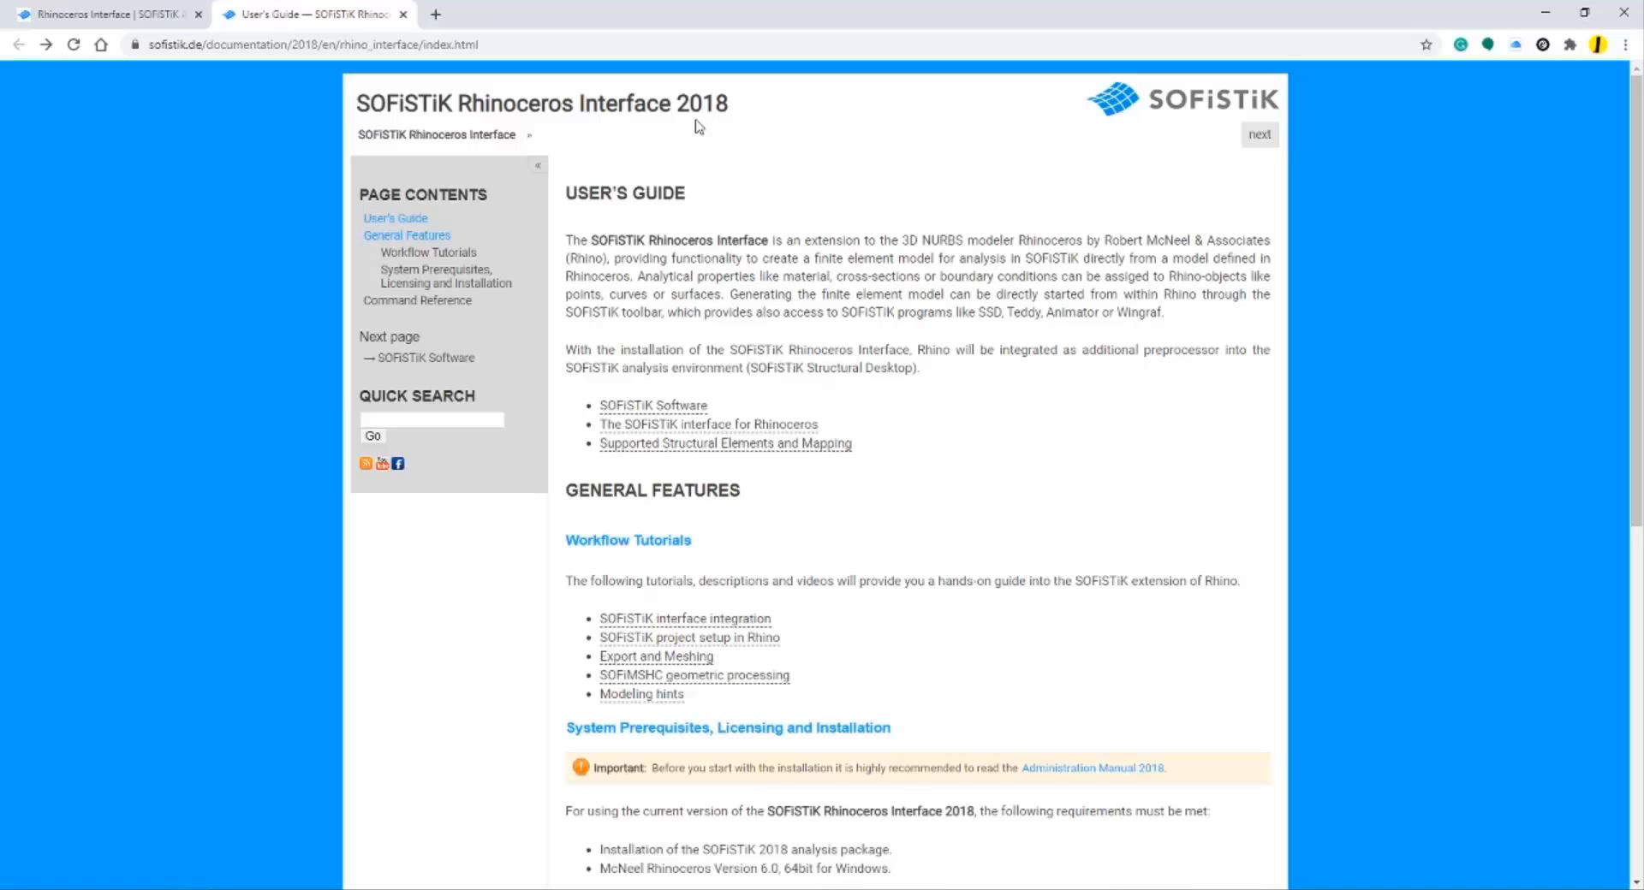
Skim the SOFiSTiK Rhinoceros Interface 2018 user's guide and switch to the empty Rhino model.
scroll(763, 190, down, 4)
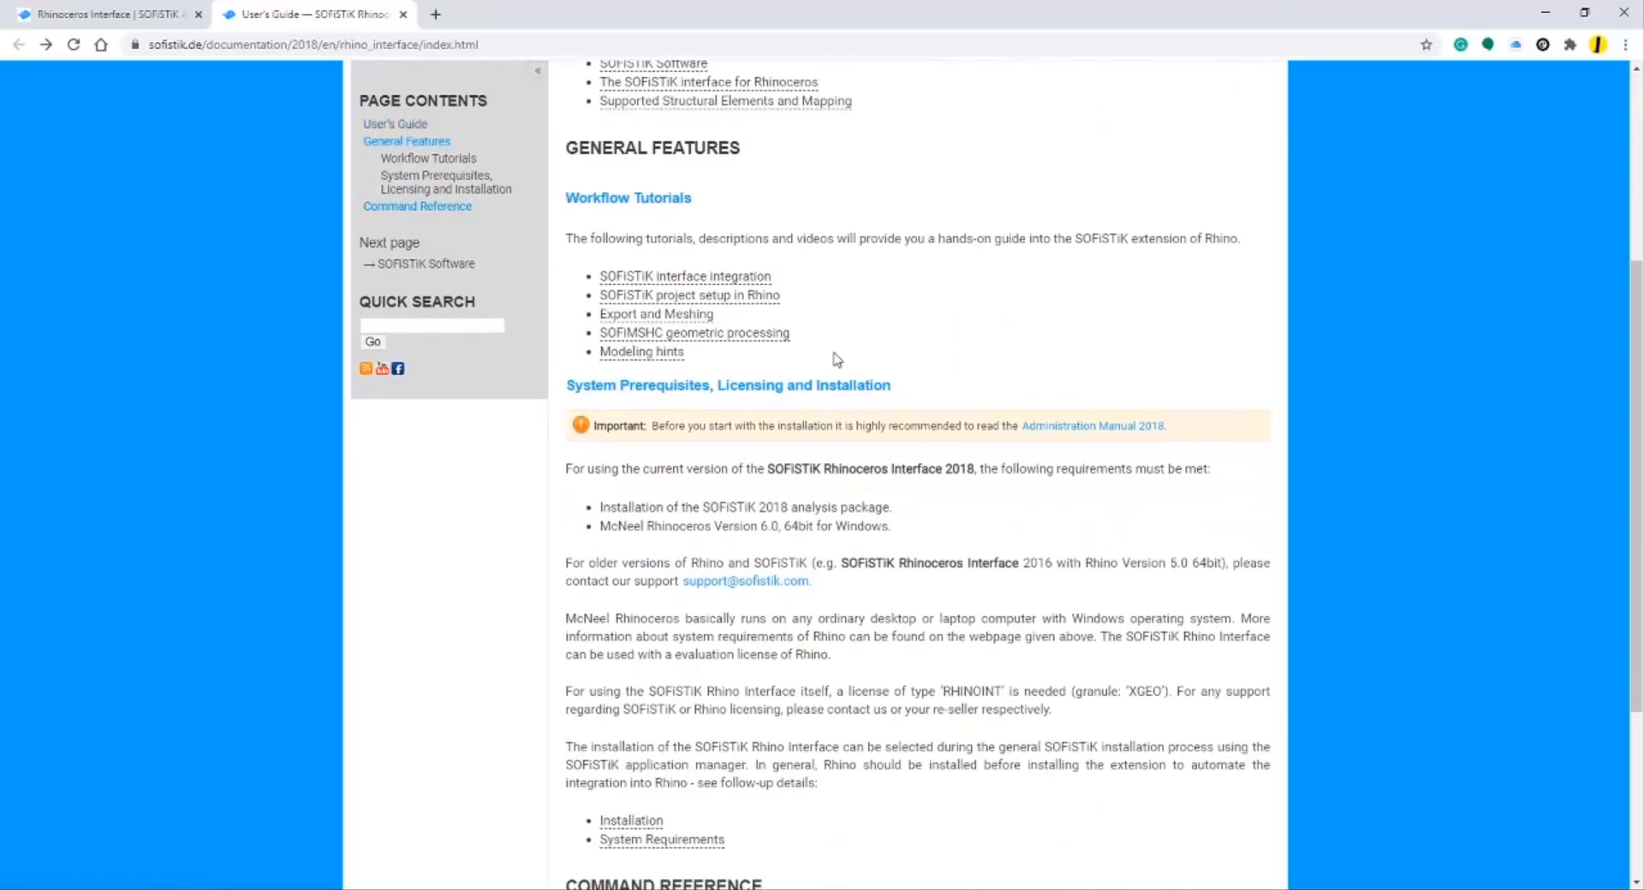
scroll(837, 359, up, 4)
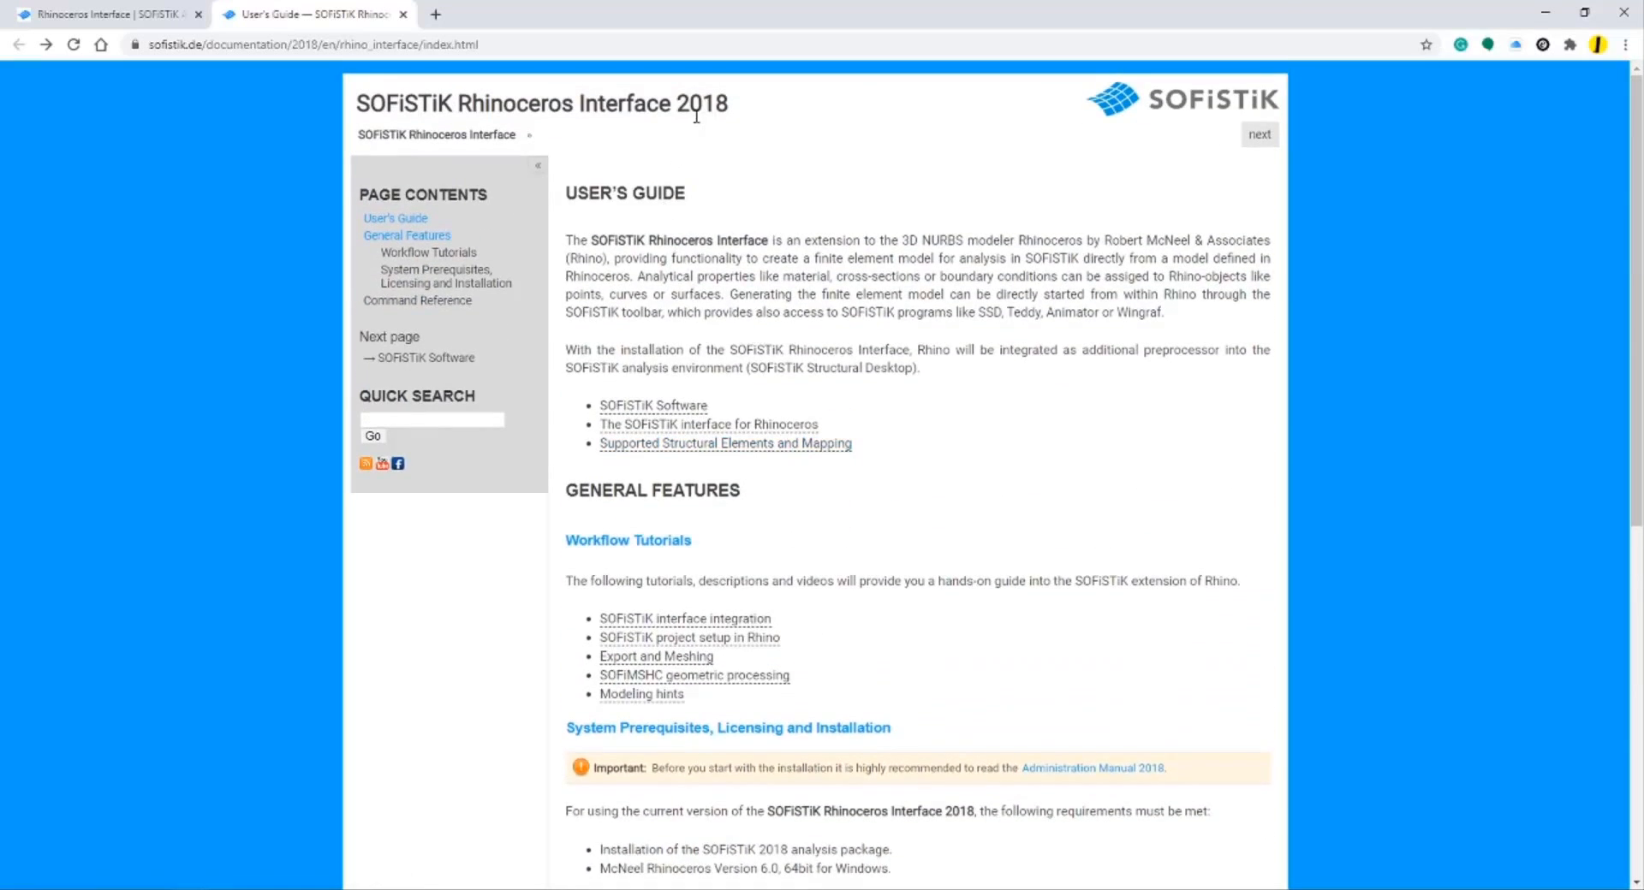
click(384, 889)
right_drag(650, 542, 608, 534)
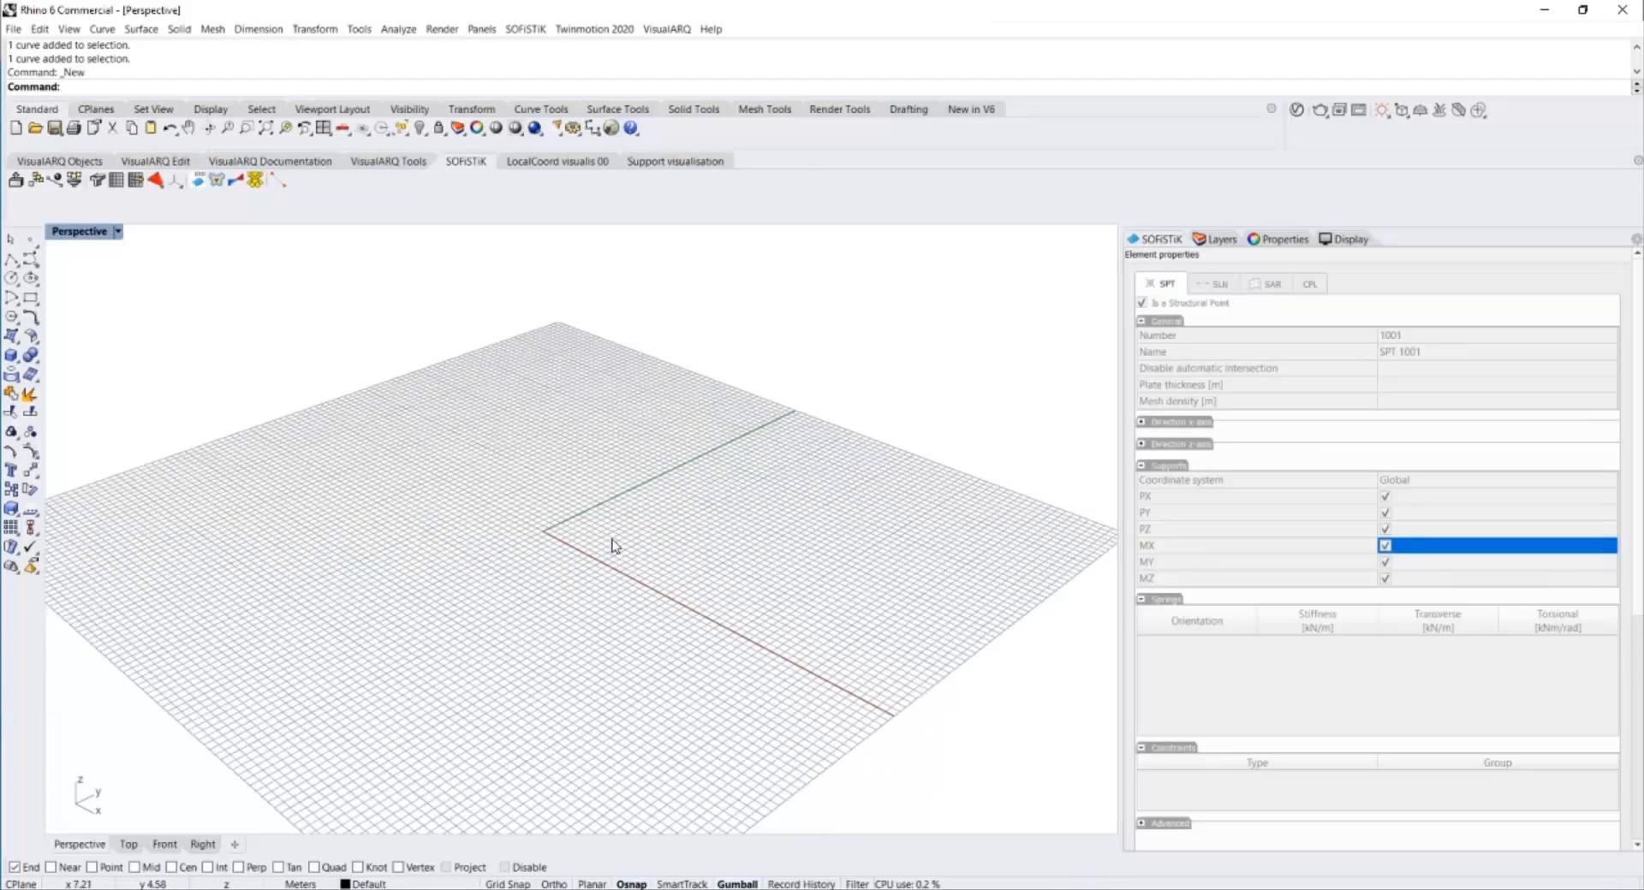
right_drag(371, 494, 547, 472)
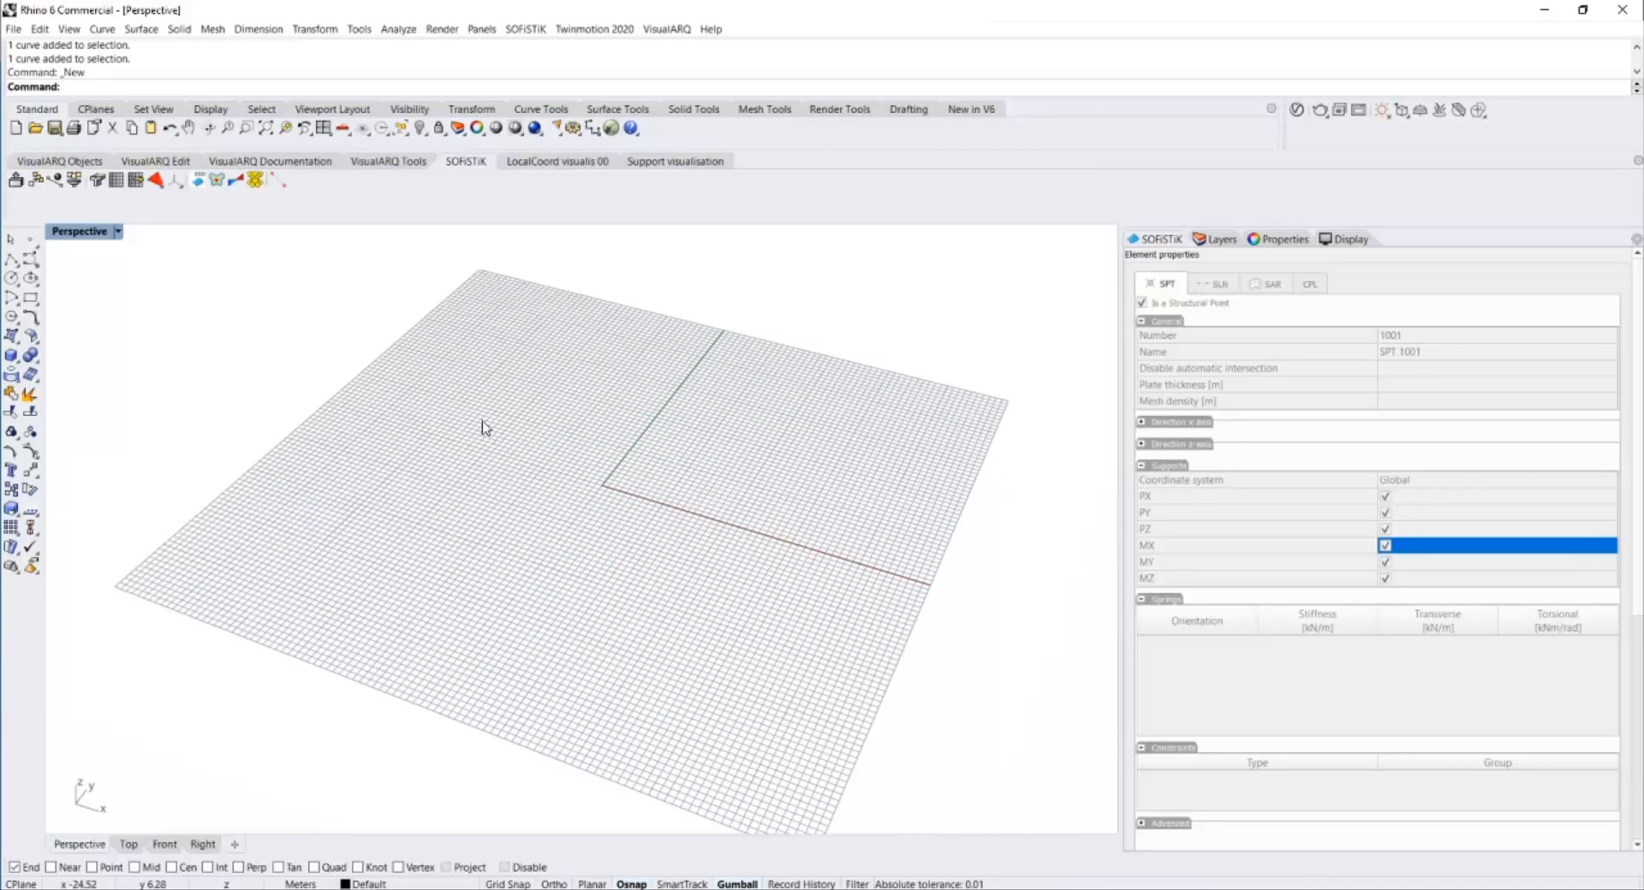
click(525, 30)
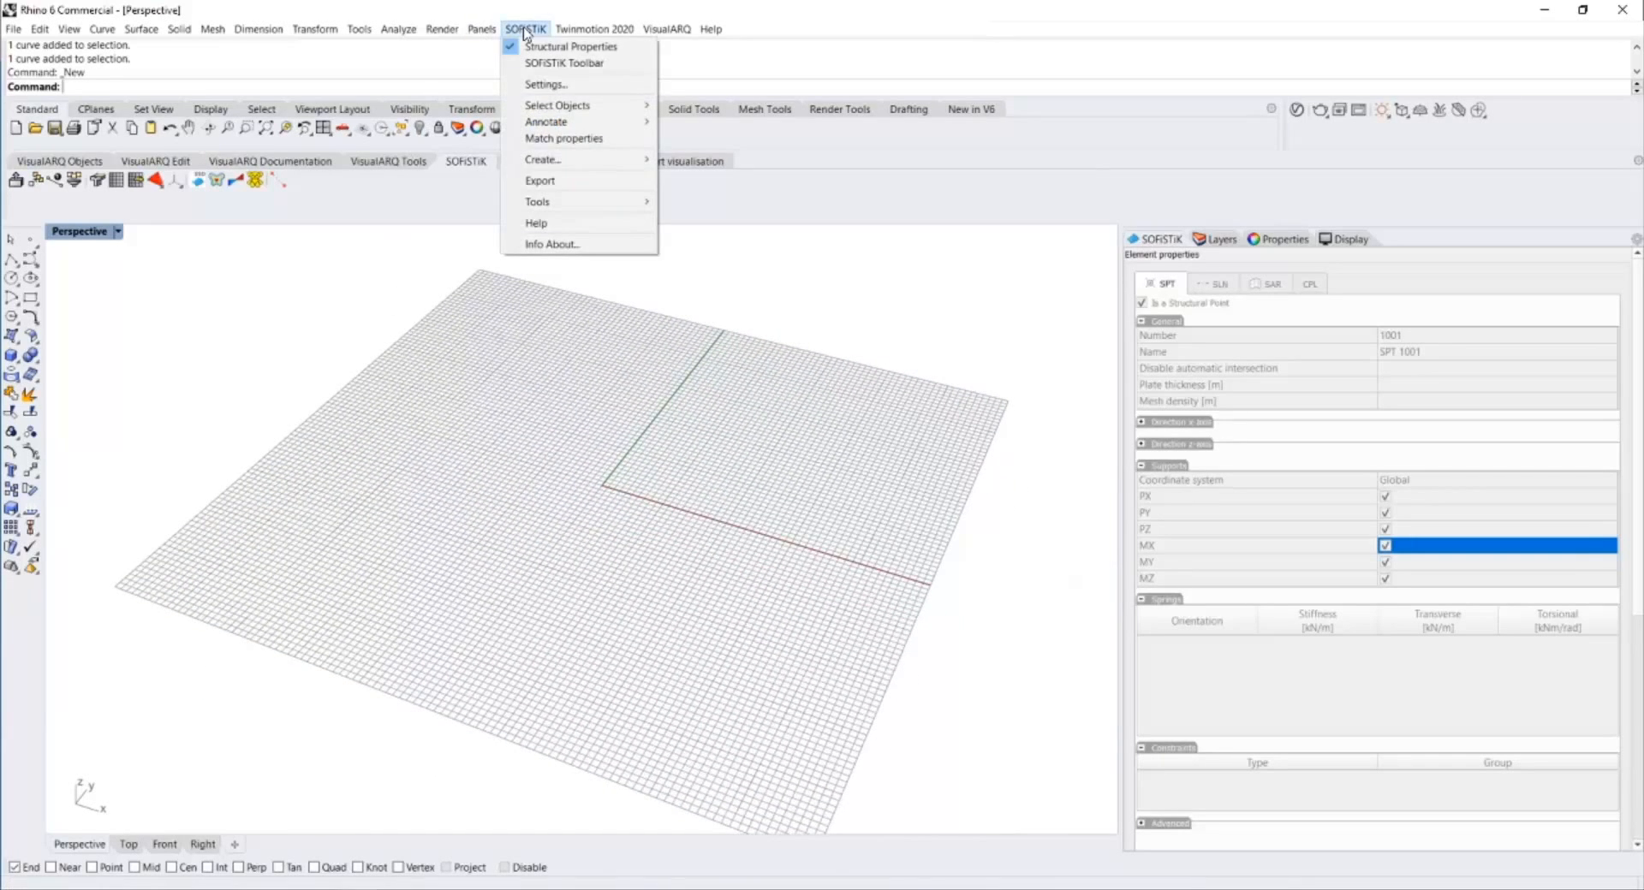
click(525, 30)
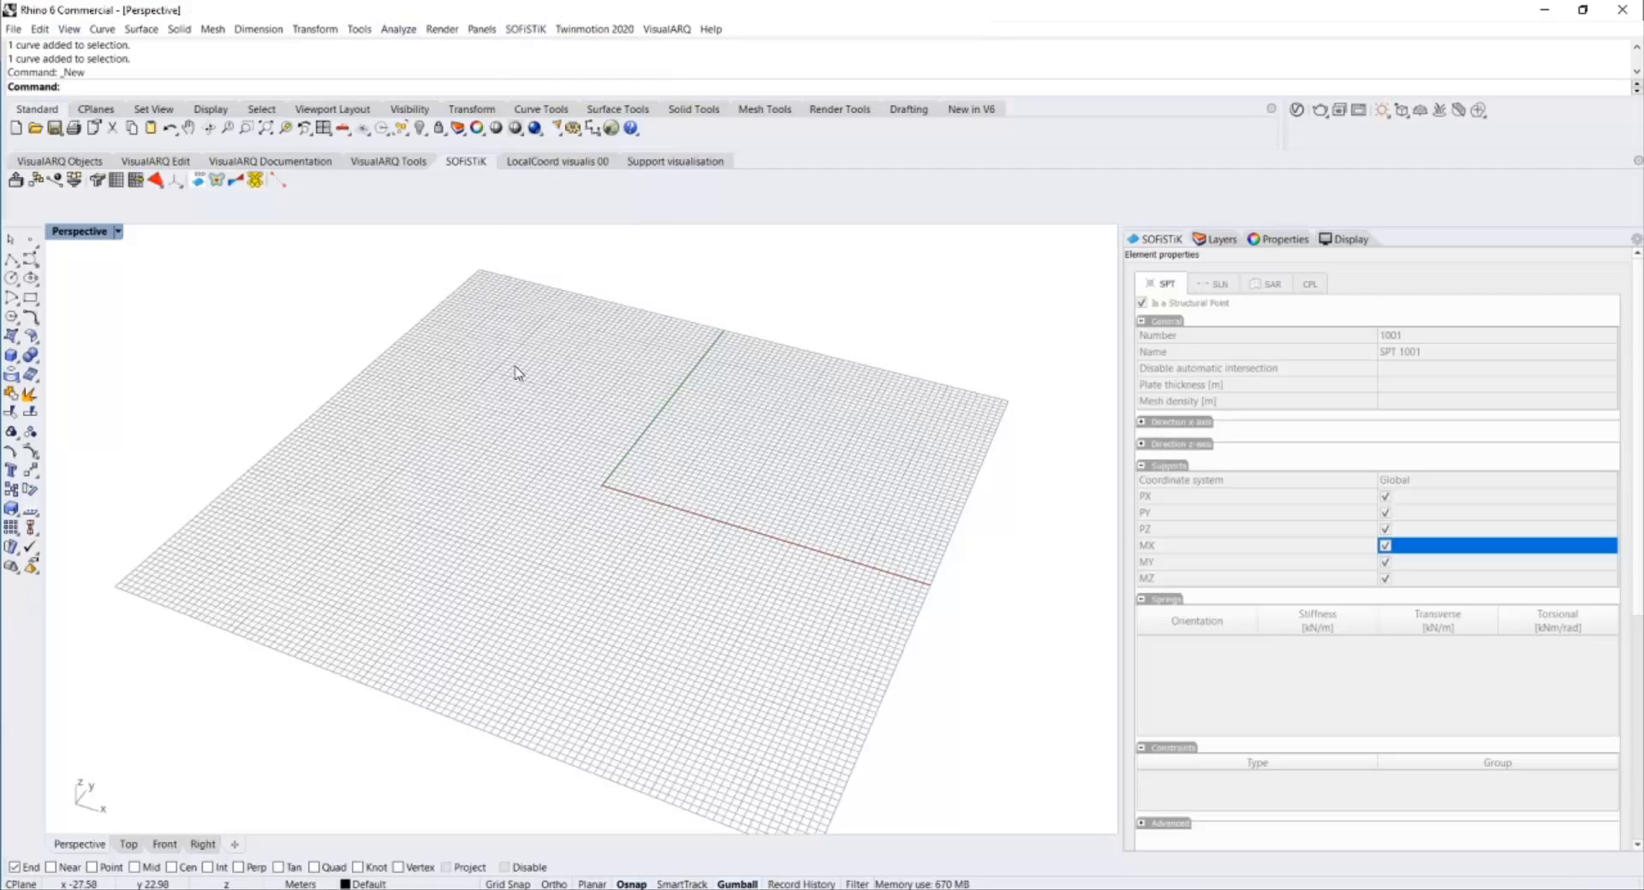
Enable the LocalCoord visualis, SOFiSTiK and Support visualisation toolbars from the sofistik_rhino_toolbar file.
text(Toolbar)
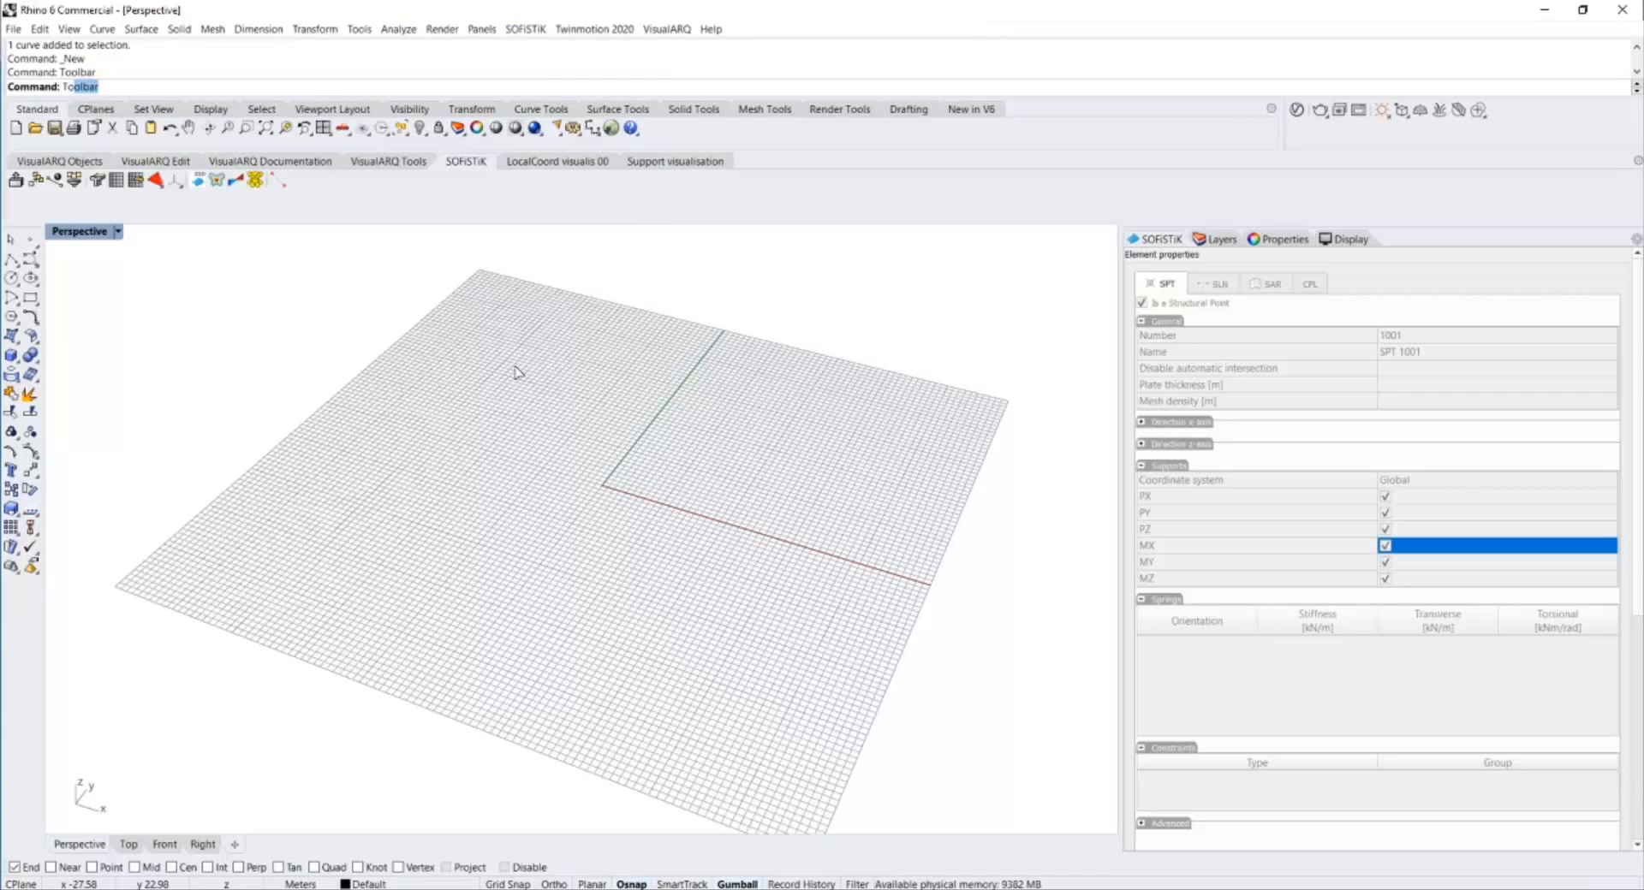
key(Return)
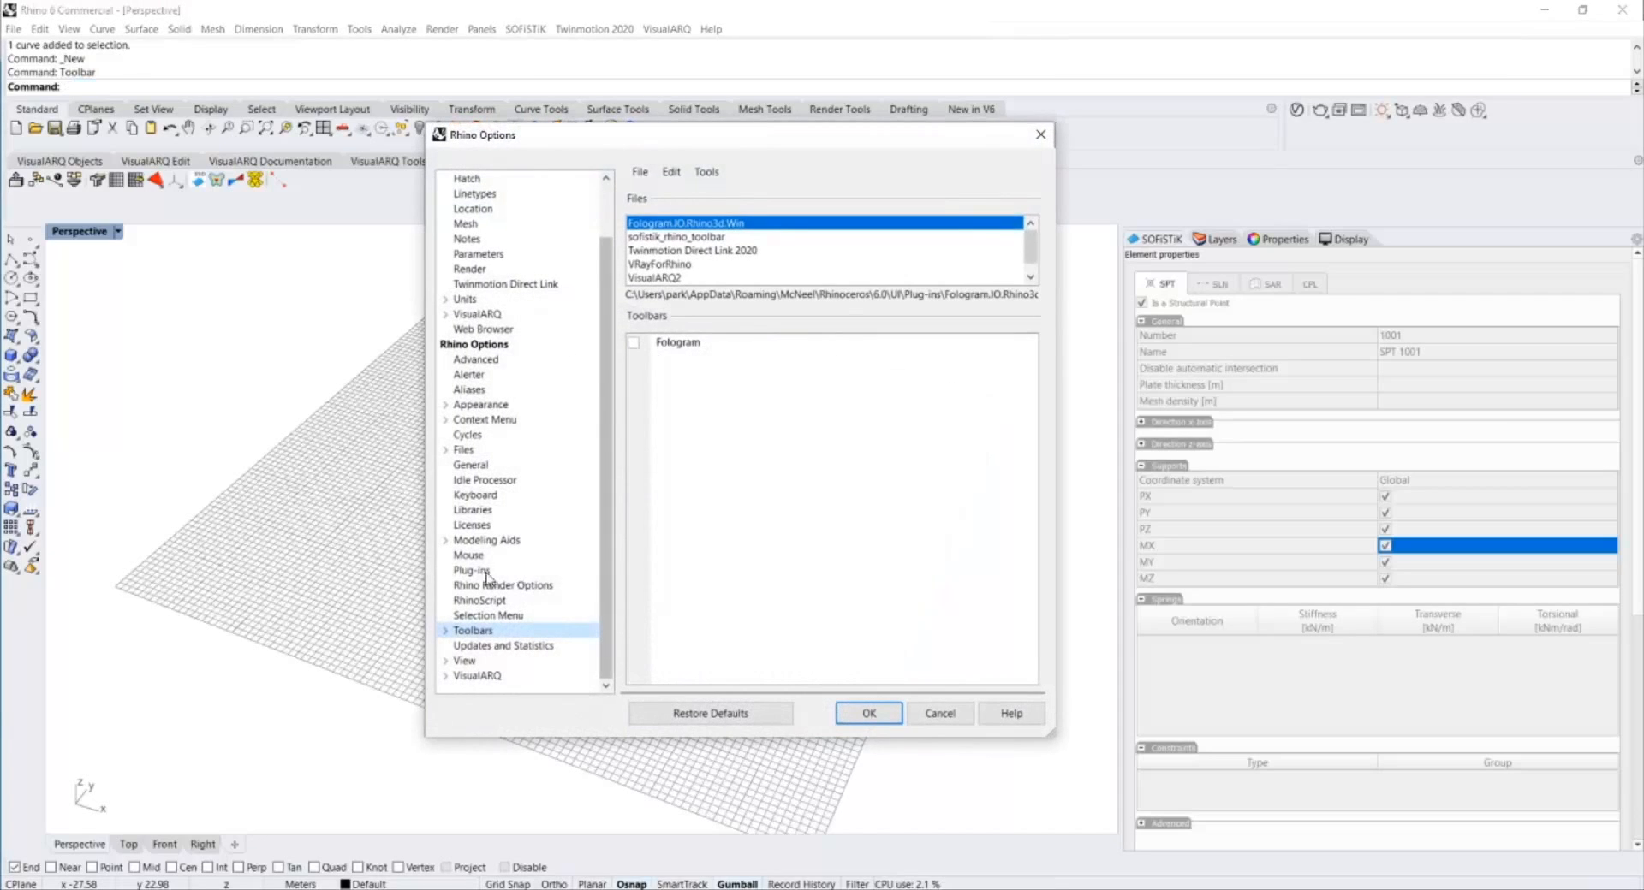
click(445, 631)
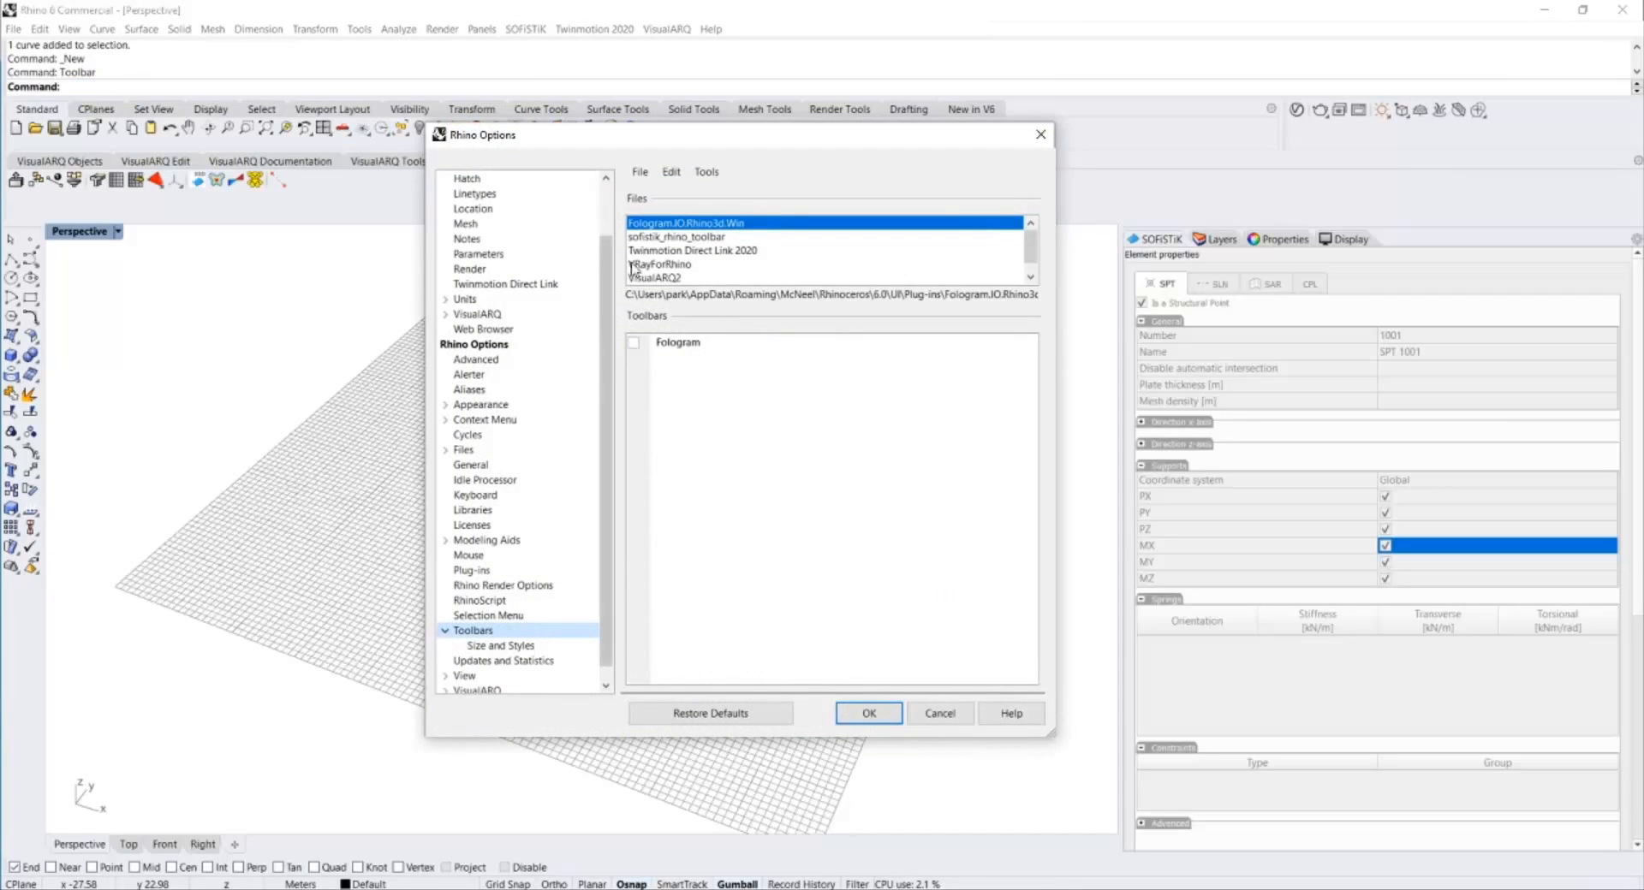
click(668, 237)
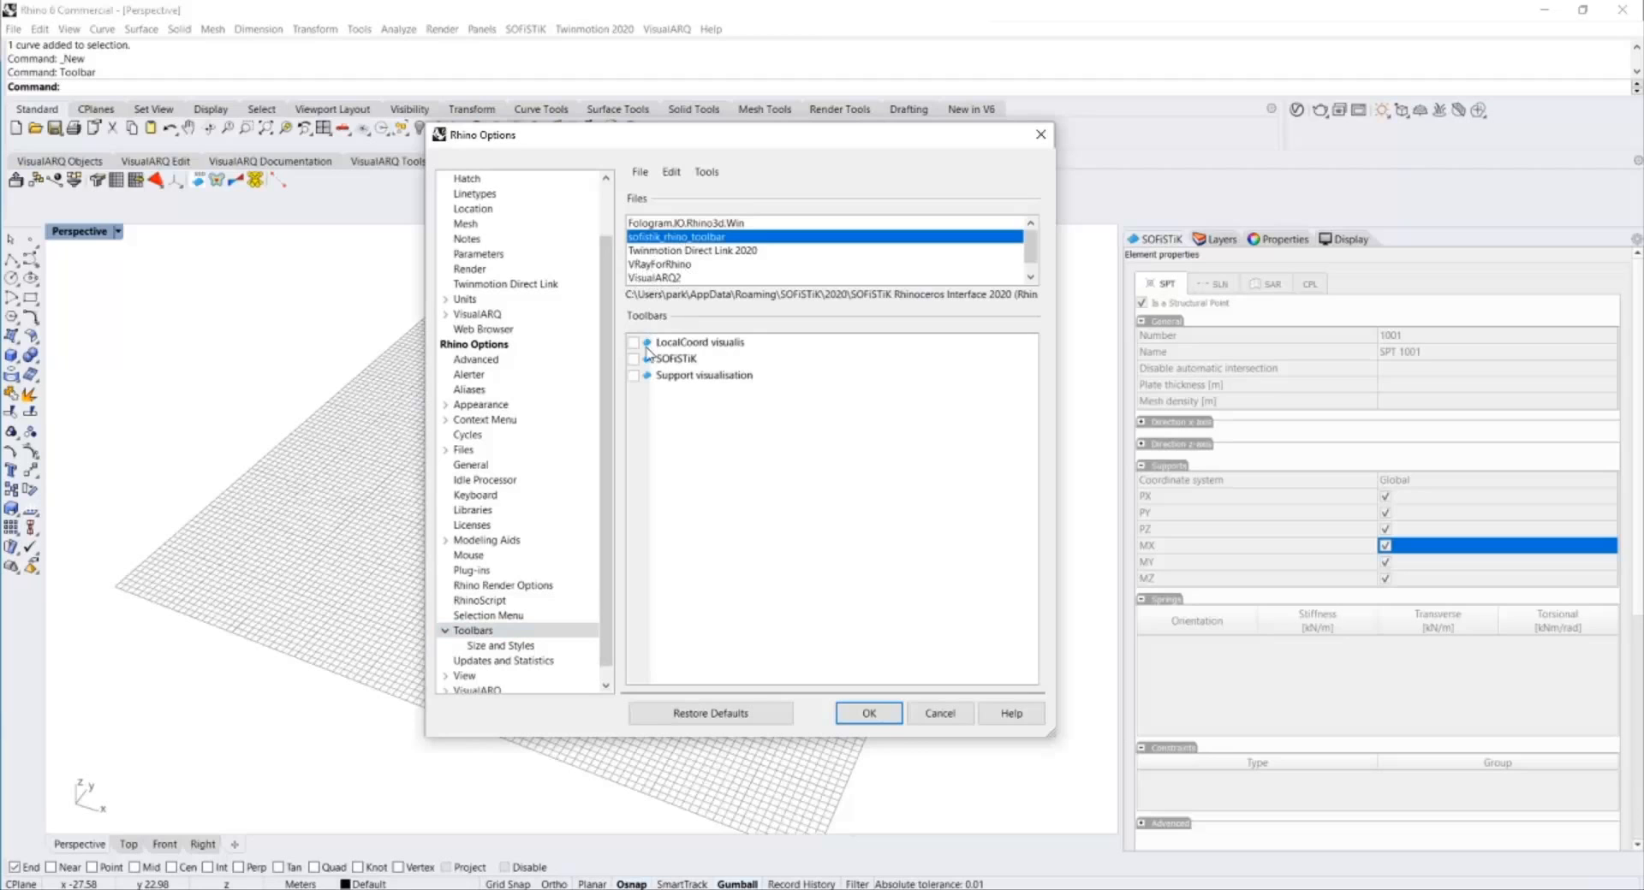
click(633, 342)
click(633, 358)
click(632, 376)
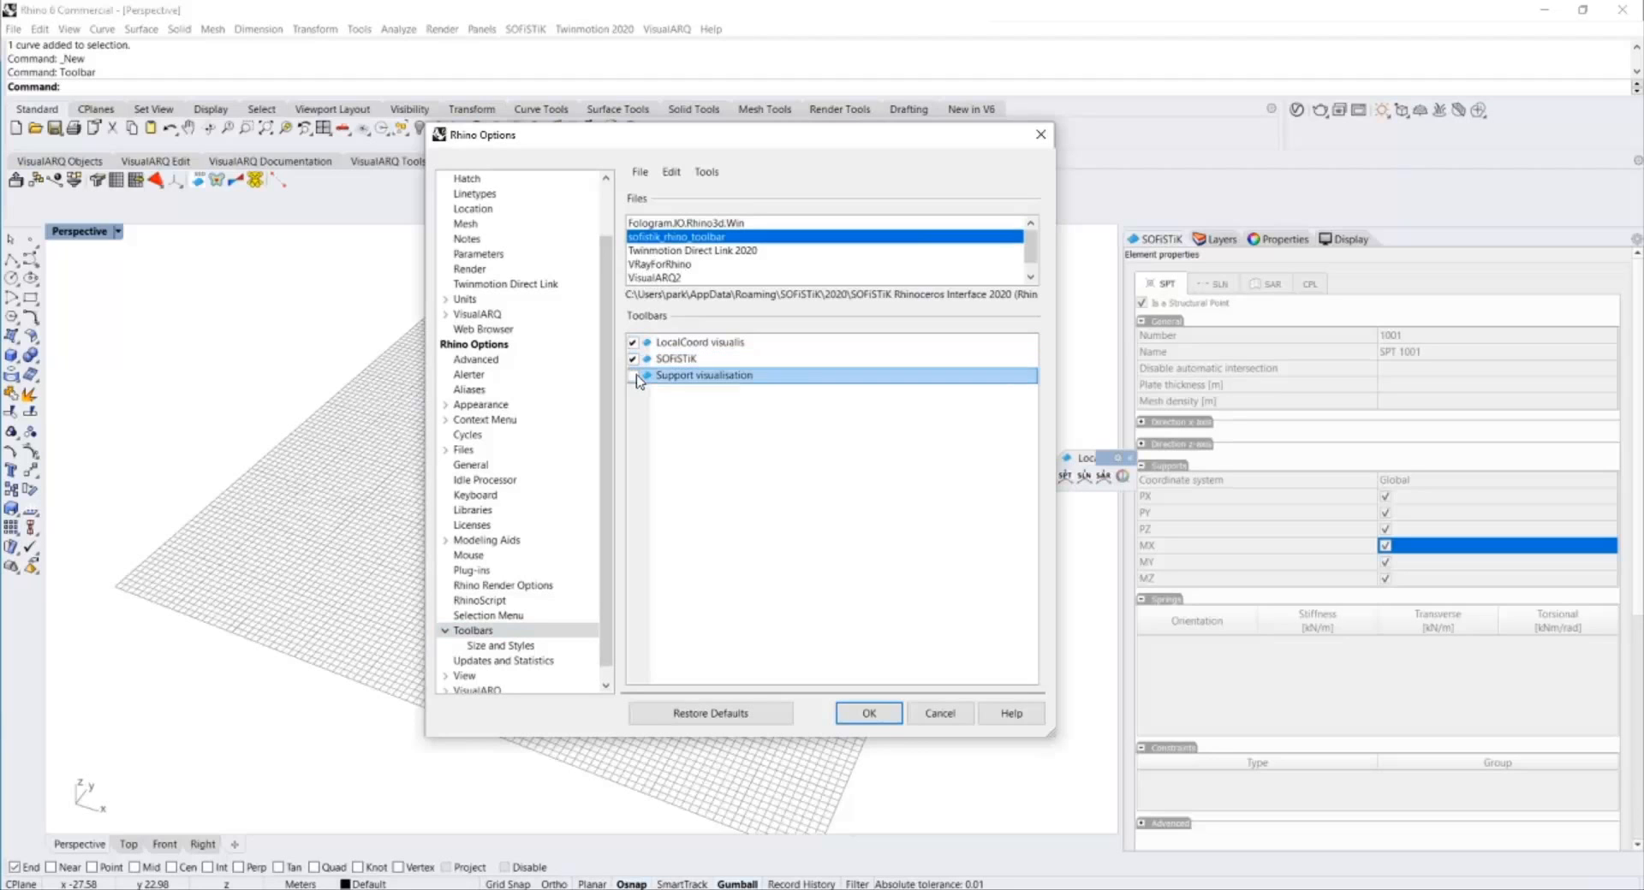
click(869, 715)
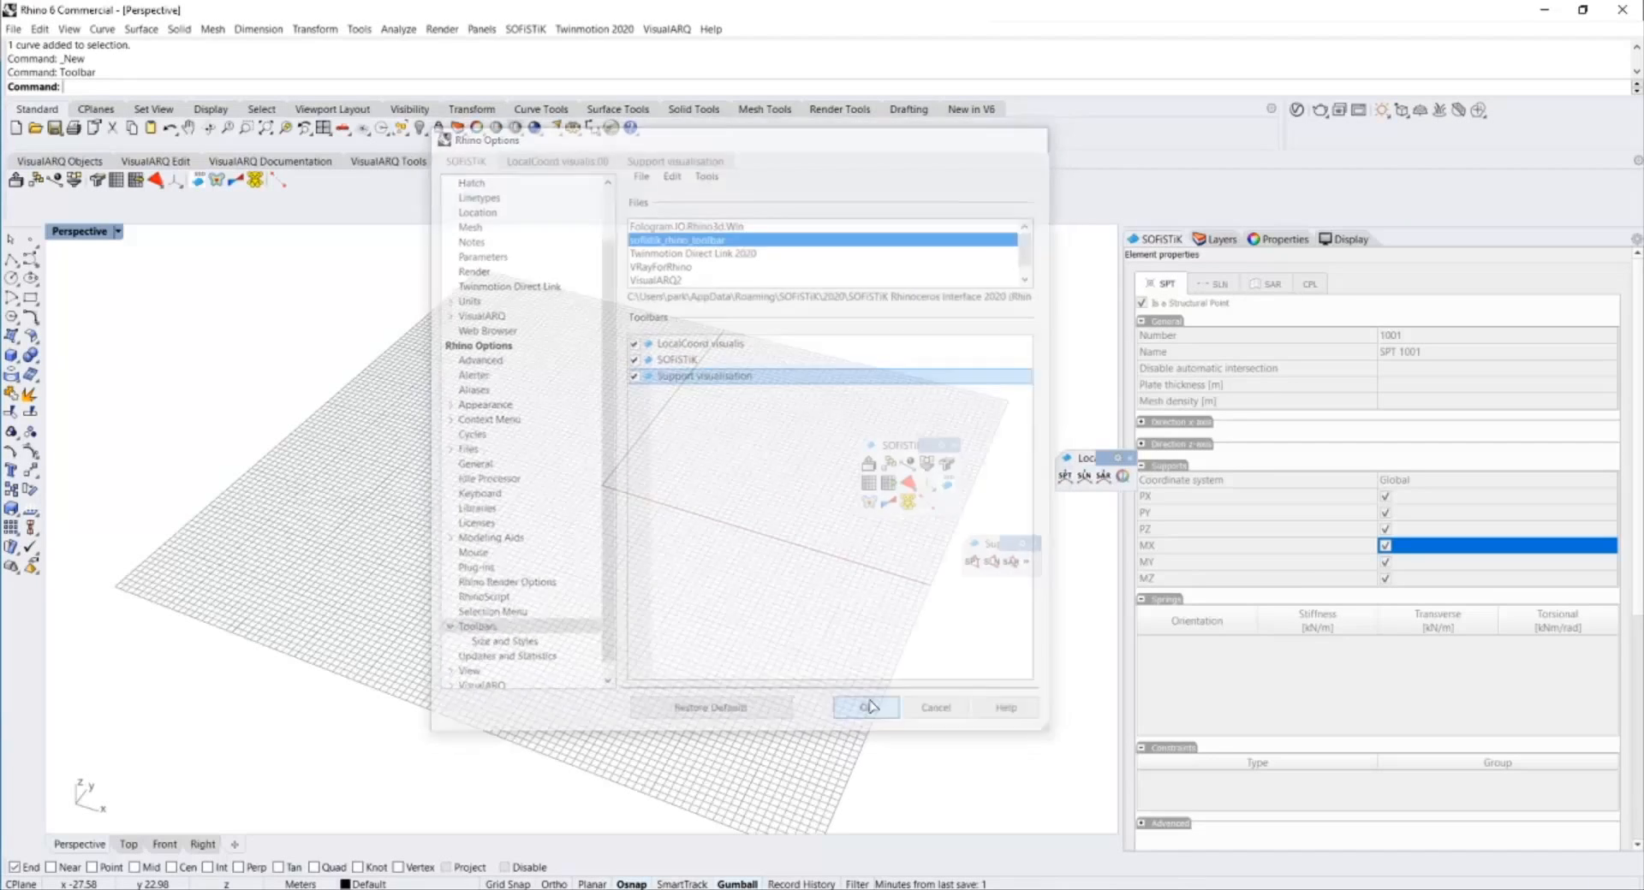
Line up the three floating SOFiSTiK toolbars side by side over the perspective viewport.
drag(860, 439, 644, 371)
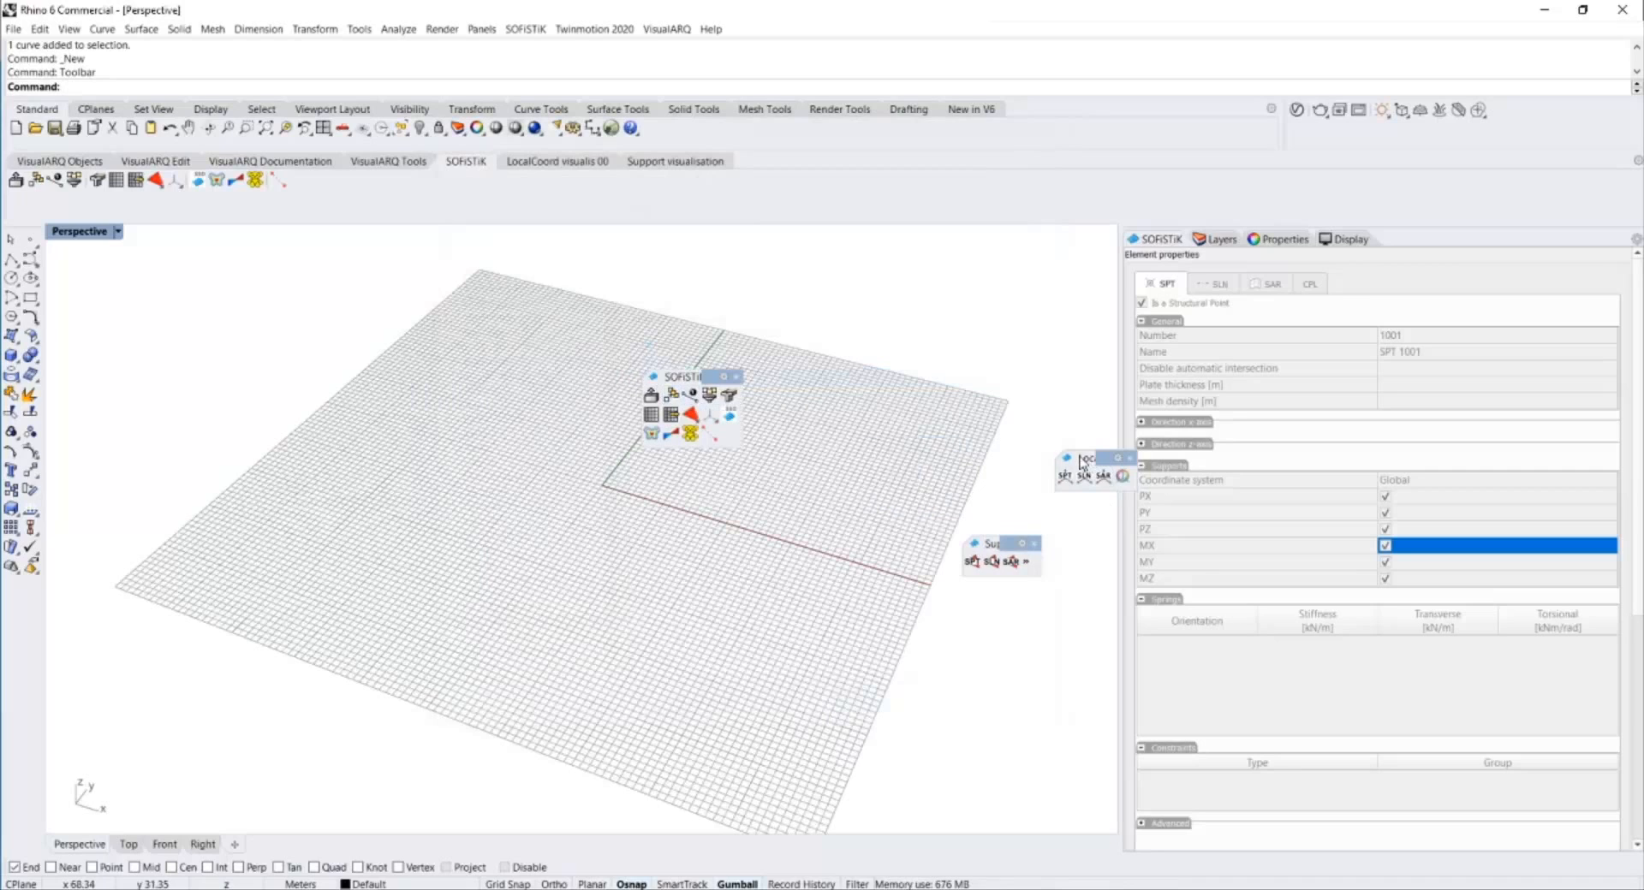
drag(1080, 458, 800, 381)
drag(980, 545, 923, 394)
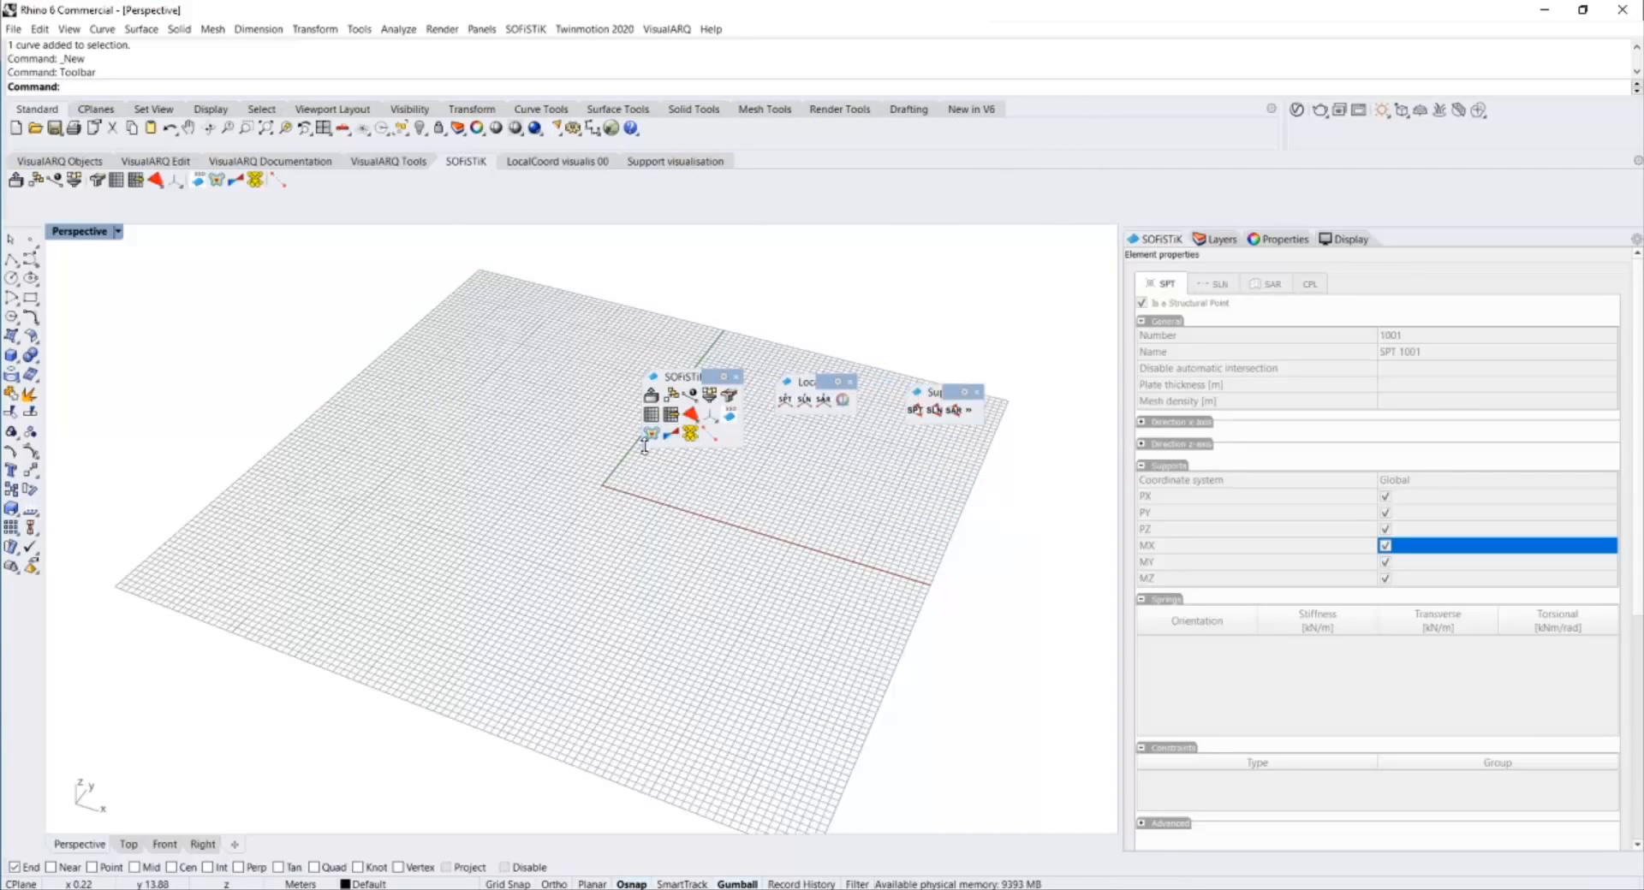
Widen the floating SOFiSTiK toolbars so their tools sit in single rows, and space them apart.
drag(627, 443, 635, 465)
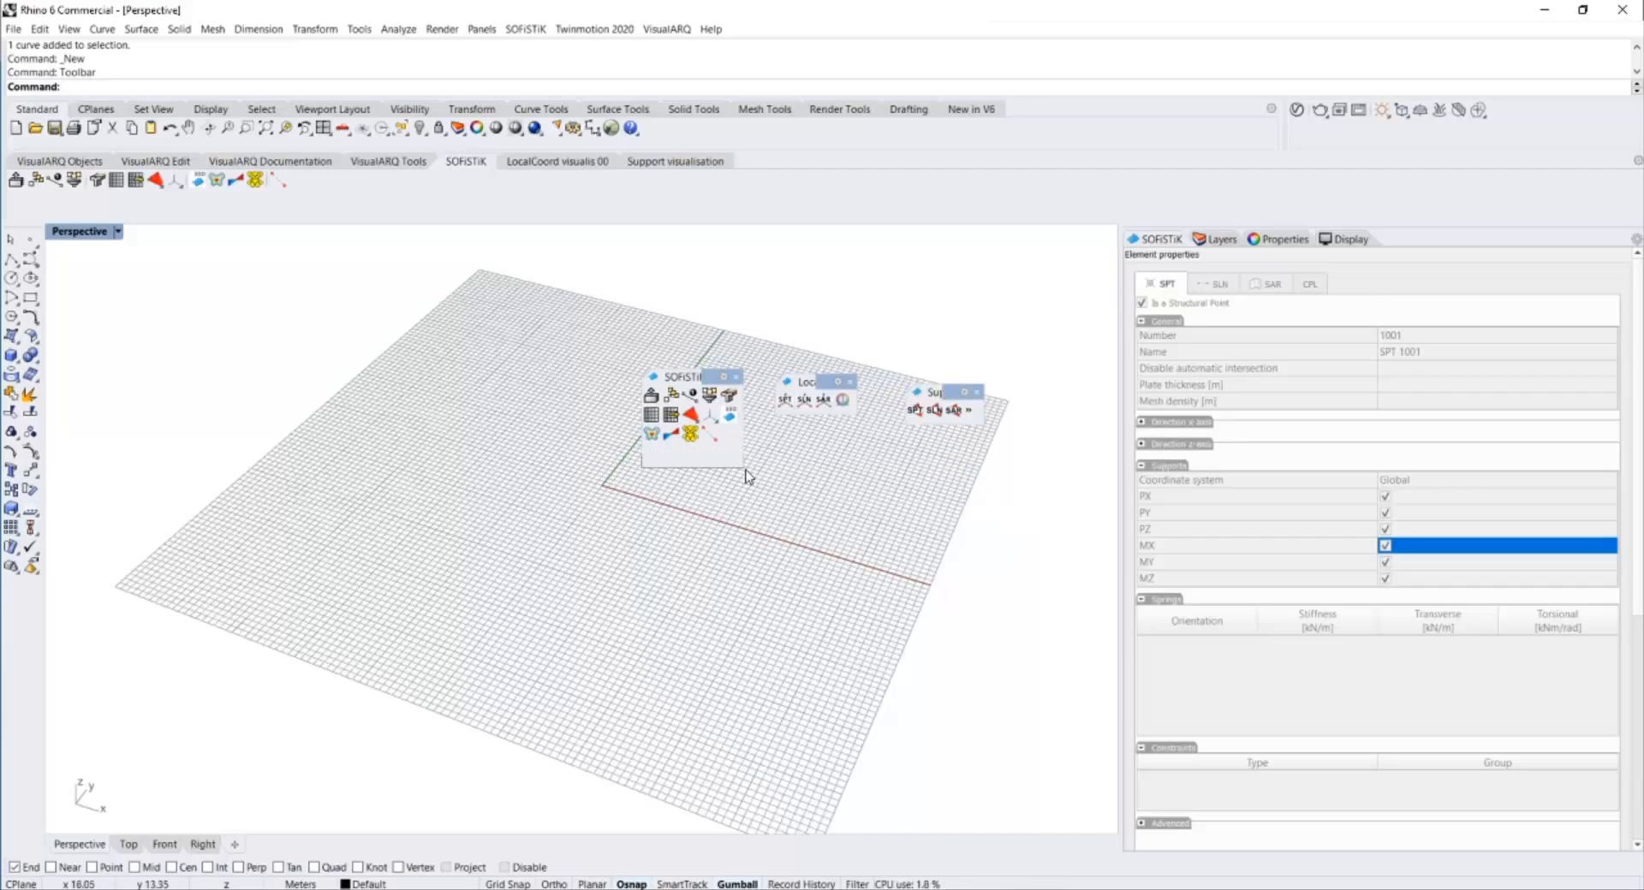
drag(741, 467, 937, 423)
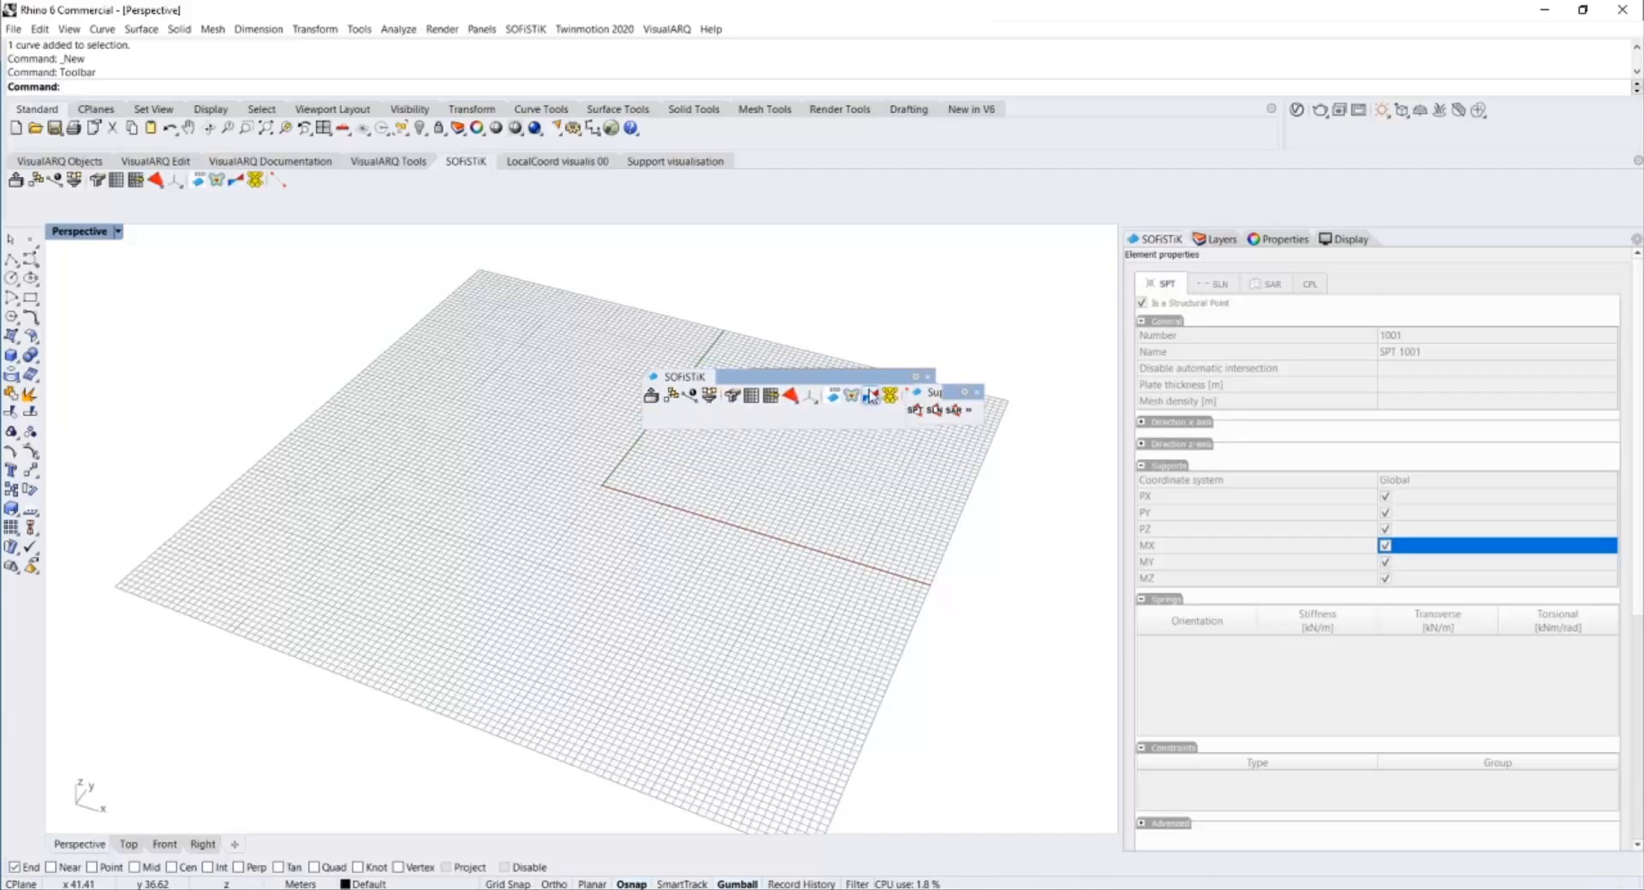
drag(842, 374, 628, 380)
drag(855, 413, 1053, 445)
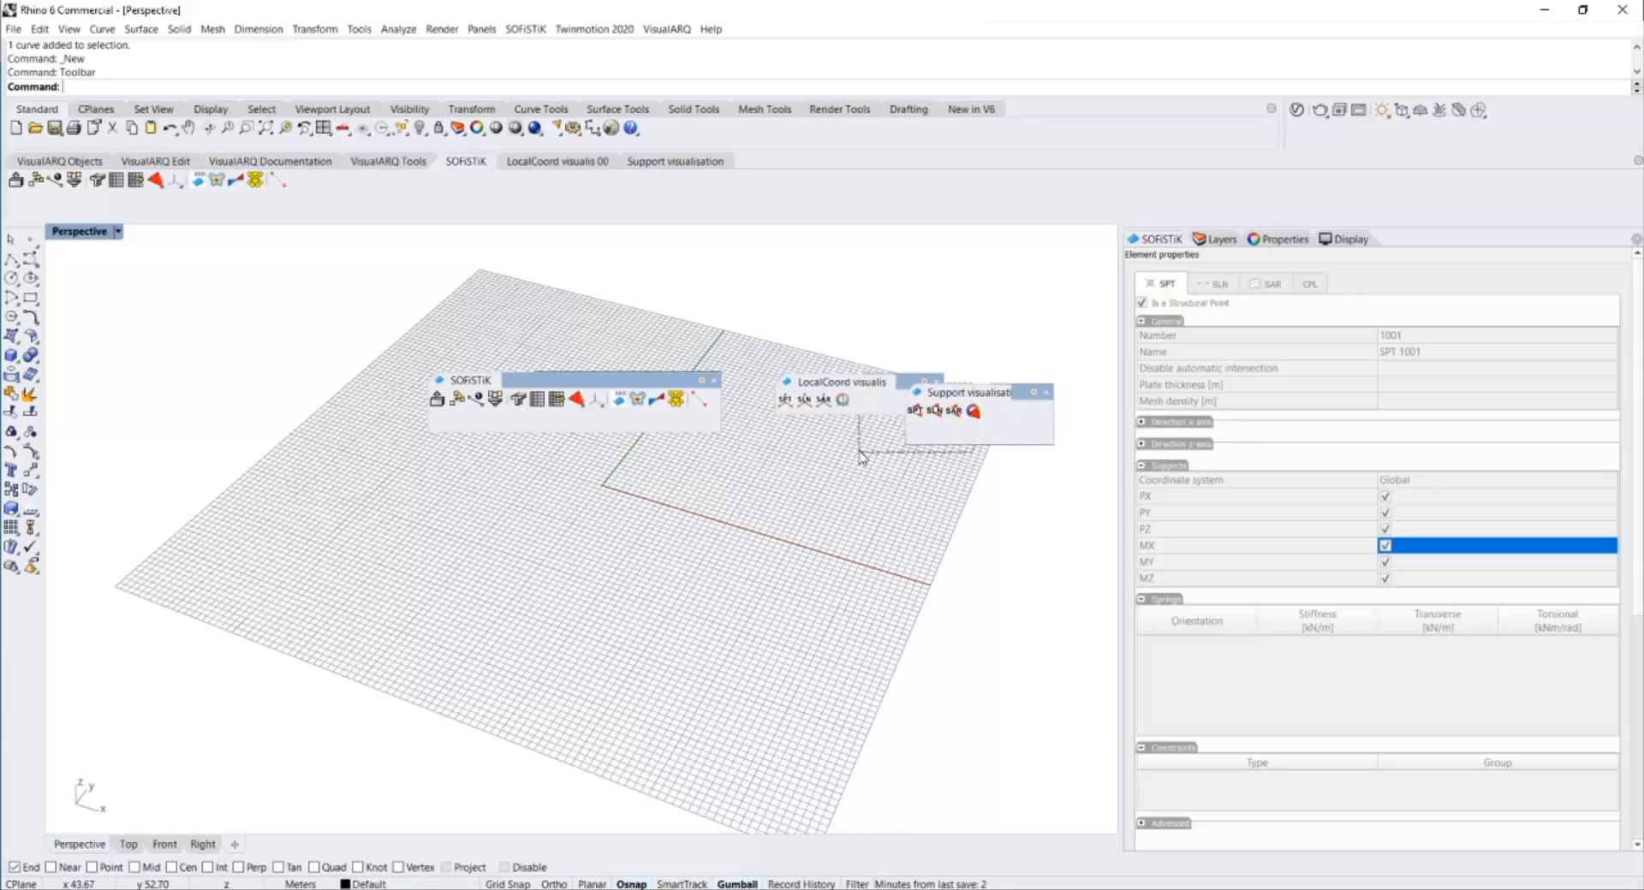
drag(933, 401, 832, 462)
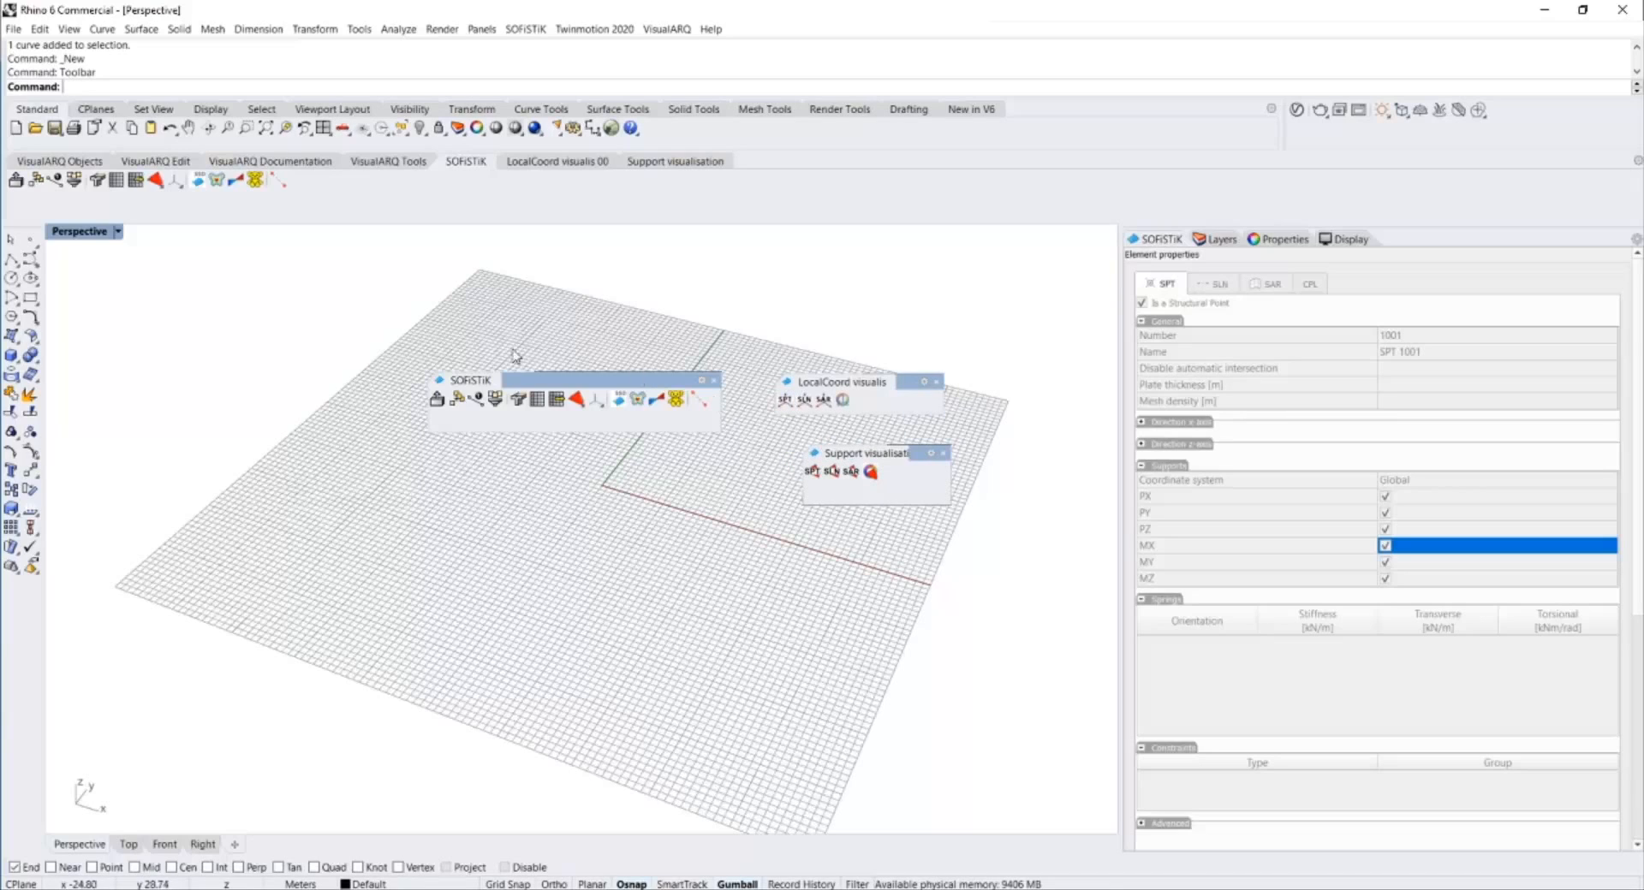
drag(513, 379, 421, 378)
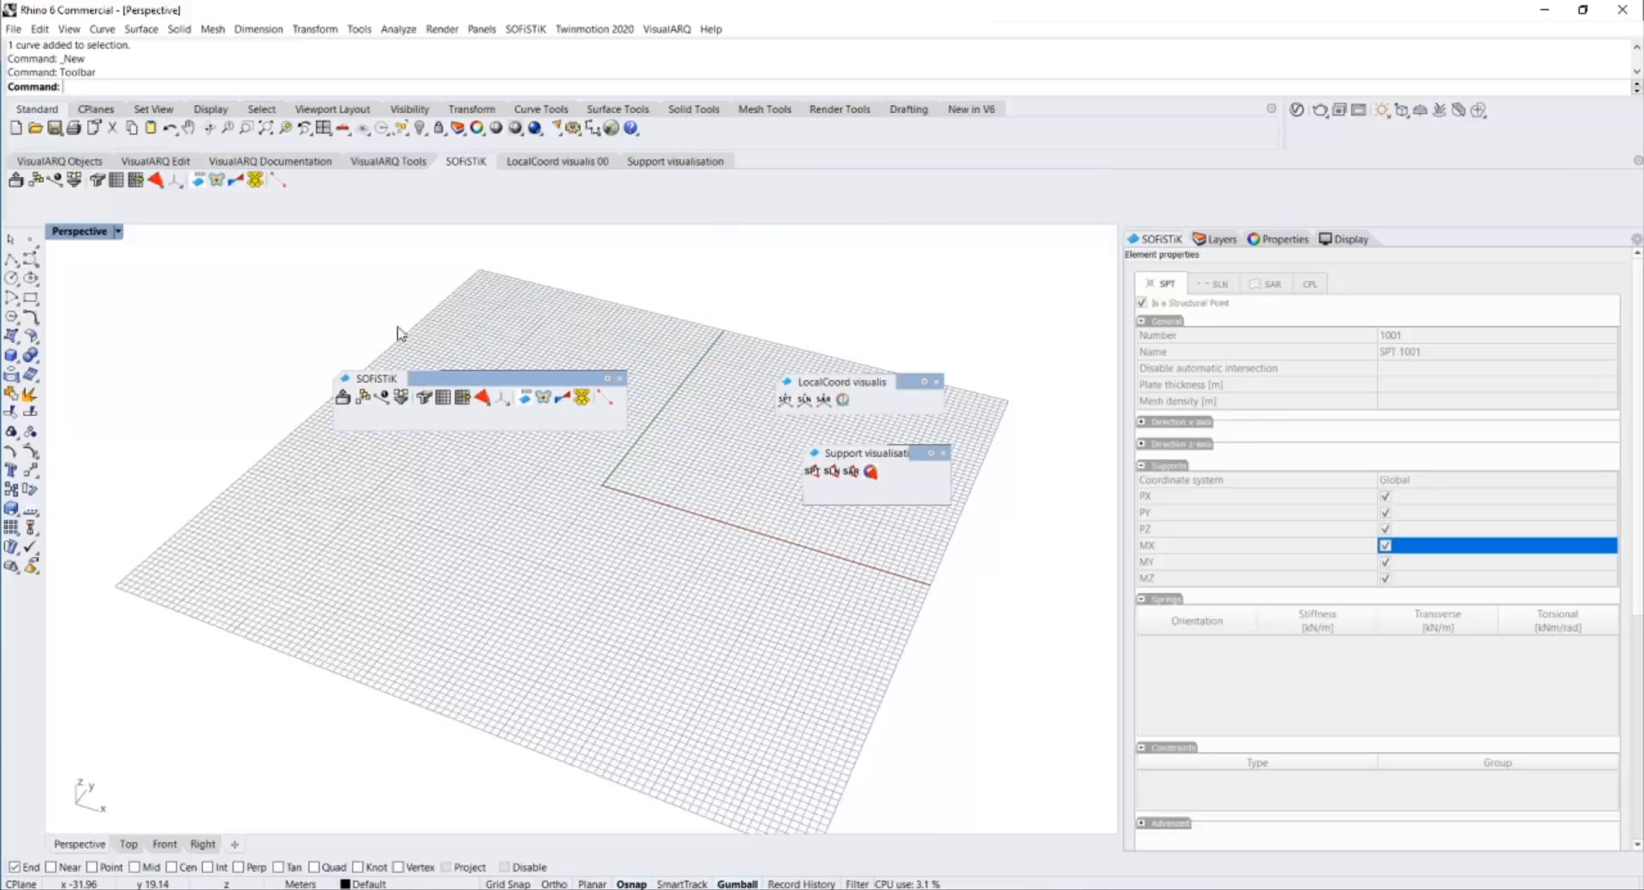
View the docked LocalCoord visualis and Support visualisation tools, and return to the docked SOFiSTiK tools.
click(531, 162)
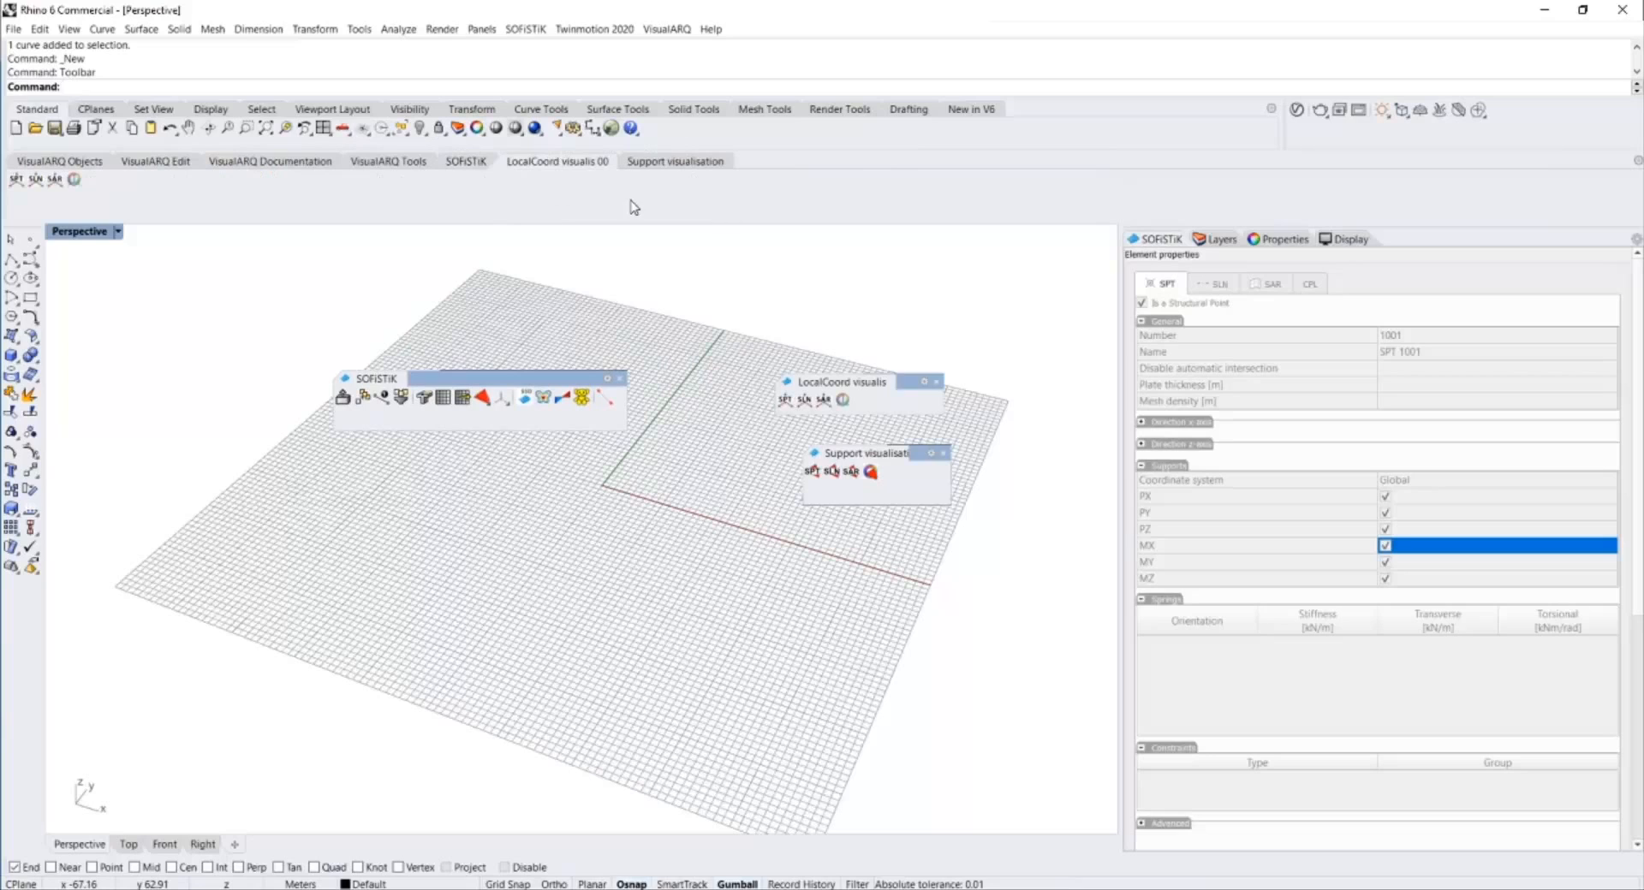
click(676, 162)
click(464, 163)
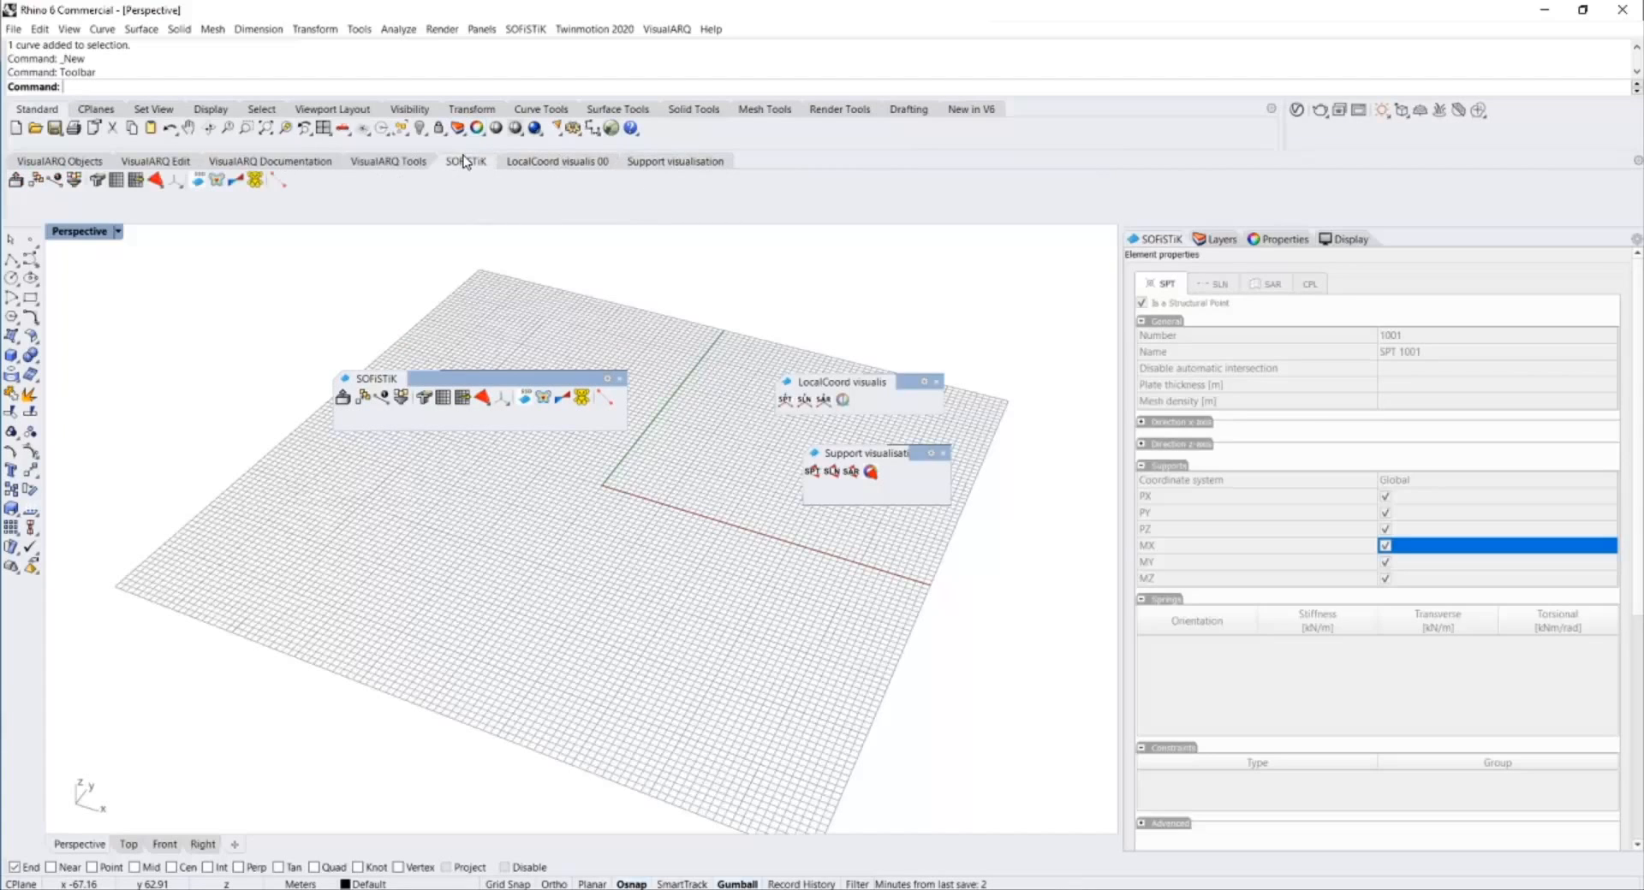
Close the three duplicate floating SOFiSTiK toolbars.
drag(987, 610, 325, 271)
click(620, 379)
click(936, 382)
click(943, 453)
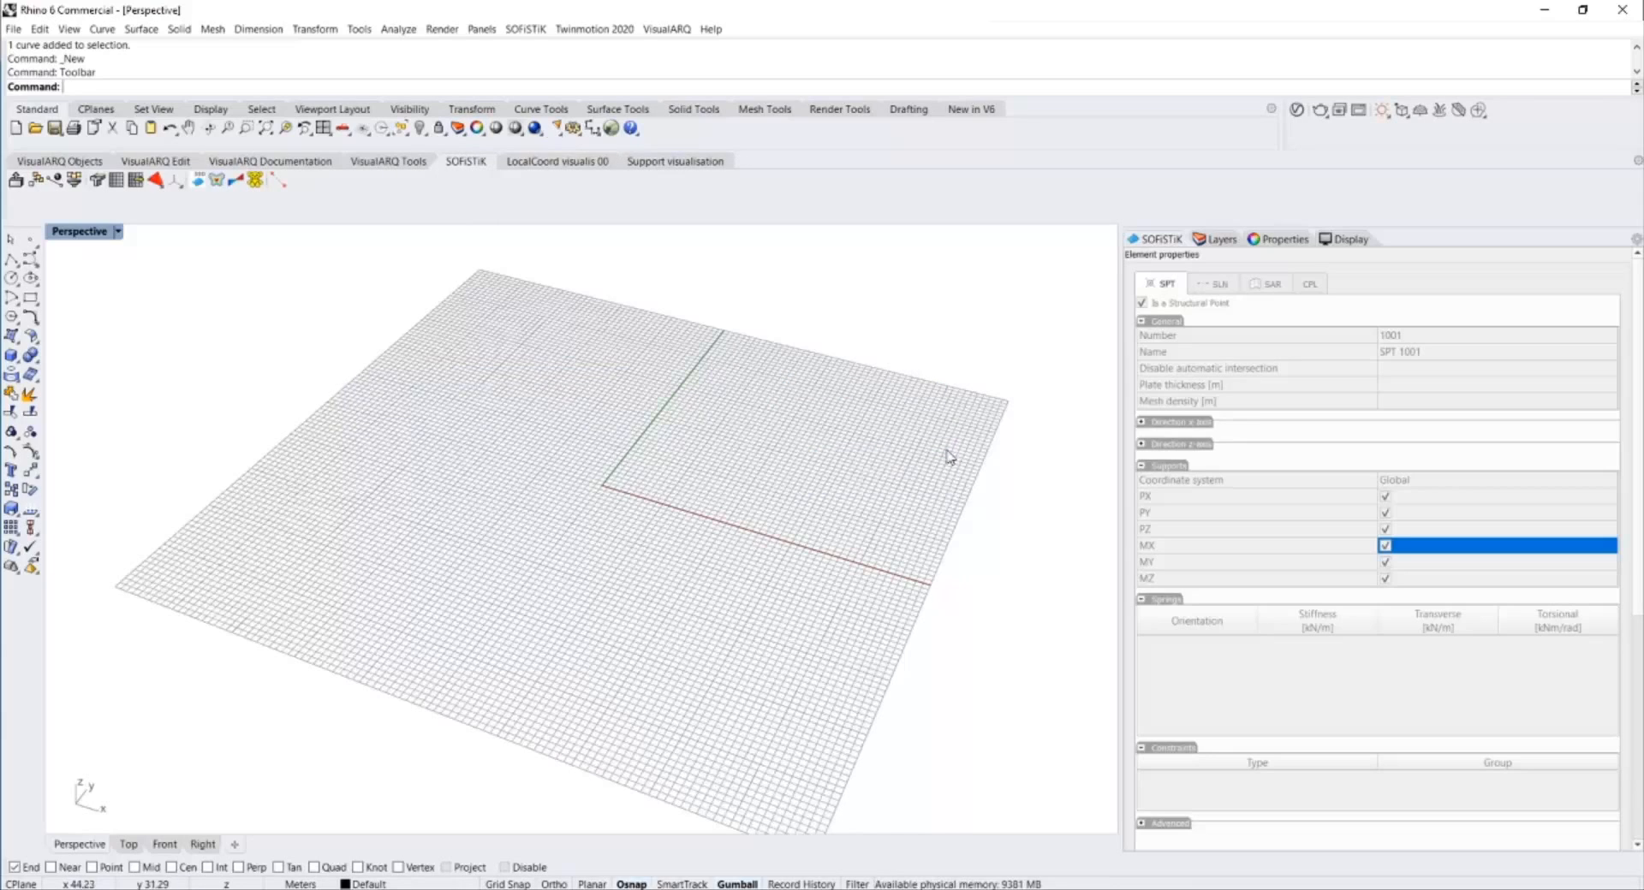
Undock the SOFiSTiK element properties panel and close it.
drag(1156, 240, 473, 336)
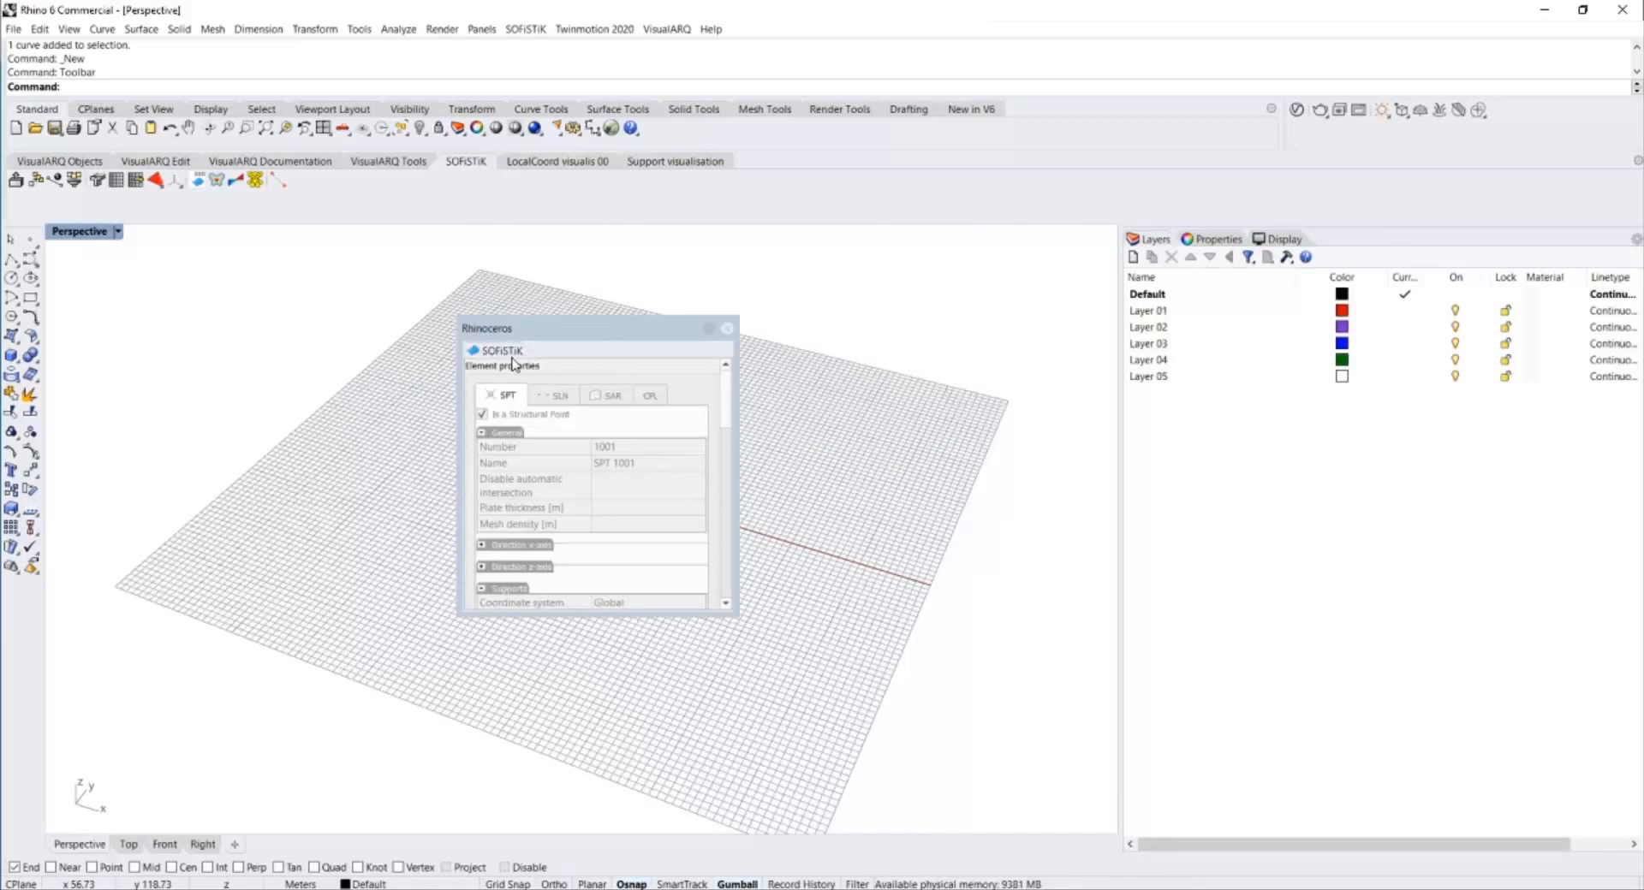
click(726, 329)
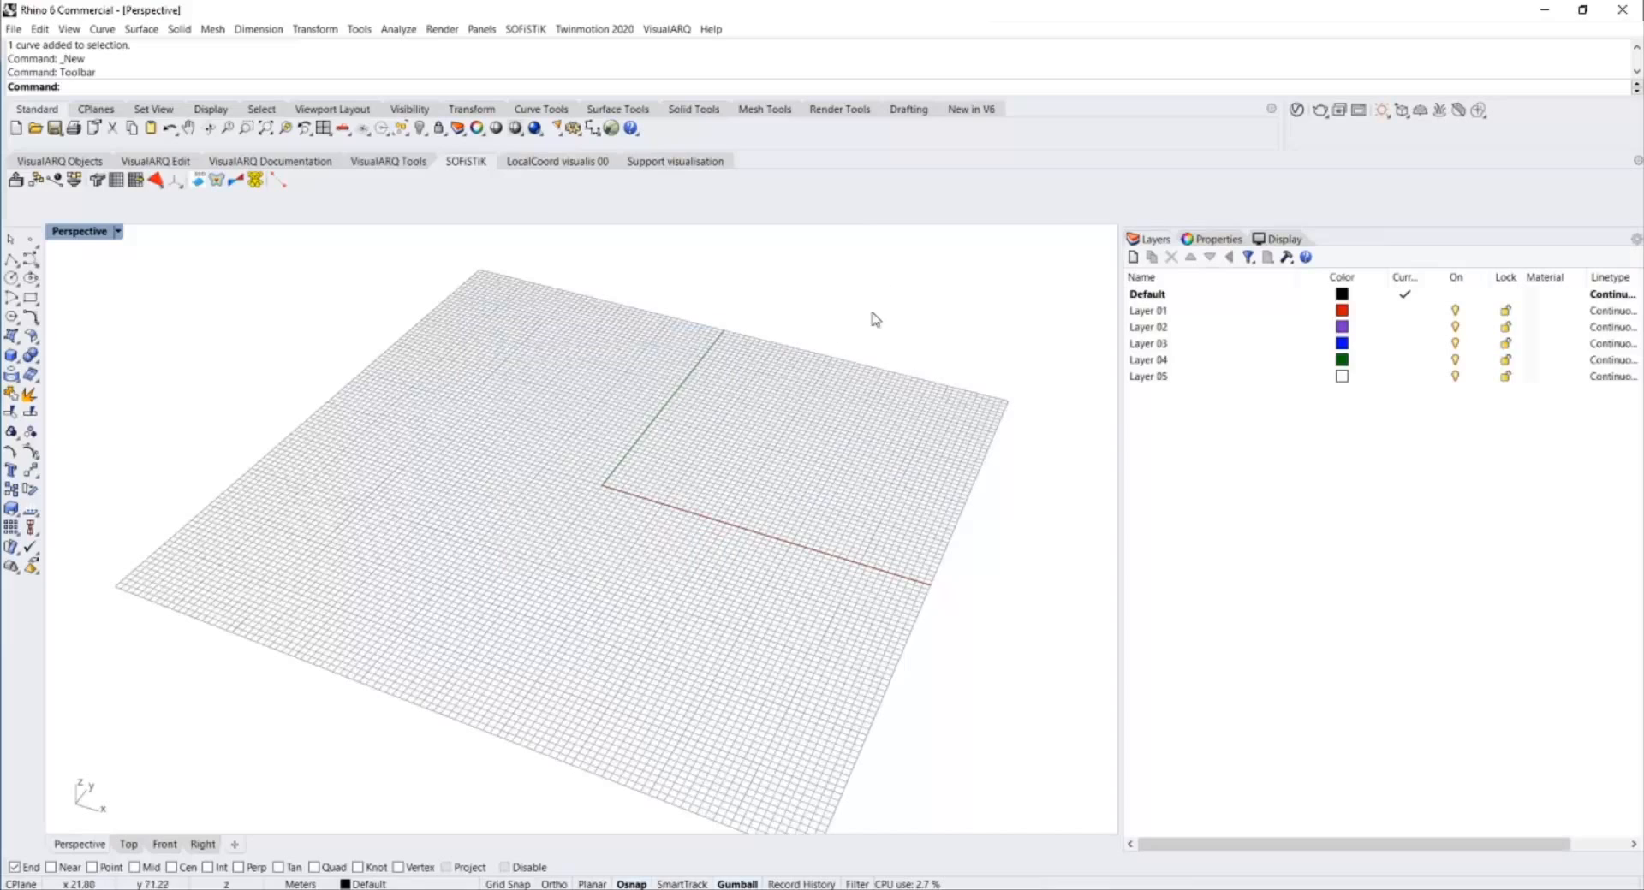
Reopen the SOFiSTiK Structural Properties as a floating window and enlarge it.
click(523, 30)
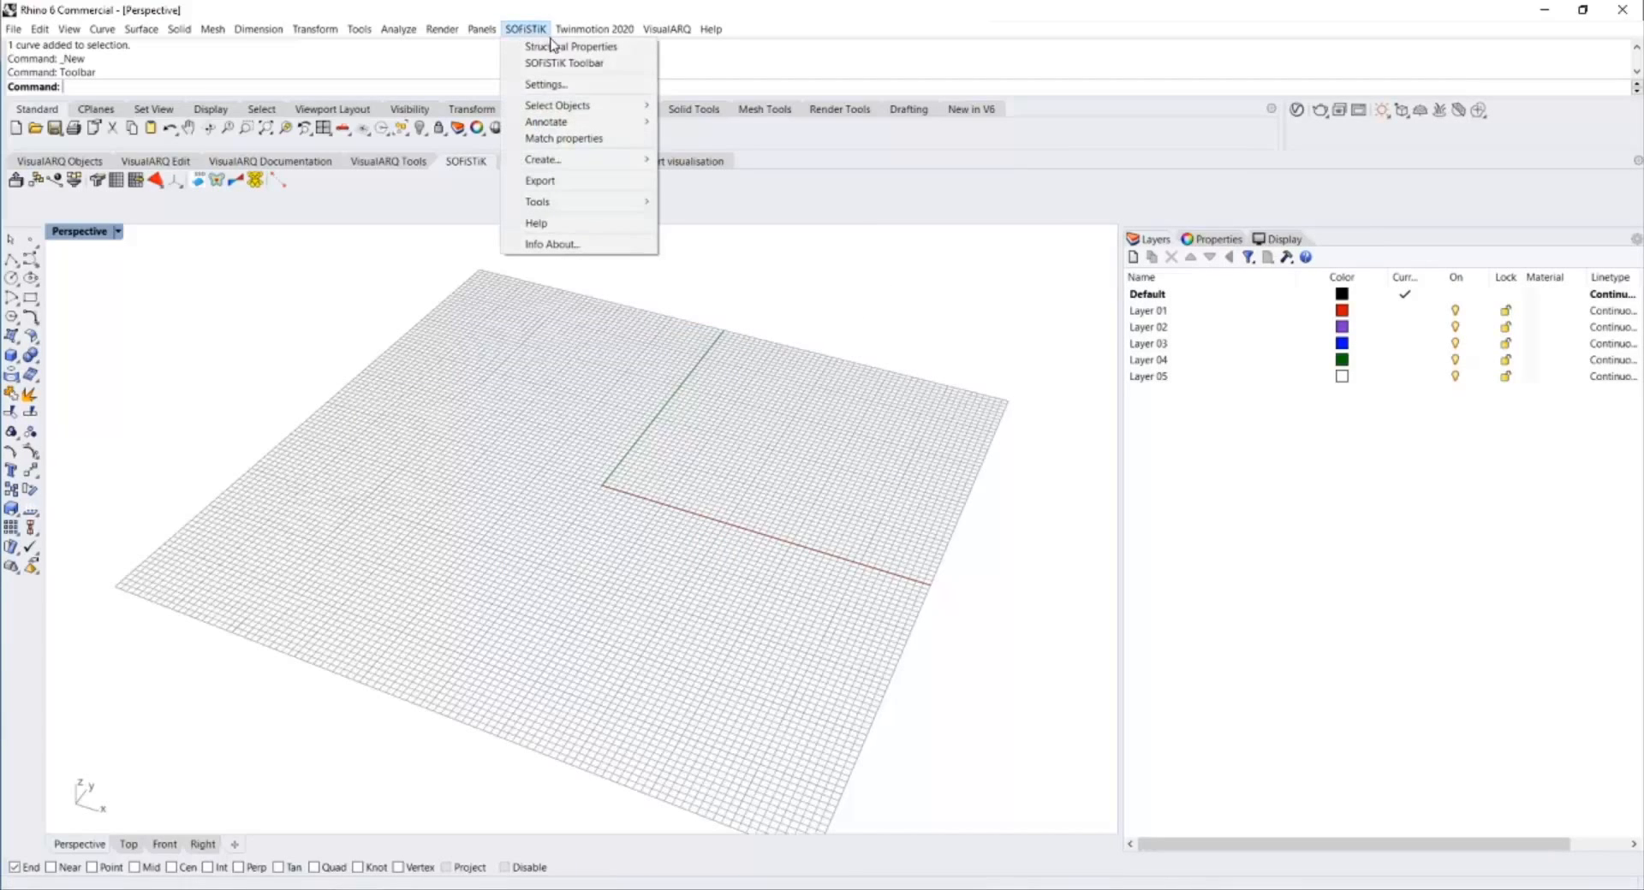
click(555, 46)
drag(599, 327, 636, 303)
drag(768, 590, 820, 657)
drag(687, 302, 860, 308)
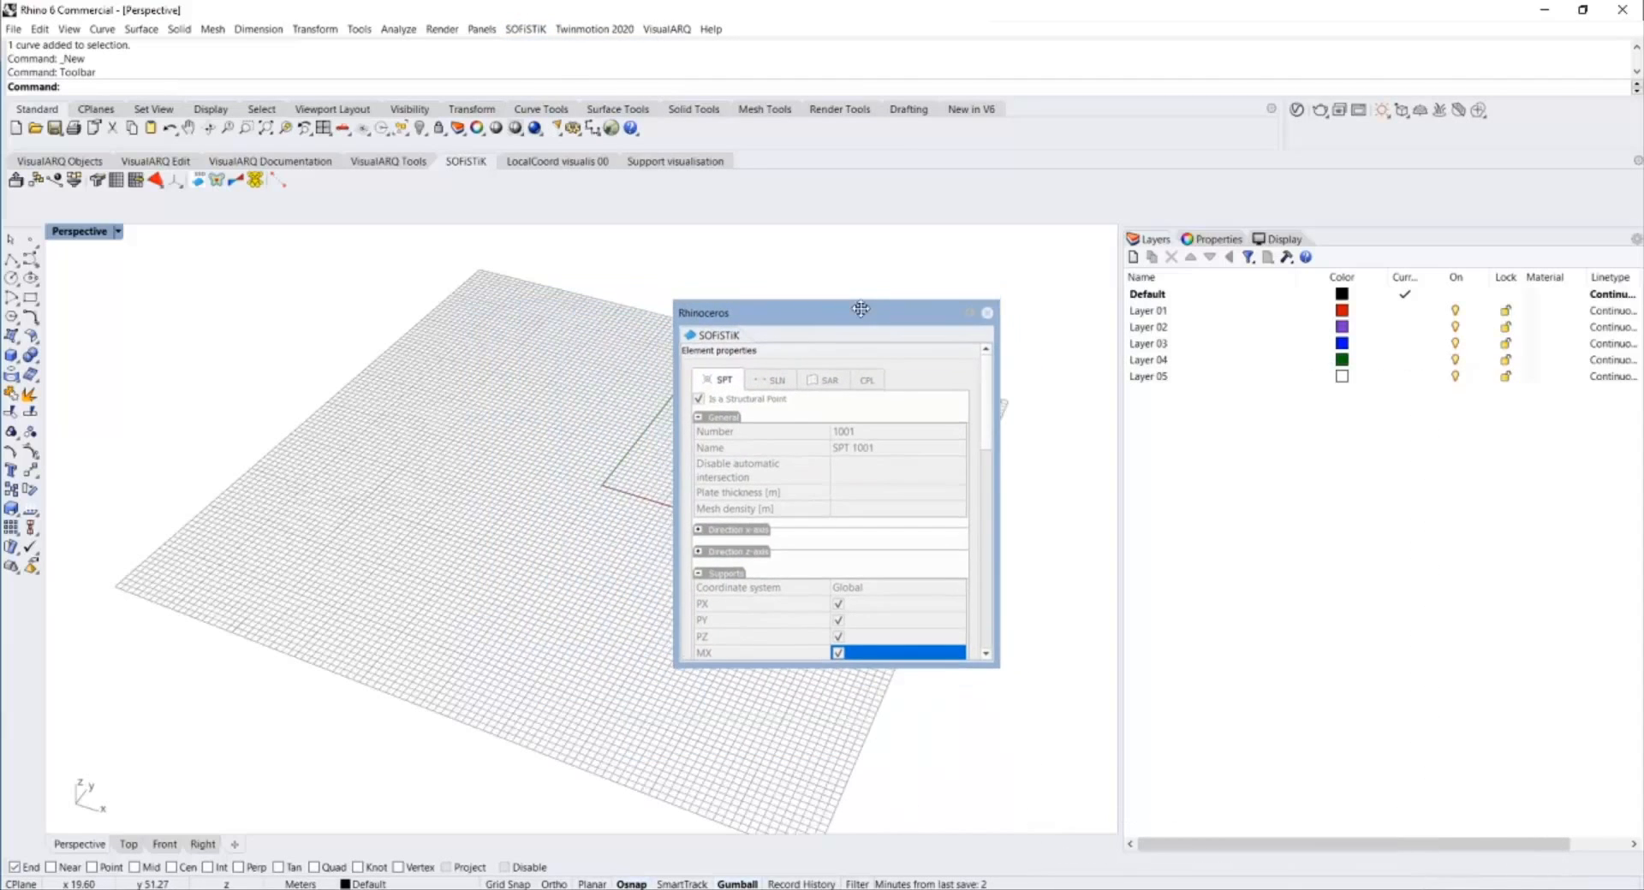
Look through the SOFiSTiK element properties and dock their panel between Layers and Properties.
scroll(789, 505, down, 2)
scroll(785, 496, up, 2)
drag(747, 312, 636, 279)
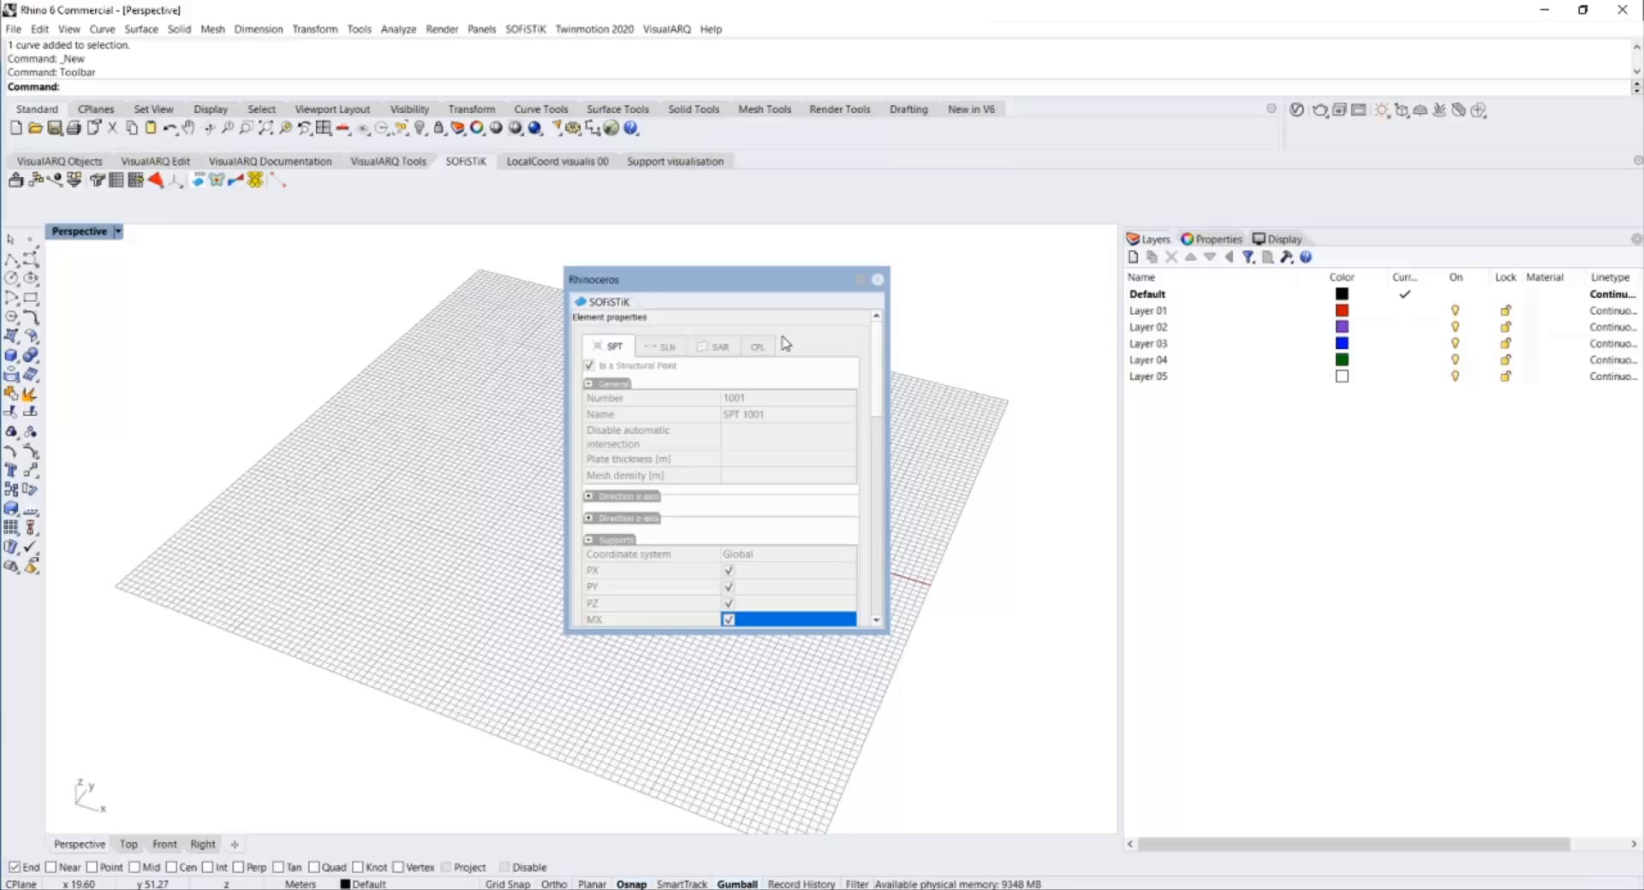
drag(618, 280, 735, 333)
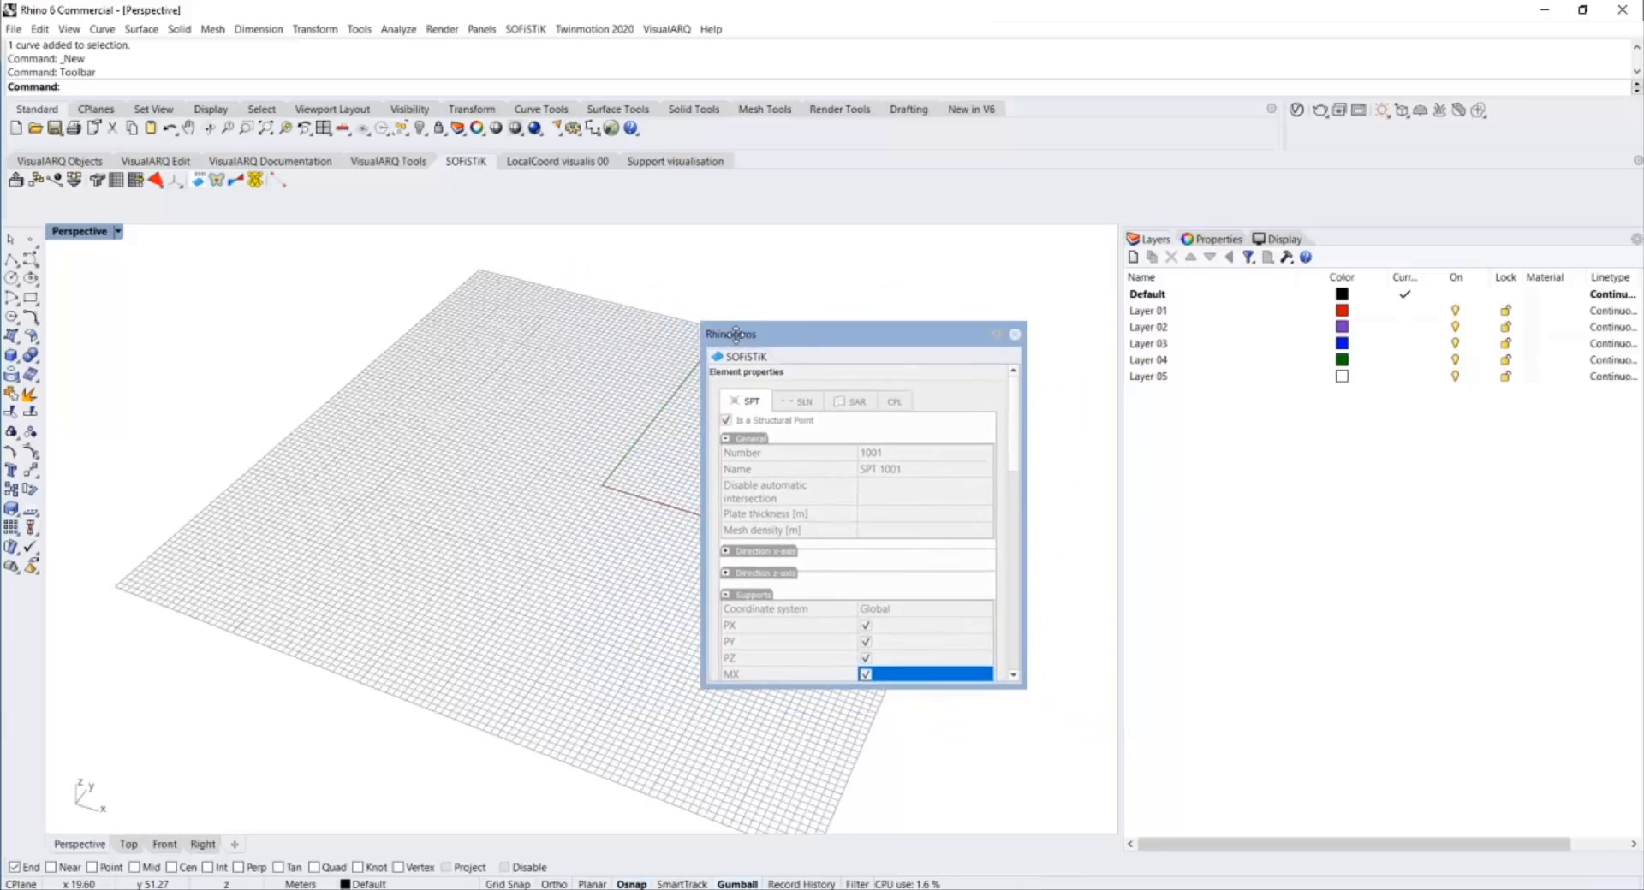
drag(1063, 272, 1215, 240)
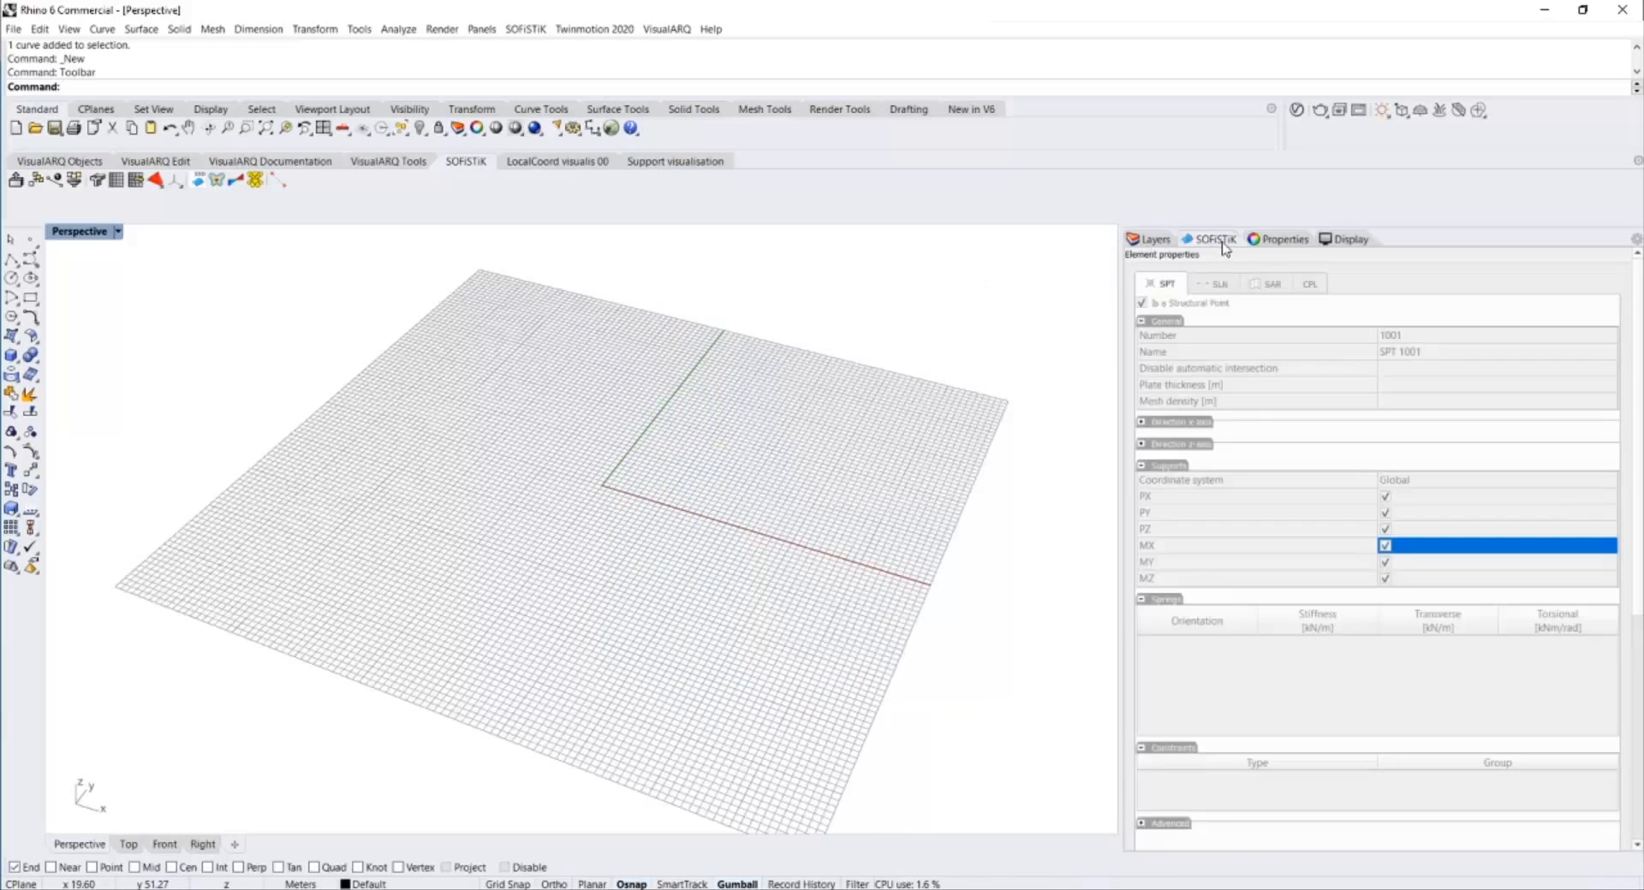
click(1151, 240)
click(1206, 239)
click(1165, 240)
click(1212, 240)
Rename Layer 01 as Support.
click(1148, 243)
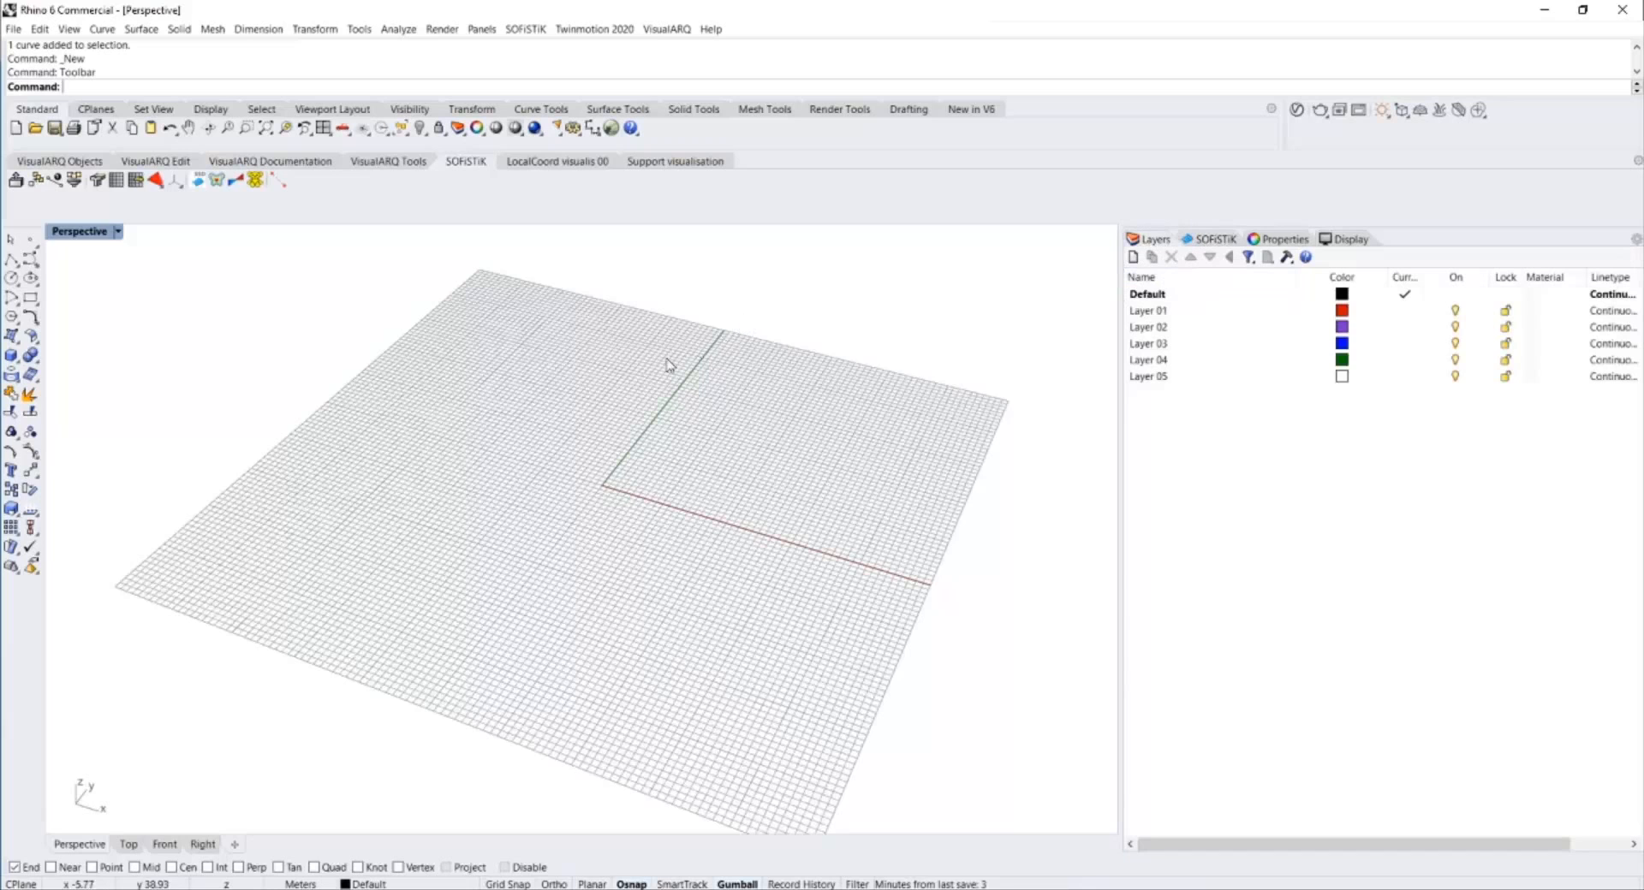
shift+right_drag(691, 371, 719, 393)
click(1157, 313)
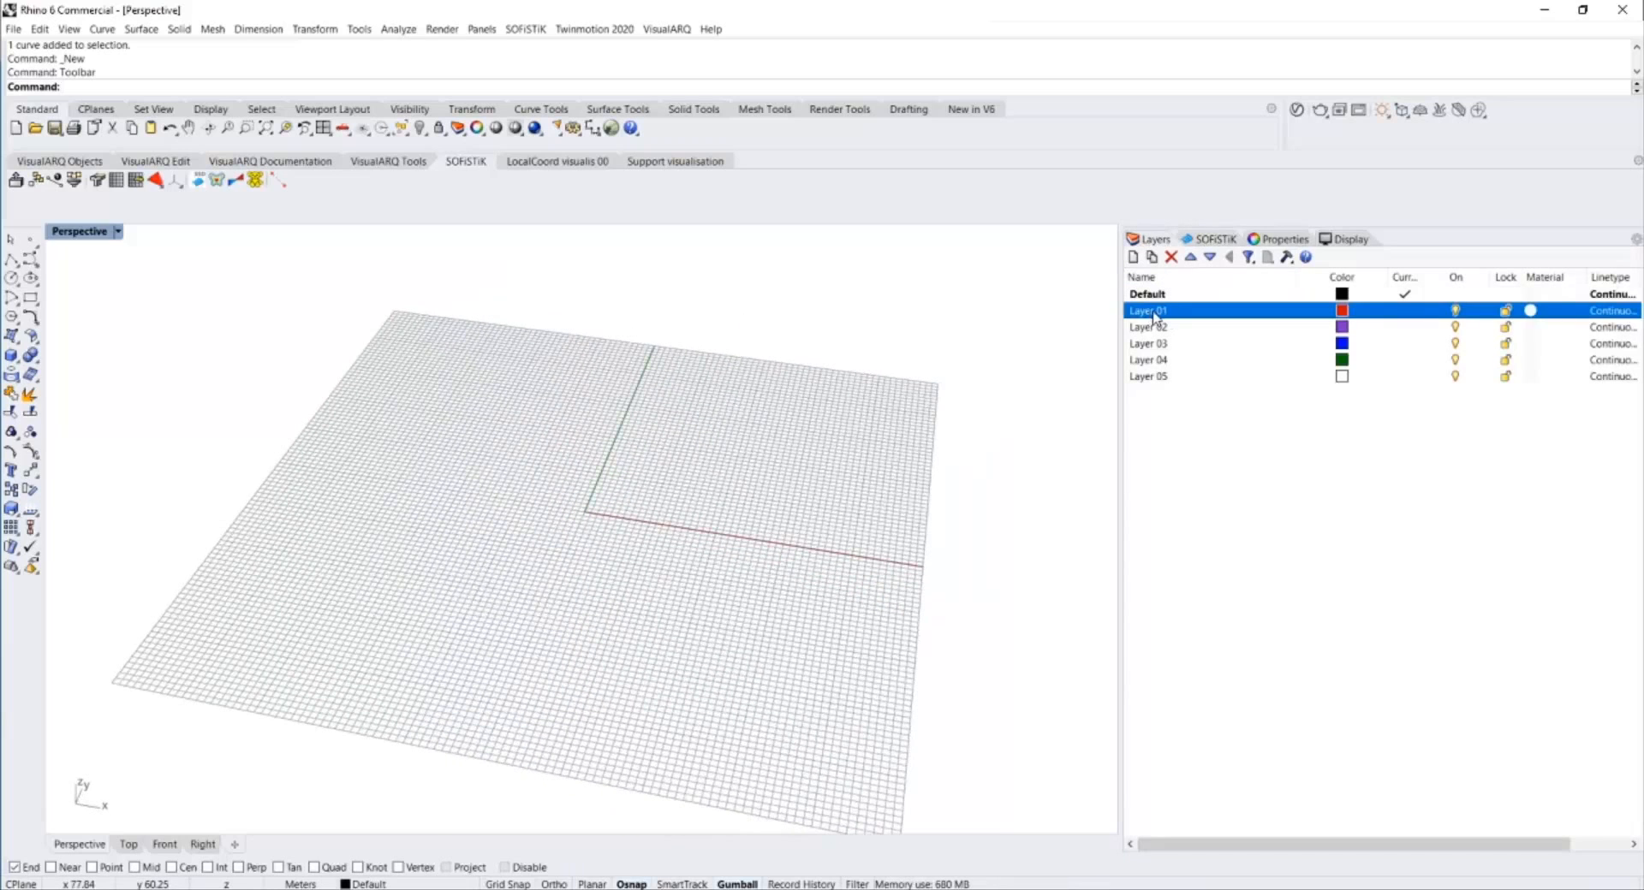
click(1157, 312)
text(S)
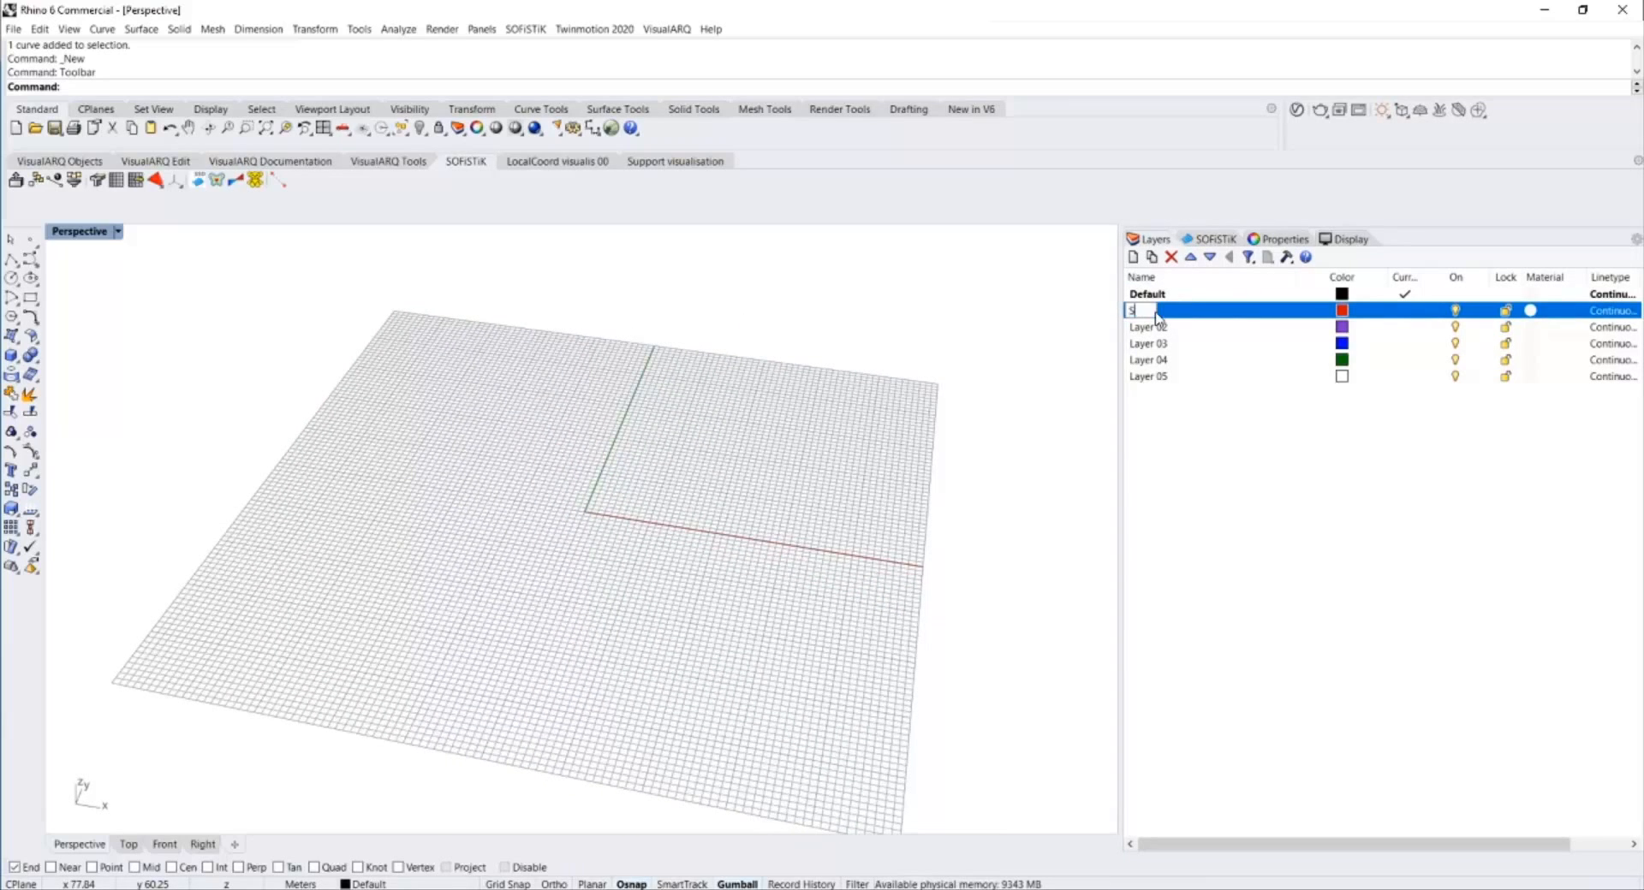
text(upport)
key(Return)
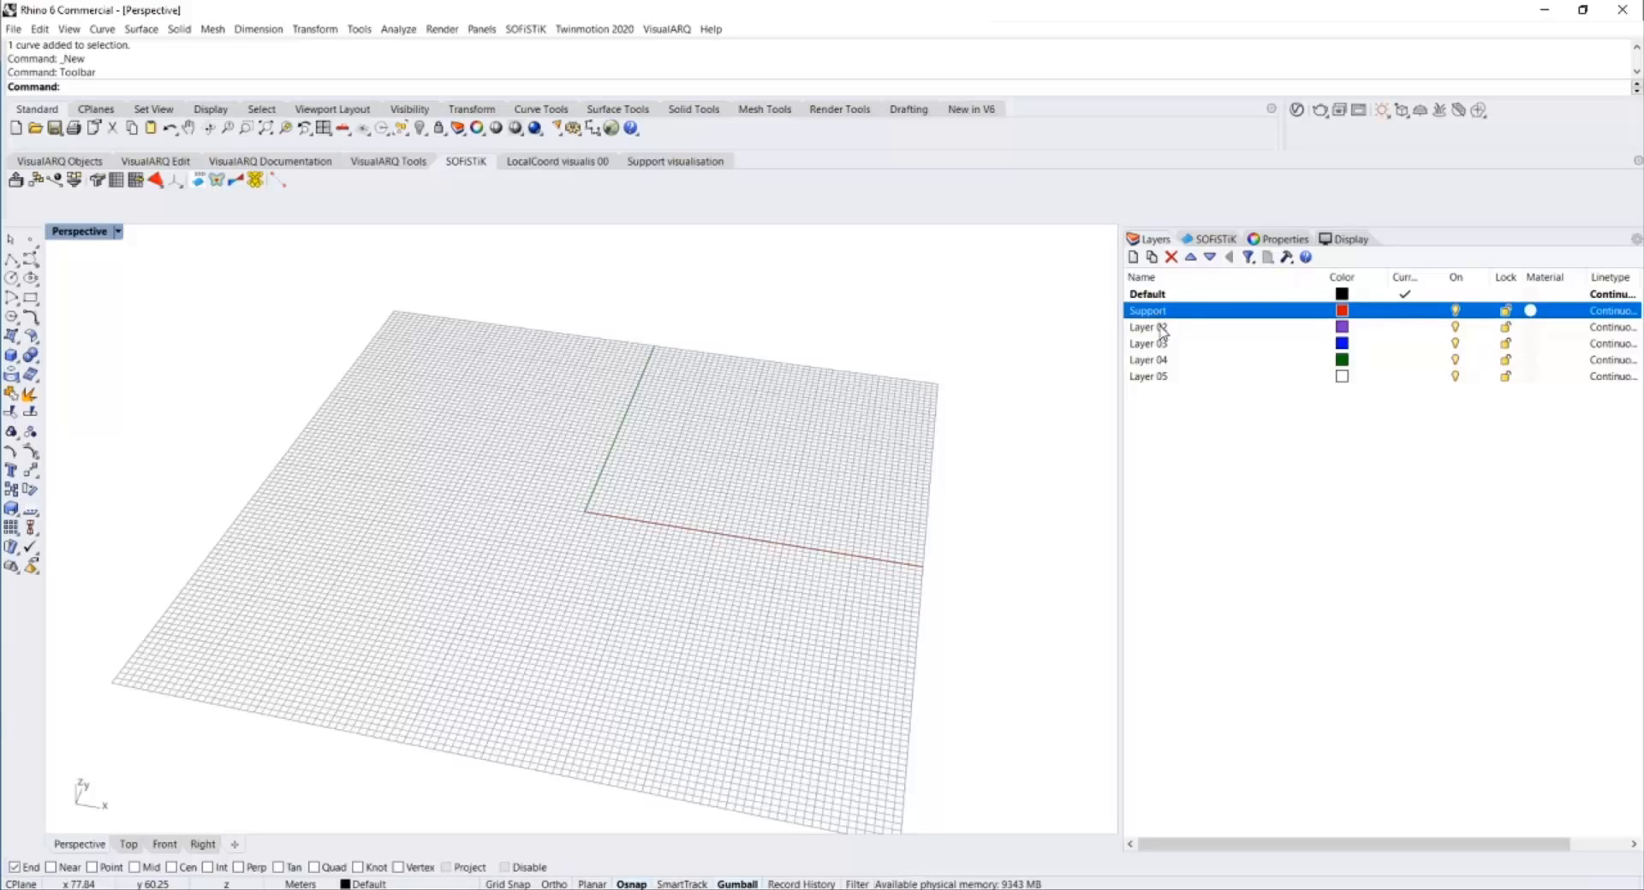
Rename Layer 02 as Member.
click(1160, 328)
click(1154, 333)
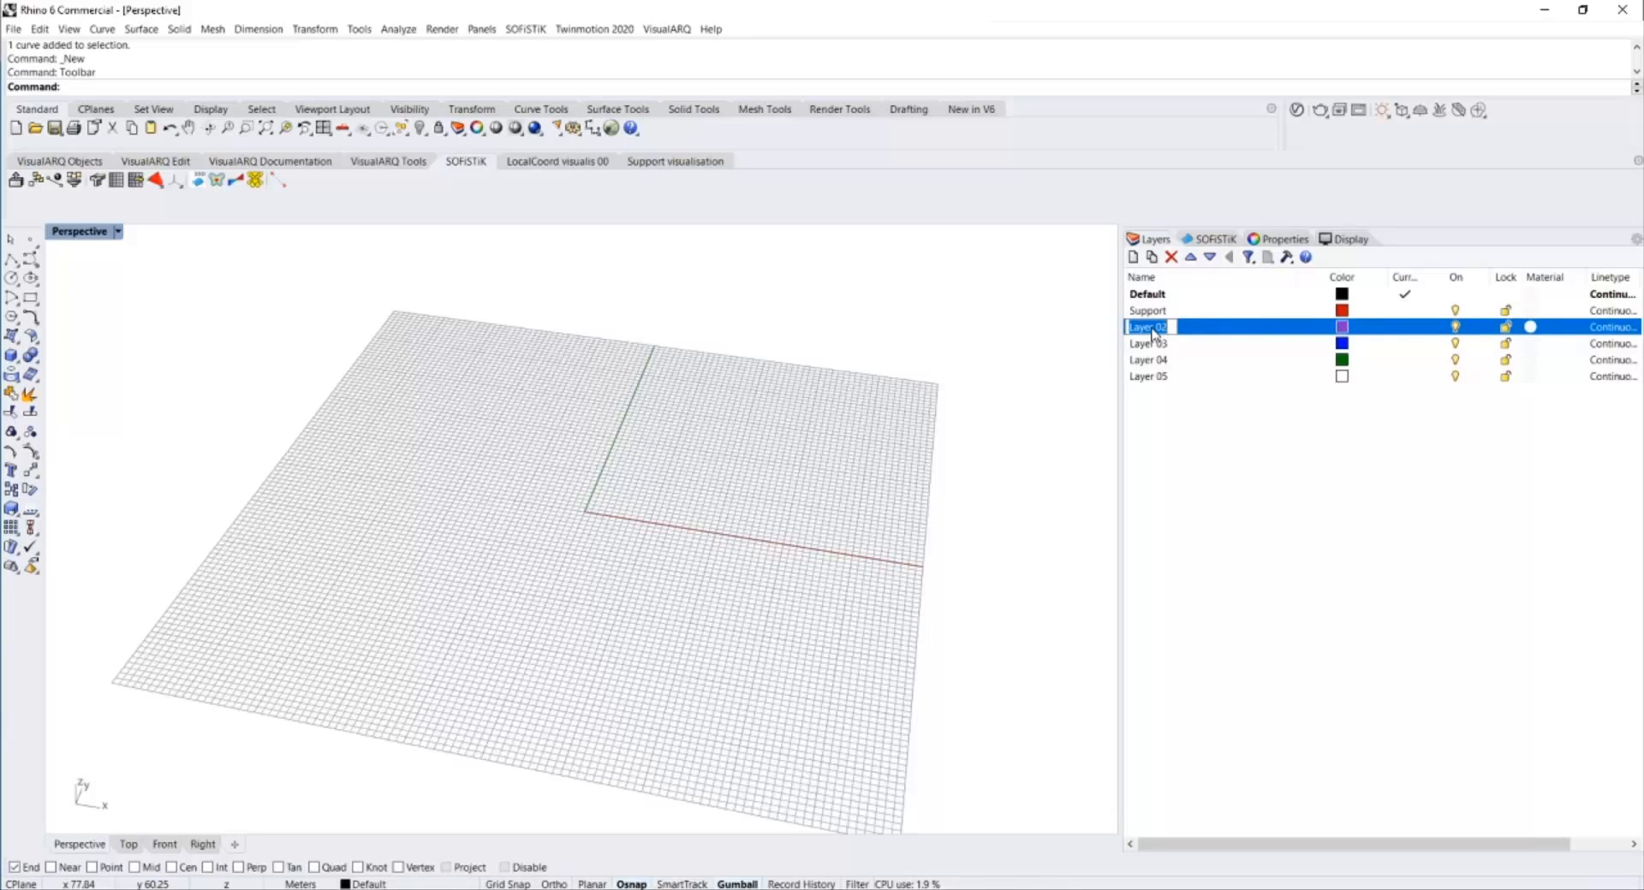
text(Member)
key(Return)
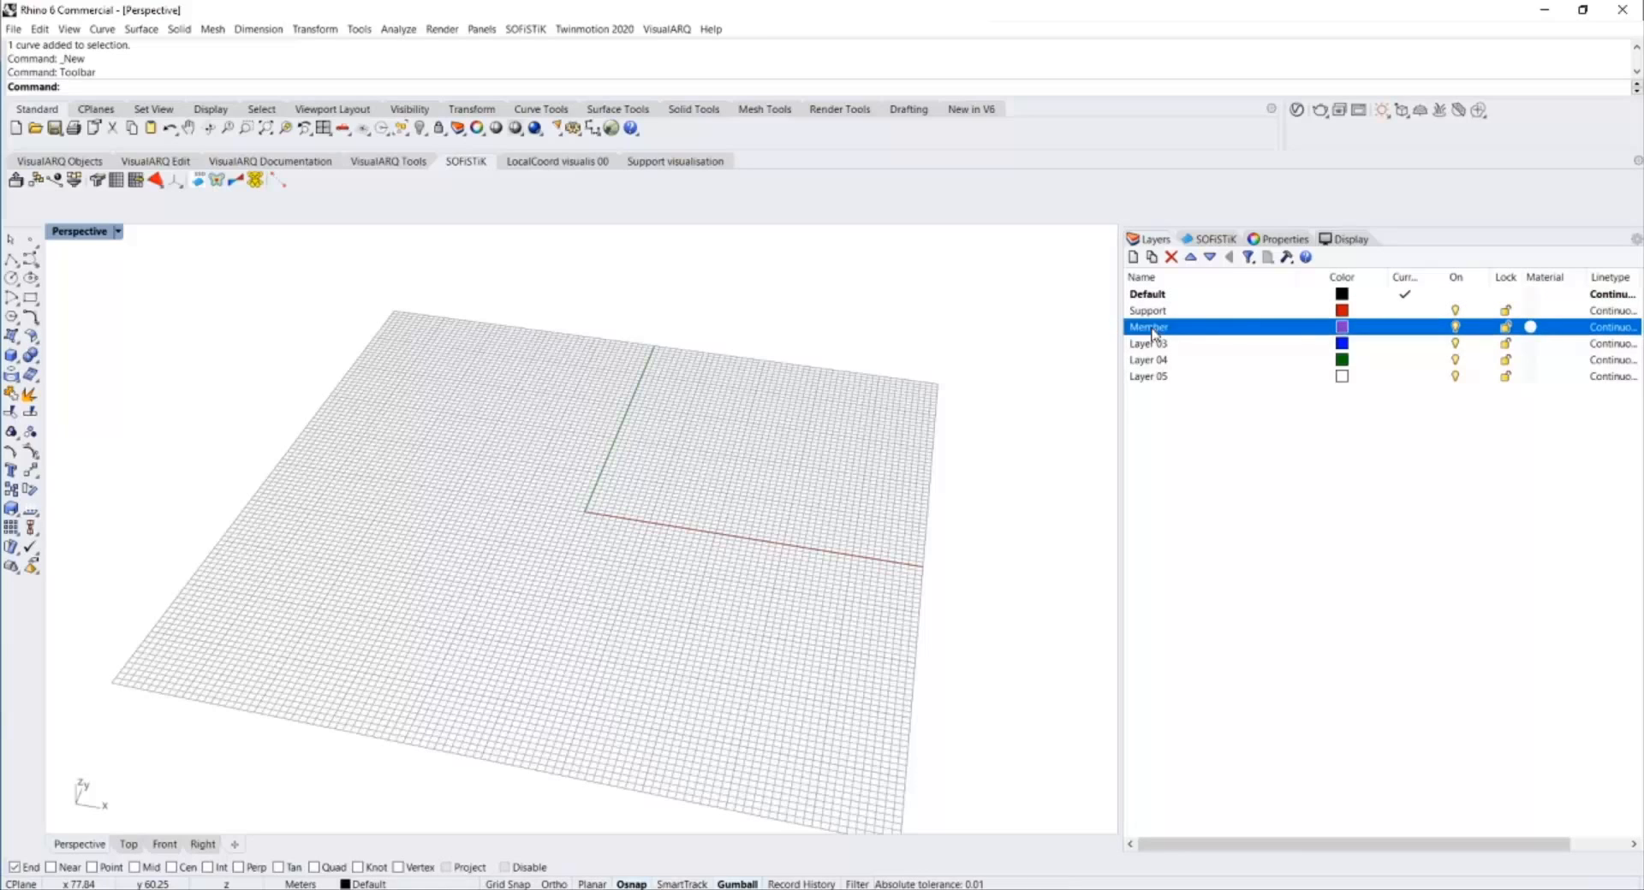
Make the Support layer current and purge all unused layers and other unused information from the document.
double_click(1250, 312)
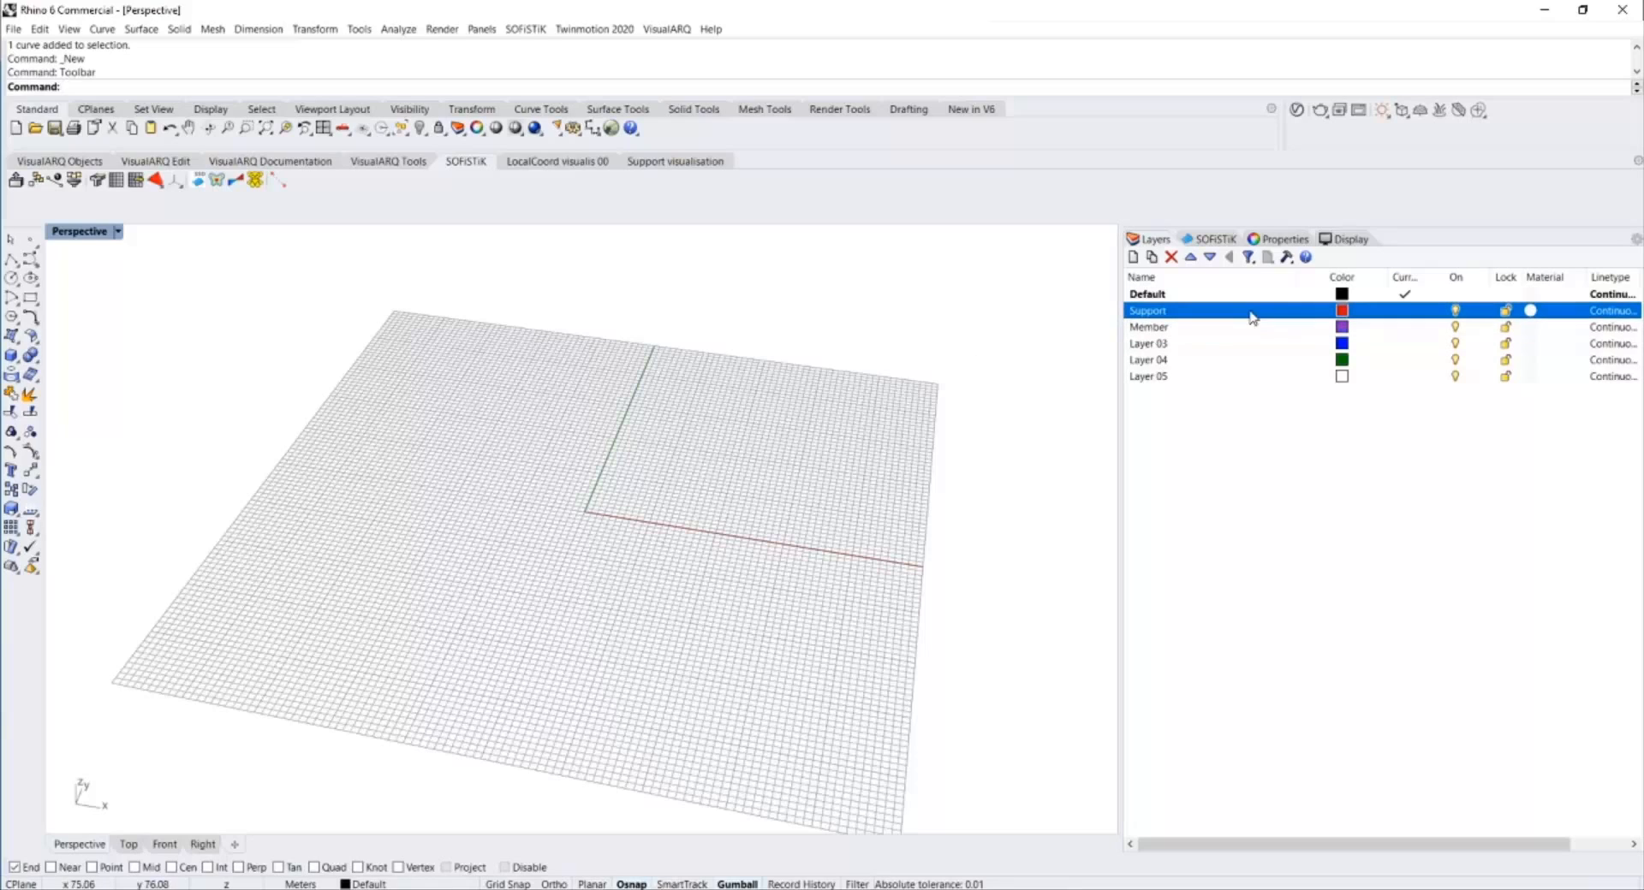
text(Purge)
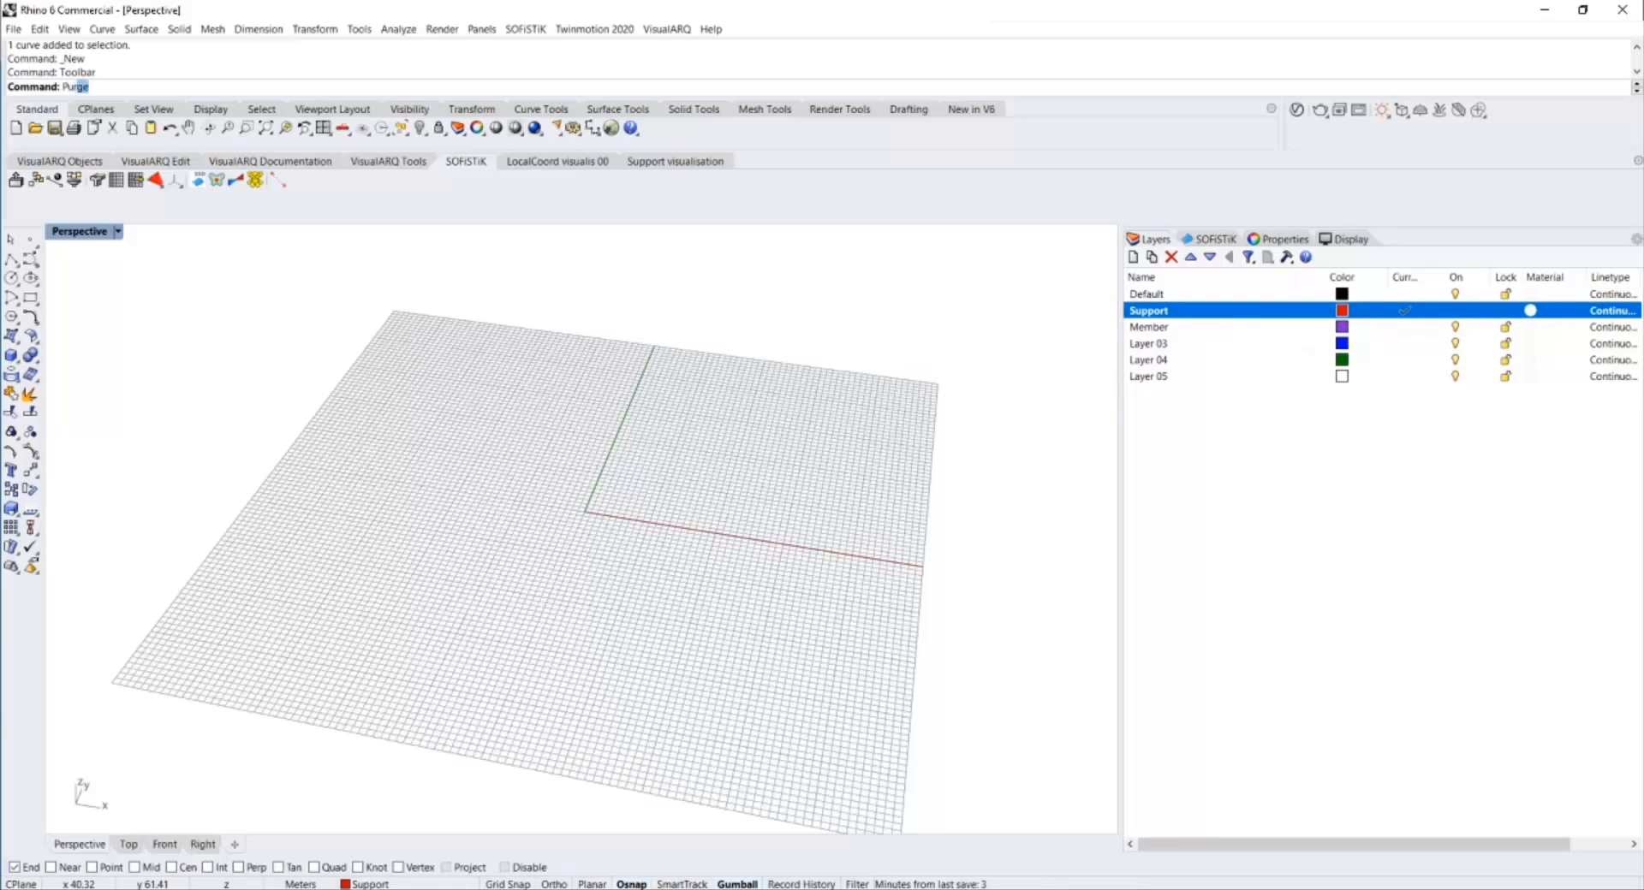
key(Return)
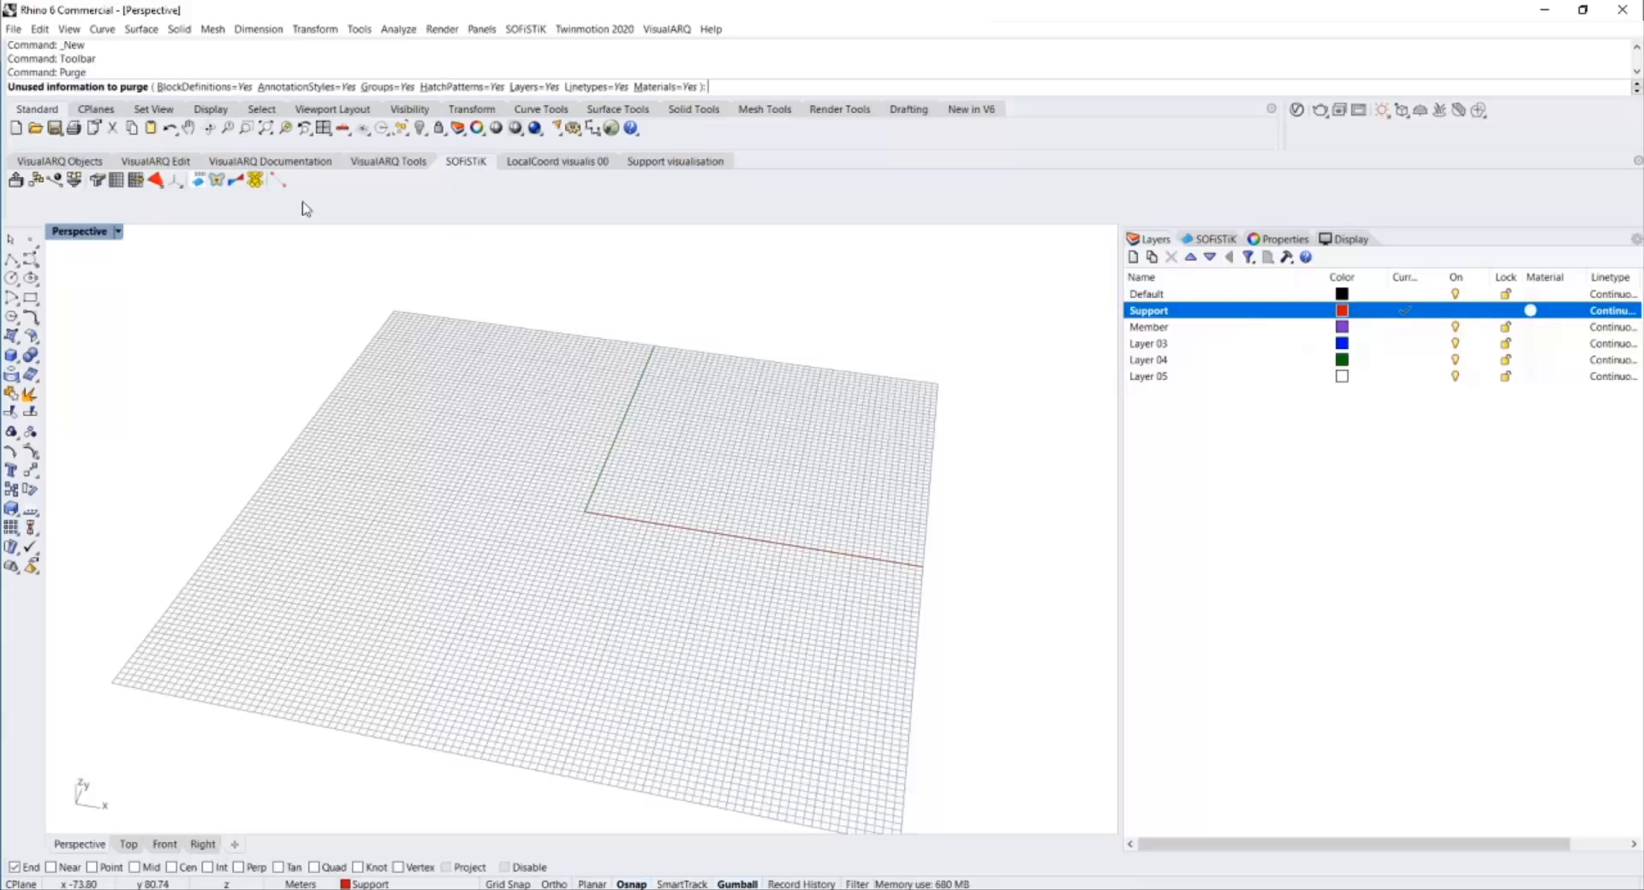
key(Return)
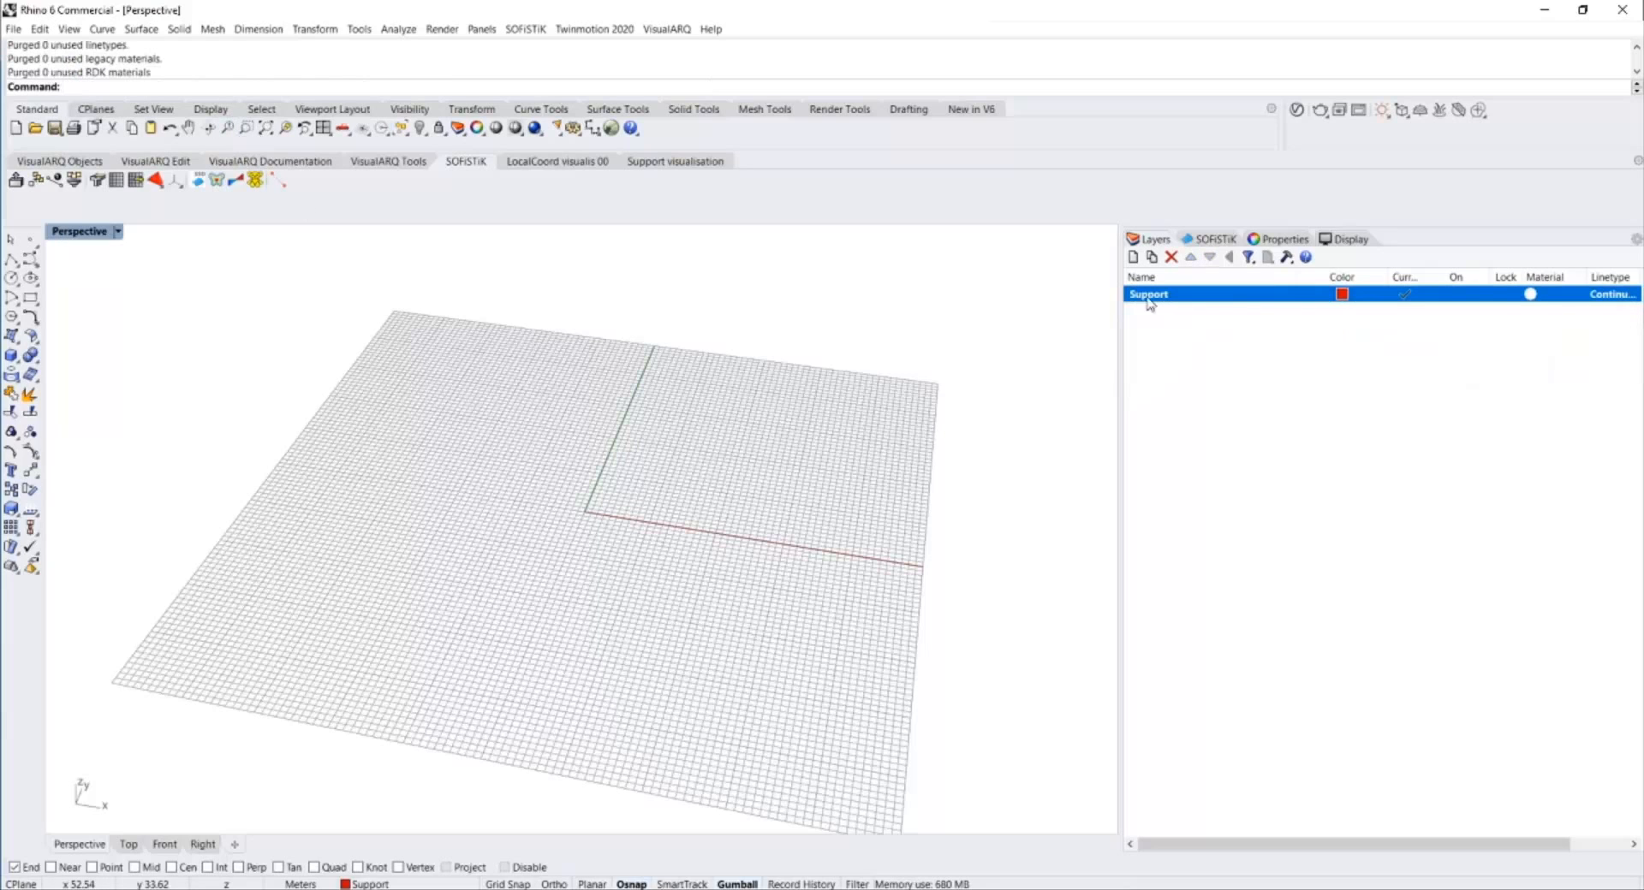
click(1194, 343)
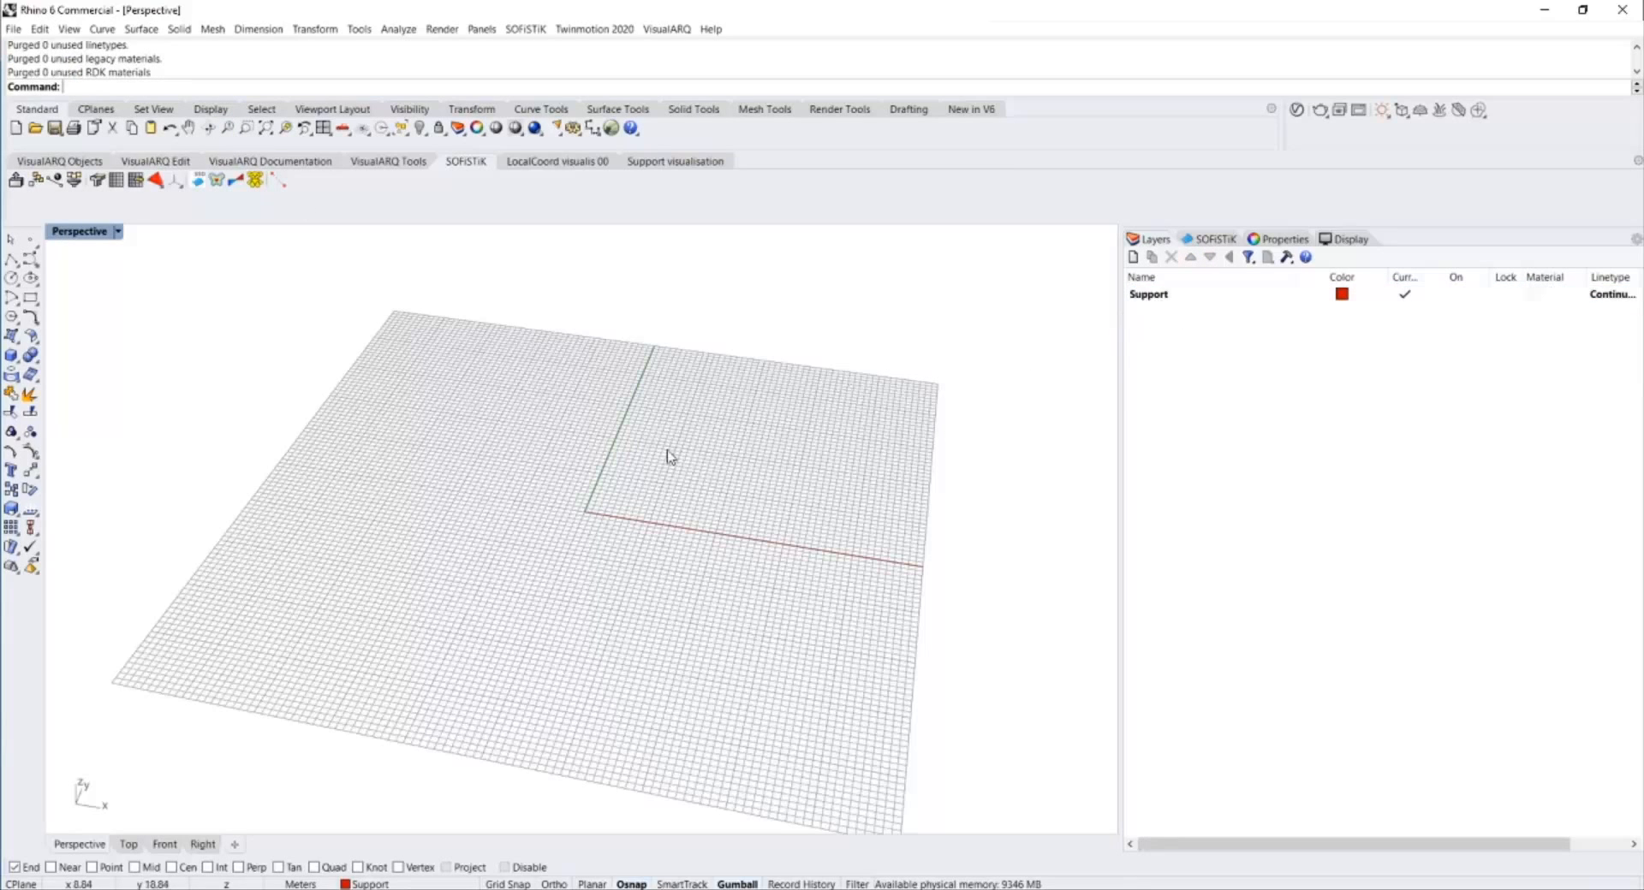
Create a new layer named Member and set its colour to Blue.
scroll(711, 454, up, 5)
shift+right_drag(770, 461, 691, 473)
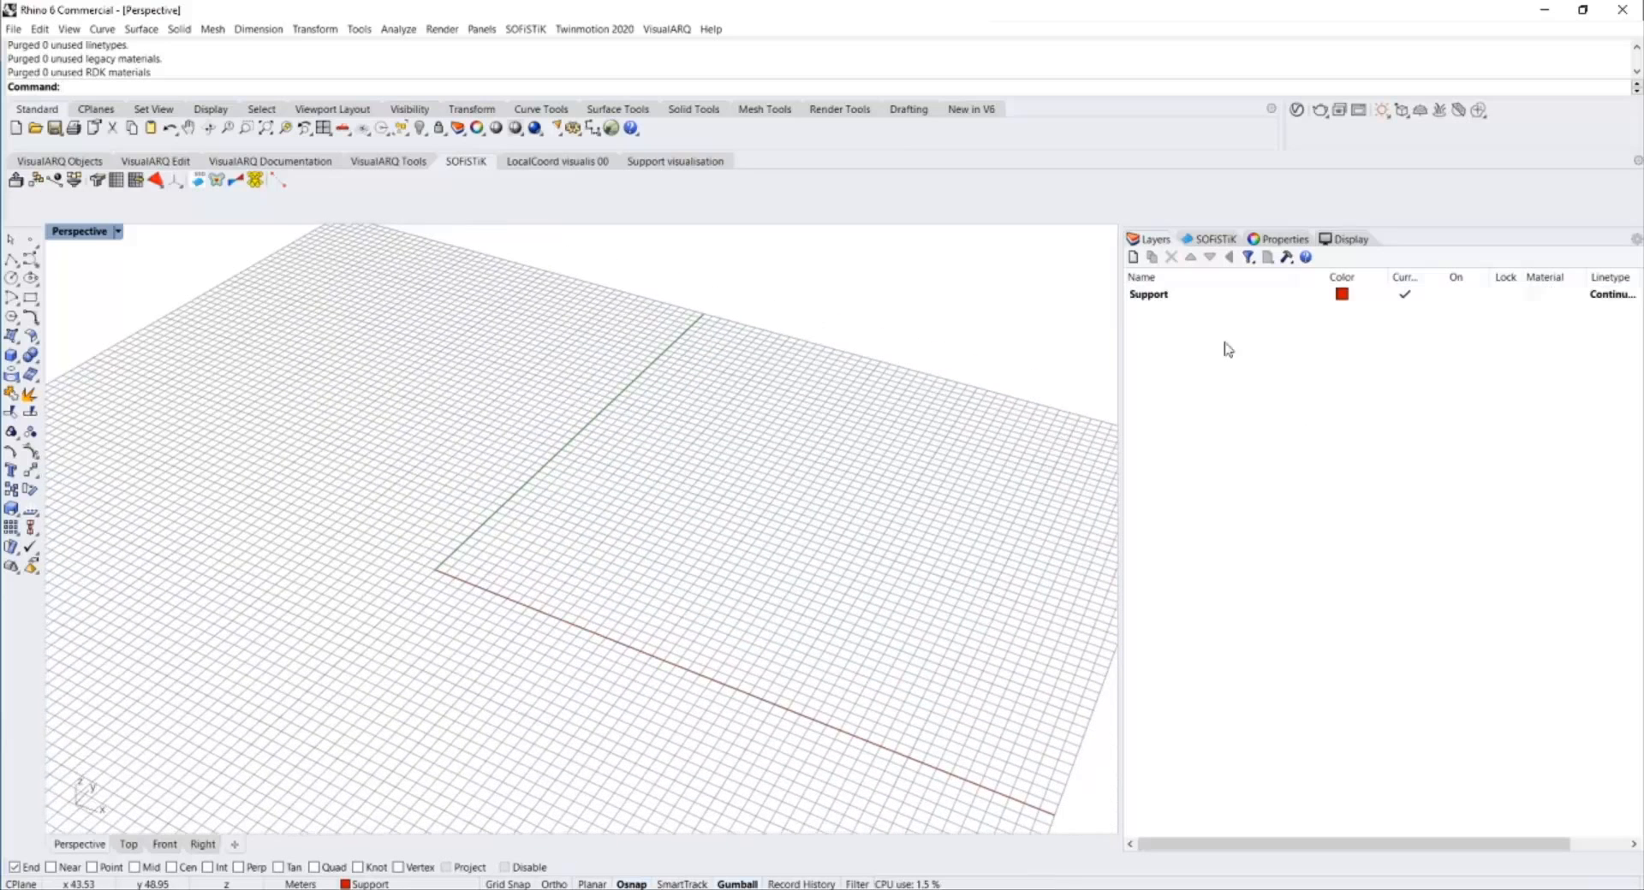
click(1132, 257)
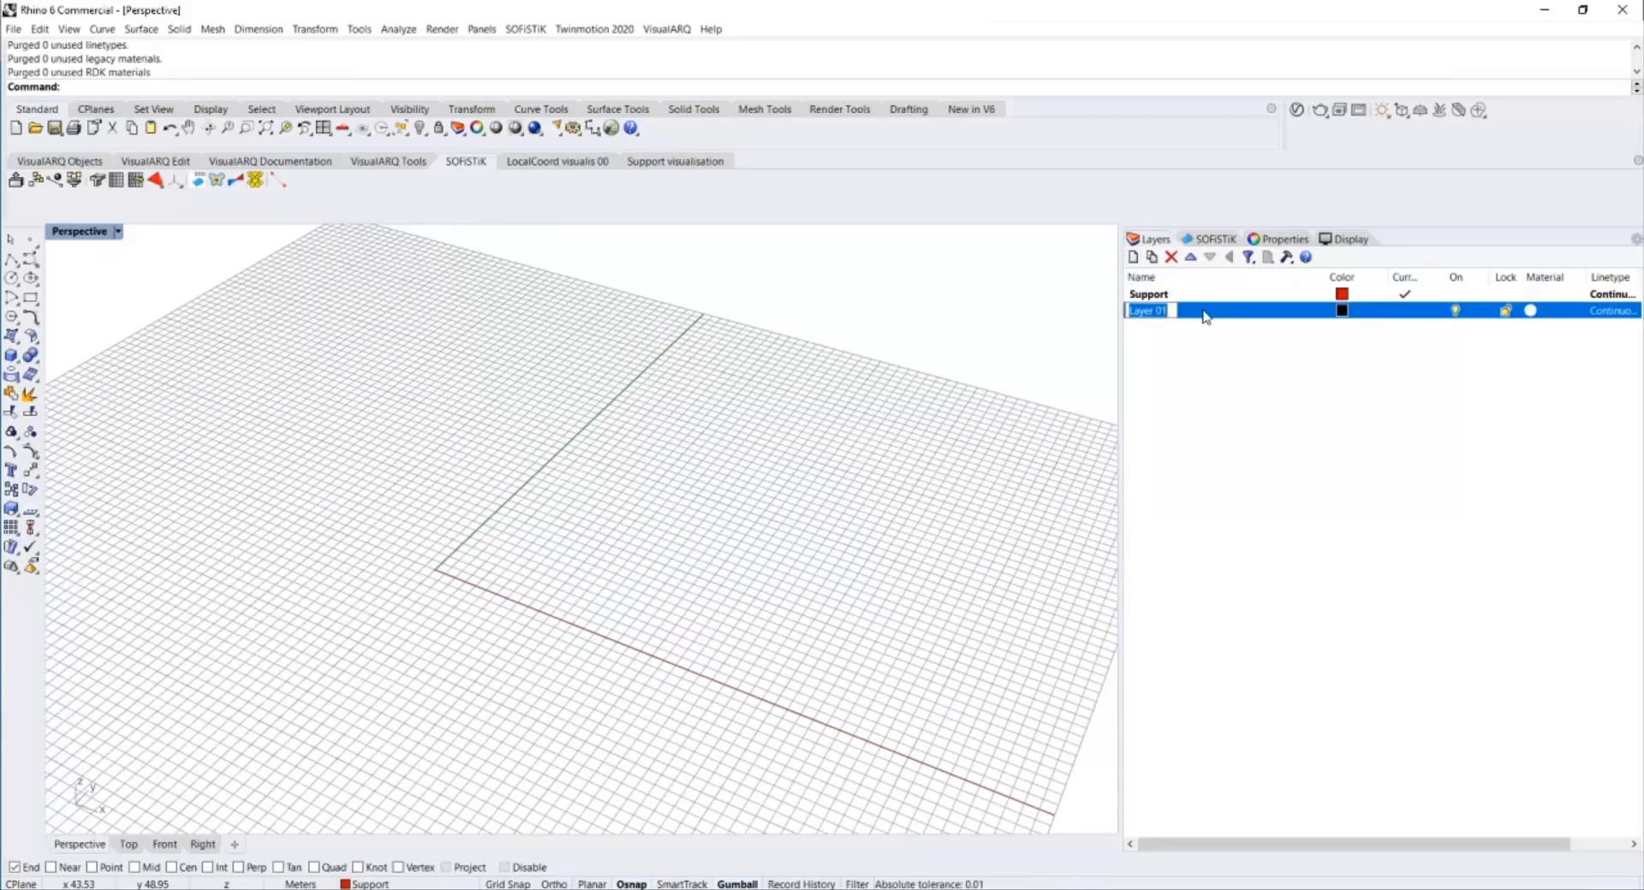
text(Member)
key(Return)
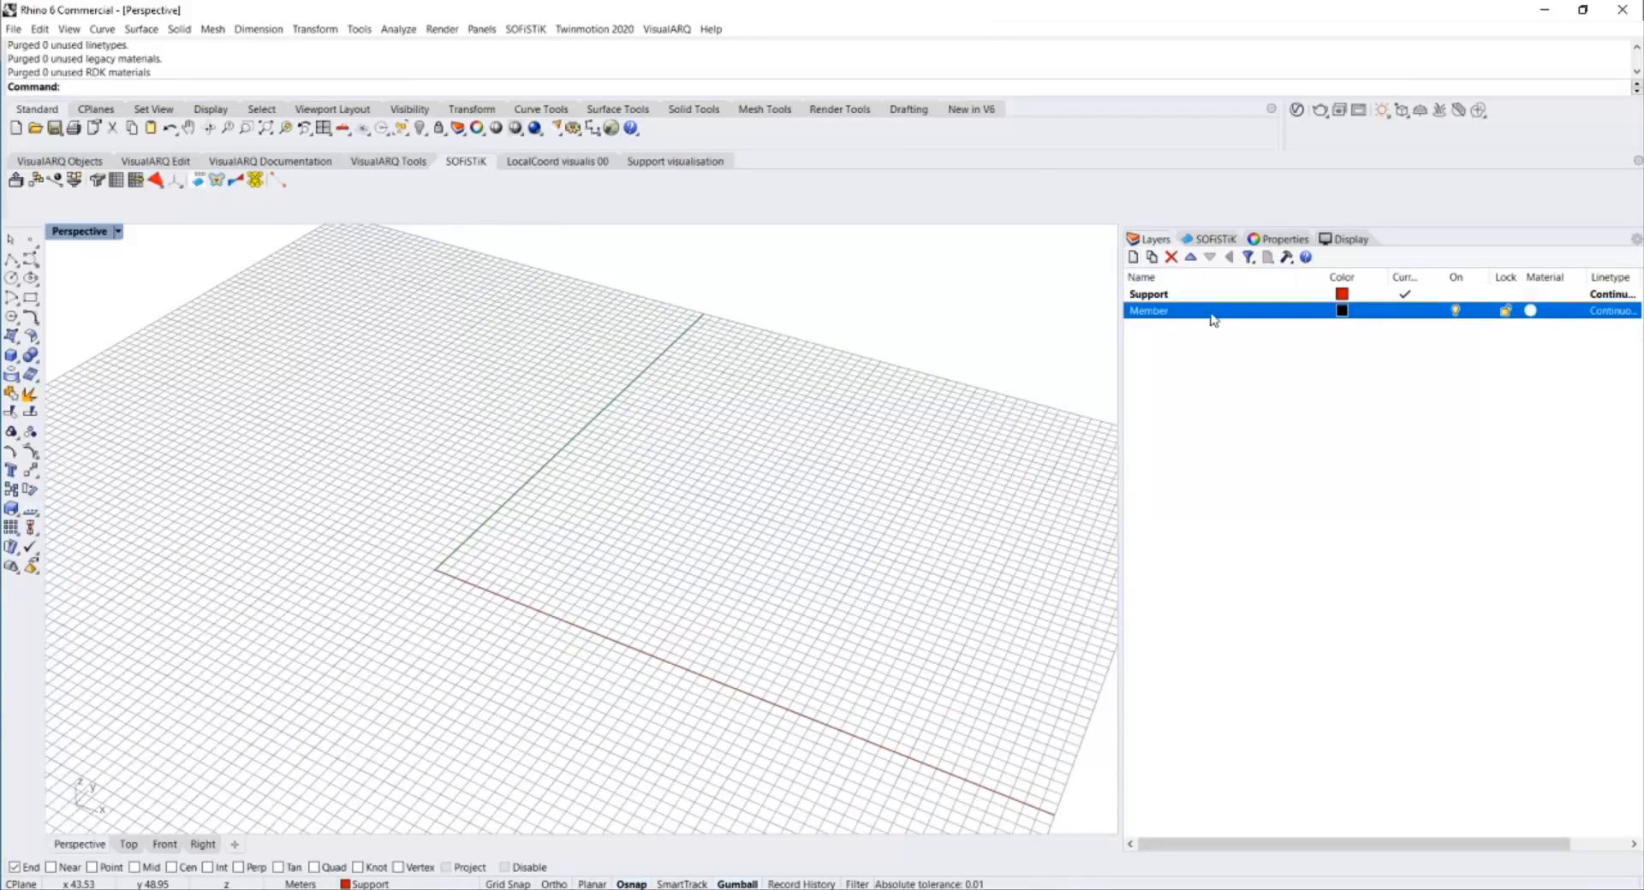
click(1342, 310)
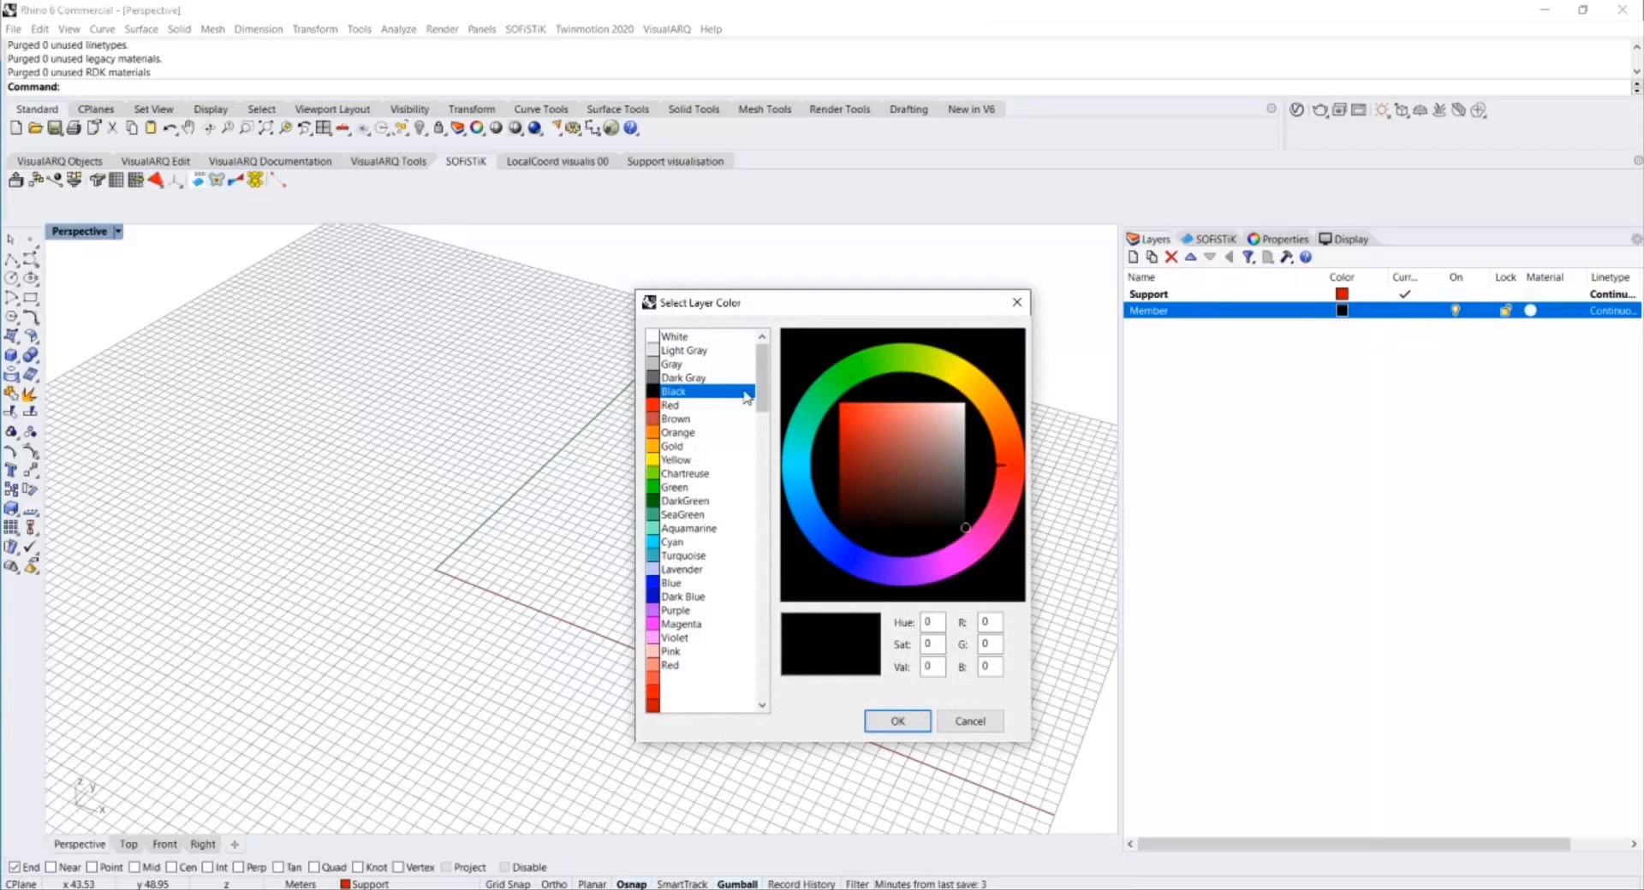
click(695, 585)
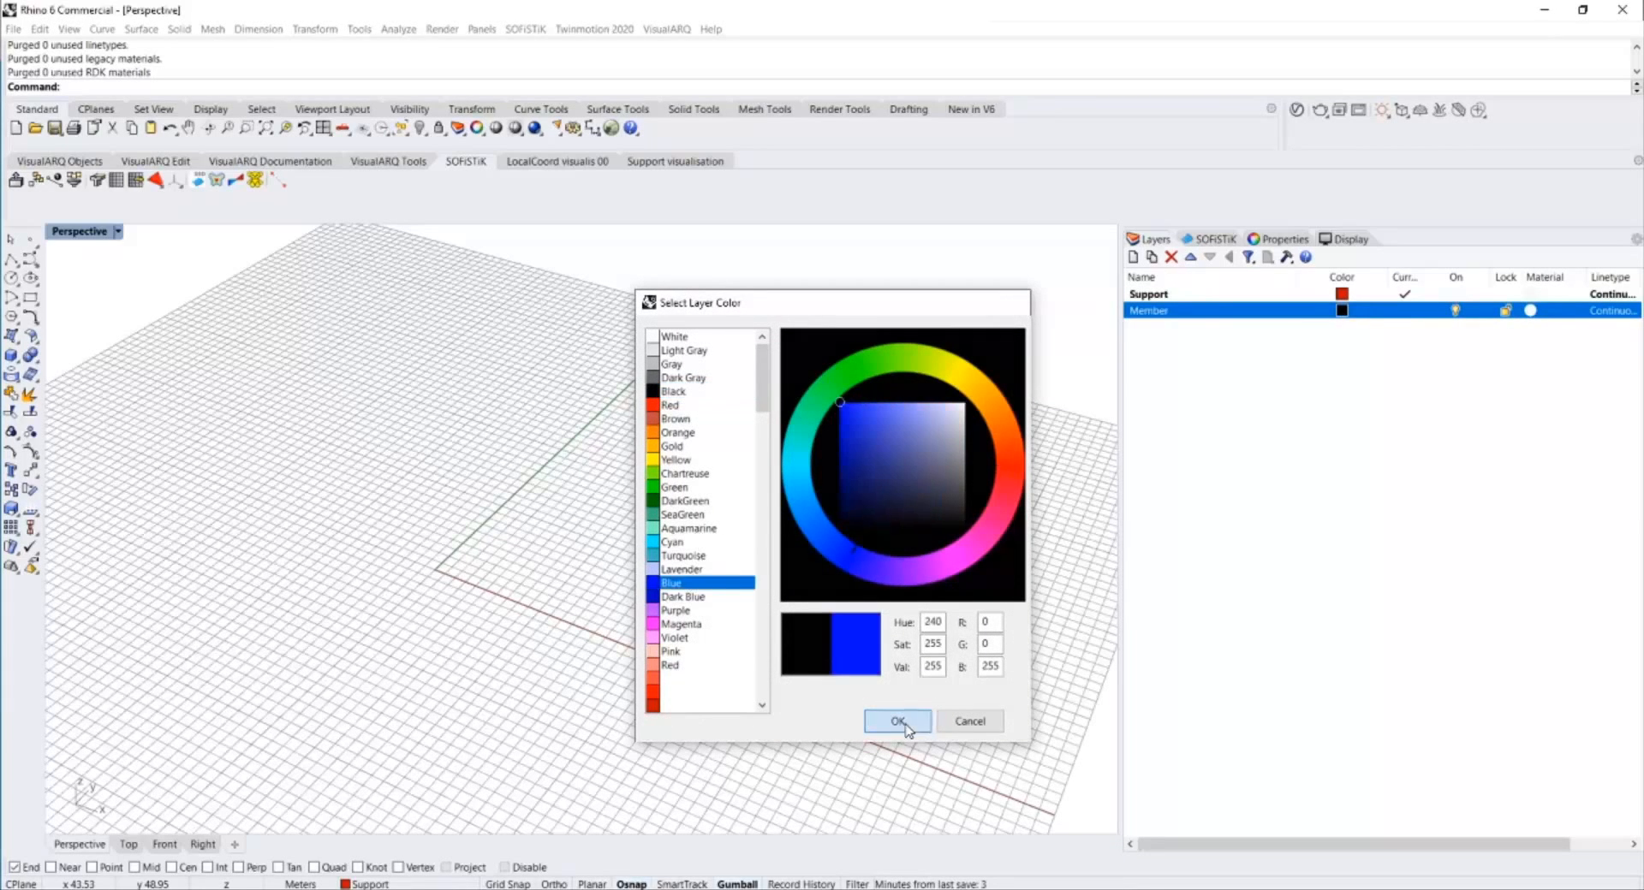
click(896, 721)
Make the Member layer current.
right_drag(728, 364, 517, 455)
click(1258, 326)
click(1268, 312)
double_click(1267, 312)
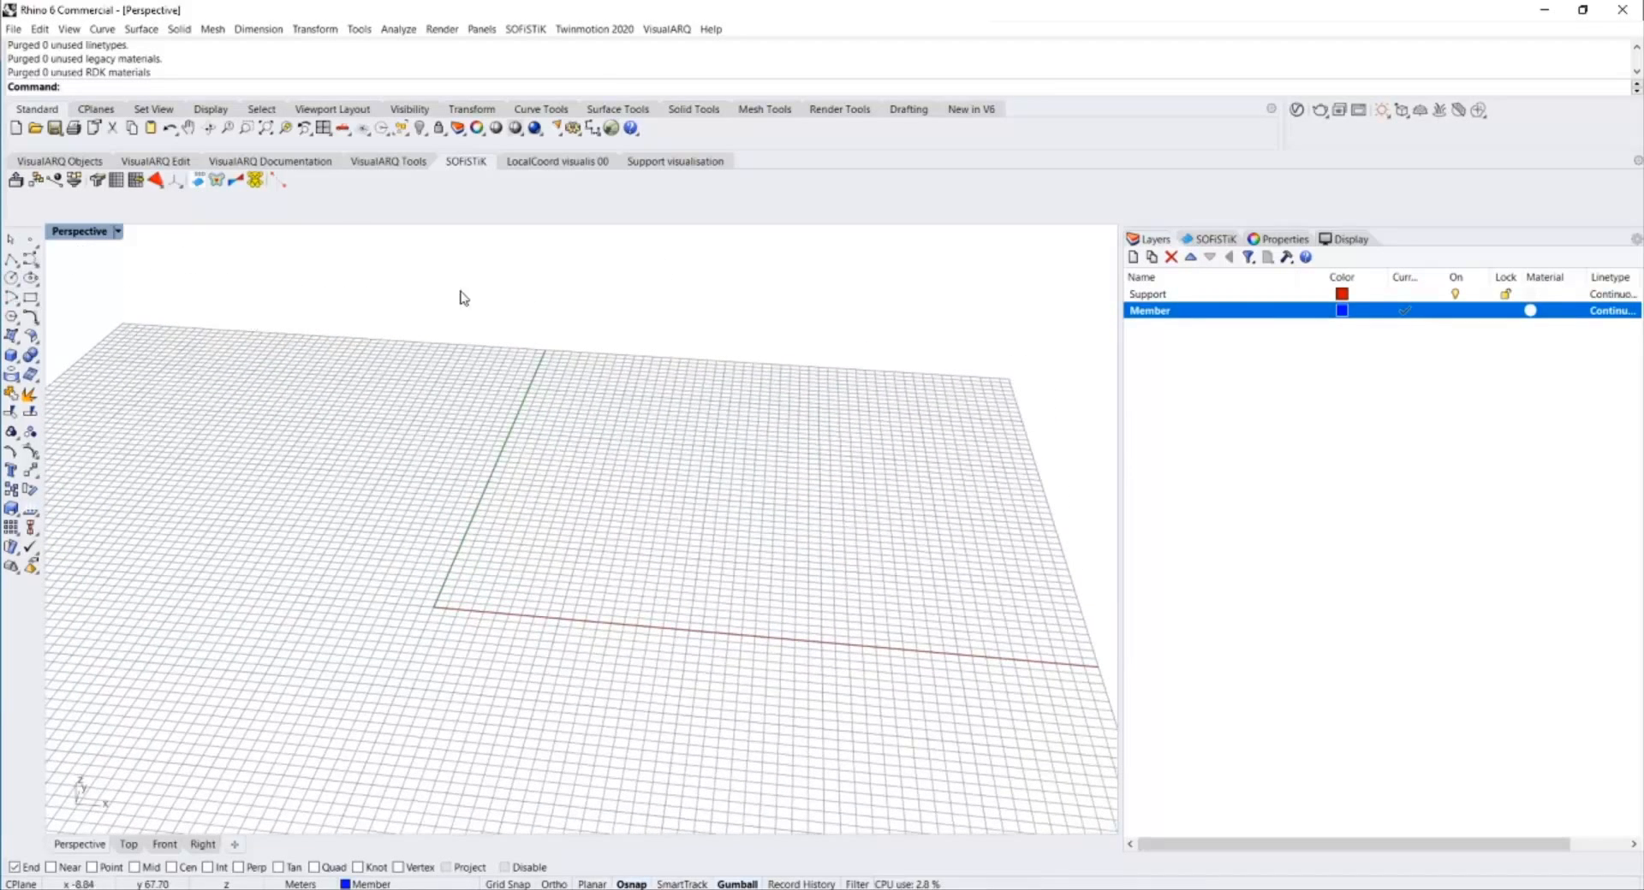
Draw a 3 m vertical polyline upward from the origin (0) in the Front view.
click(15, 261)
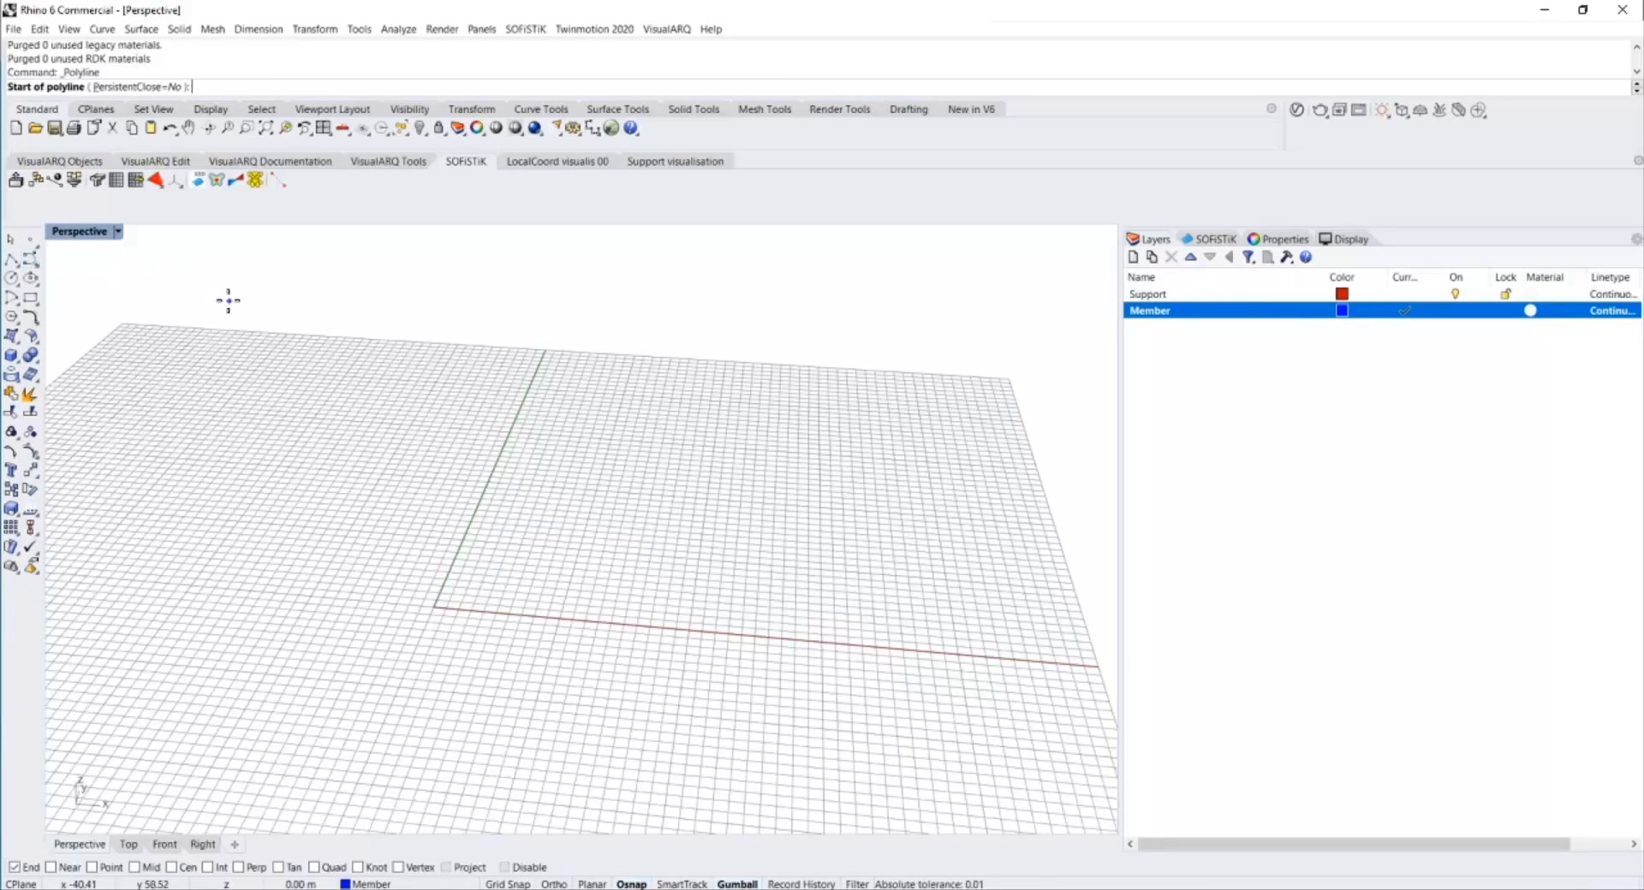
key(Escape)
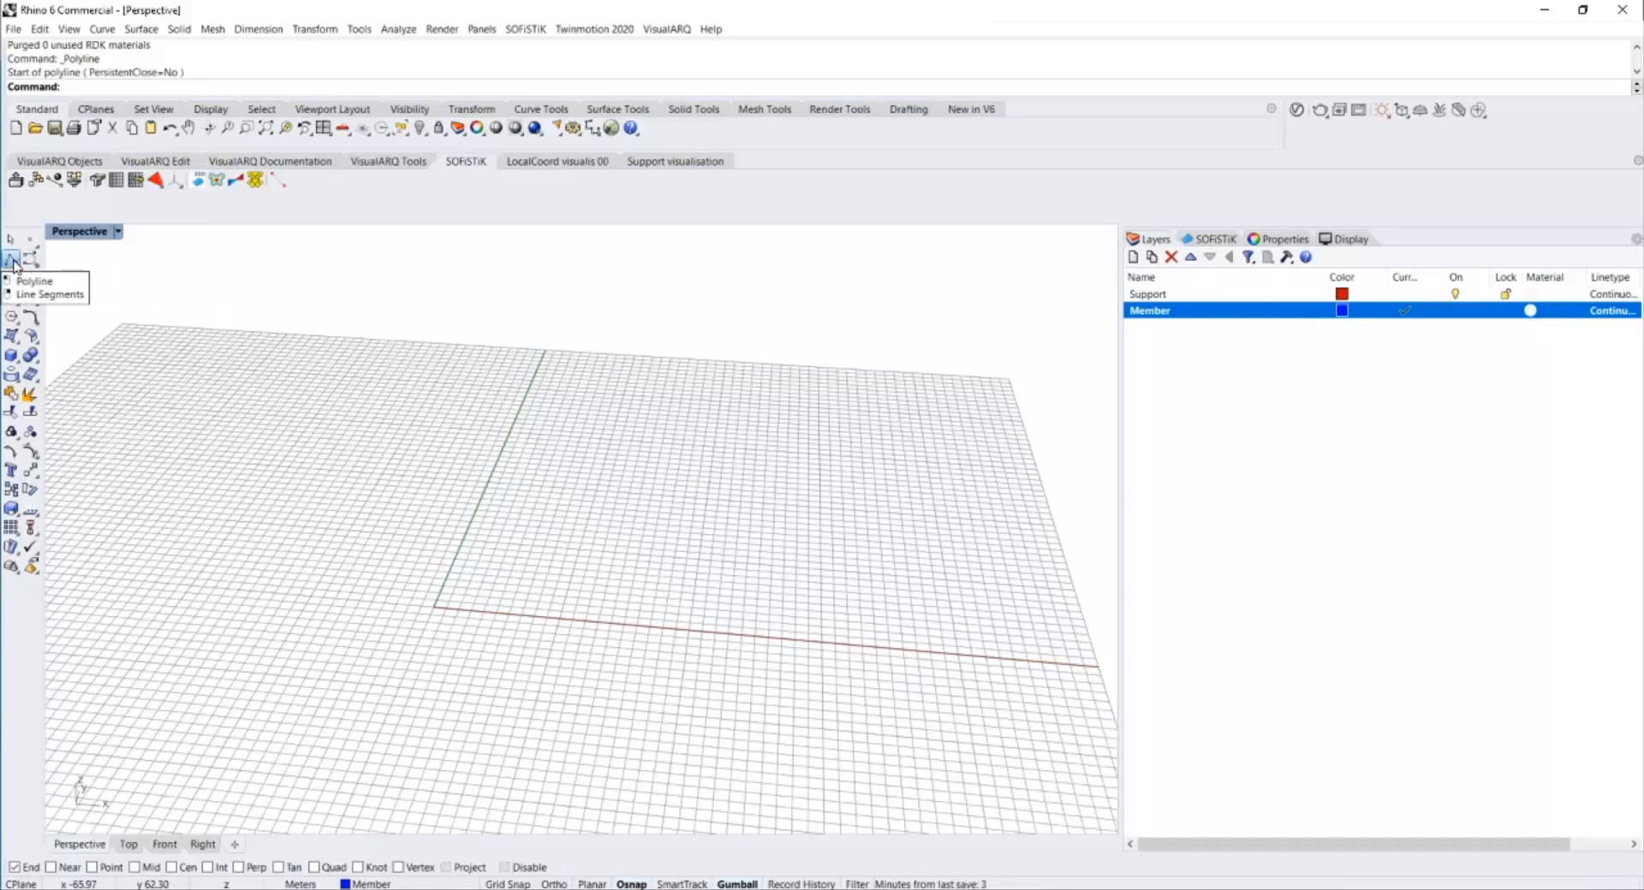
click(14, 261)
double_click(100, 238)
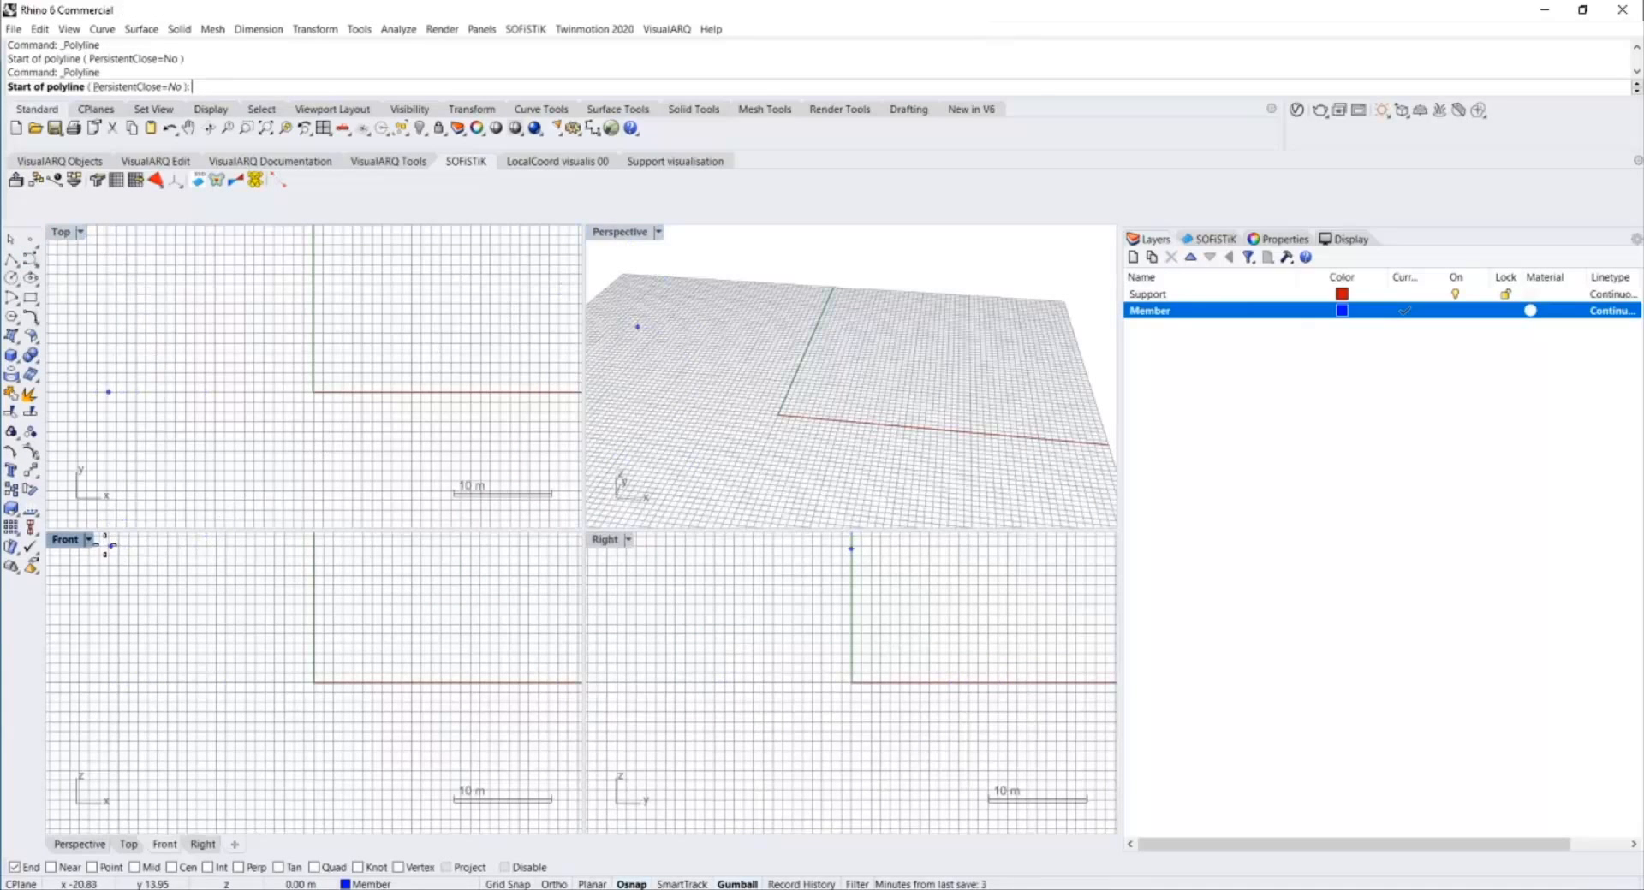
scroll(309, 657, up, 3)
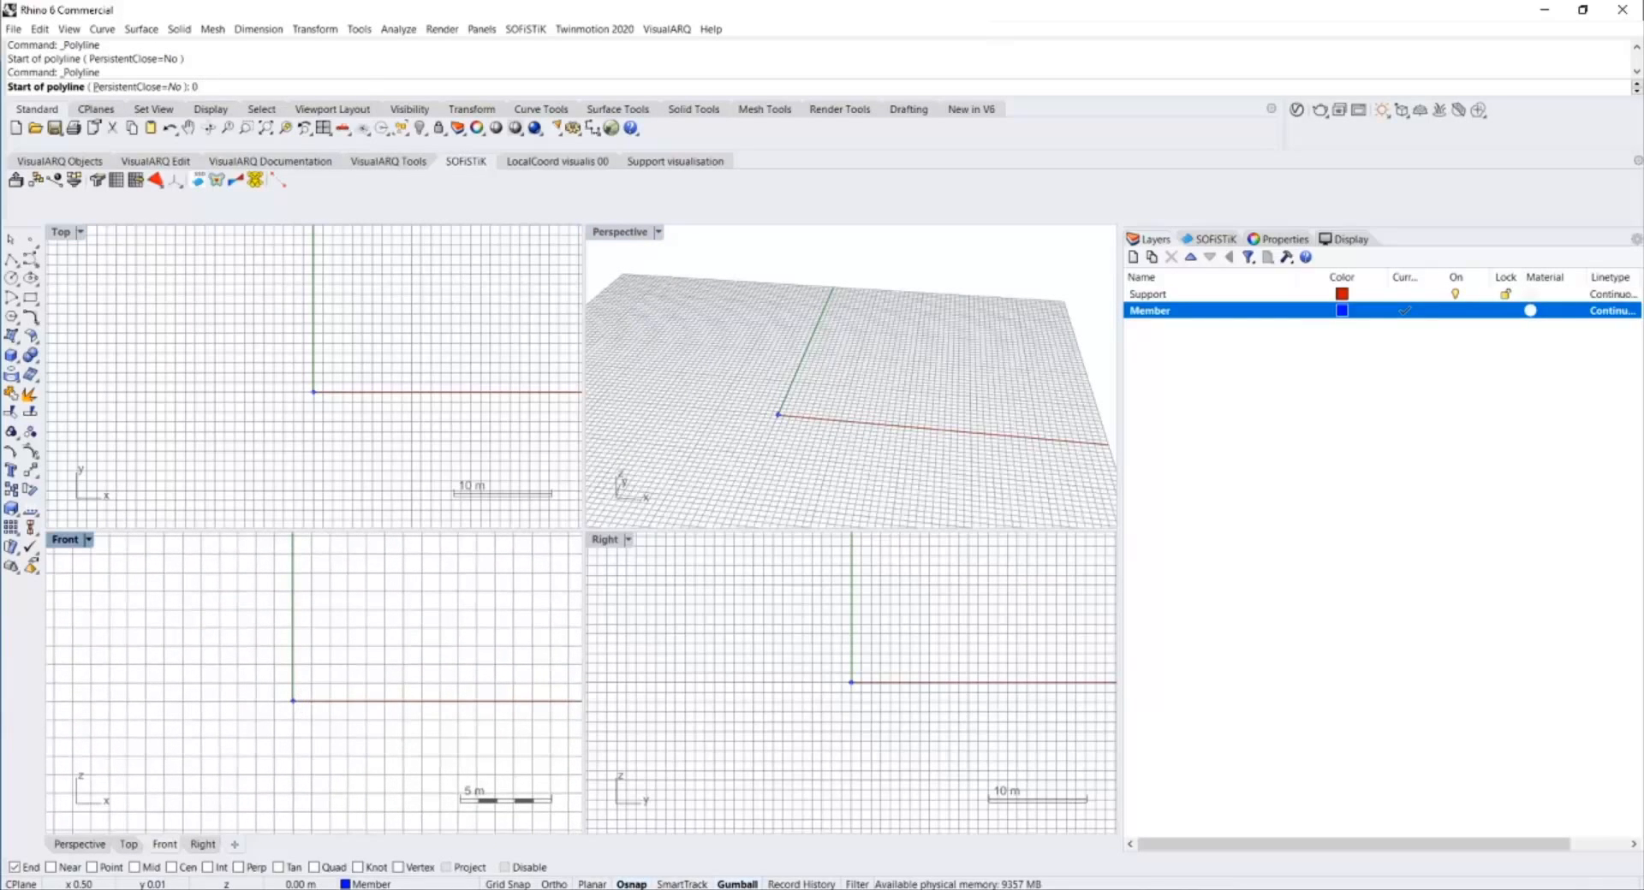
key(Return)
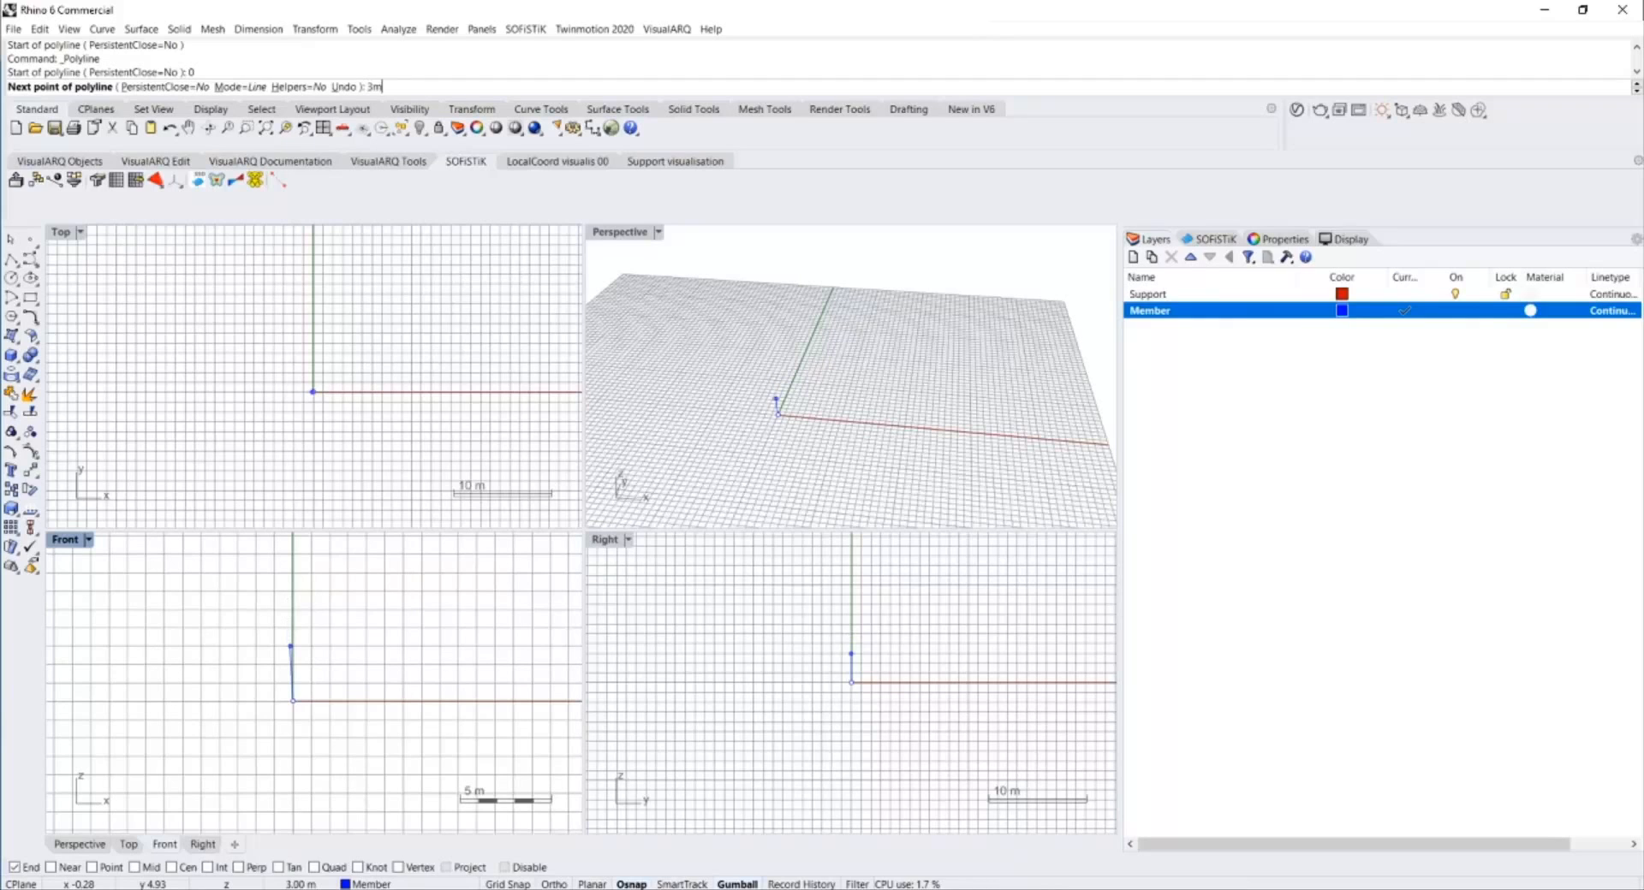
key(Return)
shift+click(314, 568)
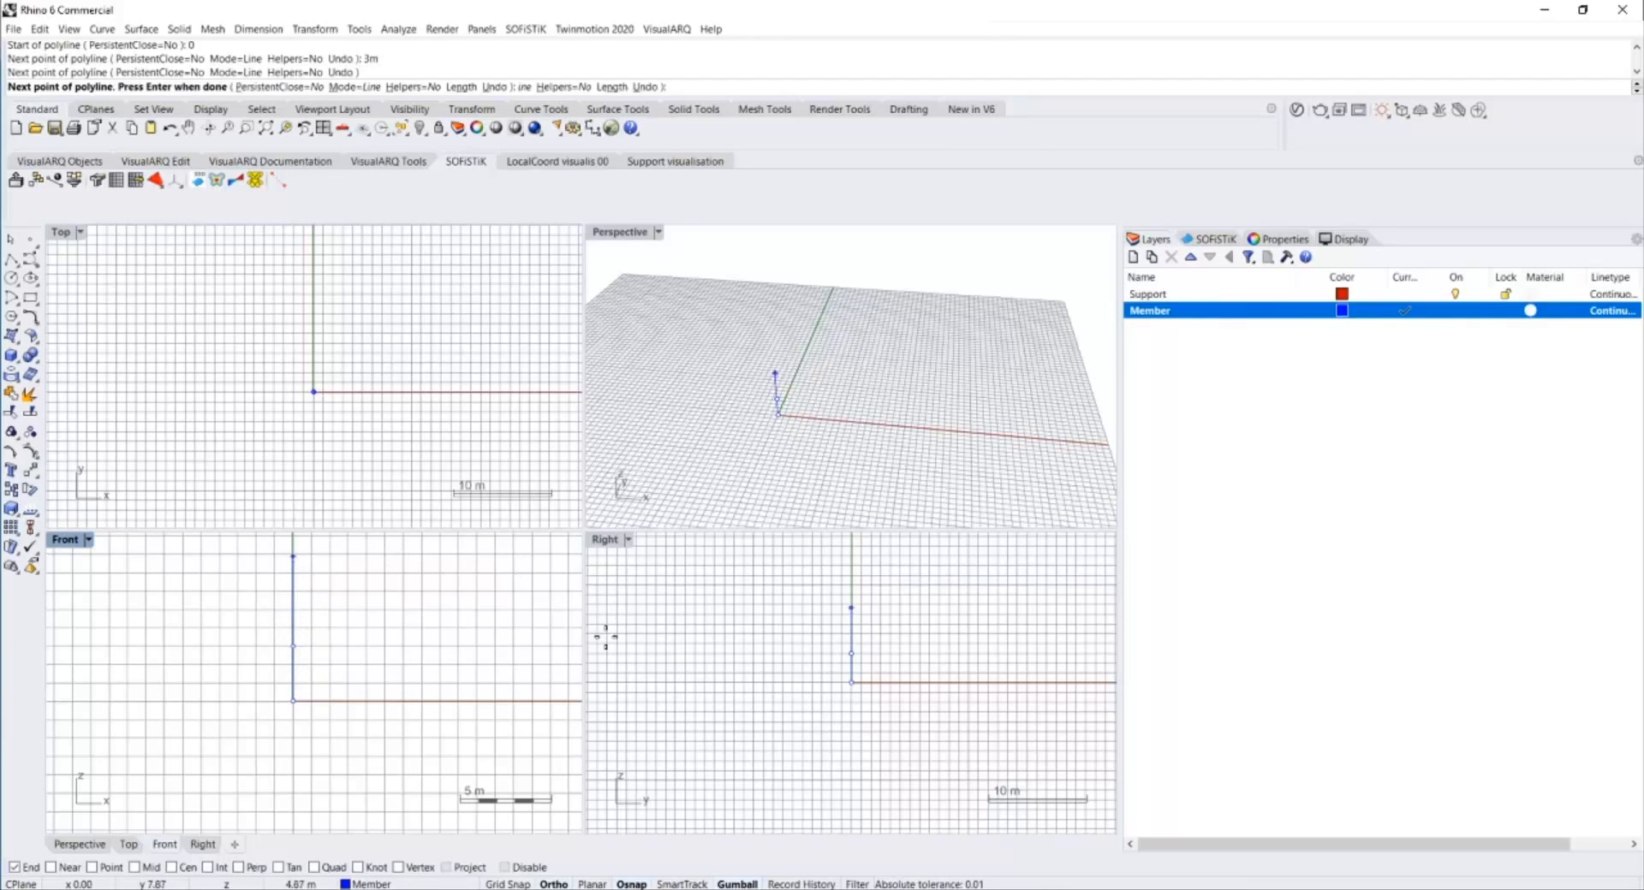
key(Return)
scroll(289, 665, up, 14)
click(308, 671)
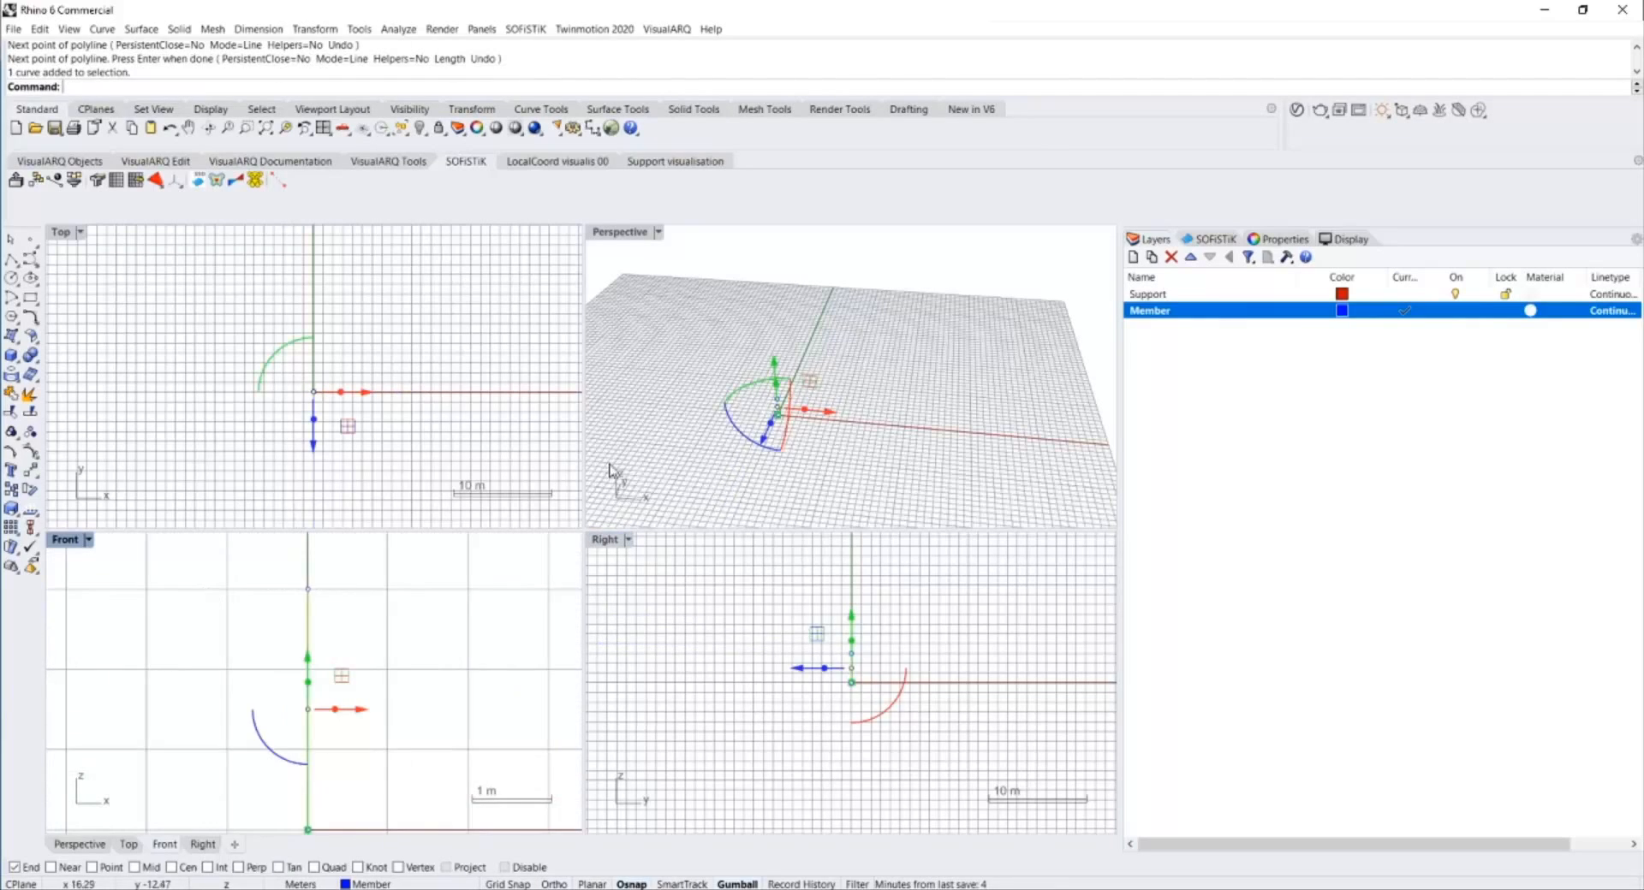
key(Delete)
Set the document's distance display precision to 1.00000 in the model units settings.
scroll(787, 428, up, 6)
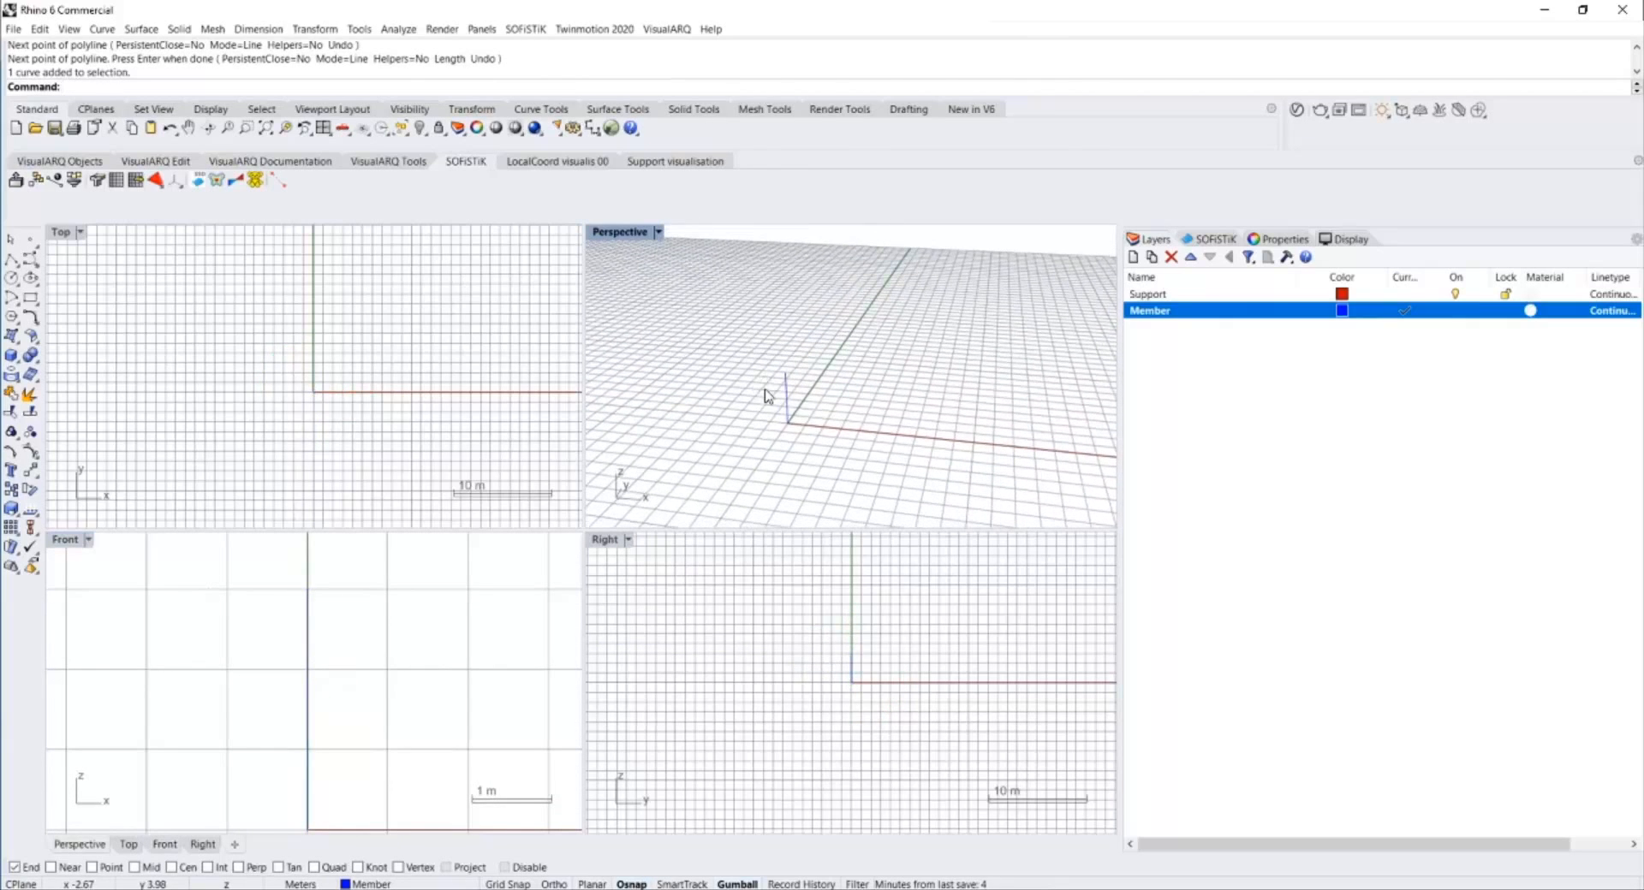
right_drag(818, 360, 846, 311)
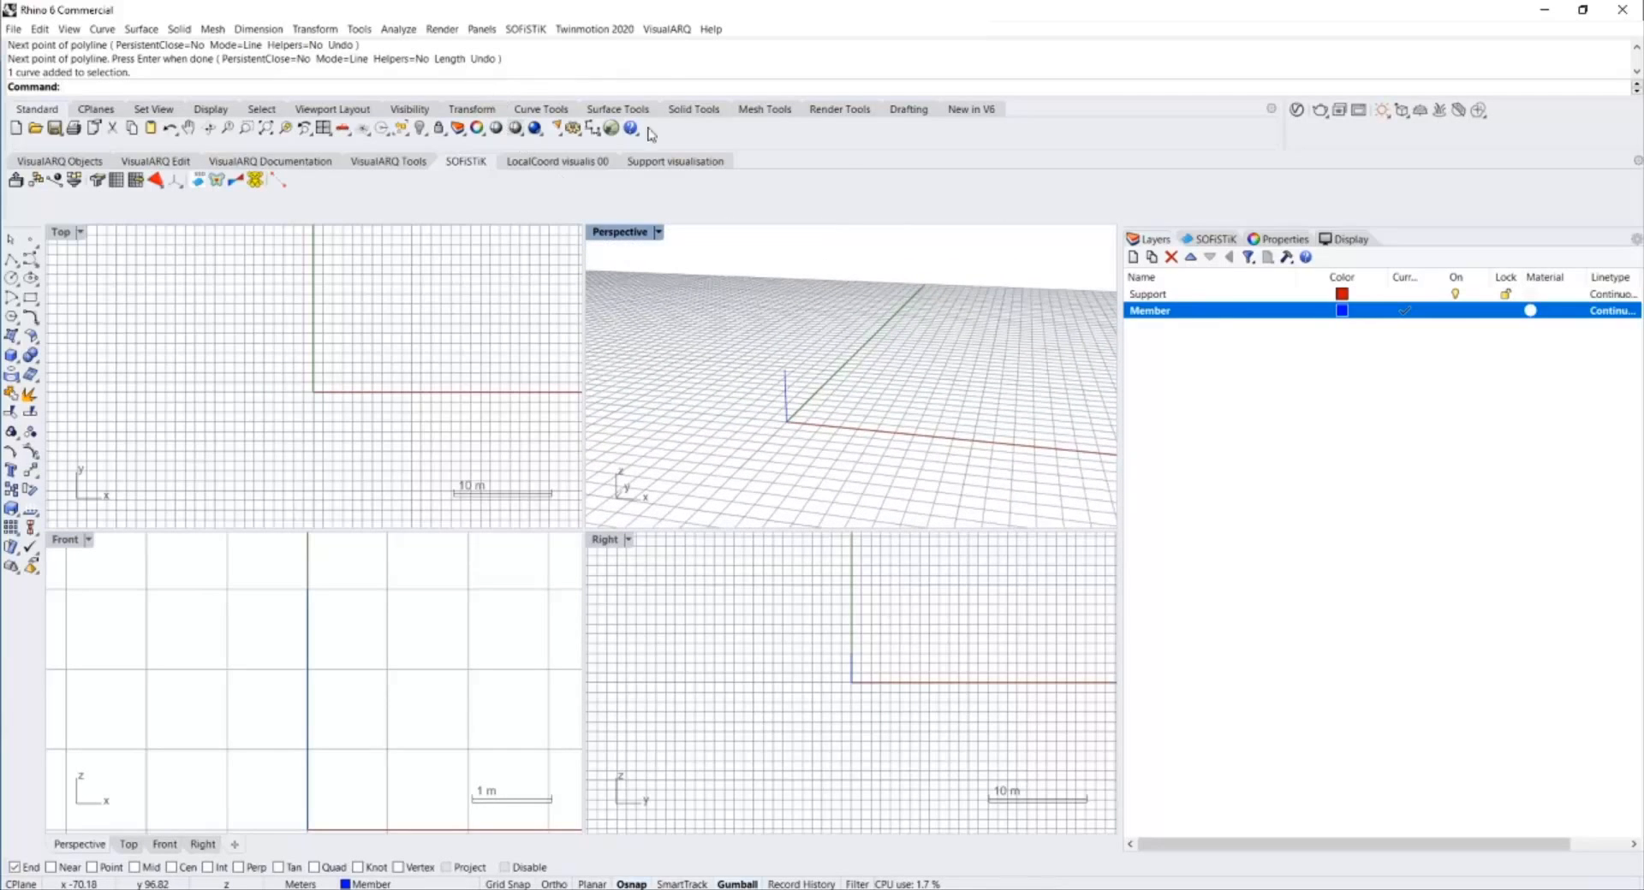
click(315, 886)
click(321, 876)
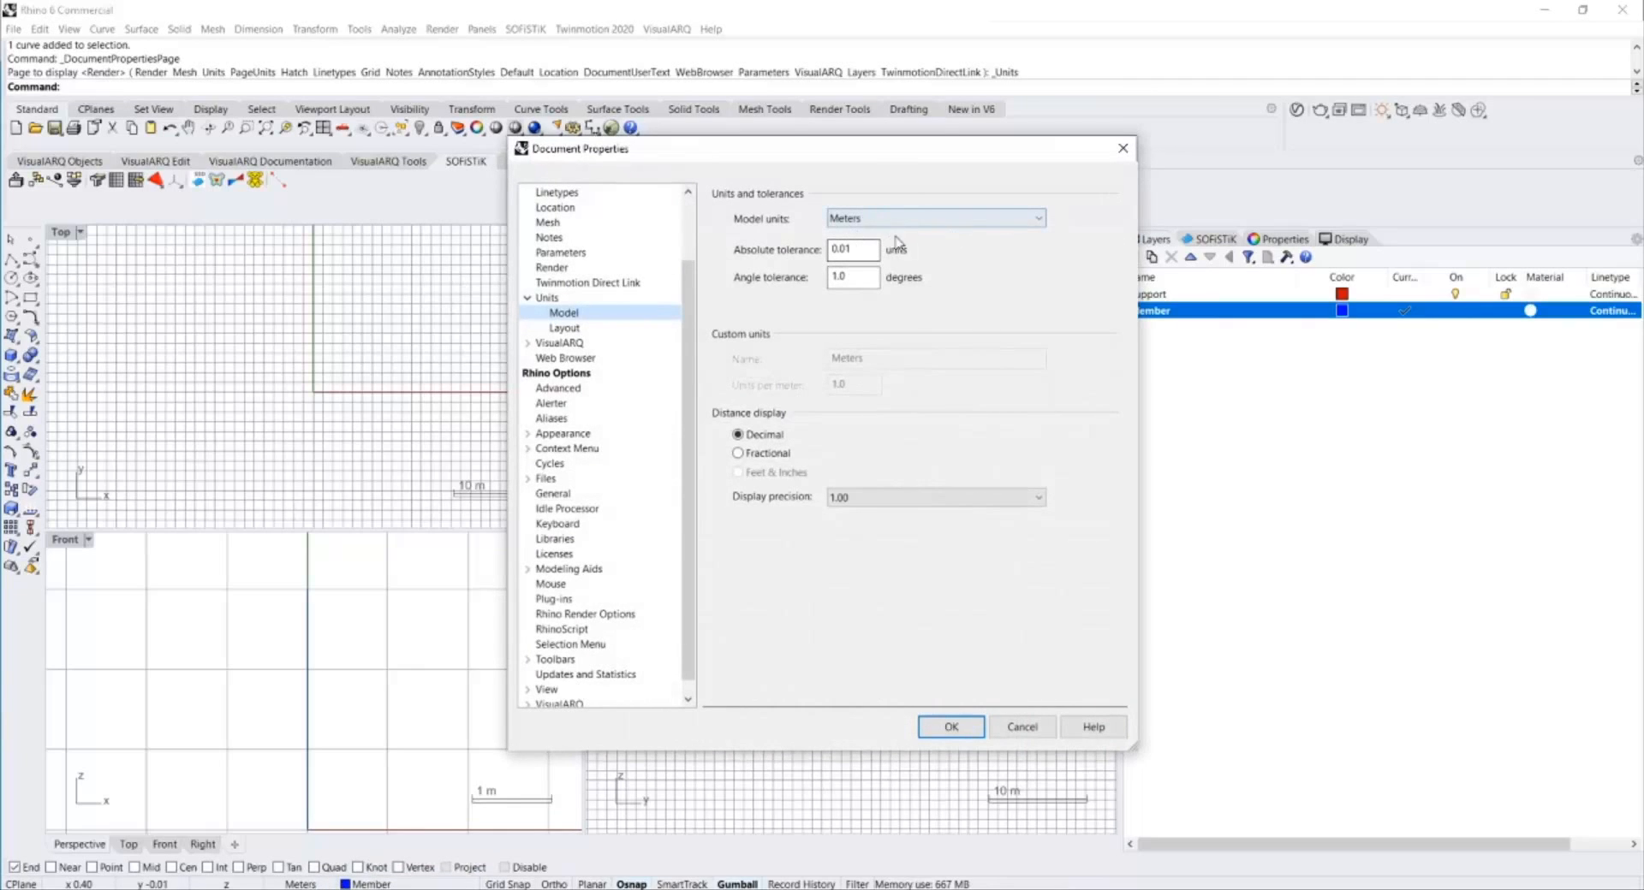
click(862, 499)
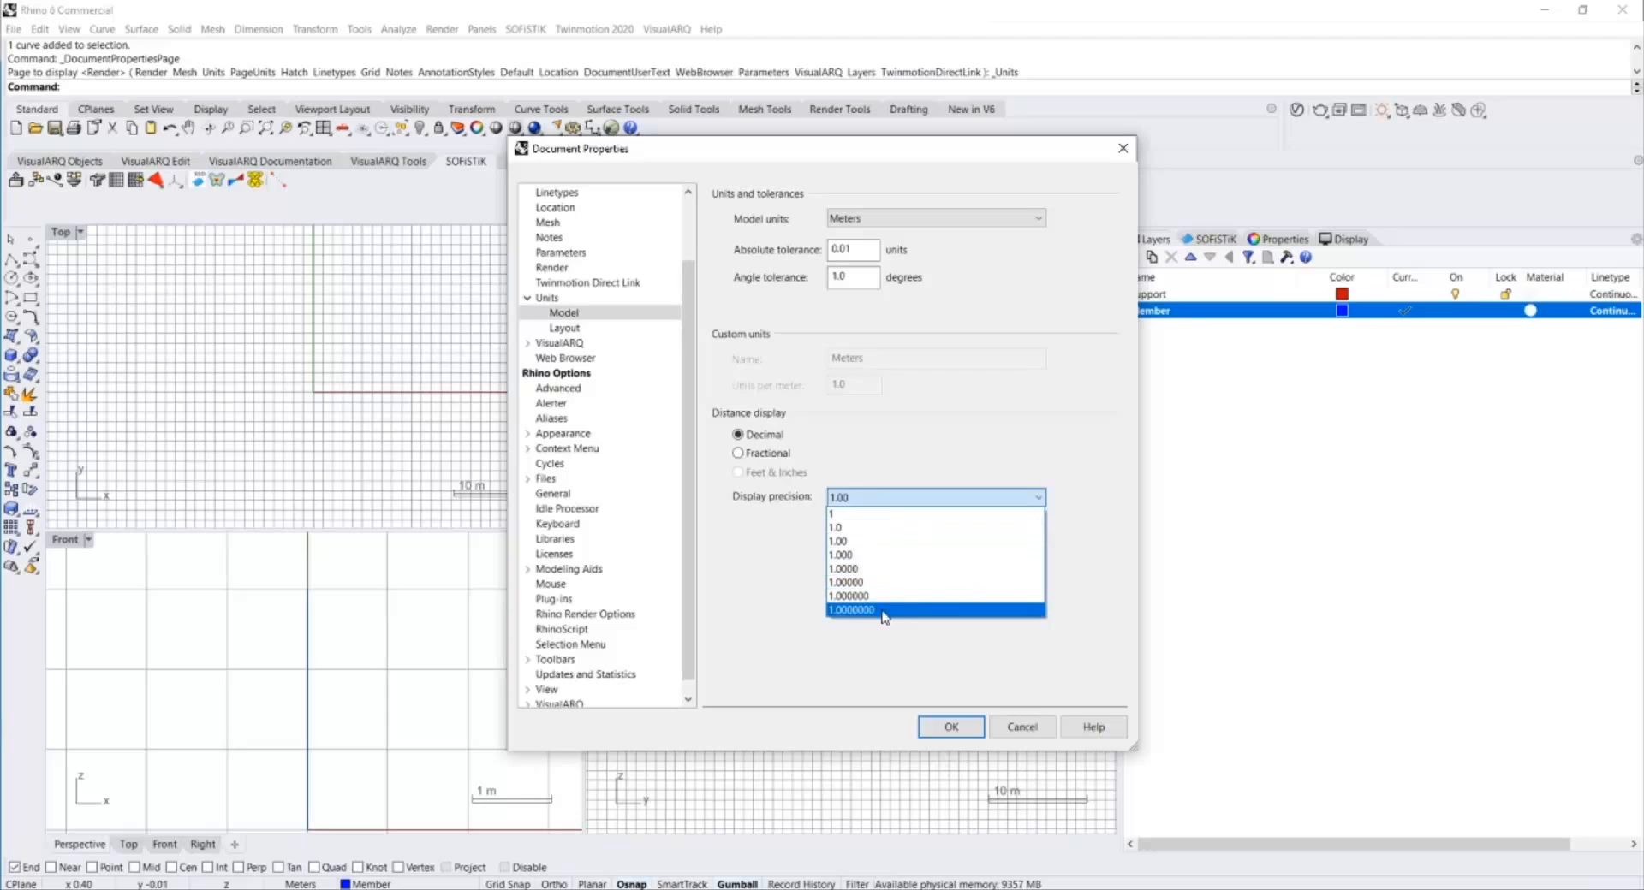
click(892, 582)
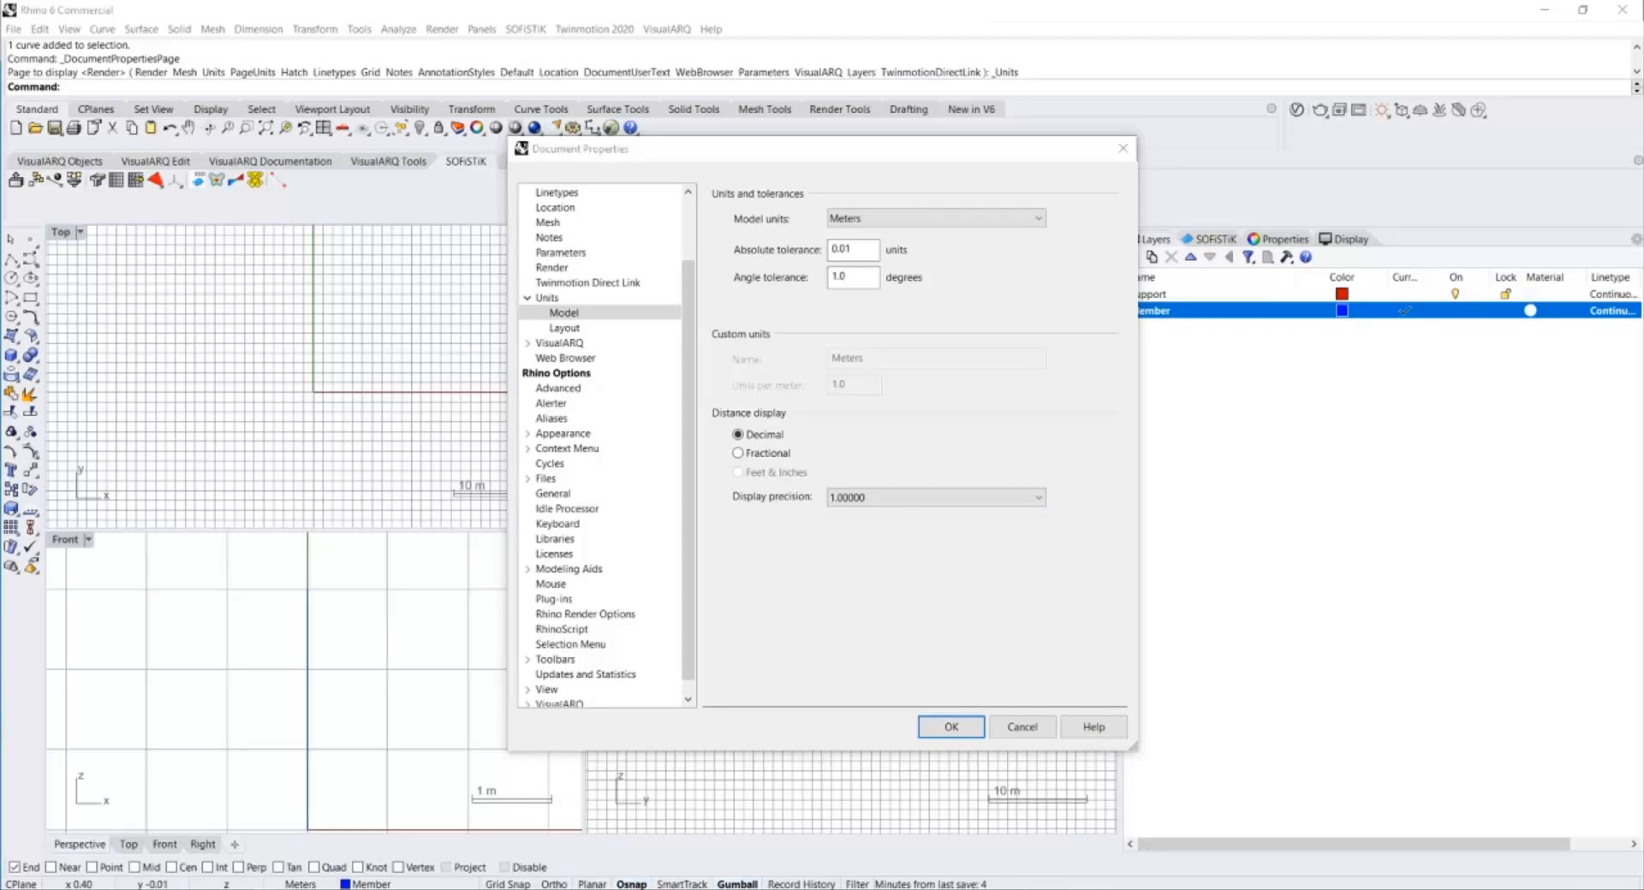
click(946, 726)
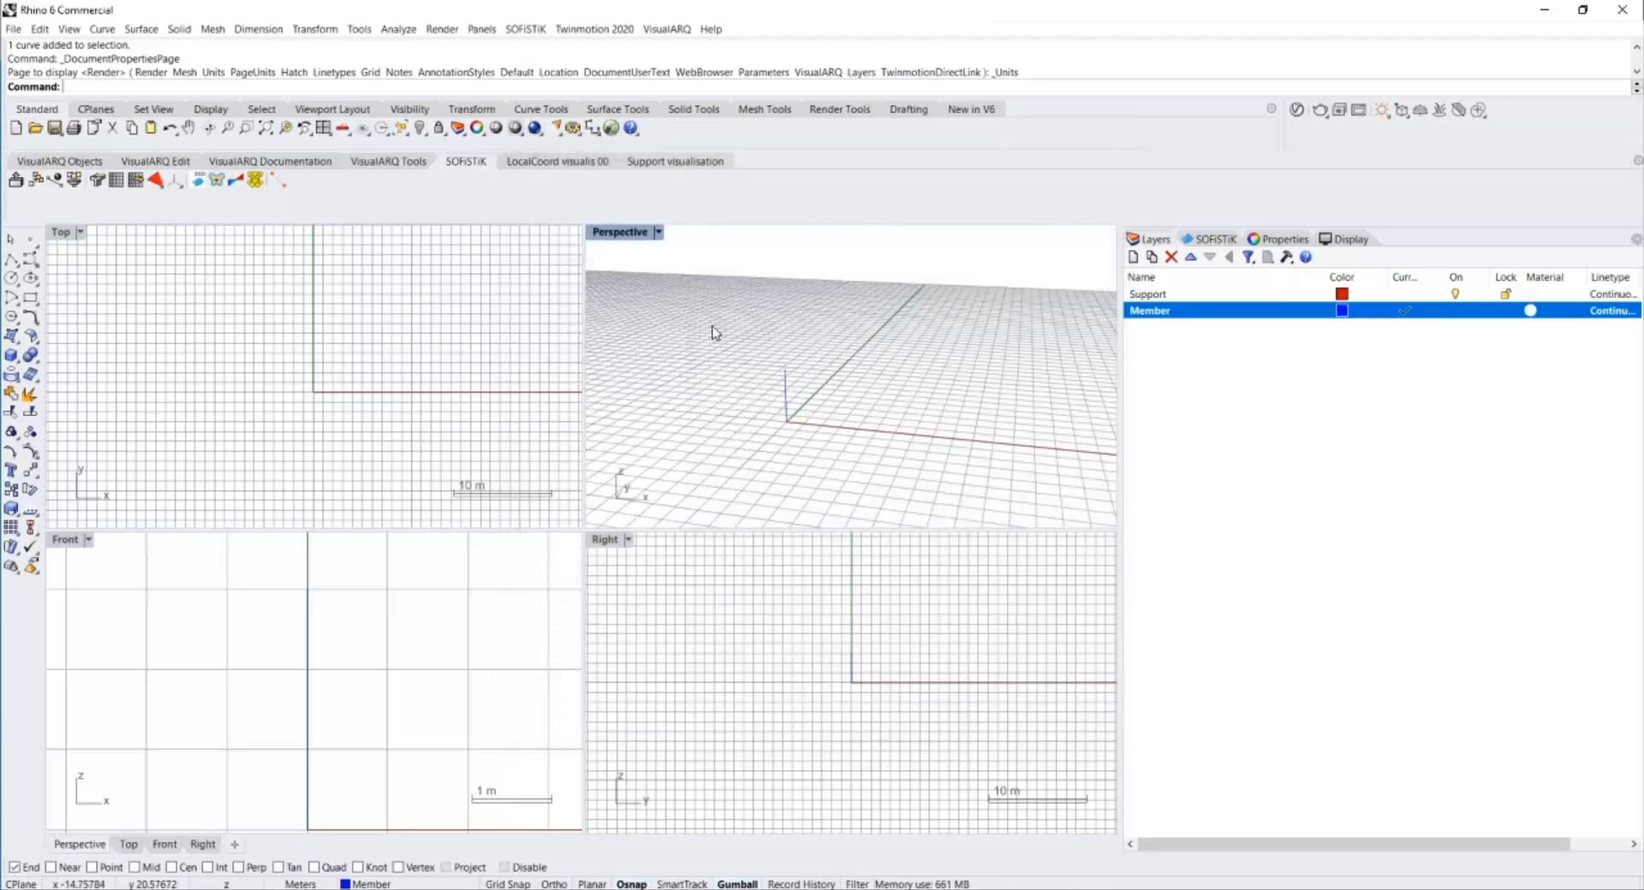
Draw a 2 m horizontal polyline in the positive X direction from the top end of the vertical member.
click(11, 259)
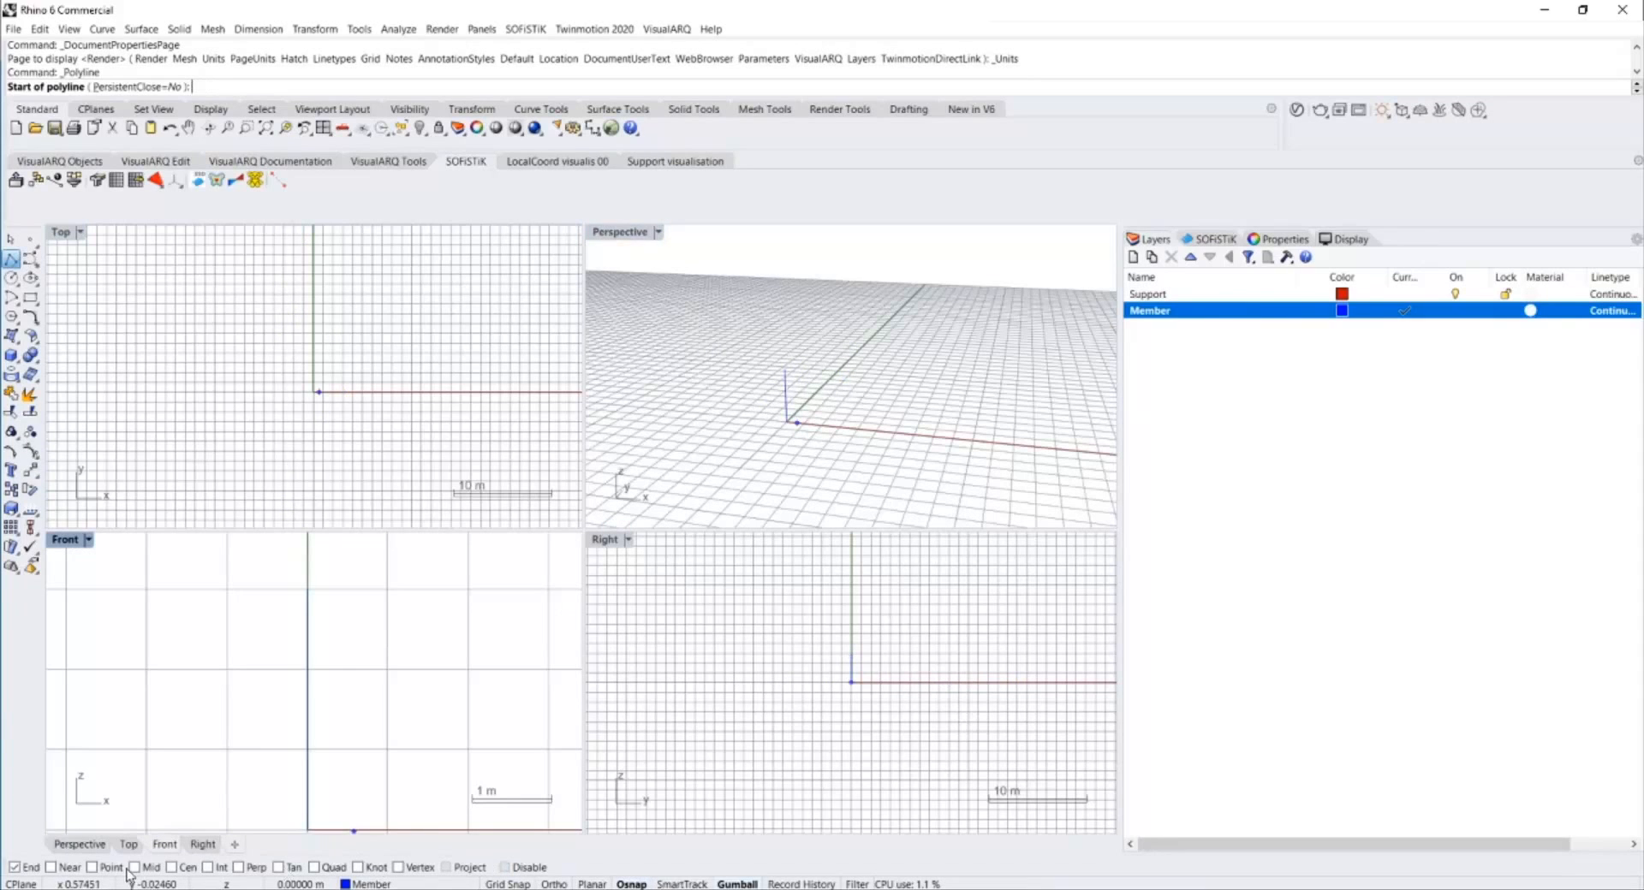
click(785, 369)
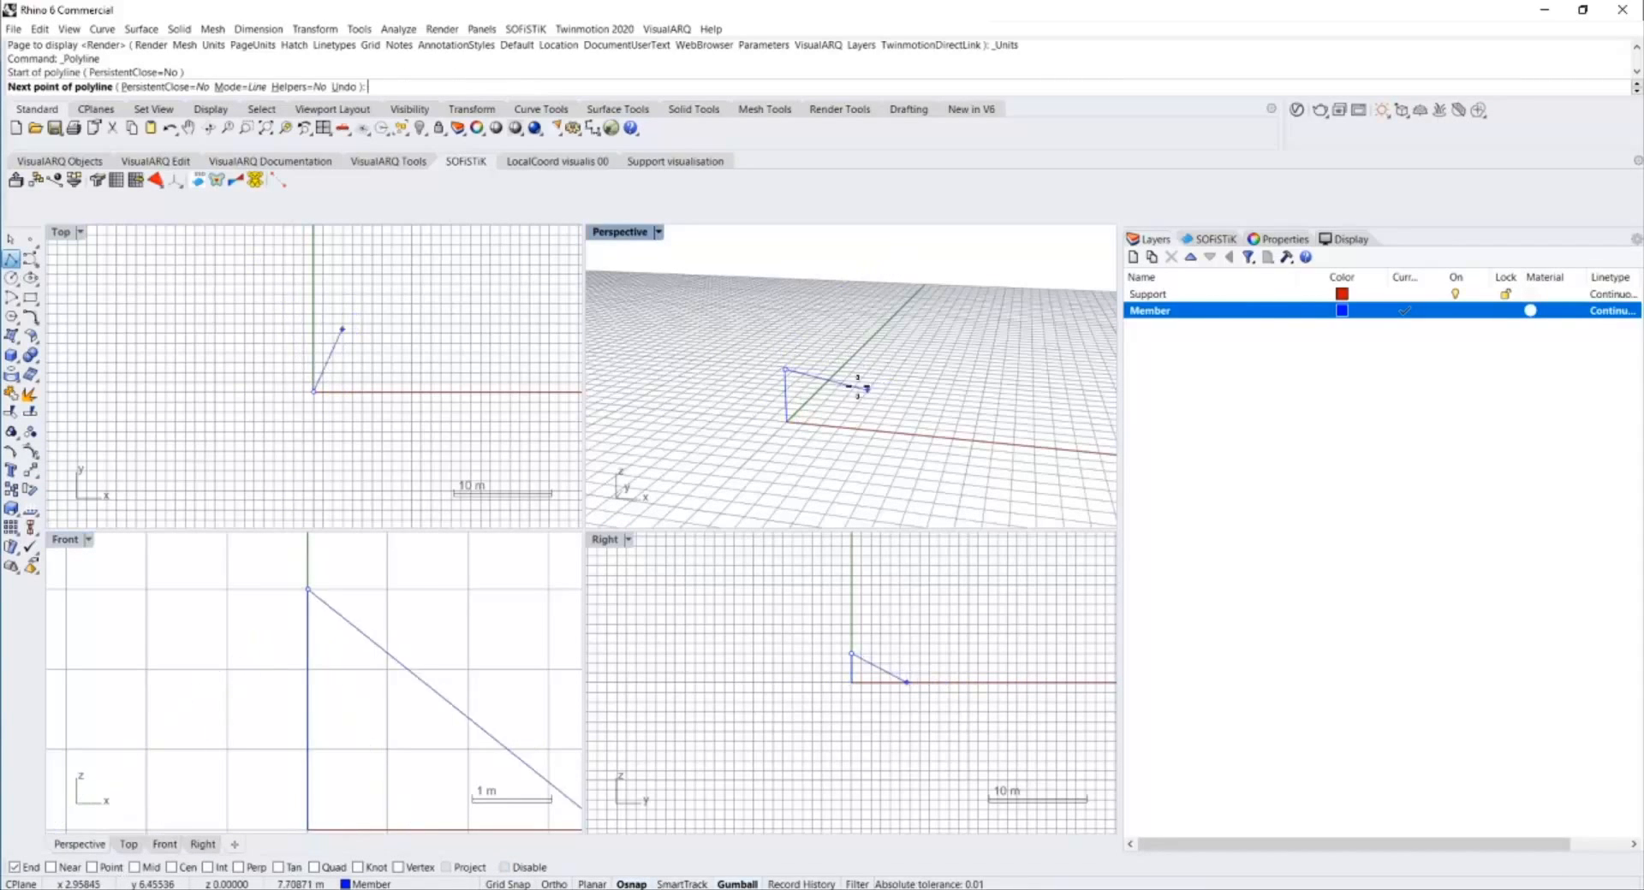
scroll(368, 625, down, 2)
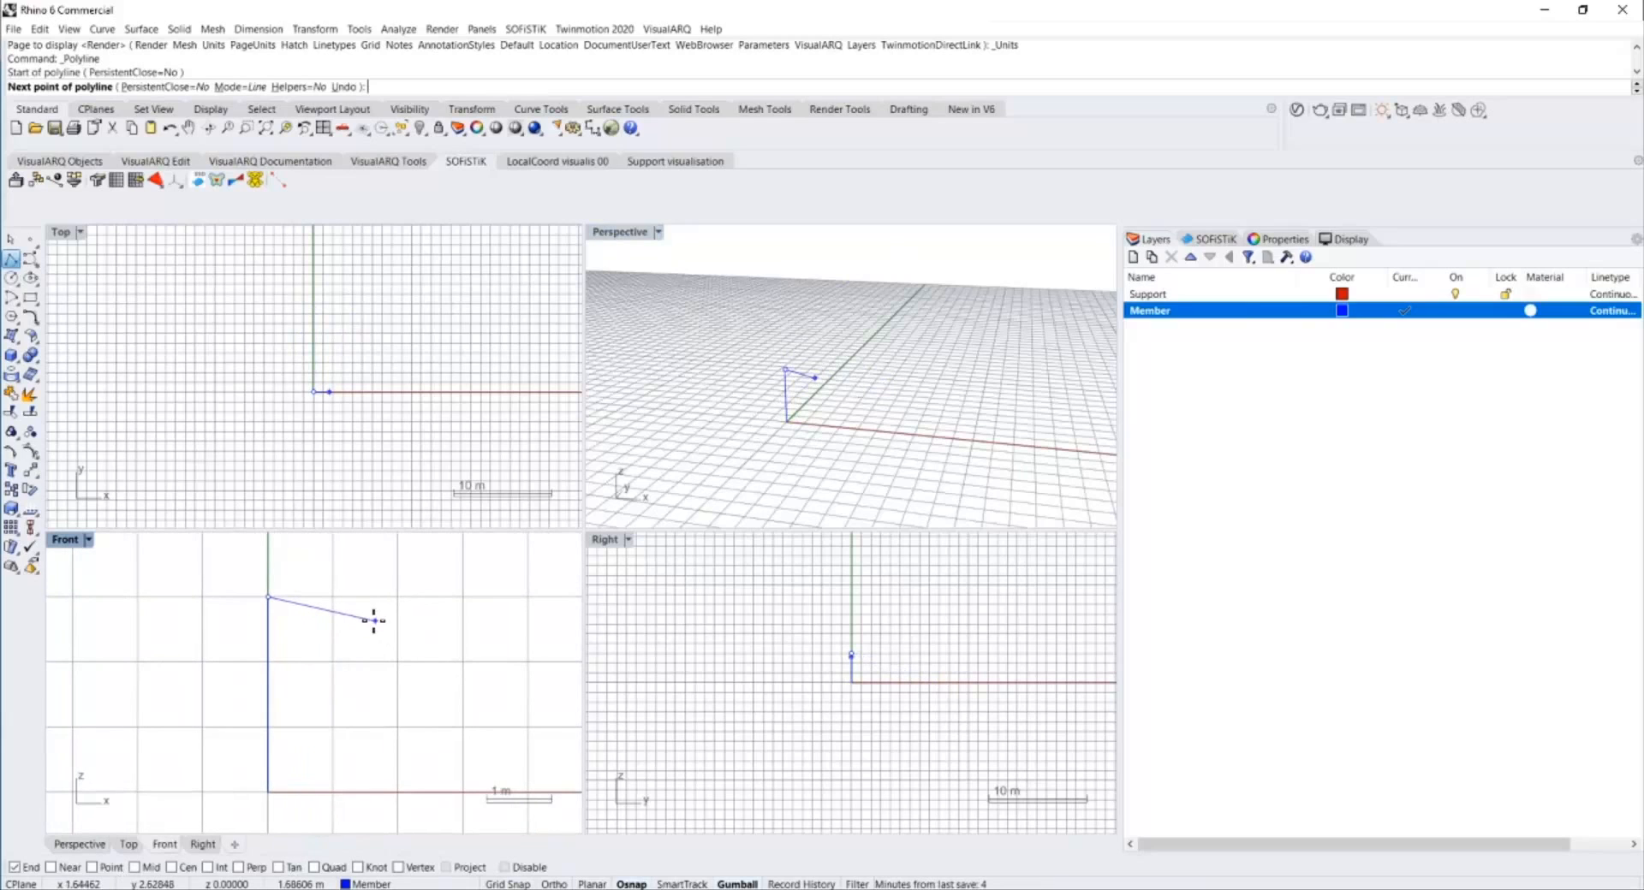
text(2m)
key(Return)
key(F8)
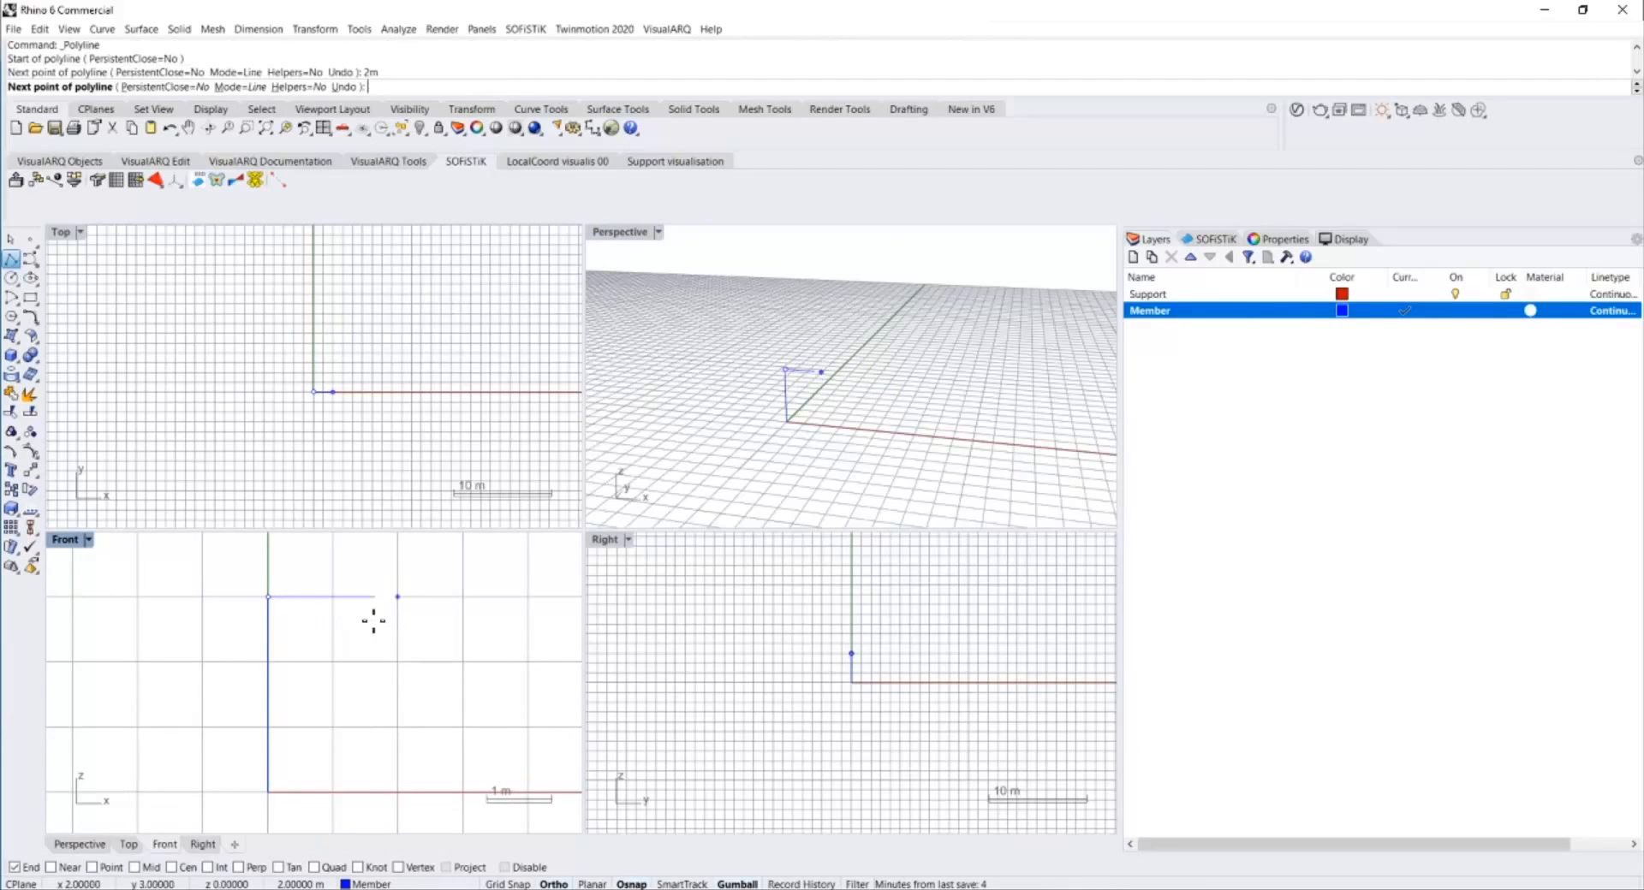
shift+click(454, 652)
key(Return)
drag(358, 658, 260, 545)
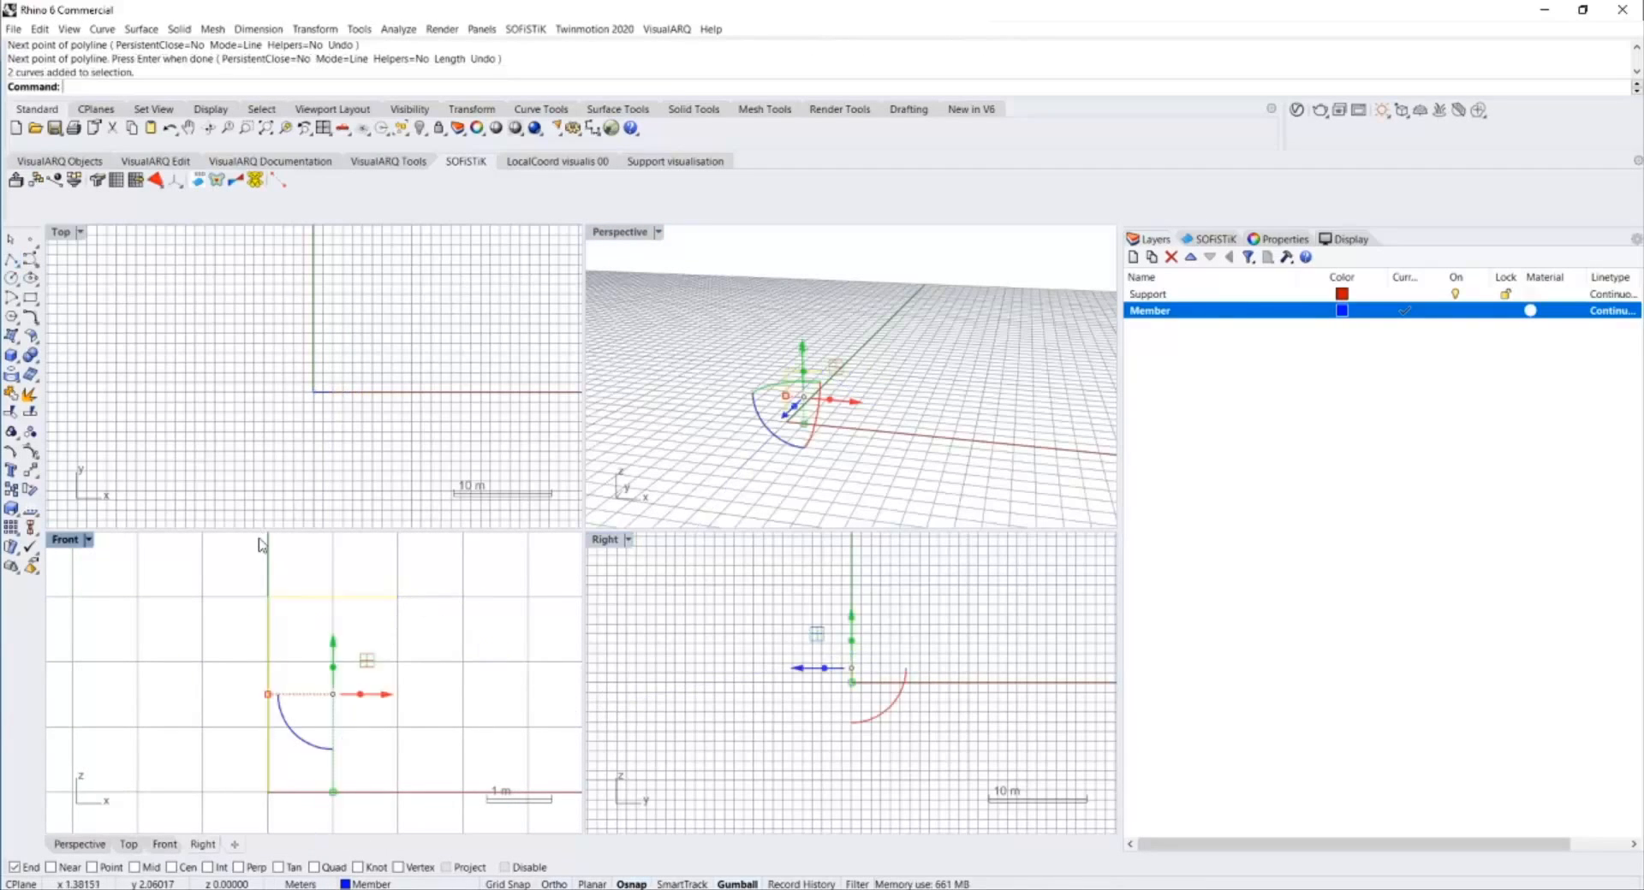
key(Escape)
Maximize the Perspective view and examine the horizontal and vertical members as separate curves.
double_click(620, 232)
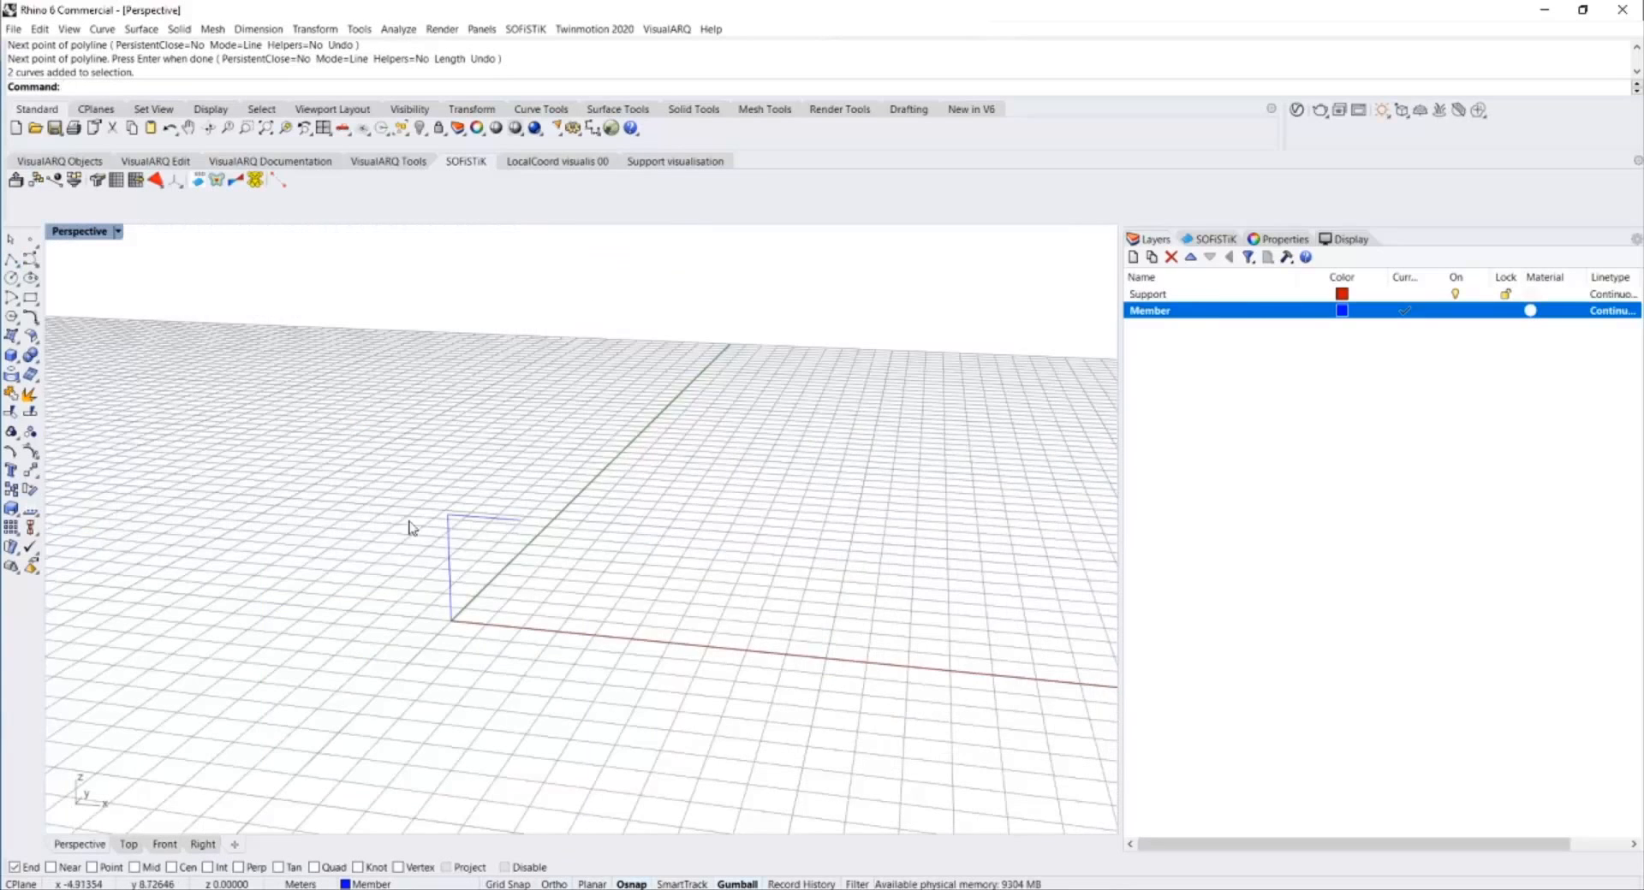
scroll(448, 554, up, 5)
click(517, 489)
key(Escape)
click(465, 564)
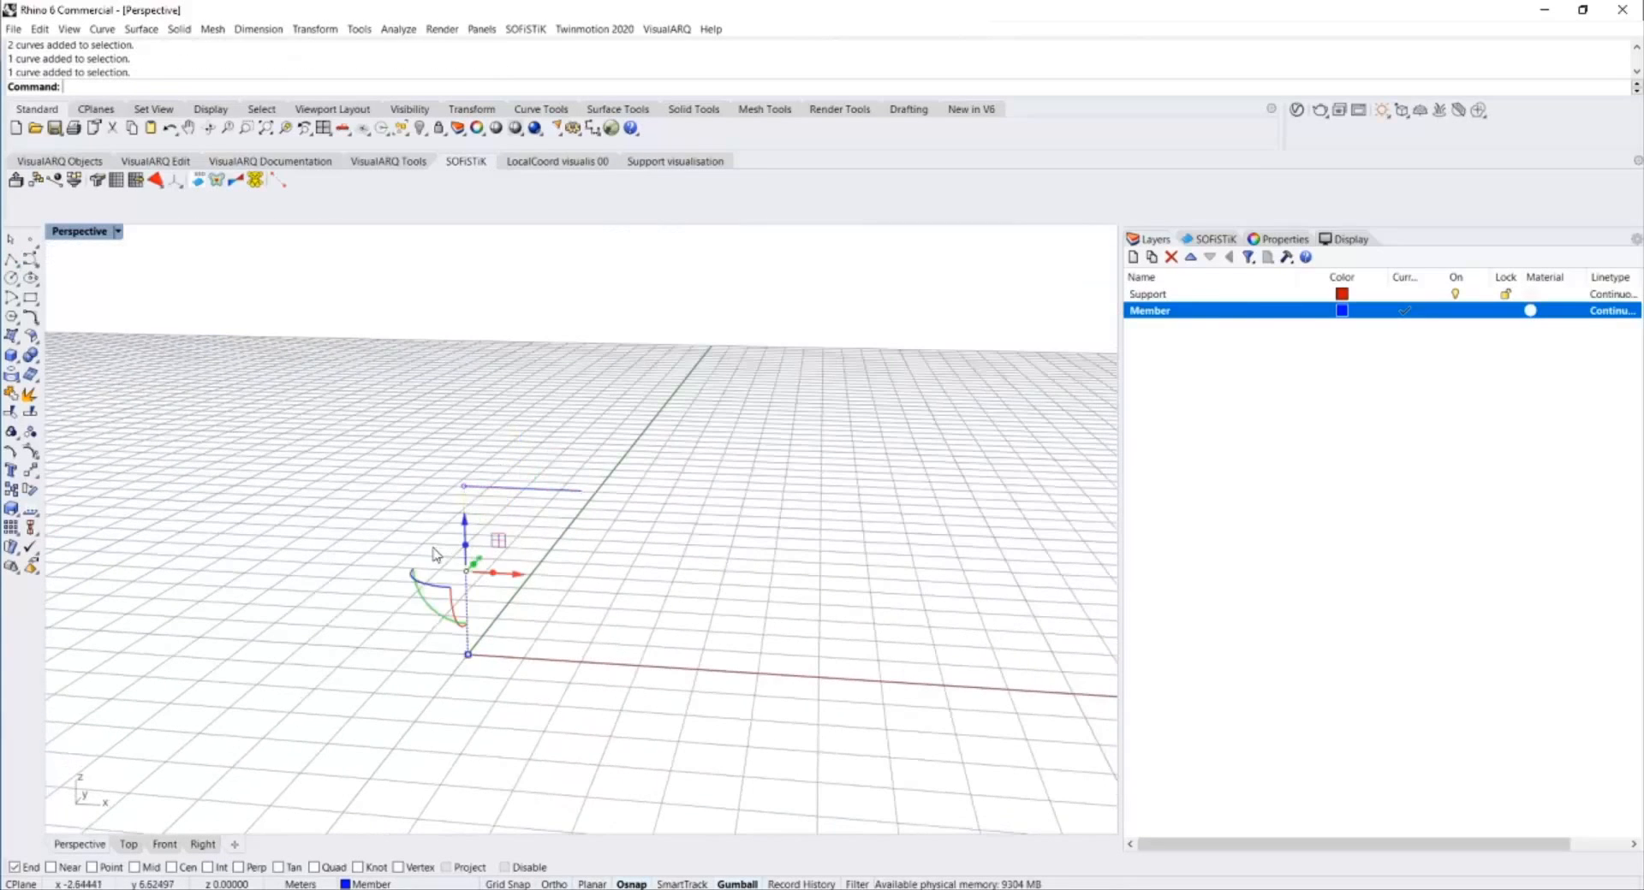
key(Escape)
scroll(462, 565, up, 4)
right_drag(479, 553, 1027, 397)
Make the Support layer current and place a point object at the base of the vertical member.
double_click(1187, 295)
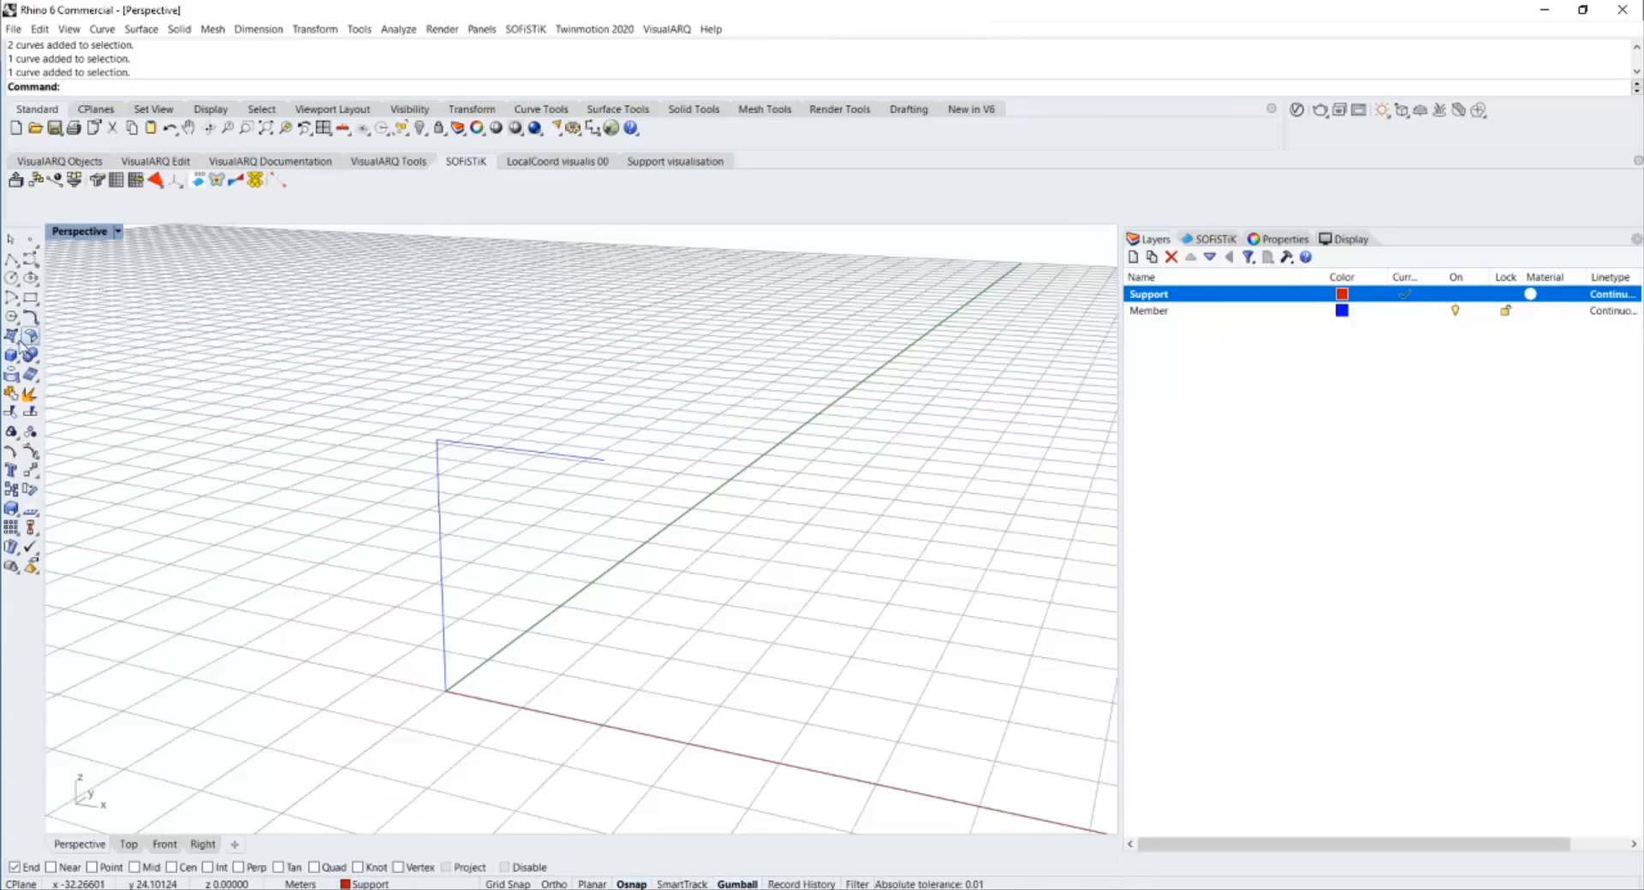
click(30, 239)
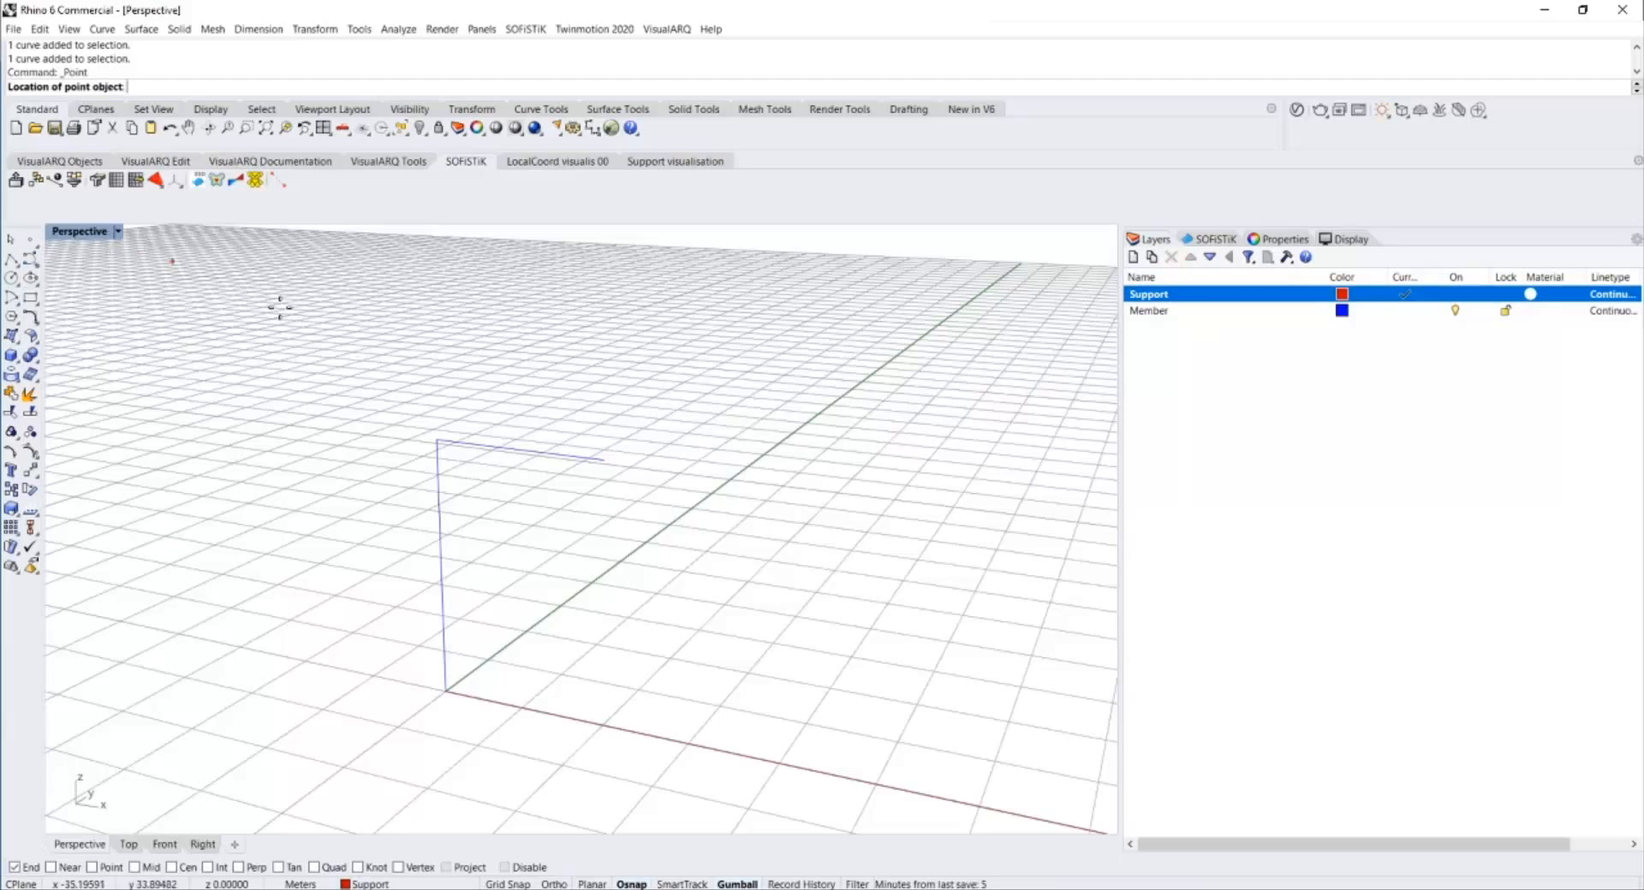
click(459, 679)
scroll(458, 676, up, 8)
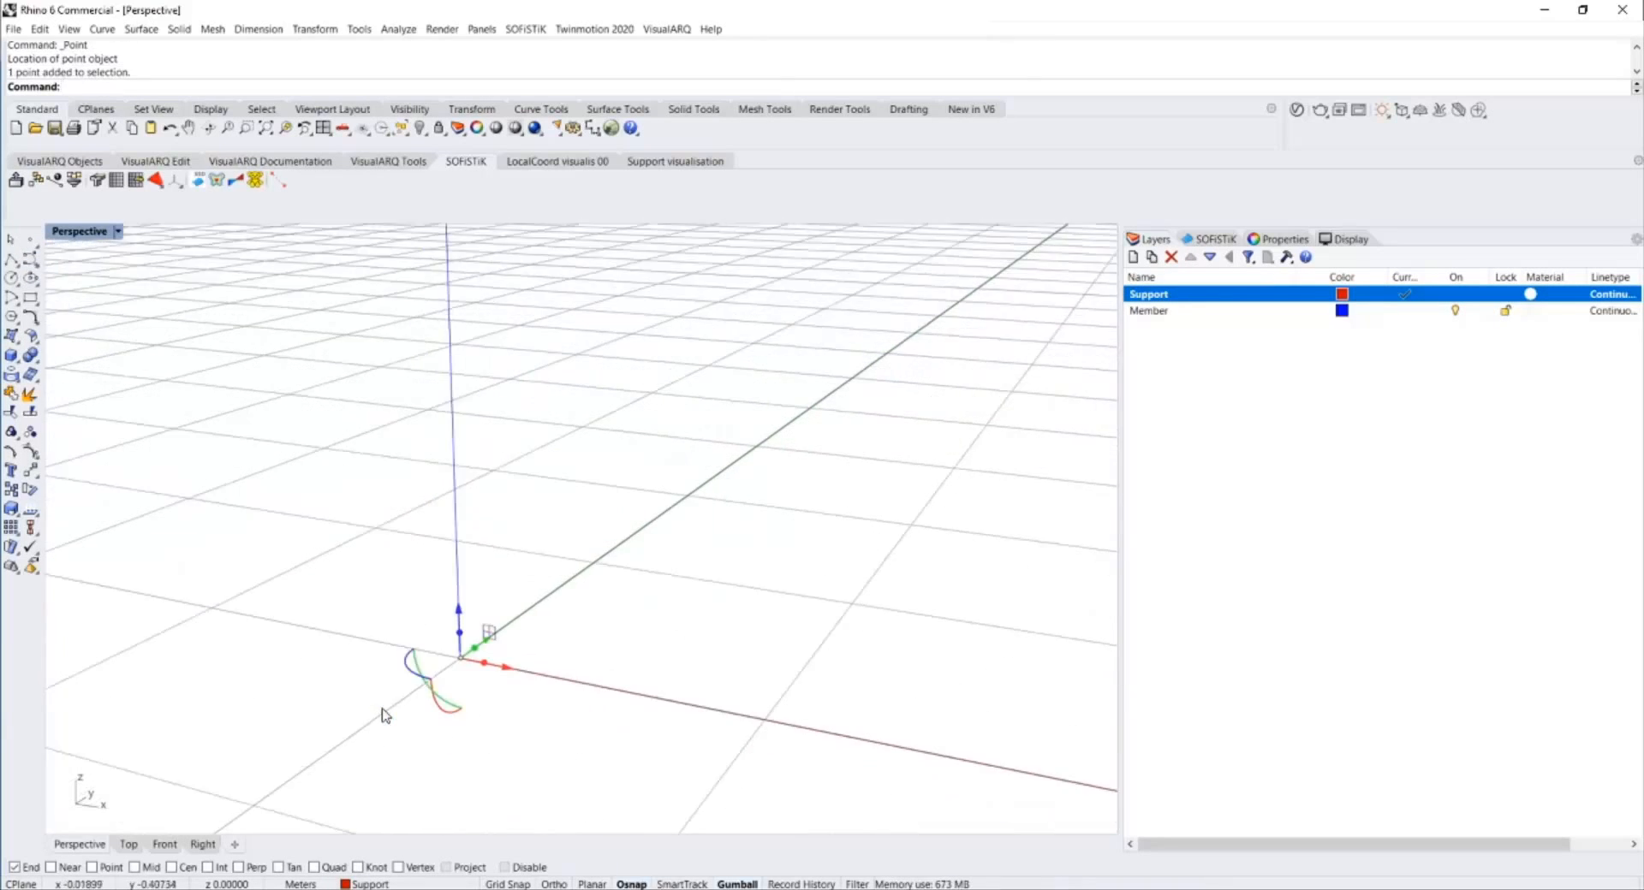
Examine the support point at the base of the vertical member and the whole frame from several angles.
right_drag(455, 655, 374, 660)
drag(327, 578, 451, 636)
click(454, 642)
right_drag(490, 582, 541, 635)
scroll(588, 631, down, 3)
shift+right_drag(541, 635, 756, 599)
scroll(594, 638, down, 5)
scroll(701, 591, up, 2)
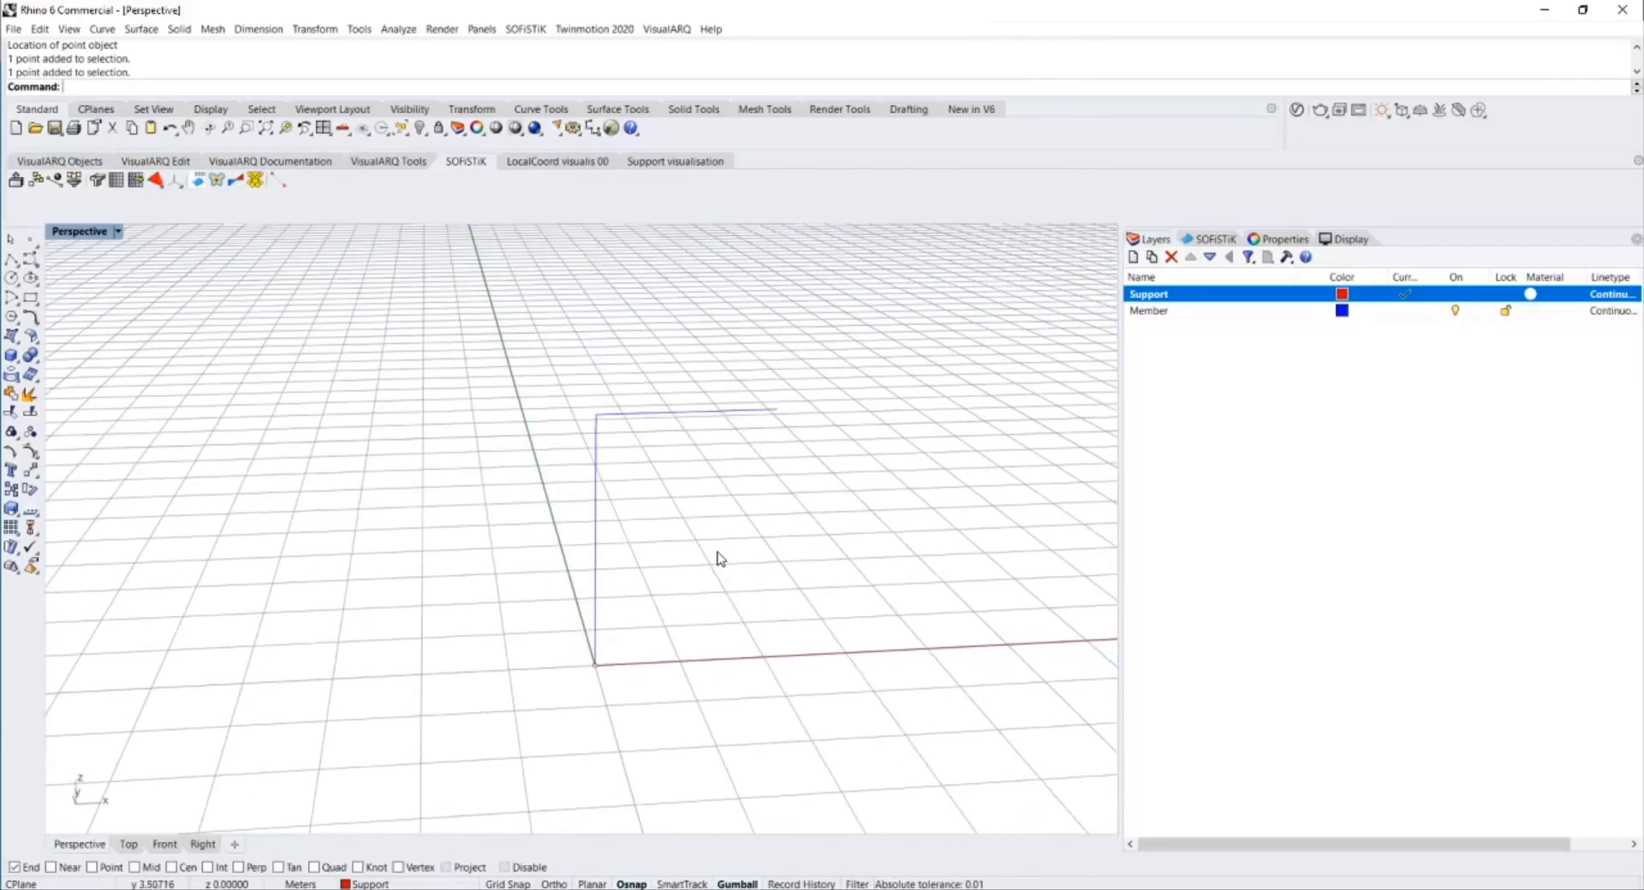
Save the model as 20200816_Rhino_Intro_01.3dm in the Sofistik_Rhino_Intro folder, replacing the existing file.
right_drag(560, 491, 536, 488)
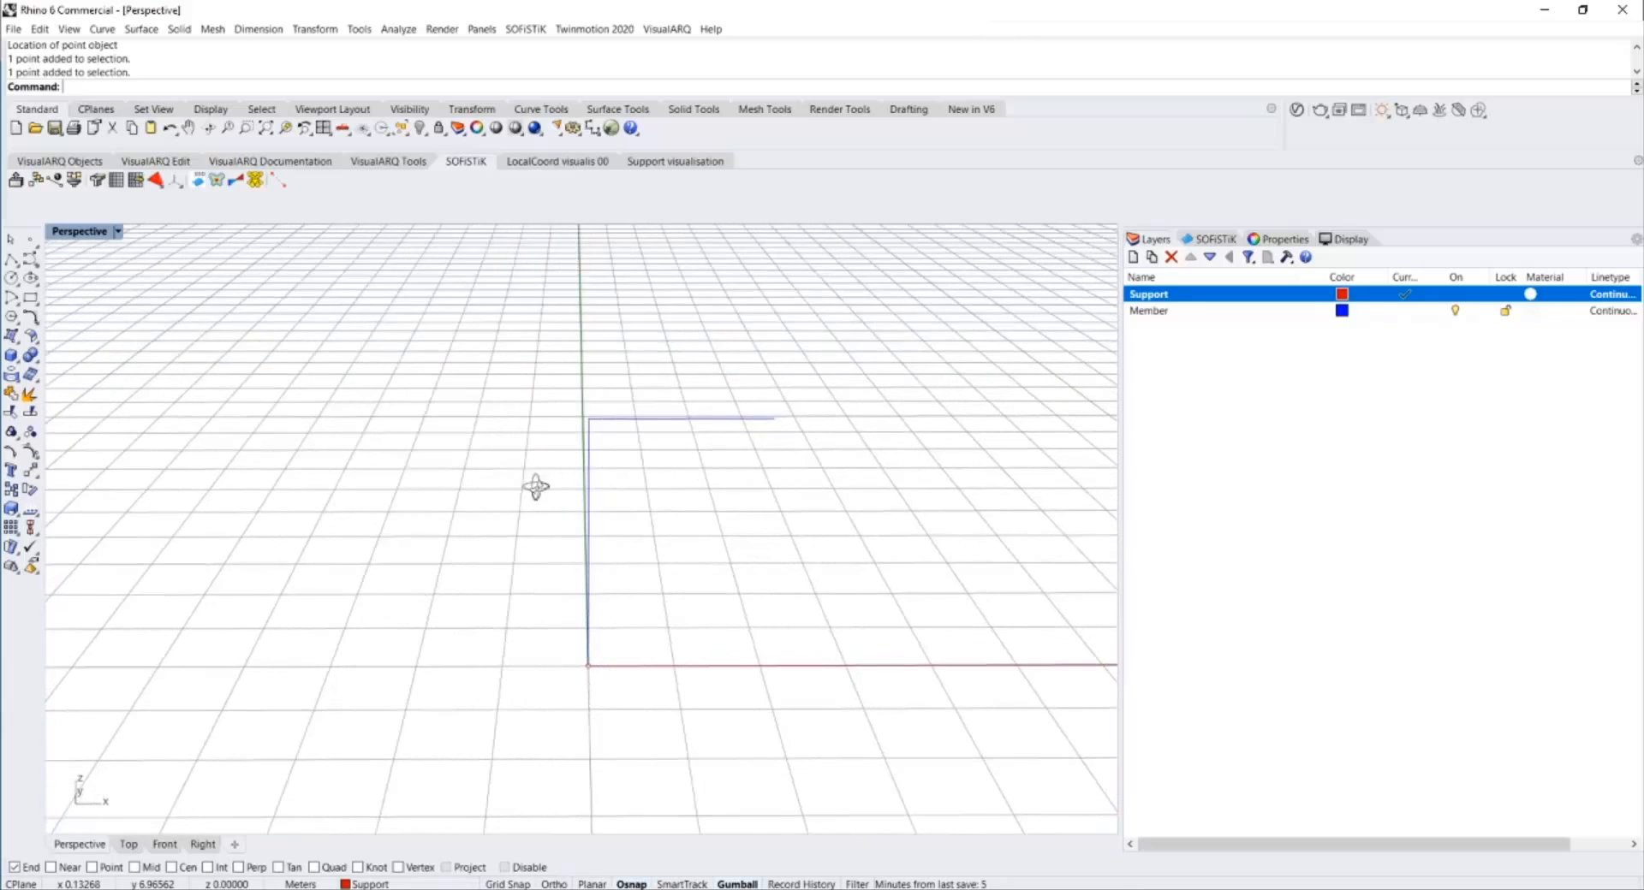
click(15, 29)
click(34, 148)
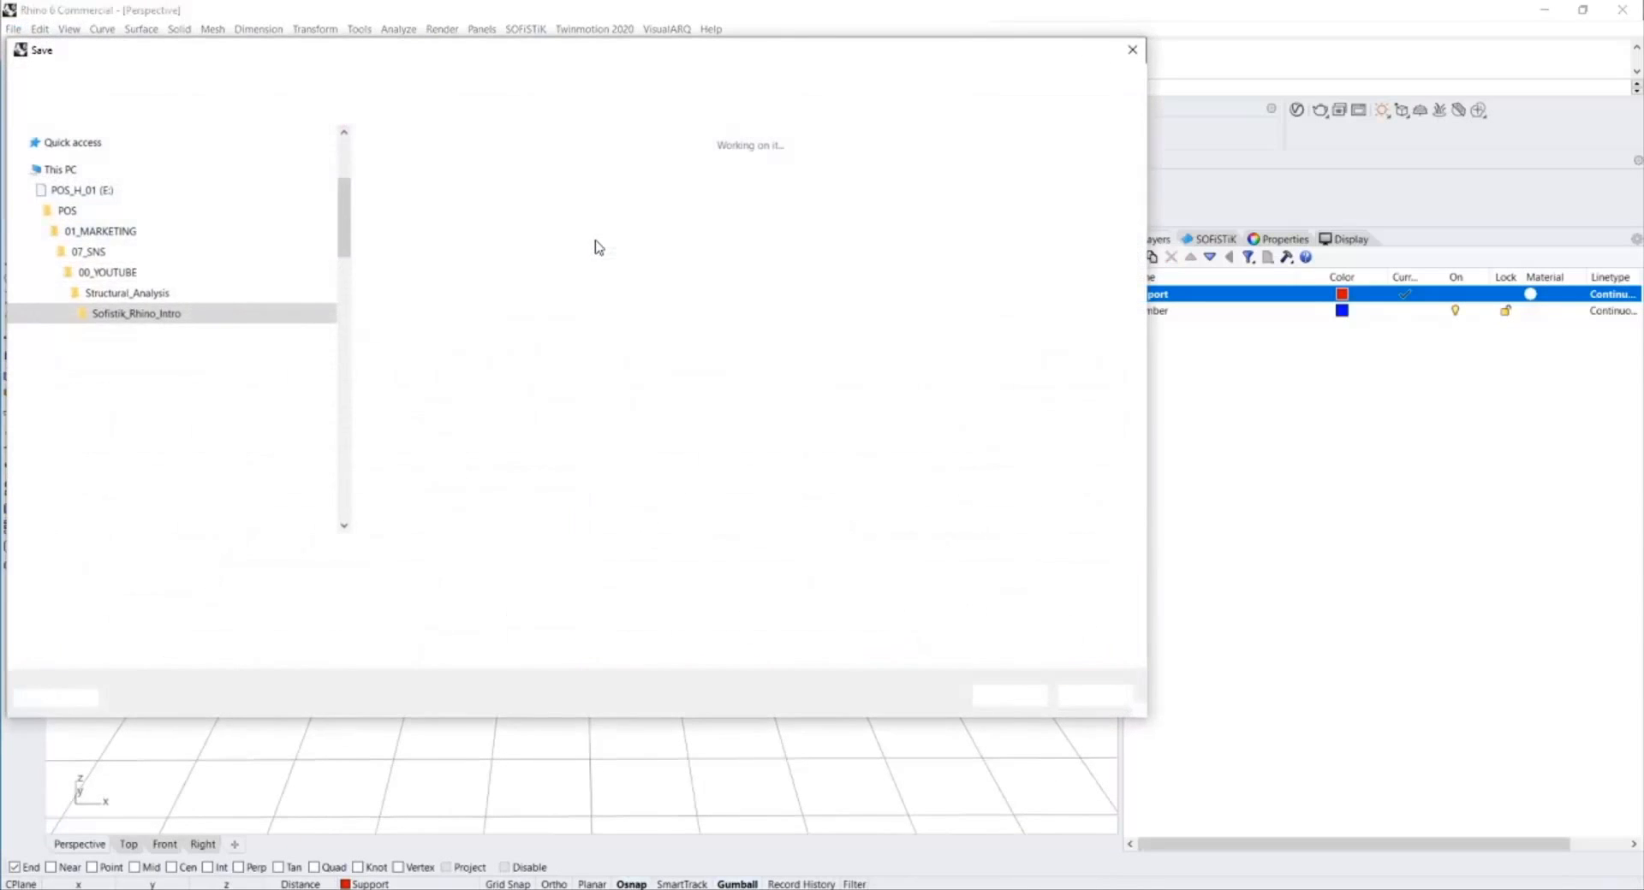
click(428, 210)
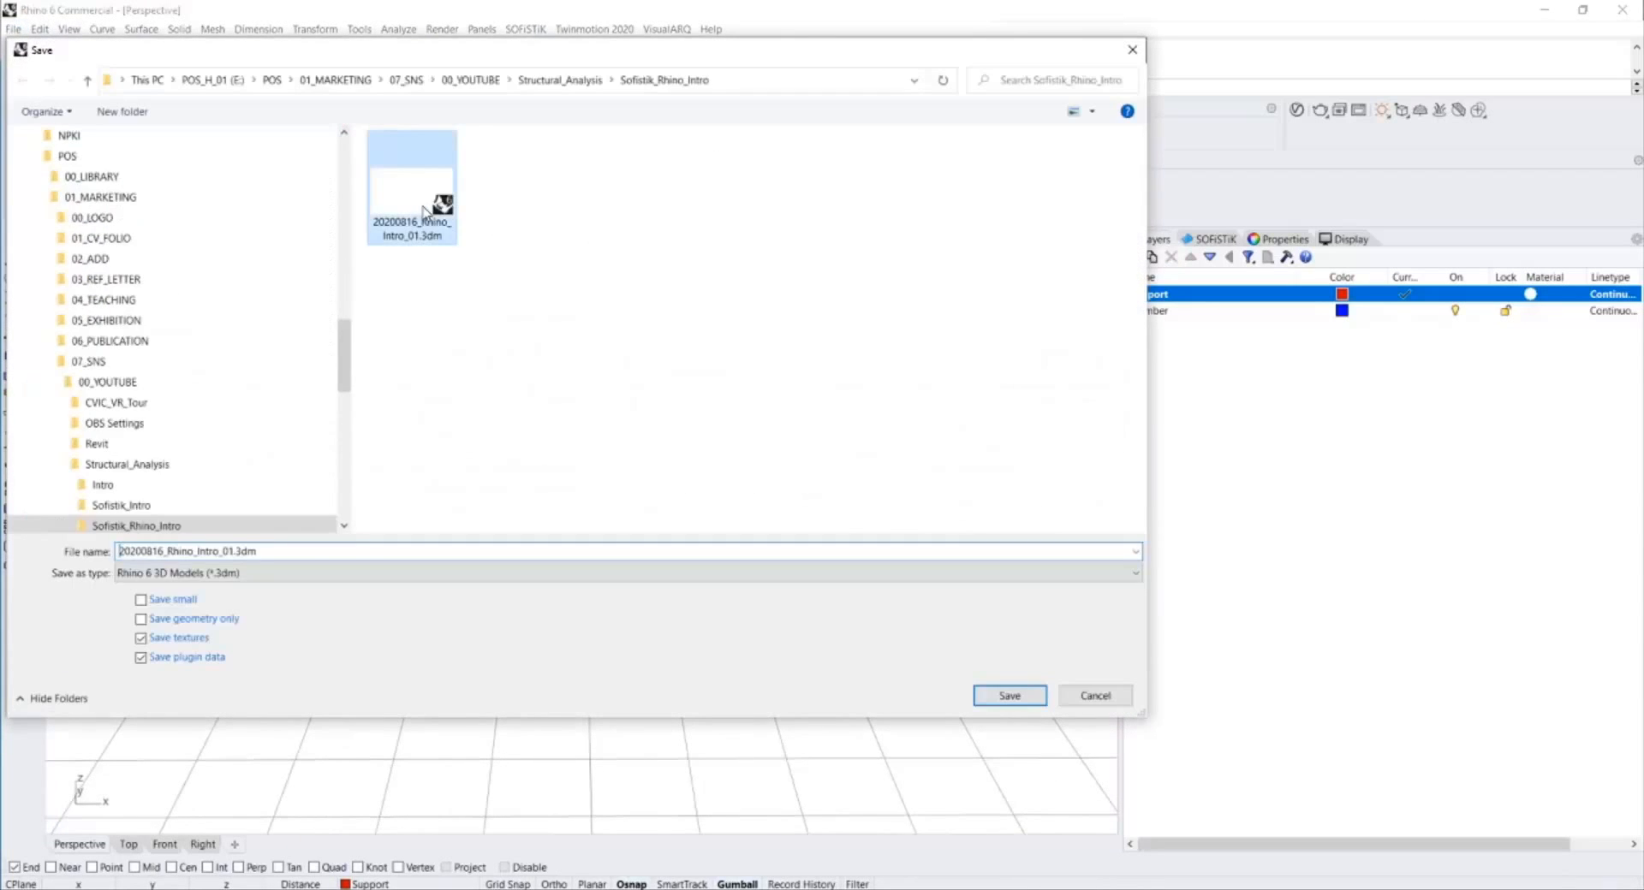
click(1010, 695)
click(845, 519)
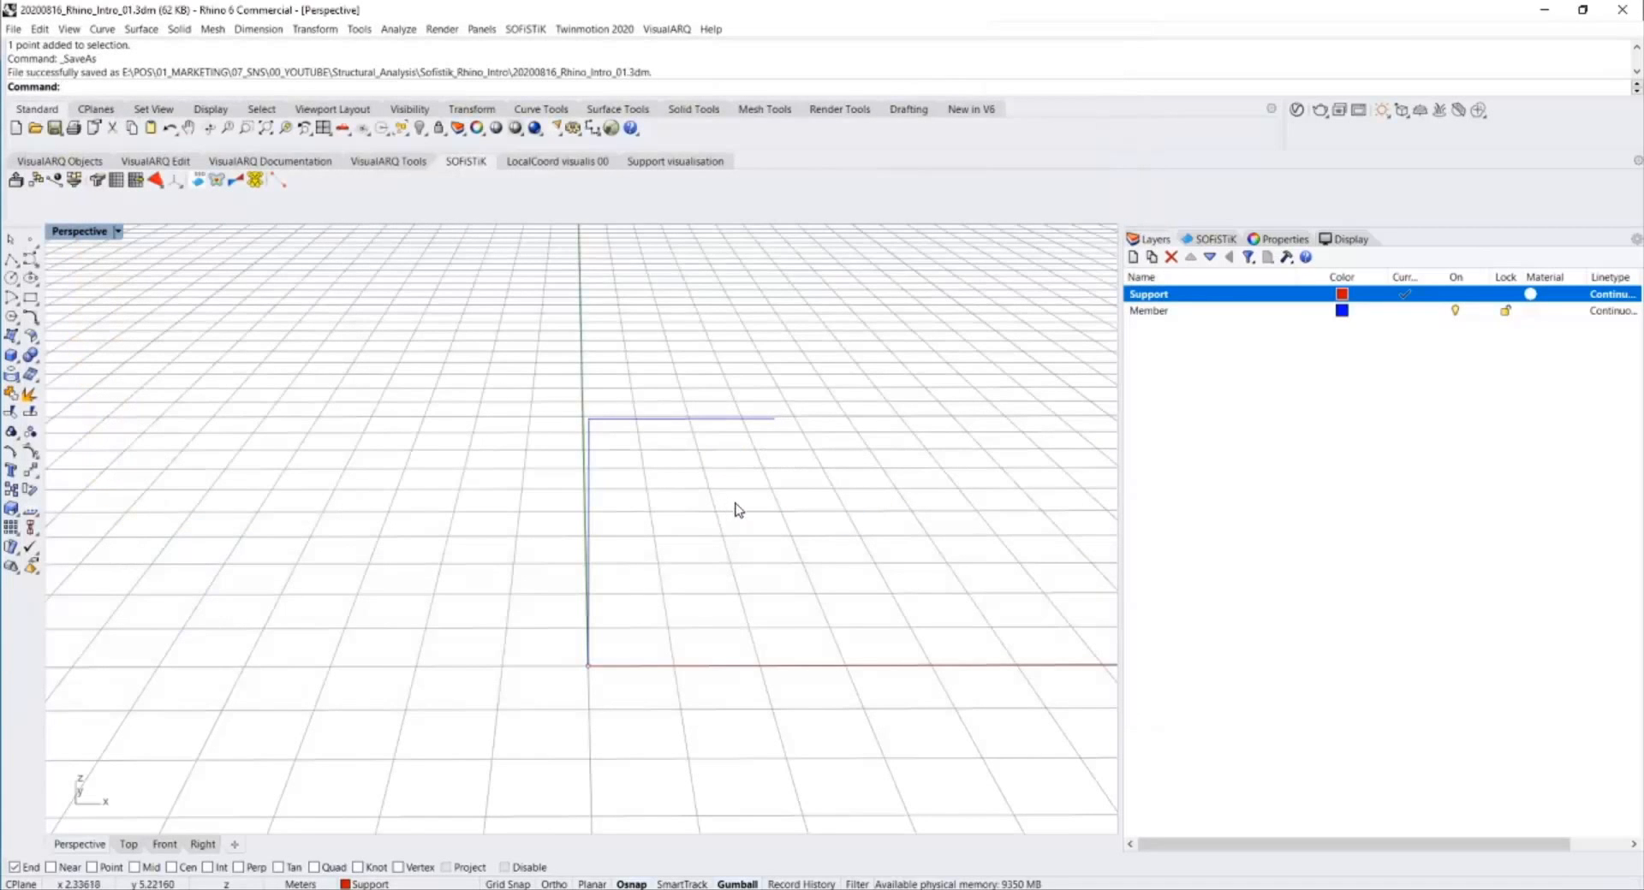
Define the vertical member as a structural curve in its SOFiSTiK element properties.
right_drag(737, 511, 712, 506)
click(677, 420)
click(642, 518)
click(583, 524)
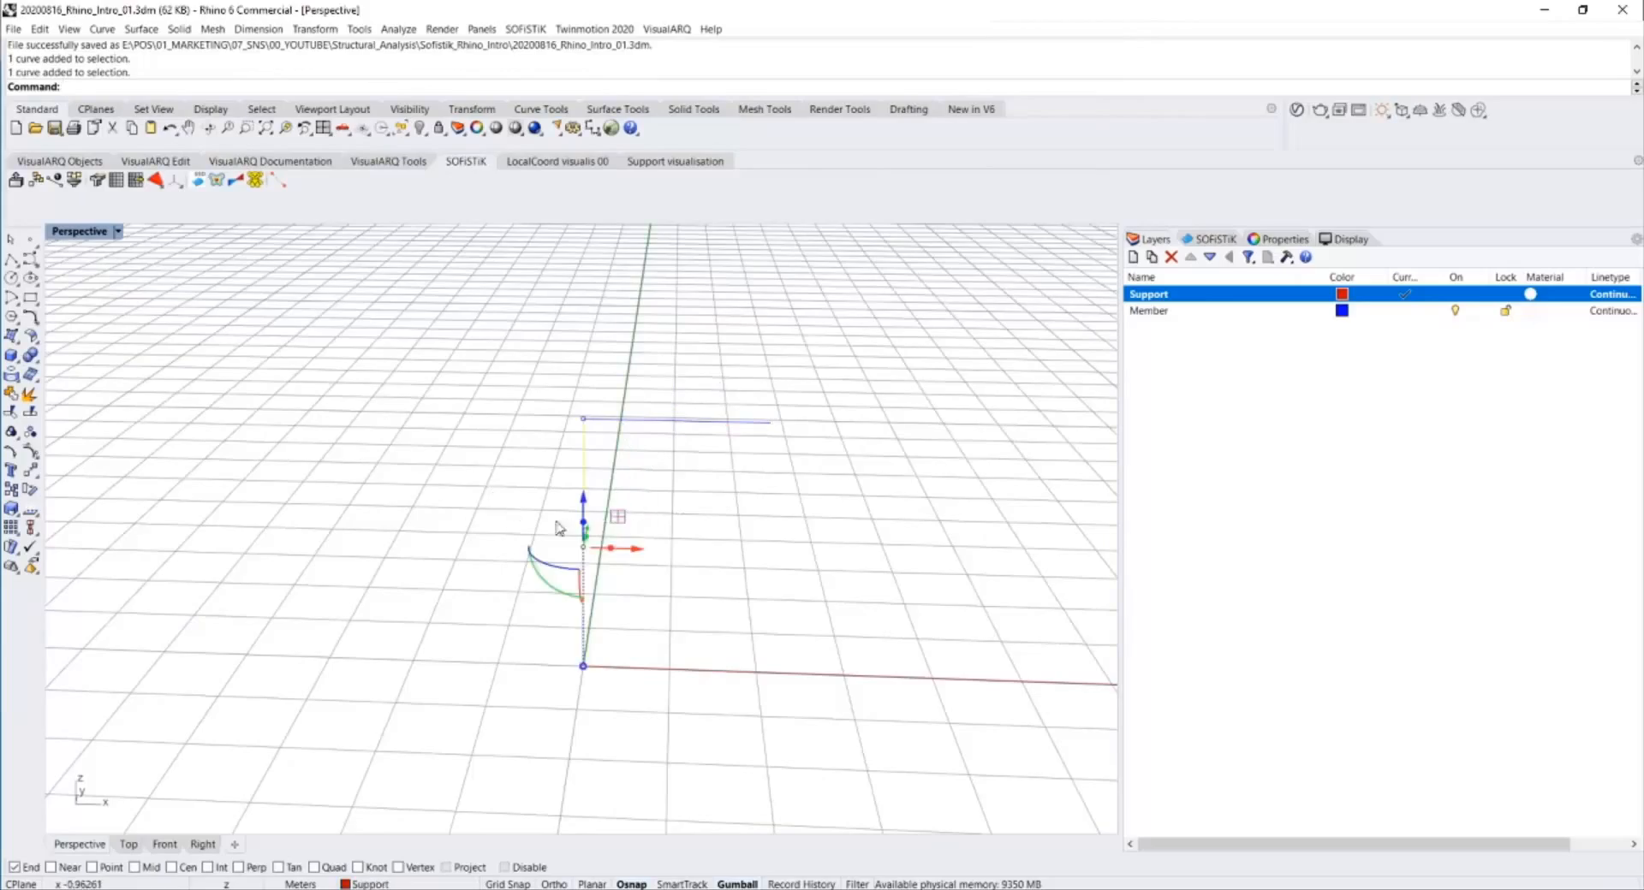
click(709, 584)
right_drag(714, 606, 677, 593)
drag(690, 575, 550, 523)
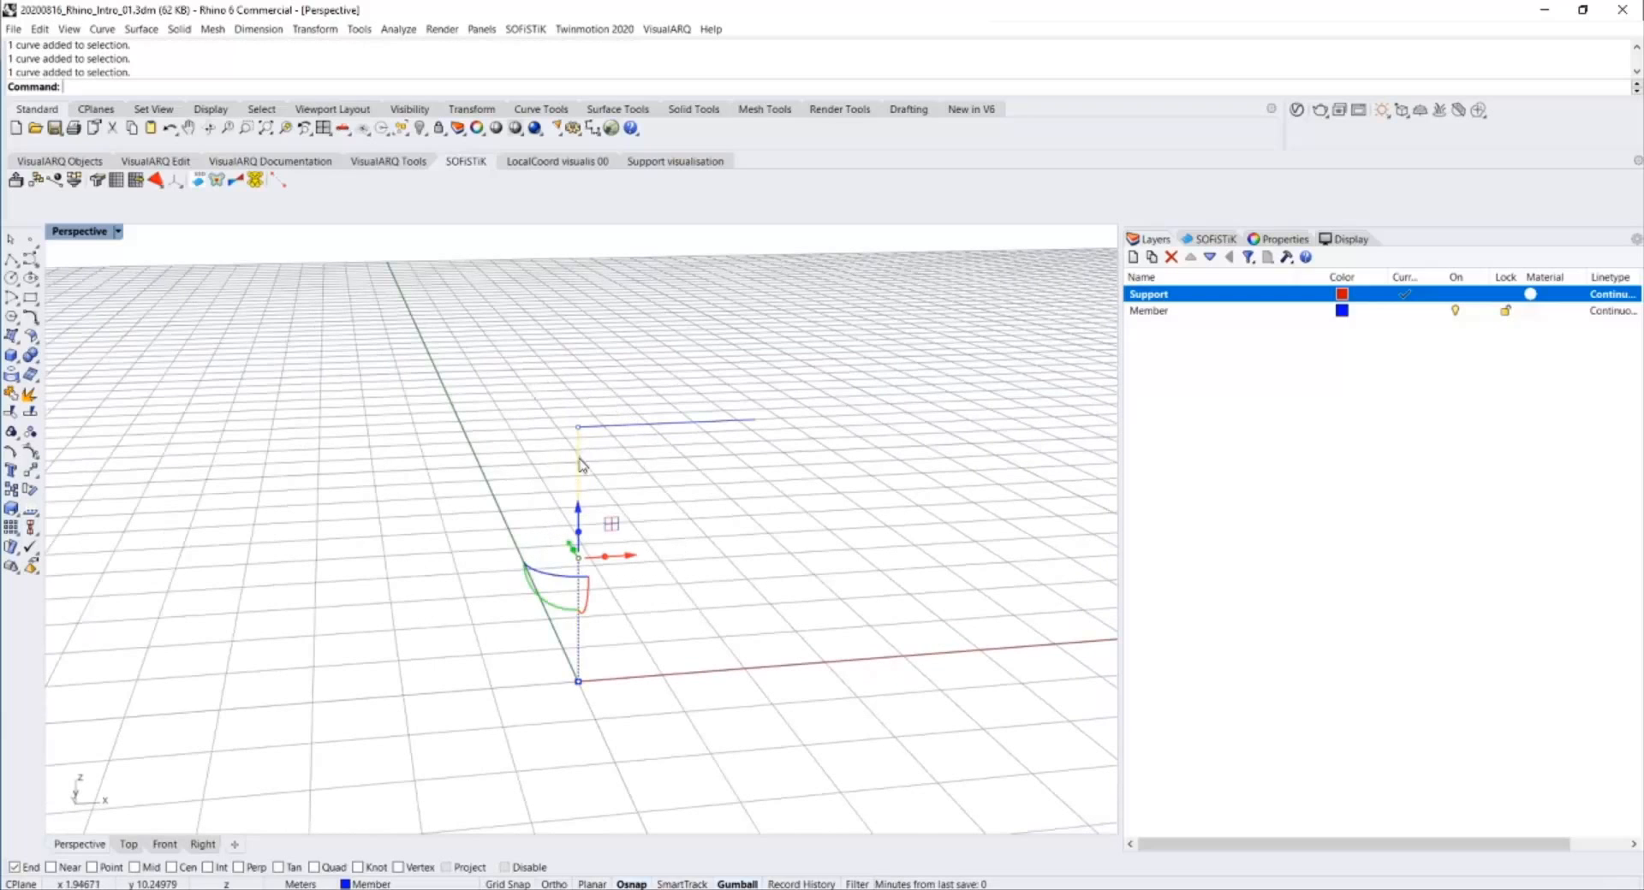
click(1211, 241)
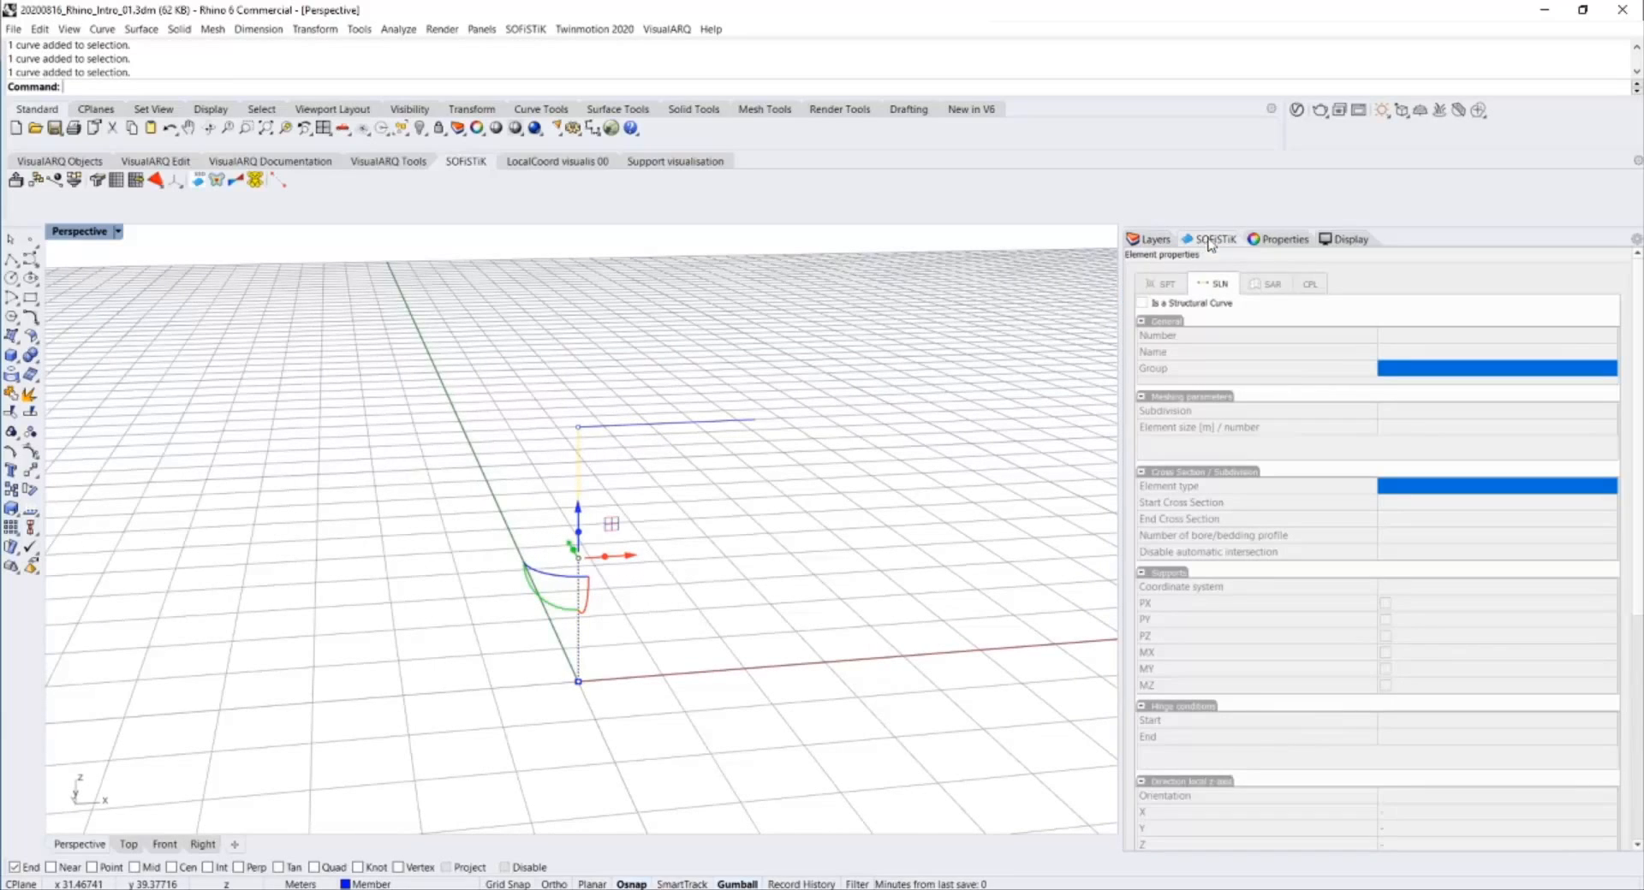
click(1142, 303)
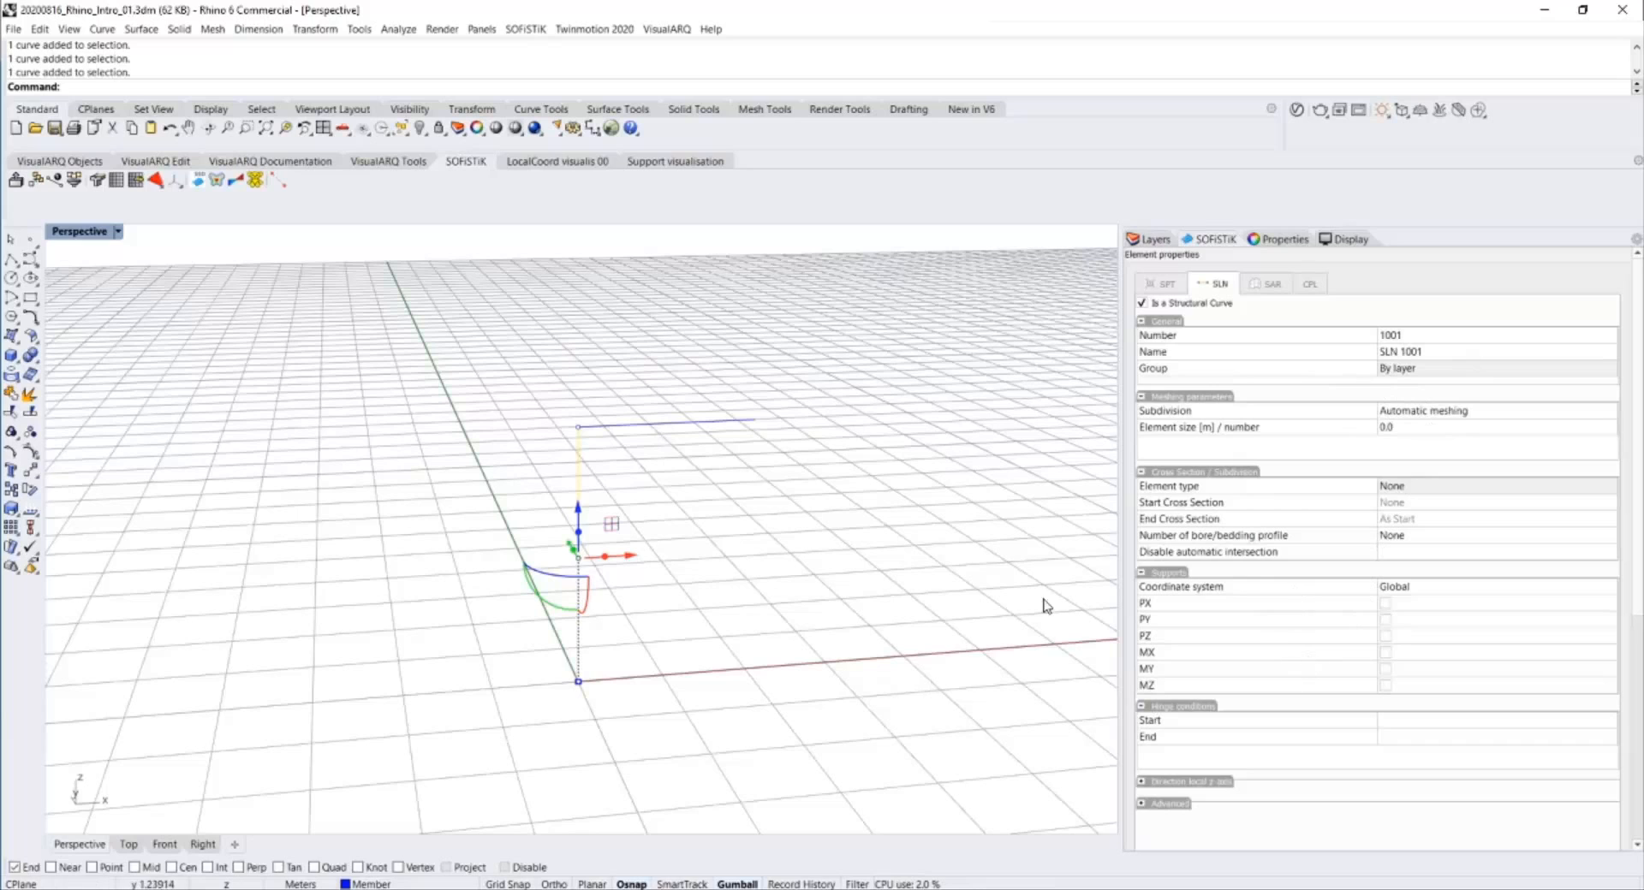
Define the horizontal member as a structural curve in its SOFiSTiK element properties.
click(736, 488)
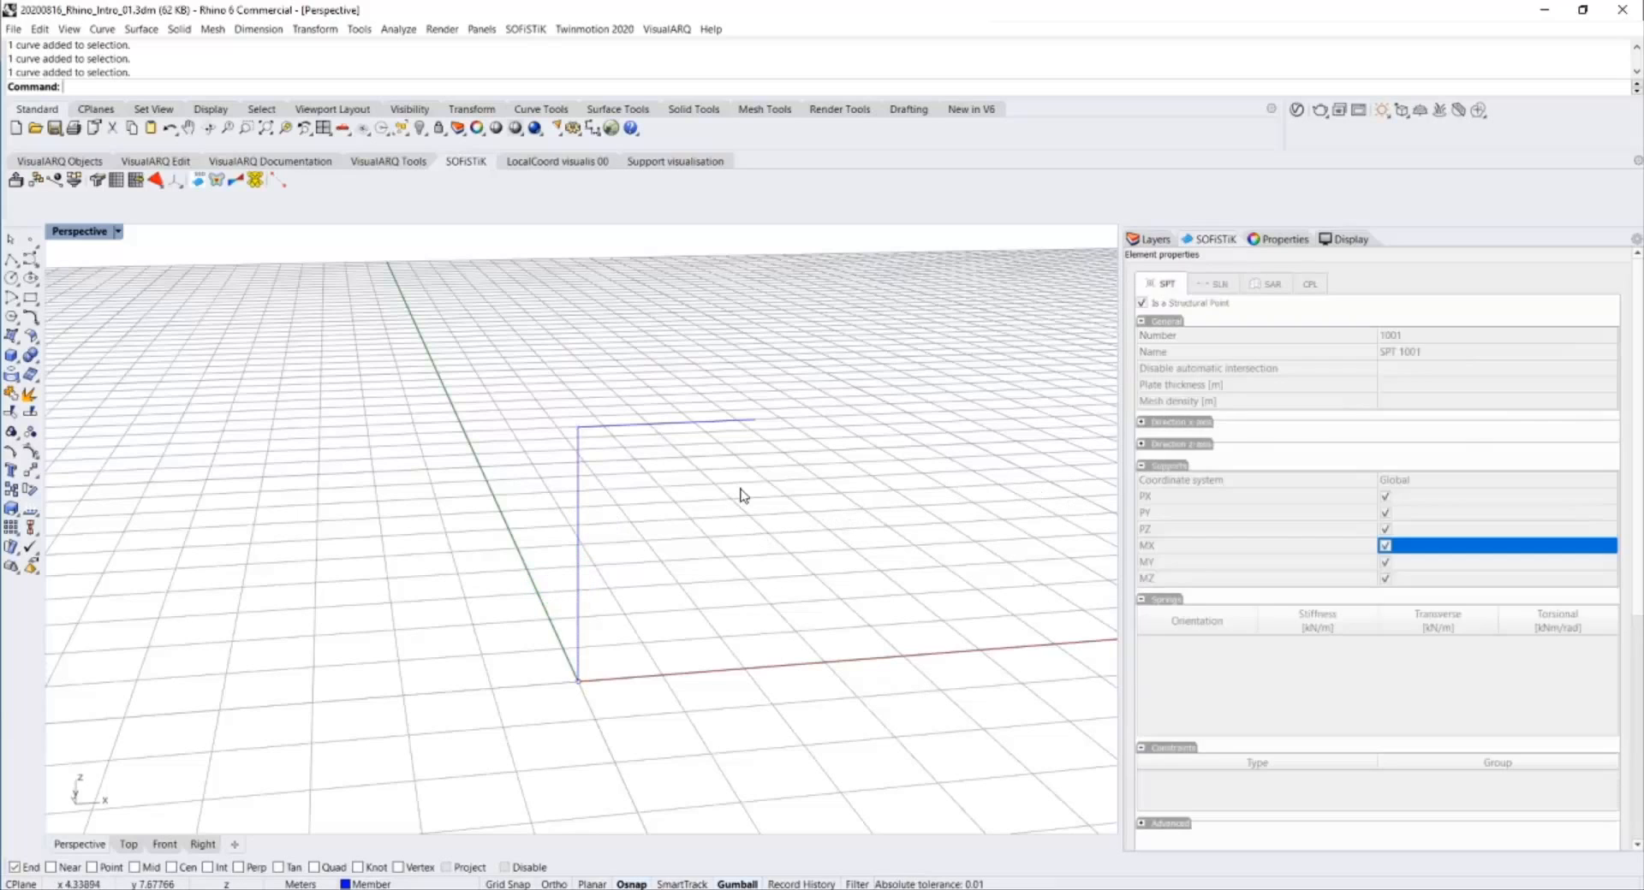
click(725, 421)
click(1142, 304)
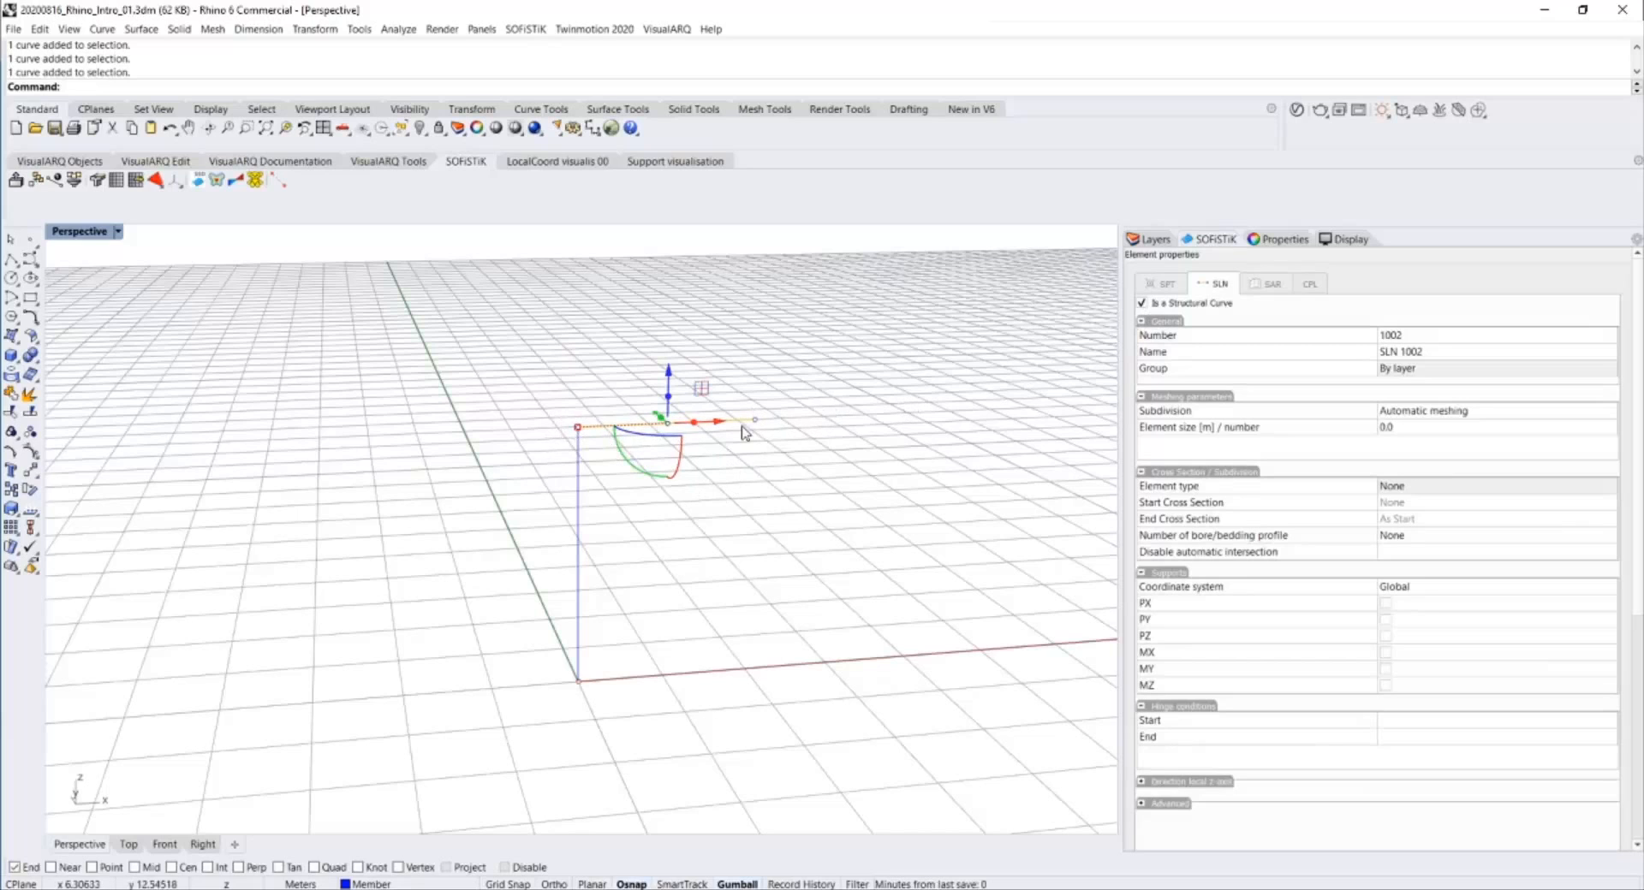
Define the support point at the base of the vertical member as a structural point.
drag(420, 640, 660, 752)
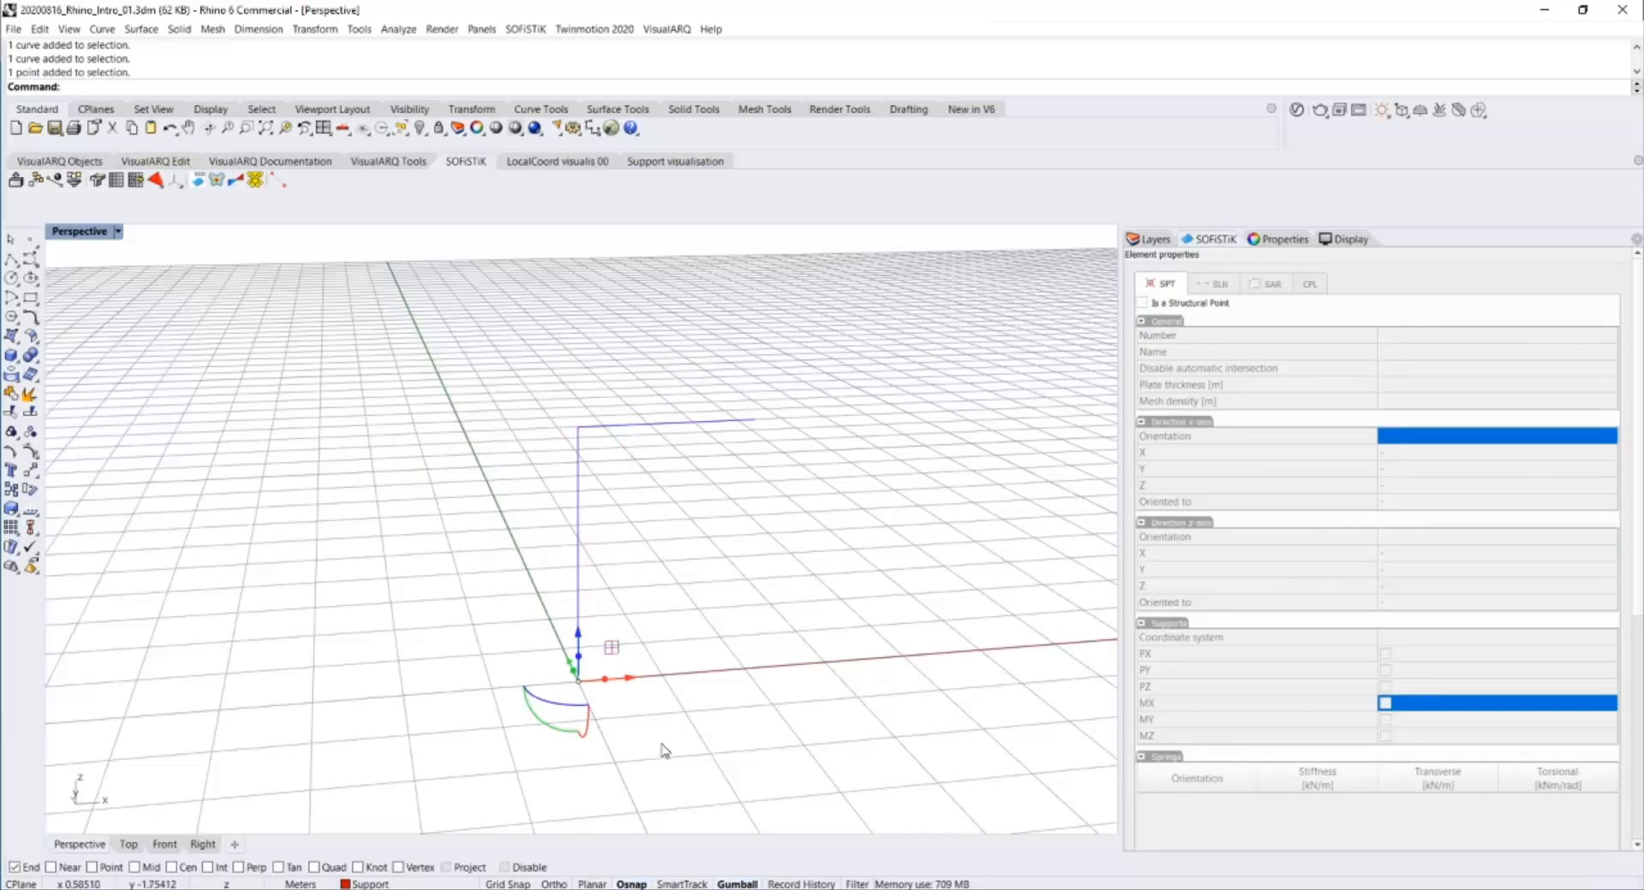
click(1144, 305)
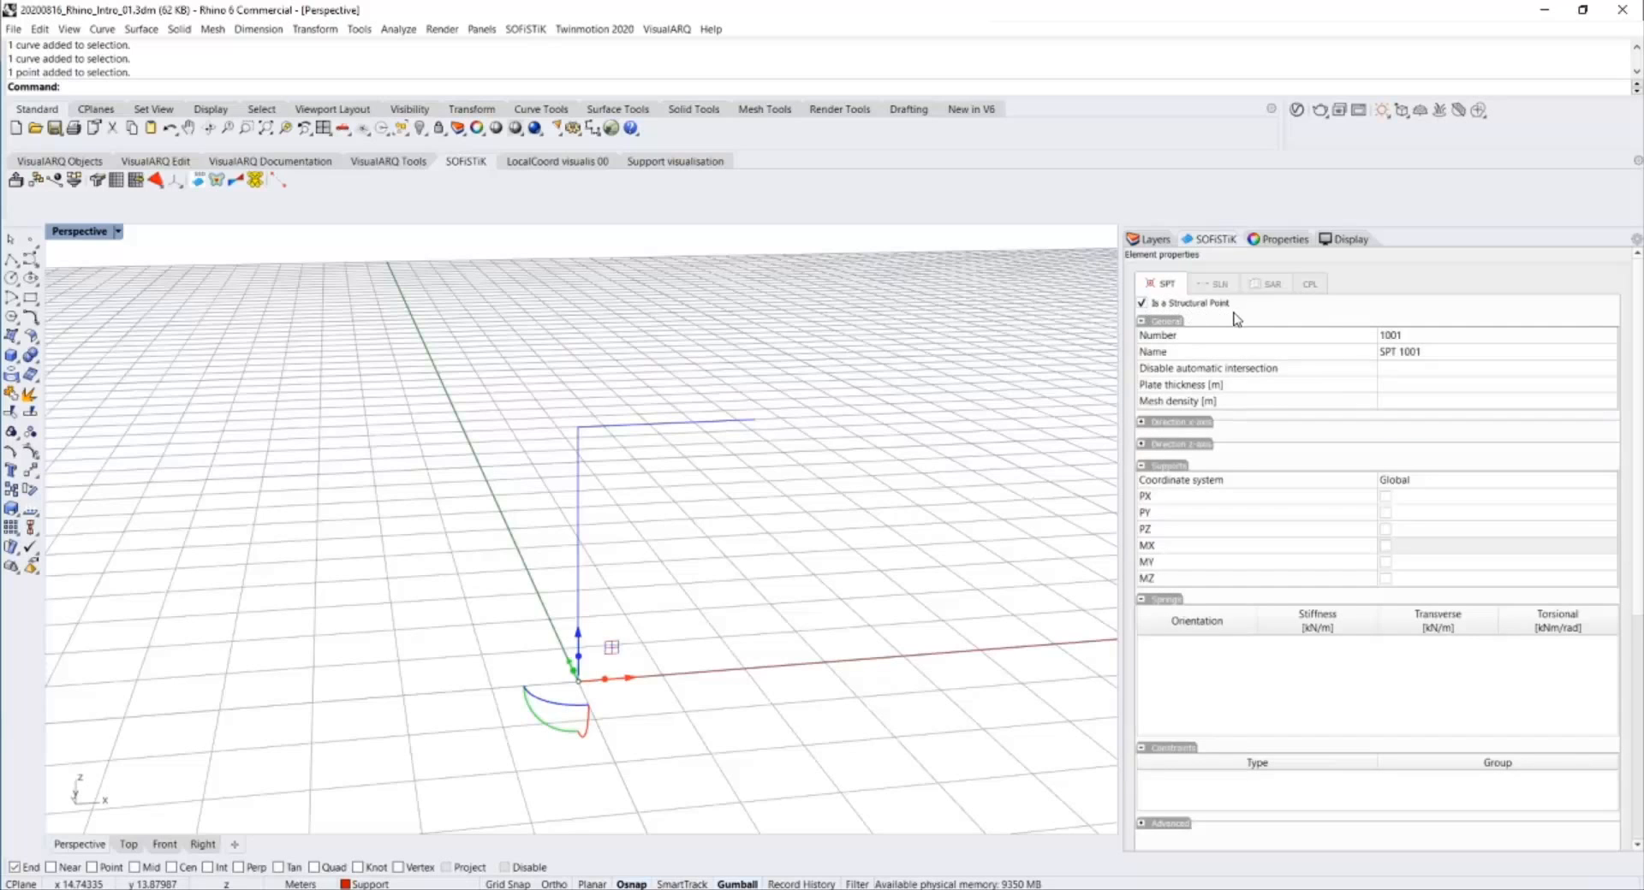
click(873, 590)
Export the model to SOFiSTiK and have an SSD project created for it.
right_drag(293, 346, 292, 367)
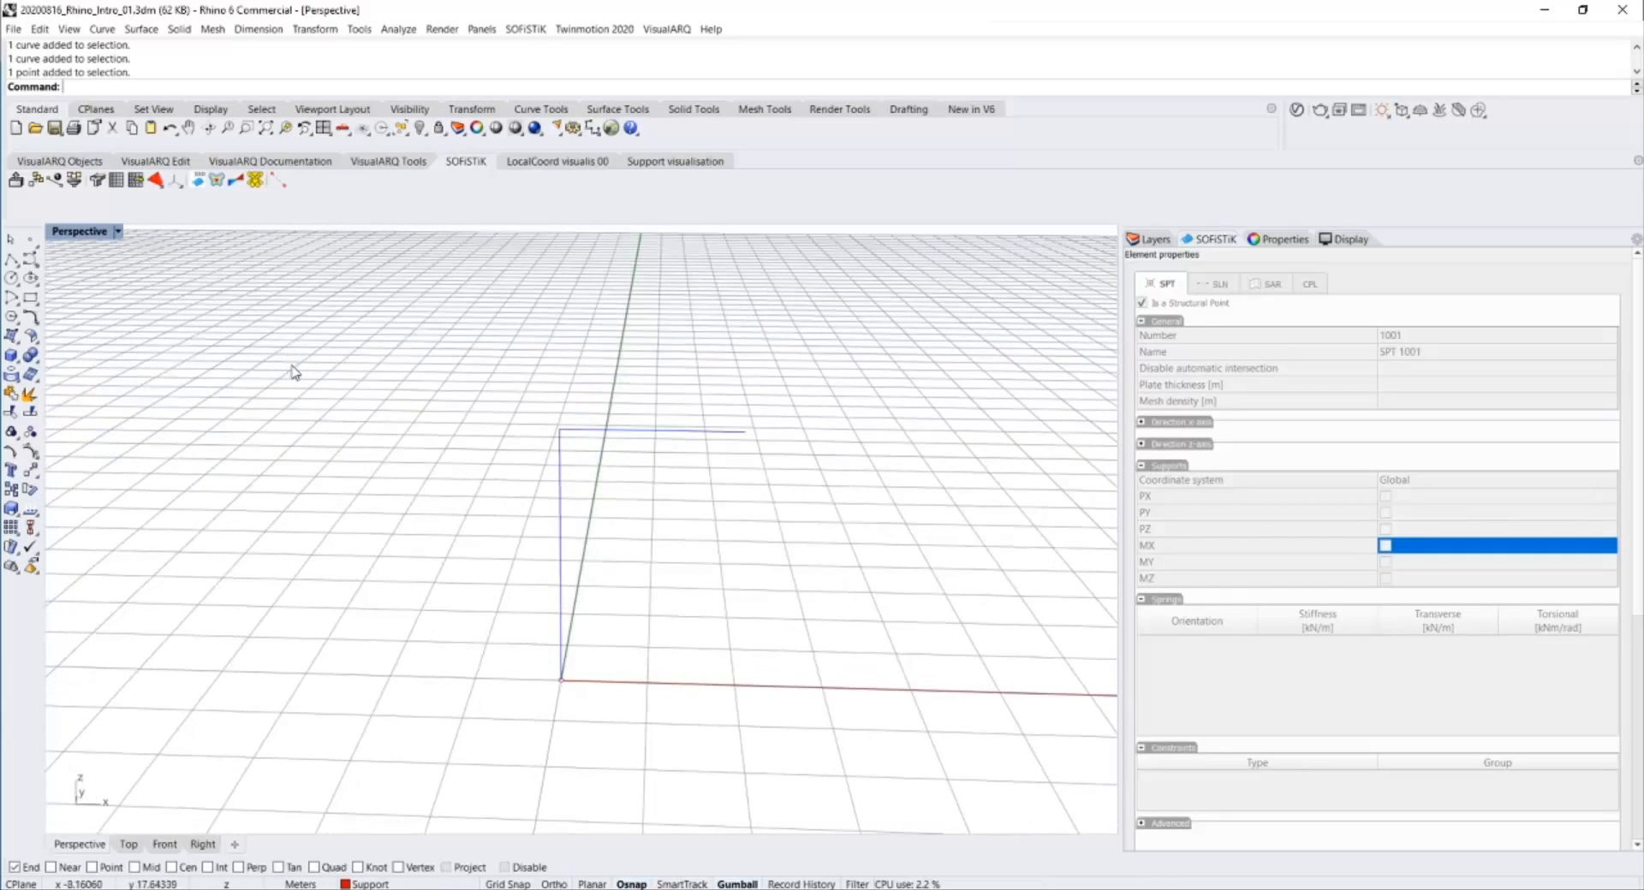
click(15, 180)
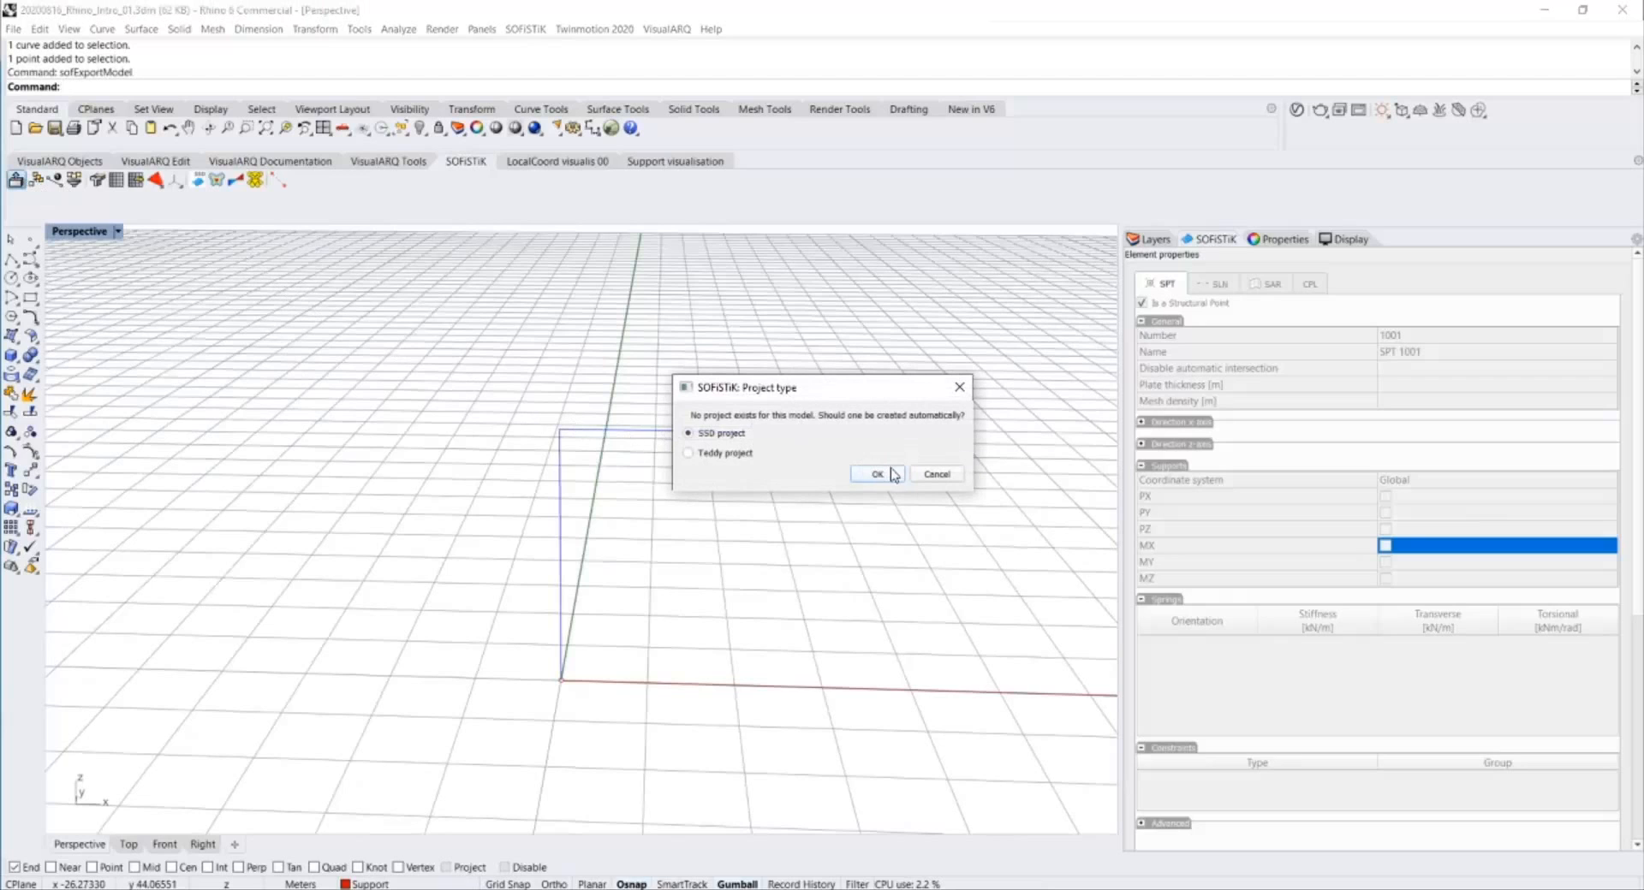
drag(760, 398, 607, 290)
click(706, 366)
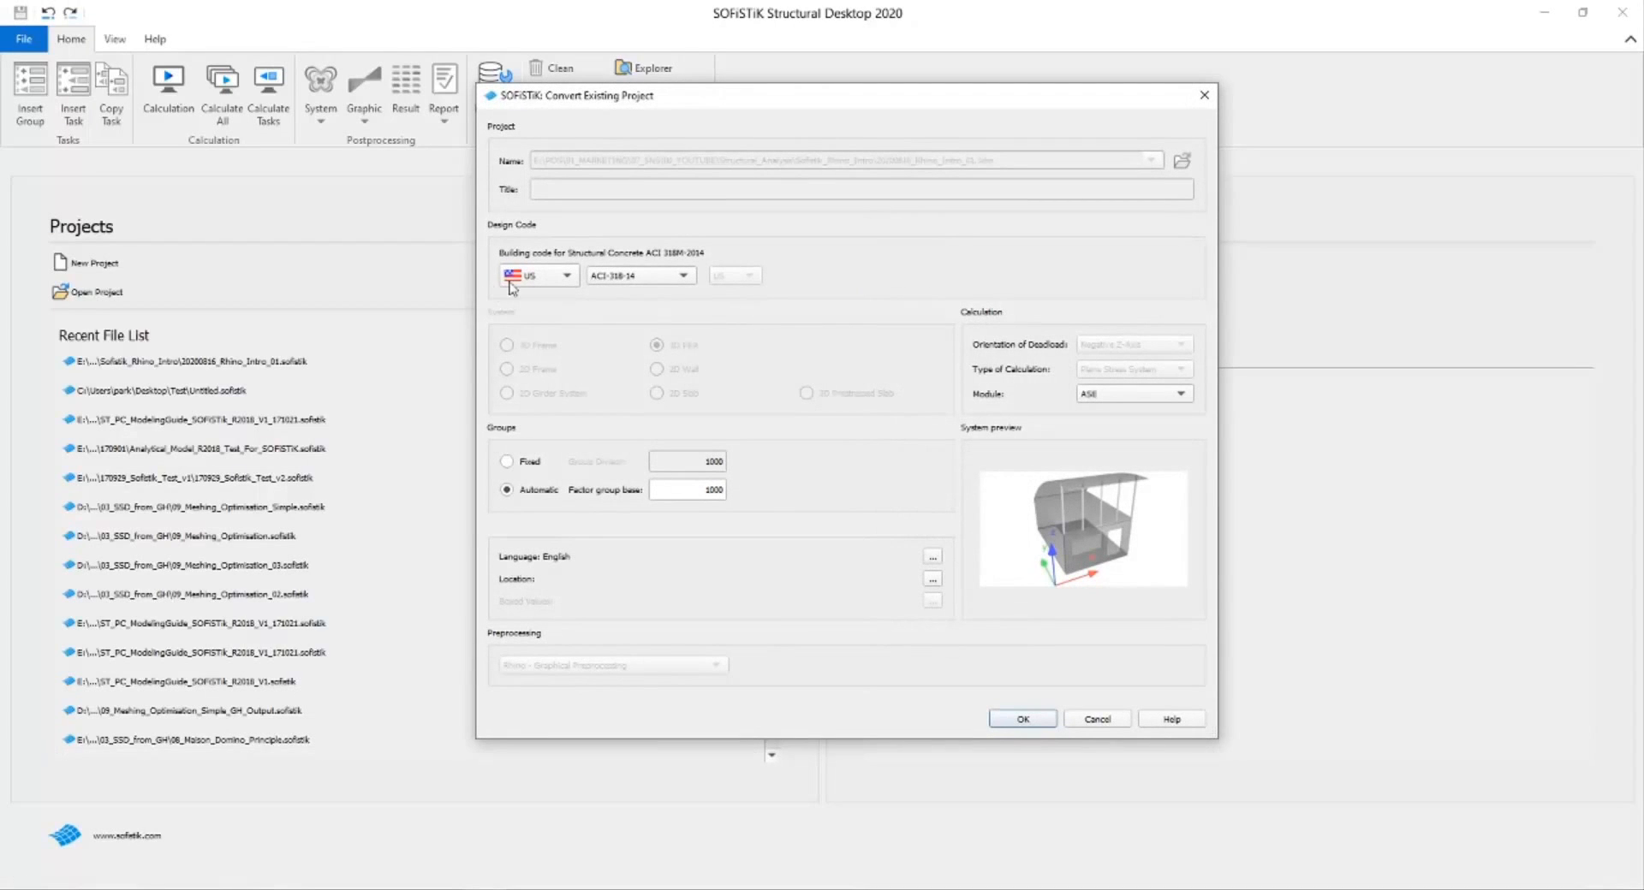
In SOFiSTiK Structural Desktop, set the design code to EN and accept the project conversion.
click(510, 283)
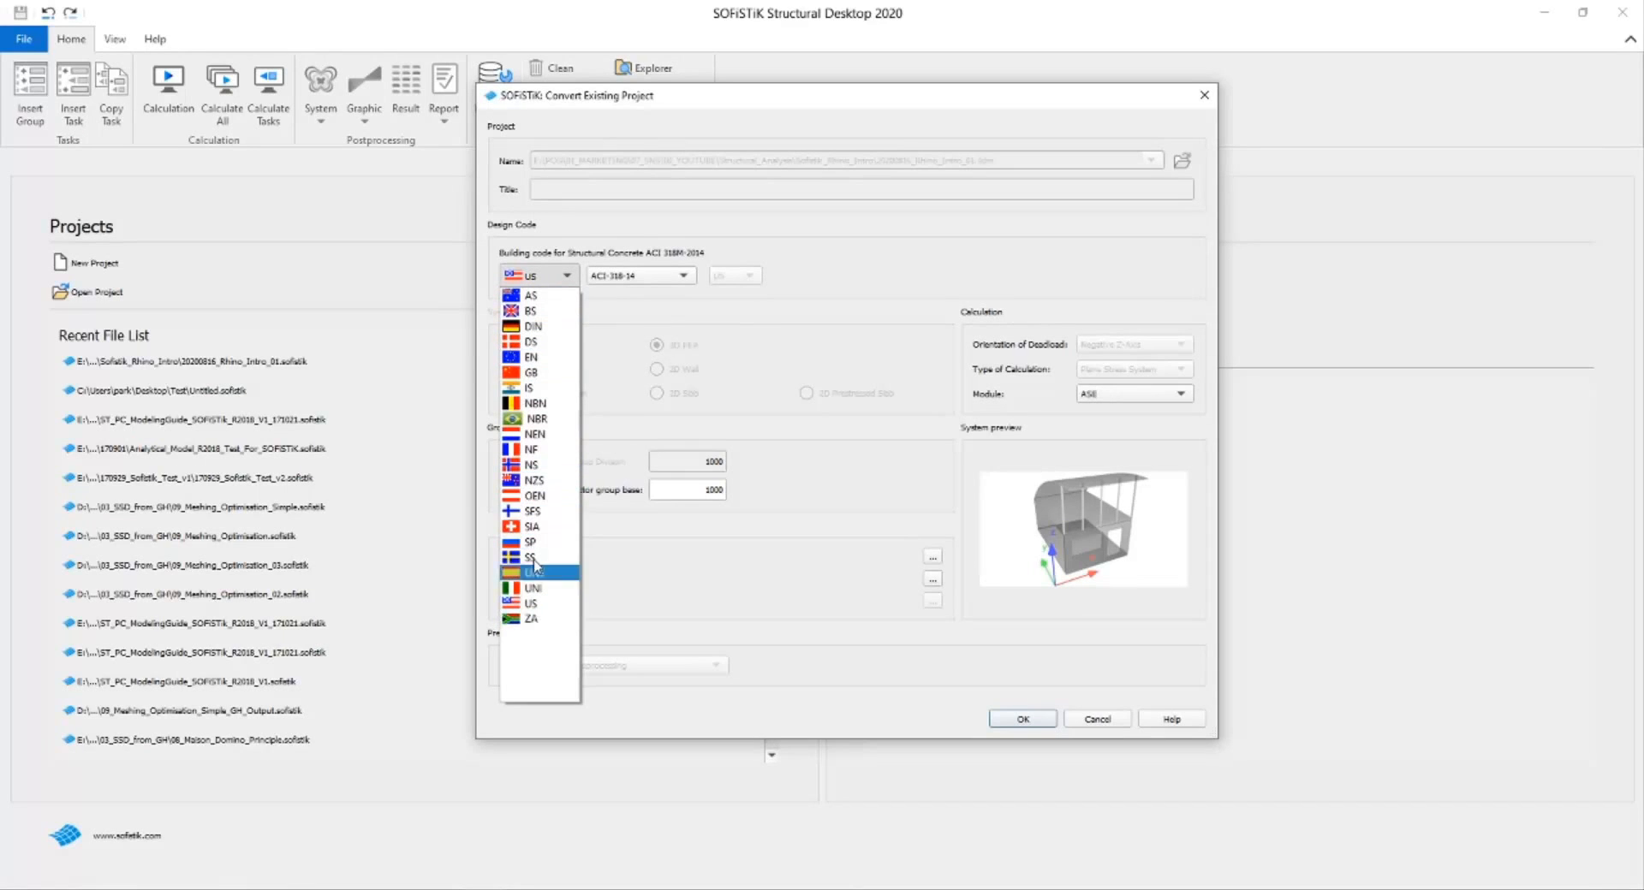
click(531, 358)
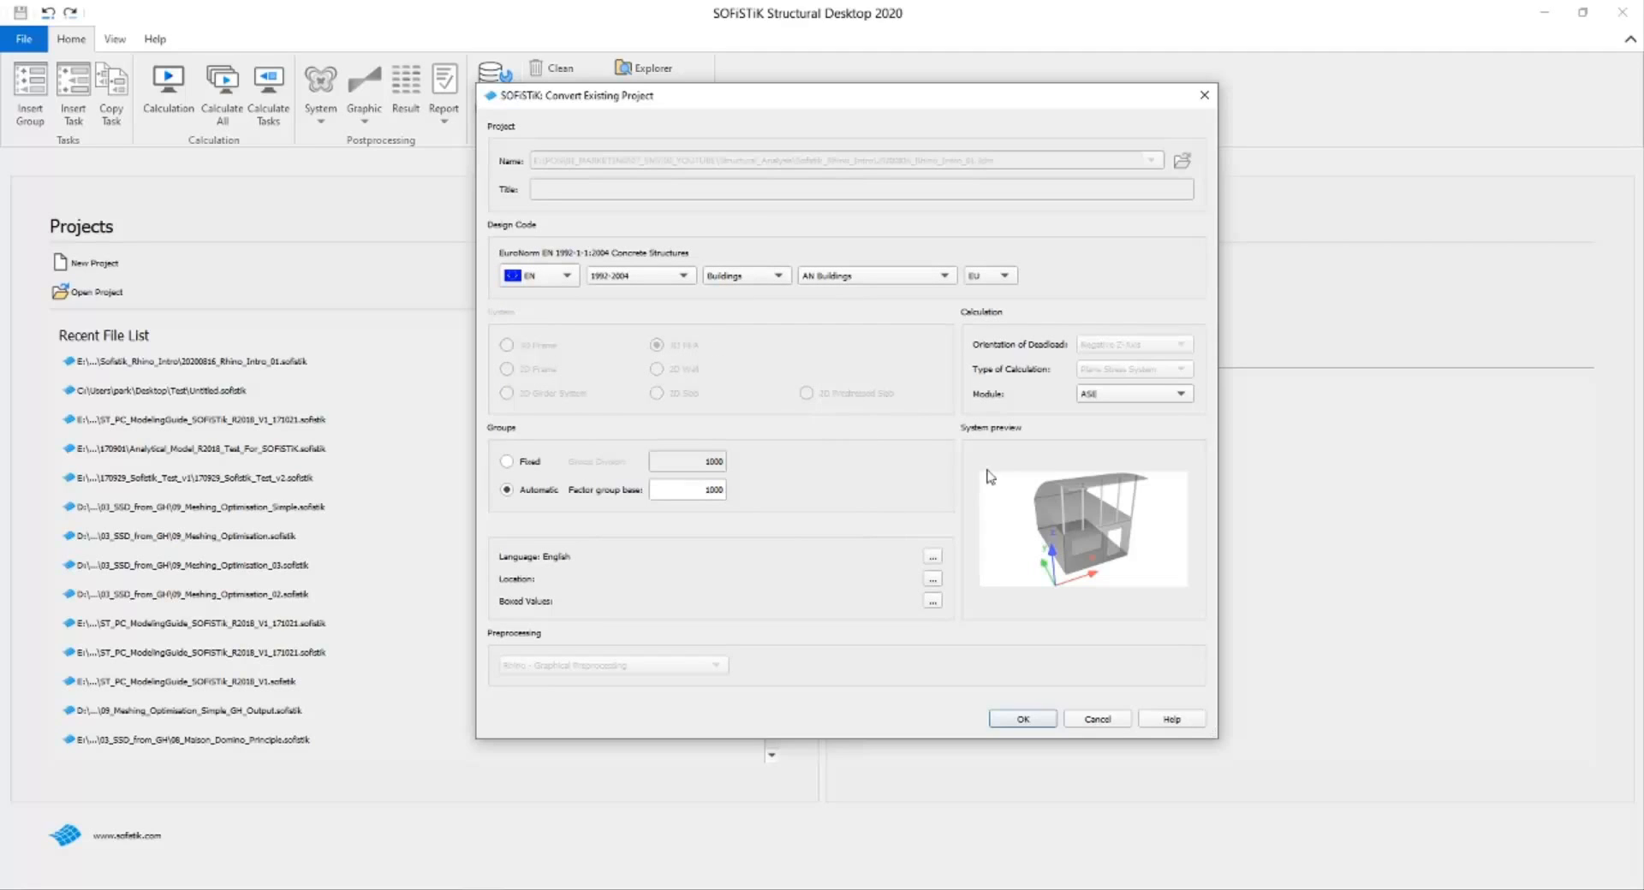
click(1052, 724)
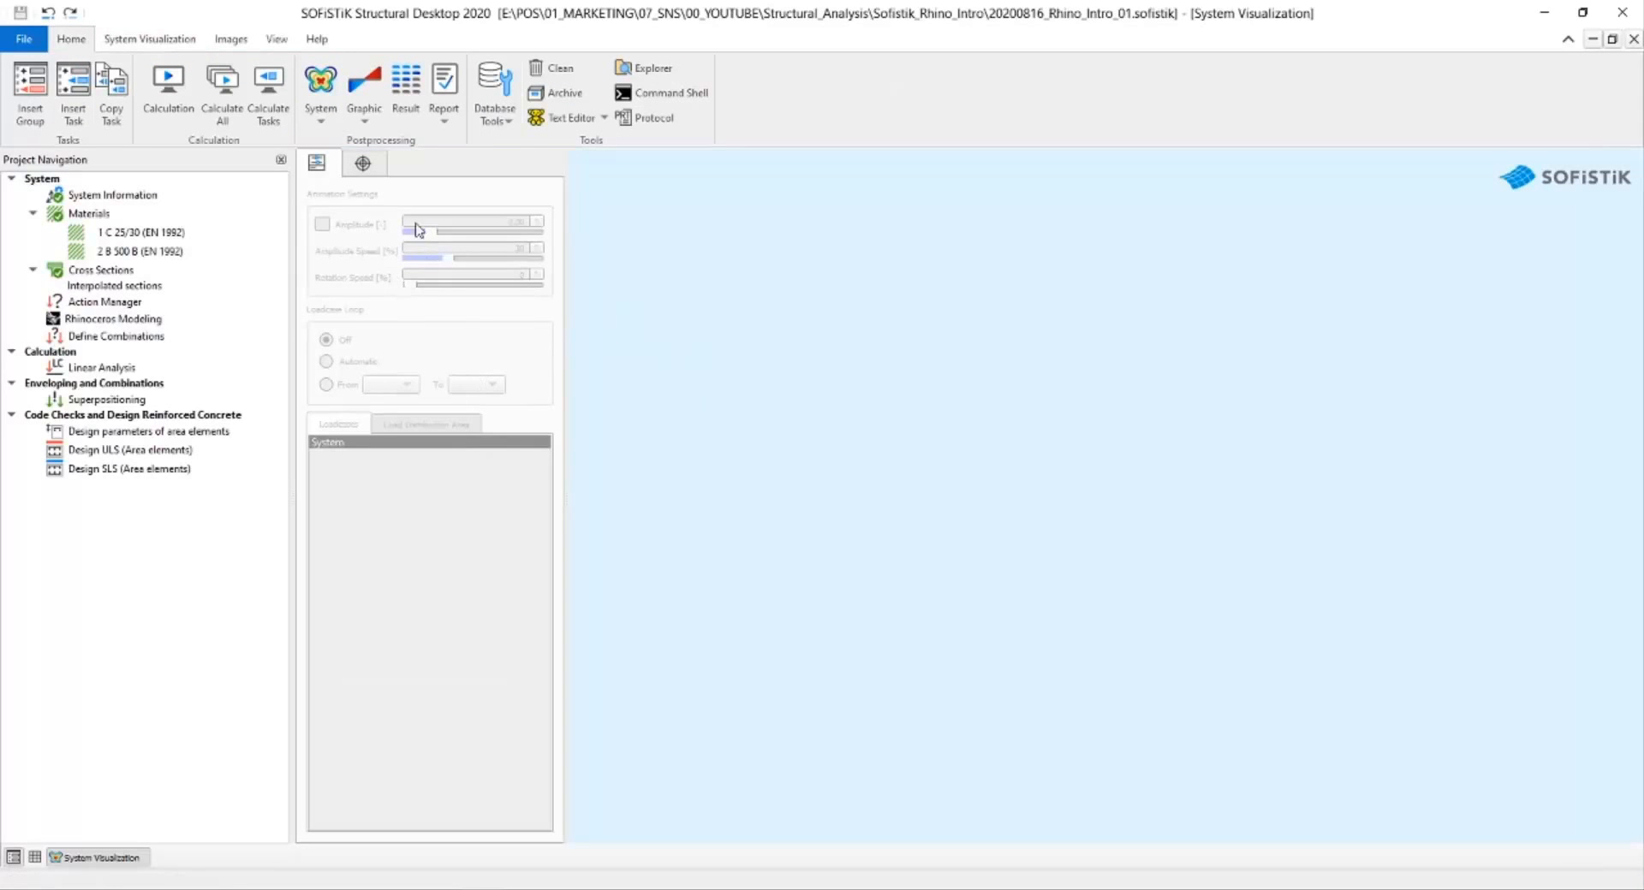
Change material 1 to (EN 1993) Structural Steel with classification 355.
click(156, 239)
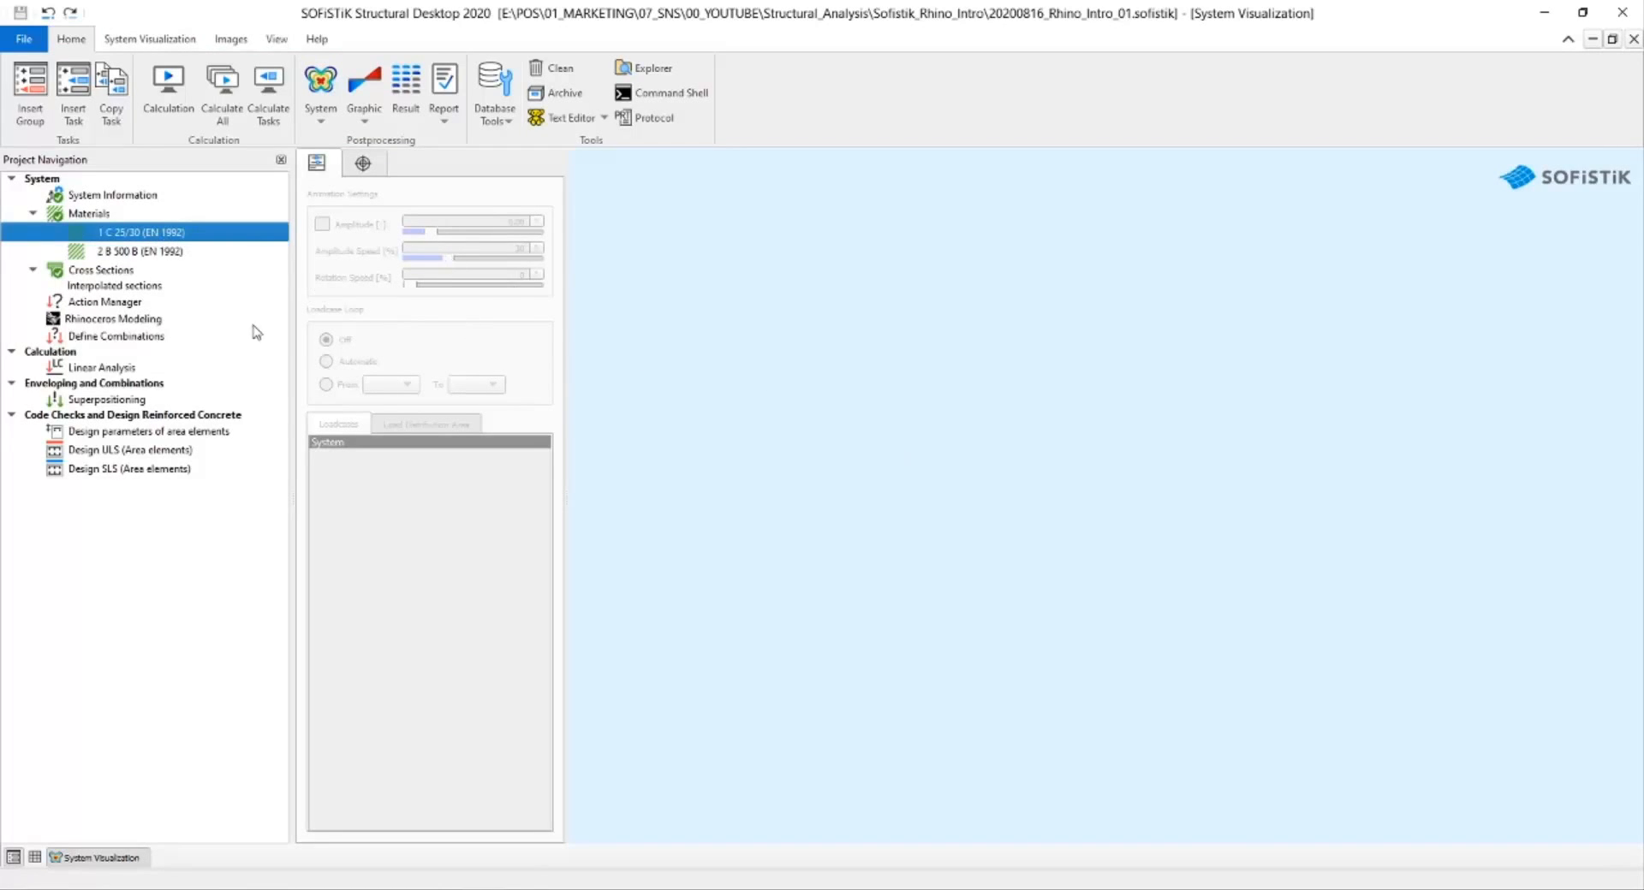
double_click(156, 239)
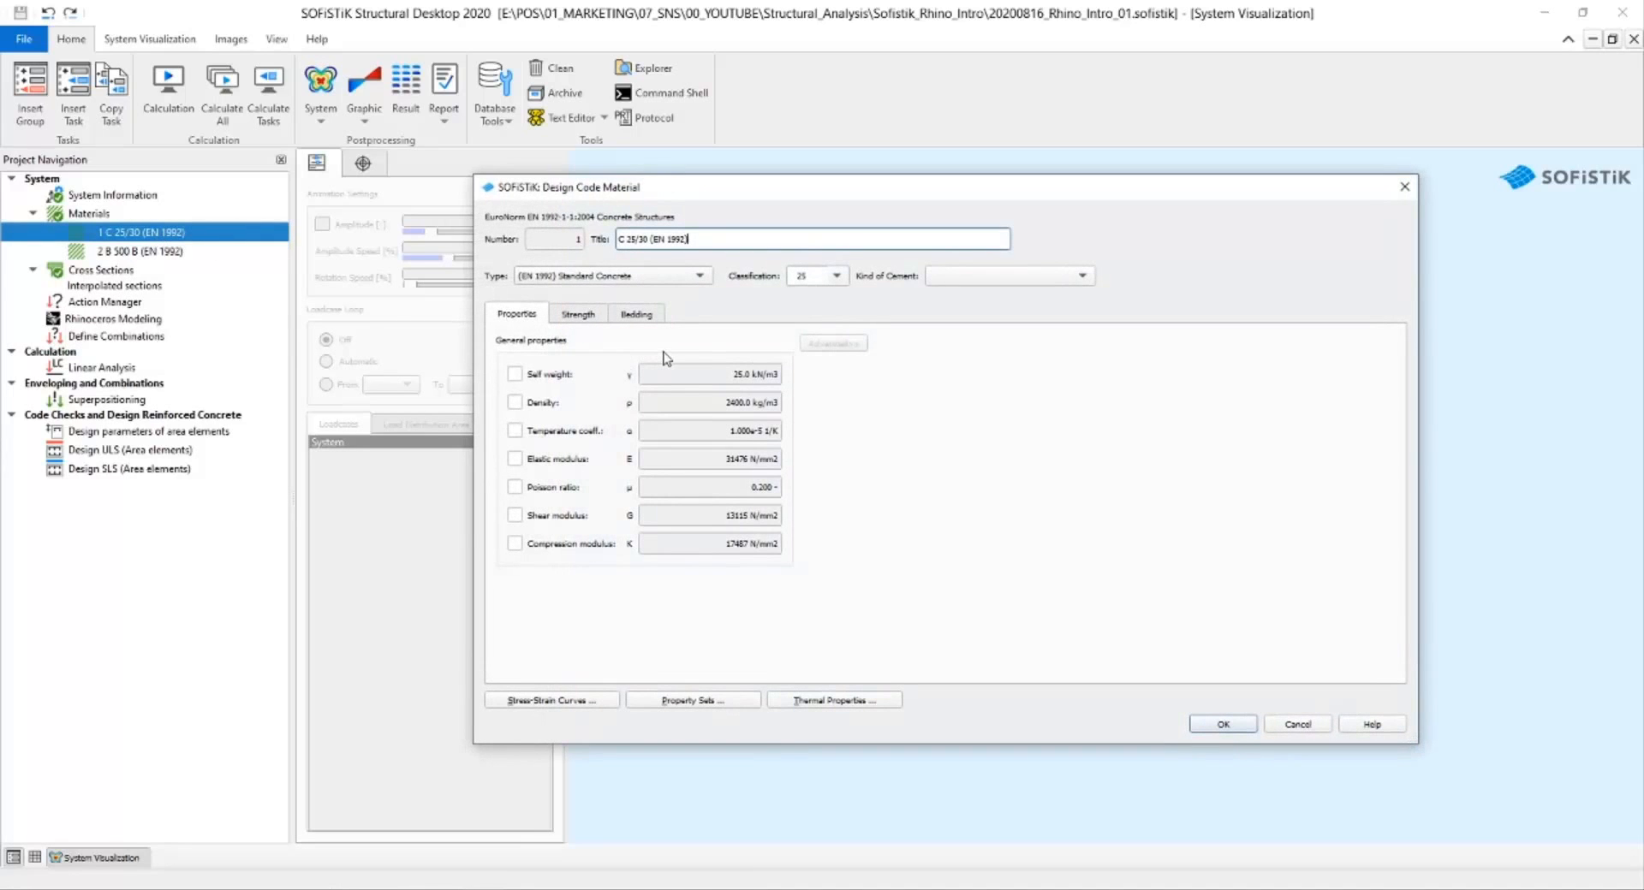
click(696, 276)
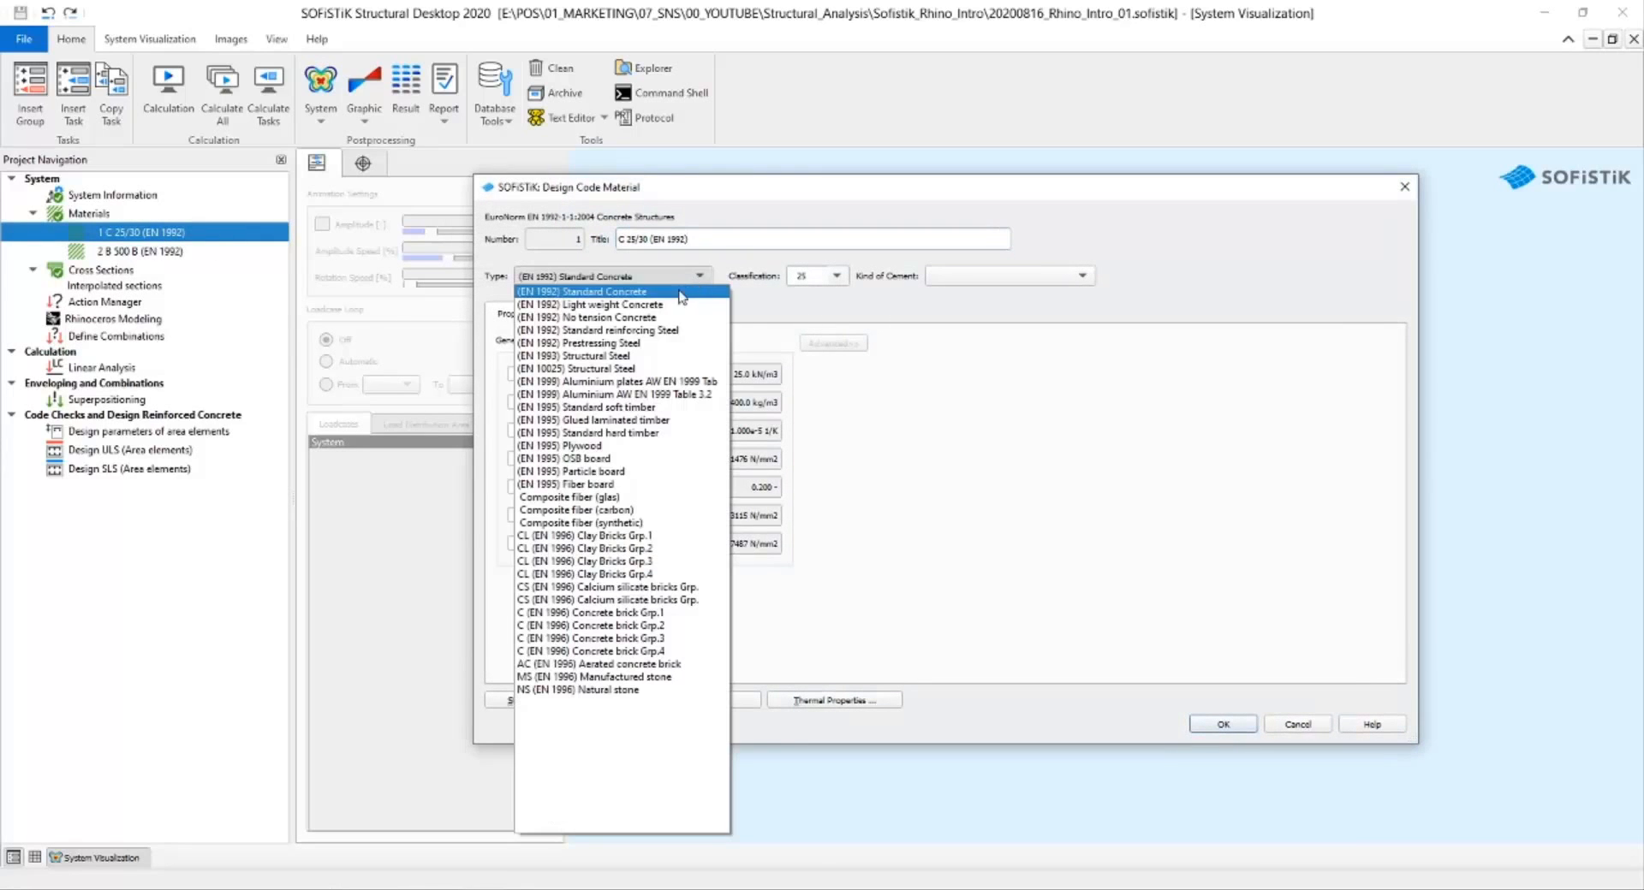
click(660, 356)
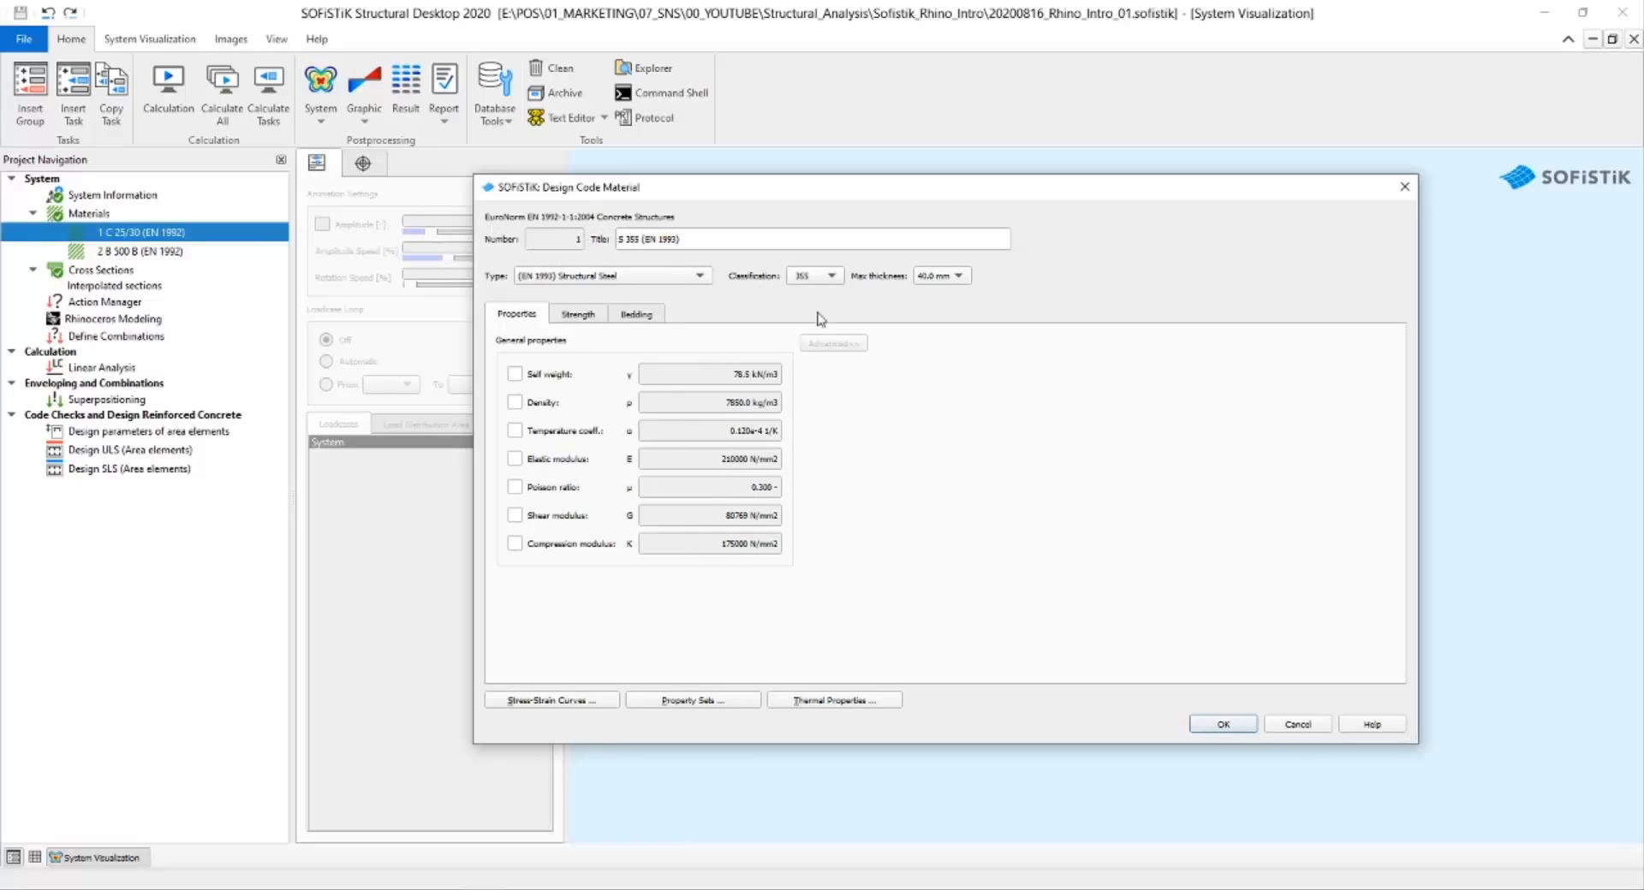
click(1222, 724)
Change material 2 to the EN 1999 aluminium plates type with classification 6061T4.
double_click(174, 255)
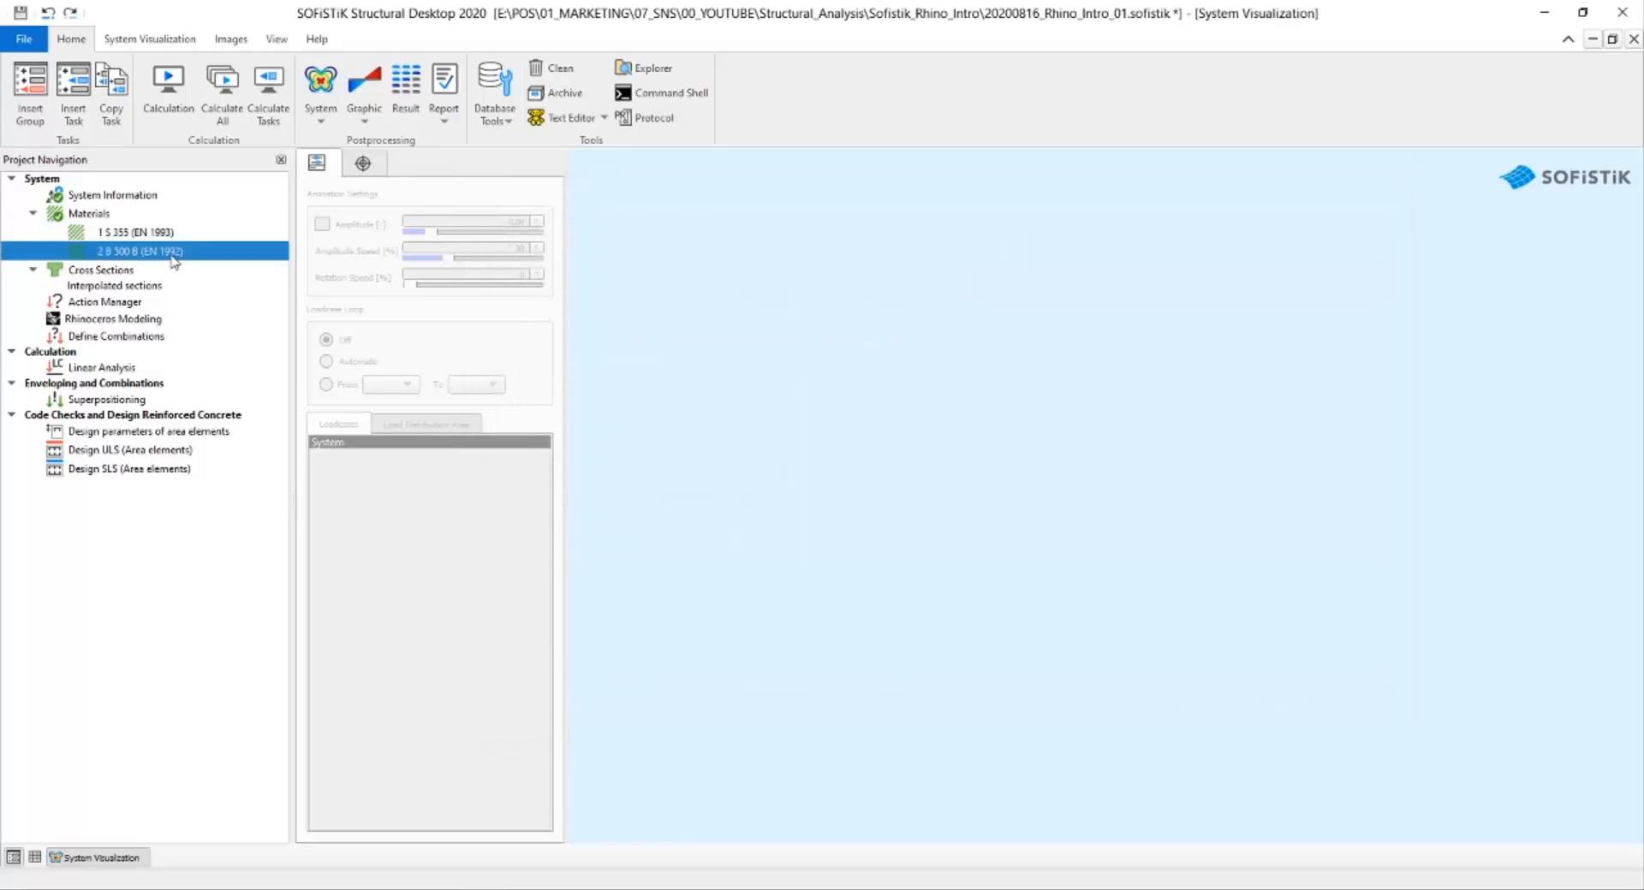
click(665, 275)
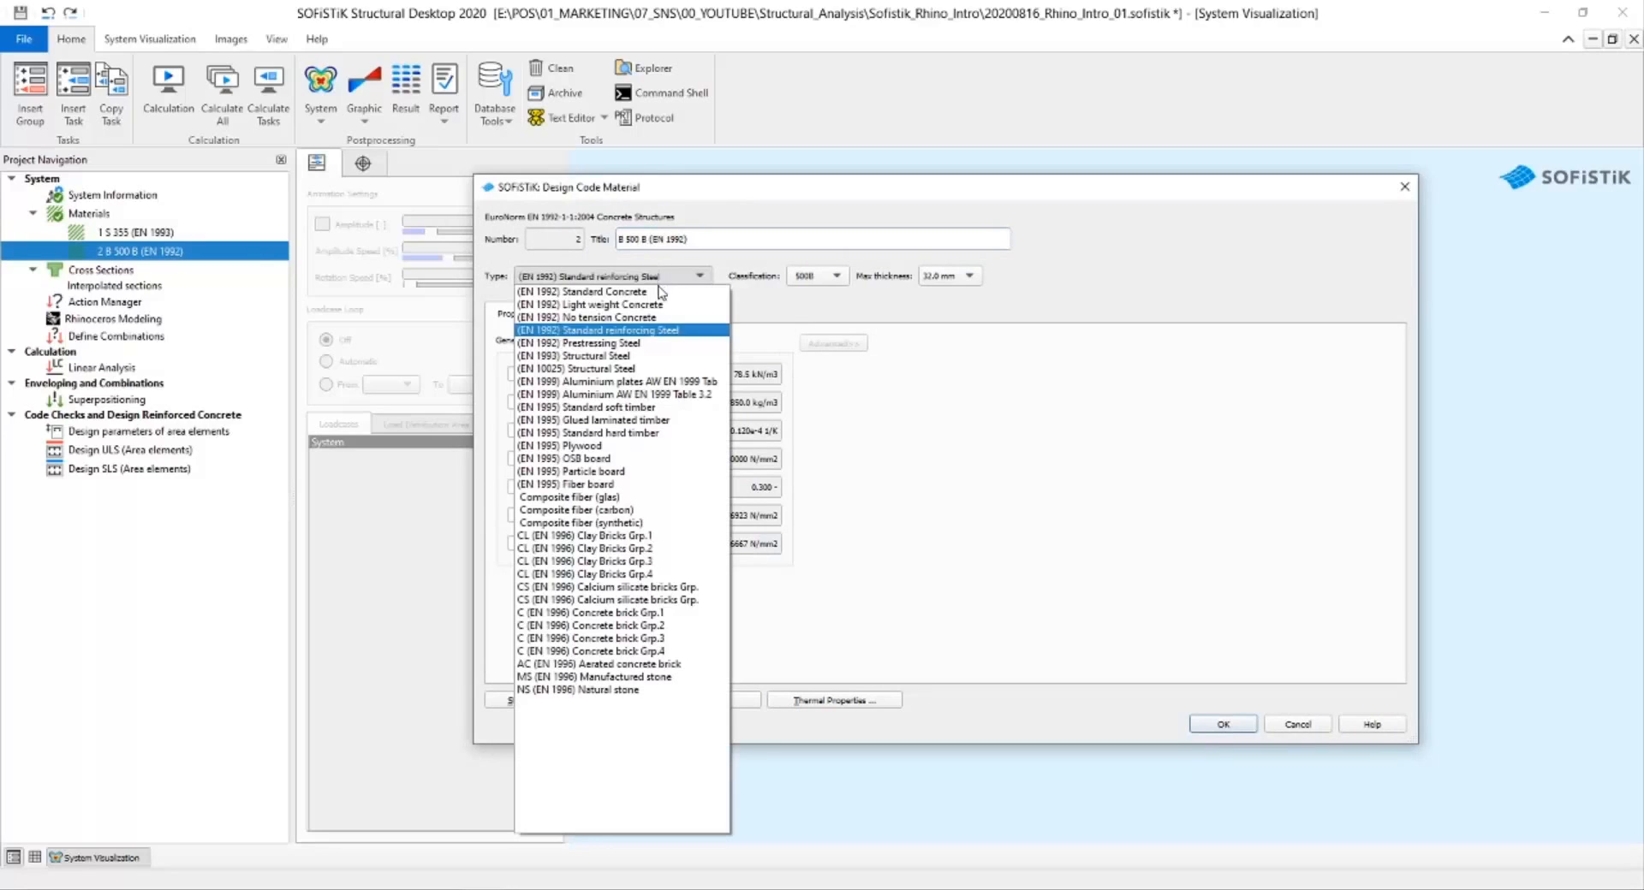
click(660, 381)
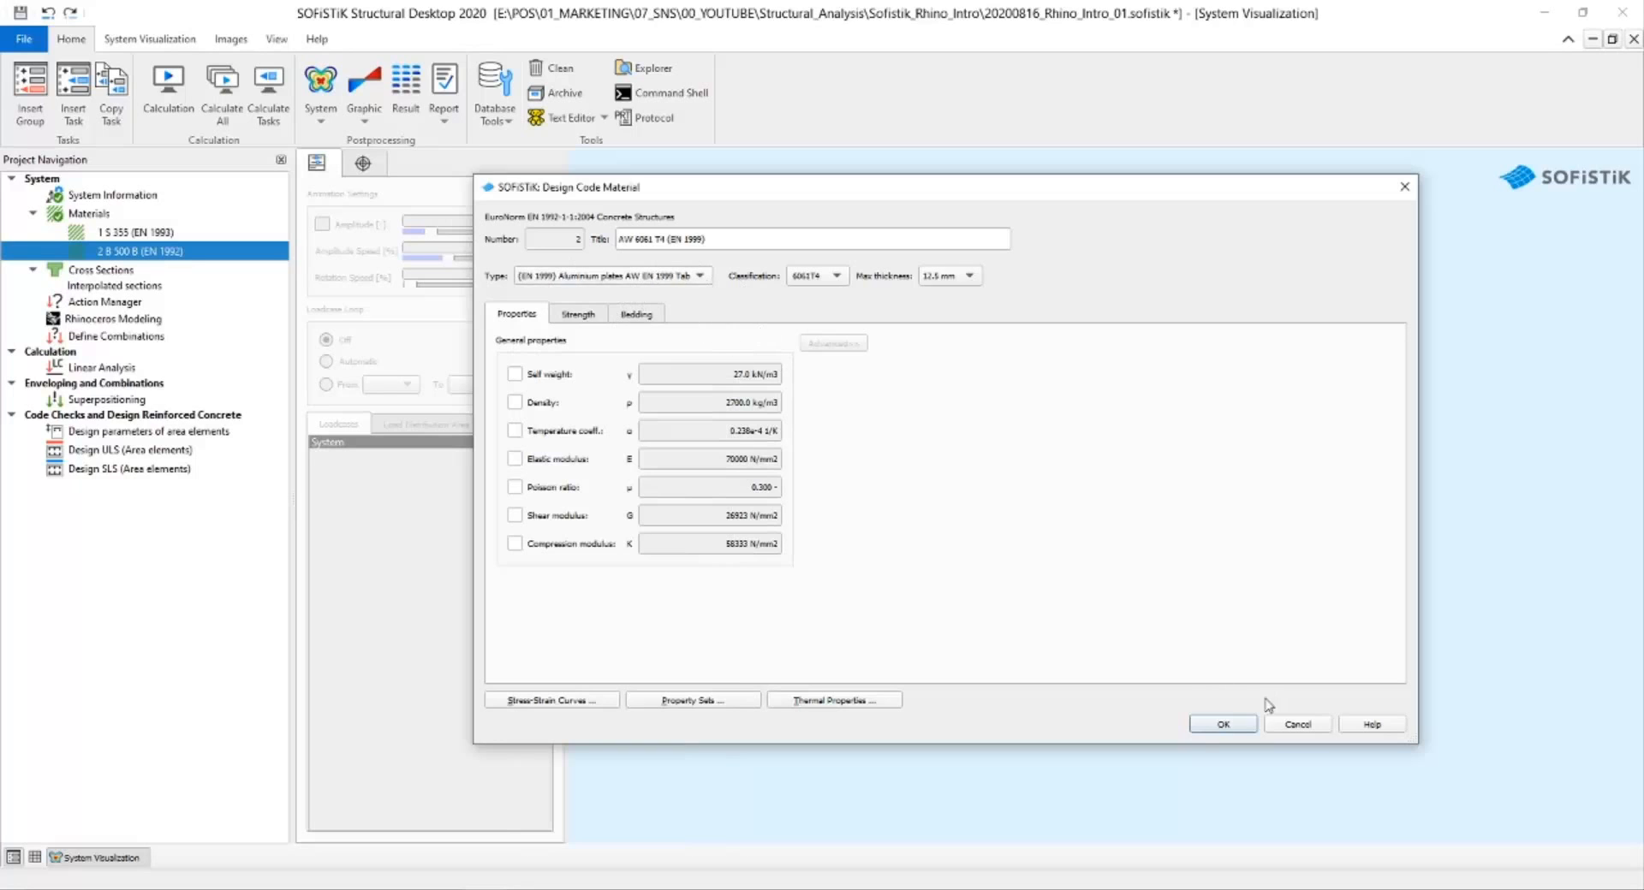
click(1223, 724)
Add material number 3 from the design code as an (EN 1995) OSB board.
right_click(85, 214)
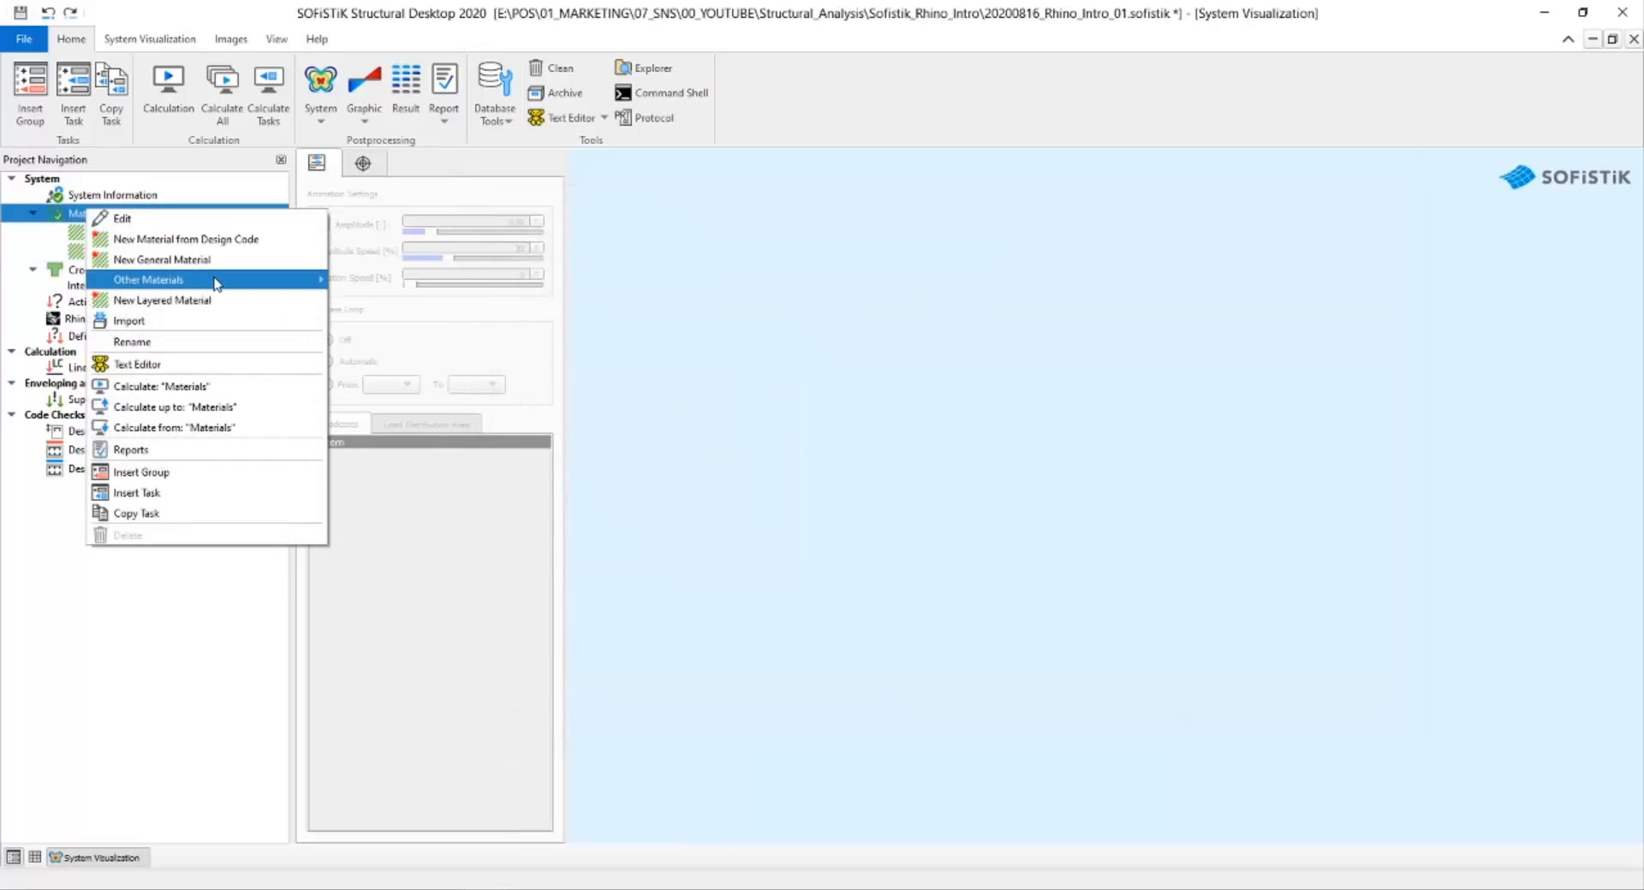
click(224, 239)
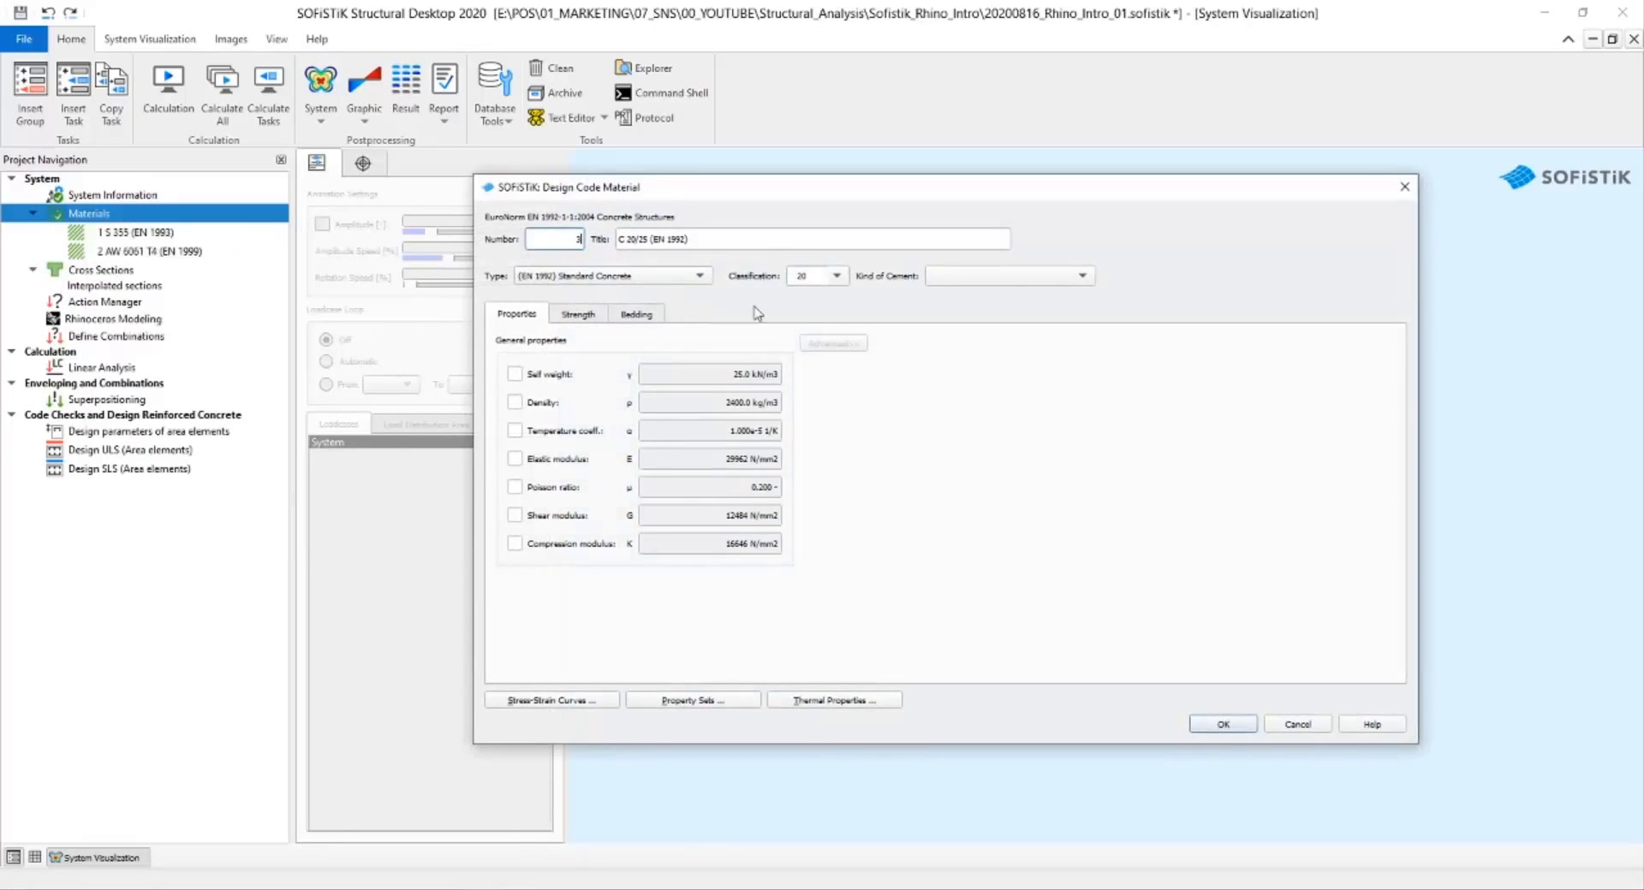
click(701, 276)
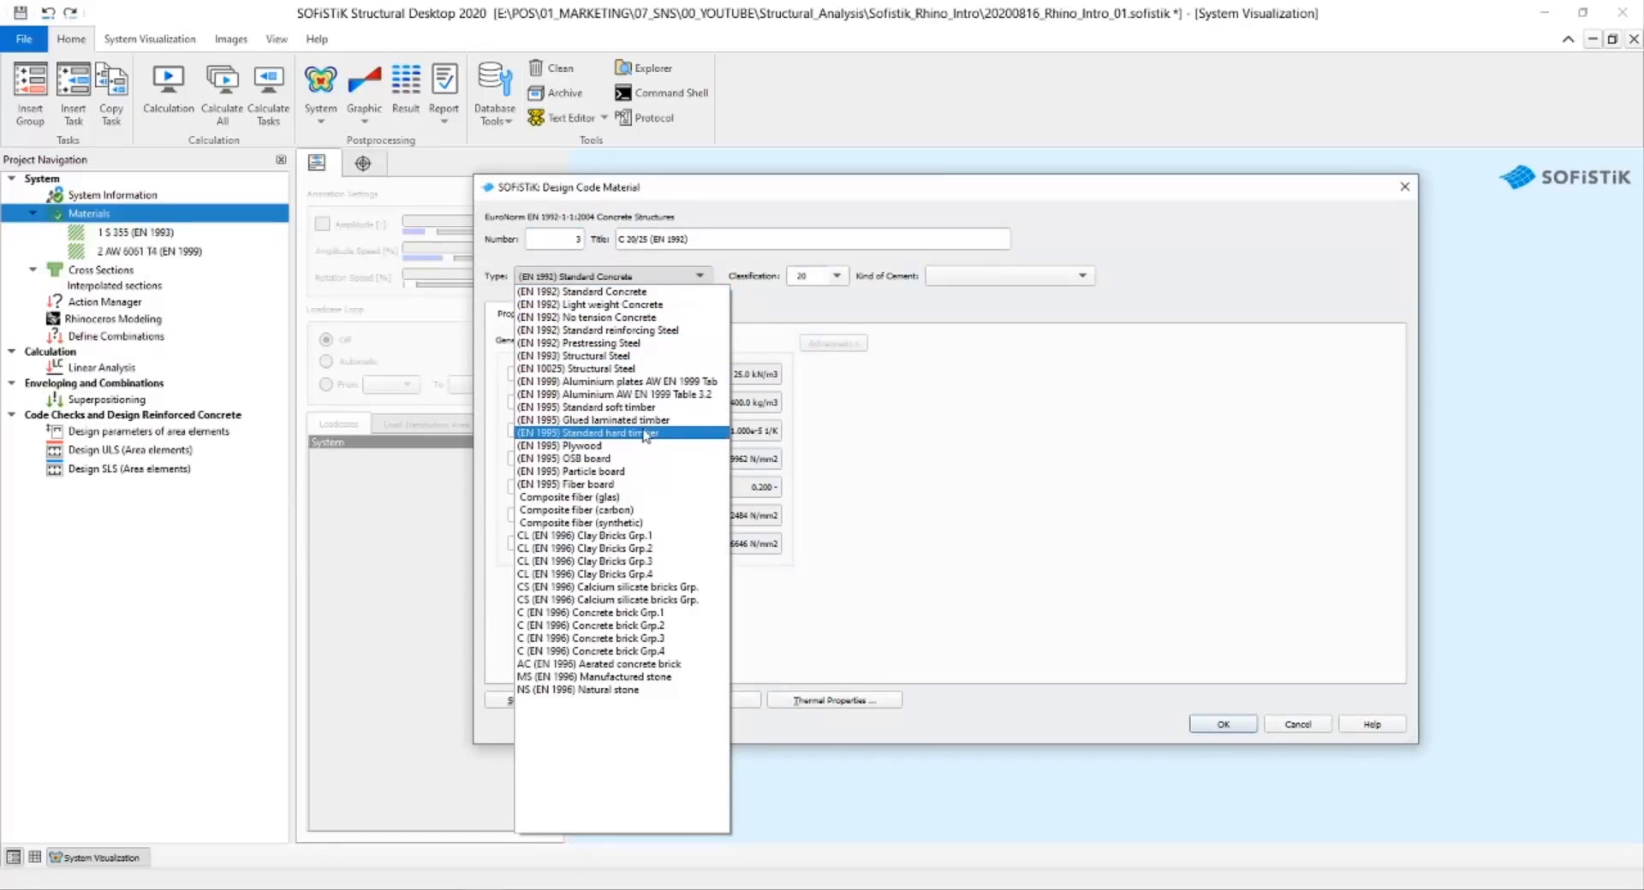
click(643, 459)
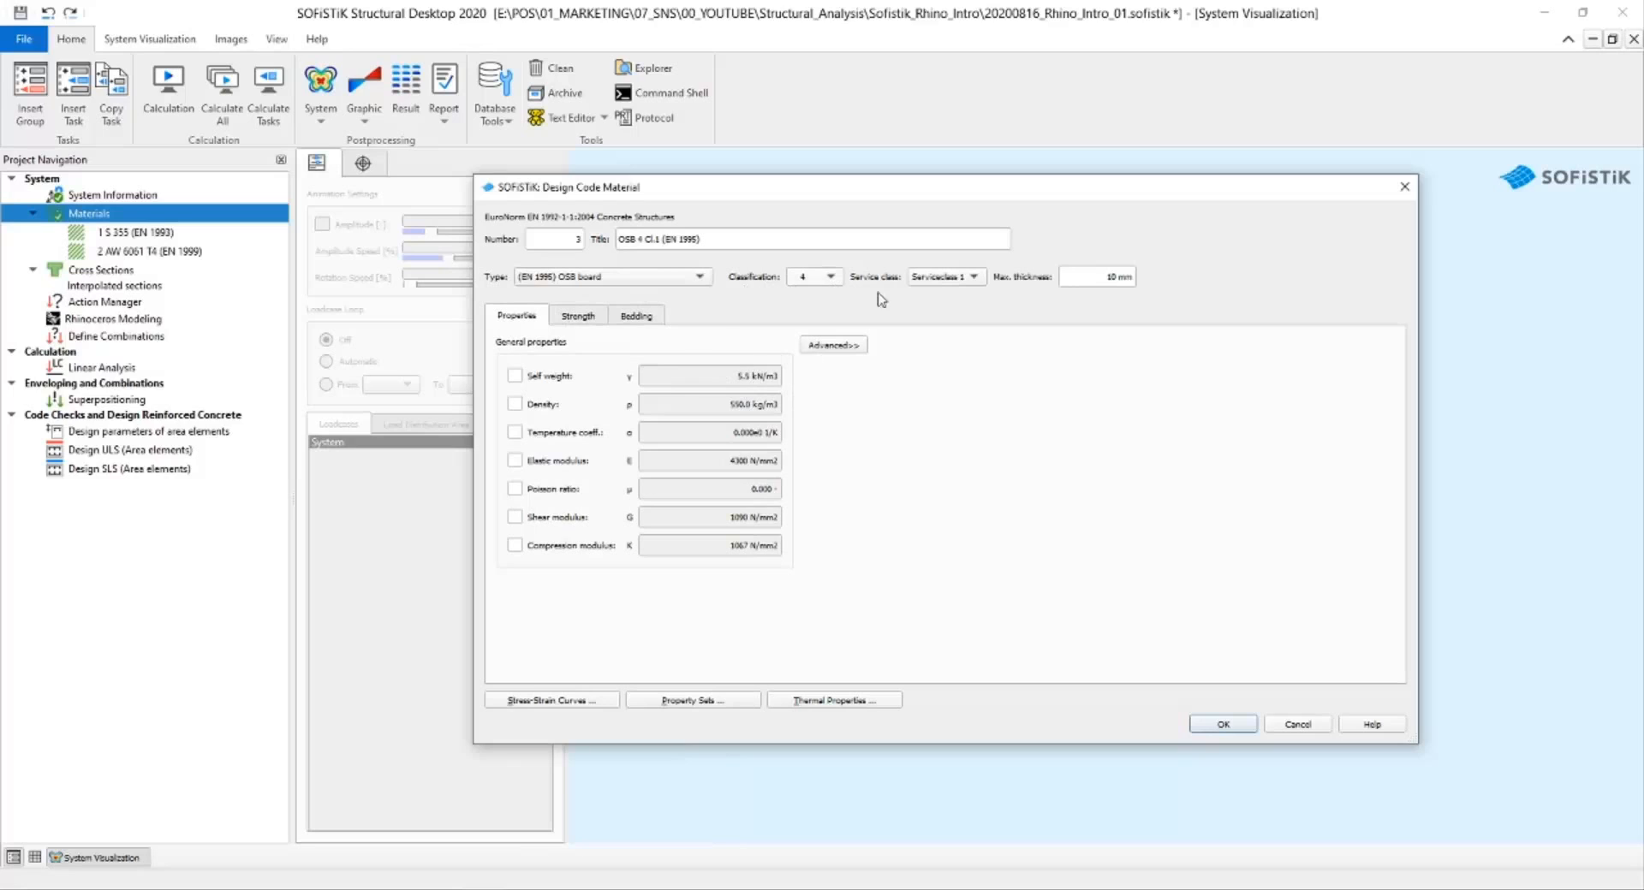
click(1221, 725)
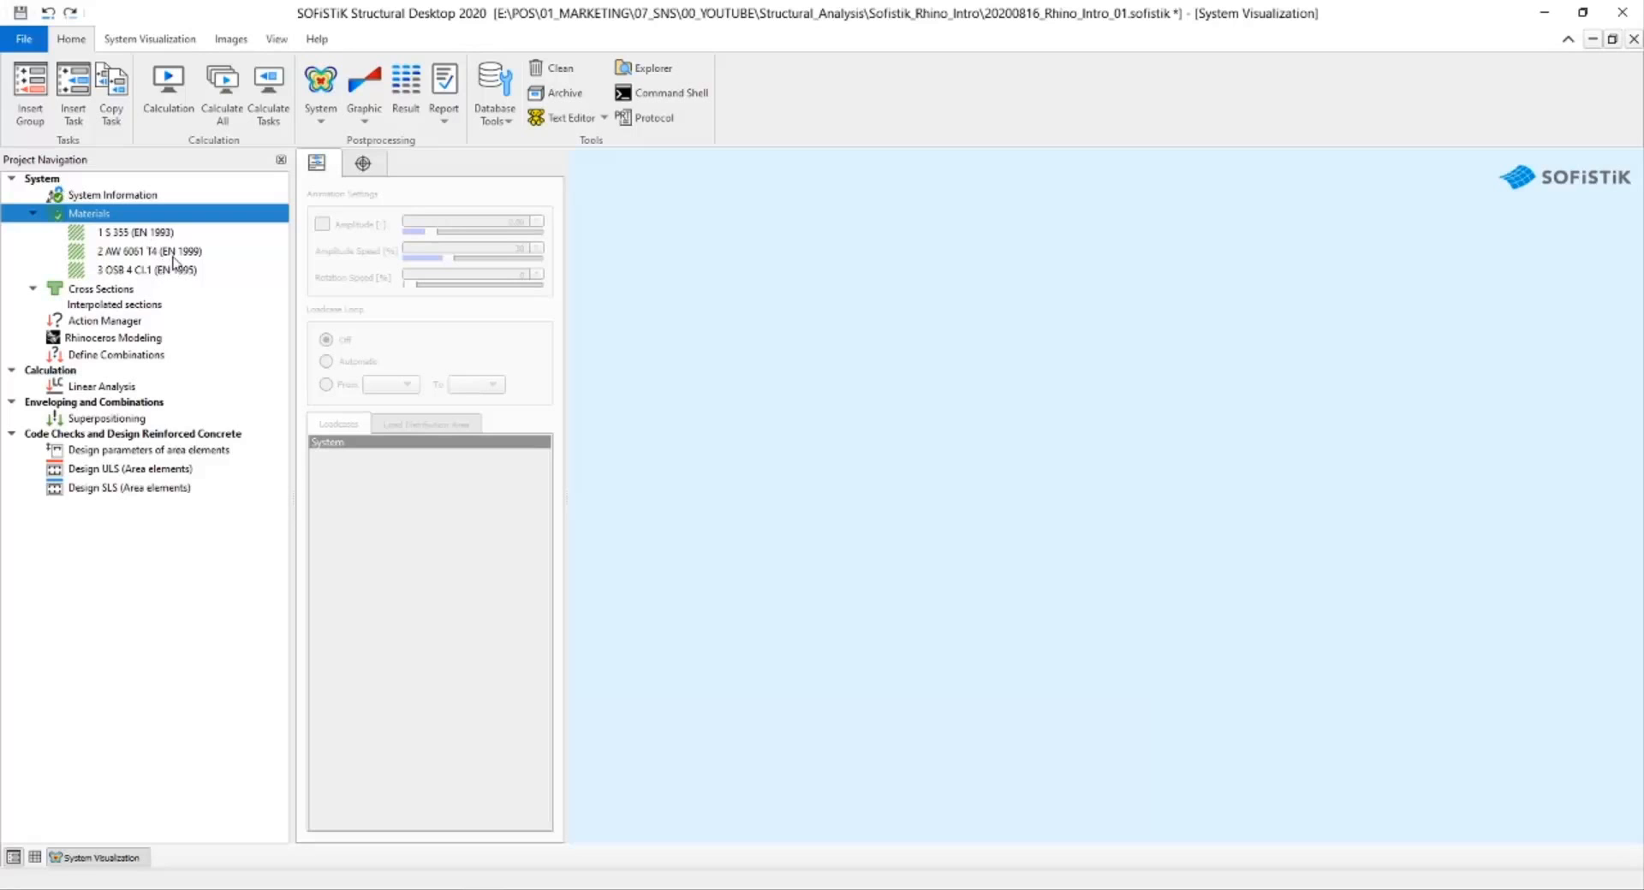
Add a standard steel profile cross section number 1 of type HEA (EN 10365), size 180, in material S 355.
click(132, 293)
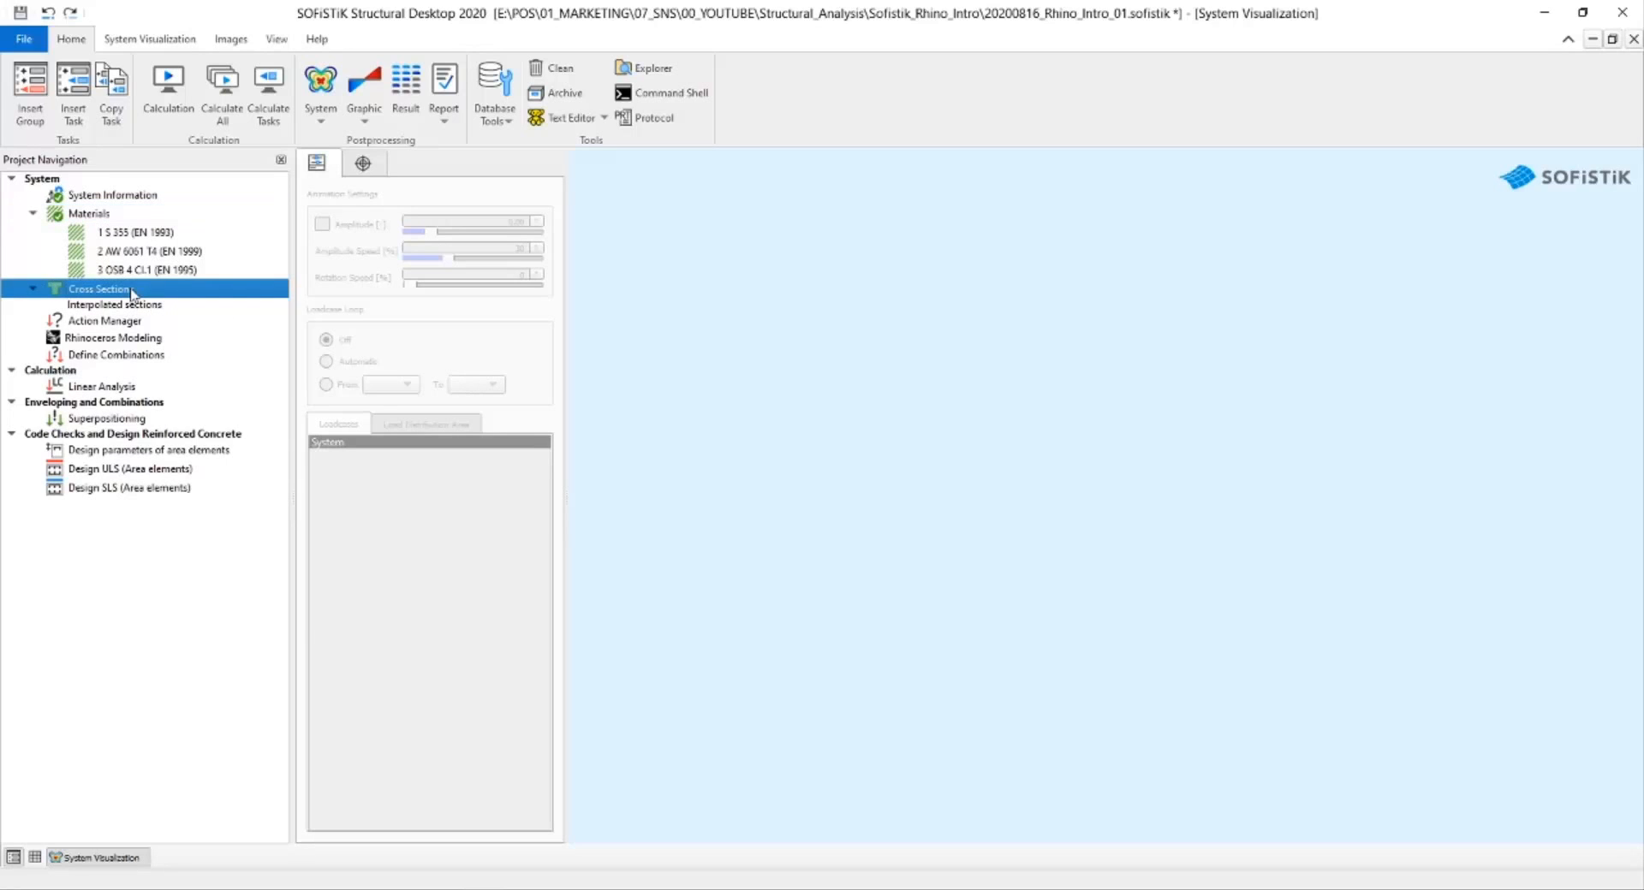
right_click(130, 288)
mouse_move(247, 335)
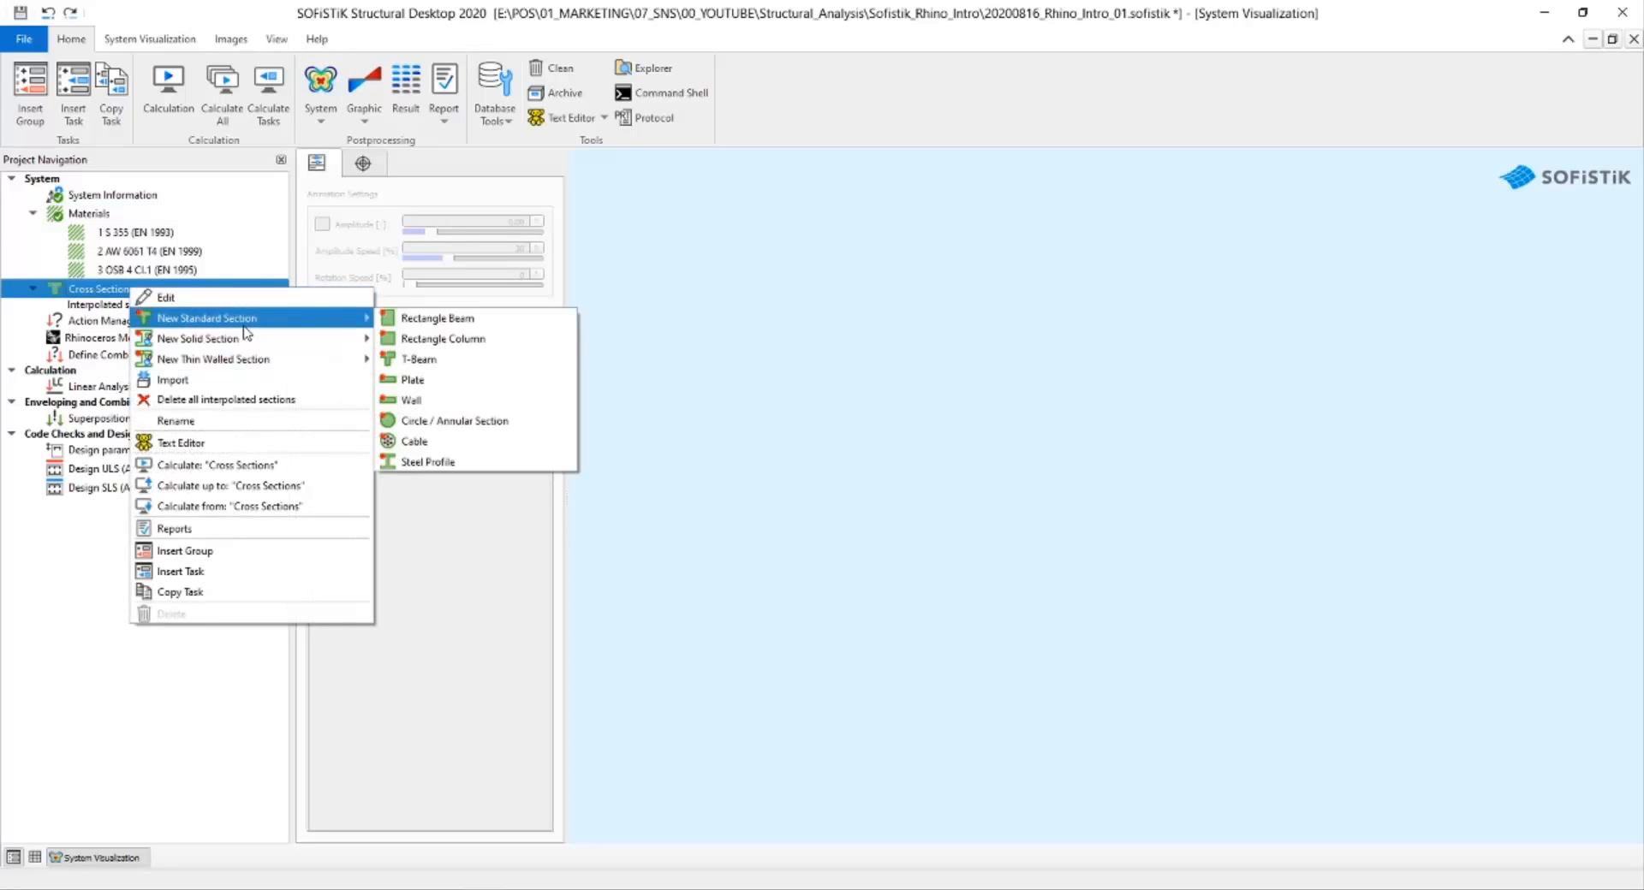
click(428, 462)
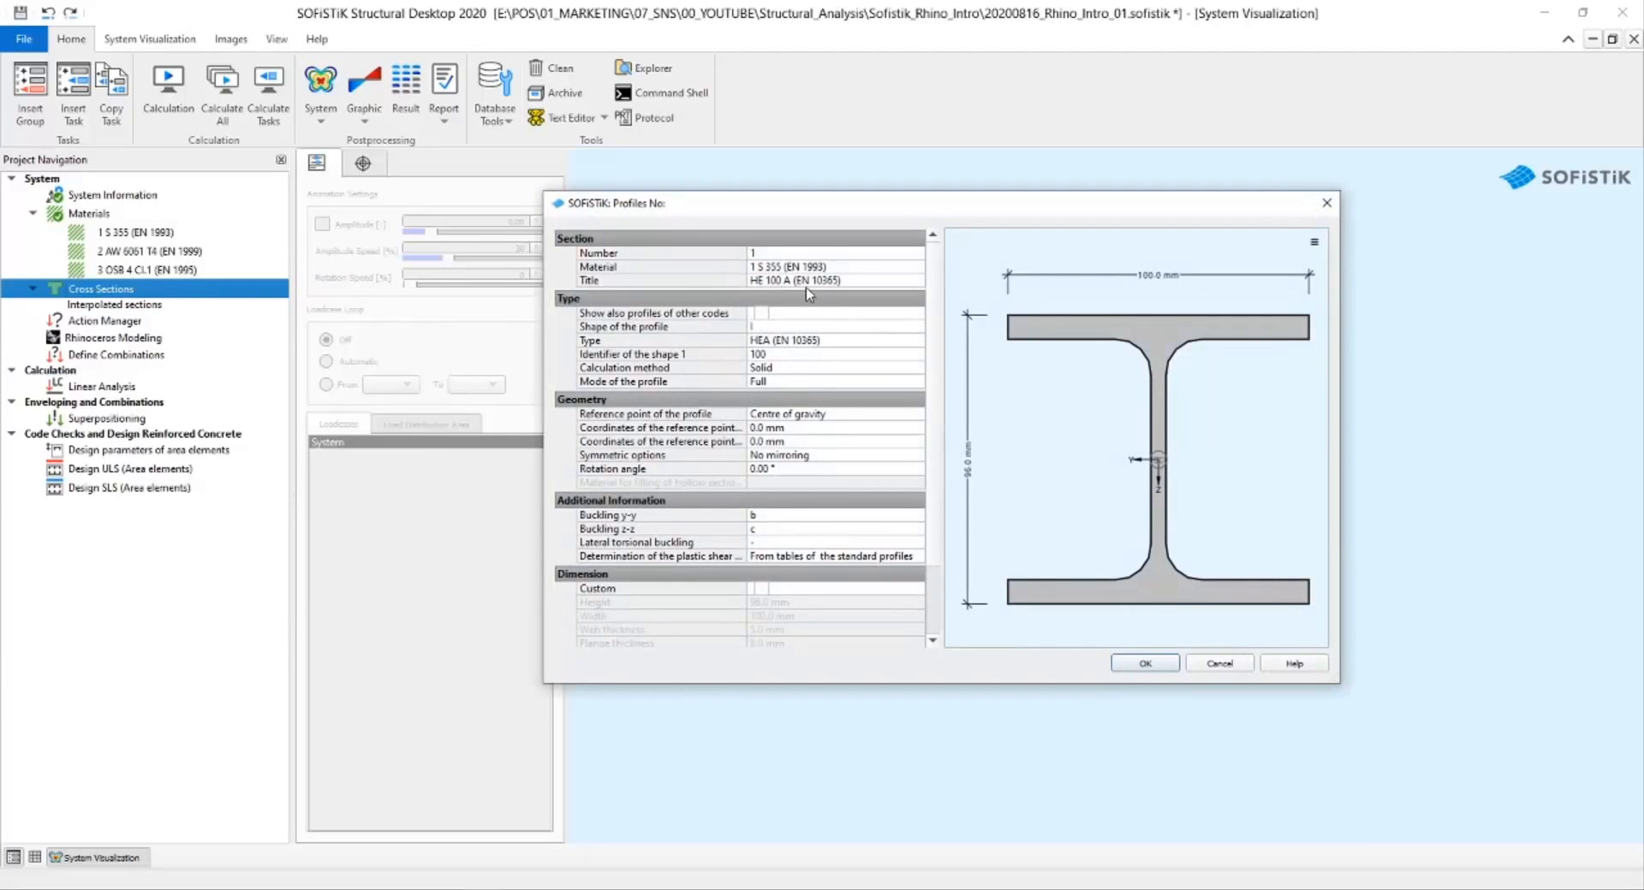
click(818, 283)
click(871, 340)
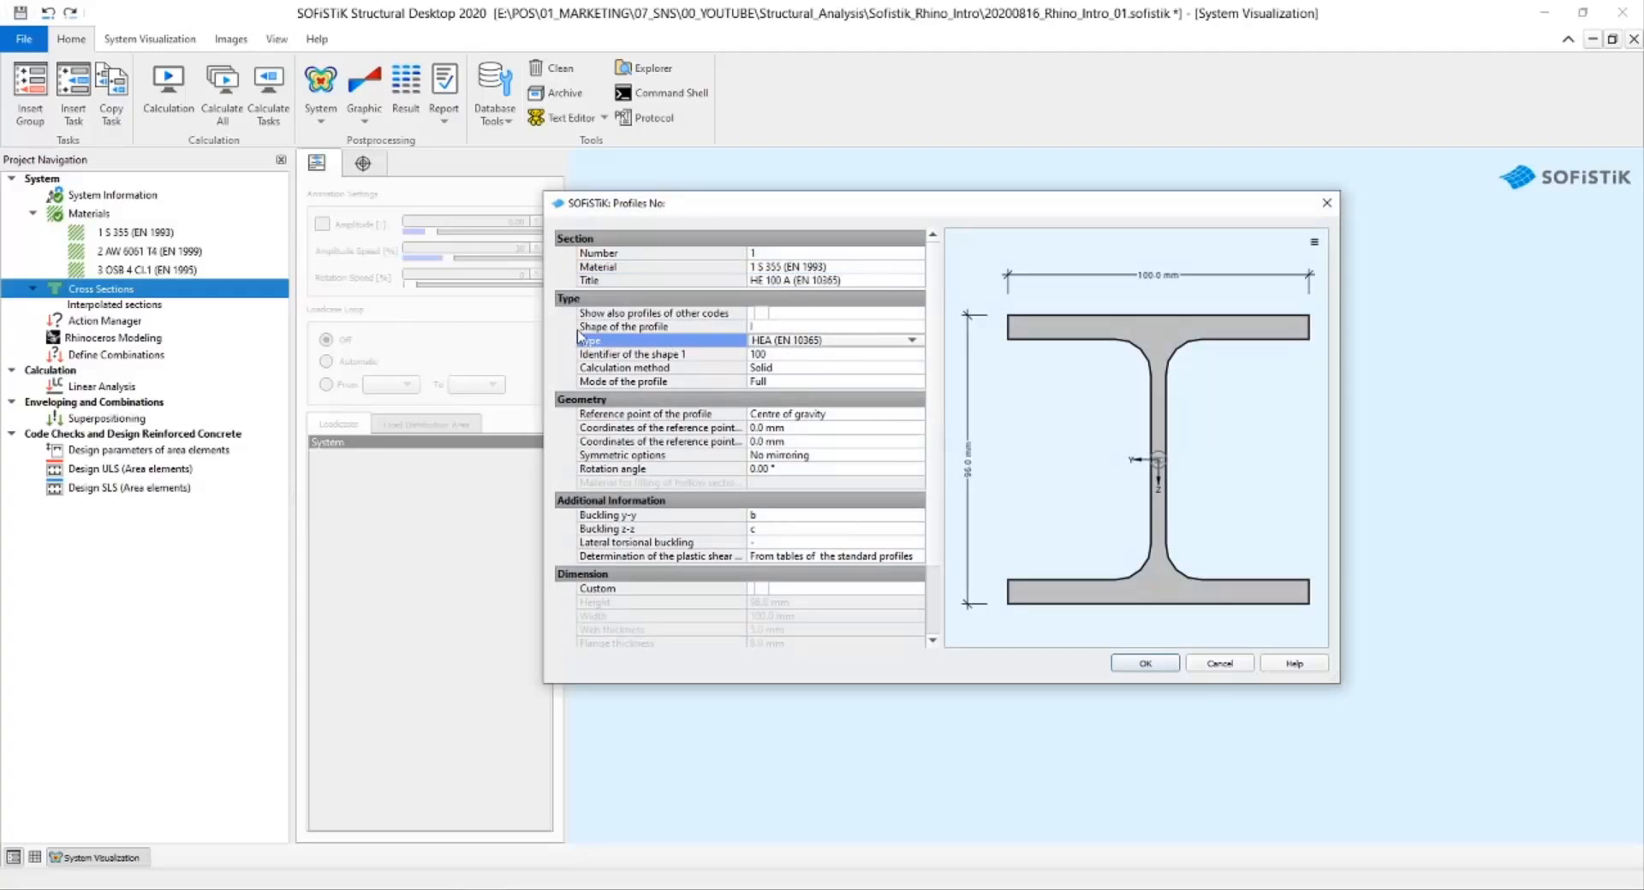
click(912, 340)
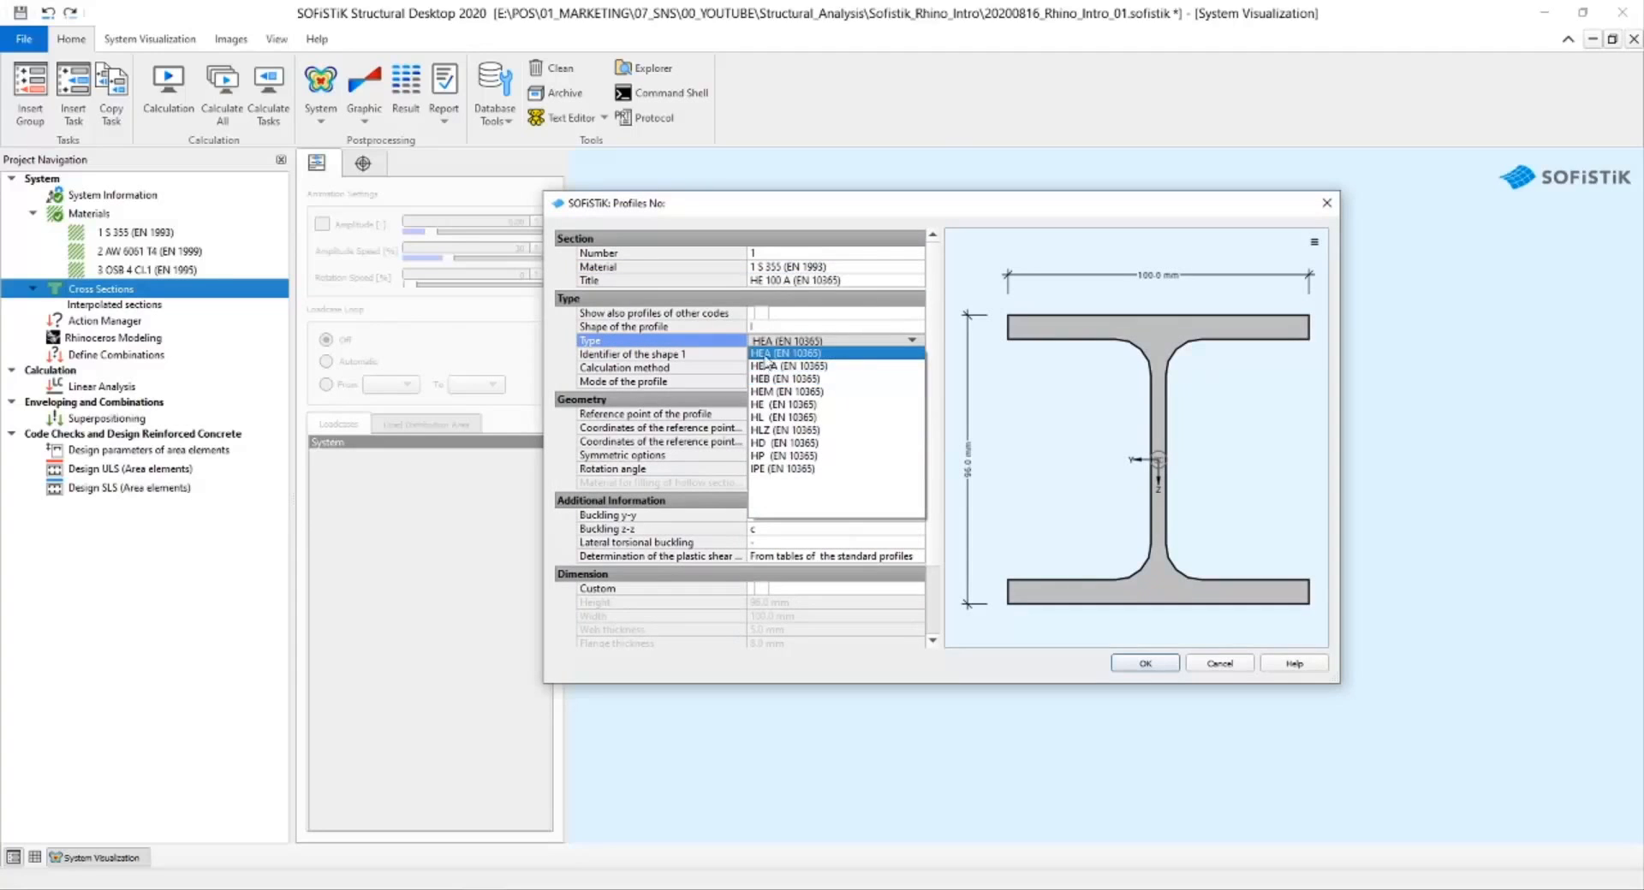
click(796, 356)
click(843, 354)
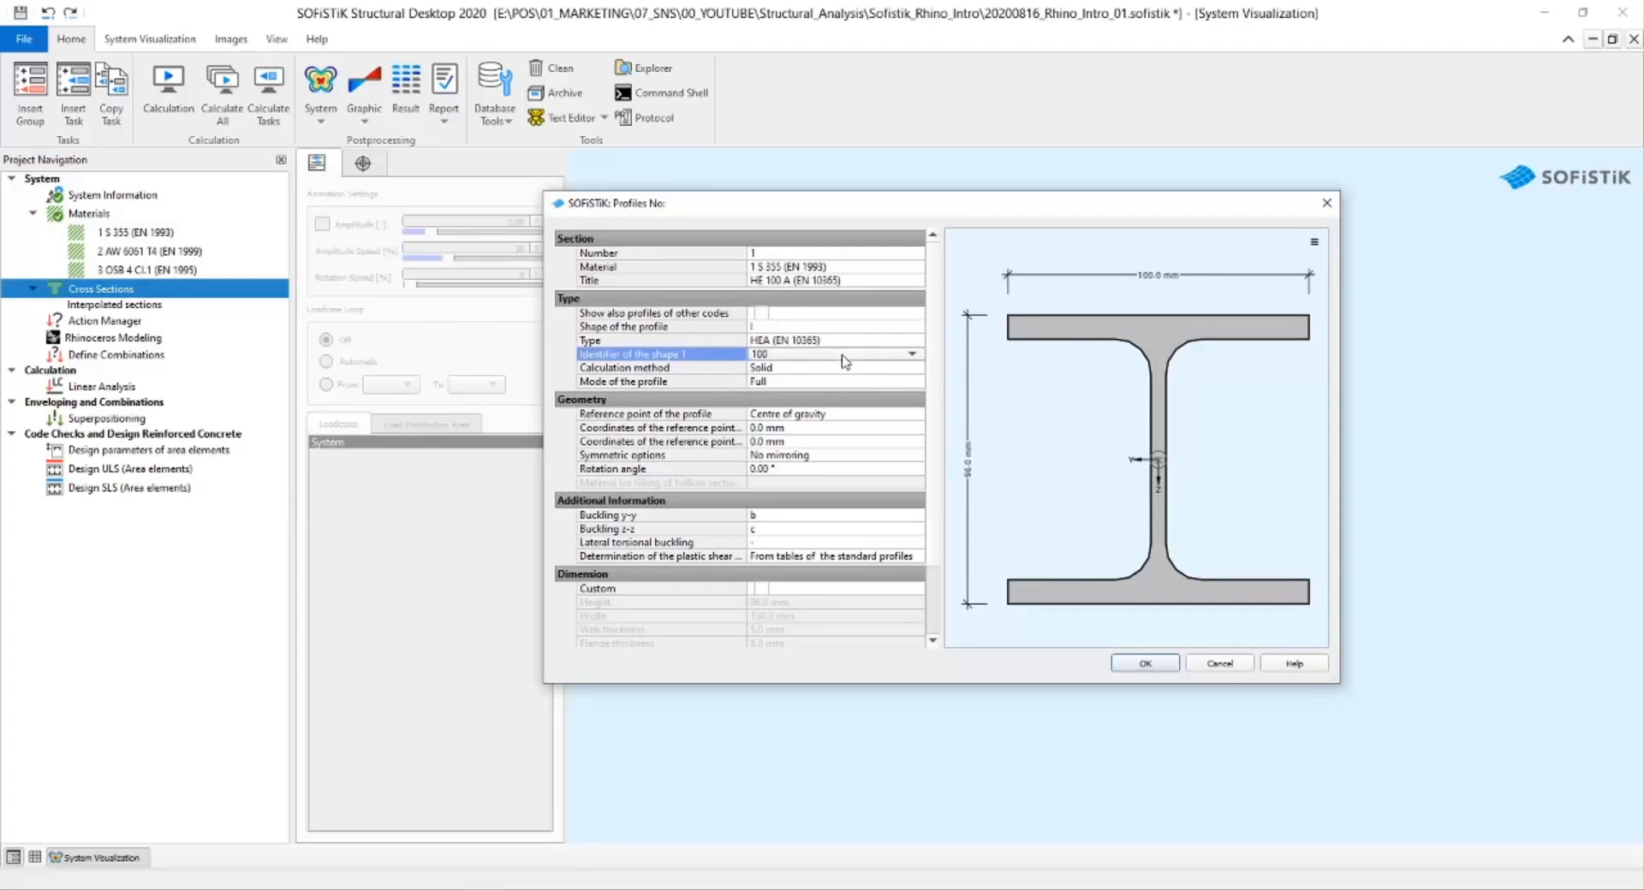
click(911, 356)
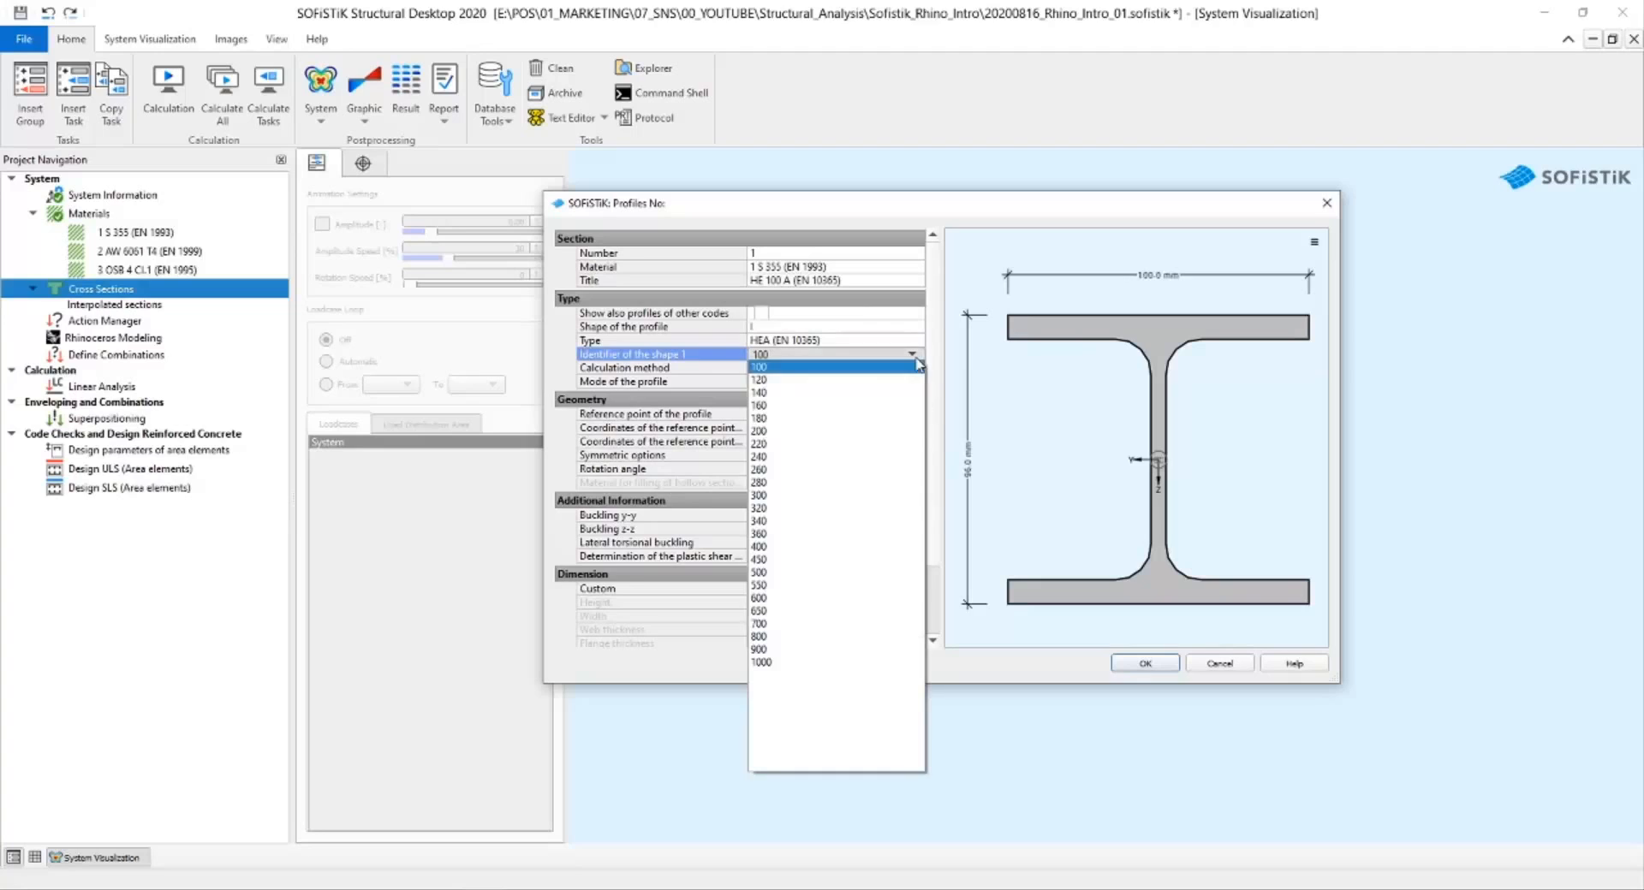
click(813, 425)
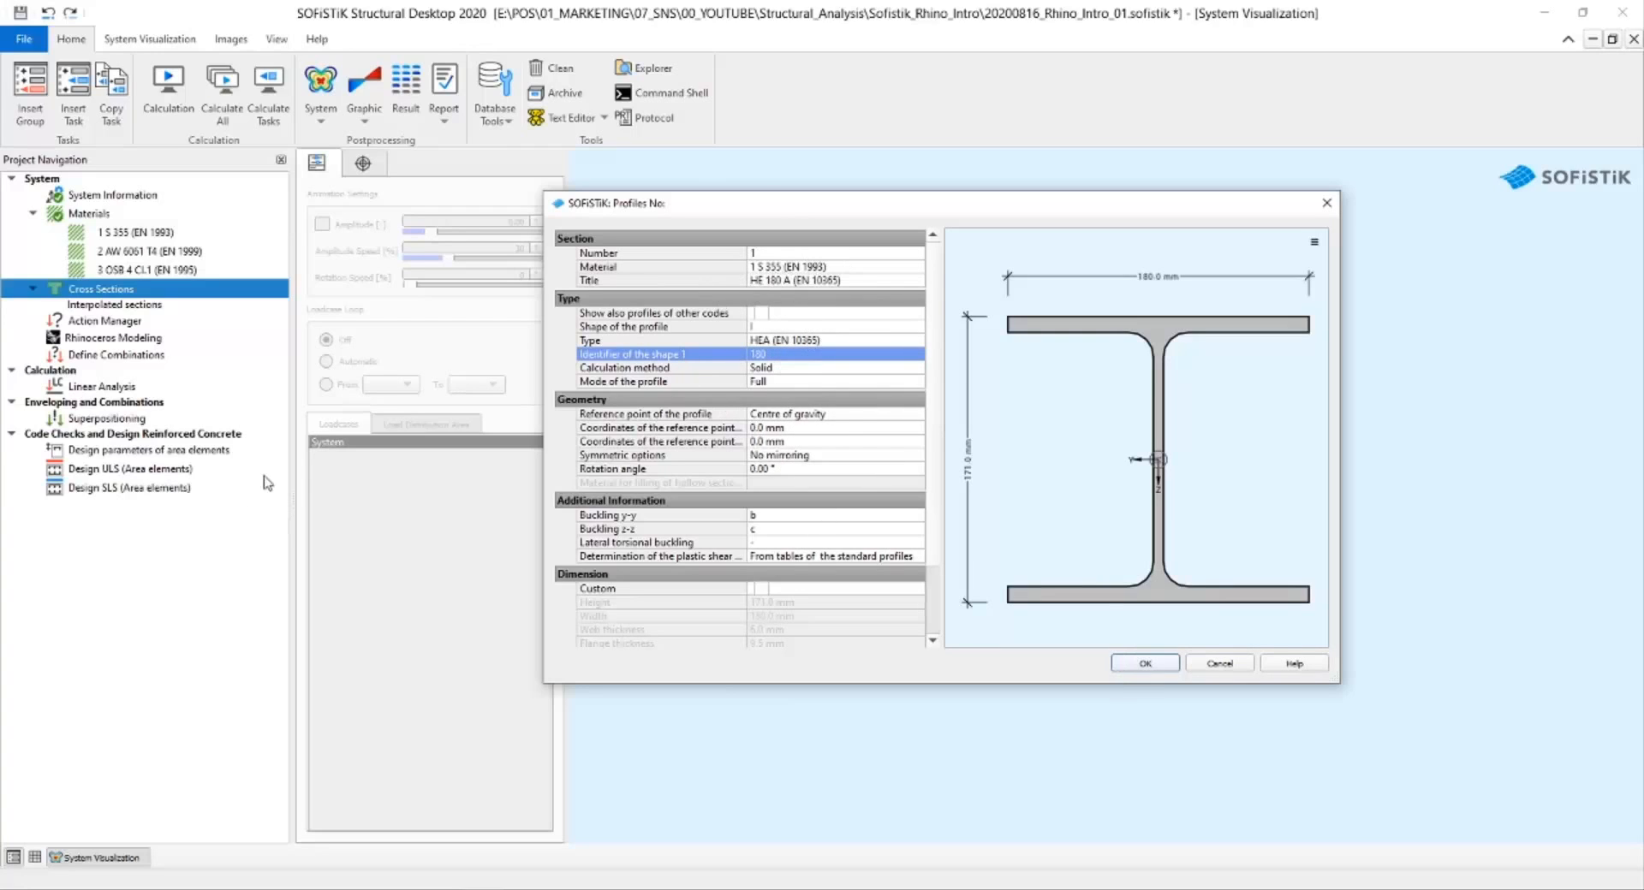
click(1141, 664)
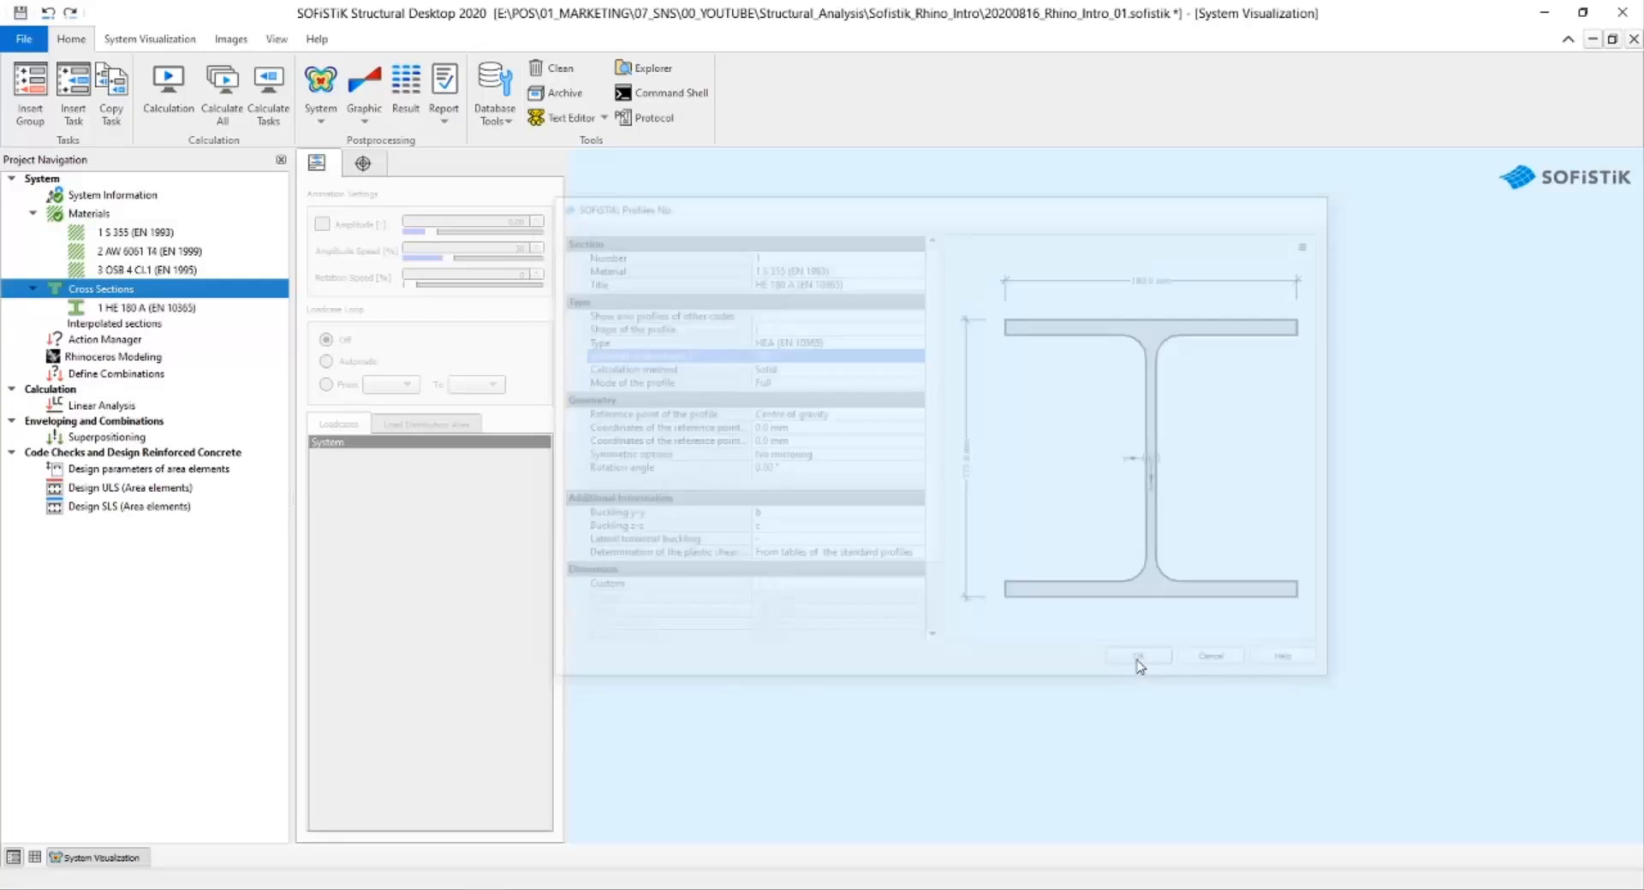
Add a second standard steel profile cross section of type HEA (EN 10365), size 280, in material S 355.
right_click(213, 294)
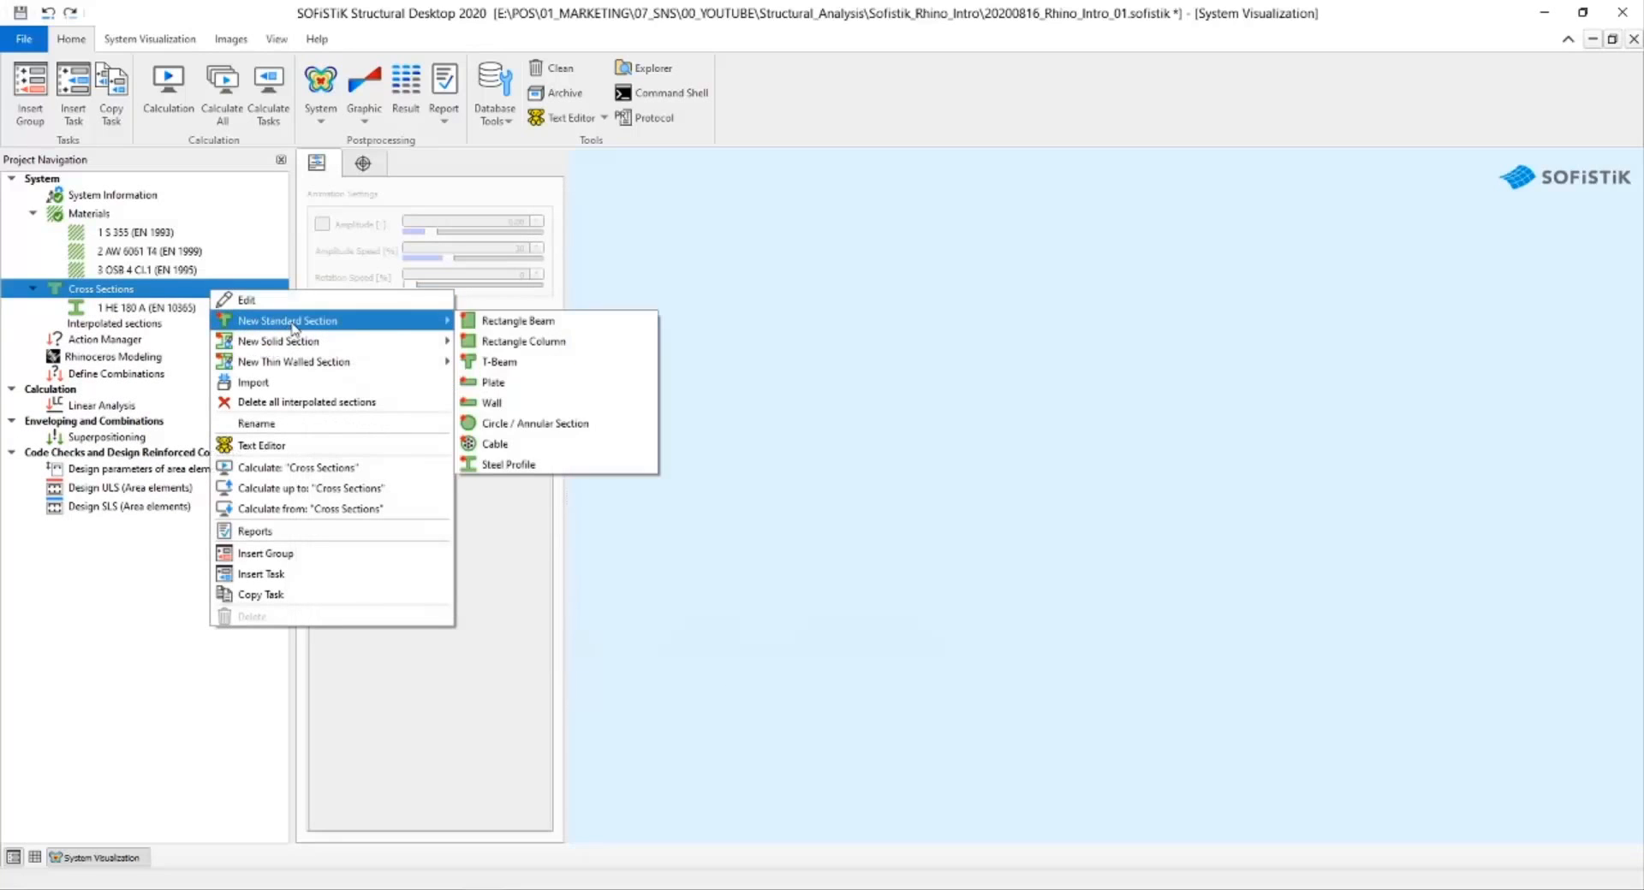
click(582, 454)
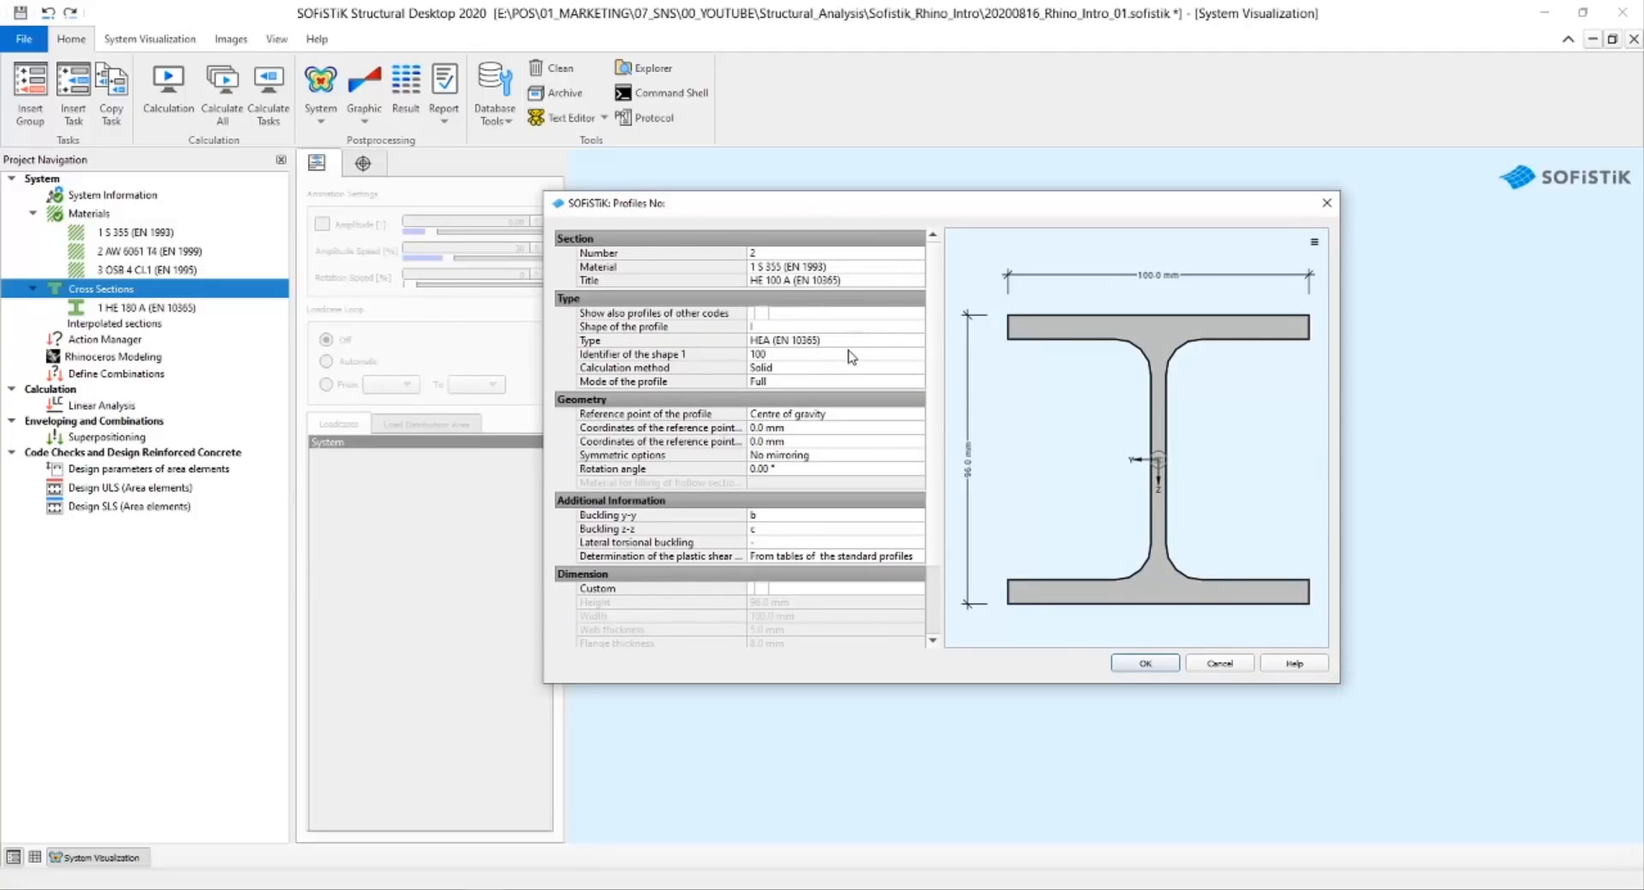
click(819, 356)
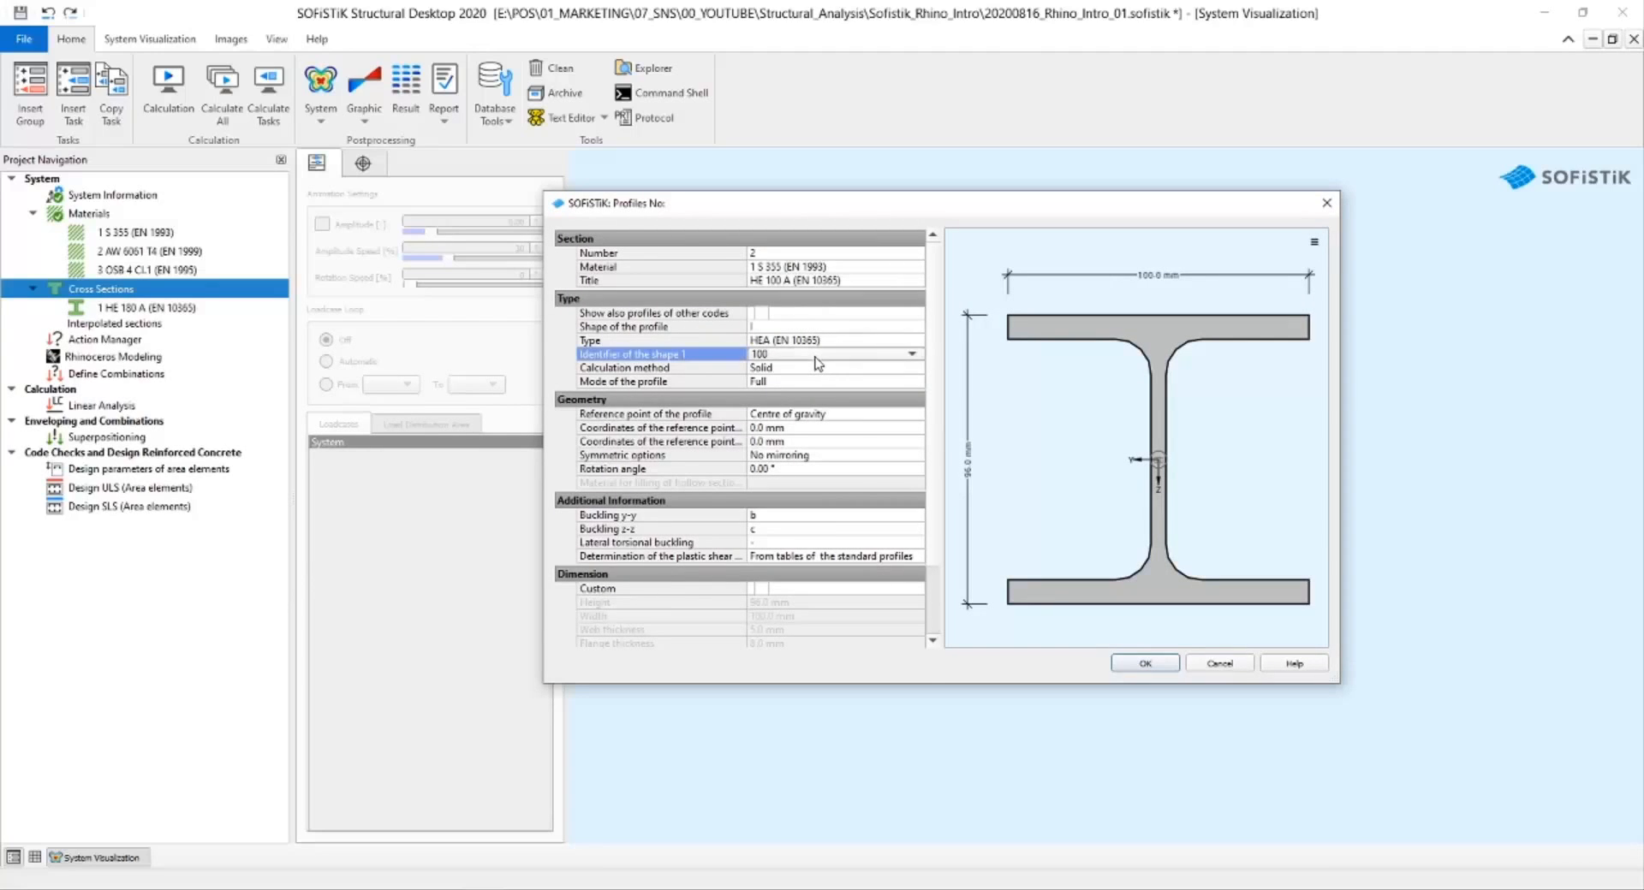
click(911, 354)
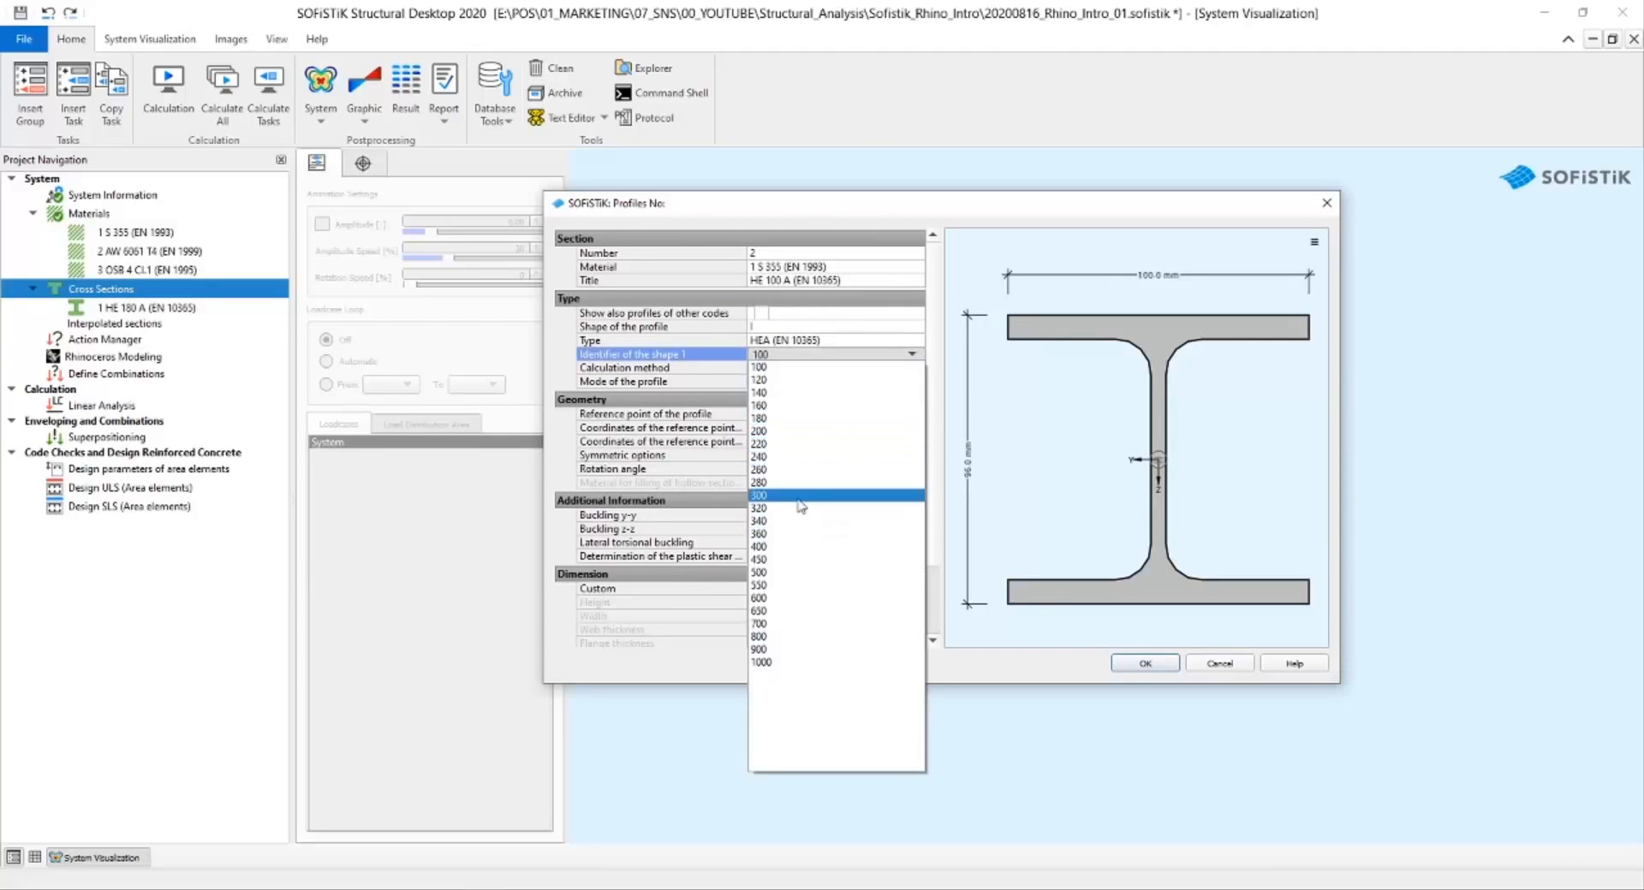
click(796, 482)
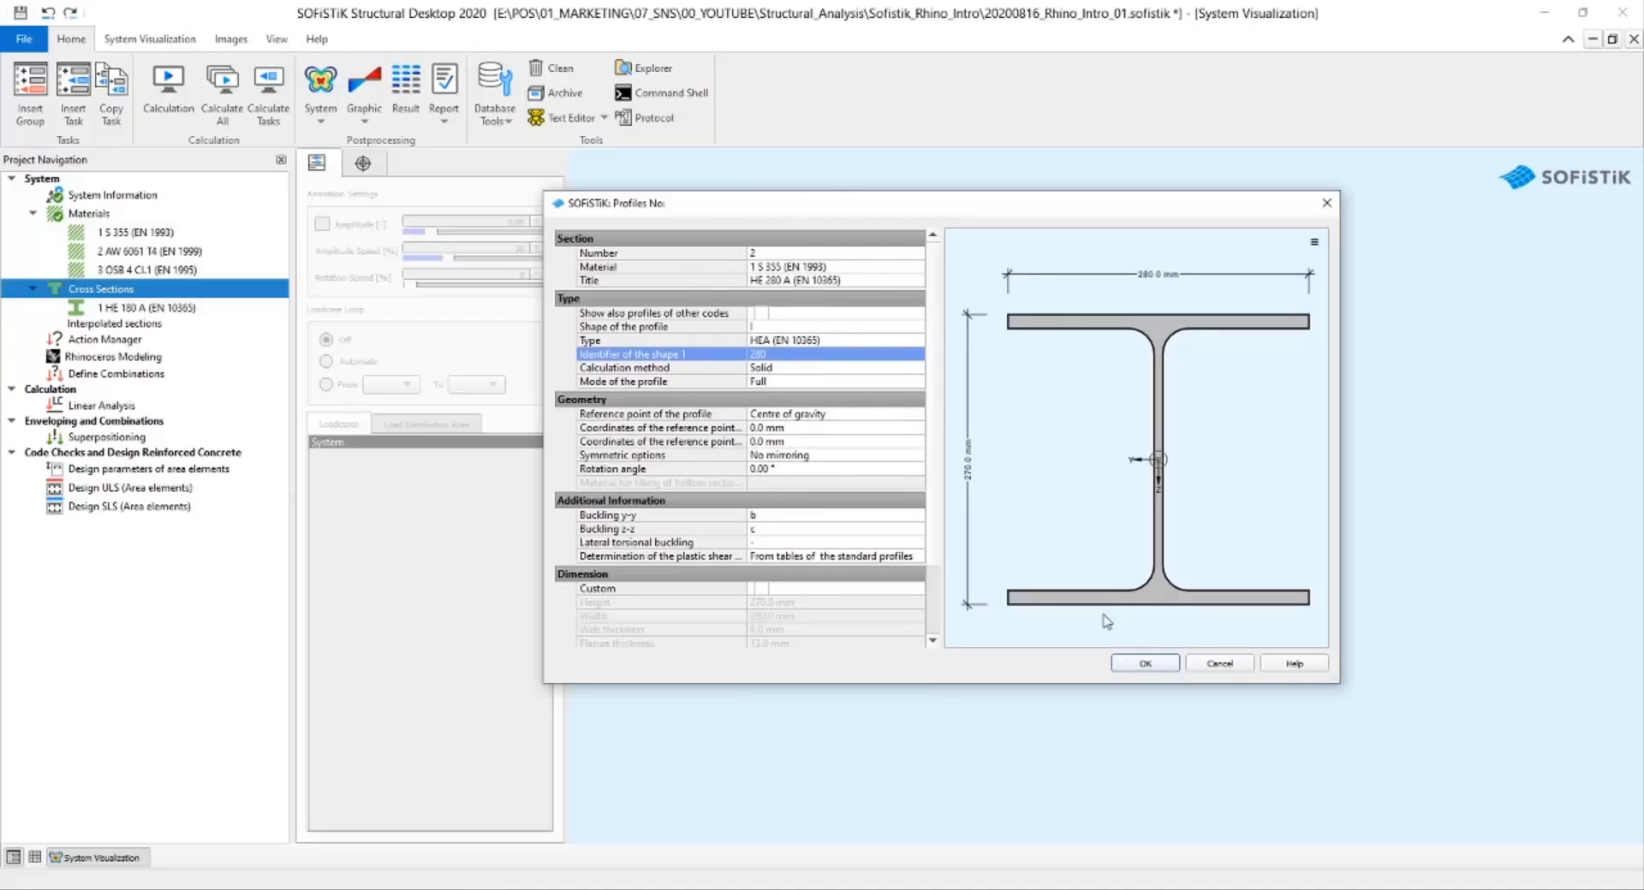
click(1127, 665)
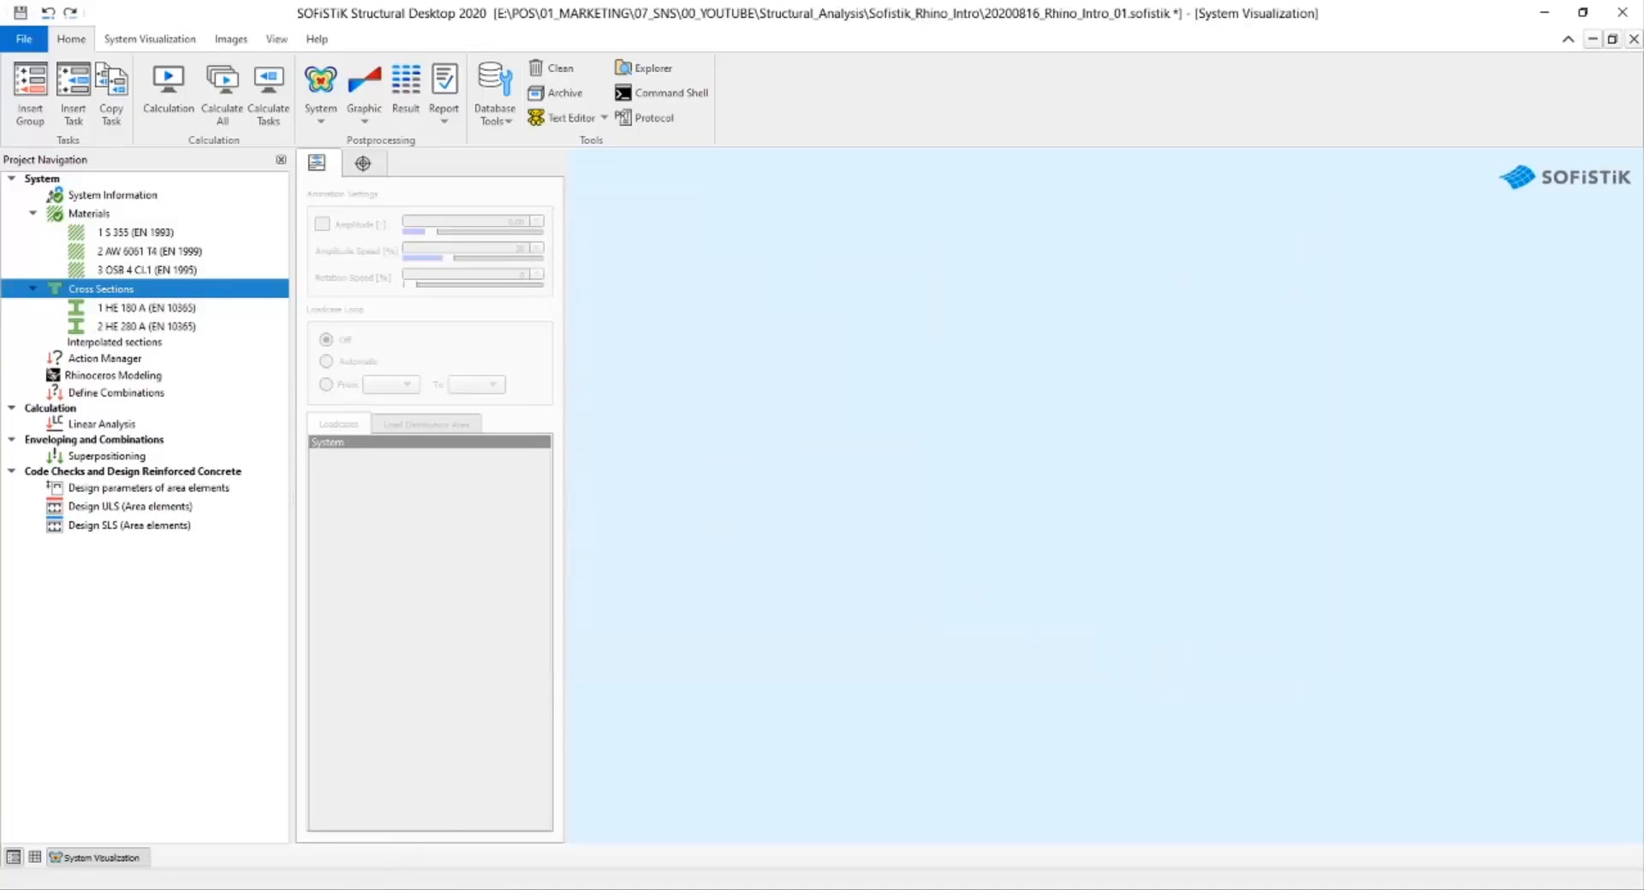
In Rhino, make the vertical structural line a centric beam with start cross section 2: HE 280 A.
click(357, 835)
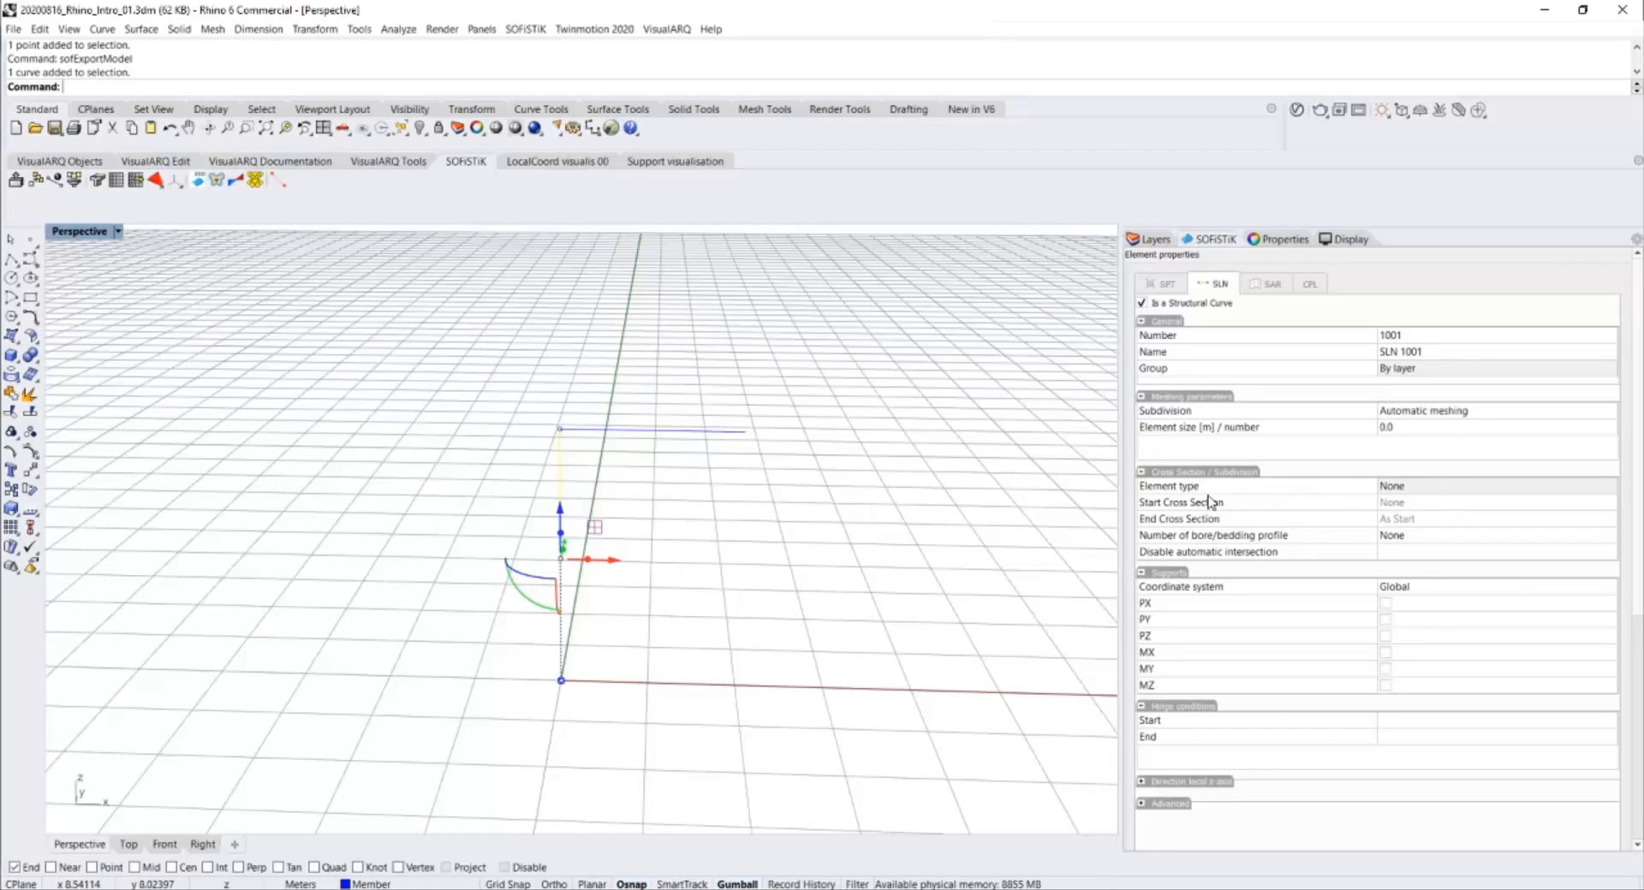
click(1442, 492)
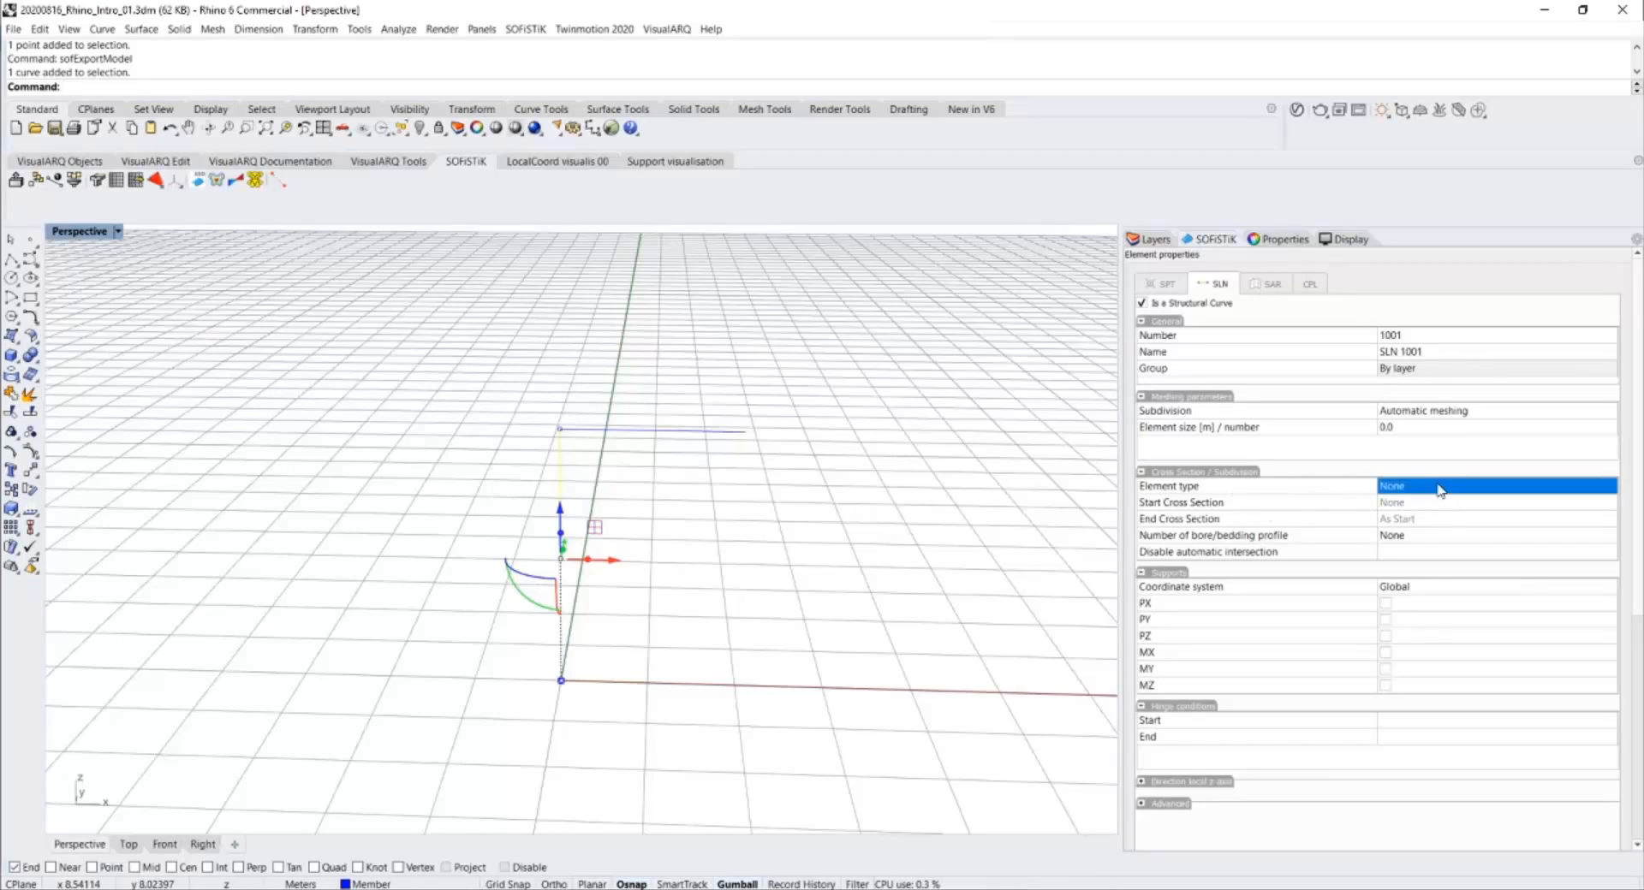
click(1441, 493)
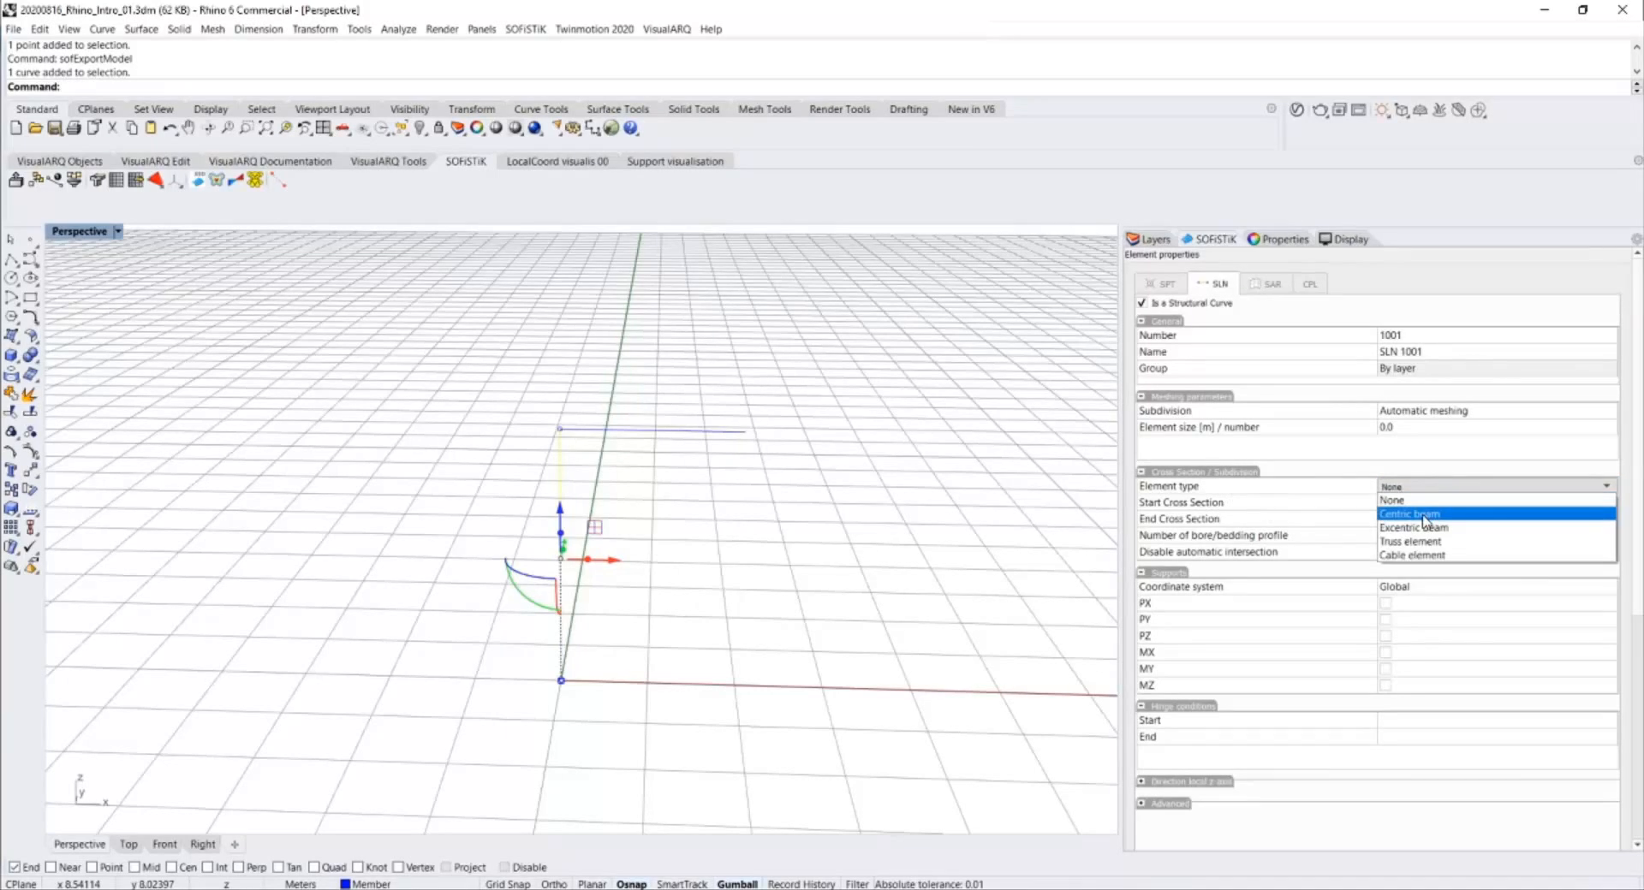
click(1425, 517)
click(1436, 520)
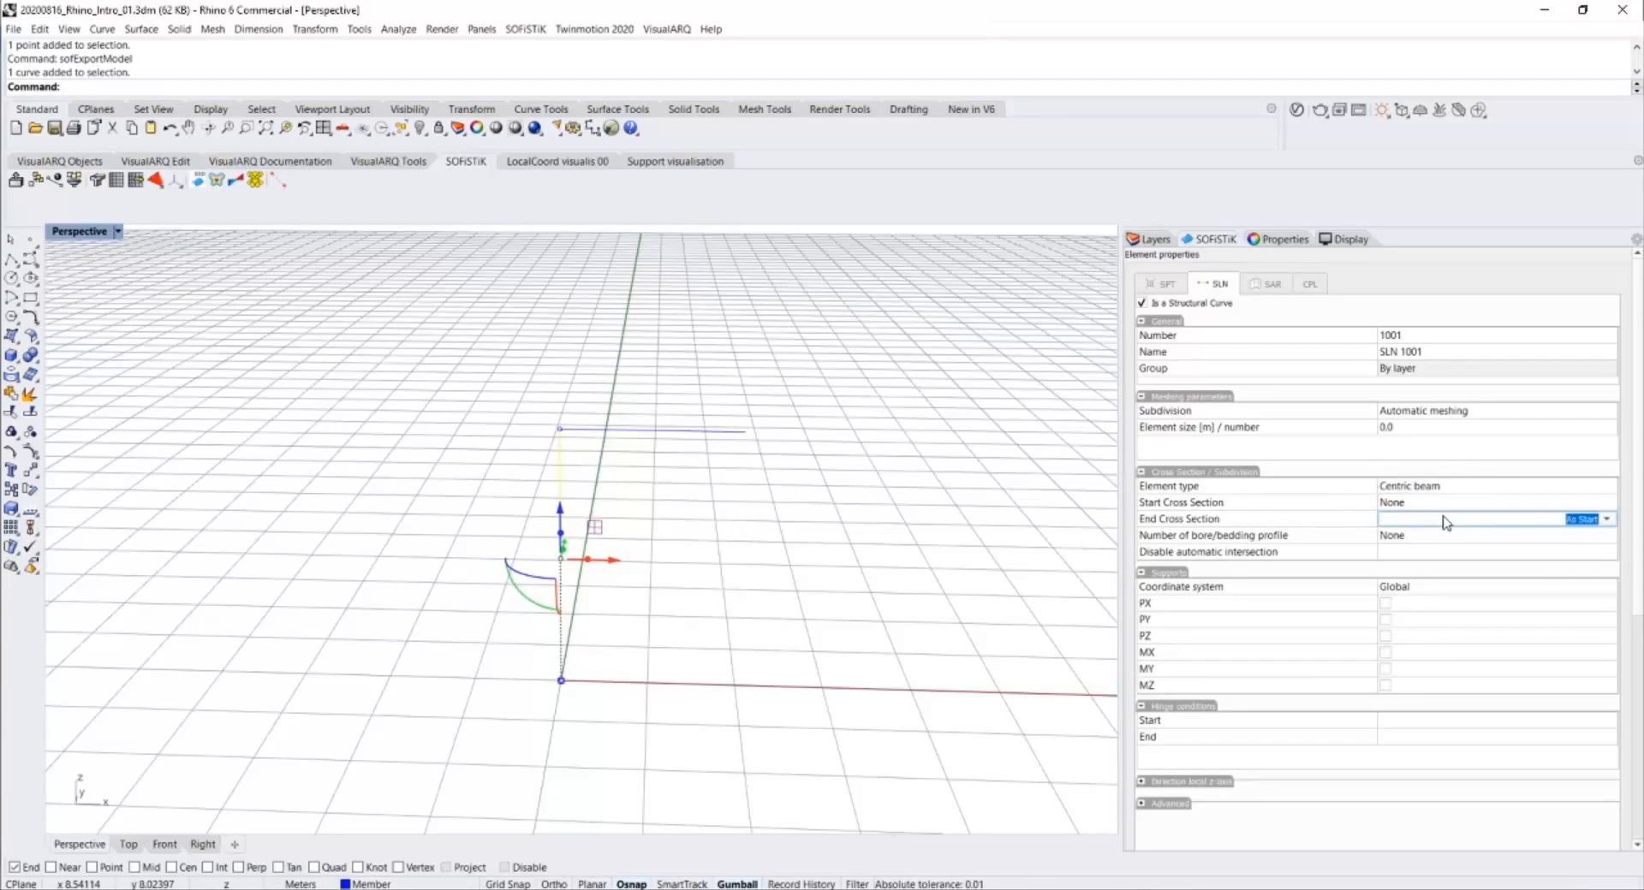
click(1609, 521)
click(1609, 520)
click(1526, 508)
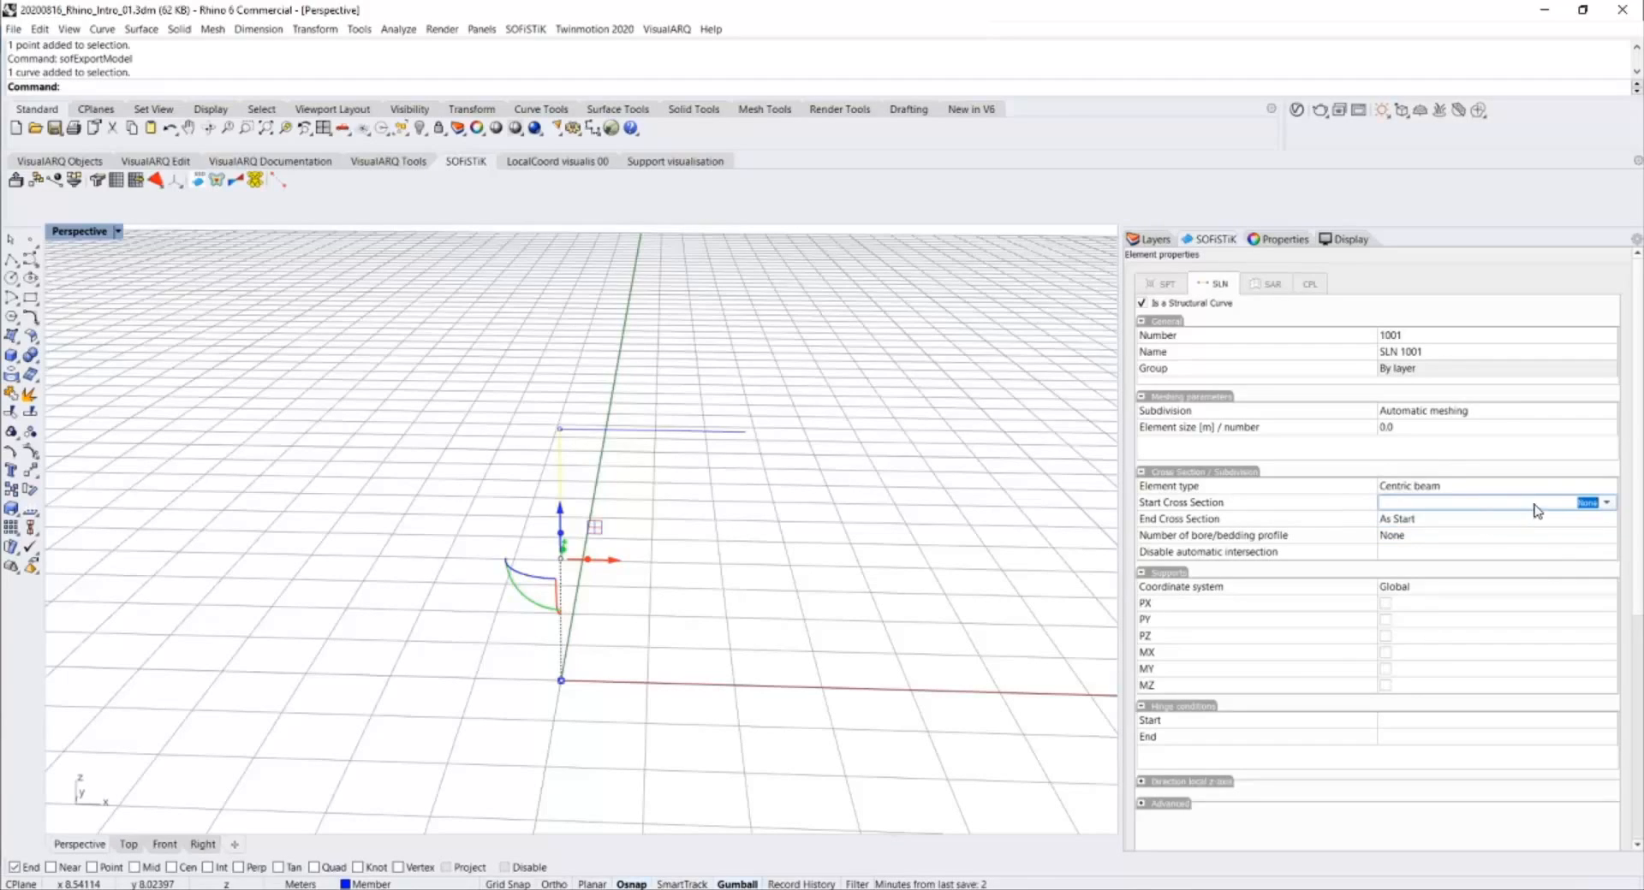
click(1607, 502)
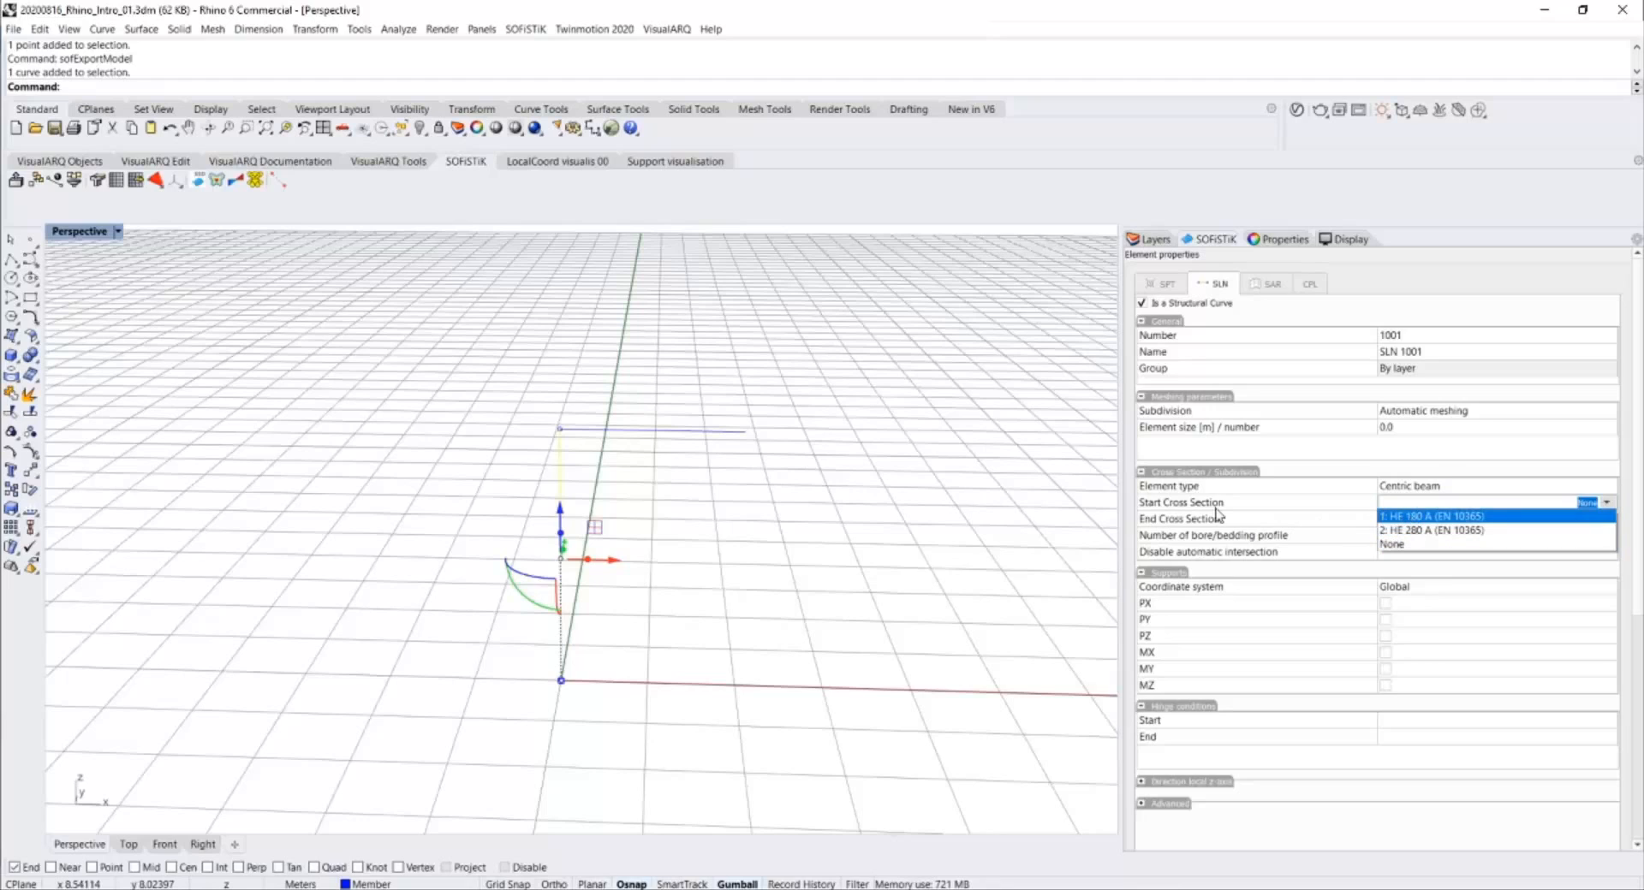
click(1431, 531)
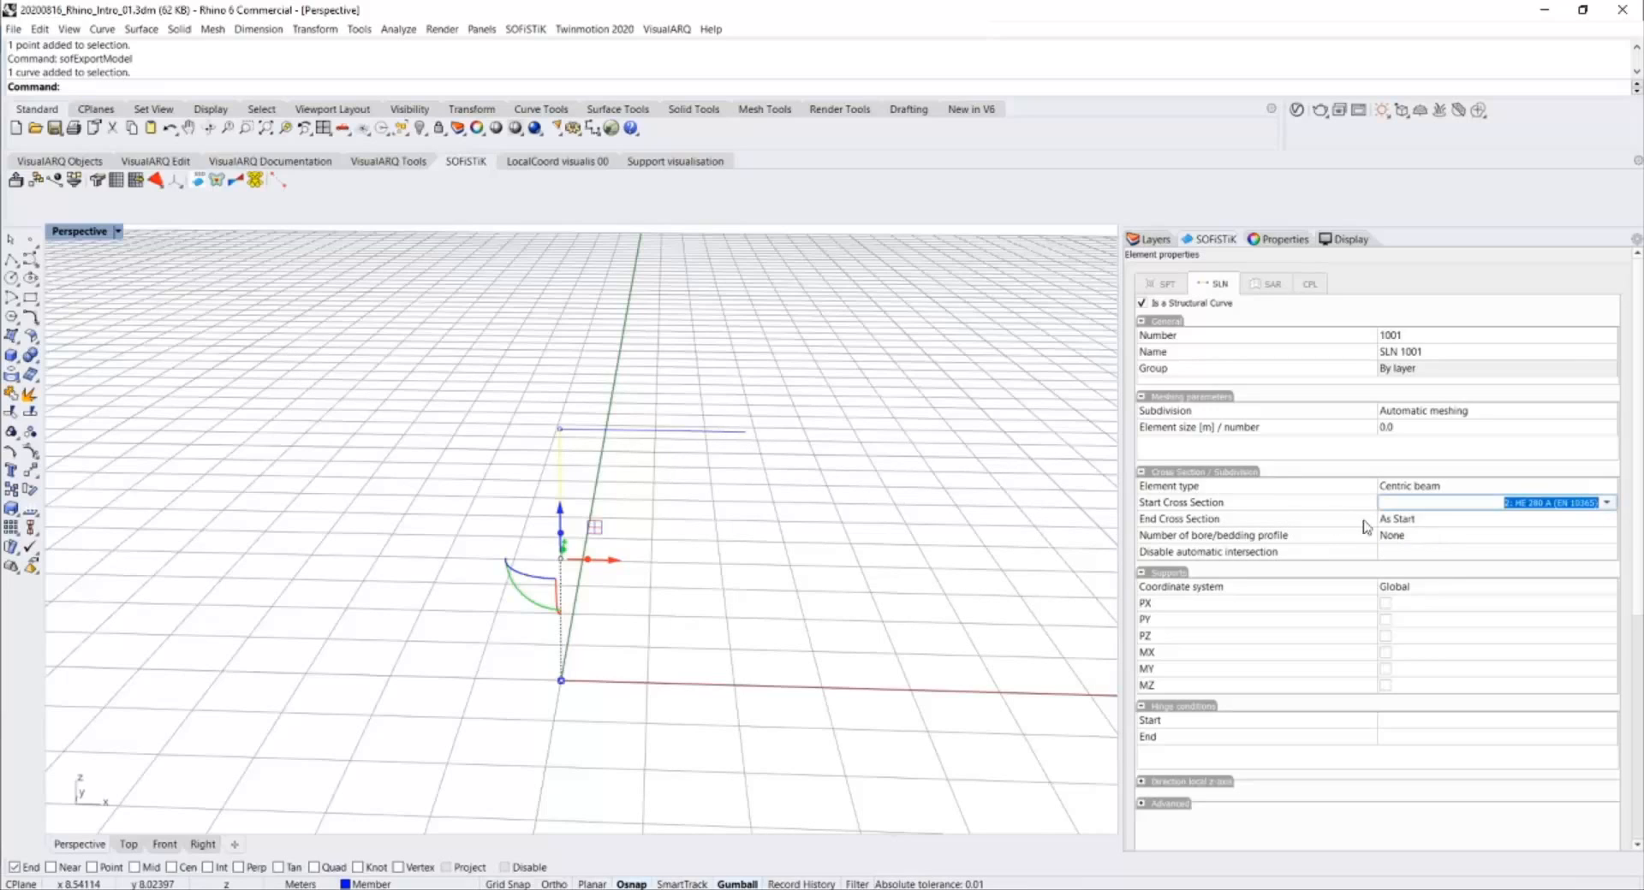
Make the horizontal structural line a centric beam with start cross section 1: HE 180 A.
click(734, 486)
click(738, 431)
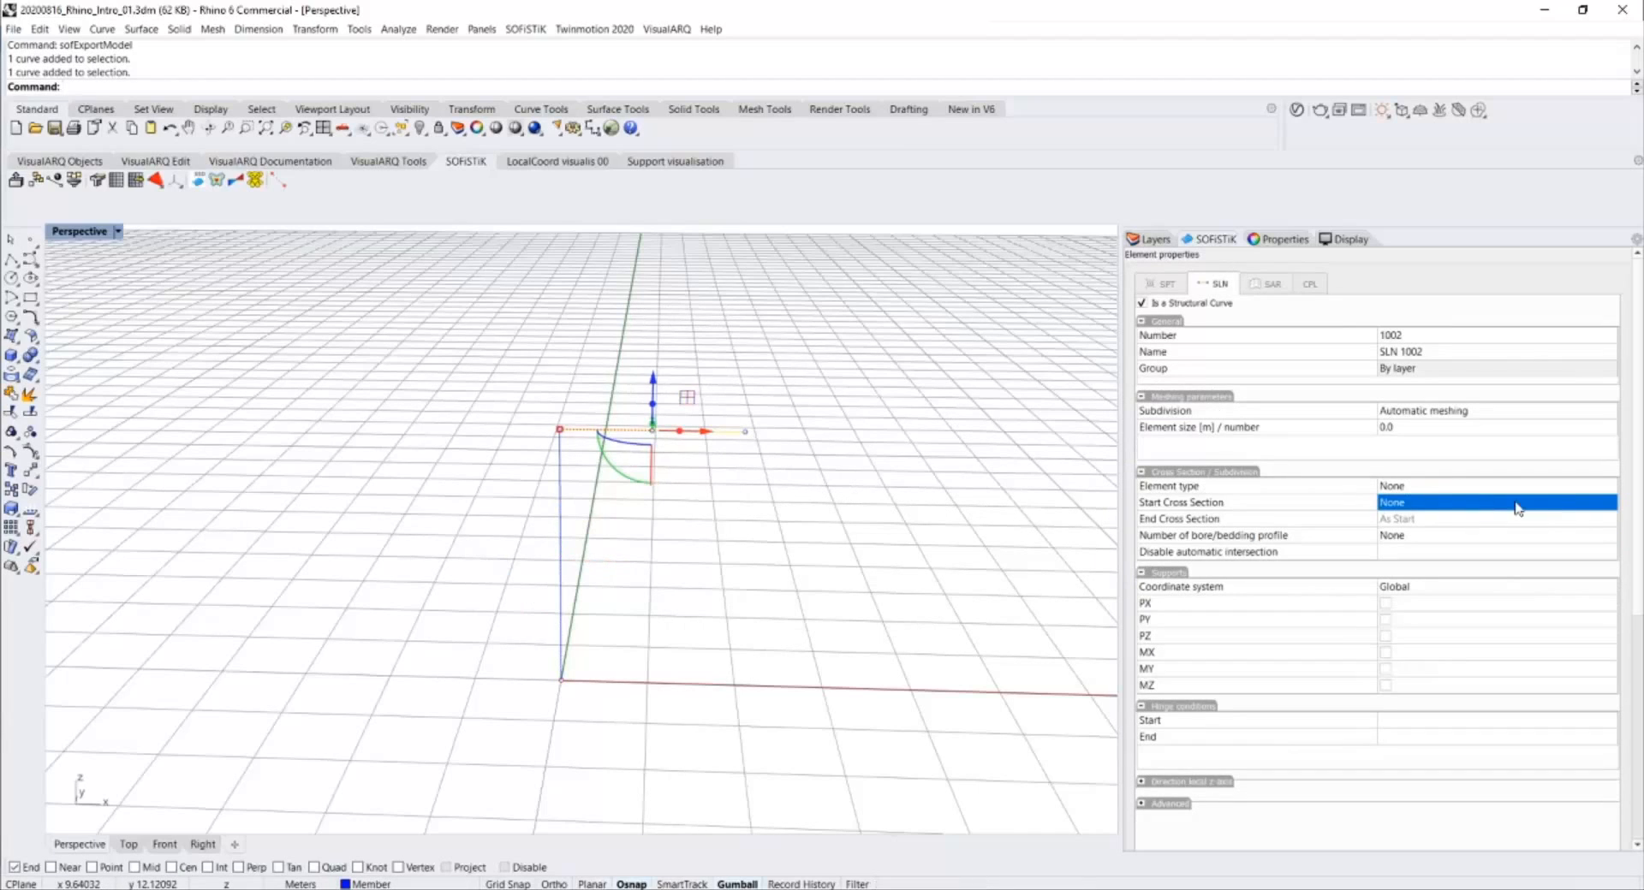
click(1555, 486)
click(1555, 487)
click(1441, 513)
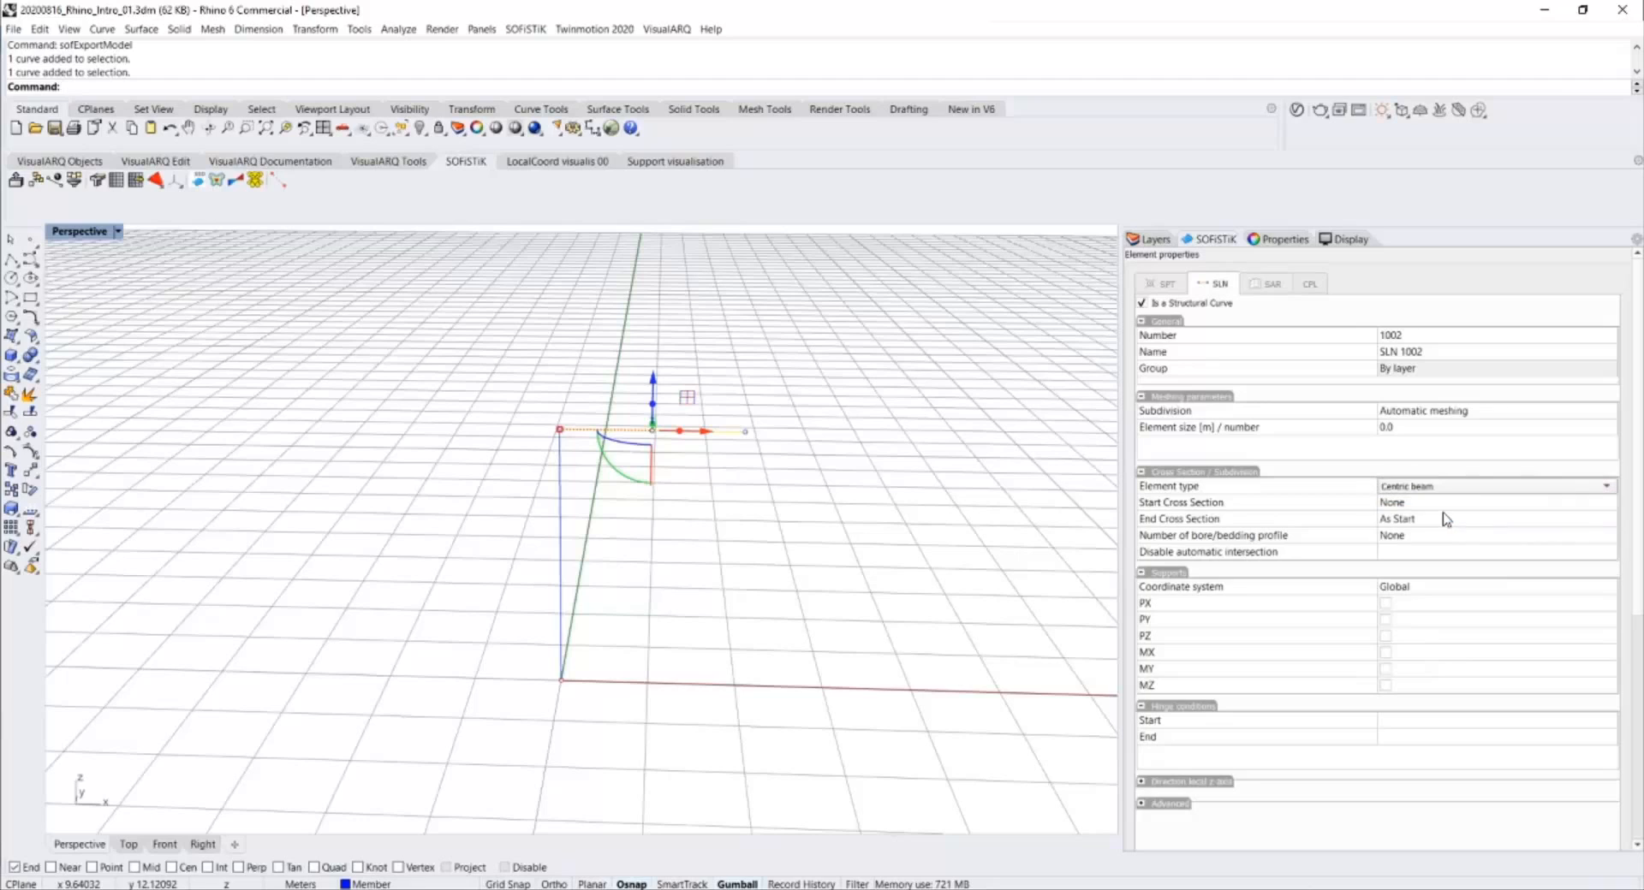
click(1480, 506)
click(1606, 505)
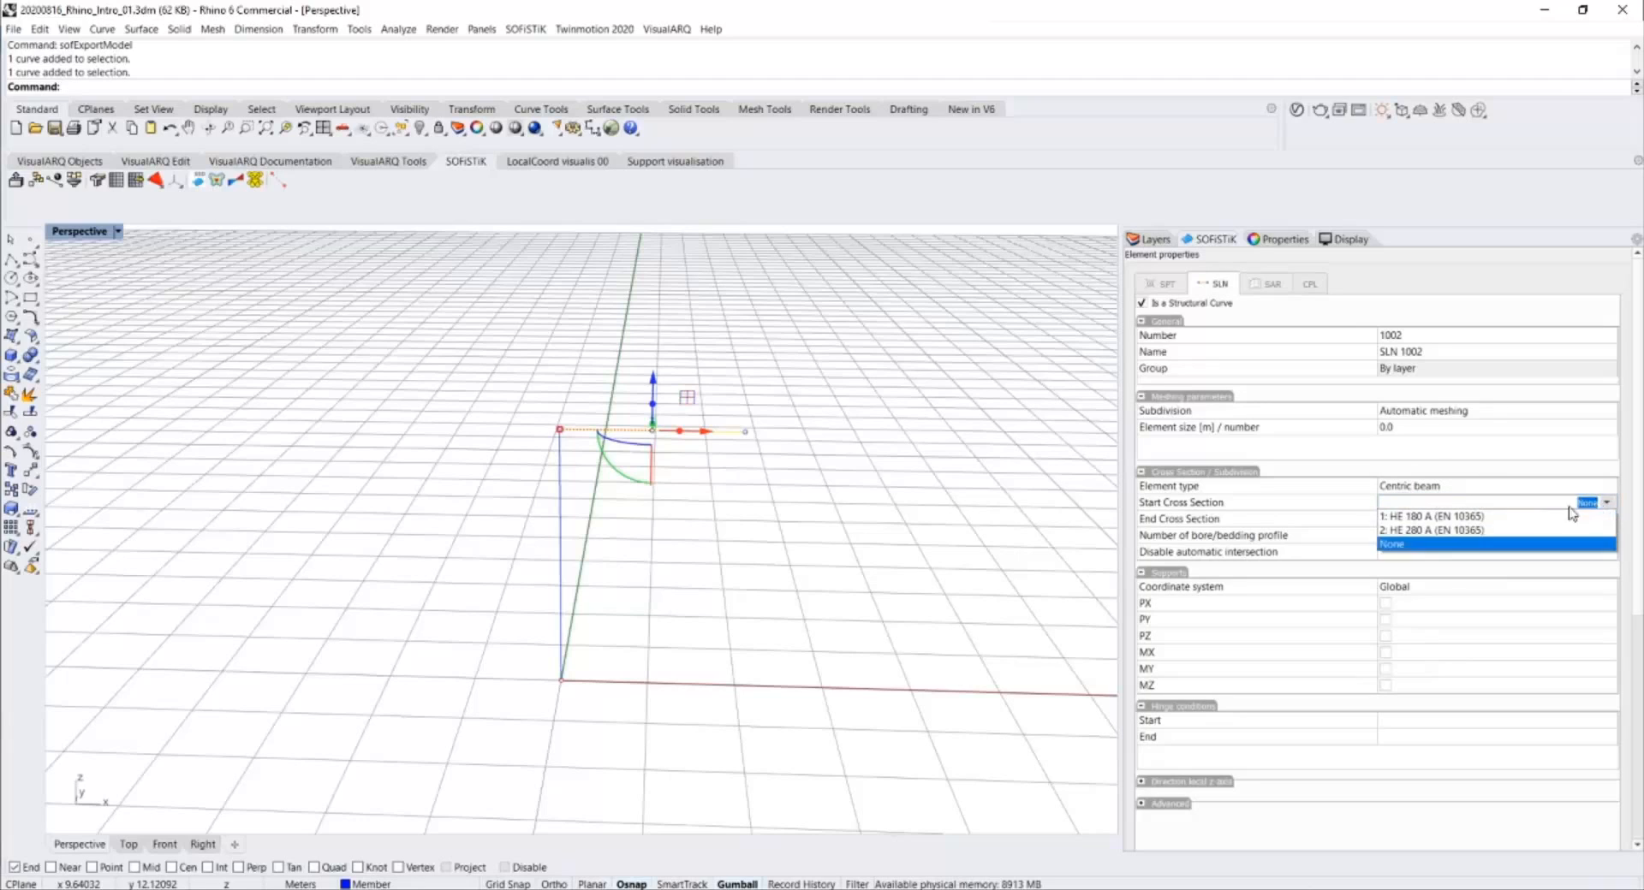
click(1461, 519)
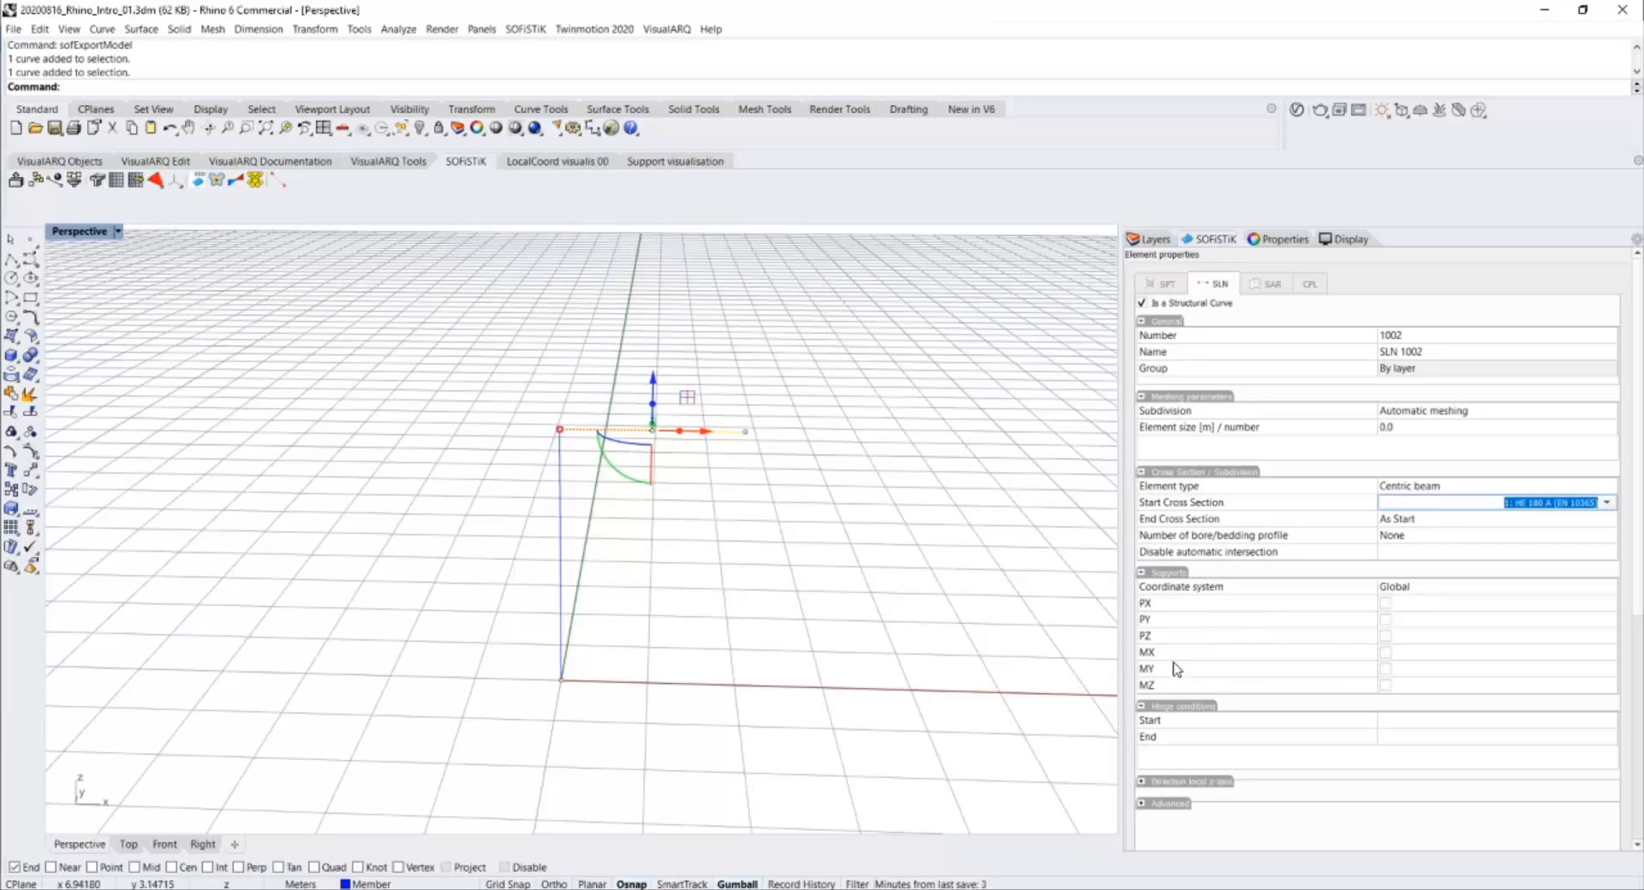
Fully fix the structural point at the column's base with supports PX, PY, PZ, MX, MY and MZ.
click(757, 647)
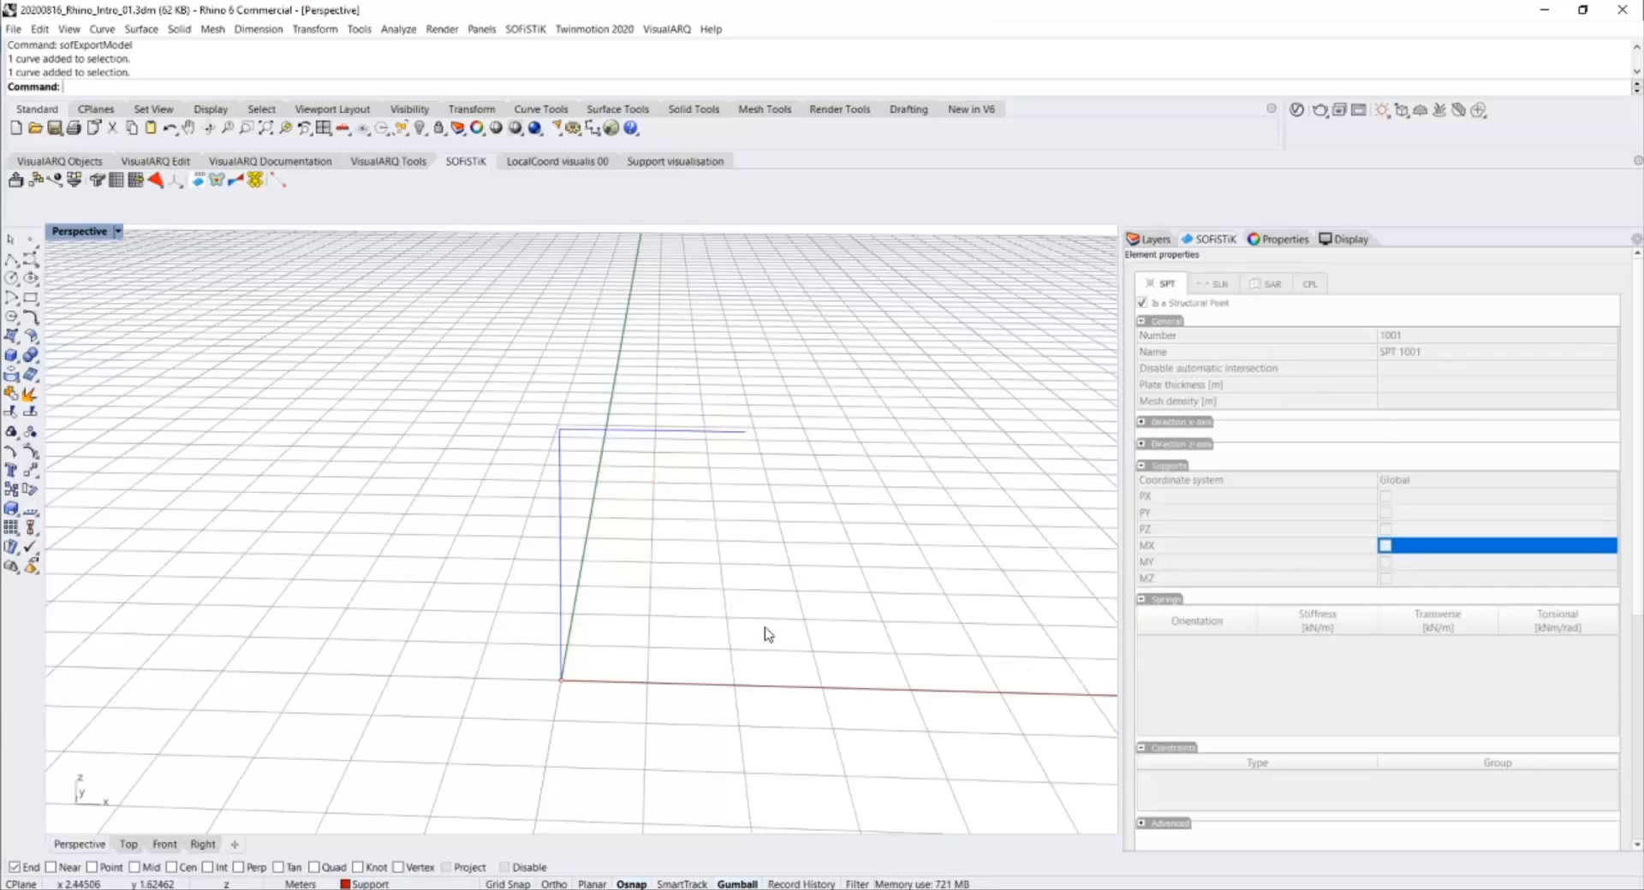
click(561, 681)
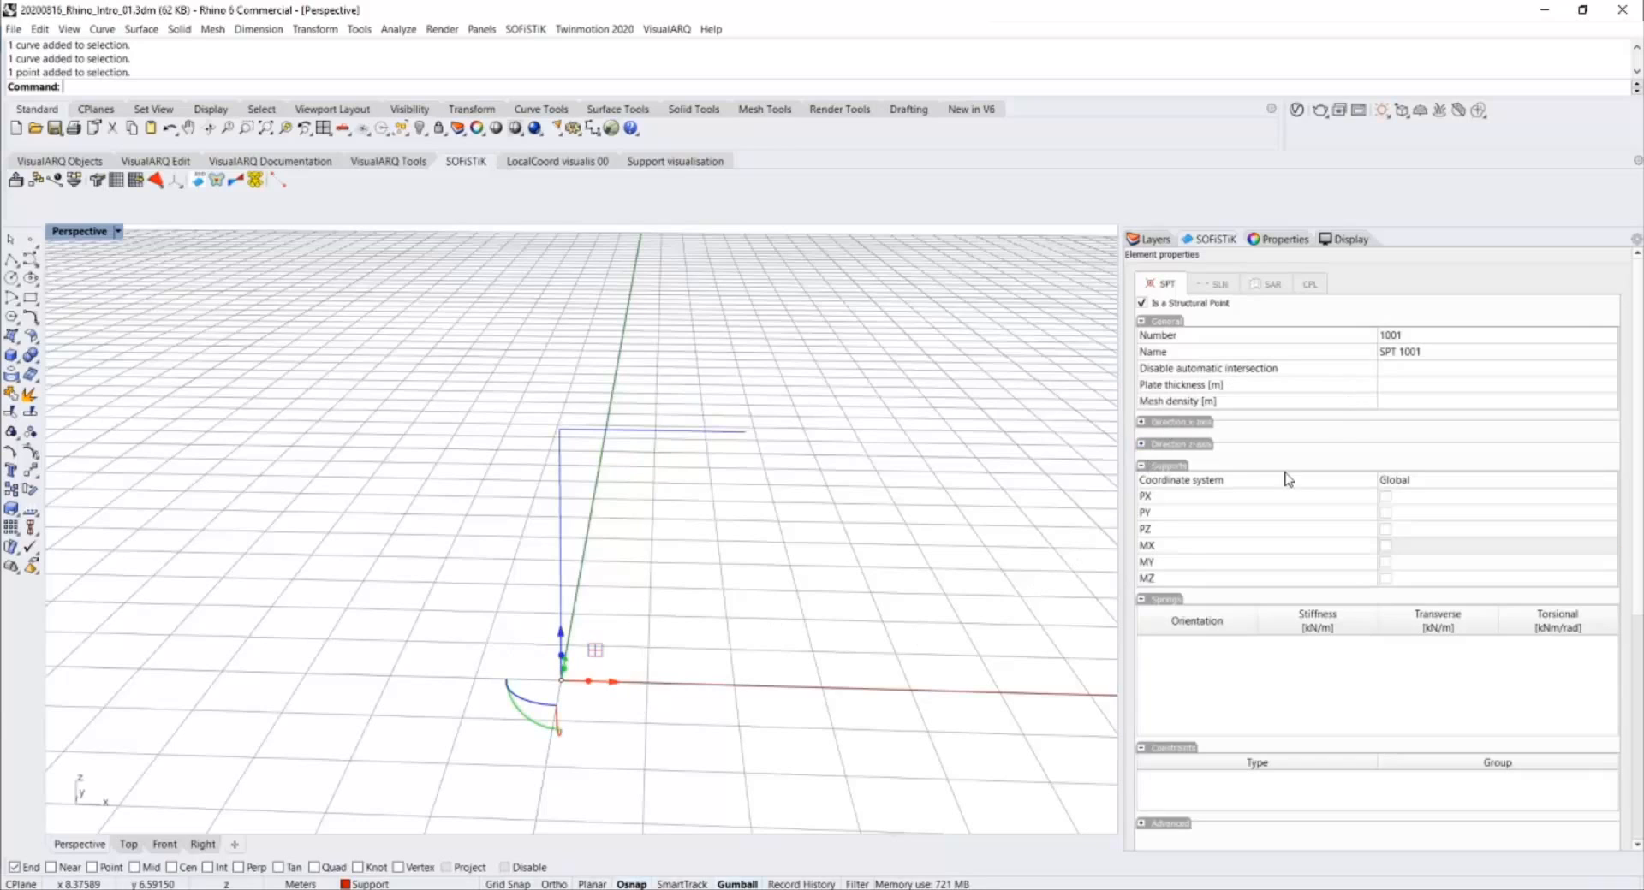
click(1386, 497)
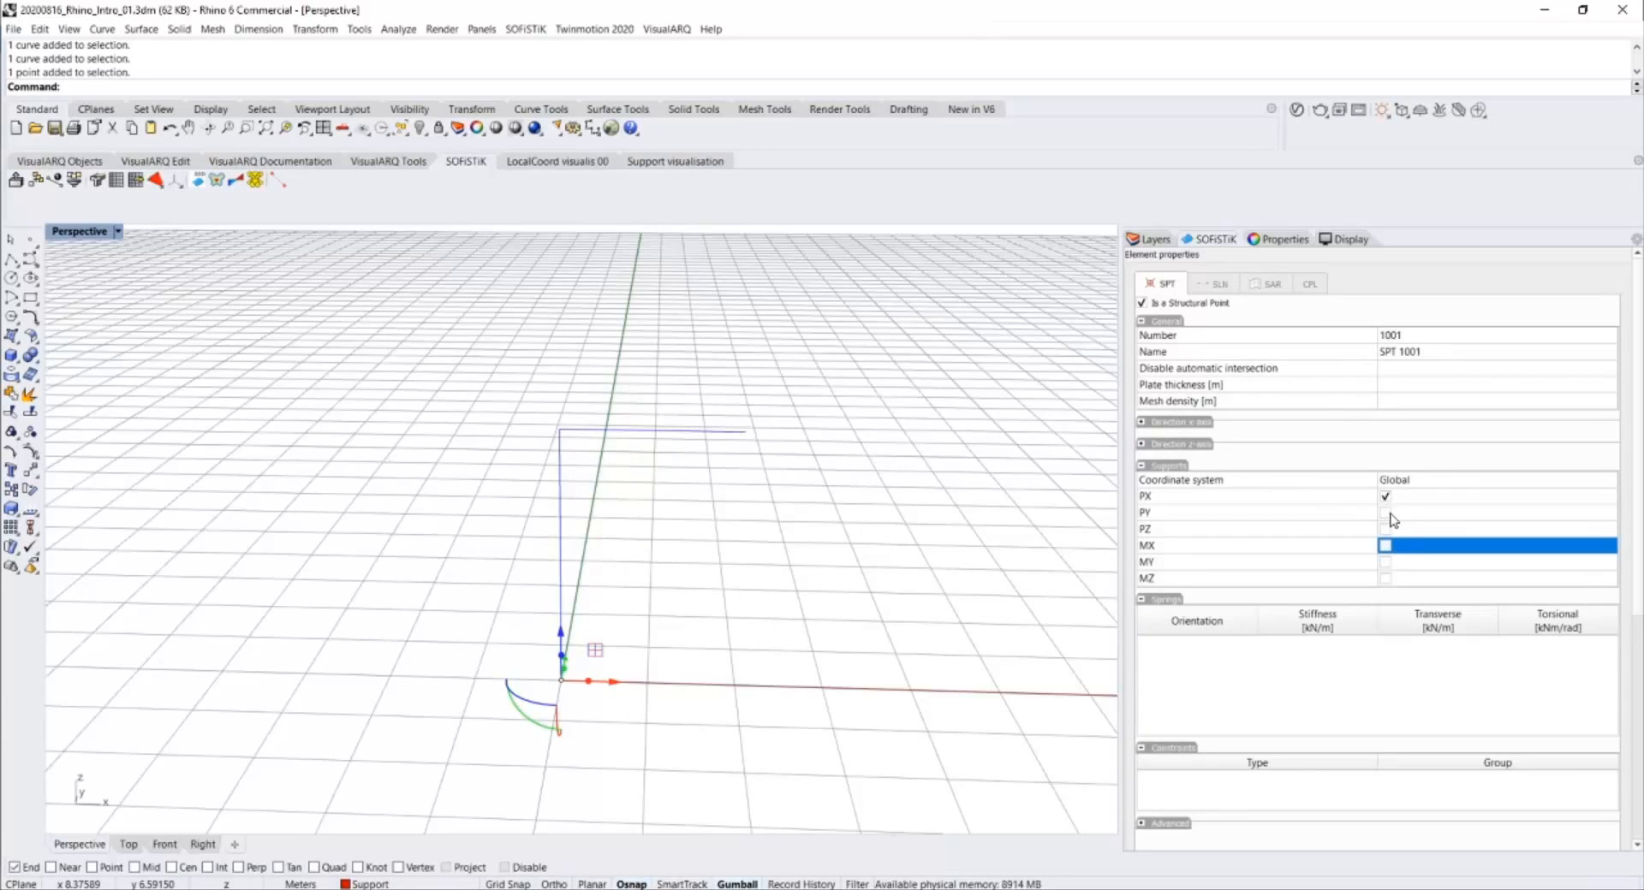
click(1385, 530)
right_drag(643, 604, 496, 631)
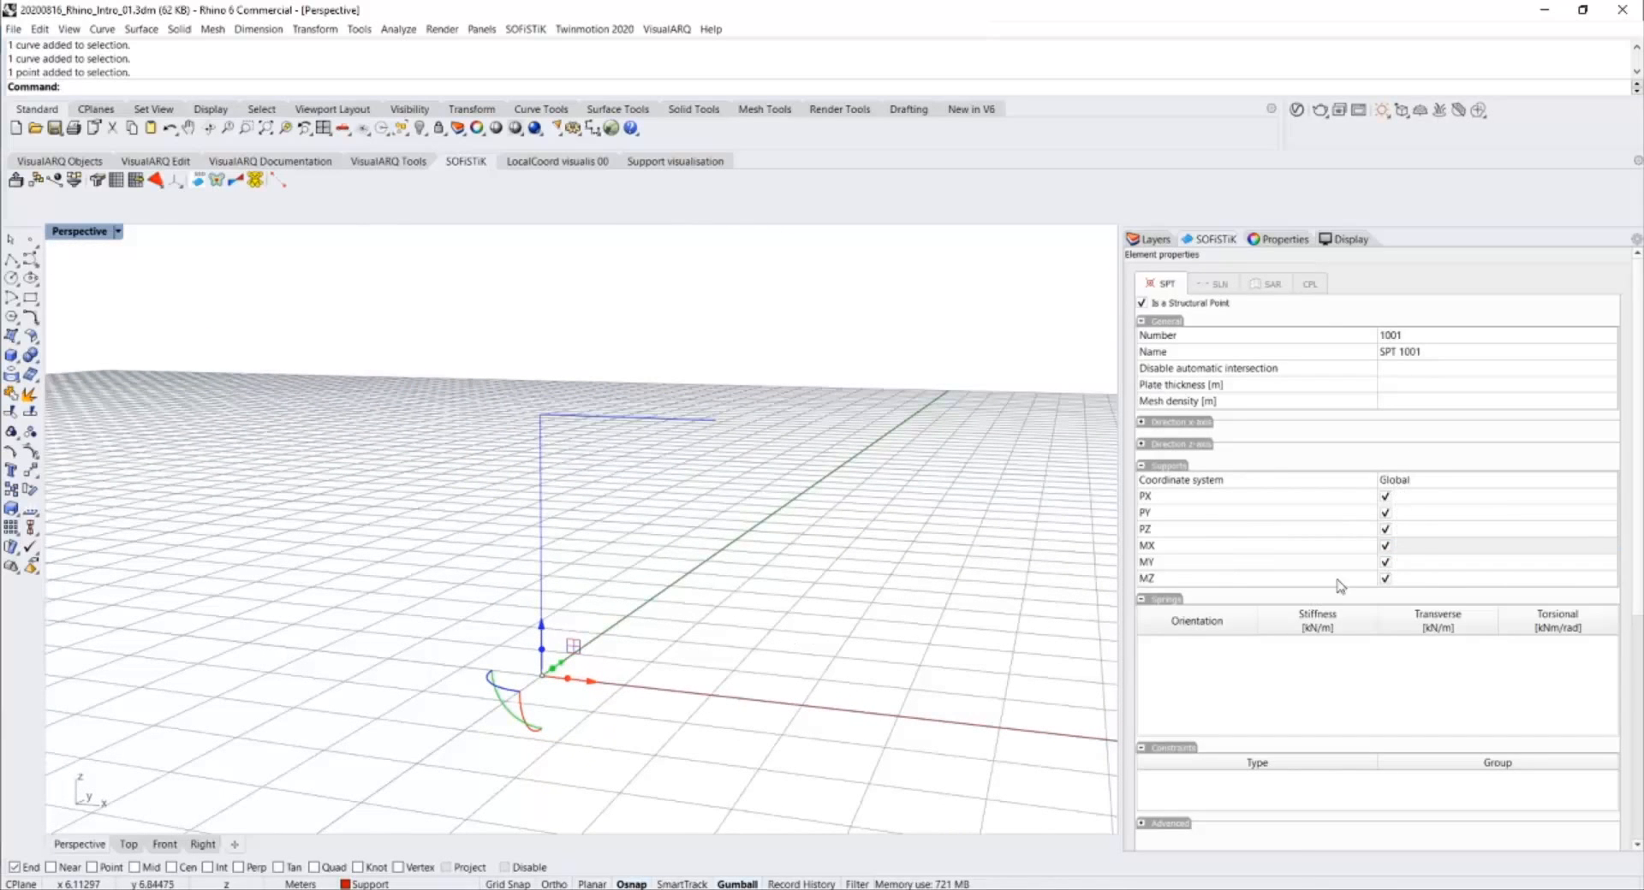
Export the entire system to the SOFiSTiK project with automatic mesh density, quadrangle elements and immediate processing.
click(470, 650)
right_drag(470, 650, 480, 551)
click(17, 182)
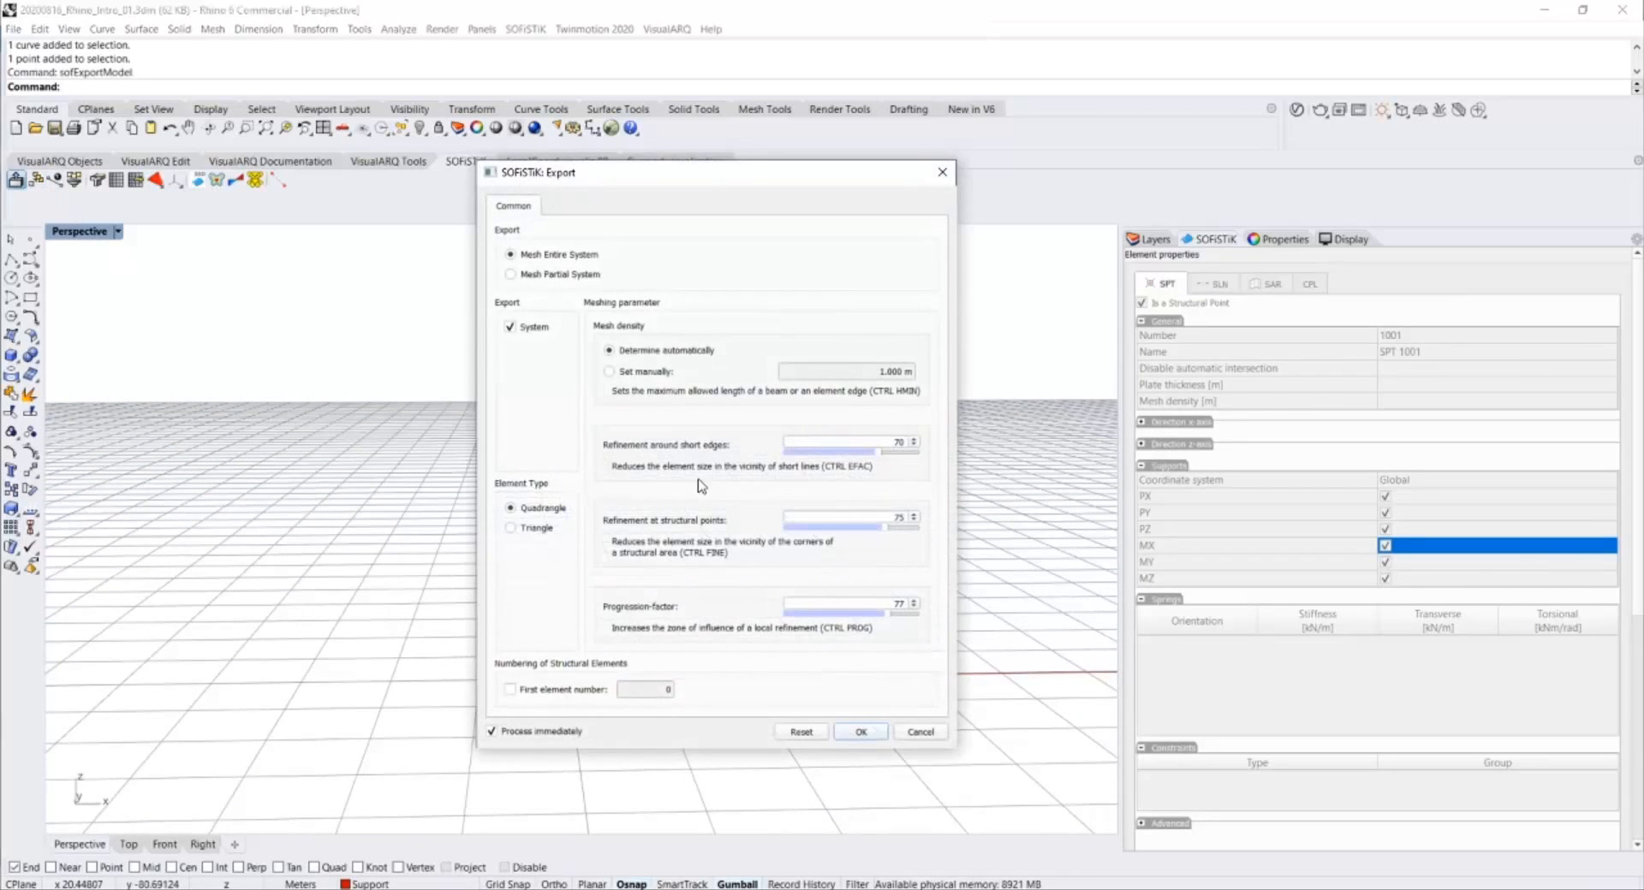
click(858, 736)
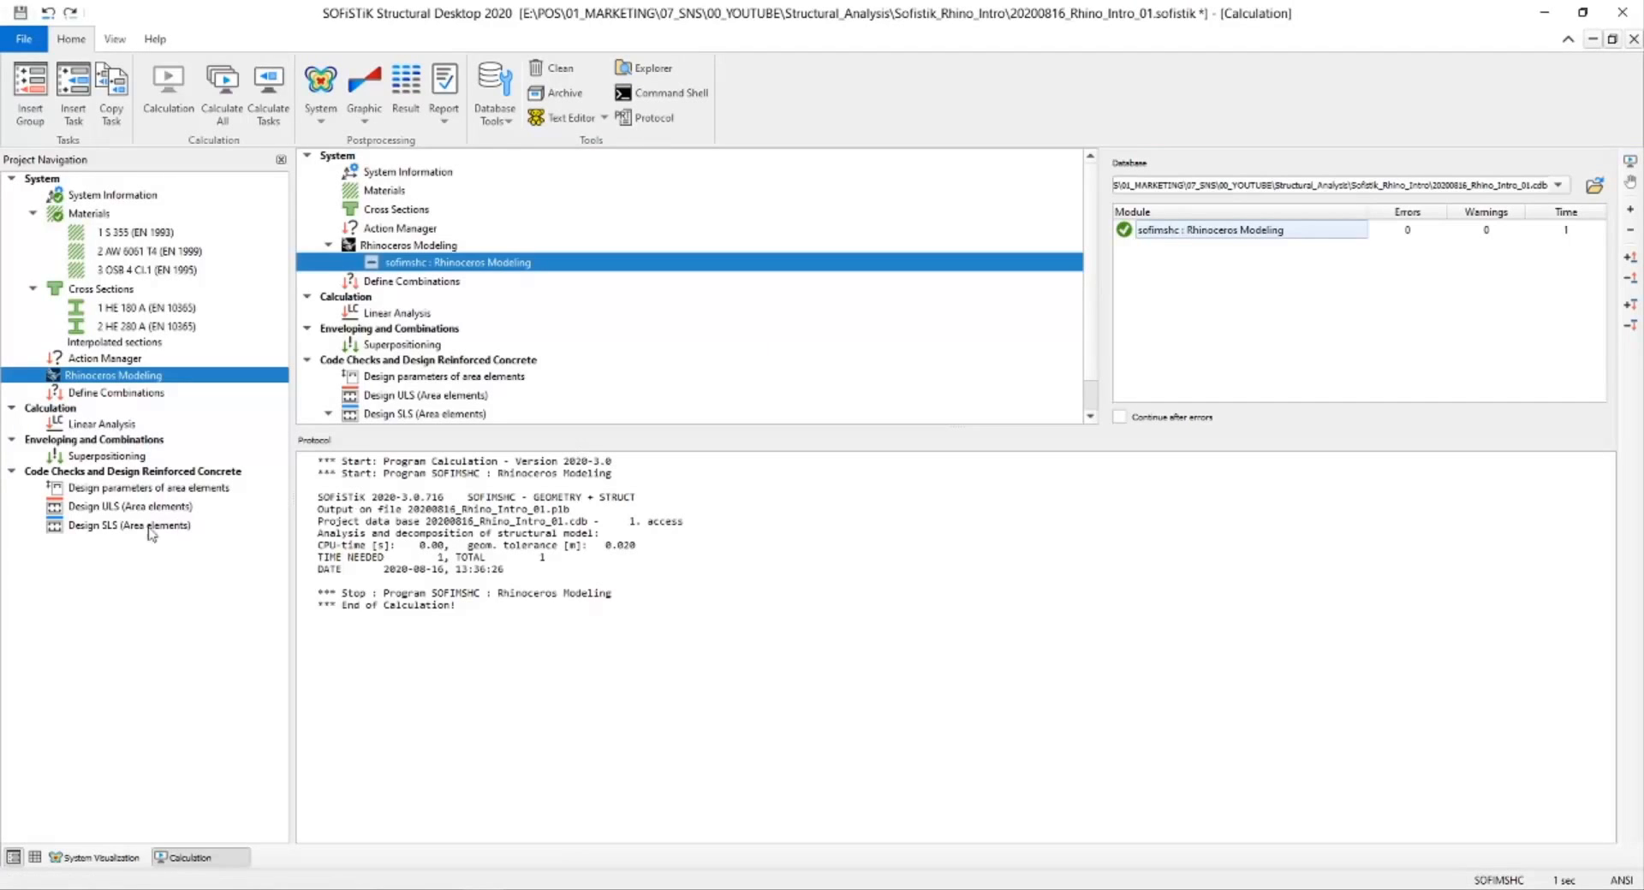
Examine the exported frame in the system visualization of SOFiSTiK Structural Desktop, including the element information of a beam near the column's top.
click(96, 857)
scroll(1138, 472, up, 3)
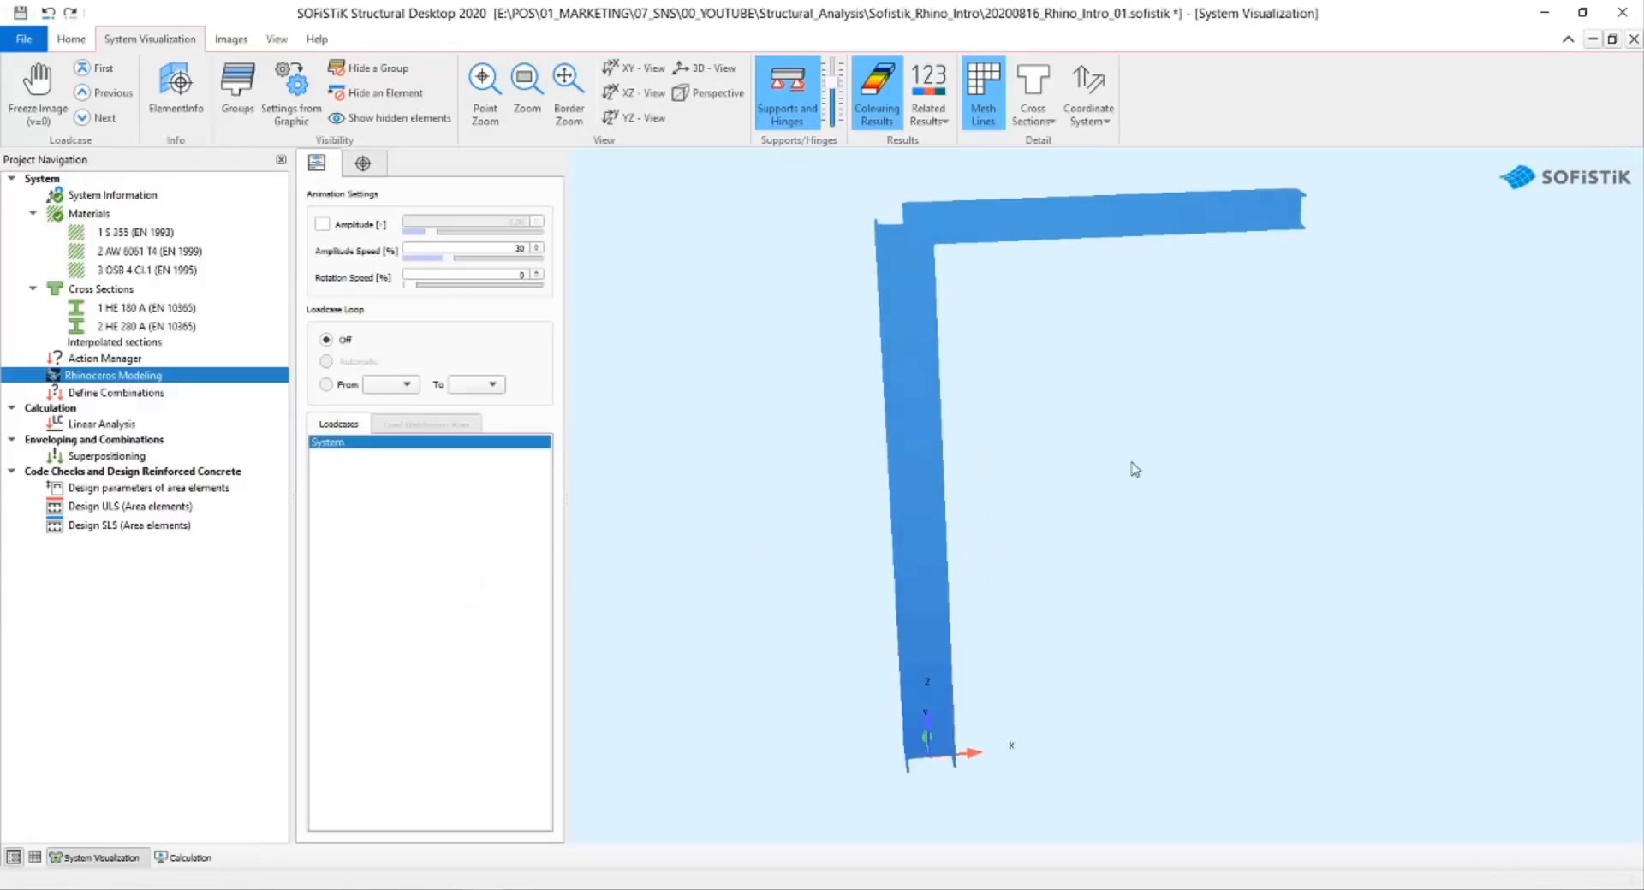
drag(1135, 467, 1000, 430)
scroll(1104, 356, down, 2)
middle_drag(989, 412, 931, 414)
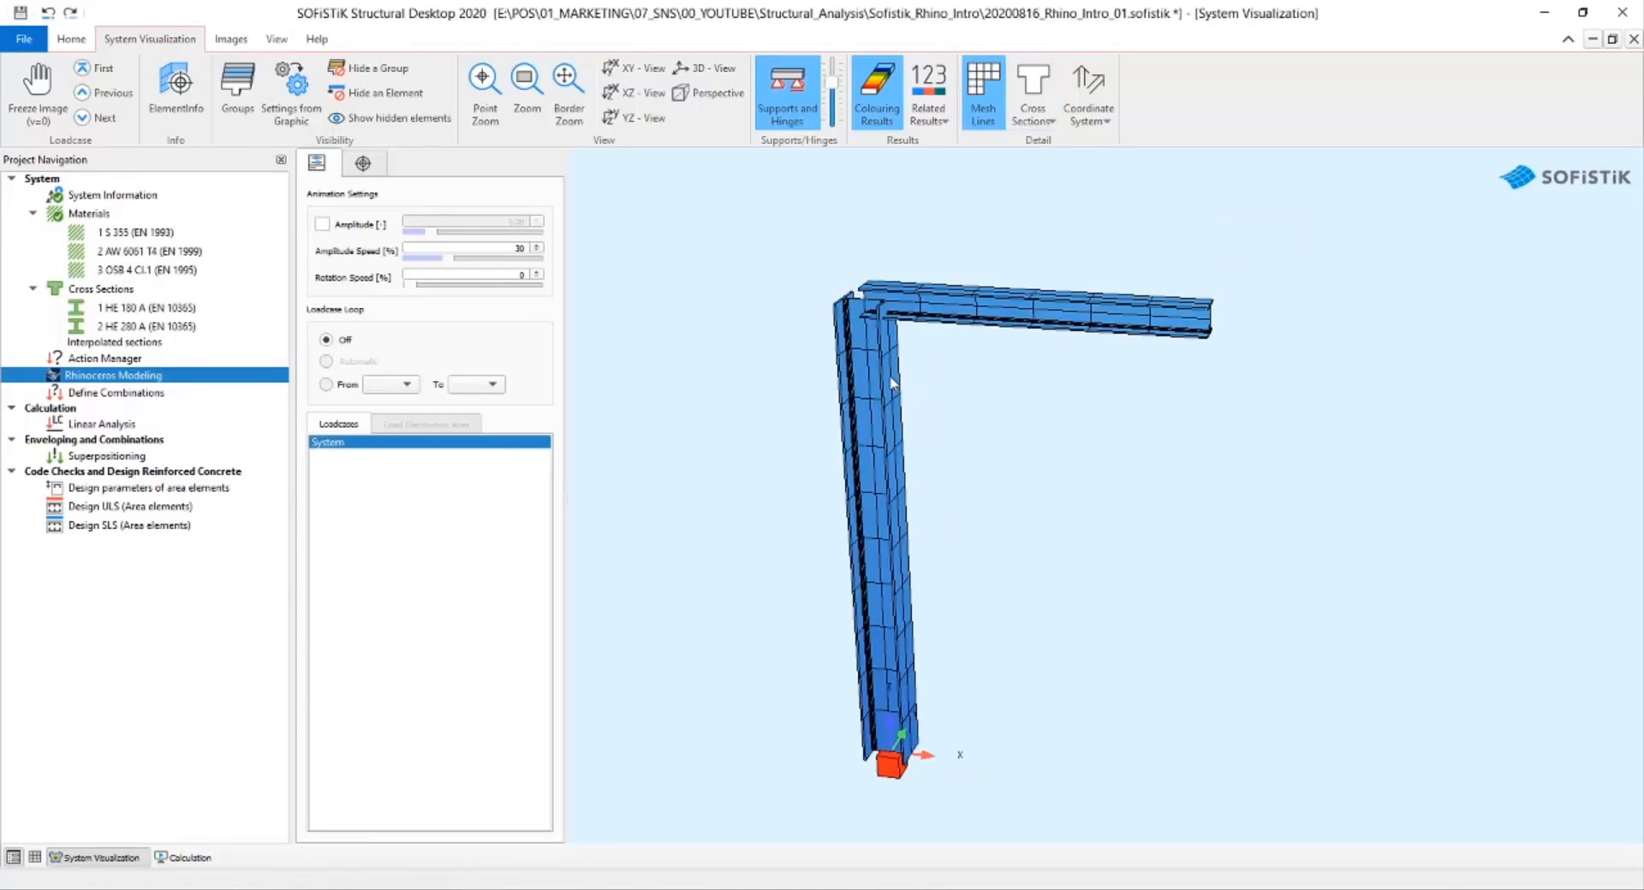
click(891, 379)
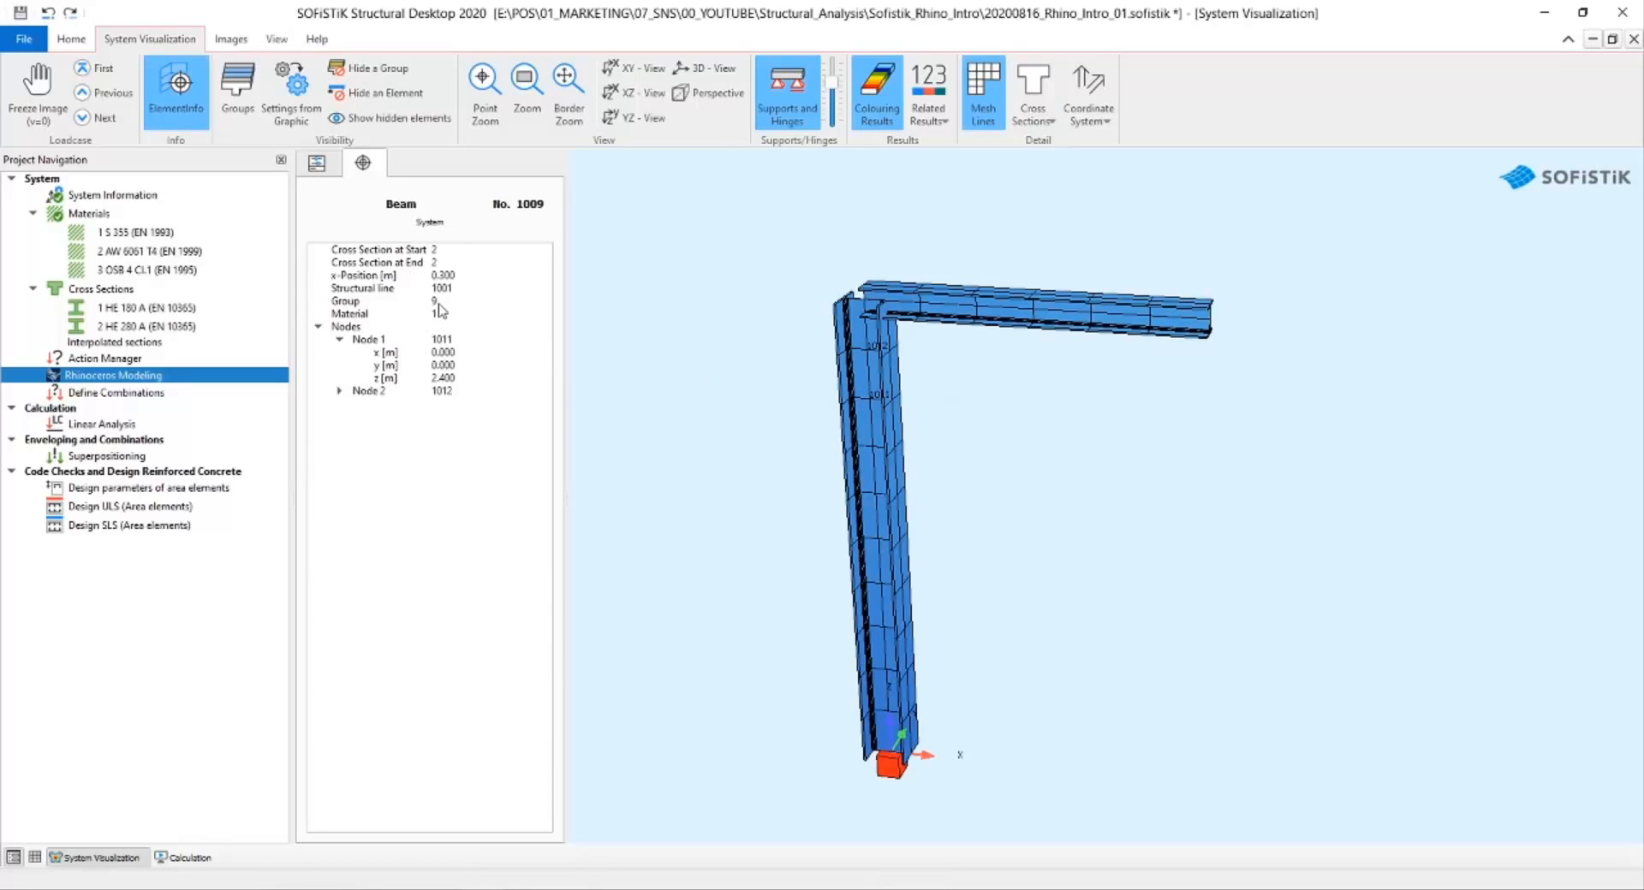
Examine the element information of several beams along the column and the horizontal member, including their cross section and group.
click(892, 547)
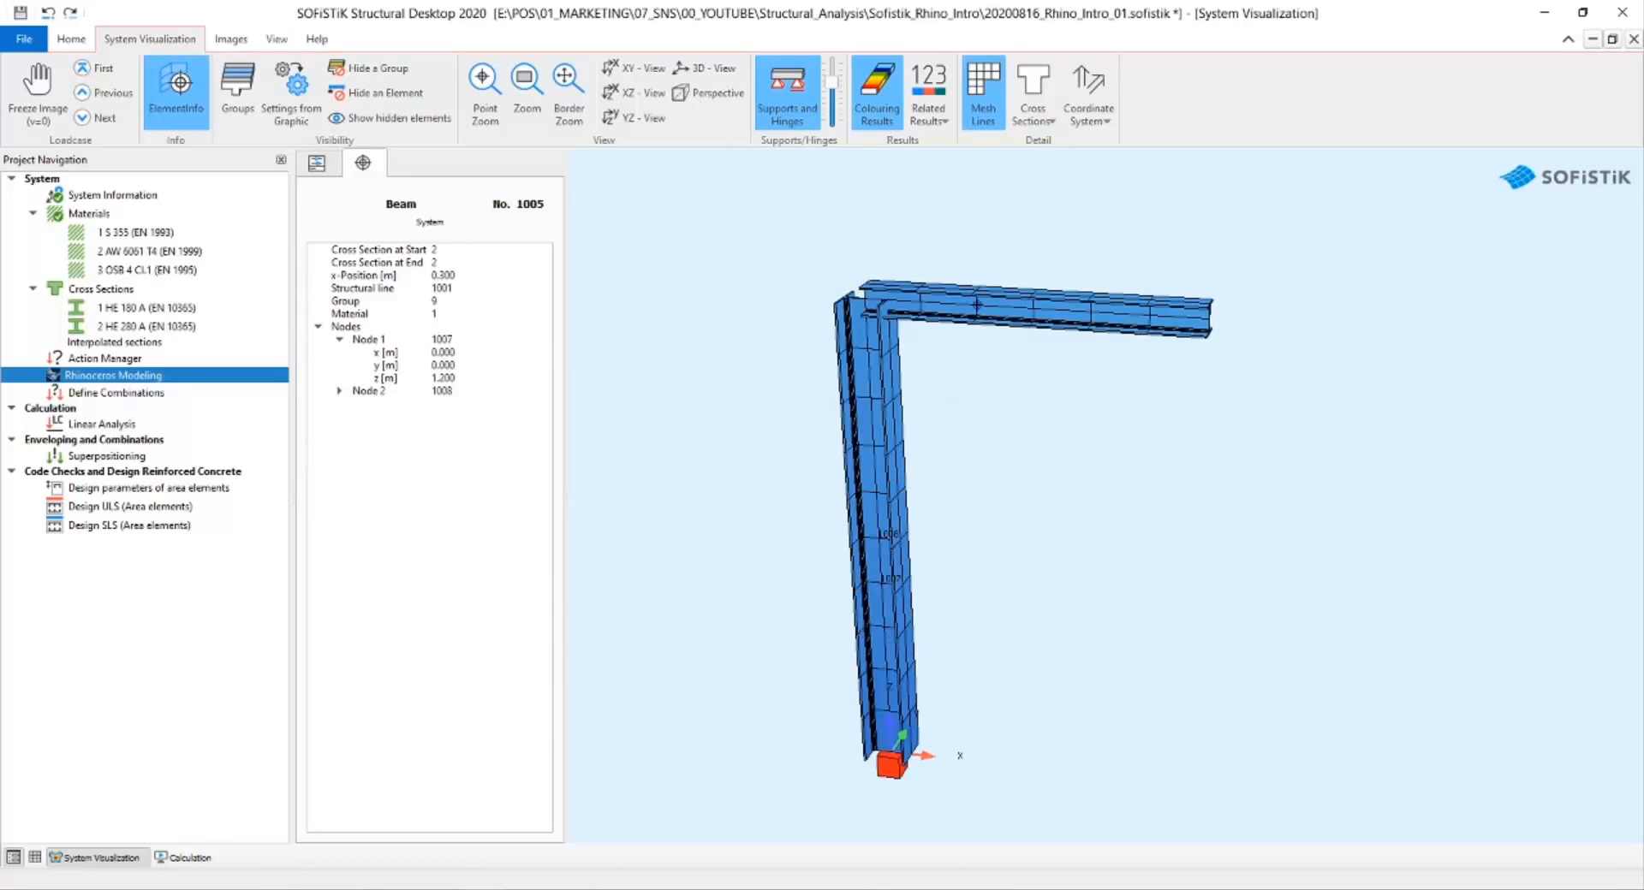
click(946, 300)
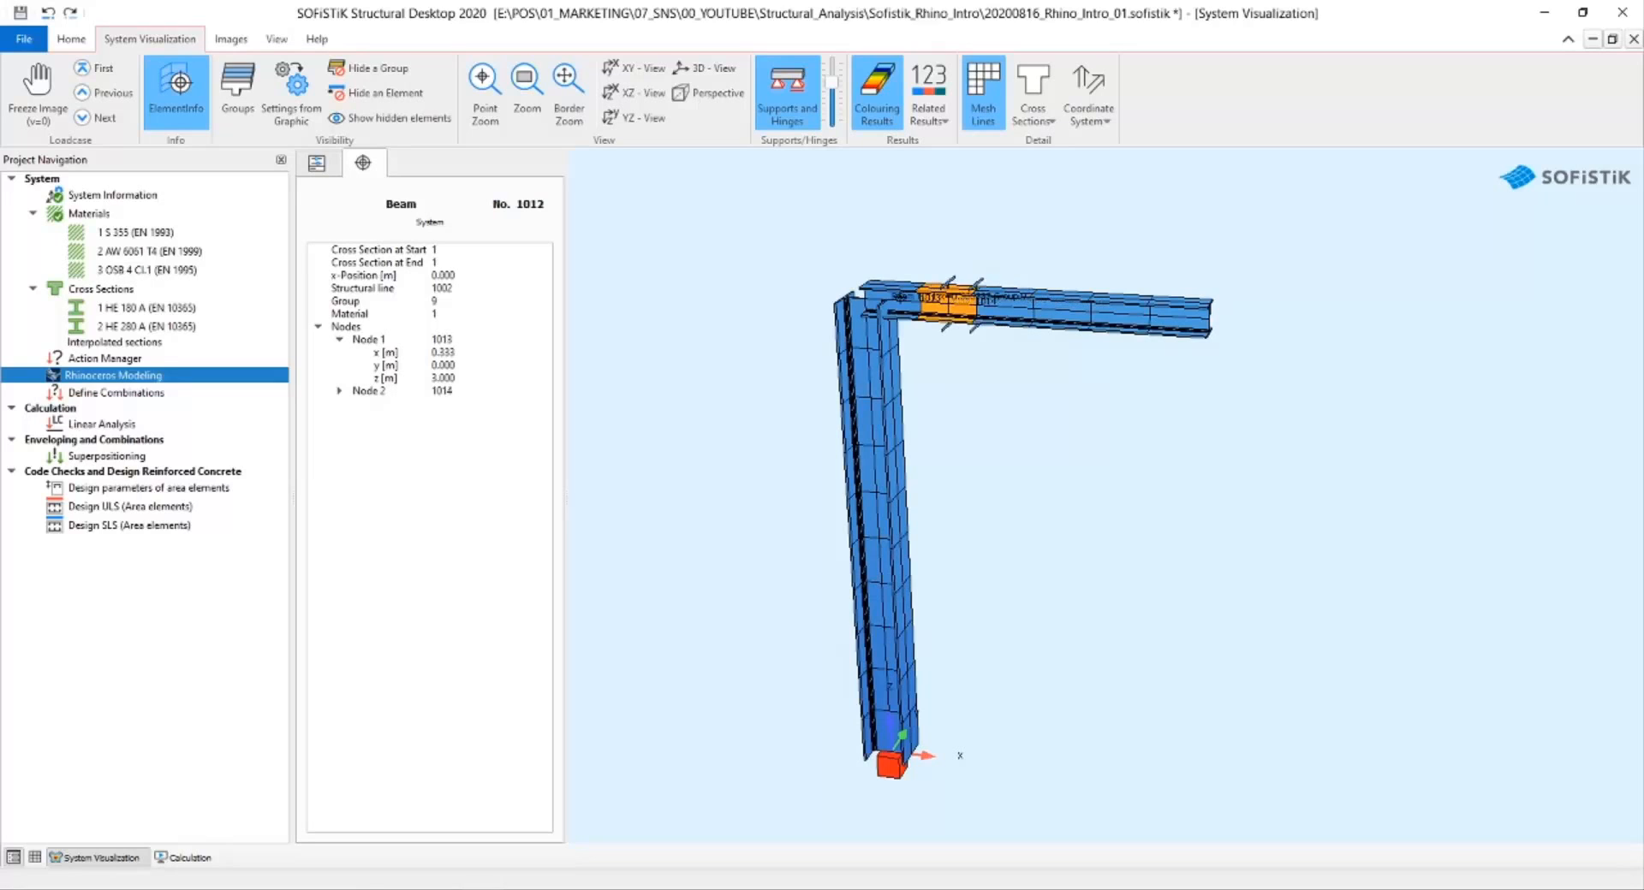
click(907, 301)
click(1053, 310)
click(1139, 315)
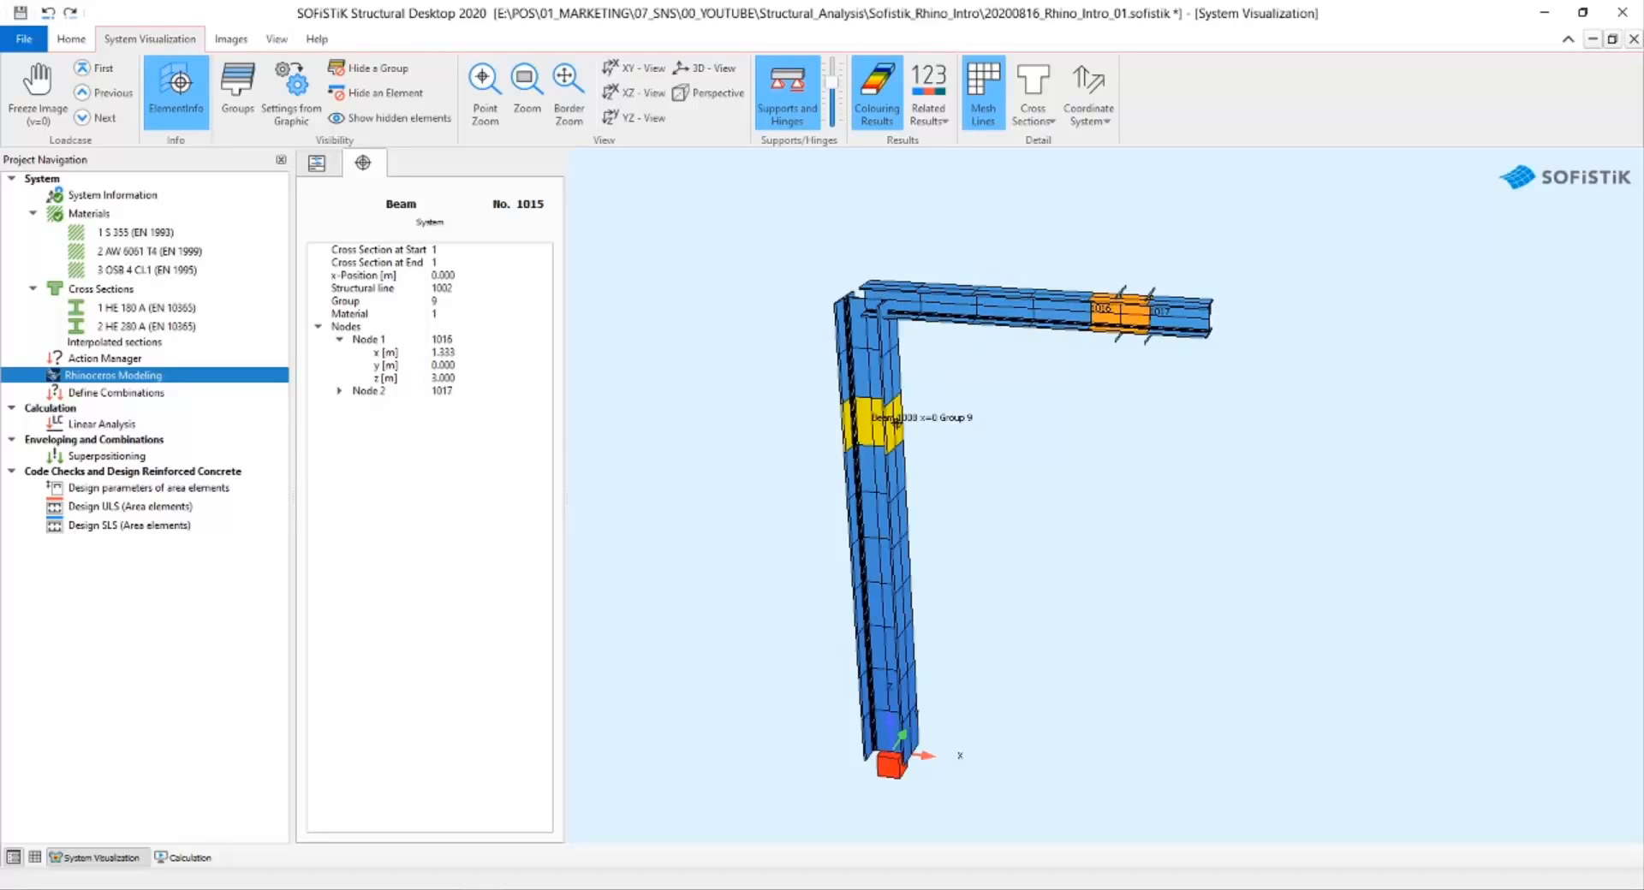
click(894, 370)
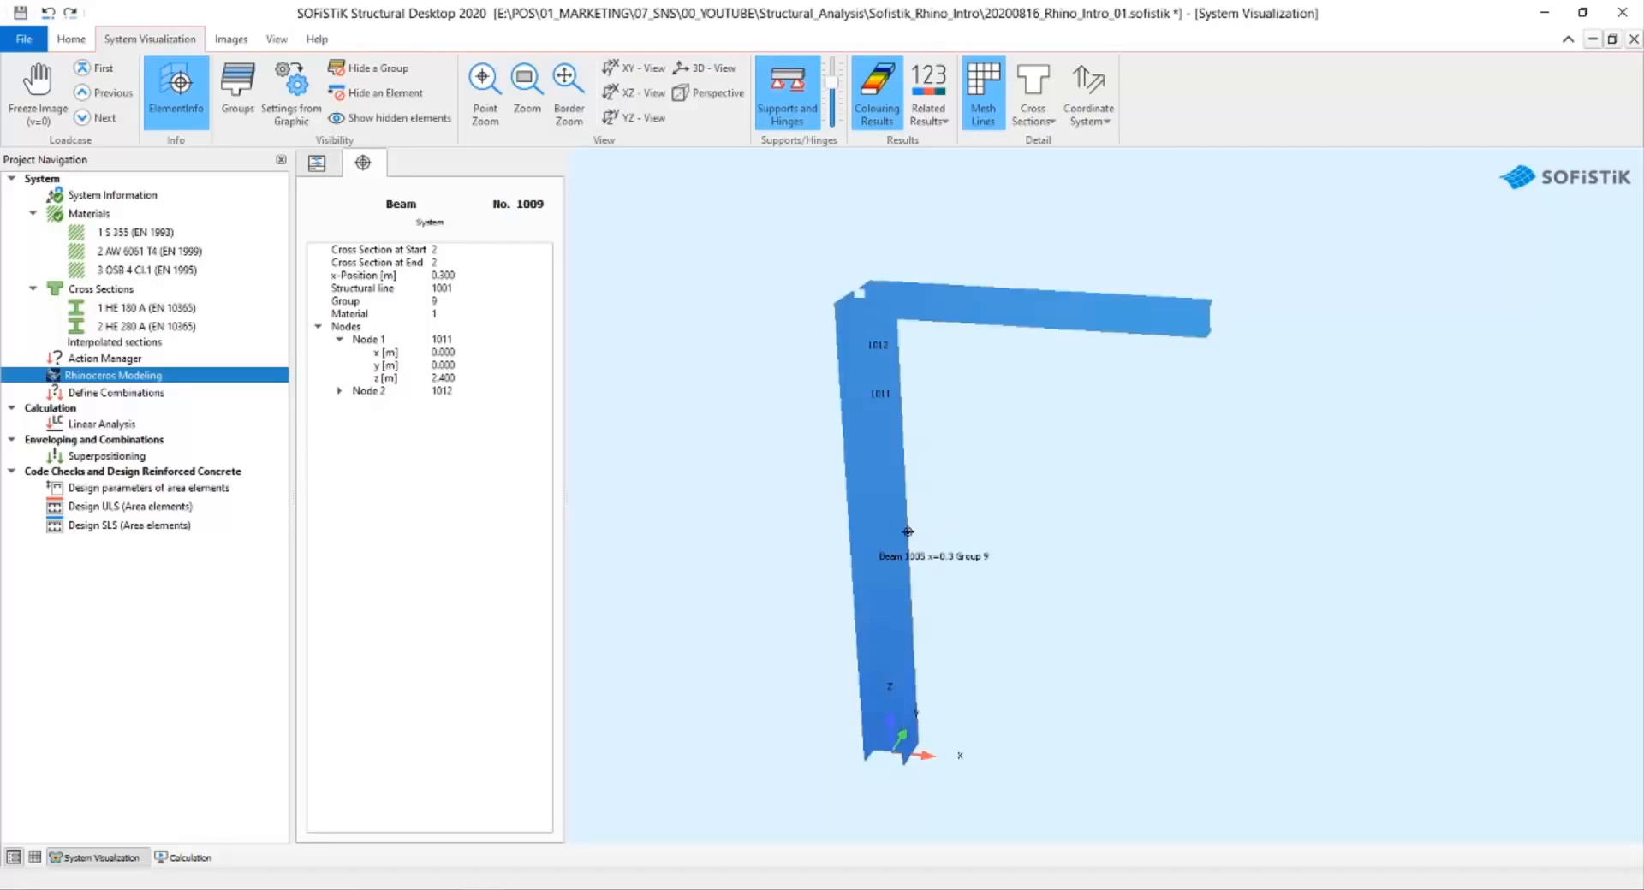
click(881, 404)
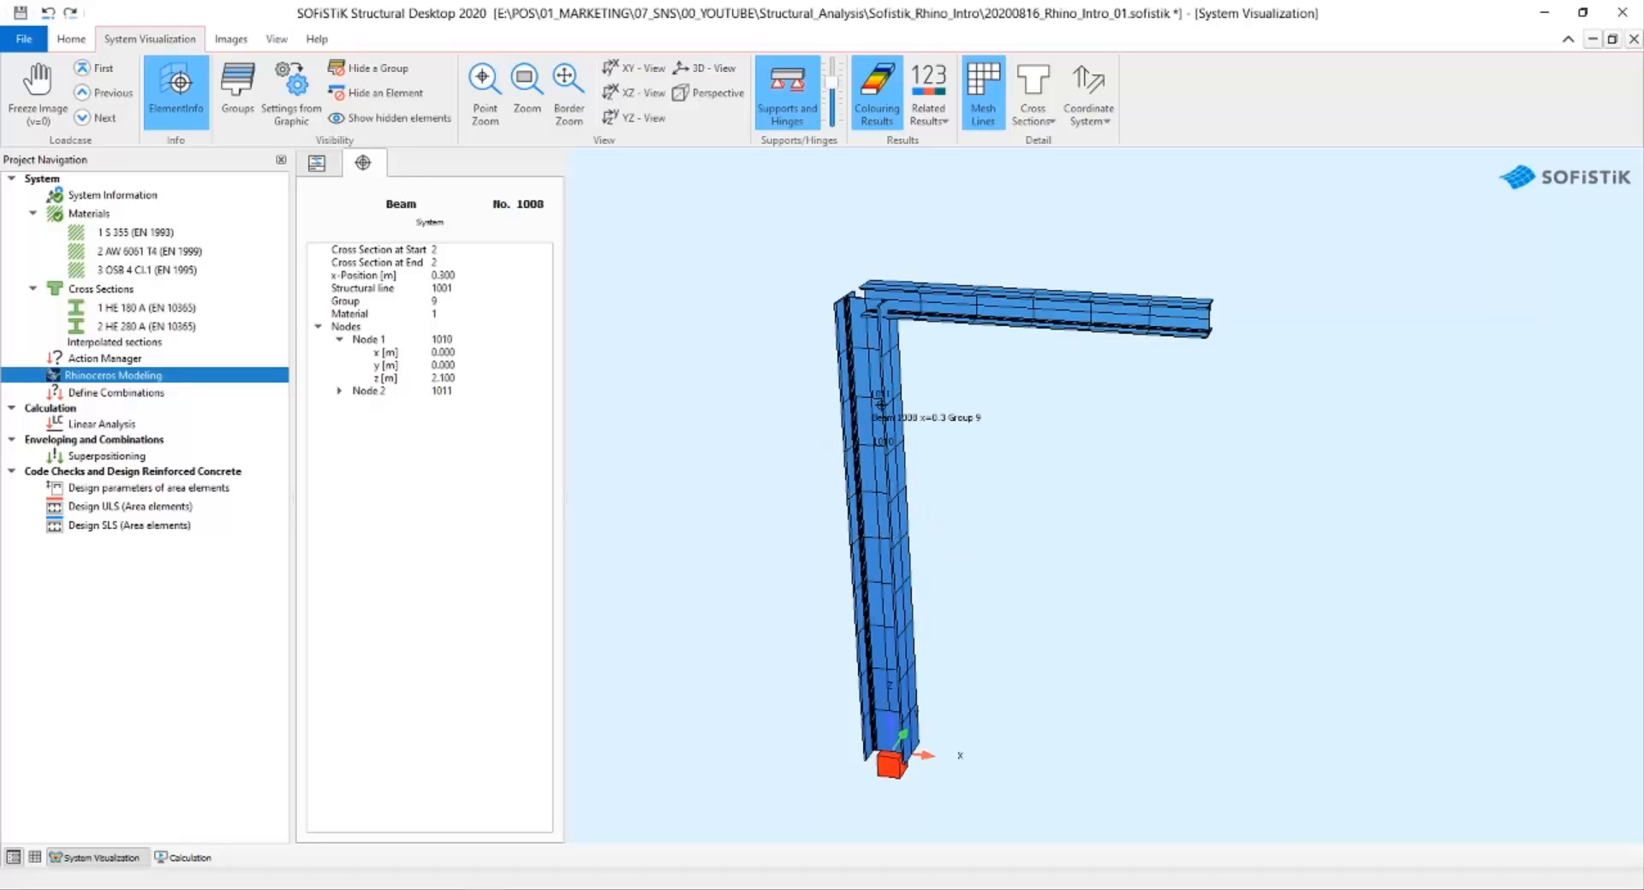
Switch to Rhino and assign the column's structural line to group 1.
key(alt+Tab)
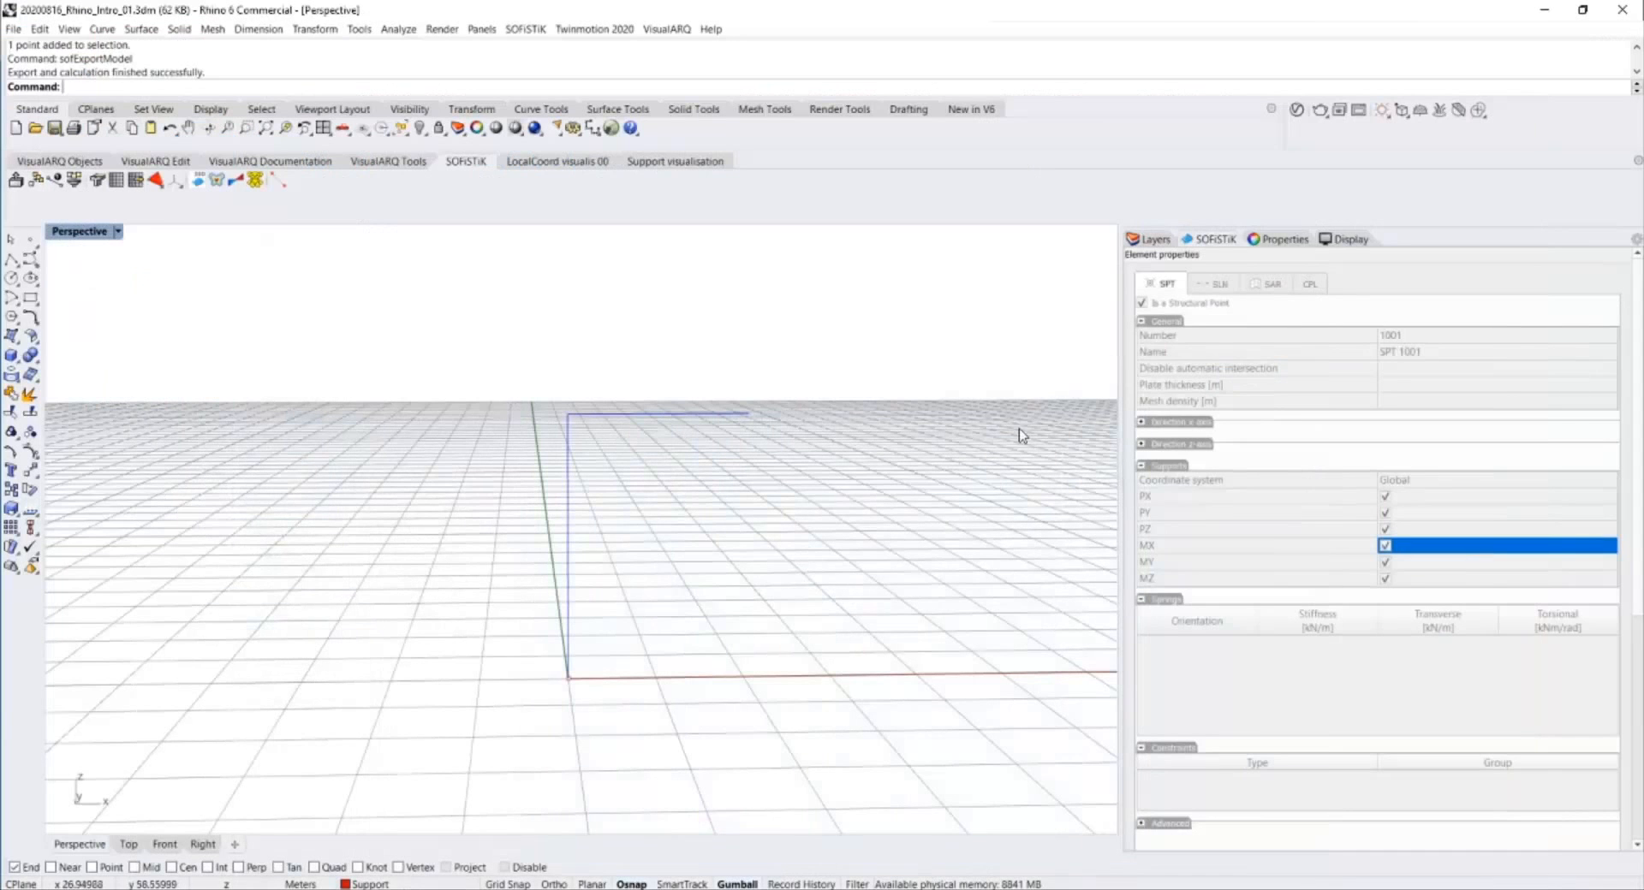
drag(634, 483, 465, 528)
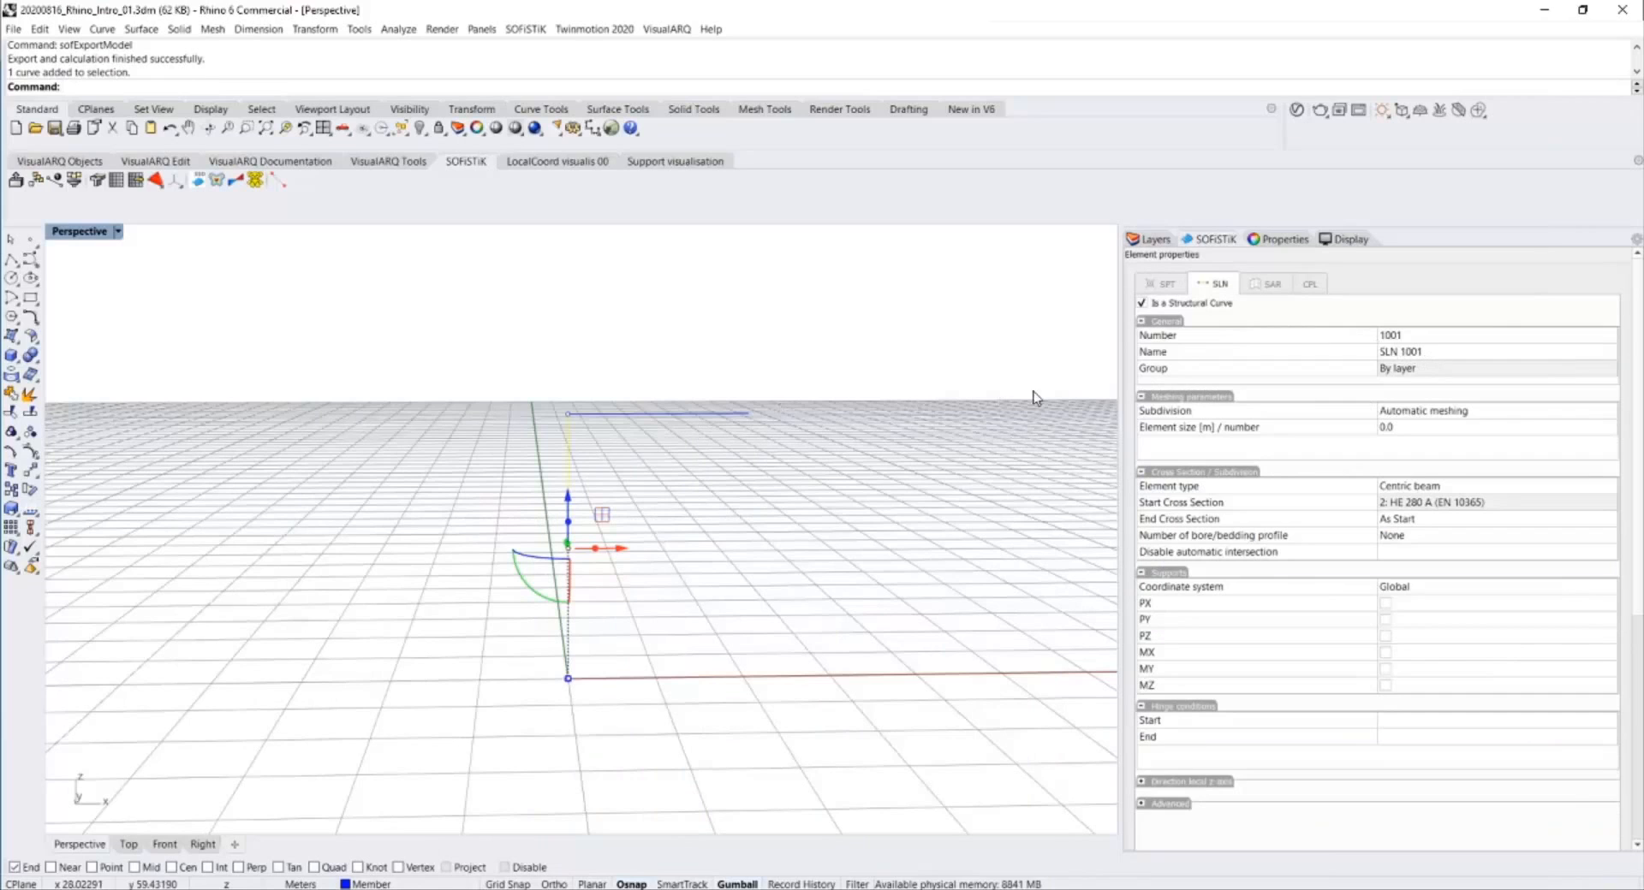
click(1459, 370)
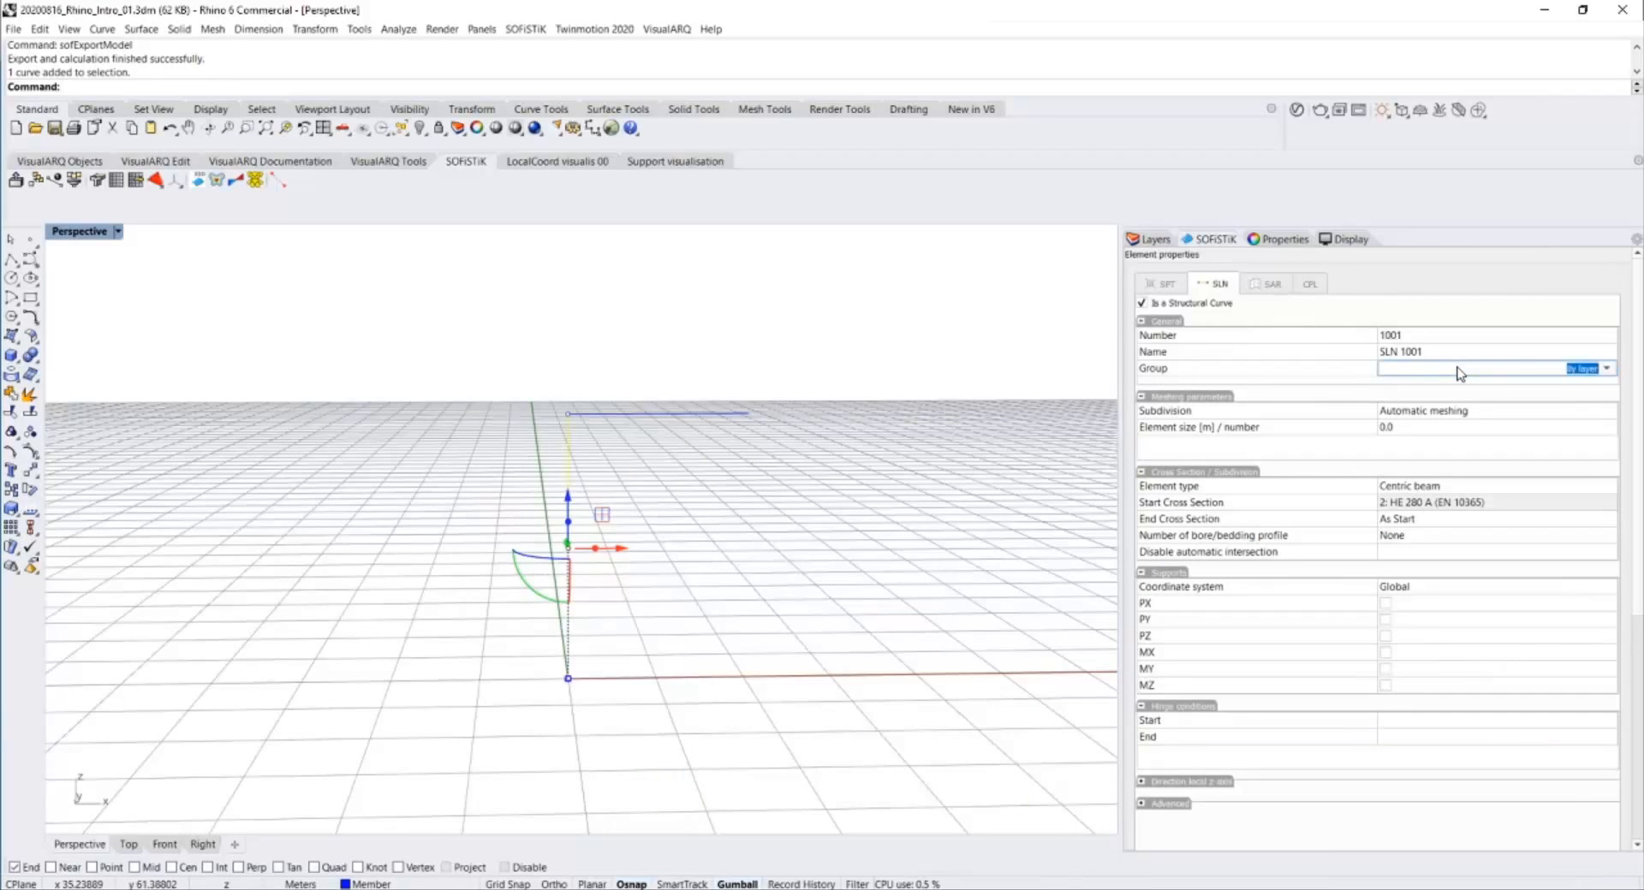
click(1606, 370)
click(1415, 387)
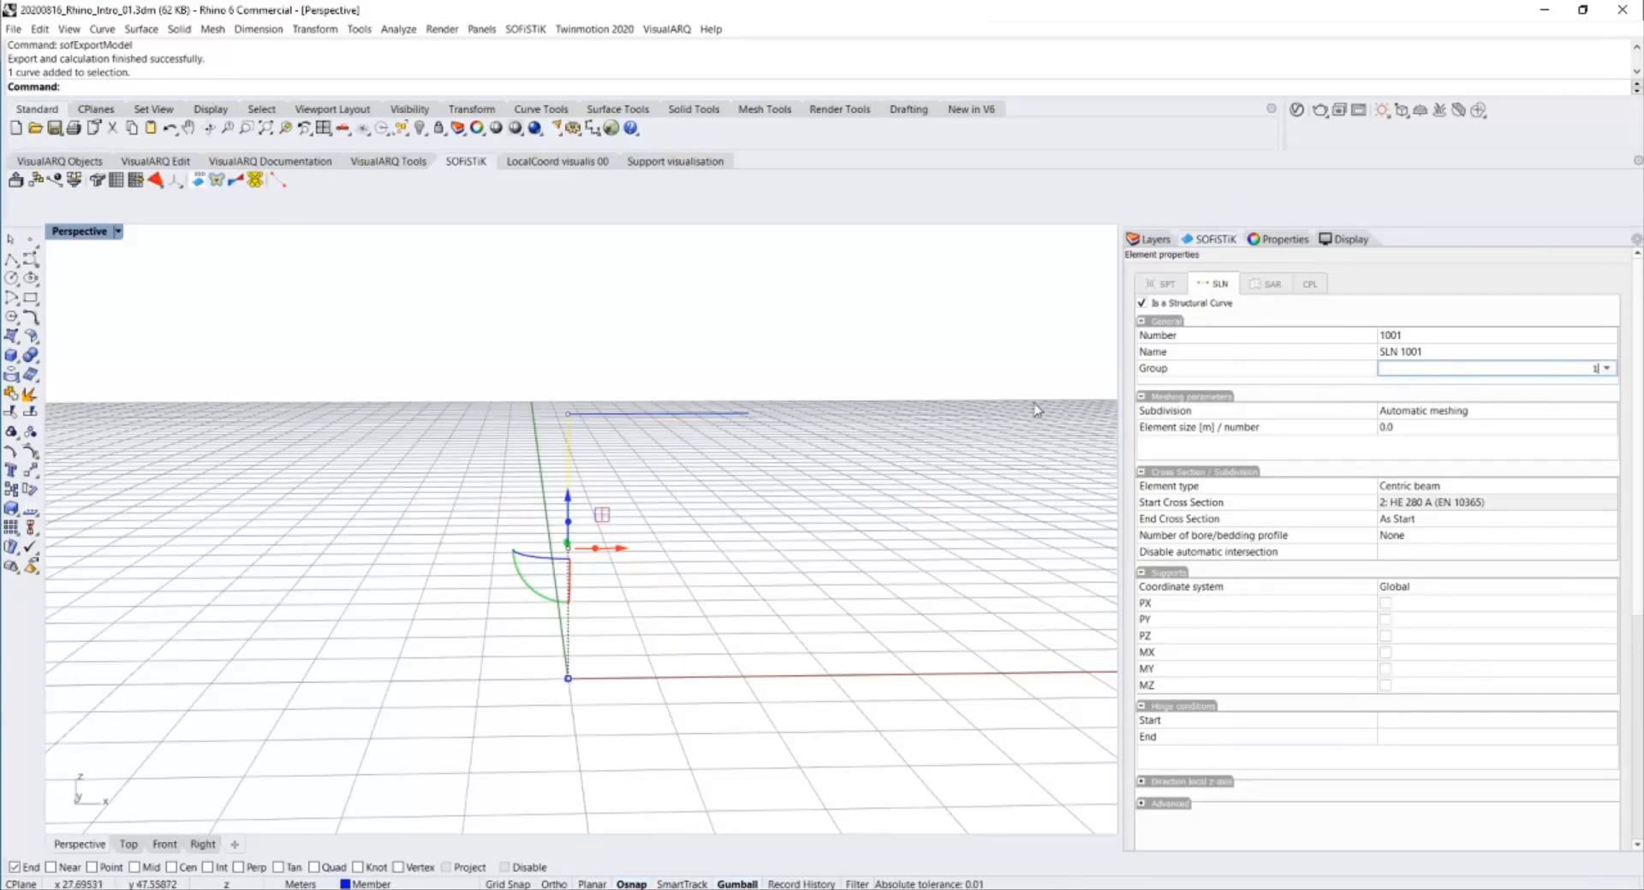
click(760, 480)
Assign the horizontal structural line to group 1.
click(704, 414)
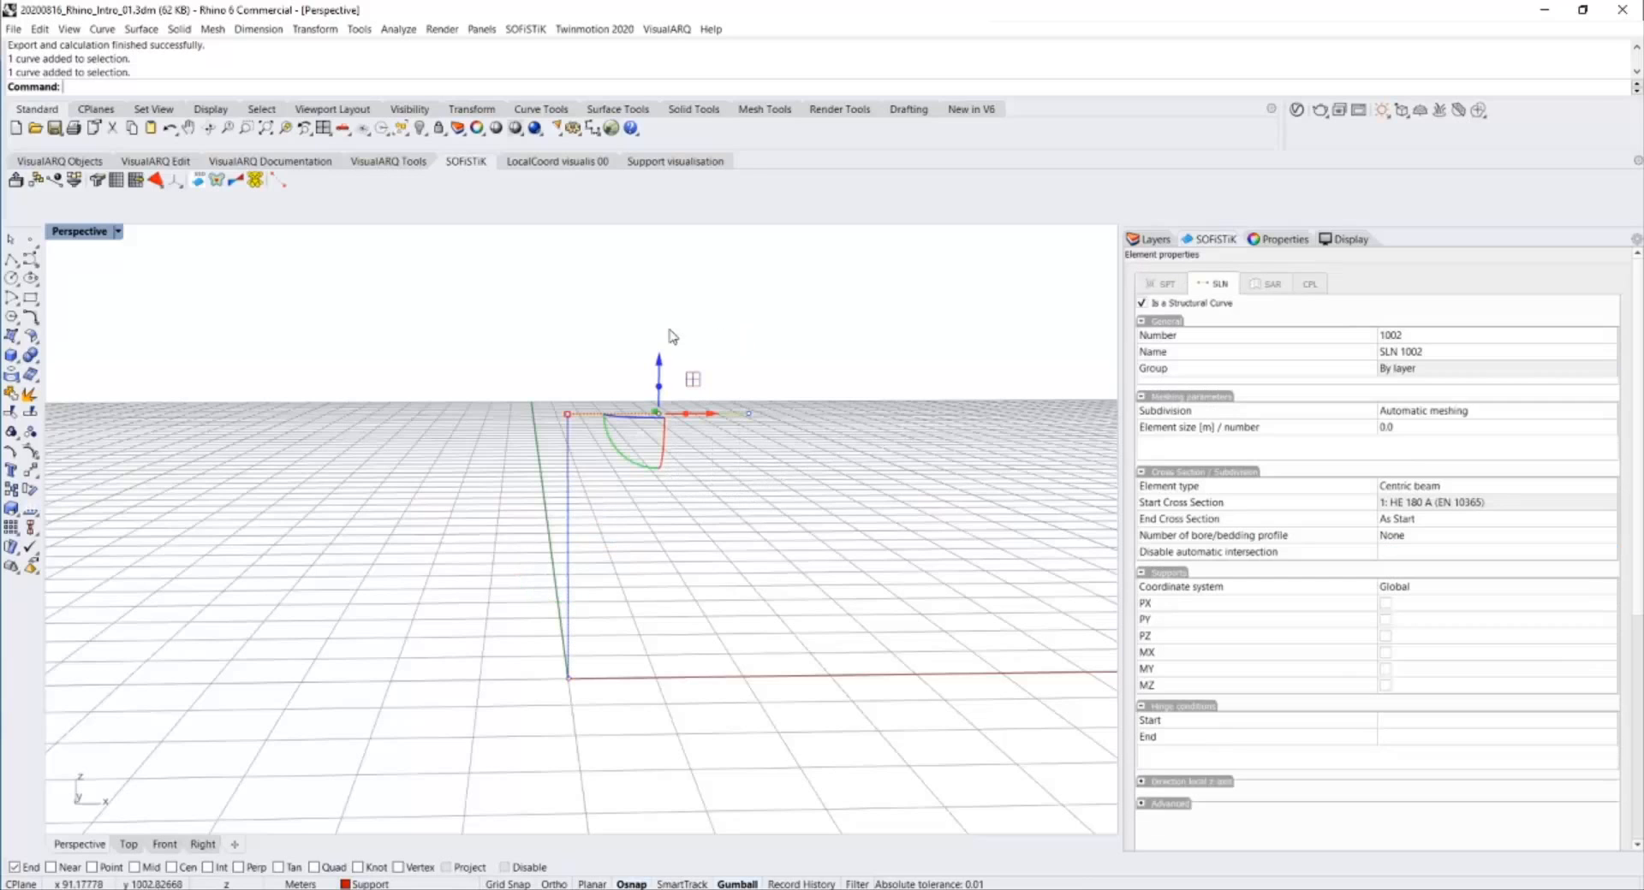
click(1503, 372)
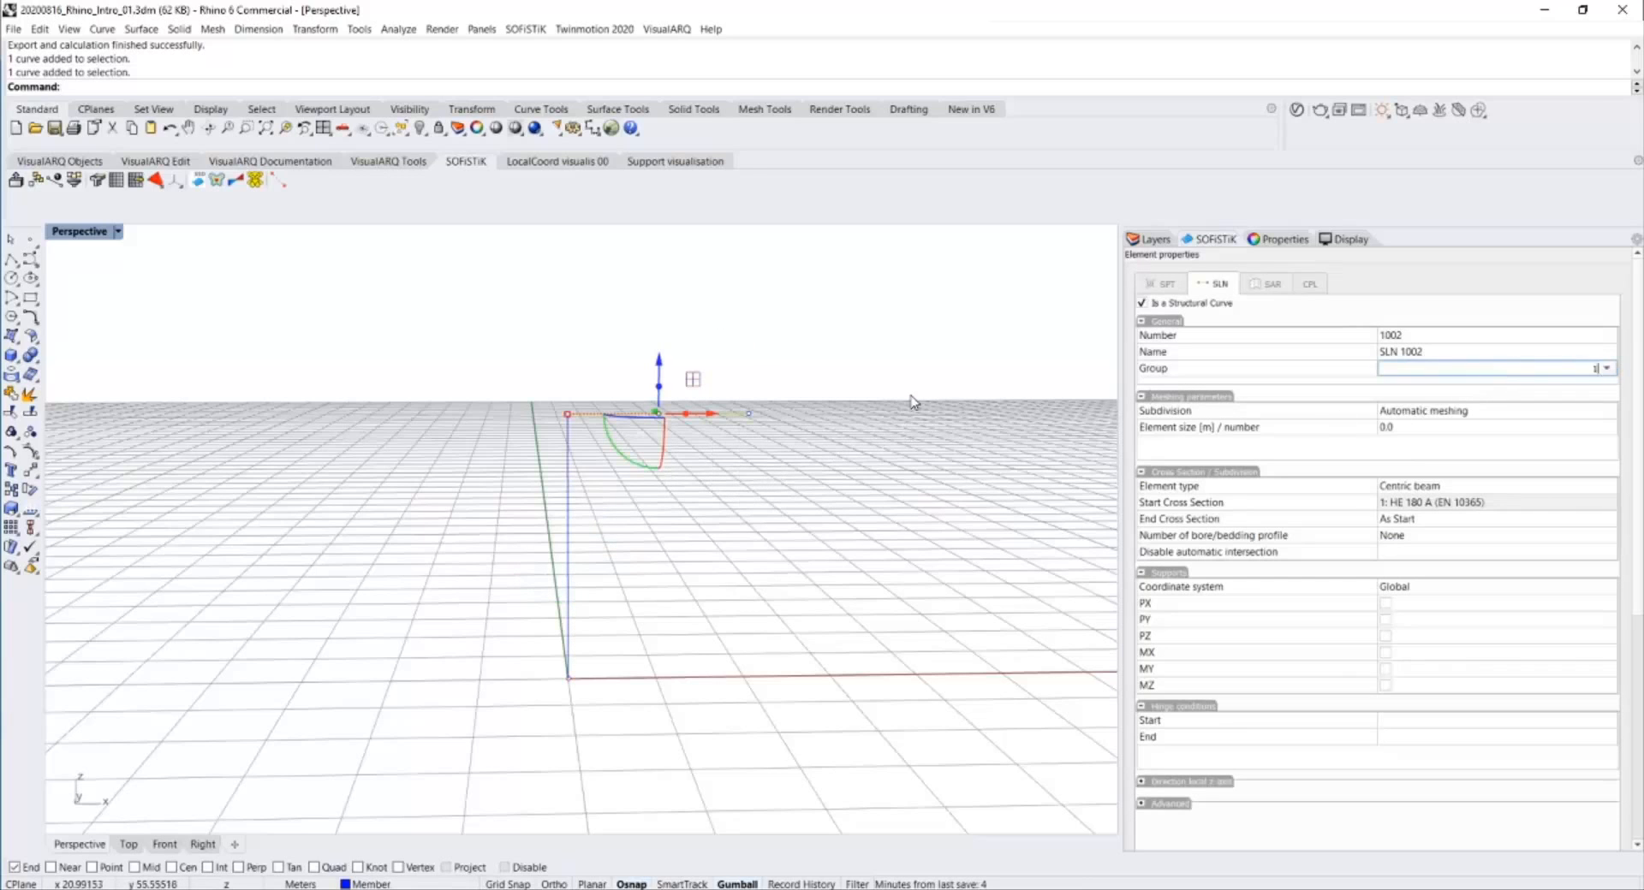
click(916, 400)
Export the entire system to SOFiSTiK again and view the updated frame in the system visualization of SOFiSTiK Structural Desktop.
click(15, 180)
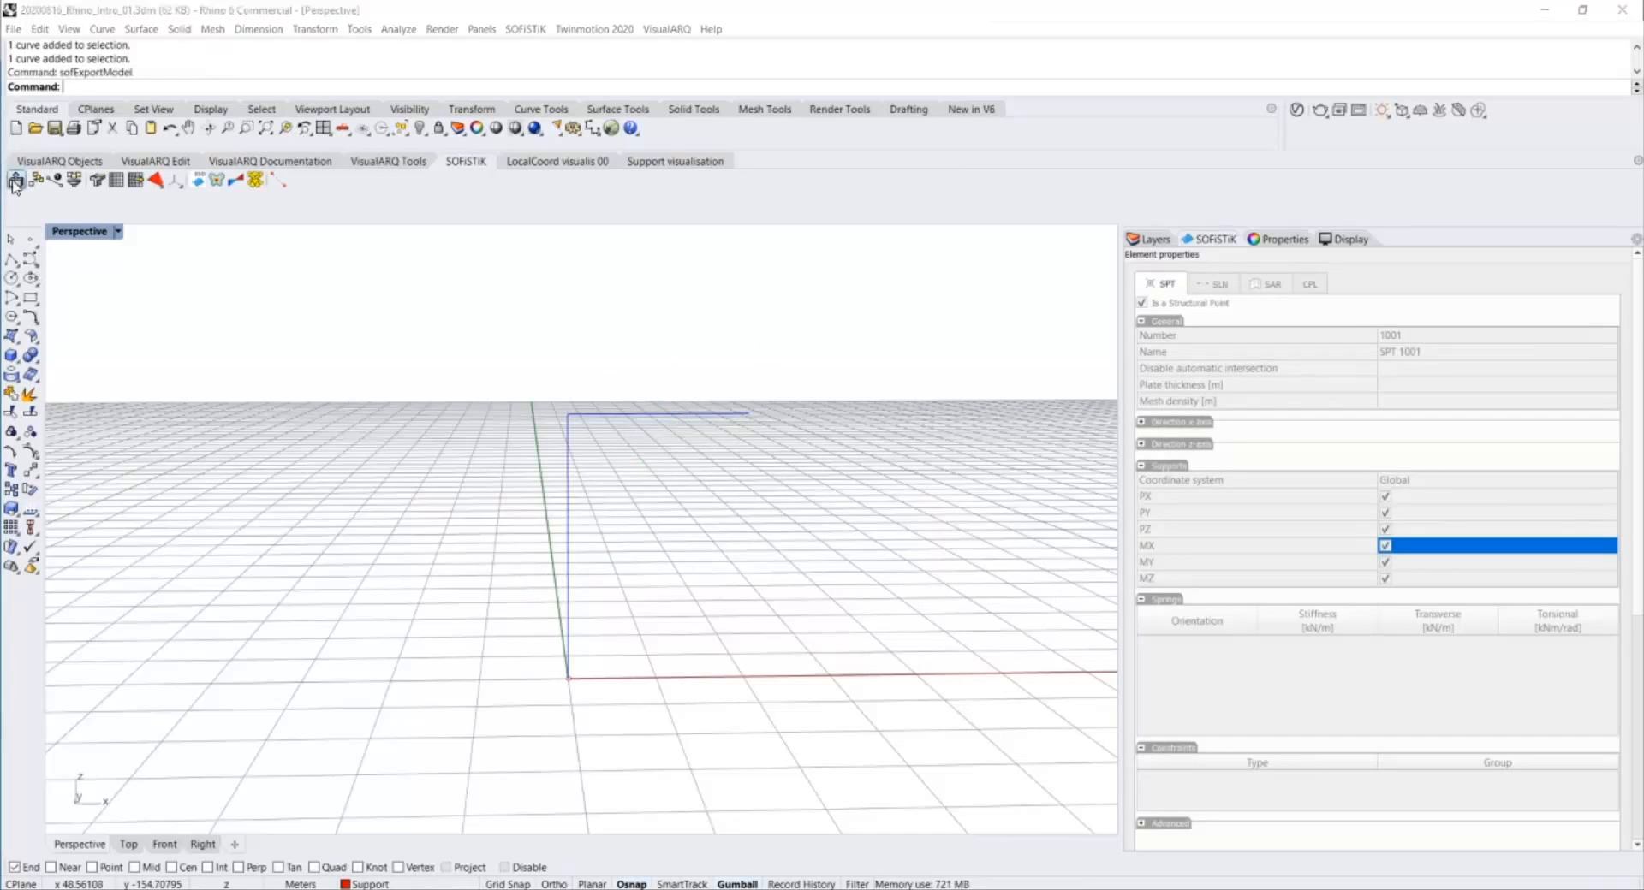
click(860, 732)
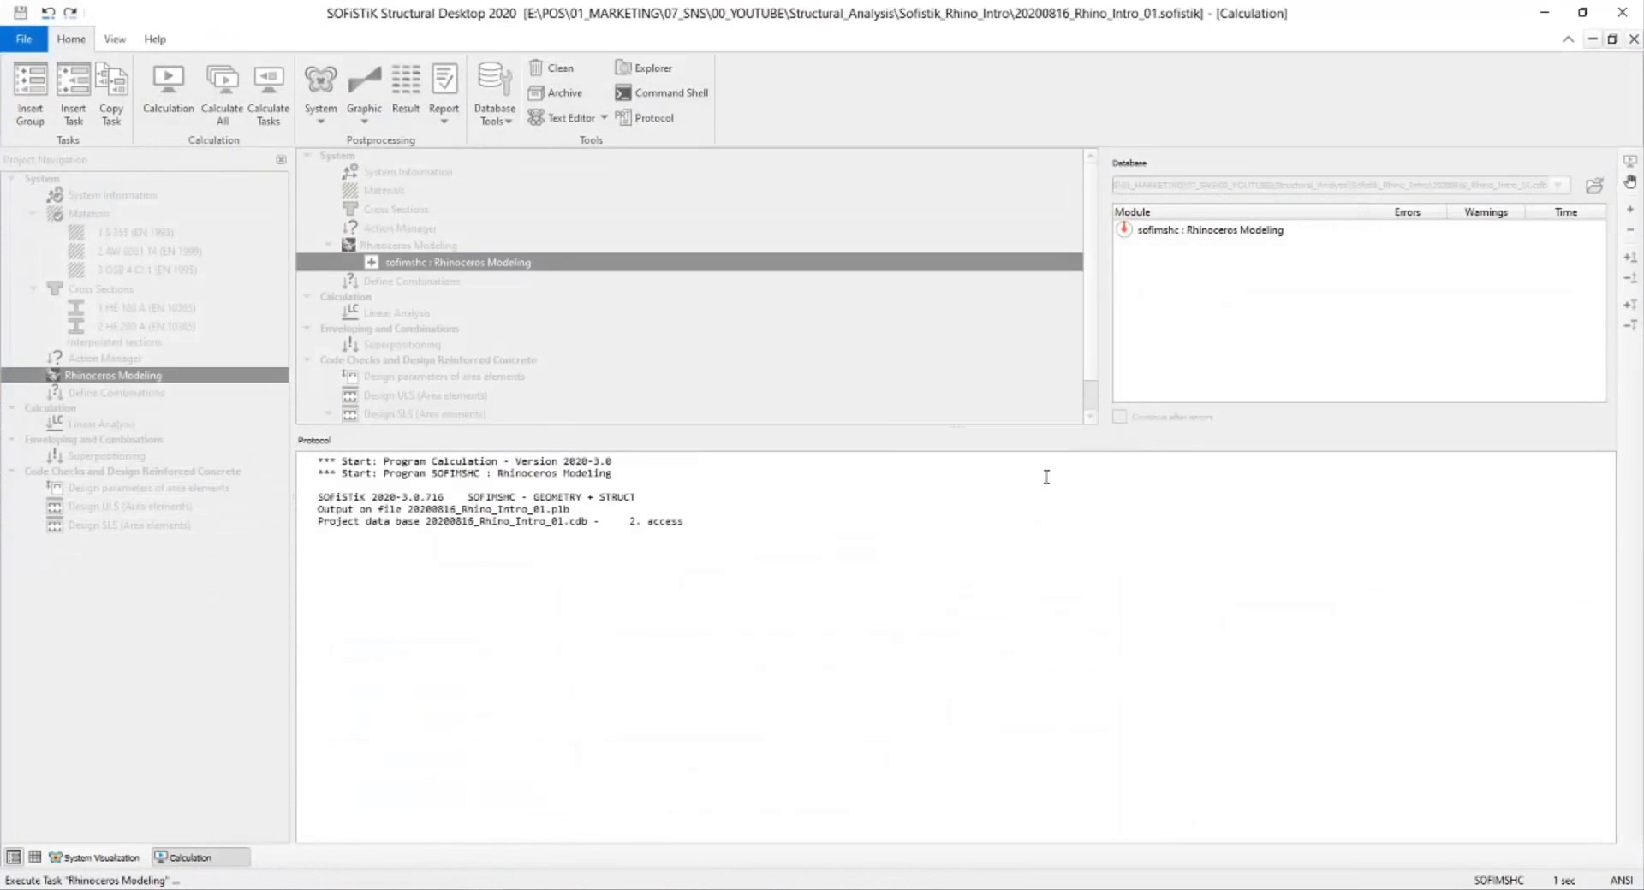
click(94, 857)
drag(809, 466, 887, 570)
drag(936, 499, 852, 357)
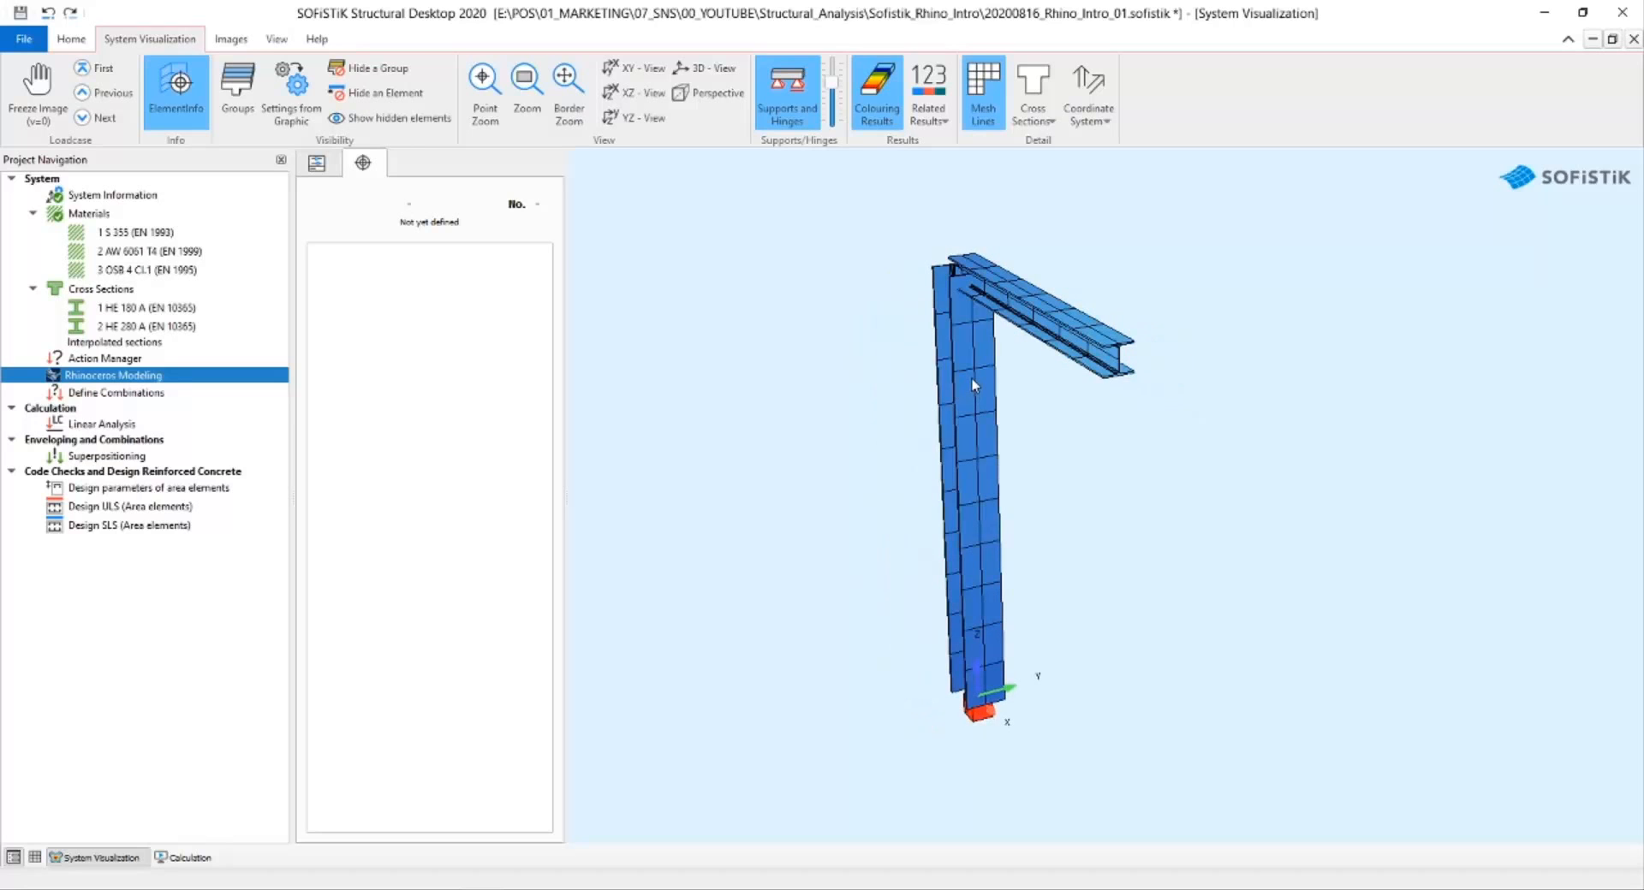
click(184, 857)
click(125, 859)
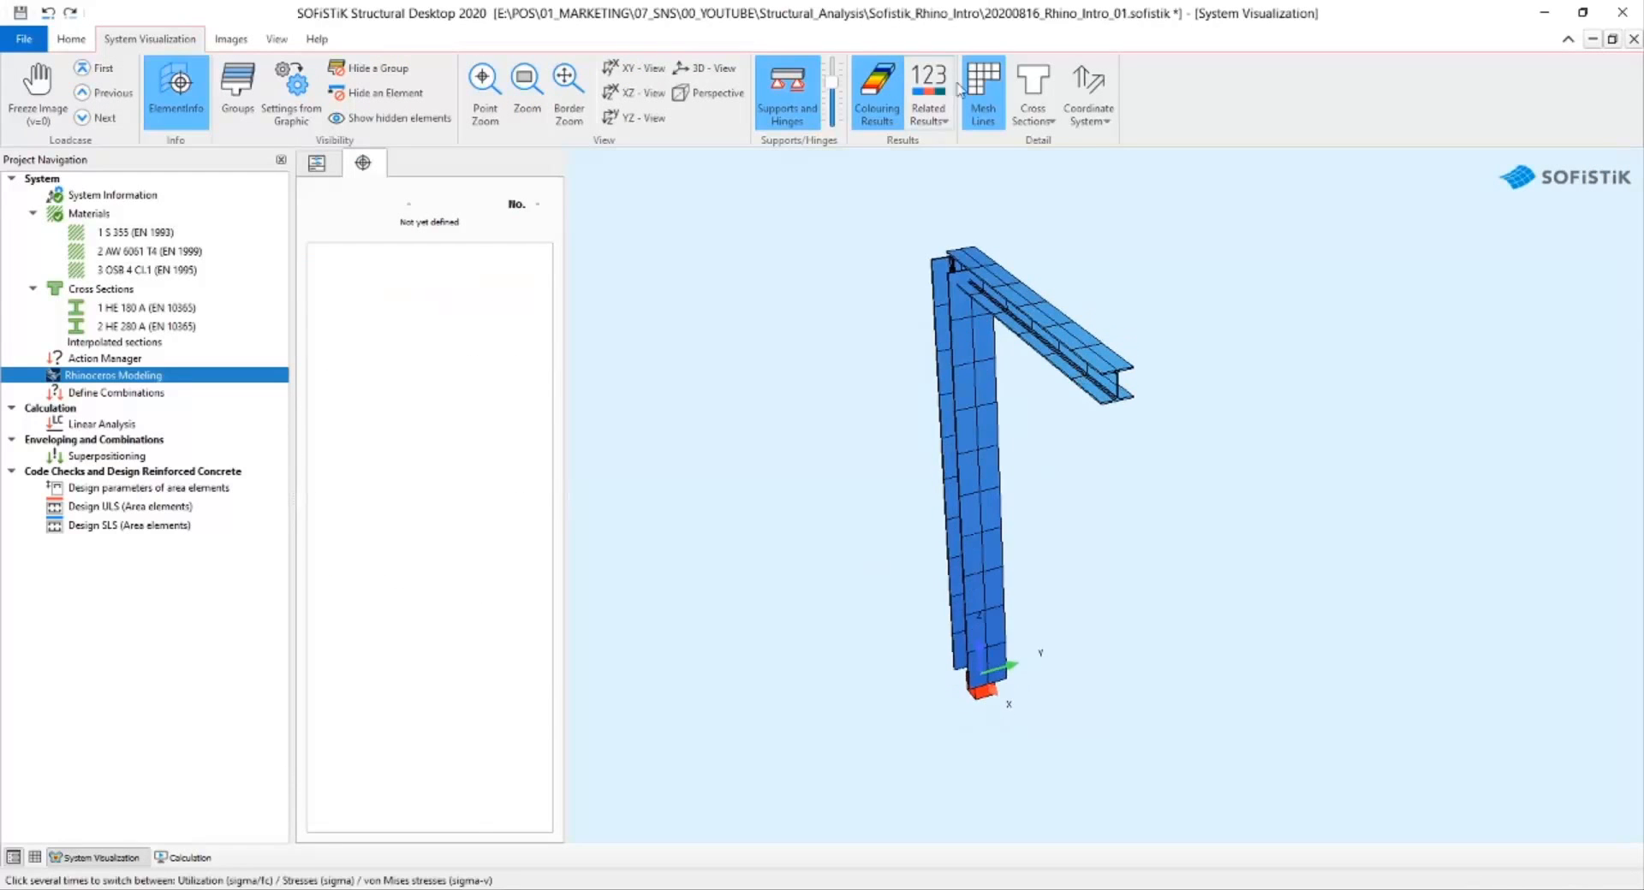
Compare the frame's display with and without cross sections and mesh lines, returning to full sections with mesh lines.
click(1038, 86)
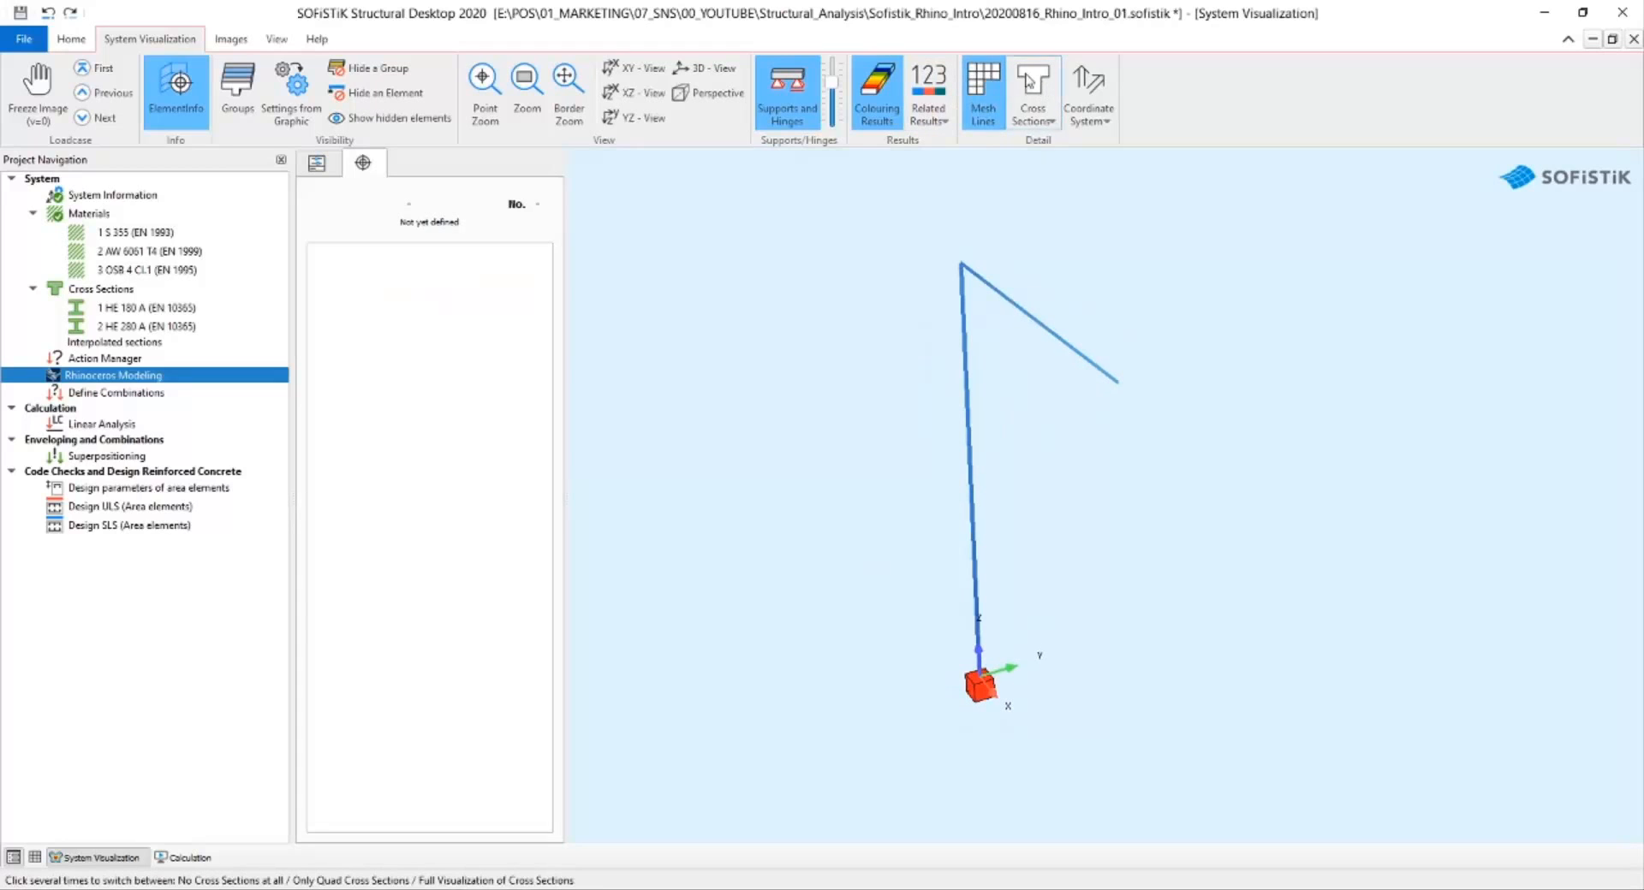
click(1010, 100)
click(1044, 87)
click(998, 97)
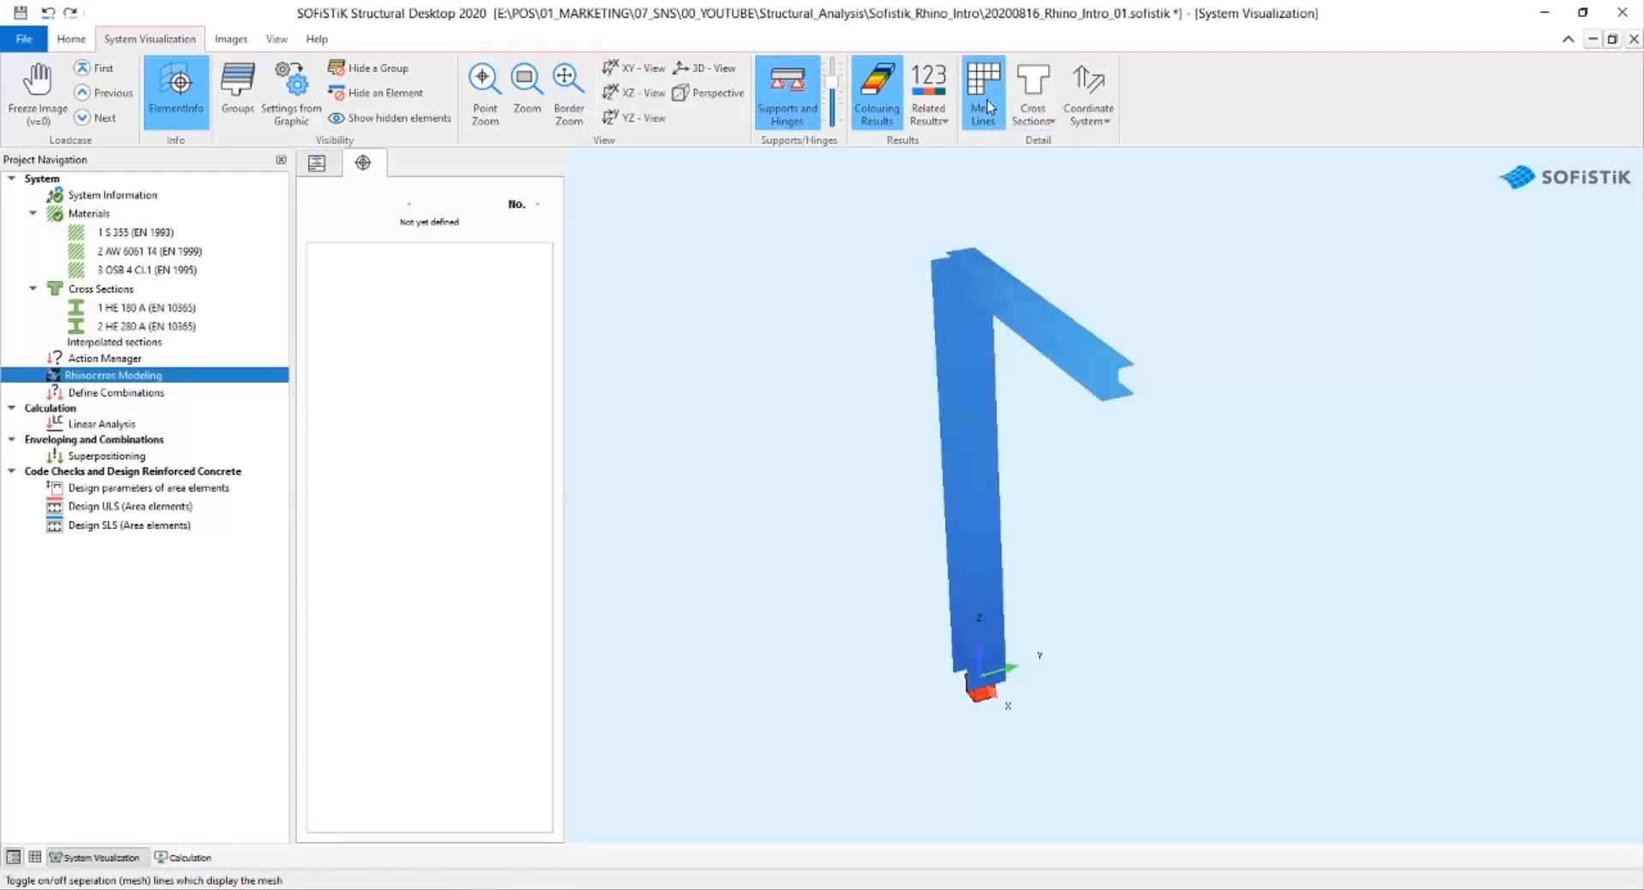
click(993, 111)
drag(986, 340, 1173, 385)
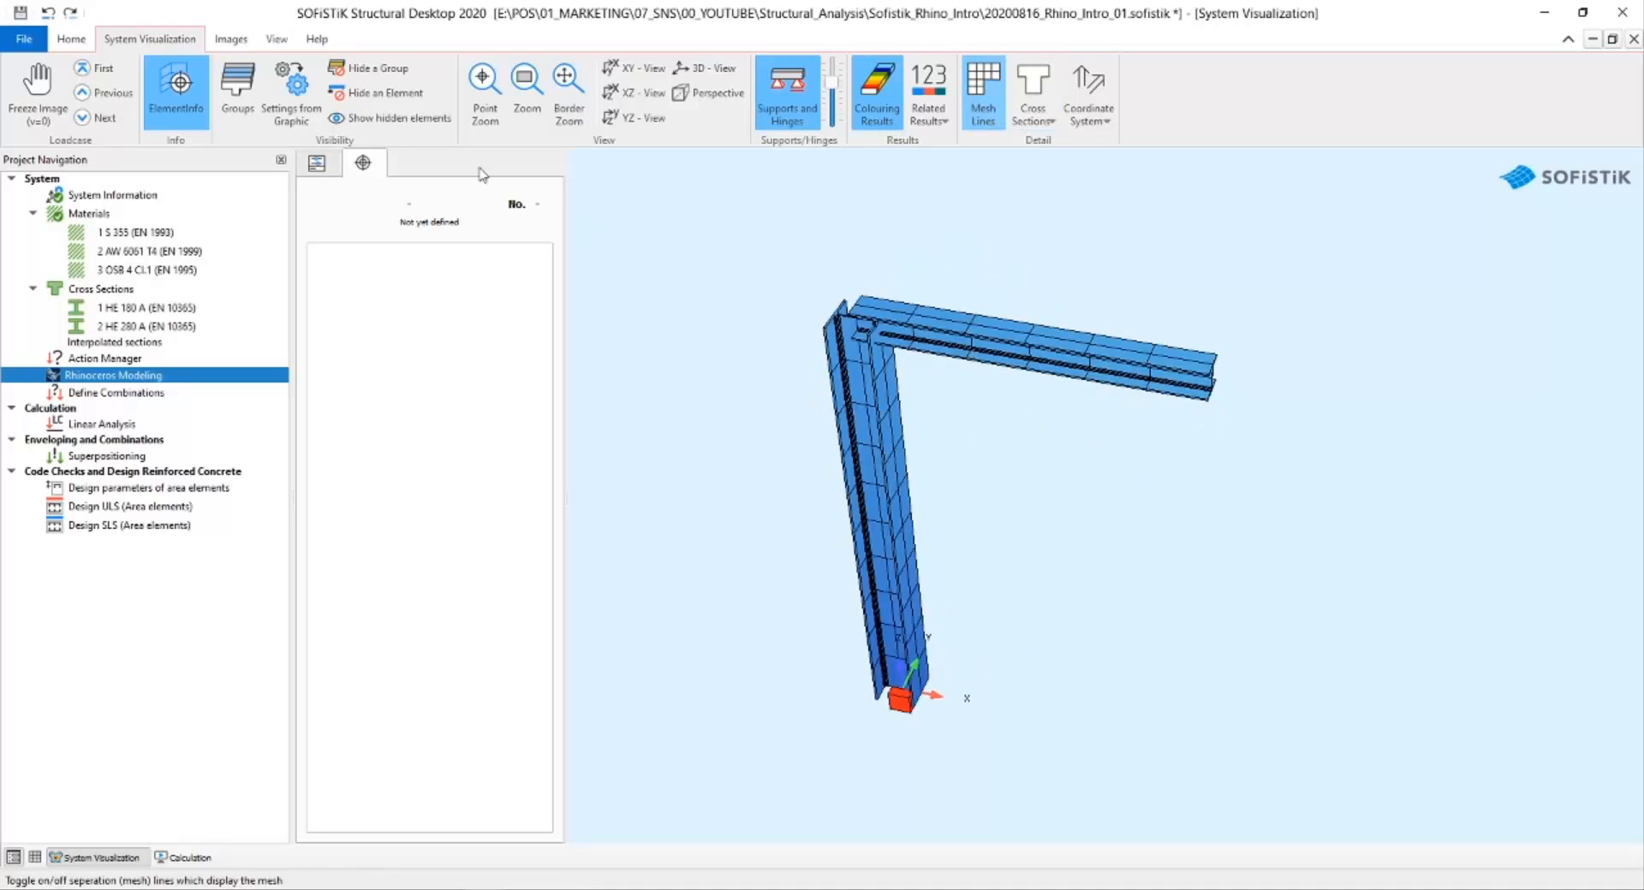
Freeze the image of the frame at v=0 in the system visualization.
click(48, 75)
drag(928, 459, 943, 378)
right_drag(943, 378, 961, 375)
drag(958, 506, 895, 398)
Check the group assignment in the element information of beams along the horizontal member and down the column.
click(316, 162)
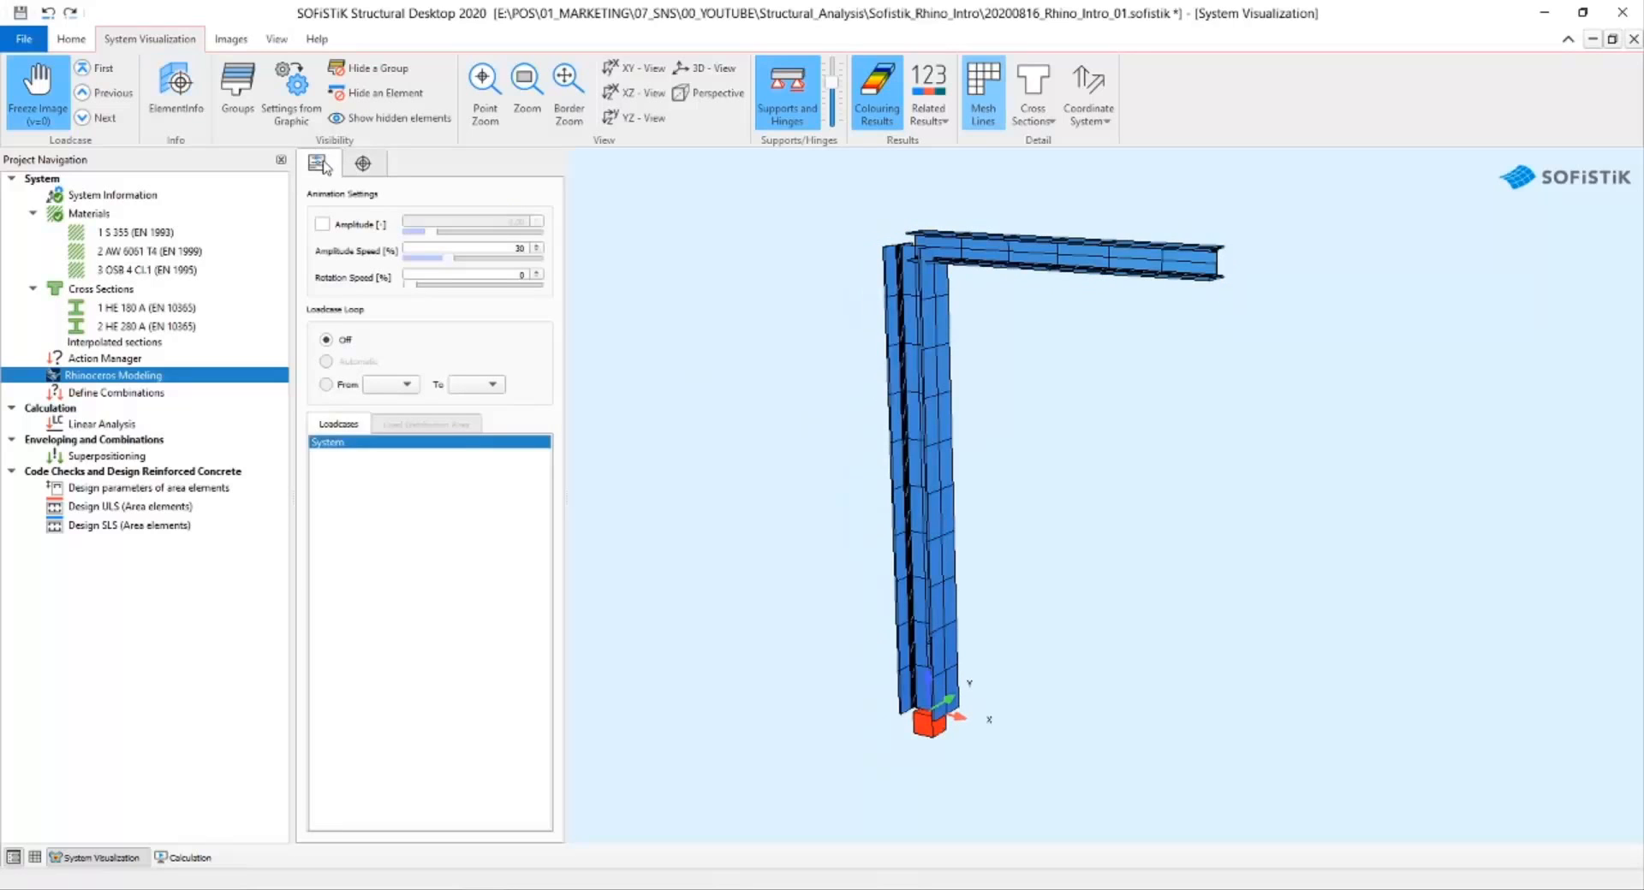
double_click(957, 249)
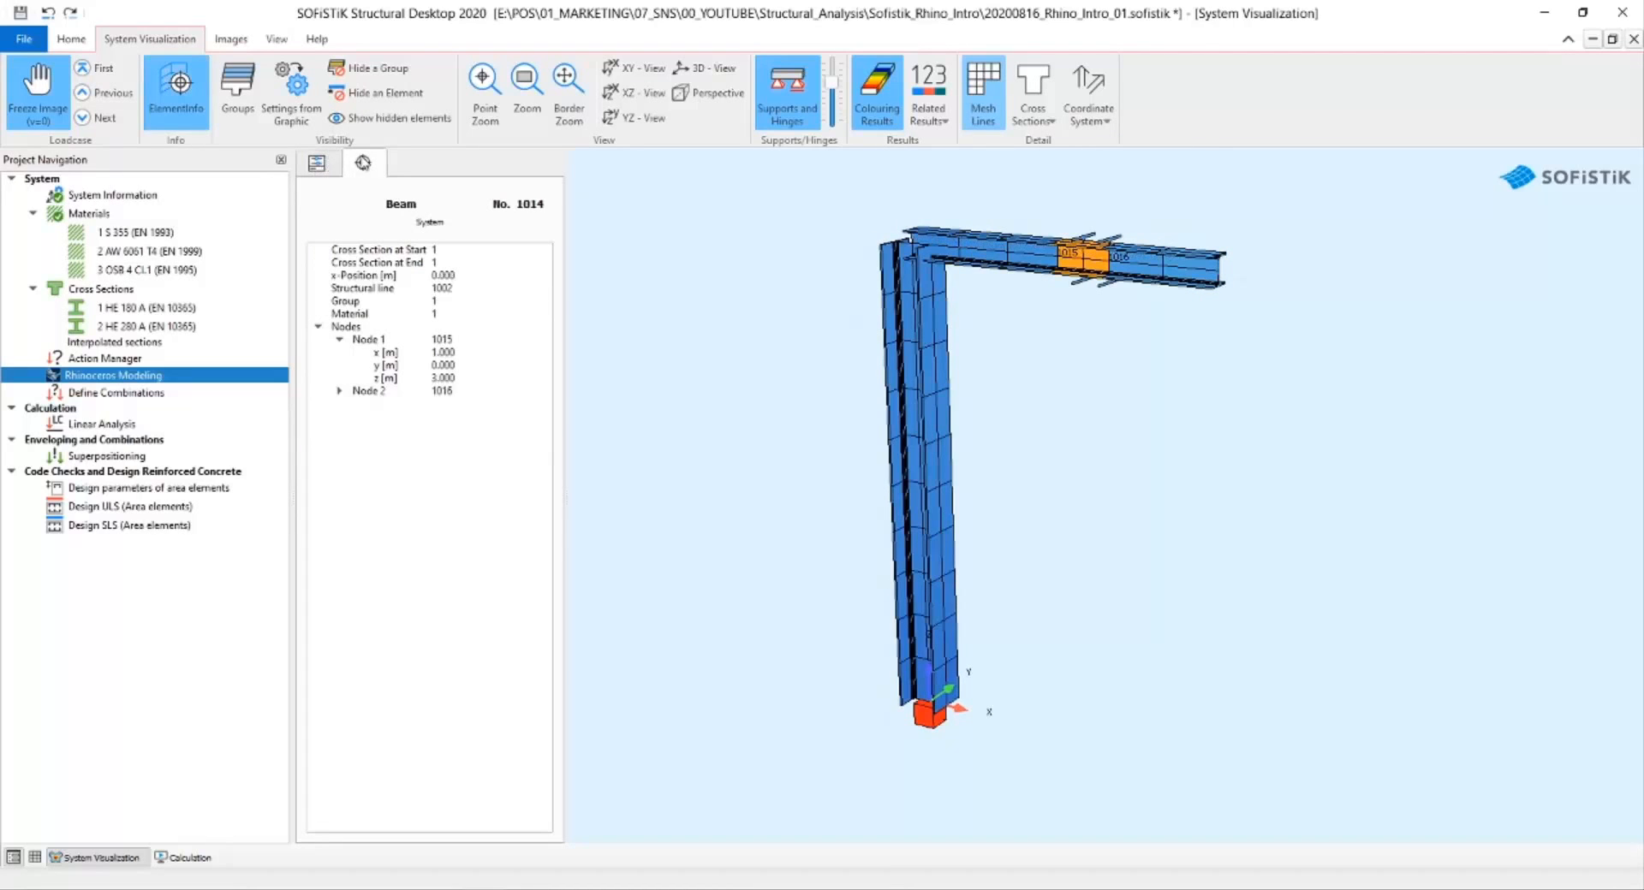
click(316, 164)
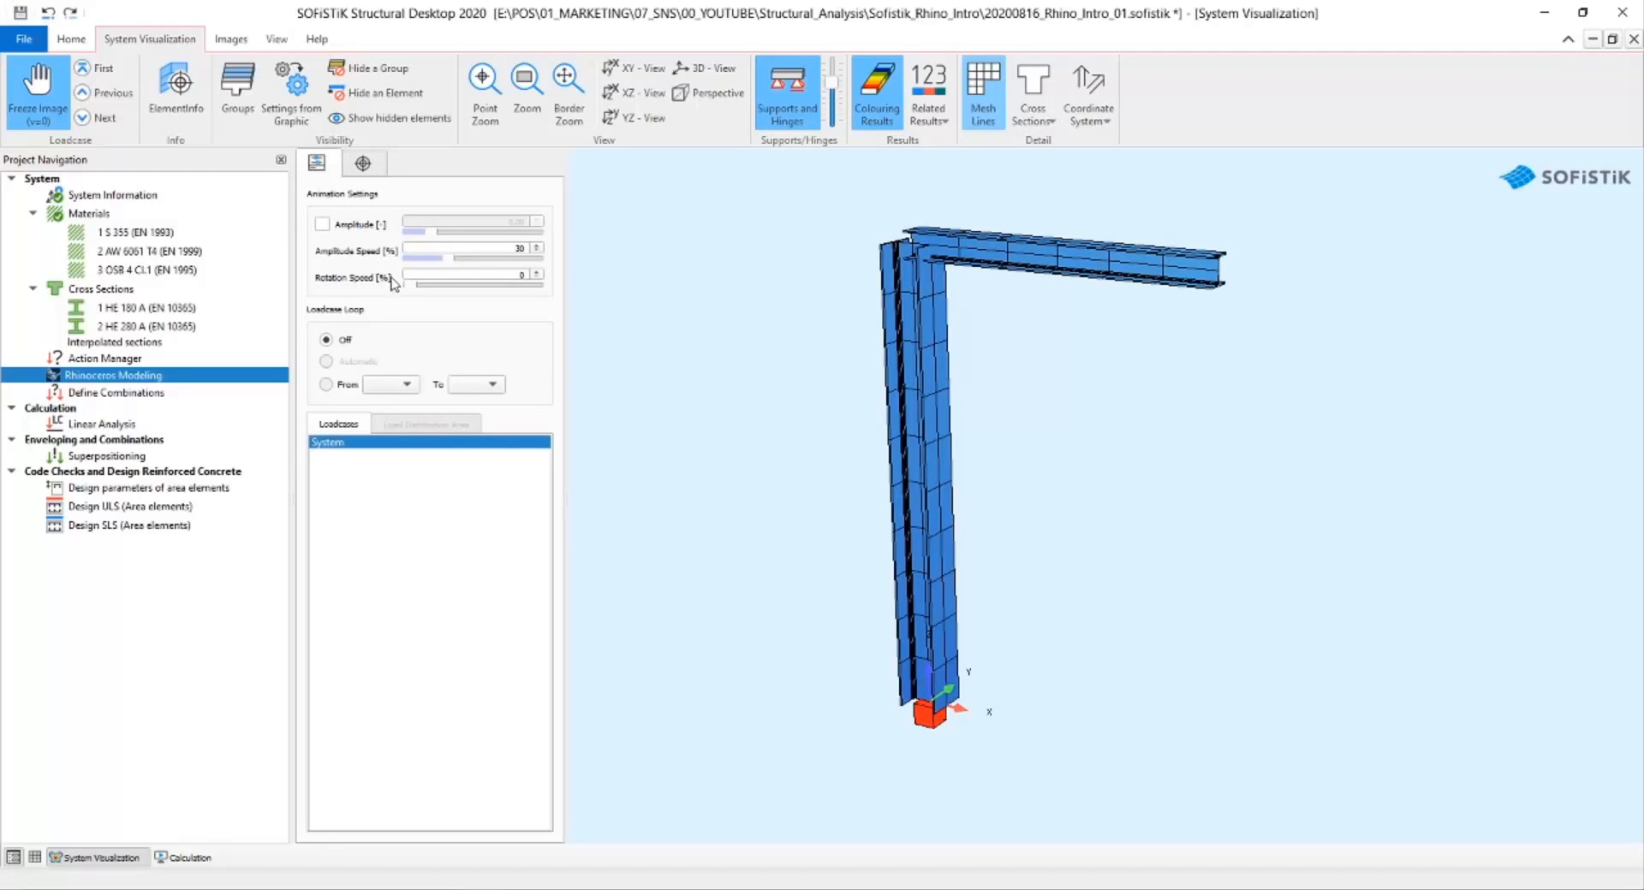
double_click(1094, 269)
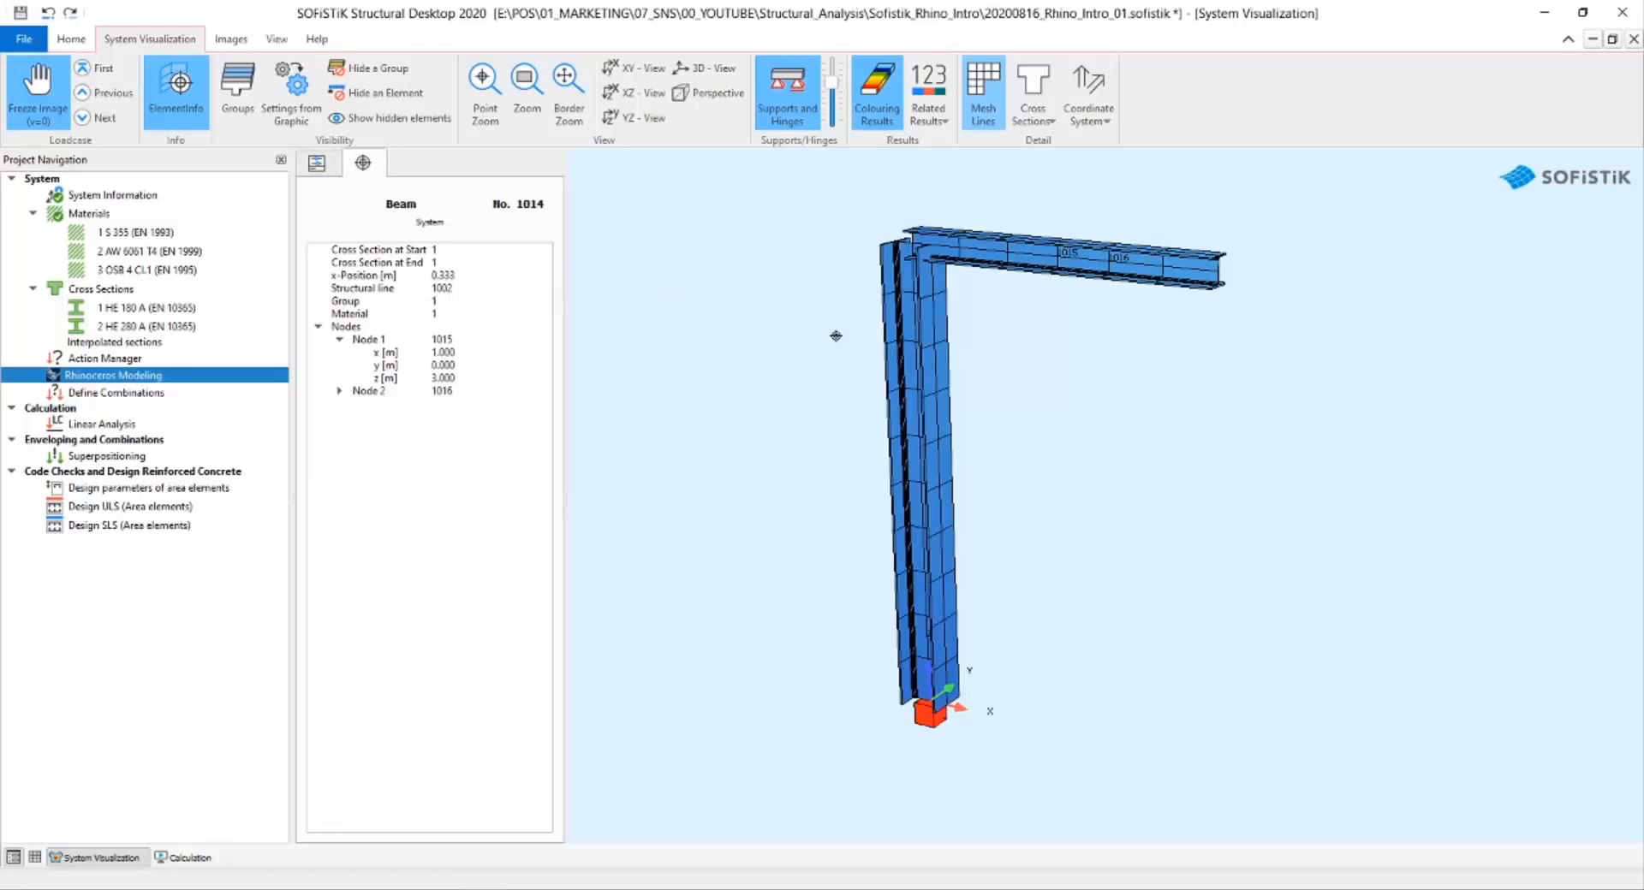
click(921, 364)
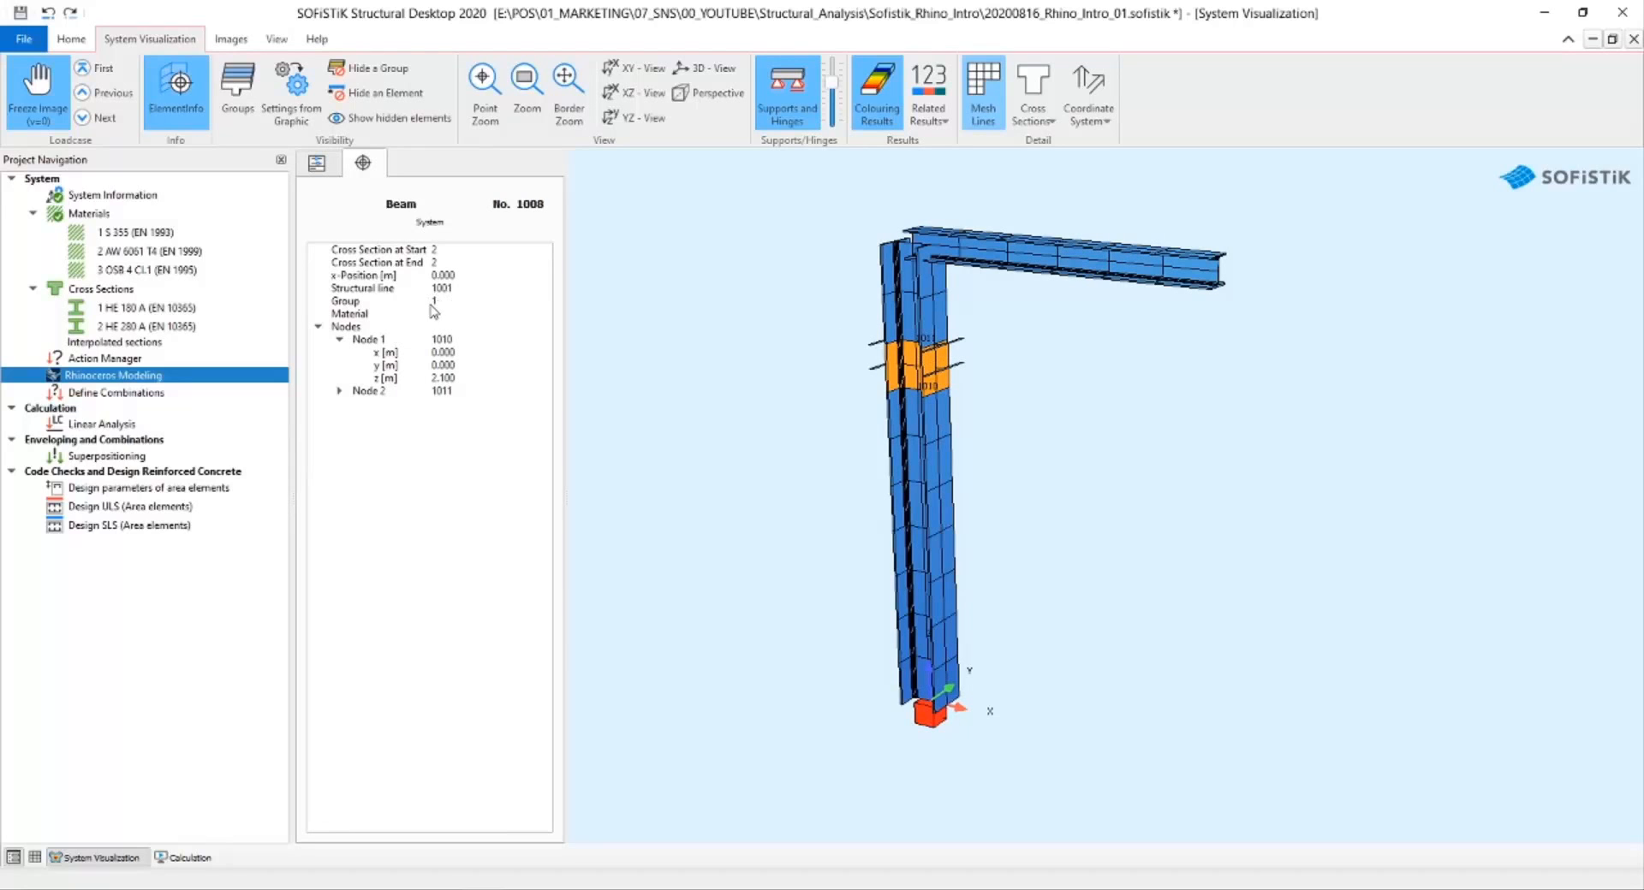
scroll(921, 368, up, 4)
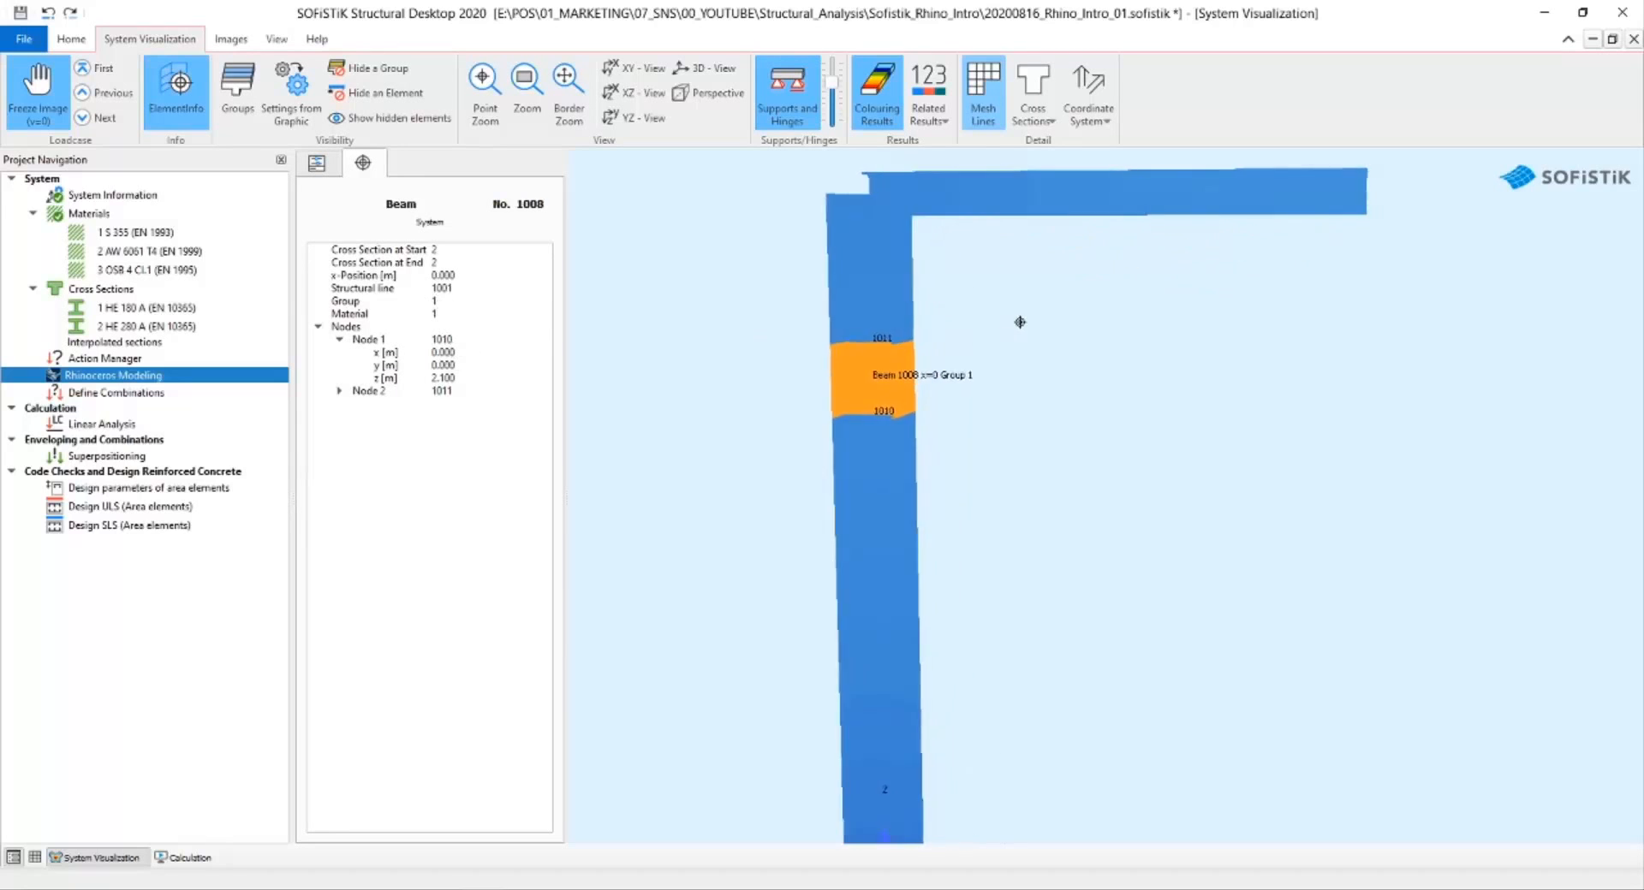
scroll(877, 434, down, 1)
click(879, 441)
click(892, 512)
click(892, 589)
click(894, 657)
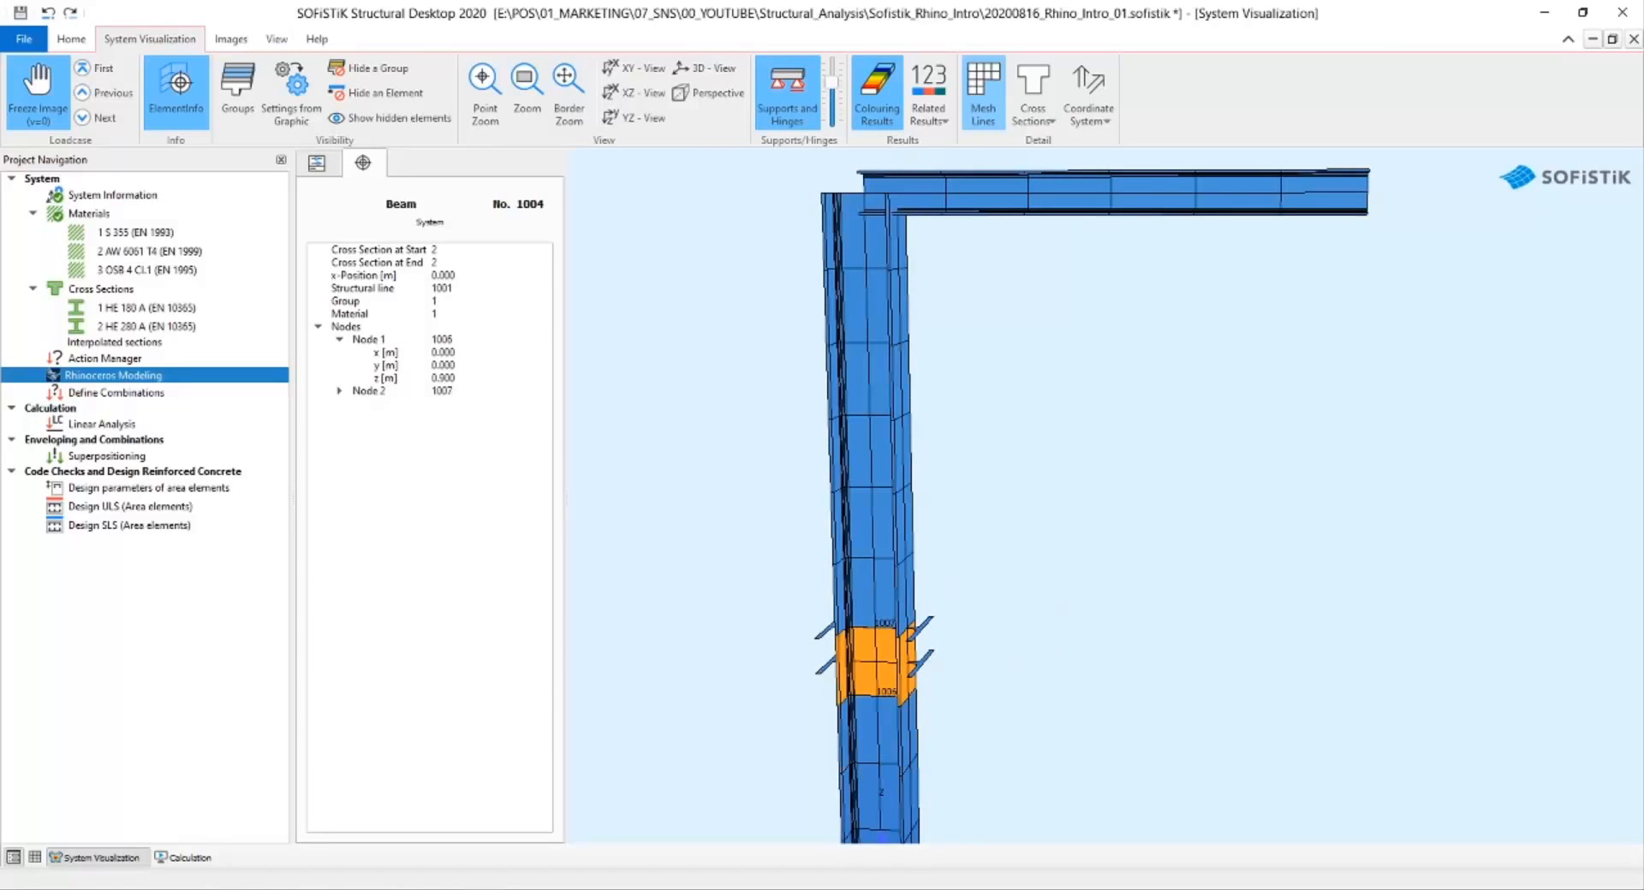
Switch to Rhino and review the meshing parameters of the SOFiSTiK export, closing them without exporting.
key(alt+Tab)
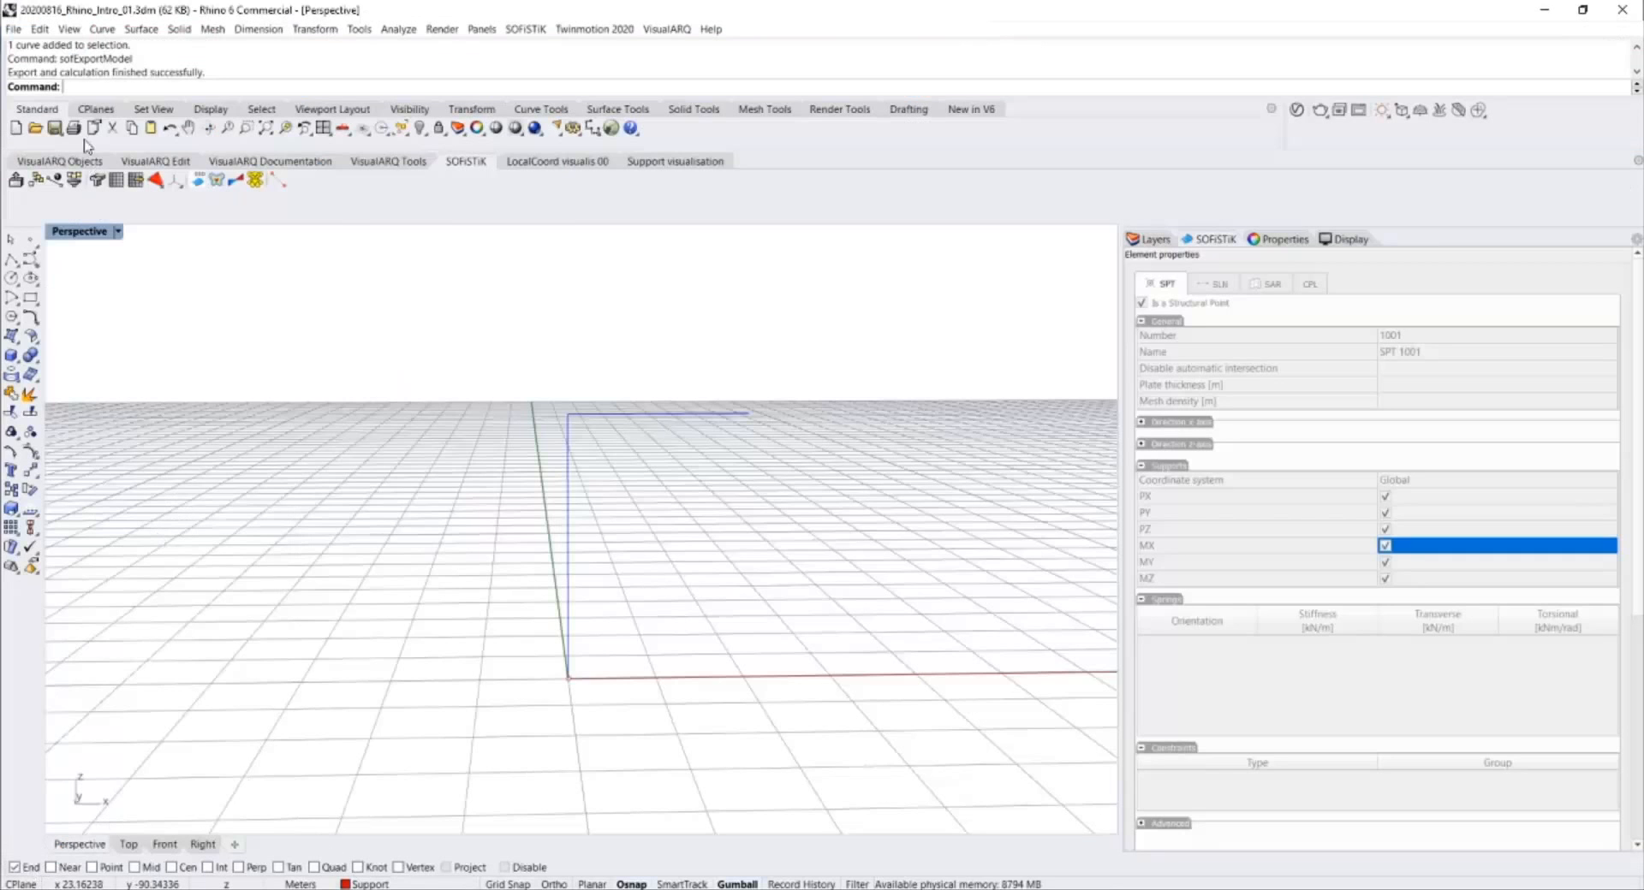
click(15, 180)
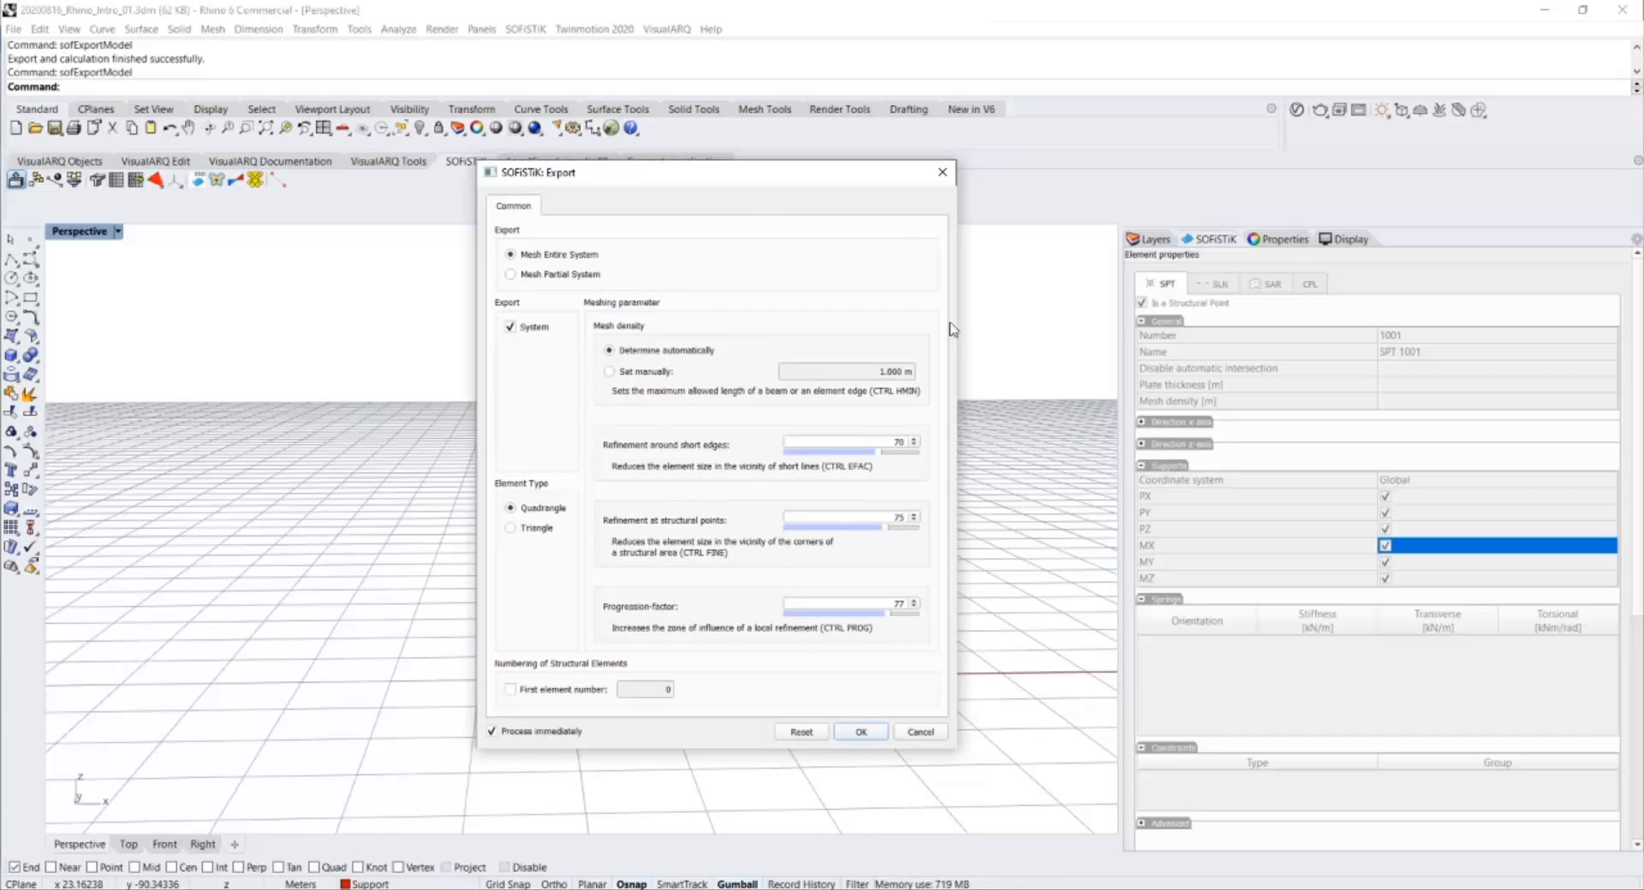
click(920, 733)
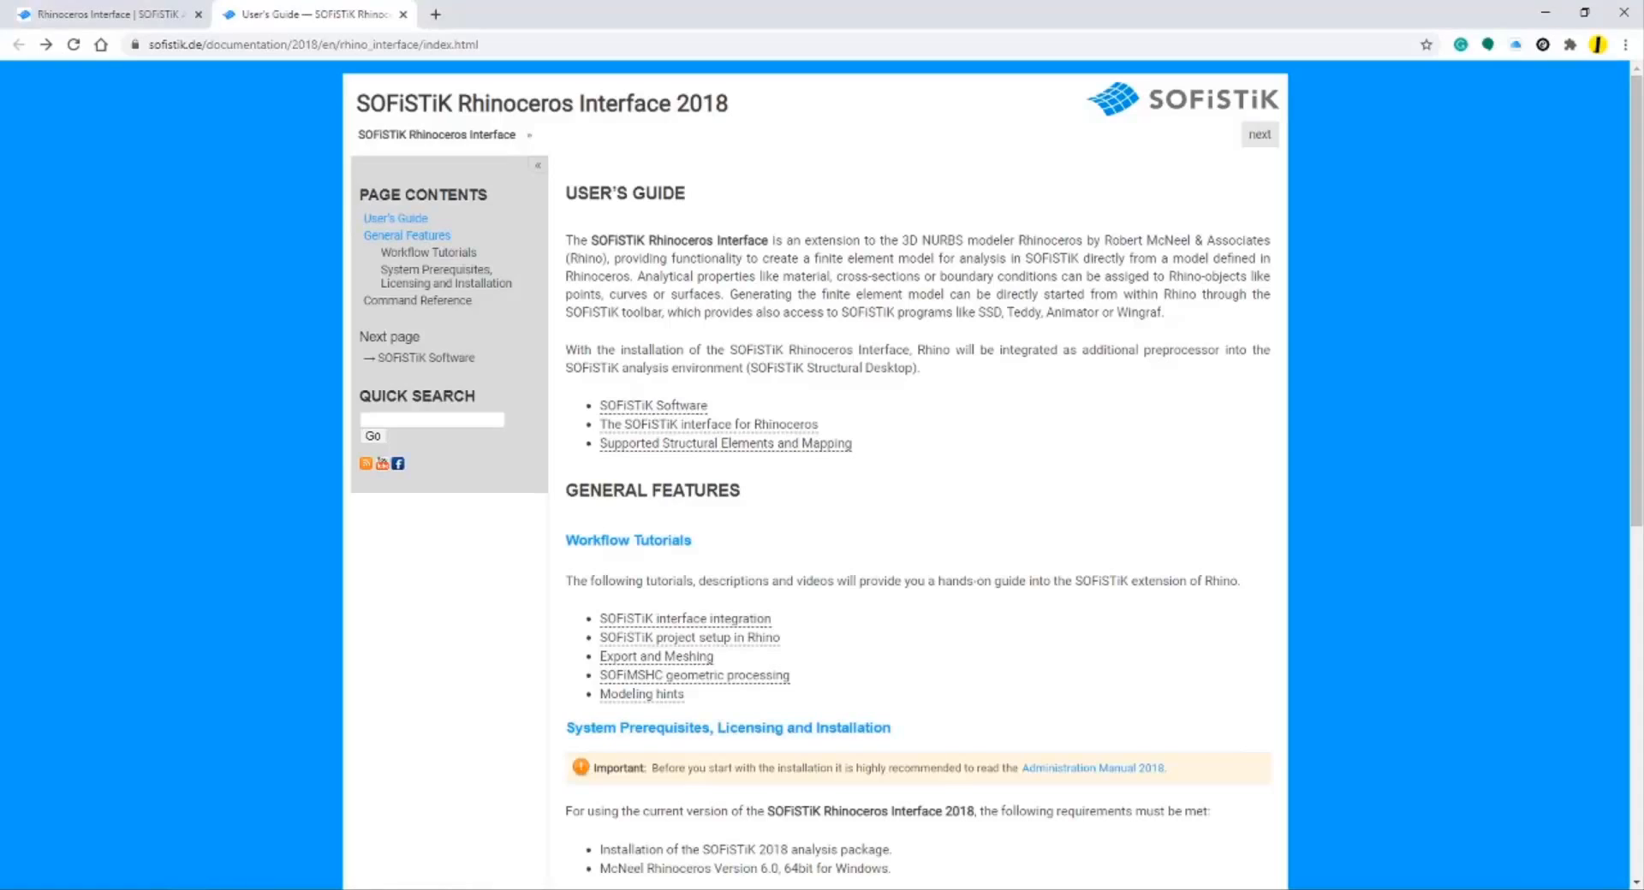
Read the Export and Meshing page of the SOFiSTiK Rhinoceros Interface guide in the browser, including the meshing parameter descriptions, and return to Rhino.
scroll(771, 650, down, 2)
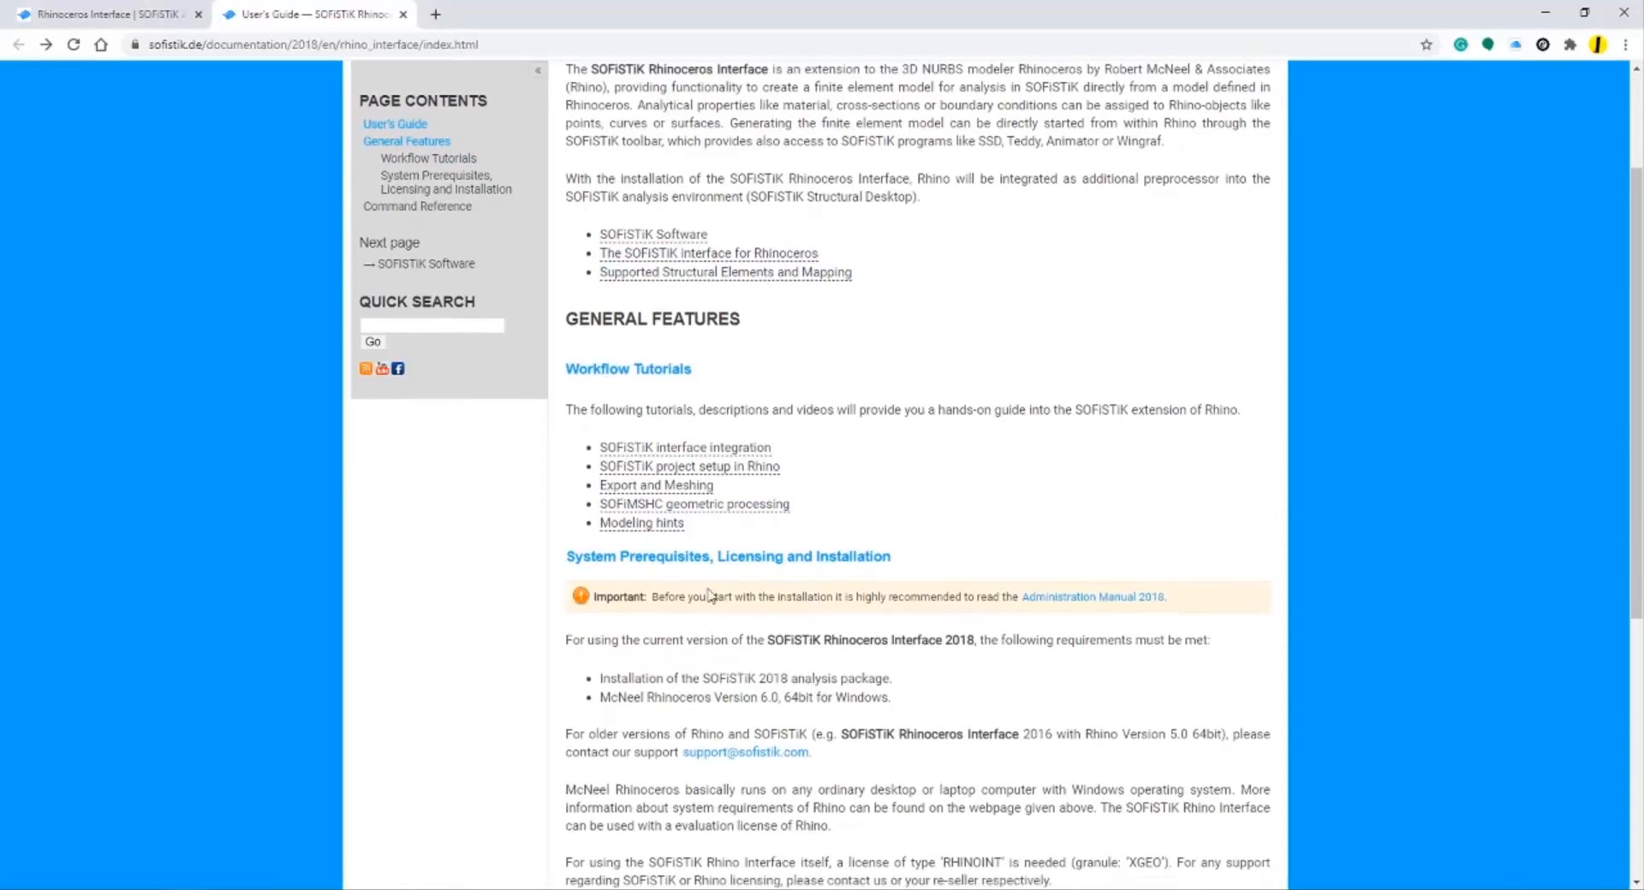
click(664, 490)
scroll(685, 512, down, 8)
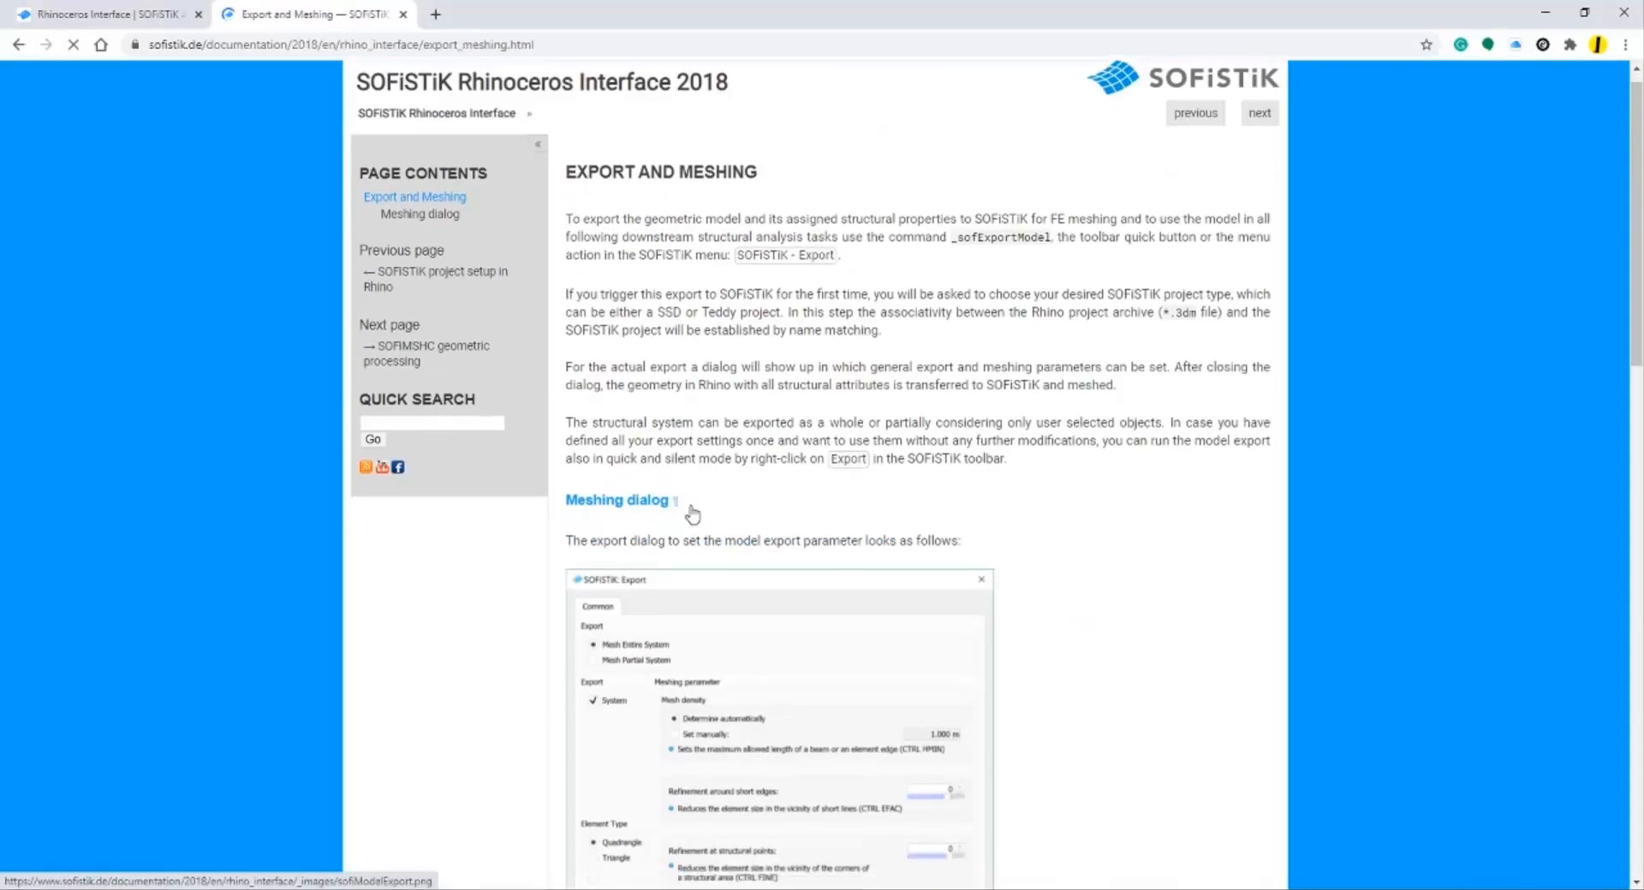
scroll(809, 521, down, 7)
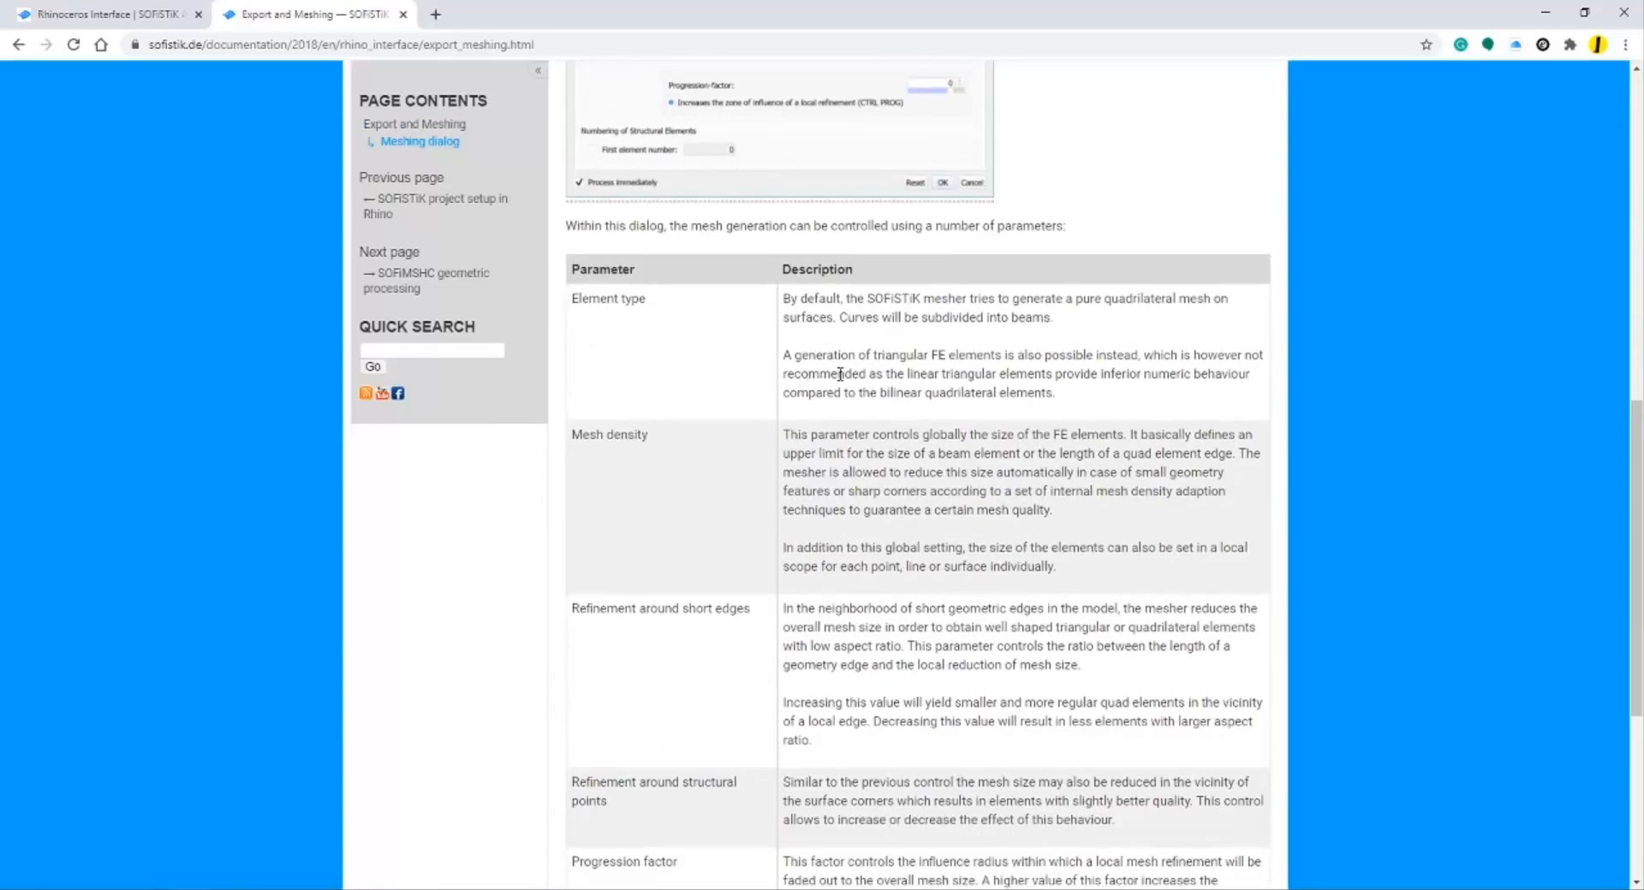
scroll(871, 560, up, 15)
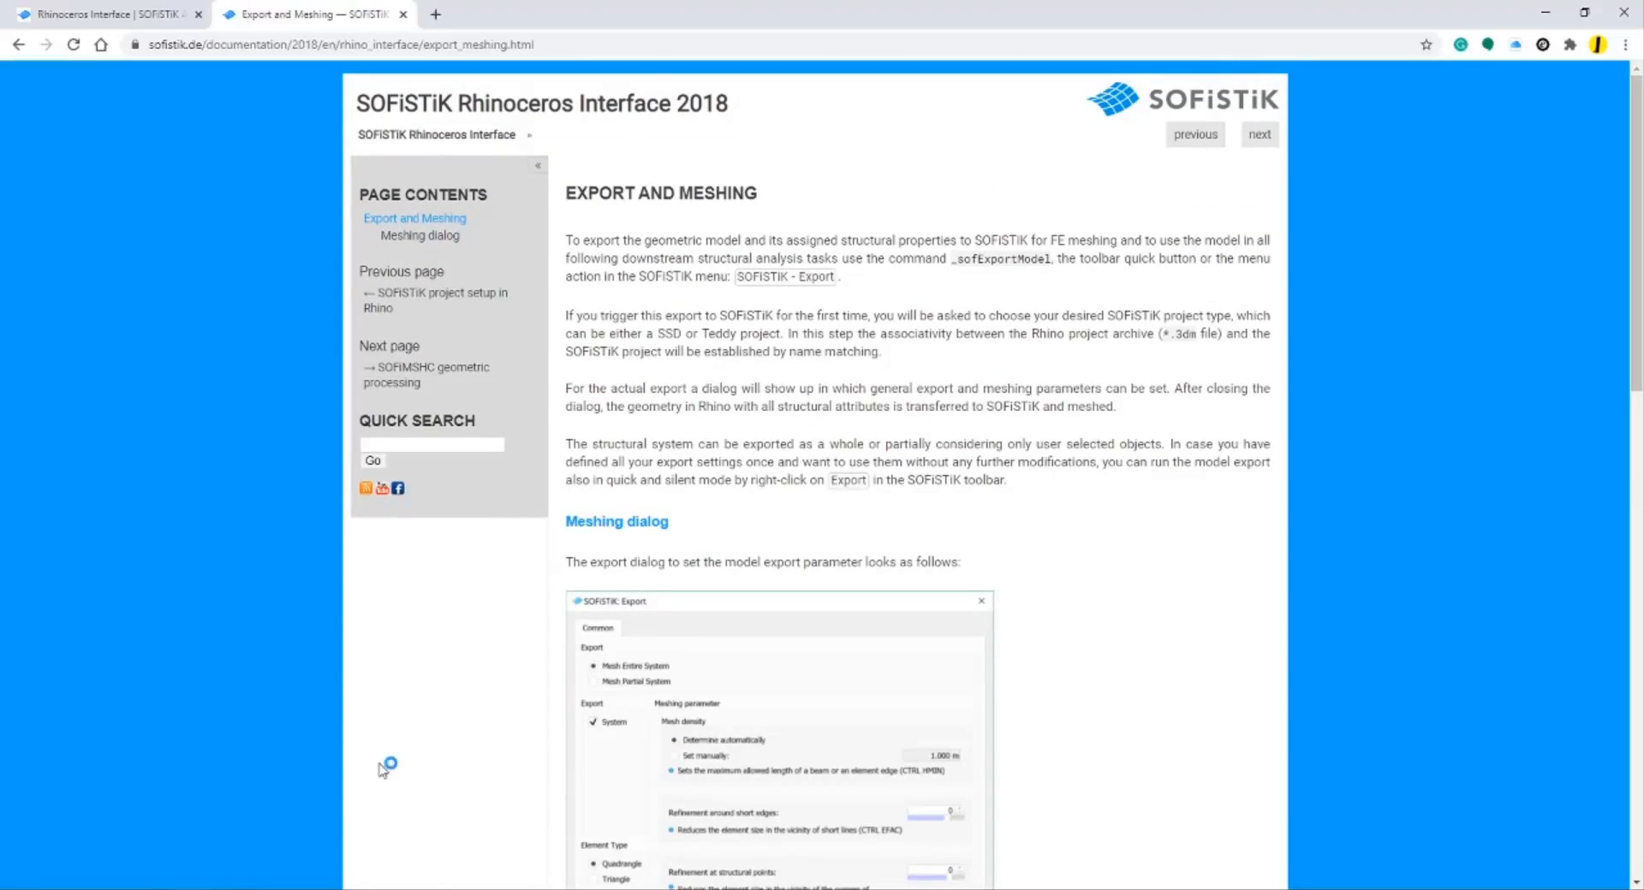
click(386, 888)
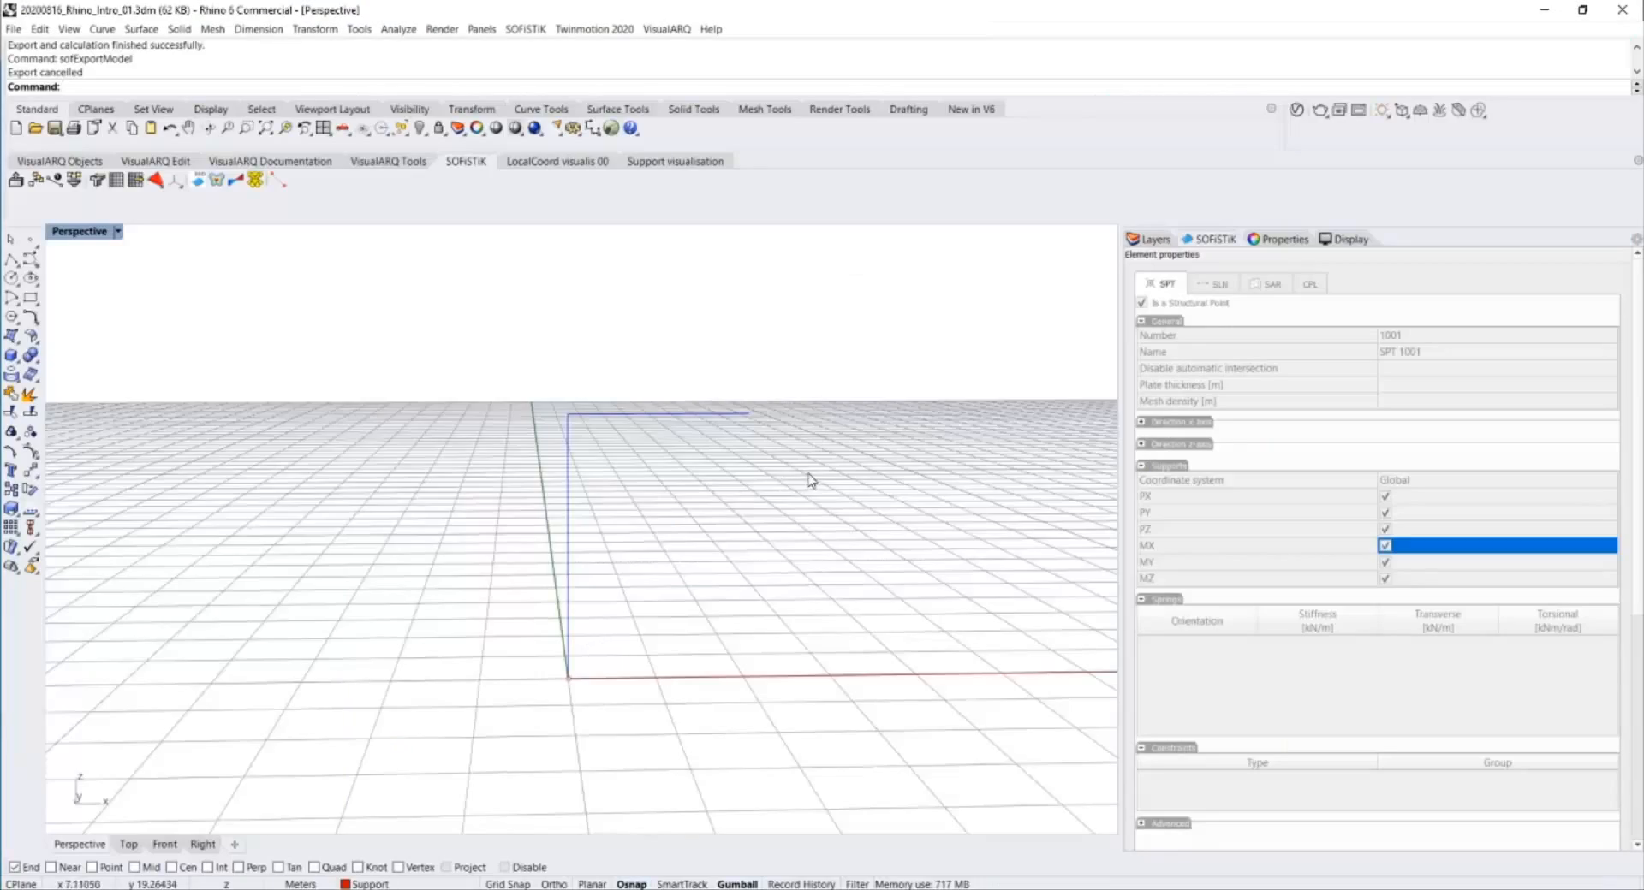
Turn on the SOFiSTiK cross-section visualization for the structural lines in the perspective viewport.
right_drag(811, 480, 532, 484)
right_drag(477, 332, 485, 334)
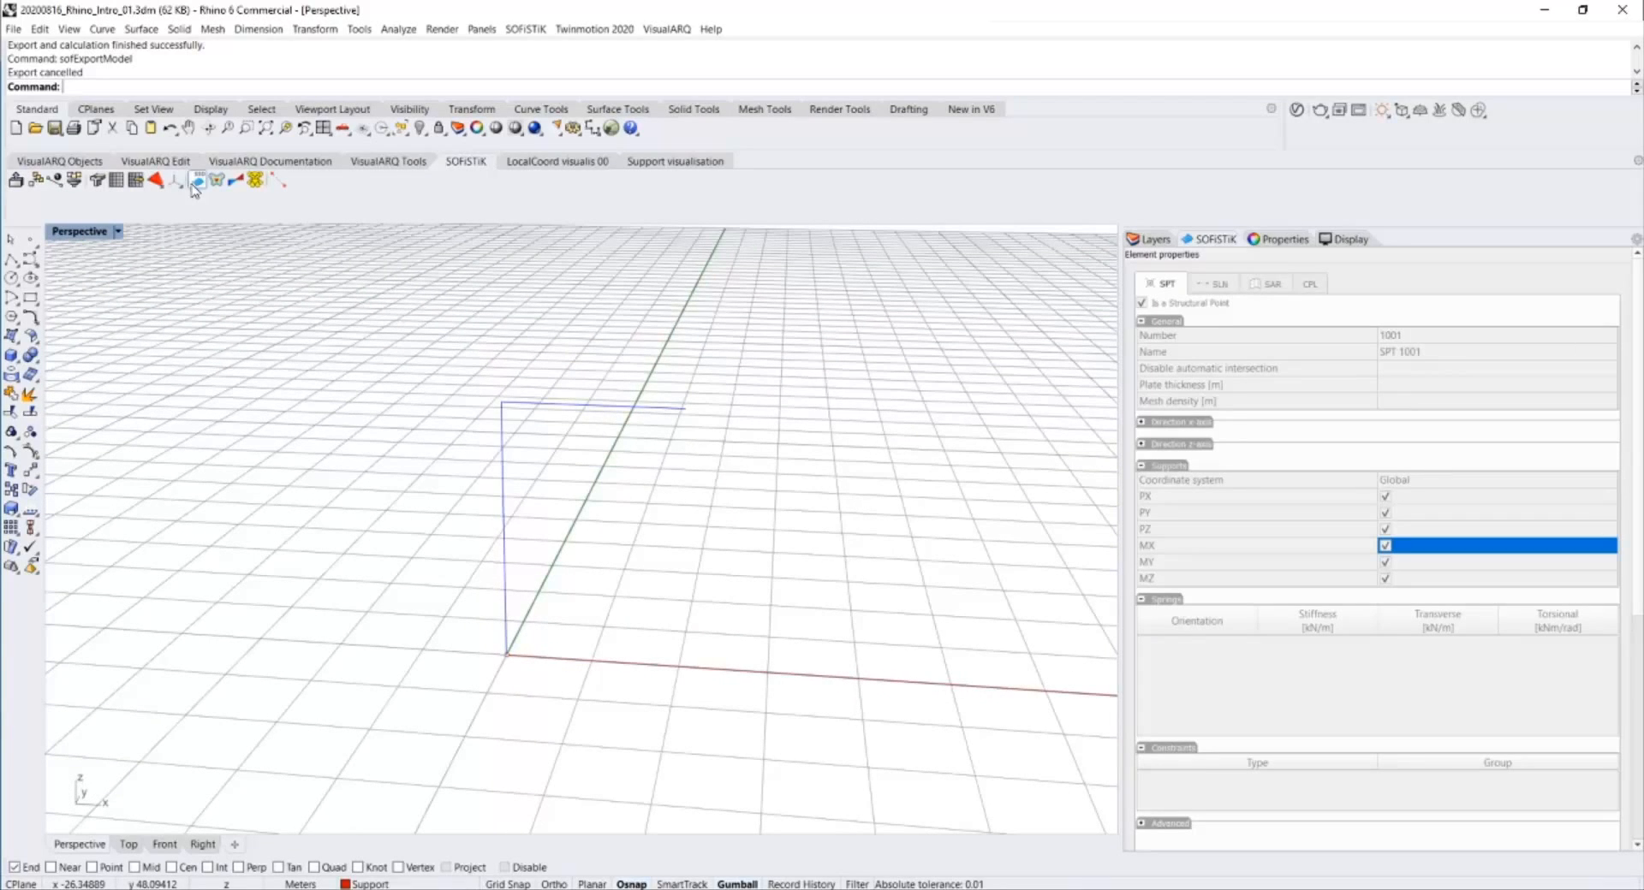
click(99, 182)
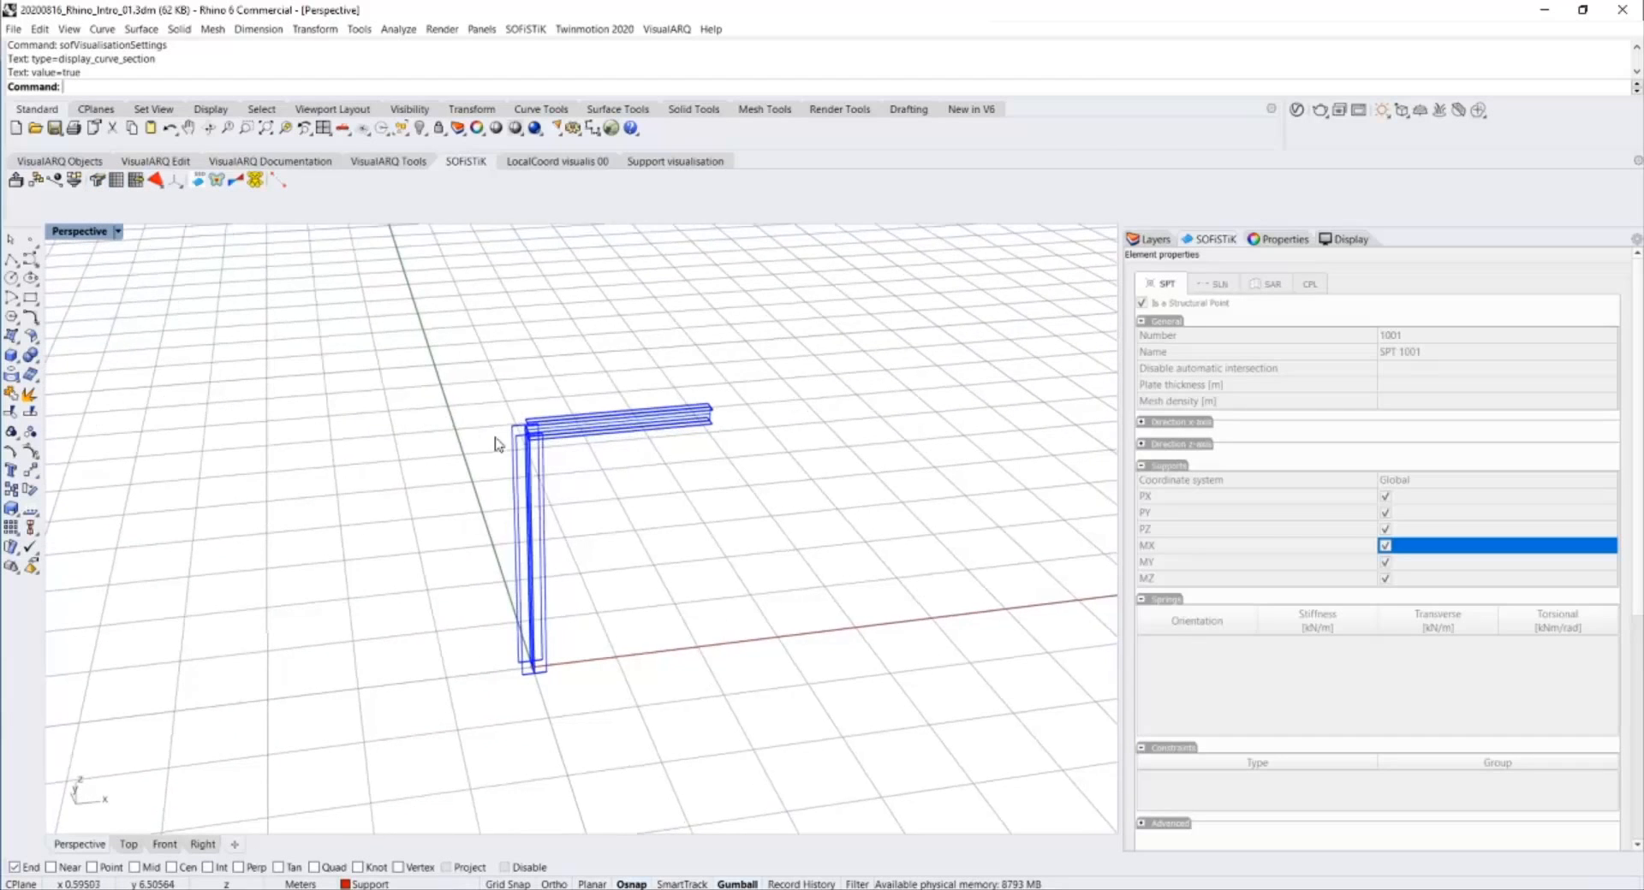
Set the perspective viewport to shaded display and inspect the cross sections of the column and the horizontal beam.
key(ctrl+alt+s)
mouse_move(569, 480)
right_down()
mouse_move(779, 442)
mouse_move(664, 358)
right_up()
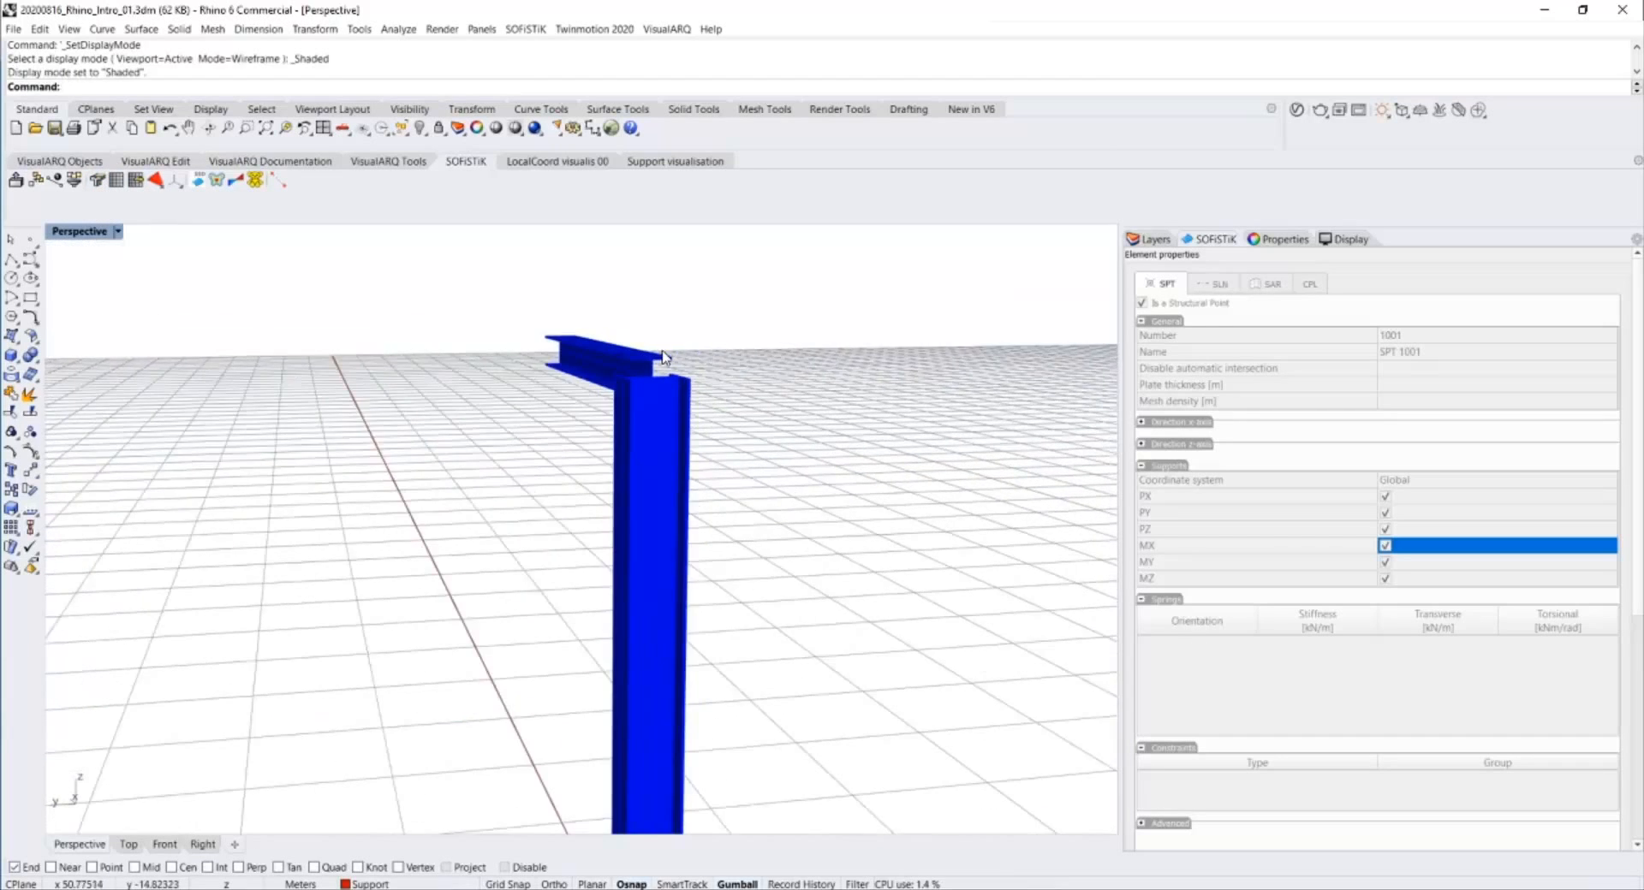
click(624, 373)
right_drag(830, 370, 438, 428)
click(551, 517)
click(438, 428)
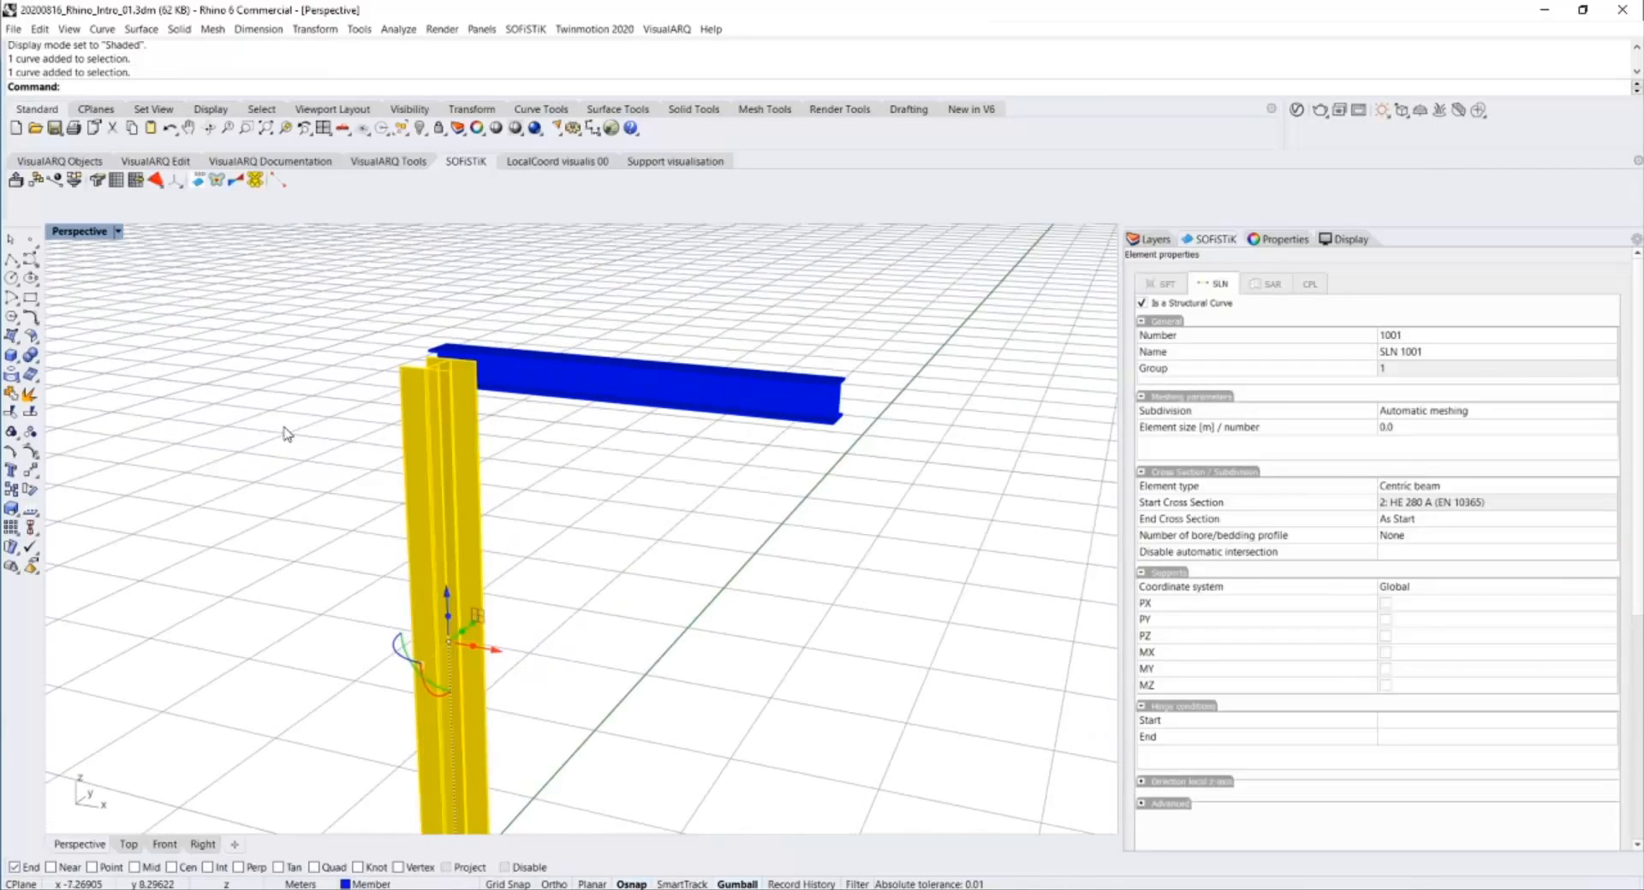
click(287, 434)
Compare the section orientation at the beam-column joint in Rhino with the meshed model in SOFiSTiK Structural Desktop, and return to Rhino.
right_drag(286, 434, 594, 374)
scroll(511, 340, up, 3)
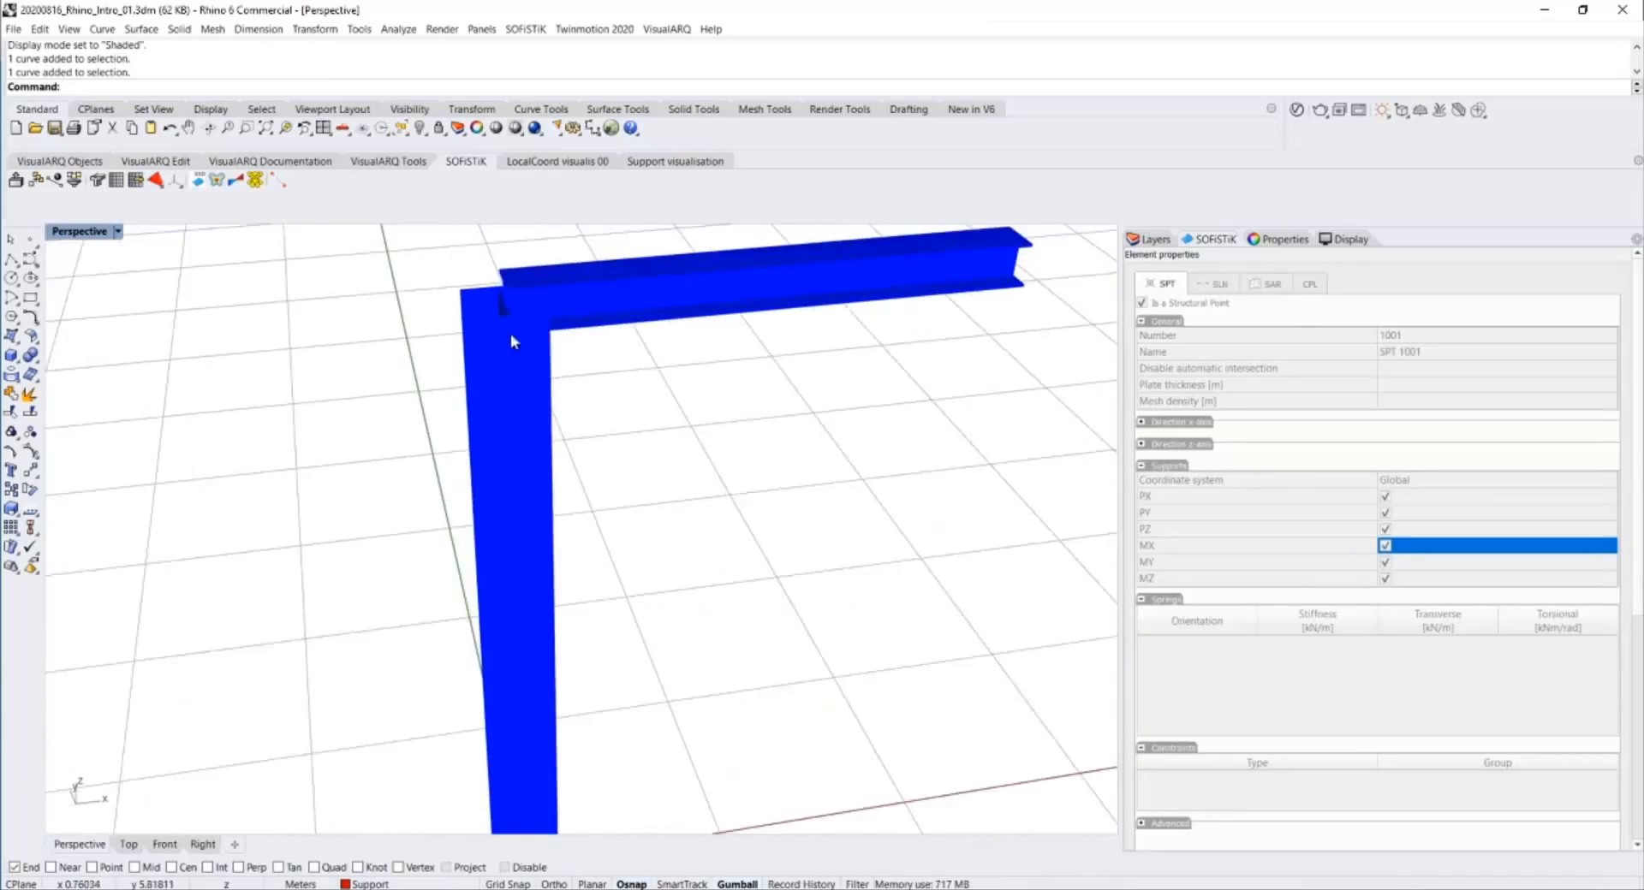
right_drag(511, 341, 600, 334)
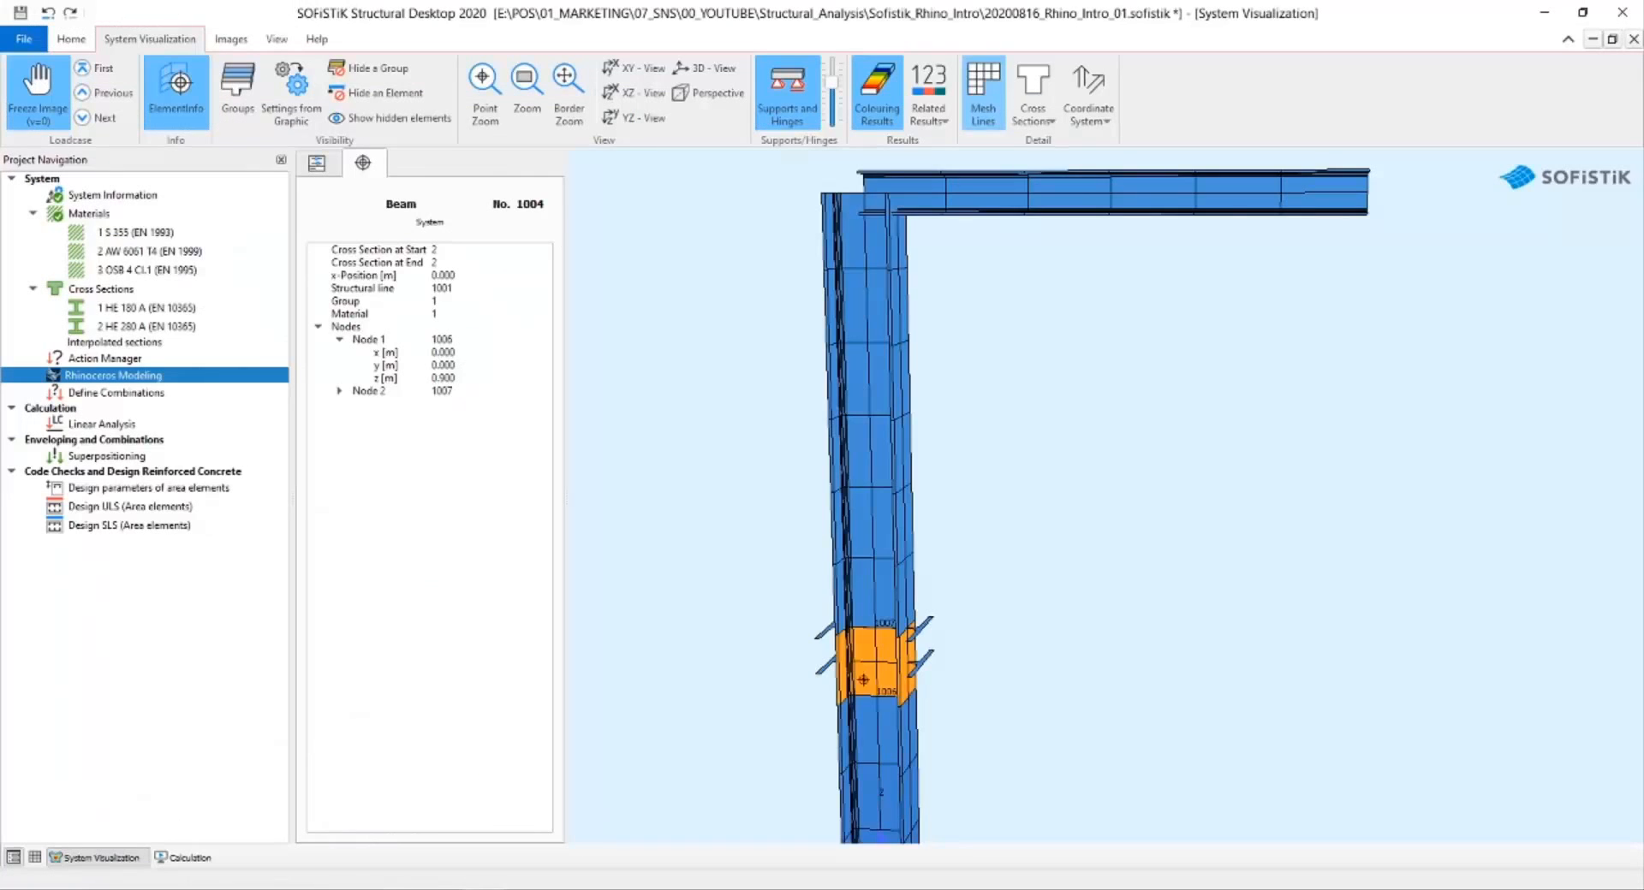
drag(1120, 472, 851, 637)
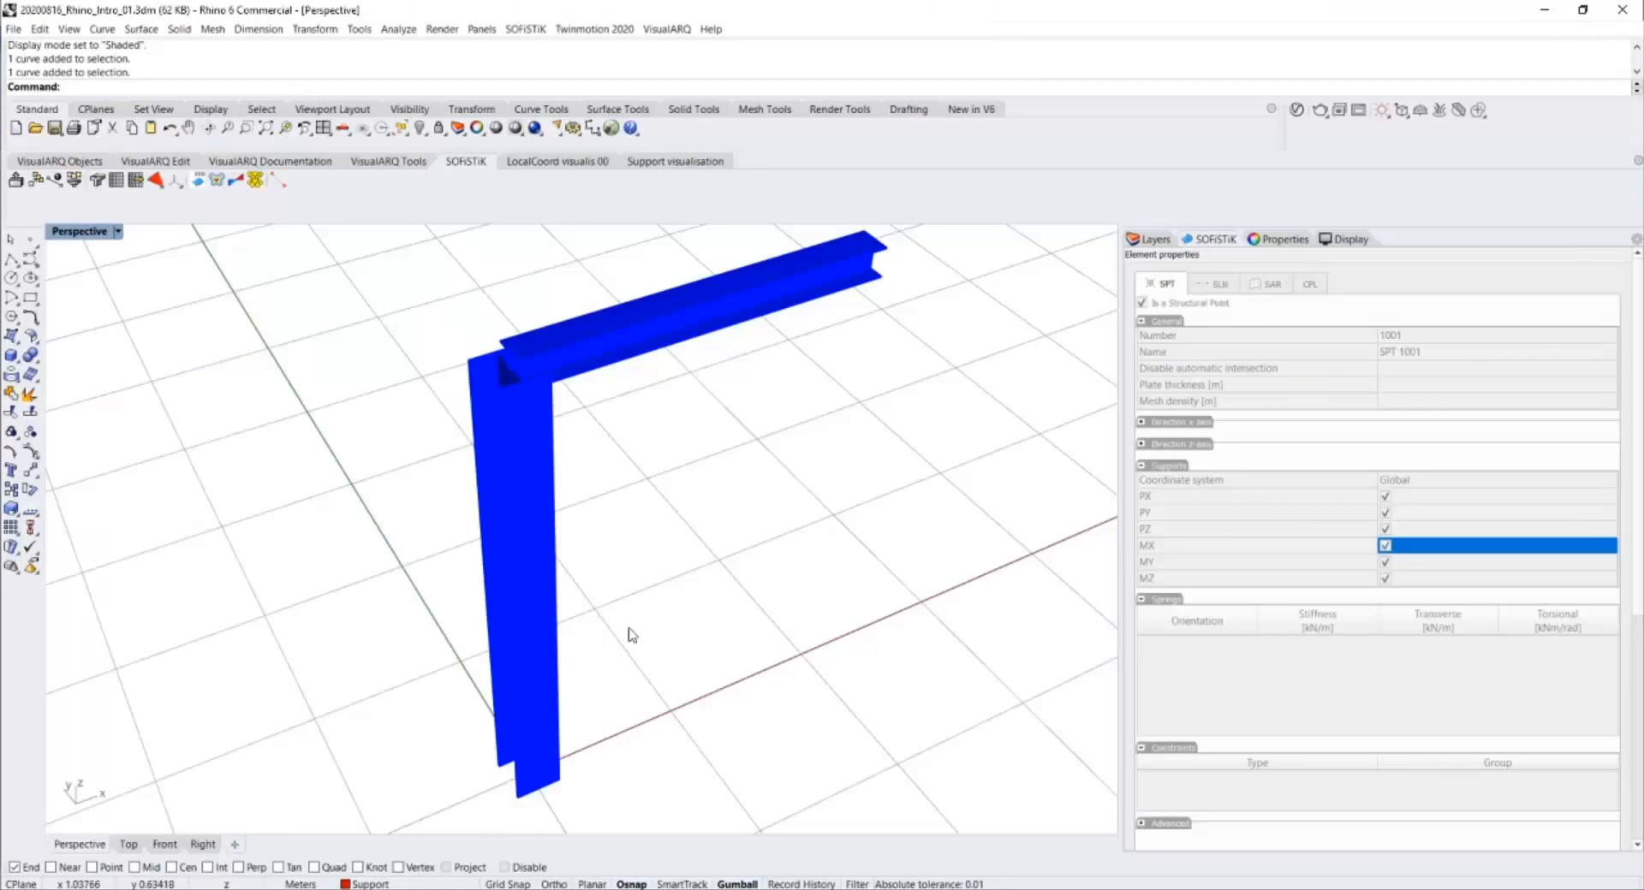
right_drag(631, 631, 519, 342)
scroll(539, 359, up, 5)
click(501, 306)
click(476, 395)
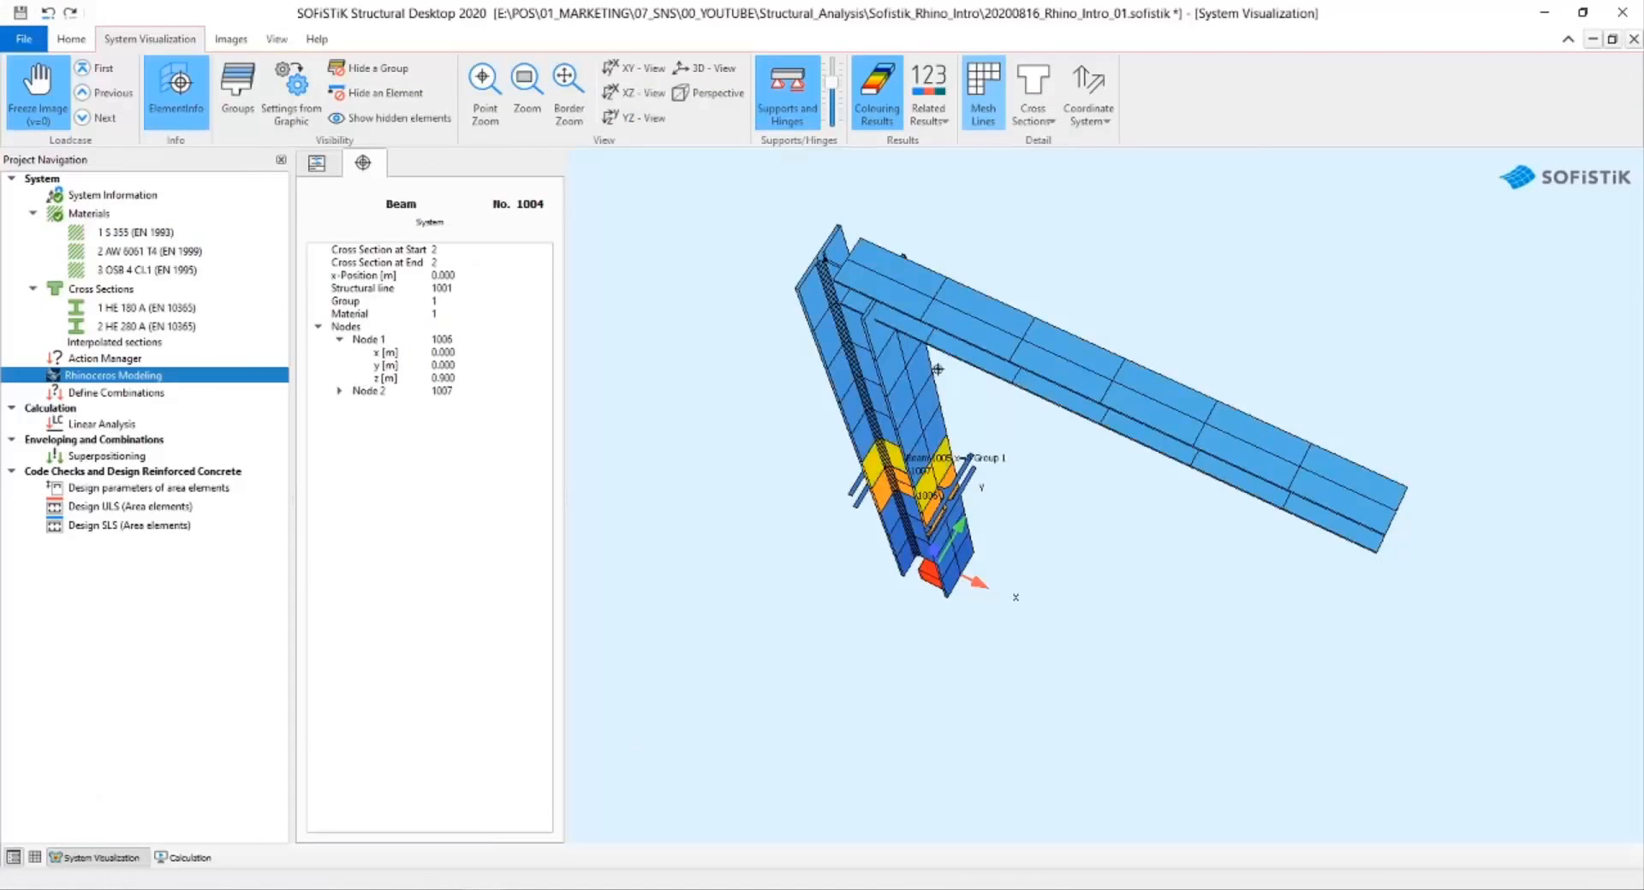
drag(948, 463, 802, 334)
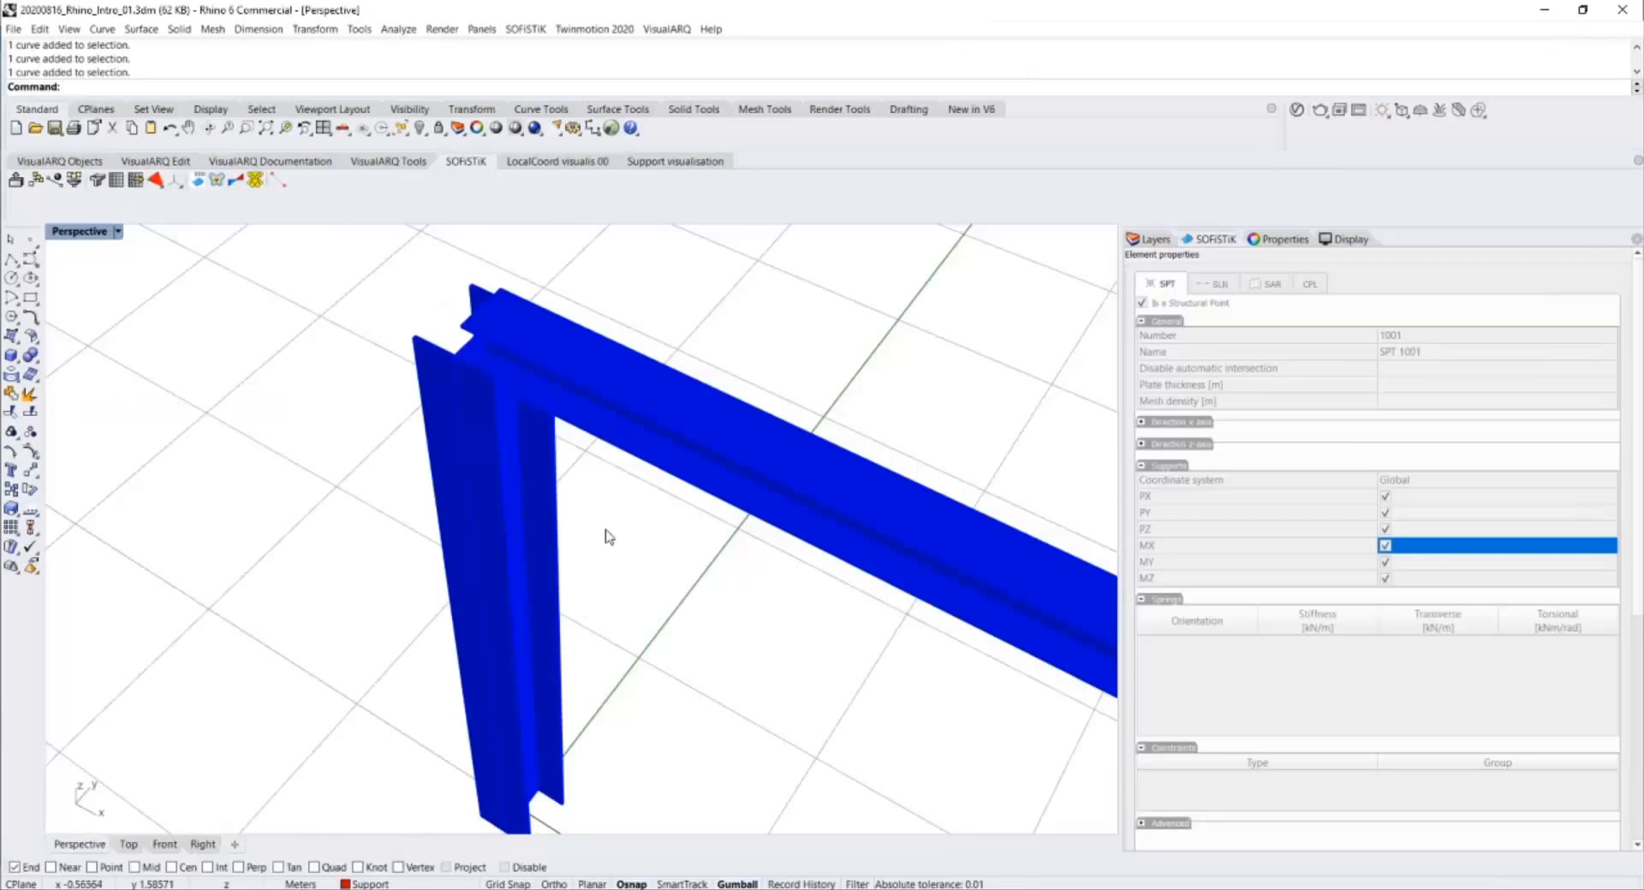
scroll(608, 531, down, 5)
right_drag(615, 503, 548, 369)
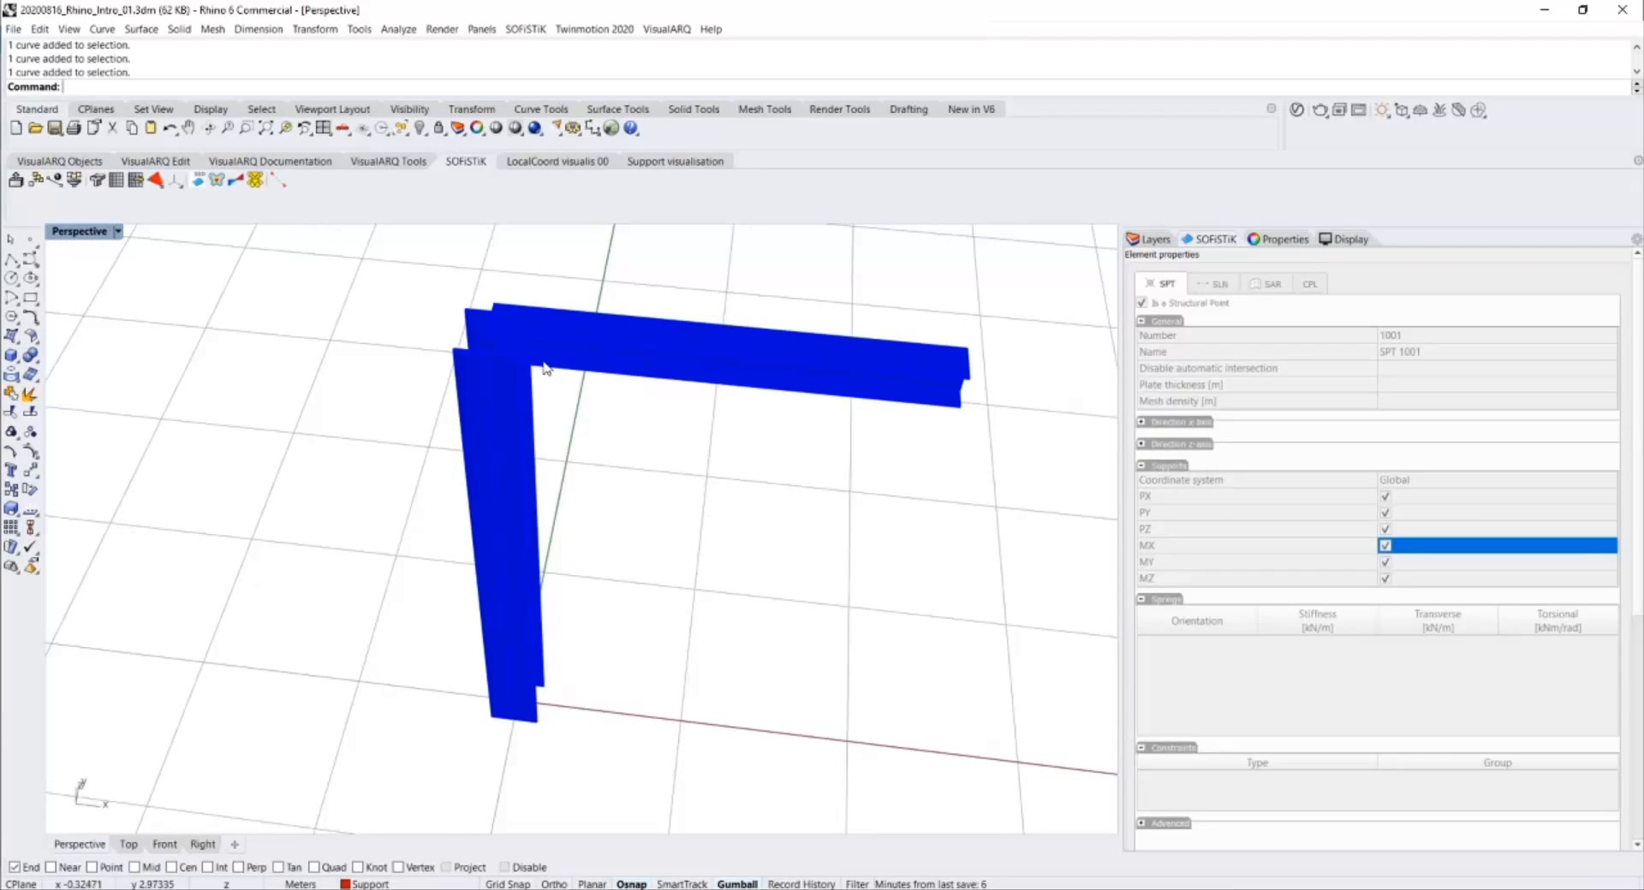
right_drag(631, 428, 572, 305)
click(574, 300)
click(577, 370)
right_drag(577, 370, 674, 363)
right_drag(591, 332, 486, 368)
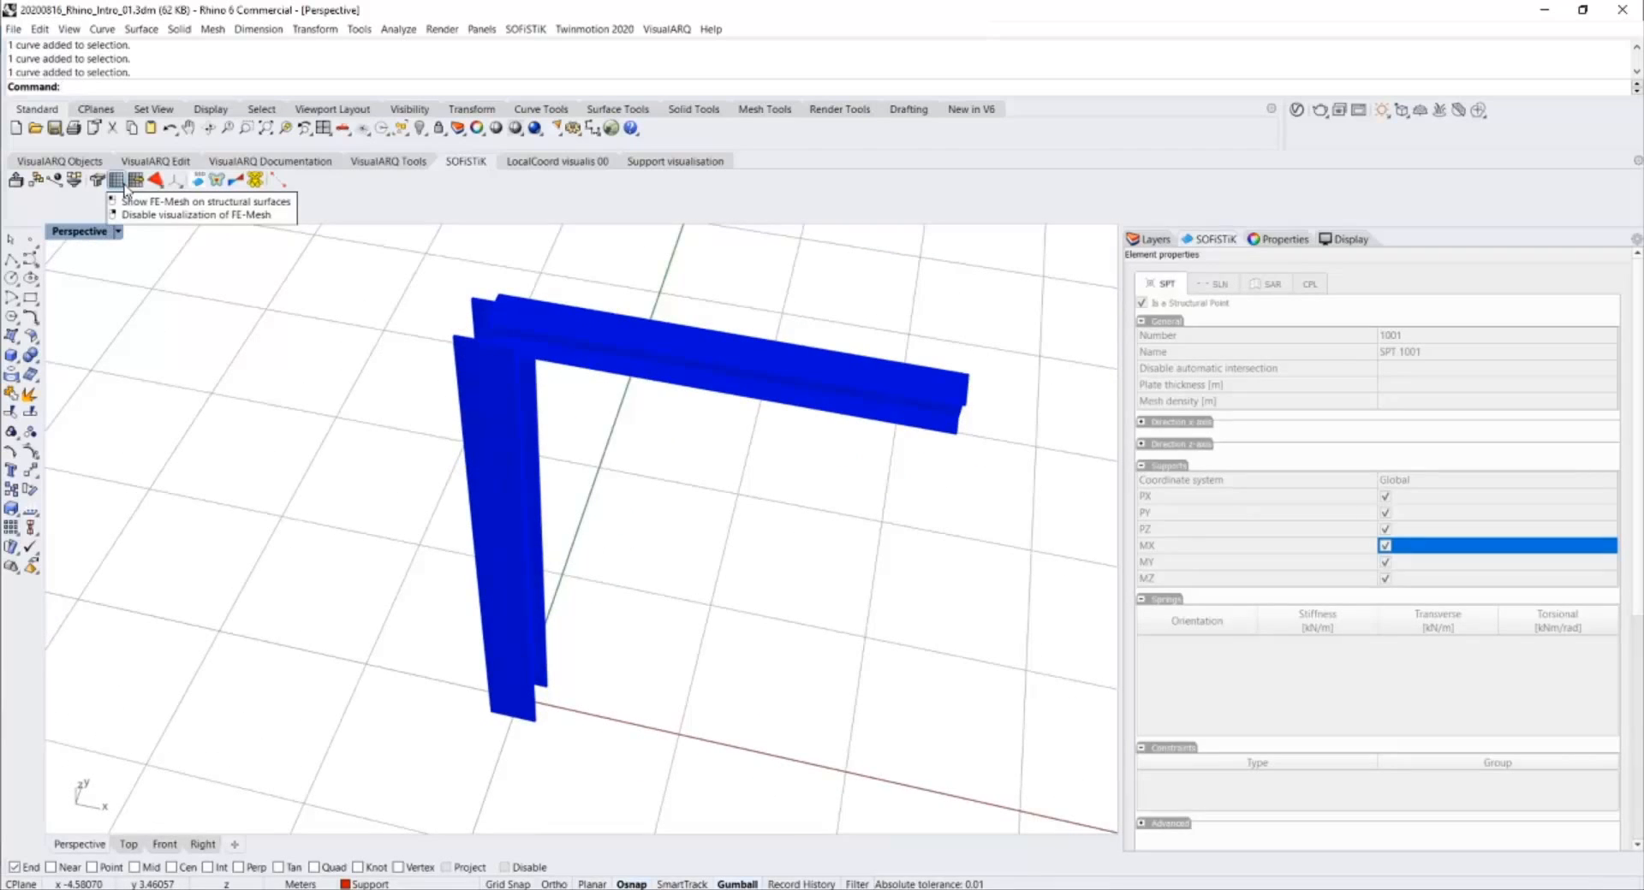
Try to extract the SOFiSTiK visualization meshes of both members and select them with SelMesh.
drag(654, 484, 453, 311)
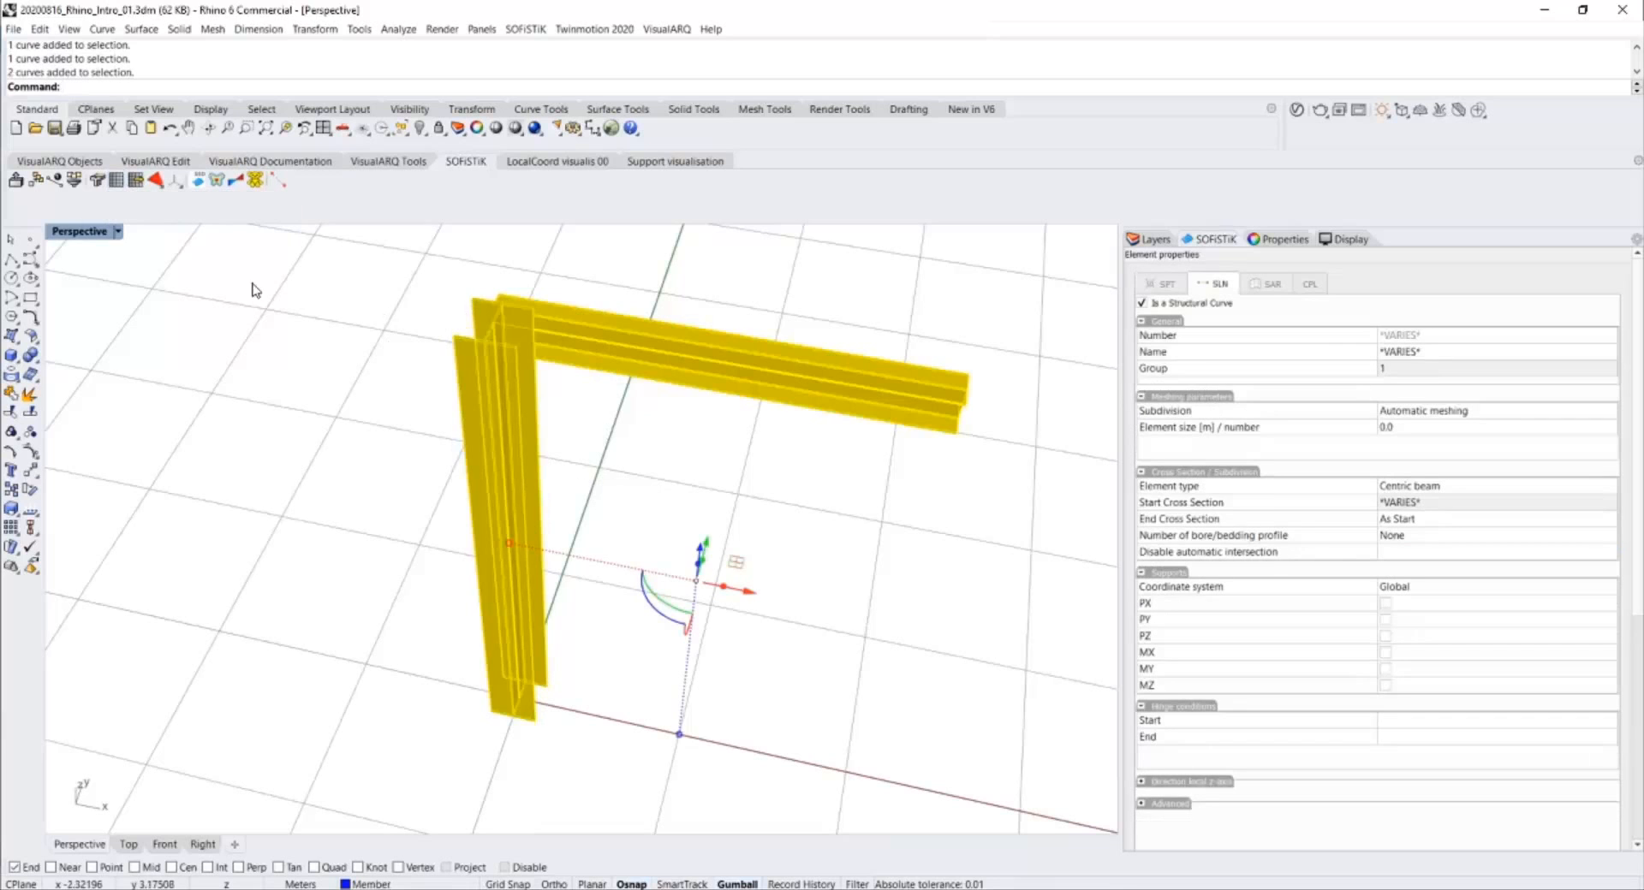
click(136, 182)
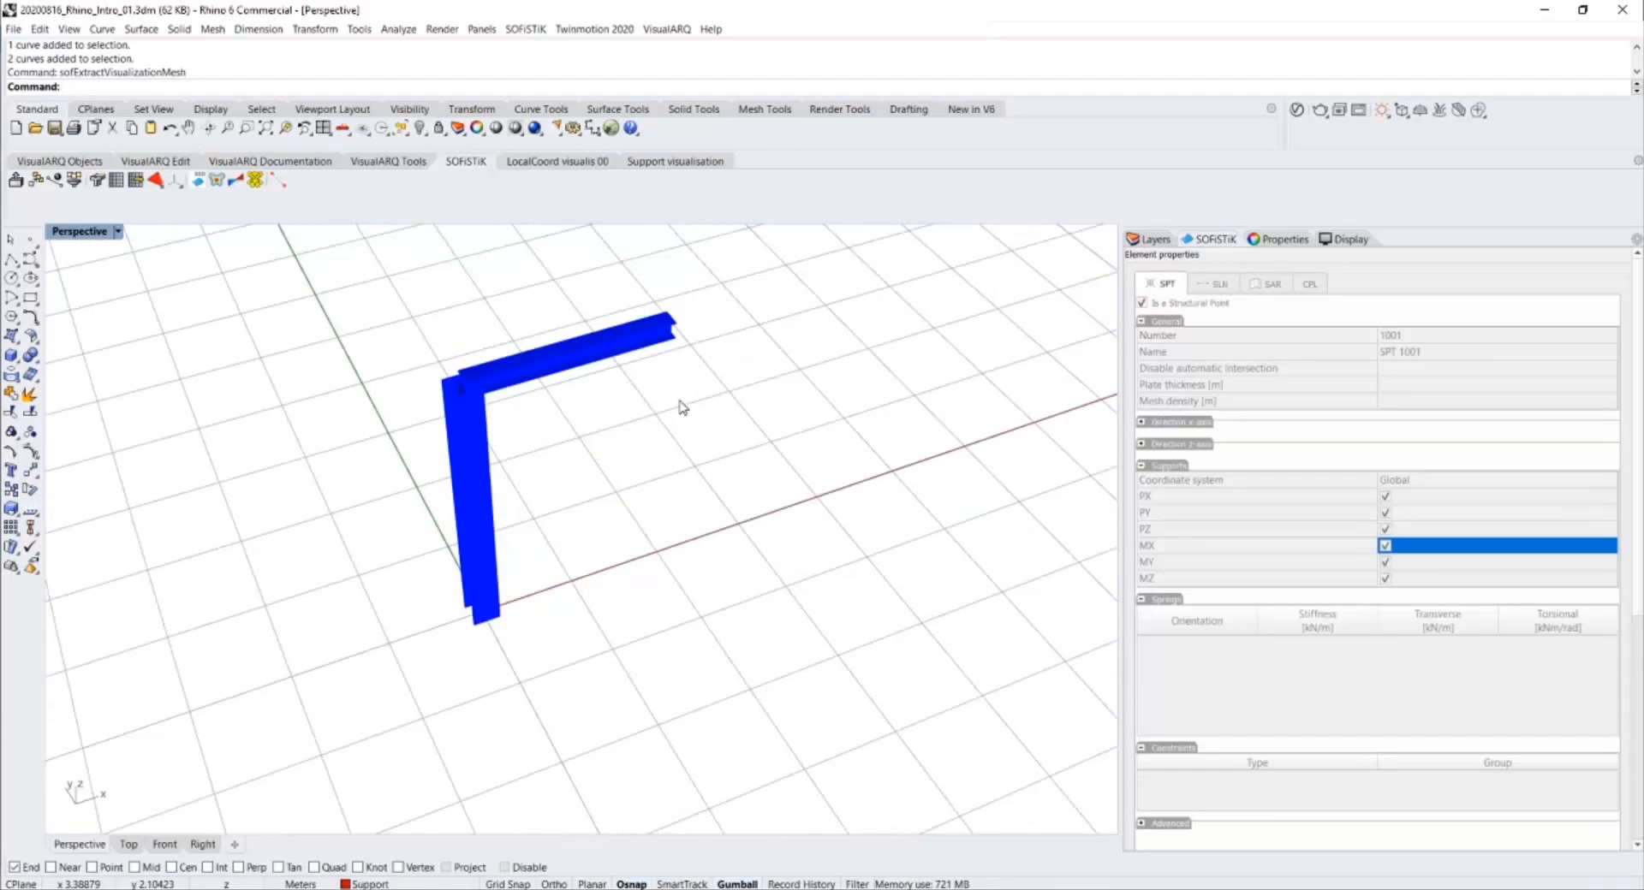
text(SelMesh)
key(Return)
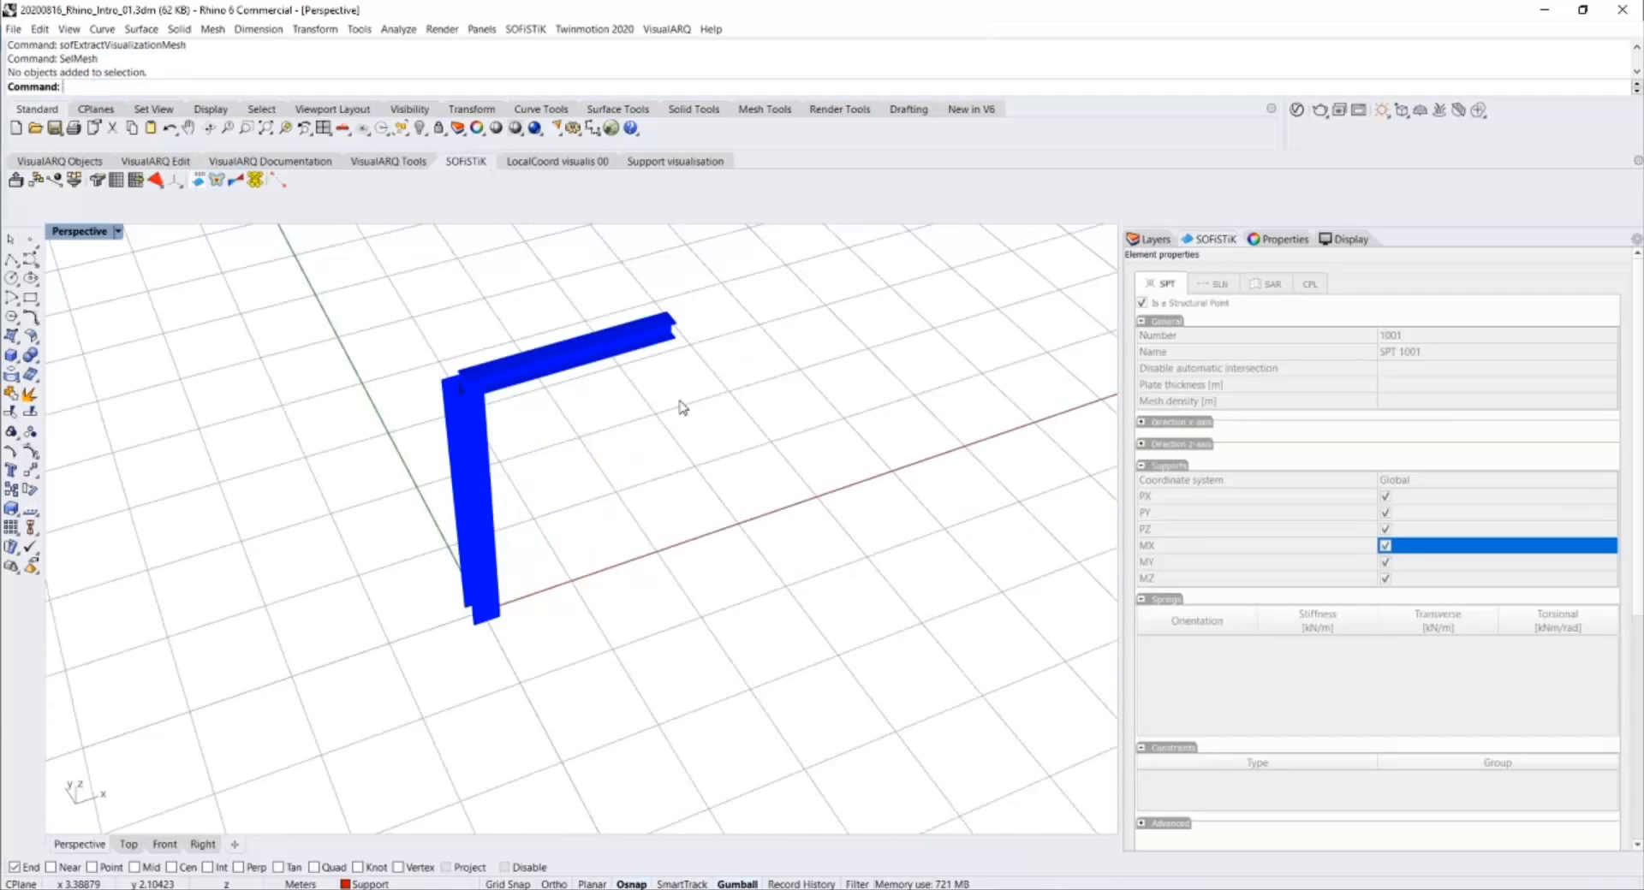
click(562, 363)
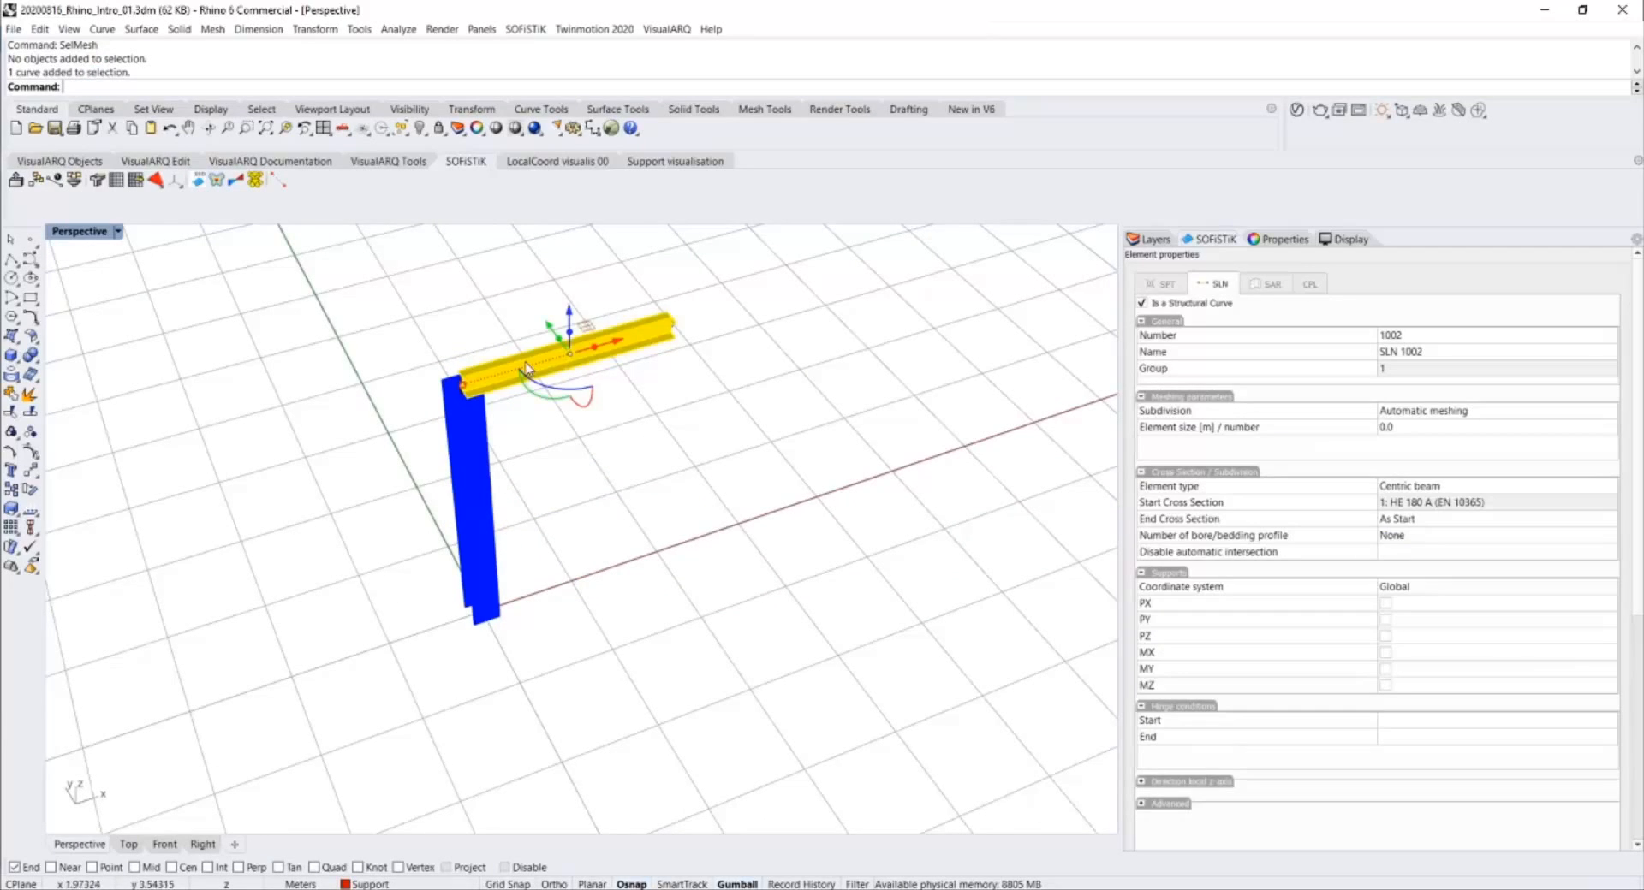
right_drag(468, 372, 669, 402)
click(510, 536)
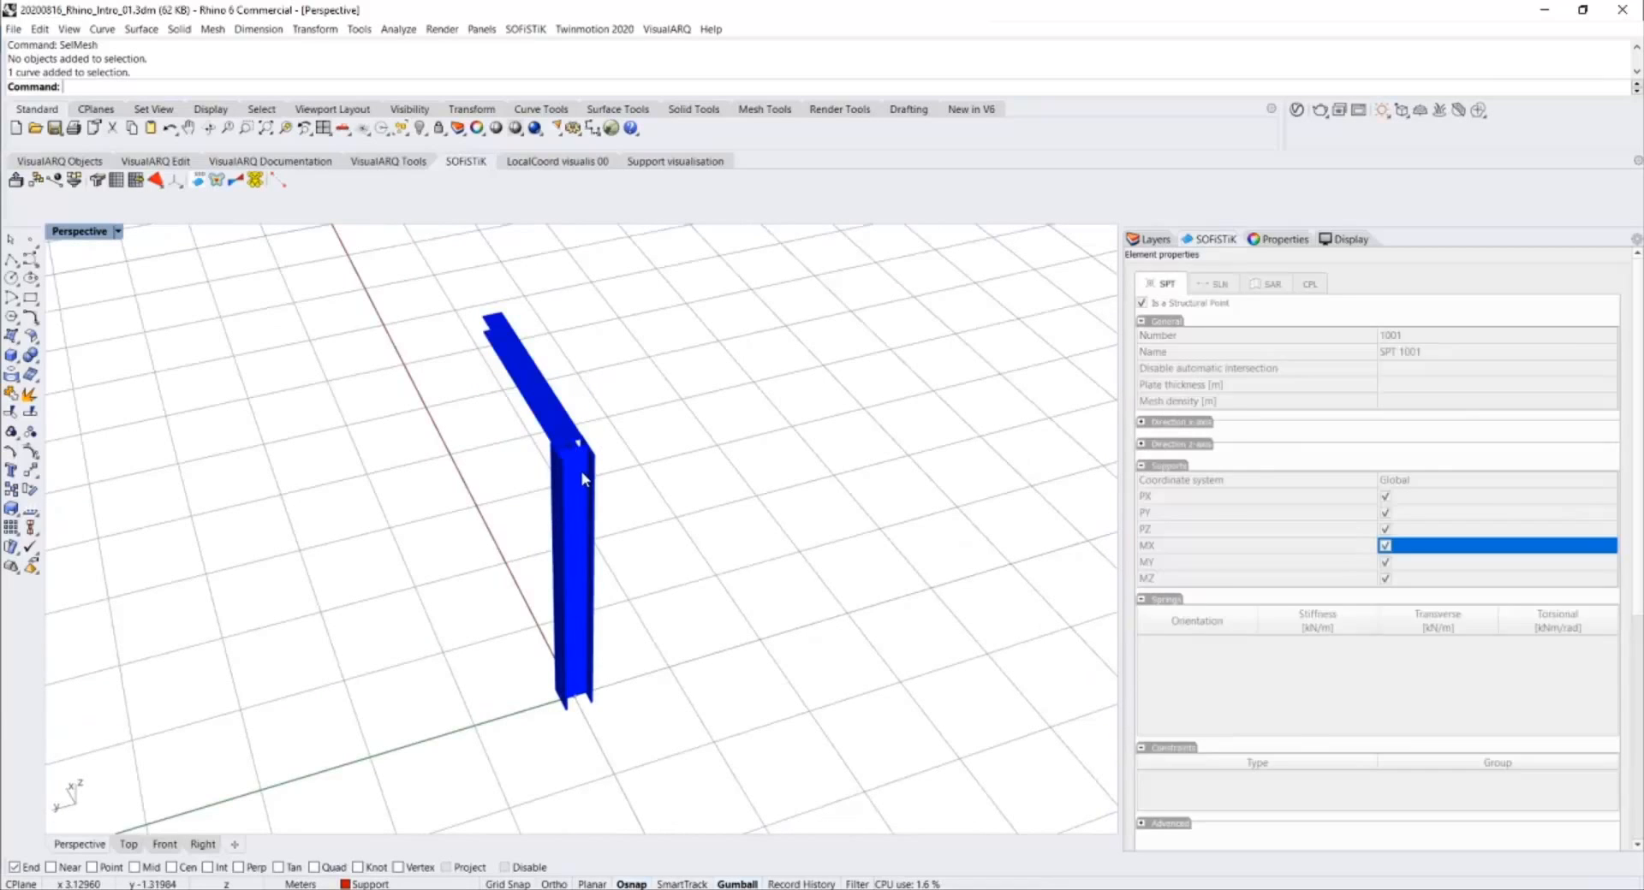
click(580, 498)
click(635, 417)
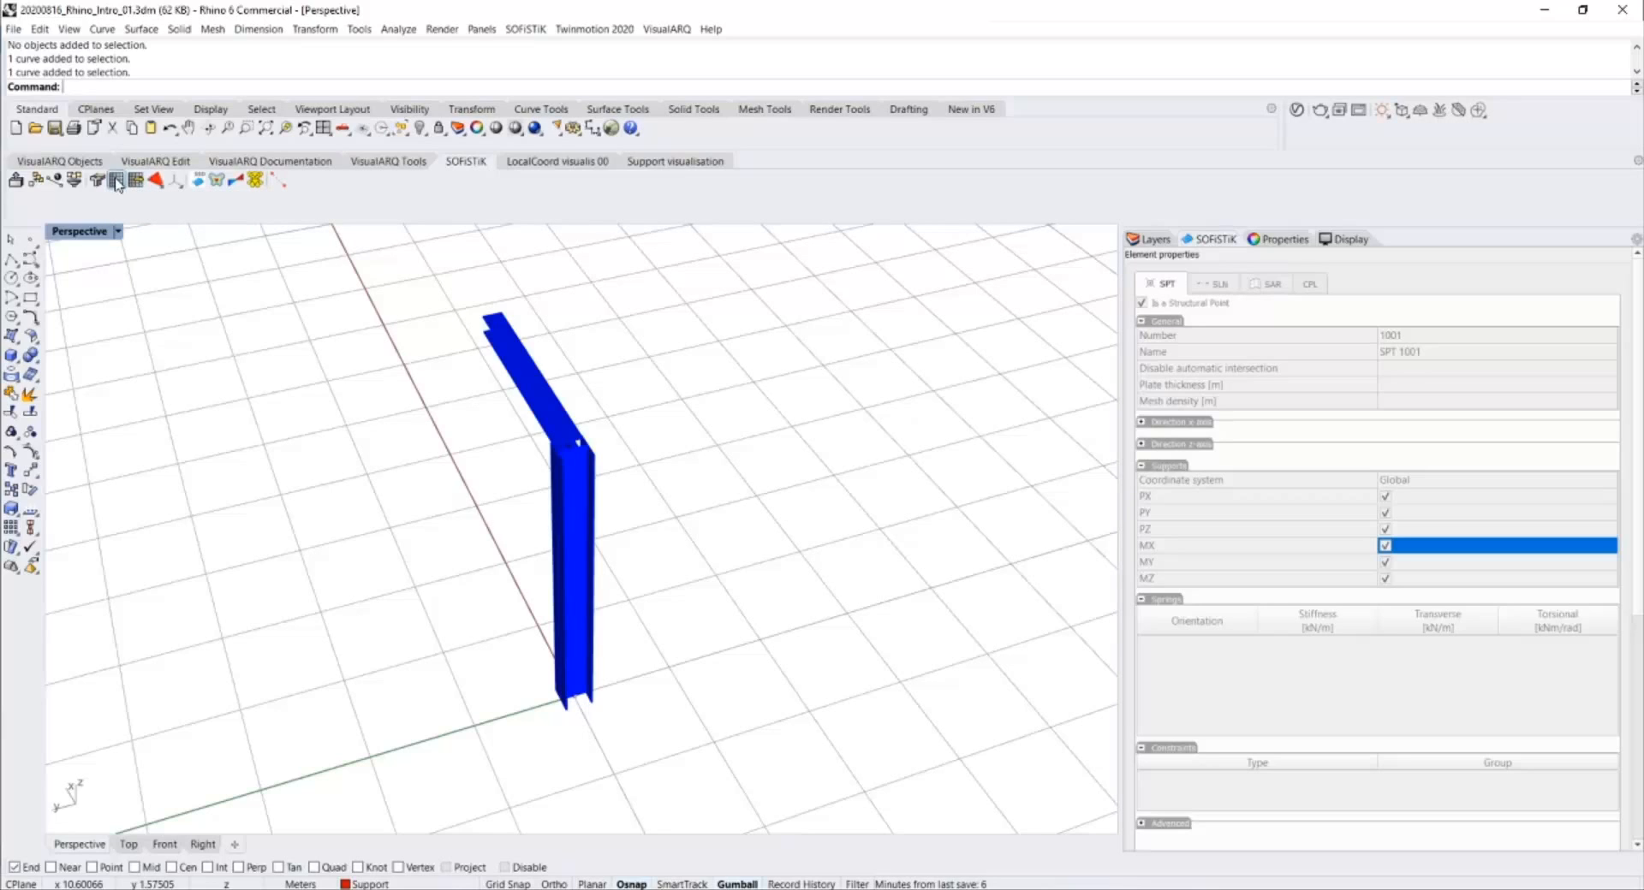
Turn on the FE-mesh visualization for structural surfaces and inspect the column and beam from several angles.
click(116, 181)
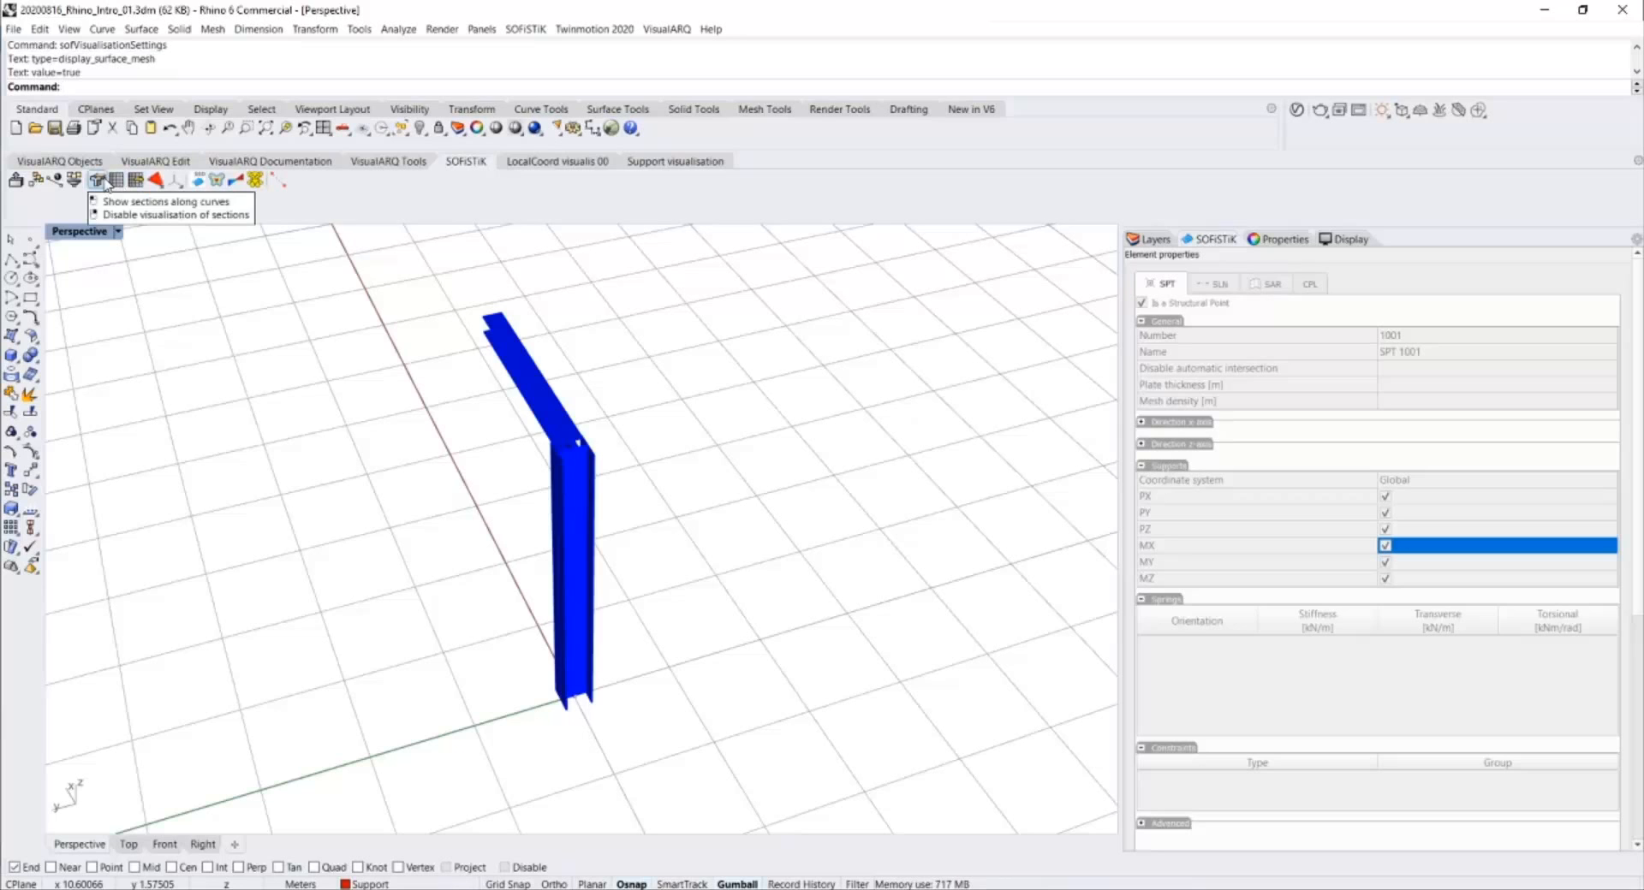
right_drag(638, 396, 463, 344)
scroll(502, 436, up, 5)
click(486, 422)
click(490, 375)
click(525, 431)
click(402, 360)
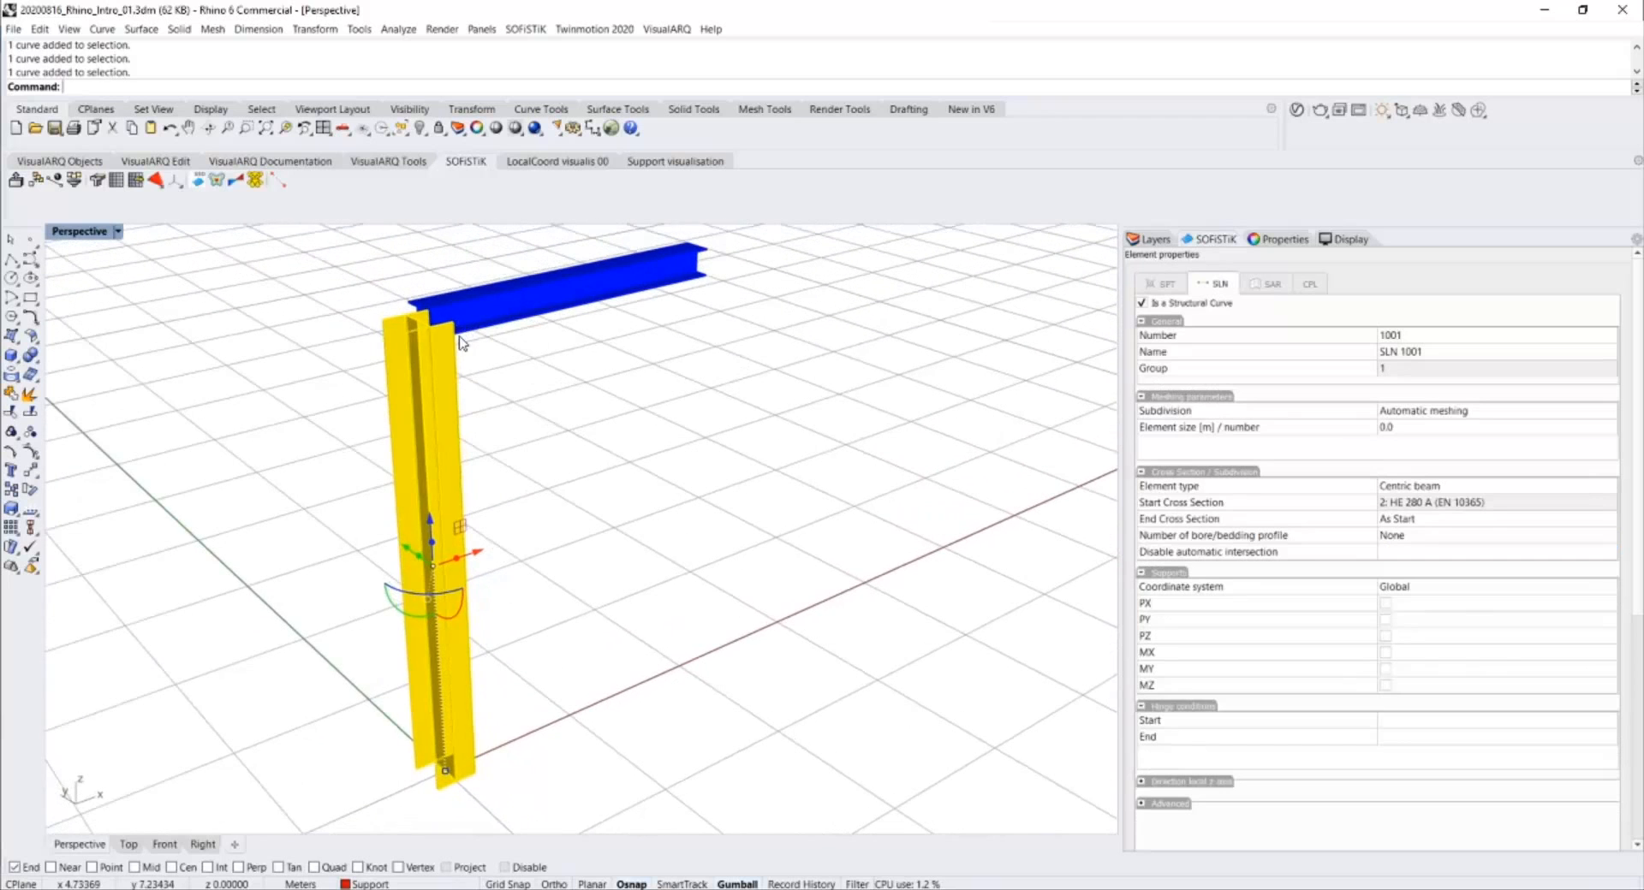
click(517, 367)
right_drag(568, 407, 246, 265)
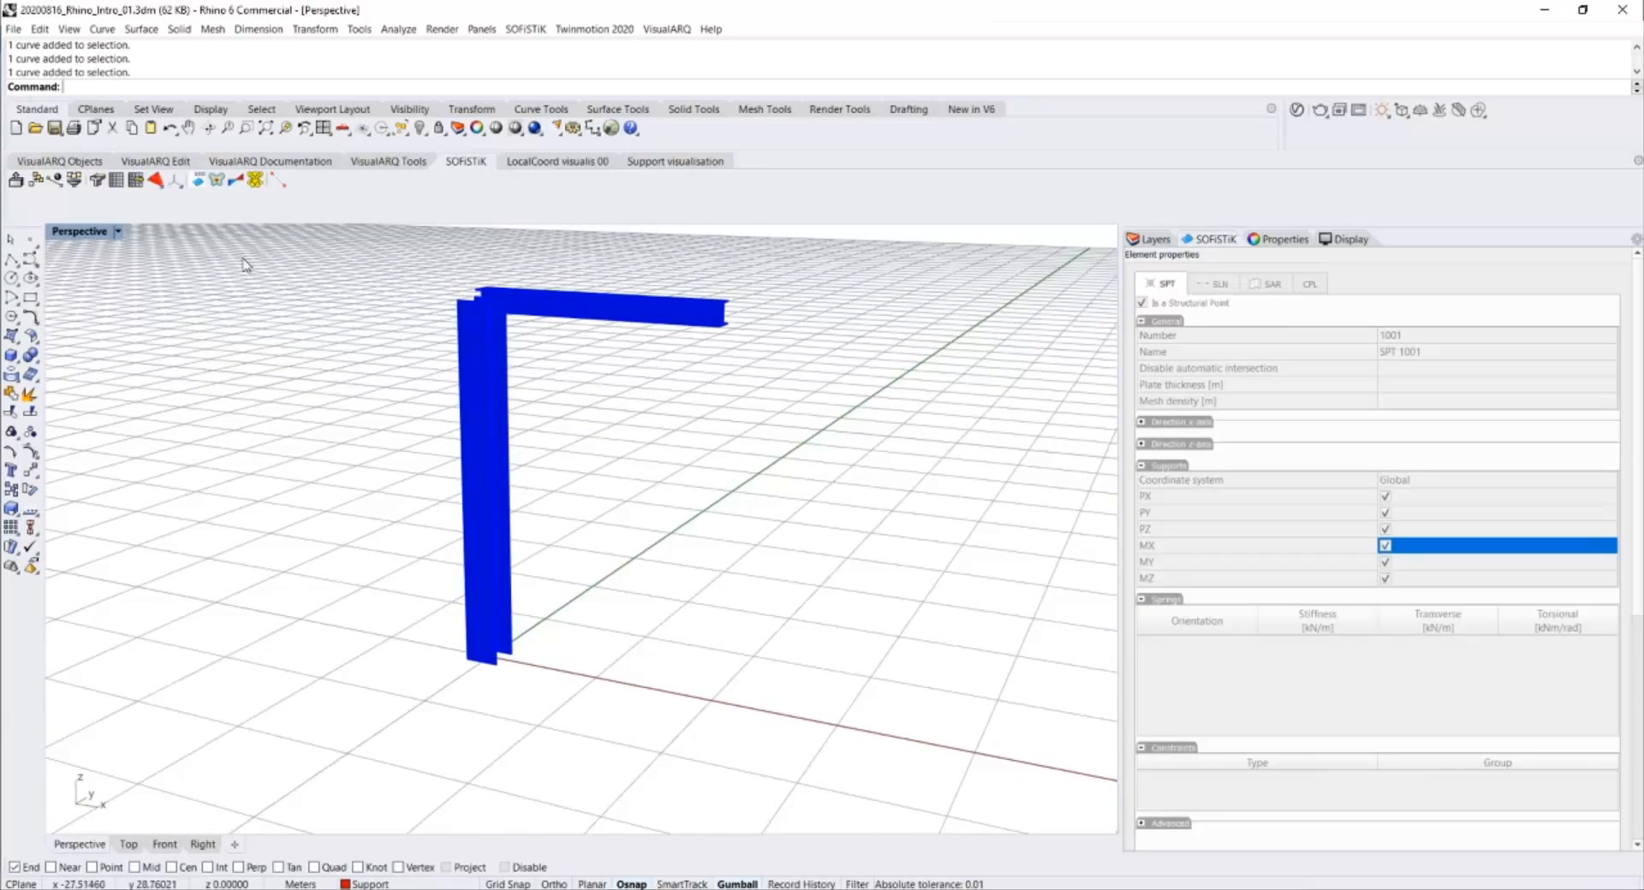
Turn on all SOFiSTiK support symbols and inspect the one at the column base.
click(159, 180)
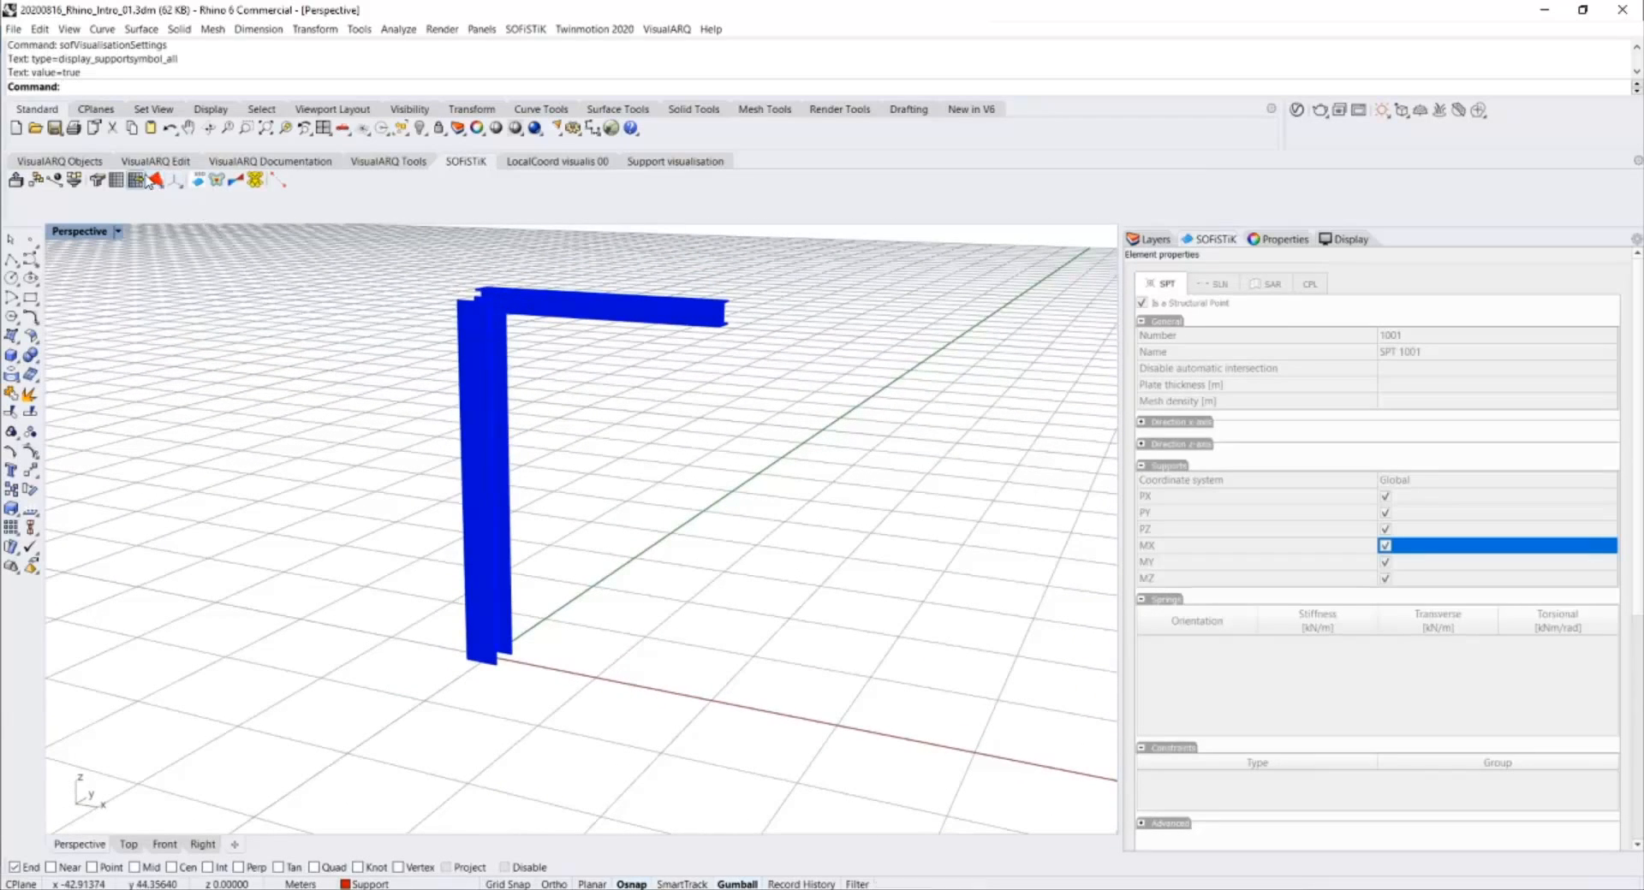
click(578, 164)
click(668, 161)
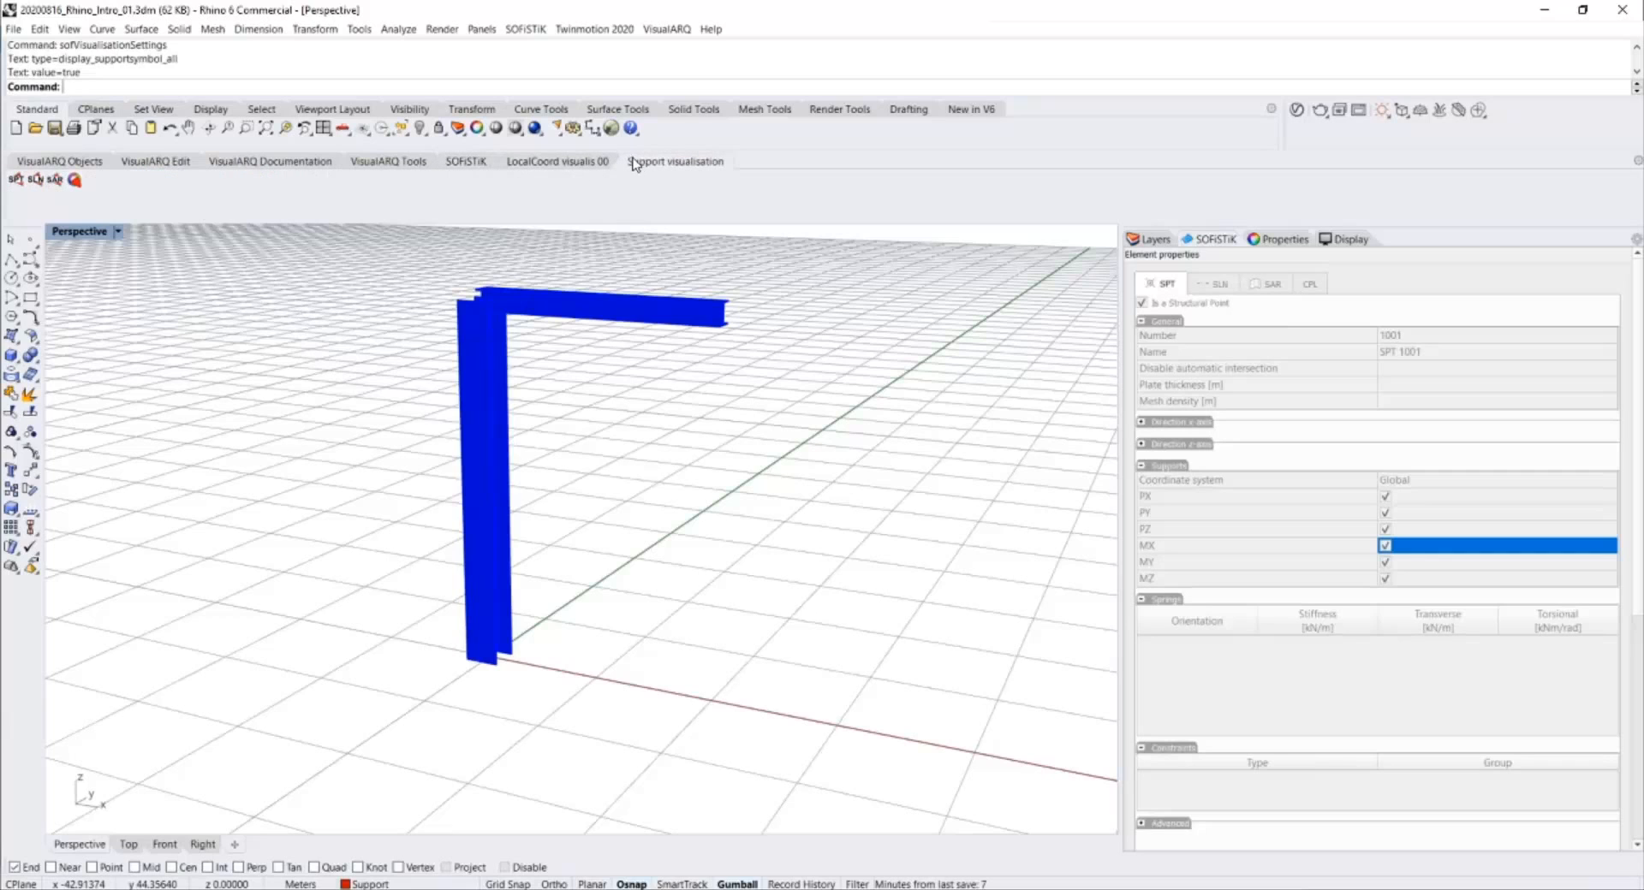
click(74, 180)
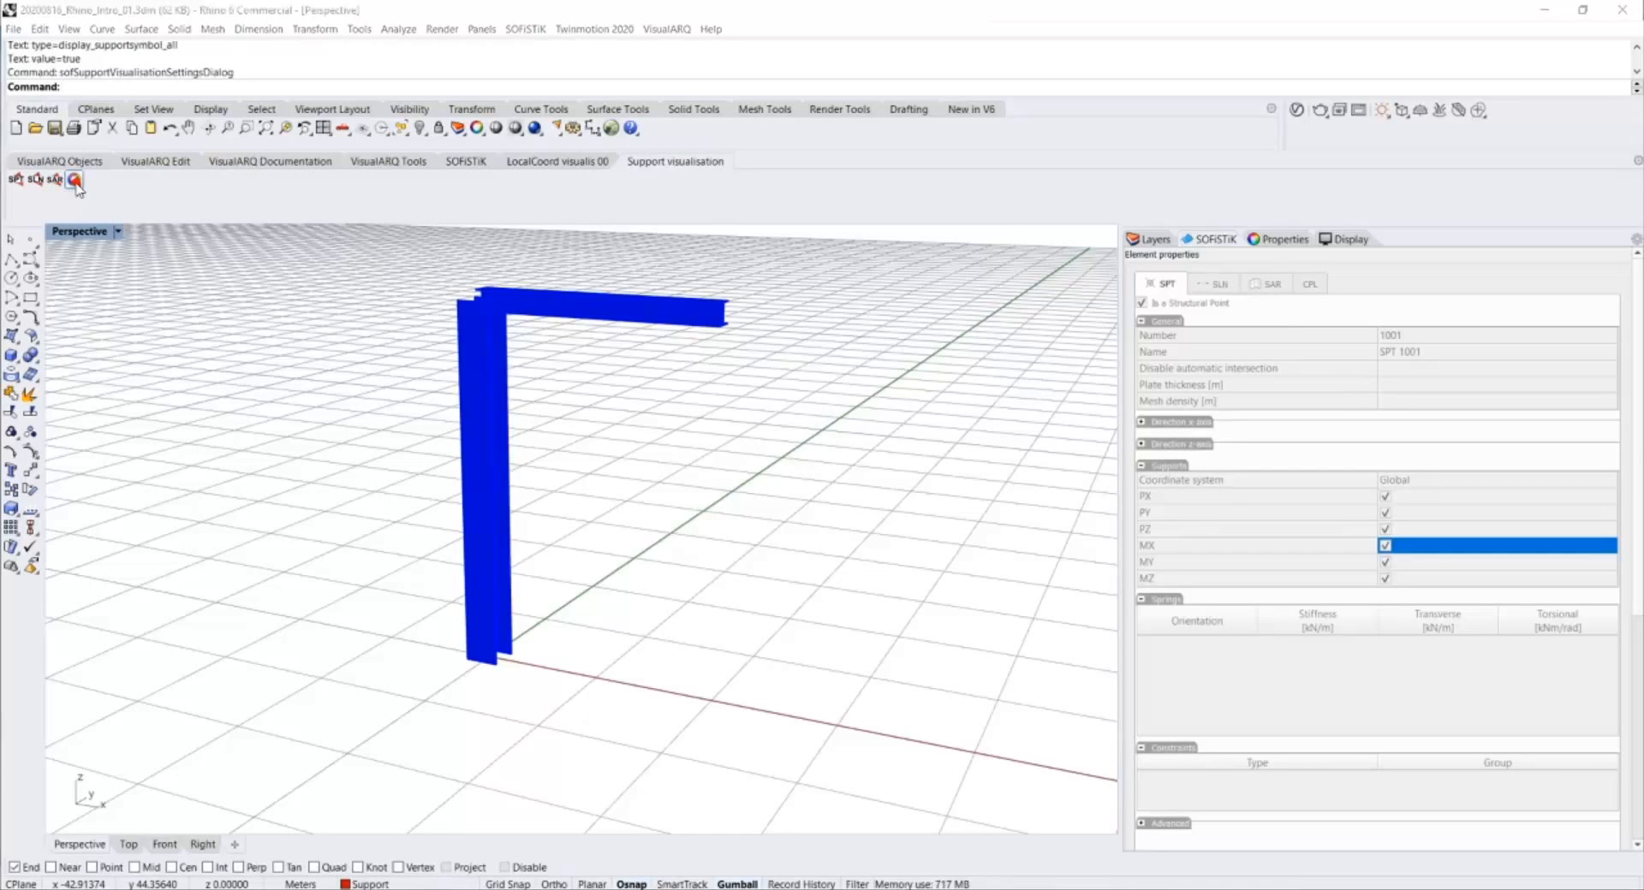
click(780, 483)
scroll(522, 649, up, 6)
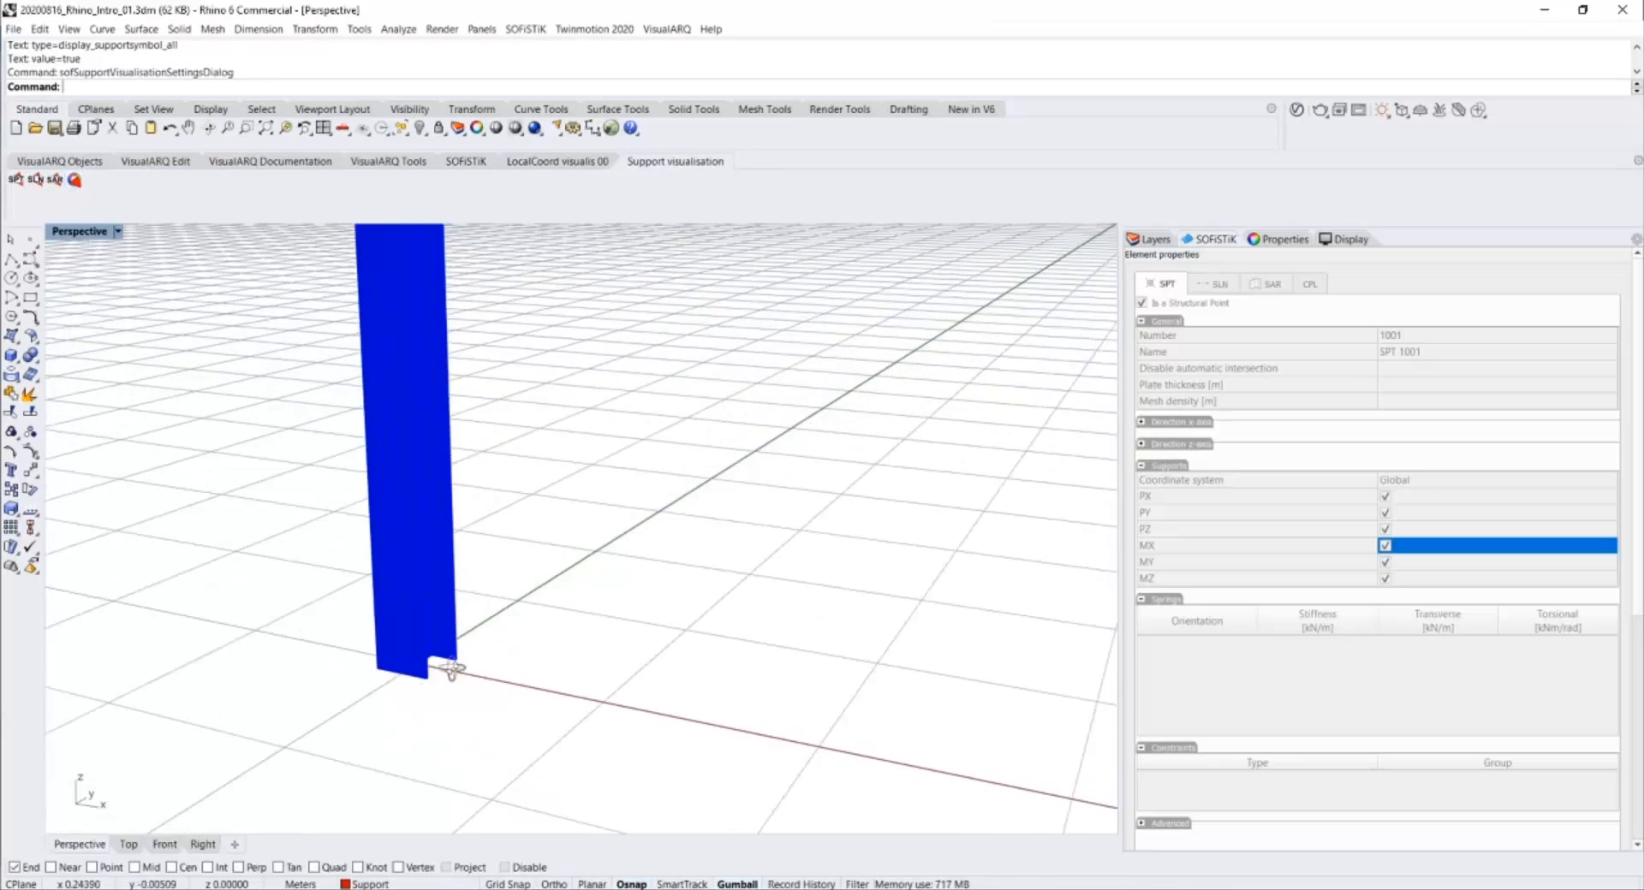
right_drag(447, 669, 436, 579)
scroll(409, 830, up, 4)
scroll(466, 741, up, 4)
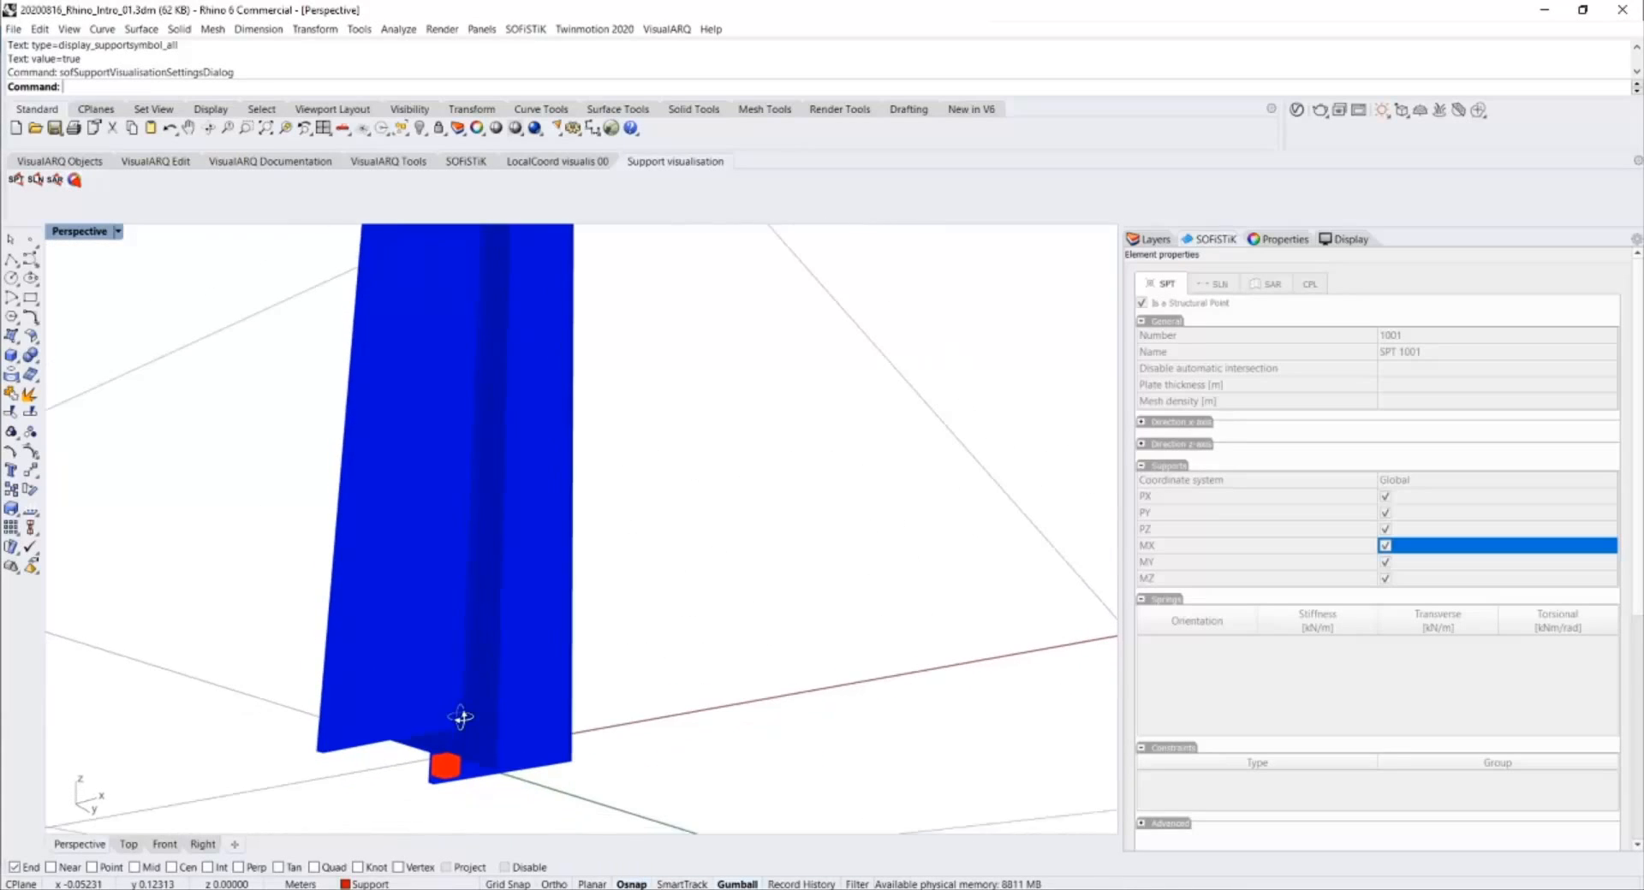
Enlarge the support symbol at the column base by raising the symbol height to slightly above 10 %.
click(75, 181)
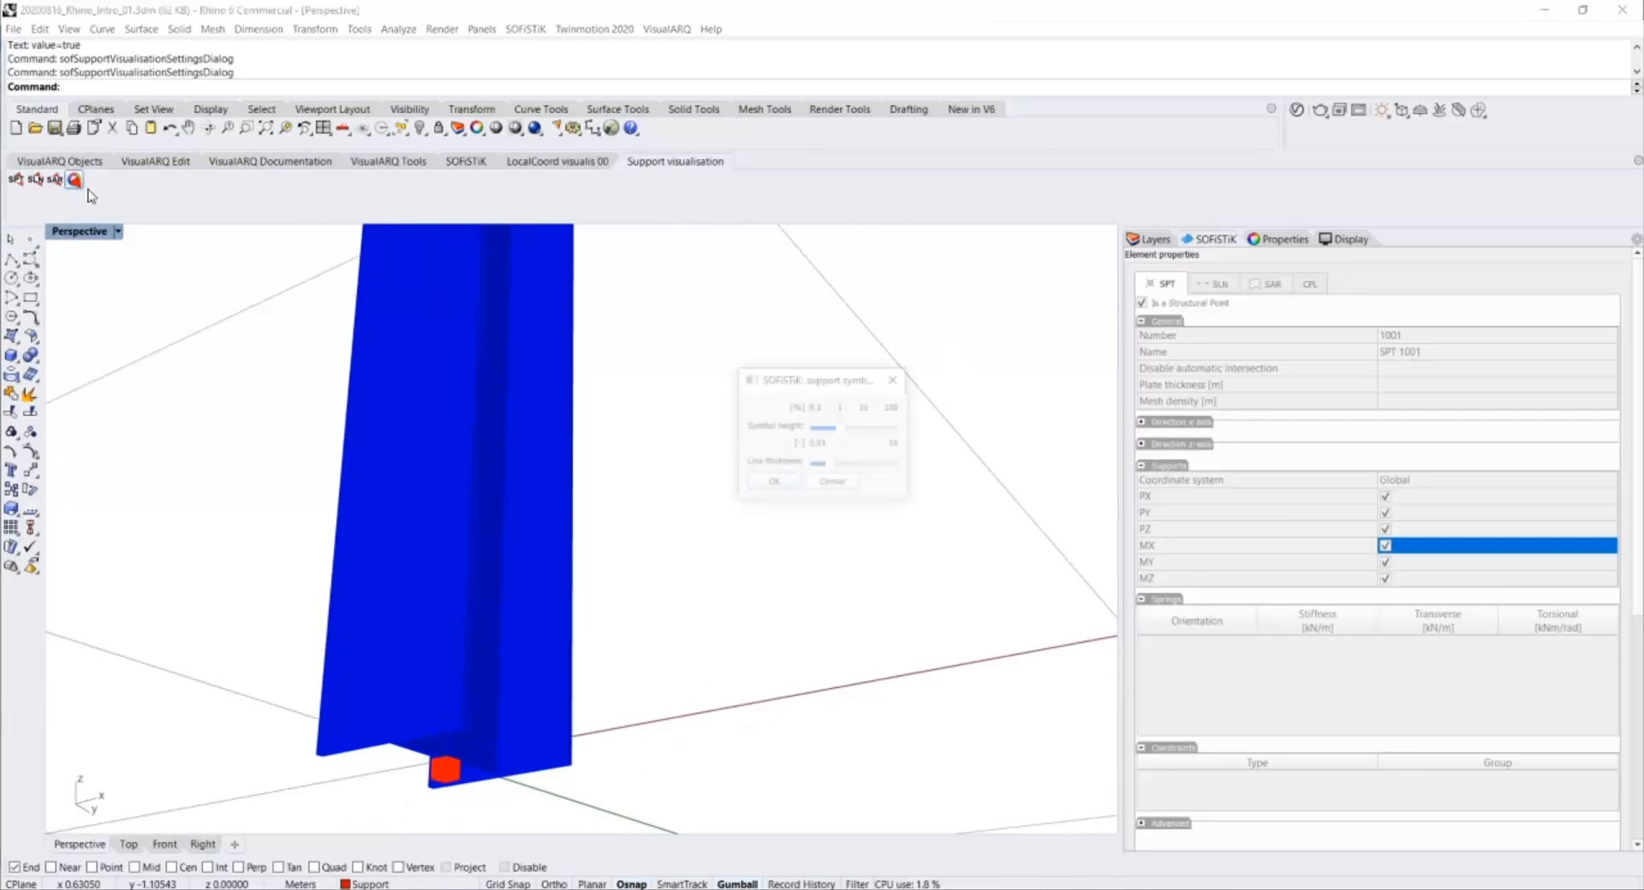
drag(838, 428, 874, 428)
click(772, 483)
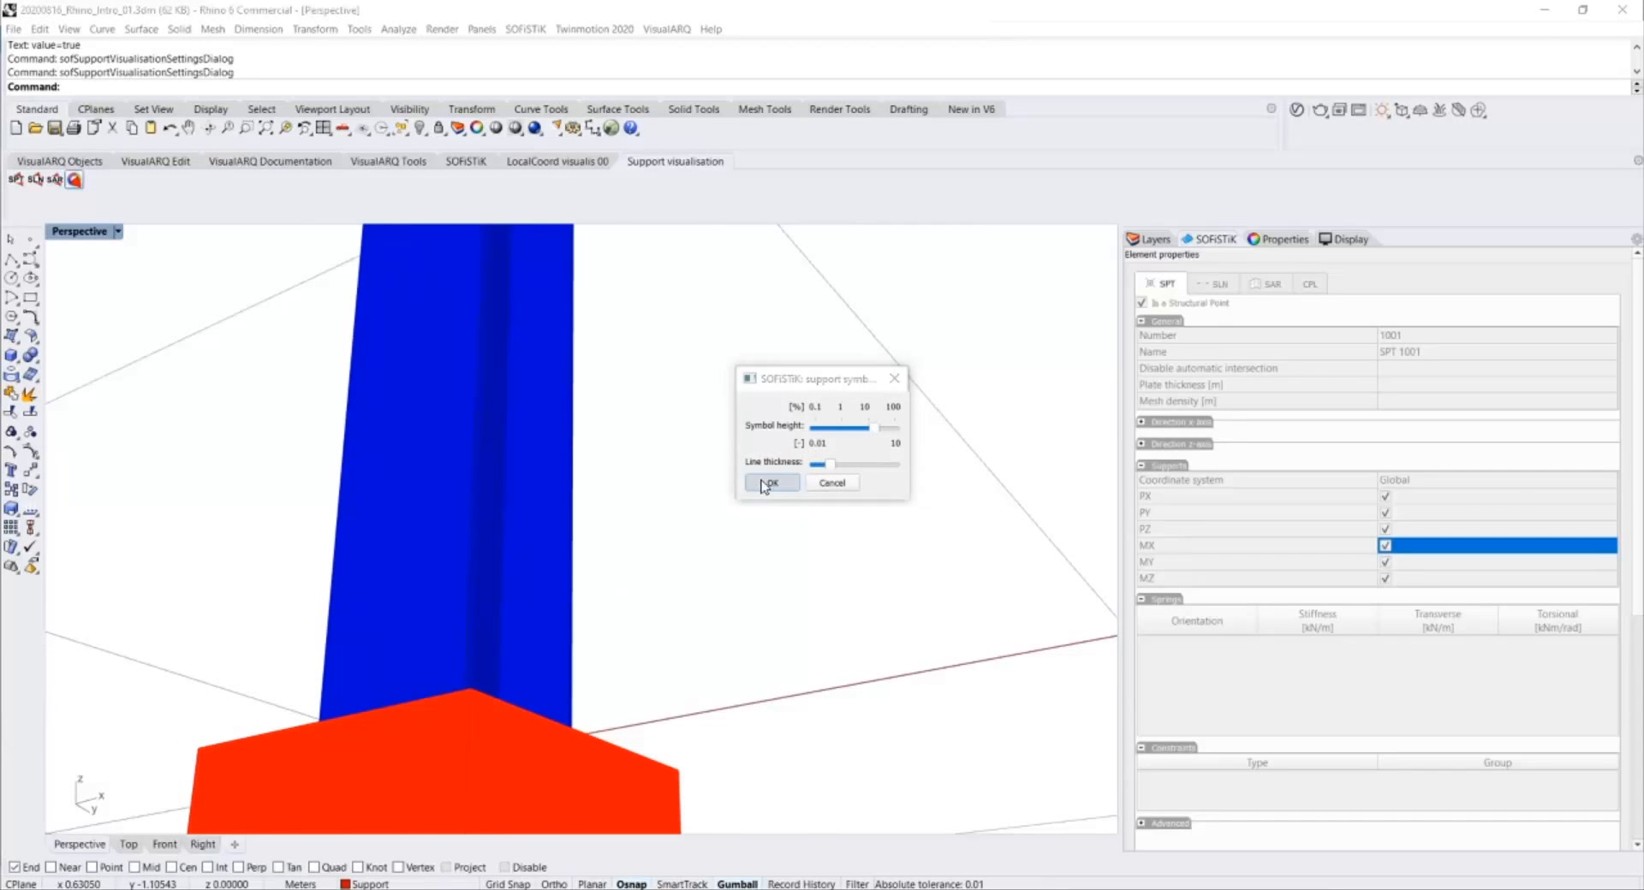
scroll(663, 595, down, 8)
right_drag(664, 593, 659, 548)
scroll(632, 612, up, 3)
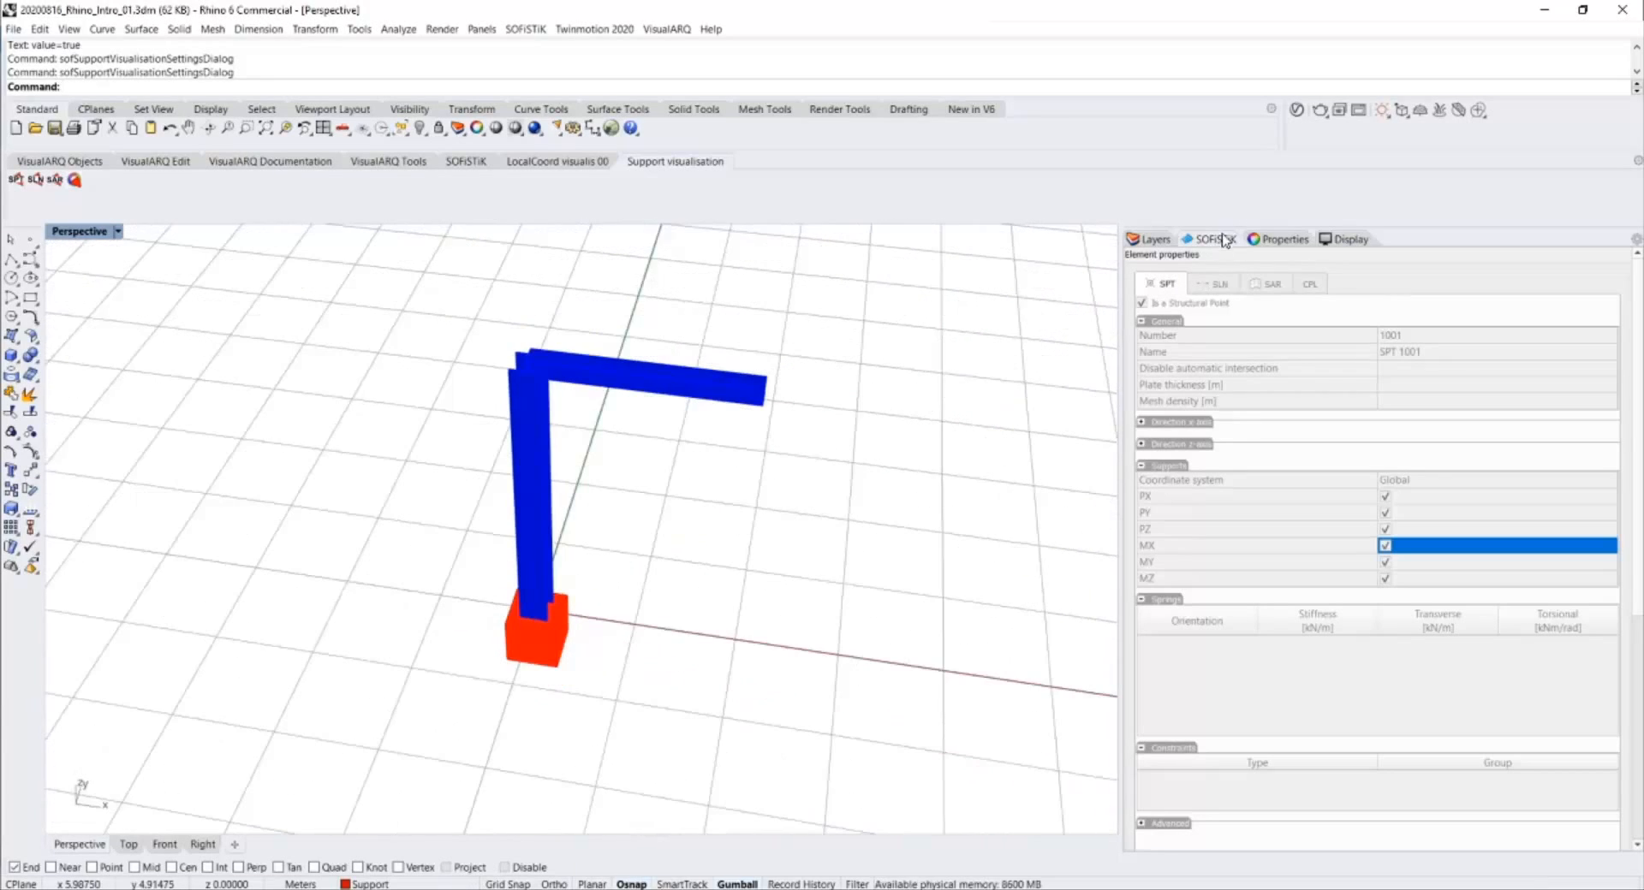
Create a new layer named Load.
click(1151, 240)
right_click(1174, 356)
key(Escape)
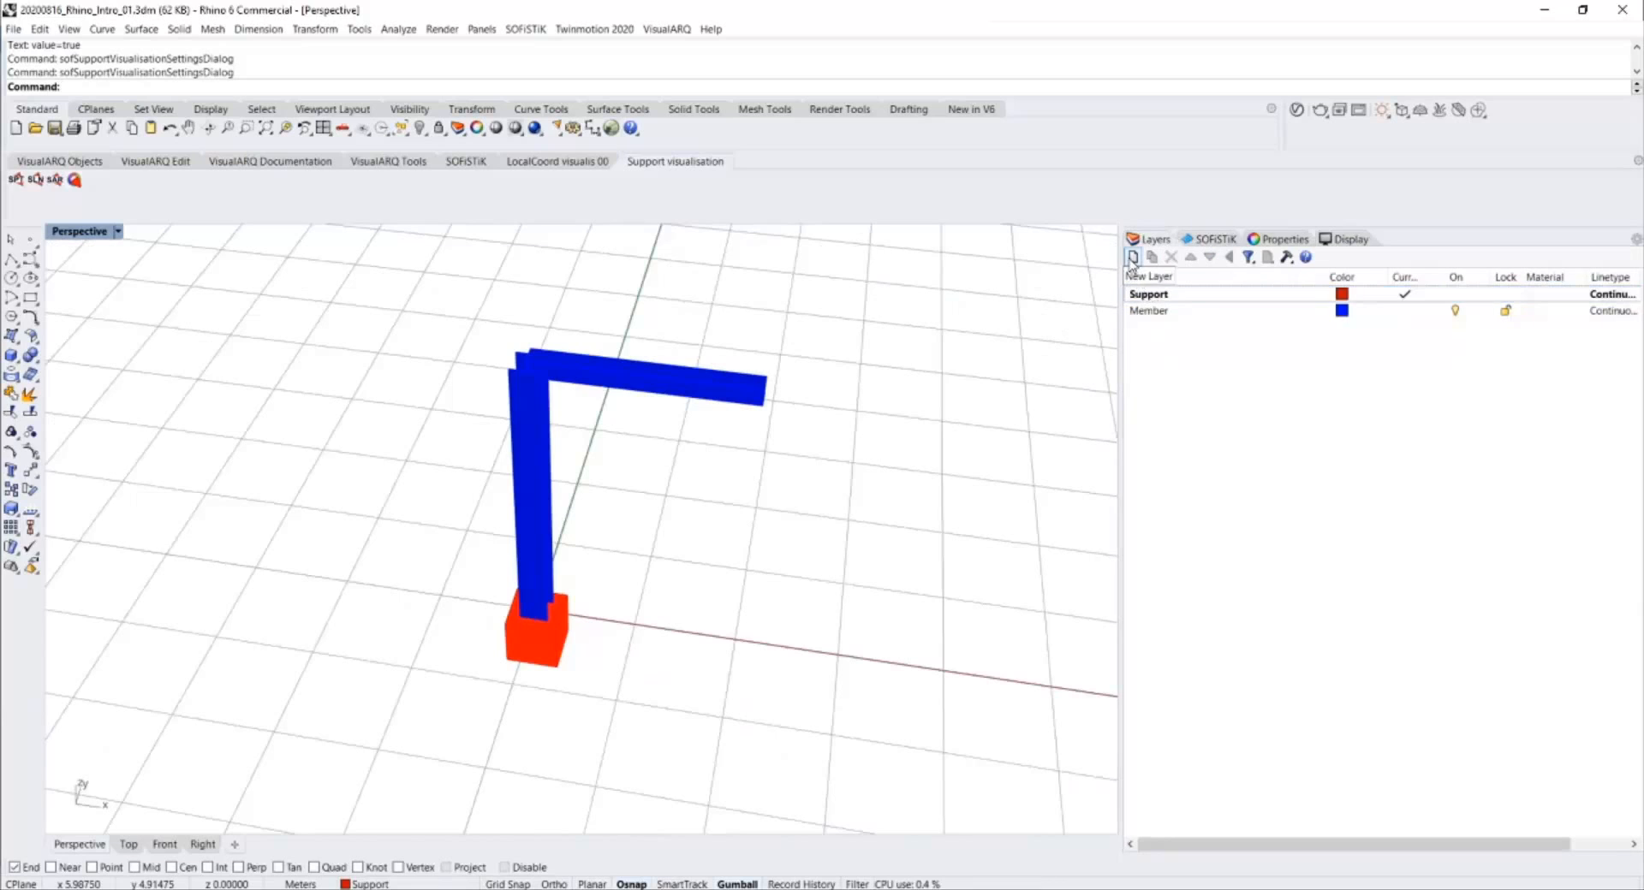
click(1131, 257)
text(Lo)
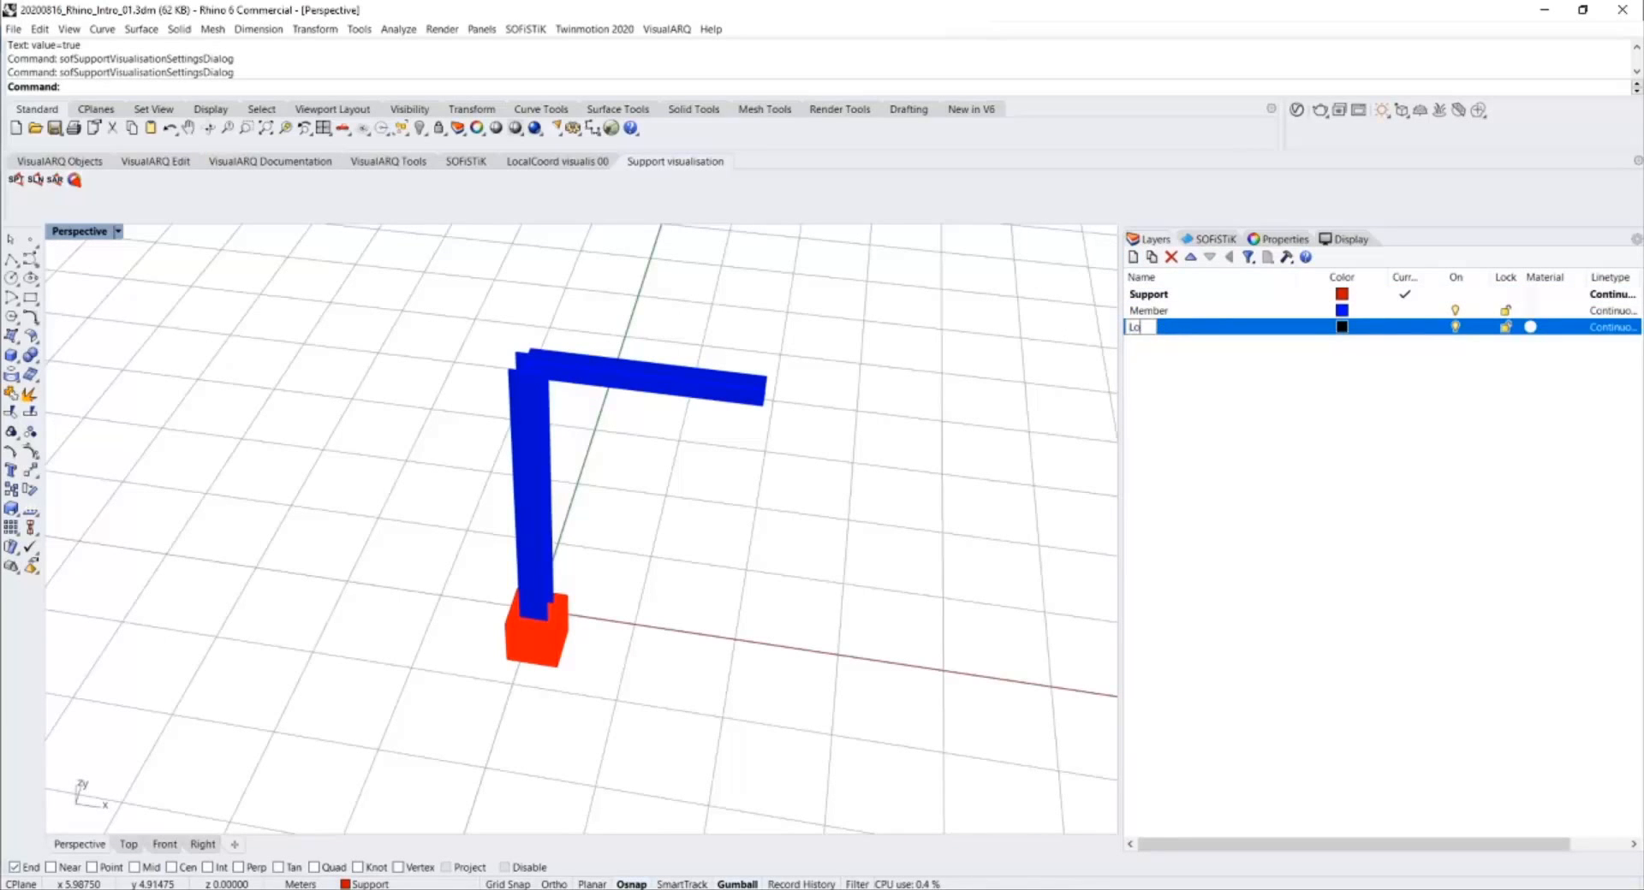
text(ad)
key(Return)
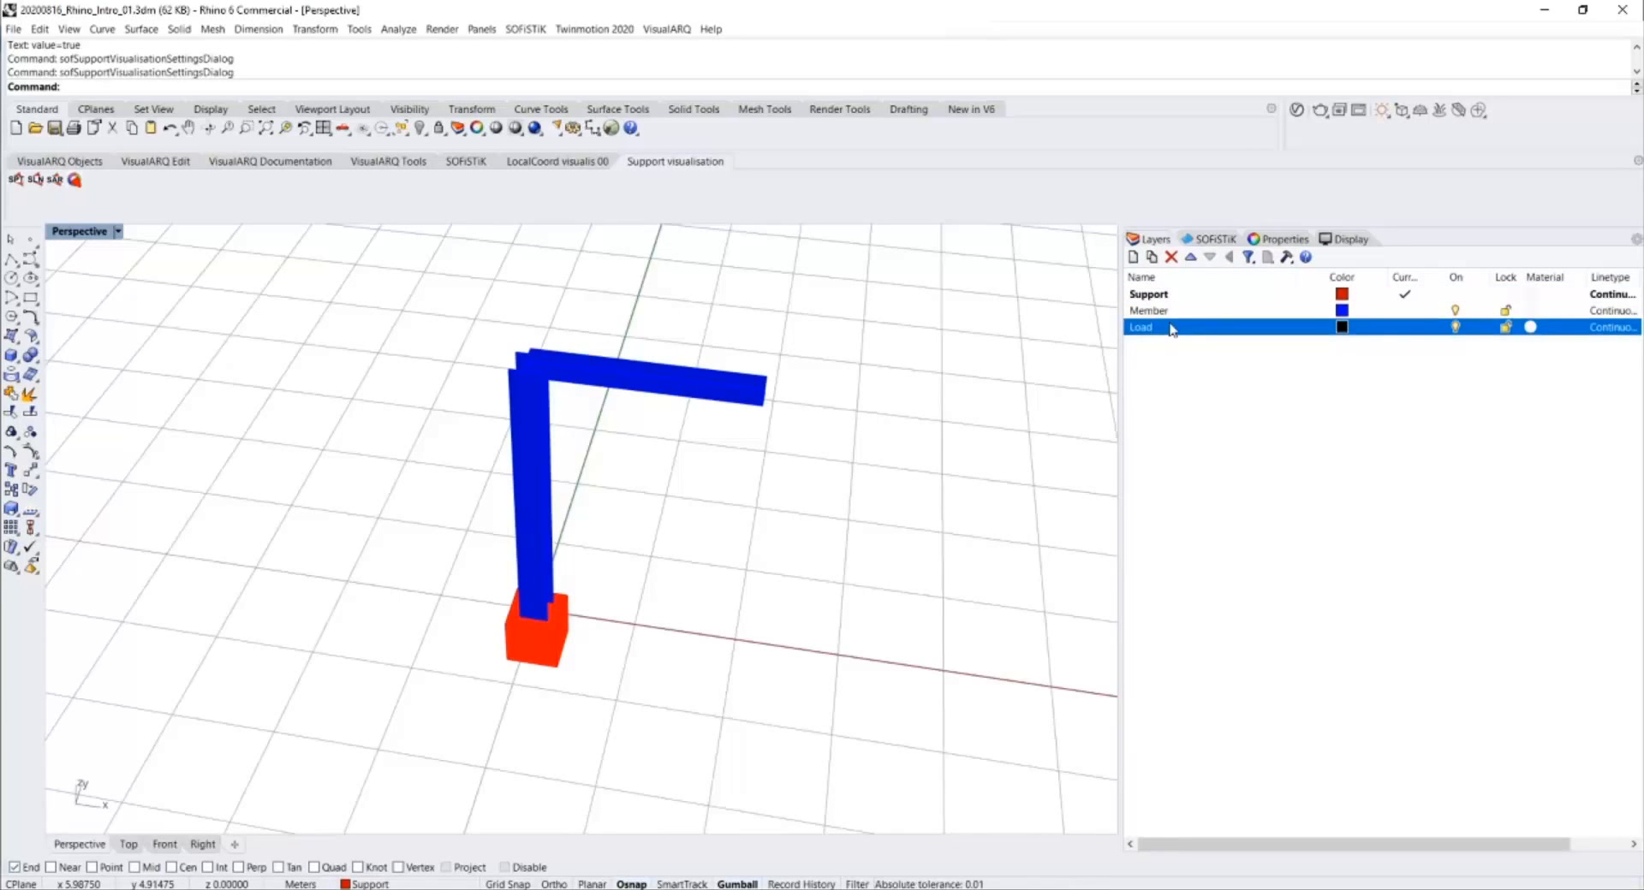
Set the Load layer's color to Magenta and make it the current layer.
click(1341, 328)
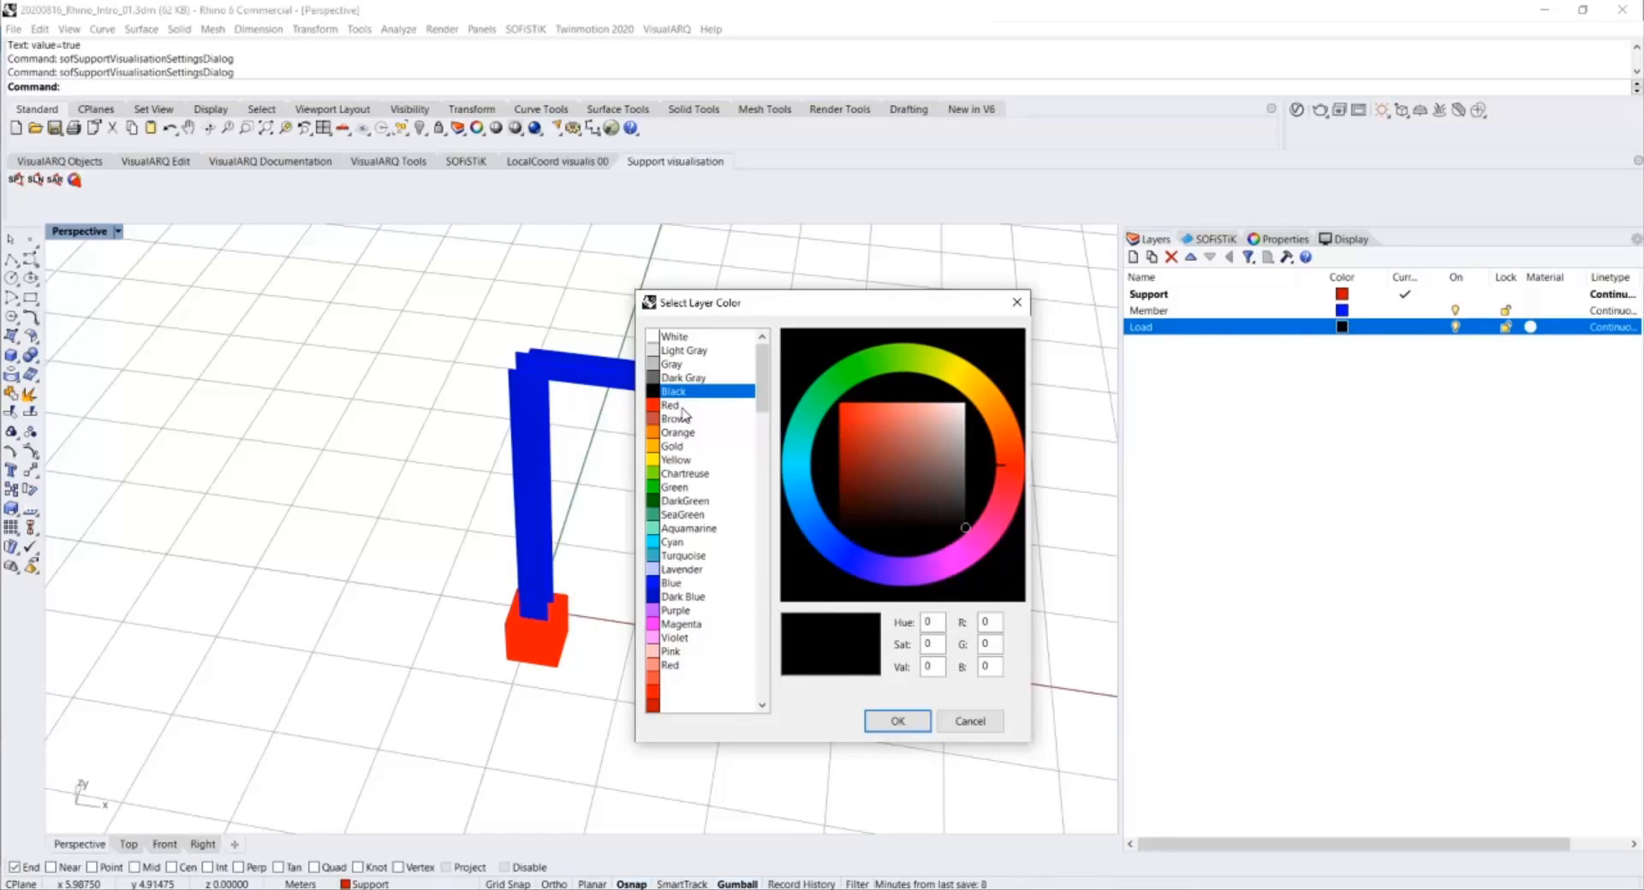
click(676, 625)
click(897, 720)
double_click(1136, 329)
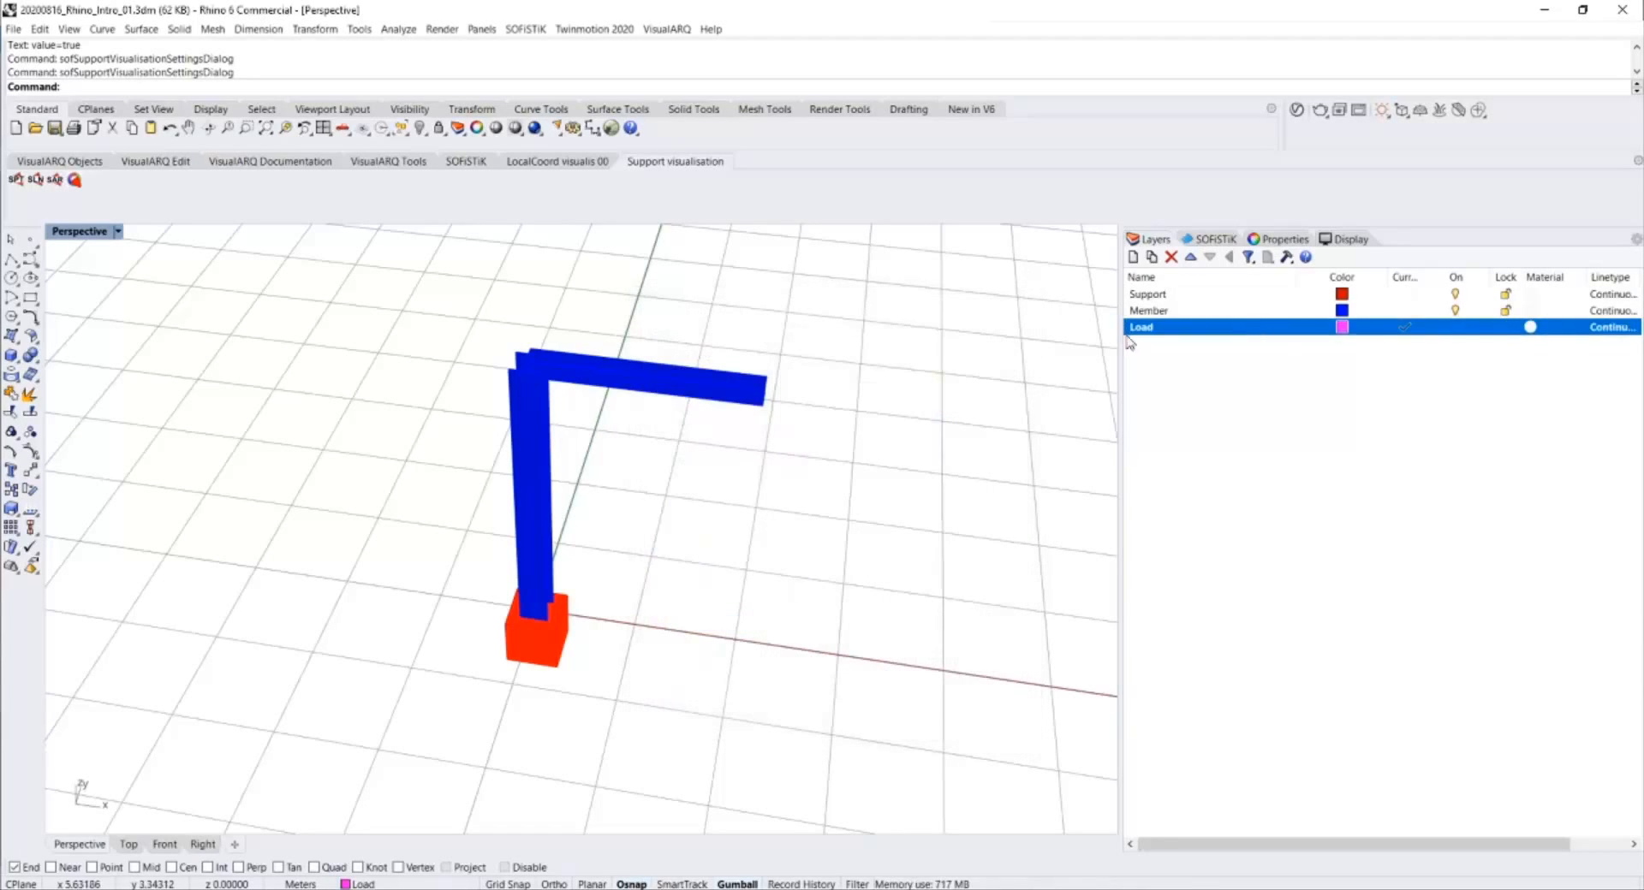
Enable the Near object snap while starting a point for the load, and cancel the Point command.
right_drag(717, 341, 666, 279)
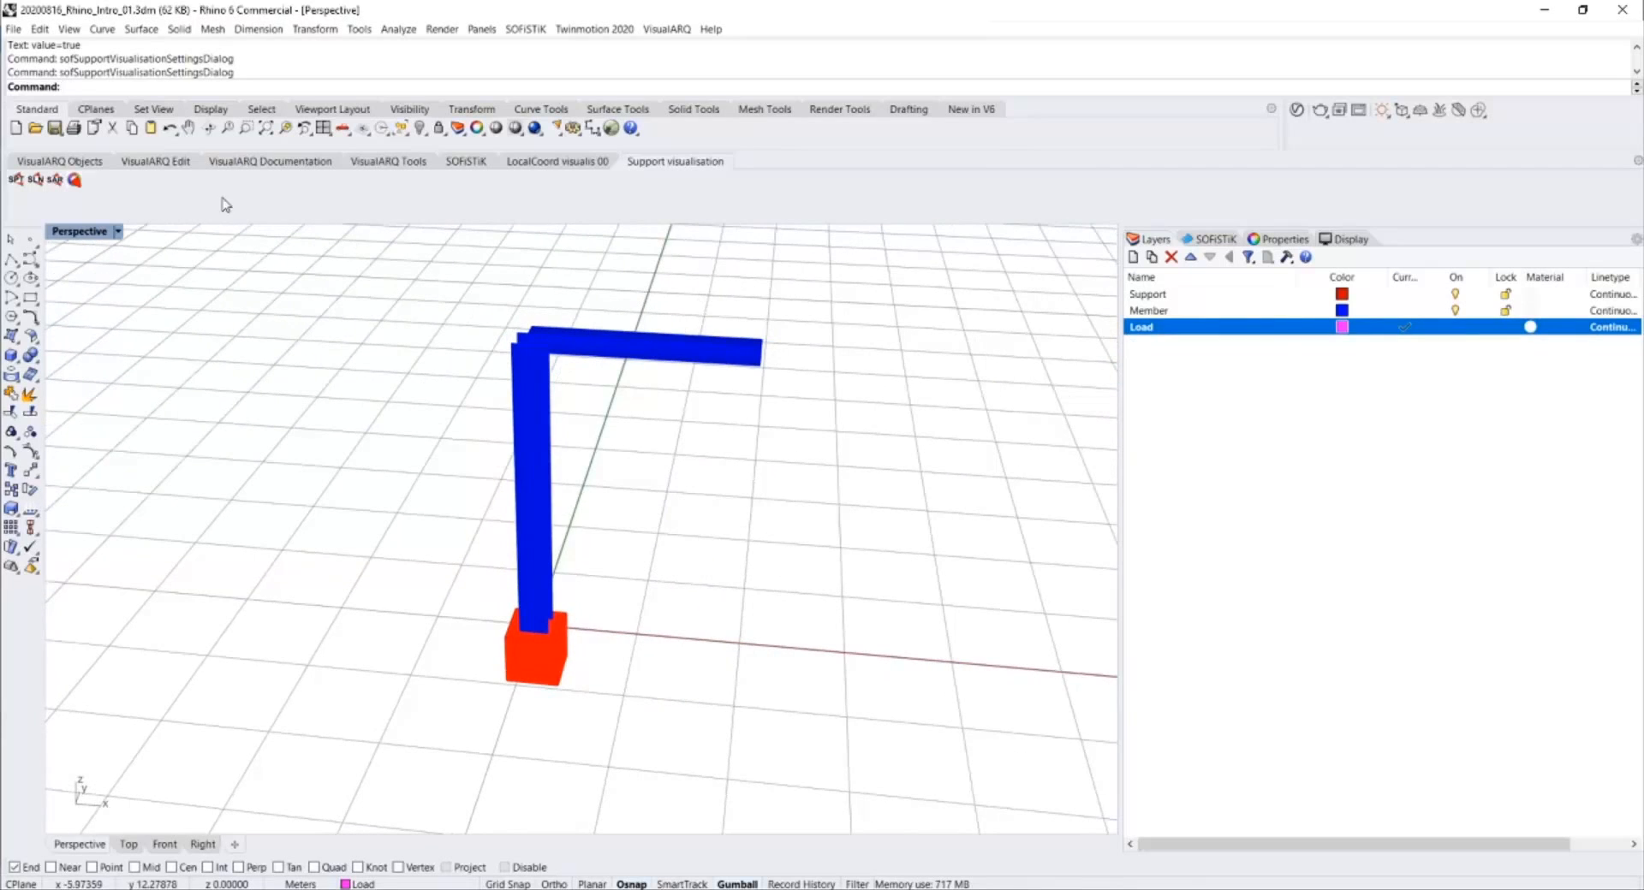
click(32, 242)
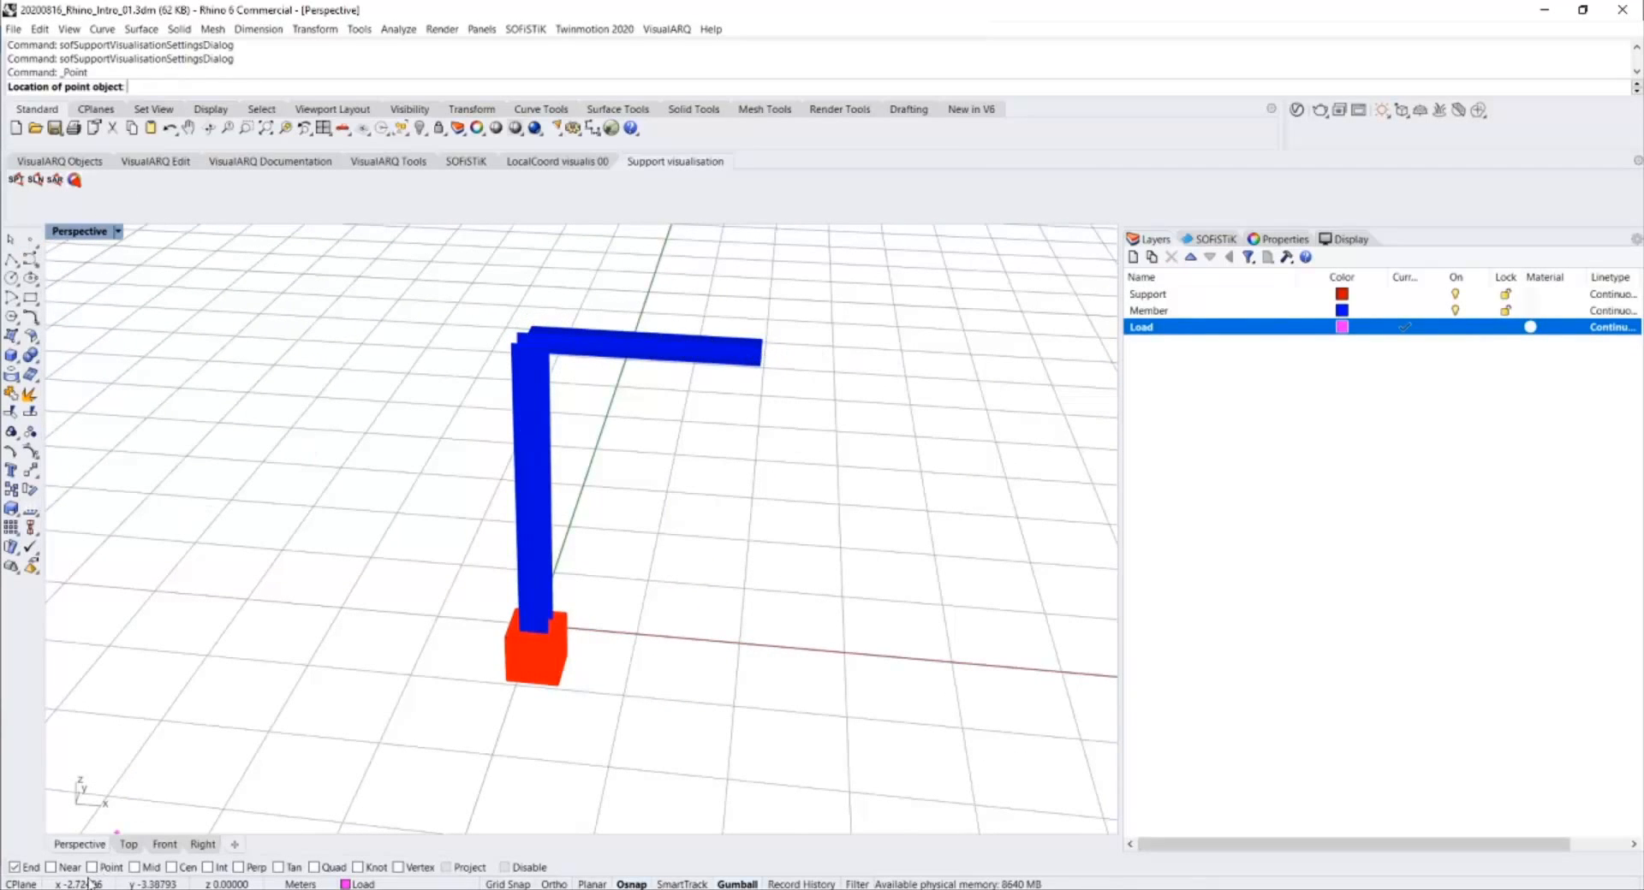
click(52, 867)
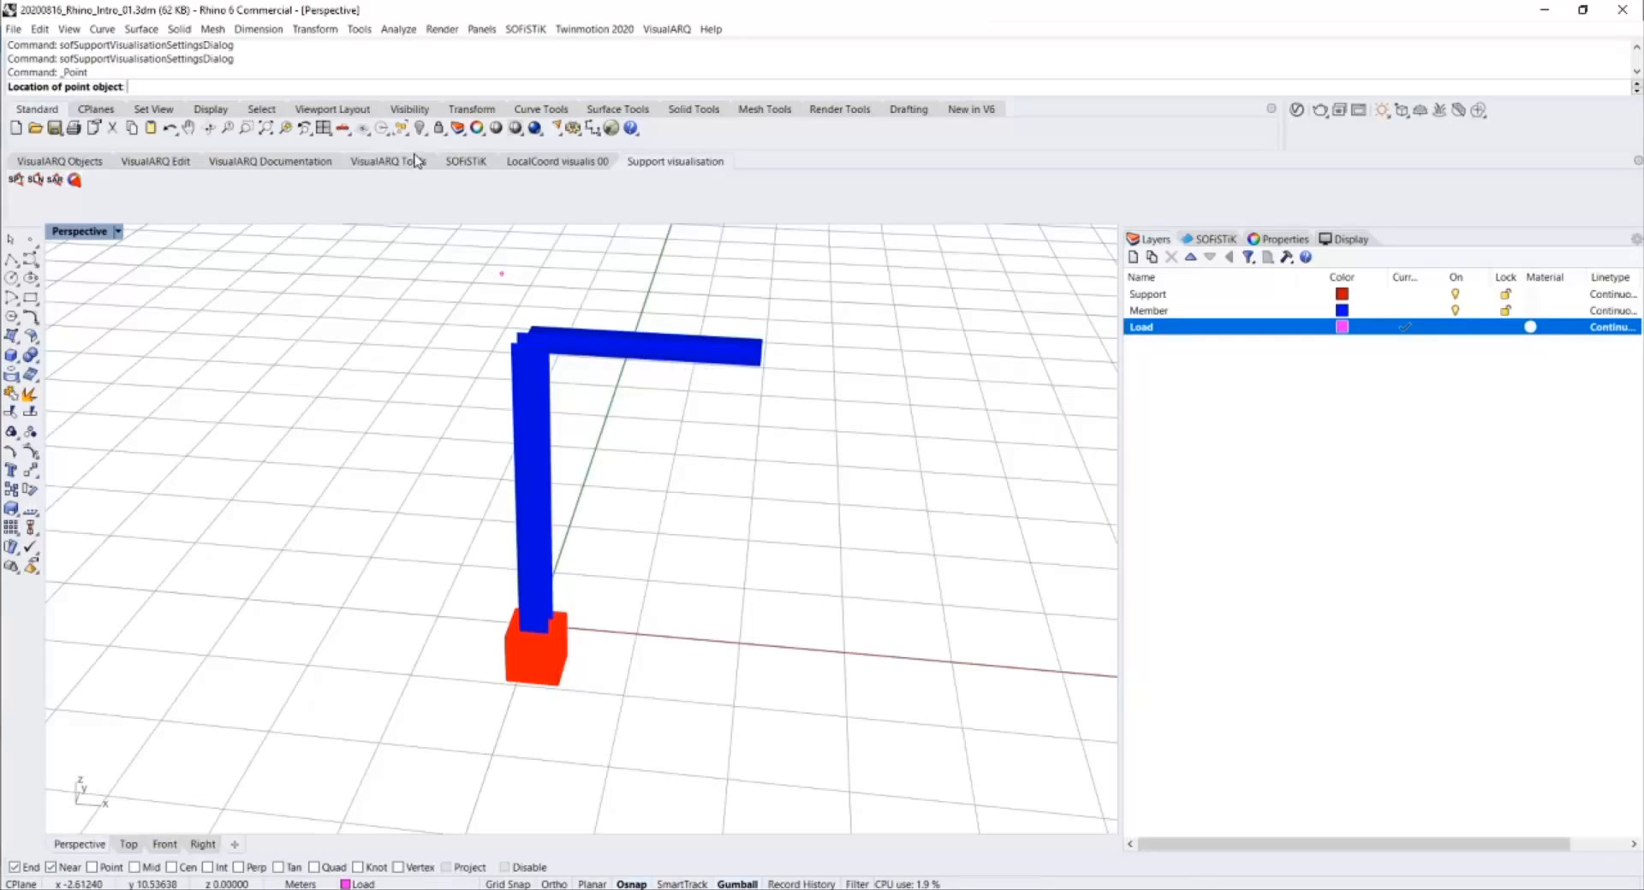
key(Escape)
click(62, 161)
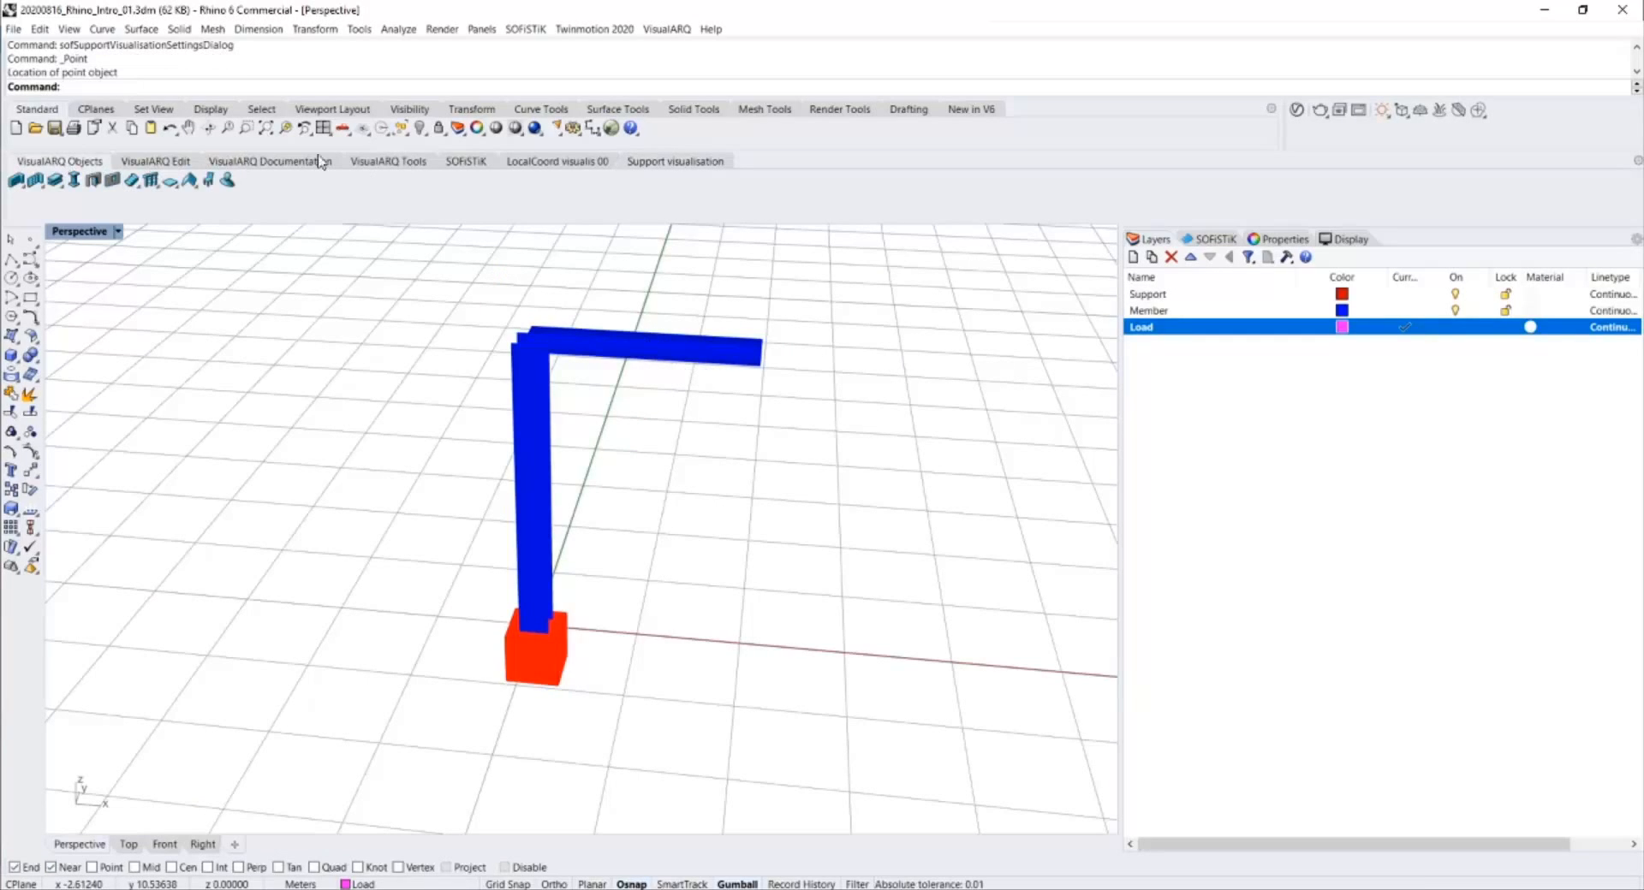
Hide the members' cross-section display and place a point on the horizontal beam with the Near snap.
click(470, 162)
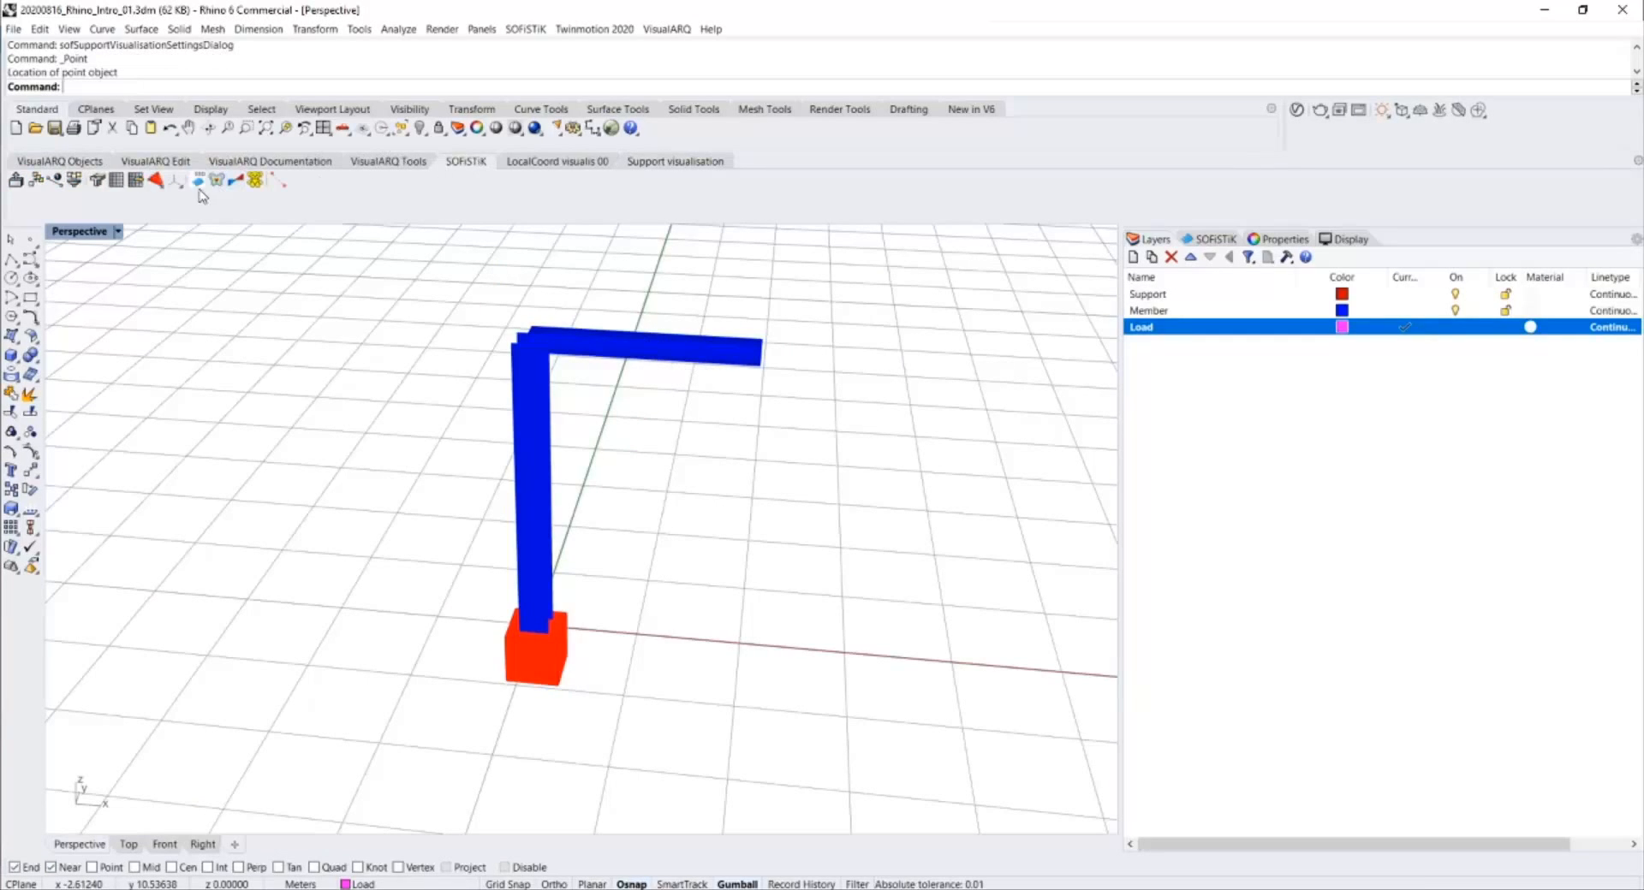
click(91, 184)
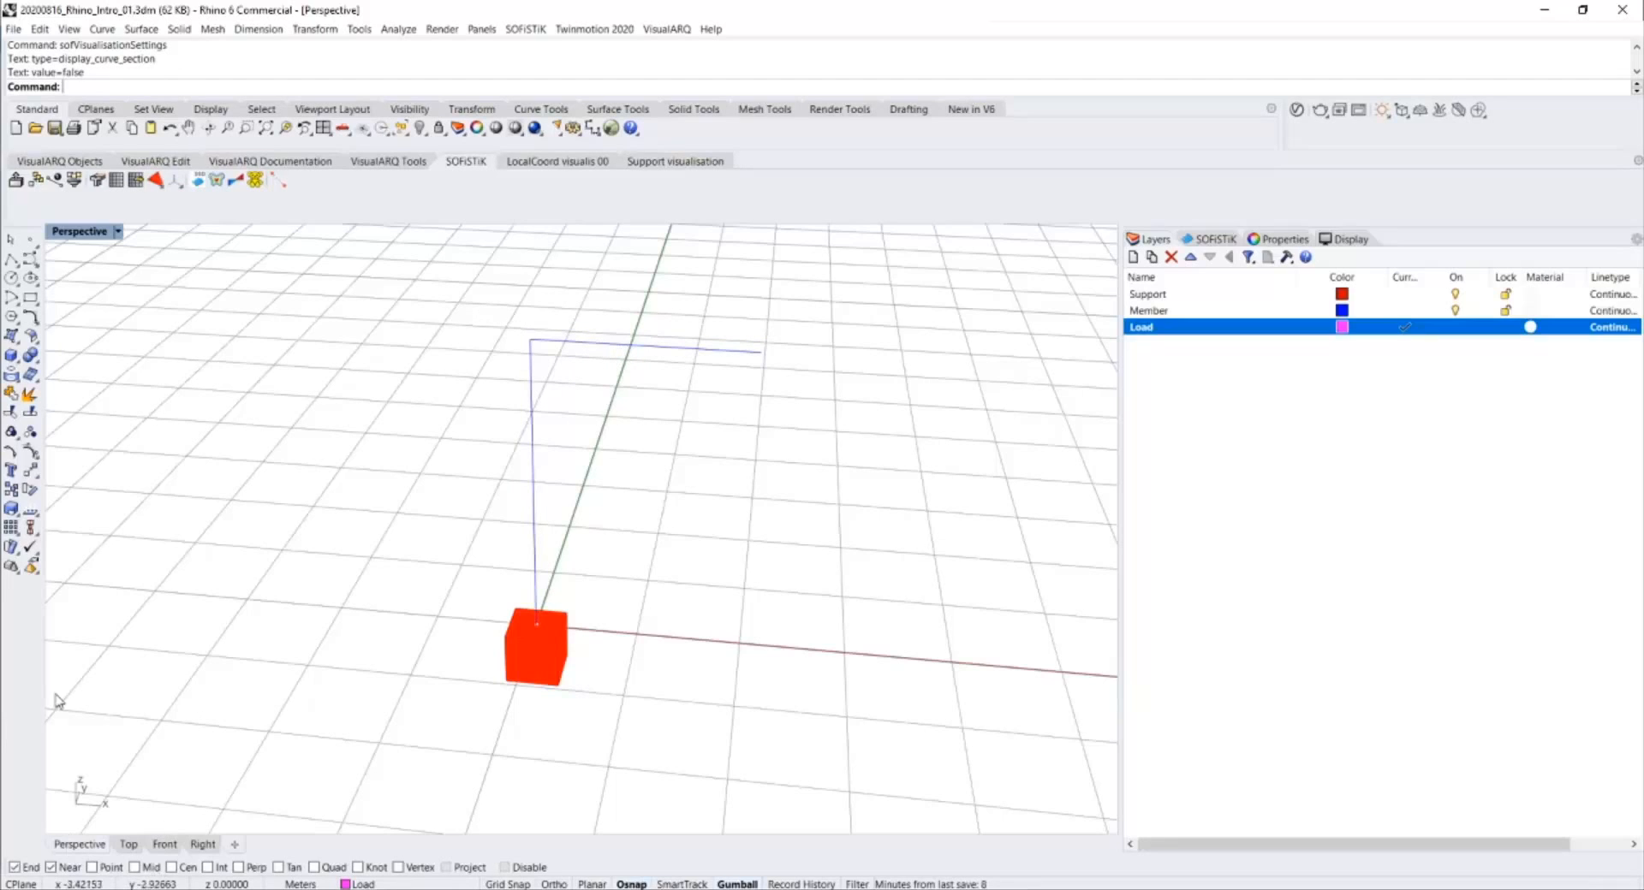
click(31, 238)
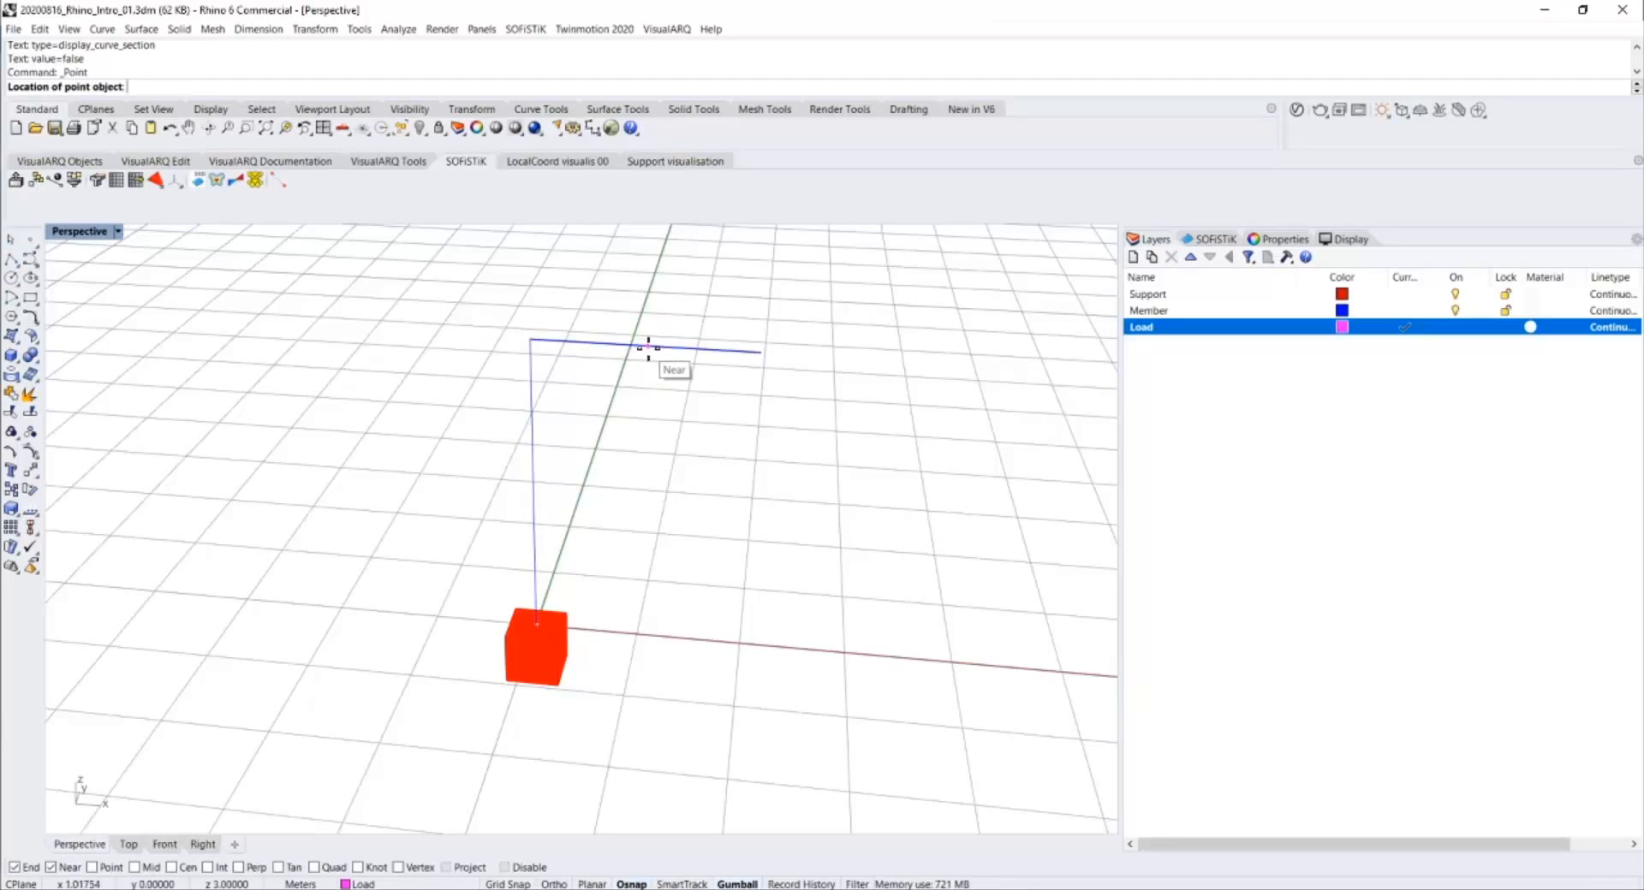
click(652, 348)
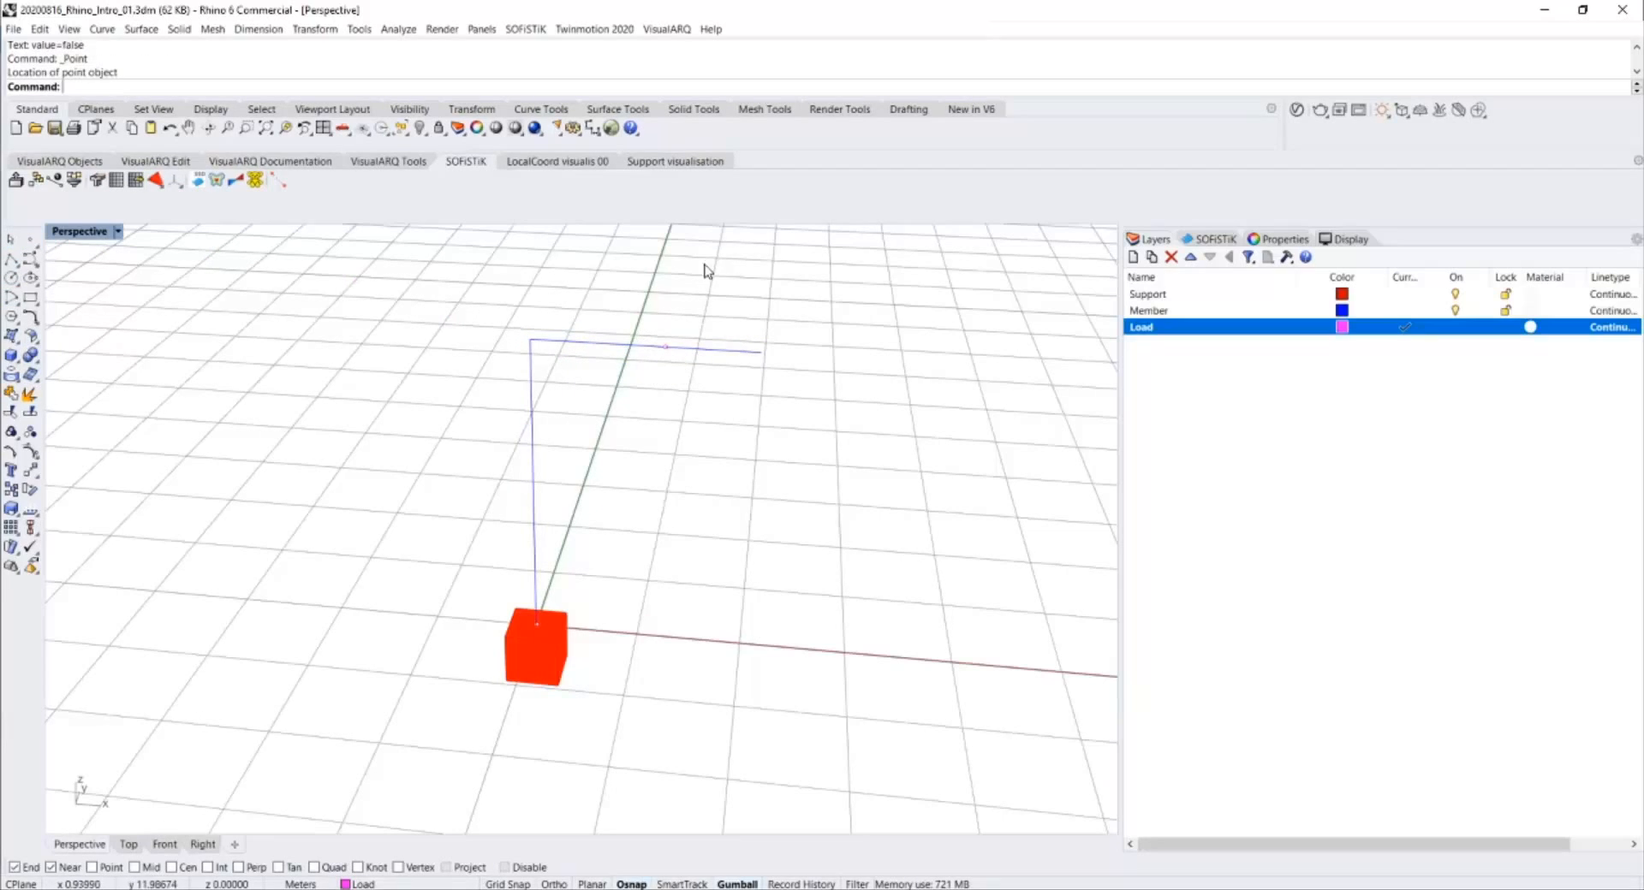
Run the What command on the new load point and examine its X, Y and Z coordinates.
click(652, 348)
scroll(719, 417, up, 2)
right_drag(719, 416, 691, 441)
key(Return)
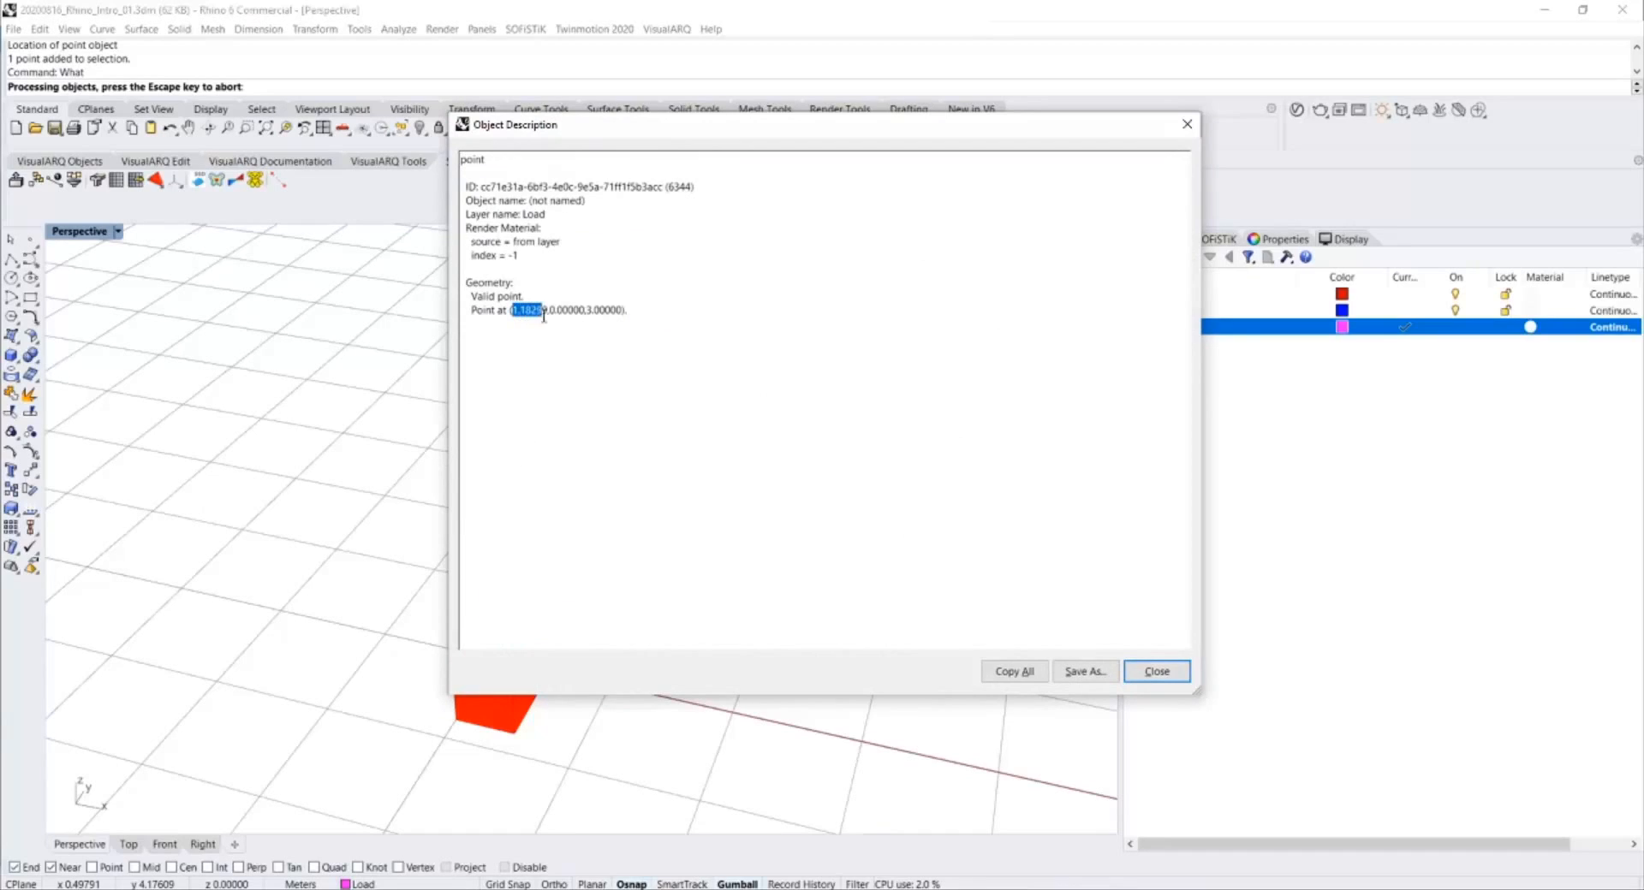
drag(605, 310, 622, 311)
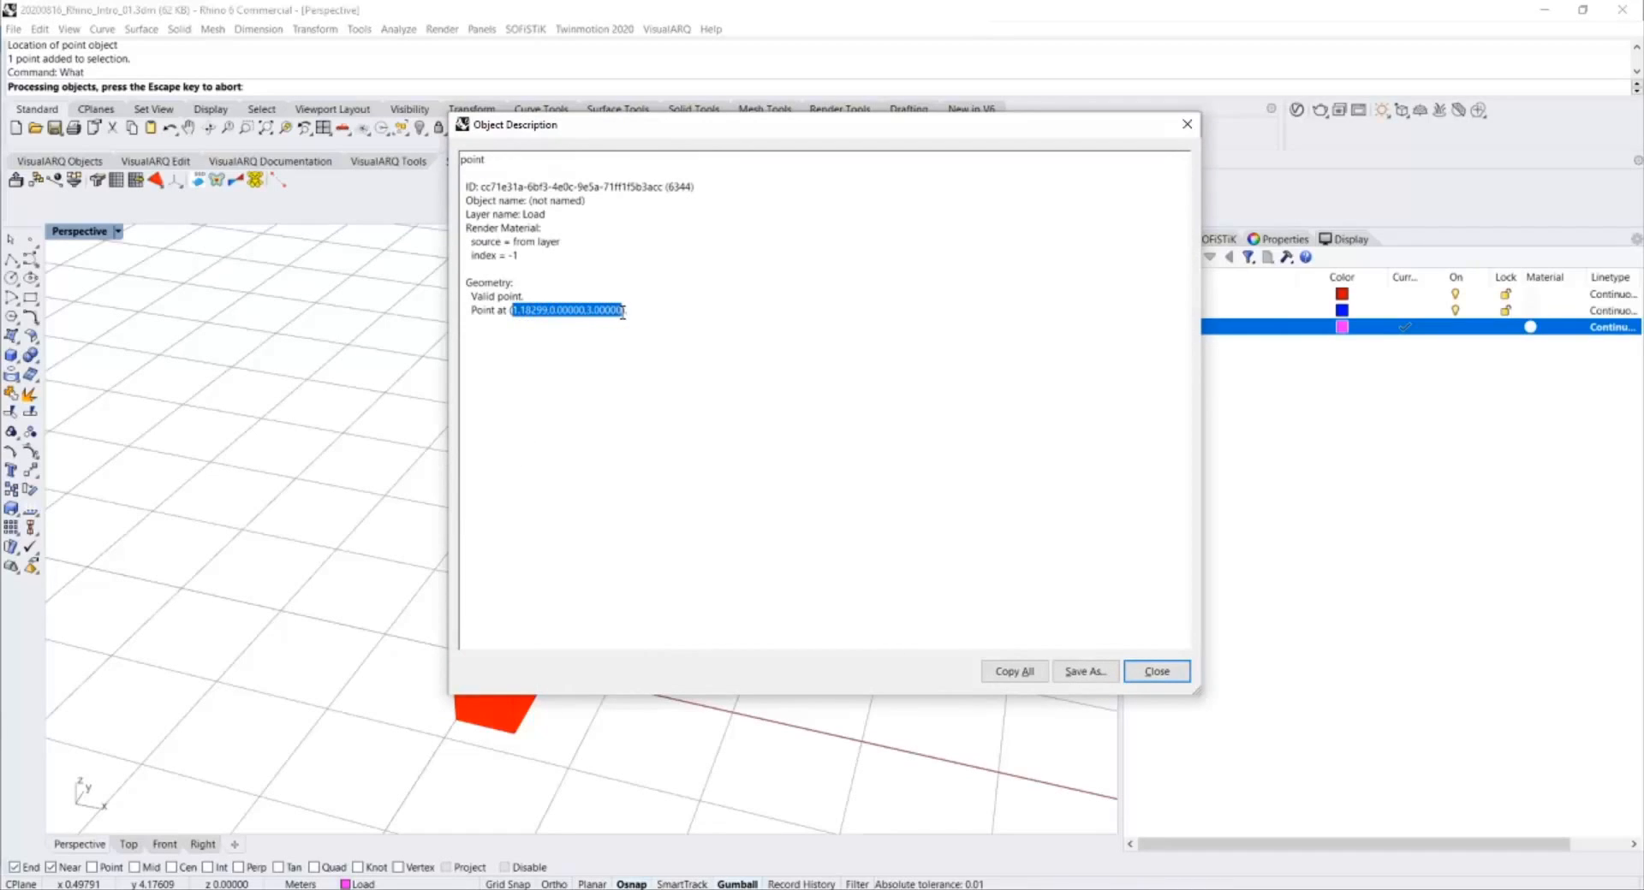
click(544, 313)
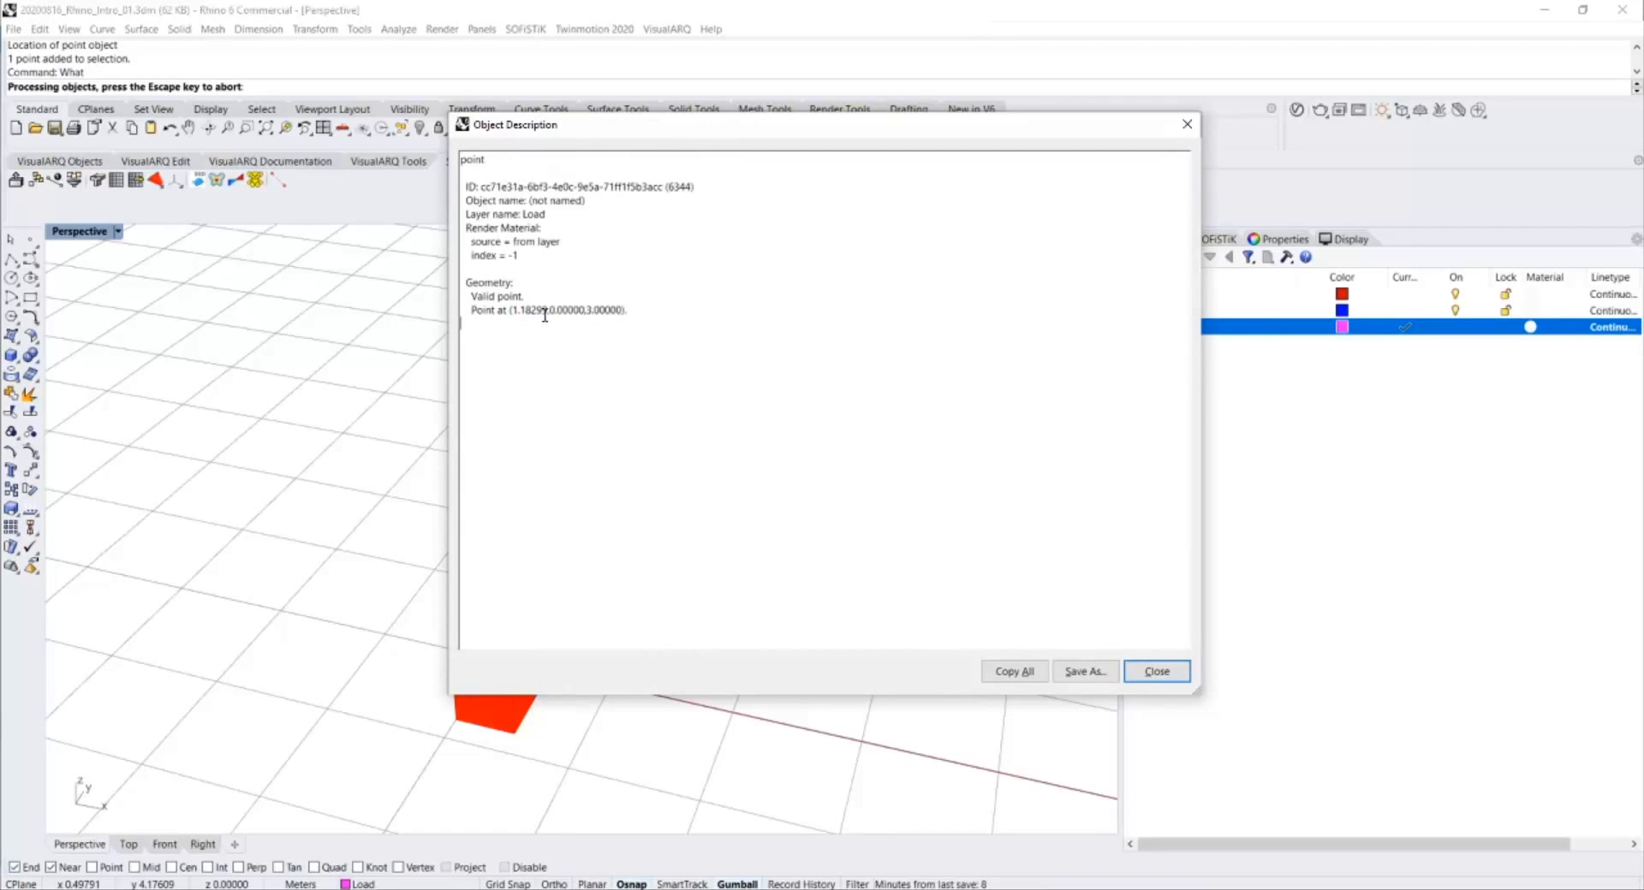
drag(557, 310, 580, 307)
click(1173, 678)
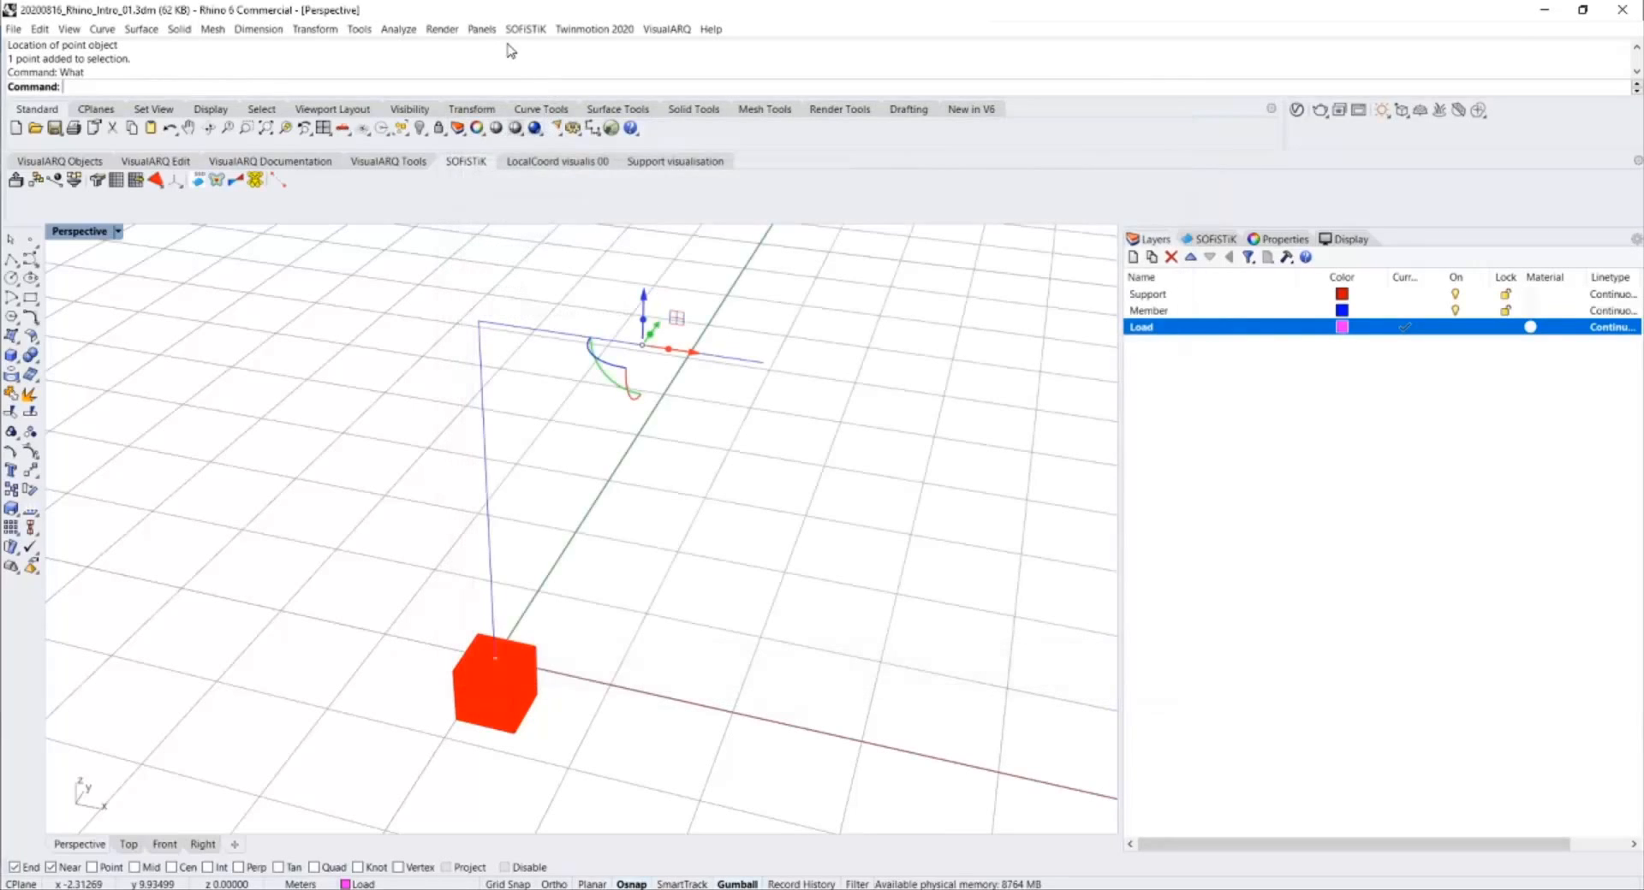
Set the model's distance display precision to seven decimal places (1.0000000) in the unit settings.
click(302, 885)
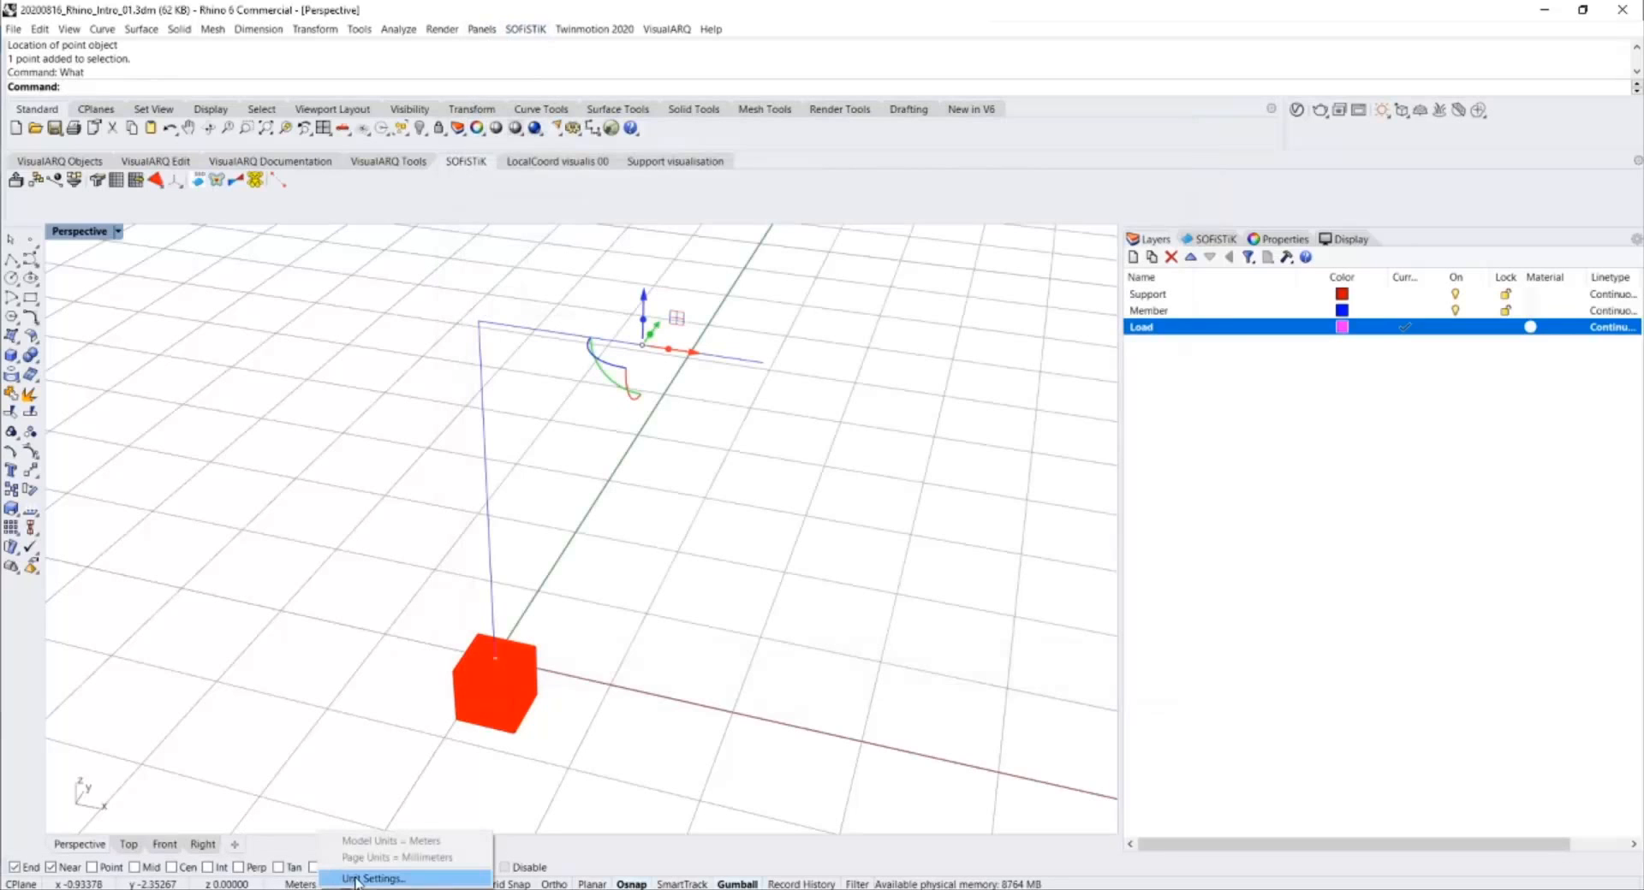
click(368, 874)
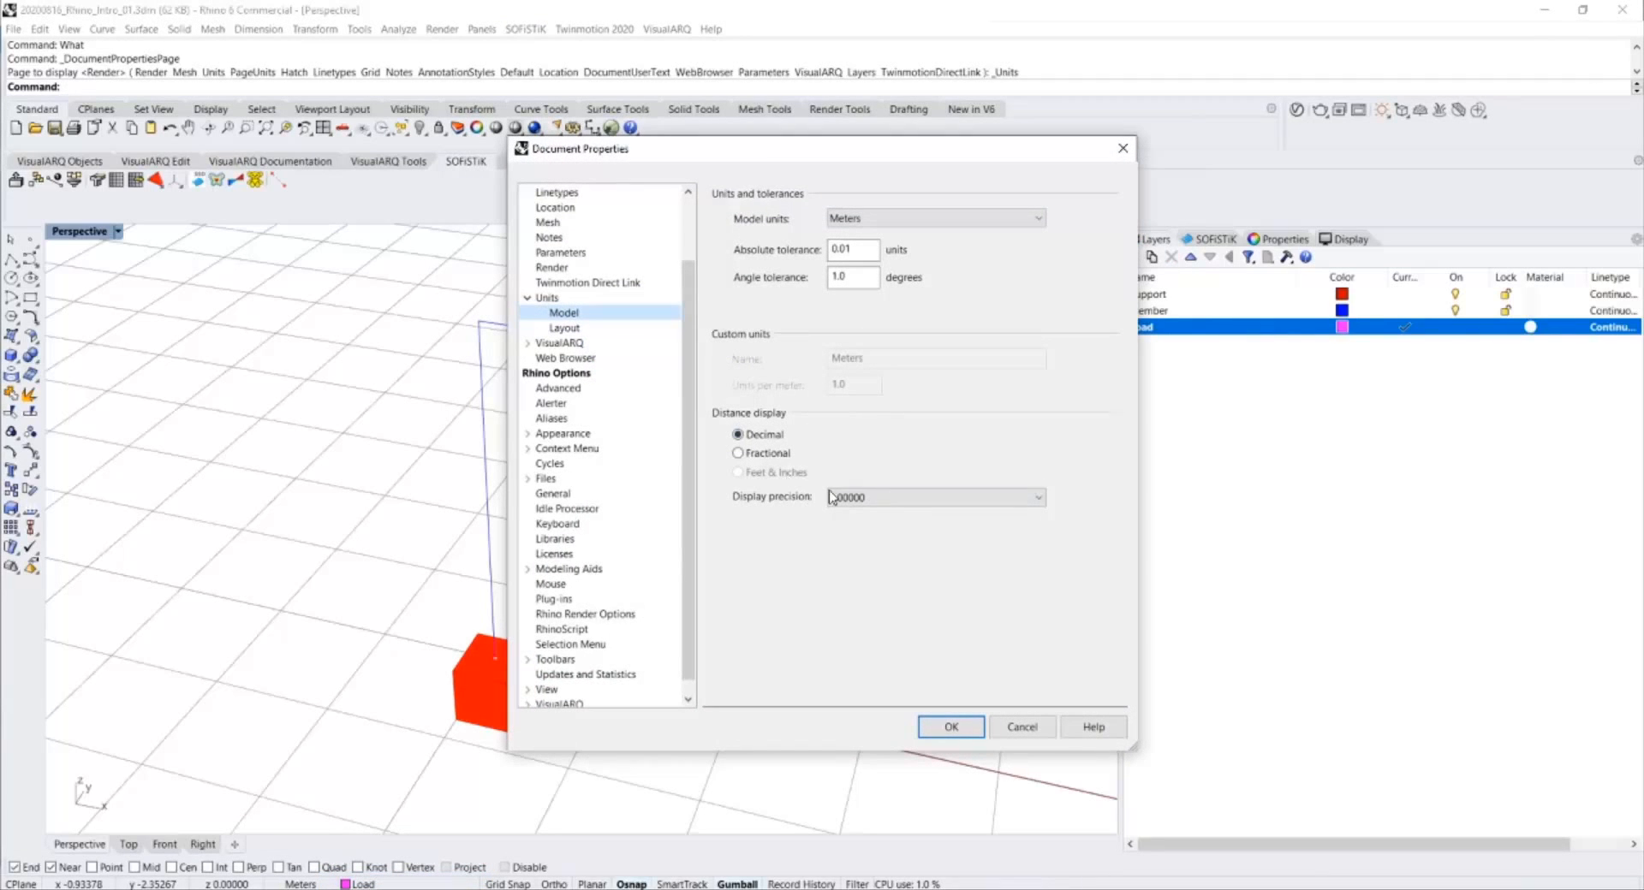
click(890, 497)
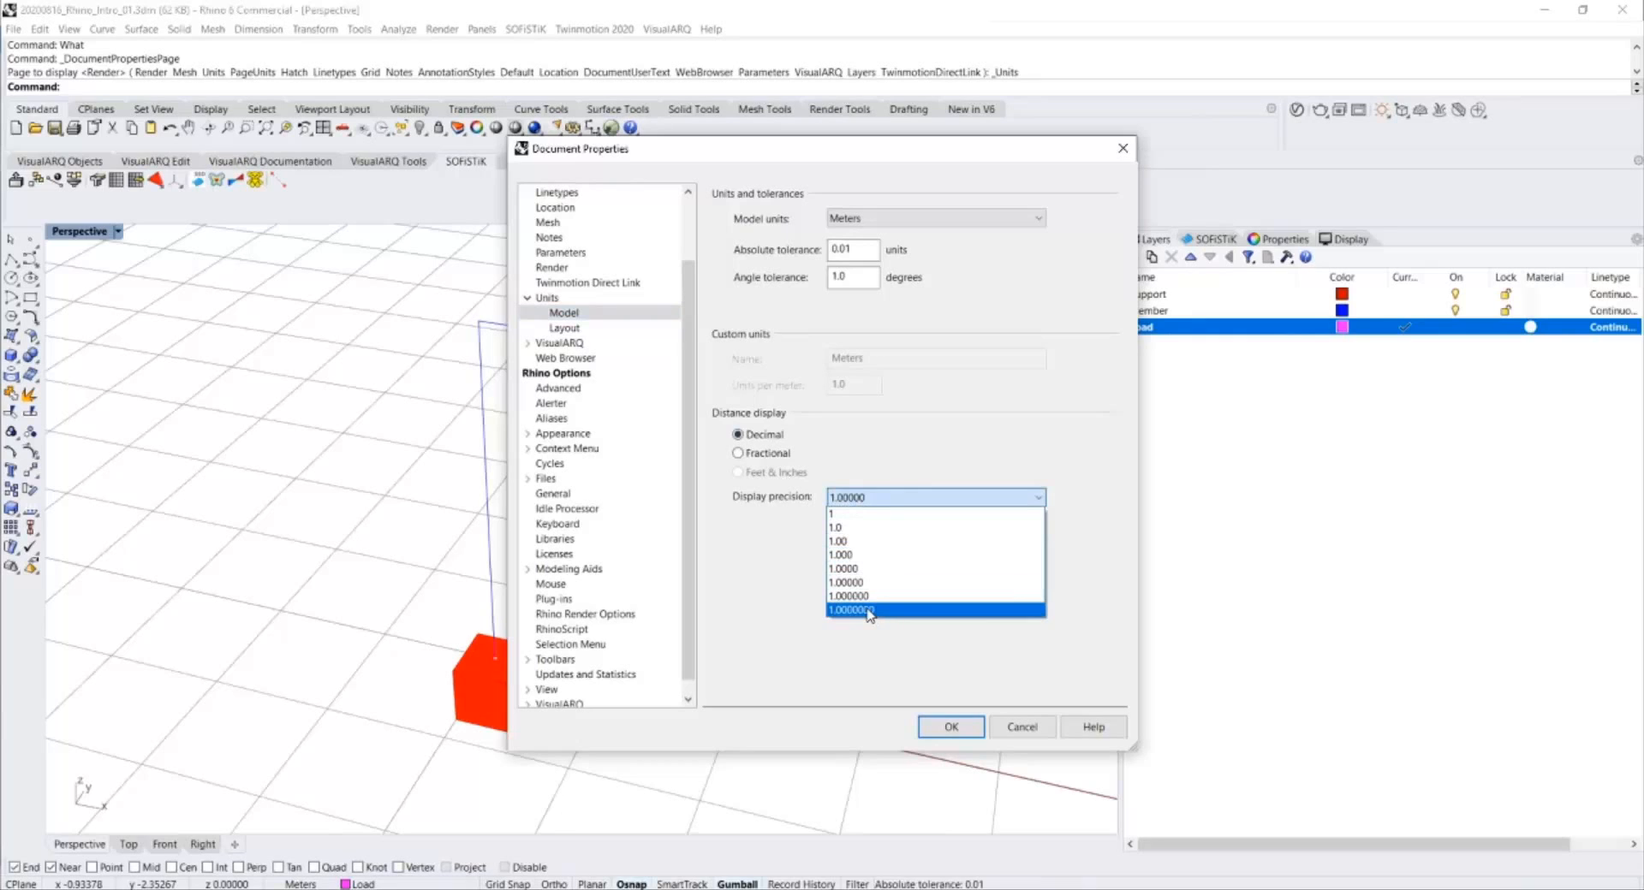
click(880, 609)
click(974, 727)
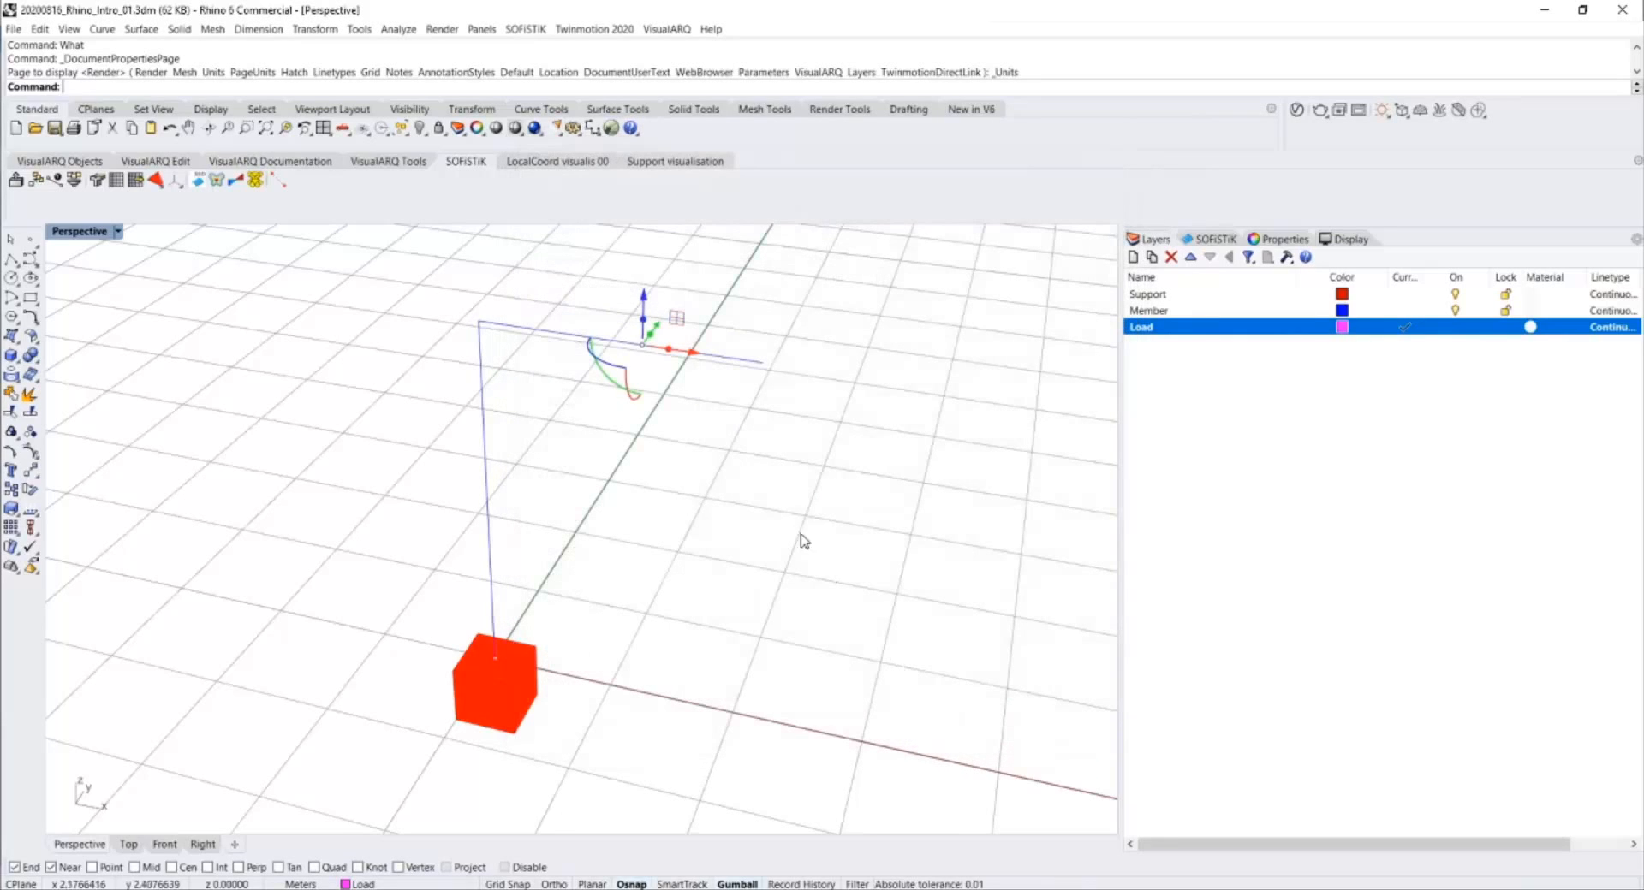
Run What on the load point again and copy its full-precision coordinates into a Notepad note.
drag(597, 292, 678, 424)
text(What)
key(Return)
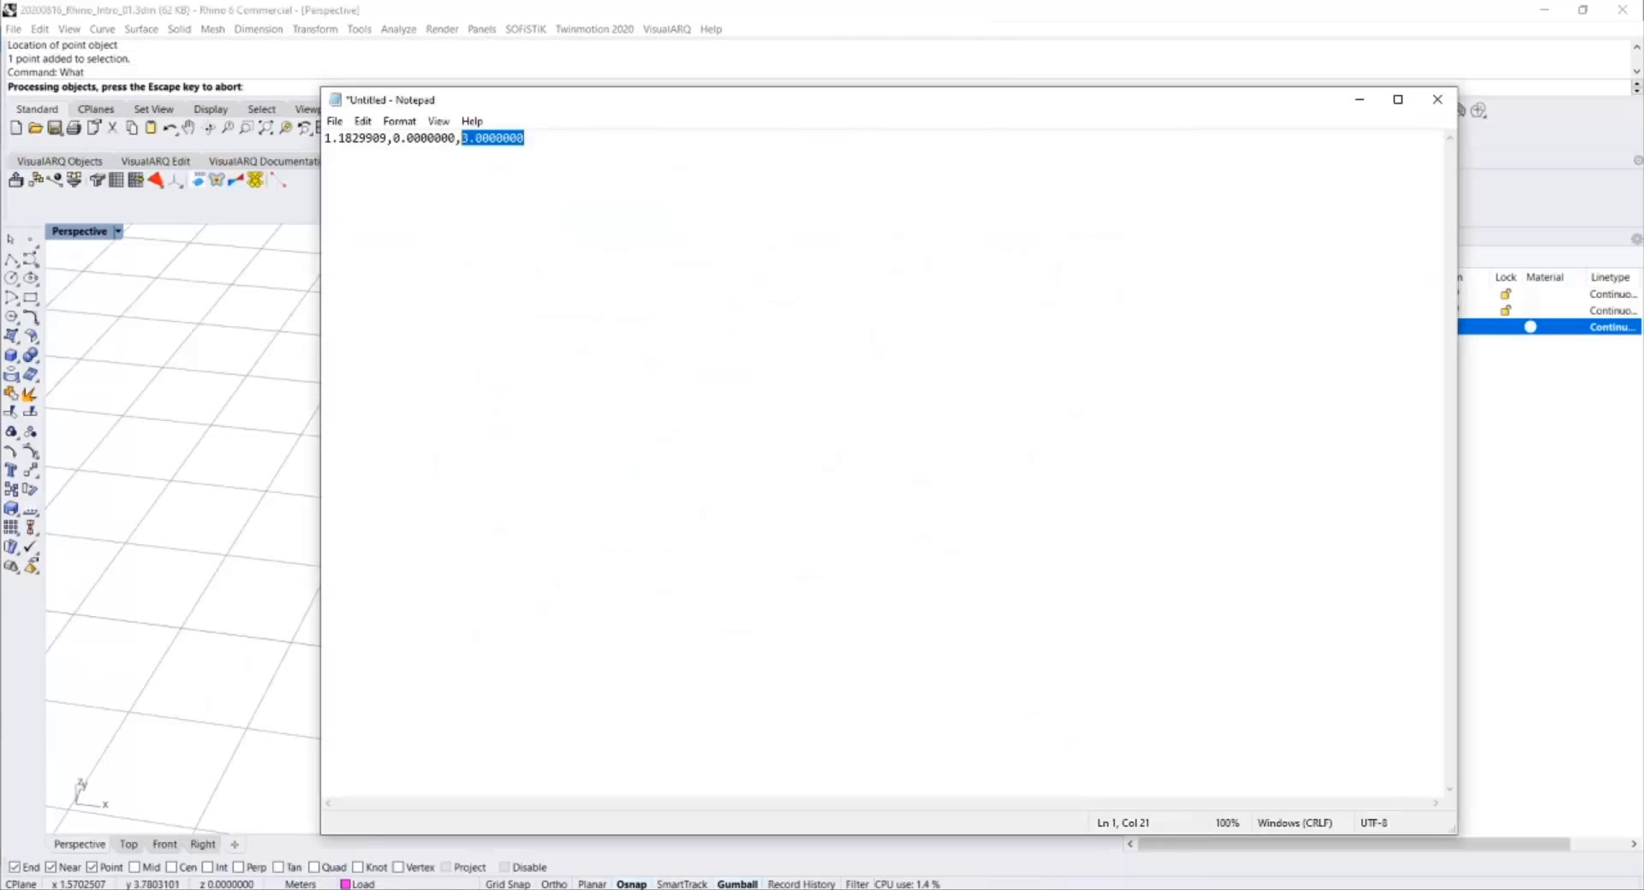
click(723, 249)
Switch to SOFiSTiK Structural Desktop and insert a Text Input for Loads task before Define Combinations.
click(235, 370)
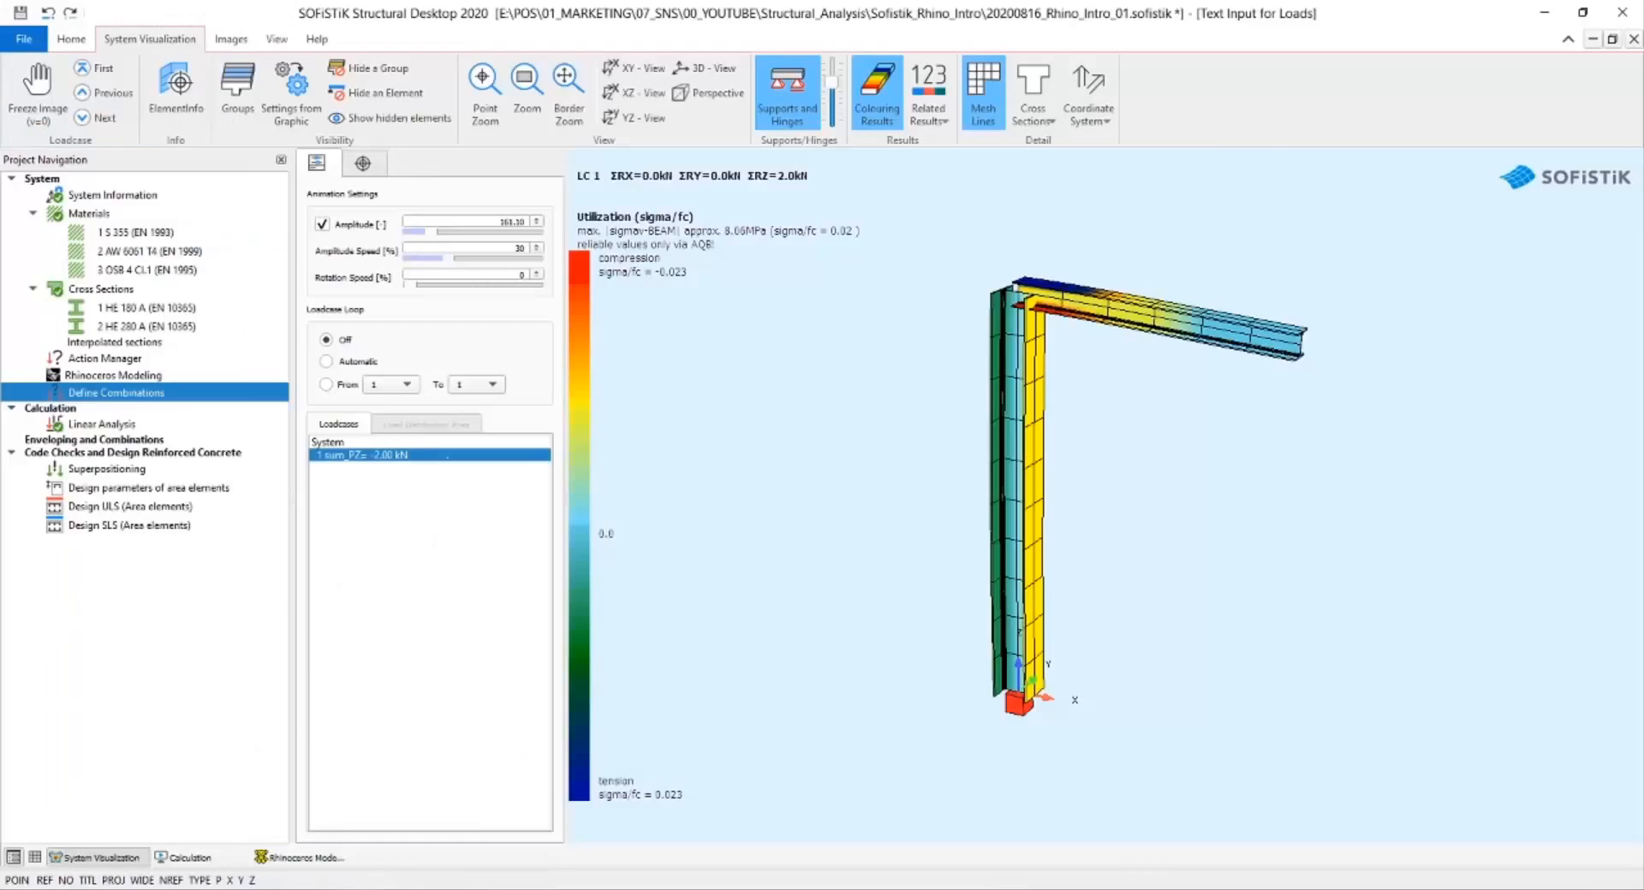
click(224, 392)
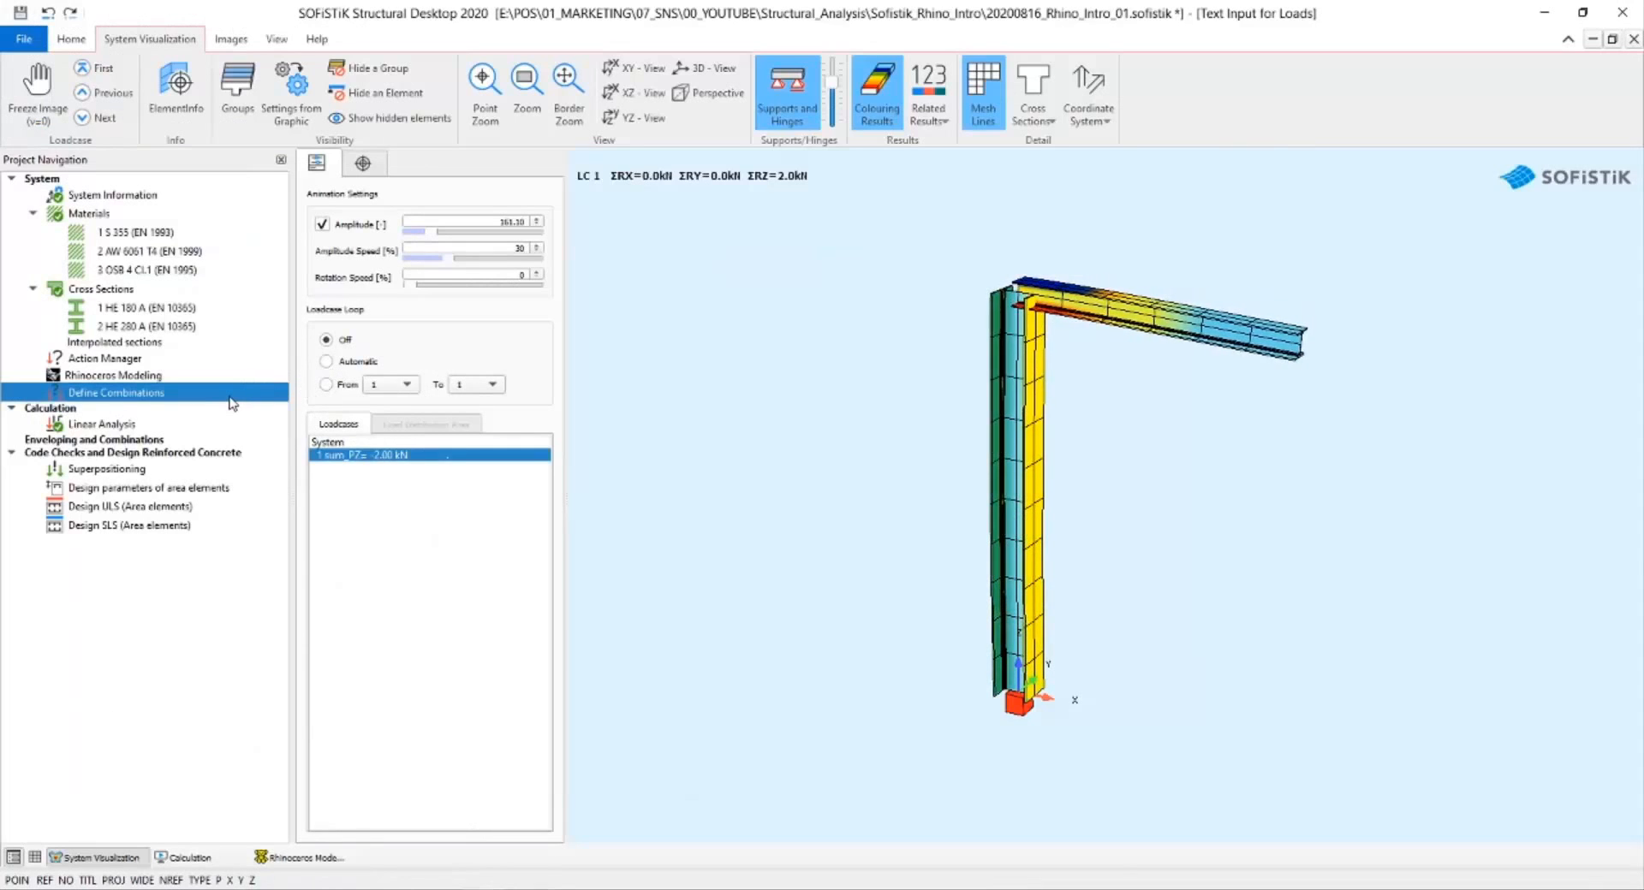
right_click(220, 609)
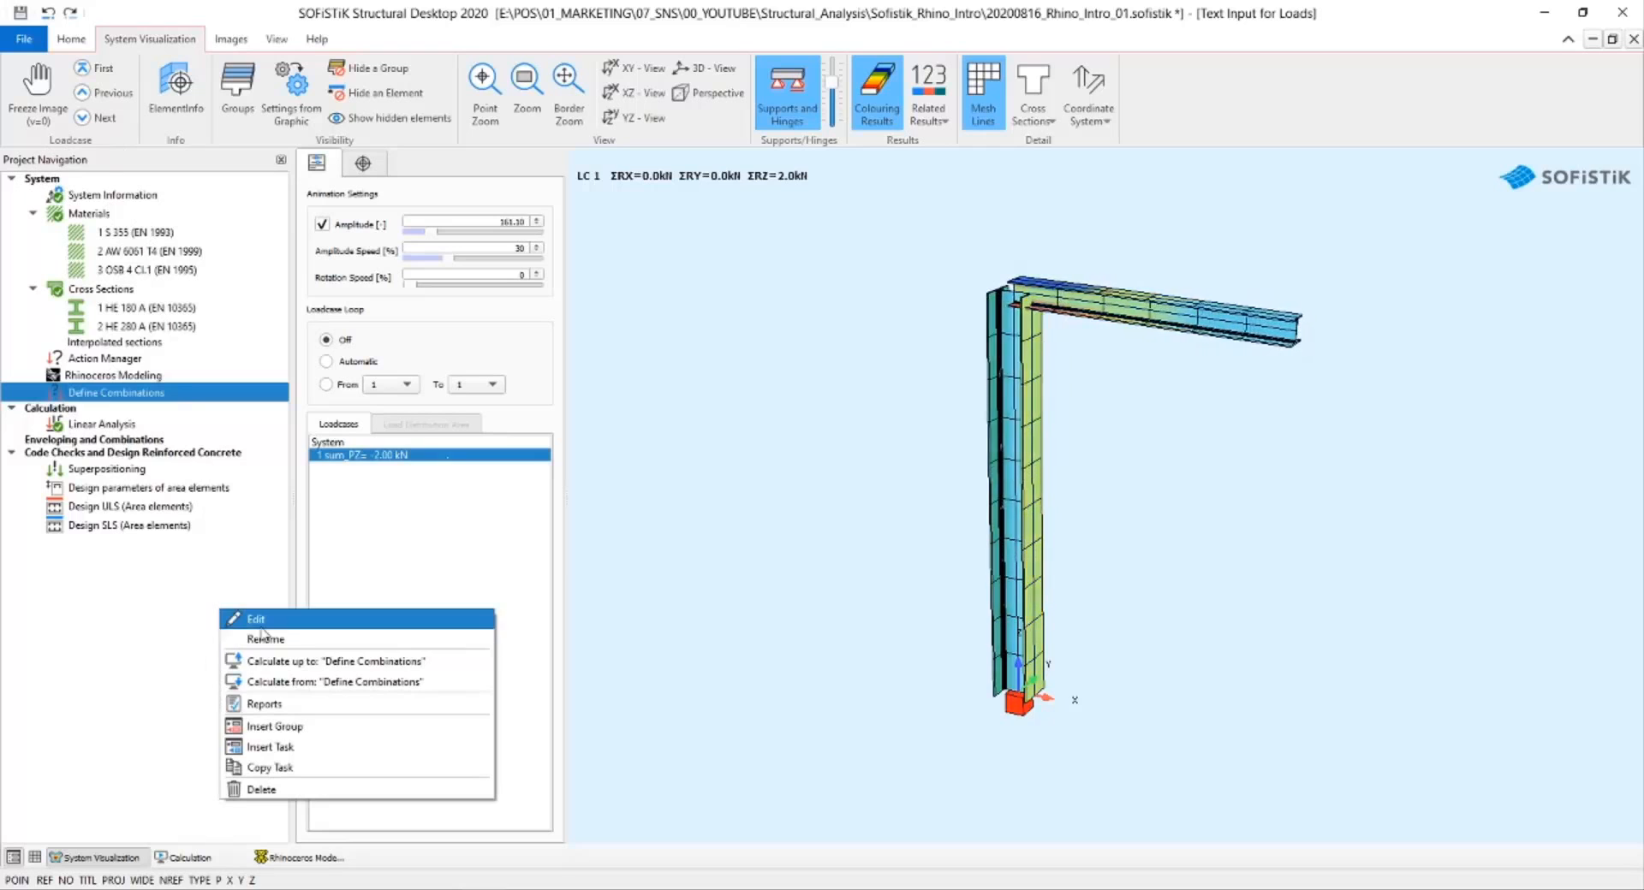
click(294, 749)
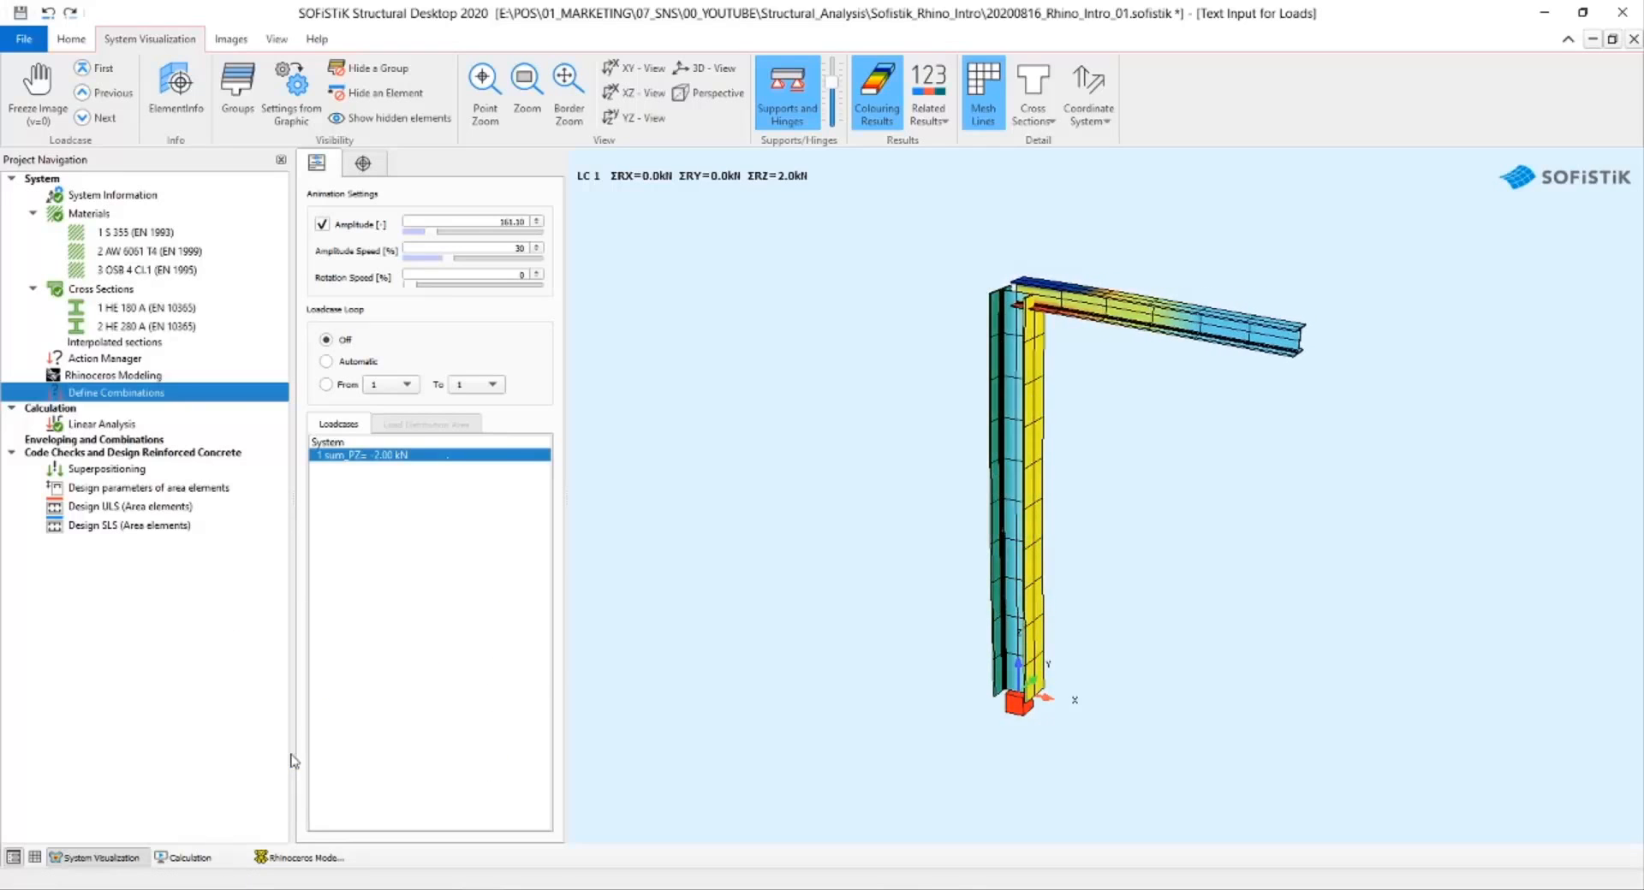
click(569, 441)
click(587, 459)
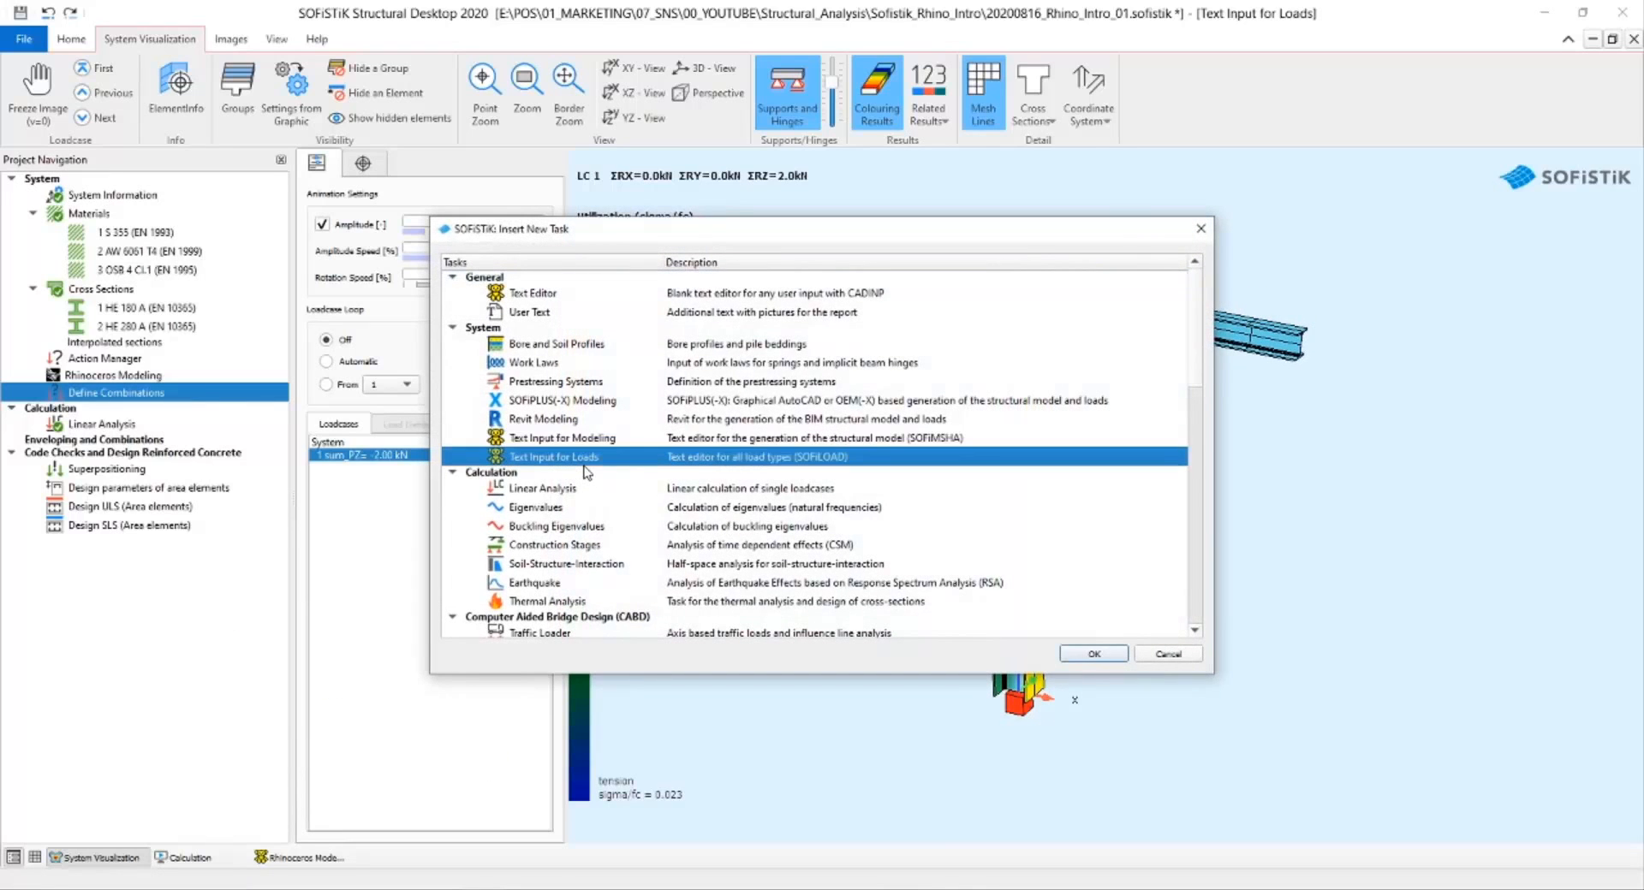
click(1087, 654)
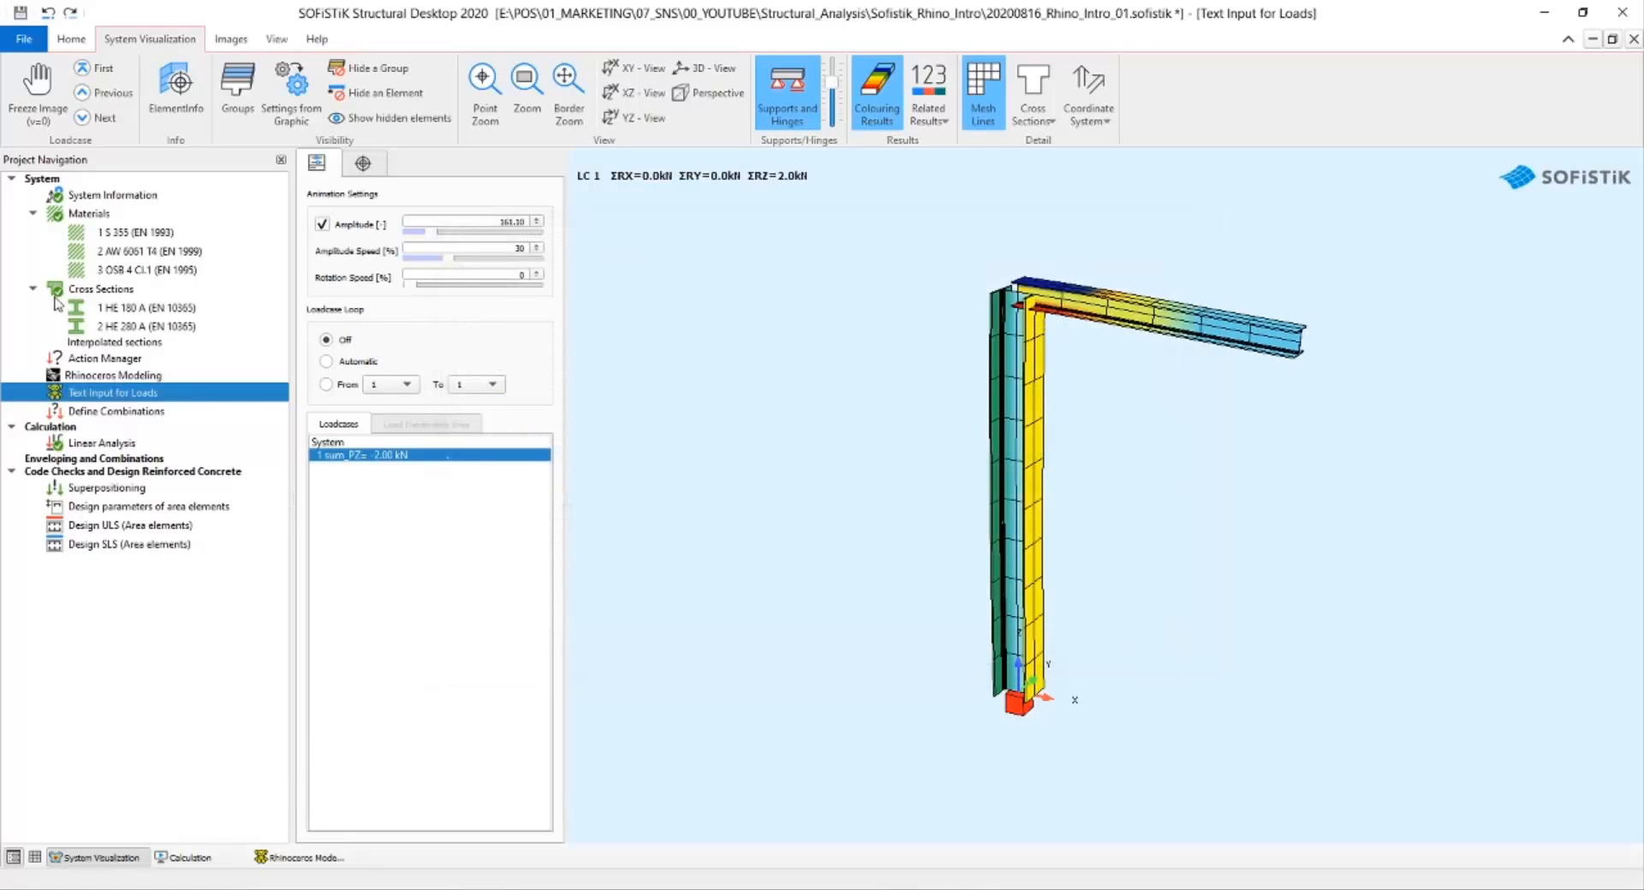
Open the Text Input for Loads task and enter load case LC 1 followed by a POIN record.
double_click(150, 394)
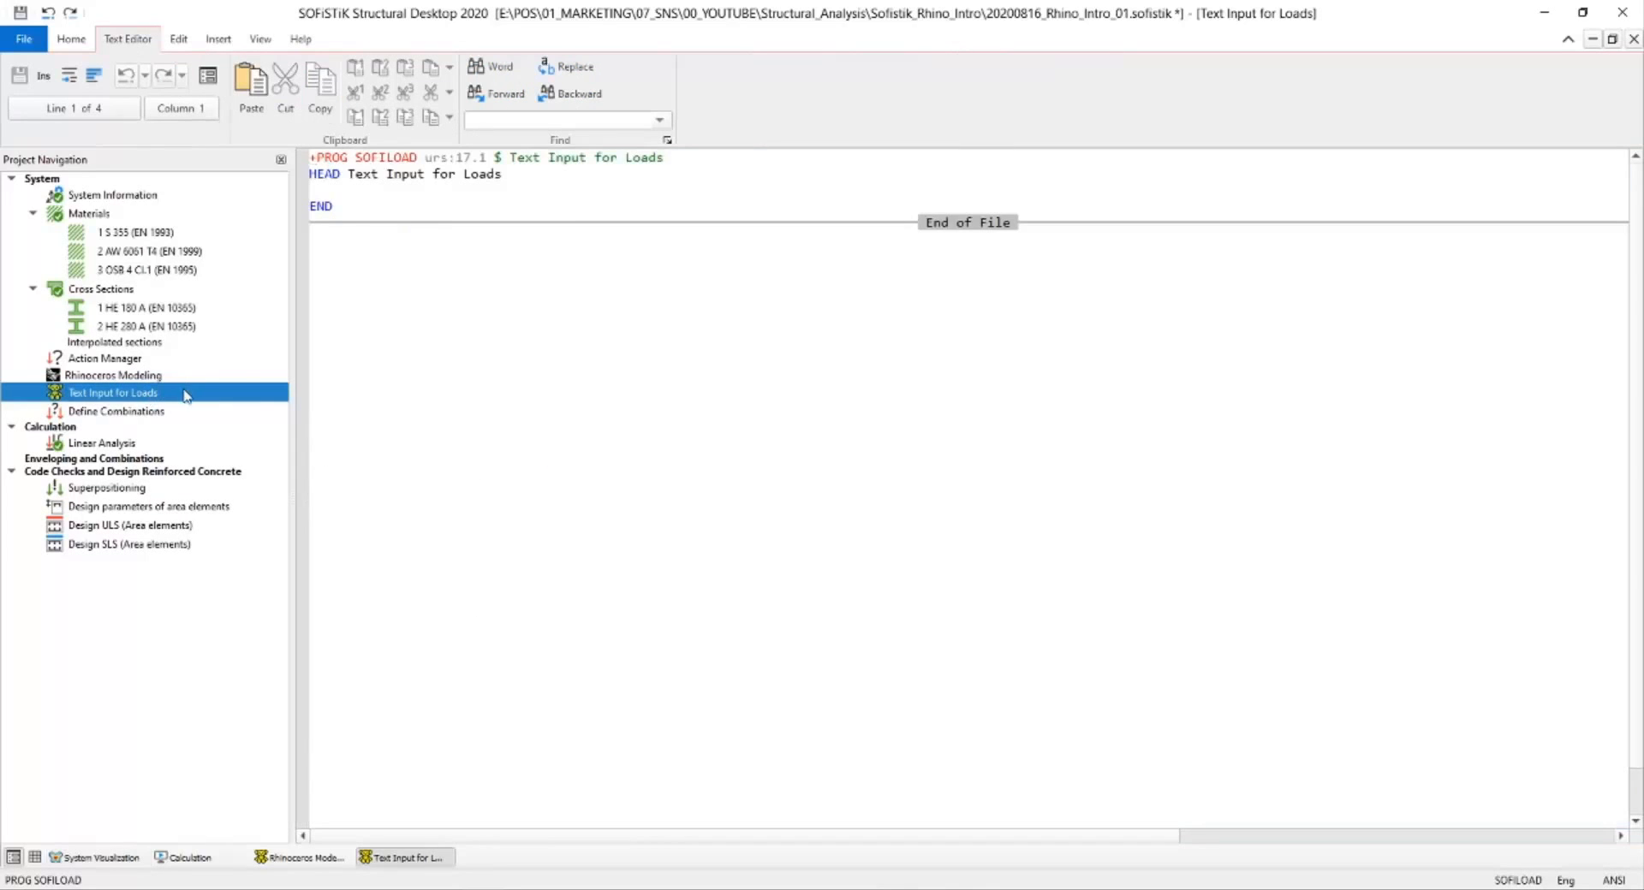
click(383, 194)
click(312, 197)
text(LC 1)
key(Return)
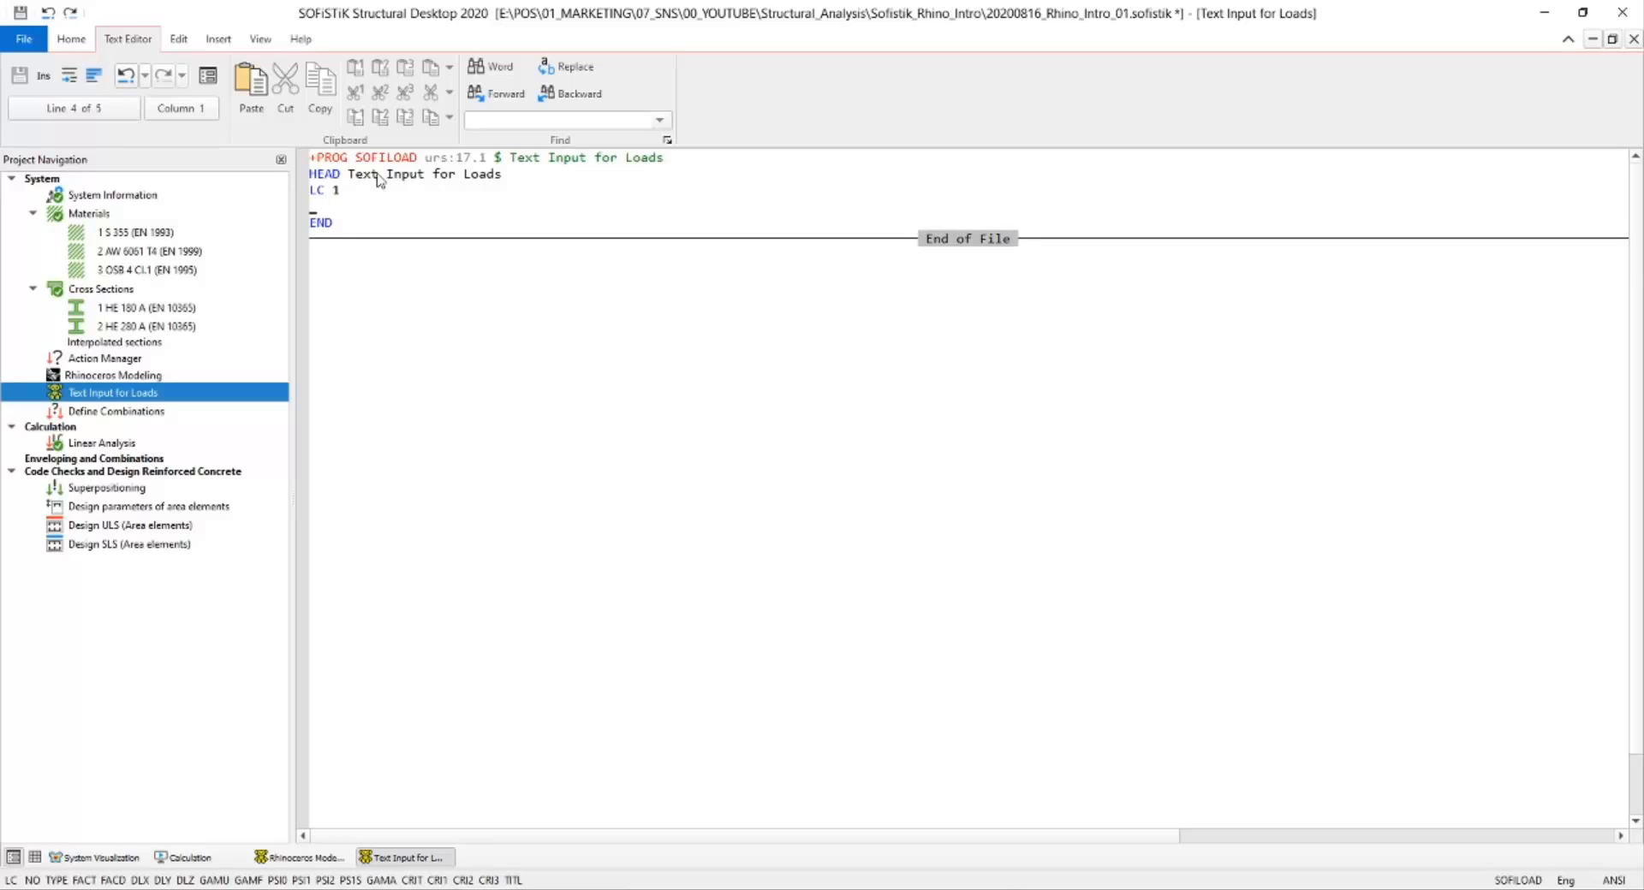
text(POIN)
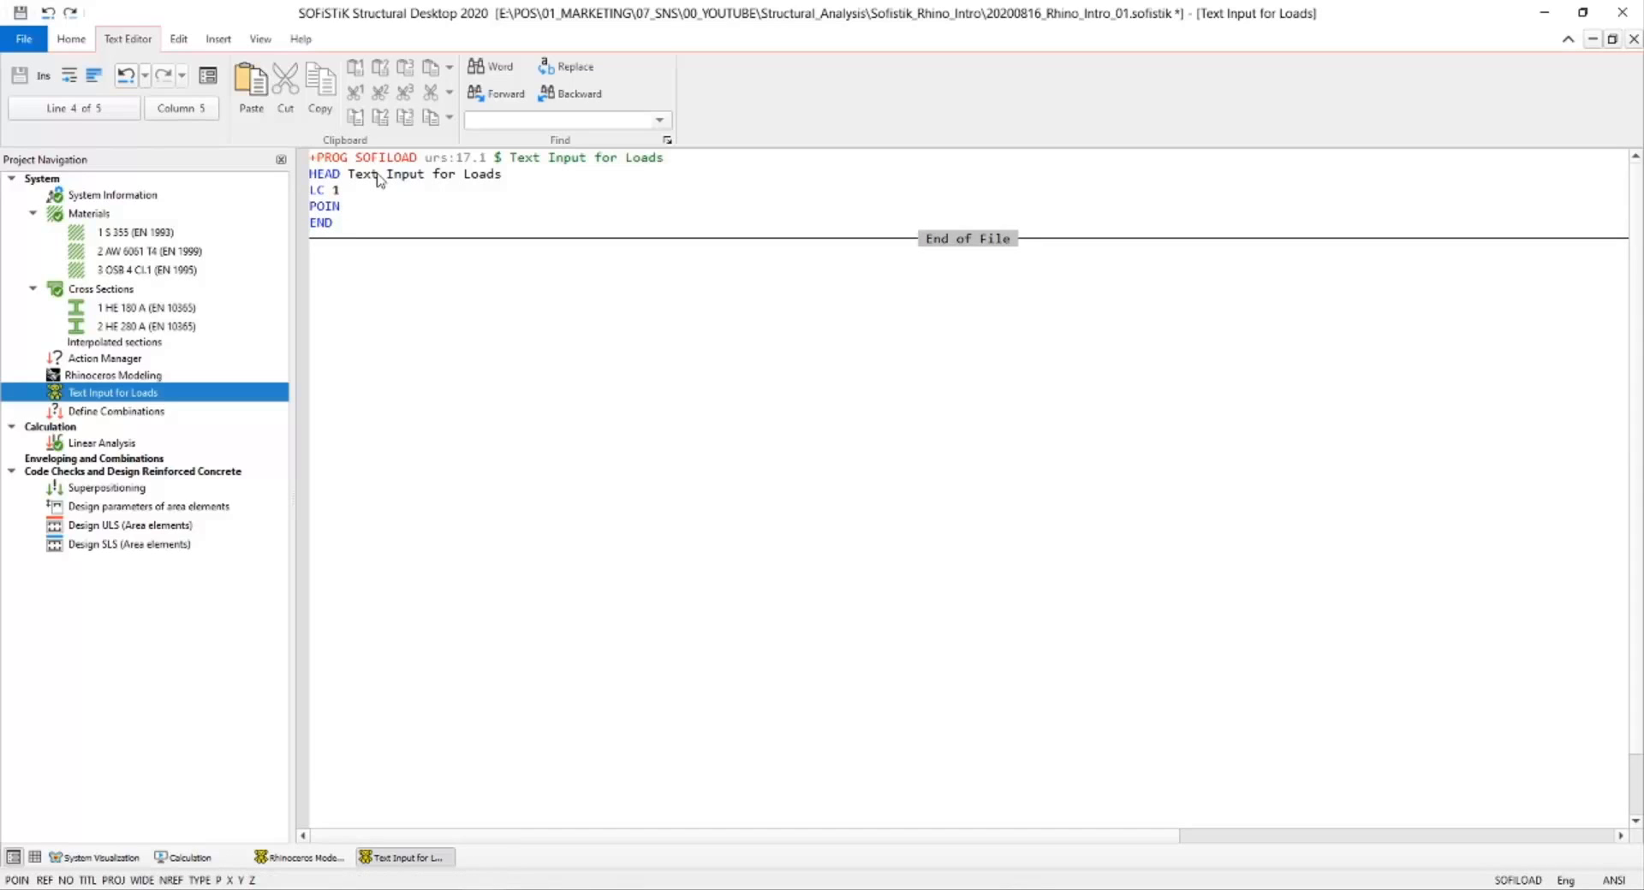
Look up the POIN record in the manual in a separate help window and examine its reference, type and coordinate parameters.
key(F1)
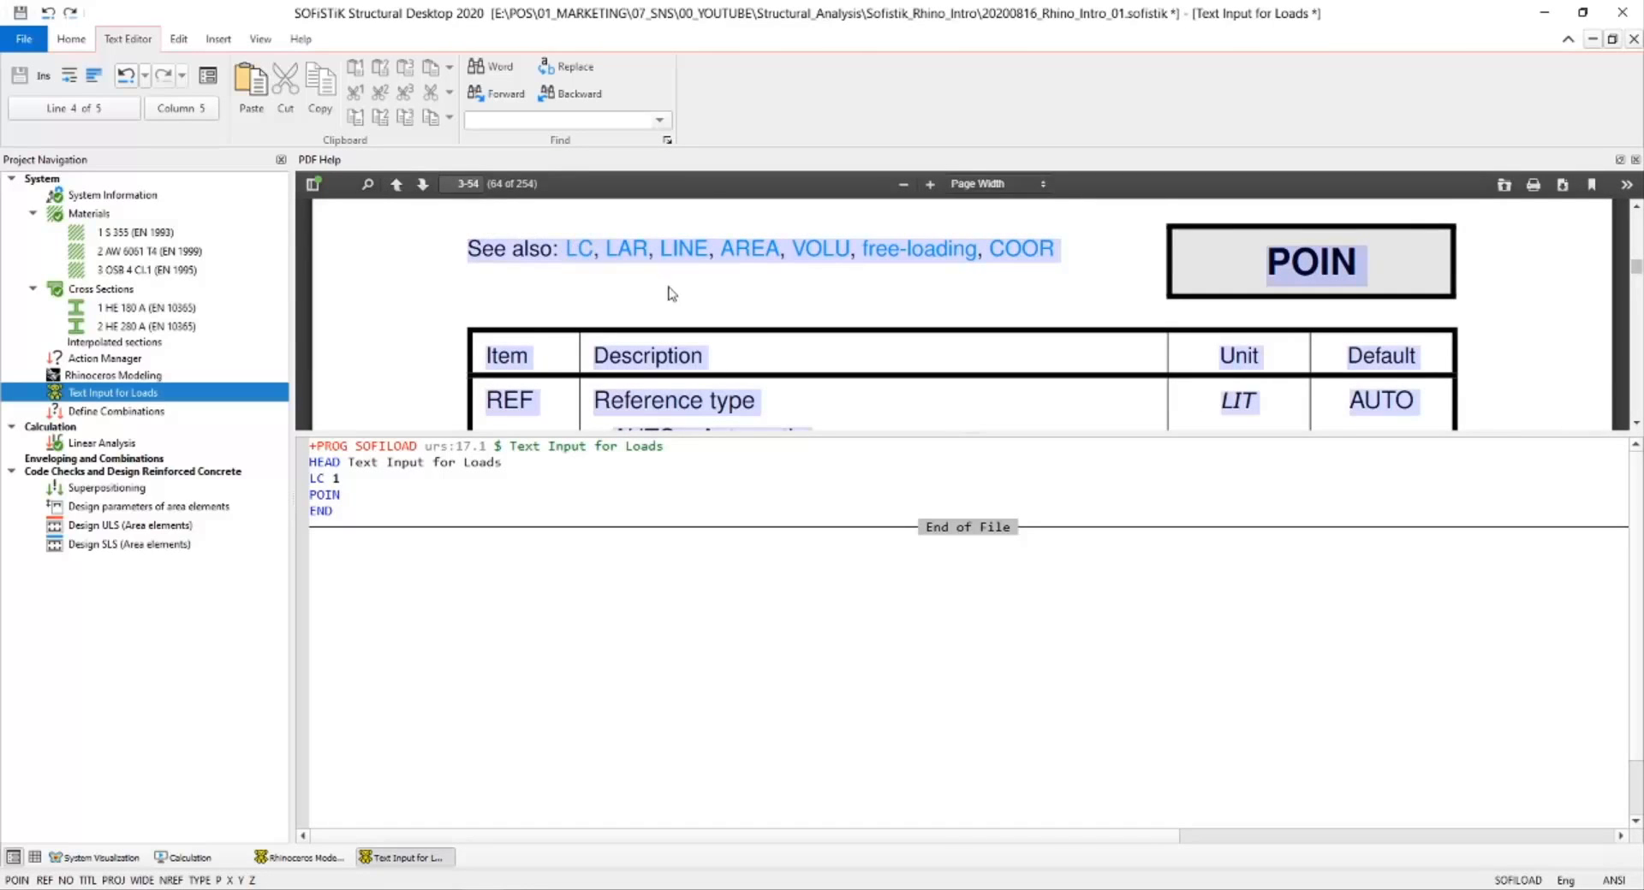
scroll(672, 294, down, 2)
scroll(684, 326, down, 3)
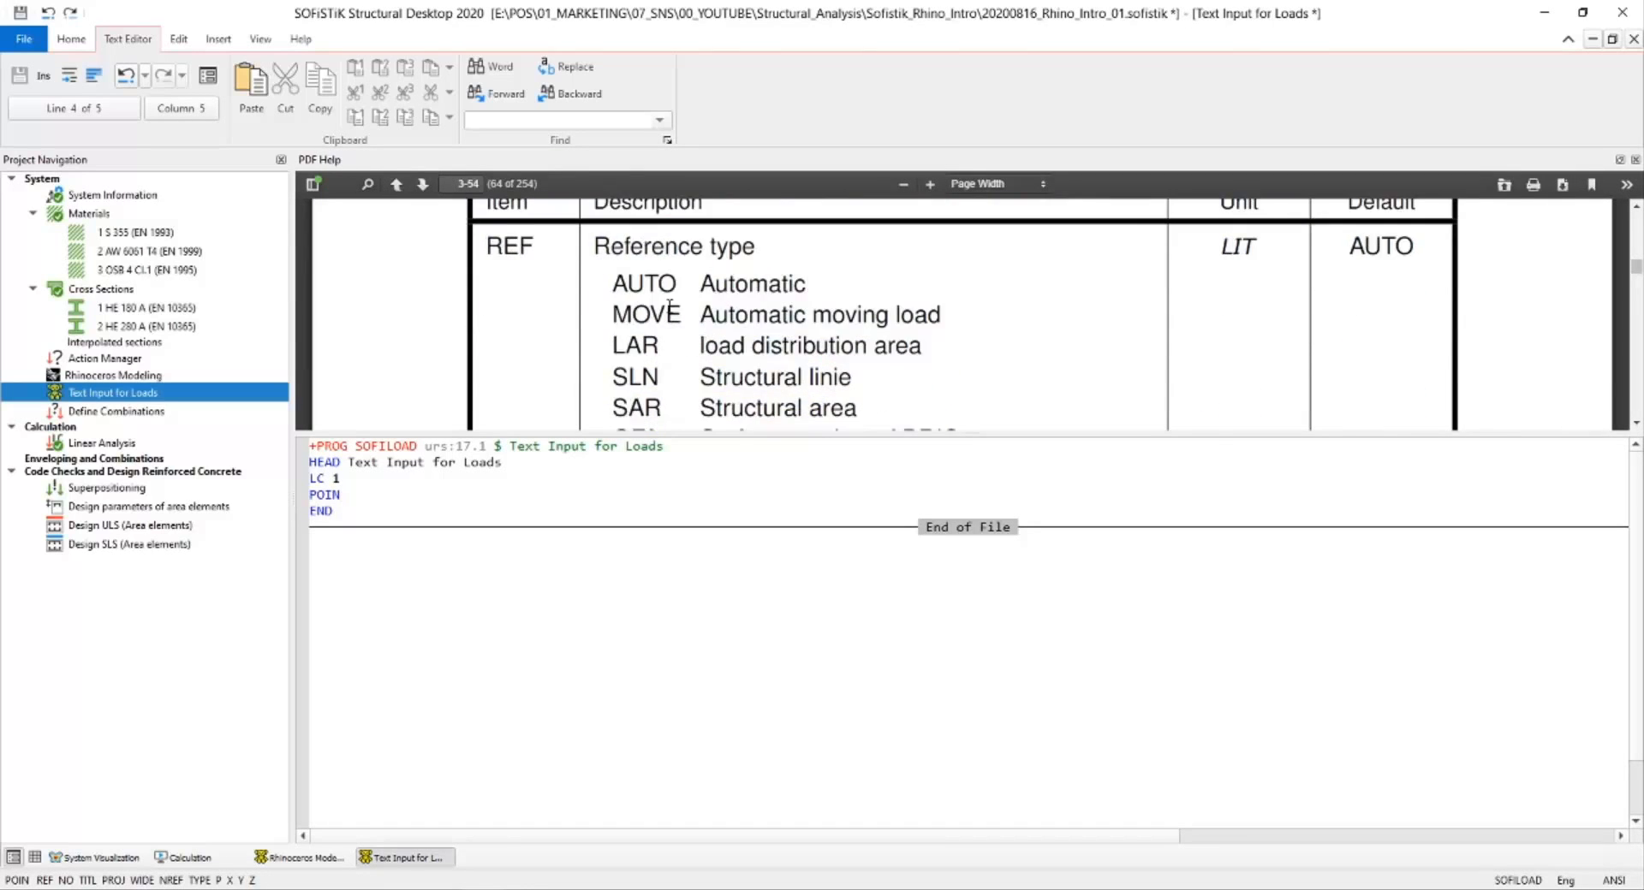
scroll(769, 400, up, 3)
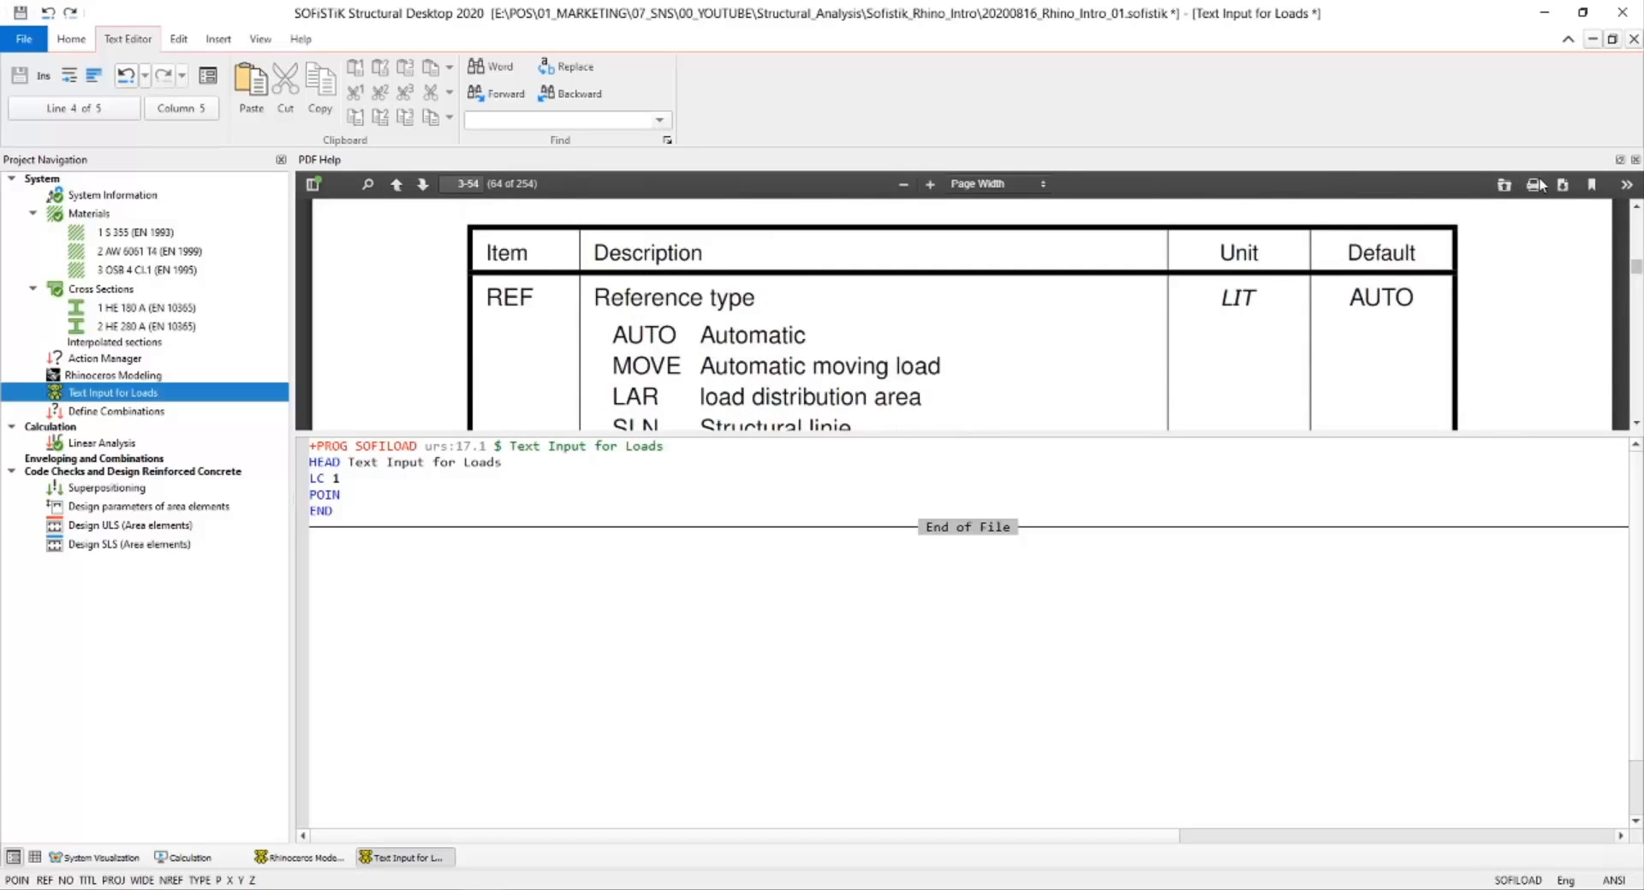
click(1619, 160)
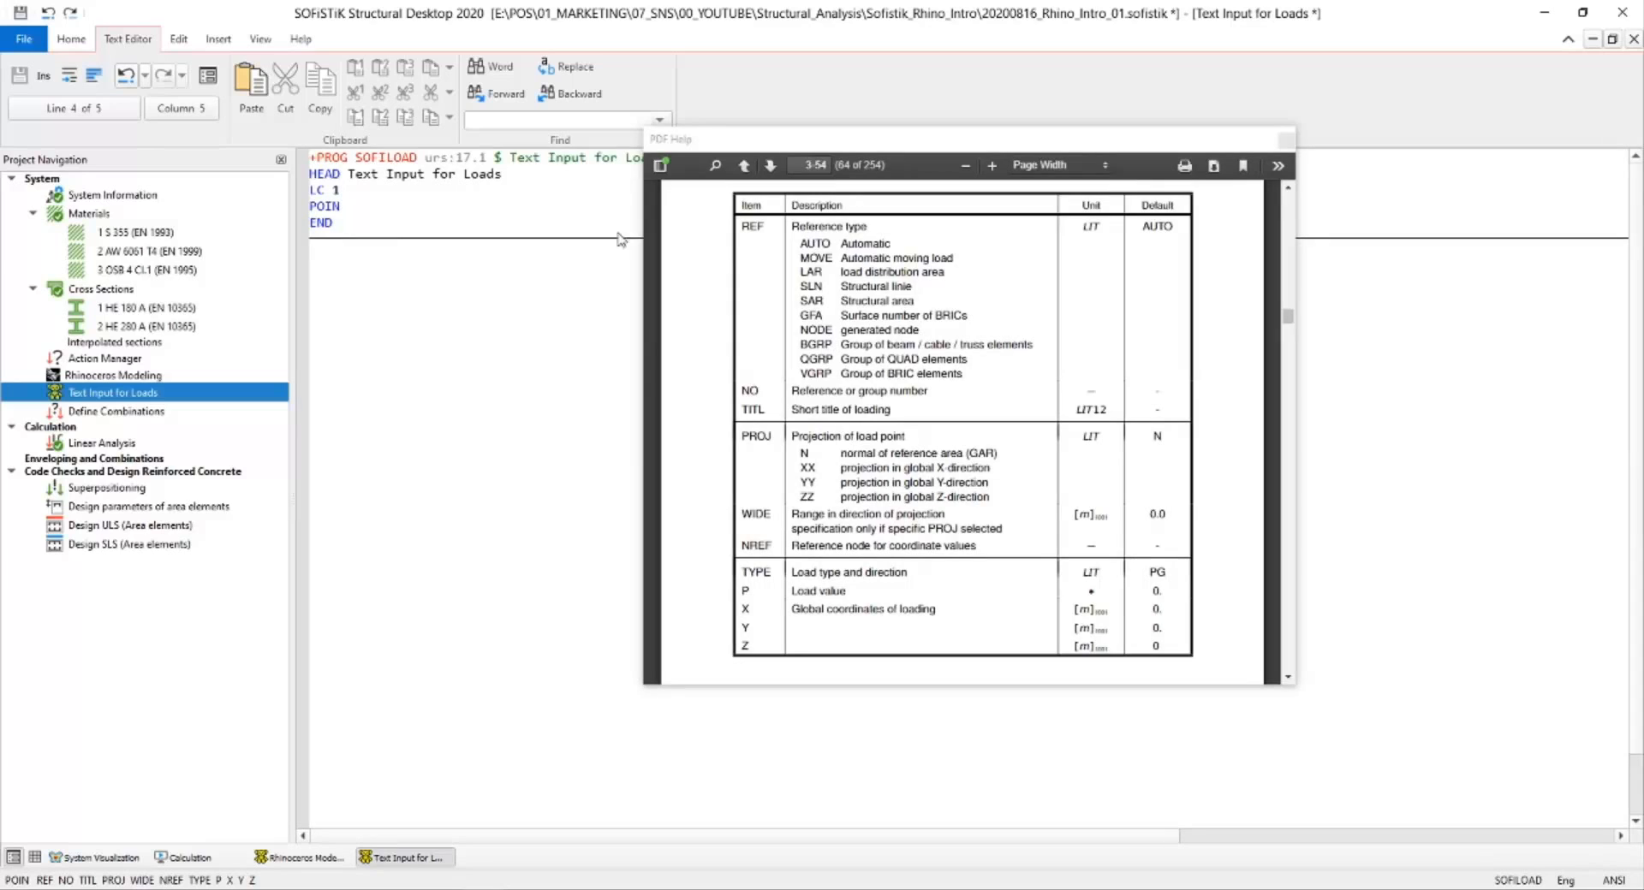
scroll(819, 411, up, 2)
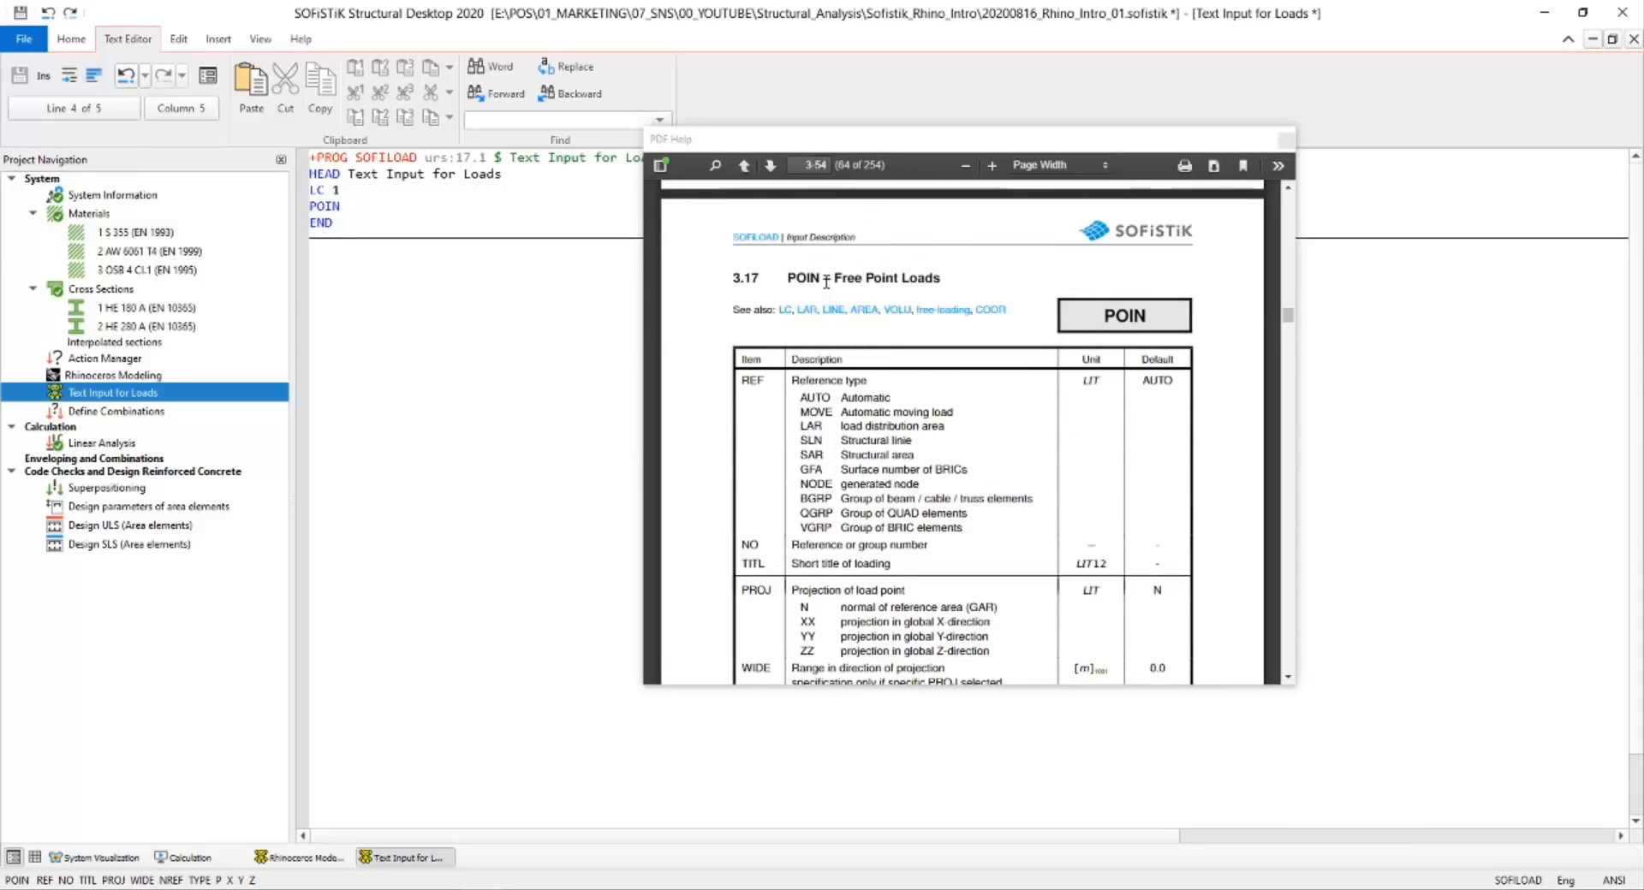
scroll(884, 283, down, 2)
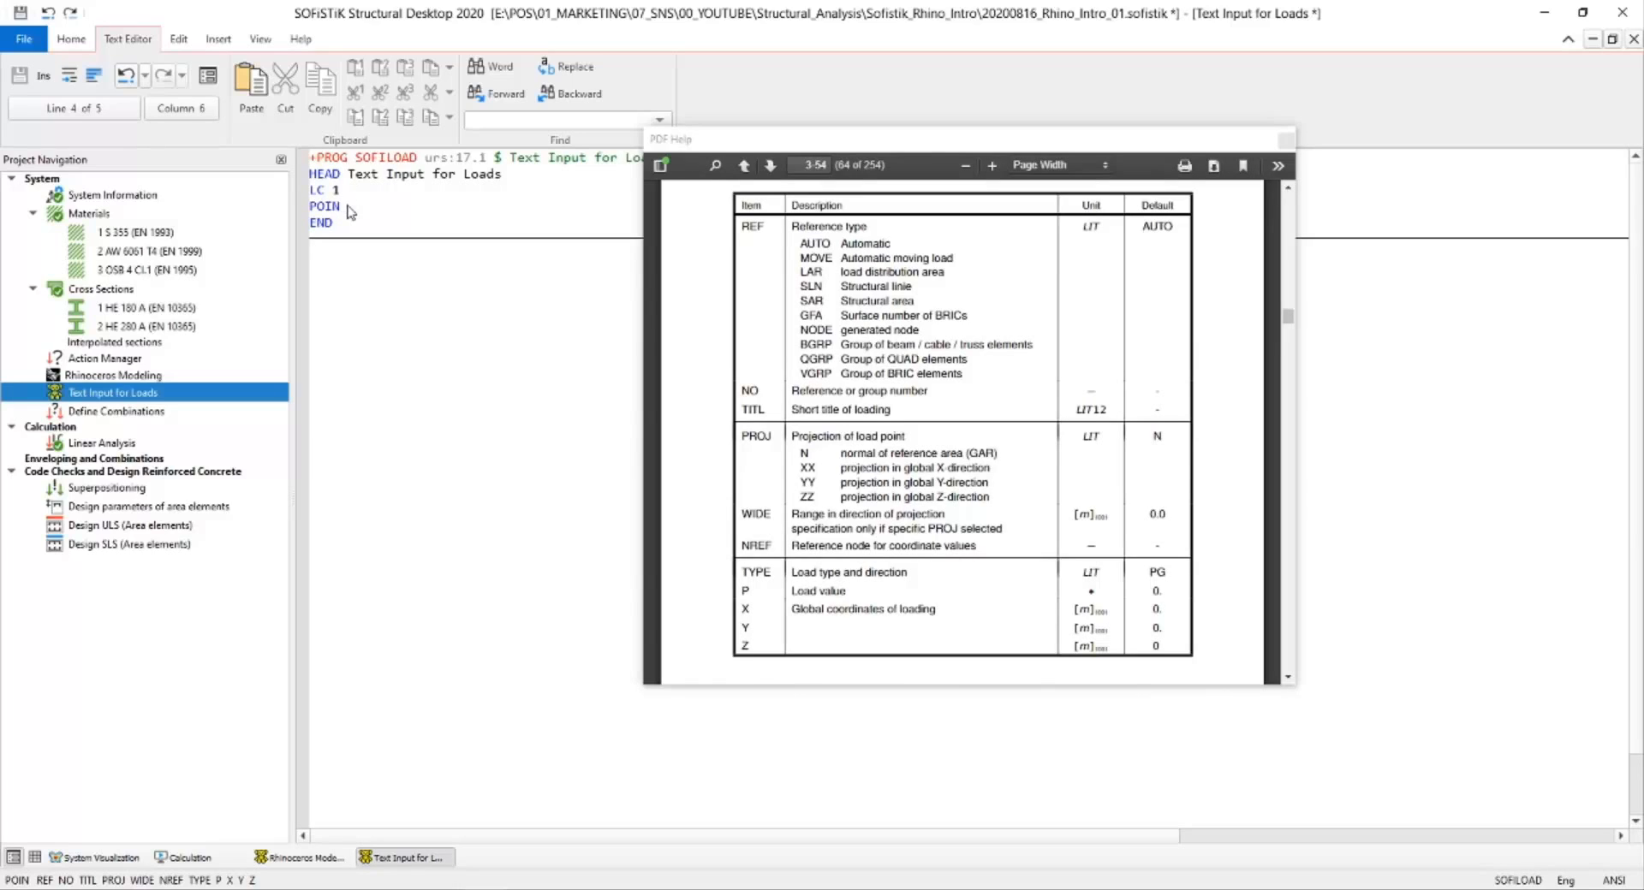
Rewrite the point load record as "poin auto -type pzz -2 x", consulting the manual's parameter table.
text(AUTO)
key(BackSpace)
key(BackSpace)
key(BackSpace)
key(BackSpace)
key(BackSpace)
text(poin)
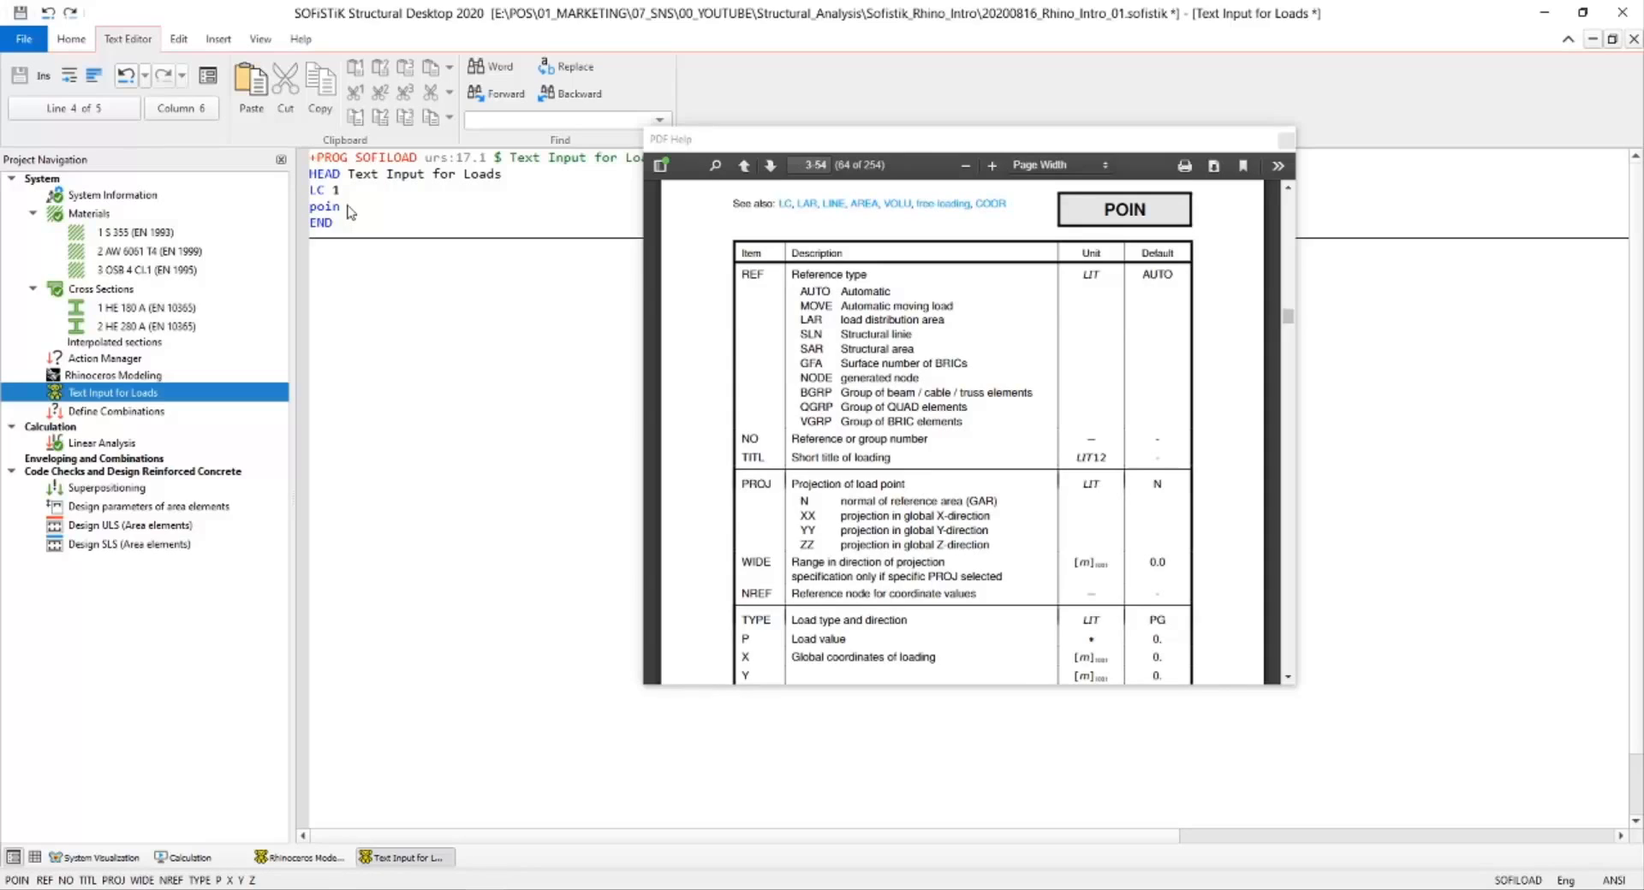
text( auto -type)
scroll(792, 522, down, 1)
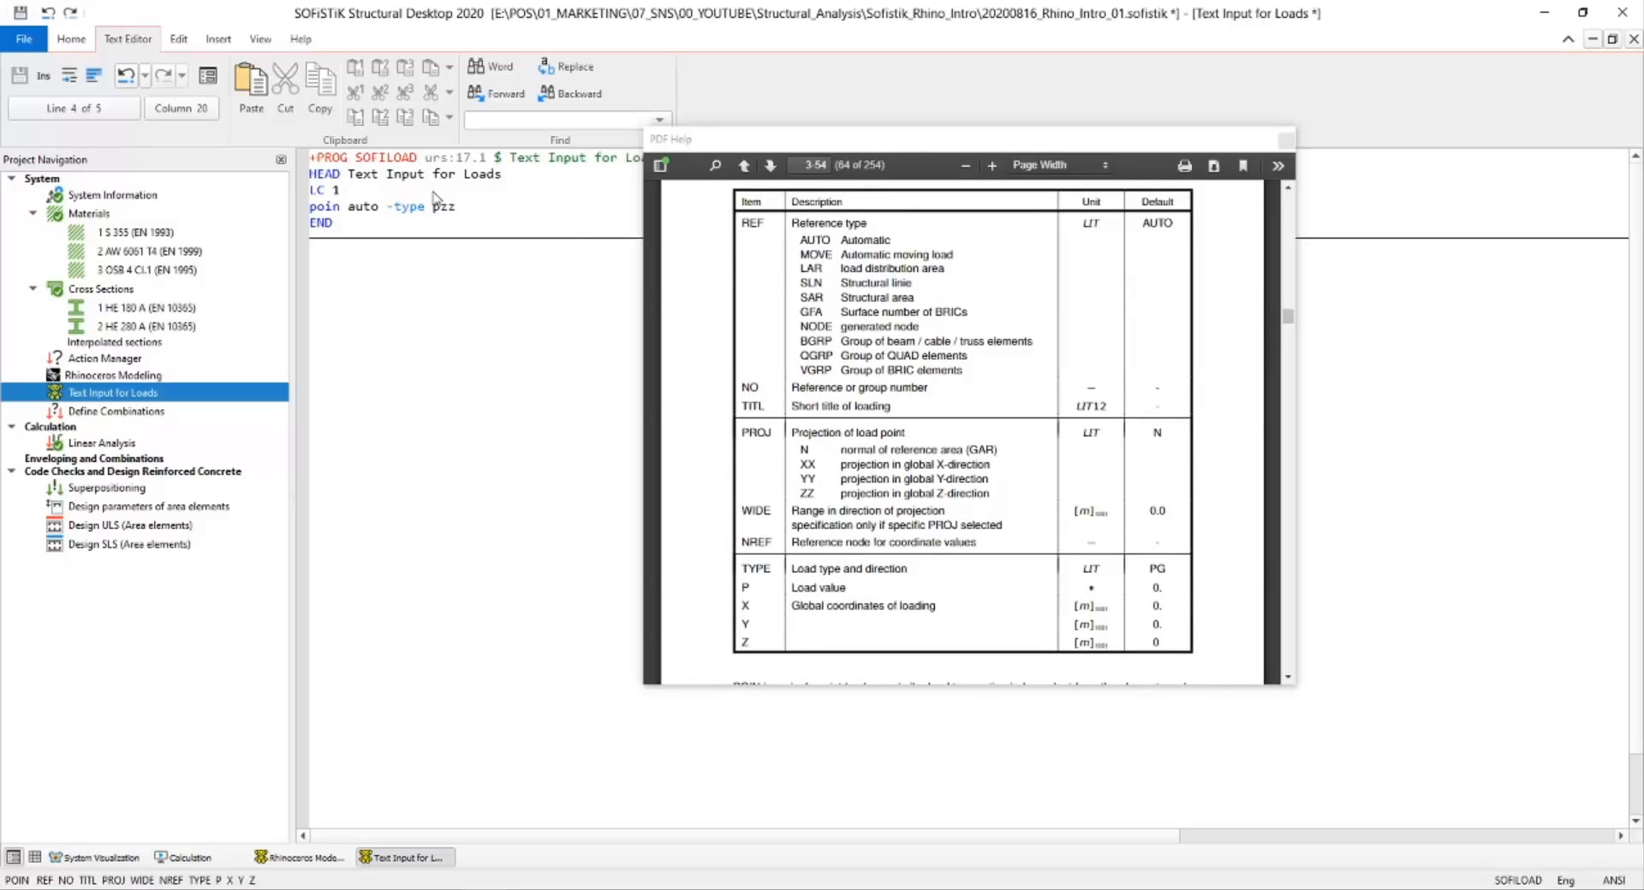
scroll(827, 483, down, 3)
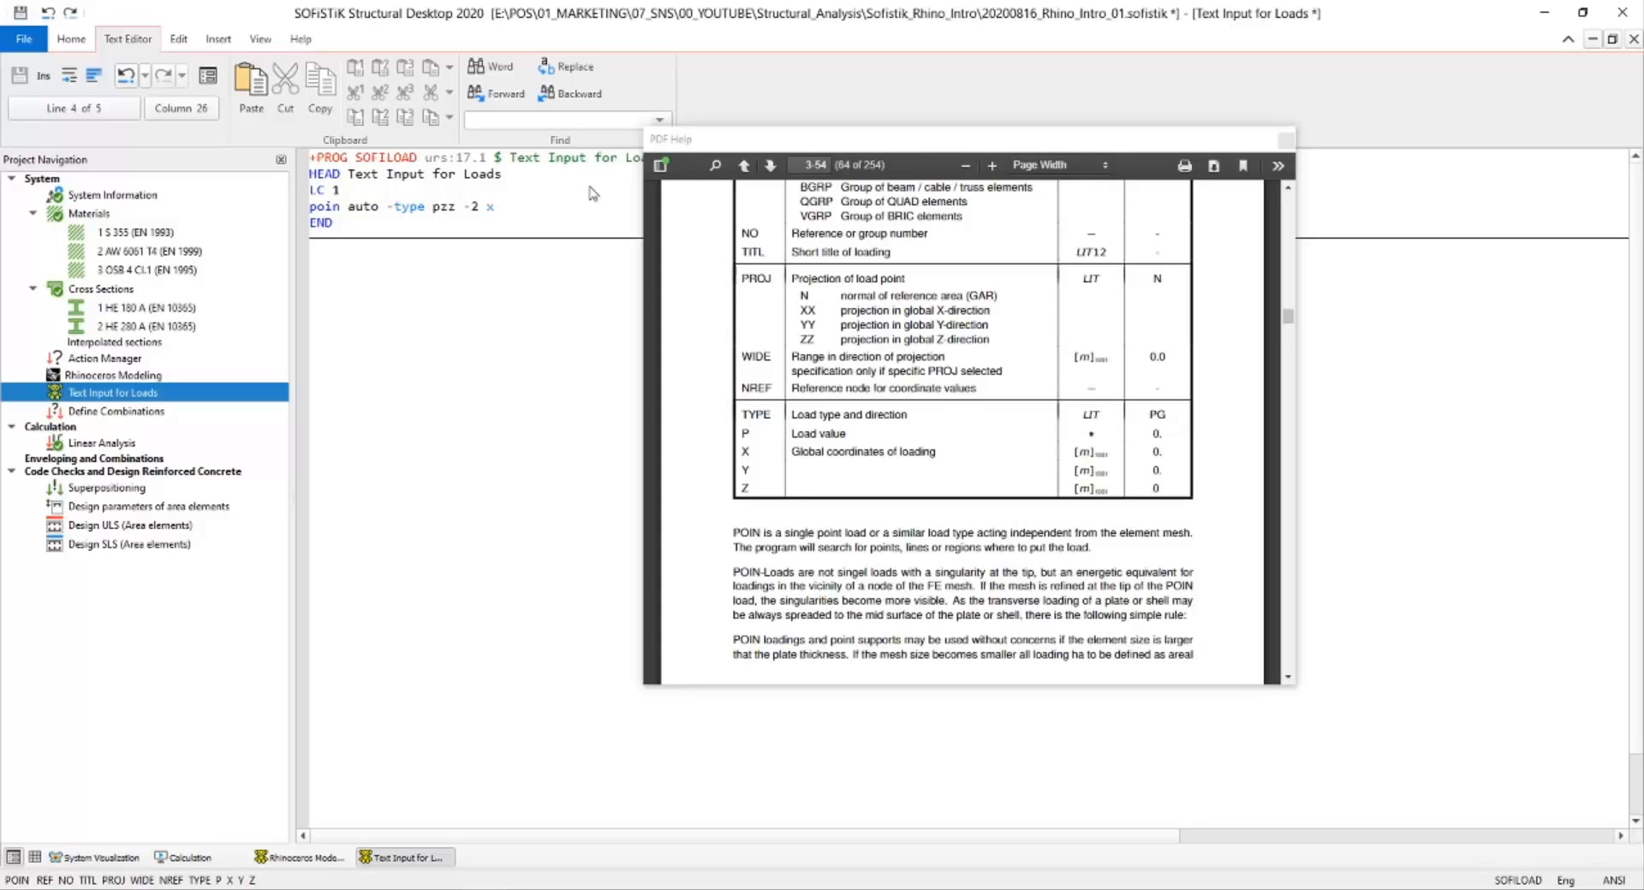
Copy the coordinates 1.3013919,0.0000000,3.0000000 from Notepad to the end of the point load record, and close the manual window.
key(alt+Tab)
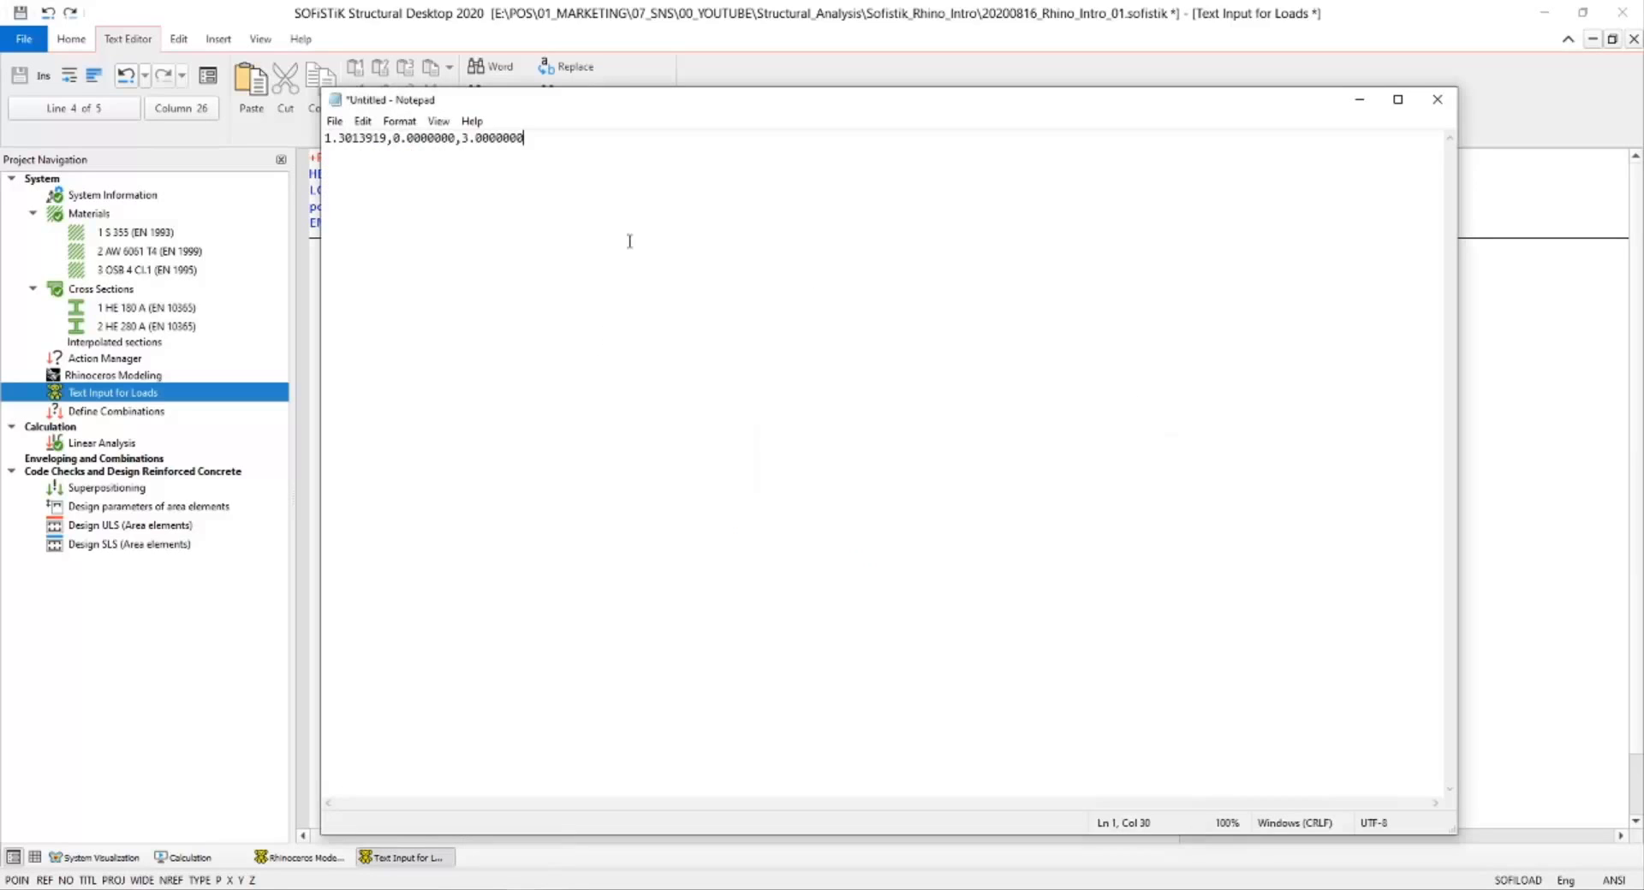
drag(590, 175, 42, 60)
key(ctrl+c)
click(1359, 101)
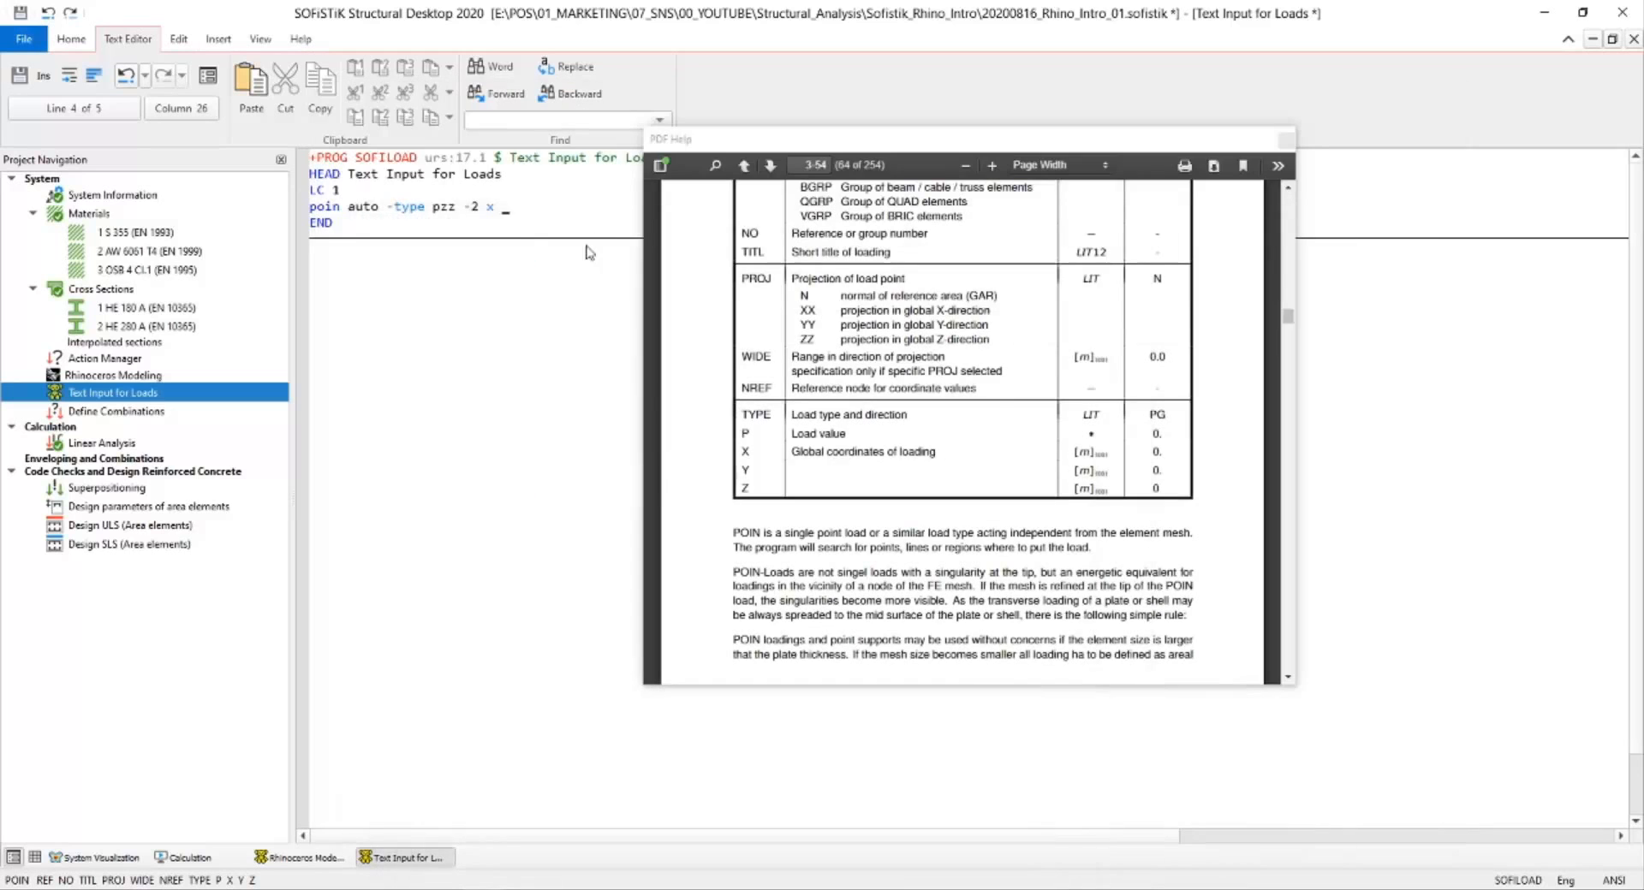
key(ctrl+v)
drag(848, 140, 894, 299)
click(1333, 299)
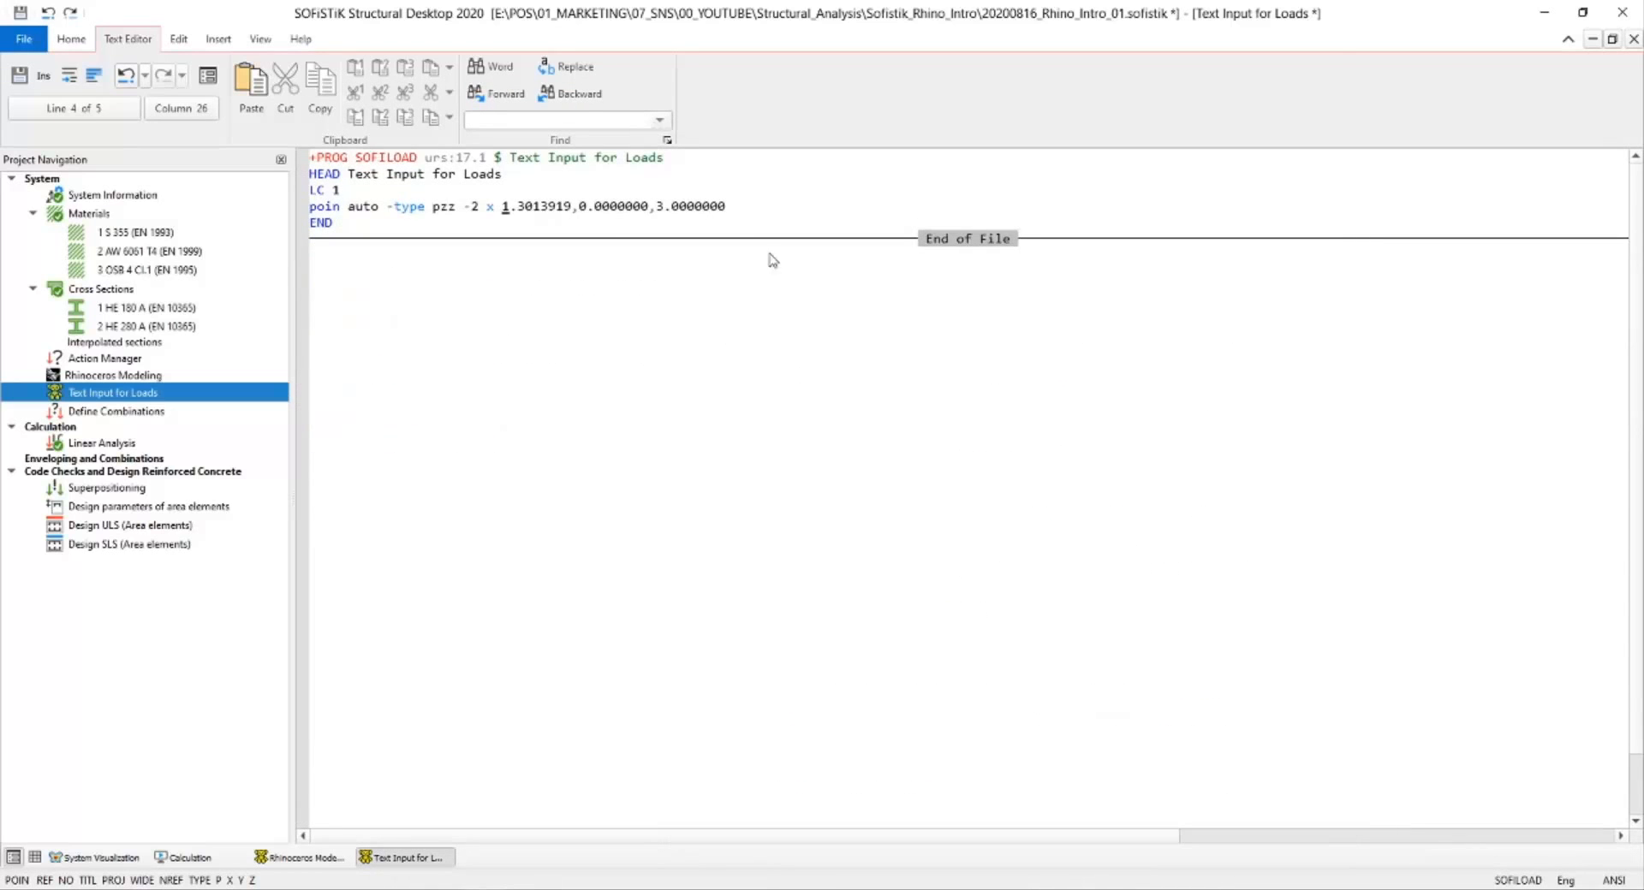
Replace the commas between the load coordinates with spaces so they read 1.3013919 0.0000000 3.0000000.
click(571, 206)
key(Delete)
click(653, 208)
key(Delete)
Calculate the Text Input for Loads task and examine the error report in the calculation protocol.
right_click(137, 392)
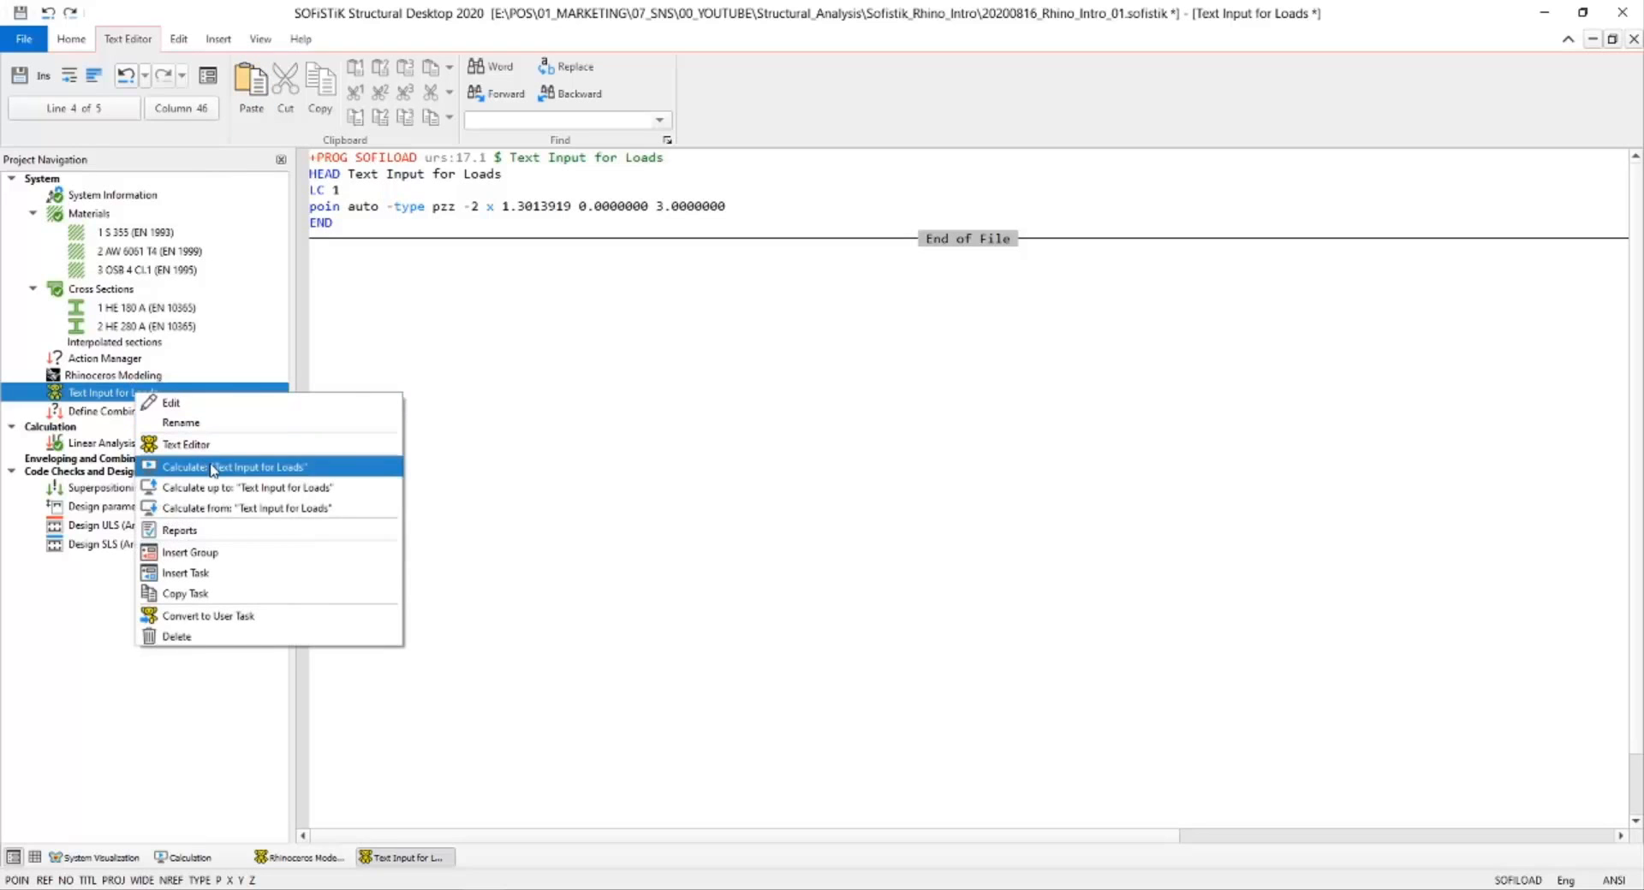
click(213, 469)
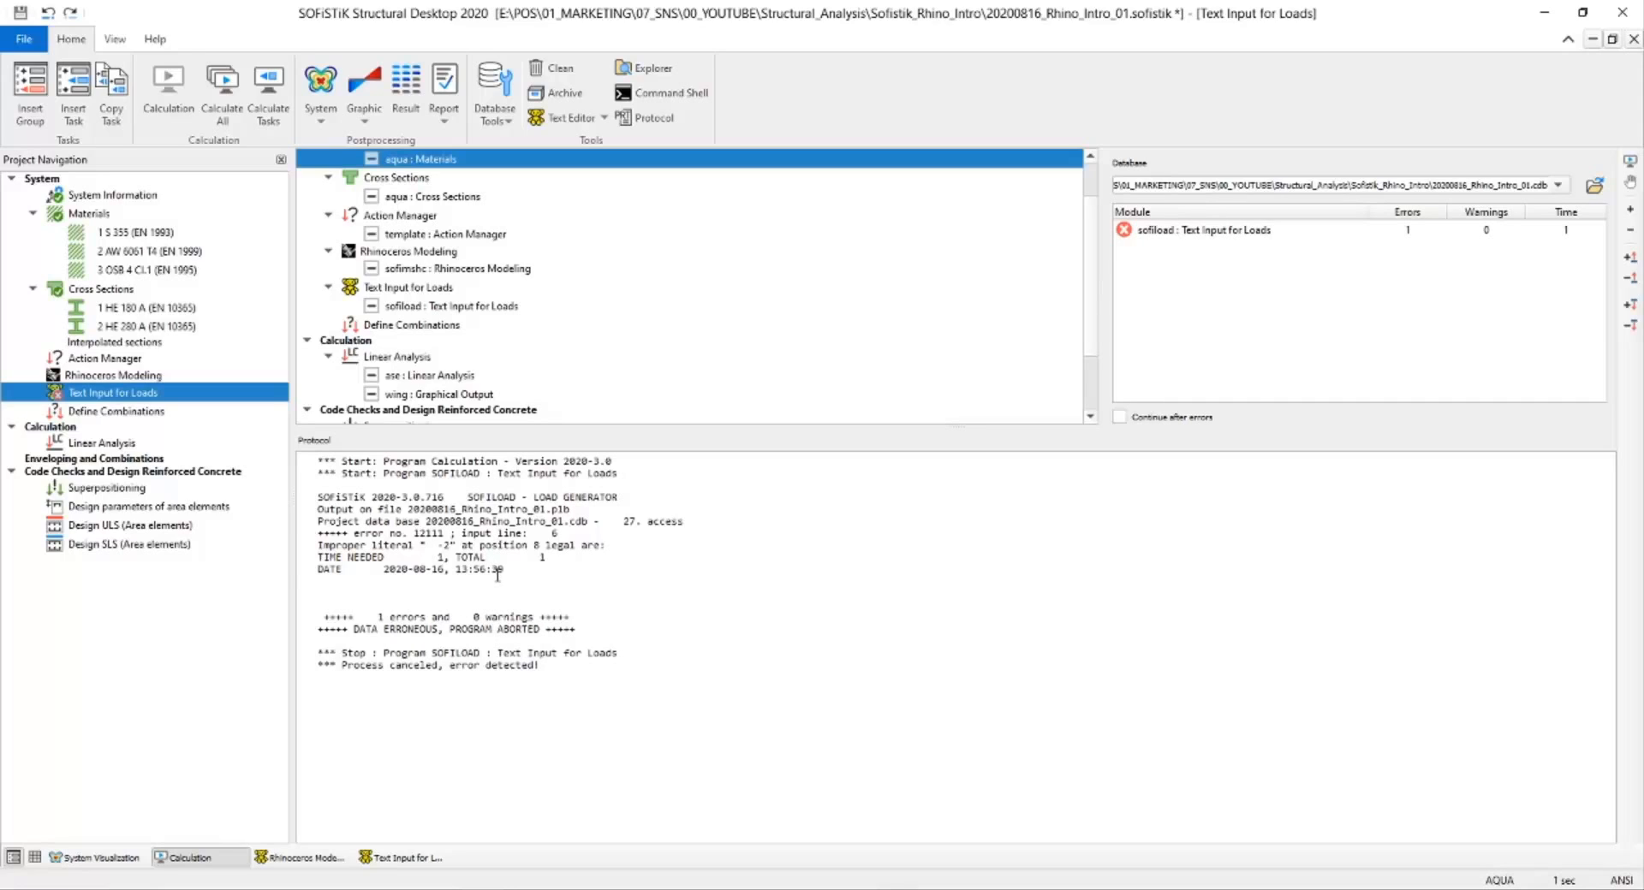
drag(498, 562, 504, 572)
click(455, 630)
drag(487, 495, 409, 572)
click(610, 517)
double_click(552, 533)
click(413, 535)
click(569, 540)
click(578, 545)
click(406, 574)
Try separating the hyphen from "type" with a space in the point load record and recalculate the load task.
double_click(163, 395)
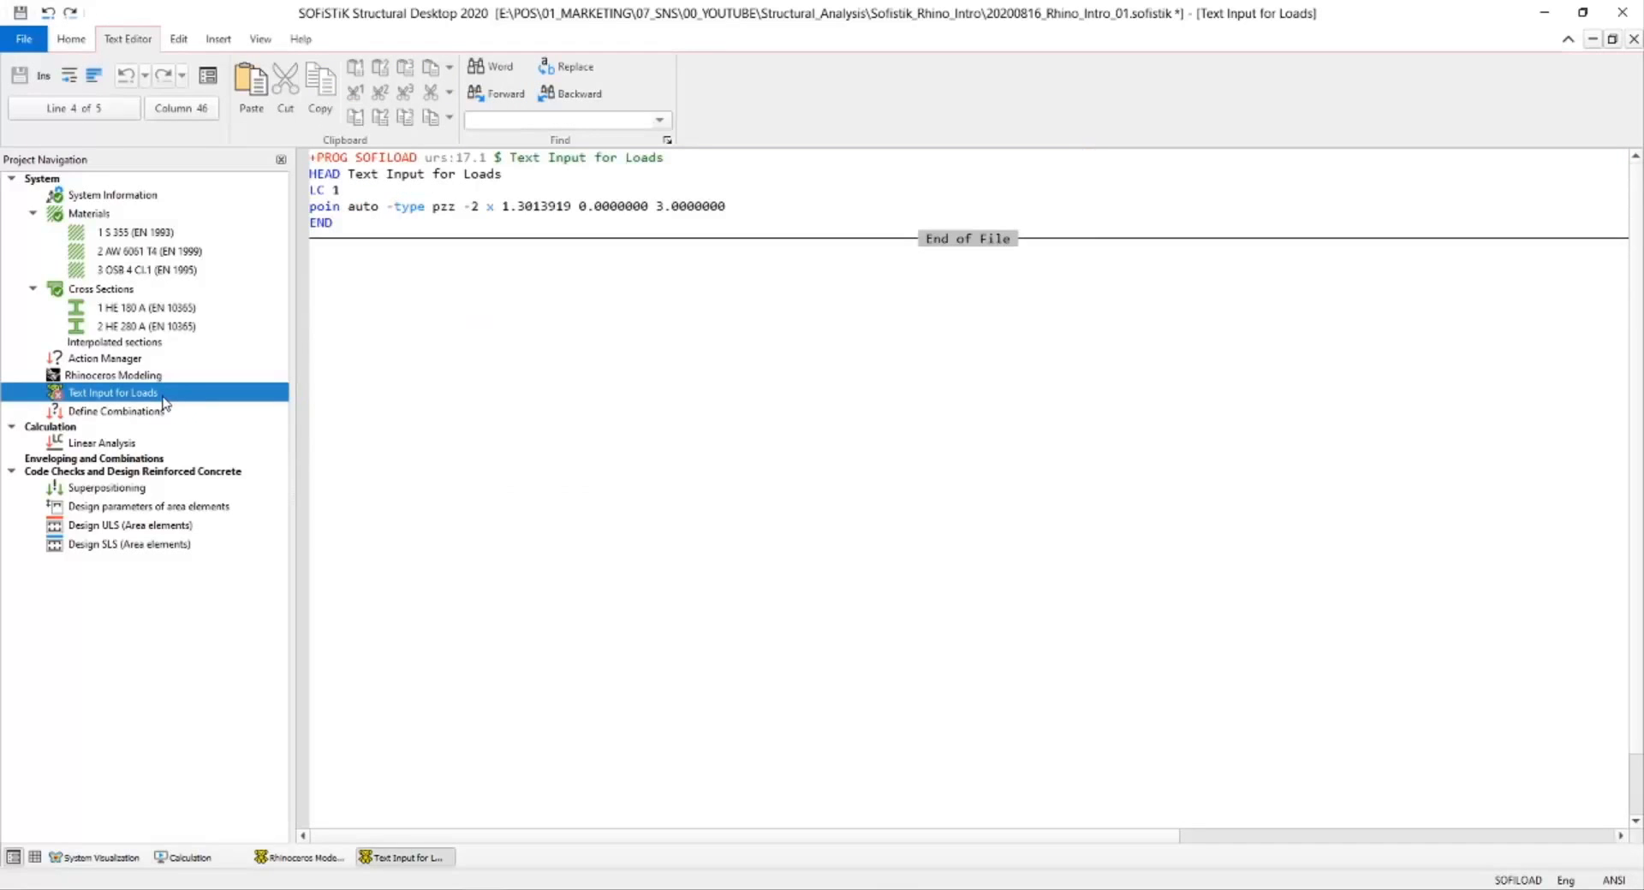
click(397, 209)
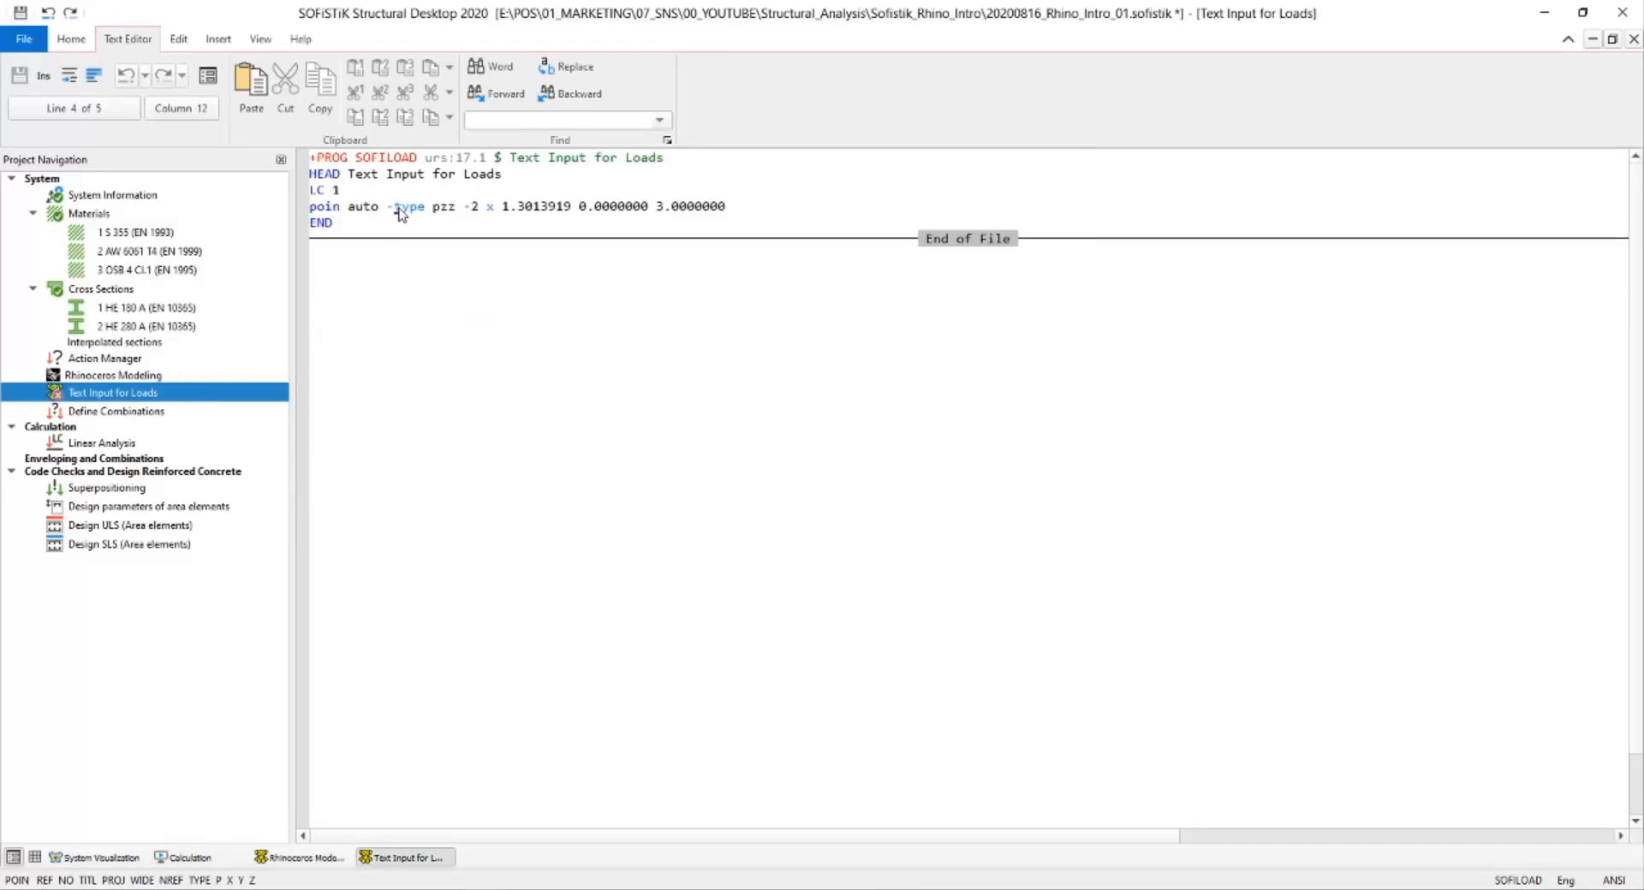
right_click(165, 392)
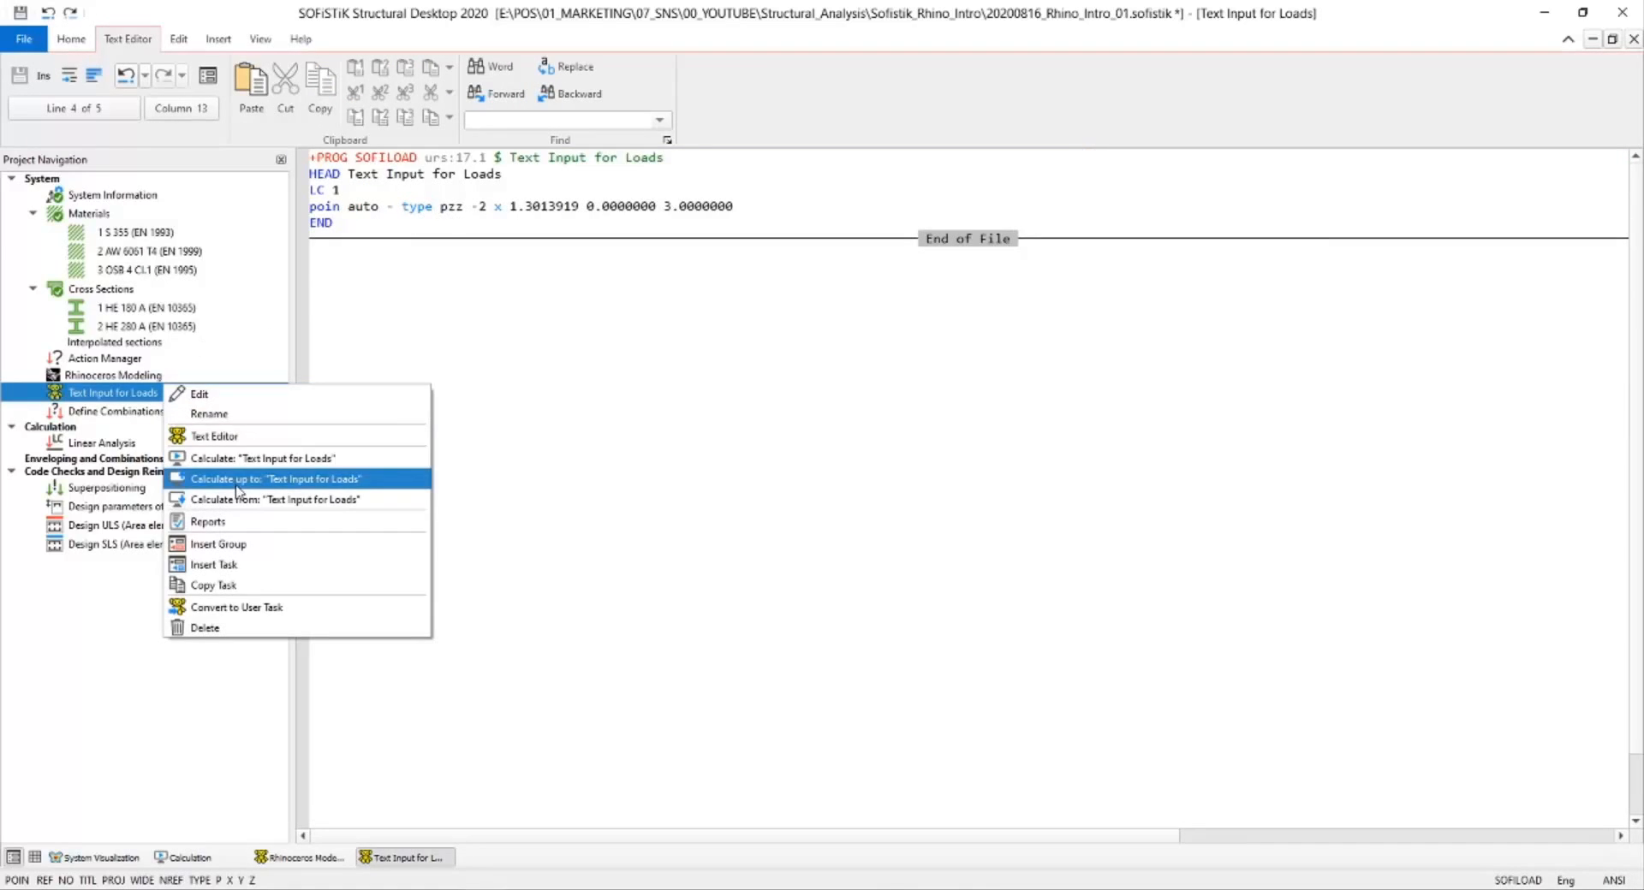
click(257, 455)
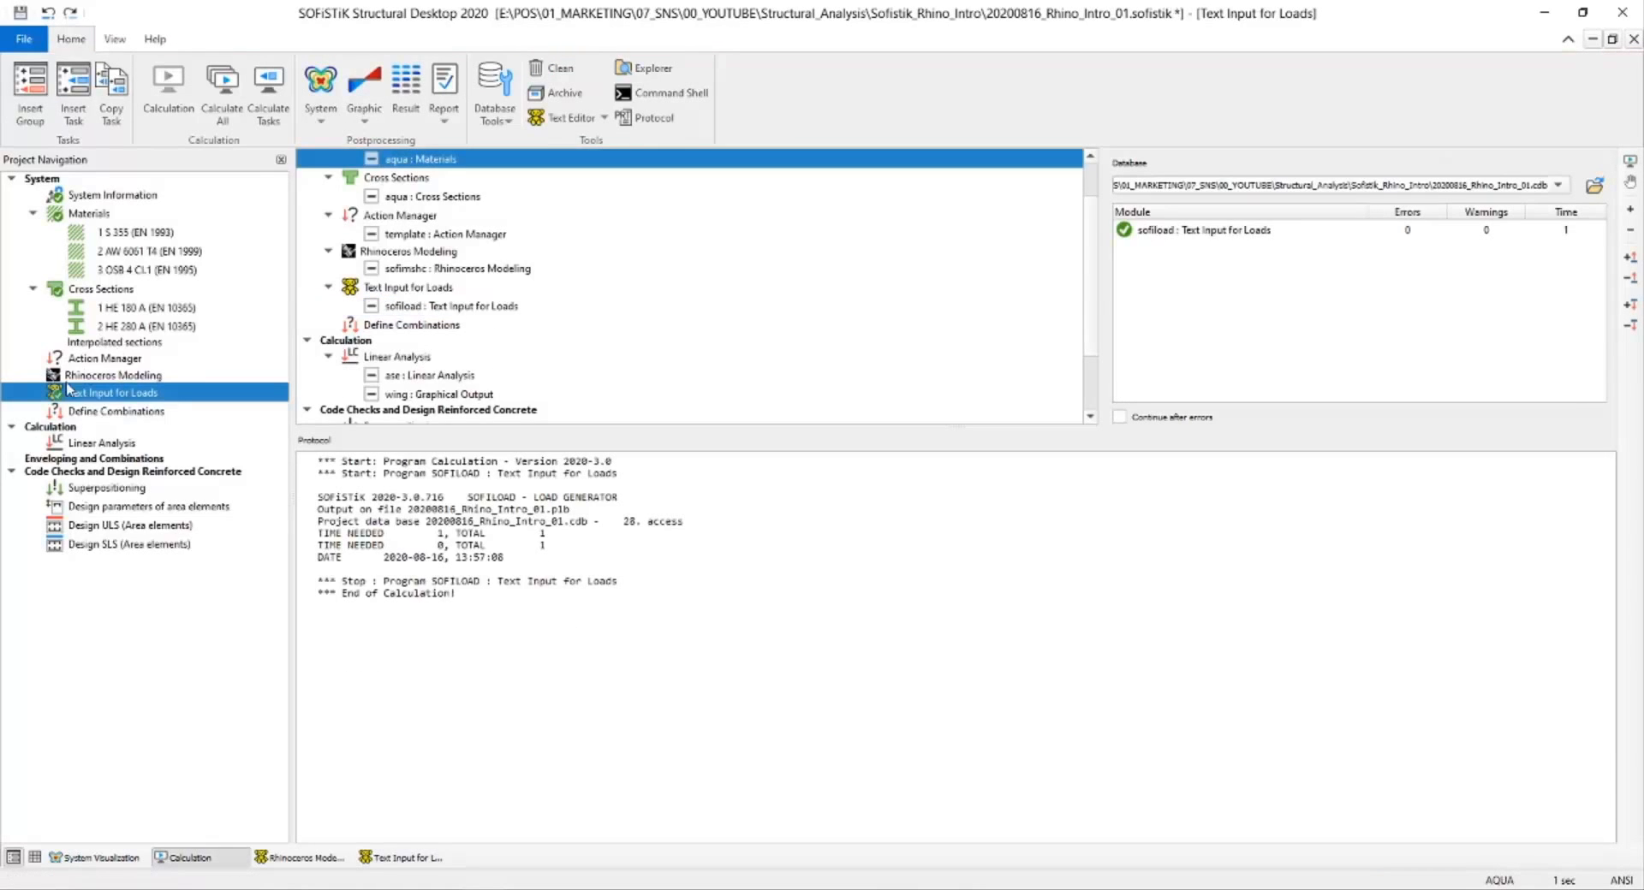
Remove the hyphen before "type" in the point load record and recalculate the Text Input for Loads task.
double_click(94, 395)
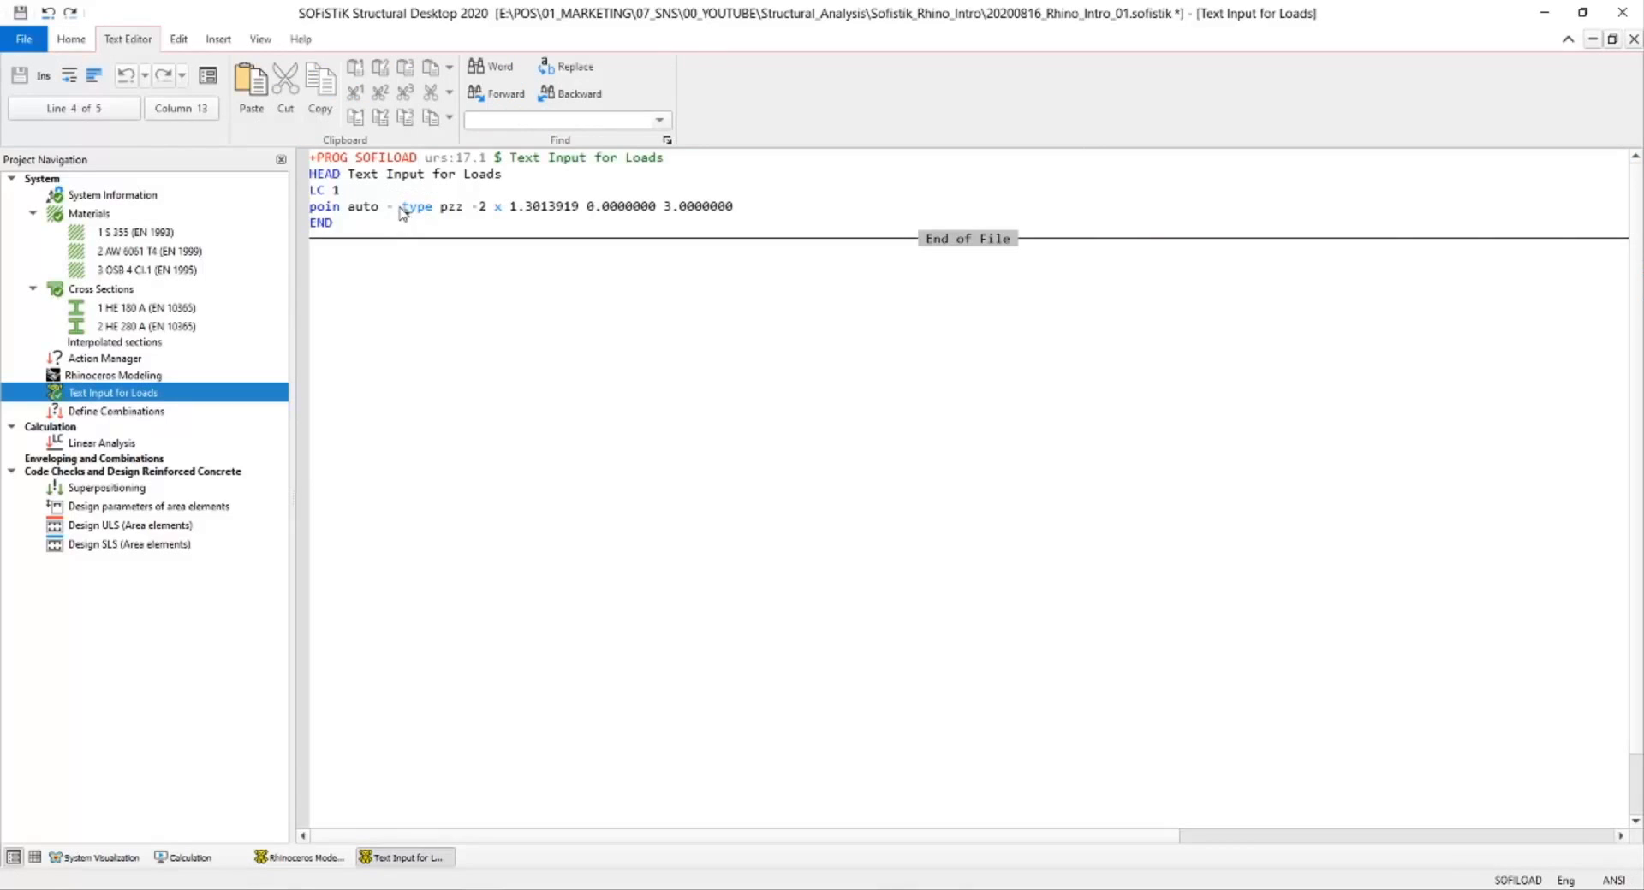
key(BackSpace)
key(BackSpace)
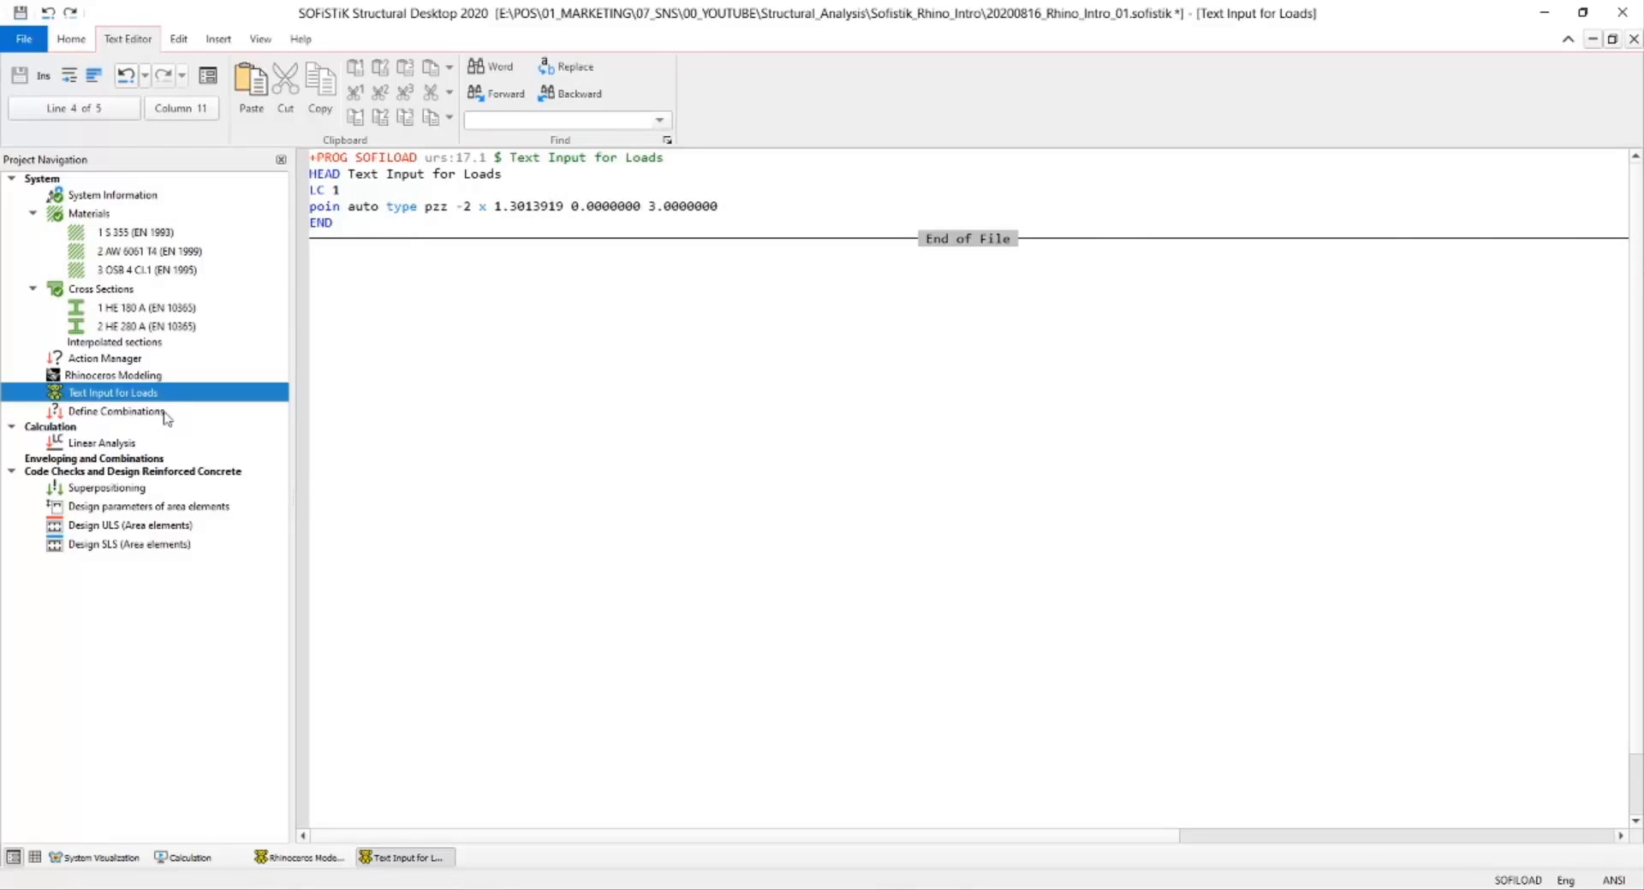
right_click(122, 403)
click(171, 466)
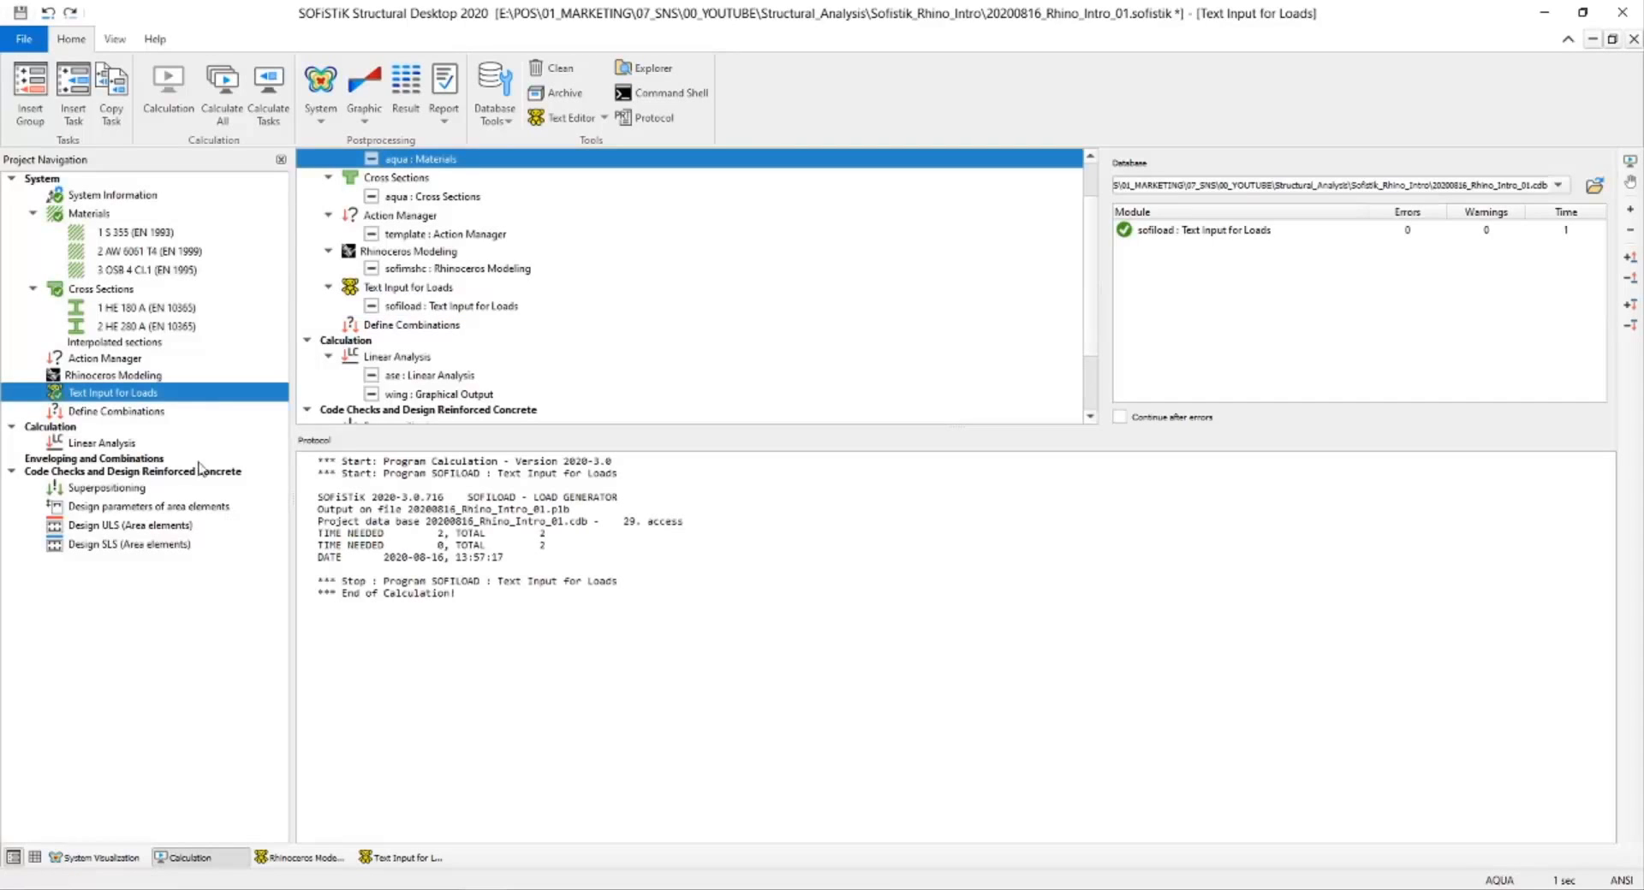
Calculate the Linear Analysis task and display load case 1 in the system visualization, closing the leftover Object Description window in Rhino.
right_click(125, 442)
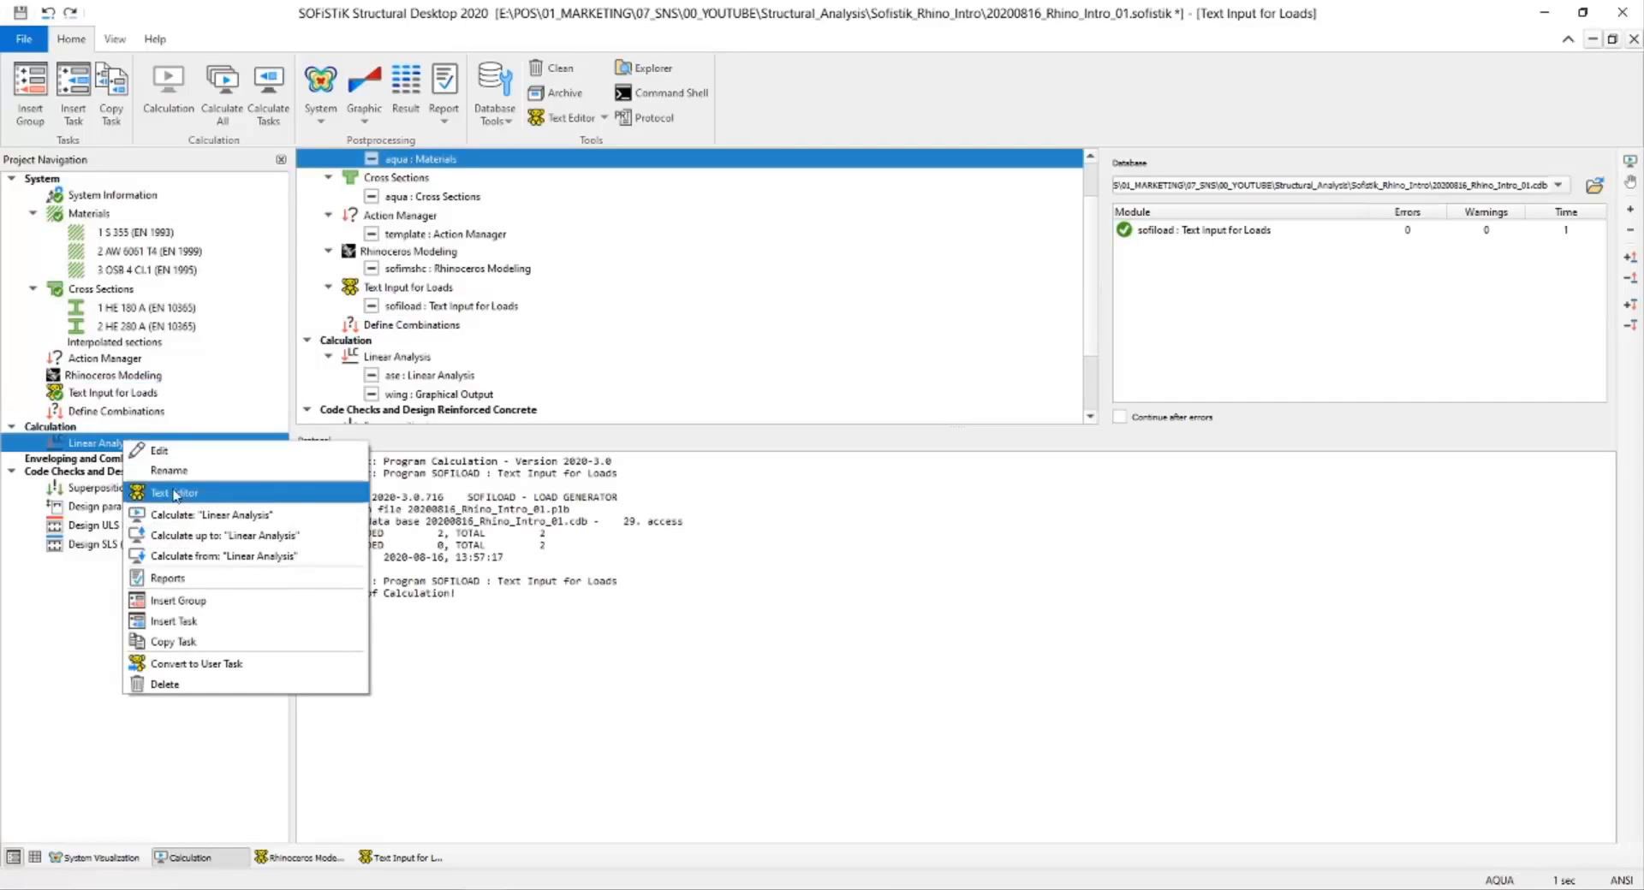
click(197, 514)
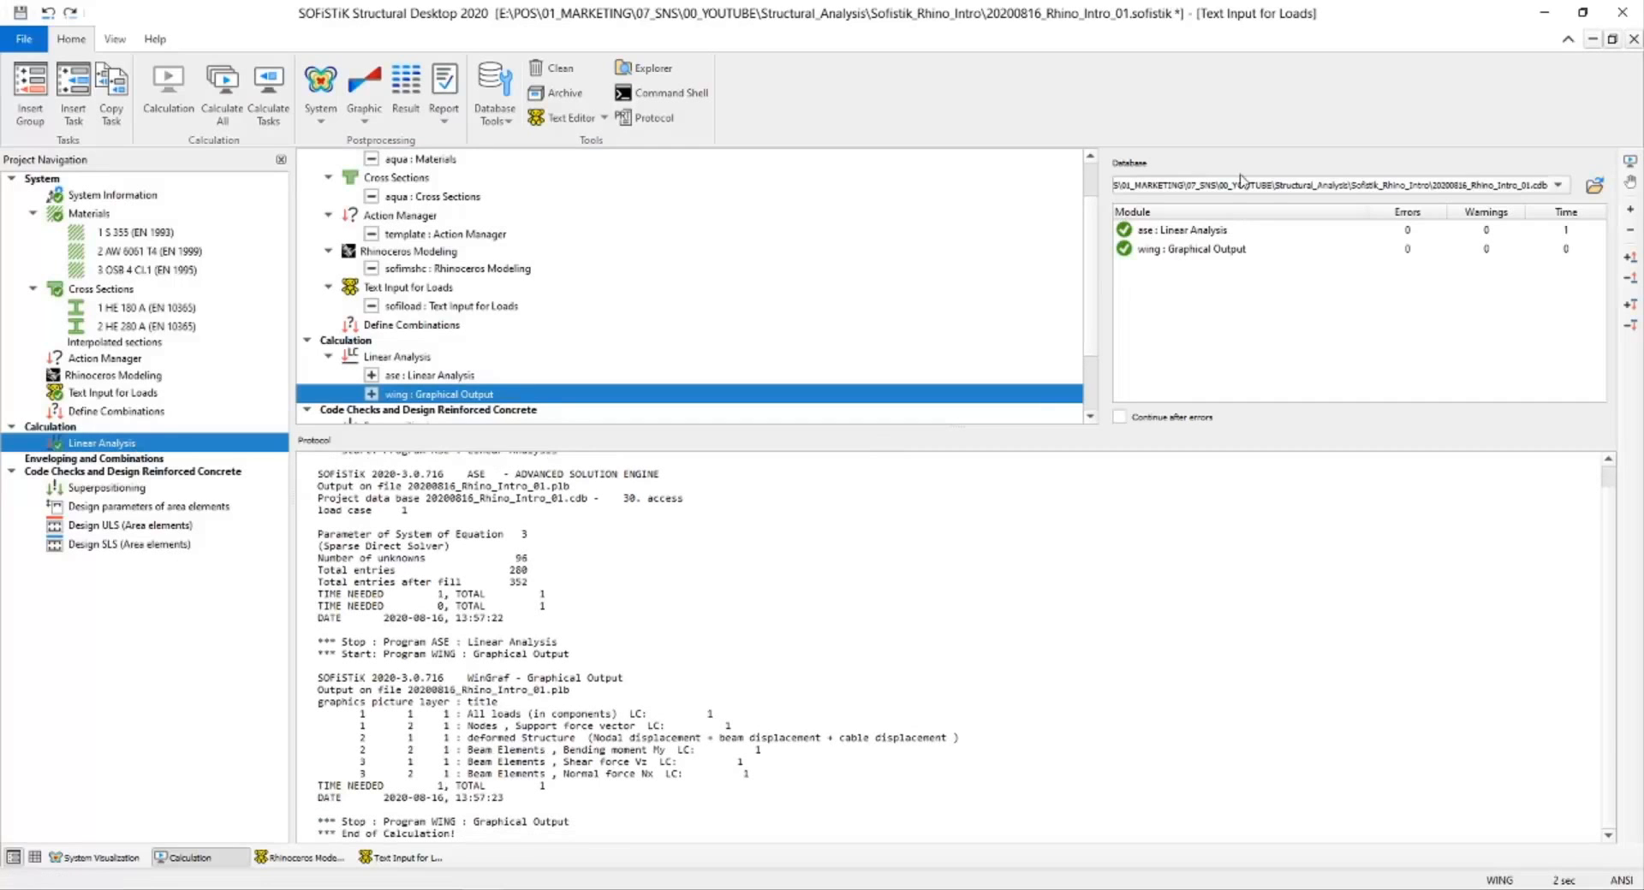
click(94, 858)
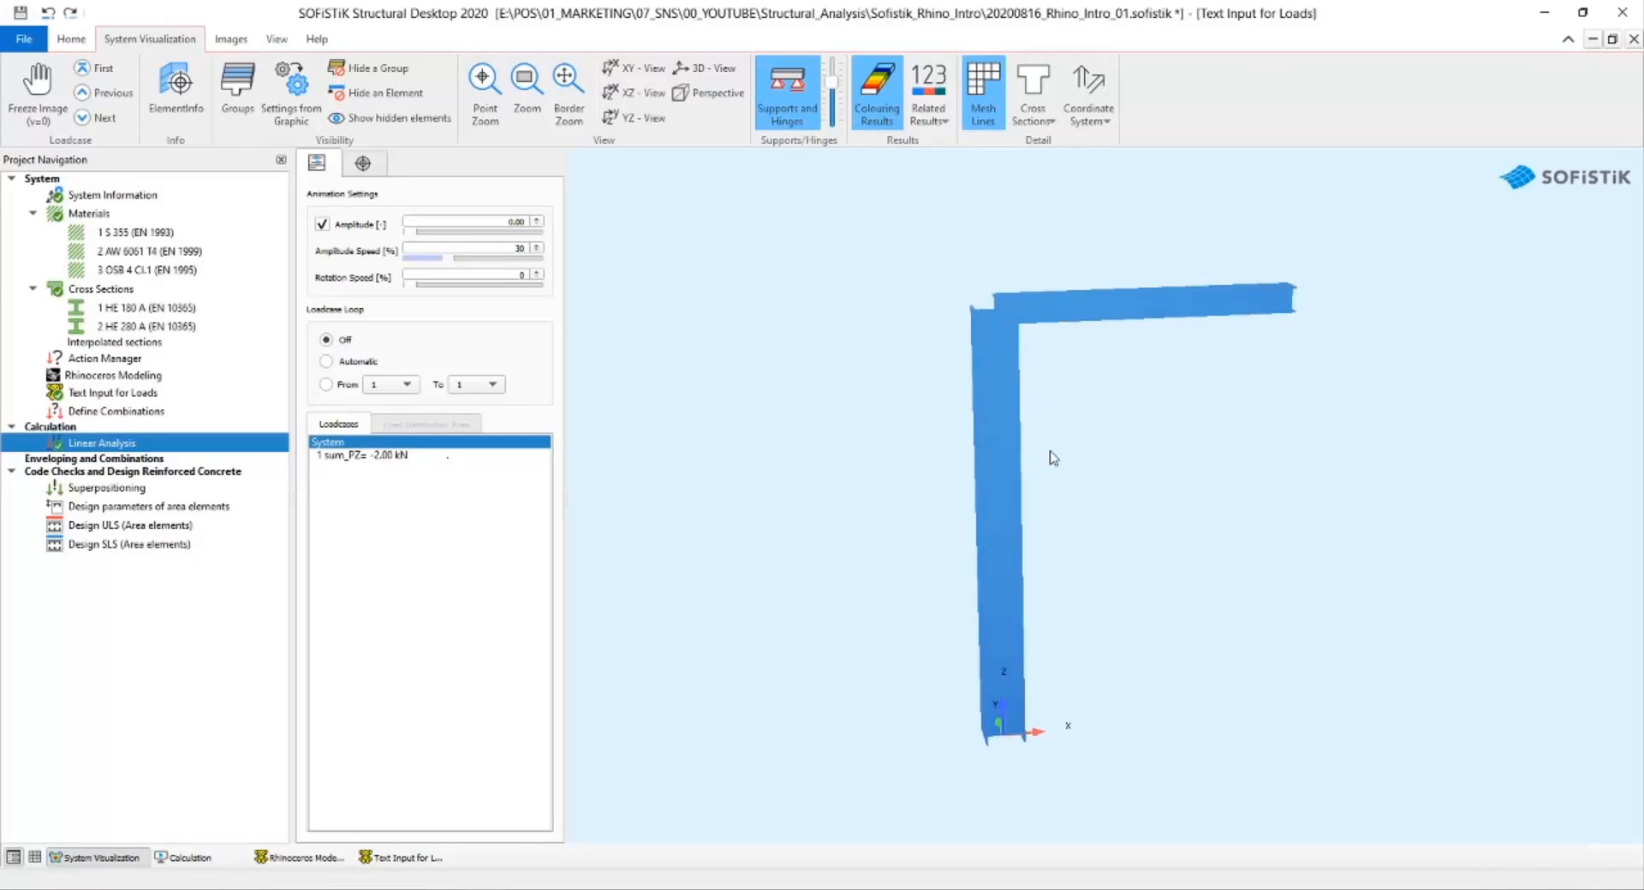
click(409, 456)
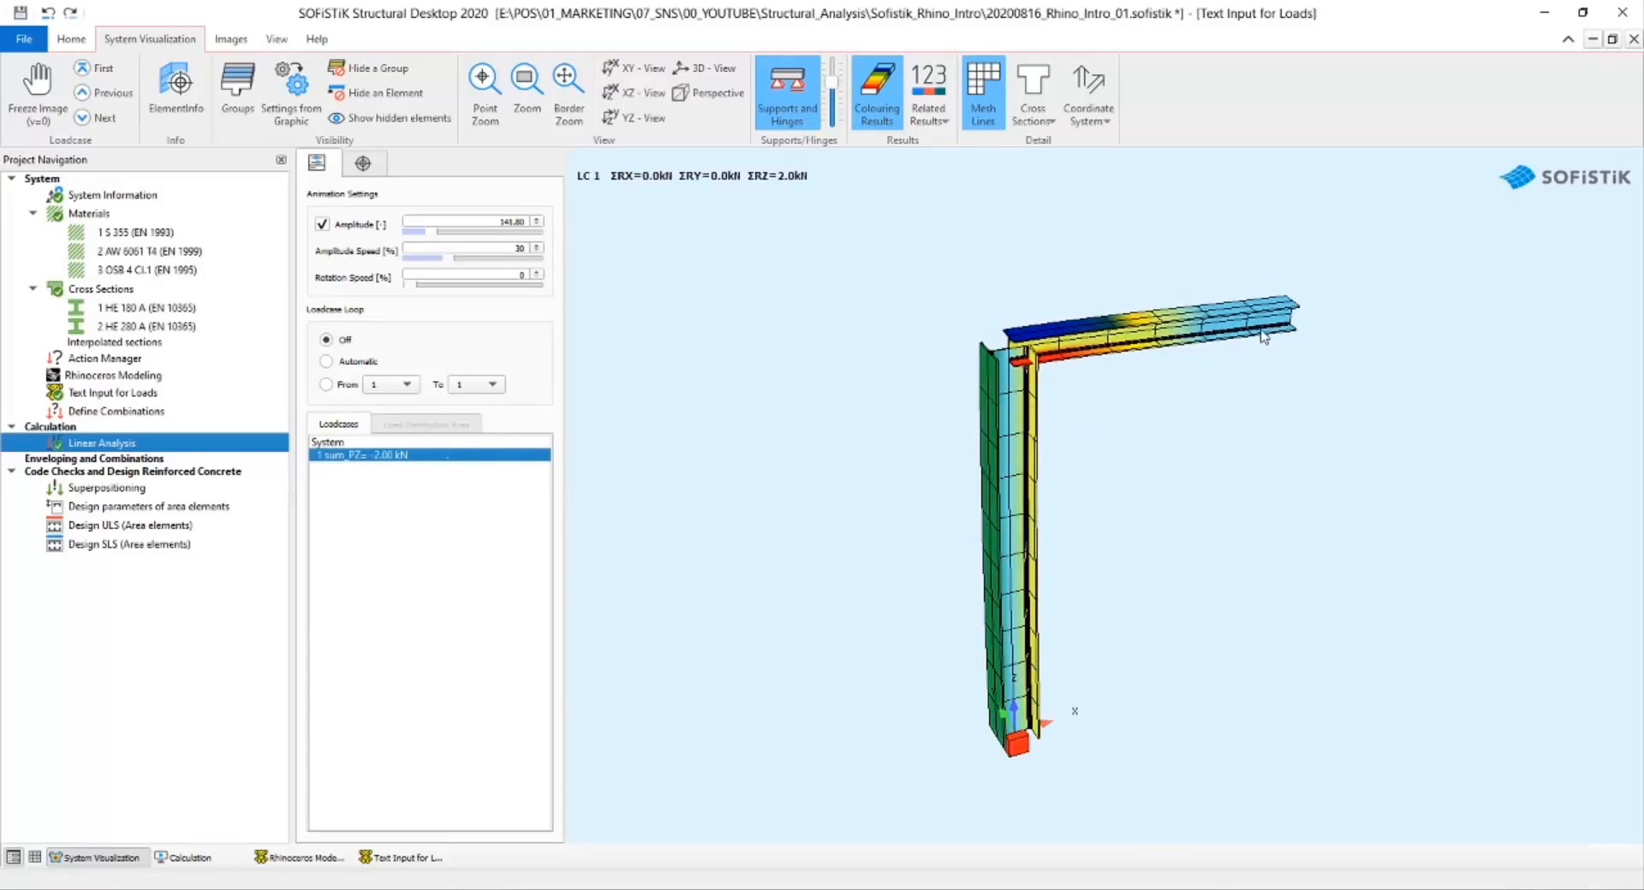
scroll(1263, 337, up, 6)
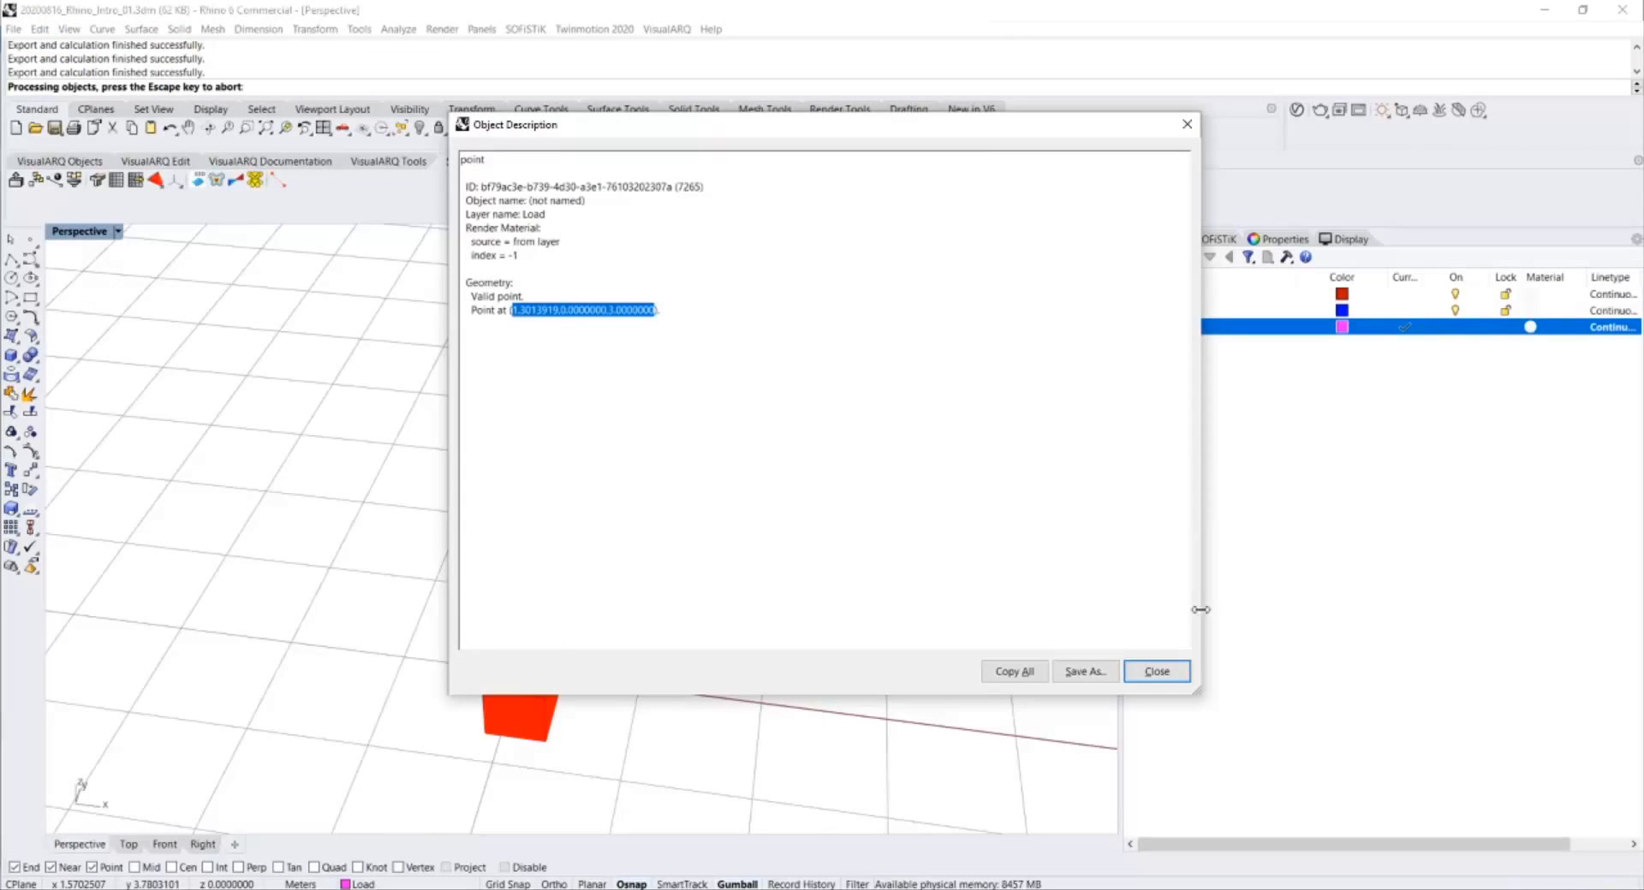
click(1157, 671)
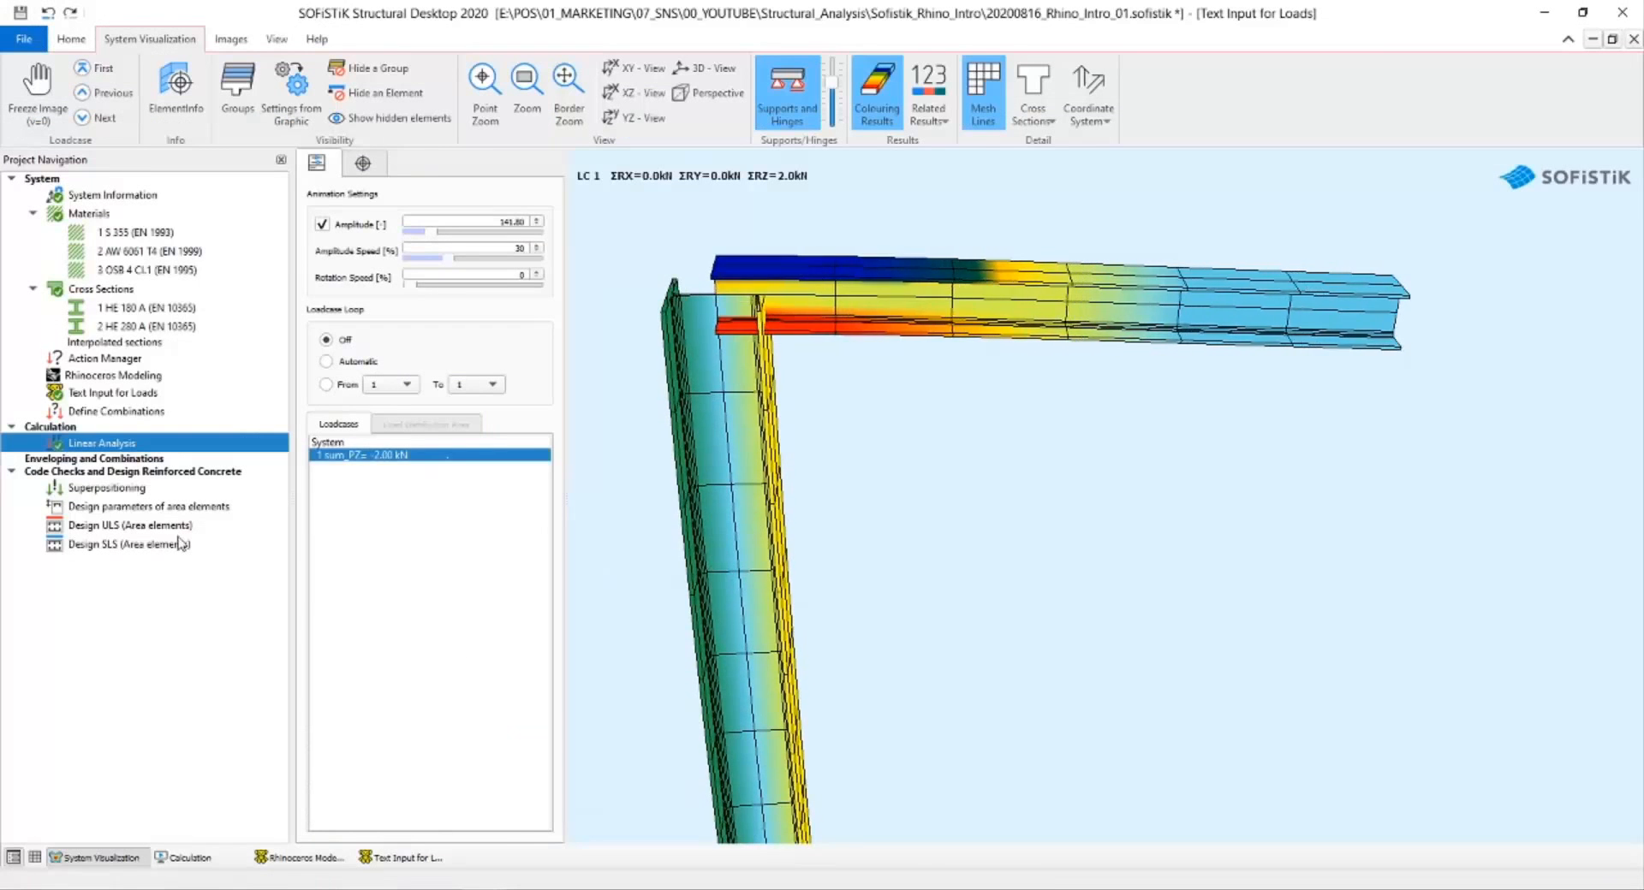
Set the point load value to -20 in the poin record of the Text Input for Loads task.
click(114, 393)
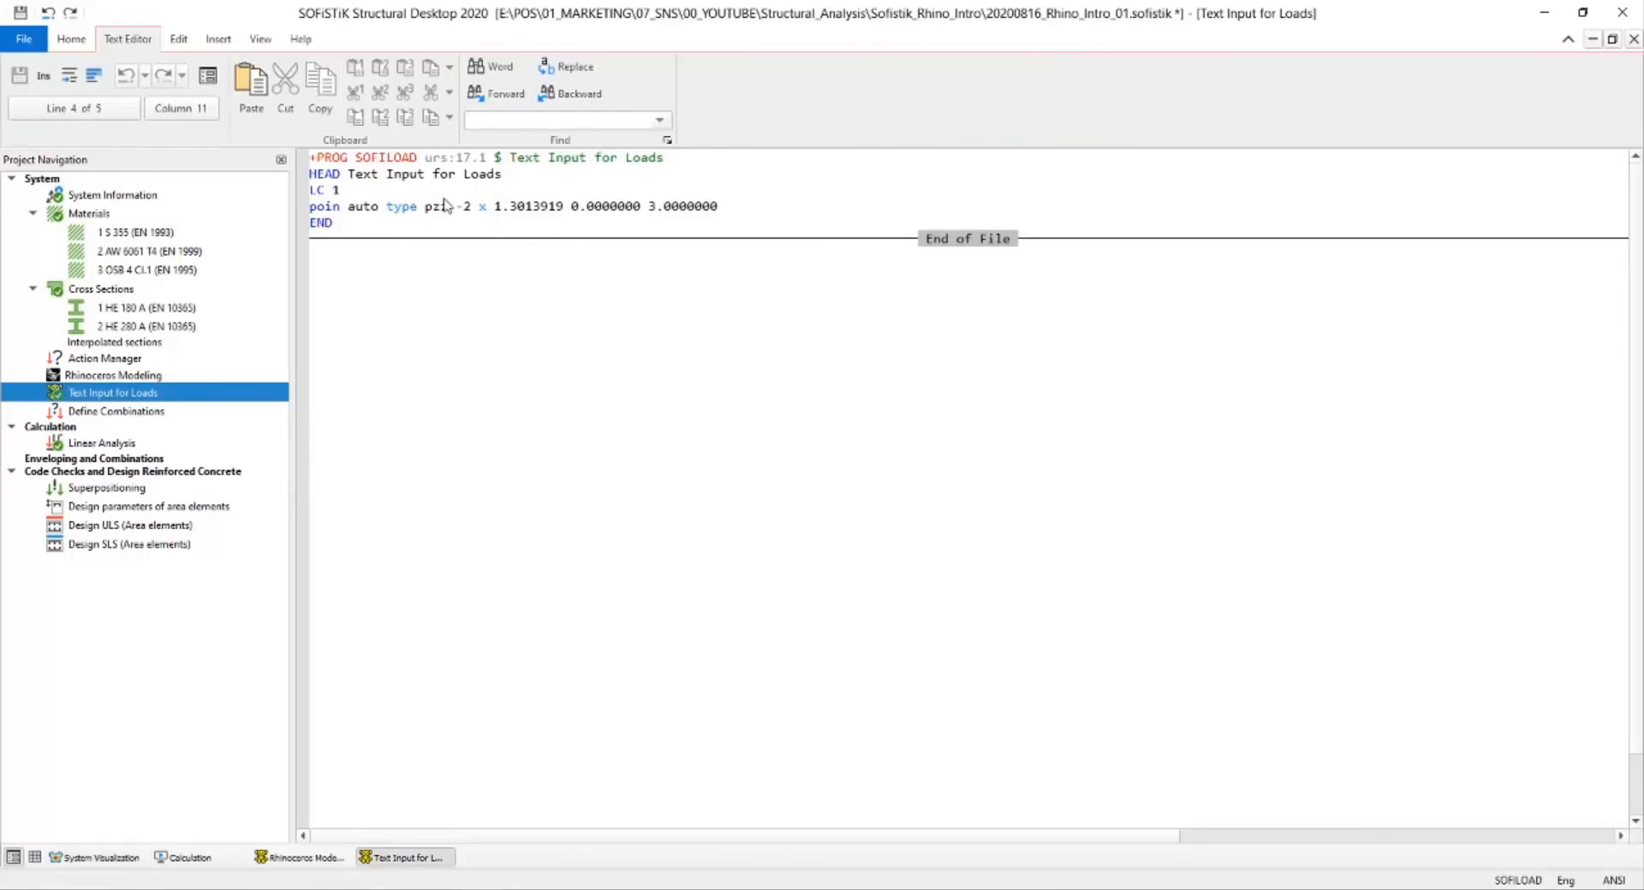
click(484, 207)
text(20)
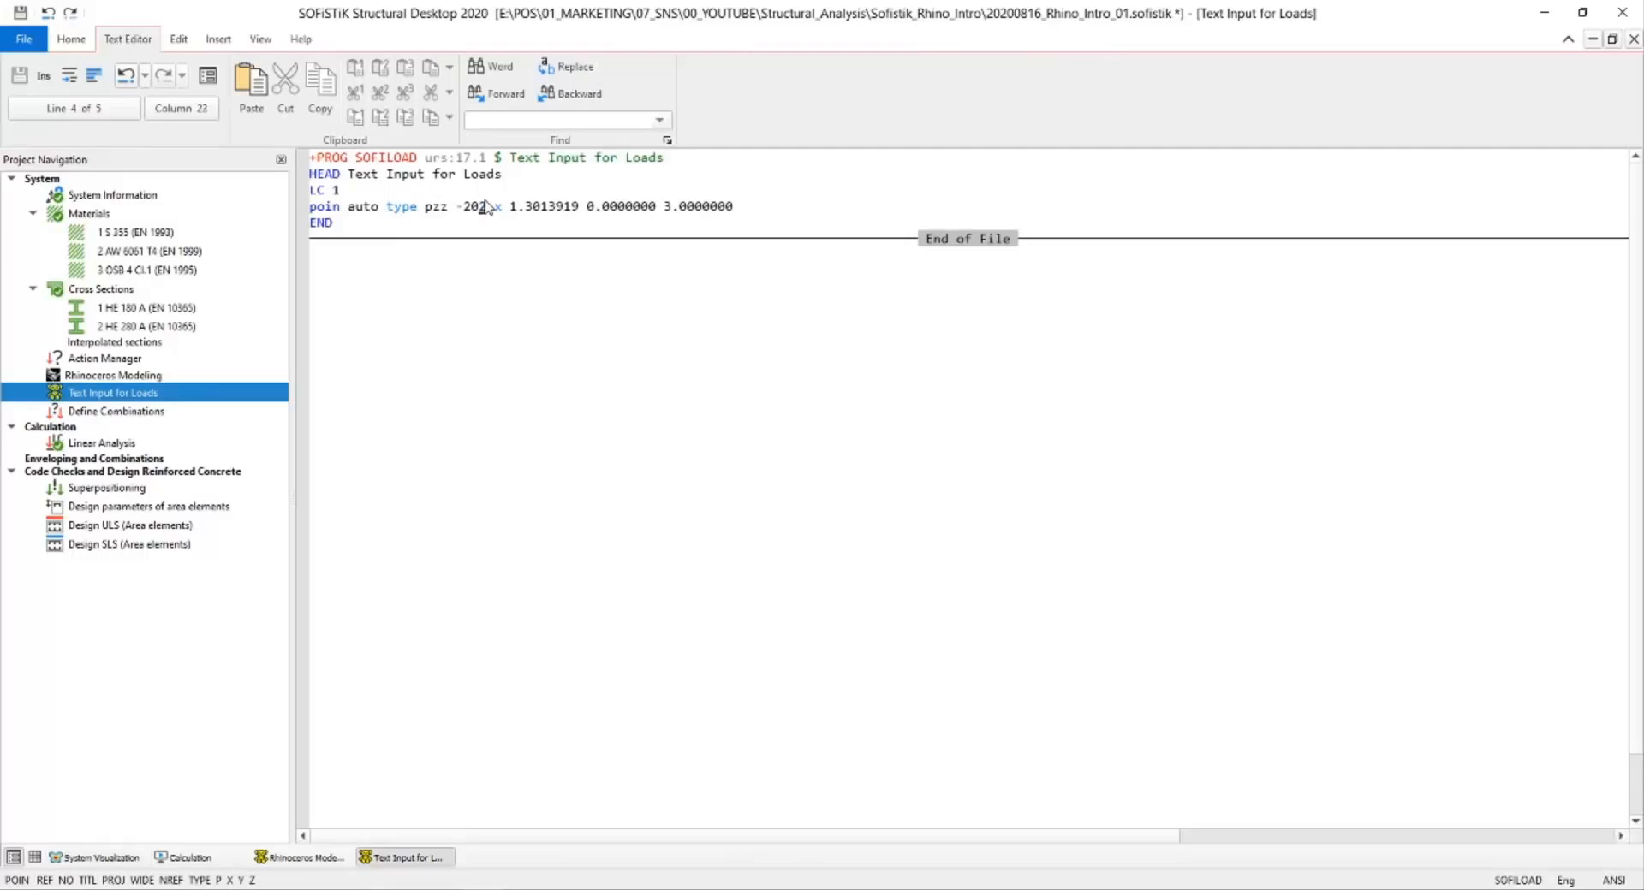
key(BackSpace)
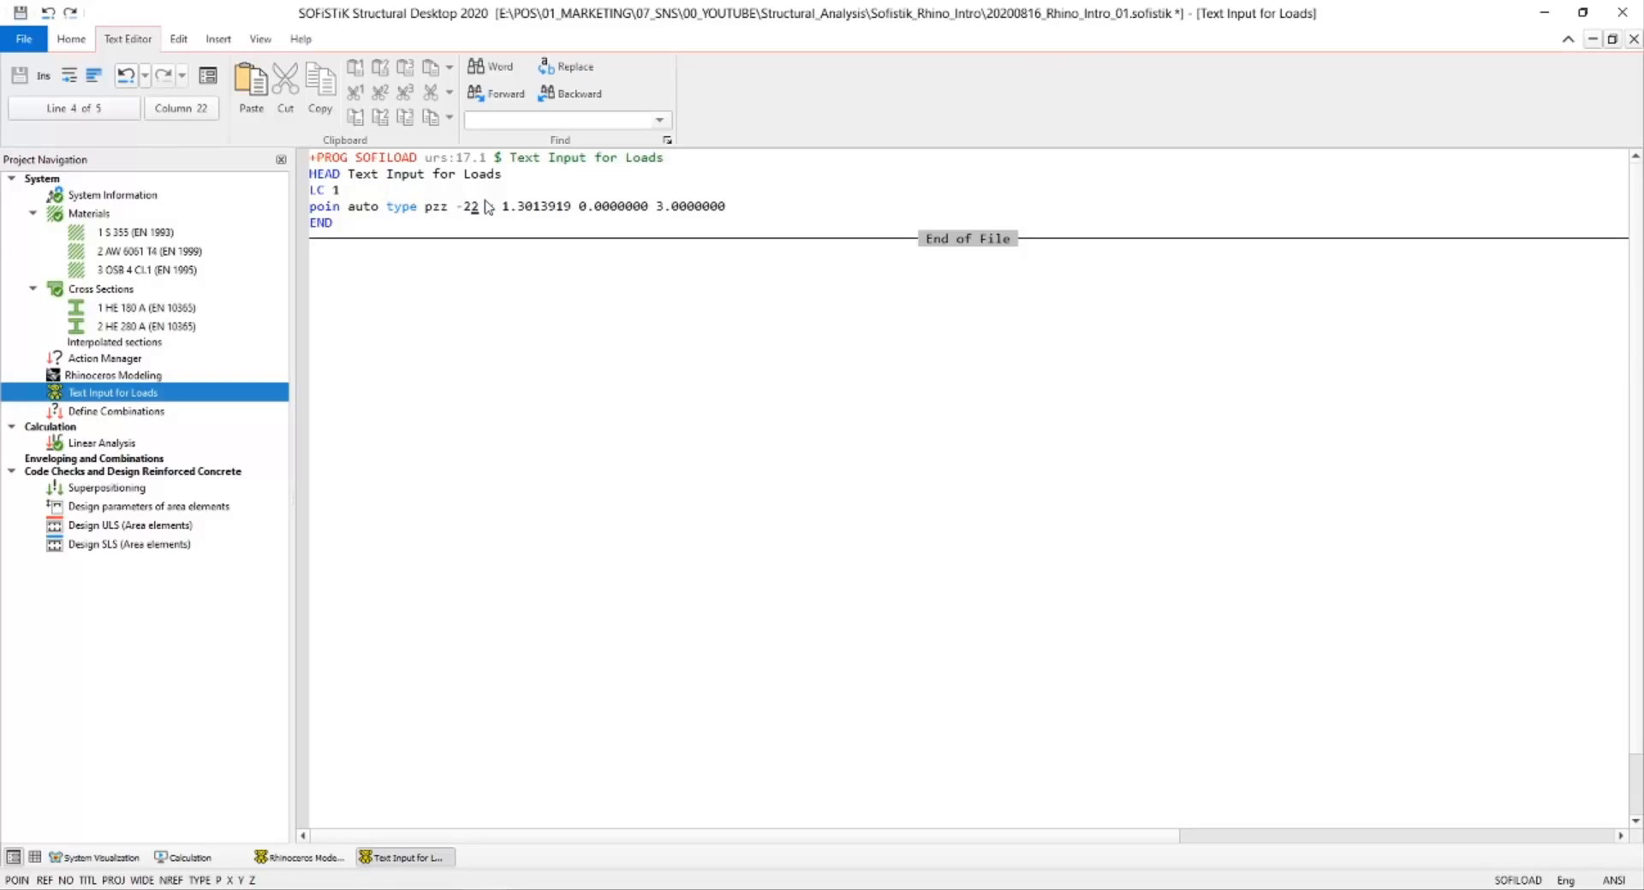
text(0)
key(Delete)
Recalculate the Text Input for Loads task and the Linear Analysis task with the -20 load.
right_click(171, 390)
click(271, 462)
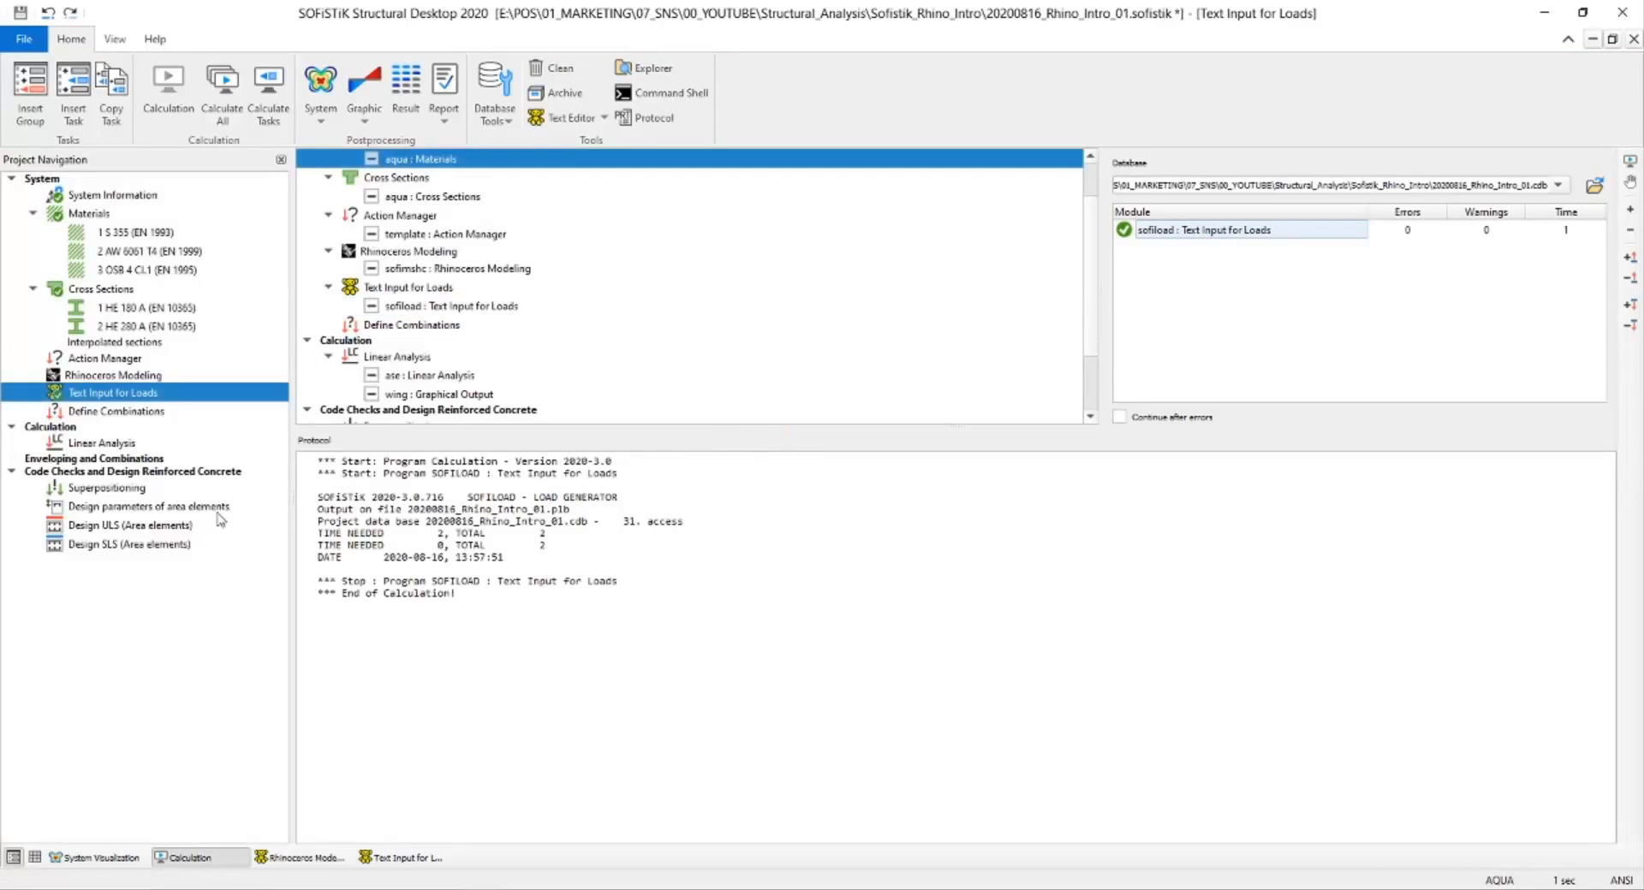
right_click(111, 444)
click(174, 518)
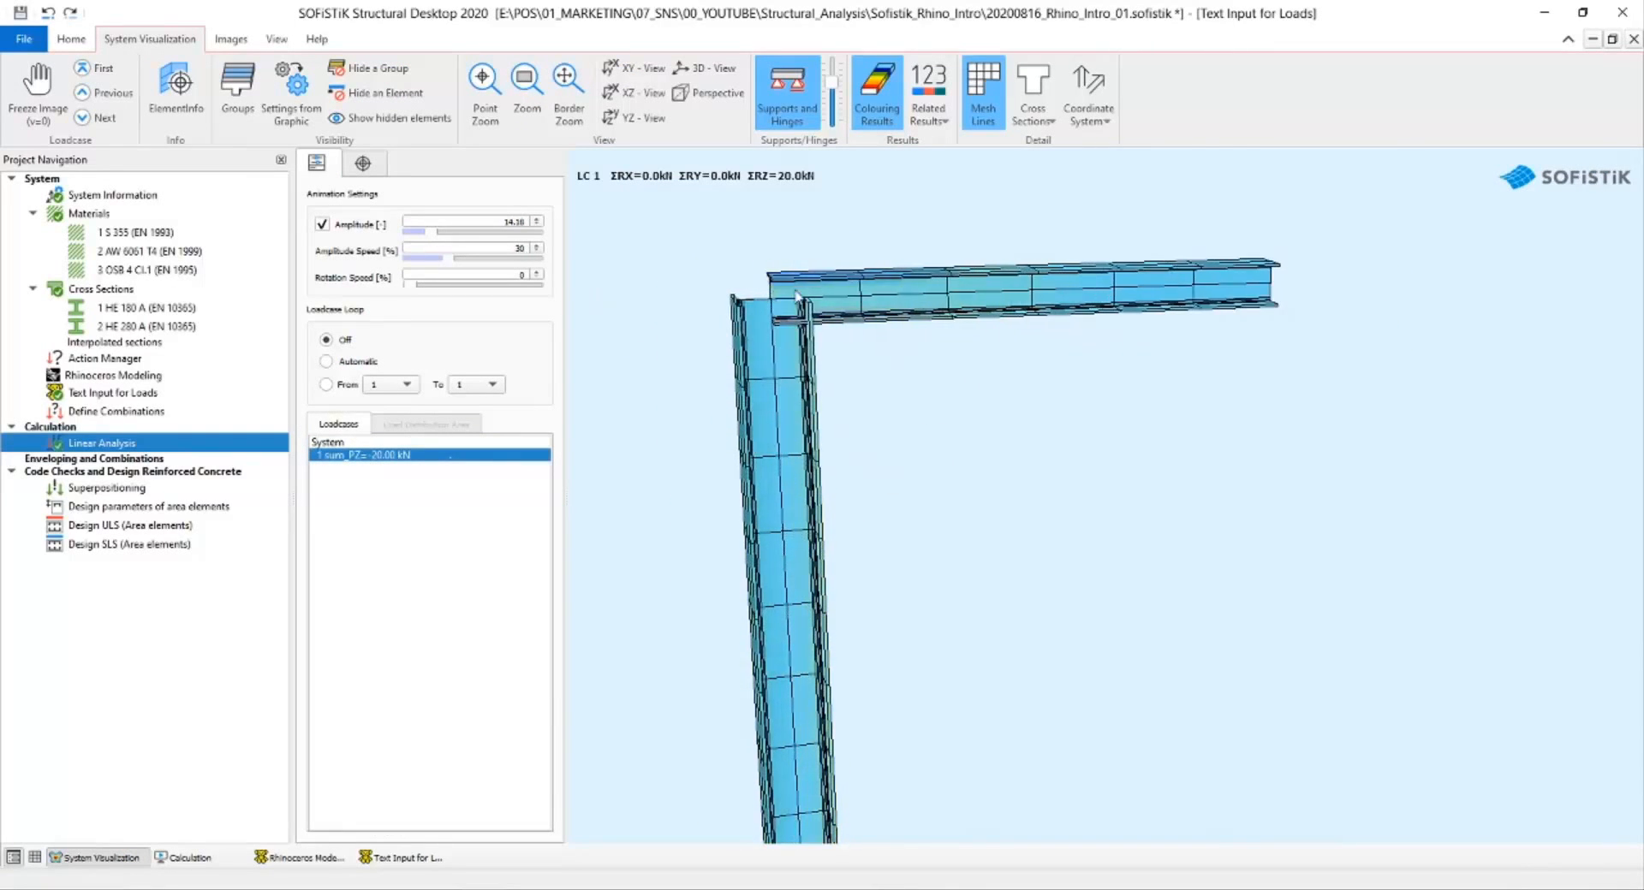
Inspect the element at the beam's free end, checking its first node's phiy rotation and uz displacement.
click(1229, 298)
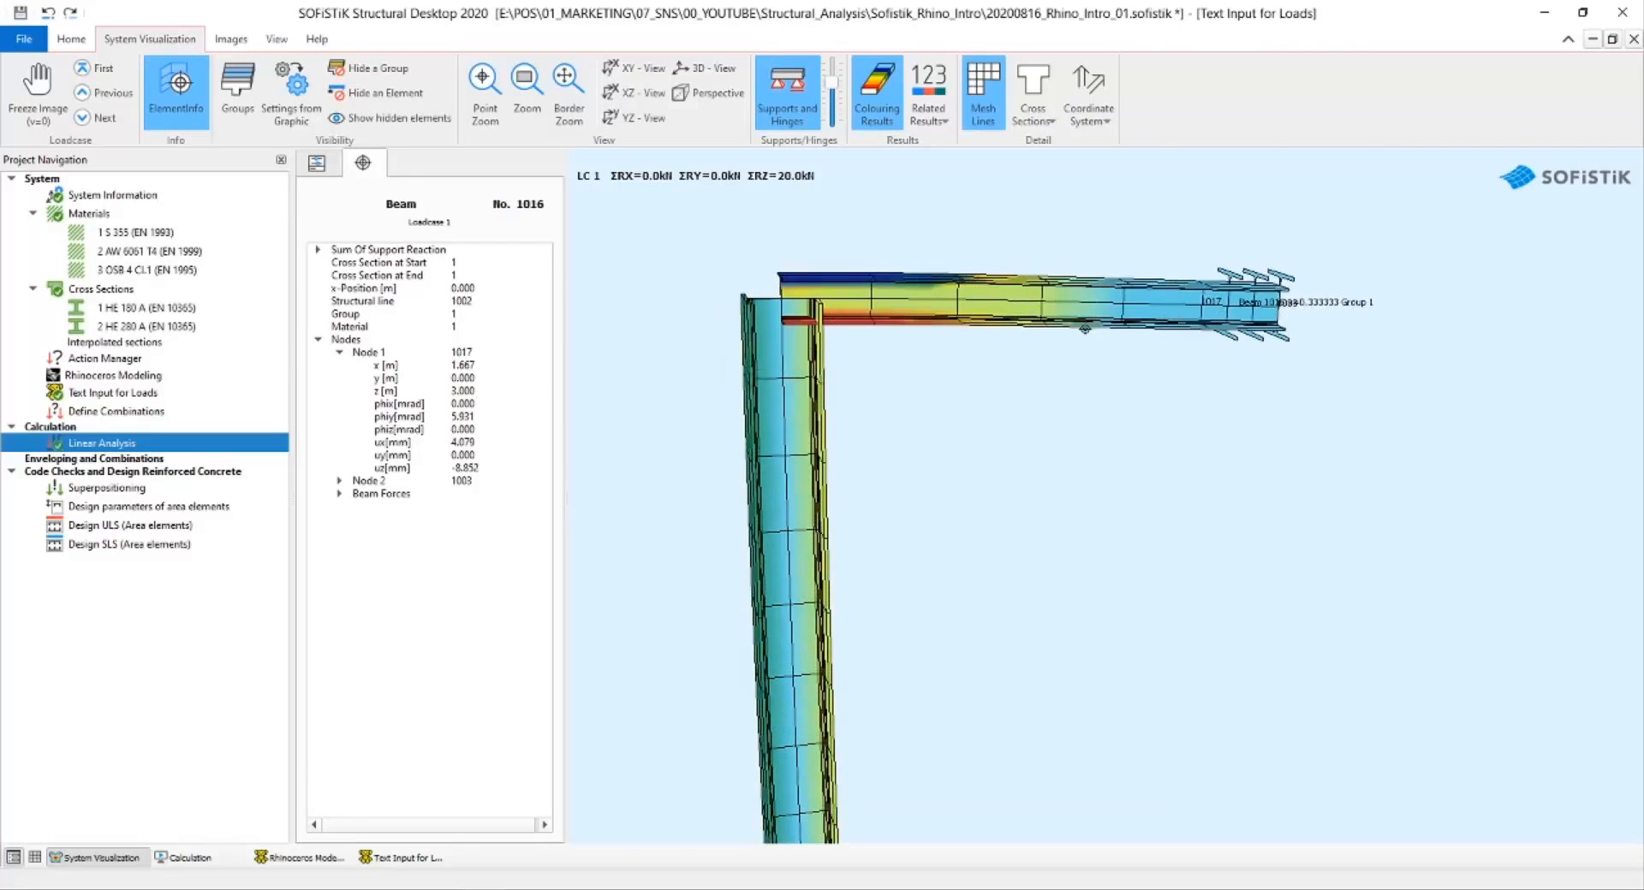
click(469, 418)
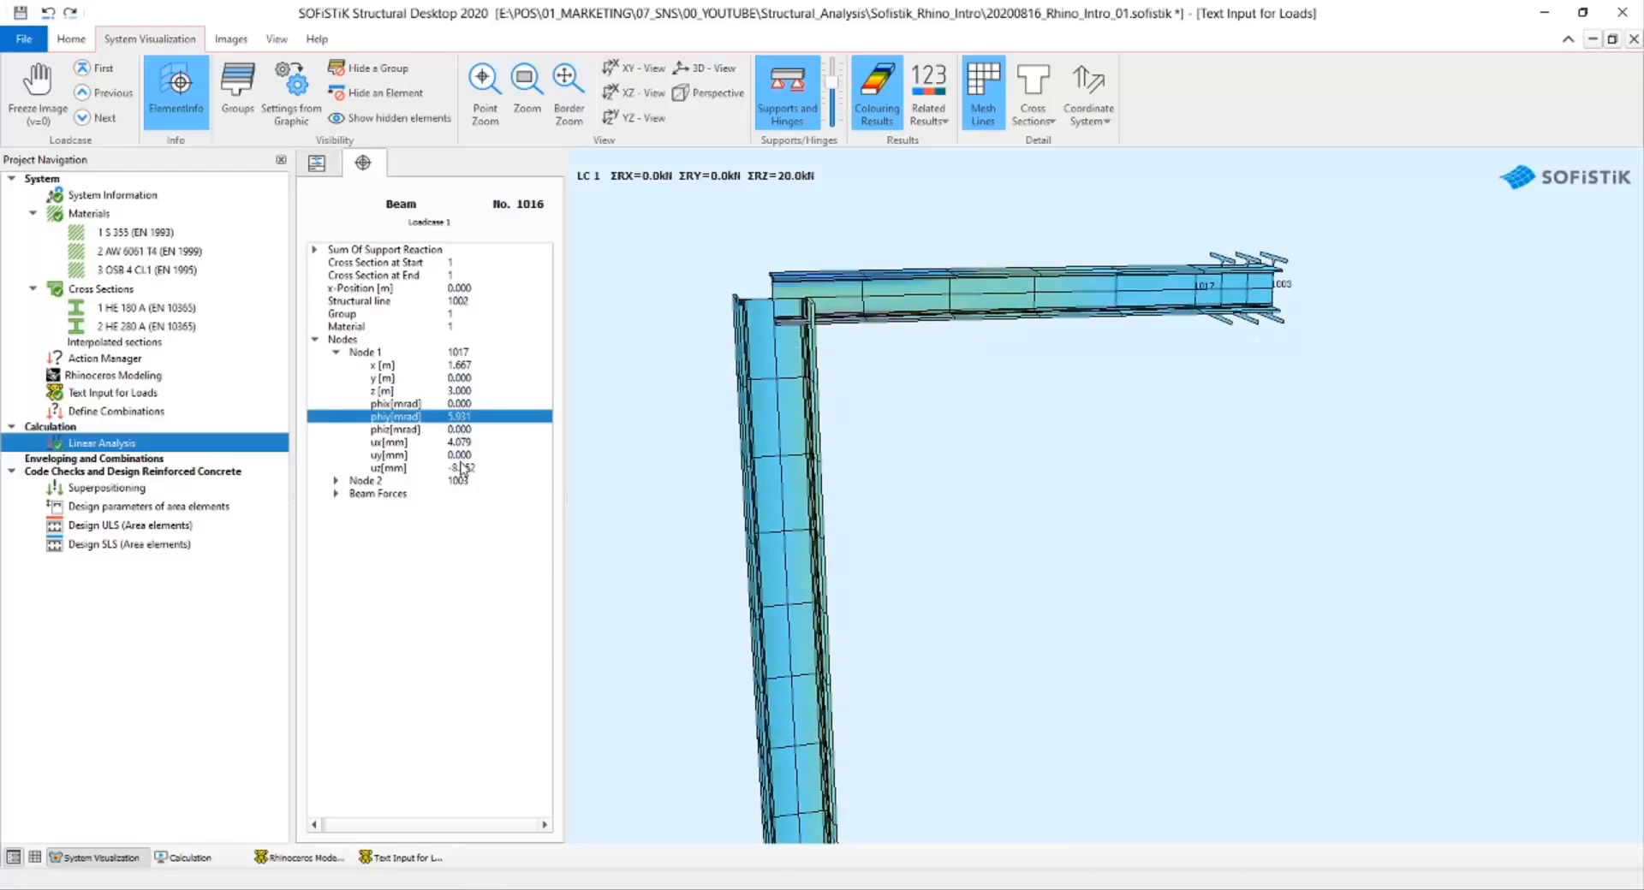
click(462, 468)
click(503, 418)
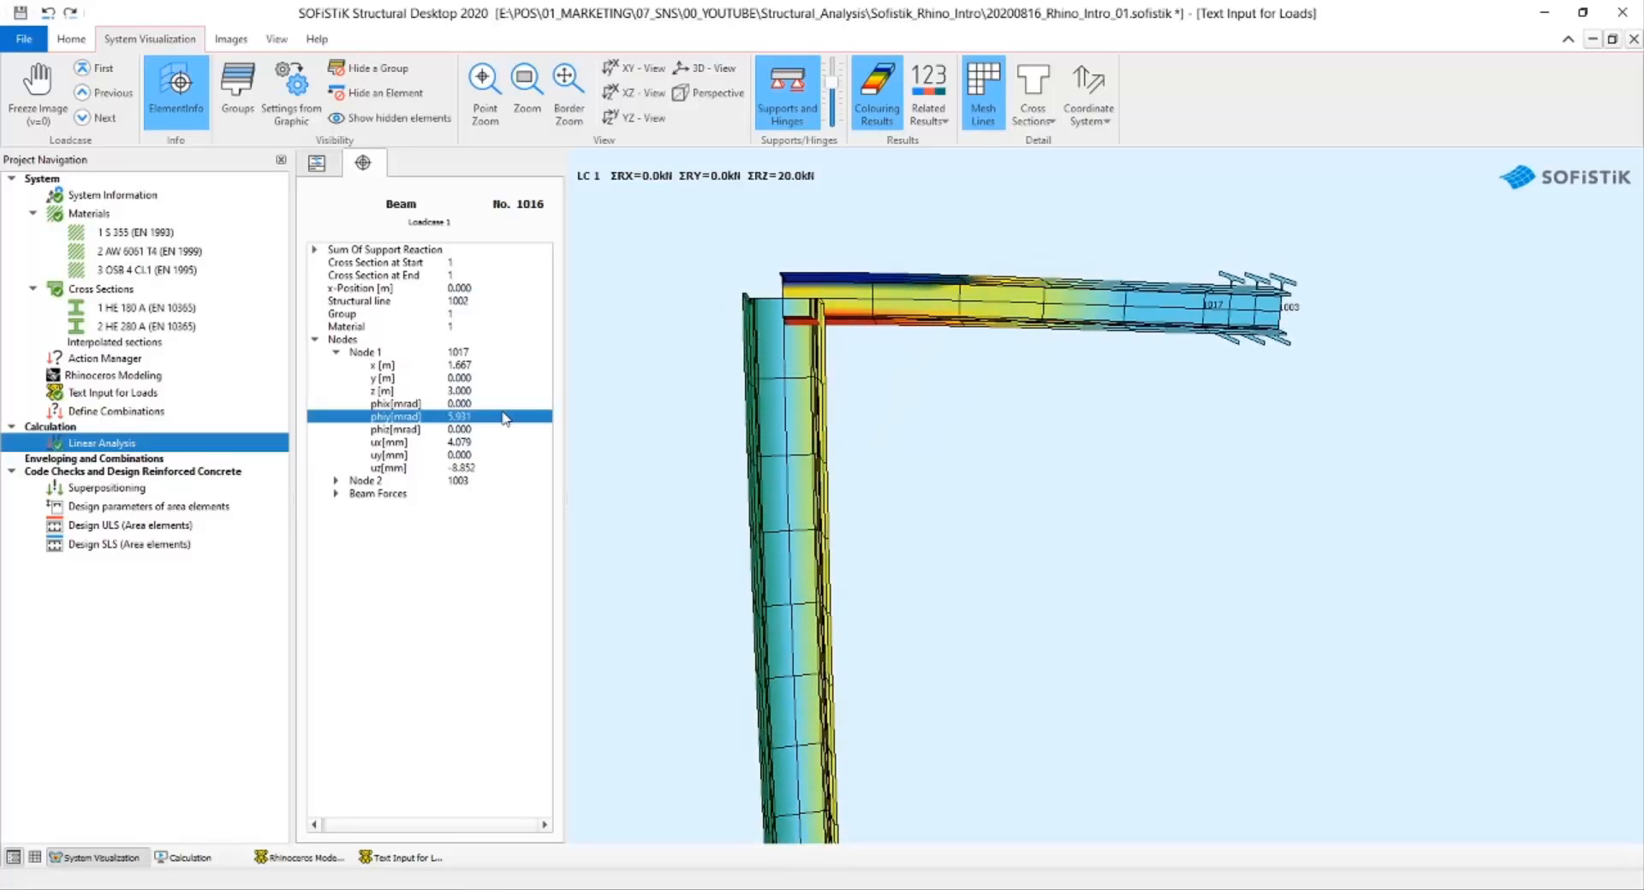
click(472, 467)
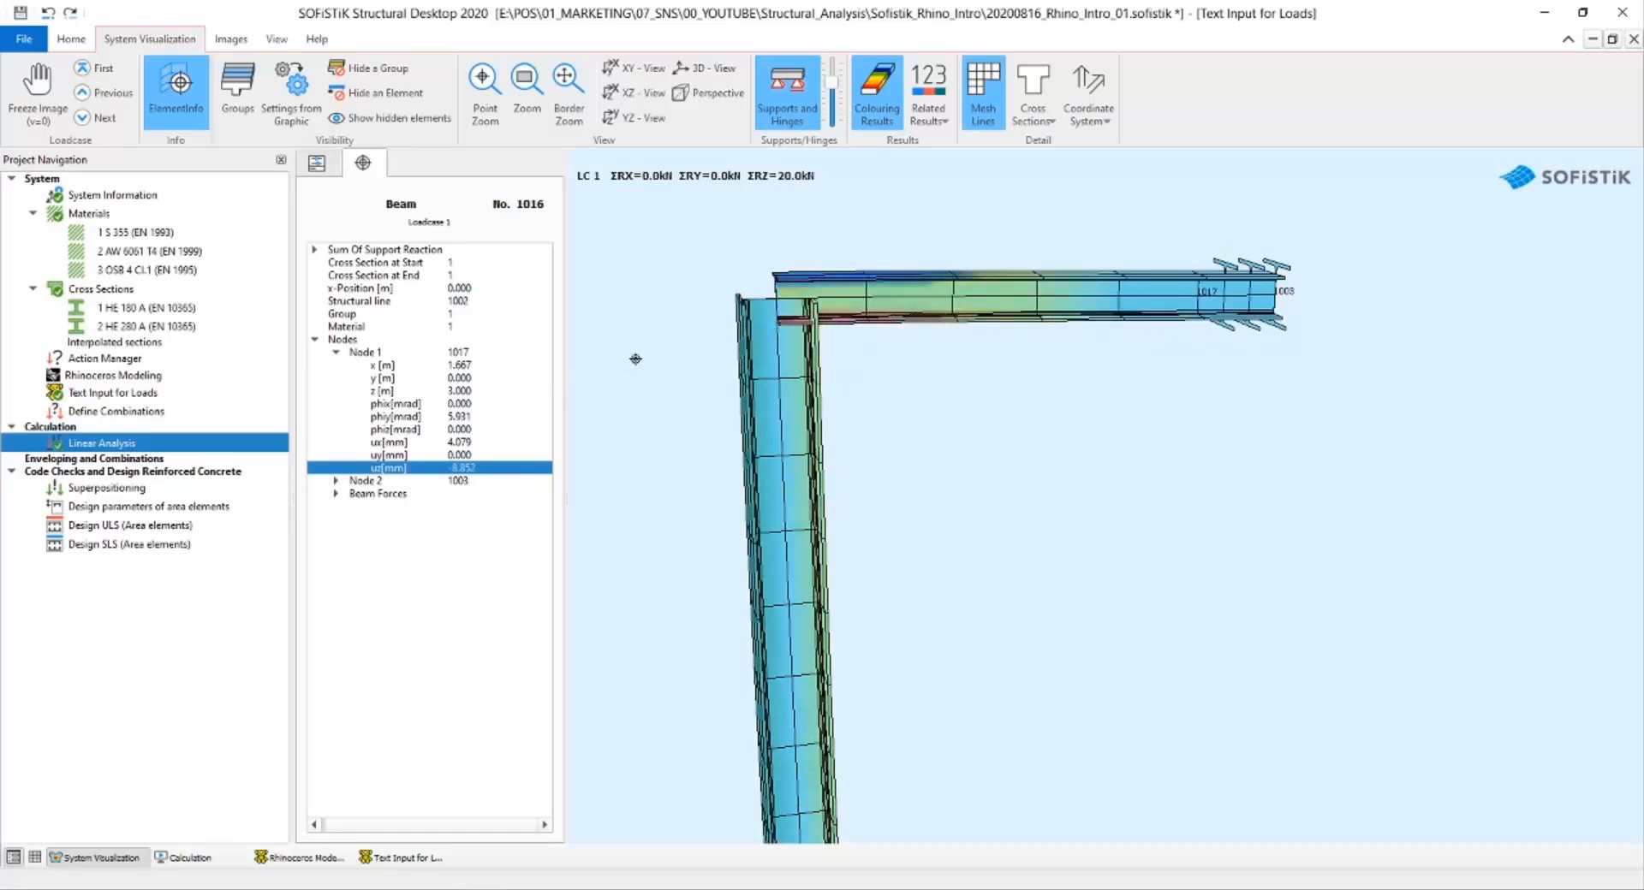
Set the point load type to pxx in the poin record of the Text Input for Loads task.
click(72, 393)
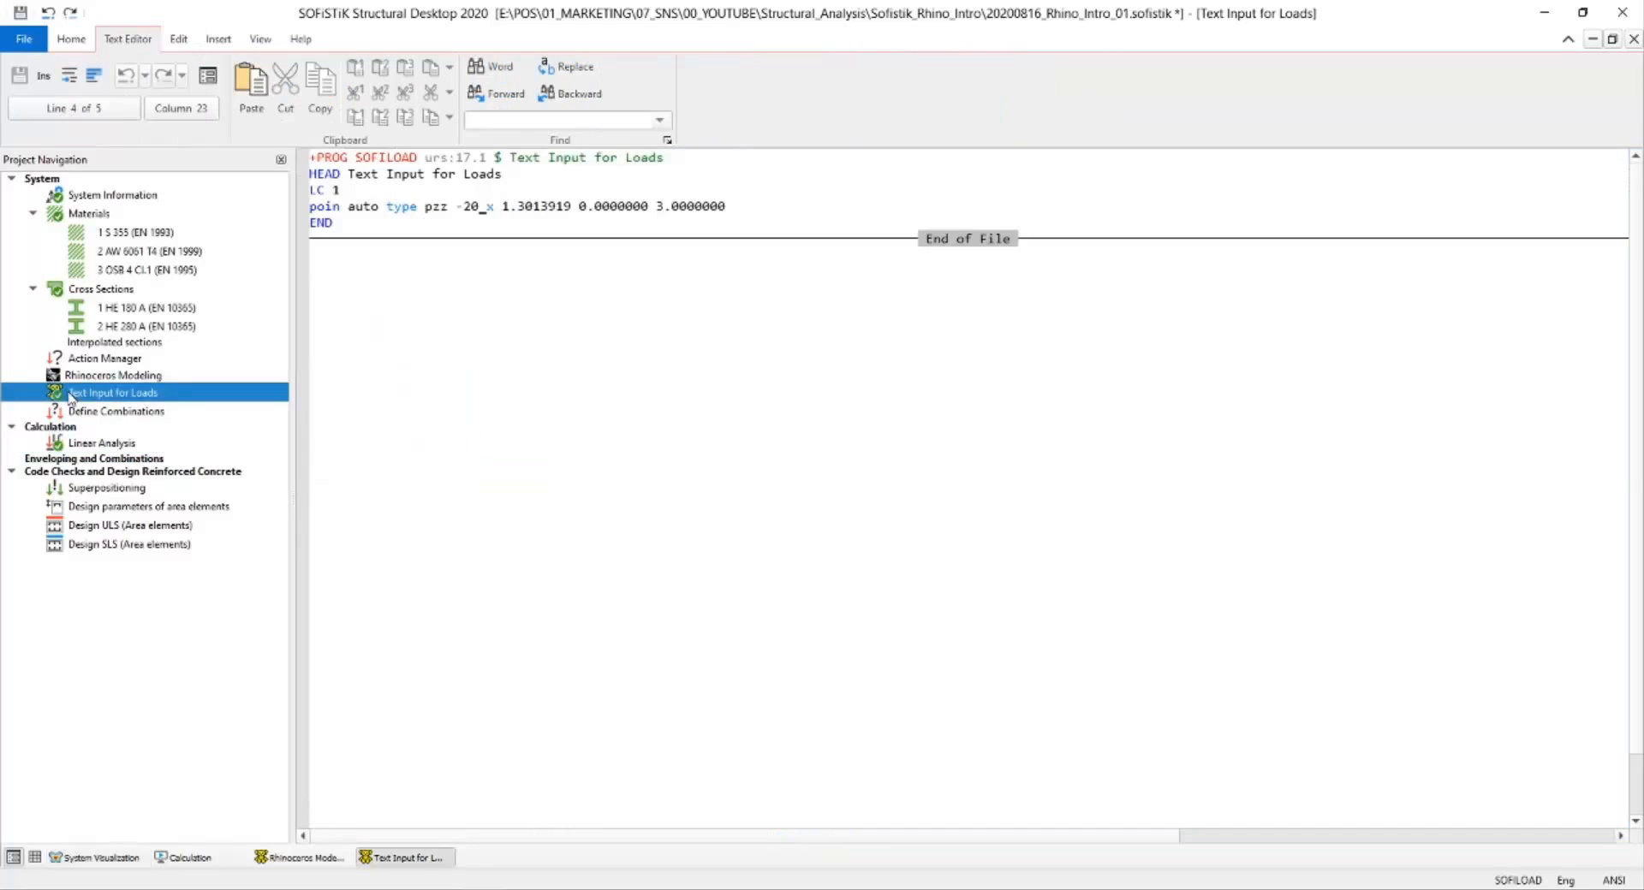
click(452, 209)
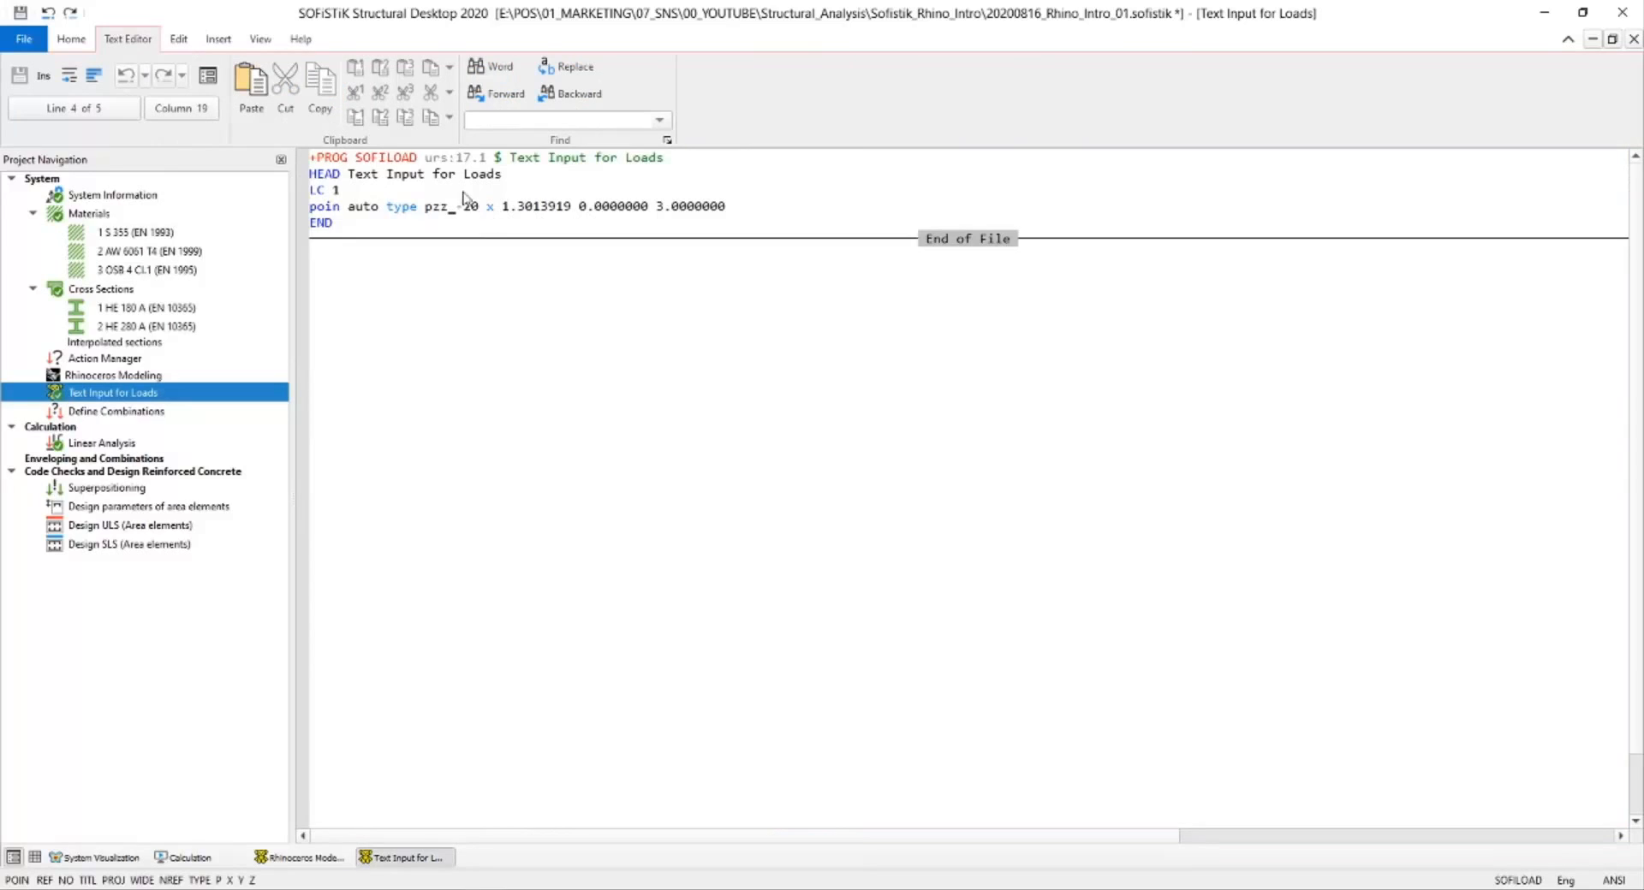
key(BackSpace)
key(BackSpace)
text(xx)
Rerun the Text Input for Loads and Linear Analysis tasks with the pxx load.
click(81, 858)
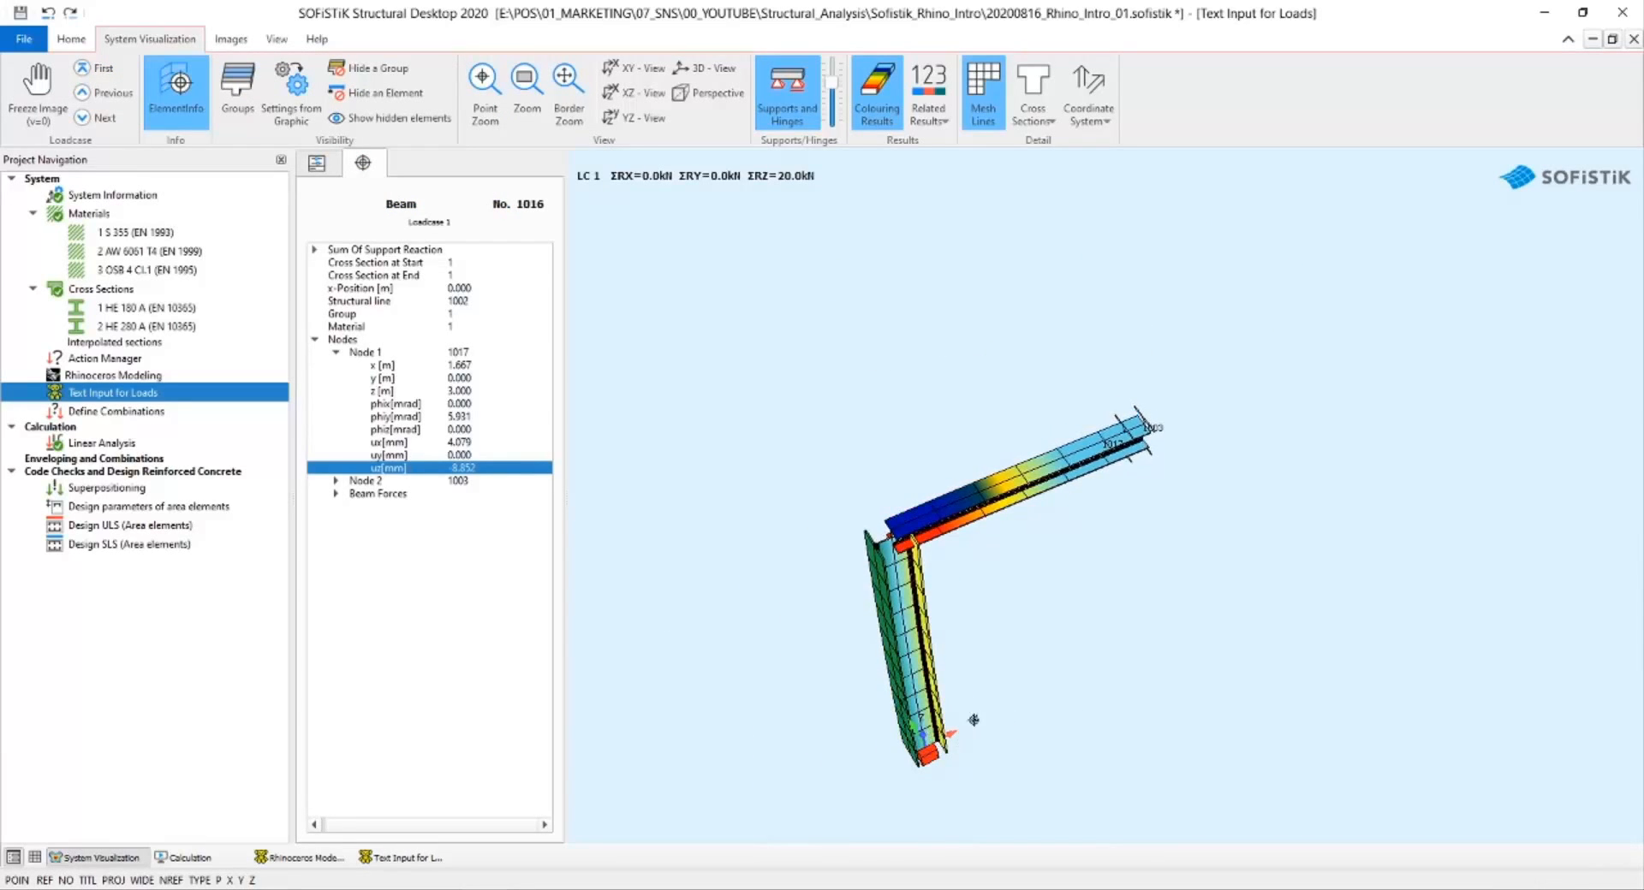
middle_drag(987, 720, 1104, 666)
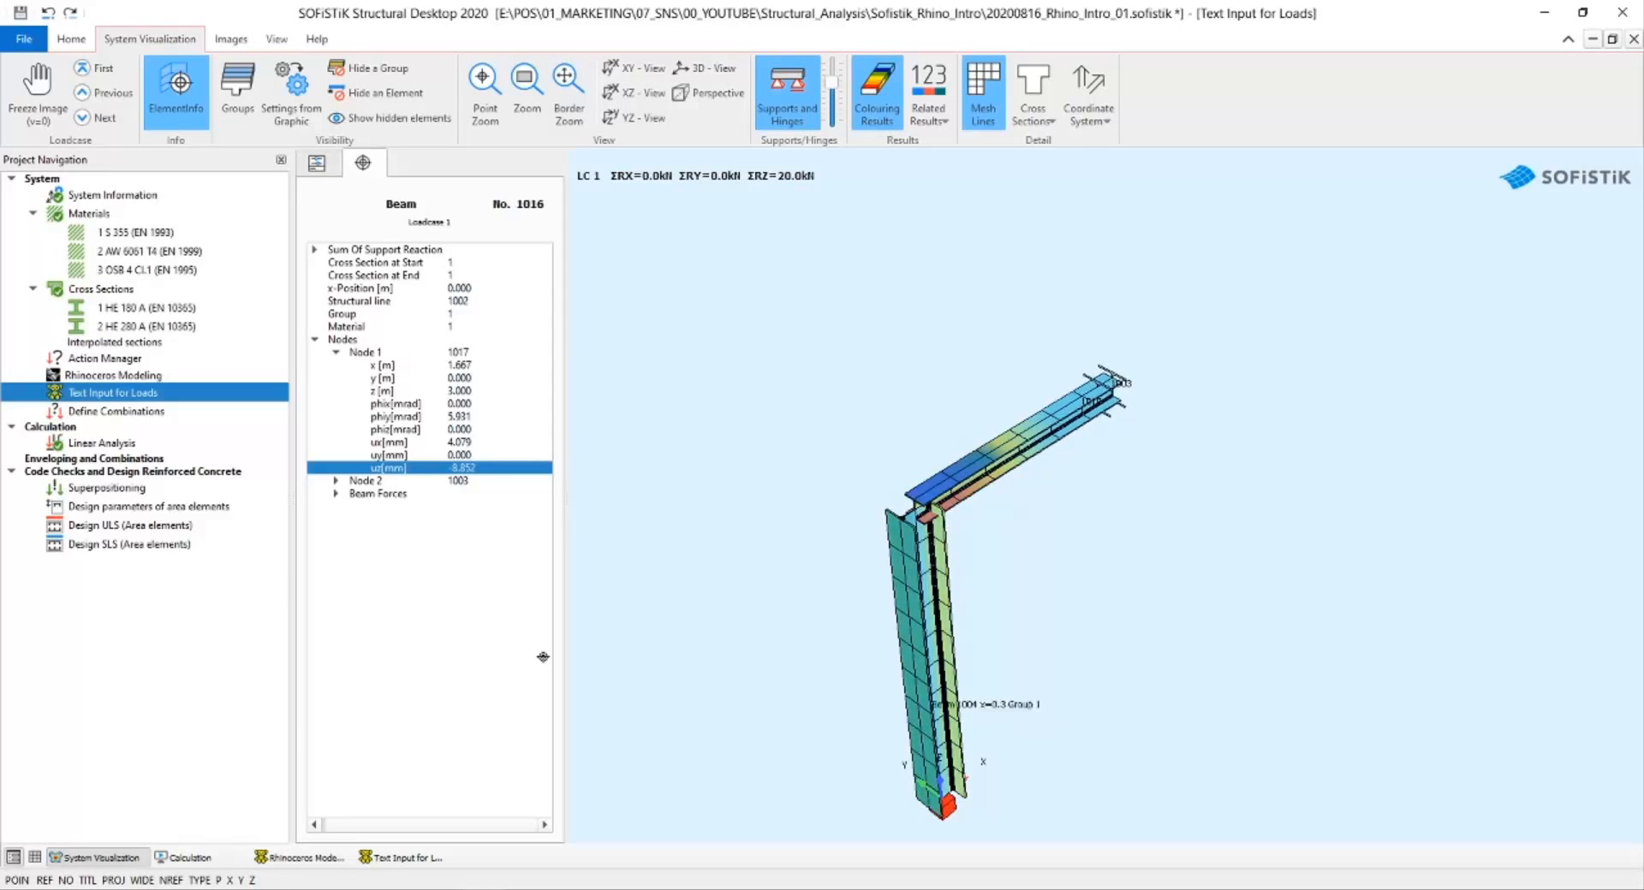
right_click(227, 391)
click(282, 466)
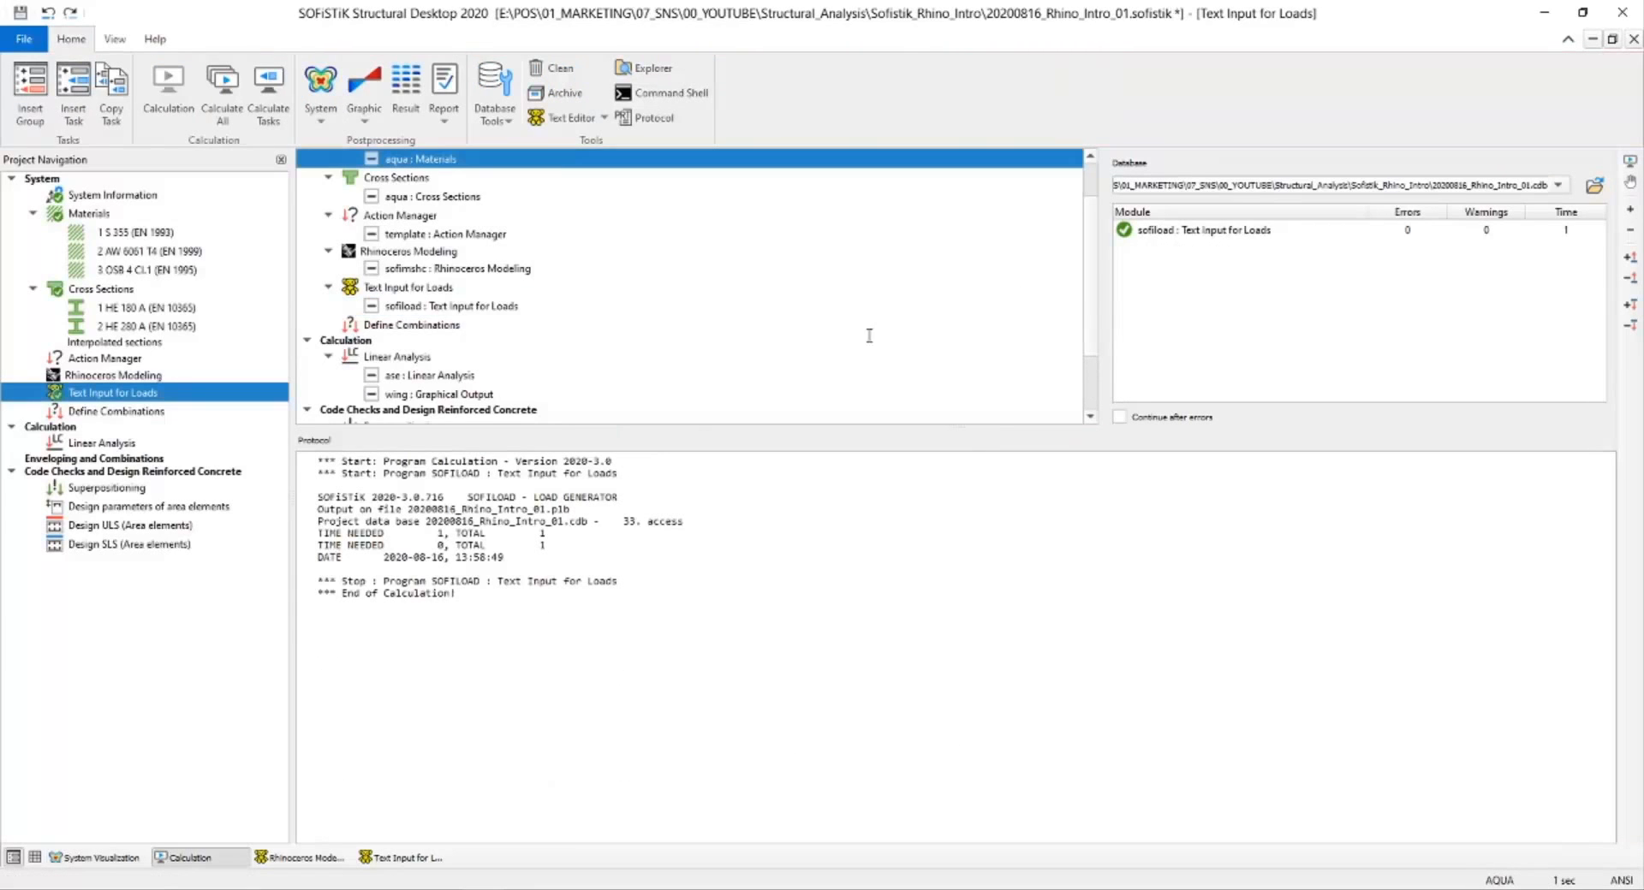
right_click(96, 443)
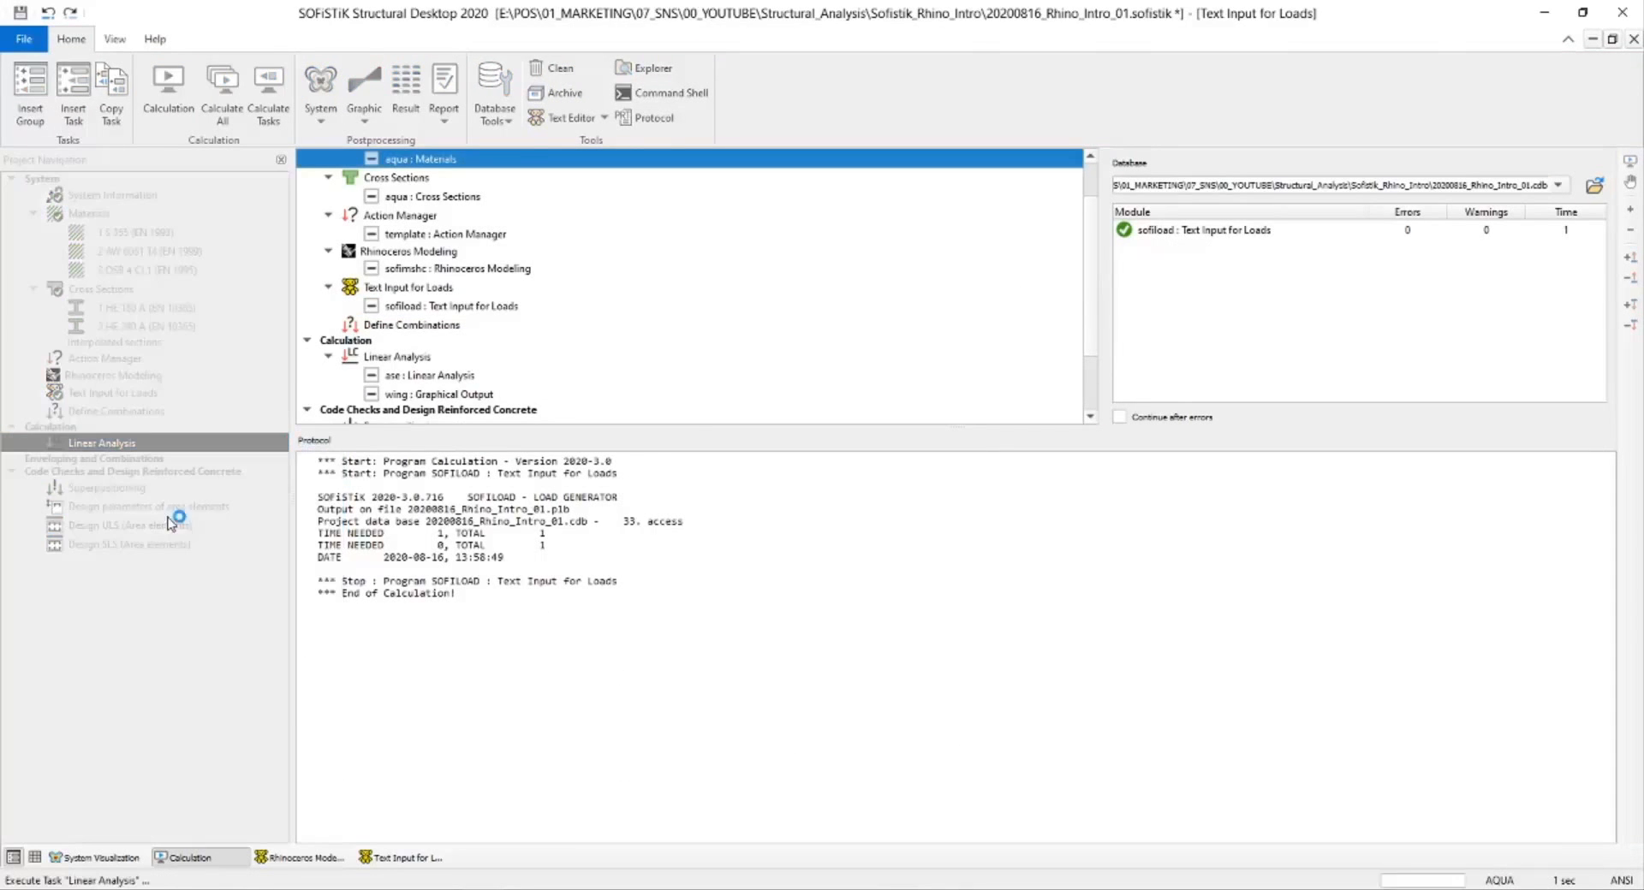
click(154, 503)
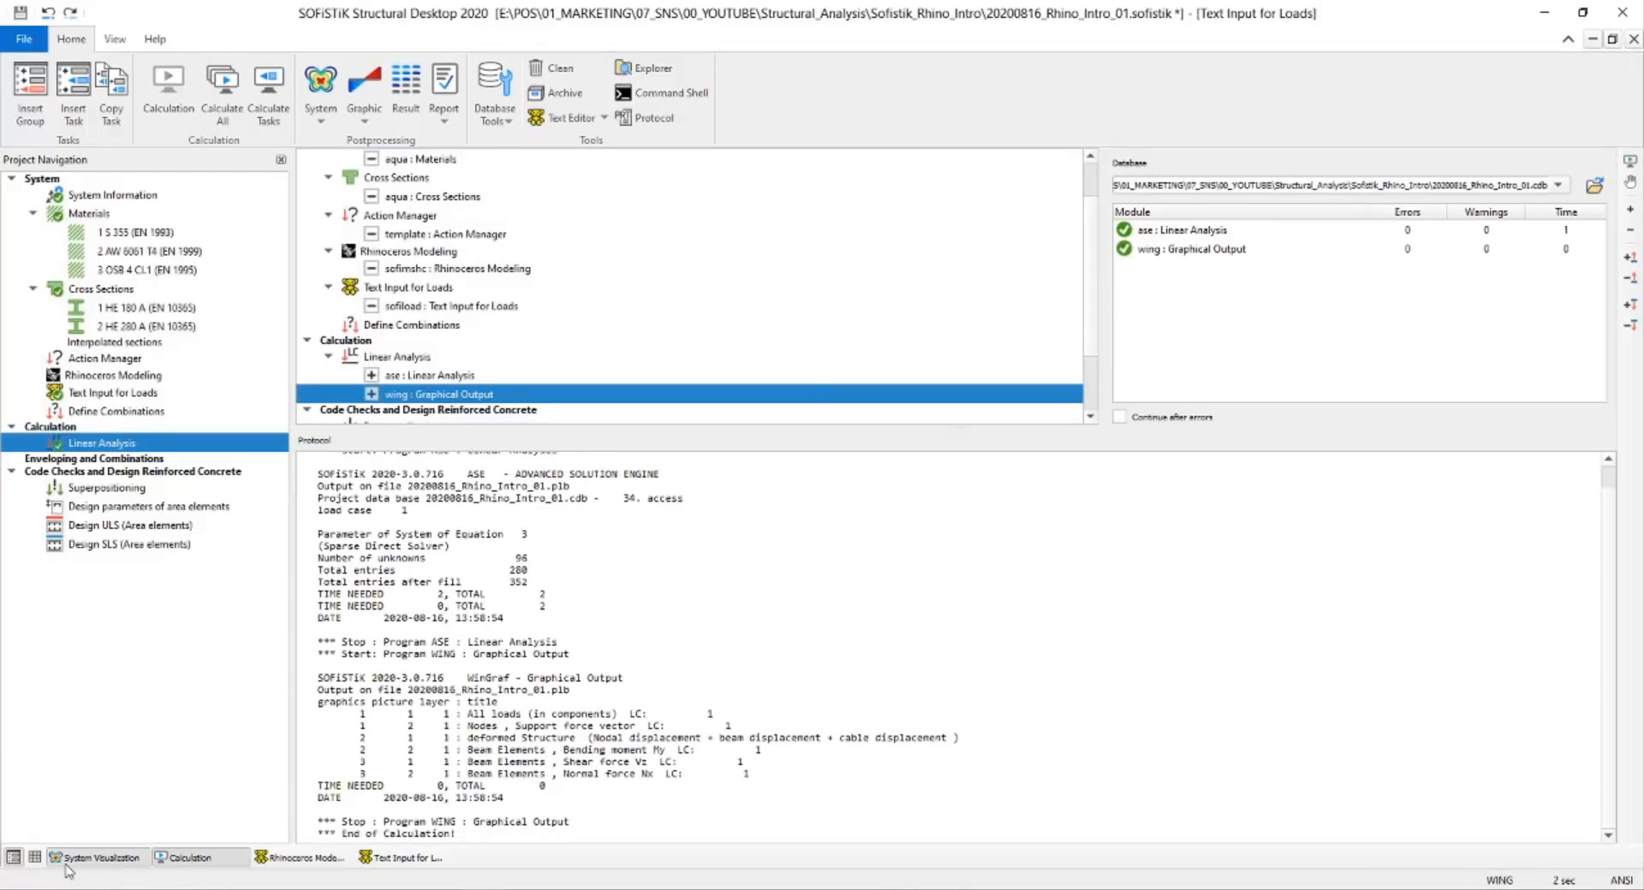
Display the load case 1 results of the pxx load on the frame in the system visualization.
click(77, 858)
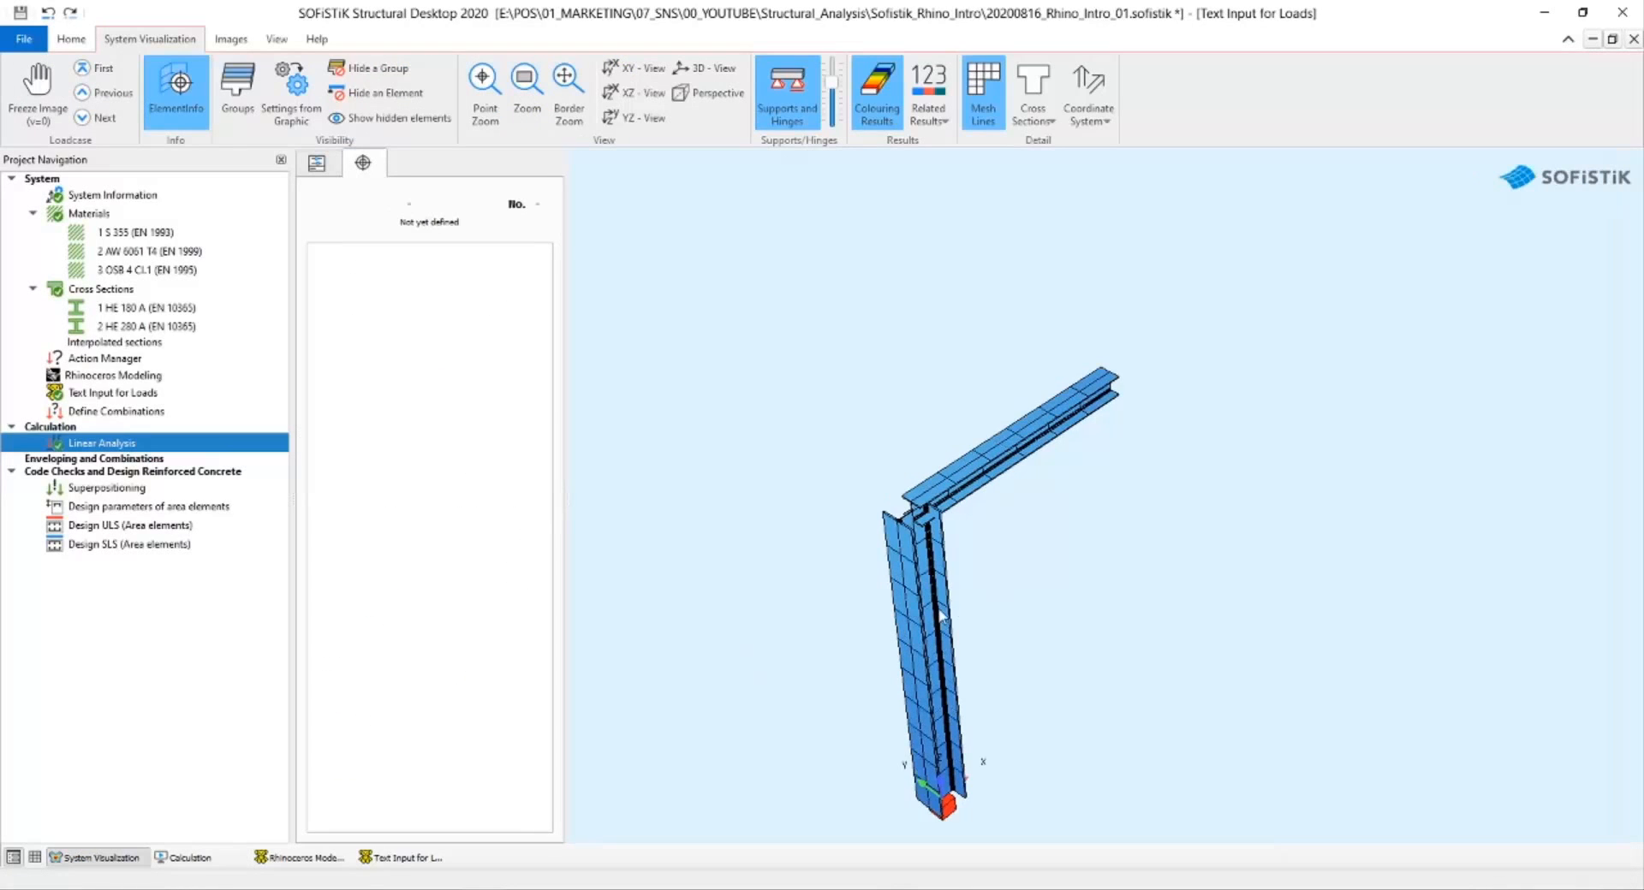
click(317, 170)
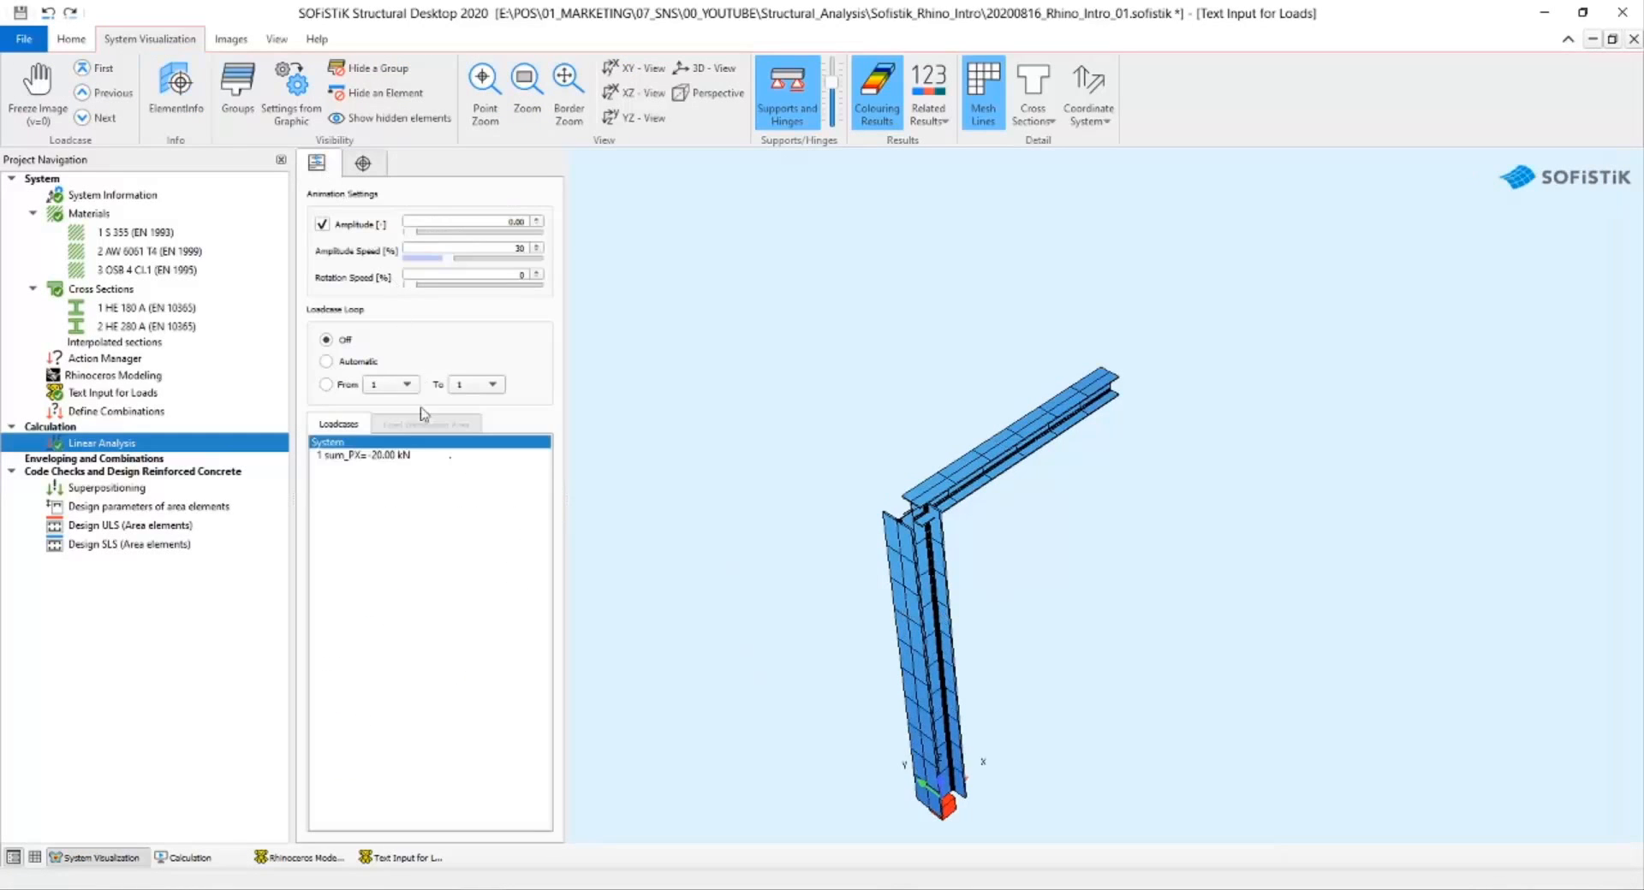
click(377, 456)
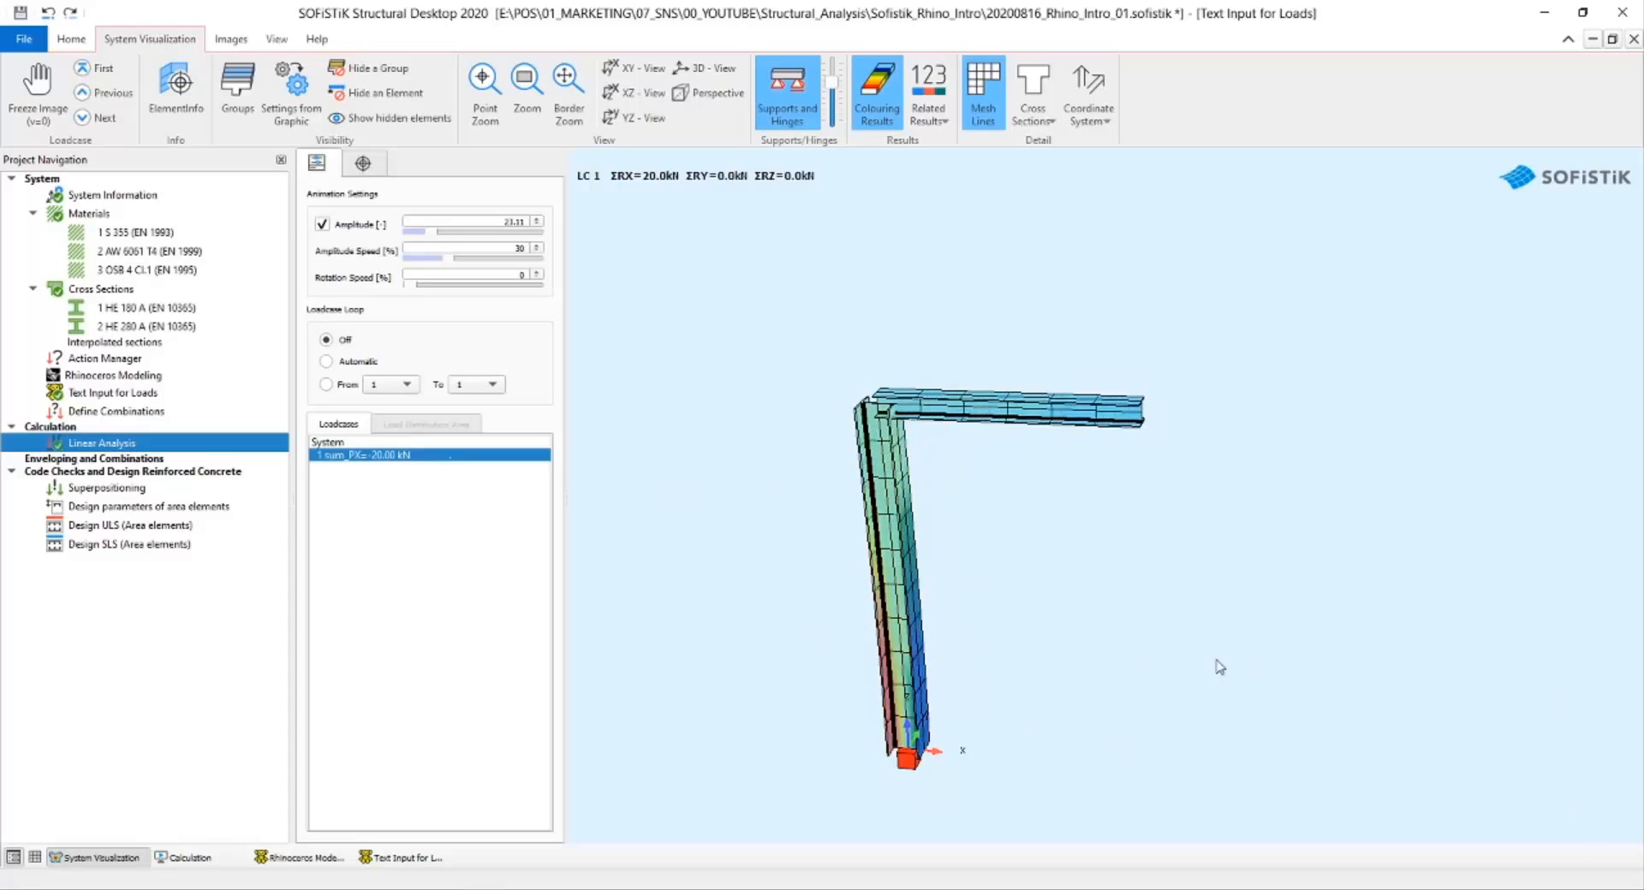
scroll(969, 551, up, 2)
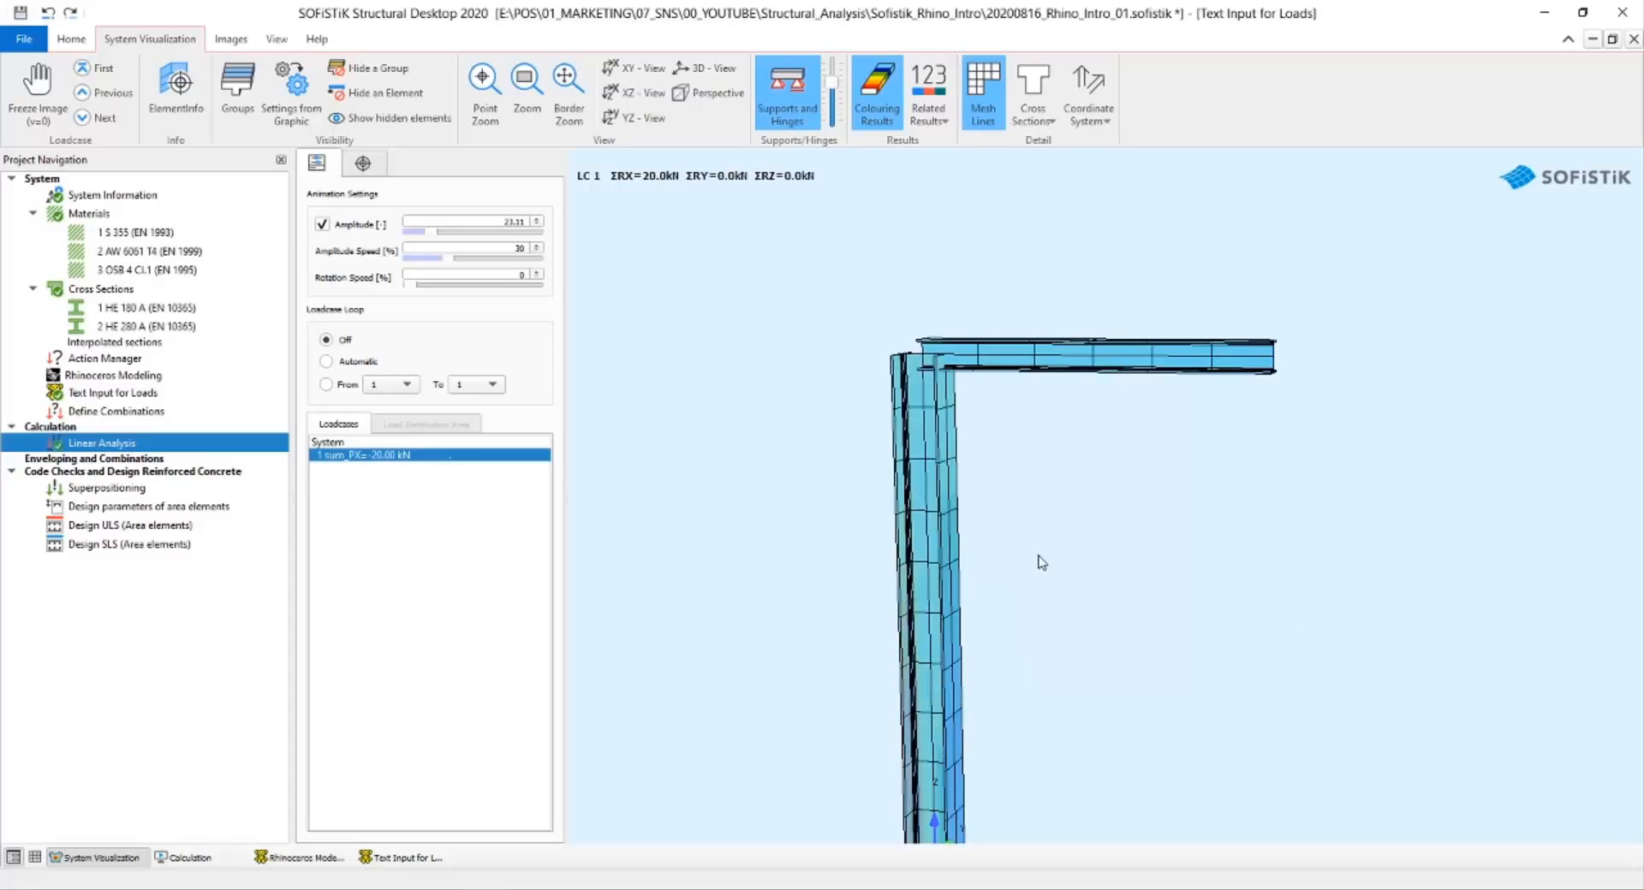
Set the point load type to pyy in the poin record of the Text Input for Loads task.
drag(1041, 562, 1104, 567)
middle_drag(1104, 566, 1051, 415)
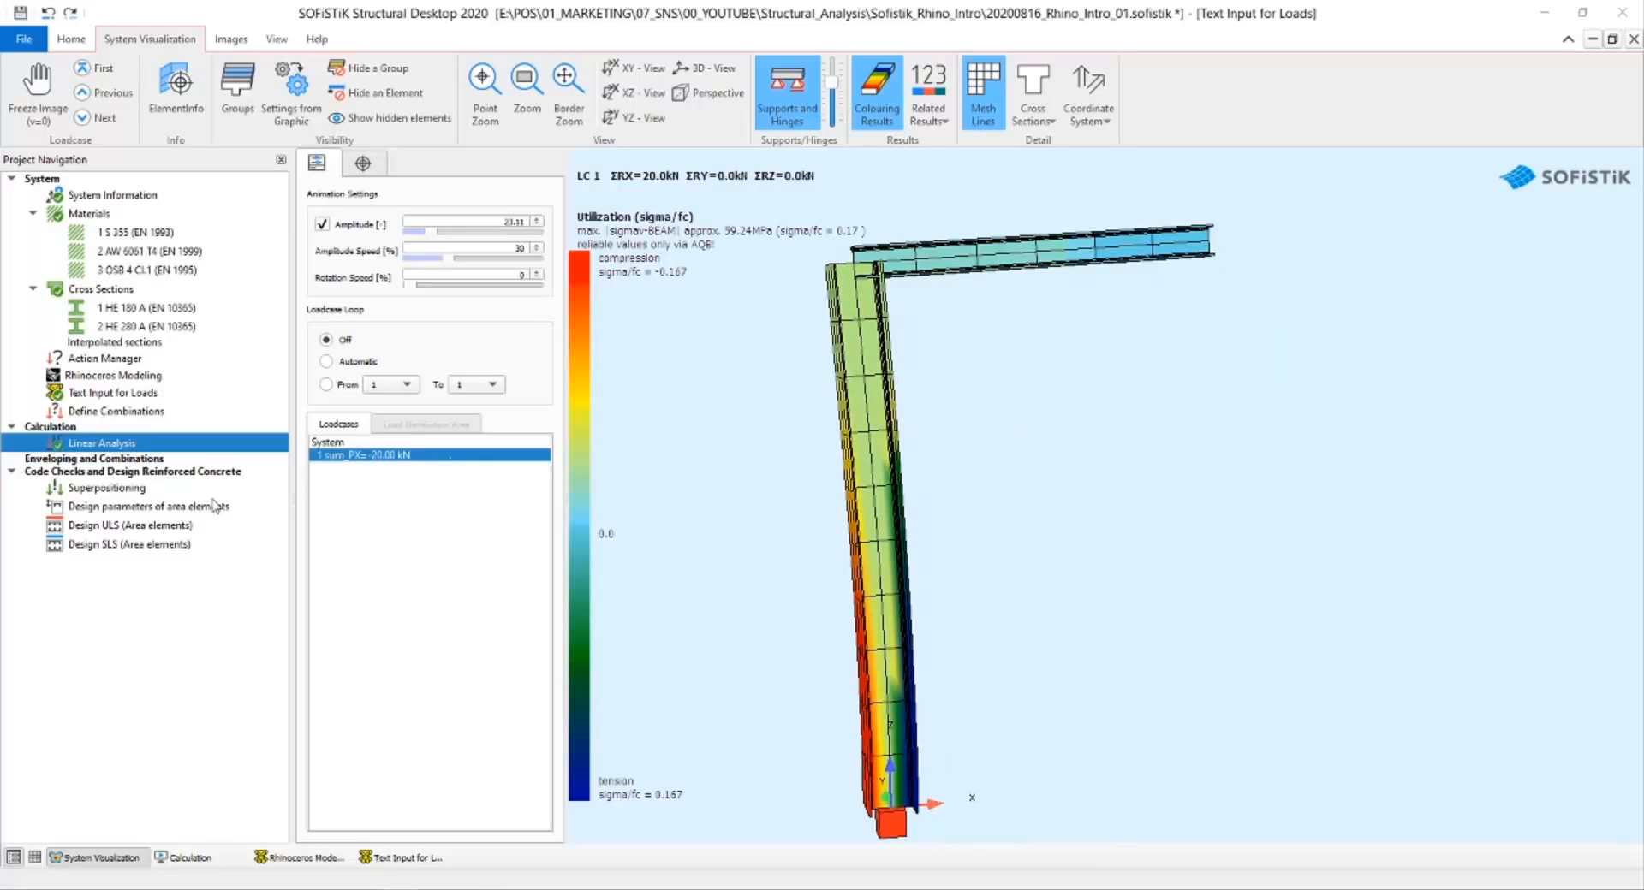
click(121, 396)
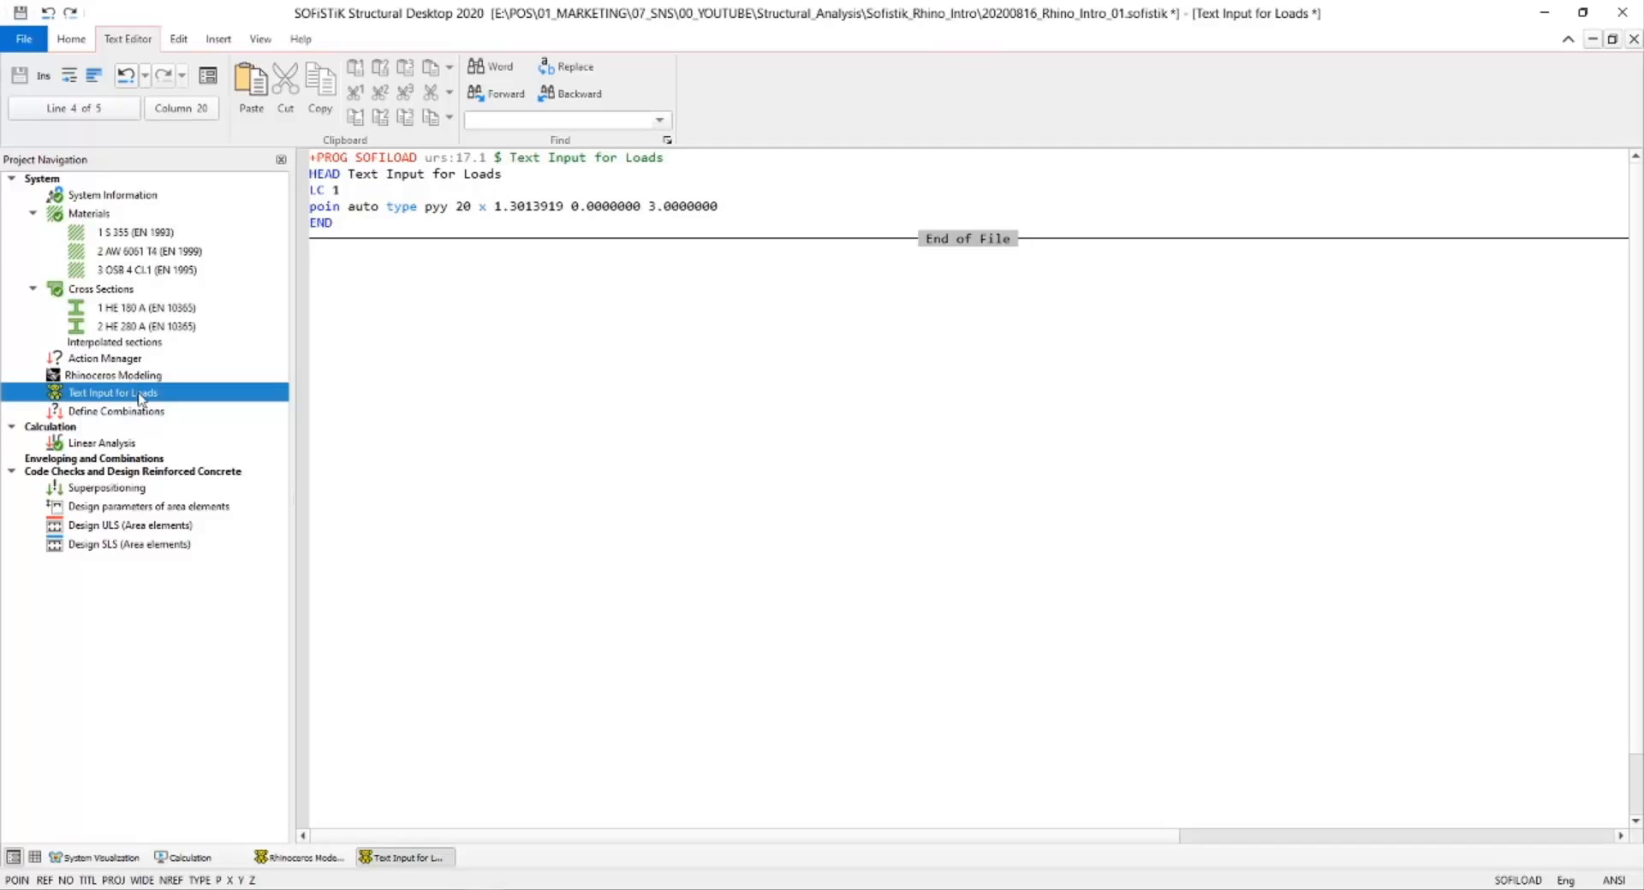
click(102, 860)
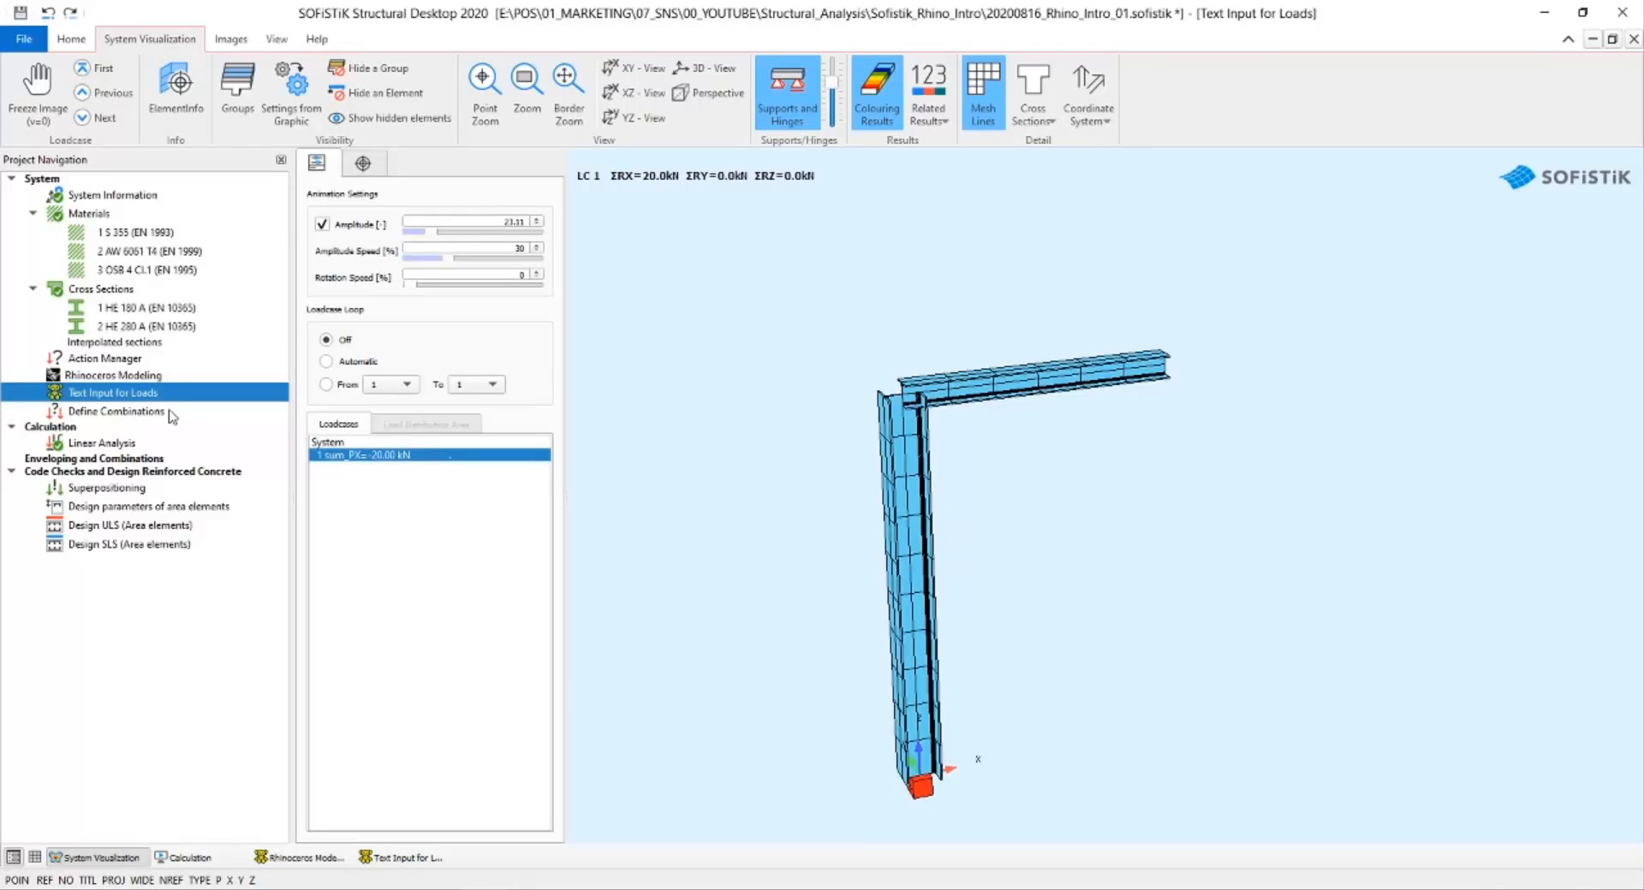
Recalculate the Text Input for Loads and Linear Analysis tasks with the pyy load.
right_click(151, 393)
click(214, 470)
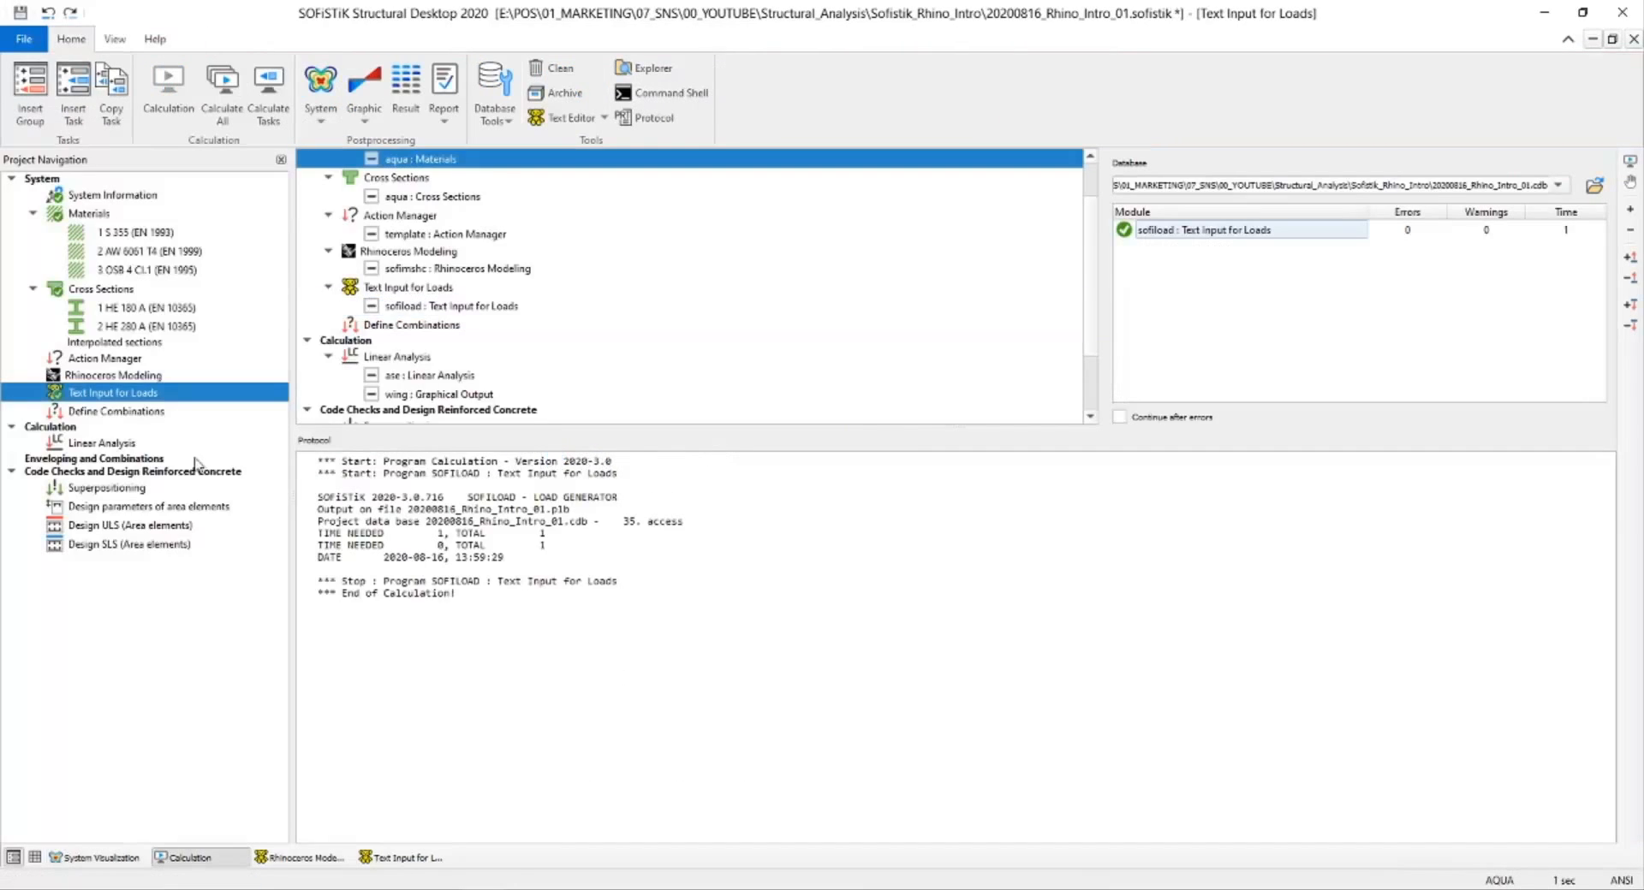
right_click(91, 443)
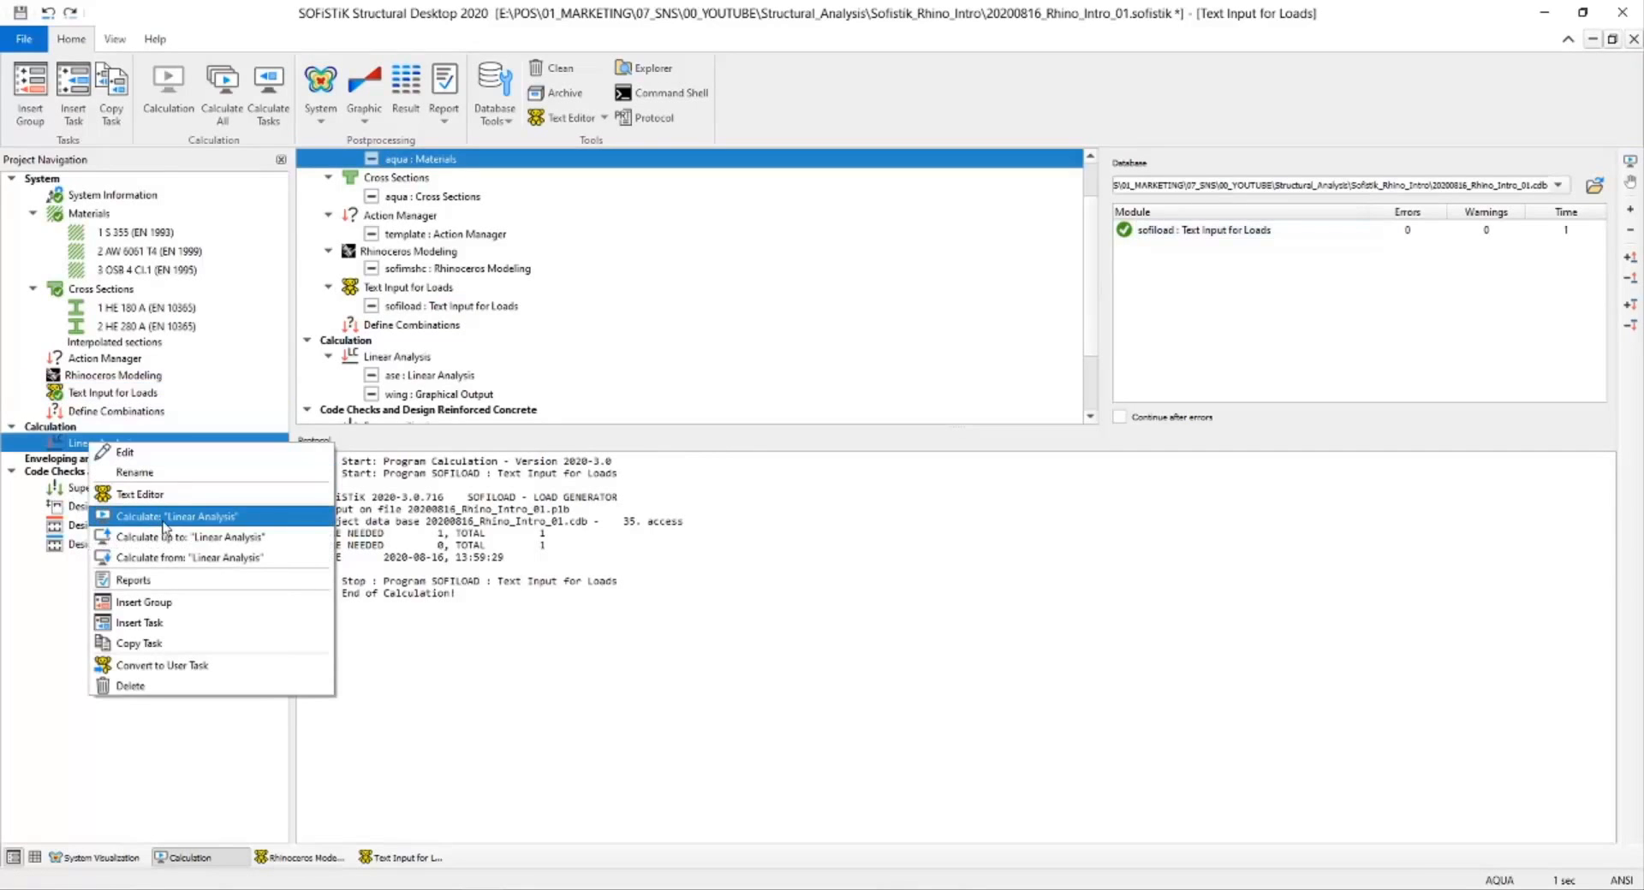
click(159, 518)
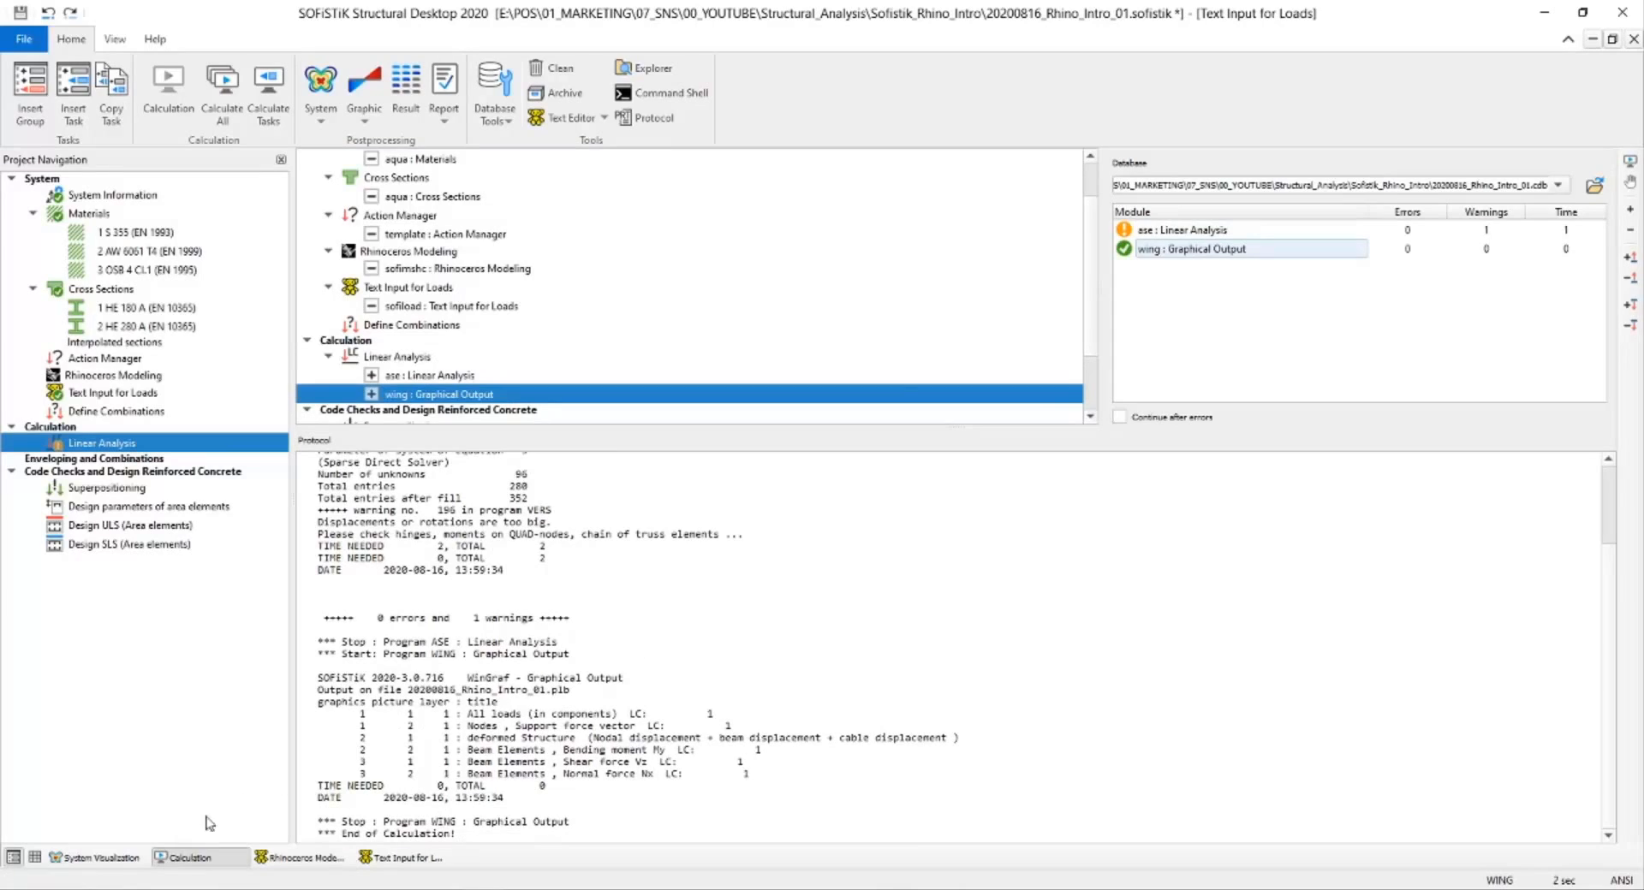
Display the load case 1 results of the pyy load on the frame in the system visualization.
click(120, 858)
click(439, 455)
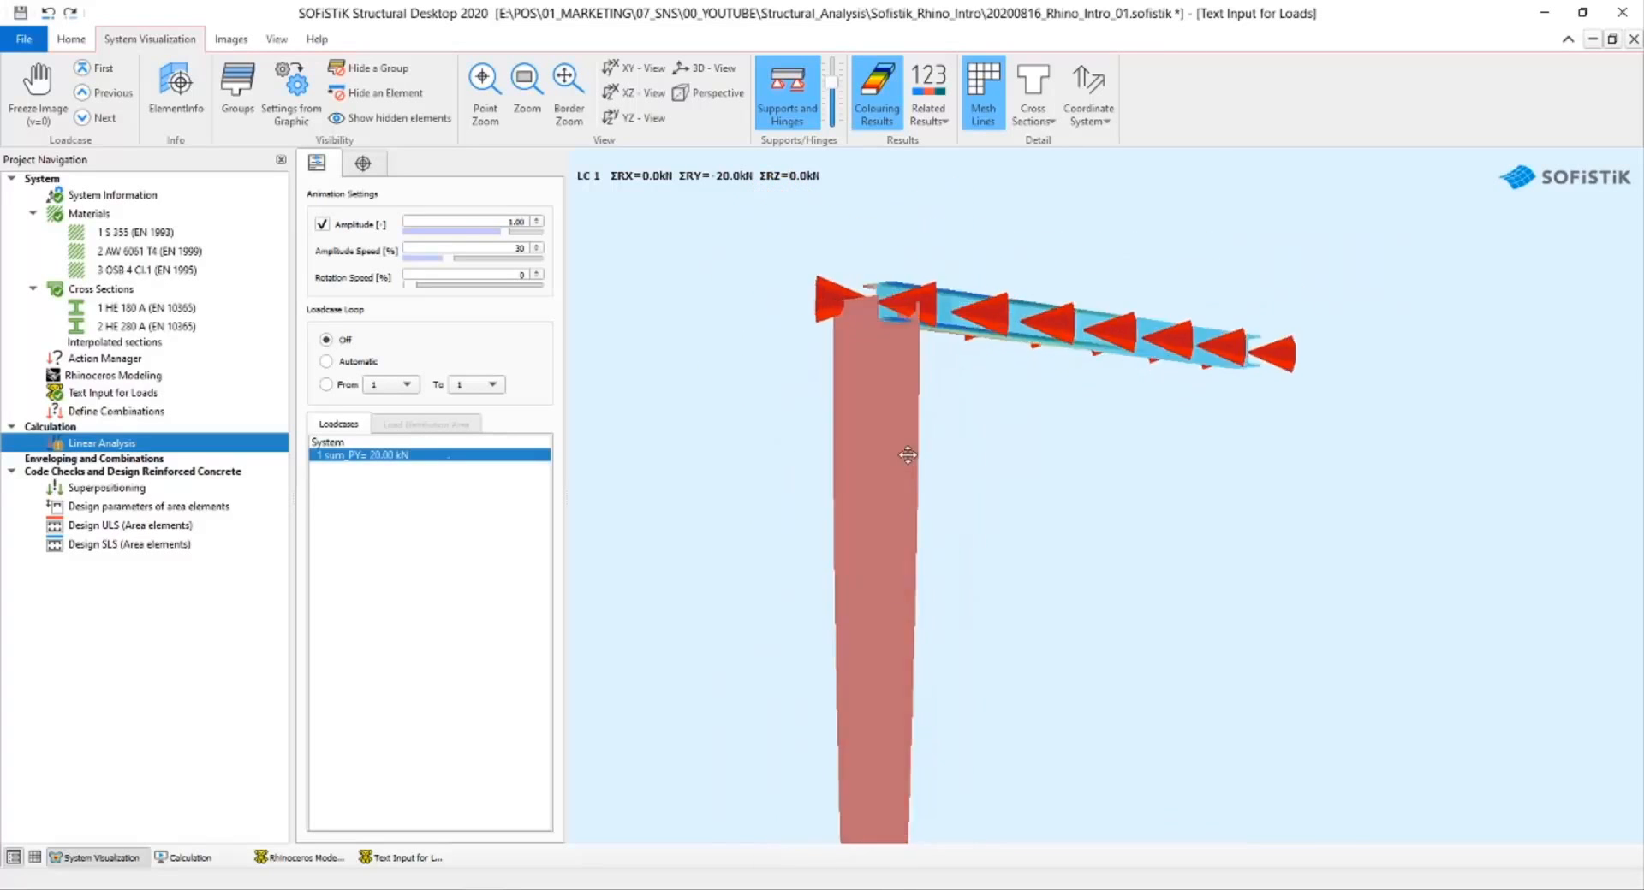
click(590, 252)
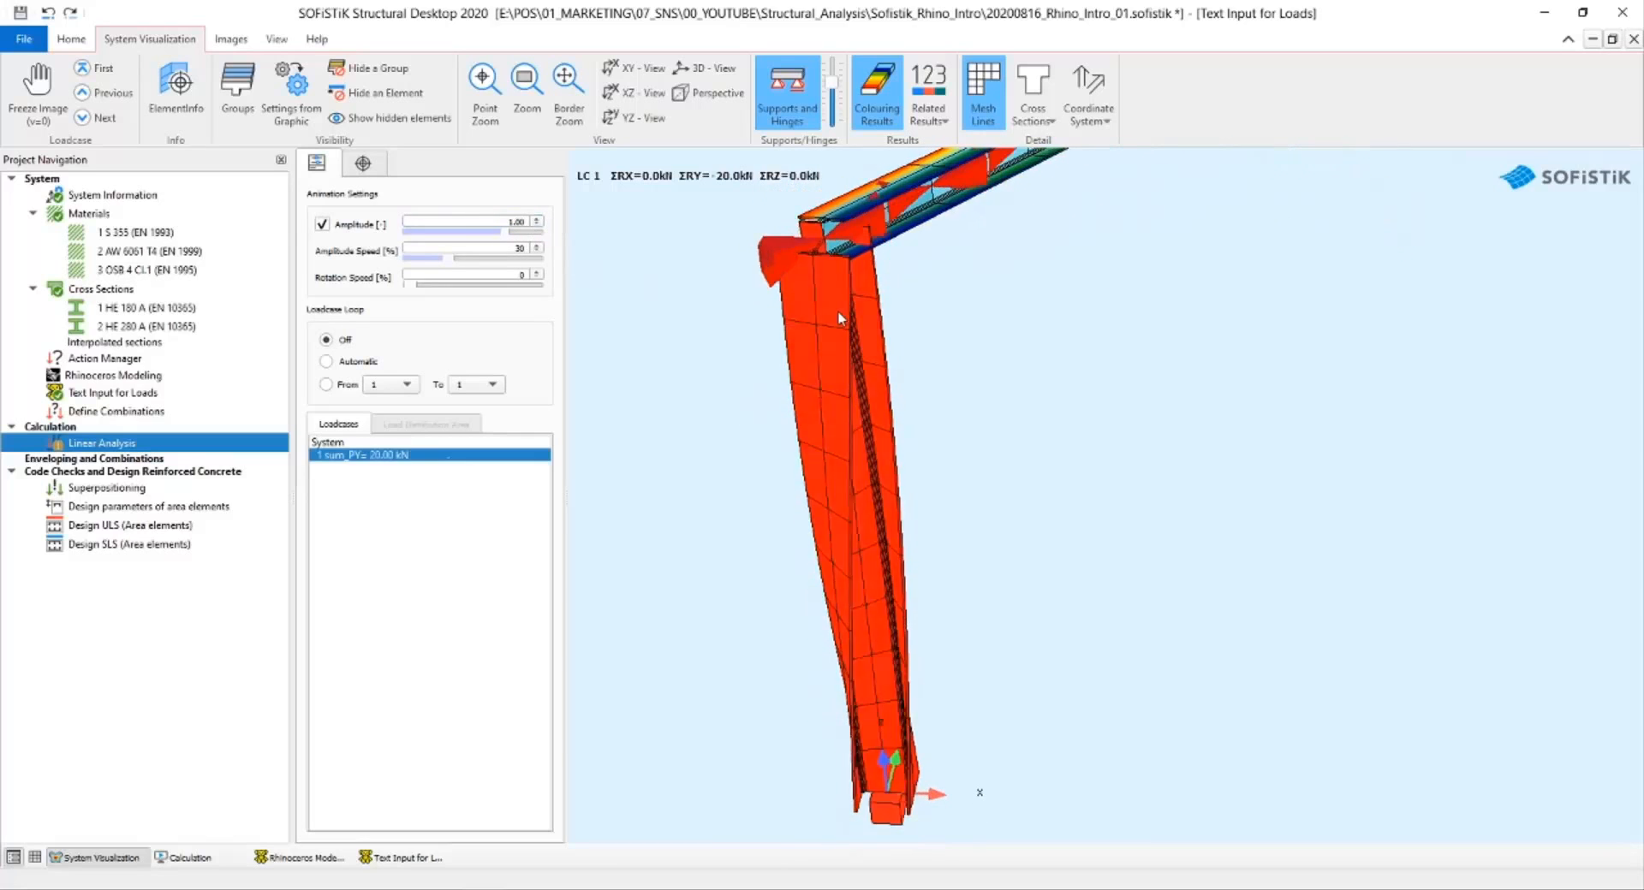
Inspect the elements at the top of the column and the start of the beam, checking their first nodes' rotations and displacements.
click(839, 320)
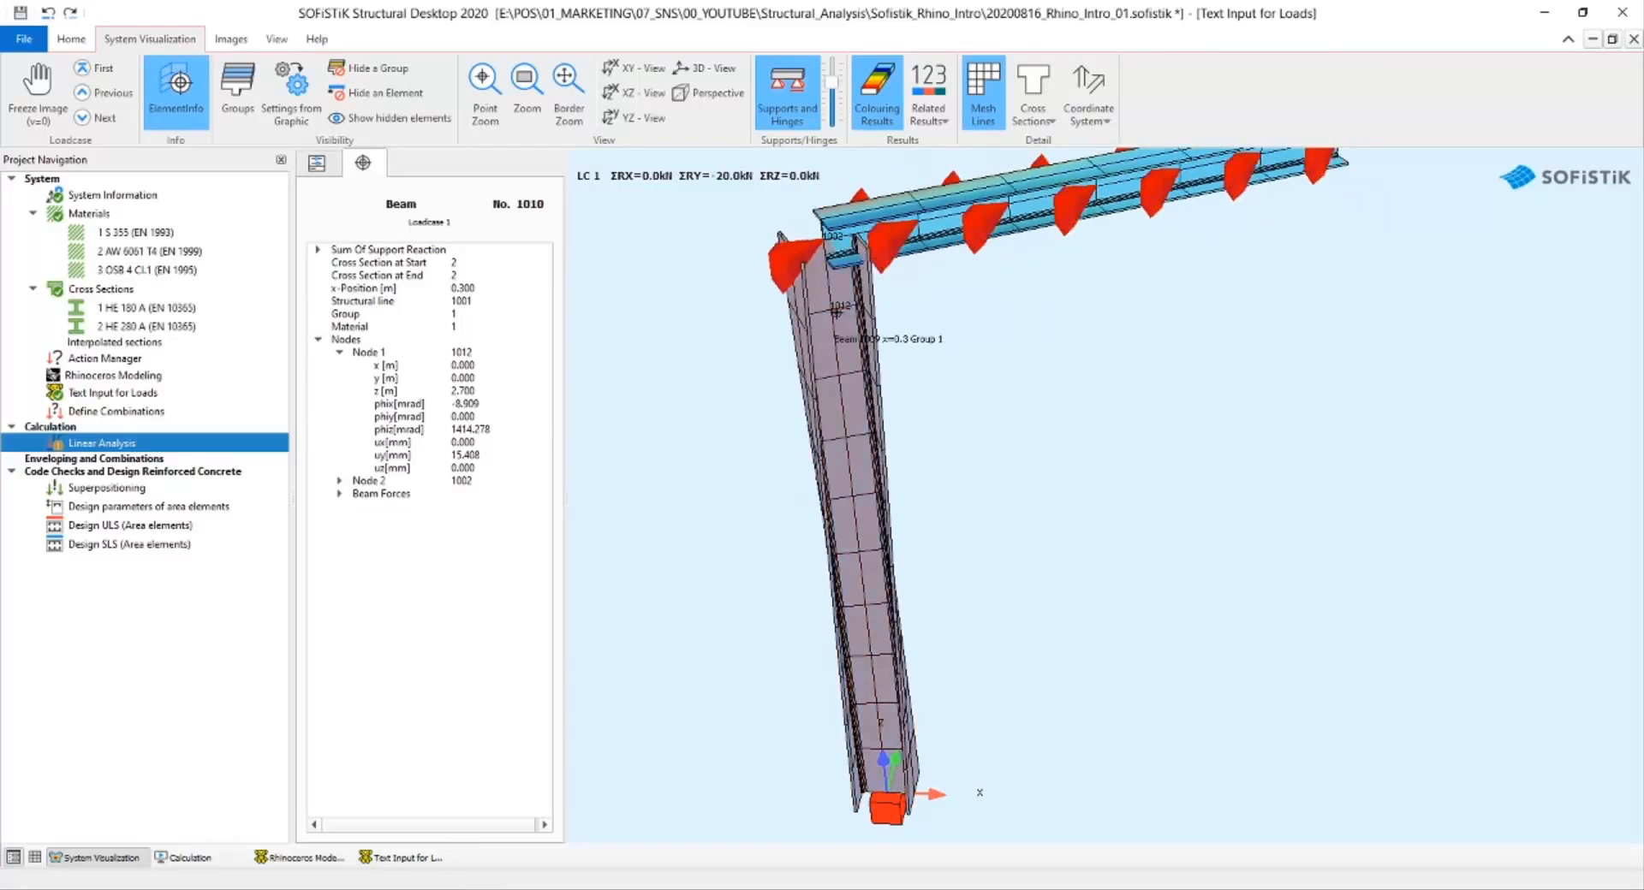
drag(836, 313, 862, 258)
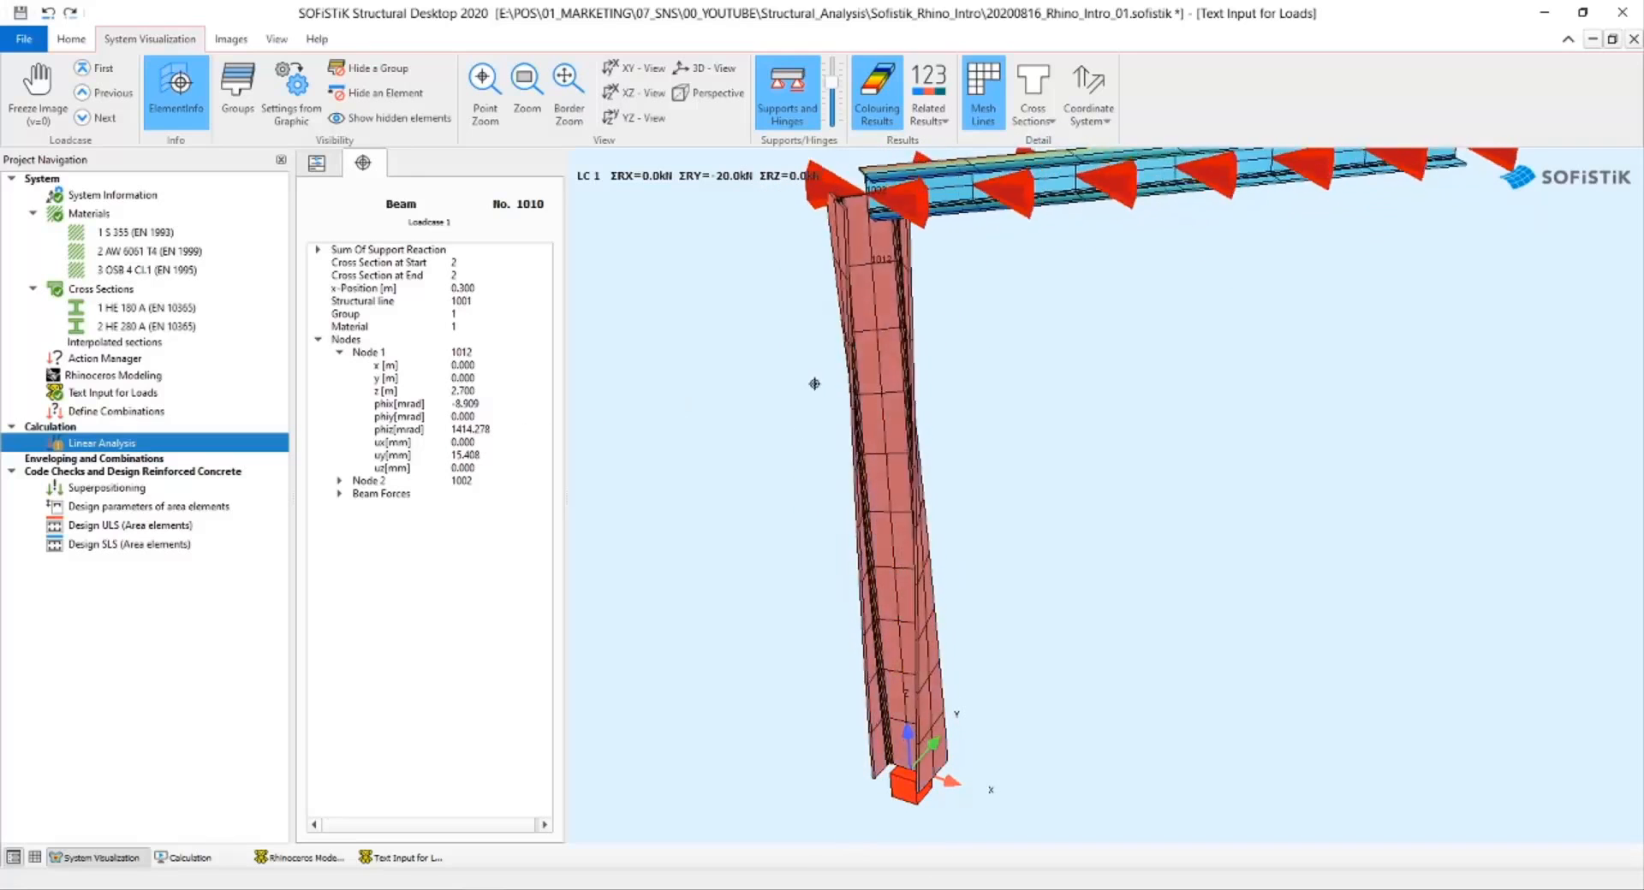
middle_drag(769, 415, 723, 460)
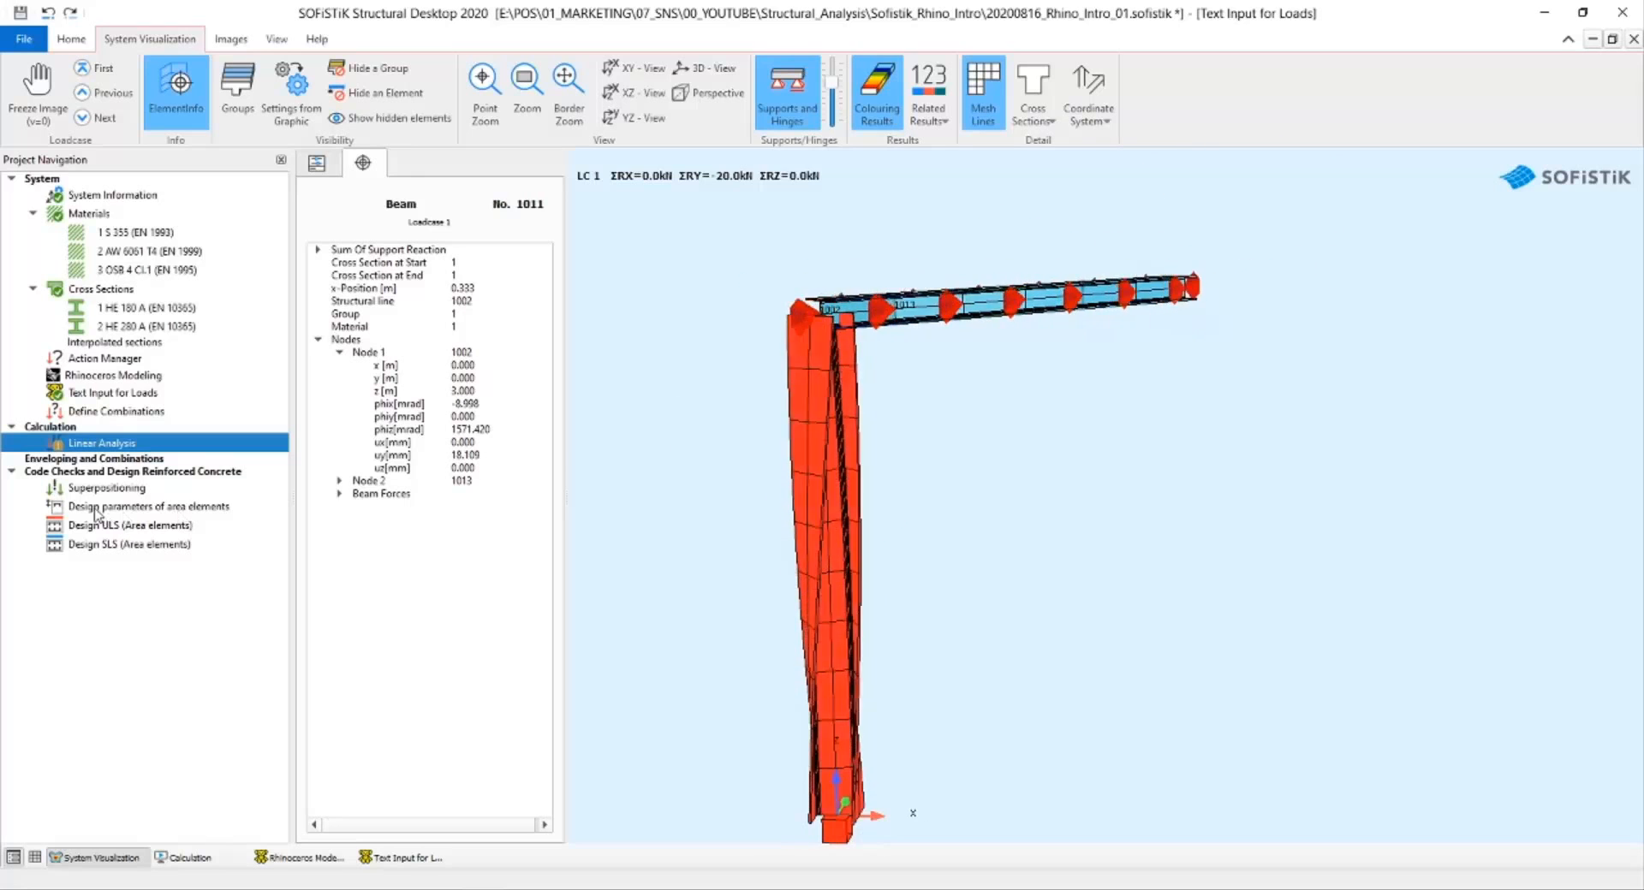
Set the point load type to pzz in the poin record and recalculate the Text Input for Loads and Linear Analysis tasks.
click(154, 392)
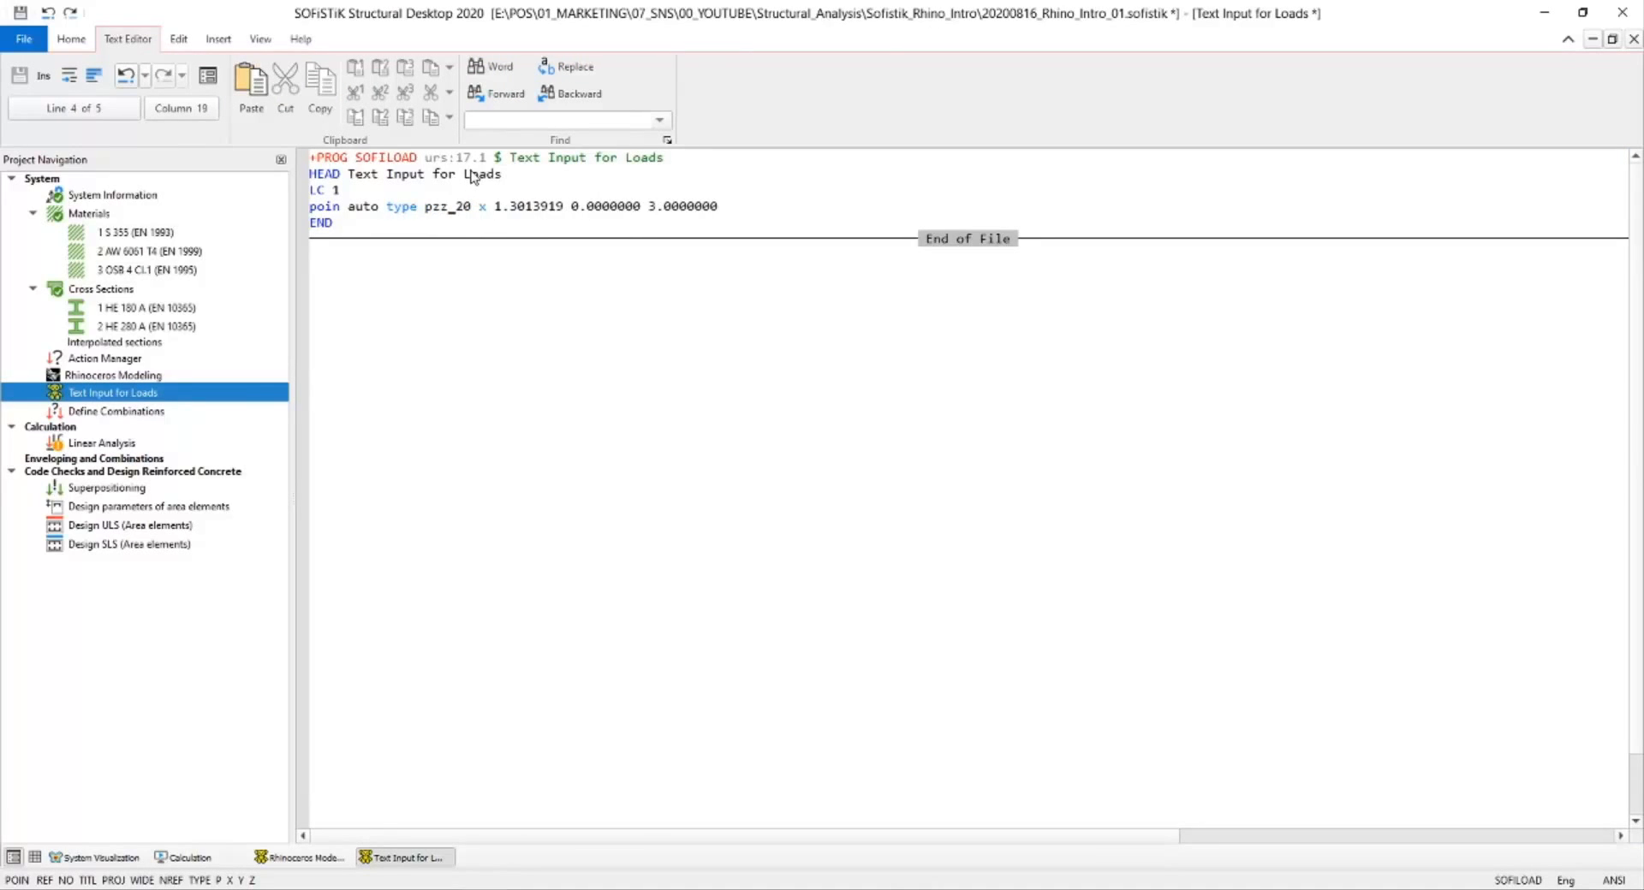
right_click(142, 395)
click(180, 441)
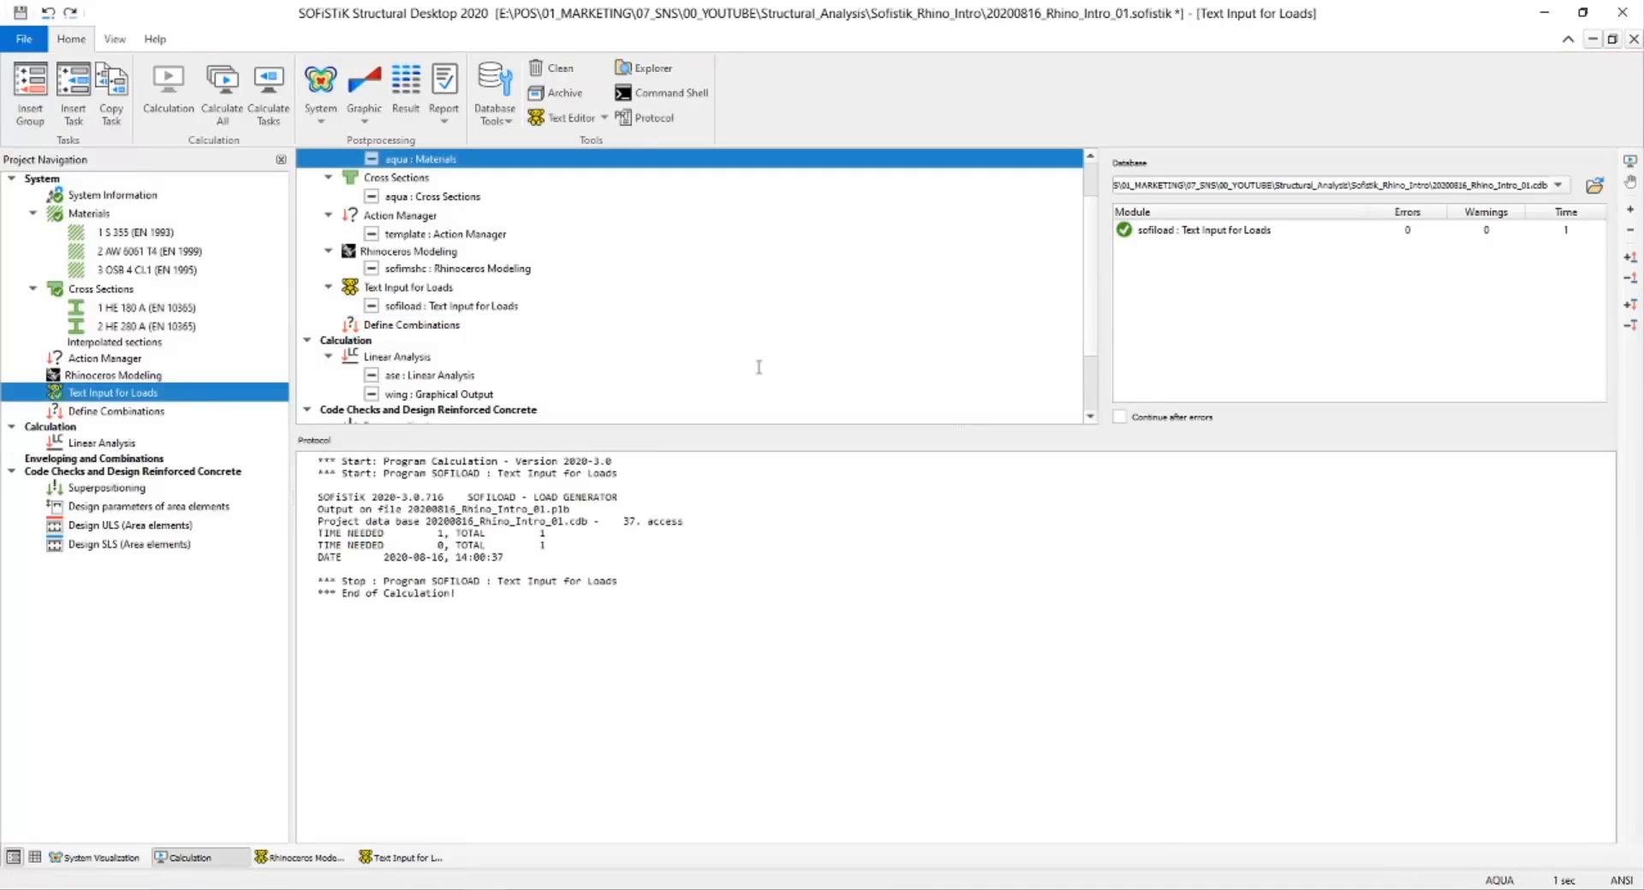
right_click(99, 443)
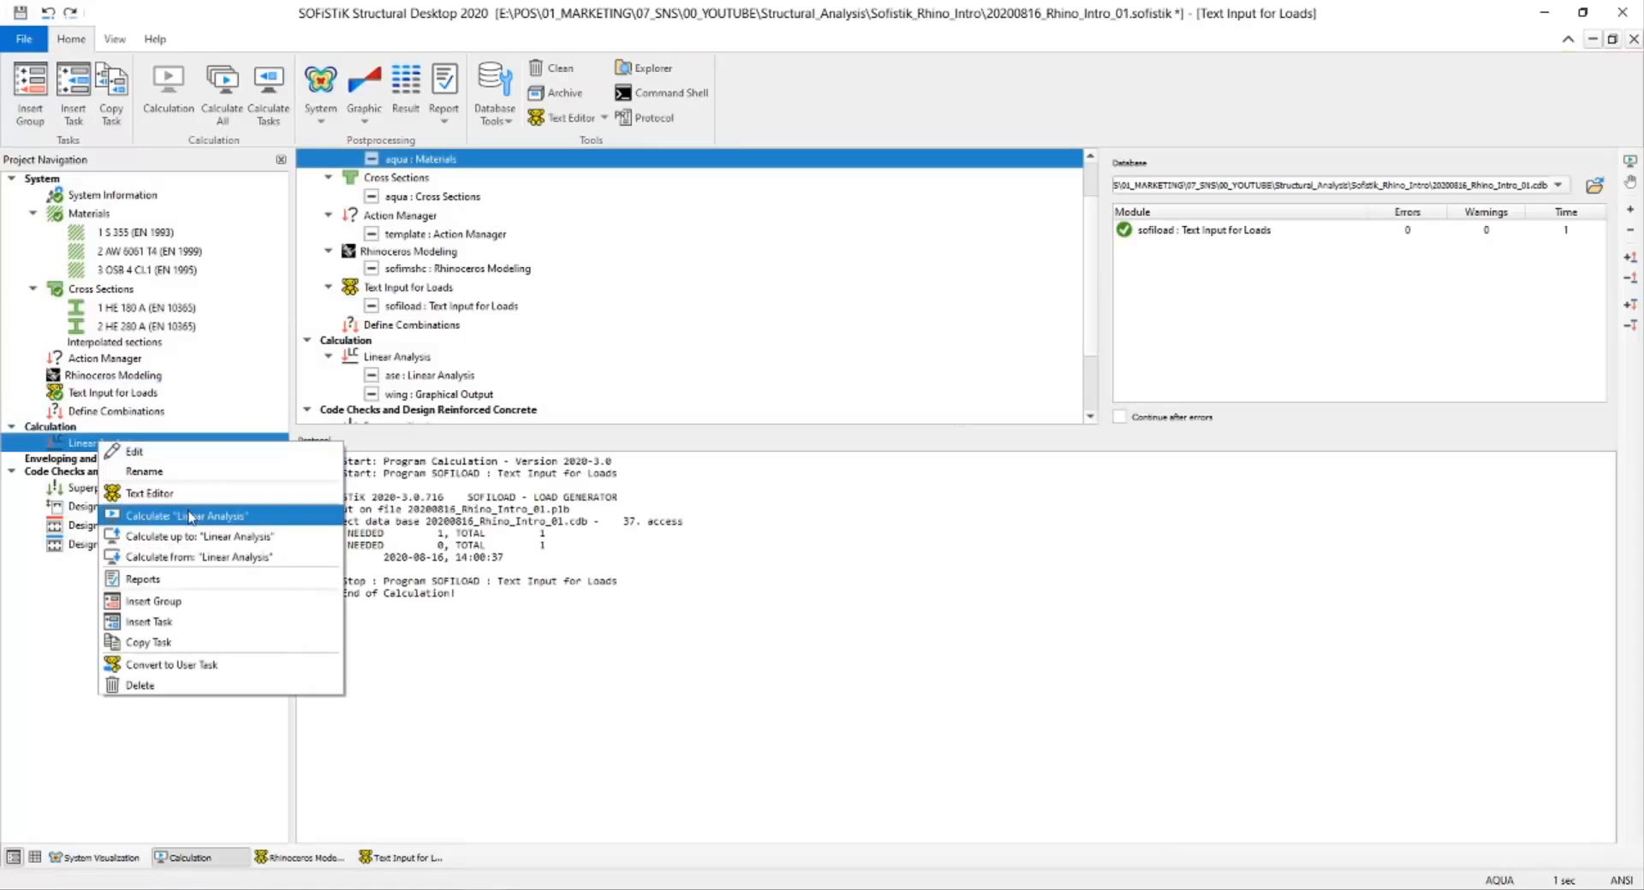
click(192, 514)
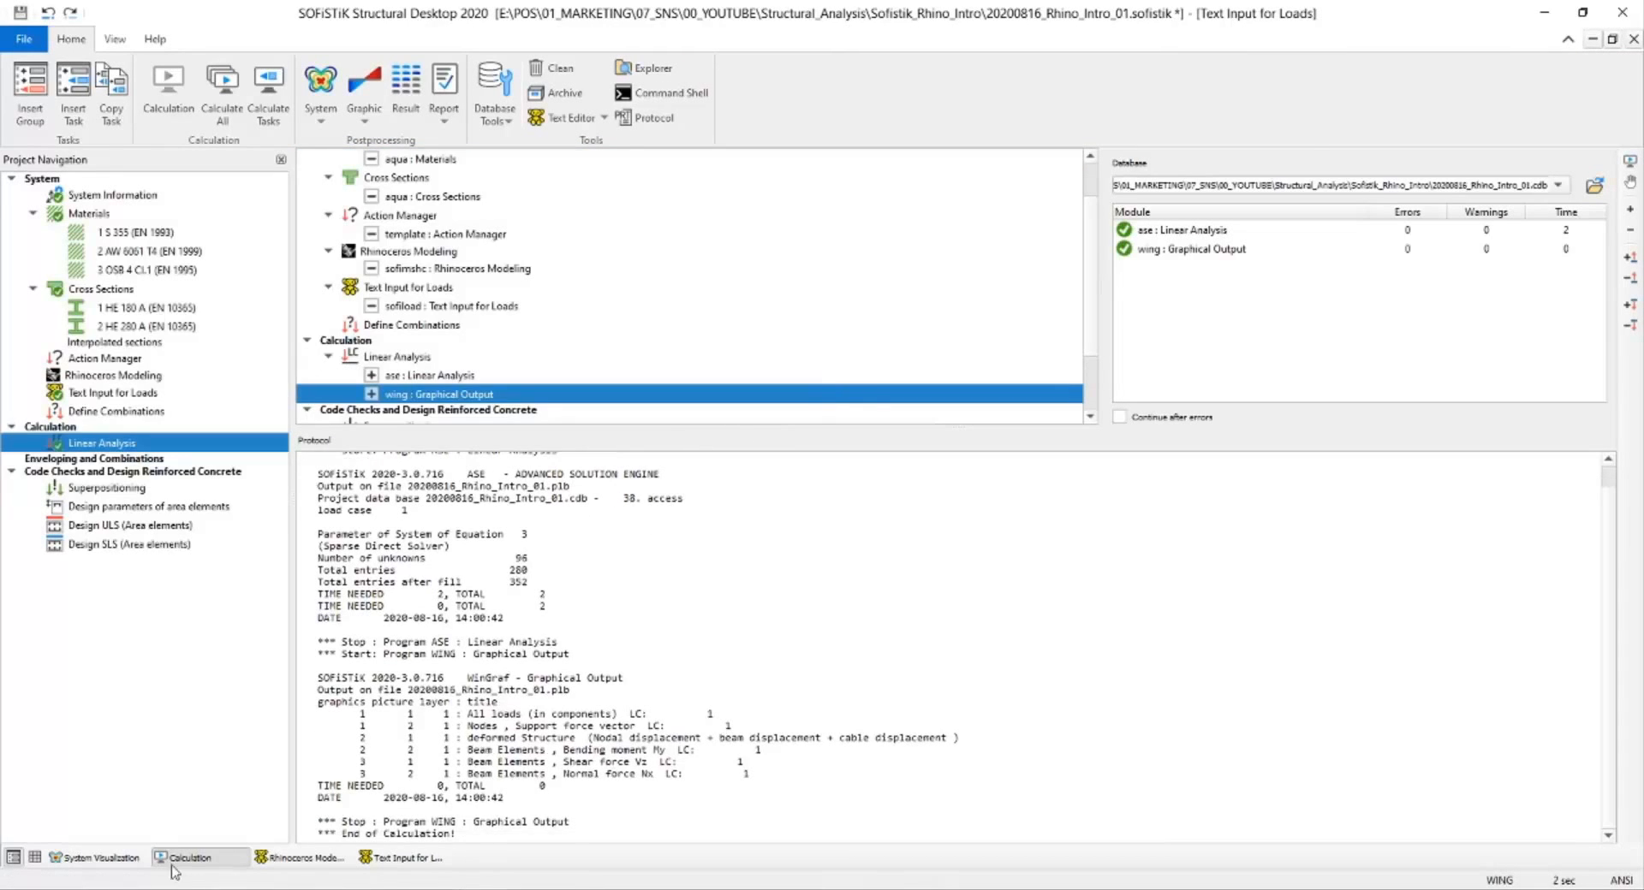
Display the load case 1 results of the pzz load on the frame in the system visualization.
click(96, 857)
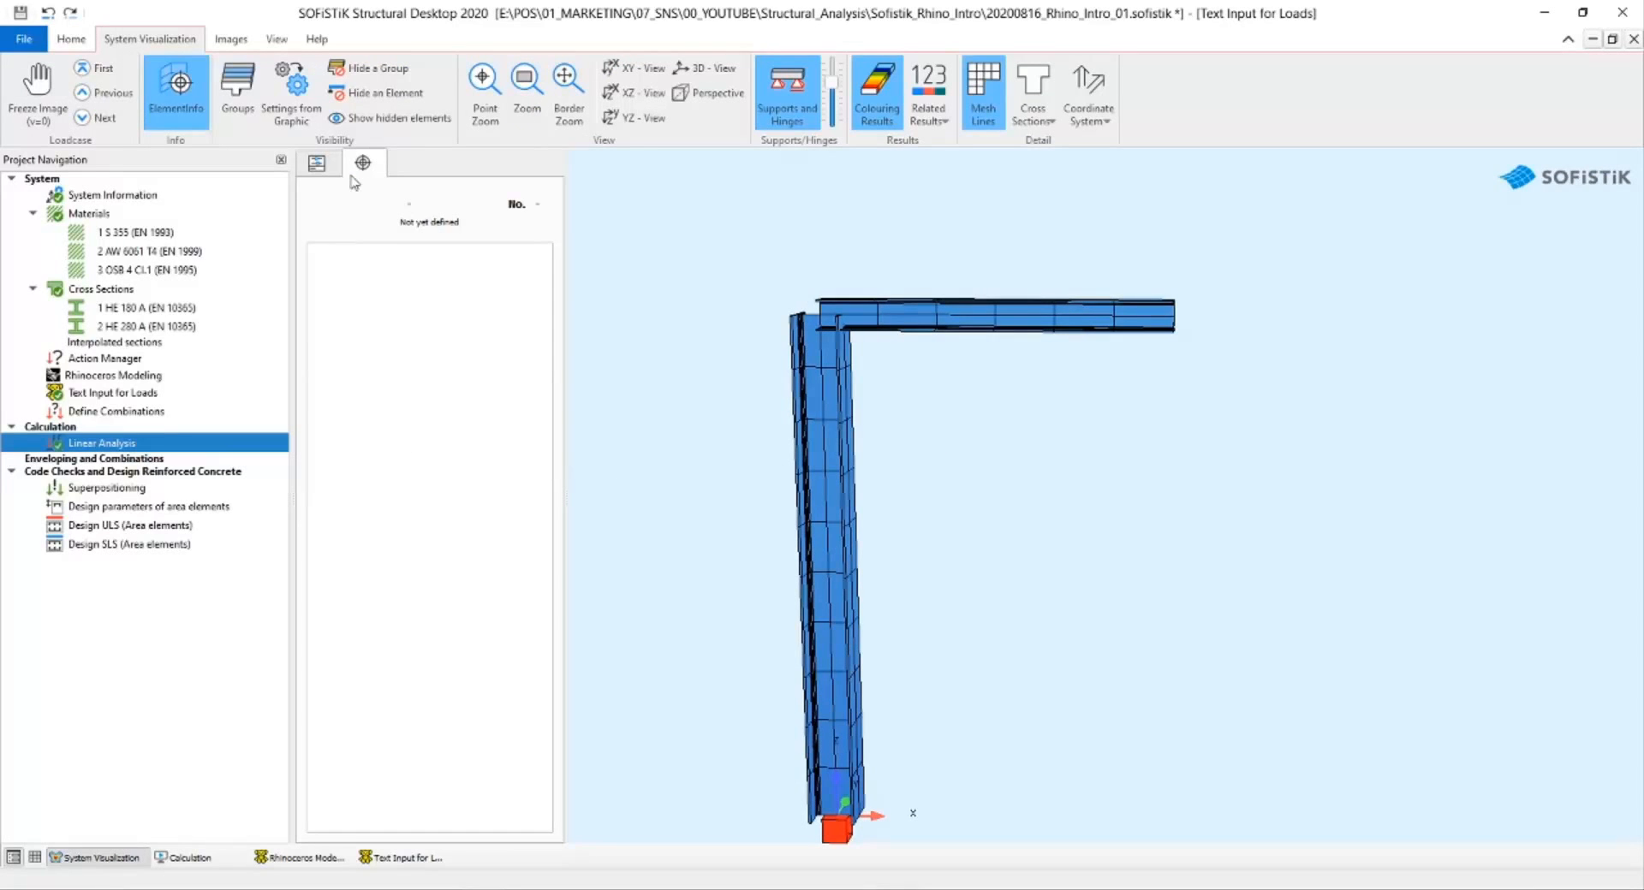
click(328, 164)
click(385, 456)
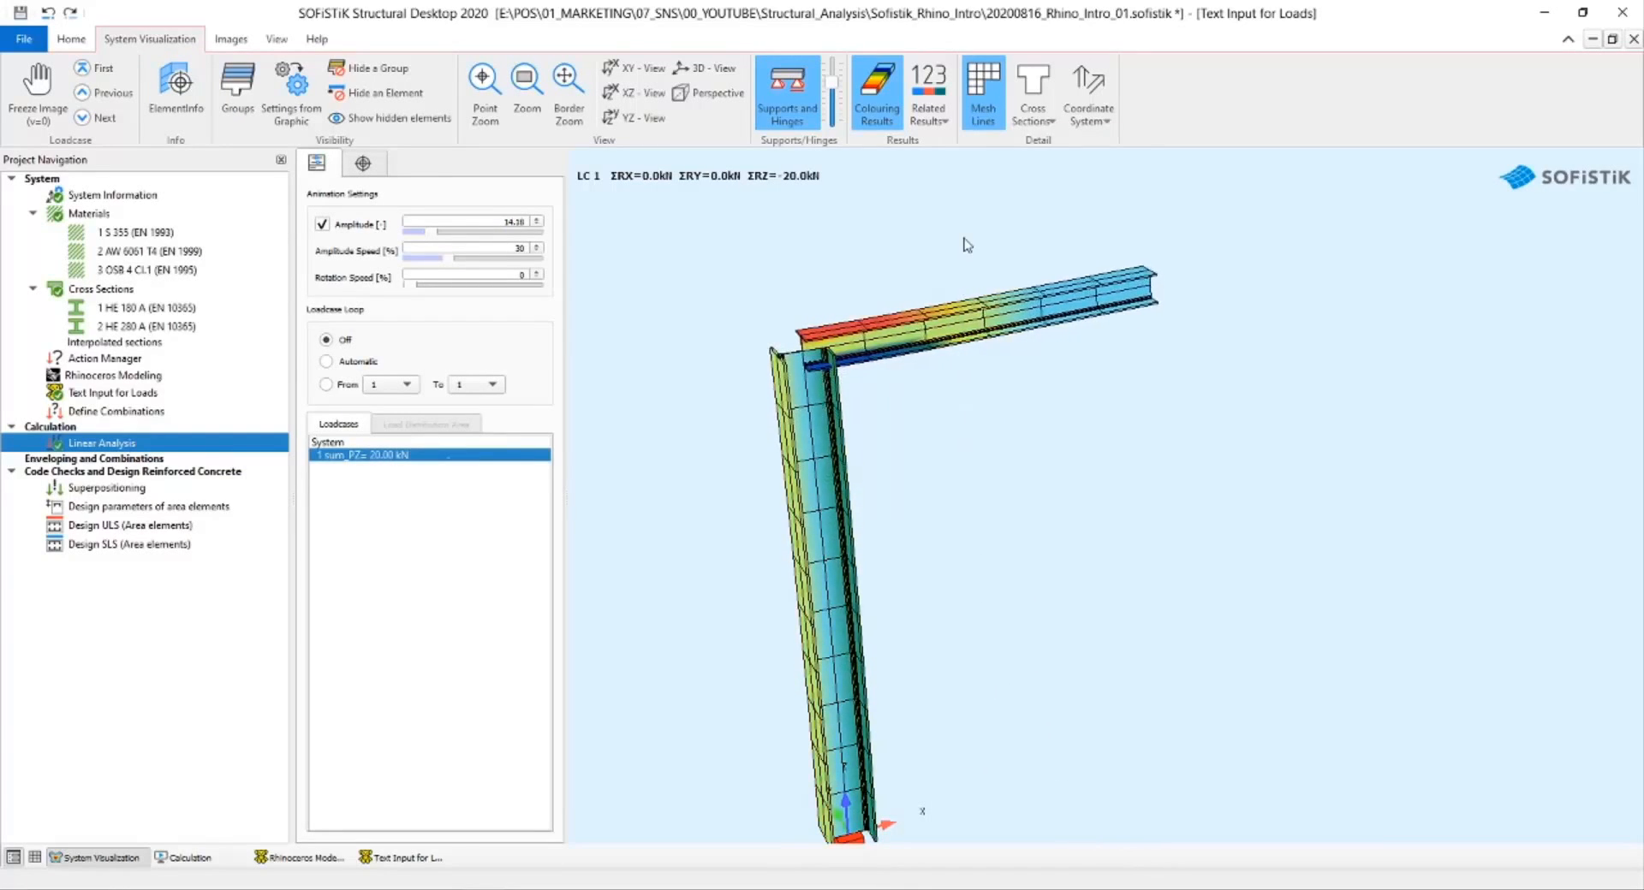
Examine the deformation and stress colouring of the column and beam under the pzz load from several sides.
drag(1042, 233, 704, 364)
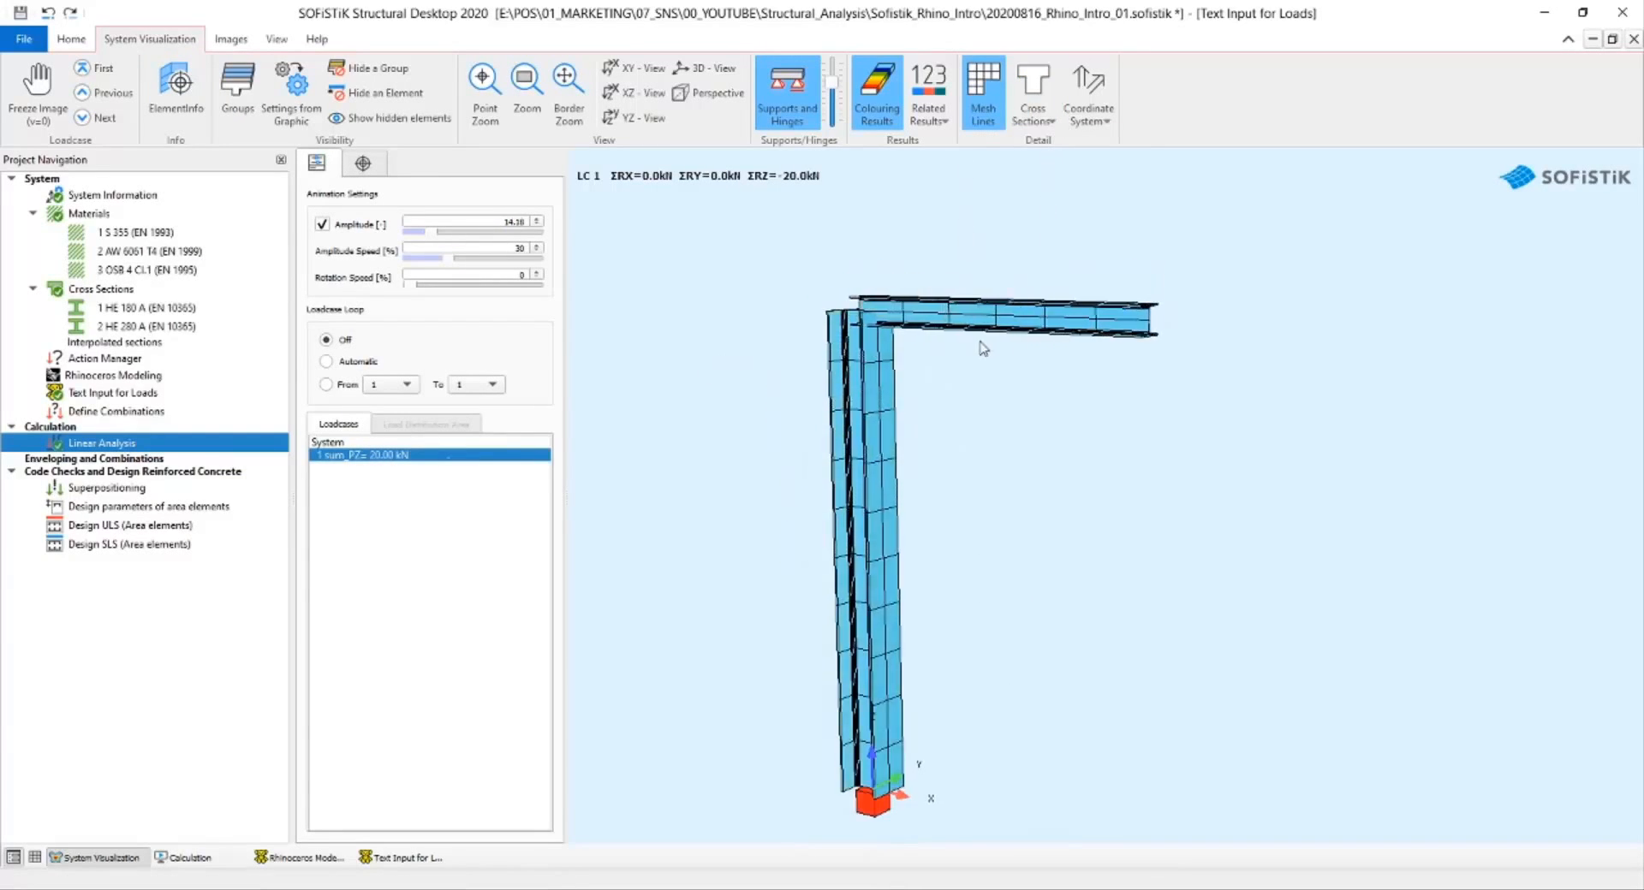
drag(978, 343, 648, 478)
drag(1371, 349, 1107, 308)
scroll(1108, 308, up, 5)
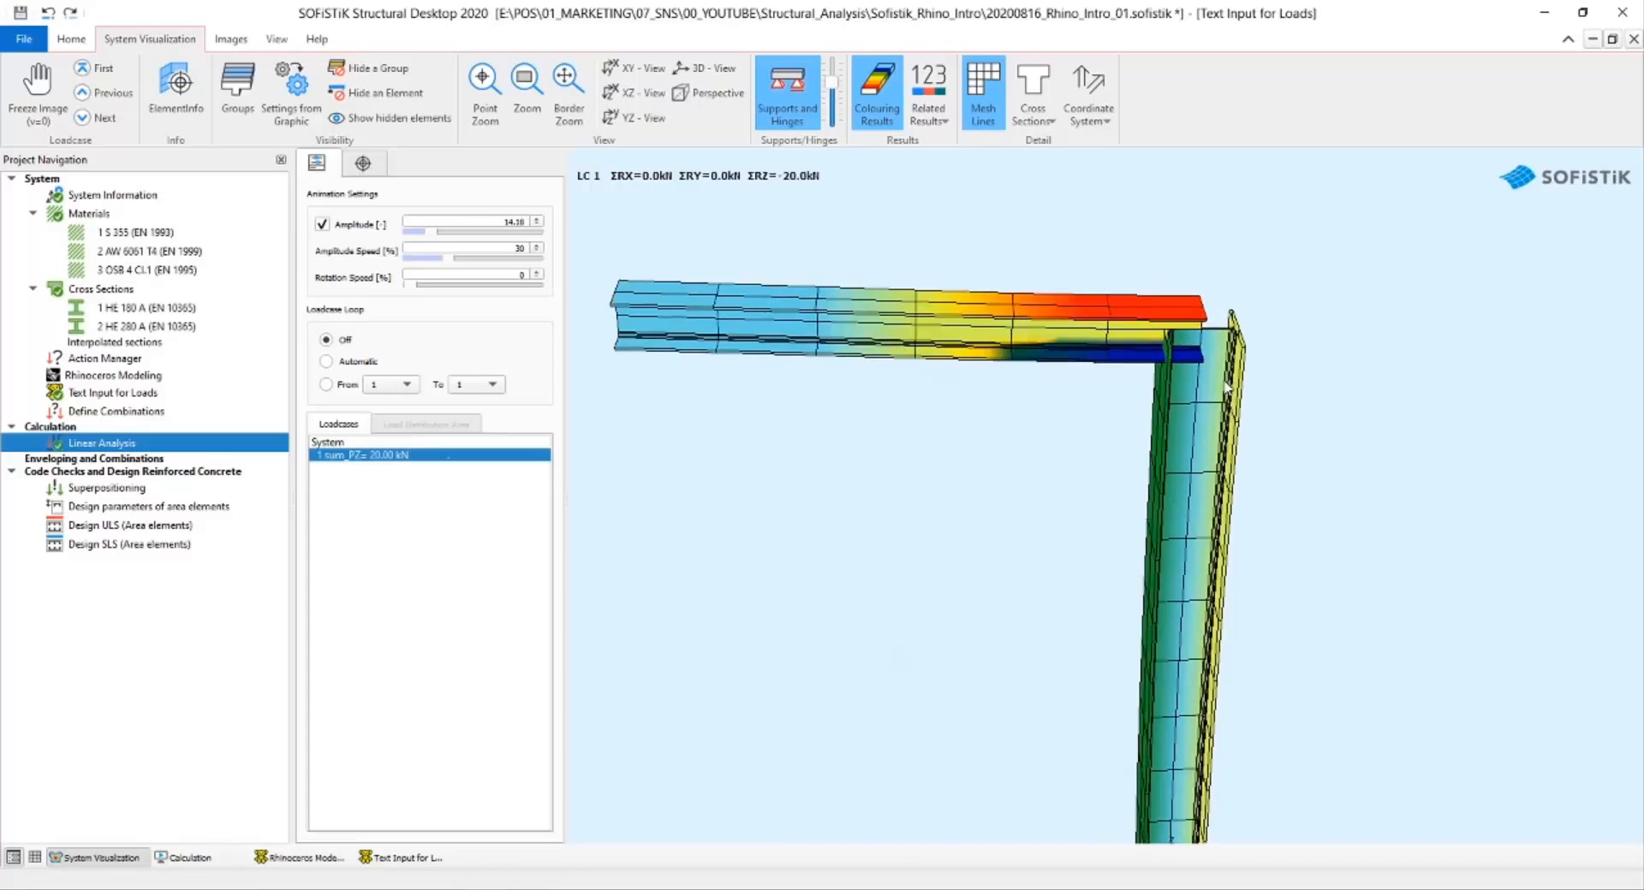
drag(1093, 422, 1235, 371)
scroll(1122, 385, down, 5)
drag(1122, 385, 1250, 466)
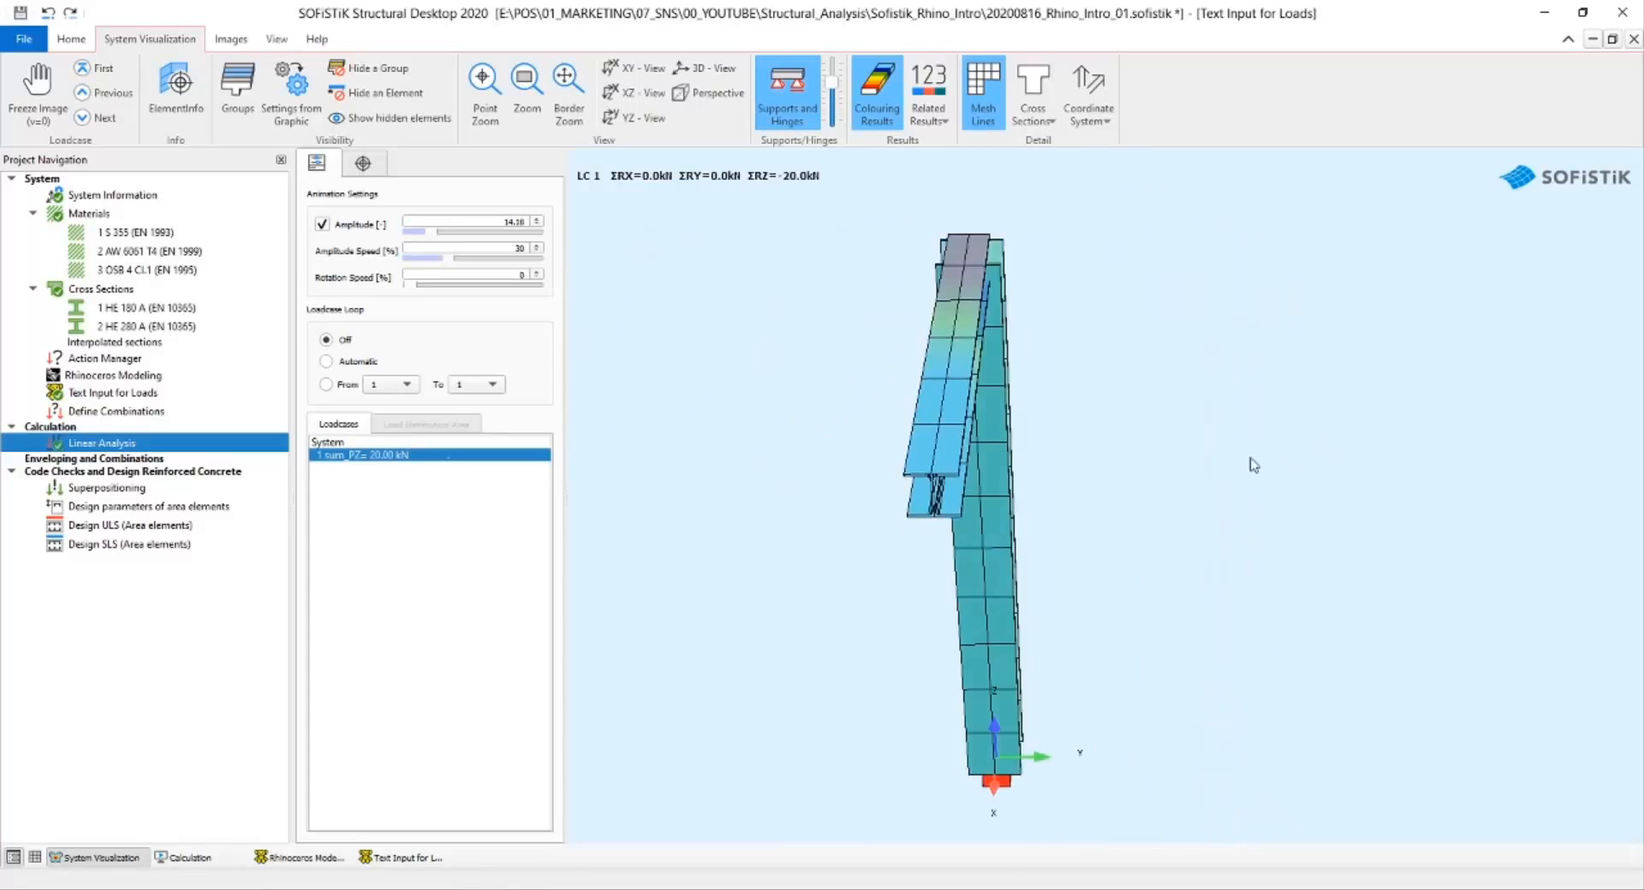
middle_drag(1010, 492, 1024, 374)
drag(1024, 374, 1292, 370)
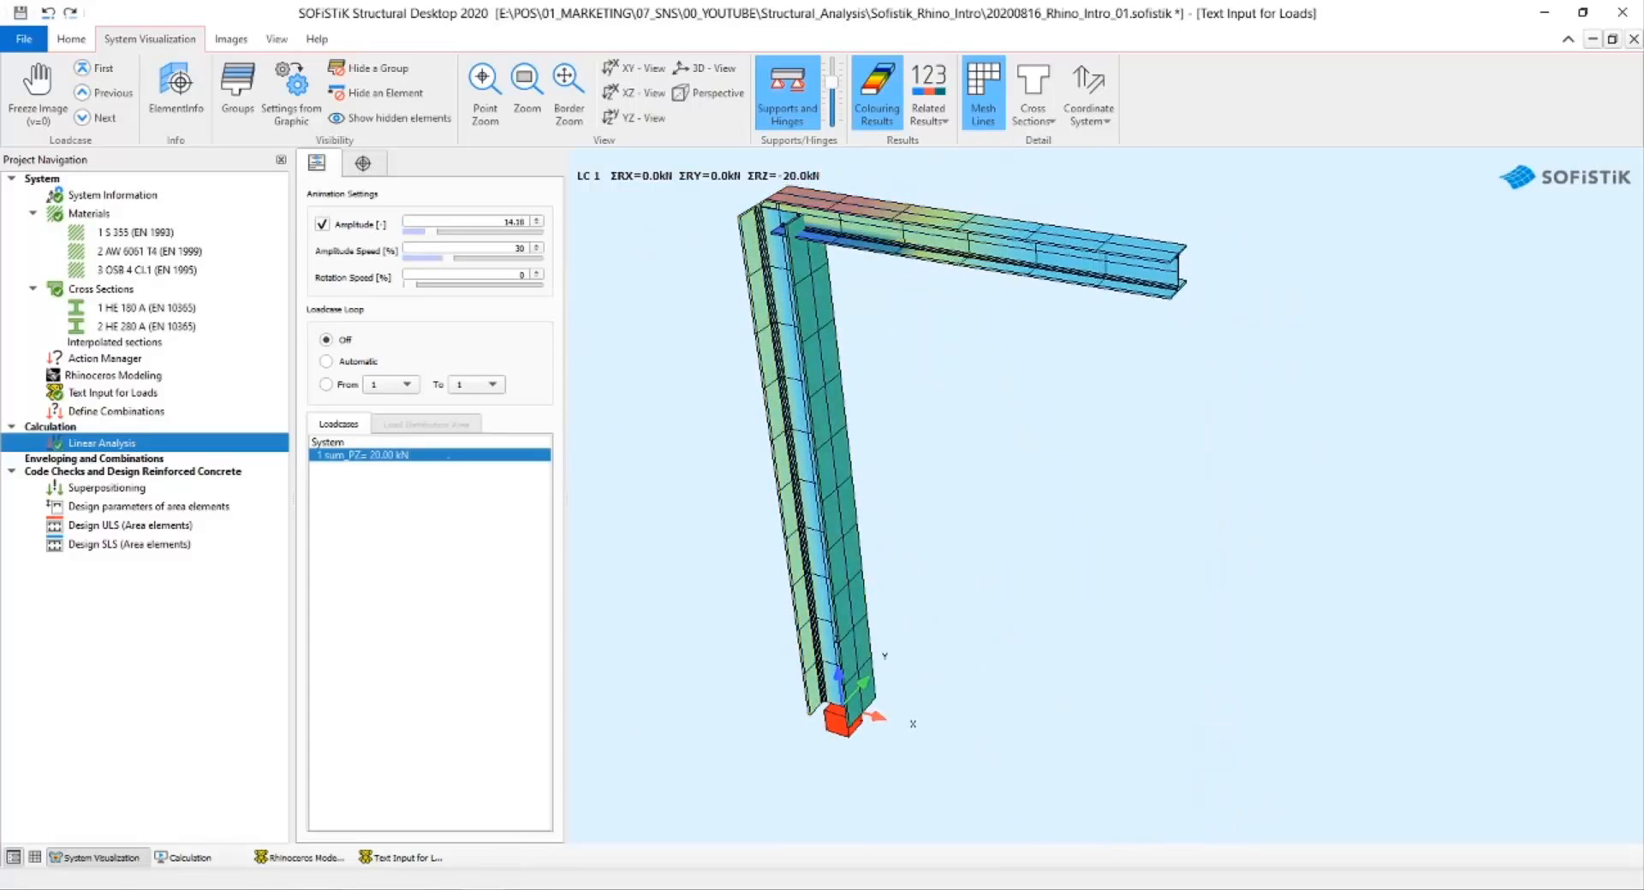
Switch to Rhino and show the cross sections along the frame's member curves.
key(alt+Tab)
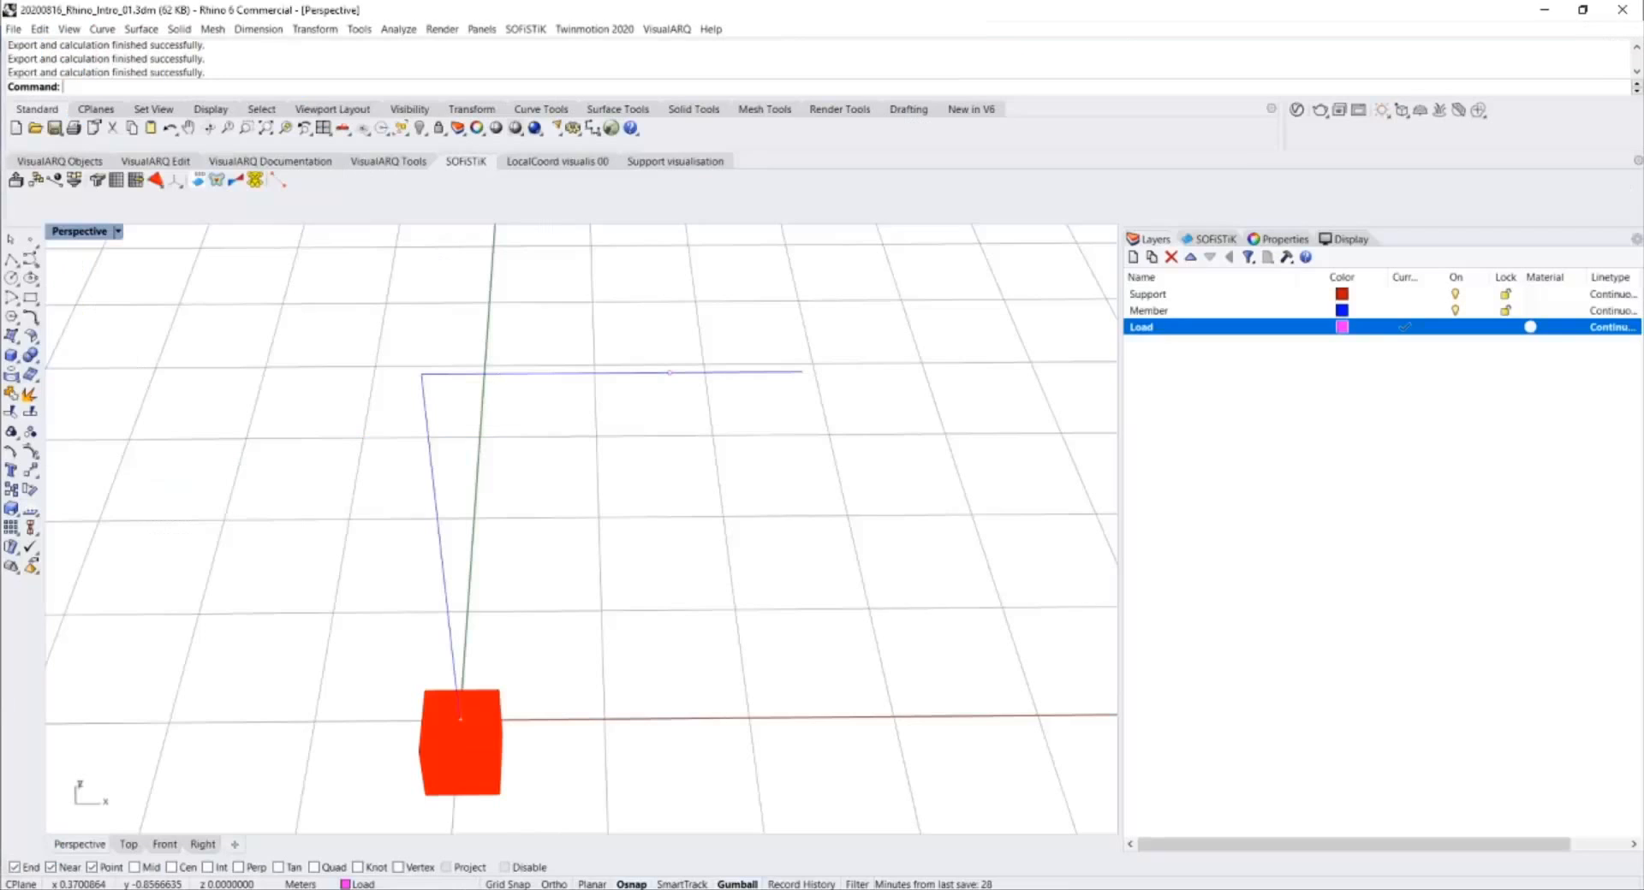
click(100, 181)
right_drag(344, 304, 287, 294)
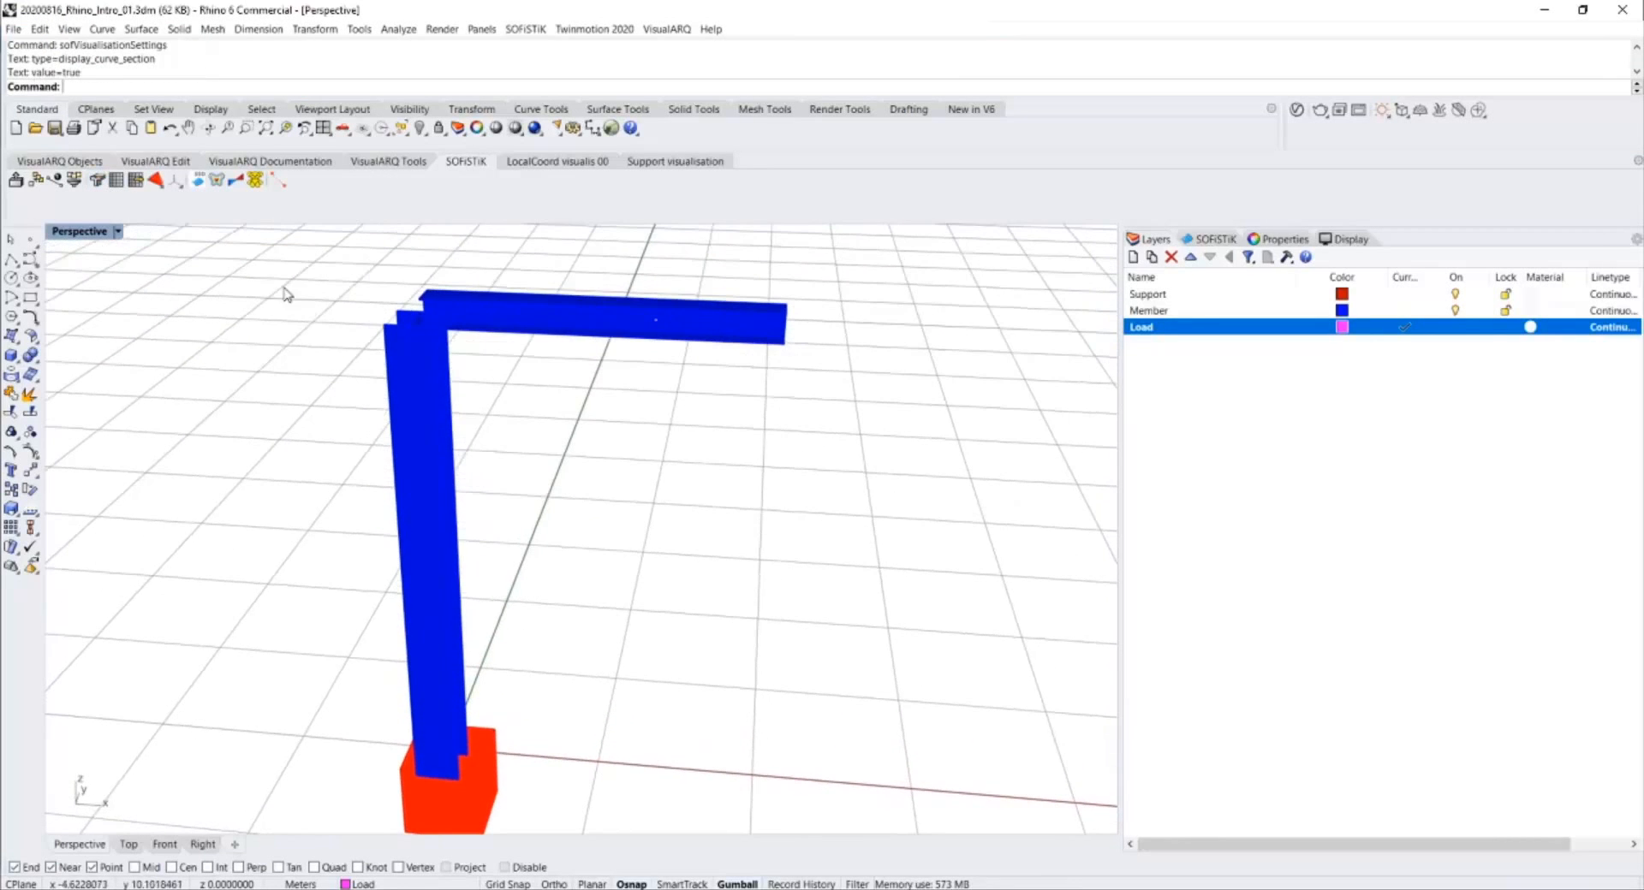
right_drag(509, 335, 625, 351)
Toggle the section visualisation off and on again to compare the member curves with their profiles.
right_click(96, 181)
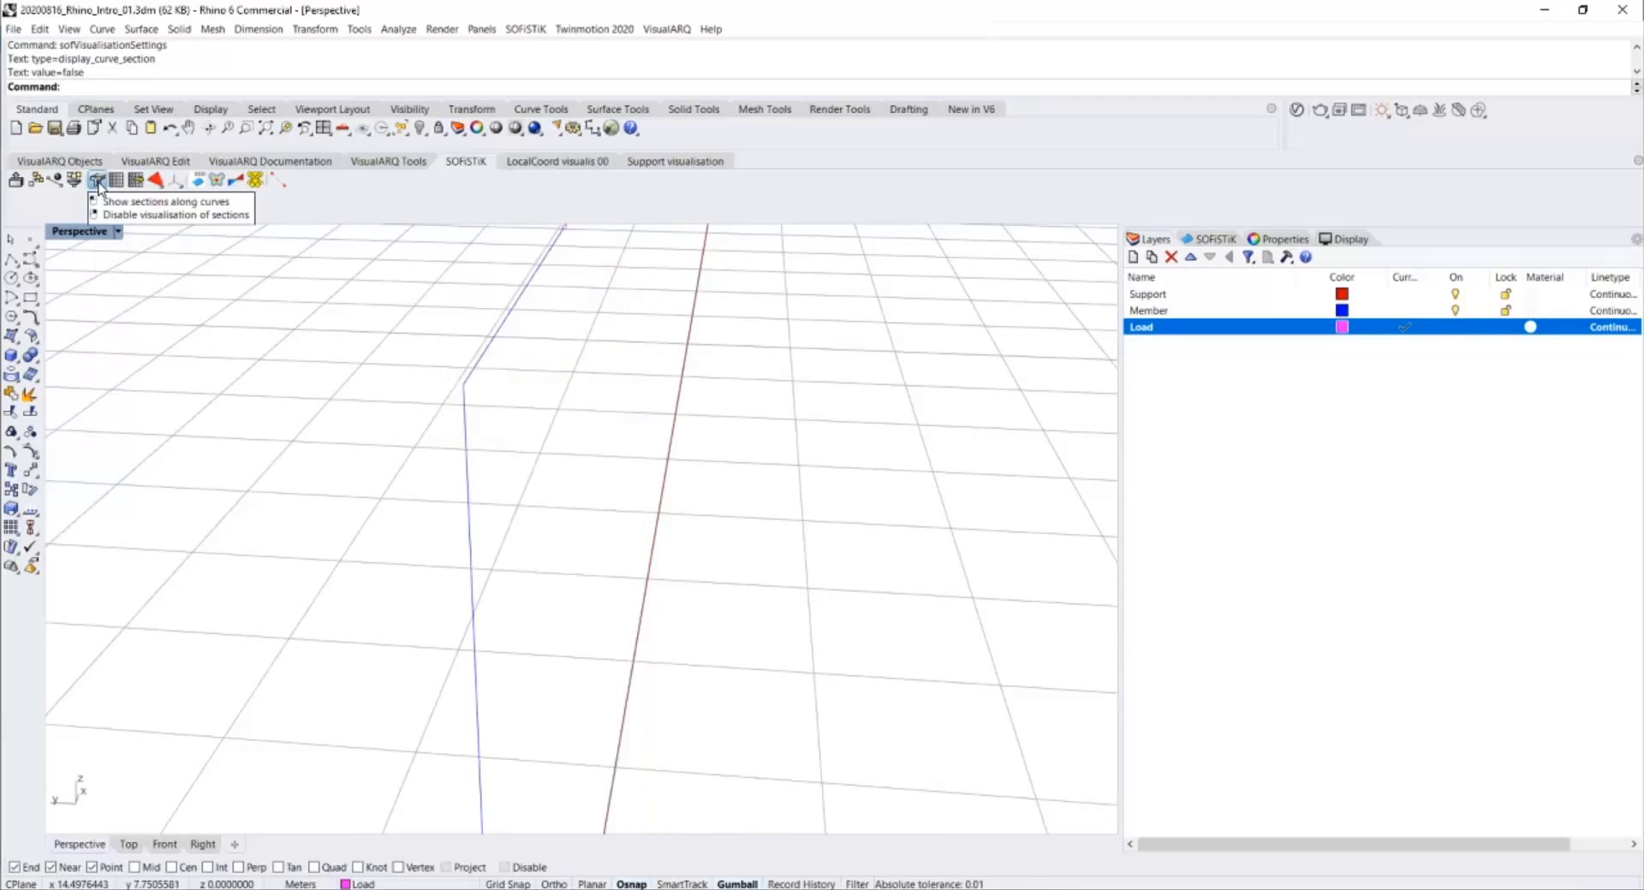
click(97, 181)
right_click(97, 181)
click(97, 182)
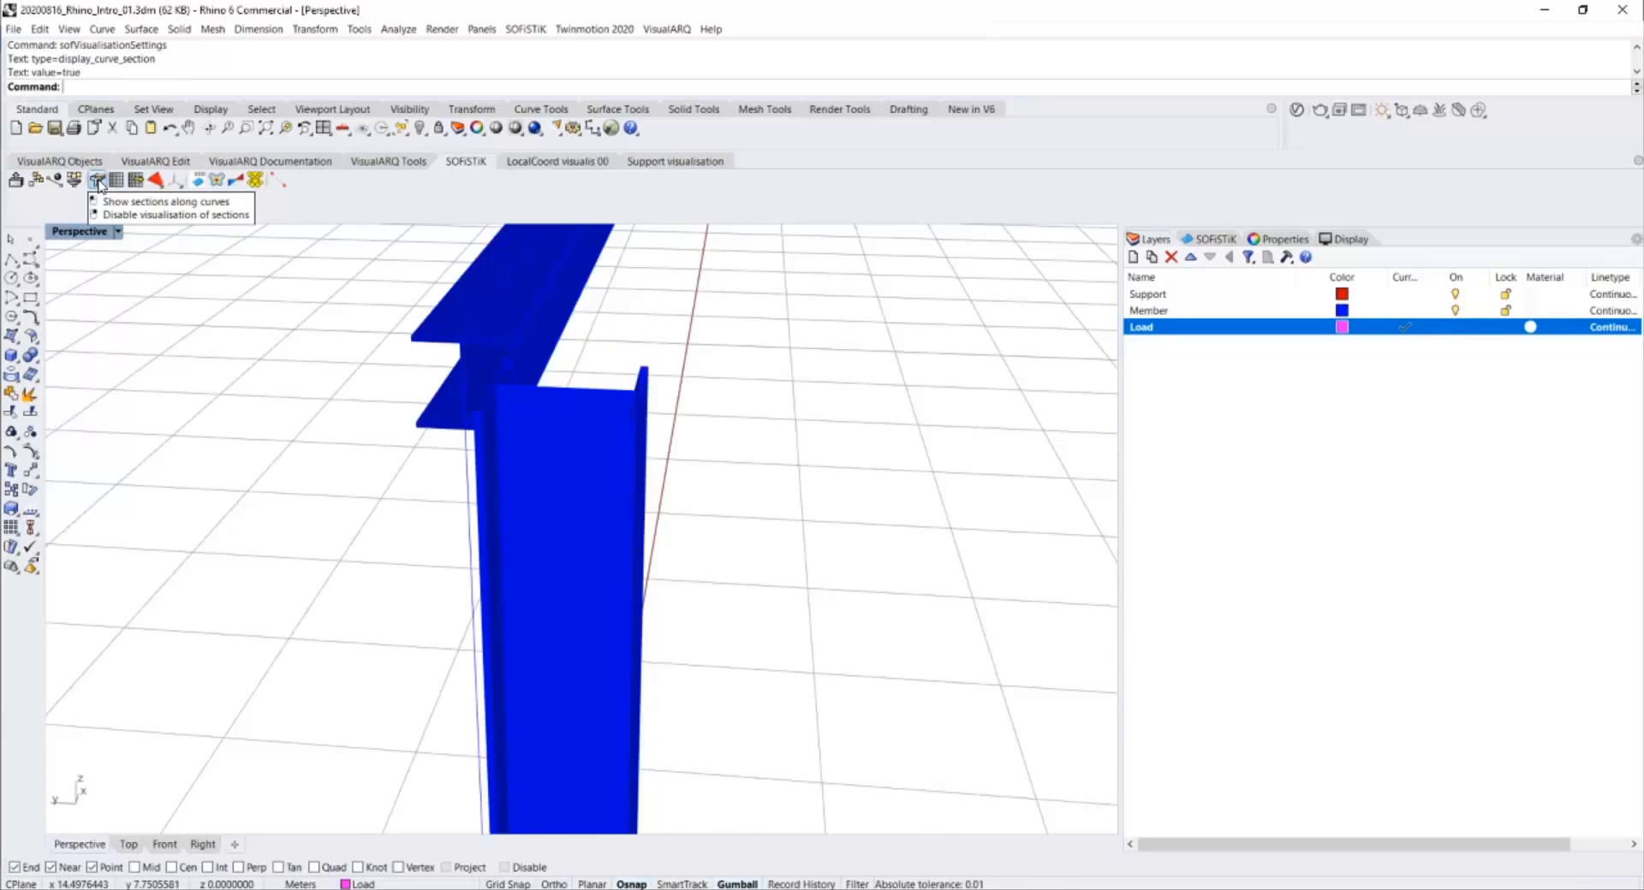
right_drag(837, 407, 535, 441)
scroll(534, 441, down, 5)
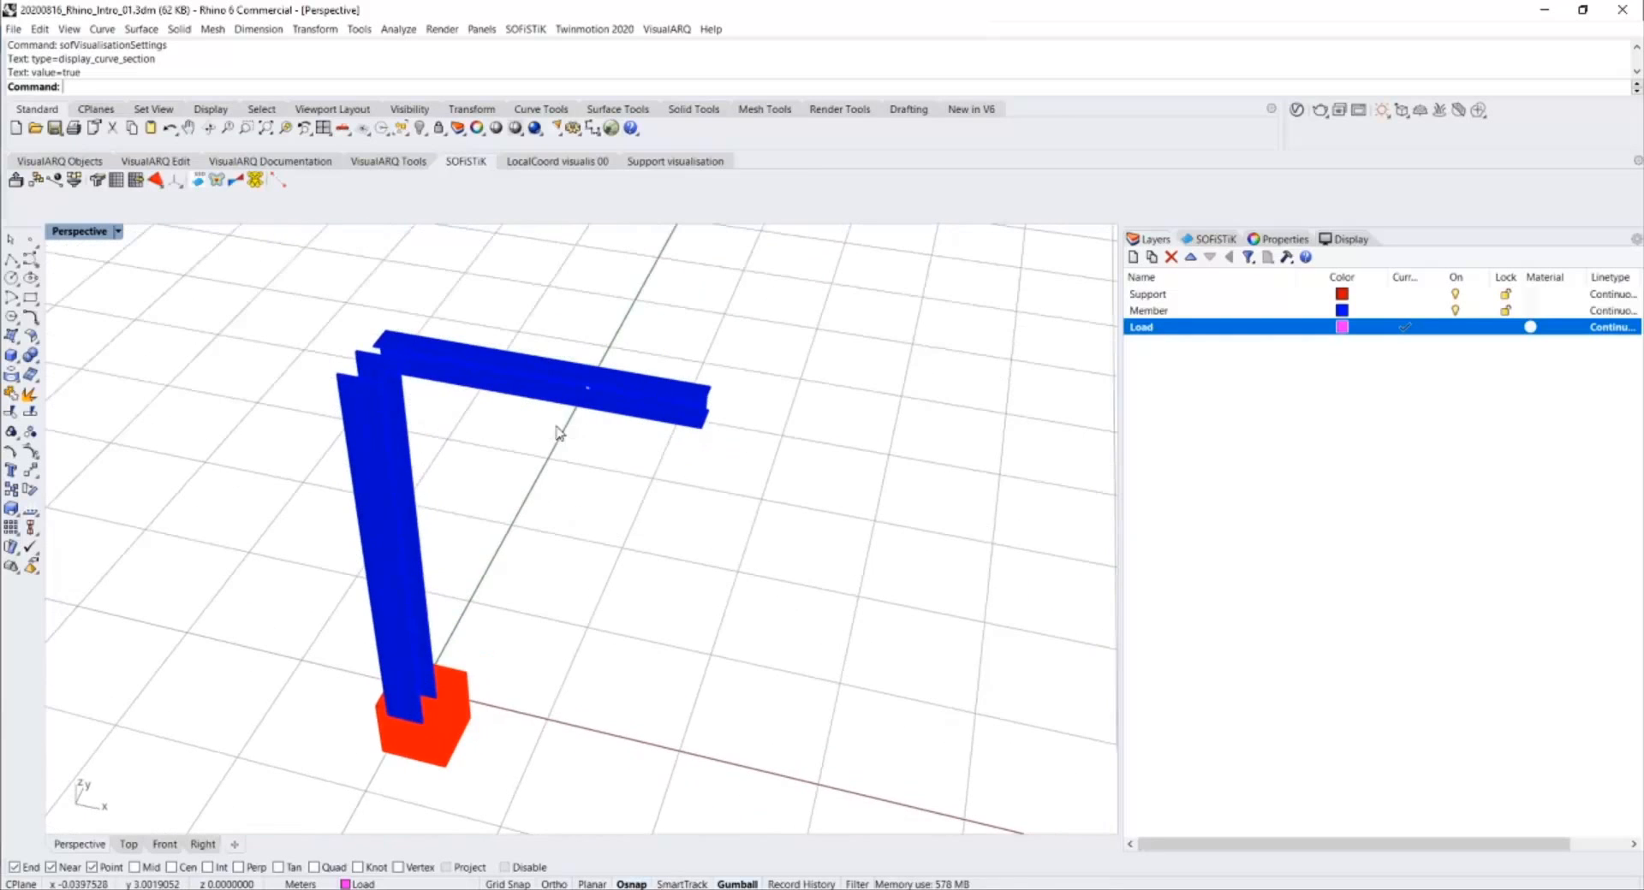
click(513, 362)
key(Escape)
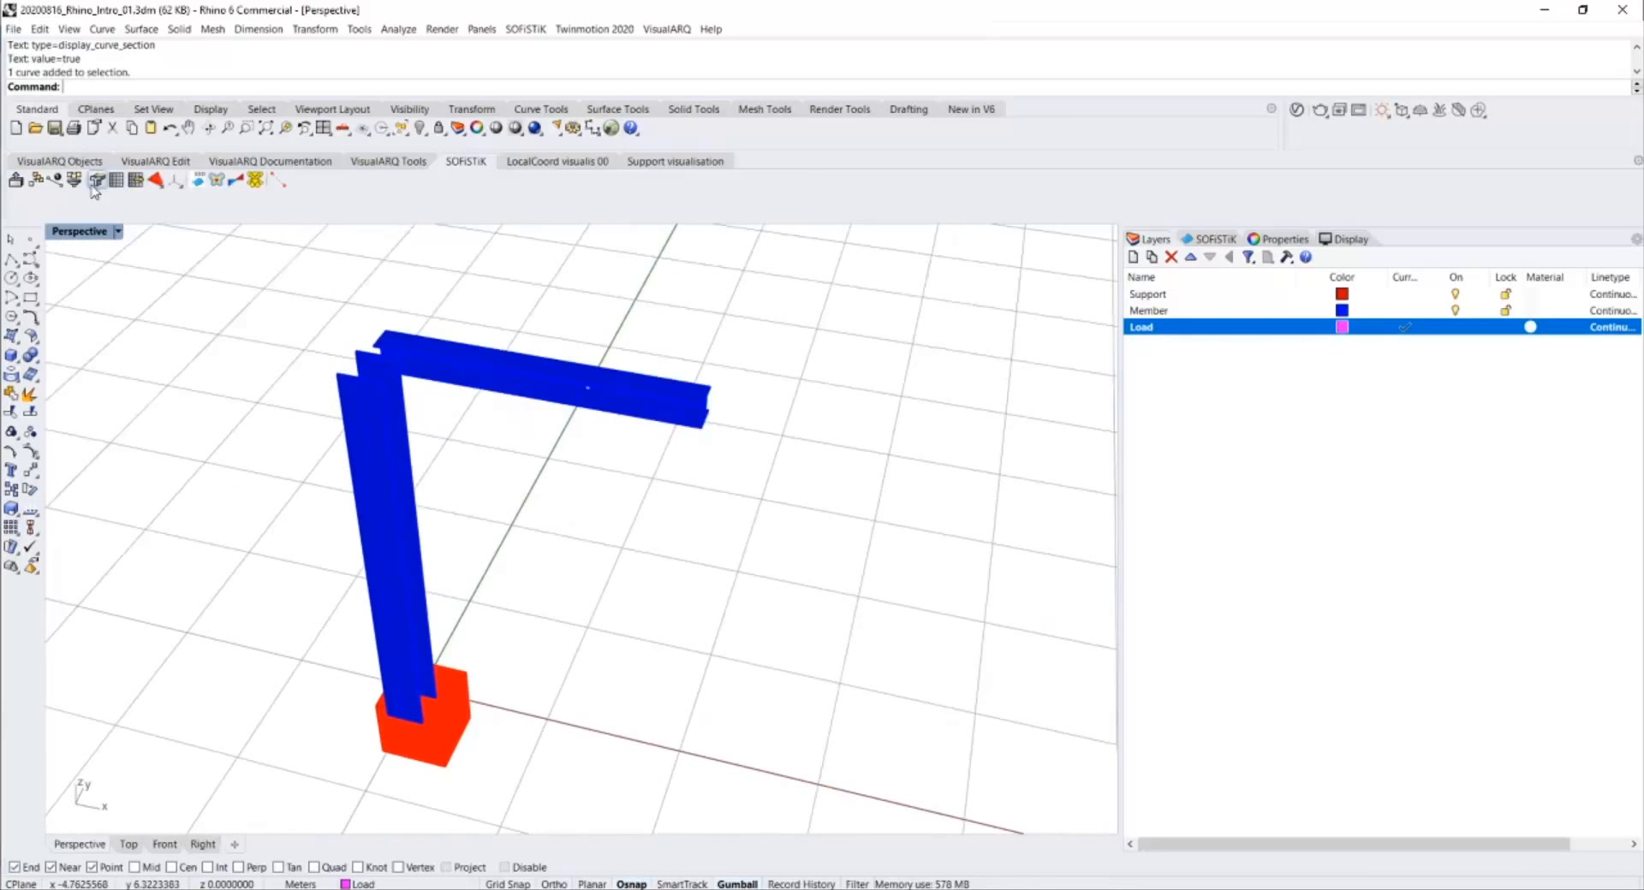
Disable the section visualisation to display the frame members as plain curves.
click(97, 183)
shift+right_drag(433, 363, 575, 486)
scroll(575, 487, down, 3)
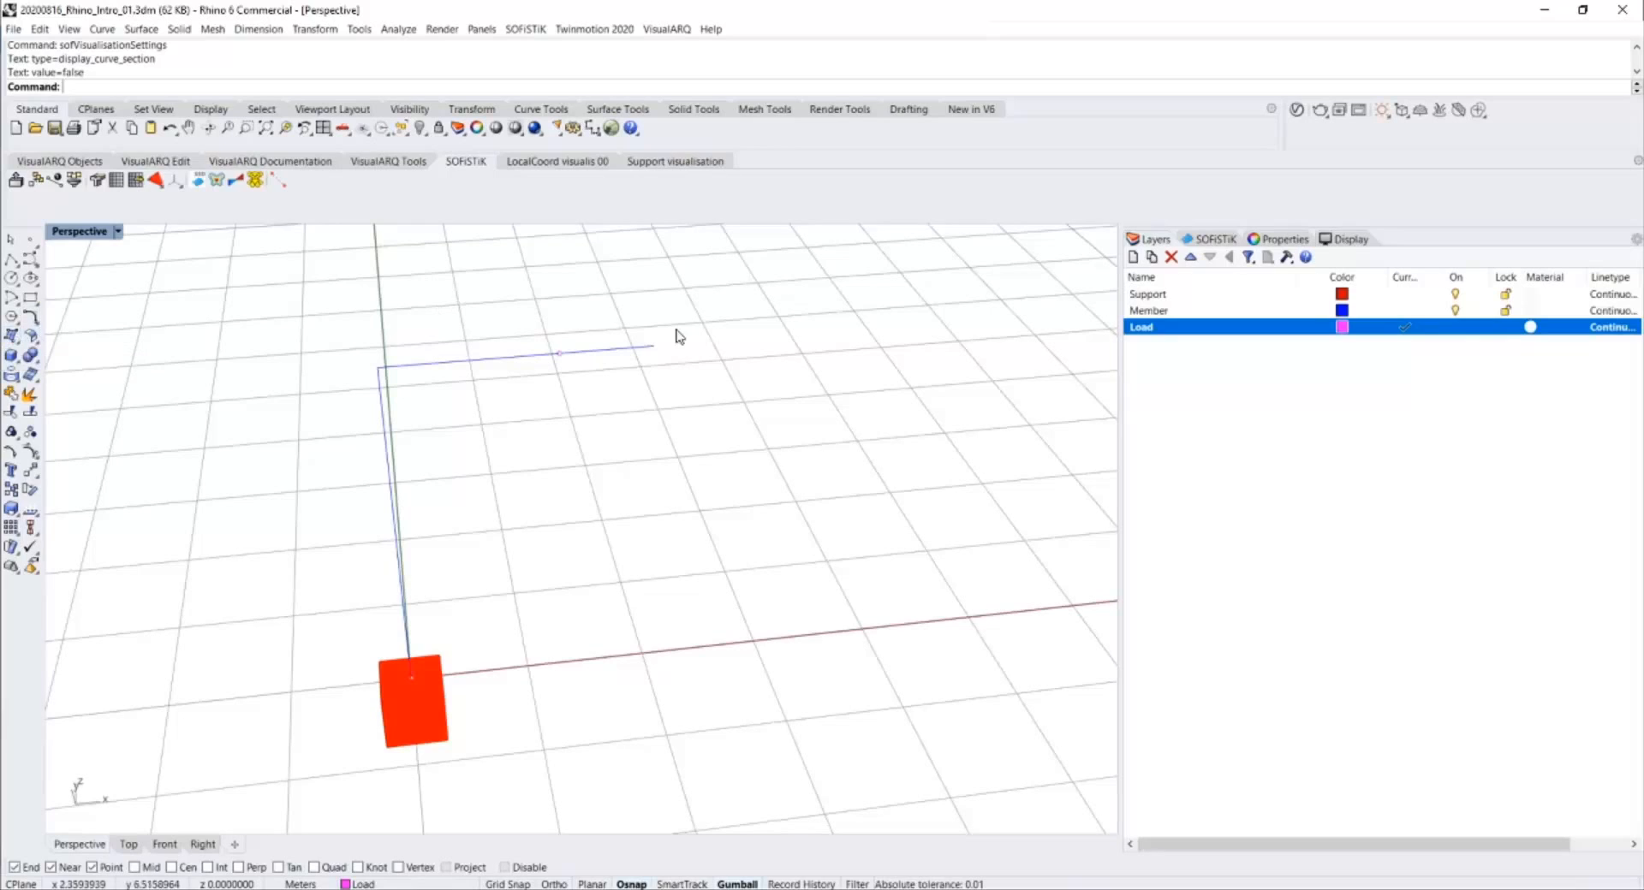
Create a new layer named Plate and make it the current layer.
click(1221, 389)
right_click(1222, 389)
click(1247, 400)
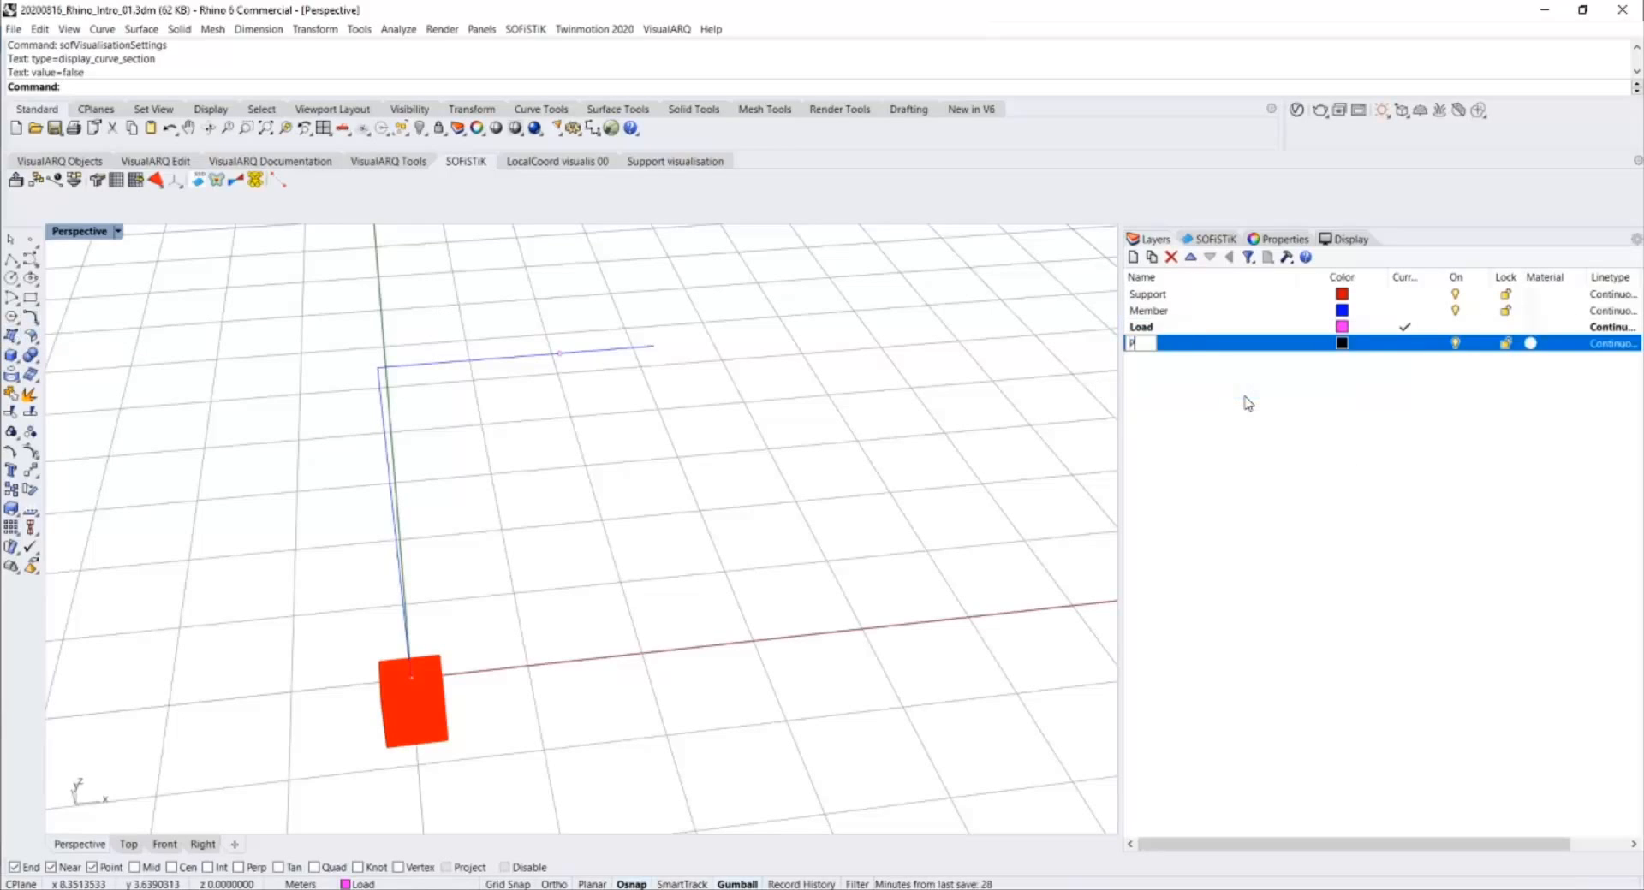
key(Return)
double_click(1252, 345)
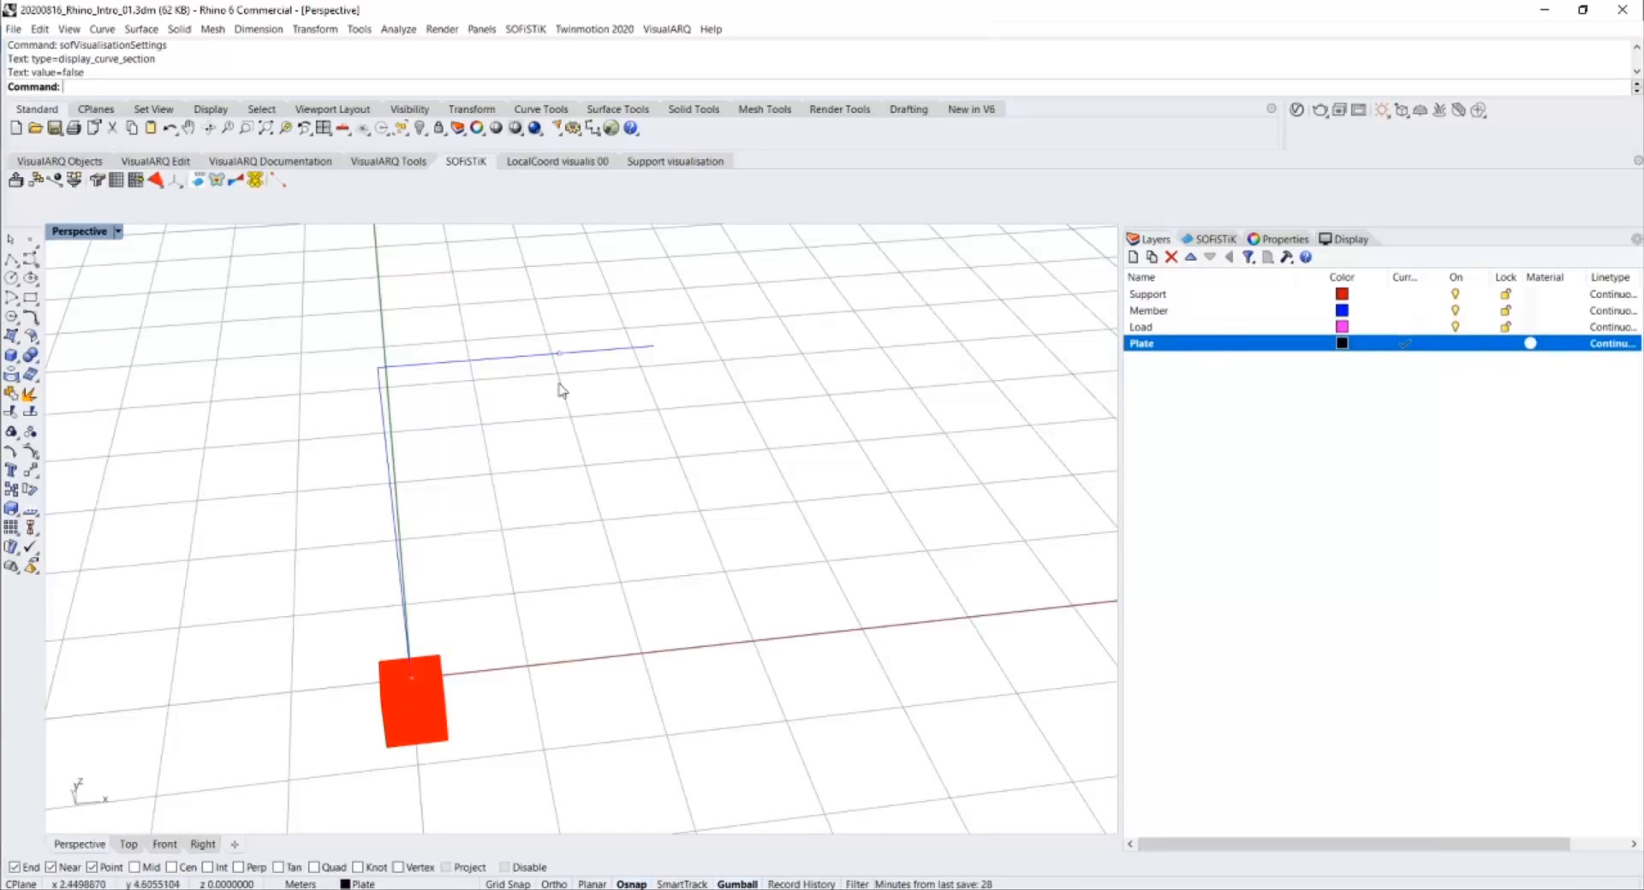
Draw a rectangular surface with the Plane command on the ground plane beside the frame, straddling the red X axis.
text(Plane)
key(Return)
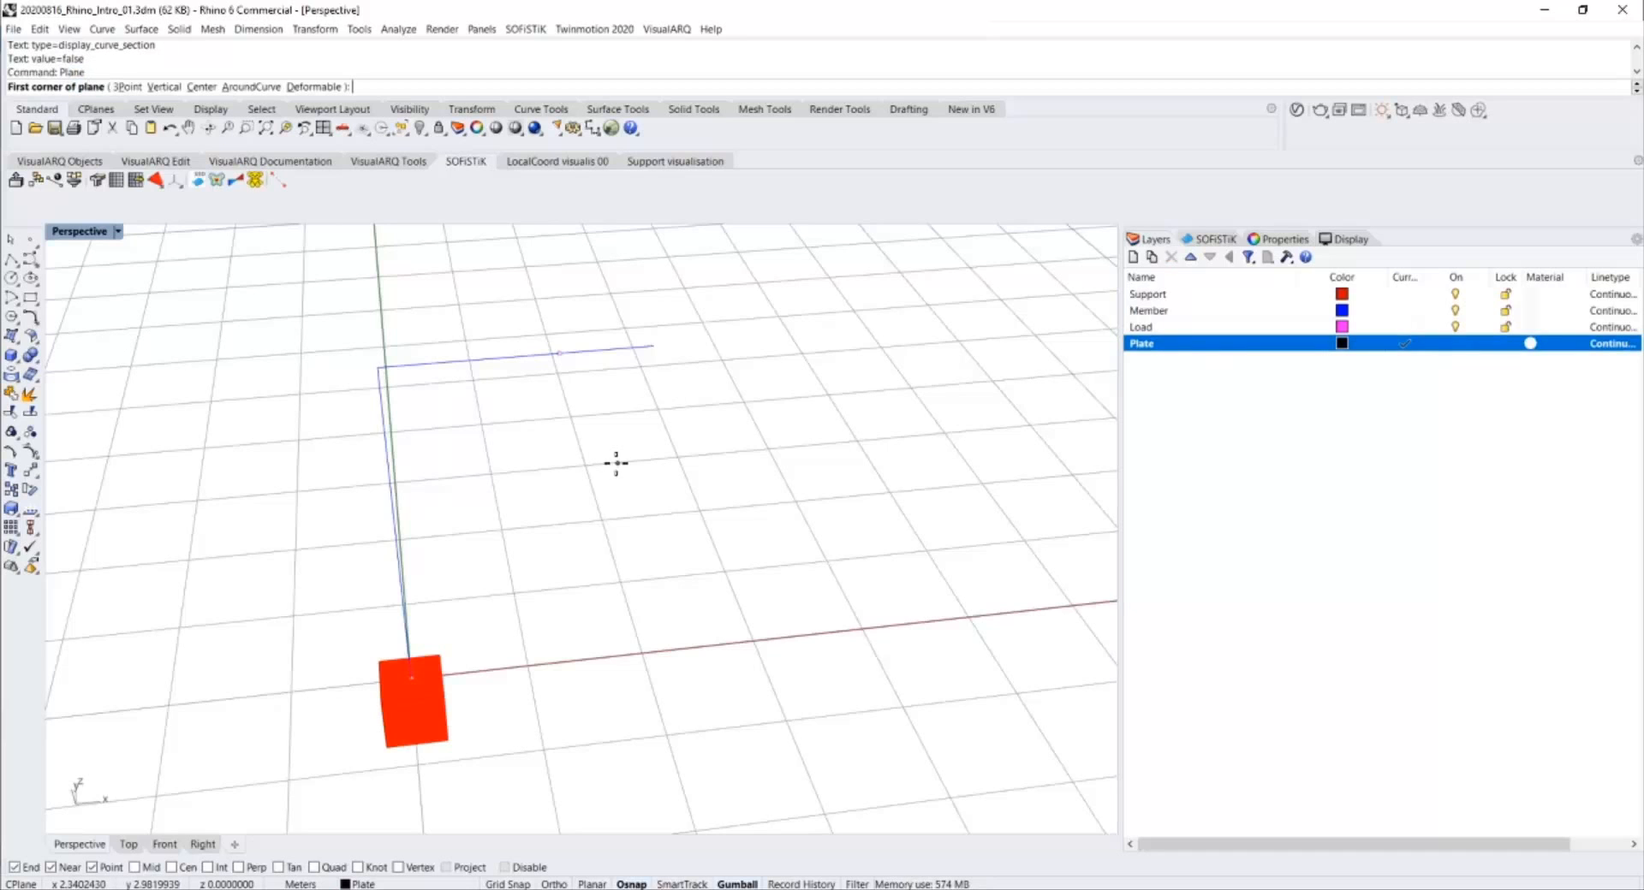
click(767, 697)
scroll(964, 532, down, 4)
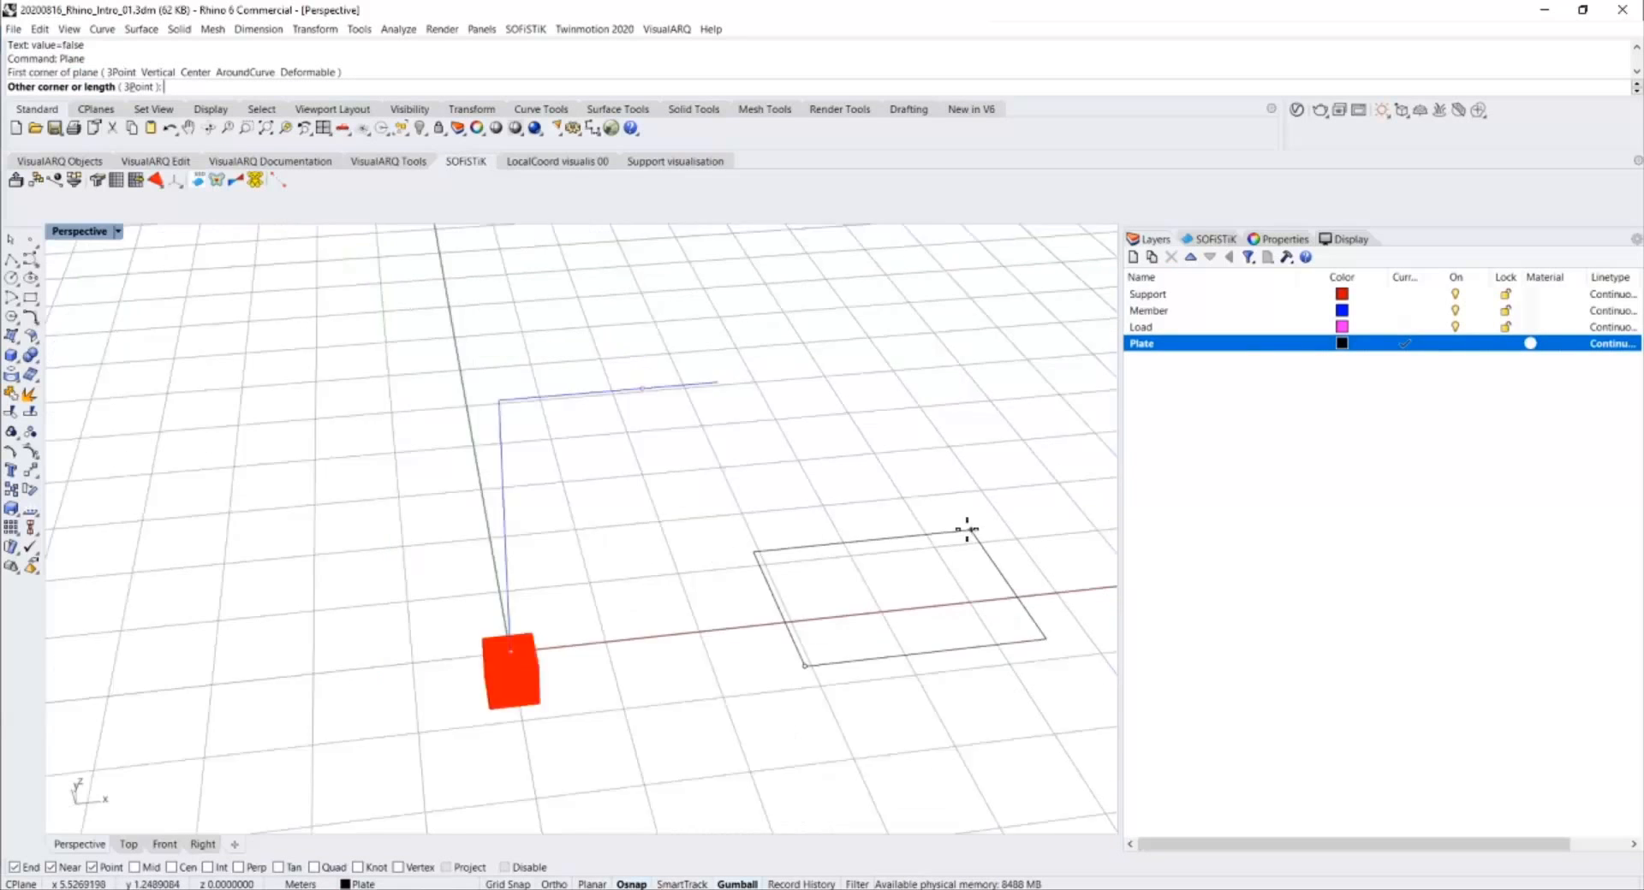
shift+right_drag(954, 537, 681, 550)
click(784, 476)
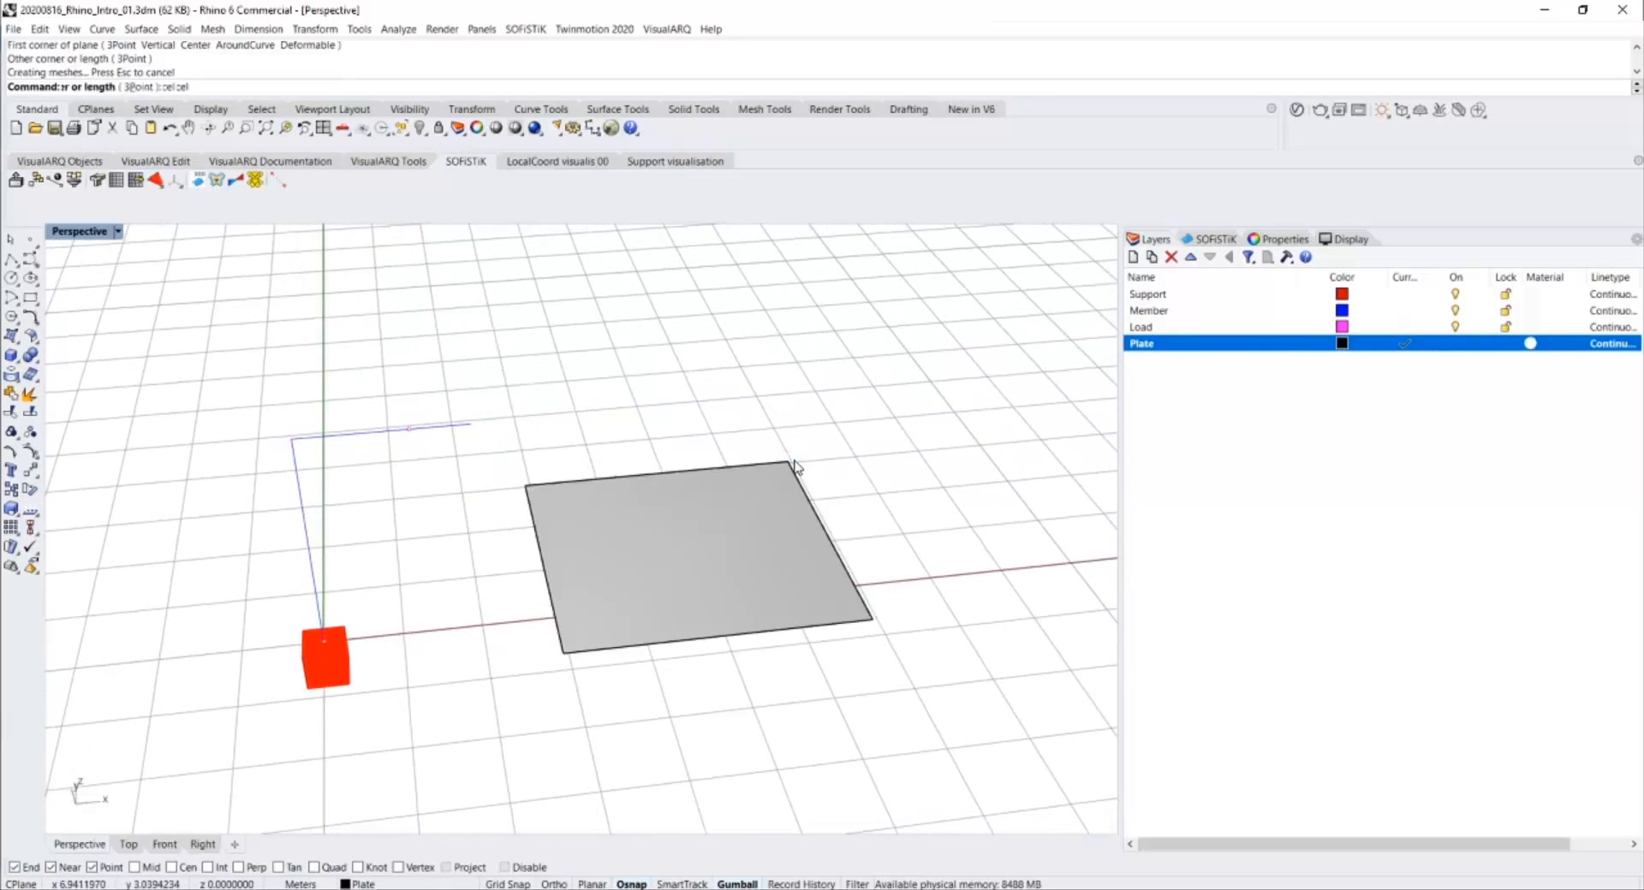
Define the rectangular plate as a structural surface in group 2.
right_drag(784, 477, 582, 562)
scroll(642, 544, up, 4)
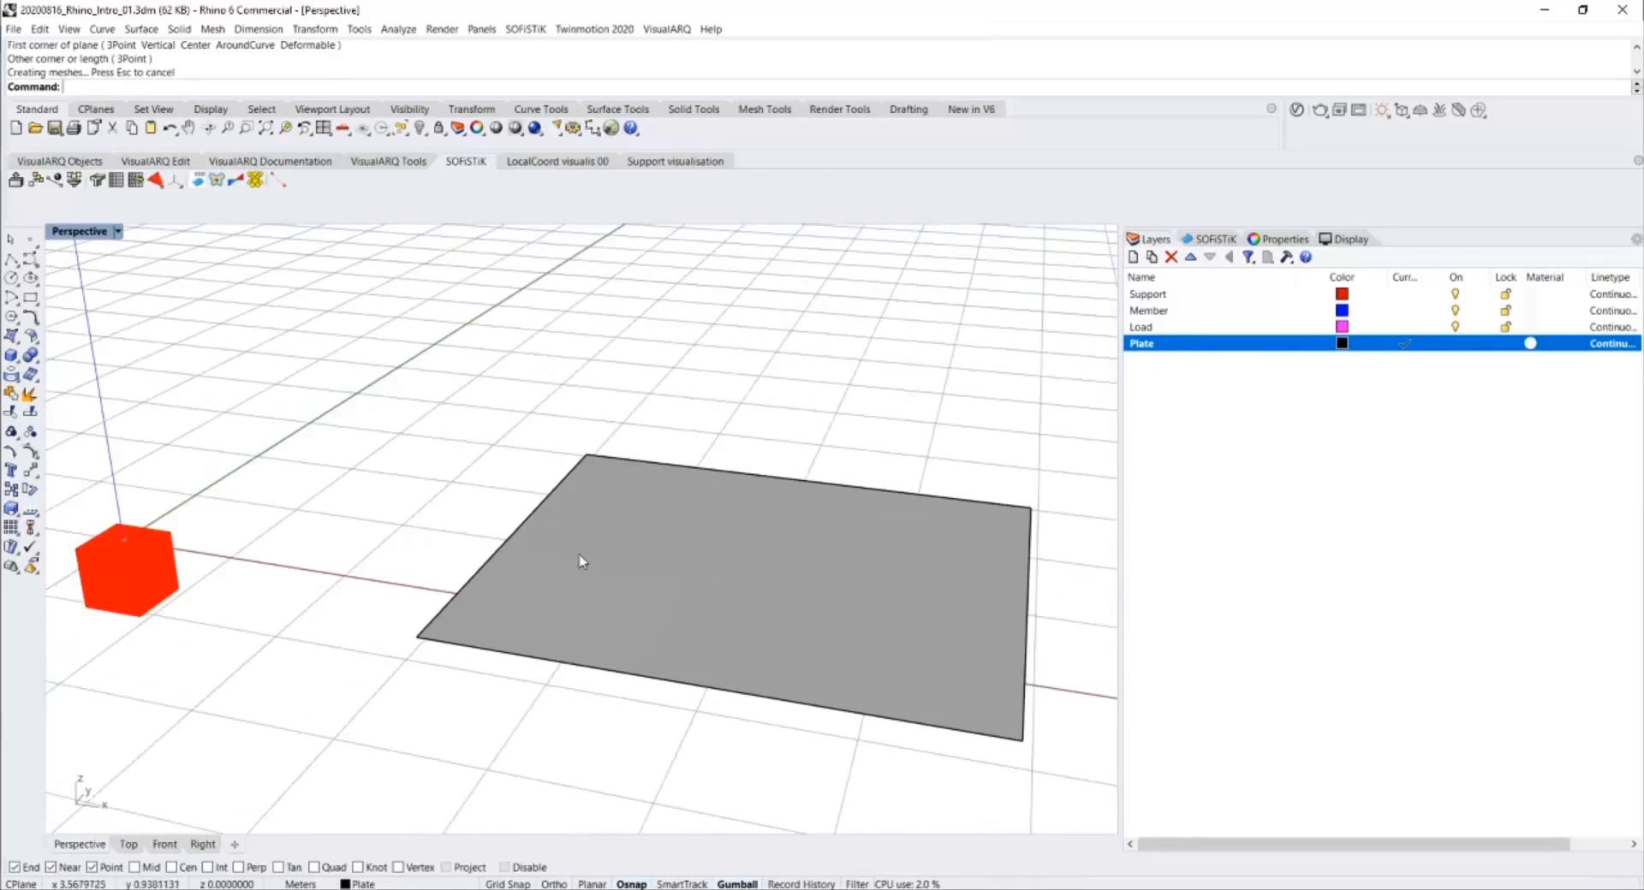
click(610, 512)
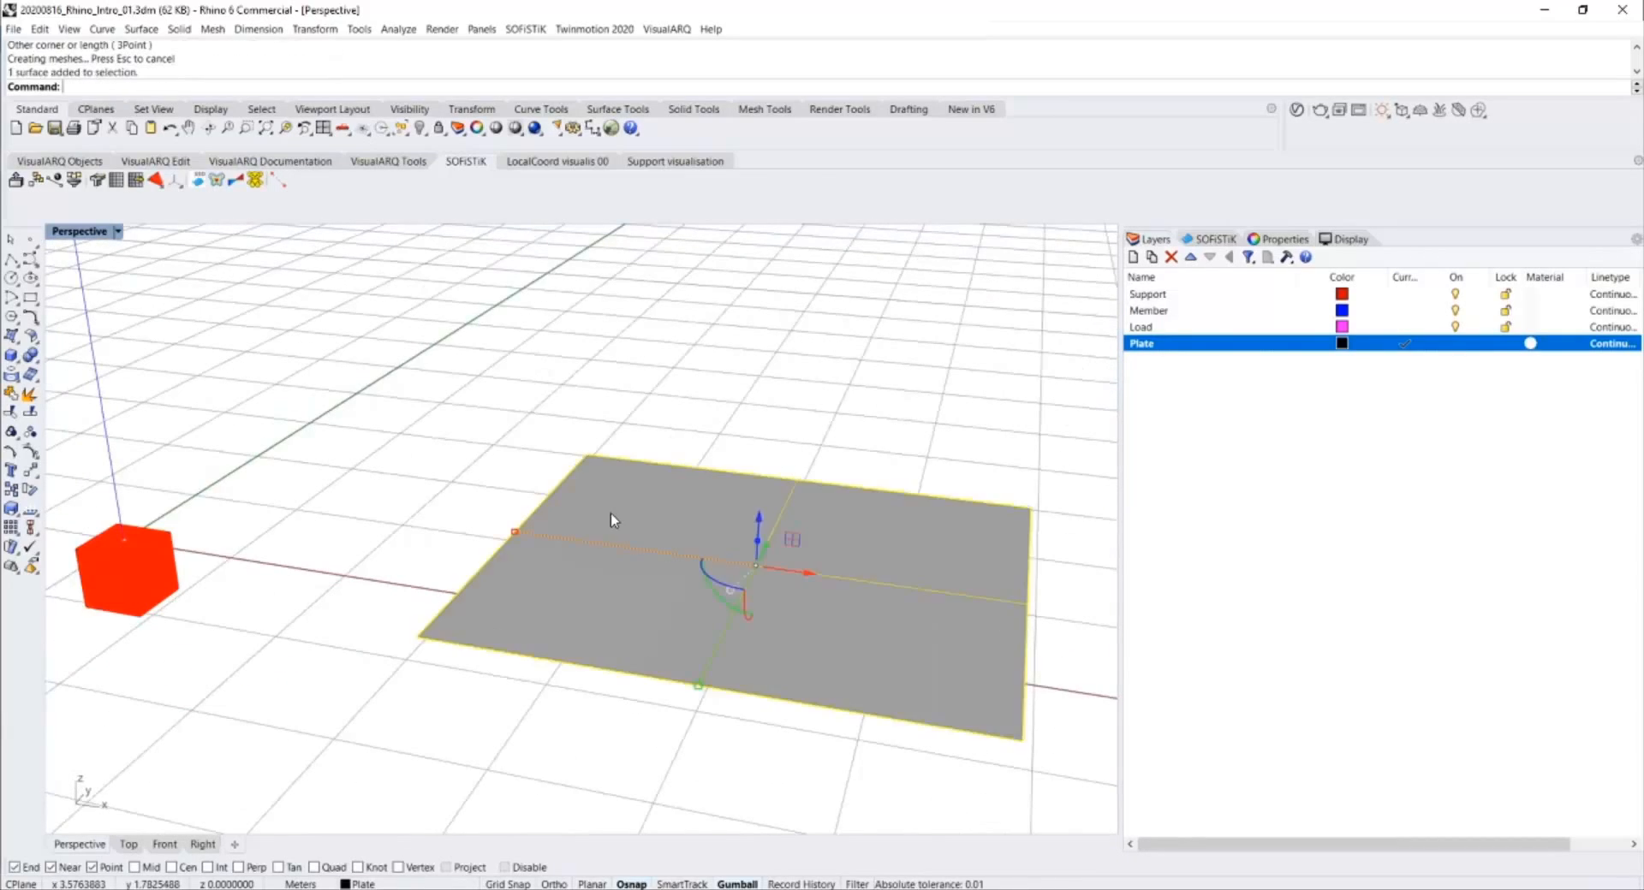
click(1208, 239)
click(1143, 303)
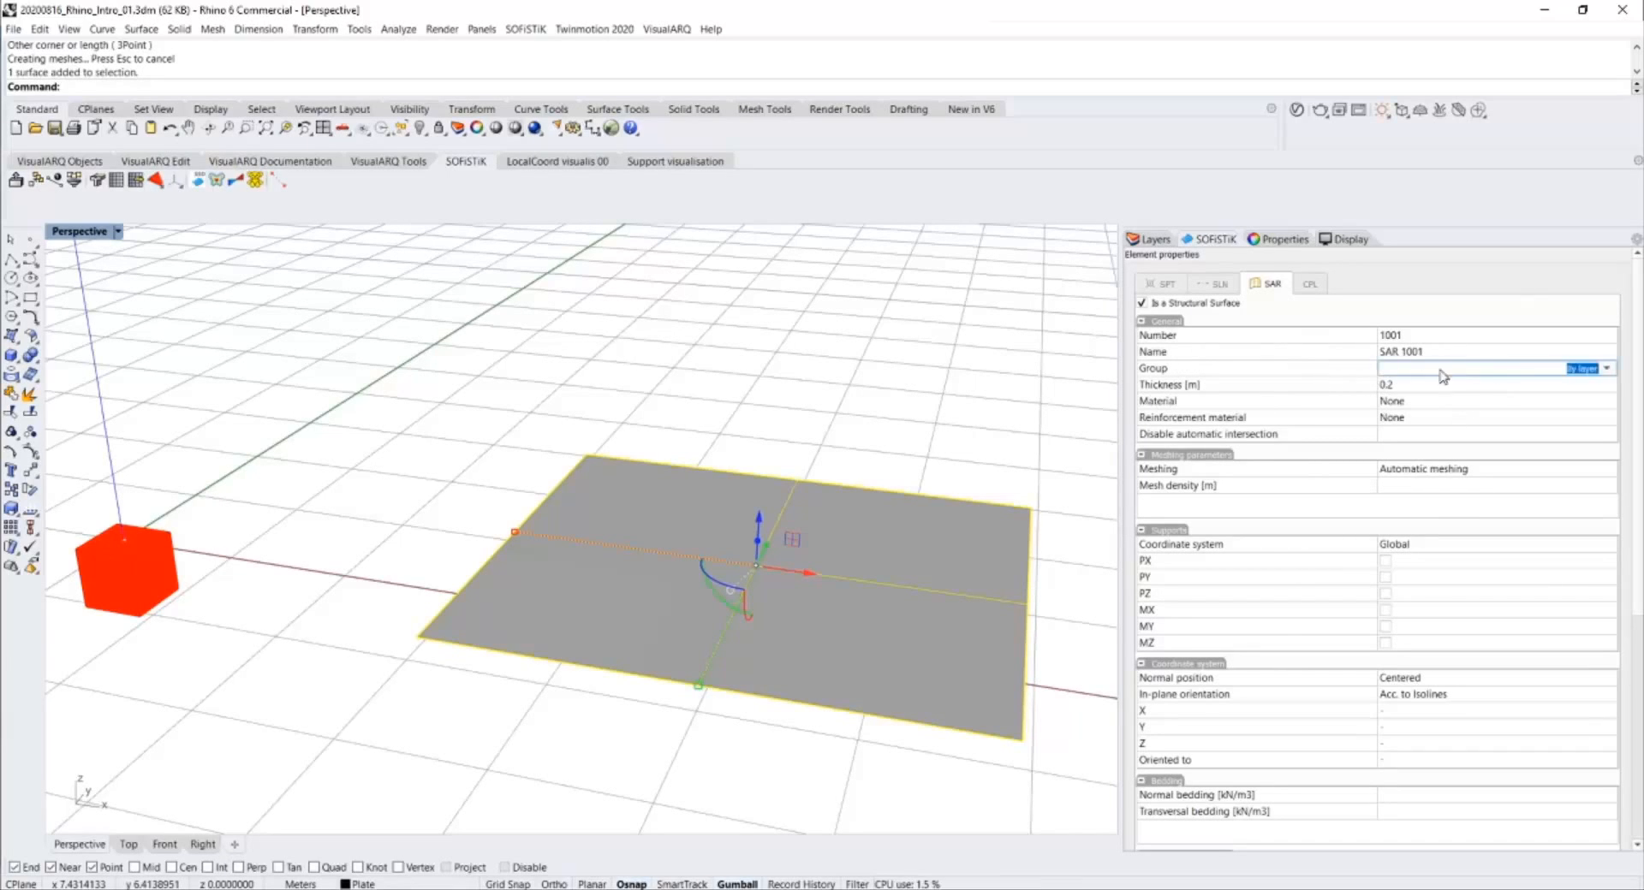
Set the structural surface's thickness to 0.1 m.
click(1535, 386)
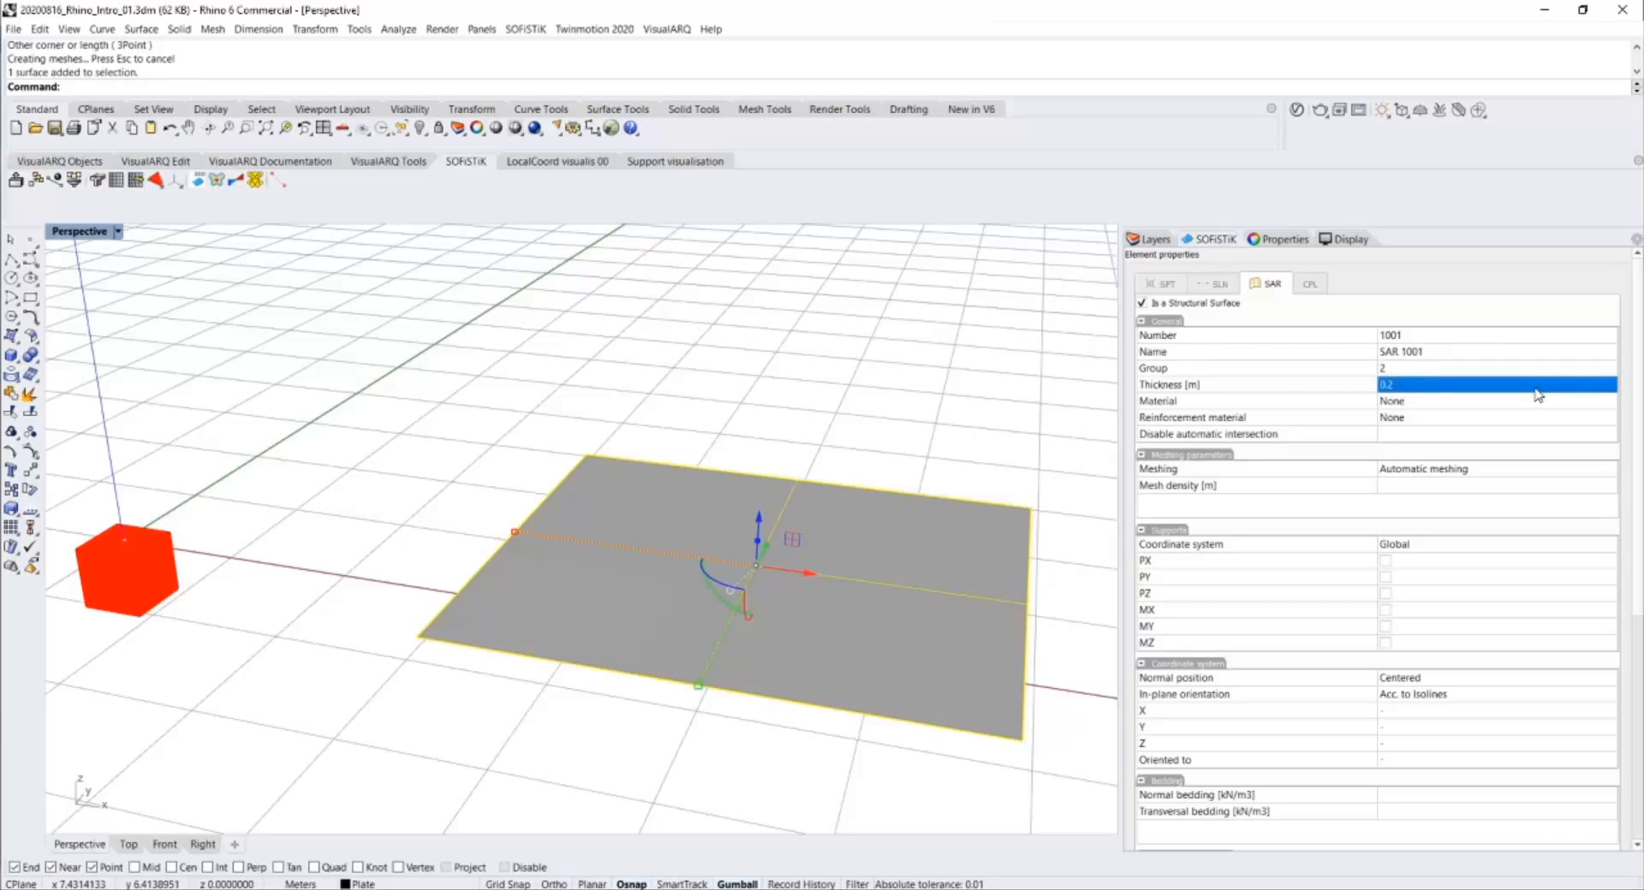
click(1534, 389)
click(1527, 410)
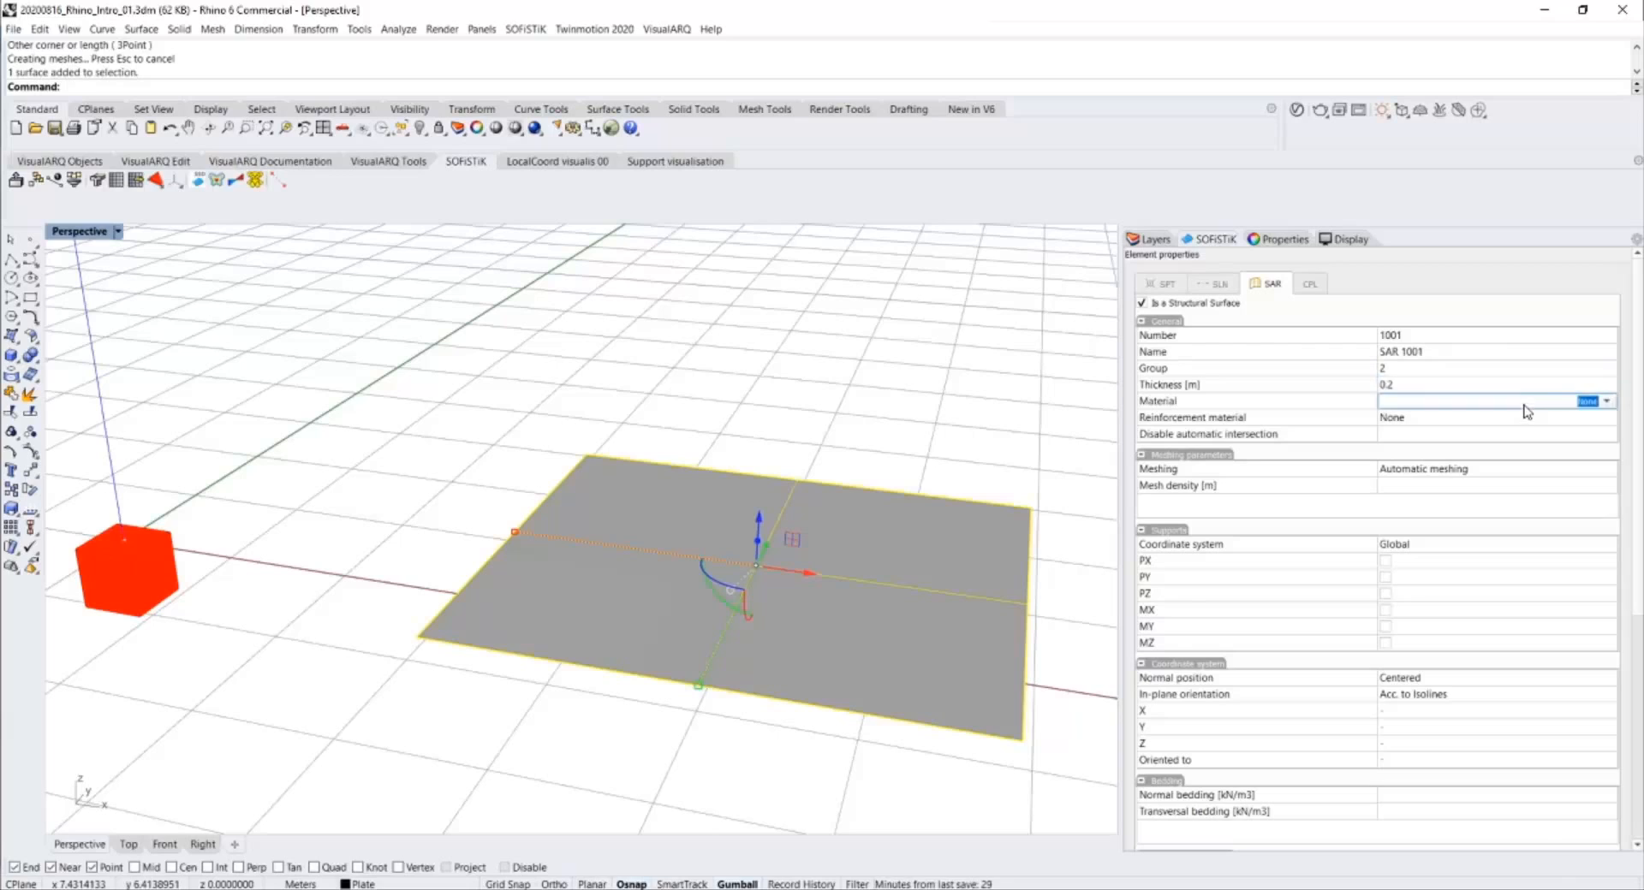
click(1474, 389)
click(1421, 389)
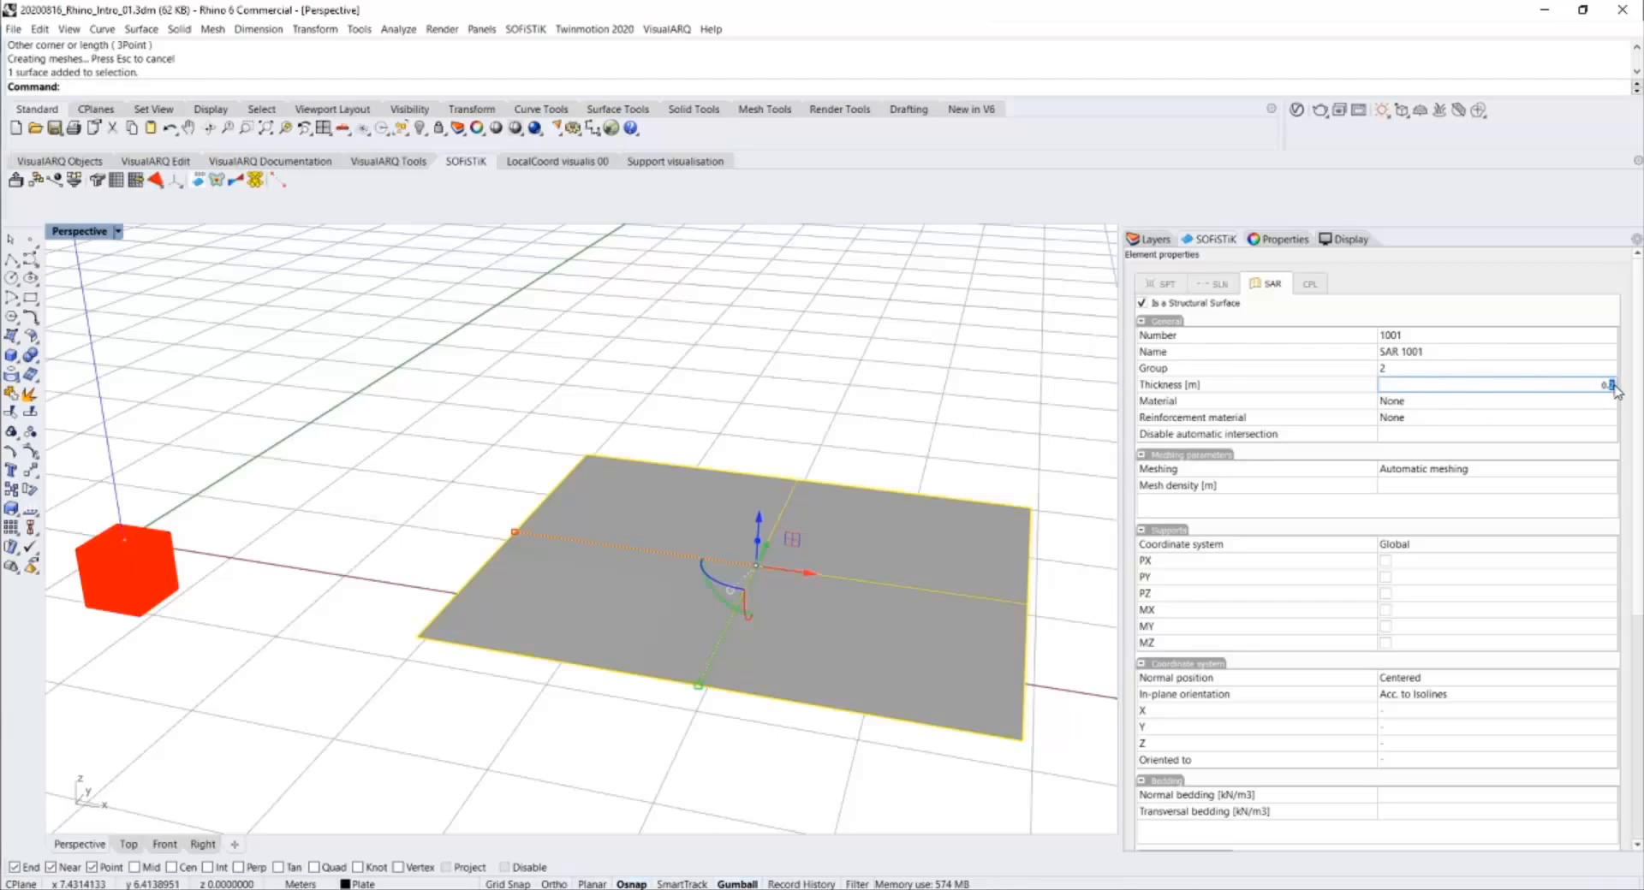
text(1)
Assign the material 2: AW 6061 T4 (EN 1999) to the plate and deselect it.
click(1562, 418)
click(1583, 402)
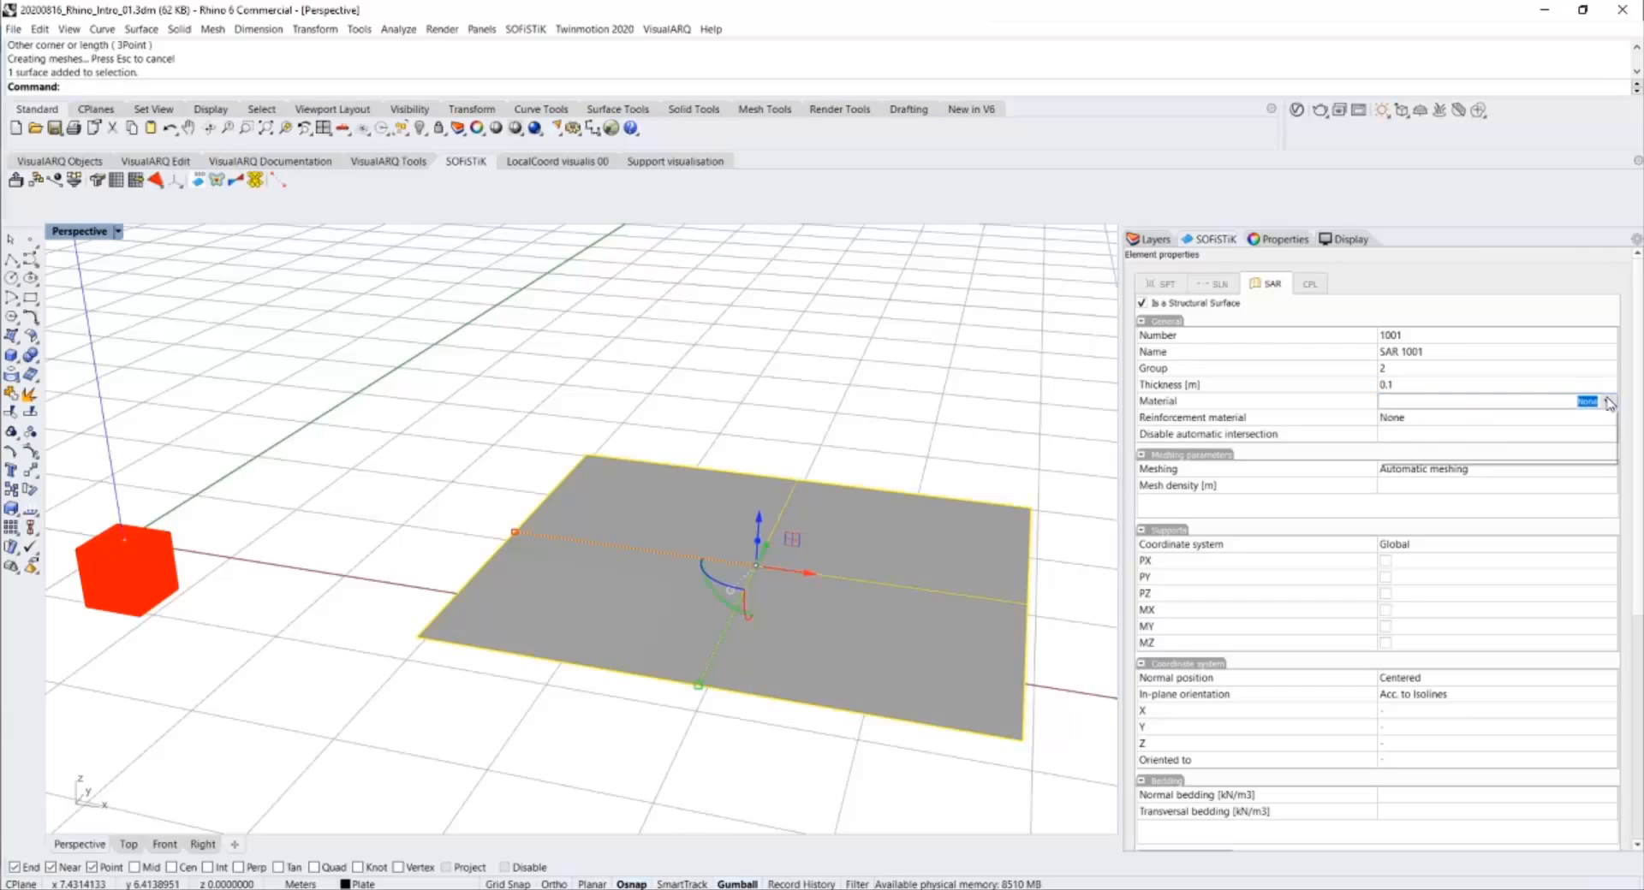
click(1609, 402)
click(1452, 430)
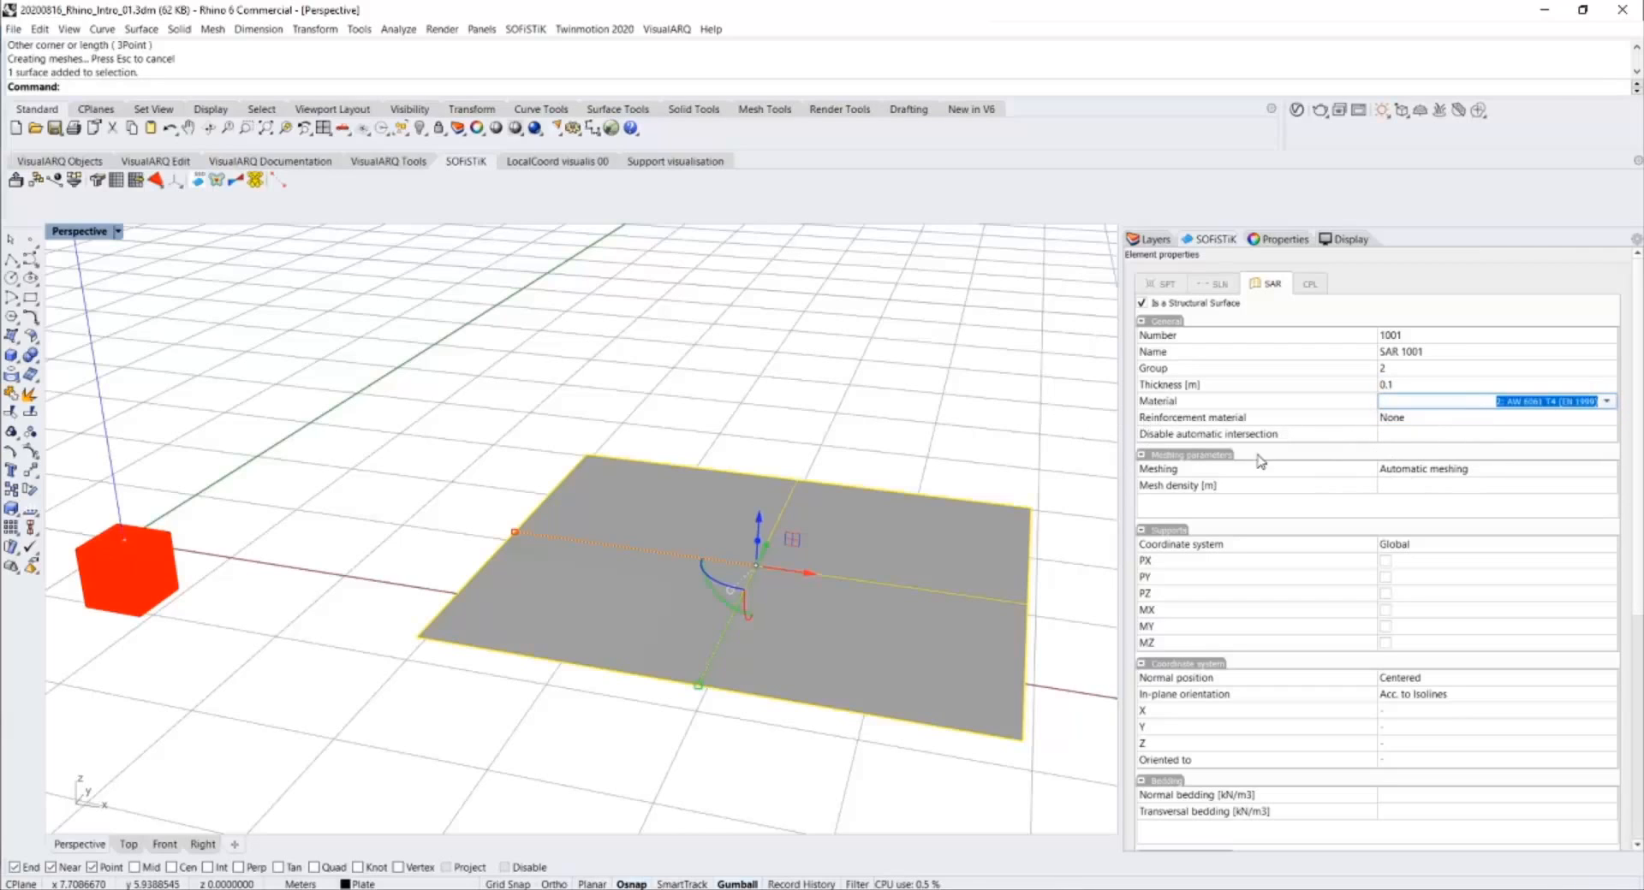
click(917, 417)
Make the Support layer current and draw a single-segment polyline along the plate edge facing the frame, from corner to corner.
right_drag(891, 393, 279, 399)
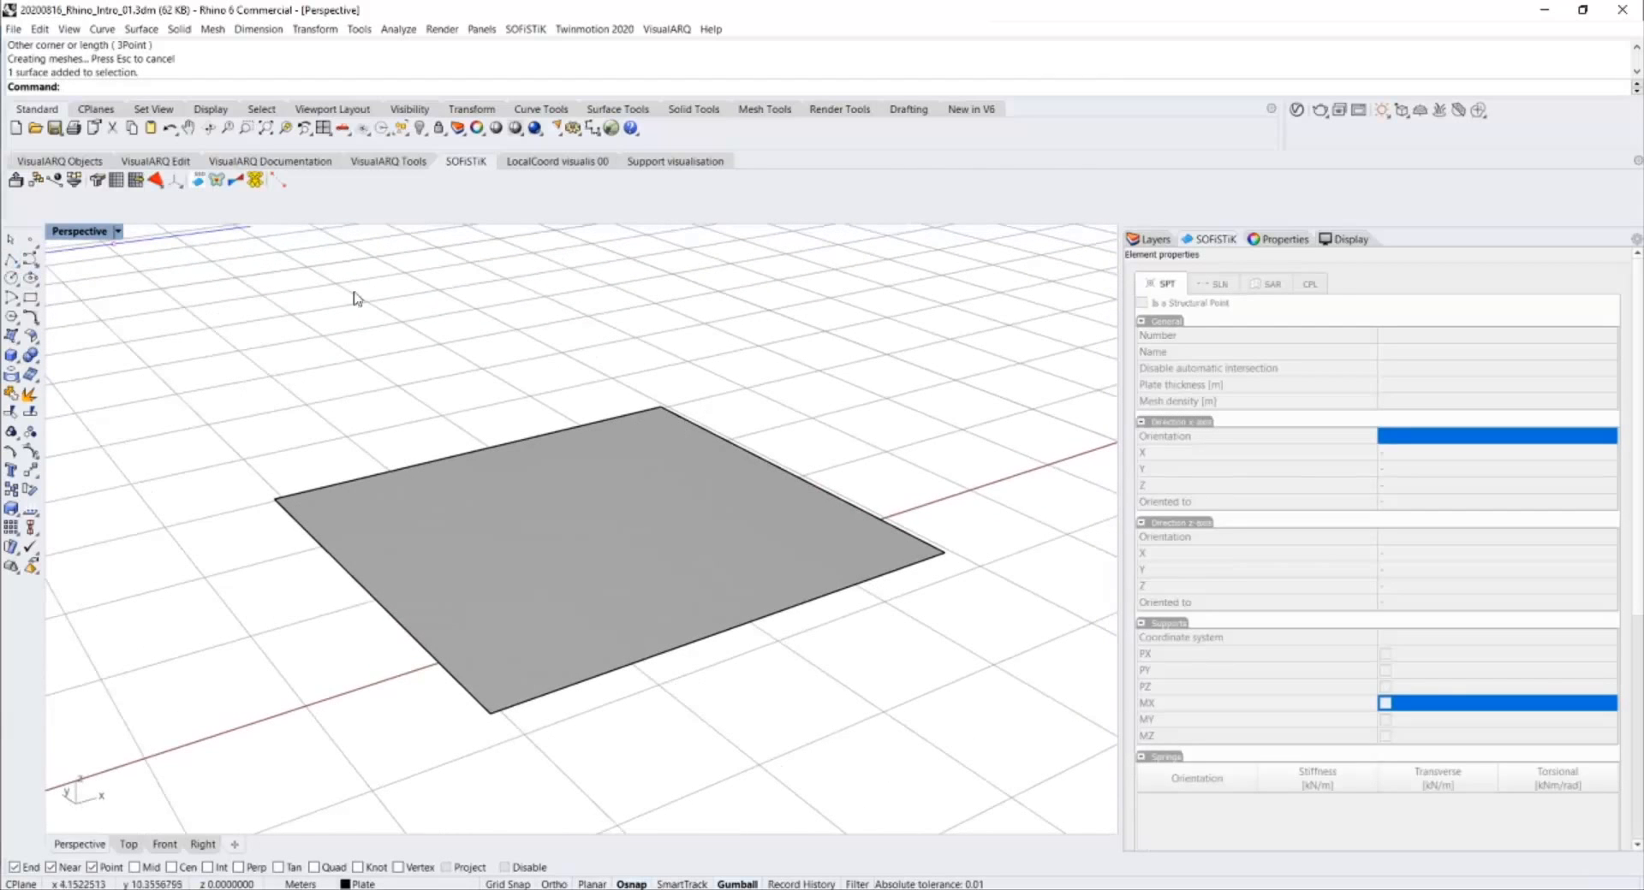
click(1169, 242)
double_click(1180, 296)
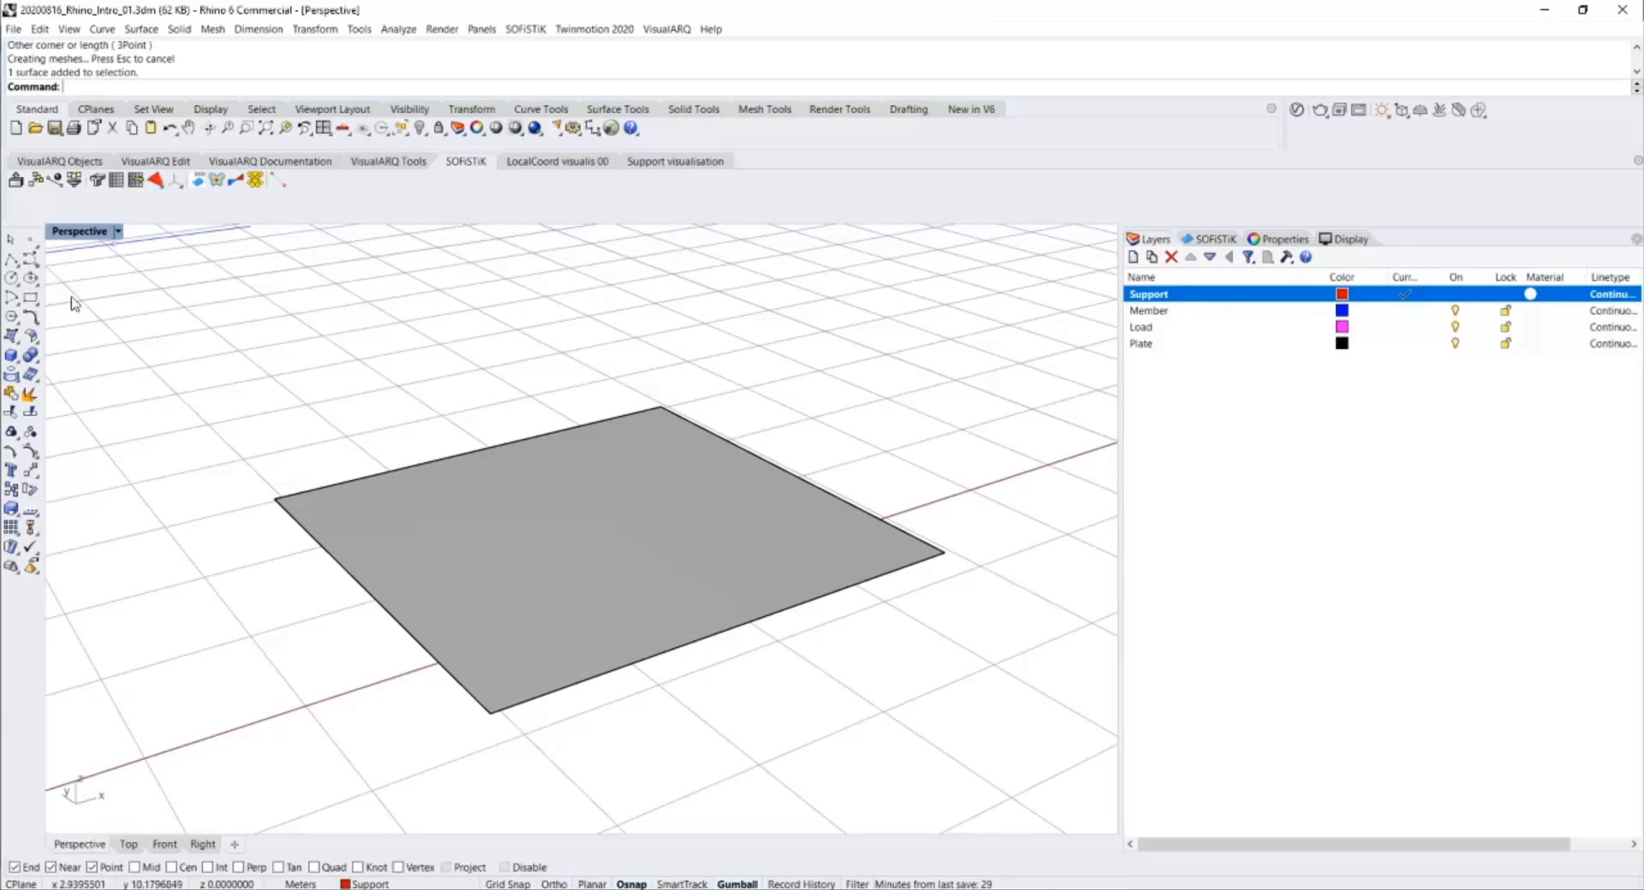
click(11, 259)
click(274, 499)
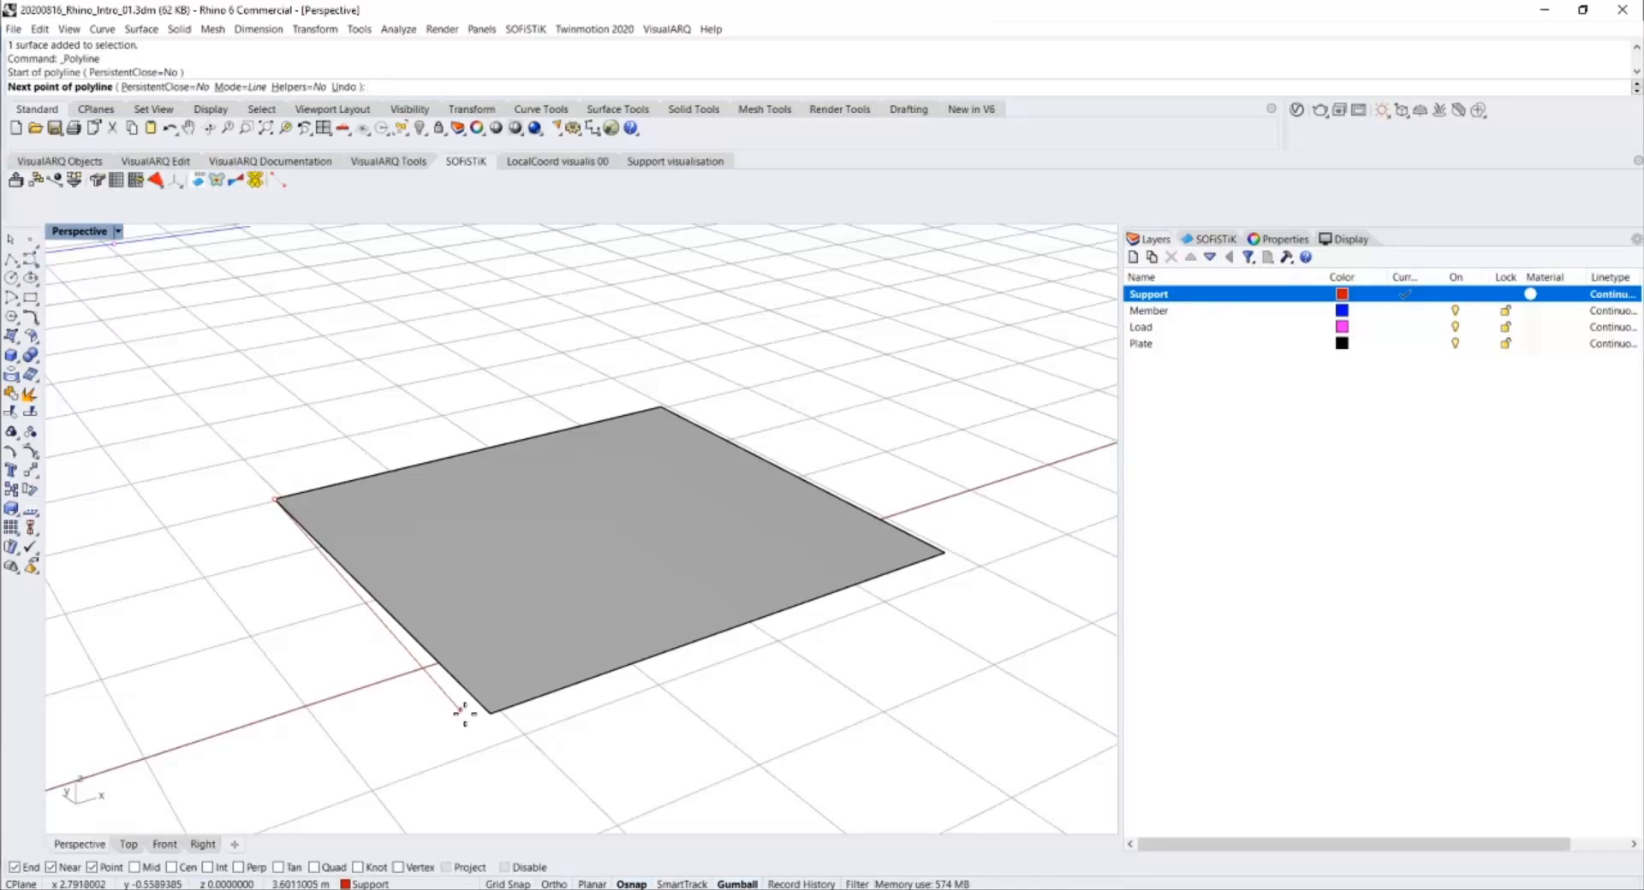
click(493, 721)
key(Return)
Select only the new line on the plate's edge and define it as a structural curve.
drag(491, 733, 417, 648)
key(Escape)
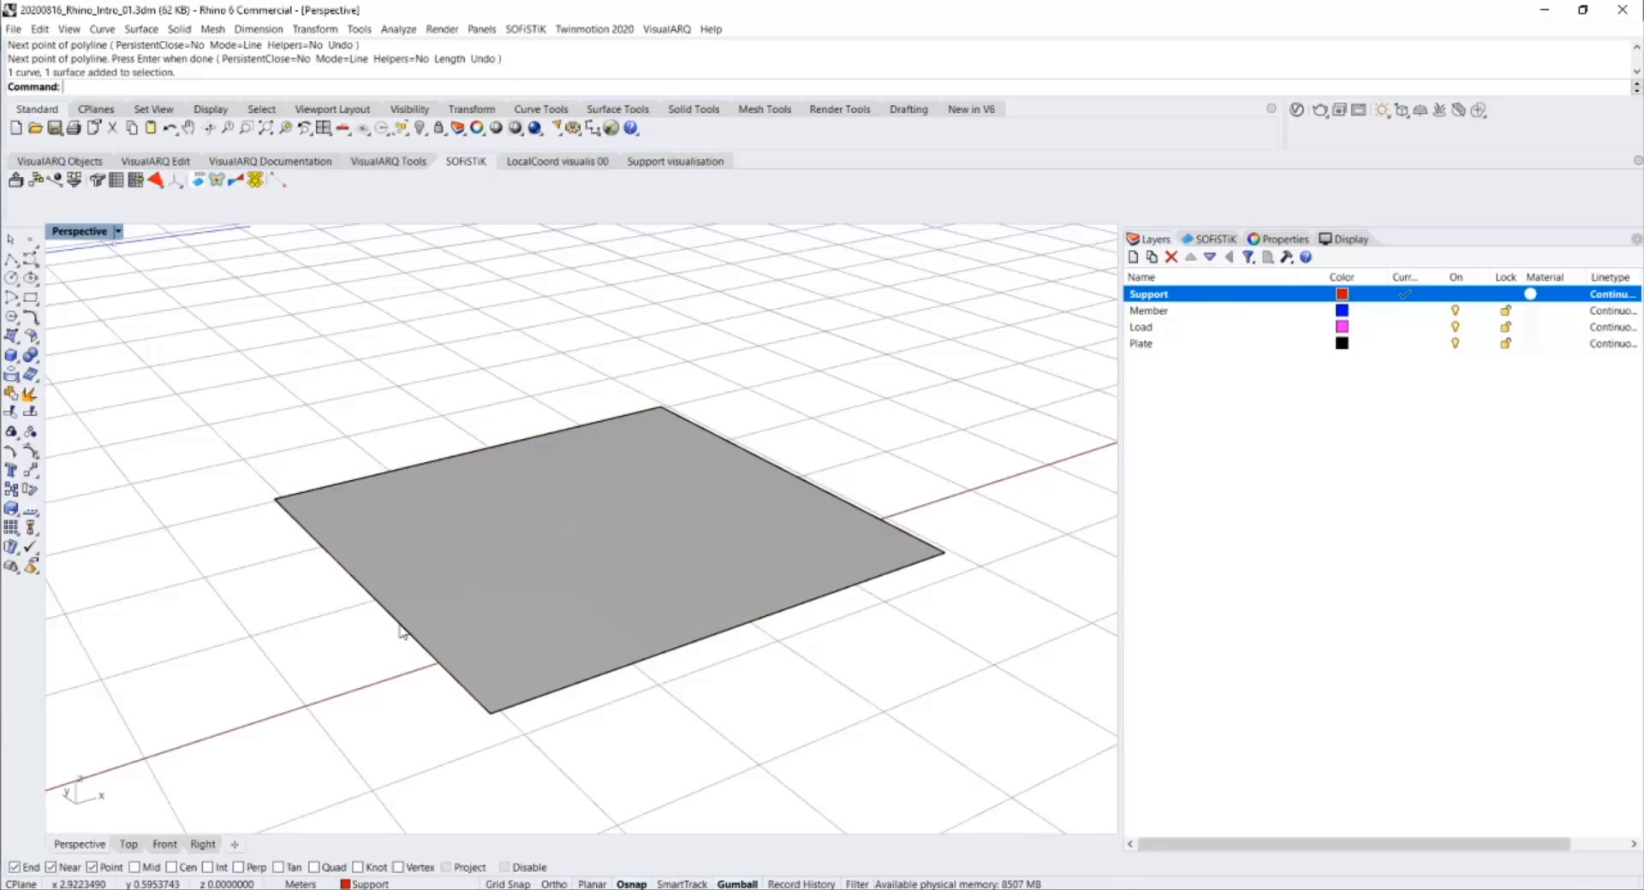
click(411, 634)
click(445, 666)
right_drag(692, 460, 644, 438)
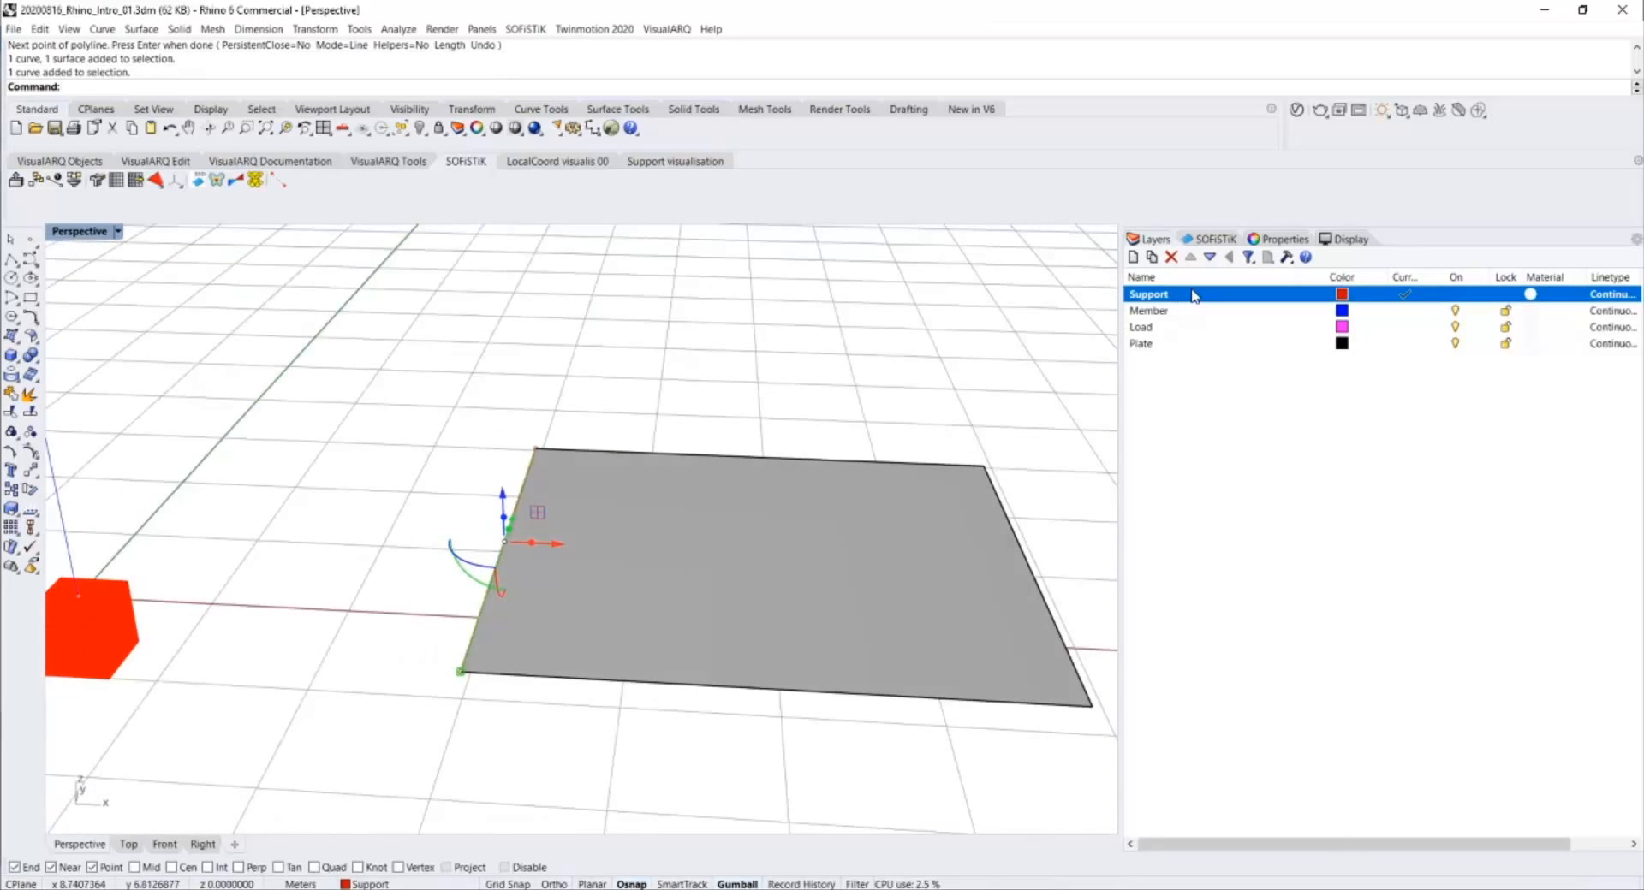
click(1209, 239)
click(1141, 303)
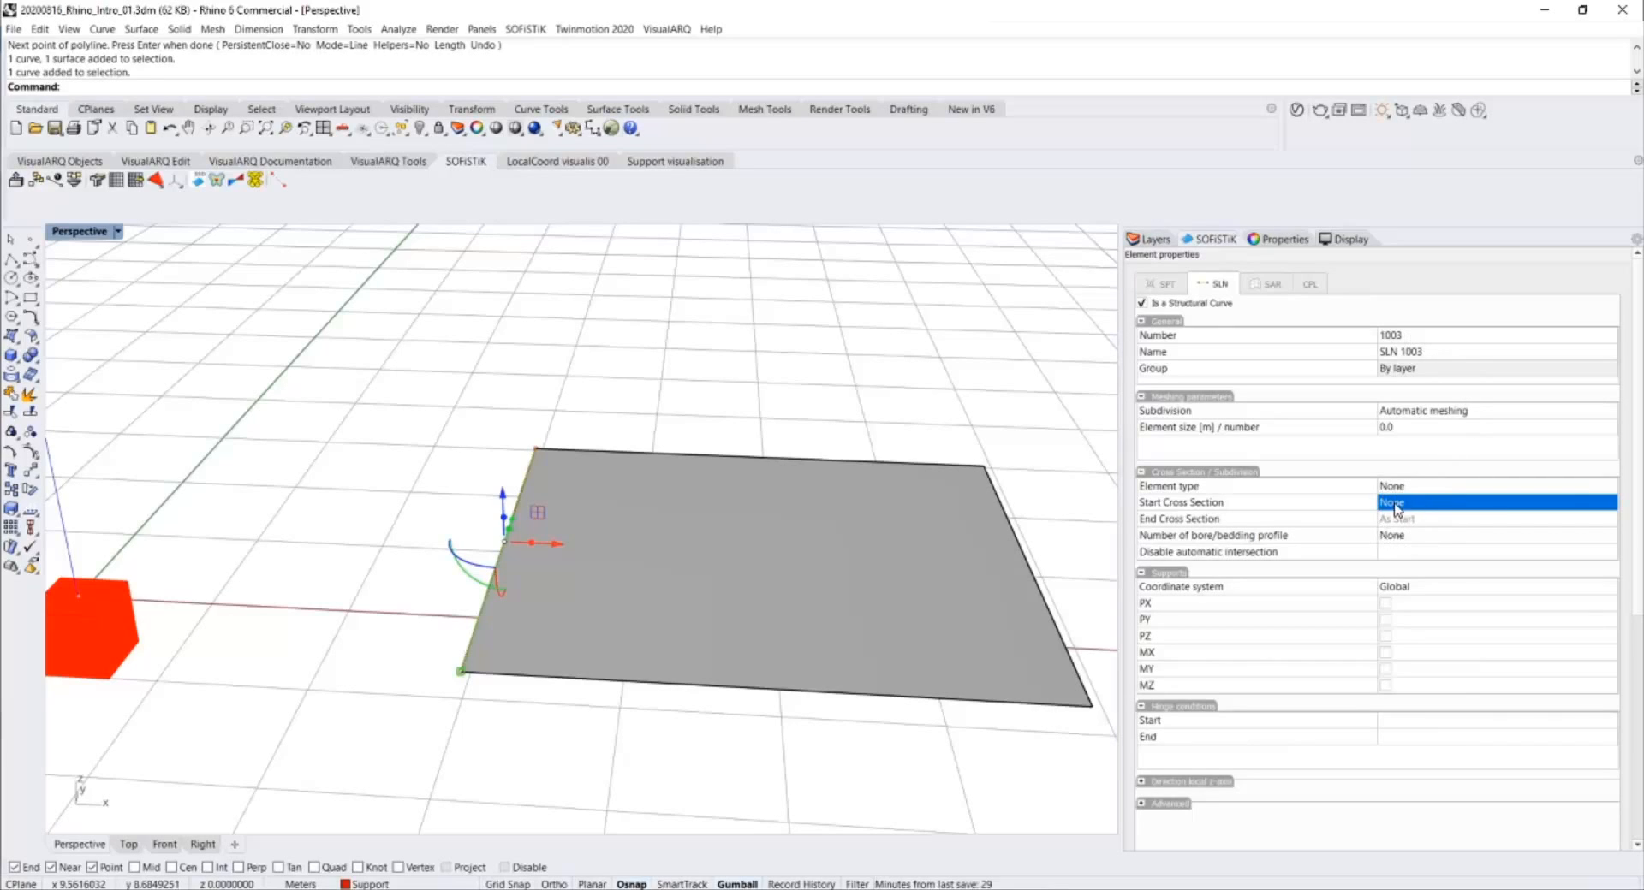
Fix the edge line's supports in PX, PY, PZ, MX, MY and MZ, and deselect it.
click(1385, 620)
click(1385, 636)
click(1385, 653)
click(1385, 669)
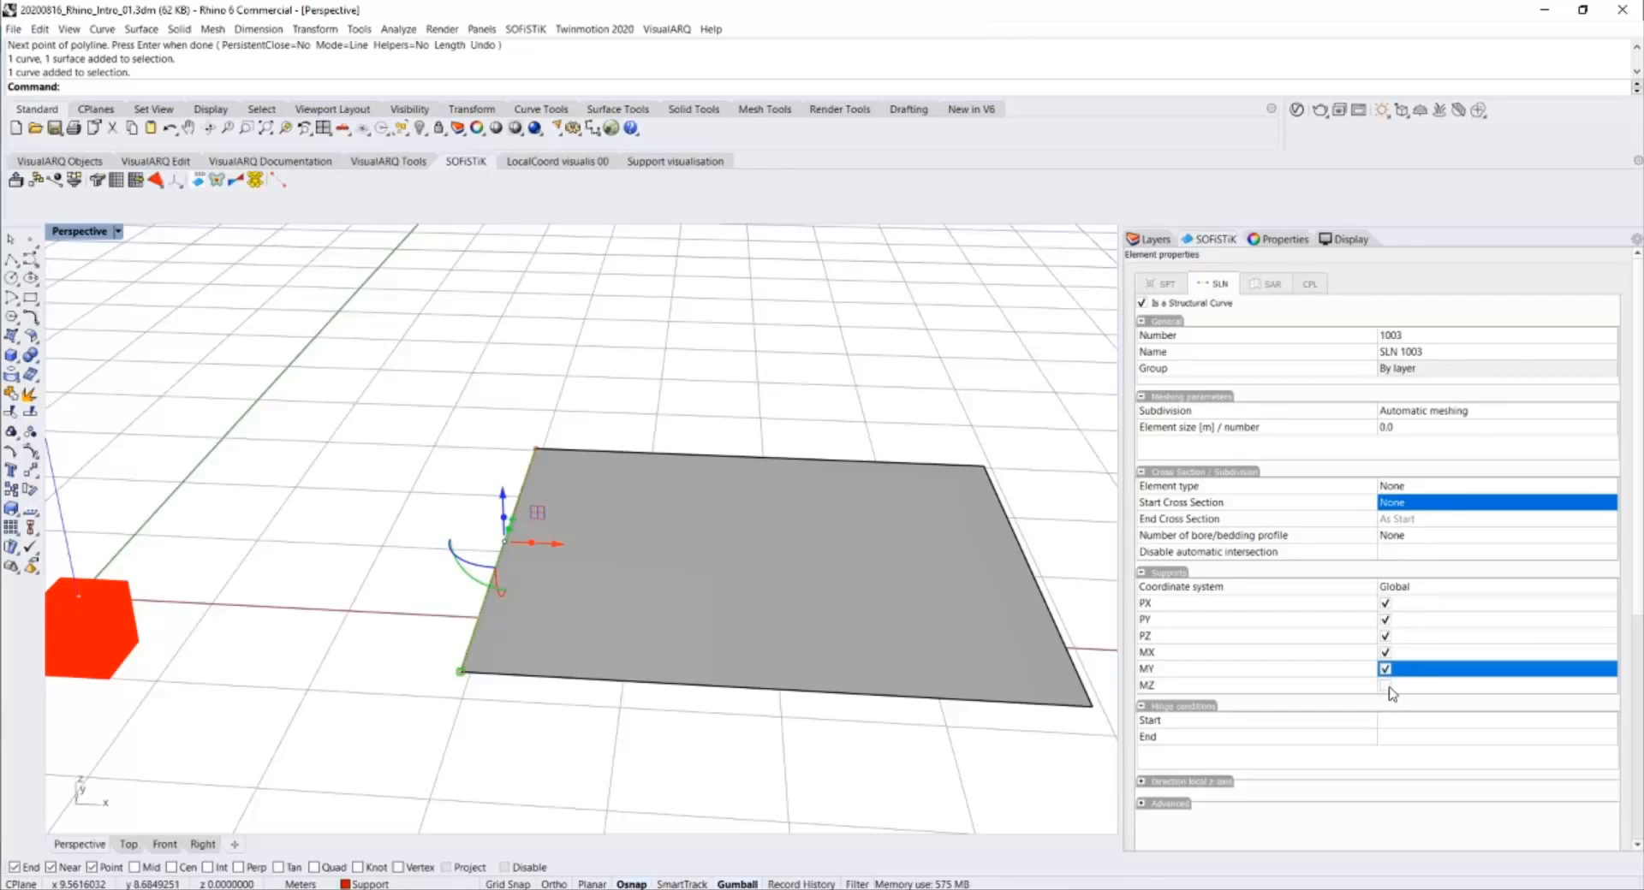
click(1385, 686)
click(839, 404)
right_drag(513, 445, 598, 496)
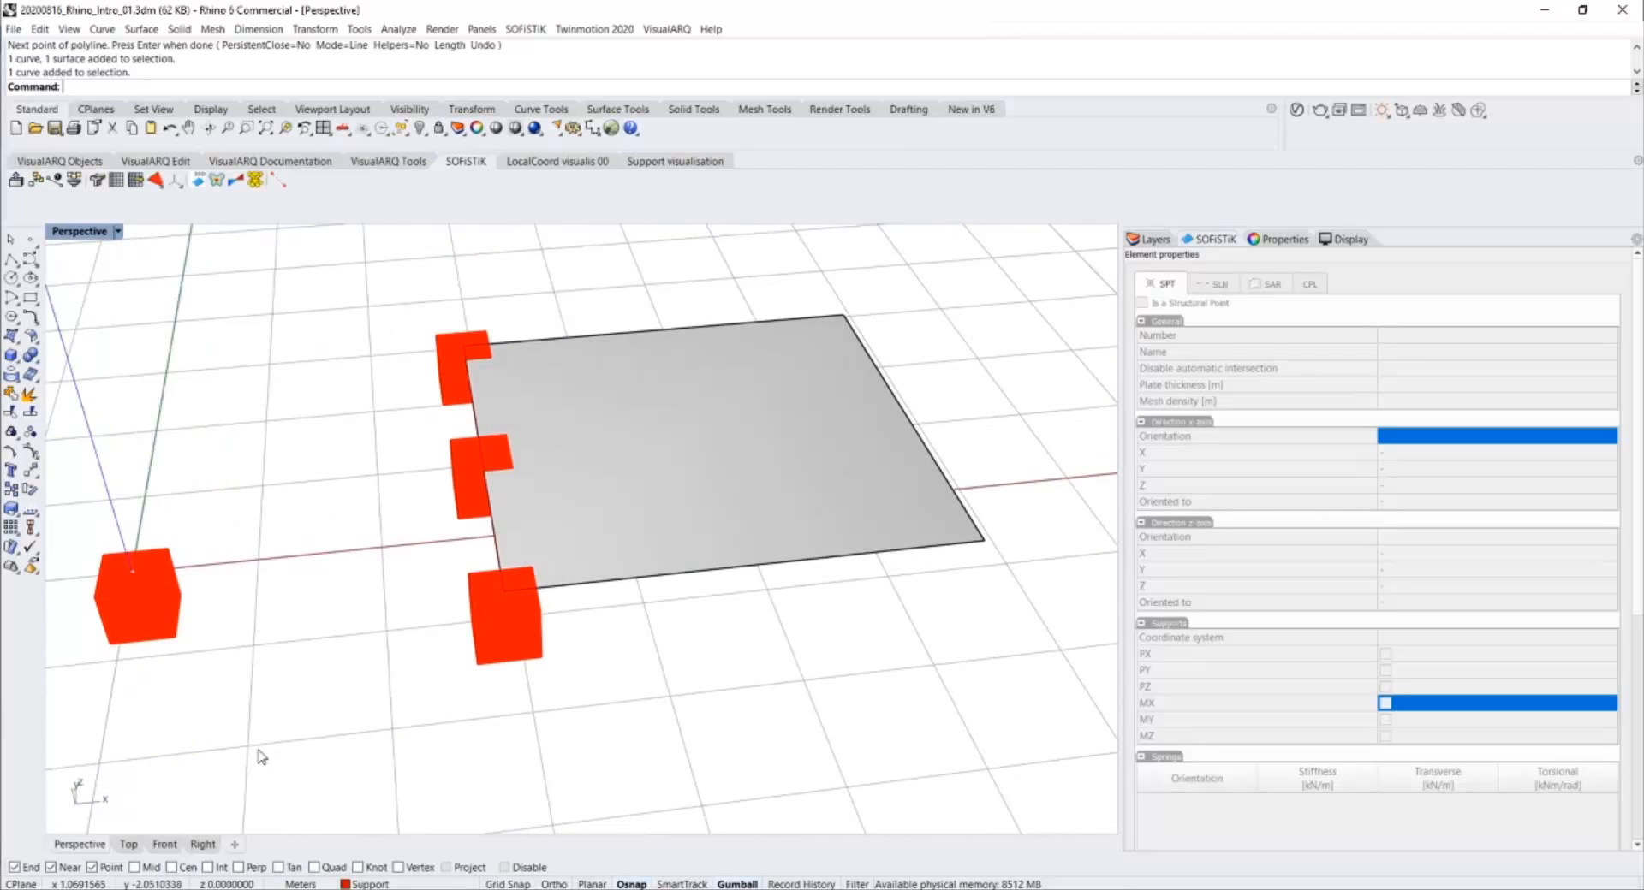
Export the entire system to SOFiSTiK with automatic mesh density and quadrangle elements, processing it immediately.
mouse_move(483, 886)
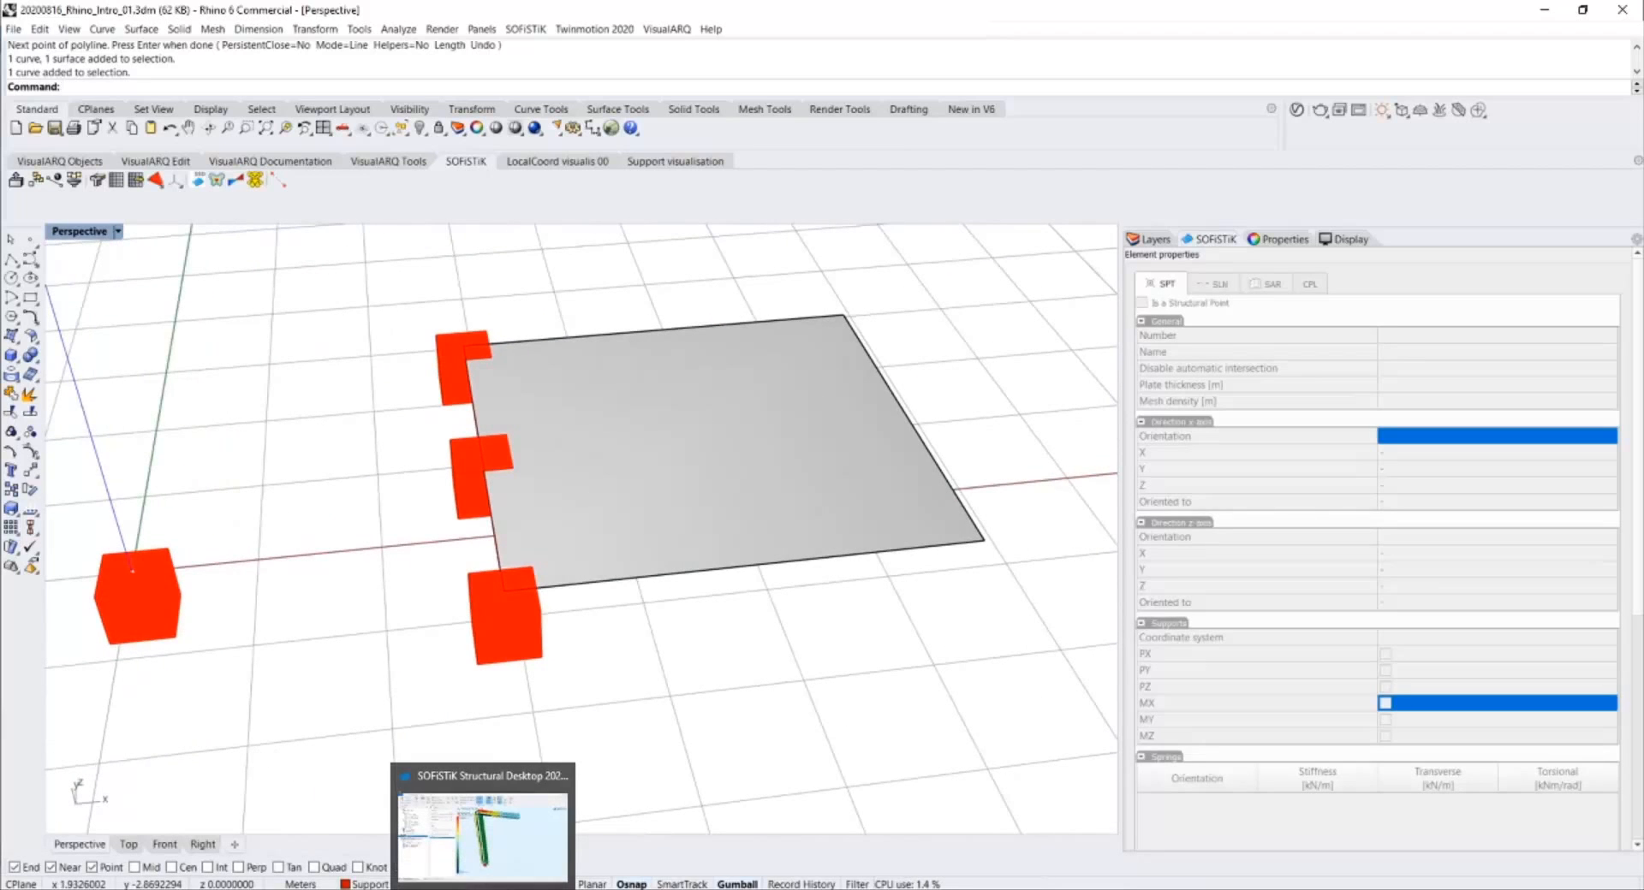
click(483, 887)
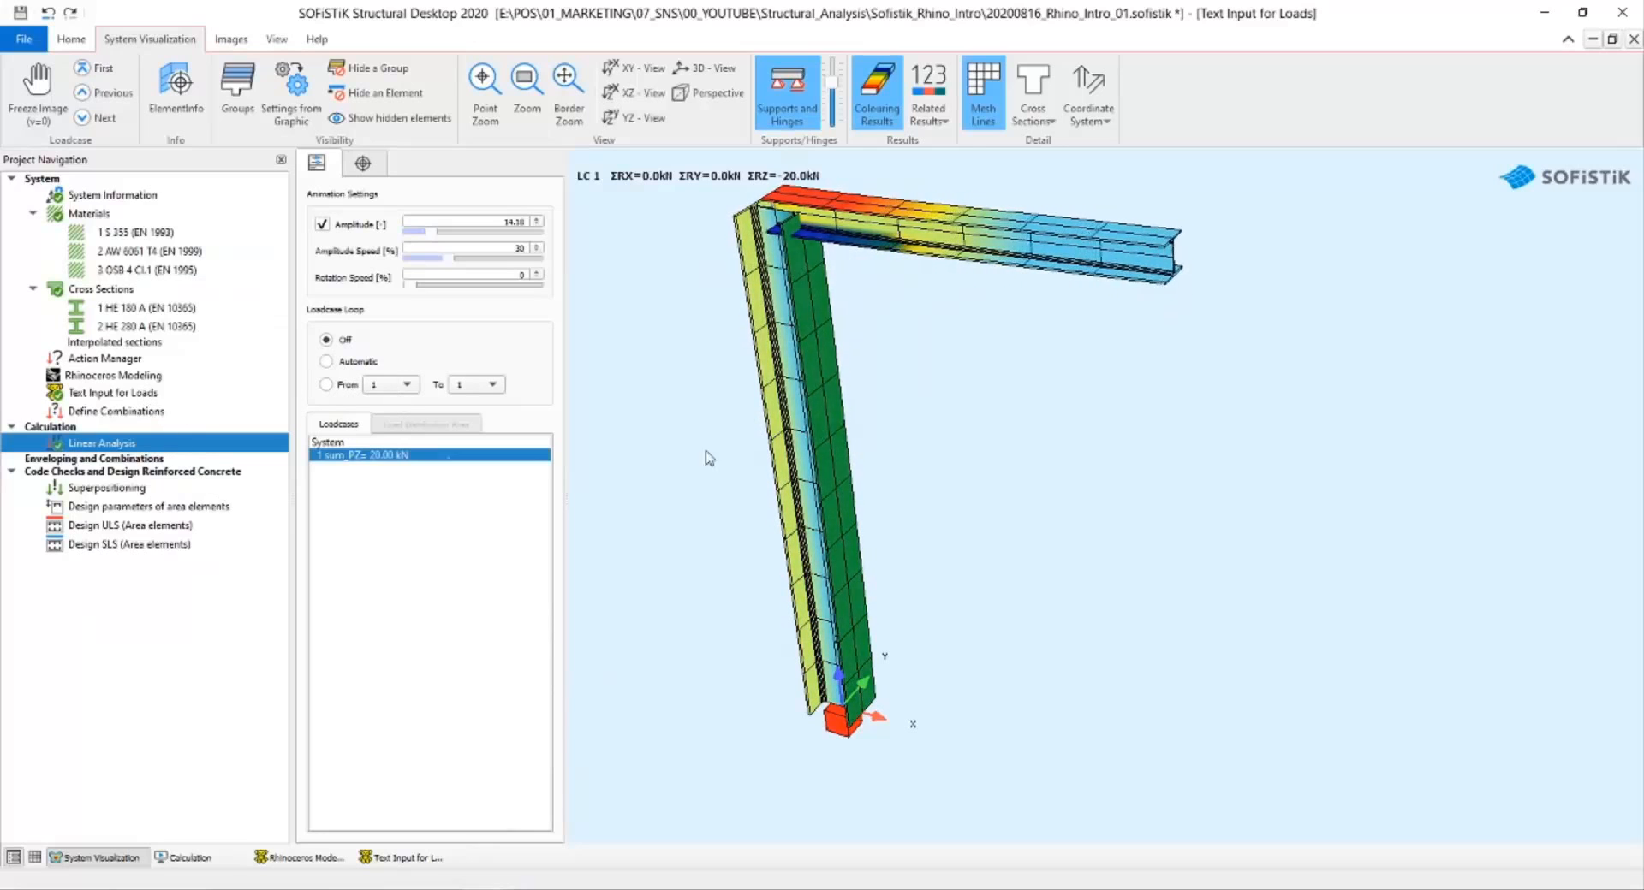
click(445, 887)
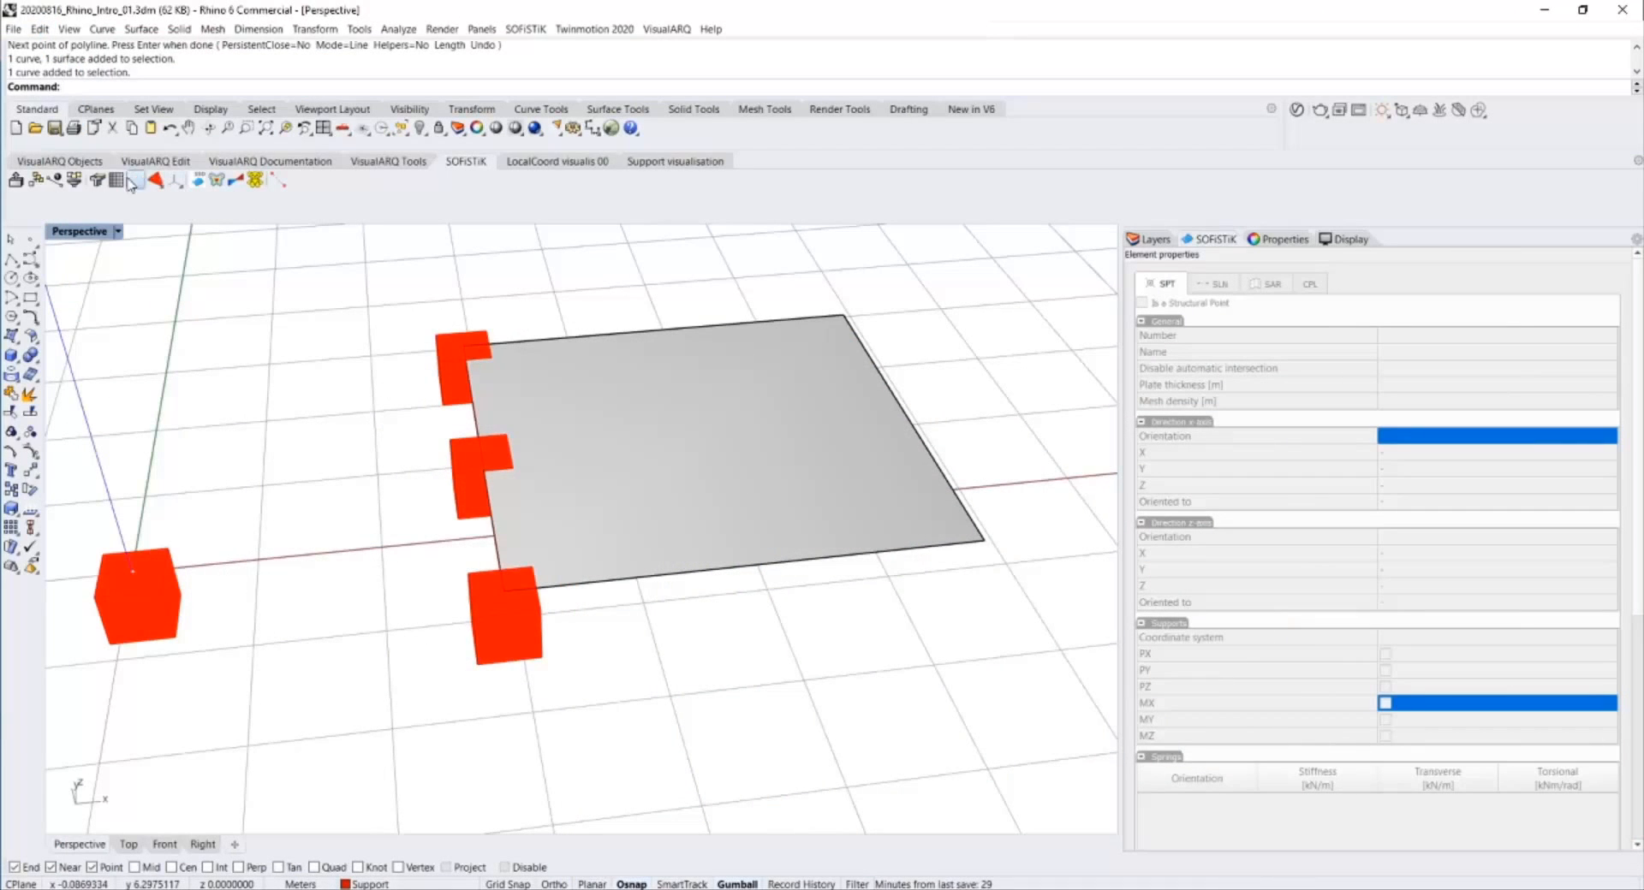
click(16, 179)
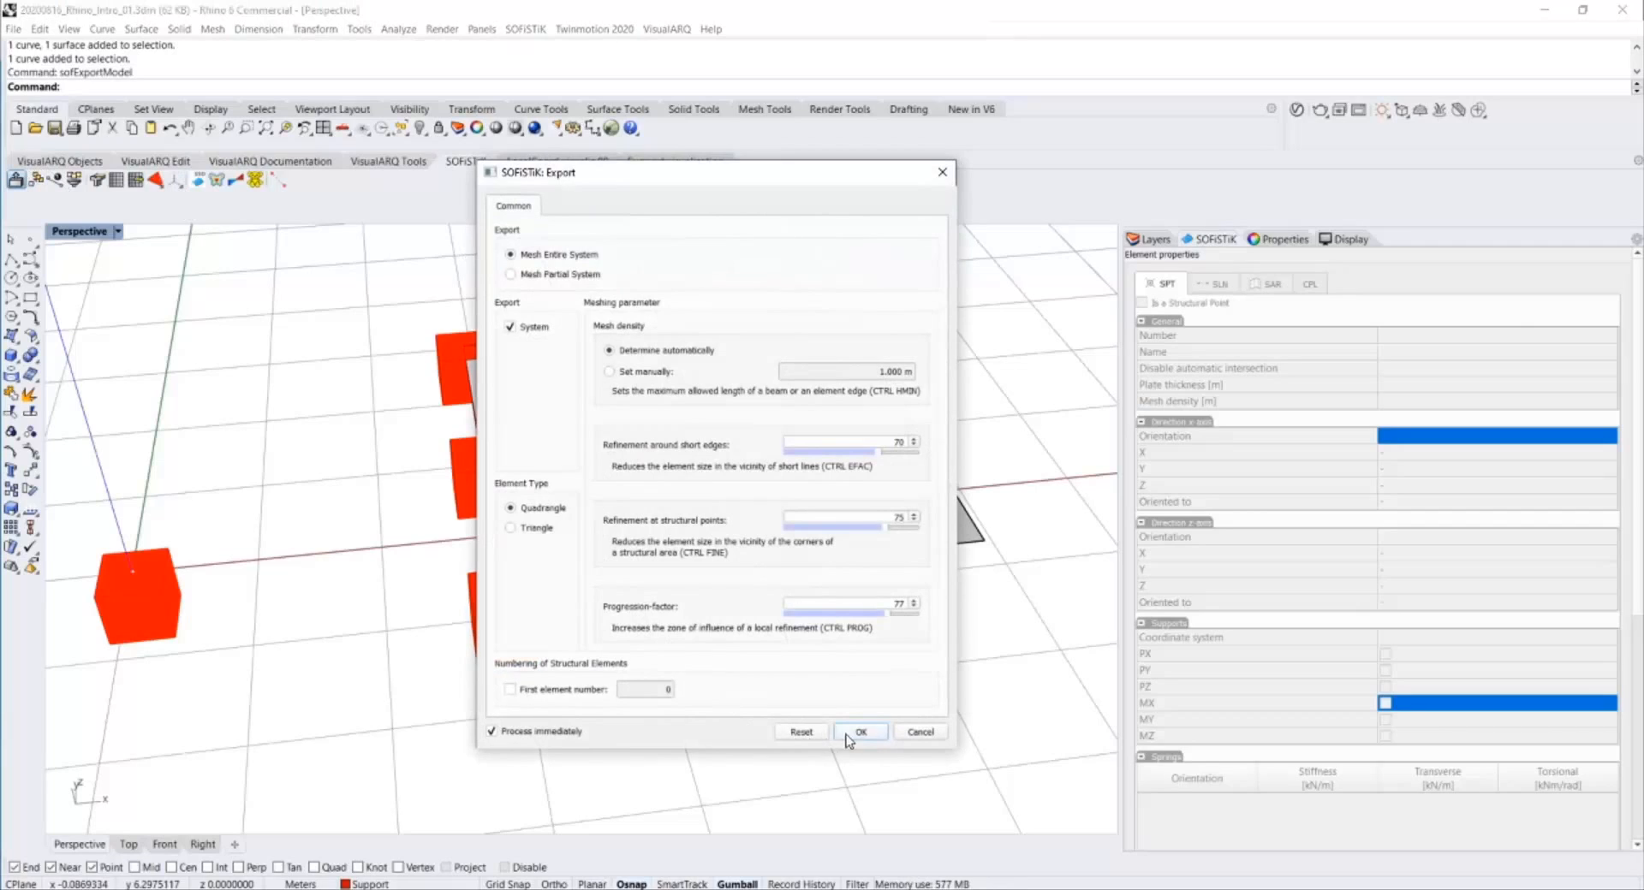
click(847, 734)
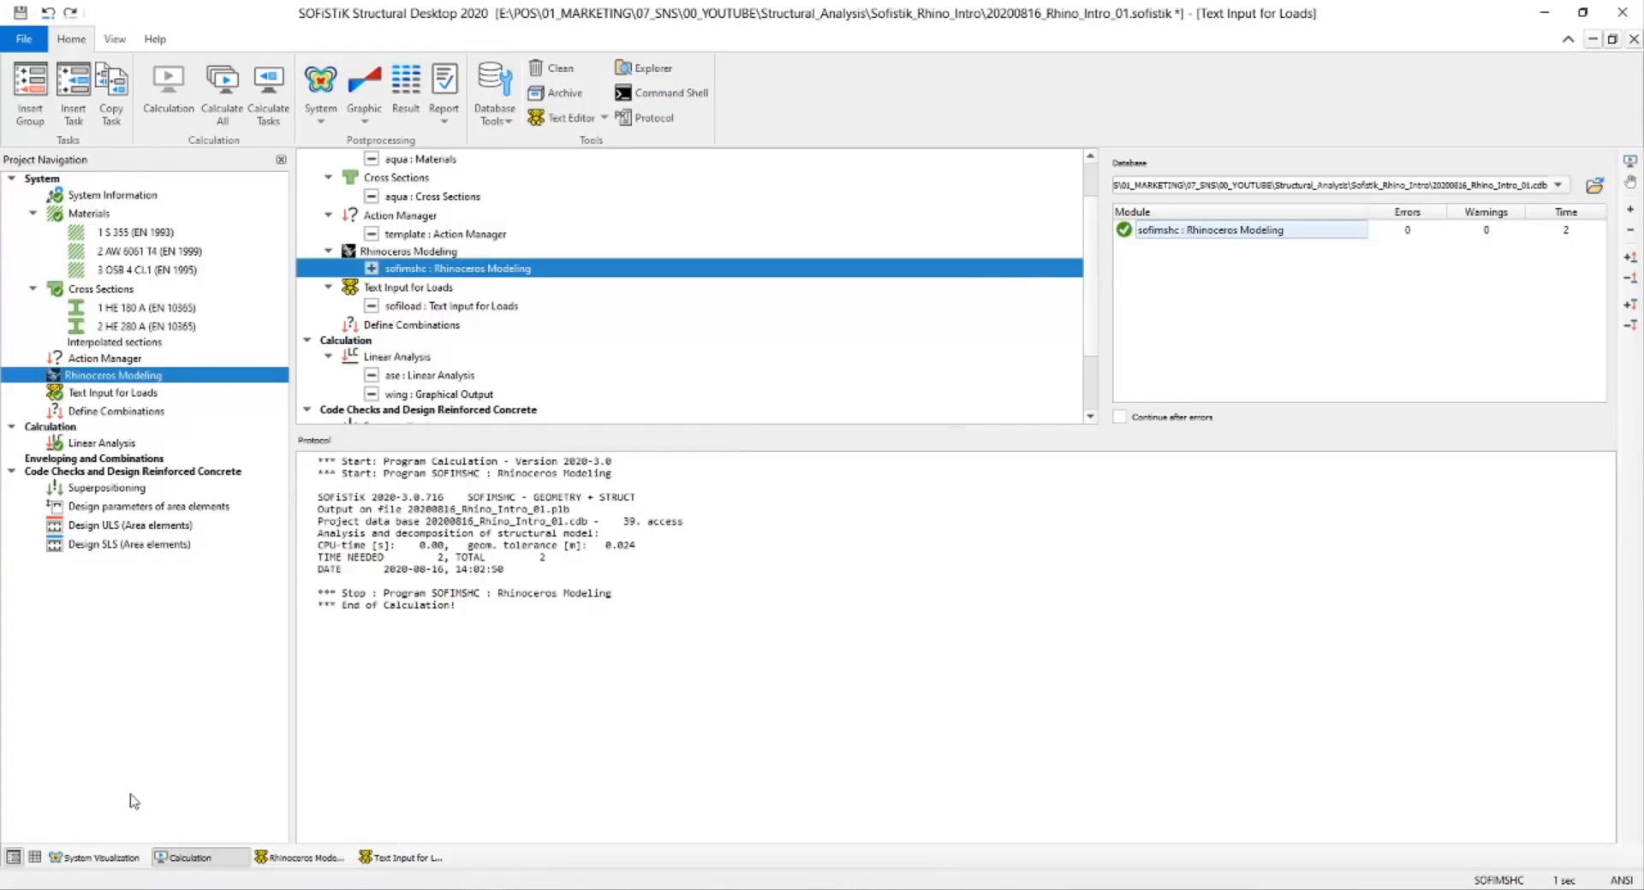
Examine the exported plate mesh, its thickness and its line support beside the frame in the system visualization.
click(96, 857)
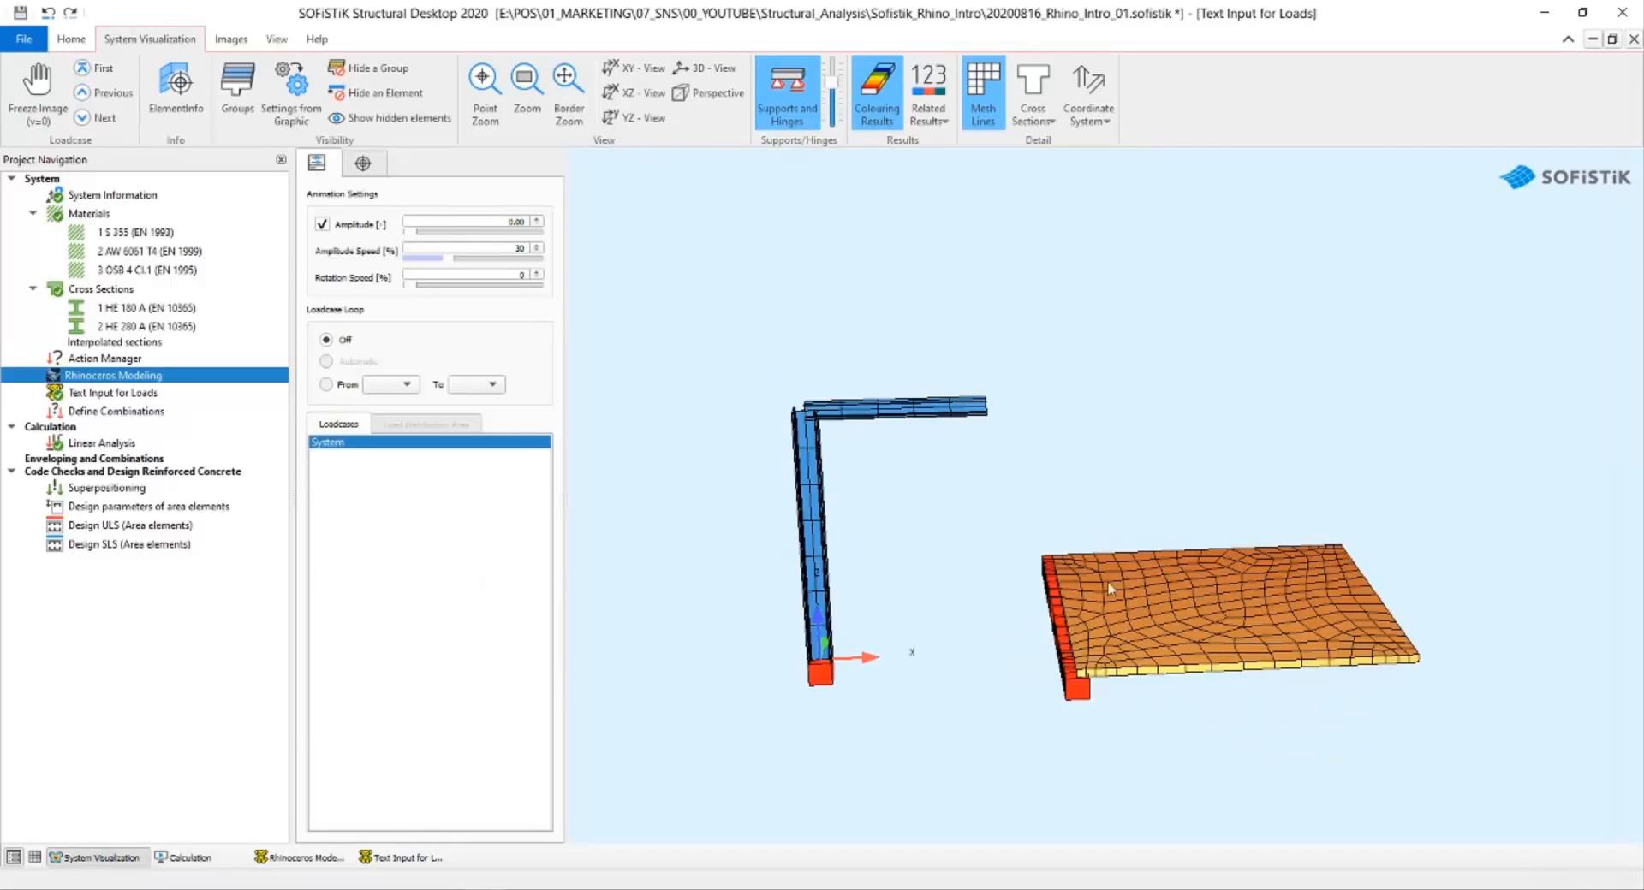
drag(1051, 631, 993, 633)
scroll(1112, 645, up, 2)
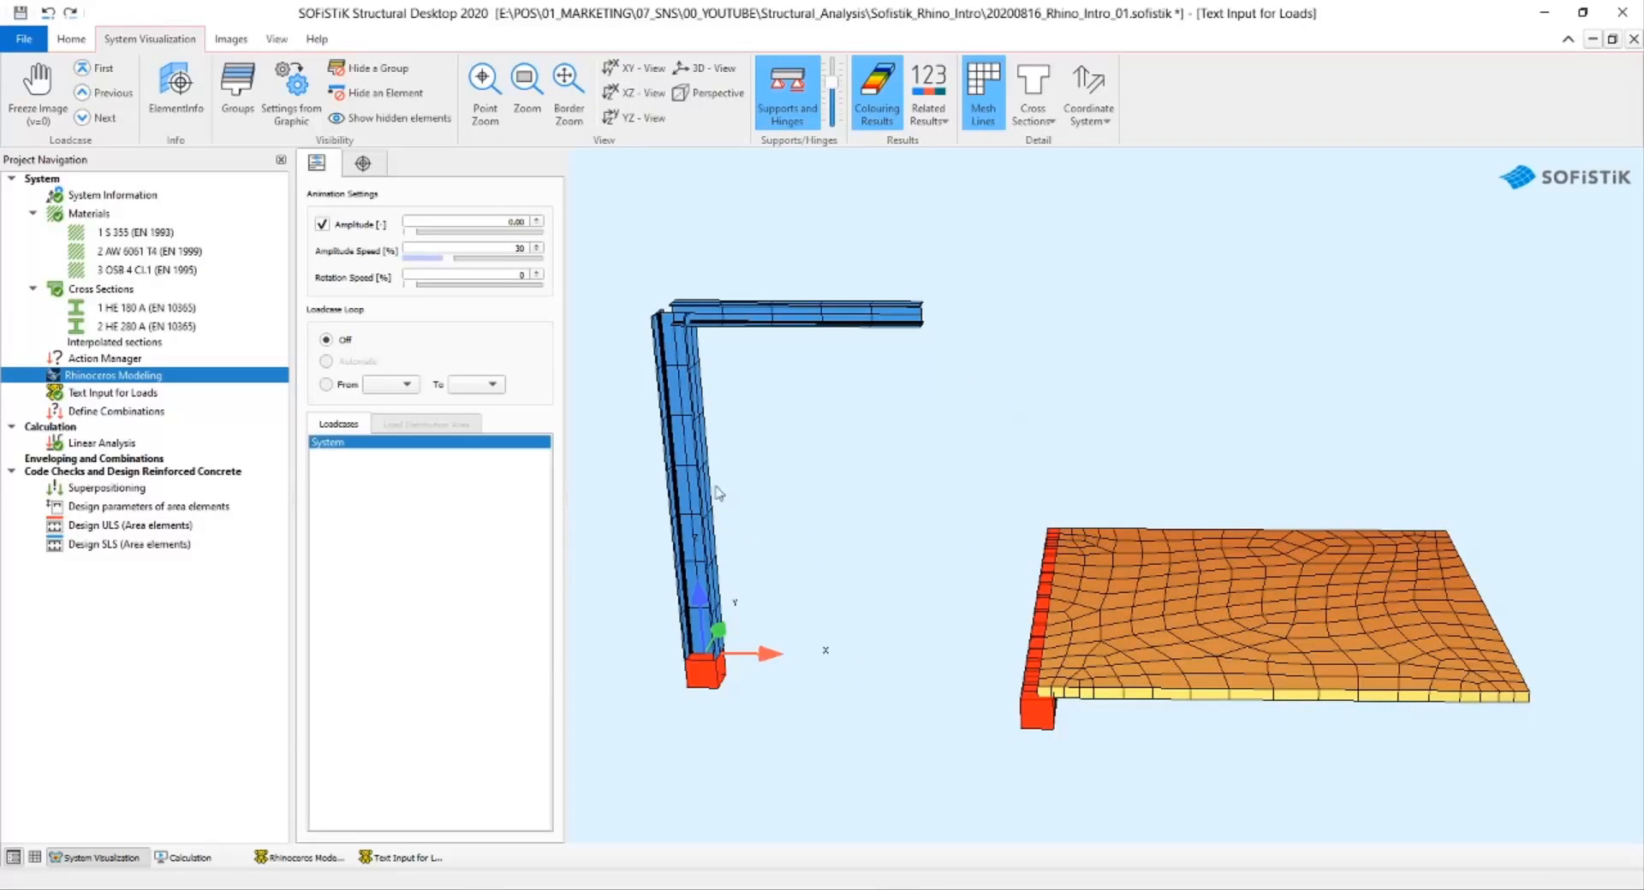
drag(772, 309, 866, 376)
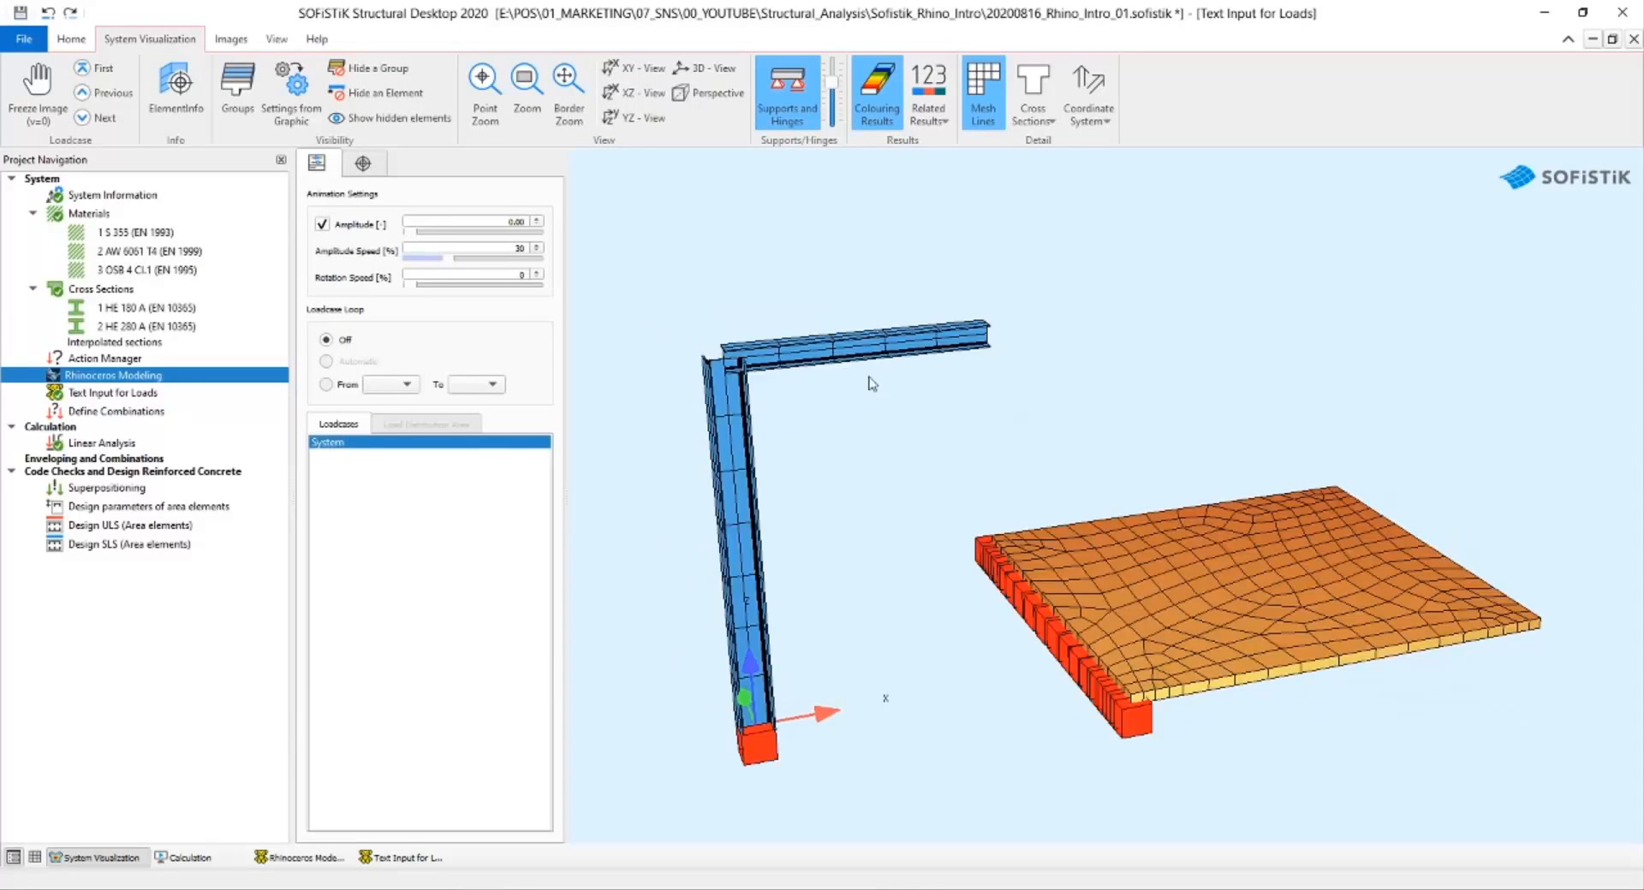
drag(1103, 534, 963, 524)
drag(1149, 612, 1198, 659)
middle_drag(1199, 661, 1006, 560)
scroll(993, 558, up, 3)
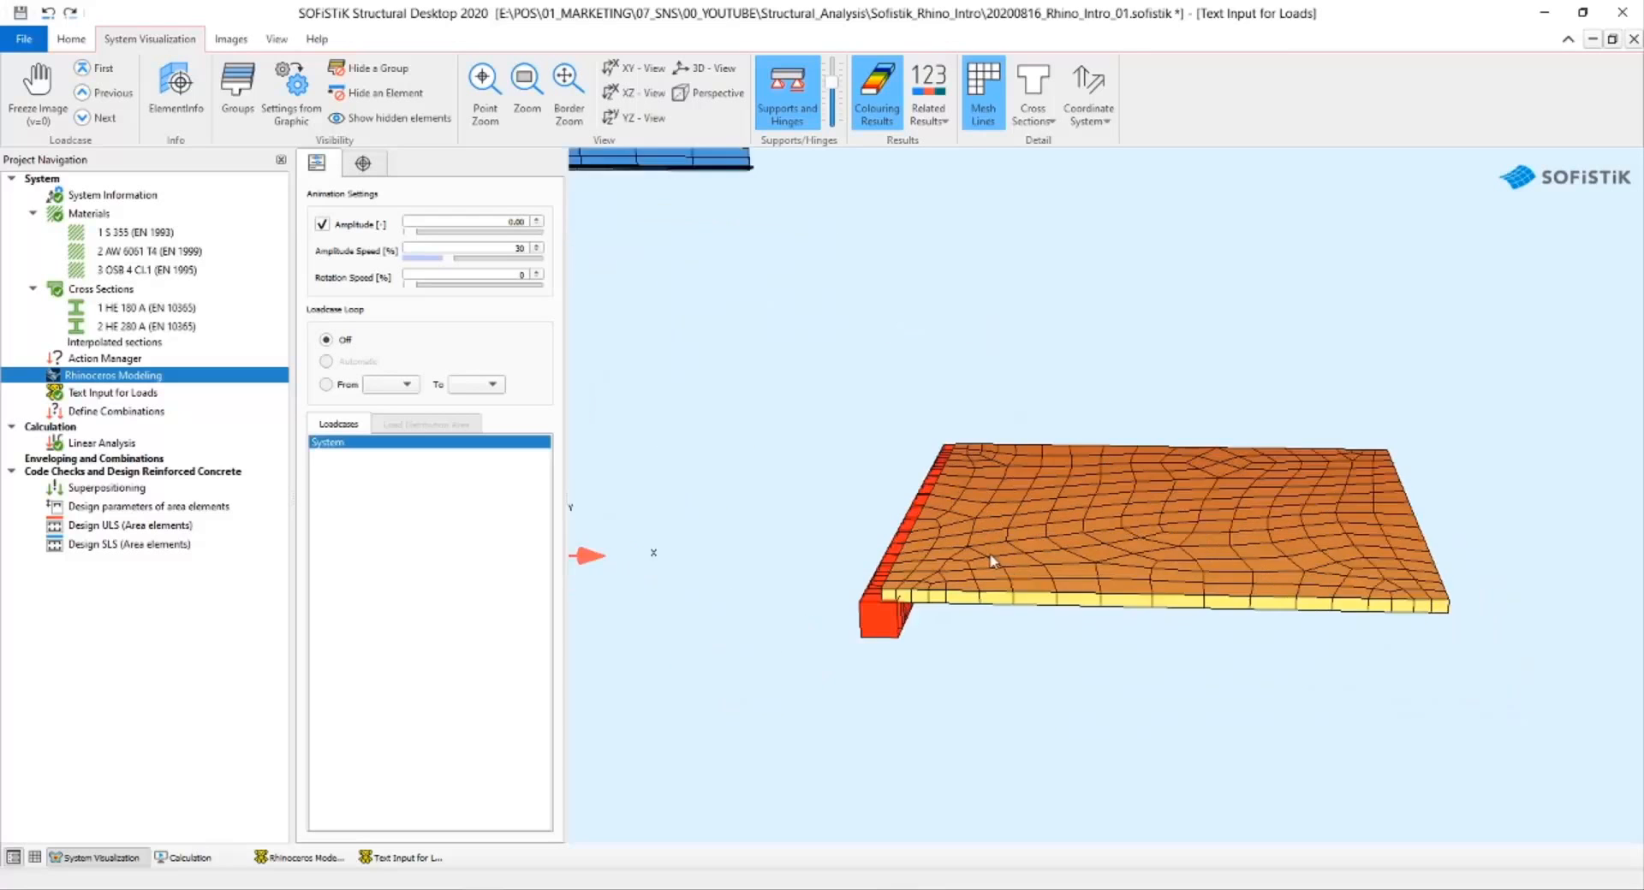
mouse_move(970, 605)
mouse_down()
mouse_move(1082, 585)
mouse_move(975, 601)
mouse_up()
scroll(1077, 584, down, 2)
scroll(1076, 577, down, 2)
middle_drag(984, 594, 1093, 626)
drag(1016, 608, 968, 642)
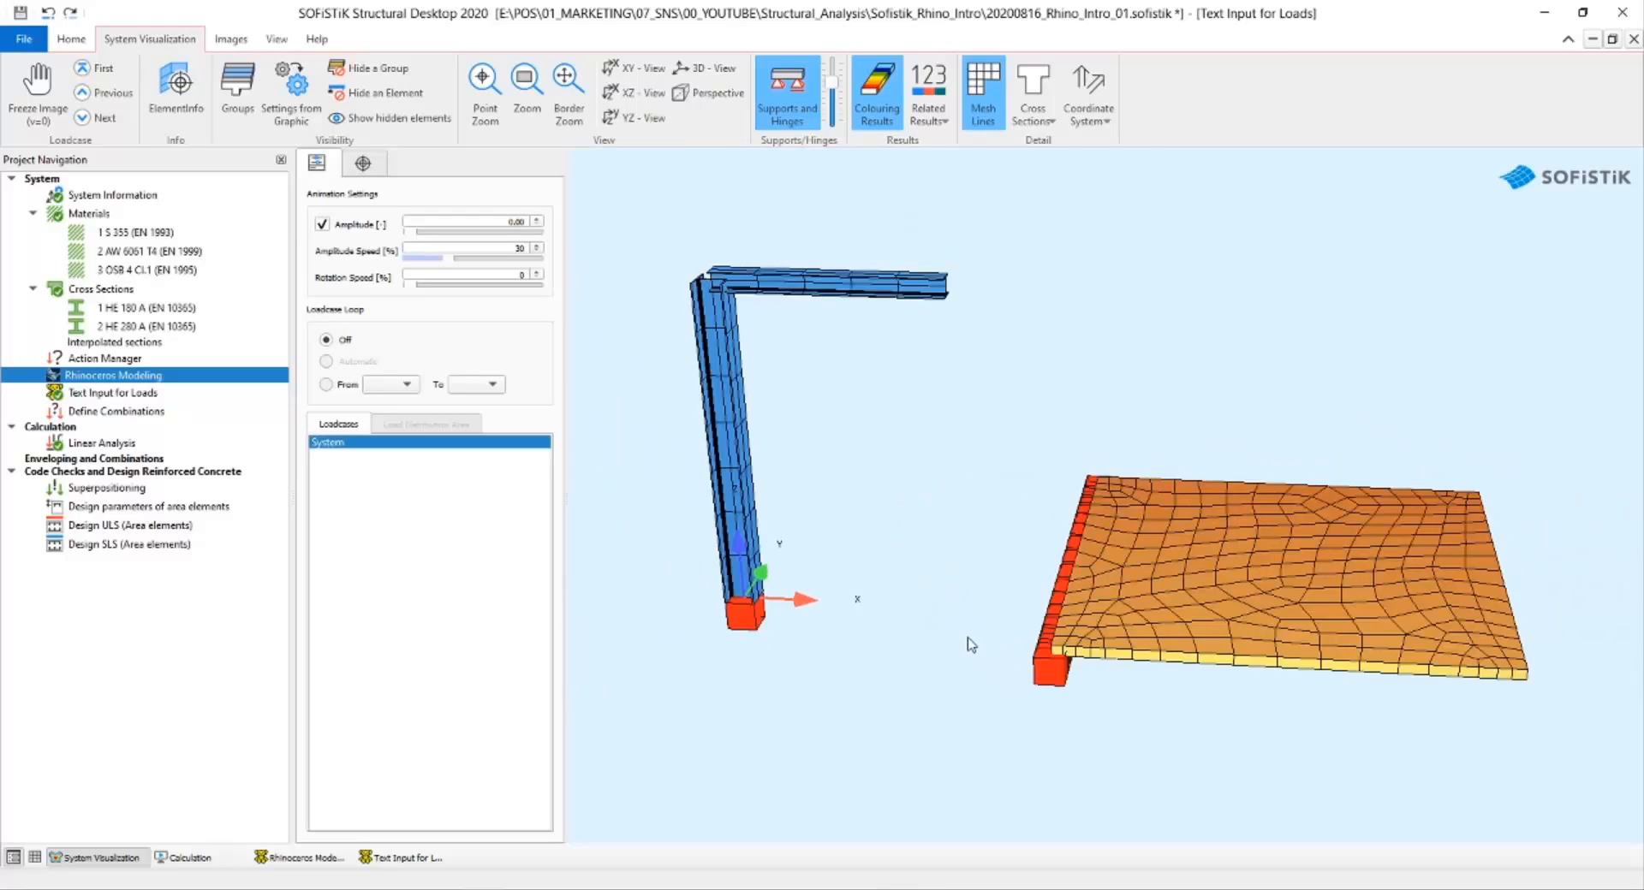
Add load case 2 with the line "lc 2" below the point load in the Text Input for Loads.
click(151, 394)
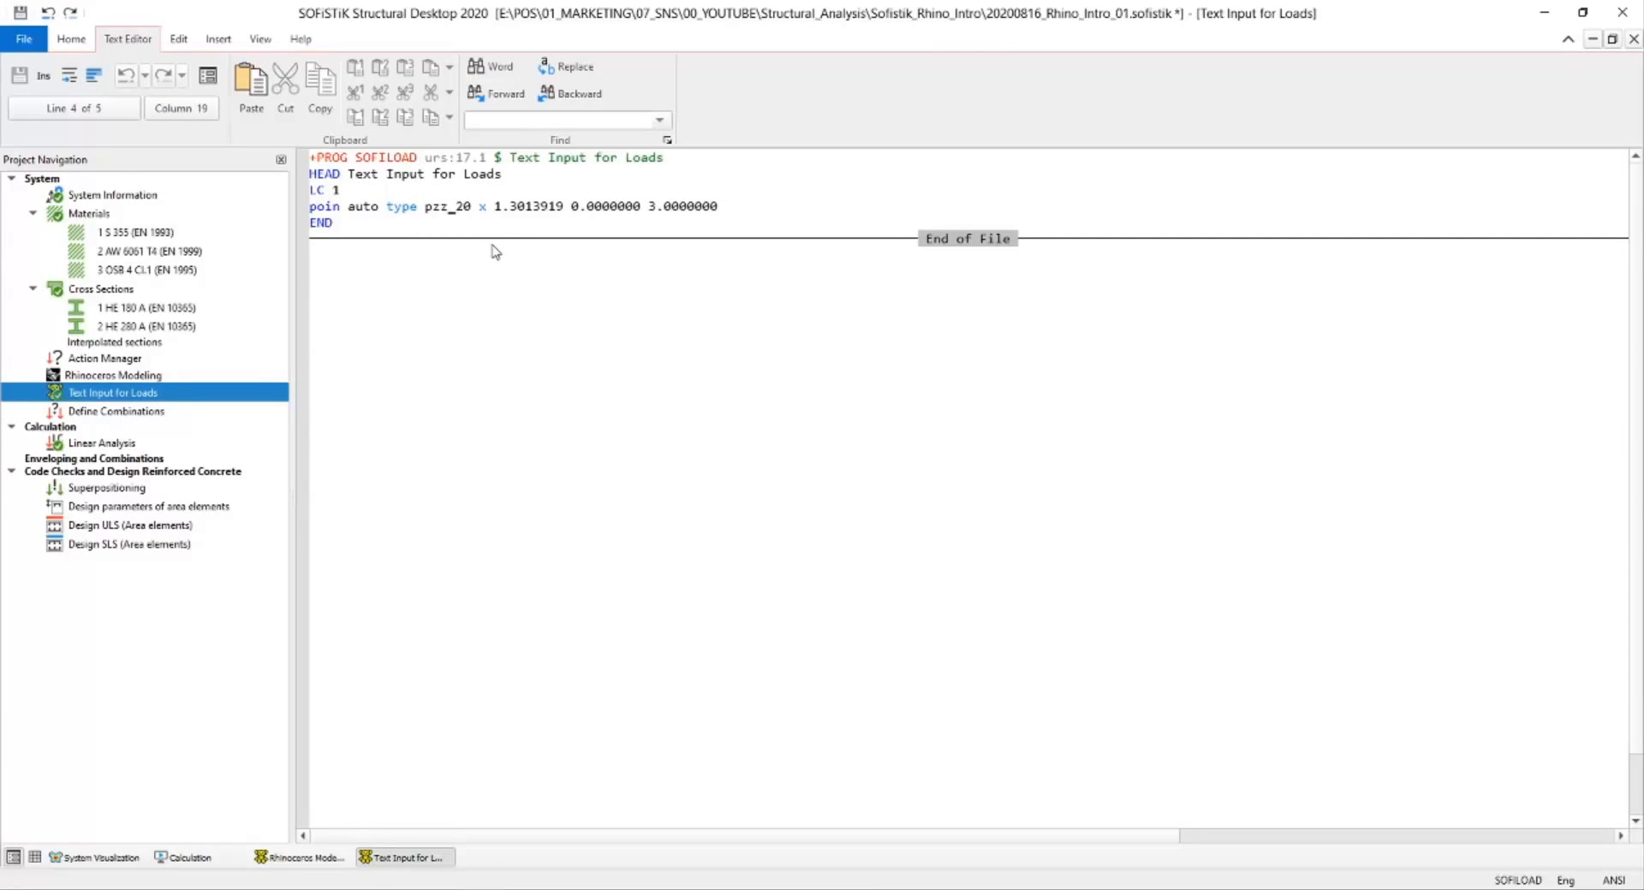
click(723, 208)
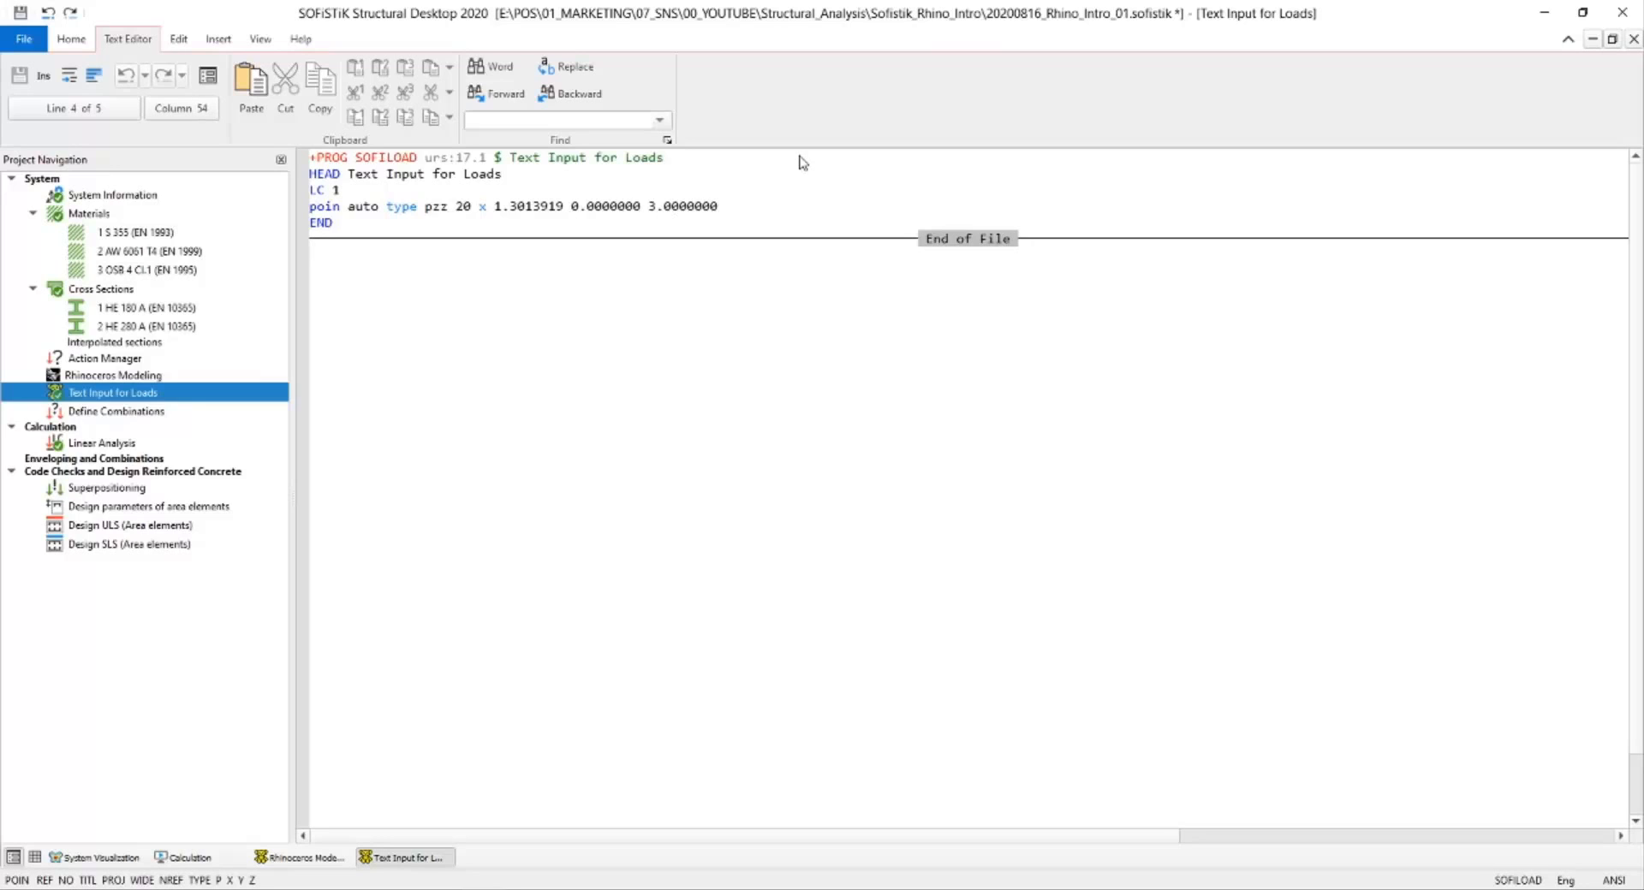
key(Return)
key(Return)
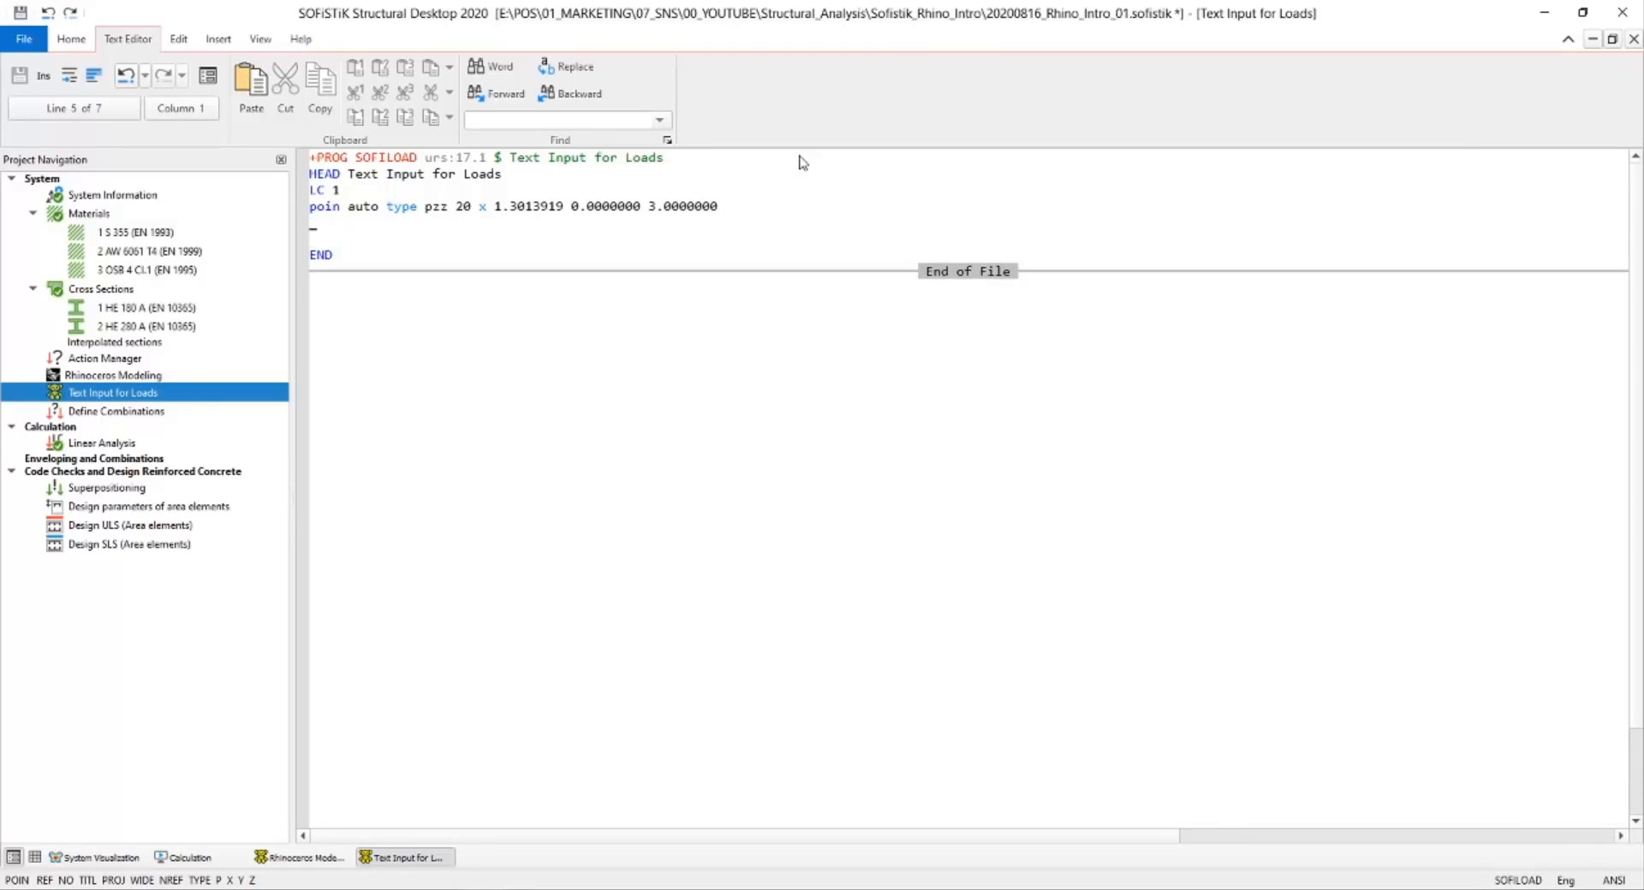
key(Return)
text(L)
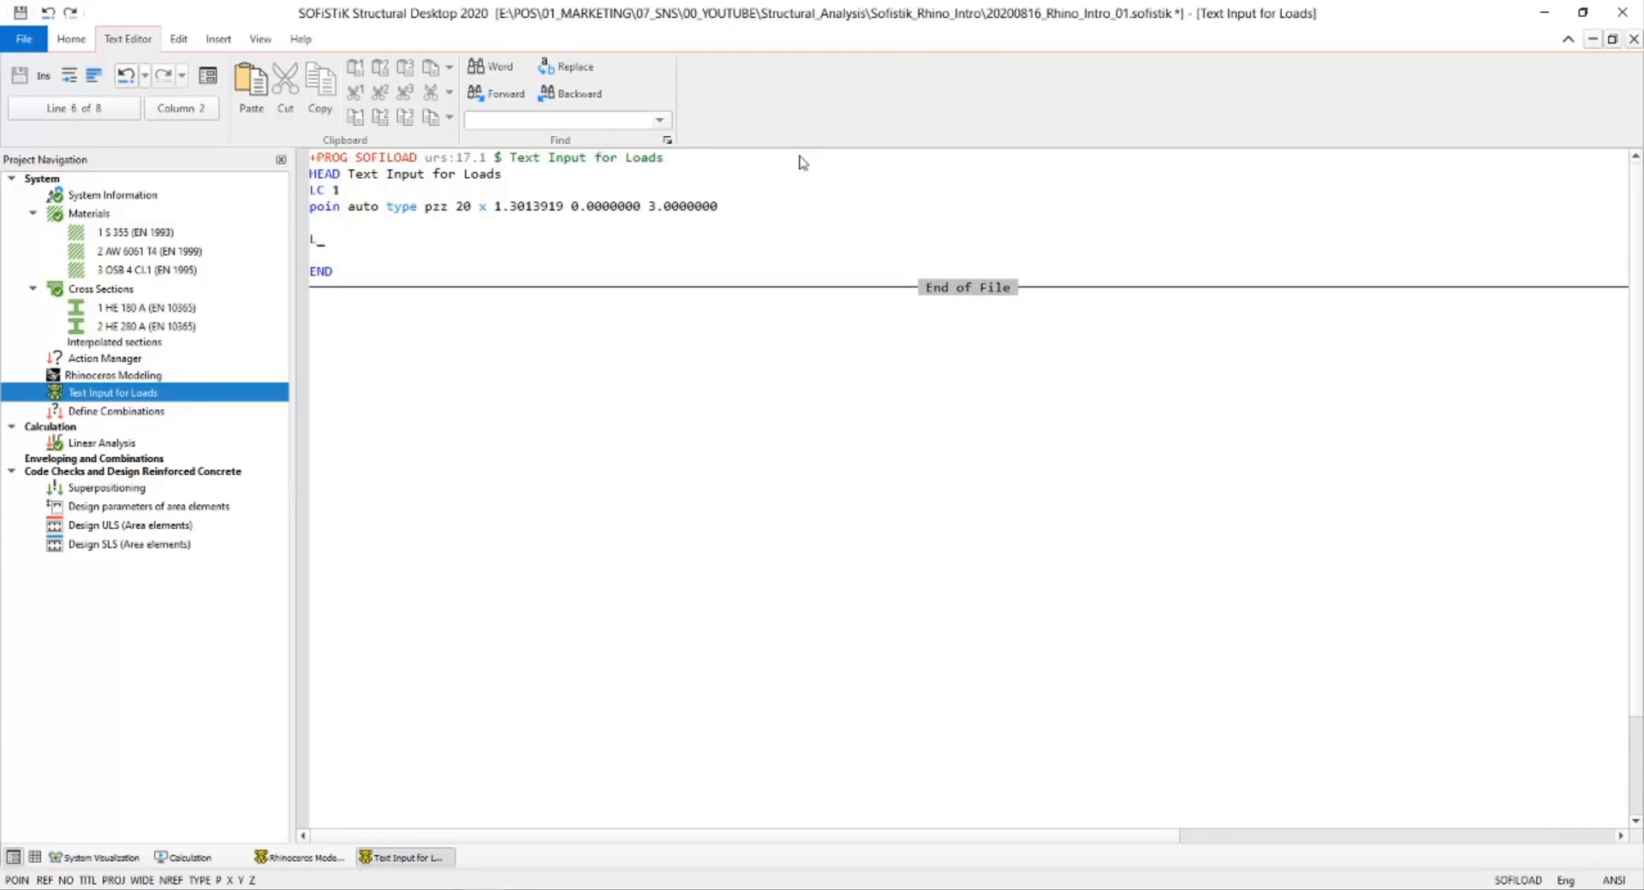
text(c )
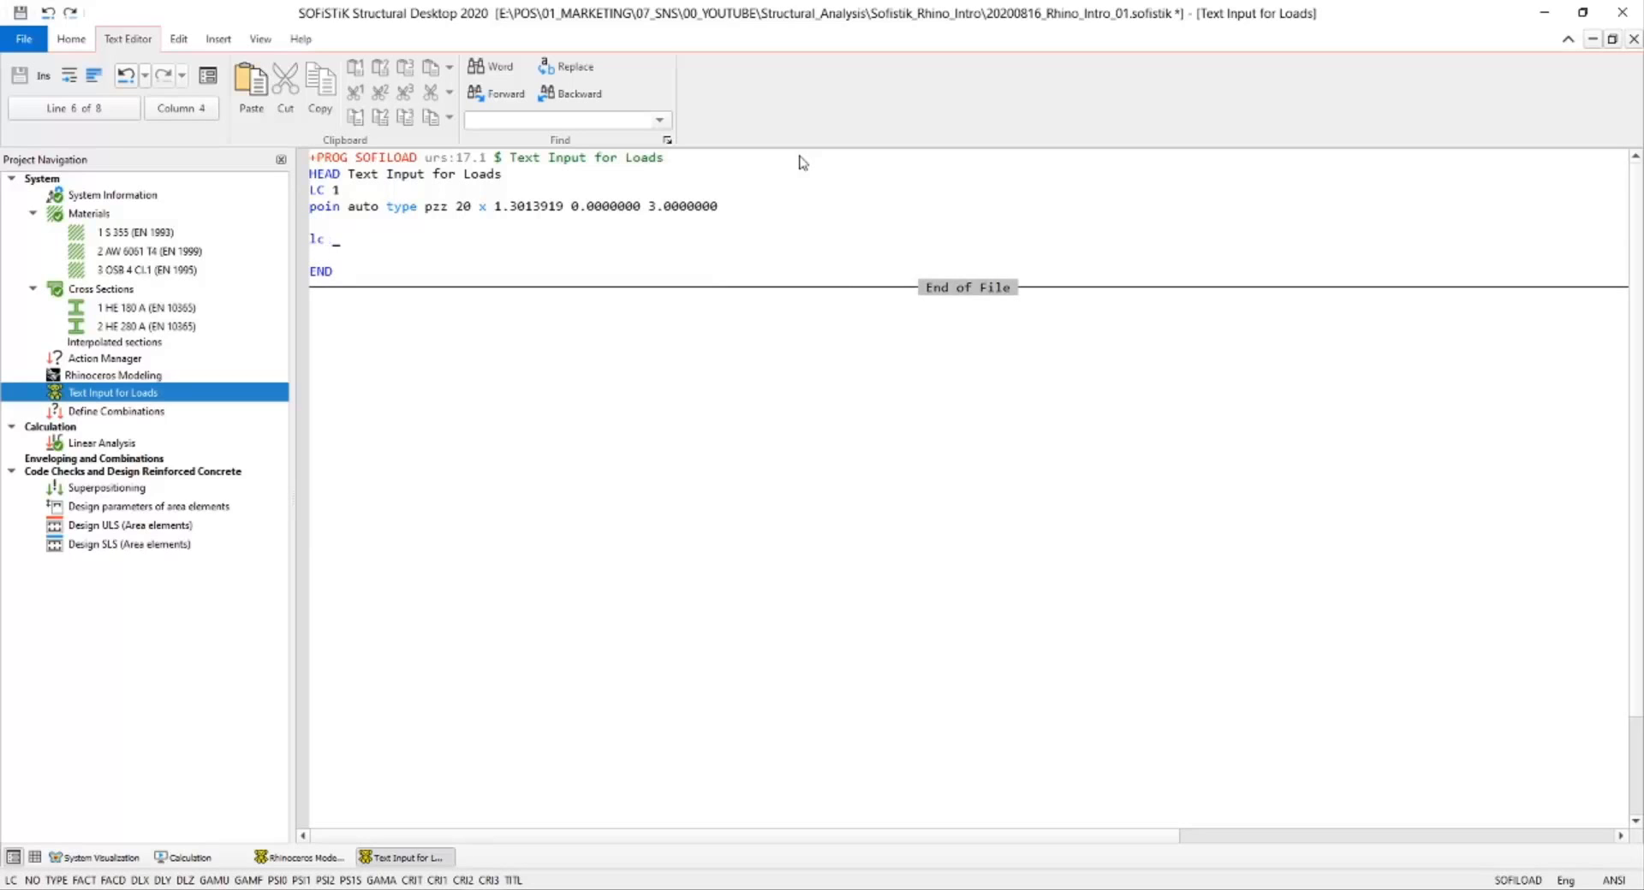
text(2)
key(Return)
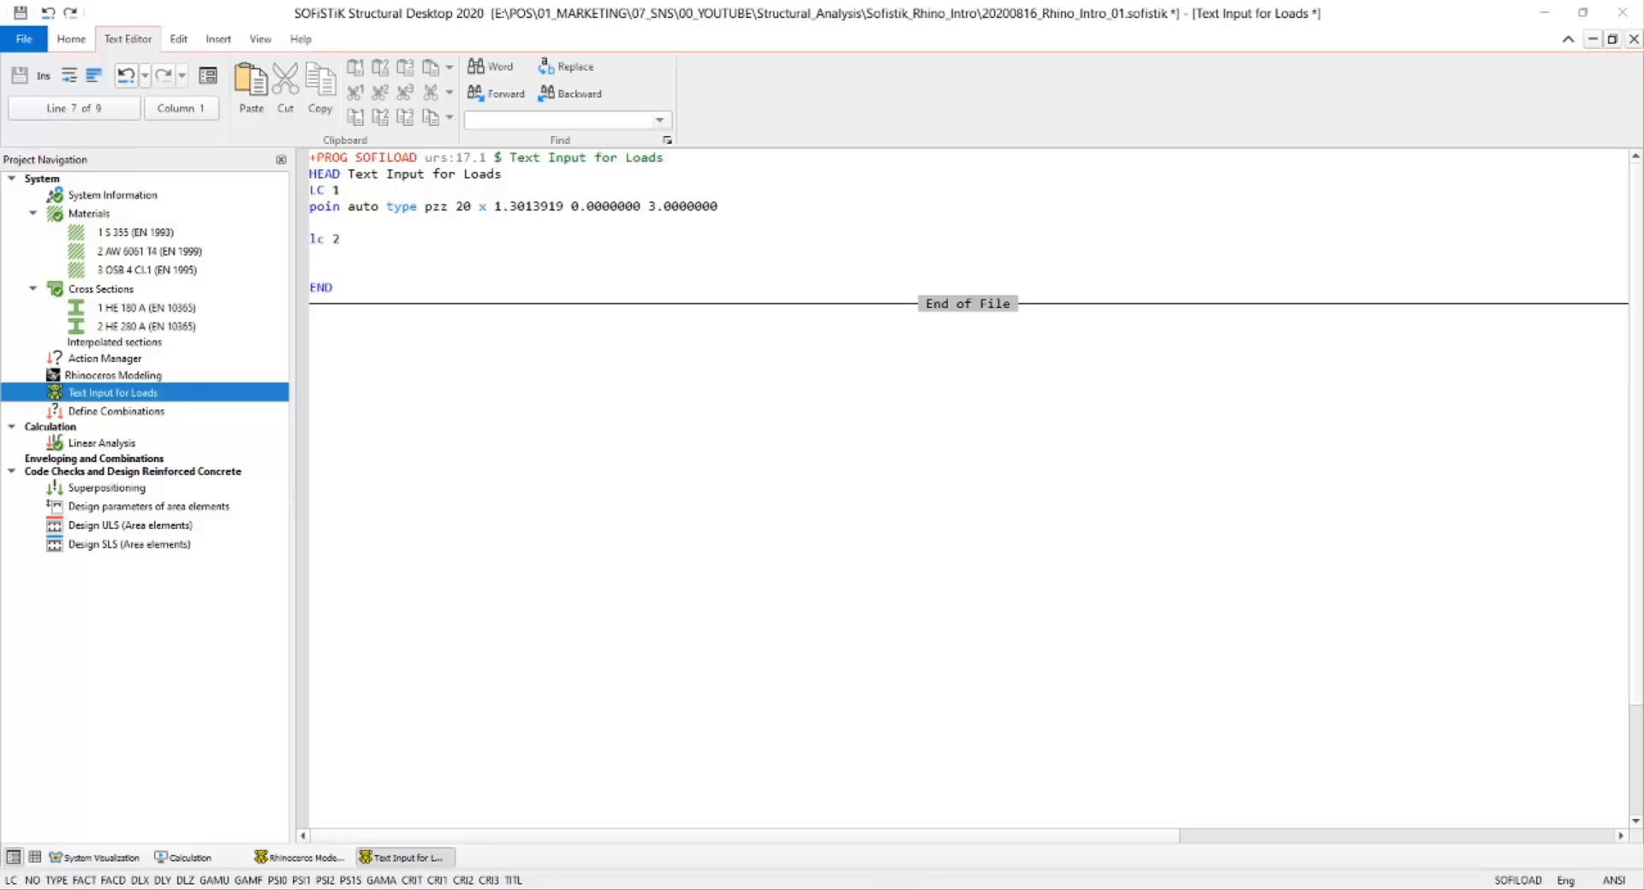
Start the area load line of load case 2 with "area auto type pzz 10 x" below "lc 2".
click(320, 256)
text(area)
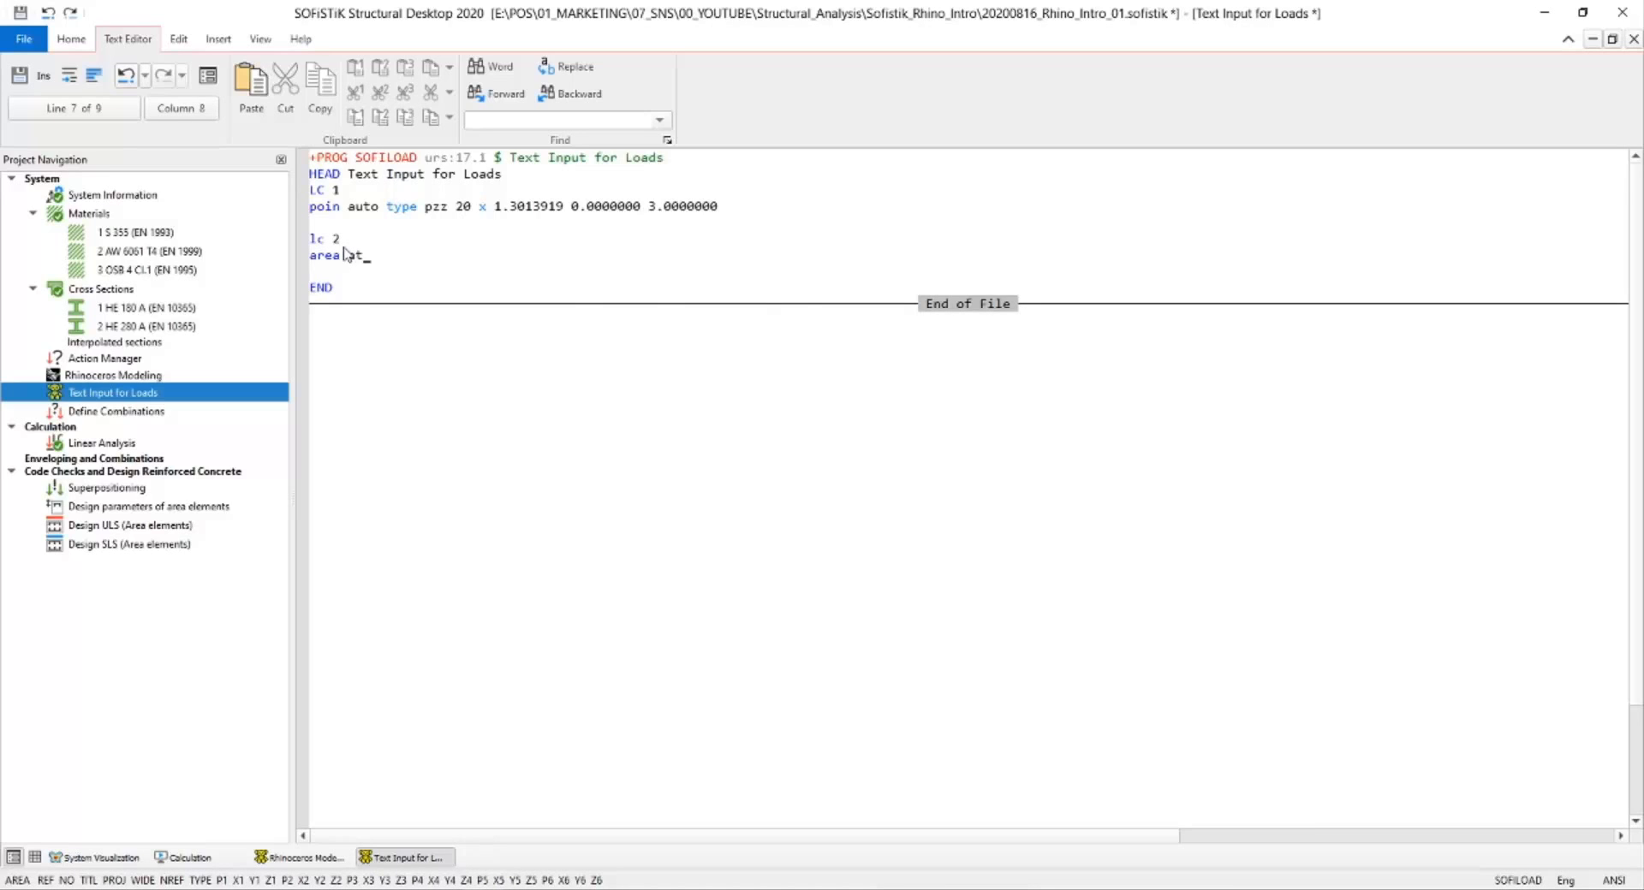
text( auto type pzz 10 x)
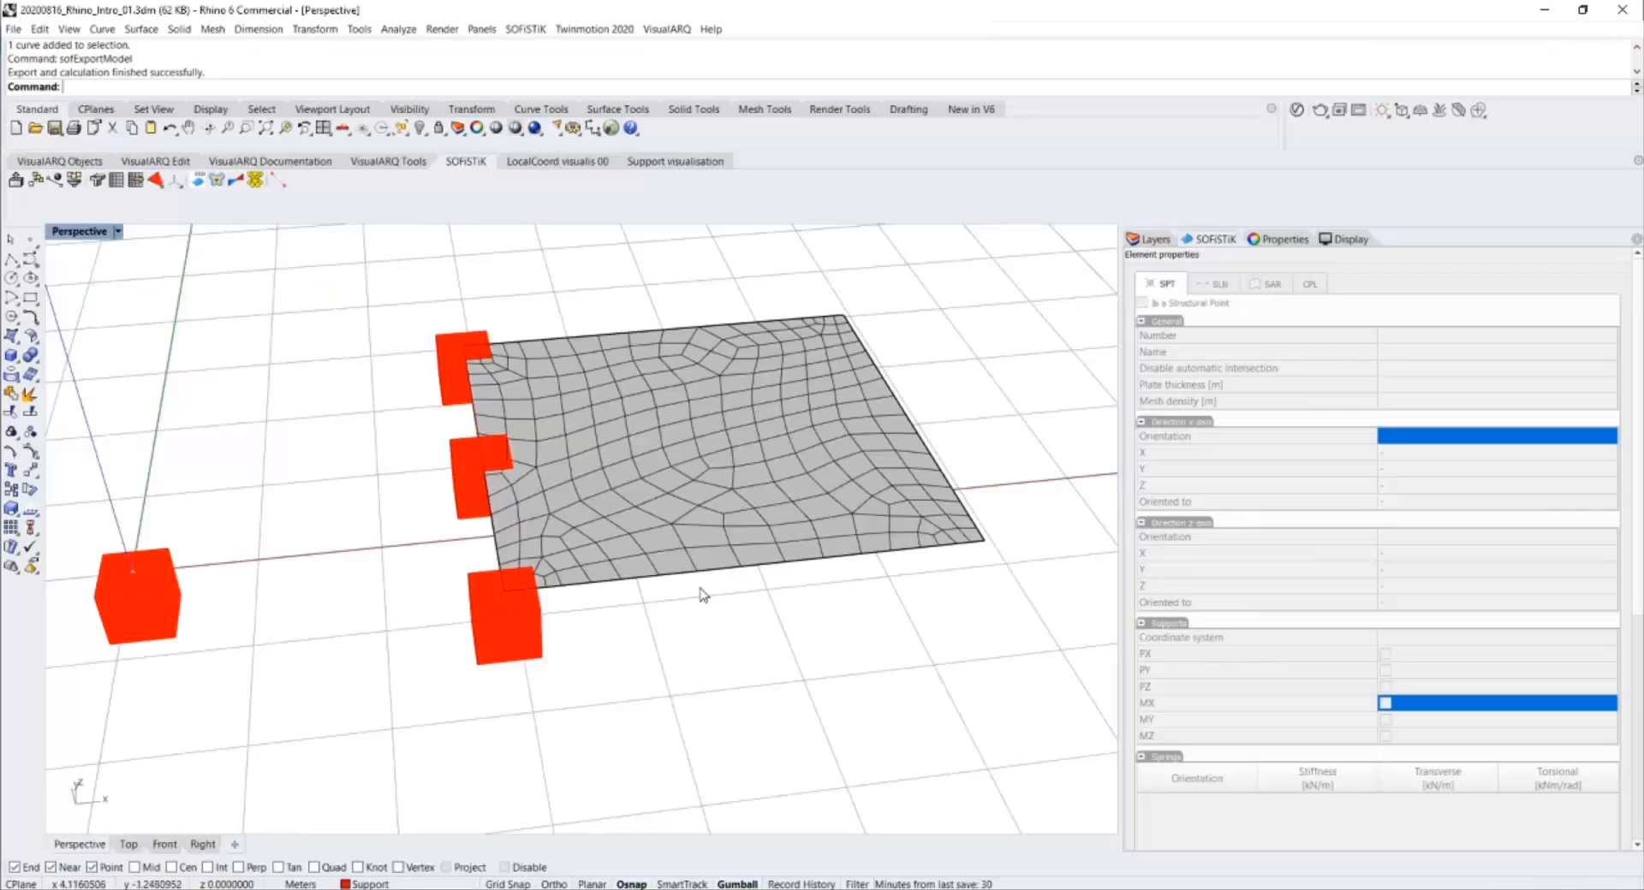
Switch to the Rhino model and turn off the finite element mesh display on the plate.
right_drag(600, 514, 678, 560)
right_drag(836, 429, 718, 440)
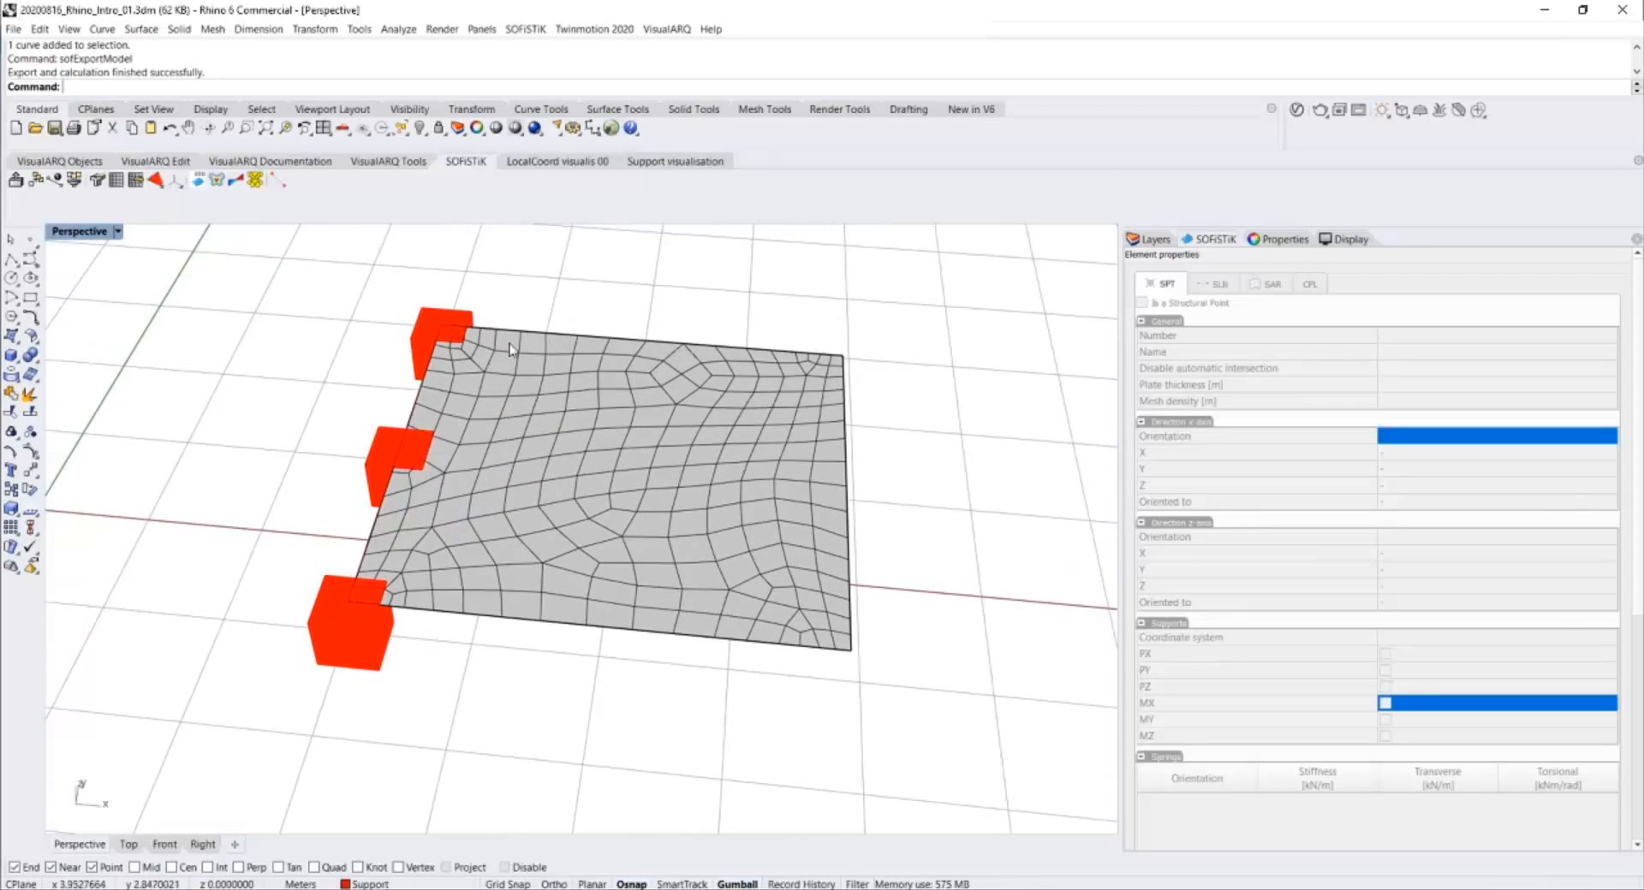
right_drag(479, 552, 308, 419)
scroll(406, 535, up, 4)
click(394, 548)
click(330, 495)
scroll(343, 513, down, 5)
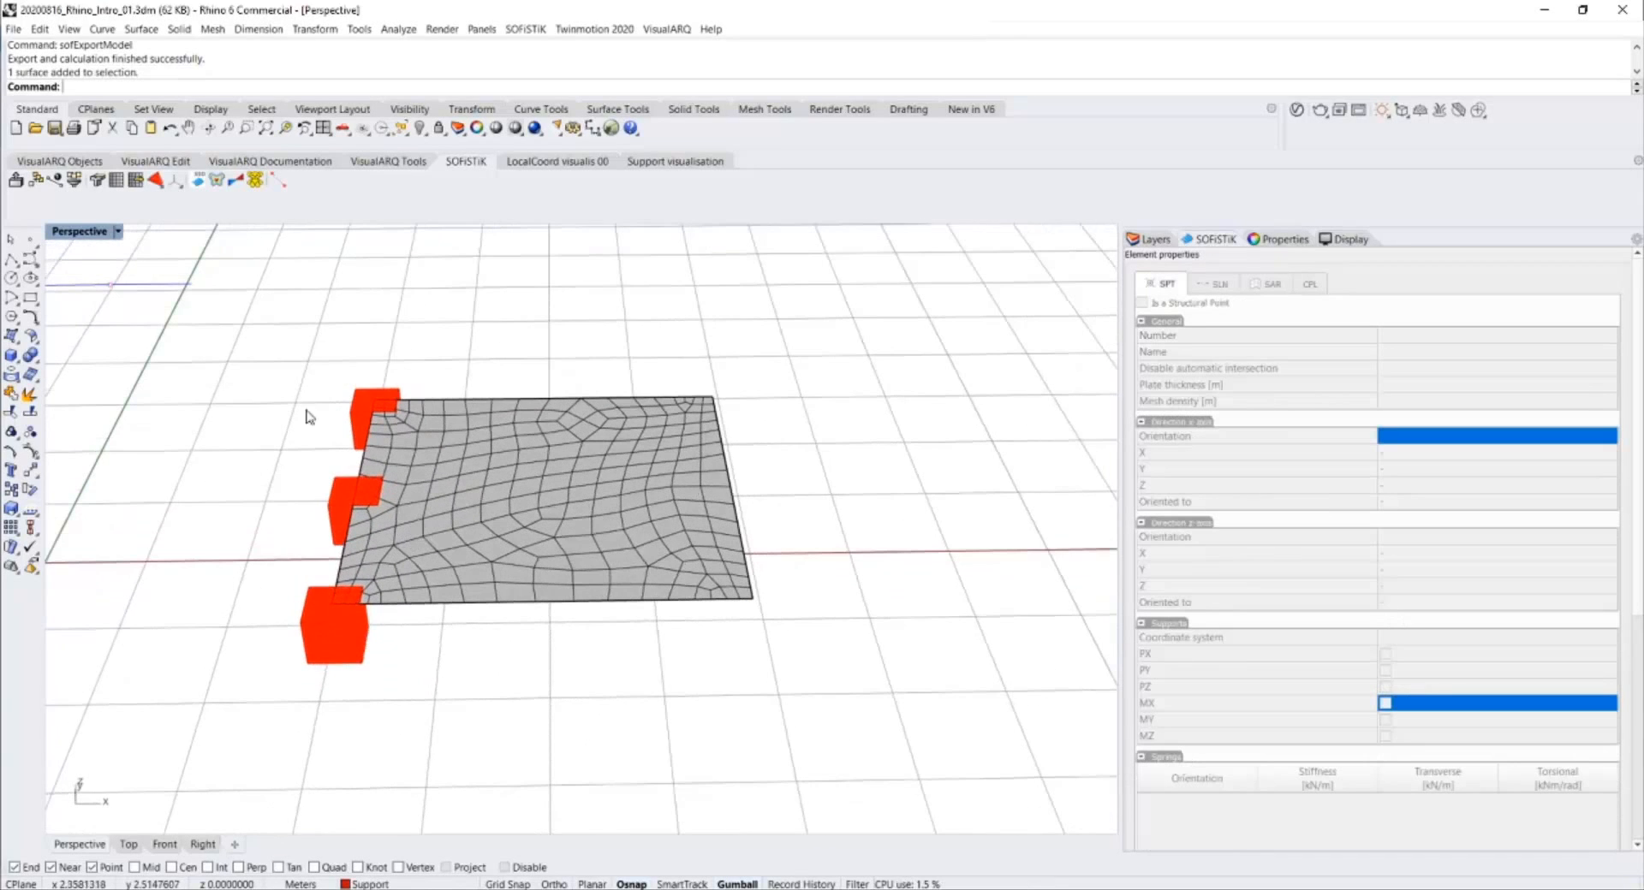
click(116, 180)
click(440, 466)
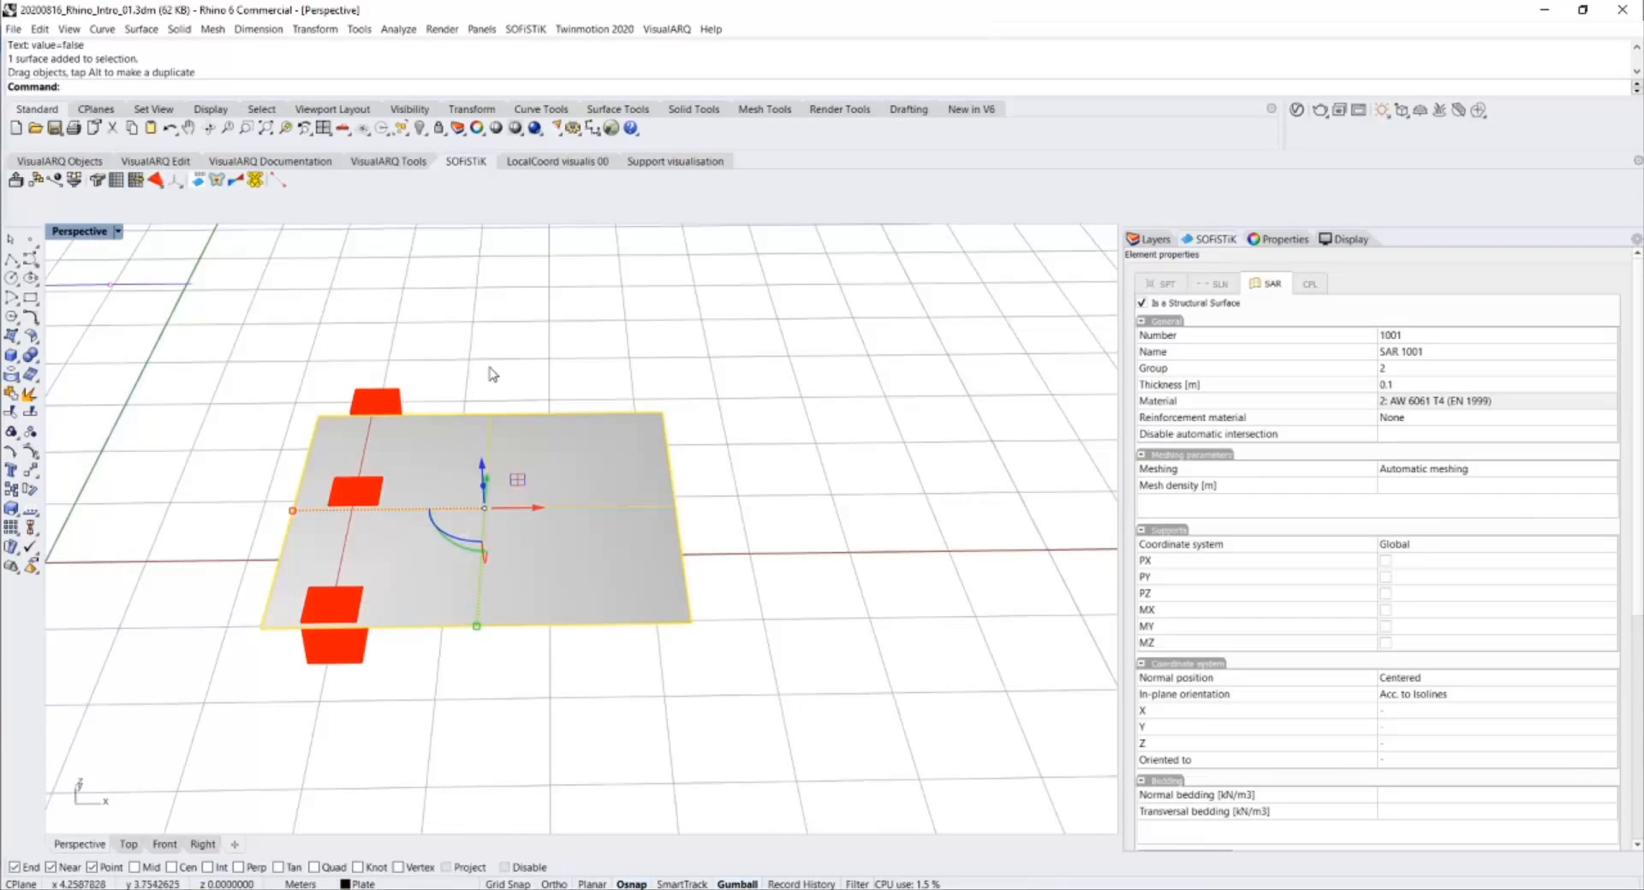
key(ctrl+z)
click(511, 338)
Place point objects on all four corners of the plate with the Points command.
right_drag(639, 345, 629, 330)
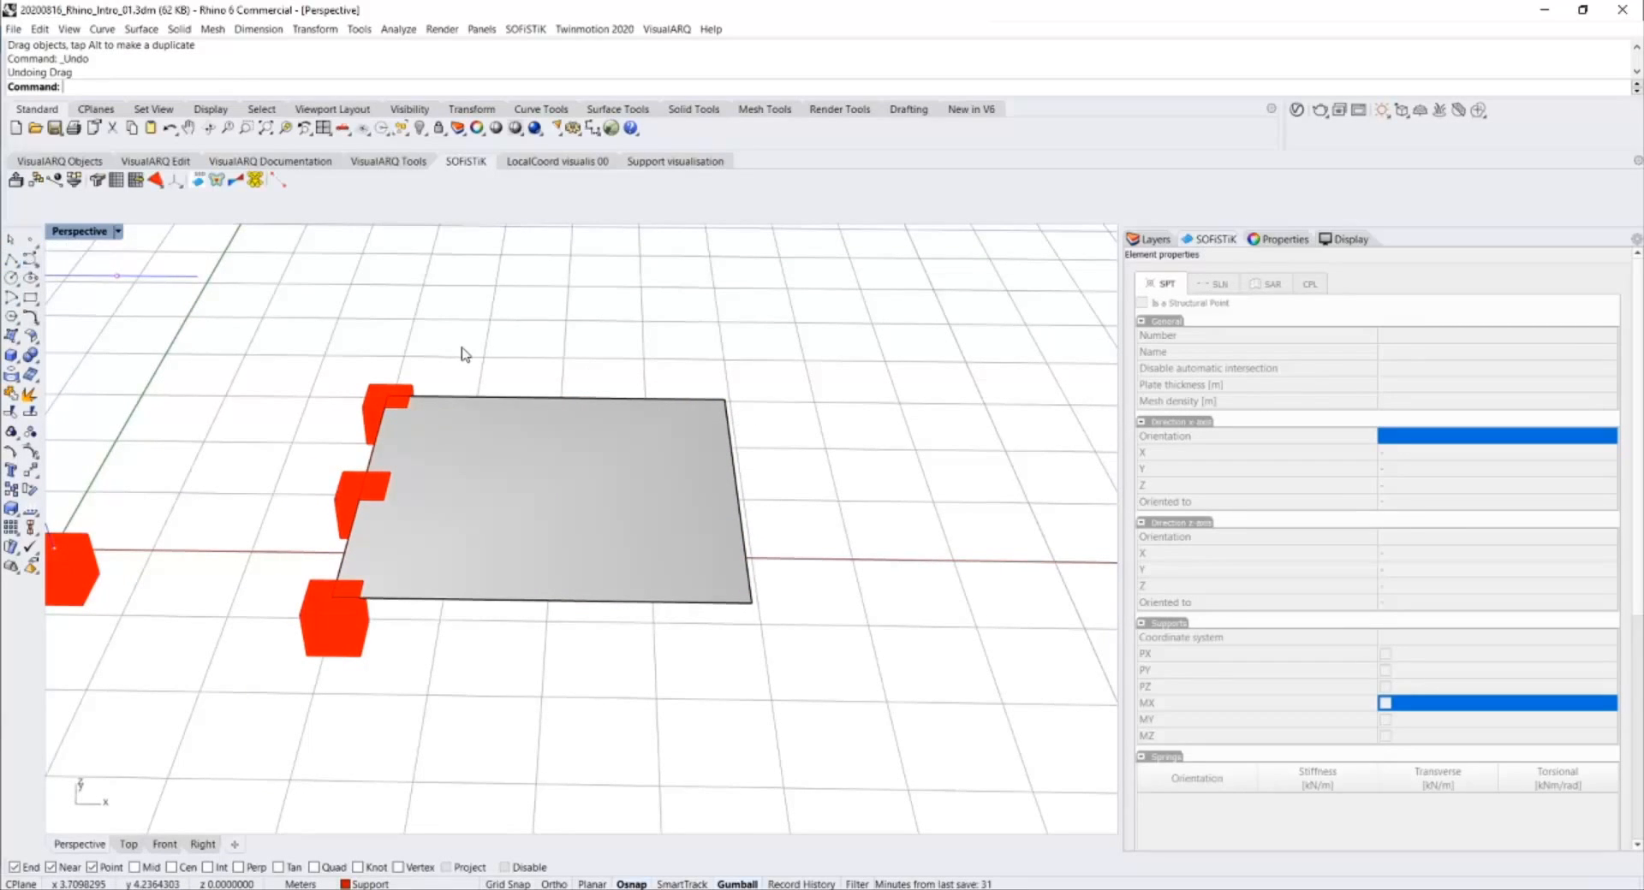
text(Points)
key(Return)
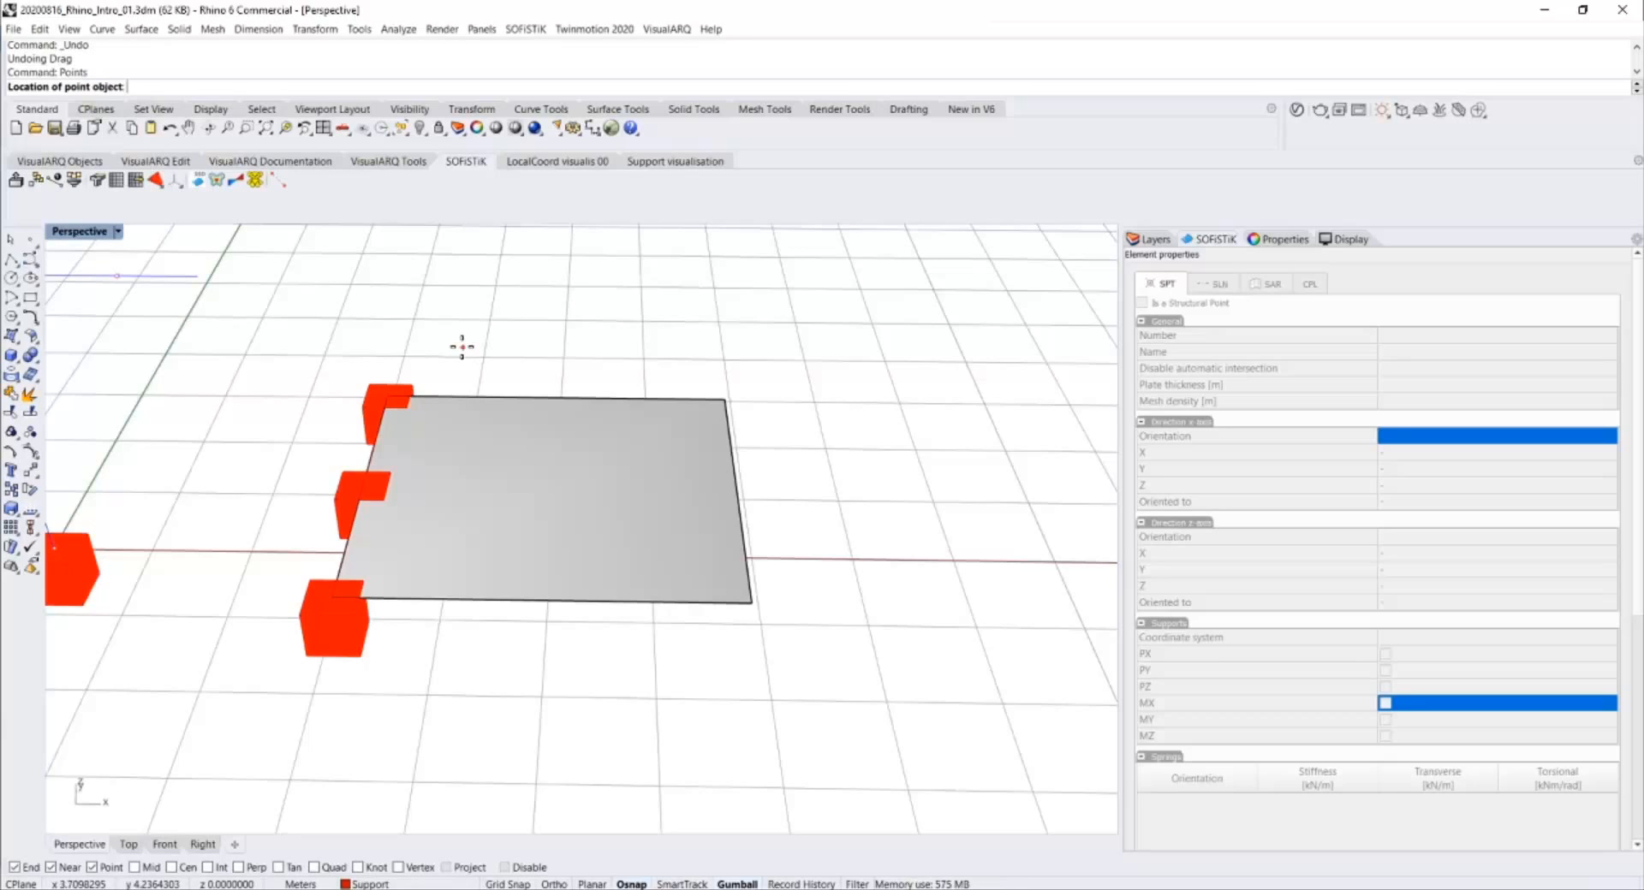
click(729, 394)
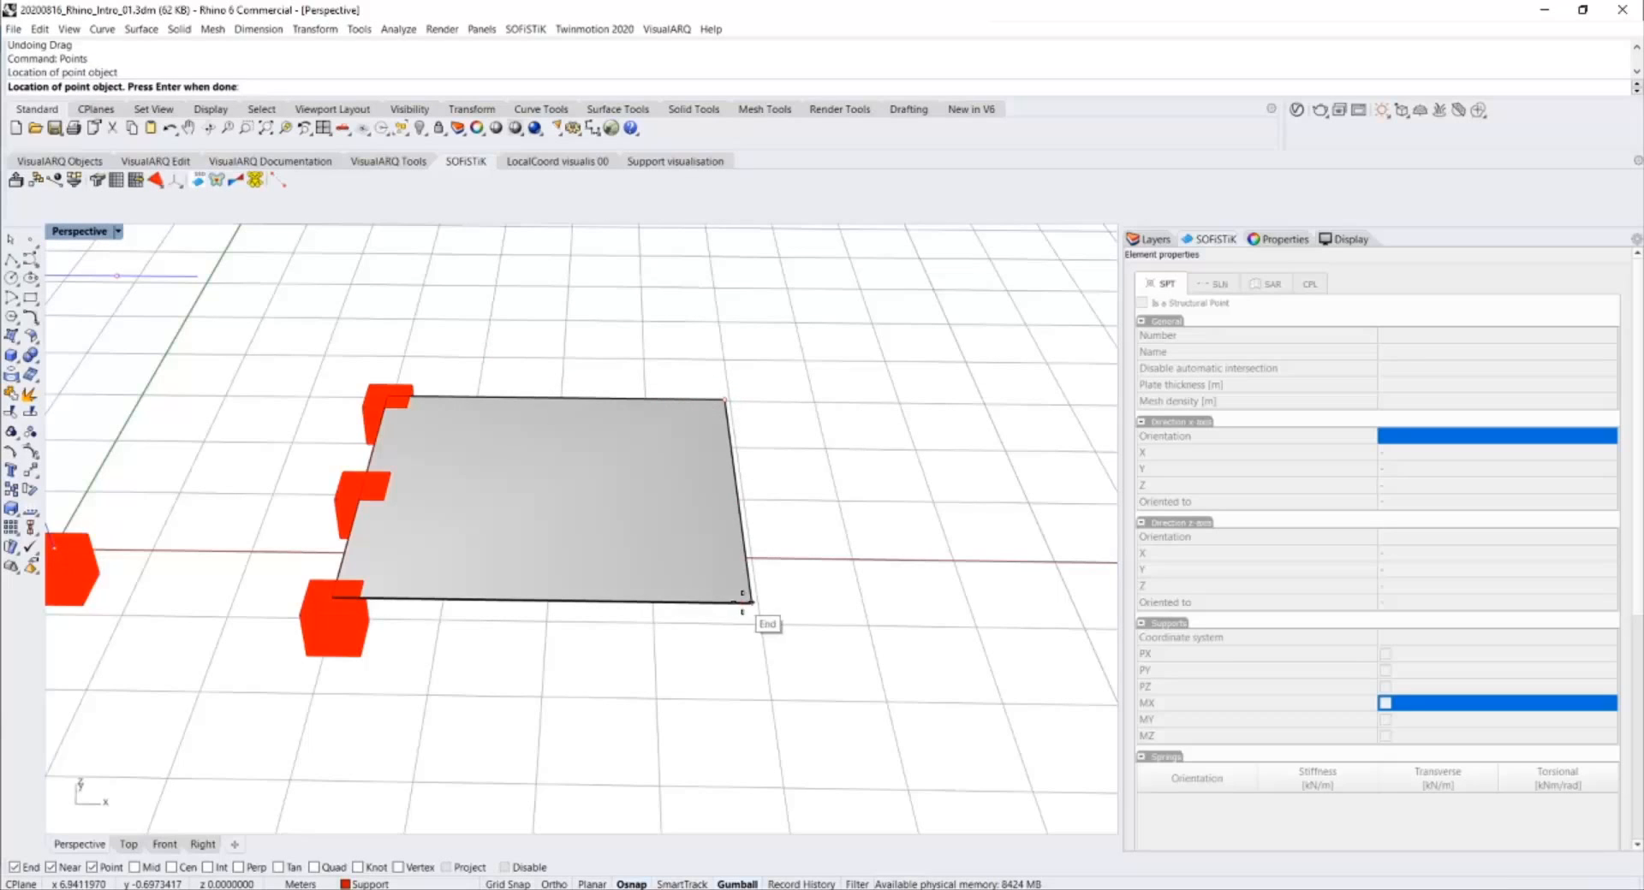
click(751, 603)
right_drag(551, 561, 411, 580)
click(335, 581)
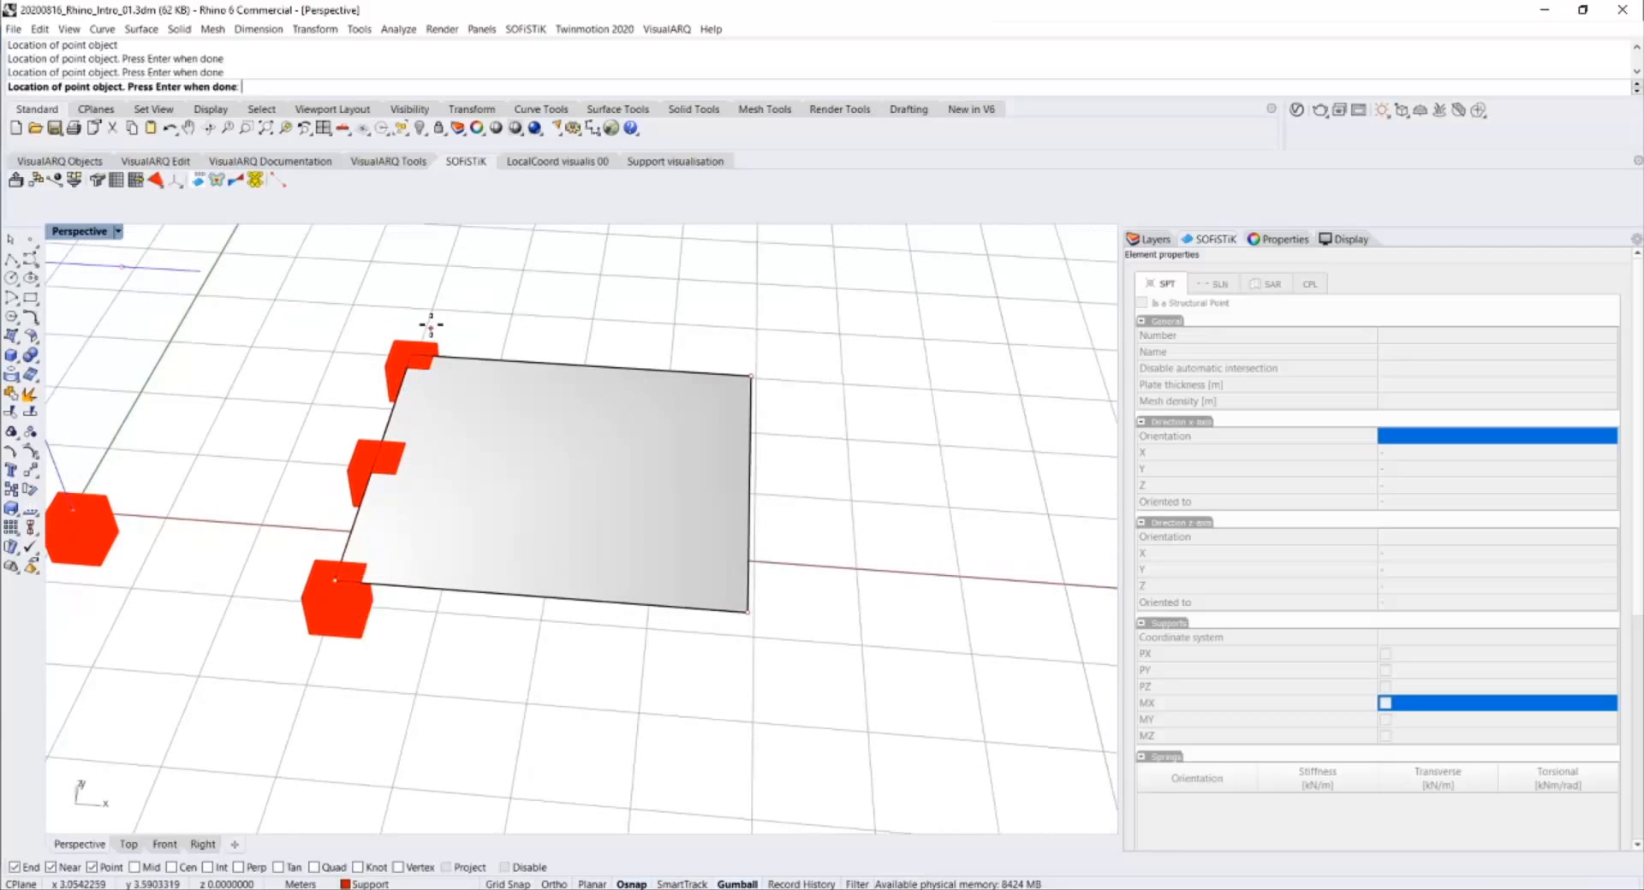
click(411, 356)
key(Return)
Select the plate surface and display its object description with the What command.
click(613, 384)
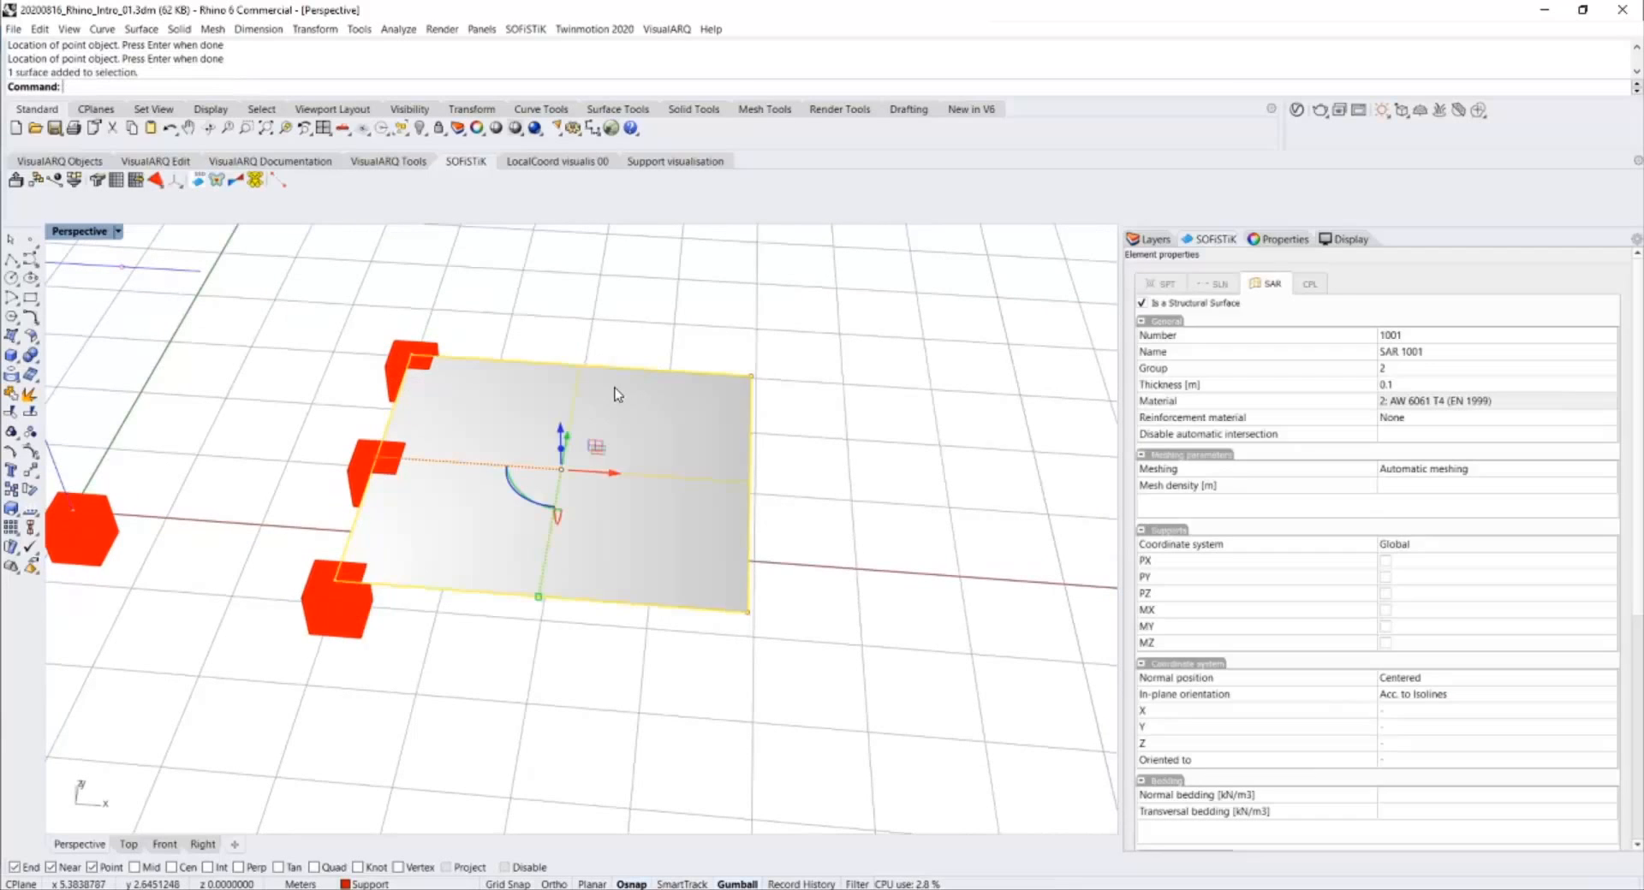
text(What)
key(Return)
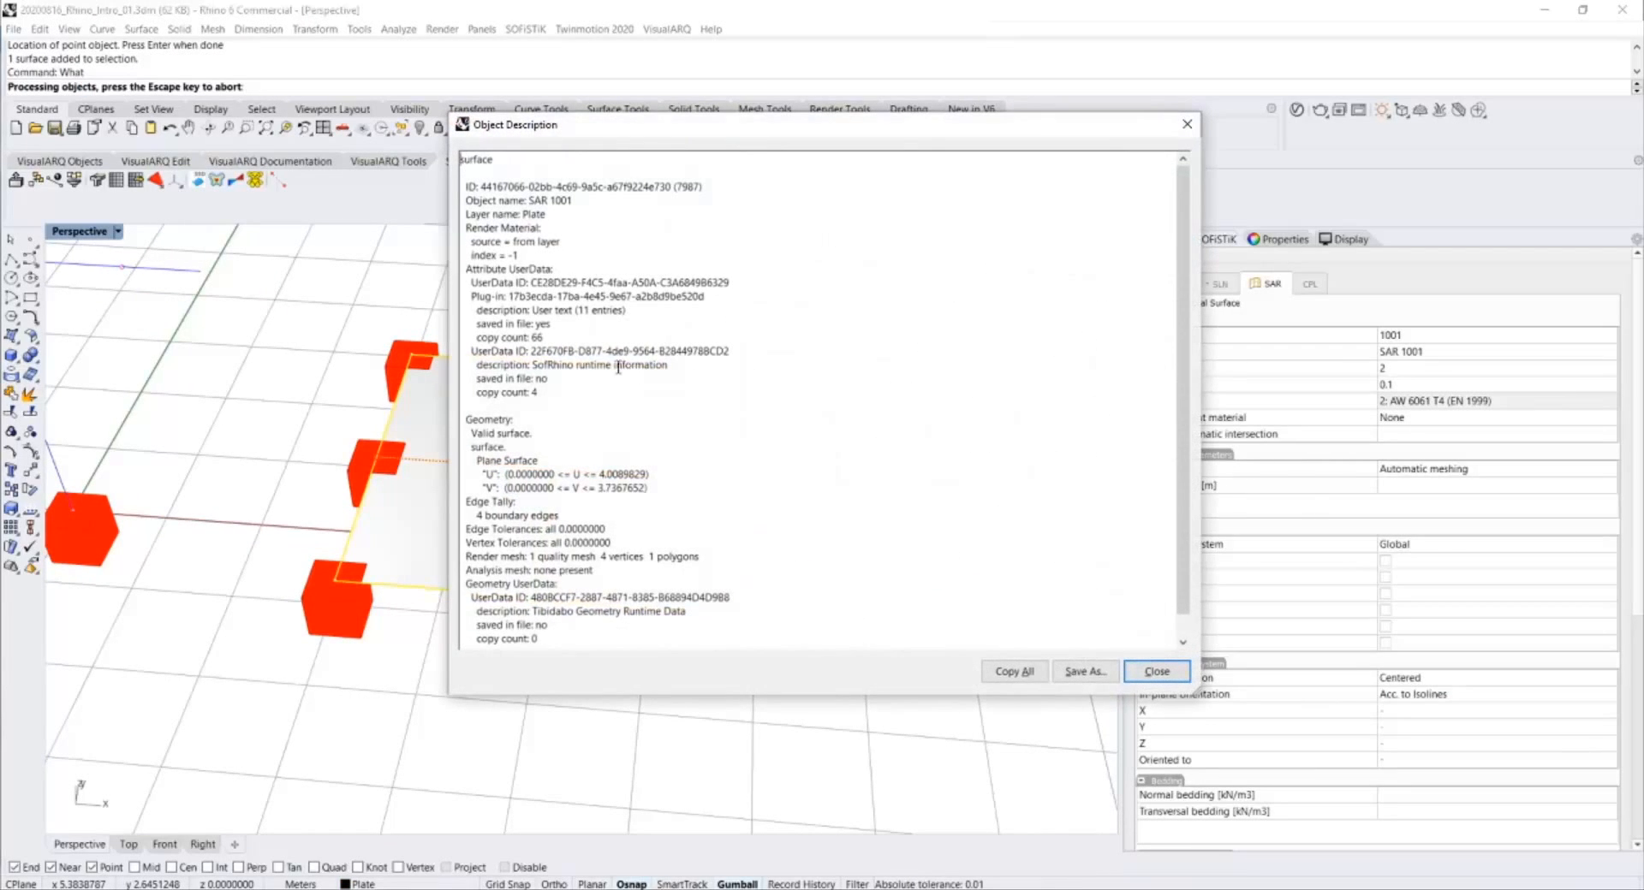
Read through the plate surface's object description for corner coordinates and close it.
scroll(617, 444, down, 1)
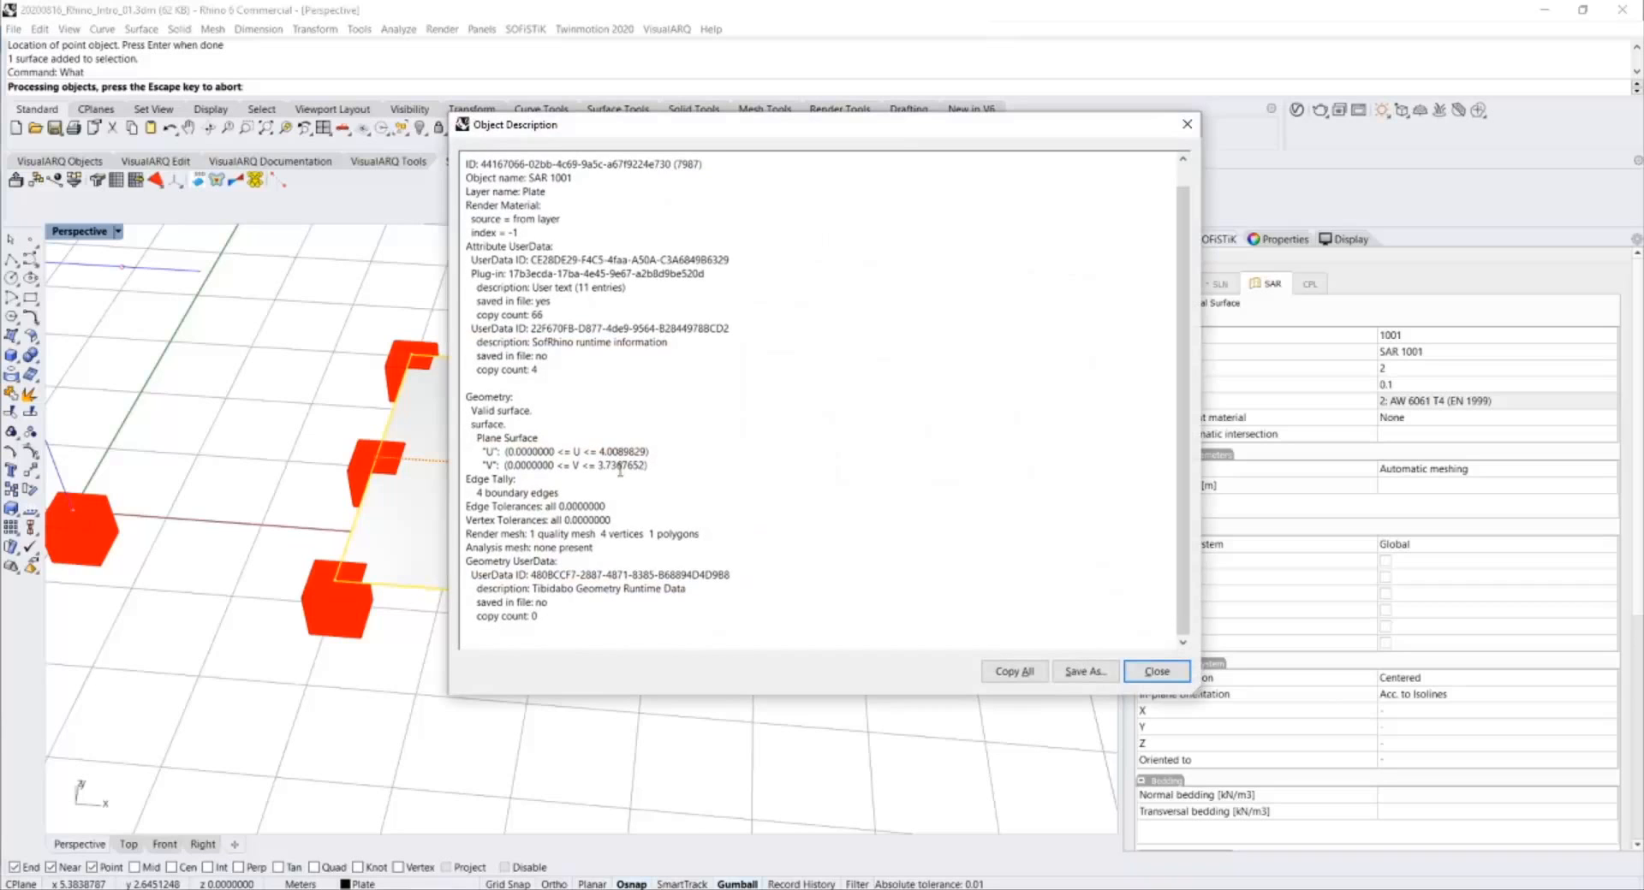
scroll(620, 470, up, 1)
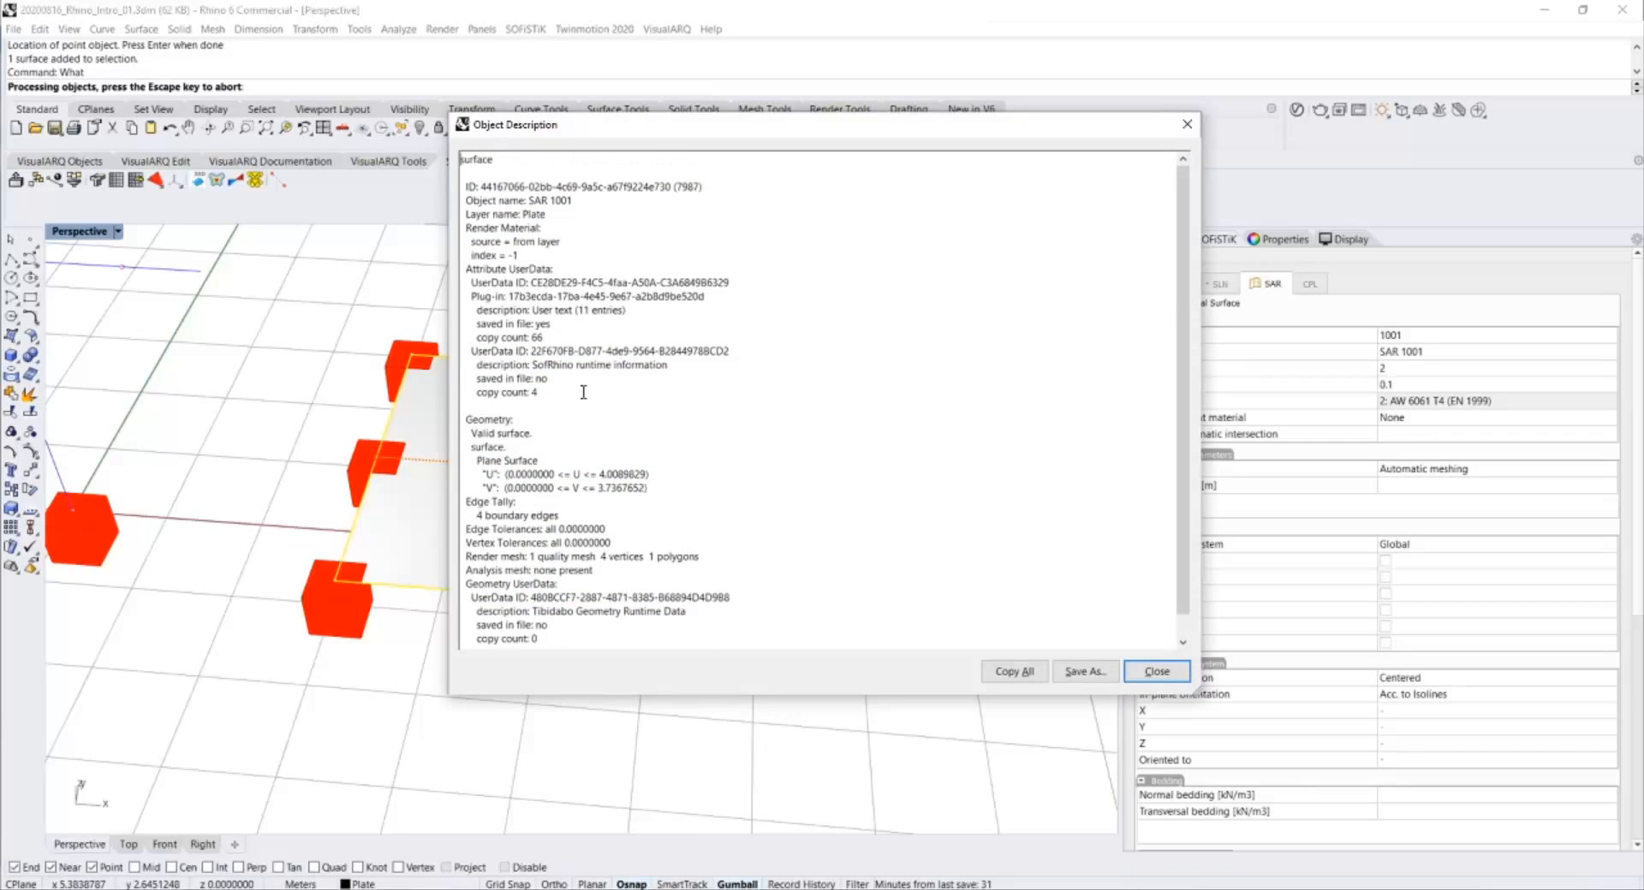
key(Escape)
key(Escape)
drag(671, 311, 916, 460)
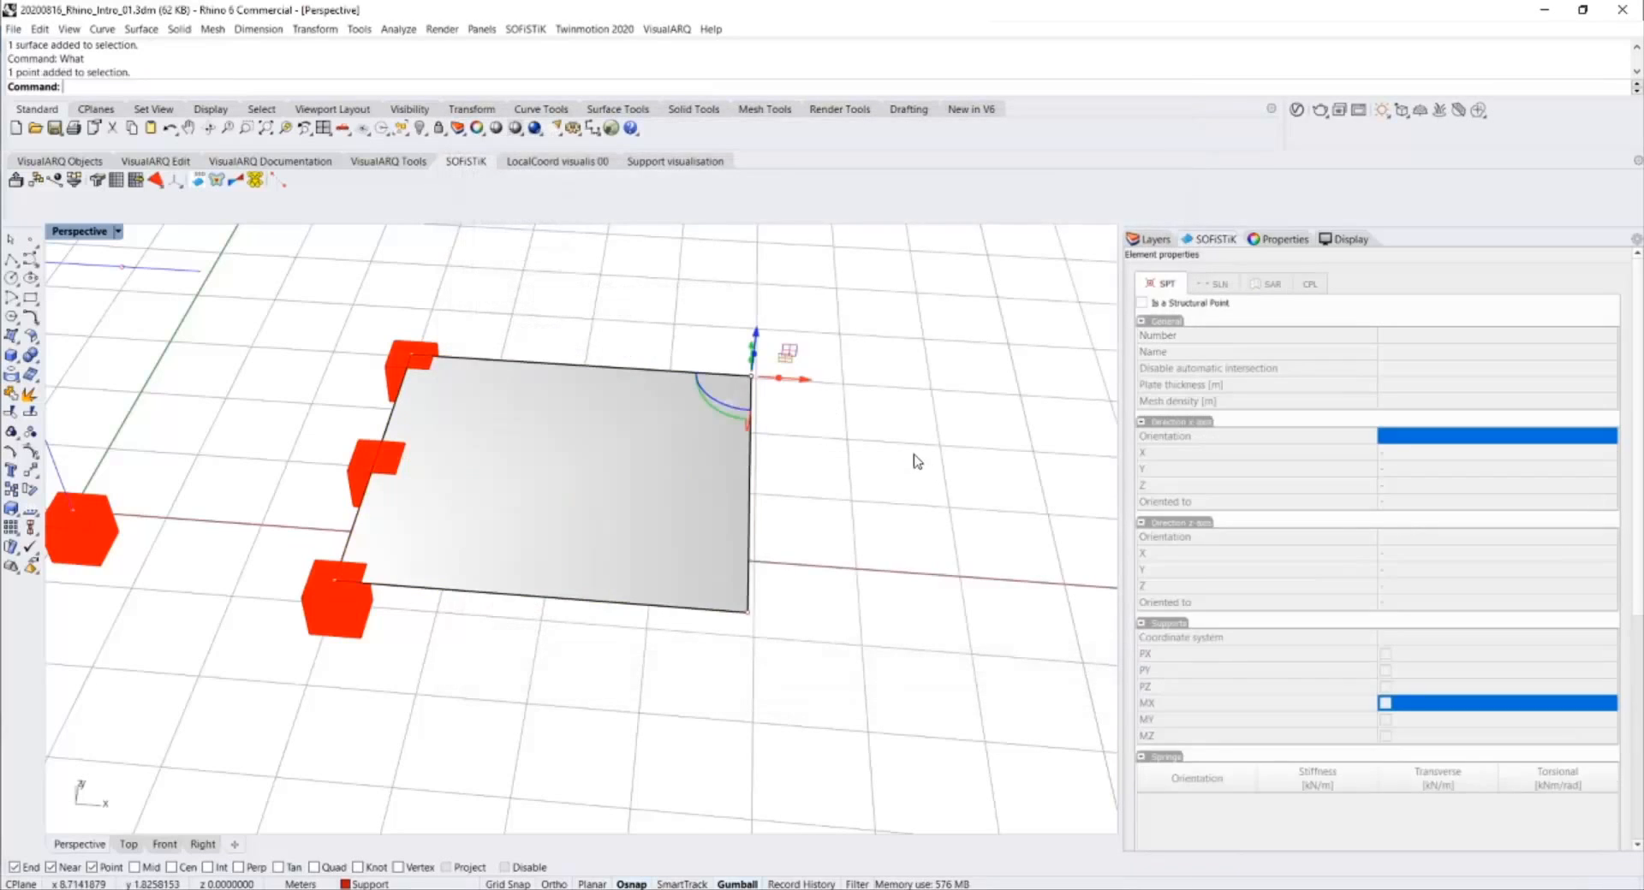
right_click(913, 458)
key(Escape)
Copy the coordinates of the plate's front corner point on the supported edge into the lc 2 area load in SOFiSTiK Structural Desktop.
drag(291, 536, 374, 610)
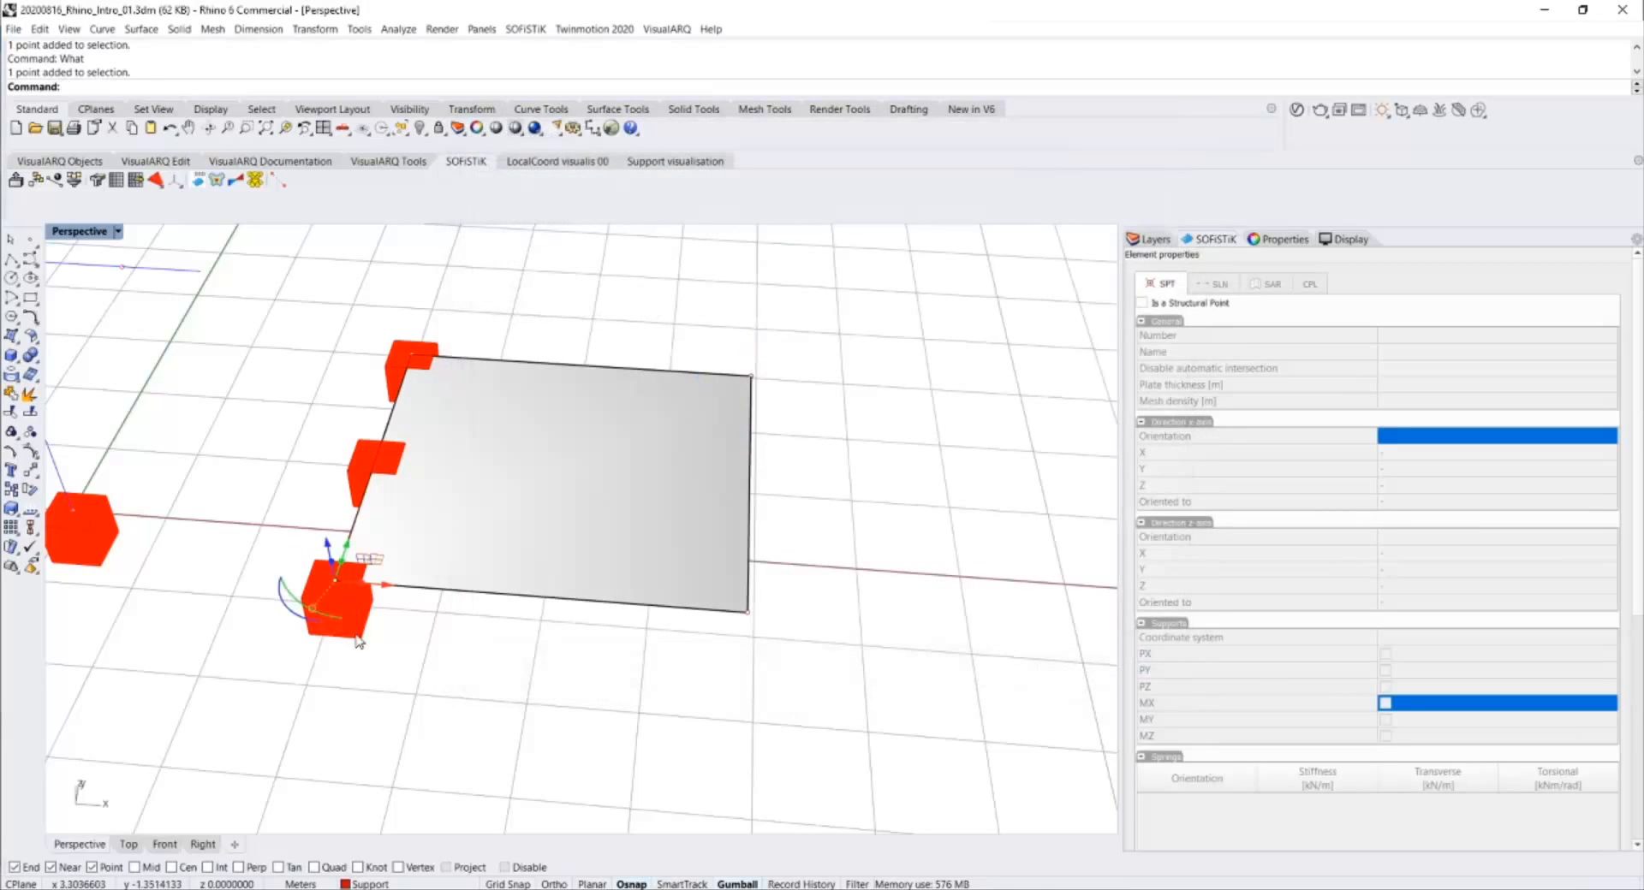
right_click(374, 611)
drag(514, 314, 659, 308)
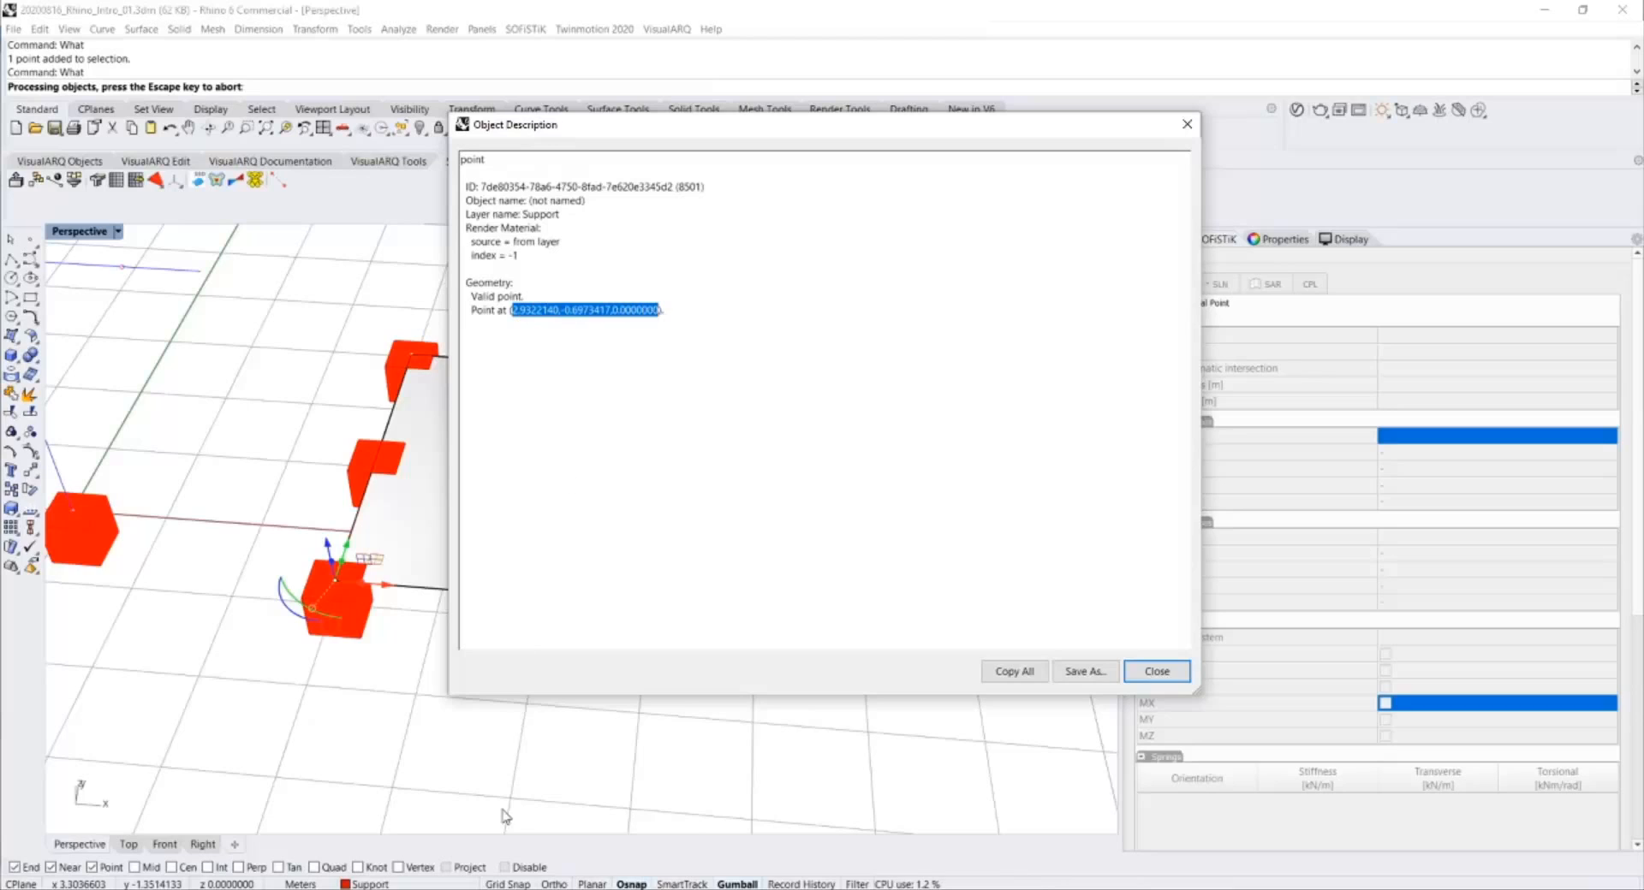
key(ctrl+c)
key(alt+Tab)
key(ctrl+v)
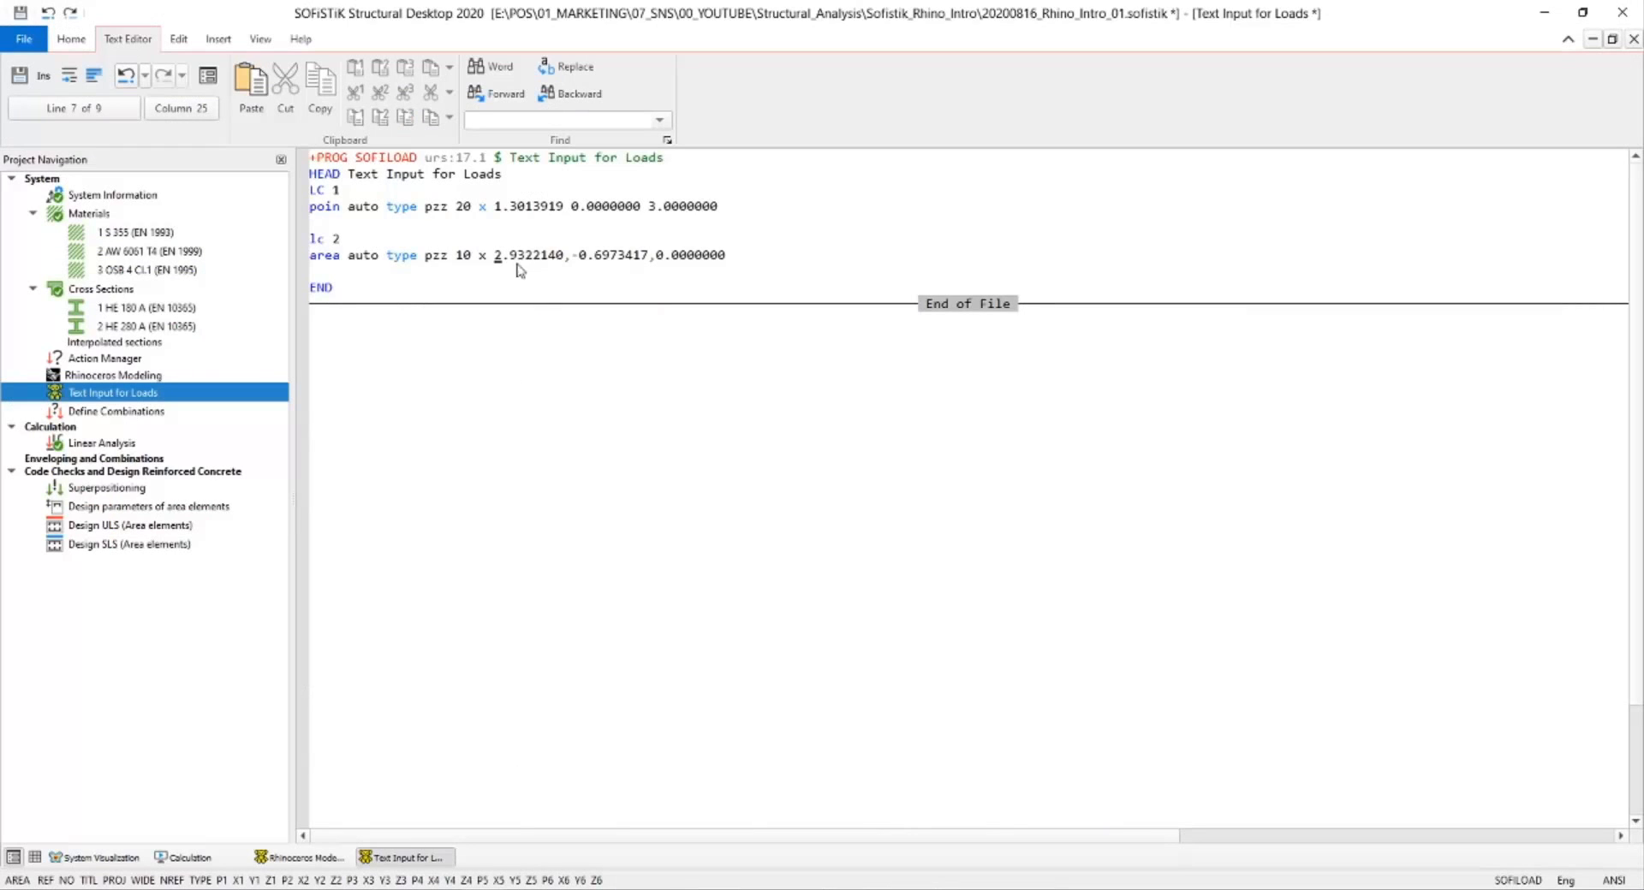
Label the area load's first corner x1 and separate its coordinates with spaces as 2.9322140 -0.6973417 0.0000000.
key(Left)
text(1)
key(Delete)
click(655, 264)
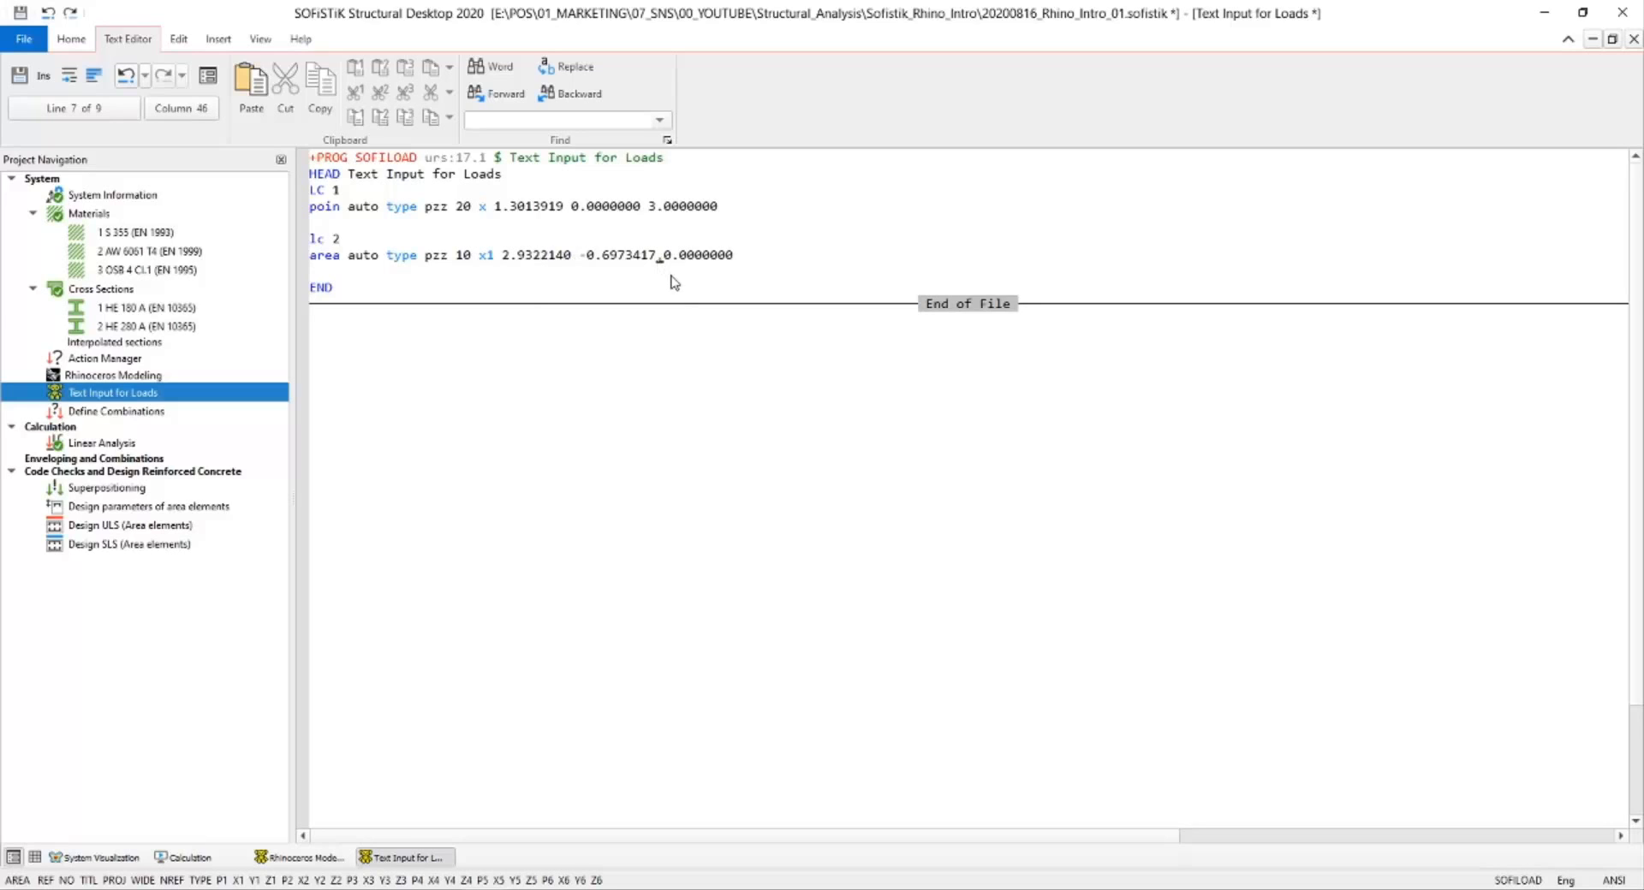
key(Delete)
Add x2 to the area load with the coordinates copied from Rhino's rear plate corner point on the supported edge.
click(744, 259)
key(alt+Tab)
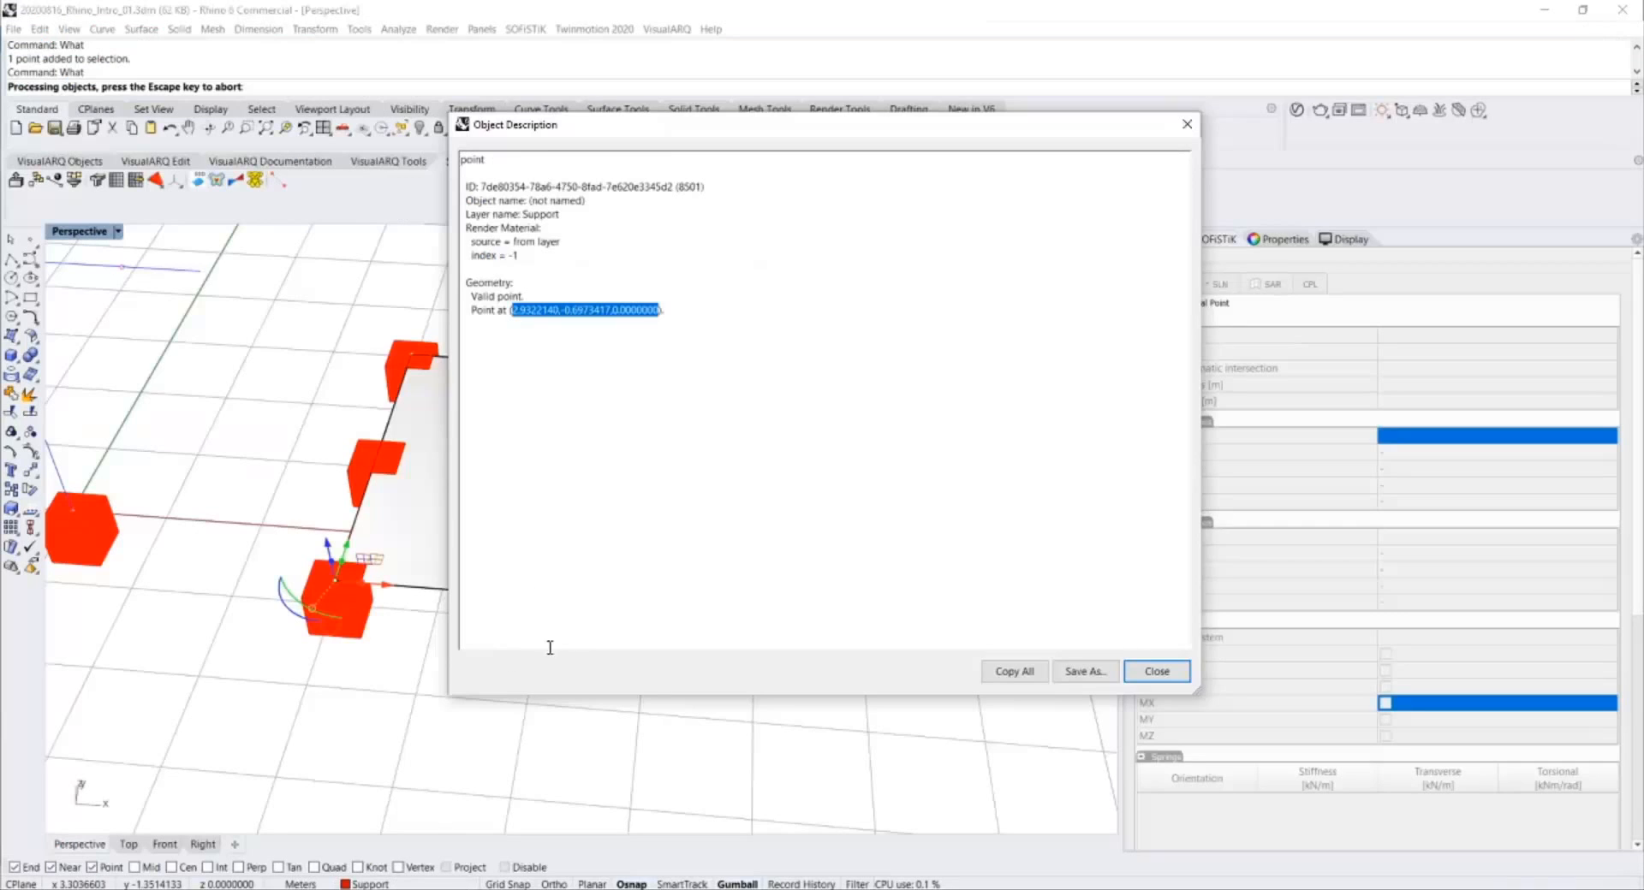
click(1155, 671)
click(440, 355)
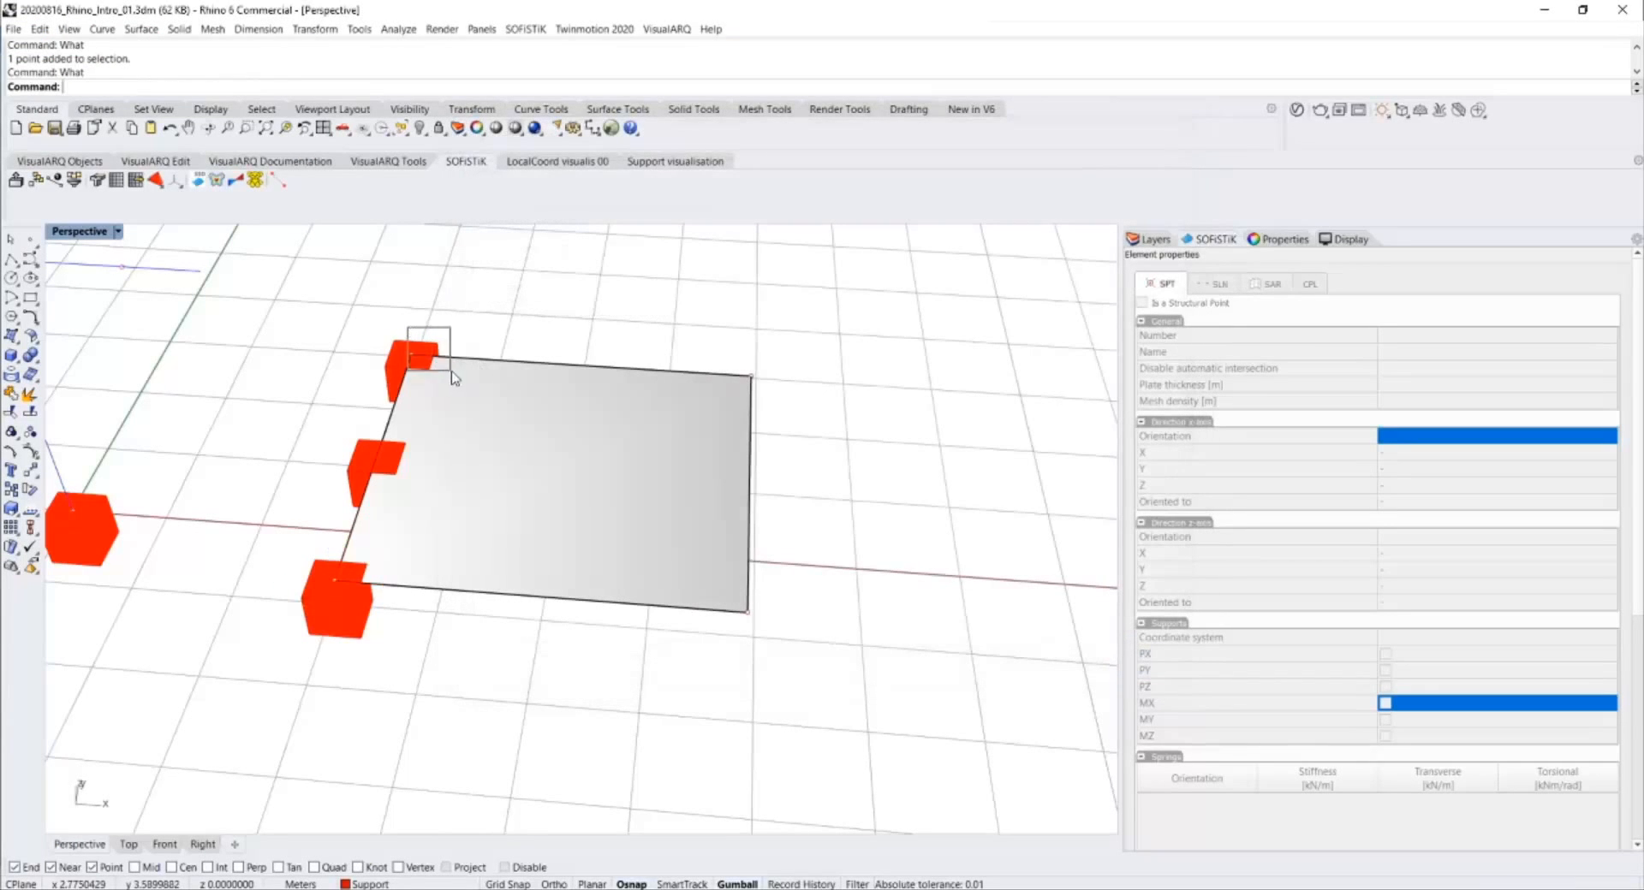
right_click(458, 359)
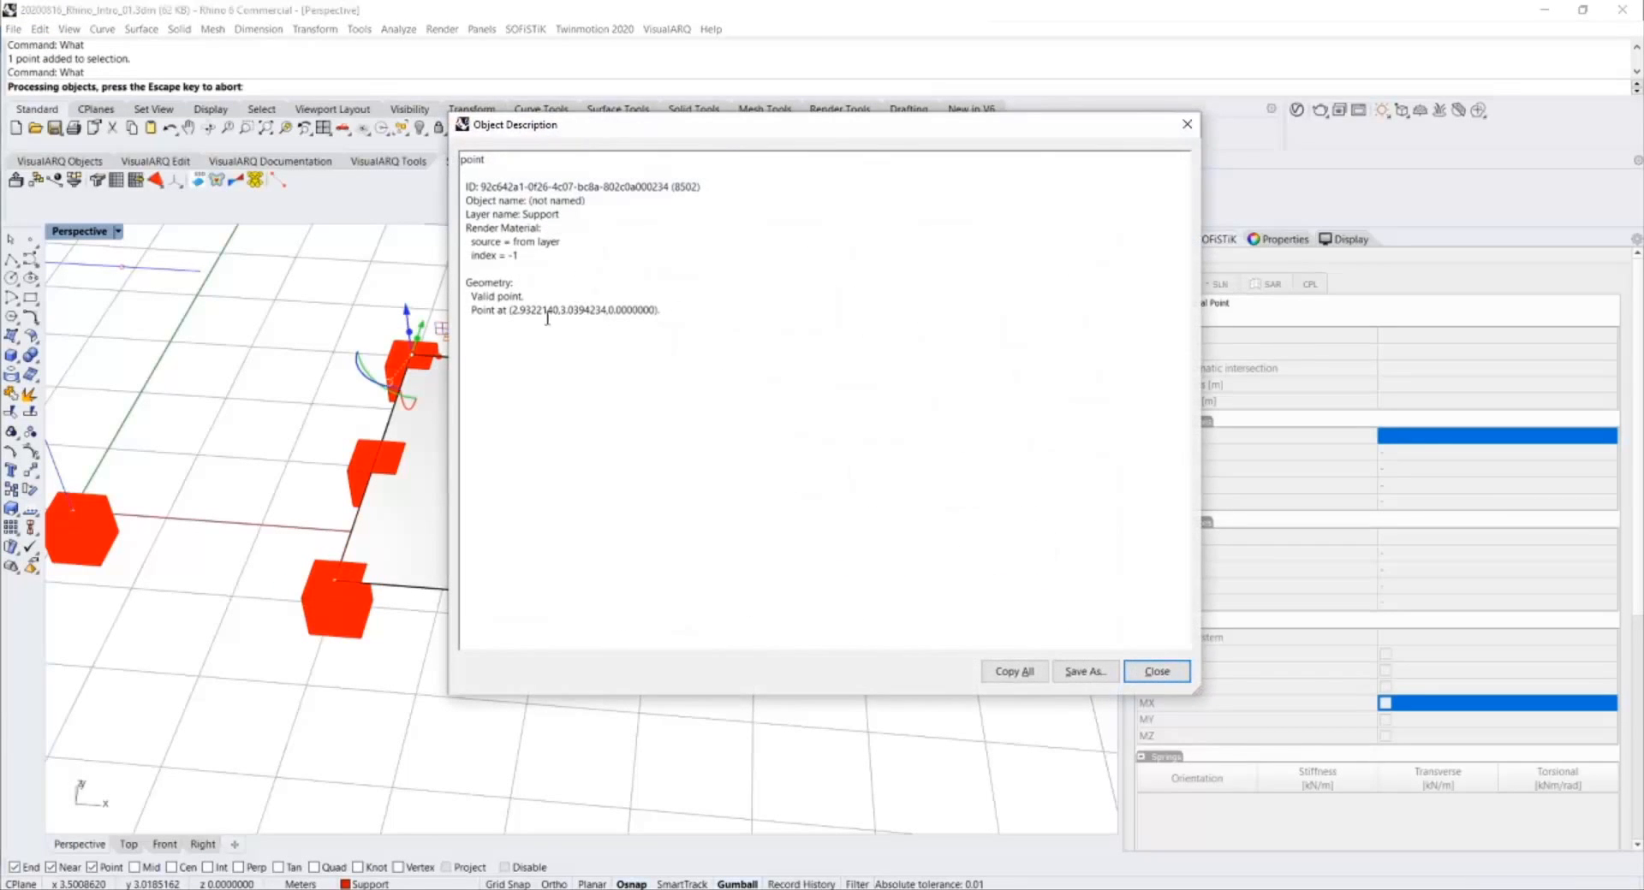
drag(511, 309, 653, 308)
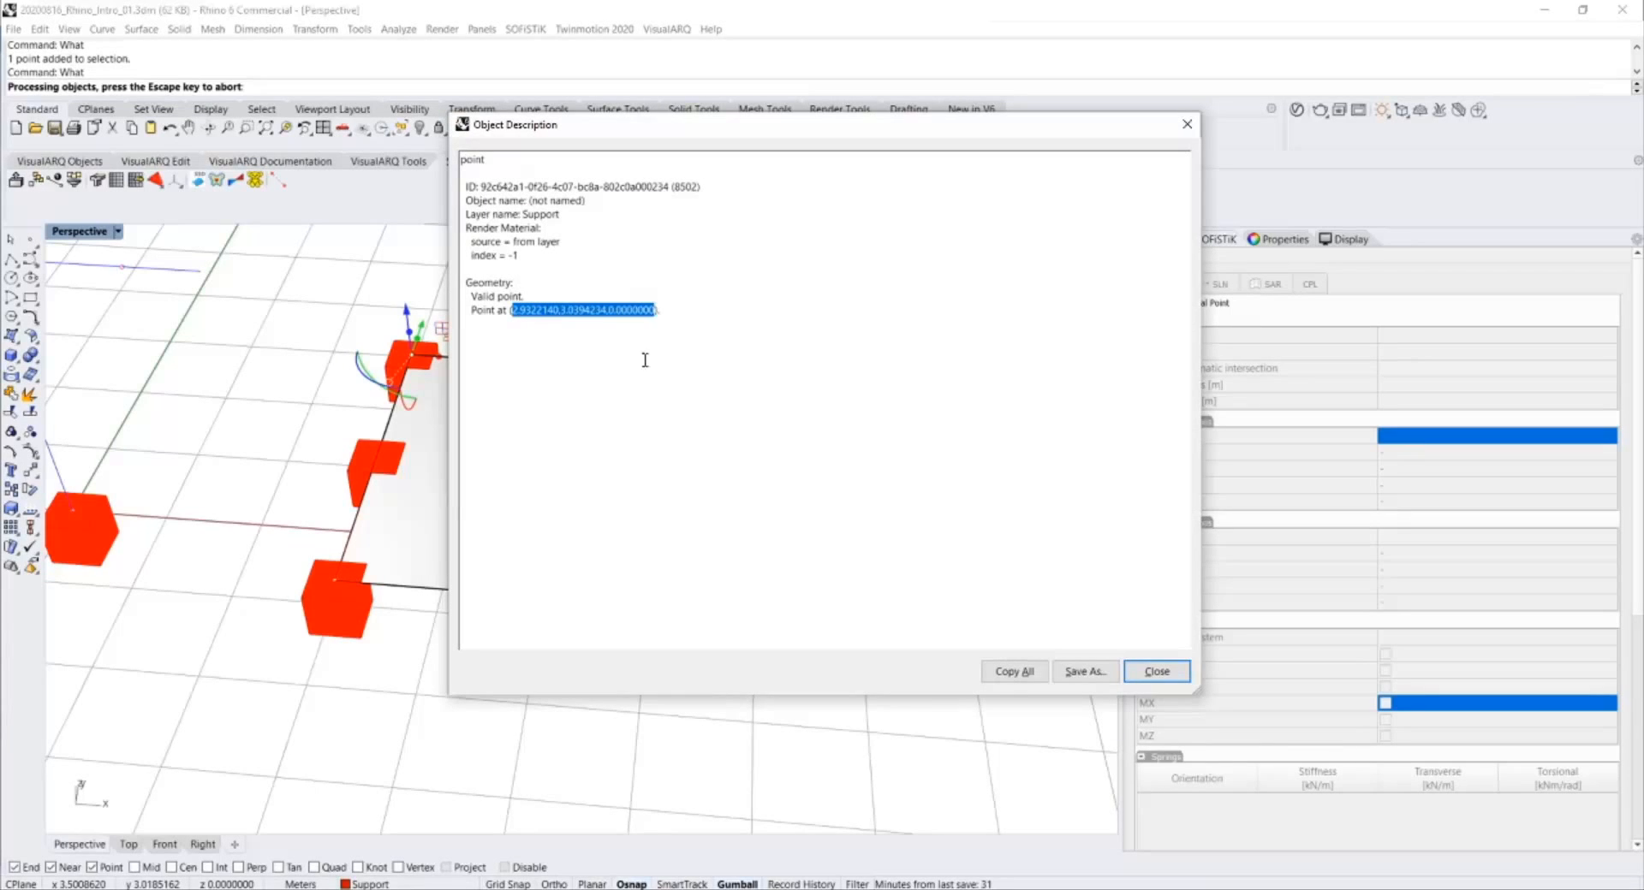
key(alt+Tab)
key(ctrl+v)
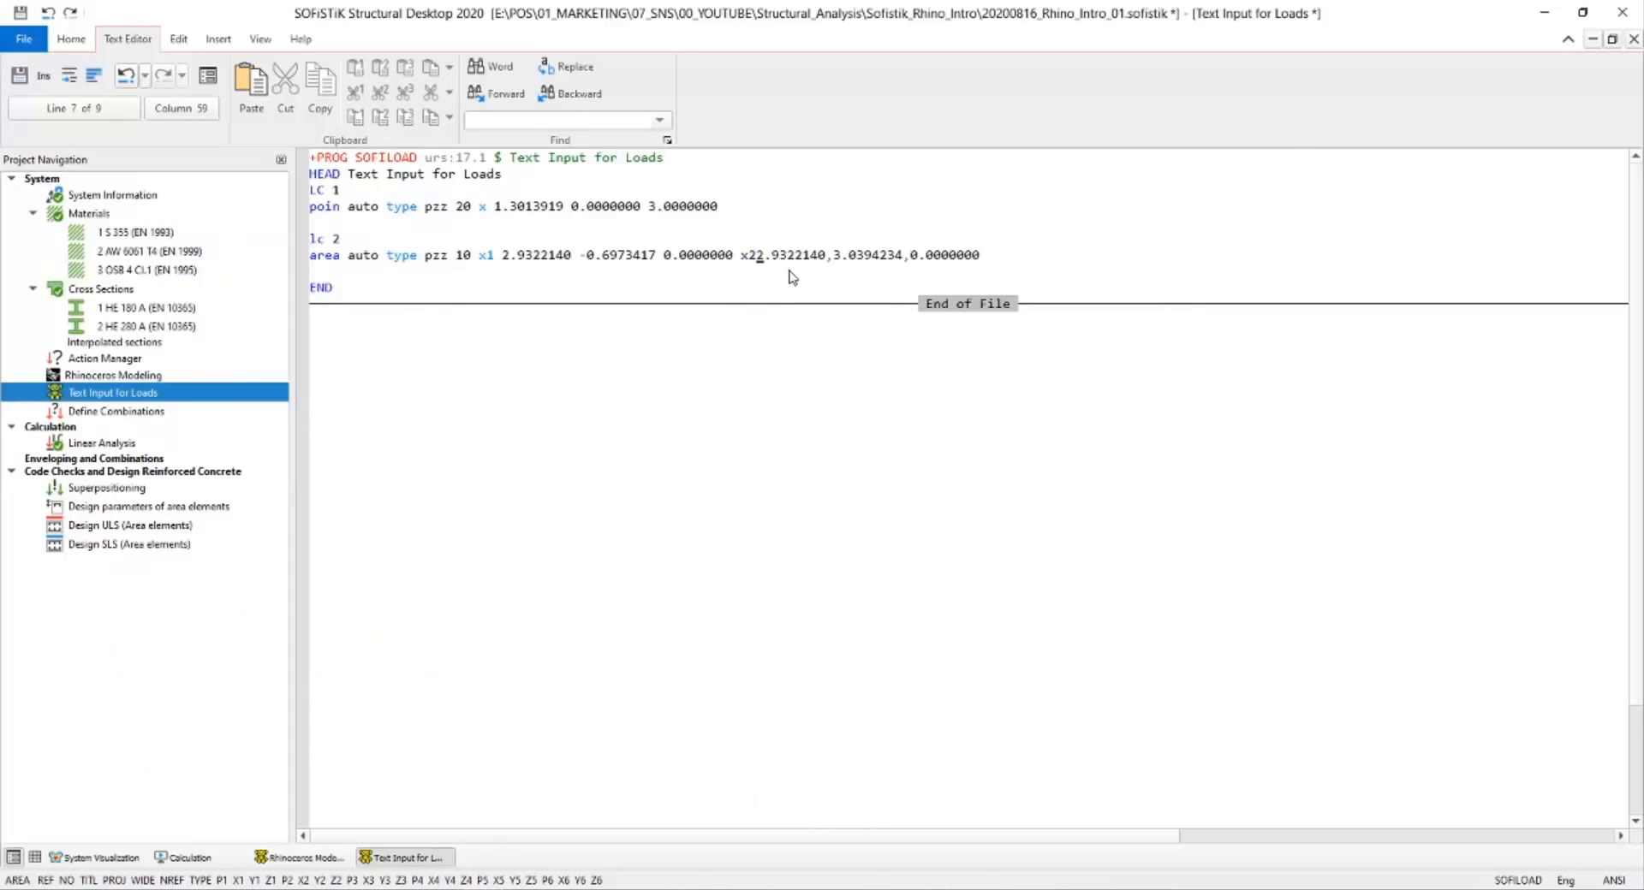
Separate the x2 label and its coordinates with spaces so they read x2 2.9322140 3.0394234 0.0000000.
click(758, 261)
click(838, 258)
key(BackSpace)
text(0)
key(Delete)
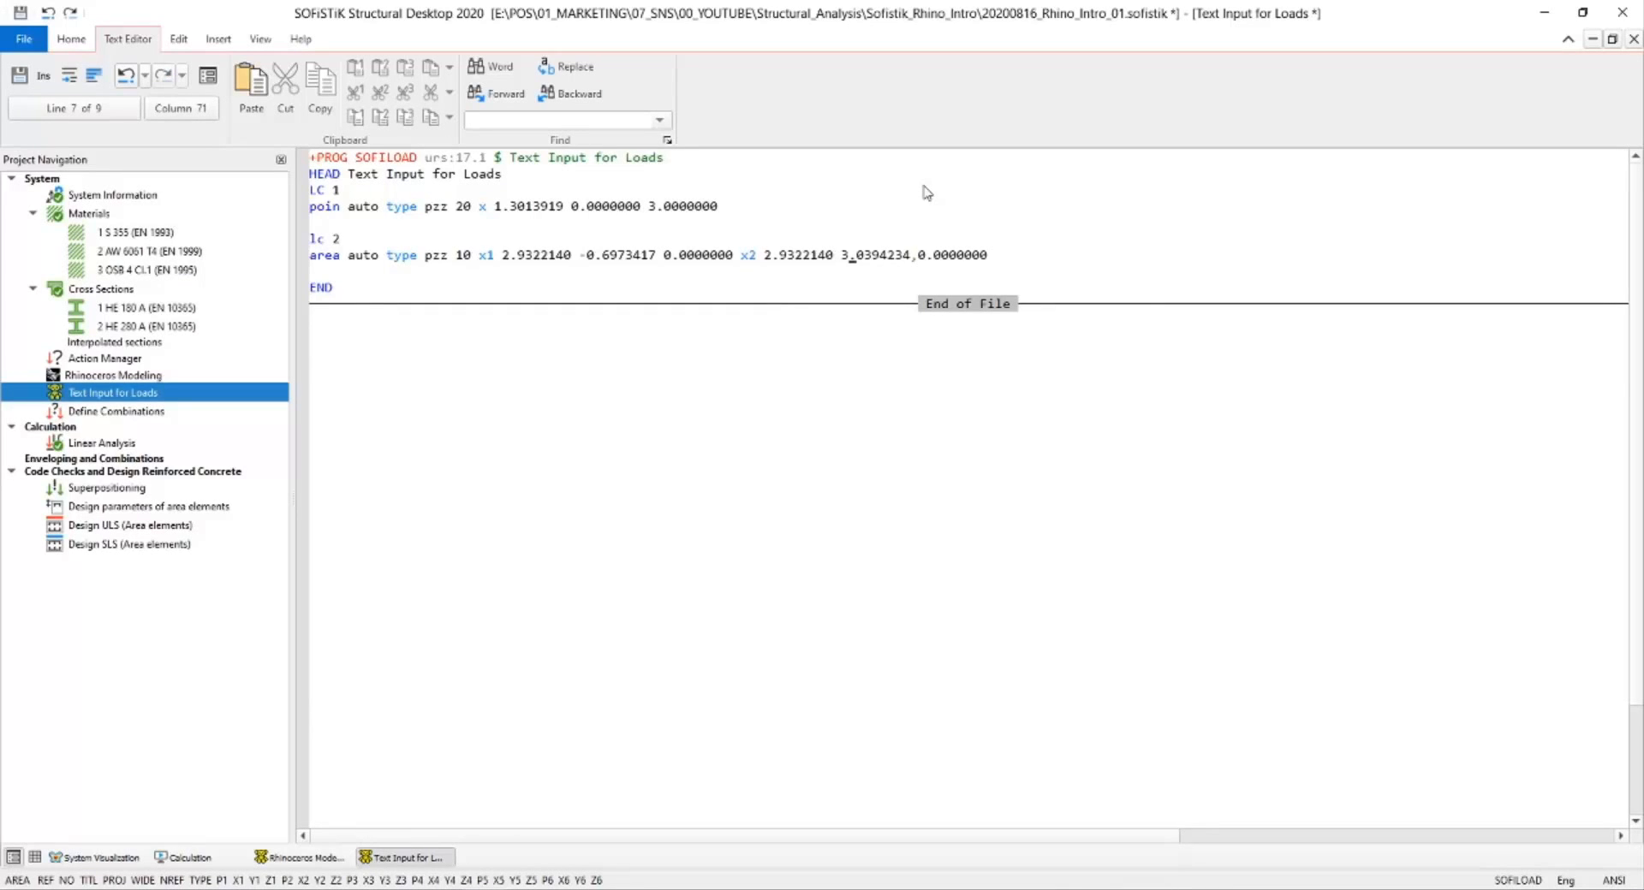
key(Delete)
Add x3 6.9411970 3.0394234 0.0000000 to the area load, copying the coordinates from Rhino's rear plate corner point on the free edge.
click(1018, 257)
key(alt+Tab)
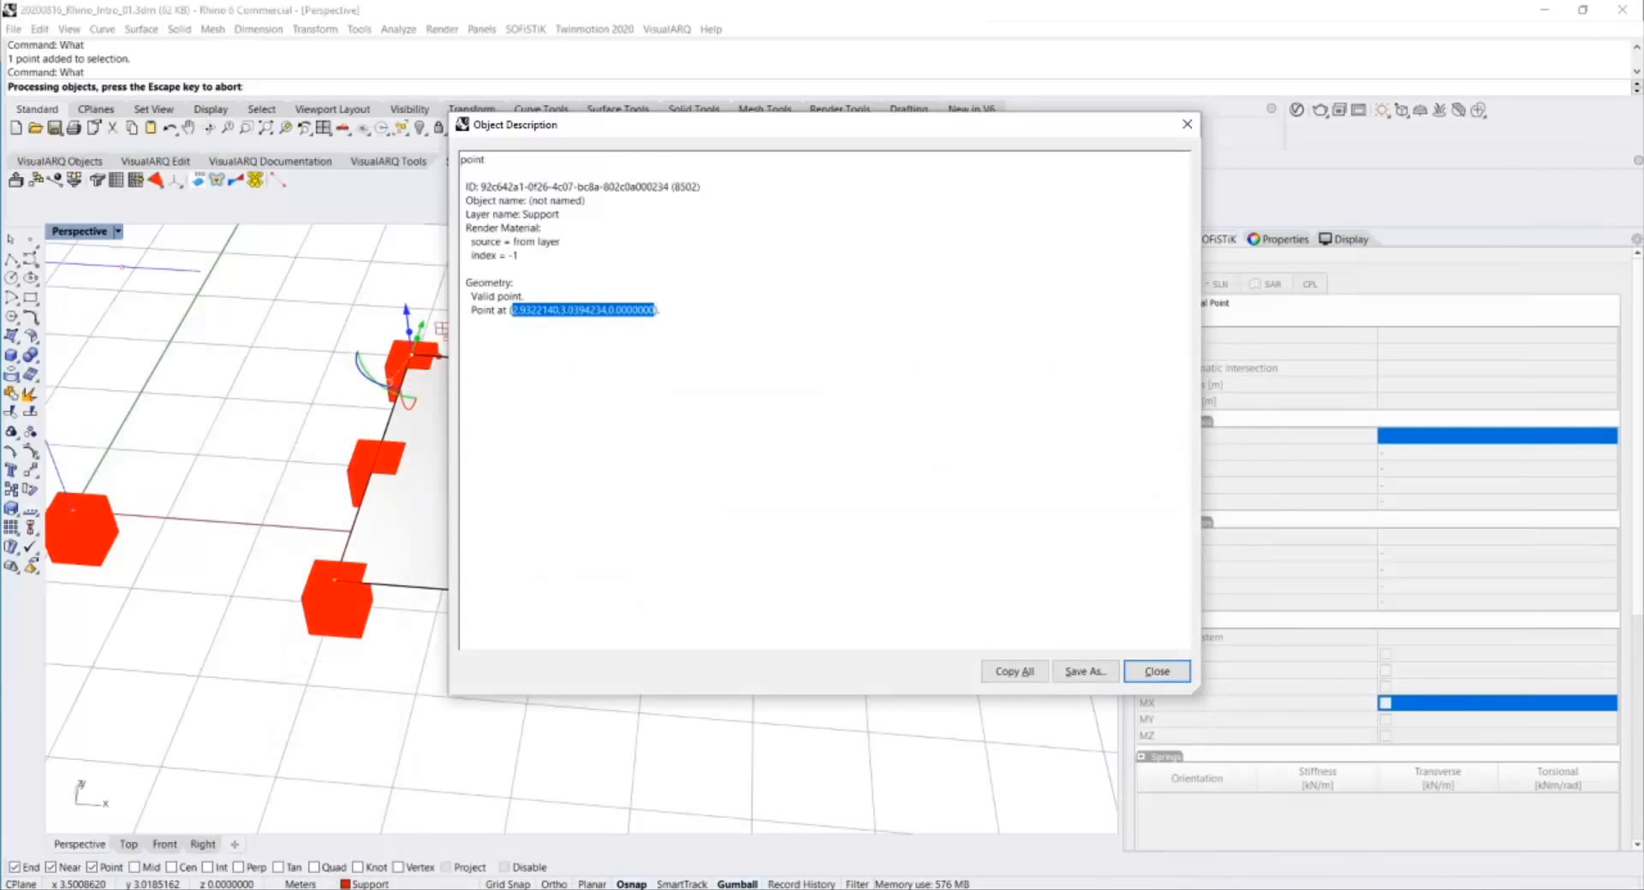
click(1157, 673)
drag(708, 344, 829, 411)
key(Return)
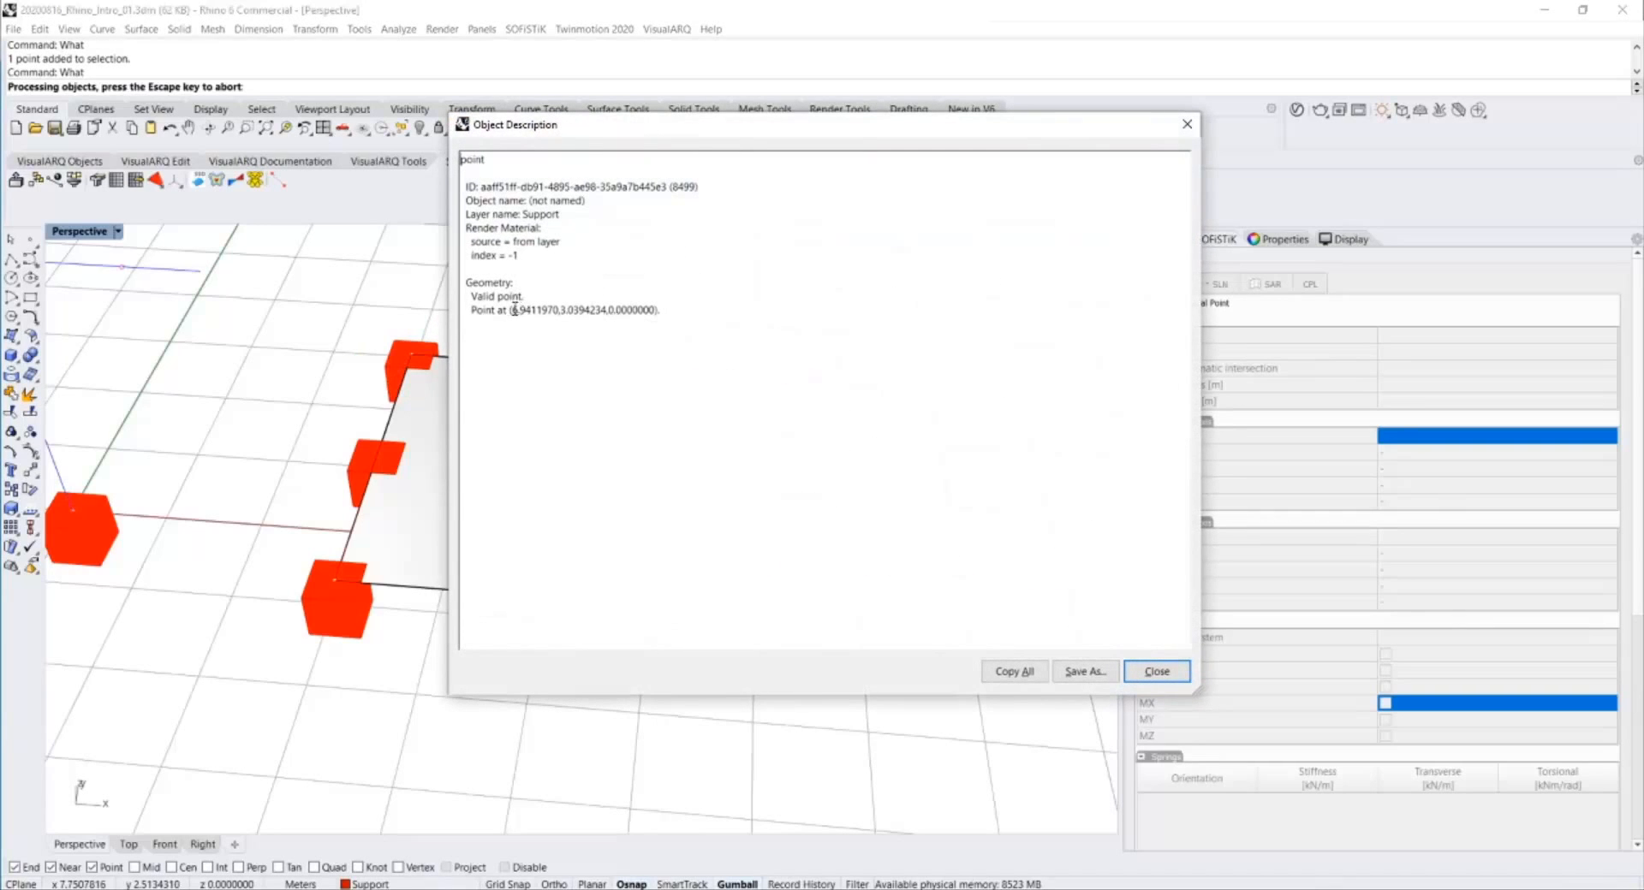
drag(512, 310, 652, 305)
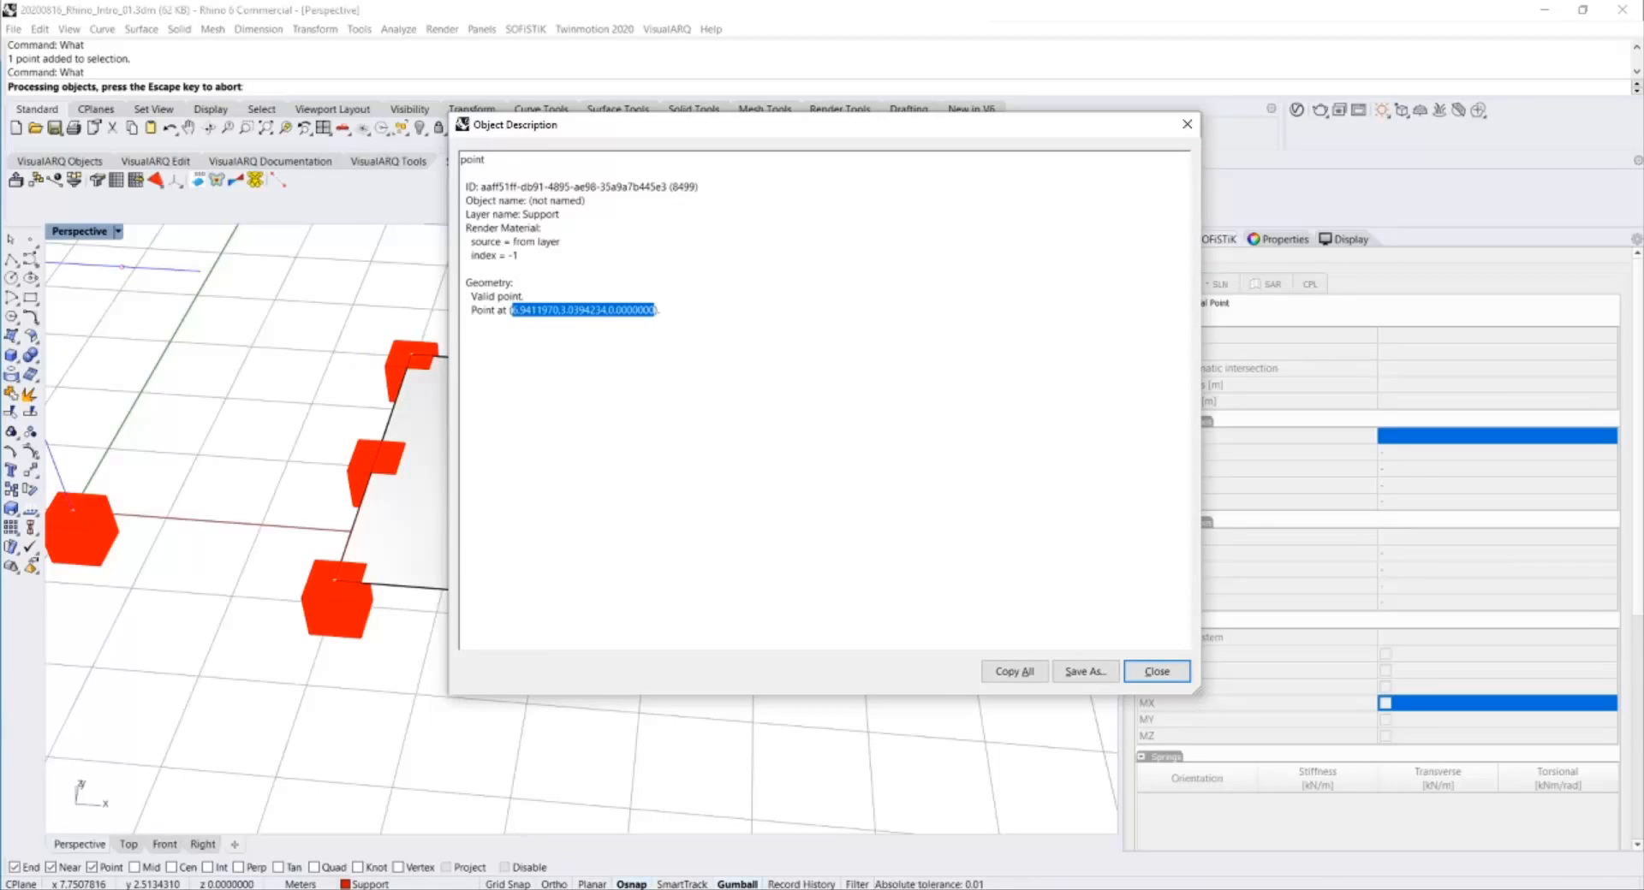
click(555, 888)
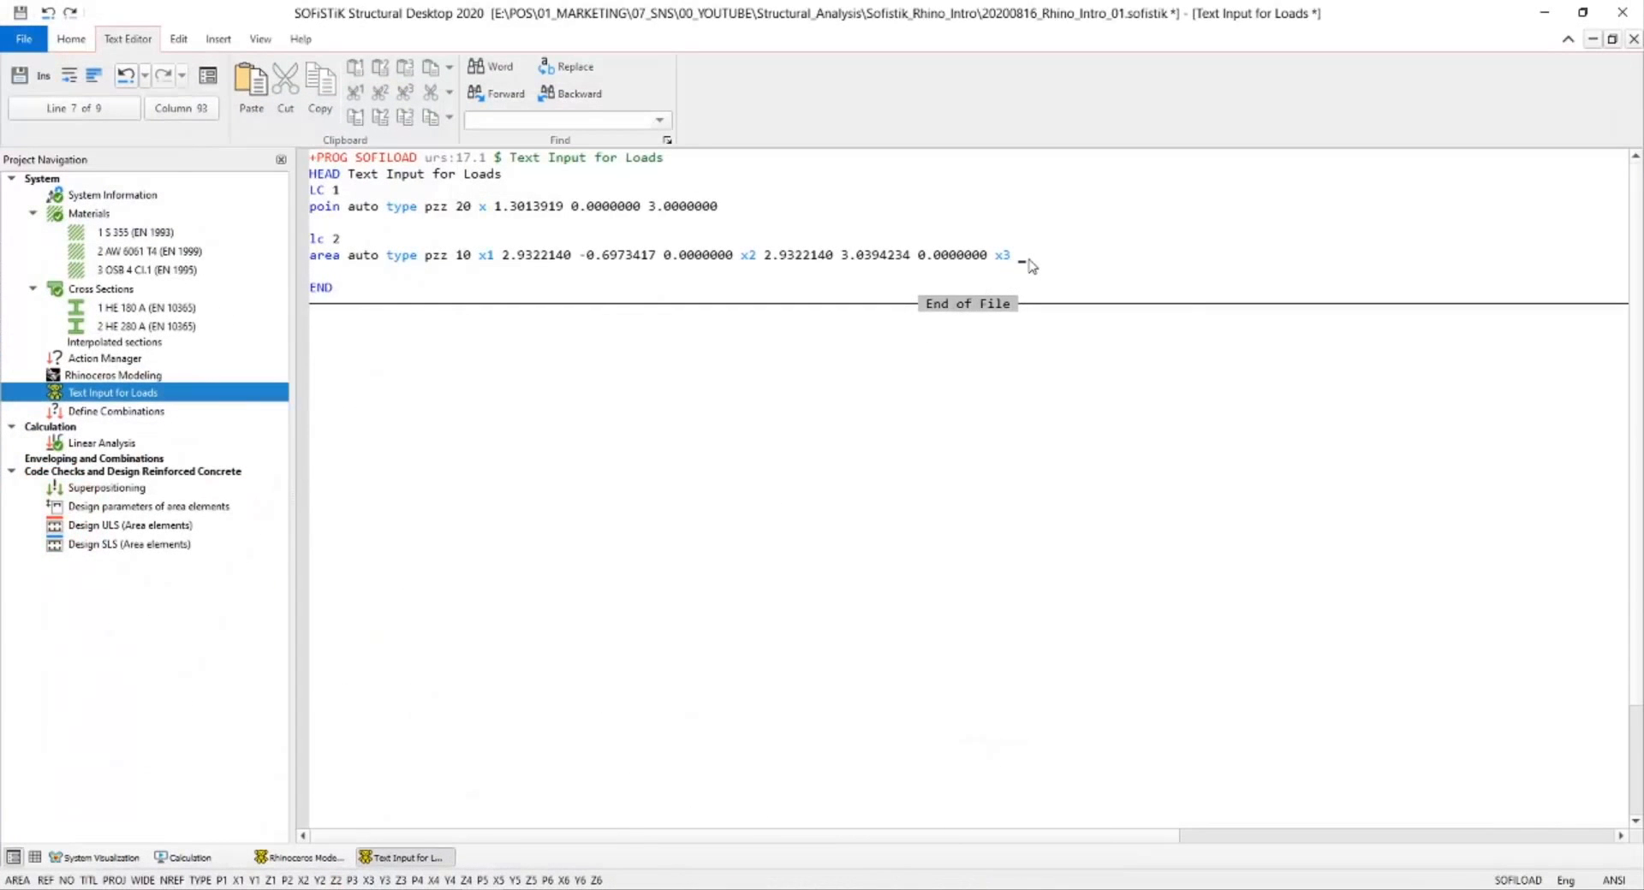
text(6.9411970,3.0394234,0.0000000)
click(1093, 259)
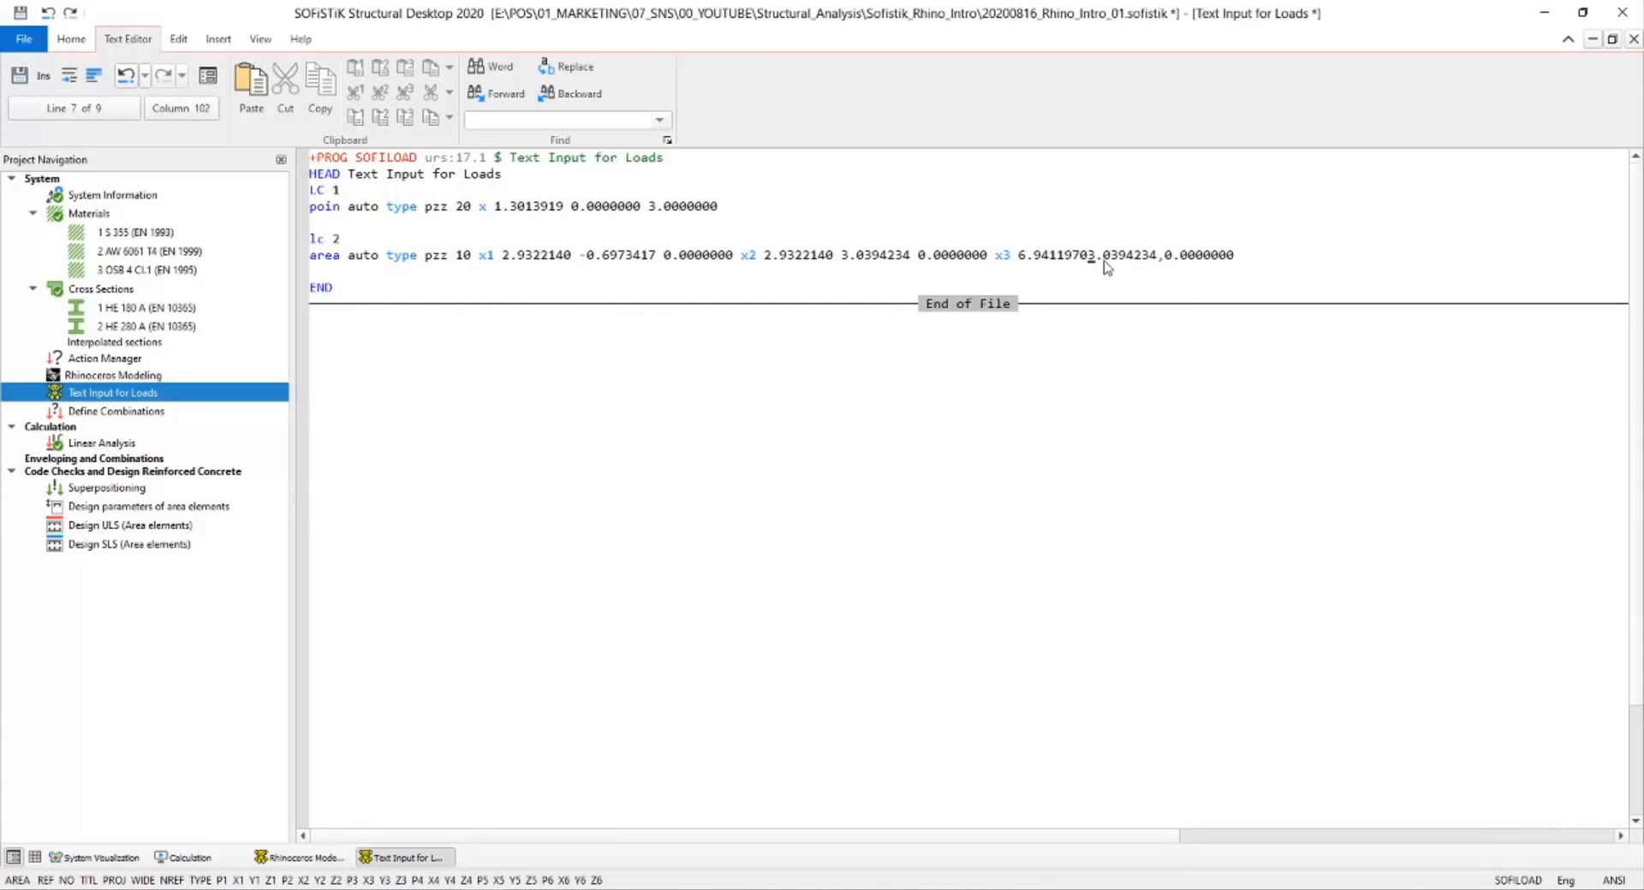
key(Delete)
Append x4 to the area load and open the object description of Rhino's front plate corner point on the free edge.
click(1264, 259)
key(alt+Tab)
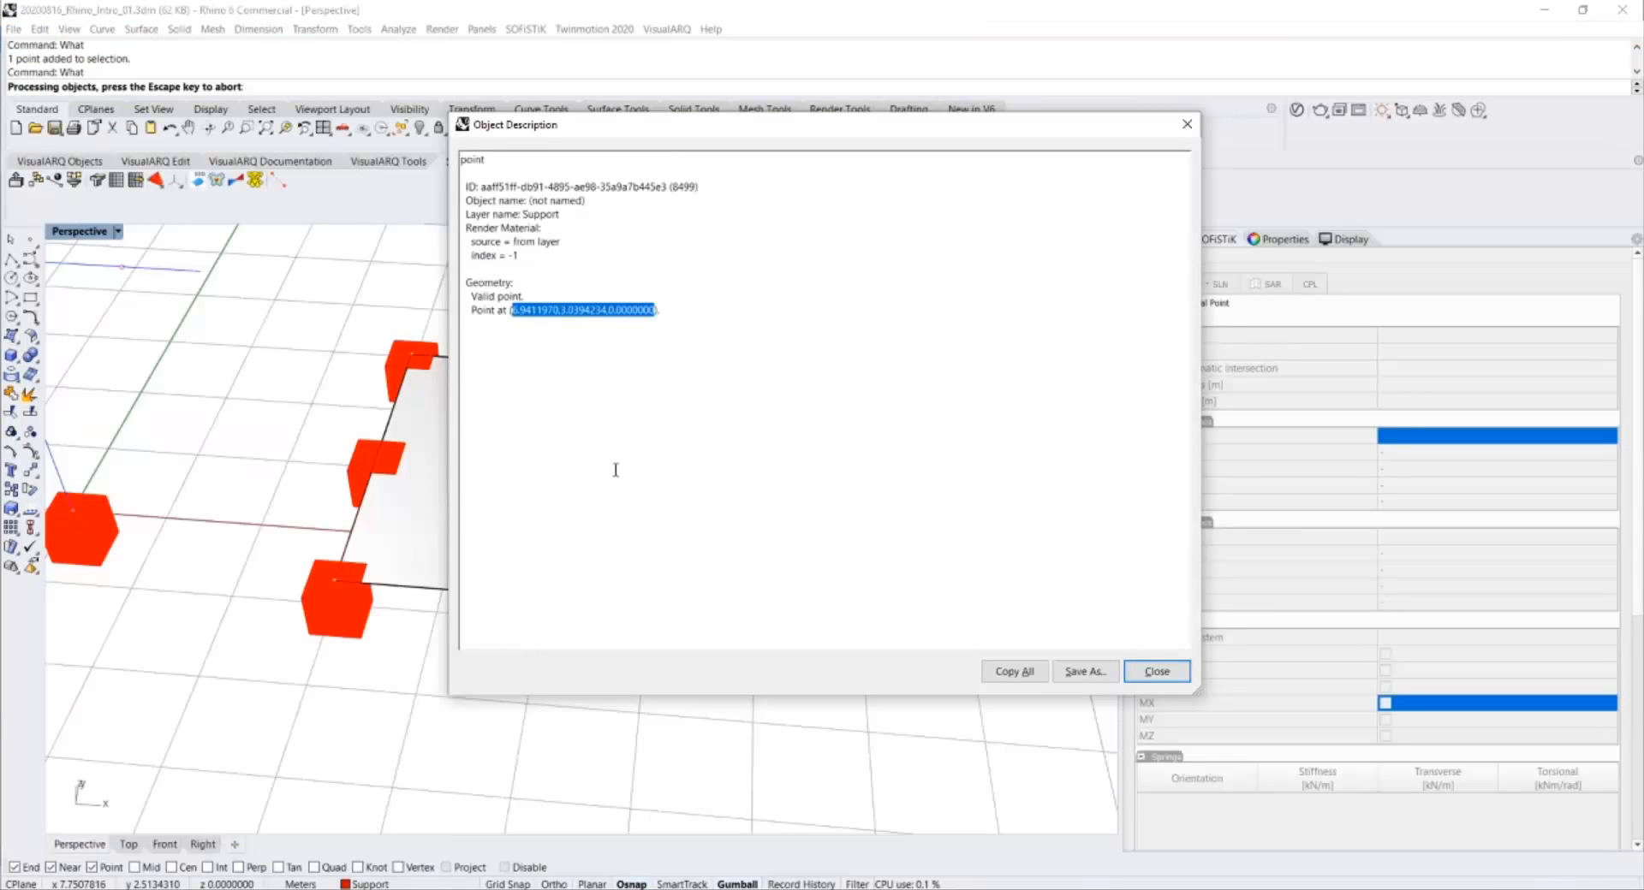
click(1155, 671)
click(702, 543)
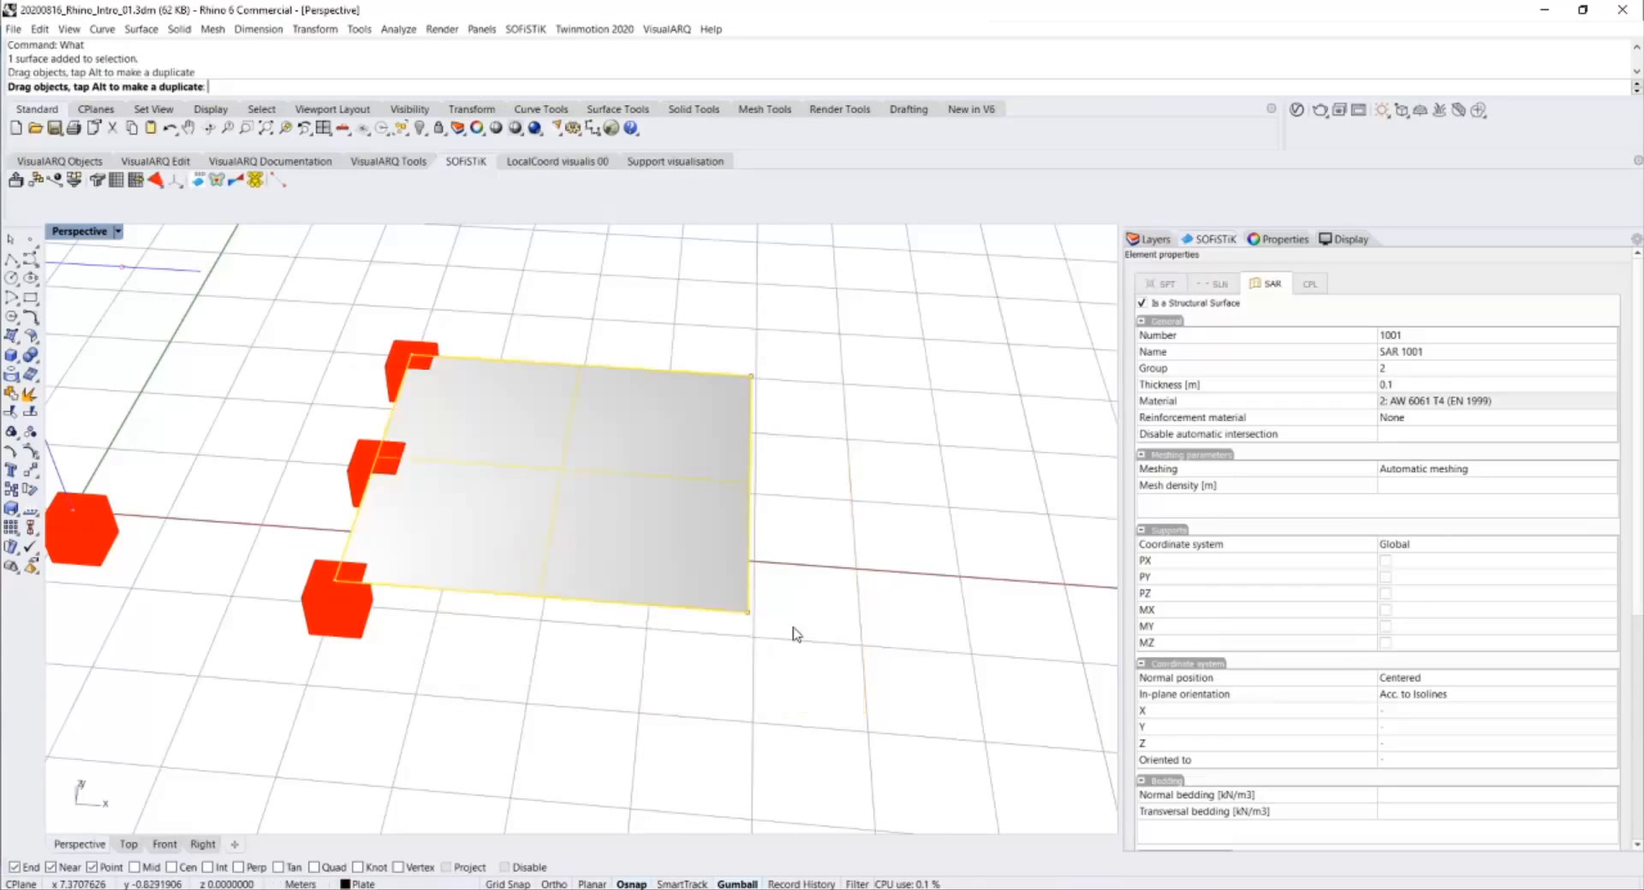
click(780, 682)
drag(825, 672, 624, 579)
text(What)
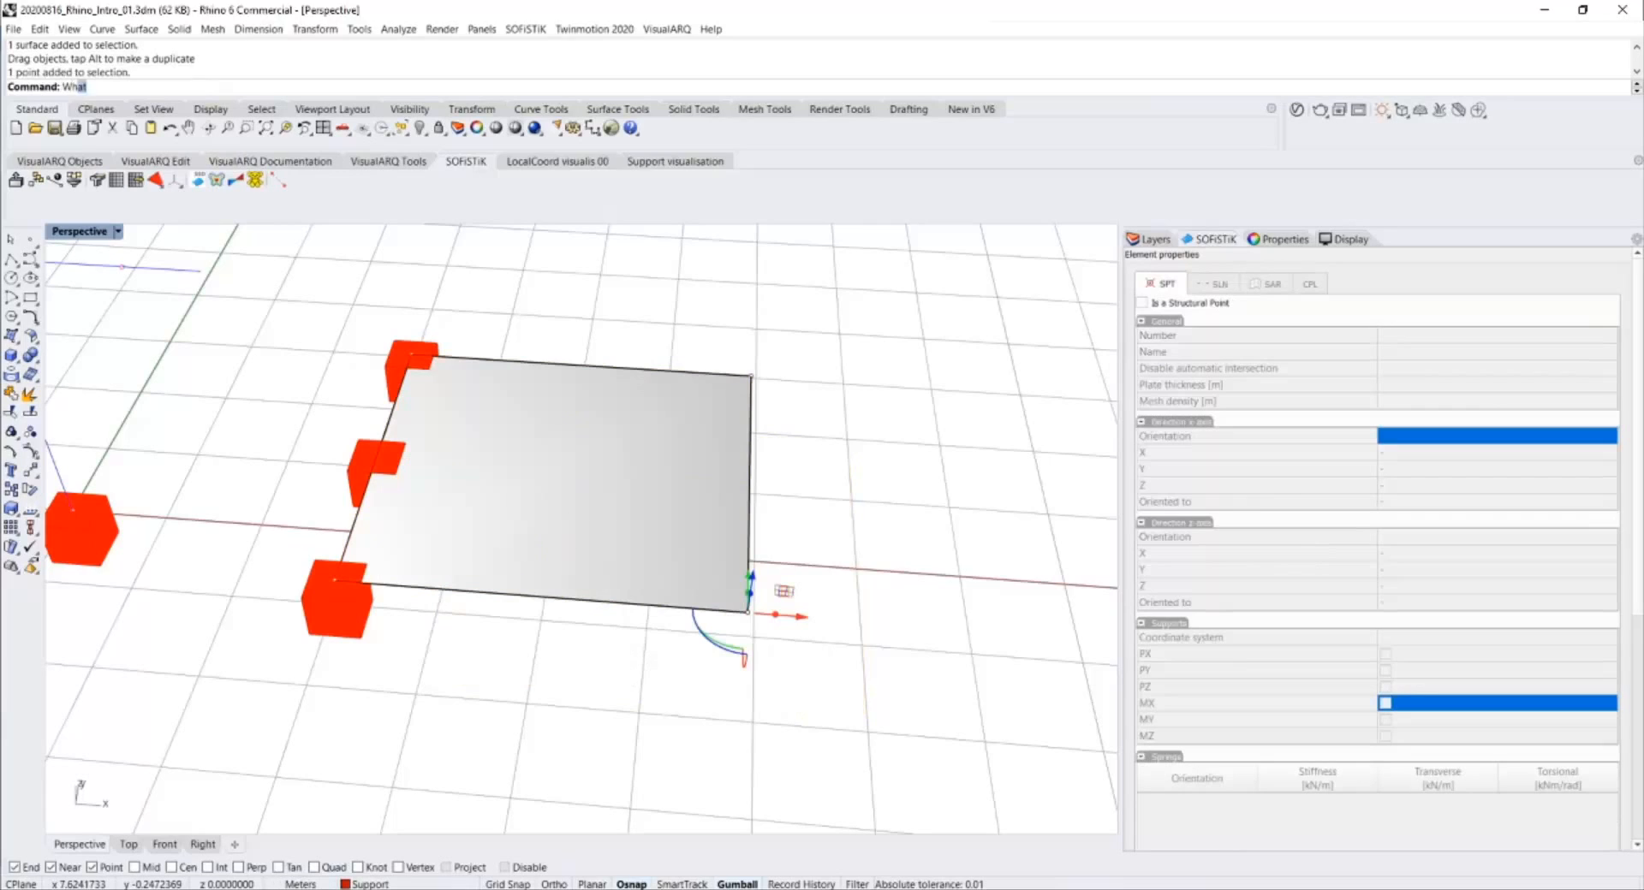
key(Return)
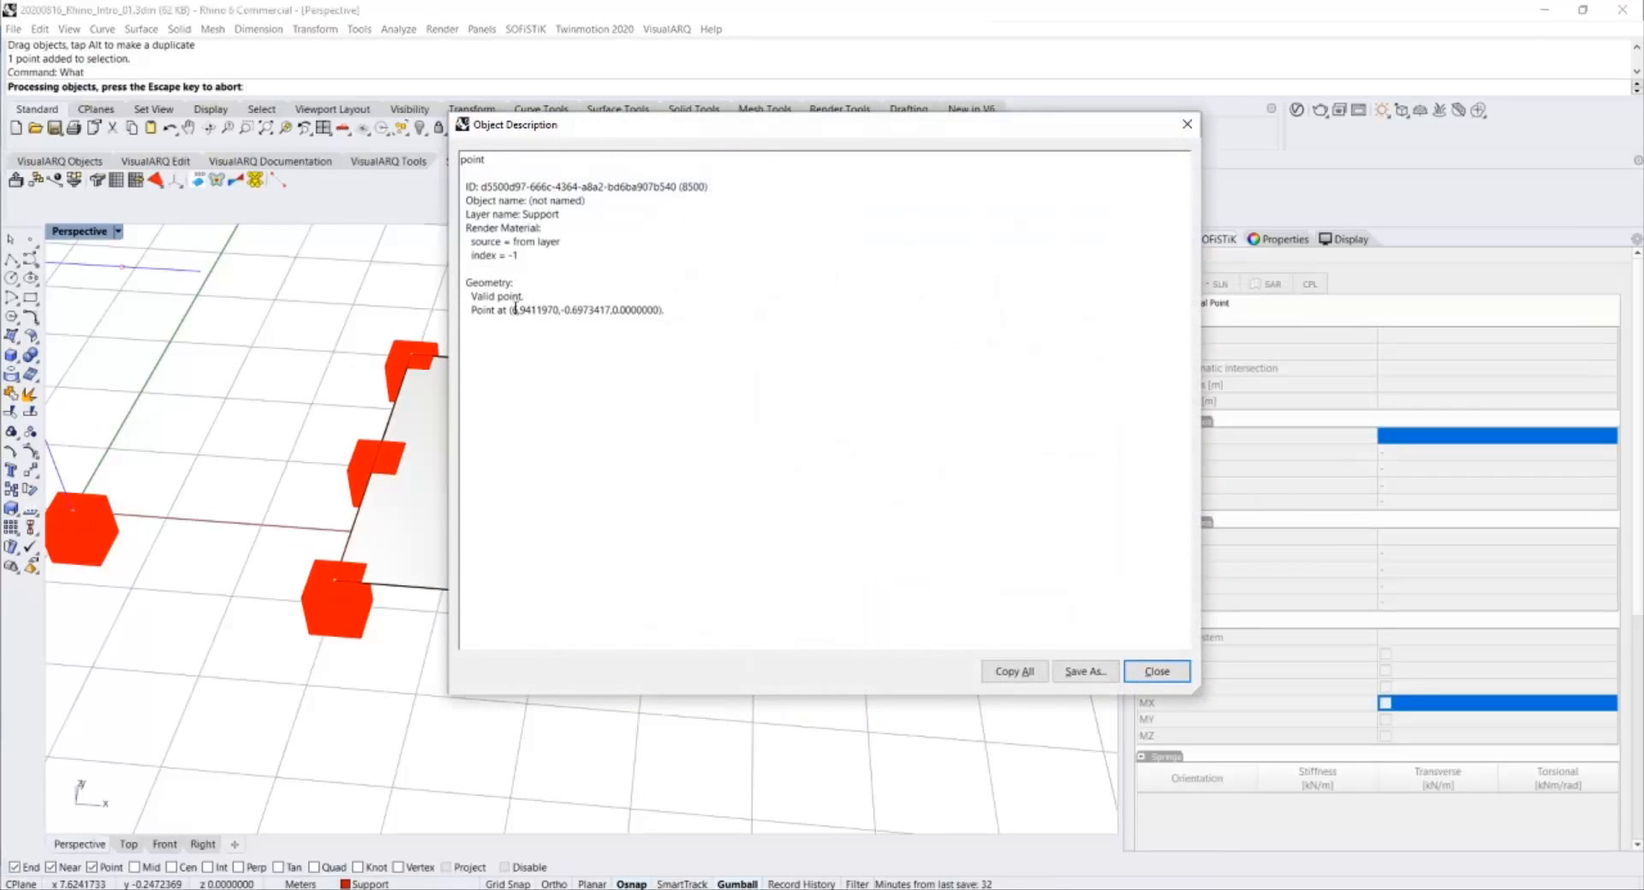
Copy that point's coordinates into the area load's x4 entry in SOFiSTiK, separated by spaces as 6.9411970 -0.6973417 0.0000000.
drag(512, 310, 660, 313)
key(ctrl+c)
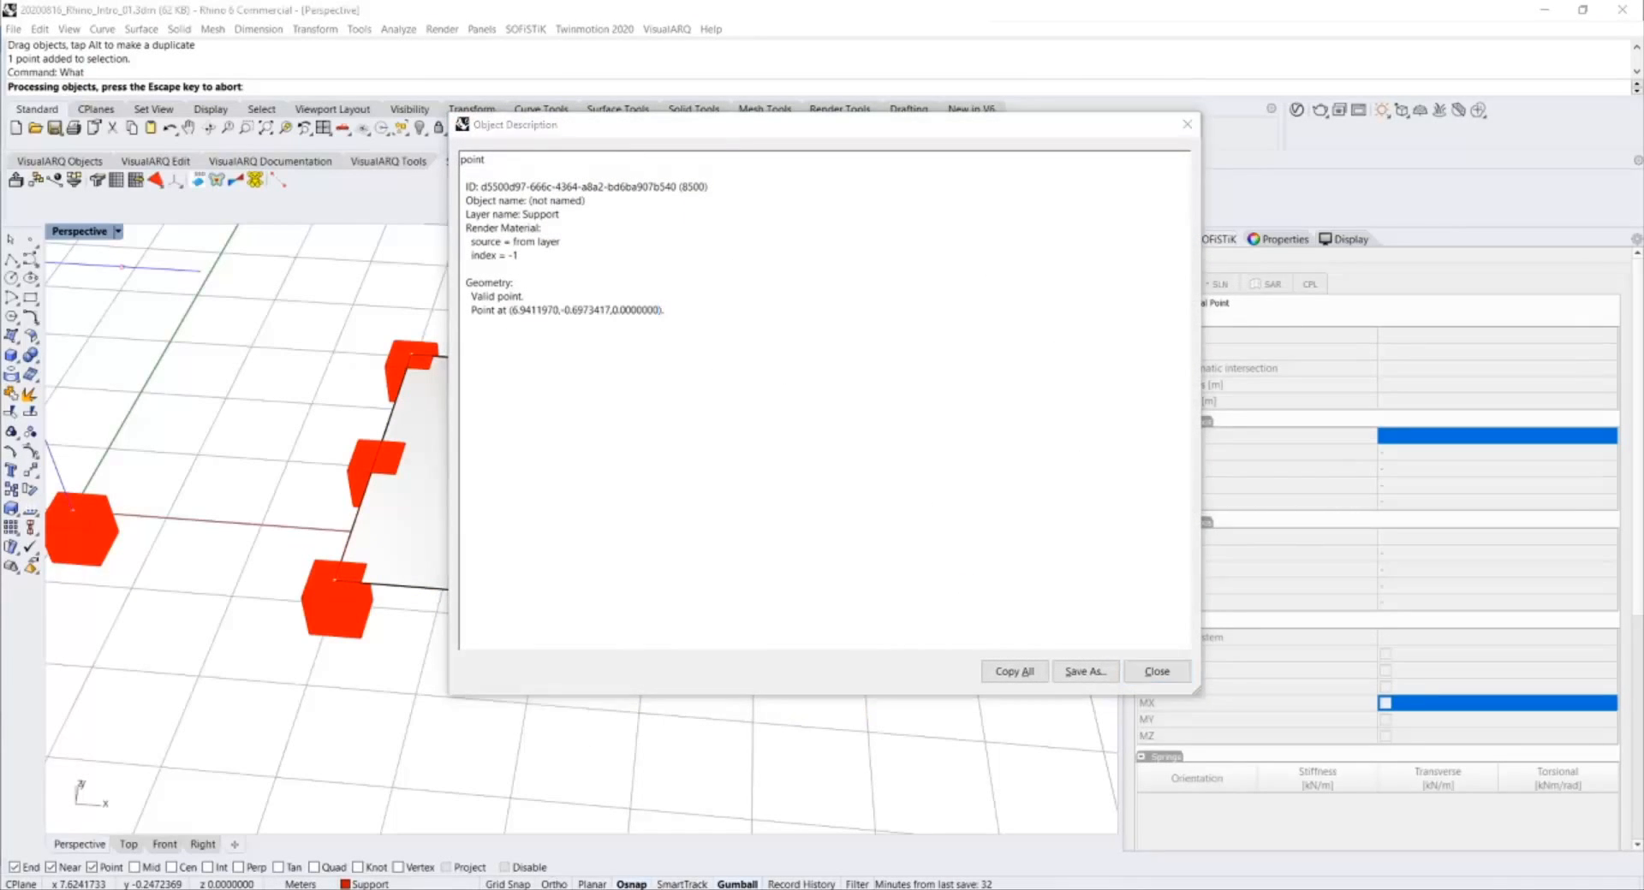
key(alt+Tab)
key(ctrl+v)
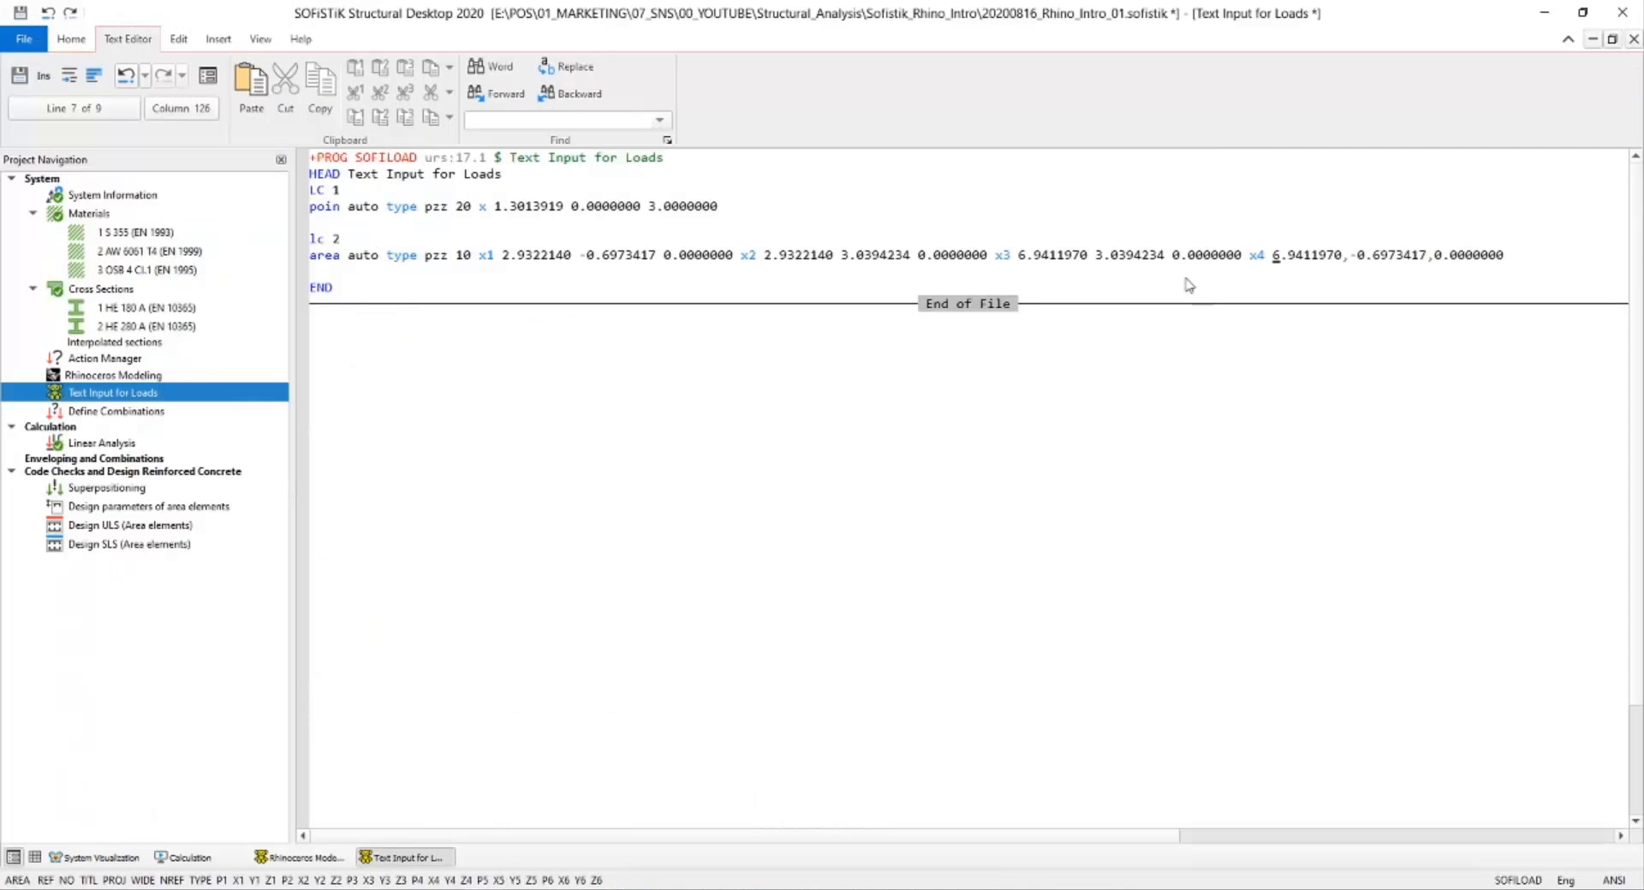
click(1348, 257)
key(BackSpace)
Calculate the Text Input for Loads task and the Linear Analysis task.
right_click(167, 394)
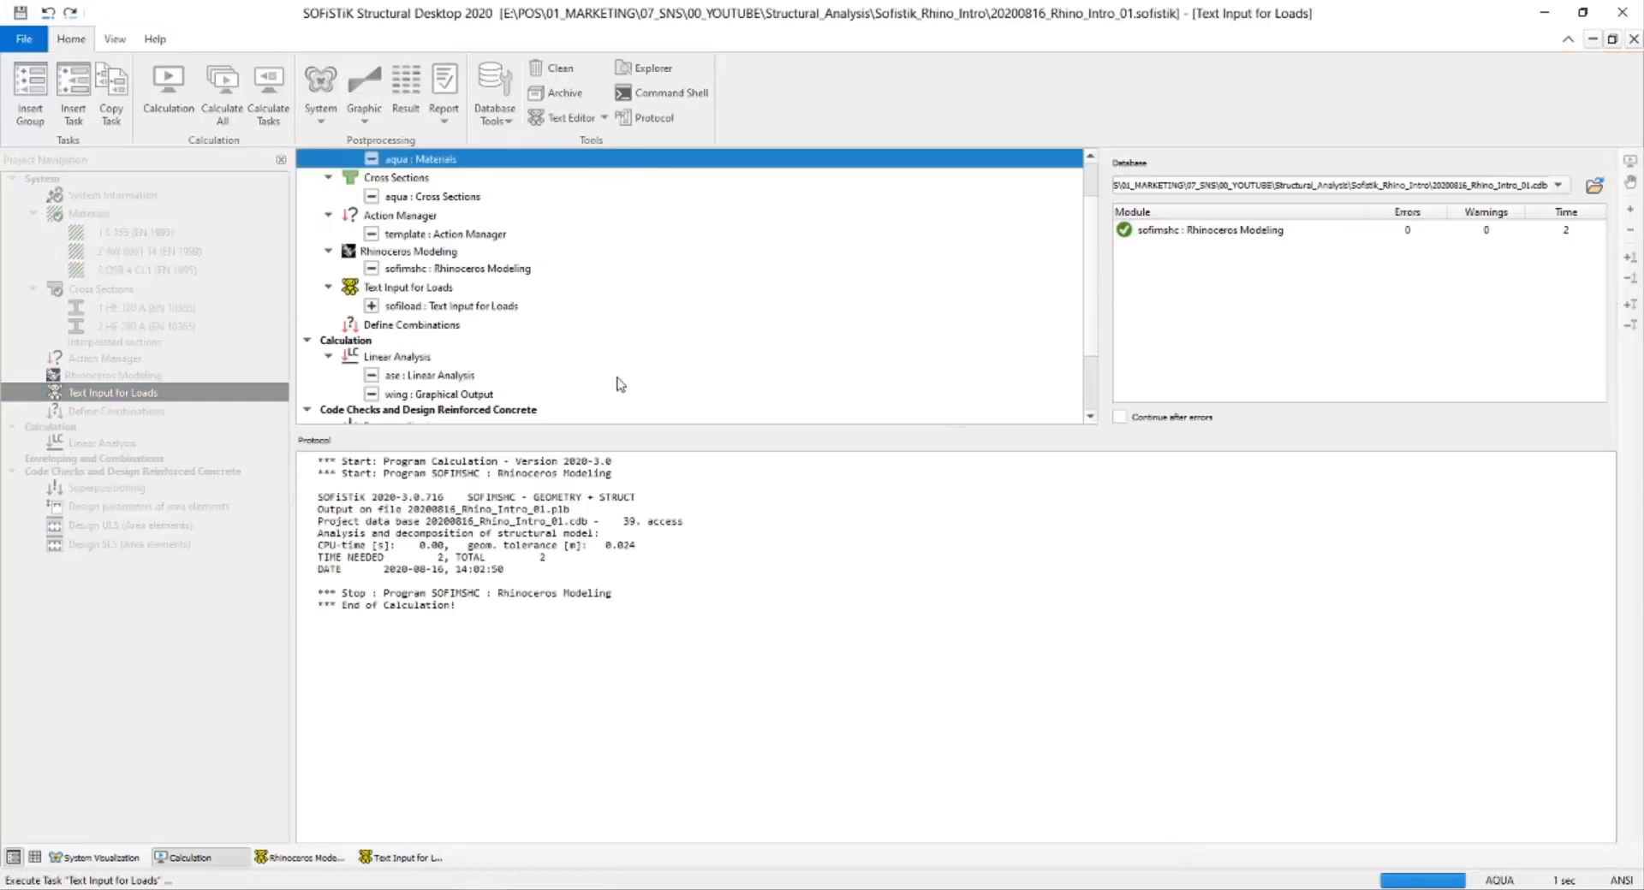
click(250, 467)
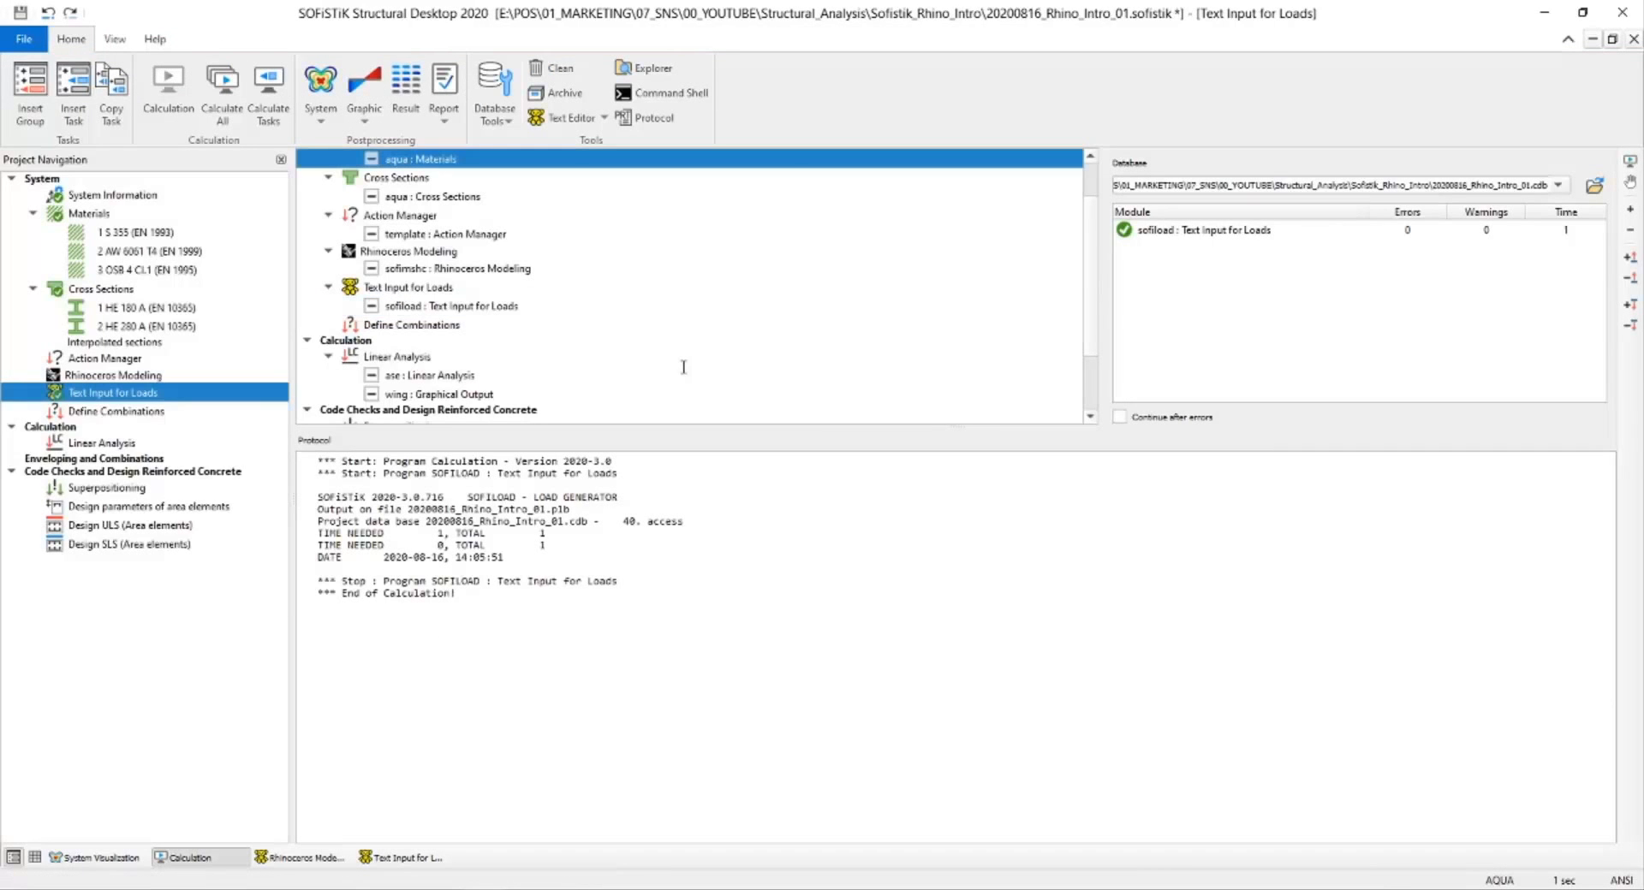
right_click(126, 447)
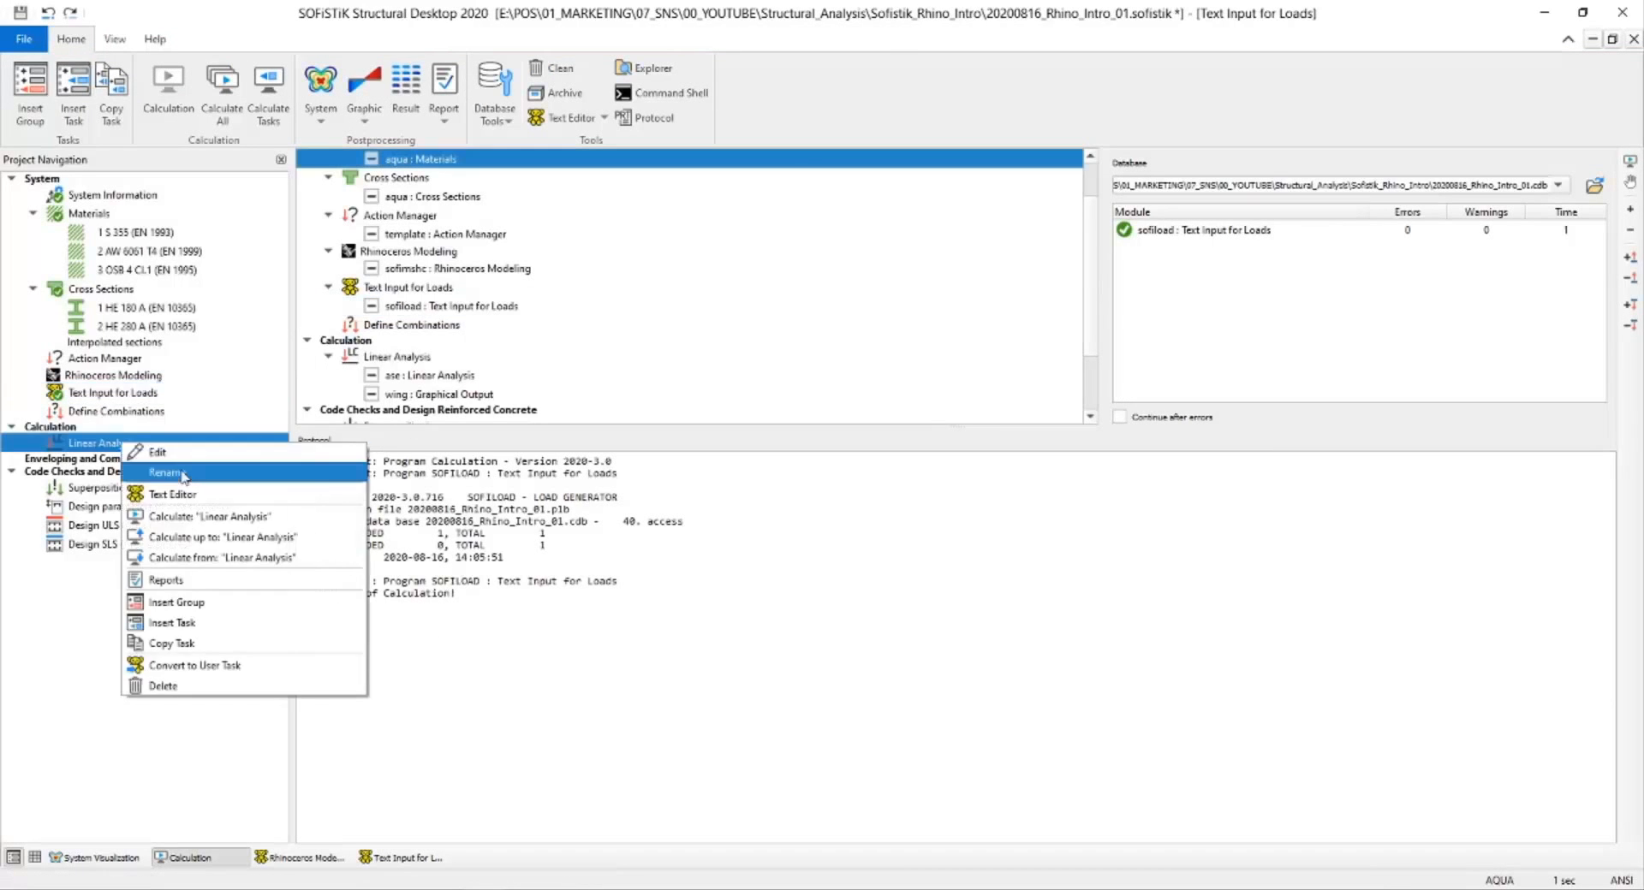
click(210, 519)
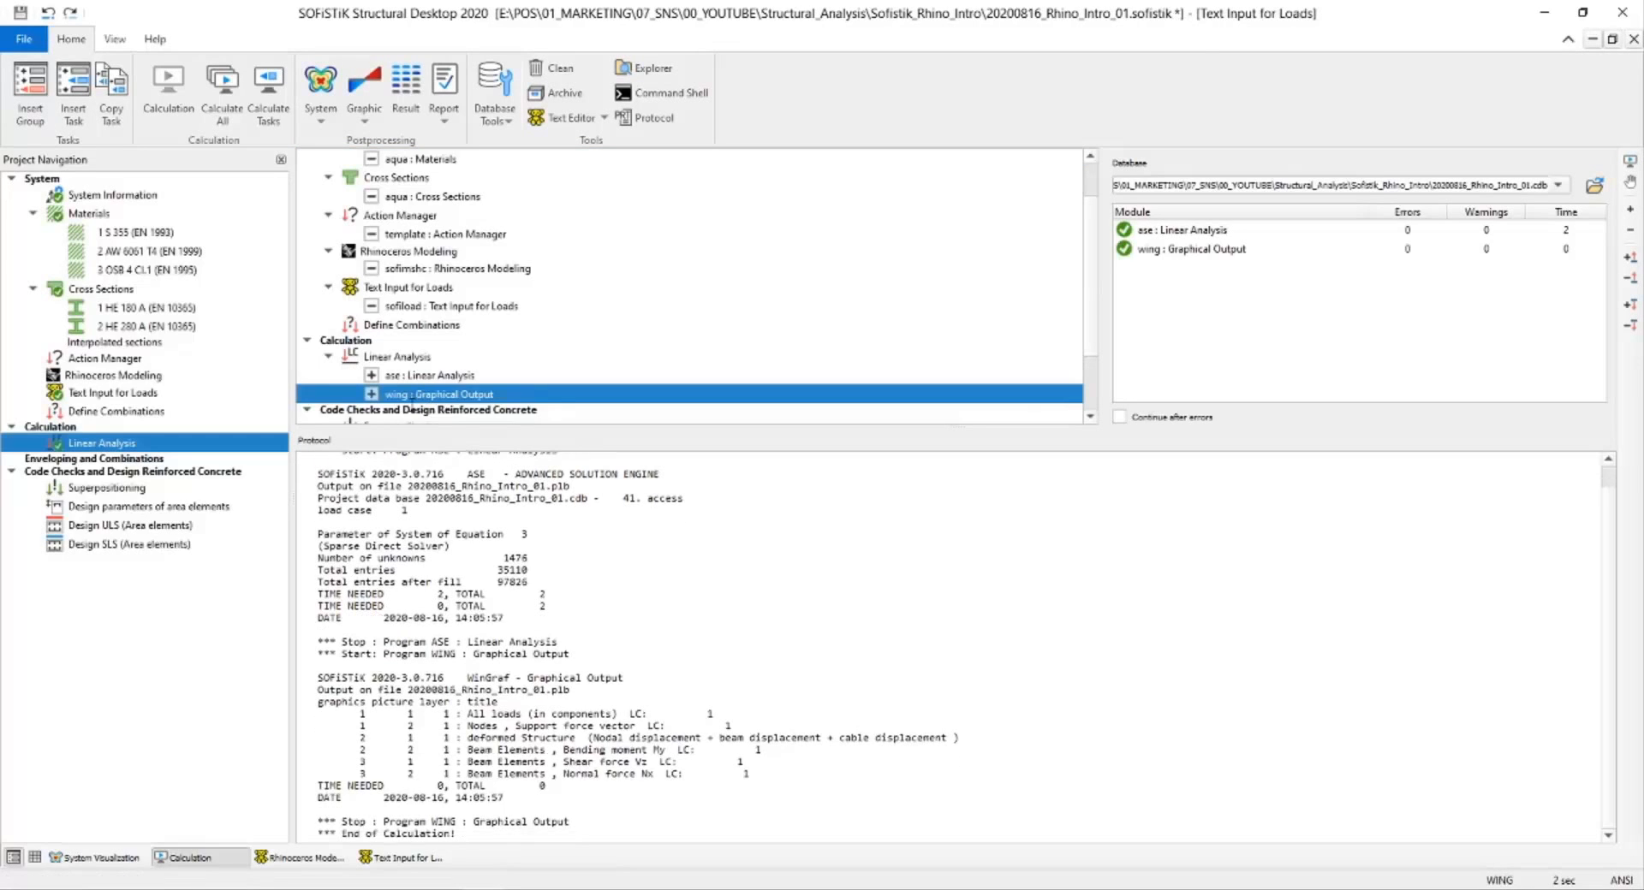
Examine the deformed frame under load case 1 and the deformed plate under load case 2 in the System Visualization.
click(125, 857)
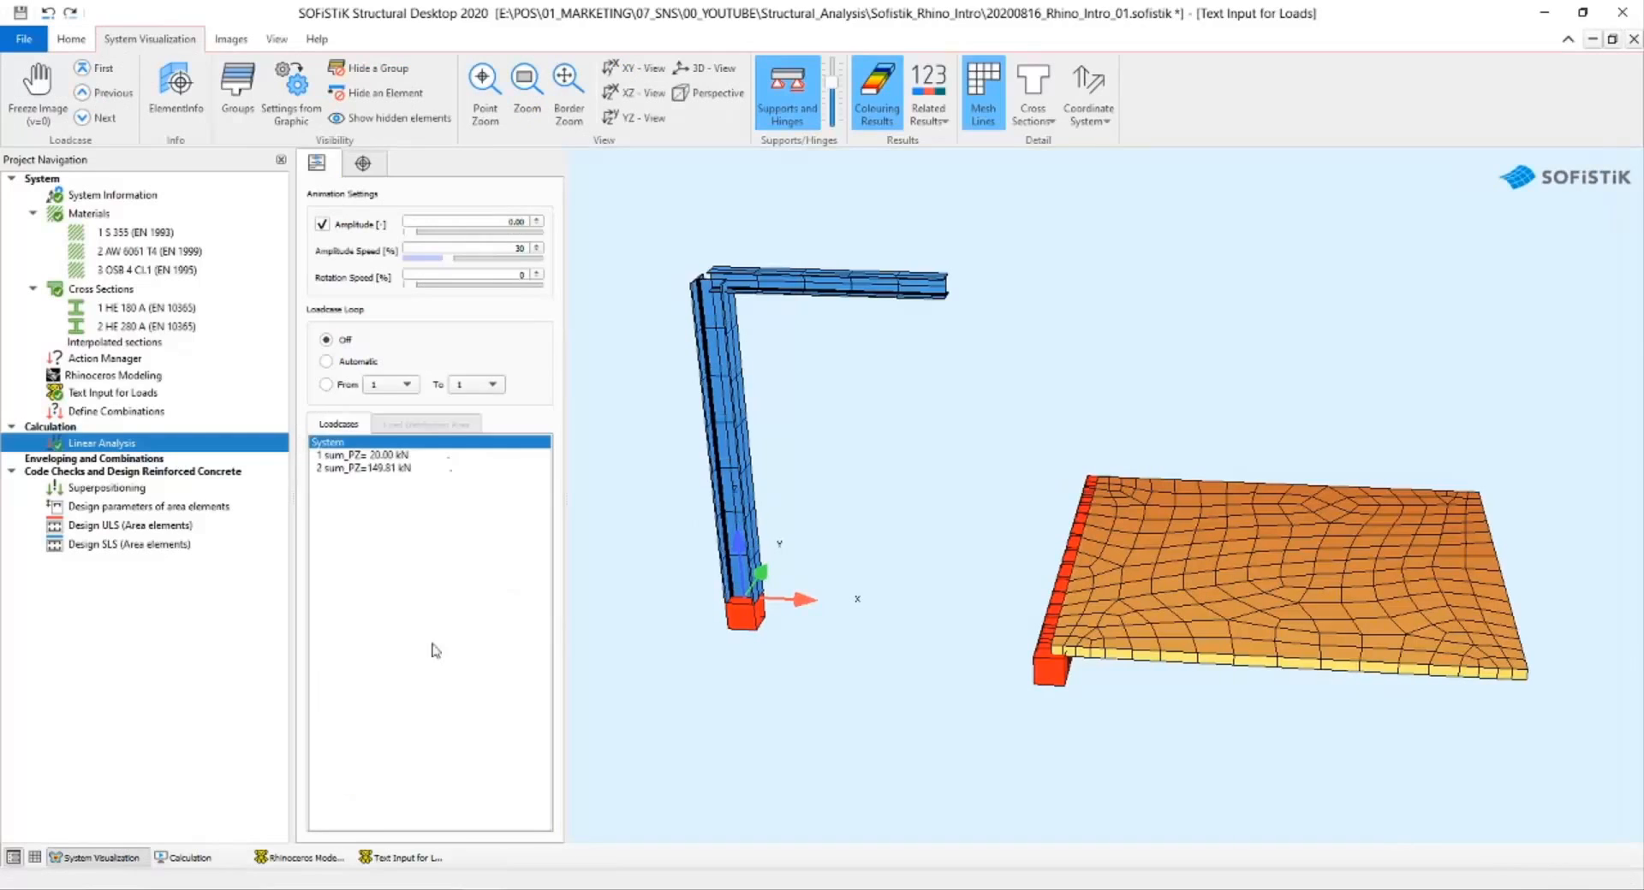
click(402, 455)
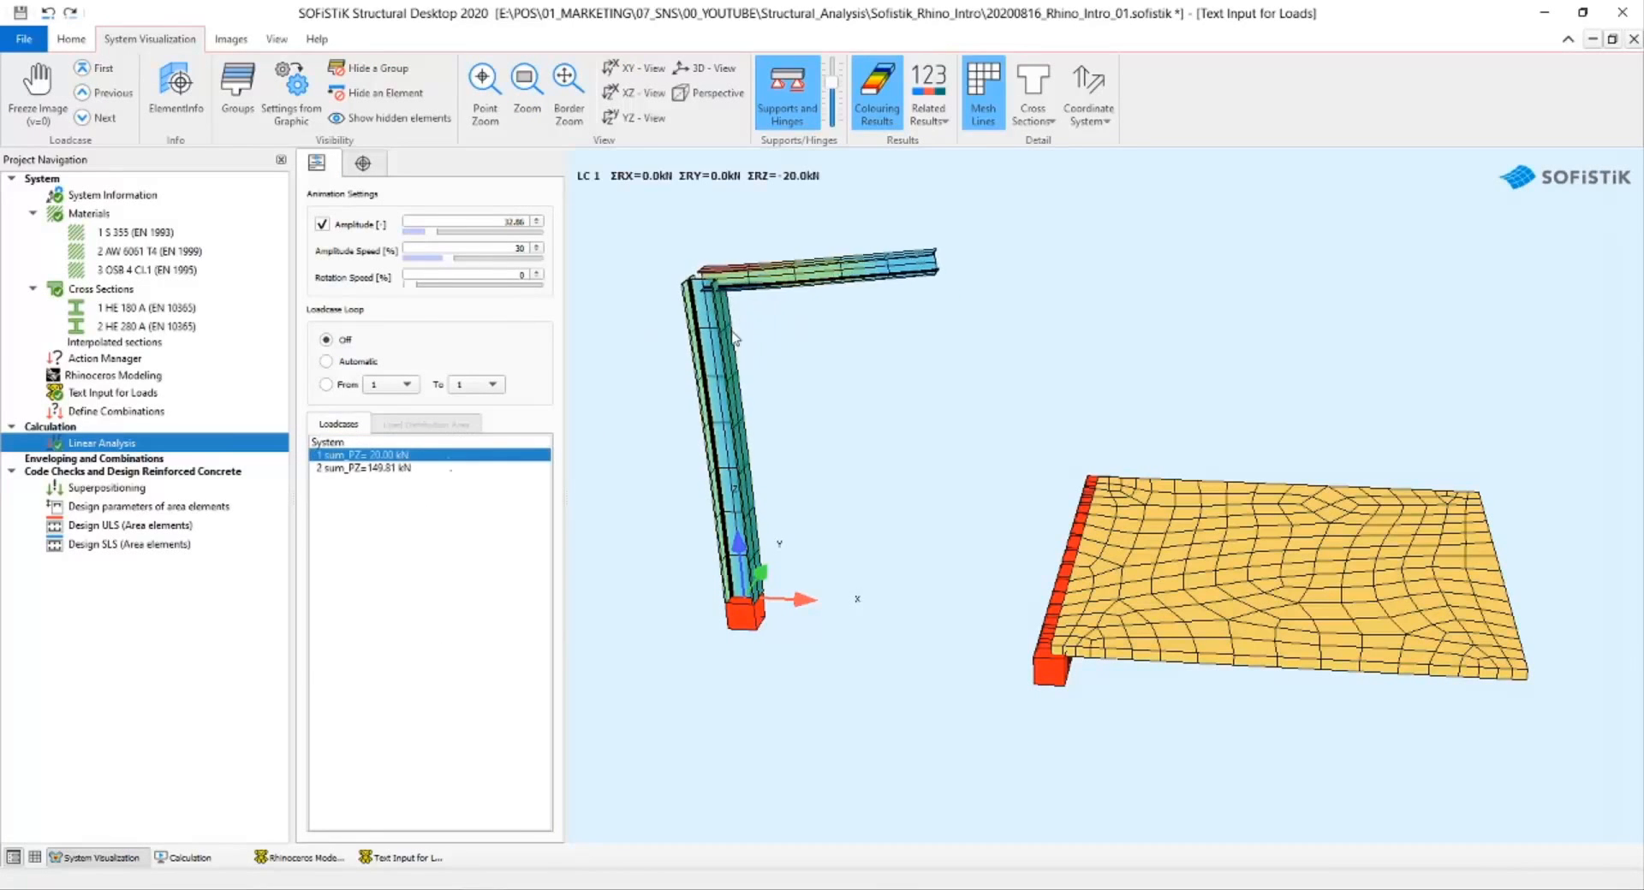
drag(603, 431, 701, 434)
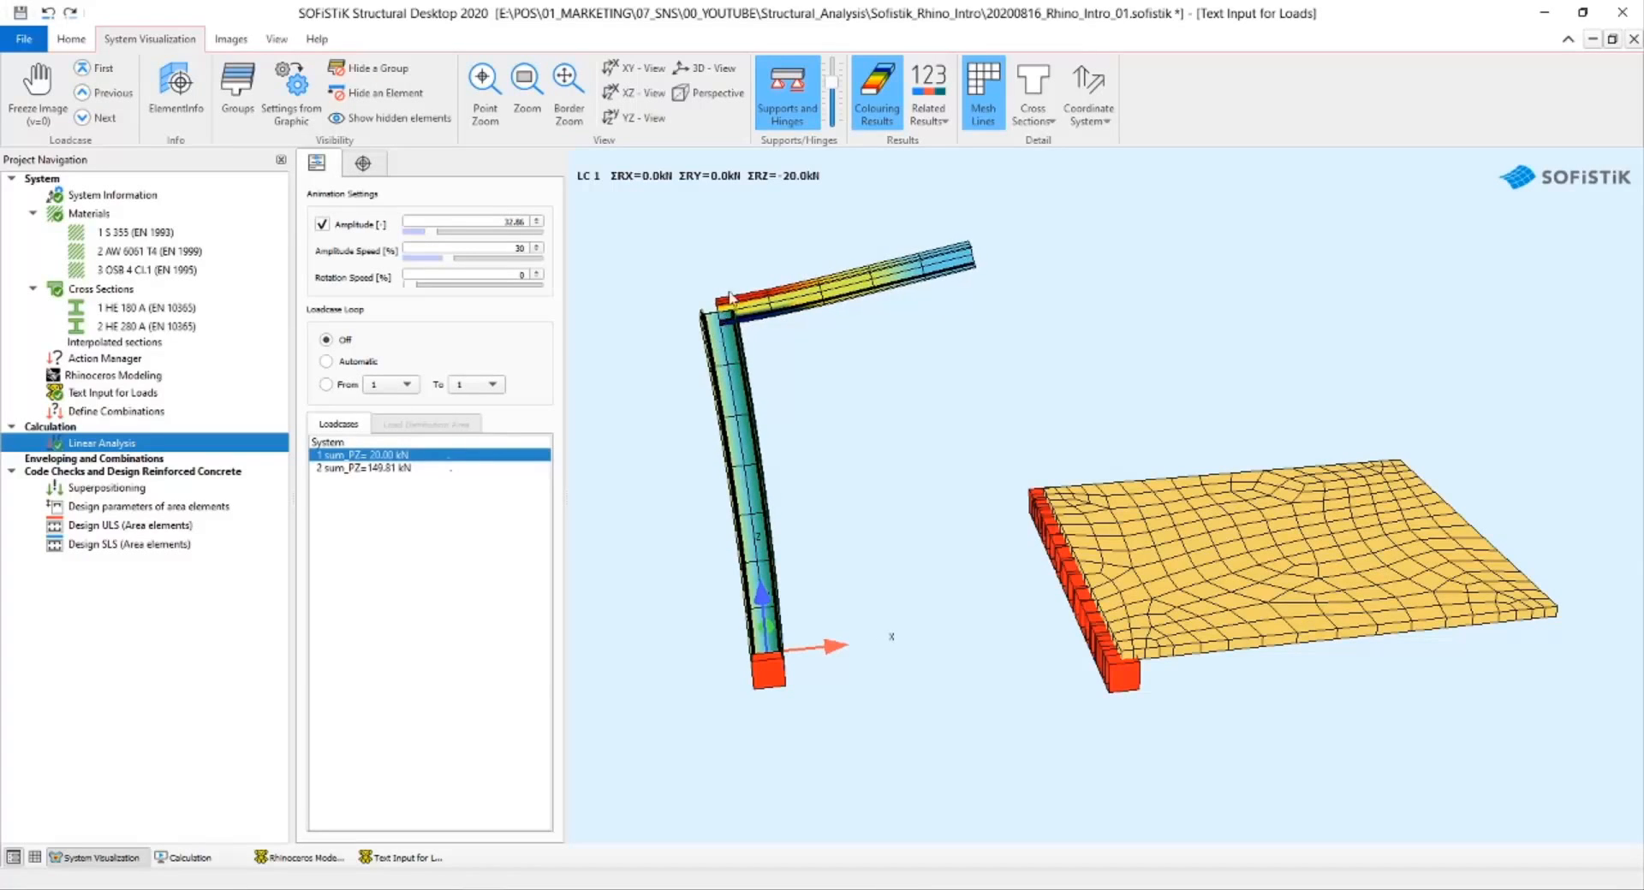
click(415, 468)
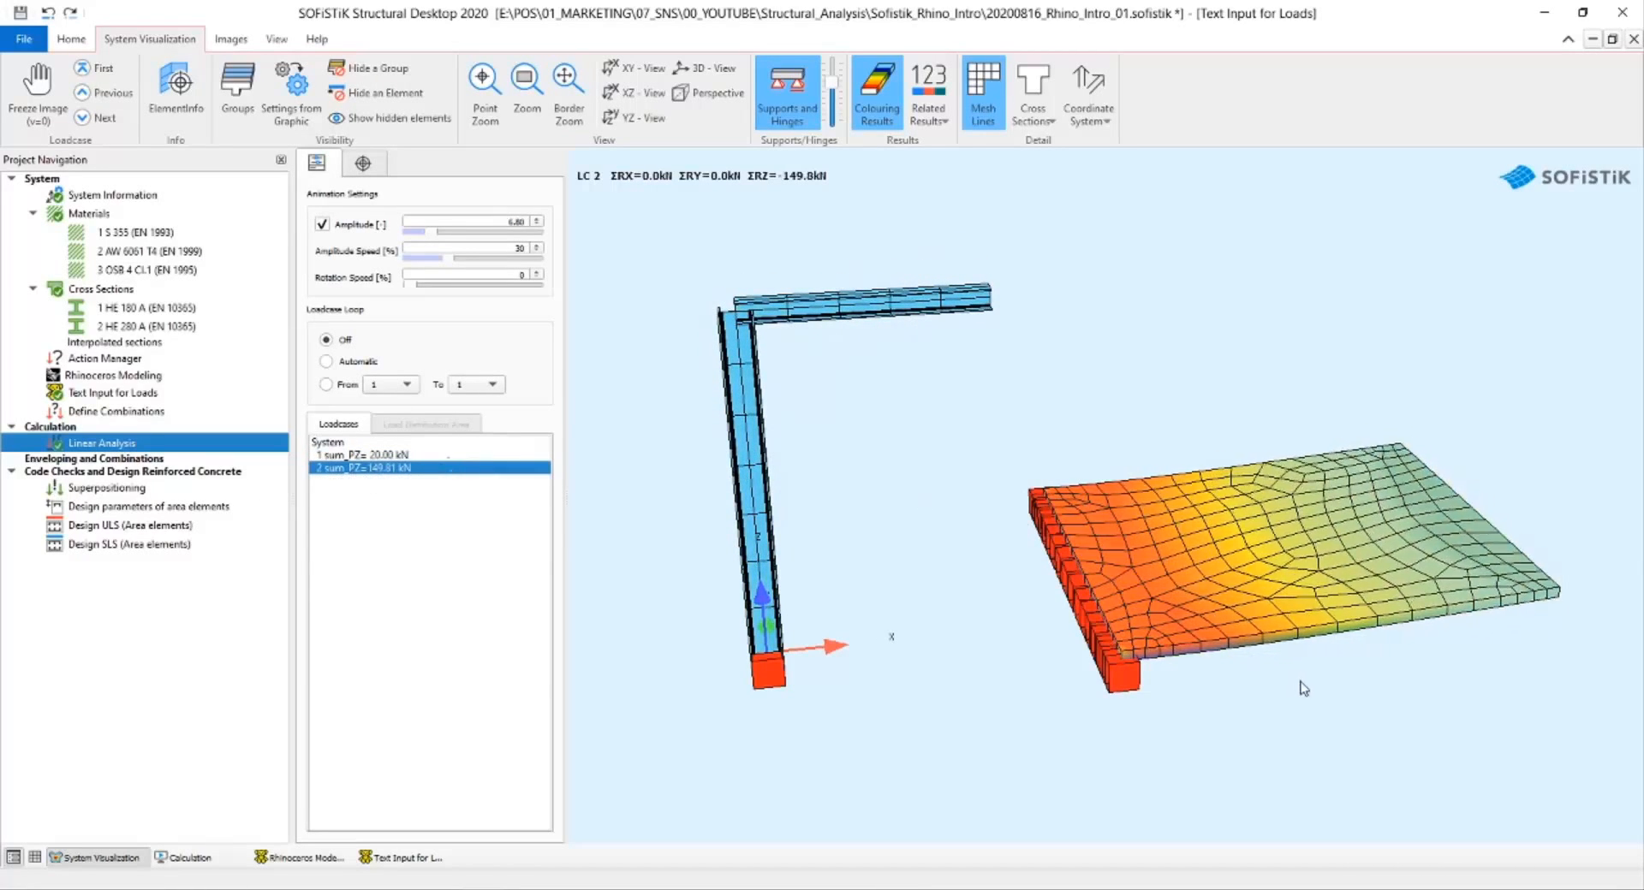
scroll(1479, 701, up, 4)
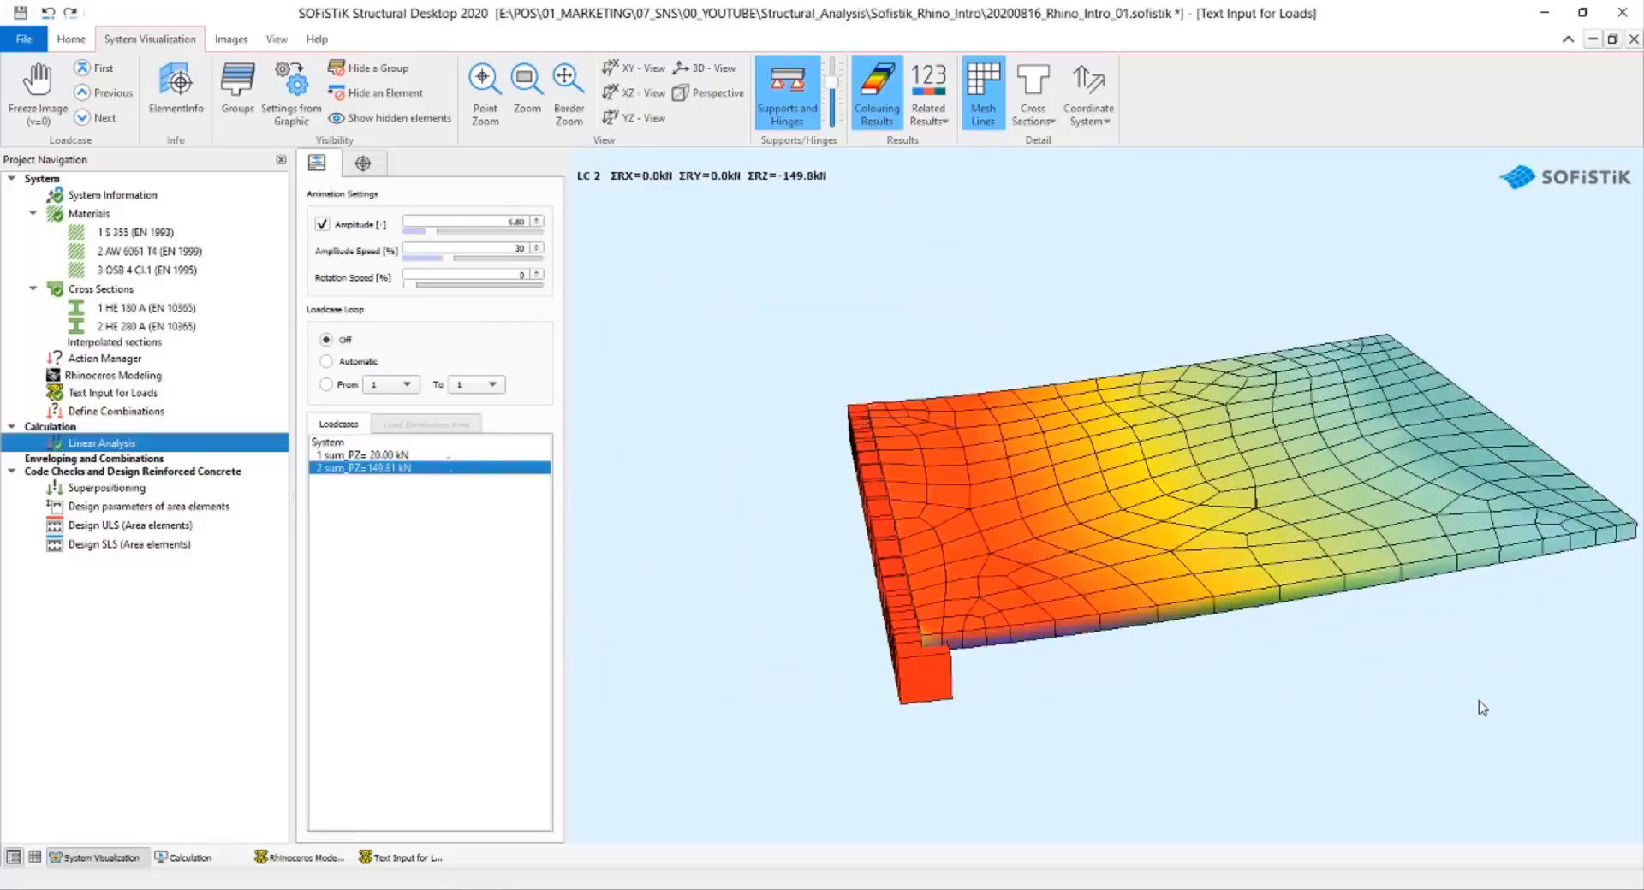
drag(1479, 701, 1375, 653)
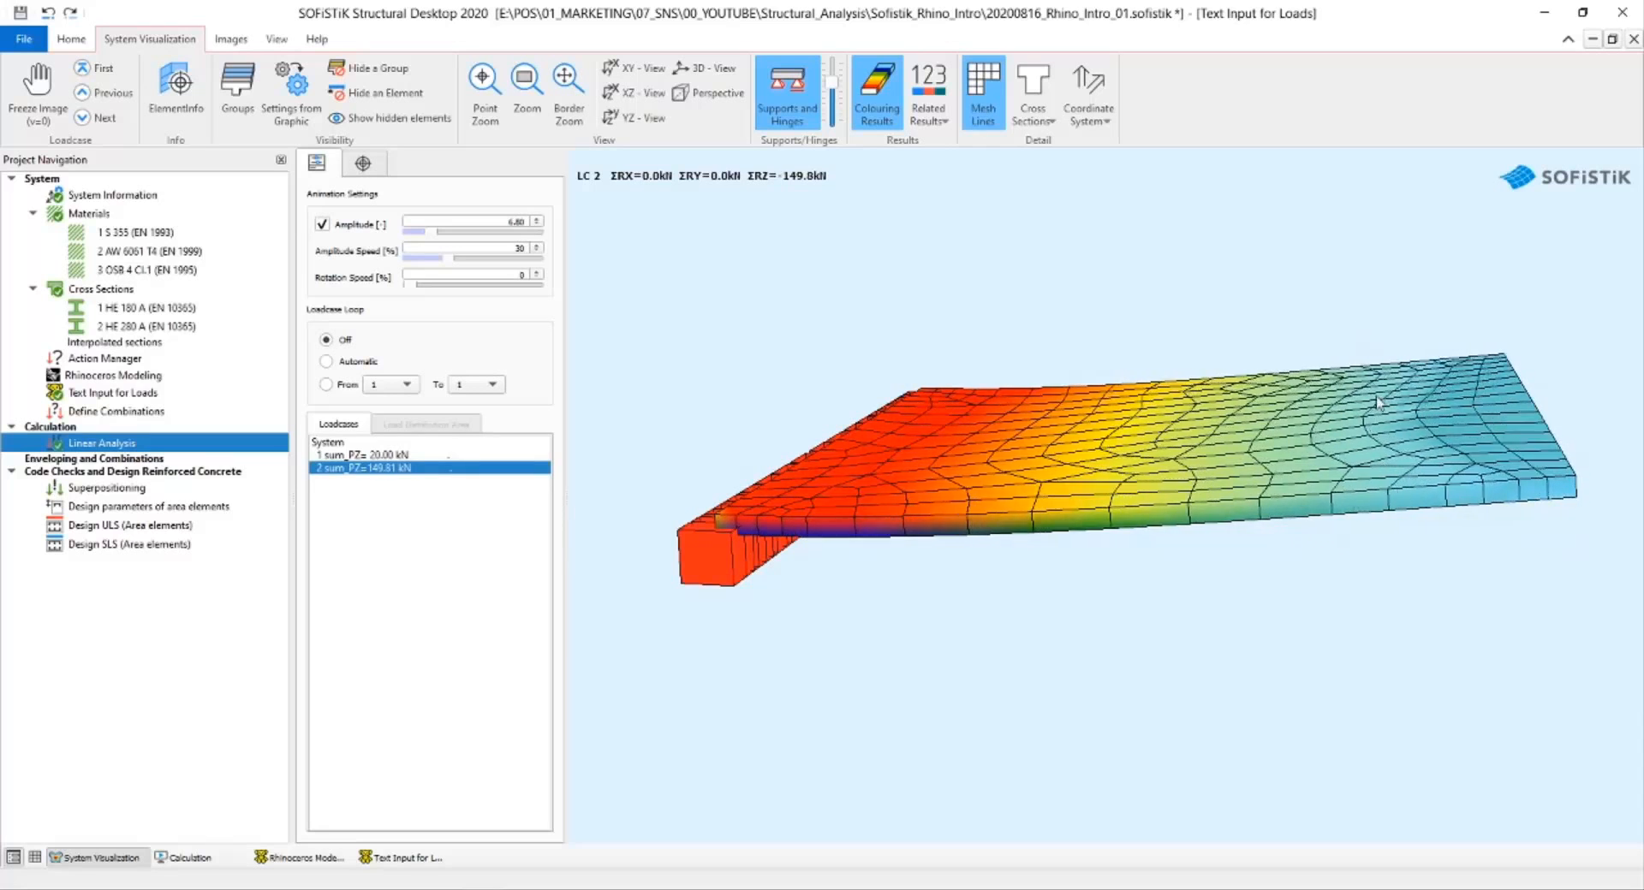
Set the load case 2 area load's pzz value to -100 in the Text Input for Loads task.
click(141, 392)
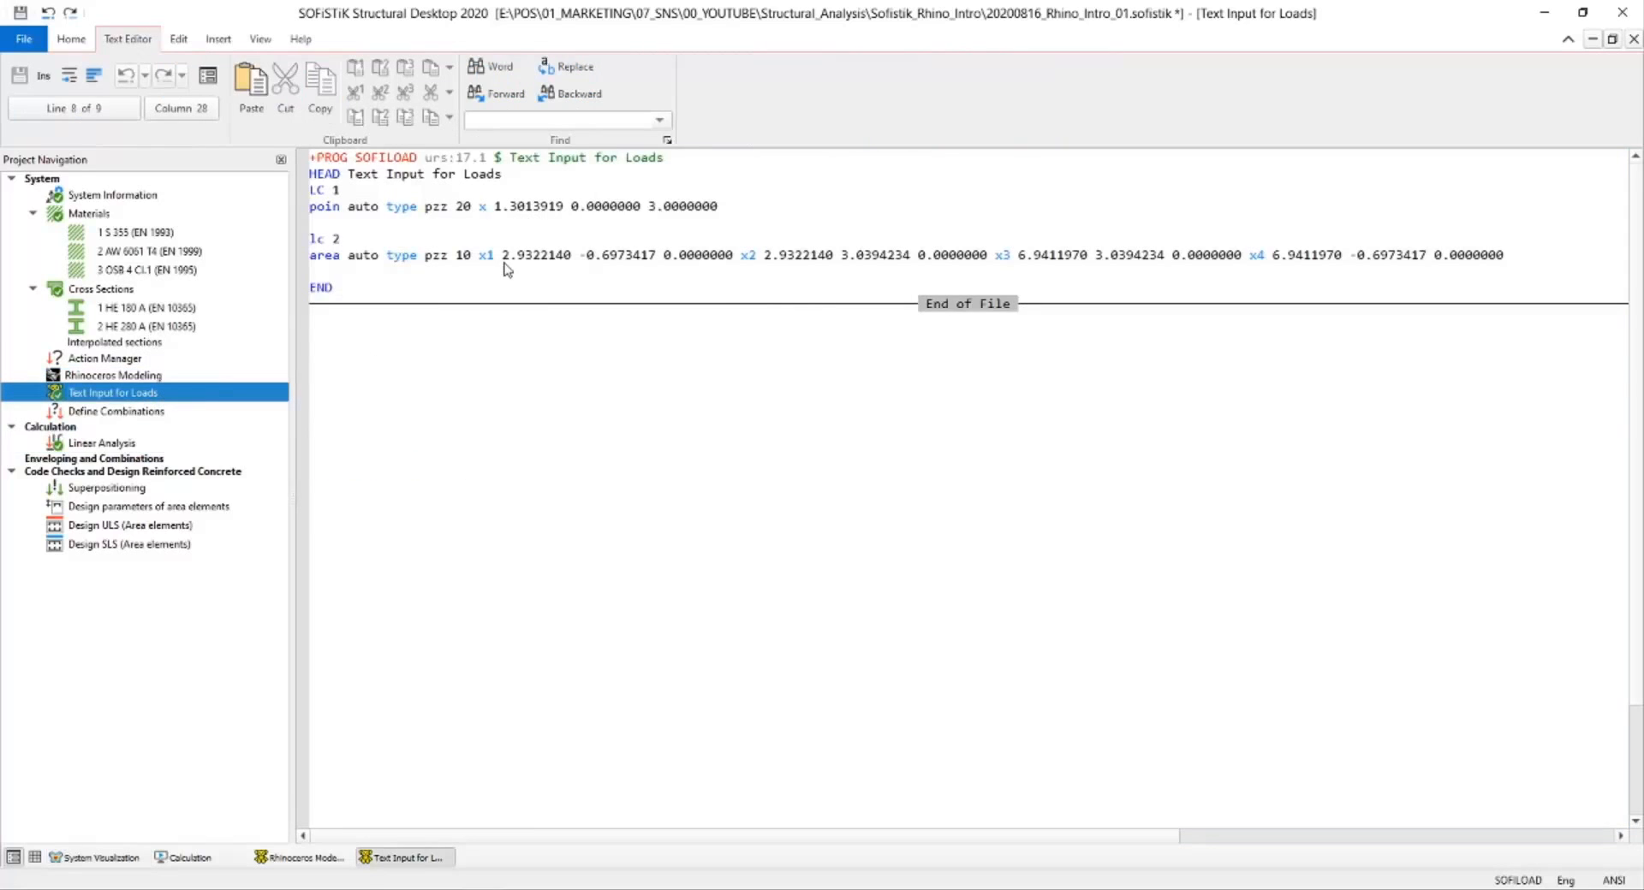
text(-)
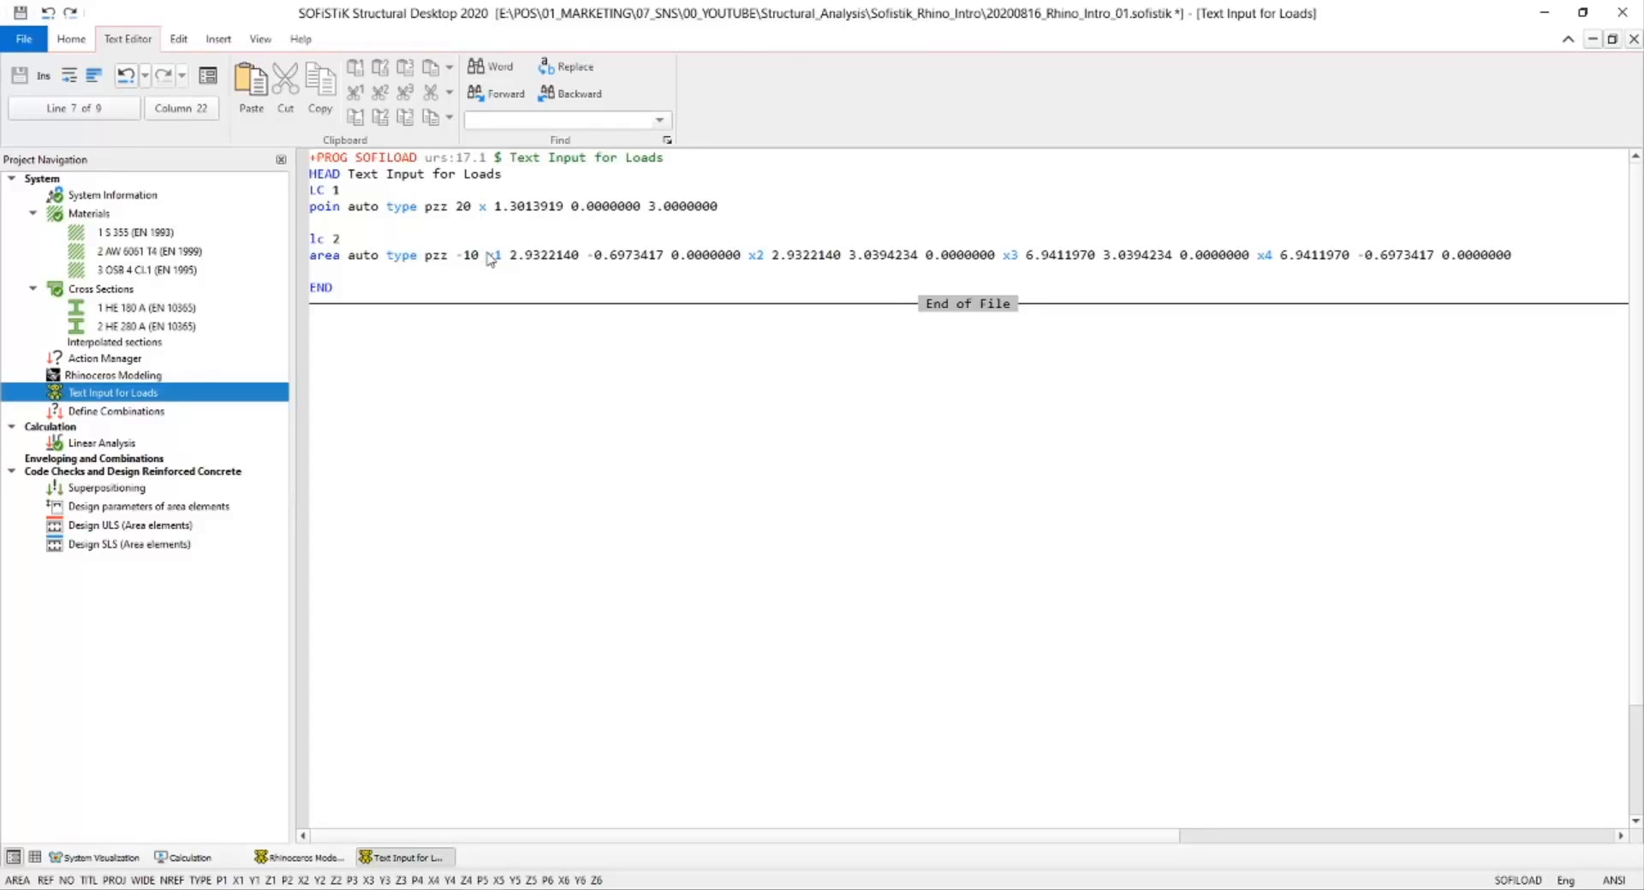
text(0)
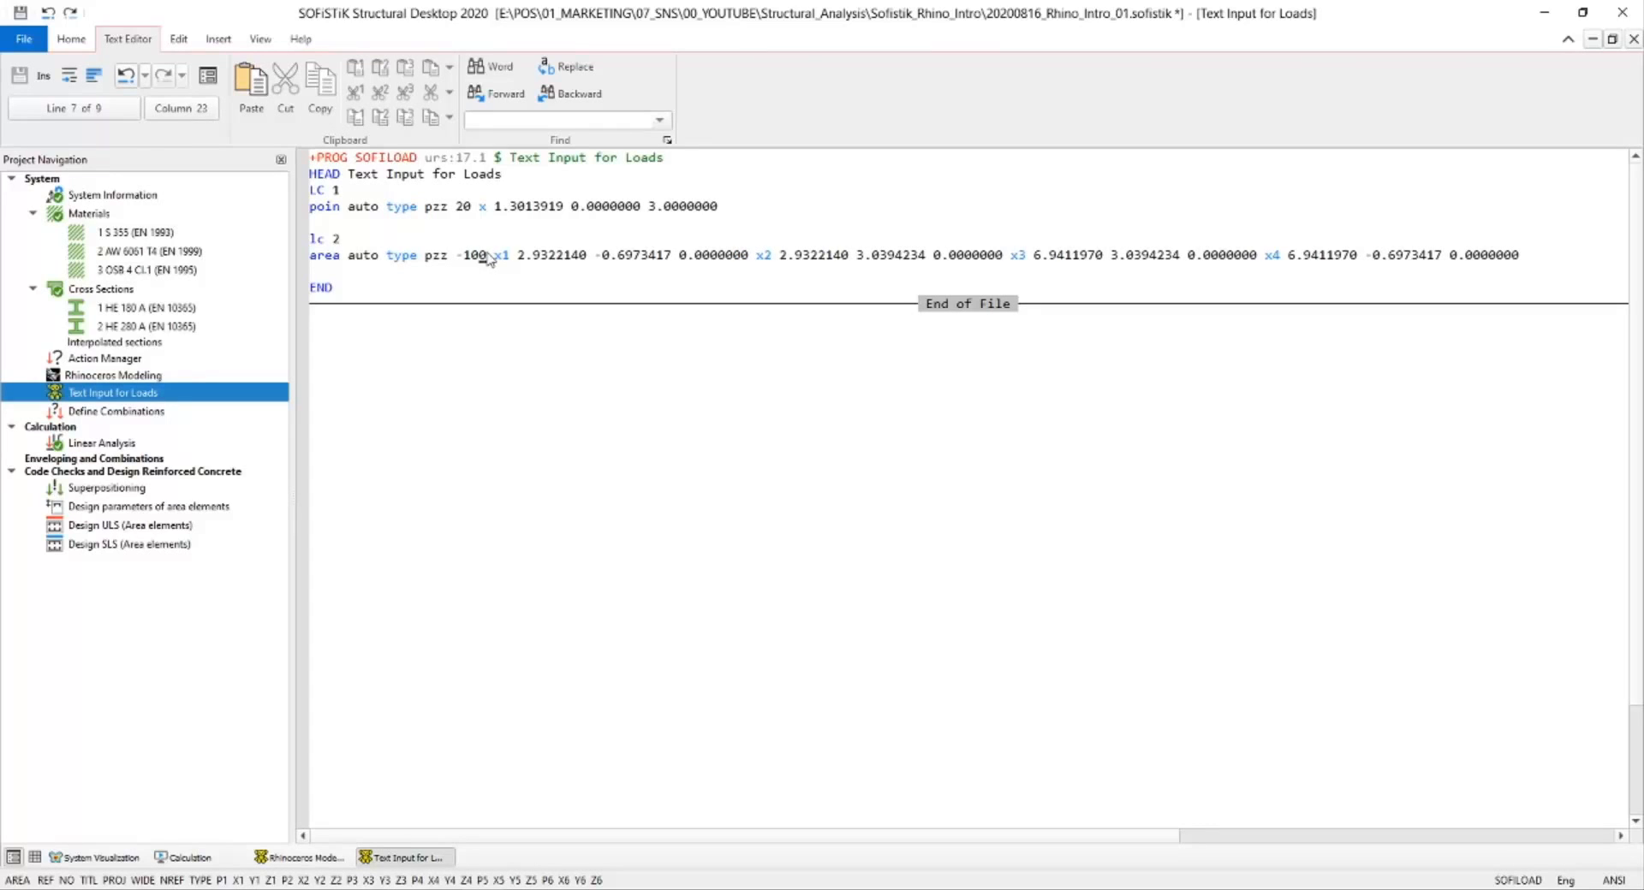
Recalculate the Text Input for Loads task and the Linear Analysis task with the edited area load.
right_click(96, 398)
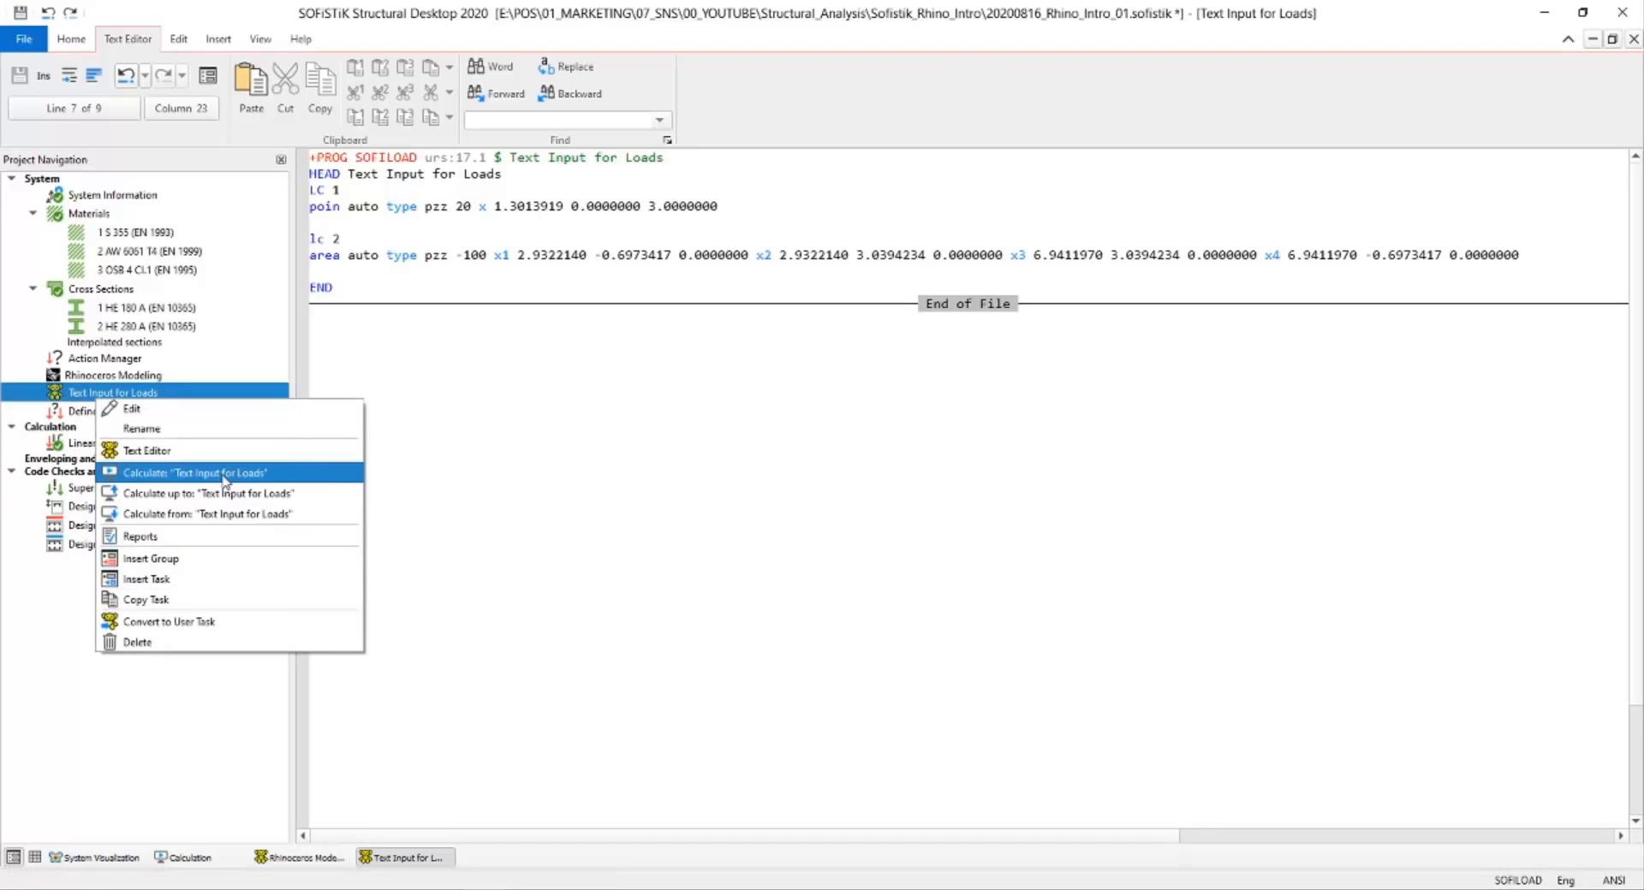
click(224, 476)
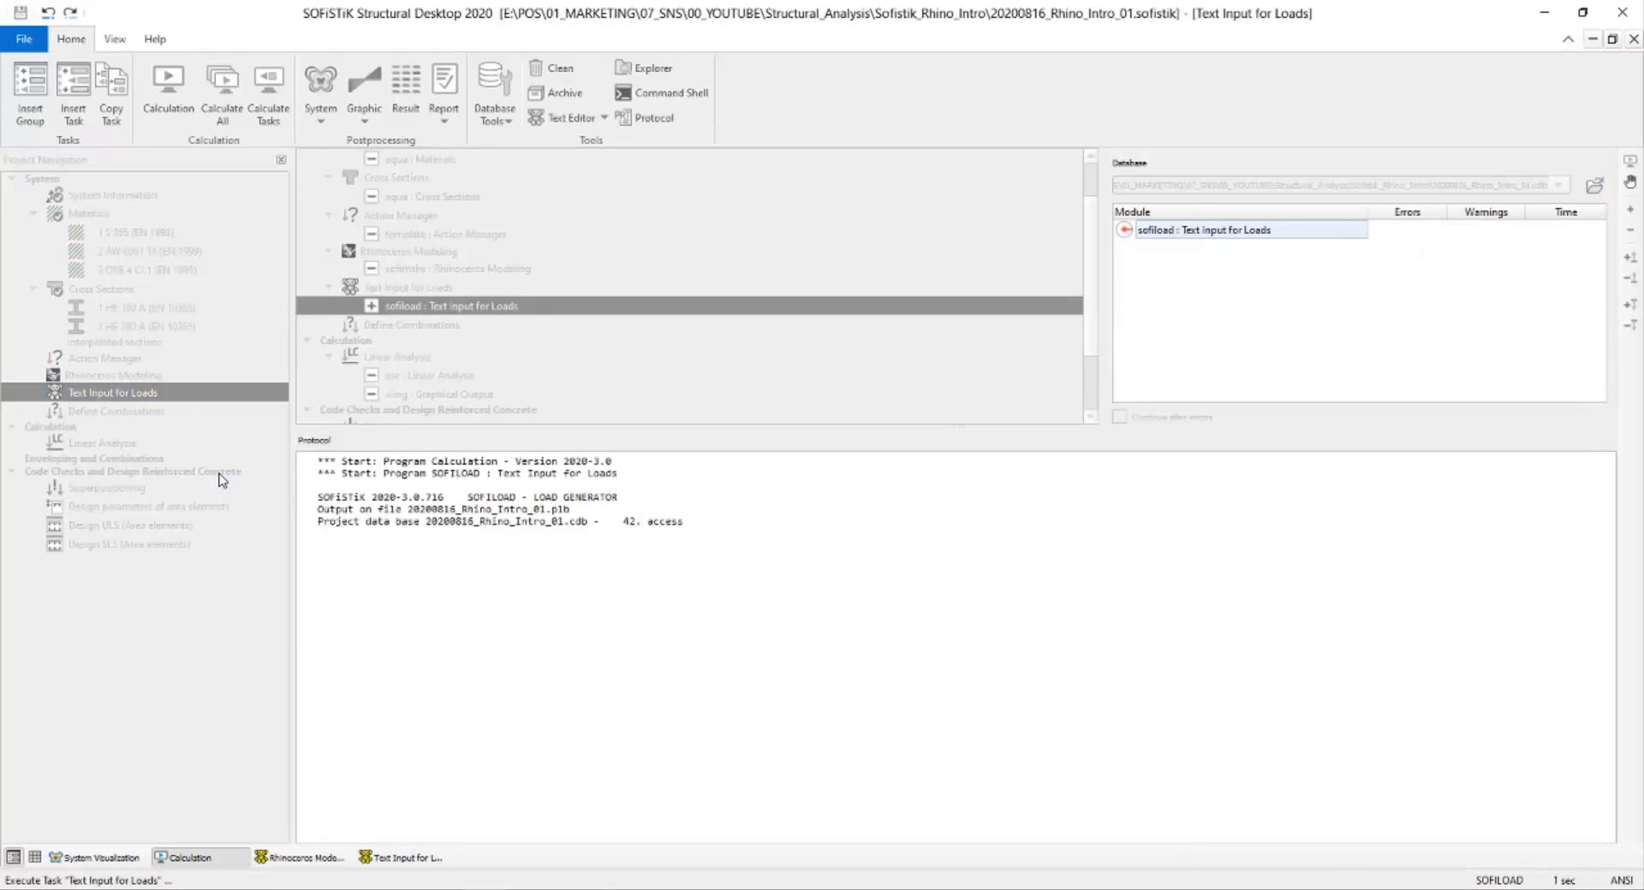
right_click(114, 444)
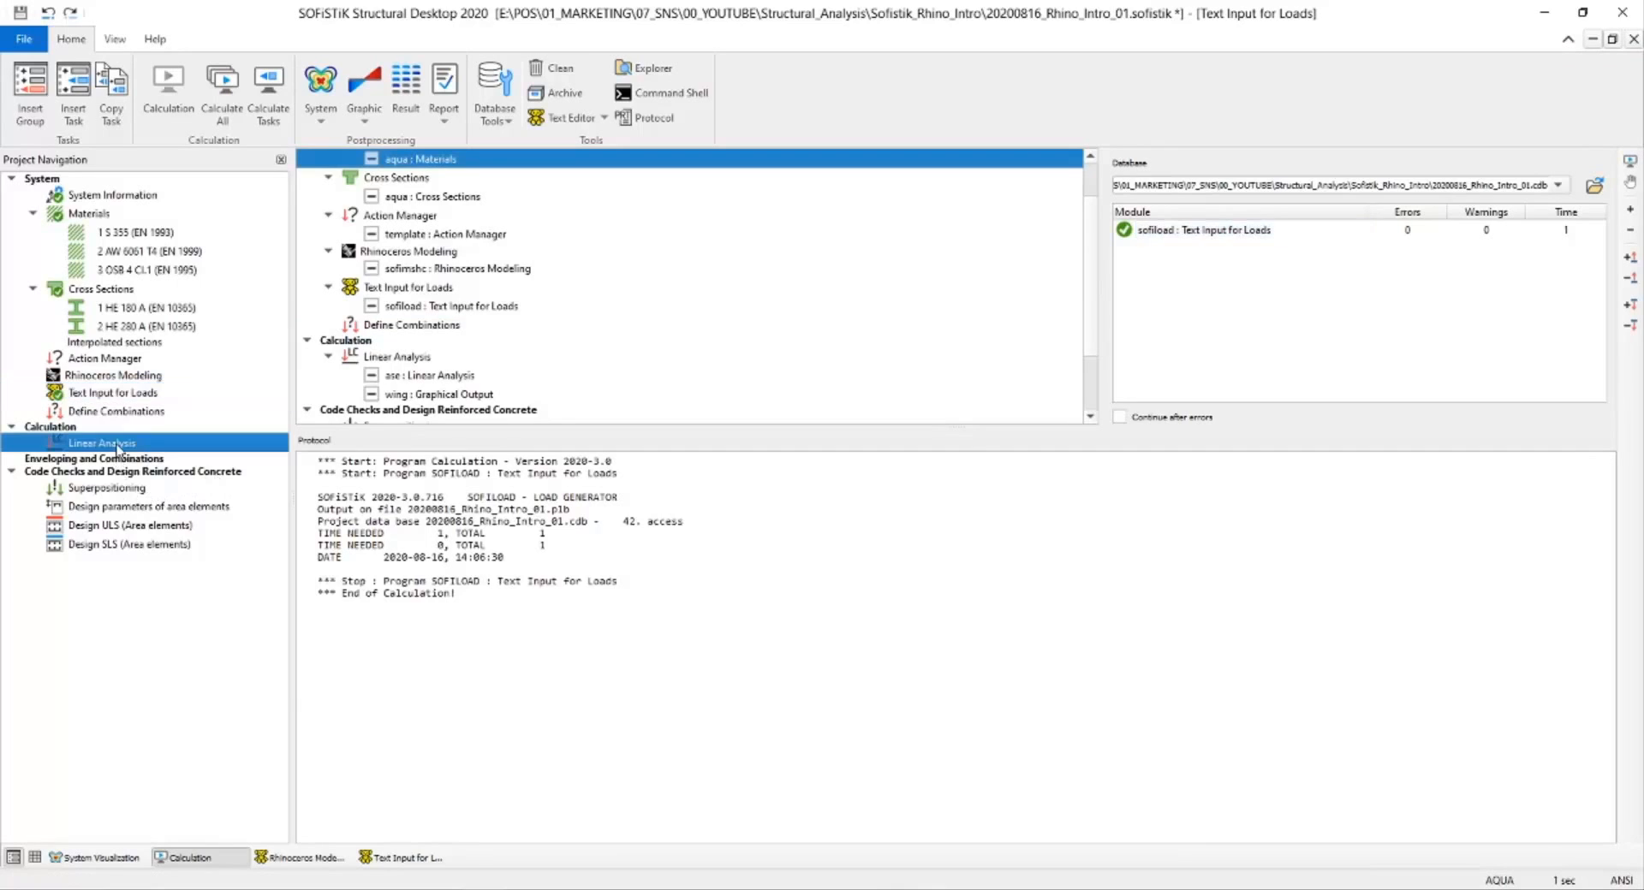
click(198, 515)
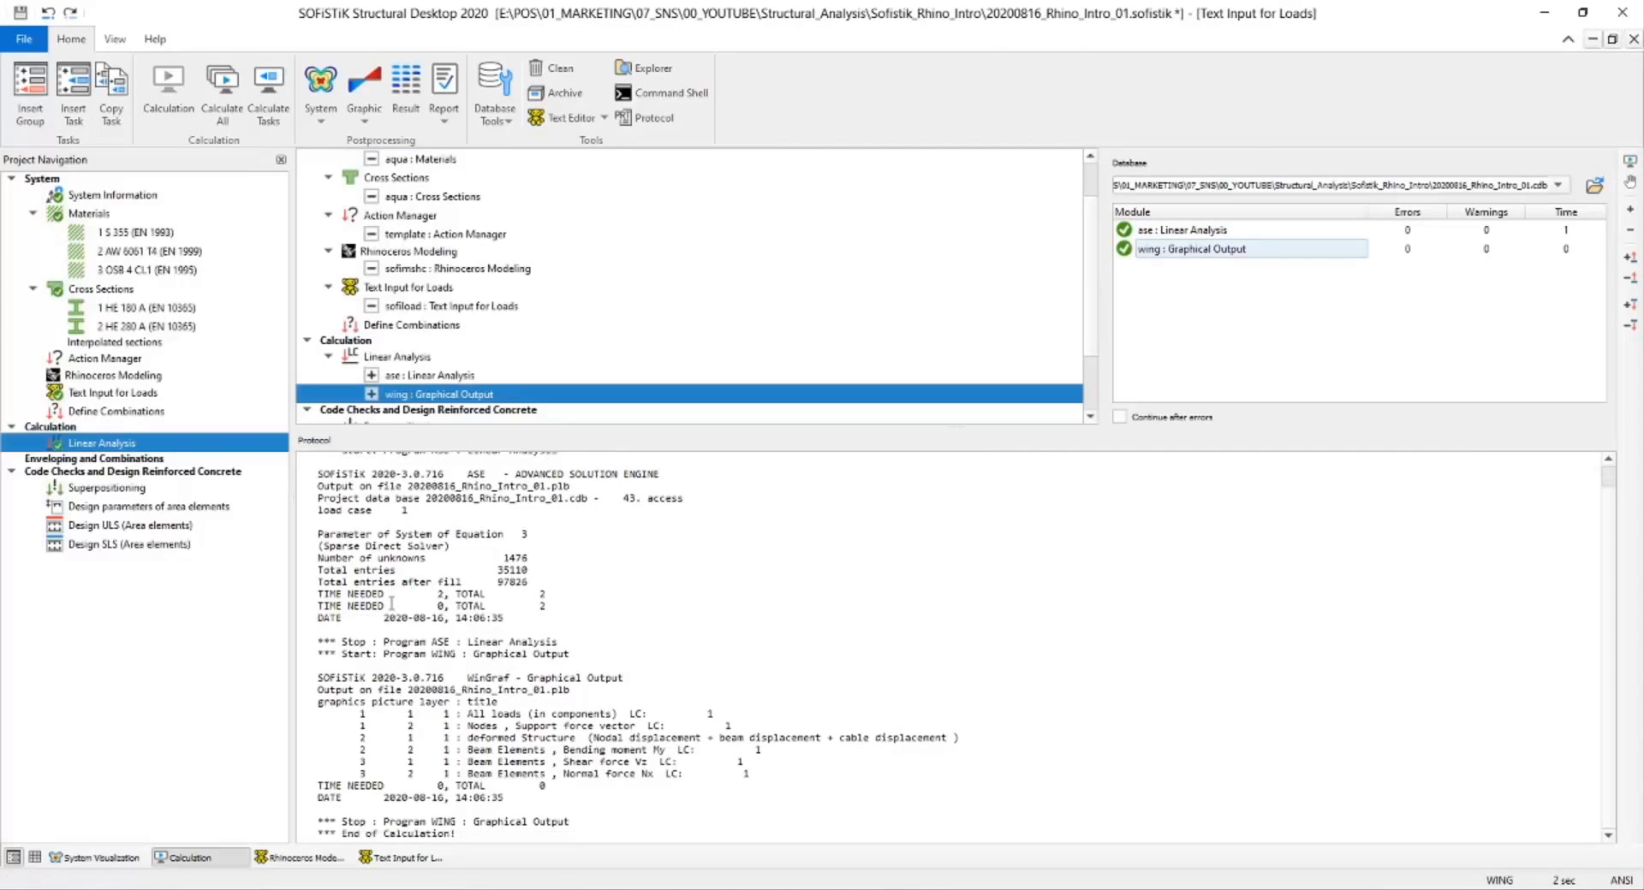
Examine the plate's deformation under load case 2 in the System Visualization, viewing it together with the frame.
click(133, 854)
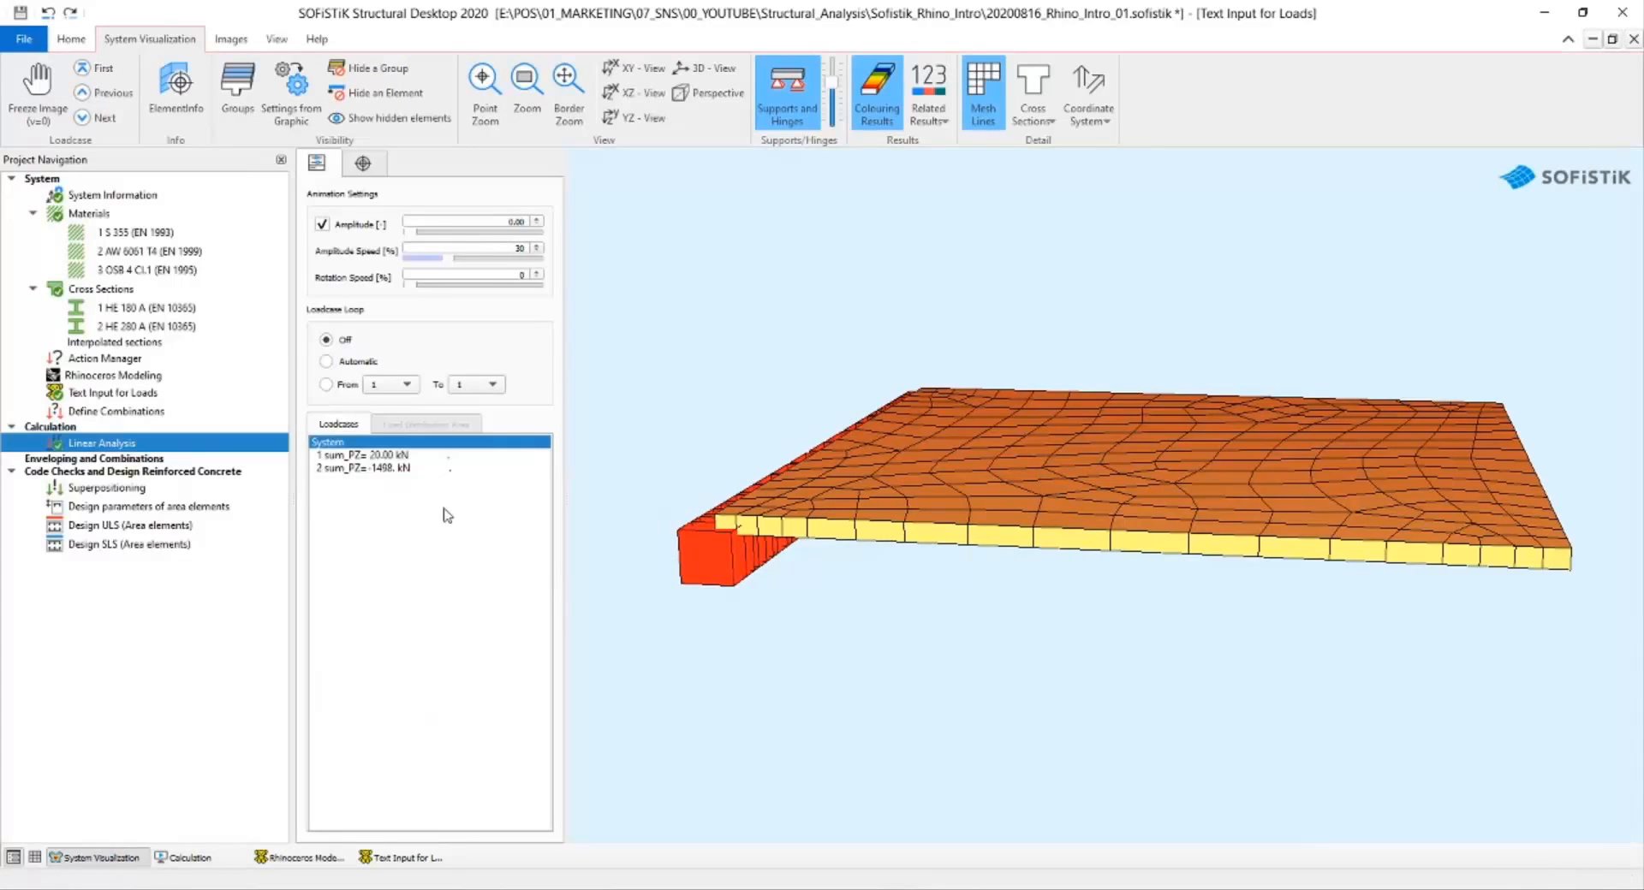
click(414, 469)
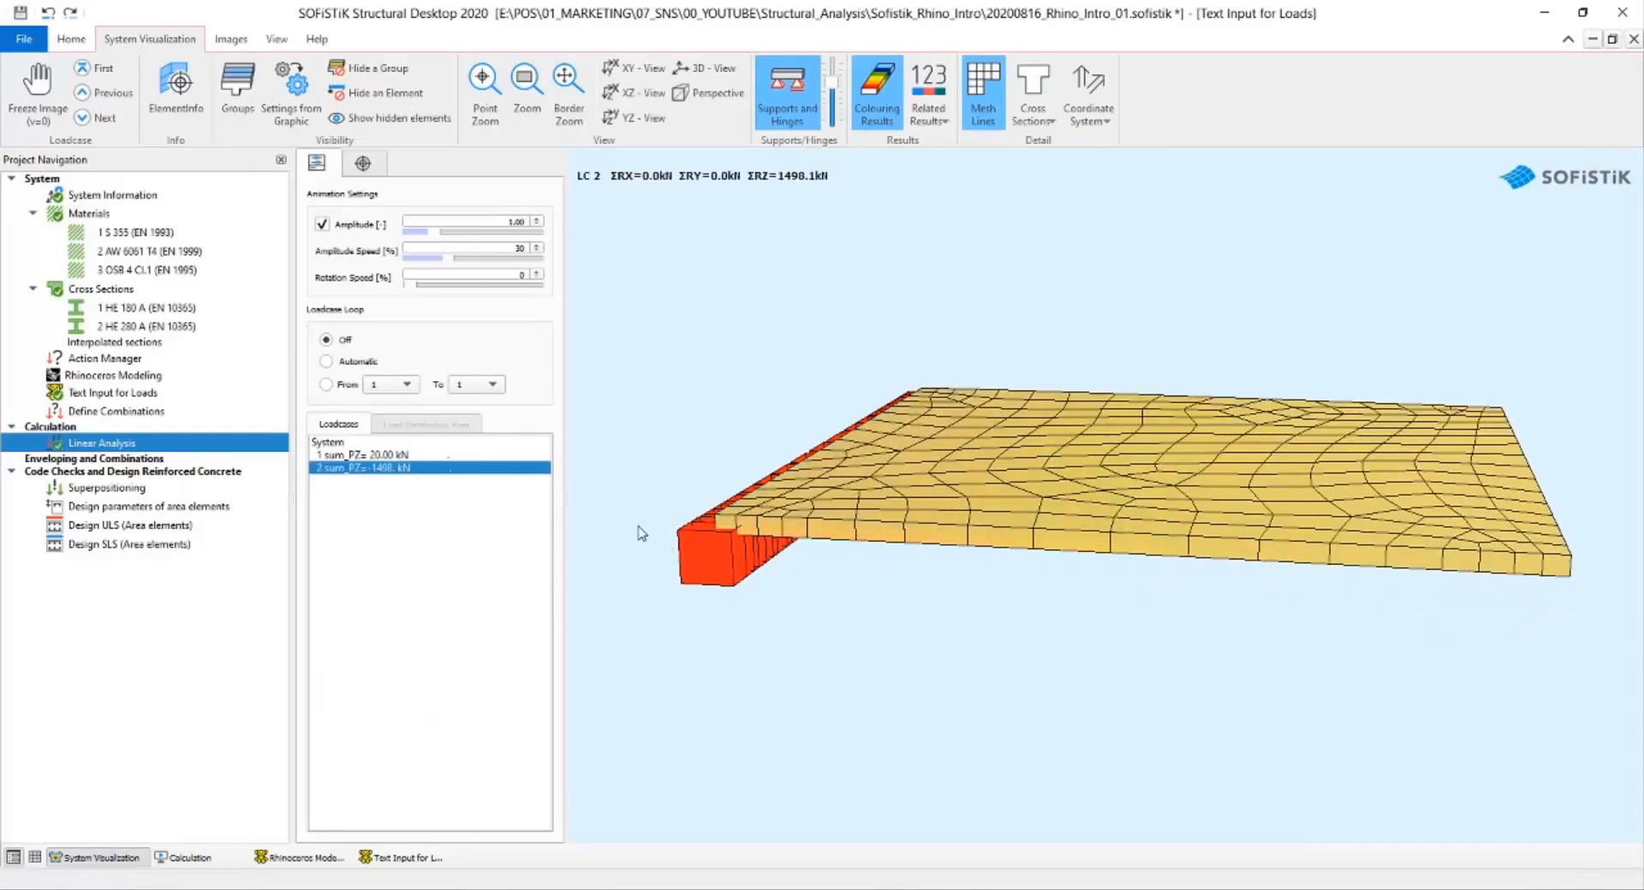
drag(642, 534, 700, 557)
scroll(700, 558, down, 4)
scroll(790, 541, down, 4)
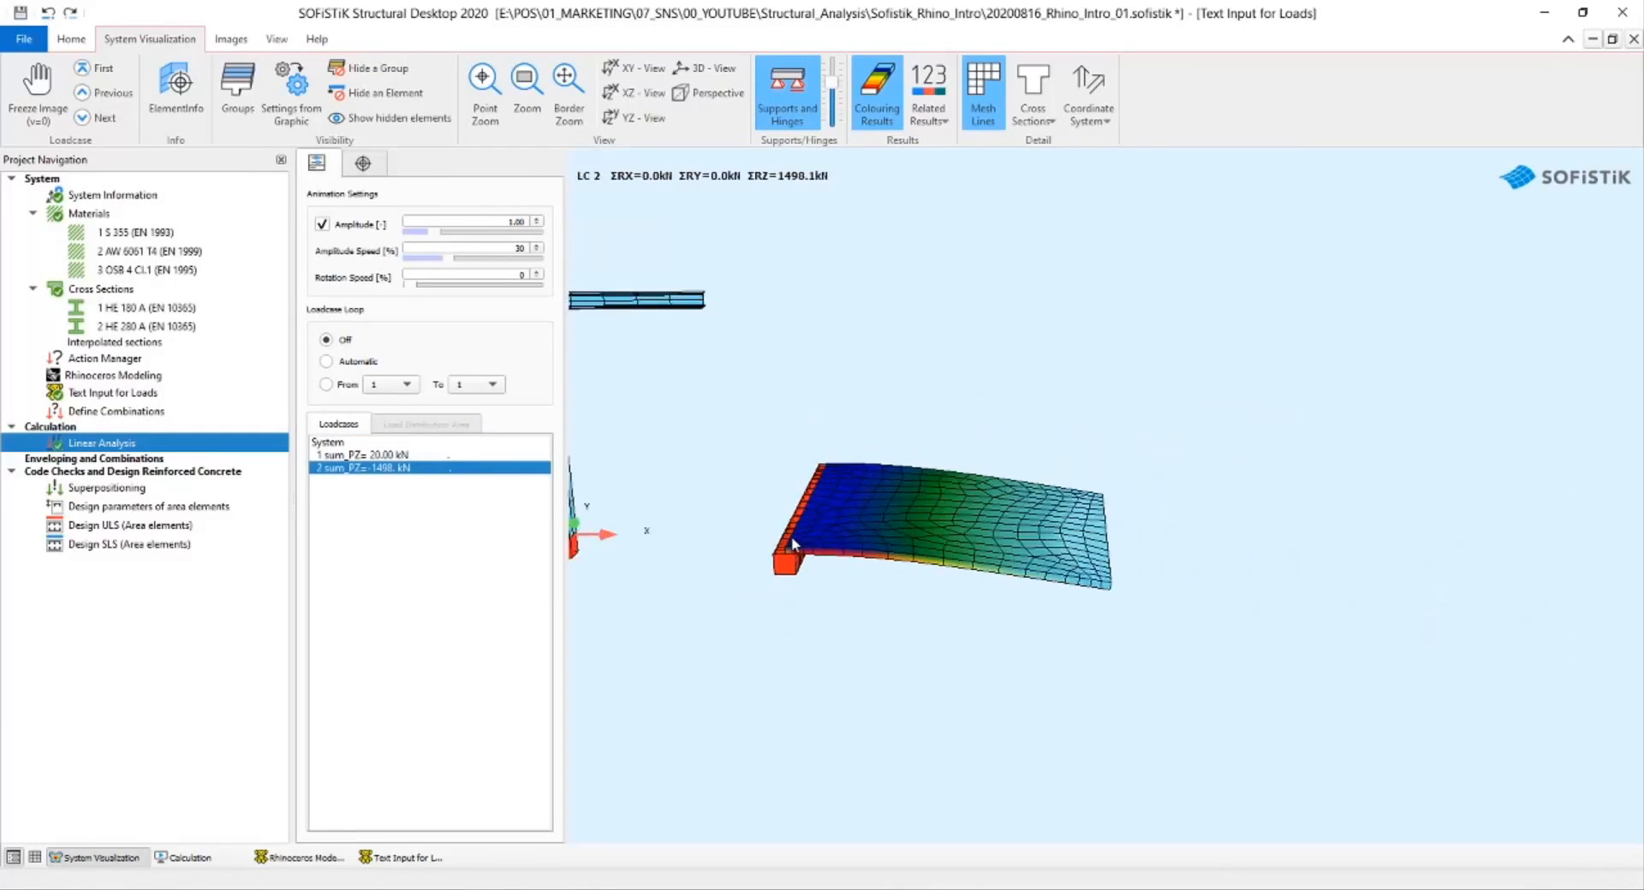
scroll(793, 544, down, 2)
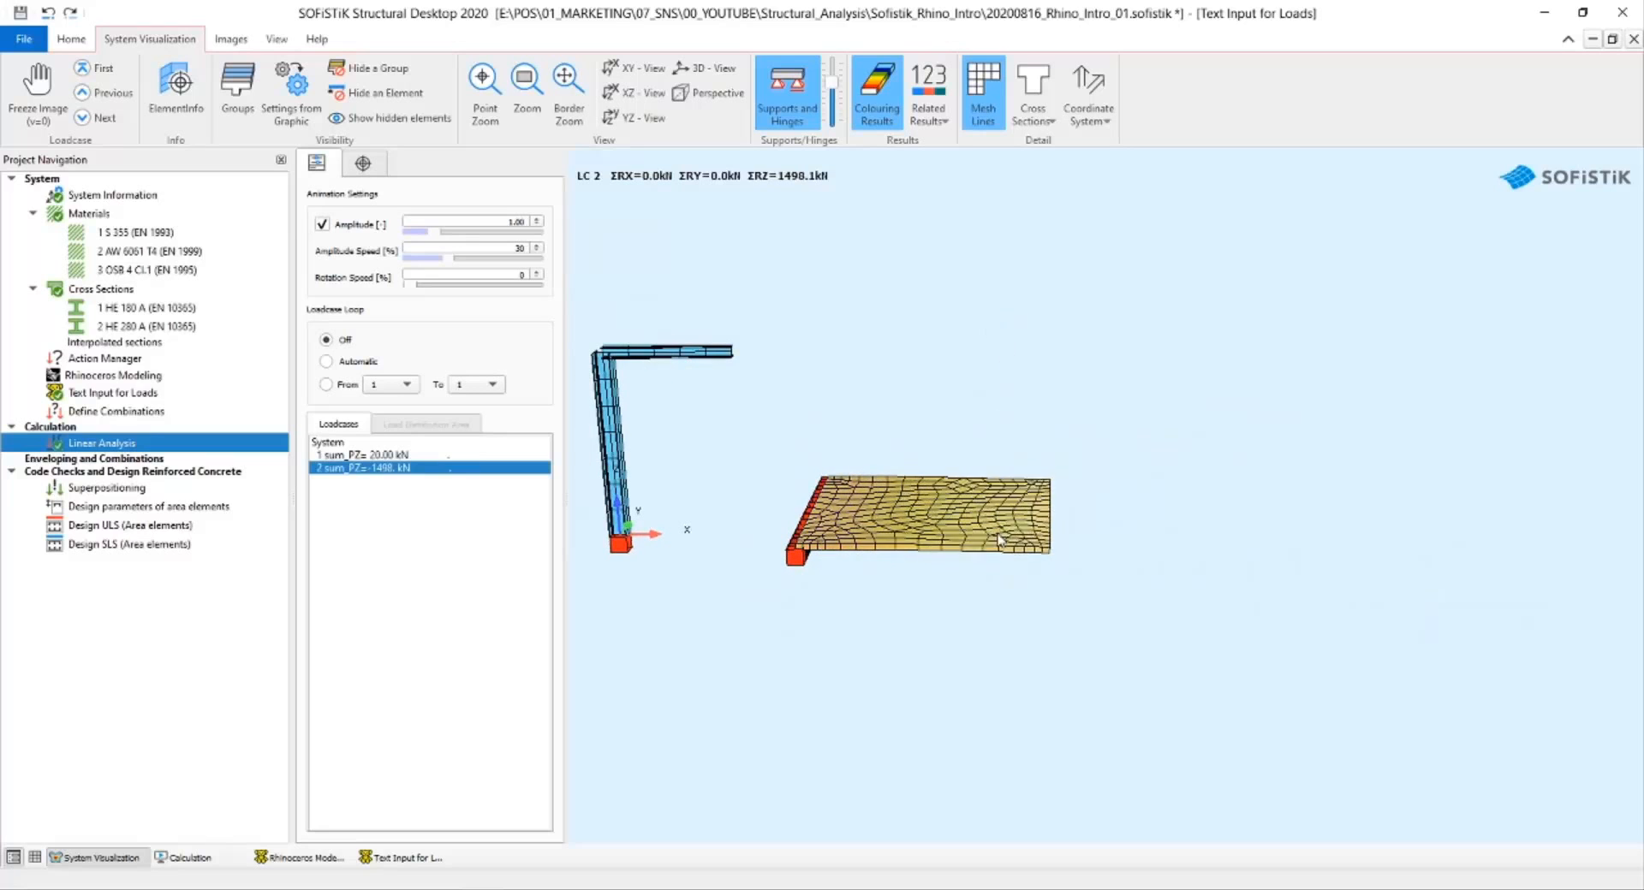
drag(1000, 586, 822, 561)
drag(979, 576, 943, 572)
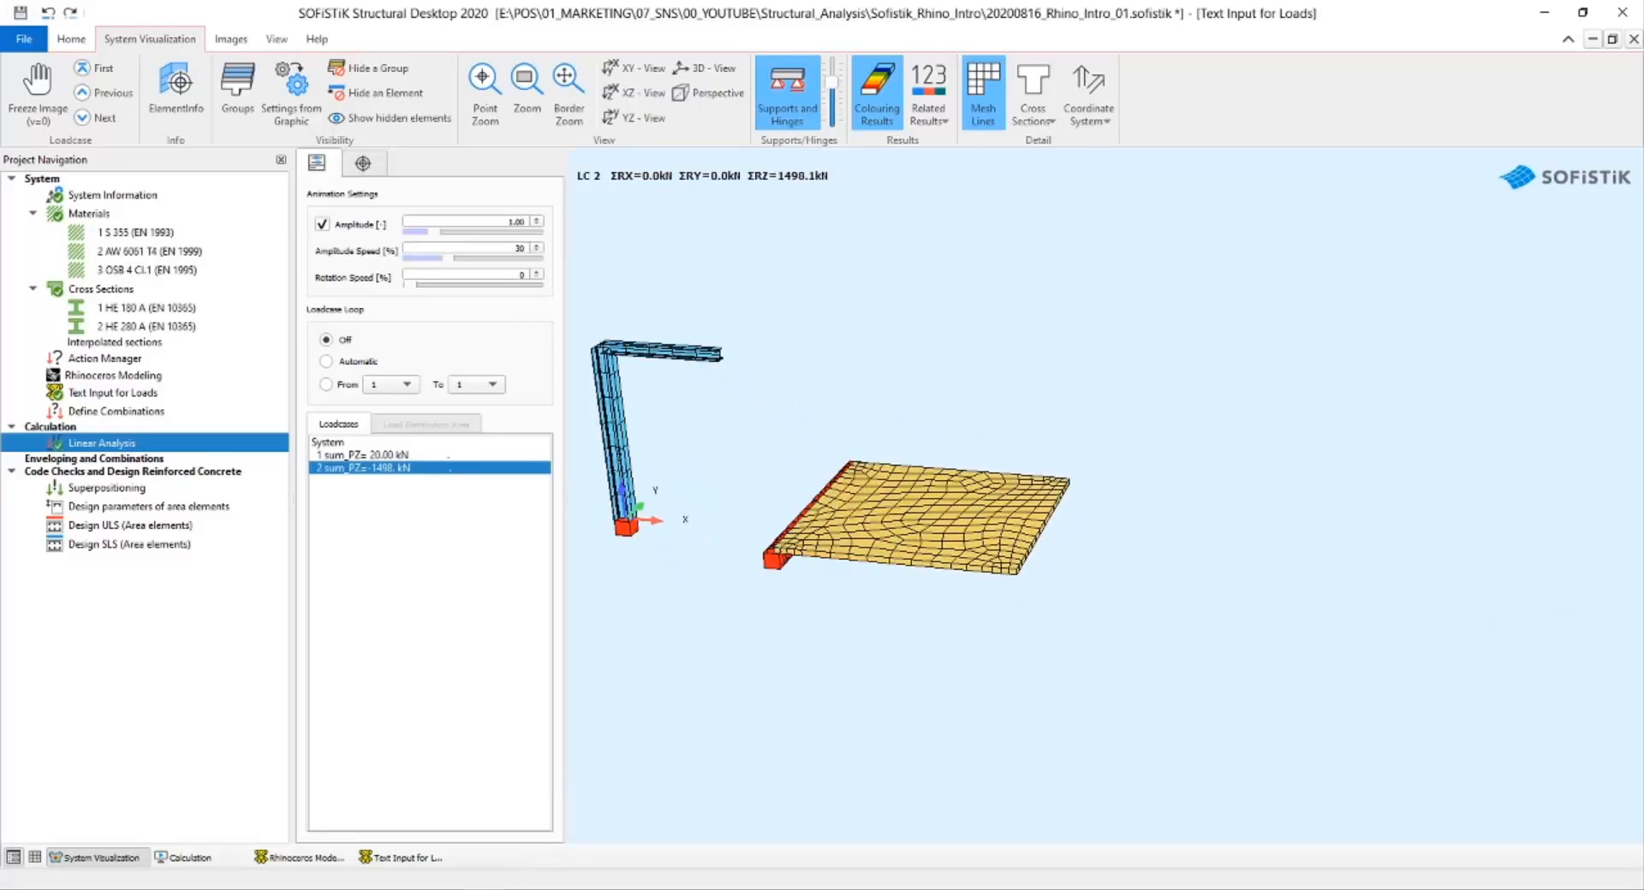
Switch to Rhino, close the object description and set the plate surface's SOFiSTiK material to 3: OSB 4 Cl.1 (EN 1995).
click(402, 821)
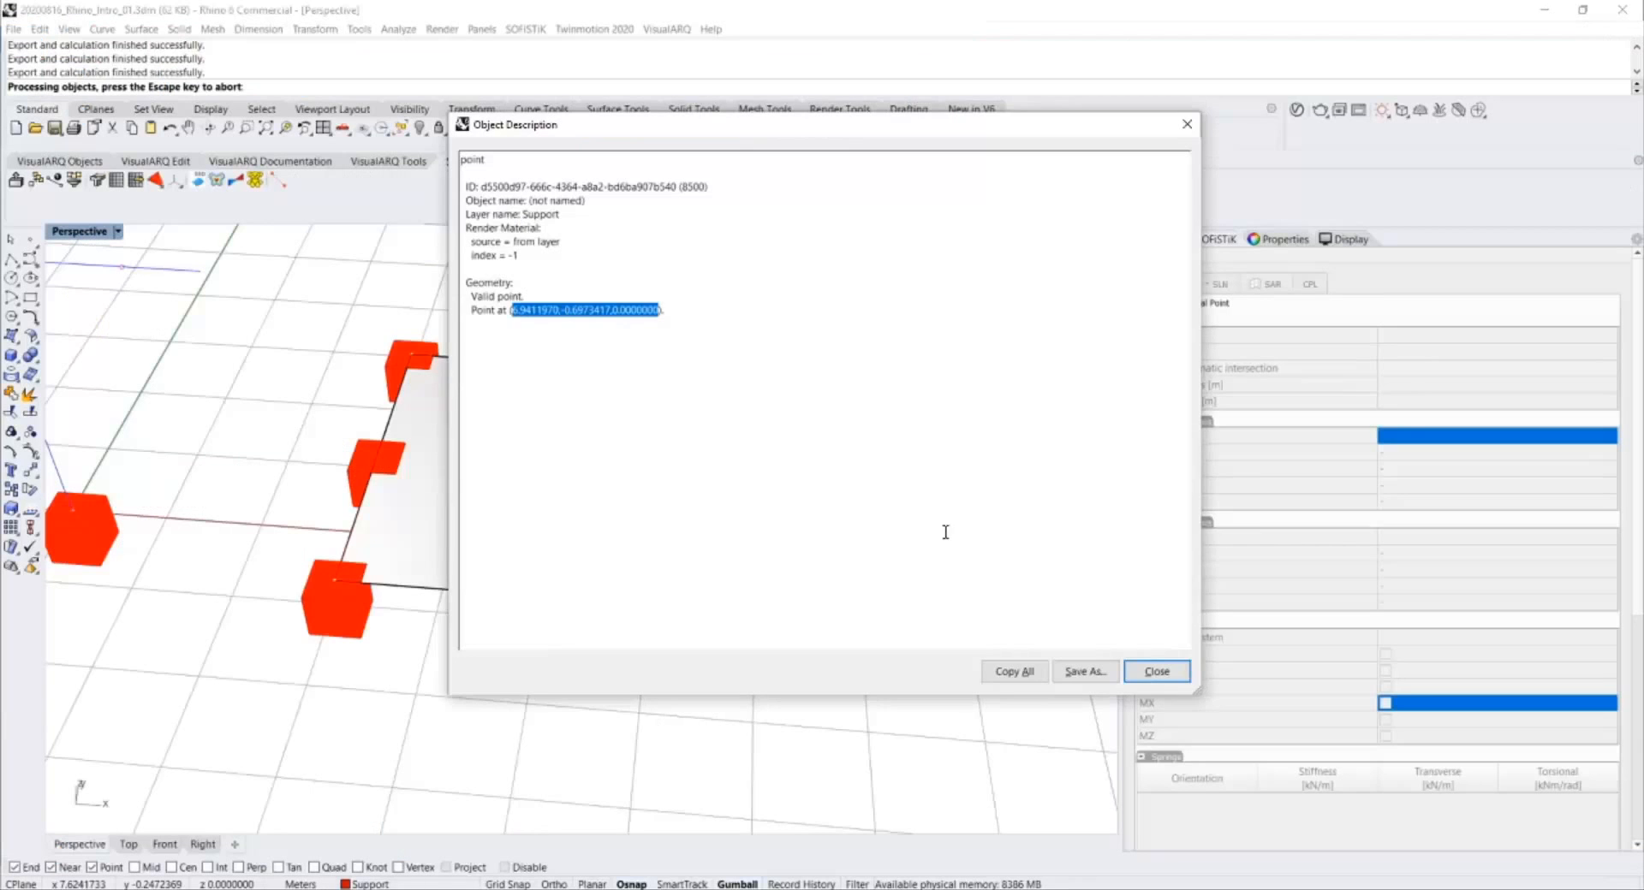
click(1158, 672)
click(1152, 240)
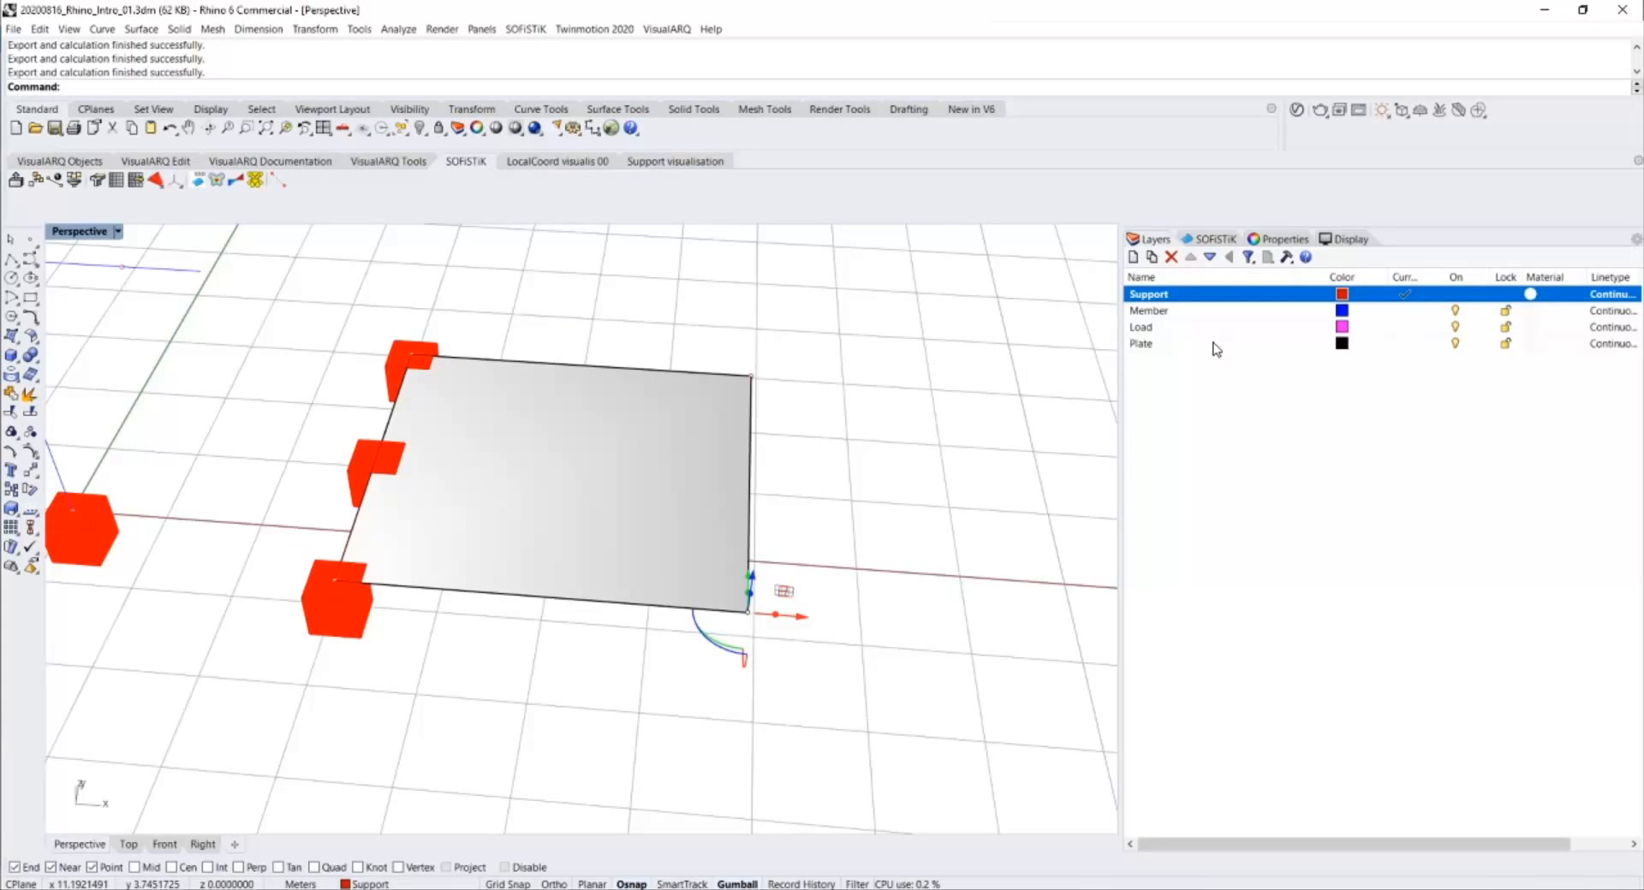
click(594, 451)
click(1233, 244)
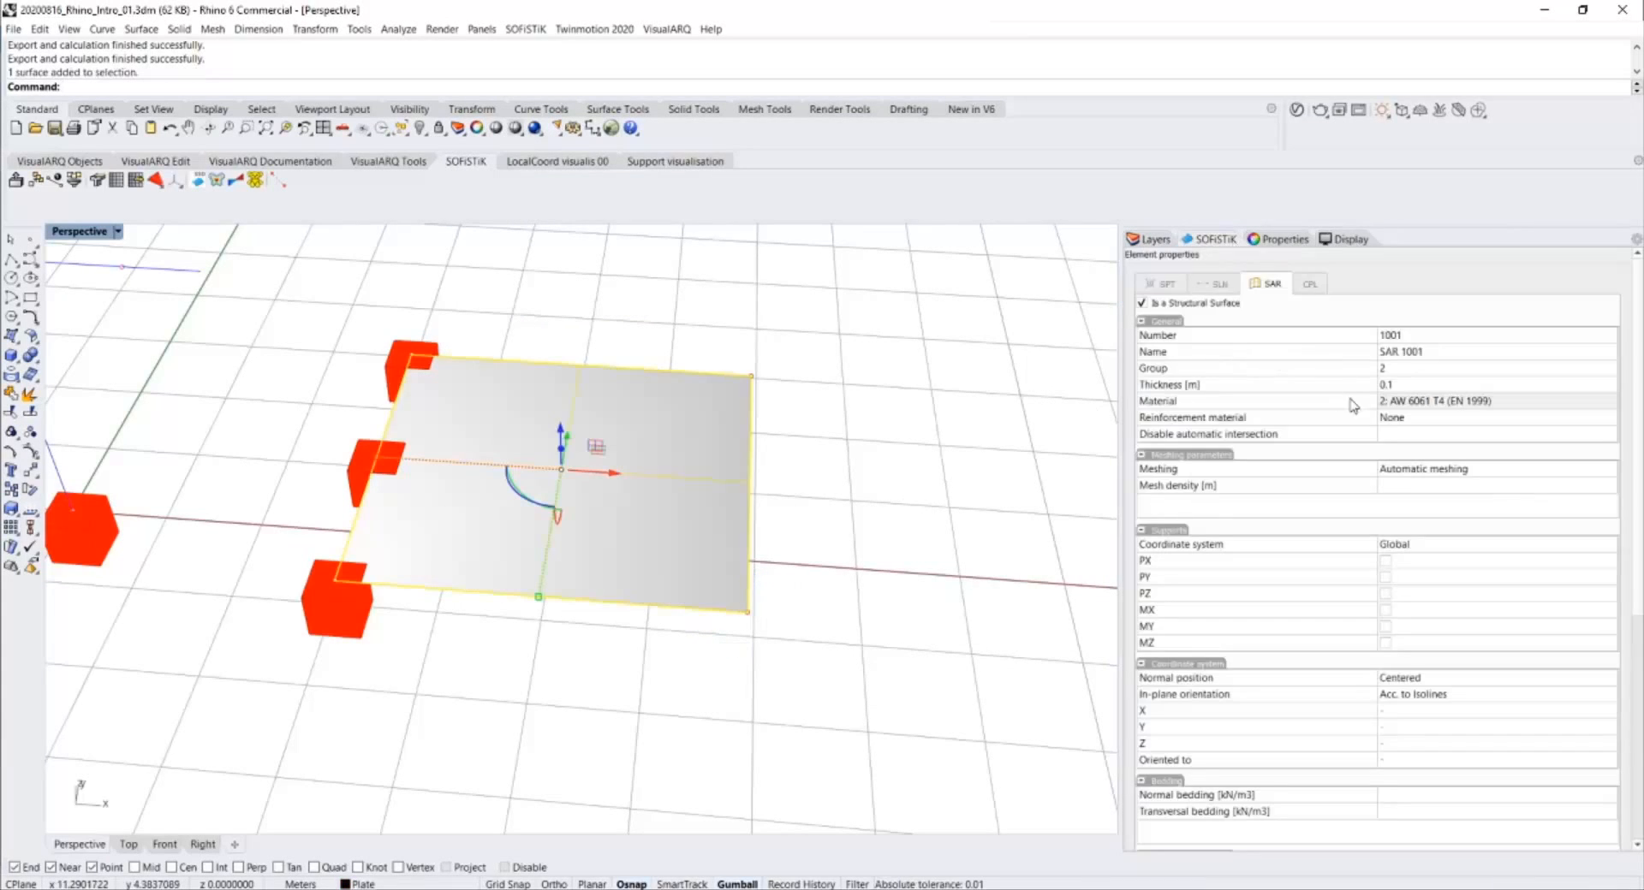
click(1461, 405)
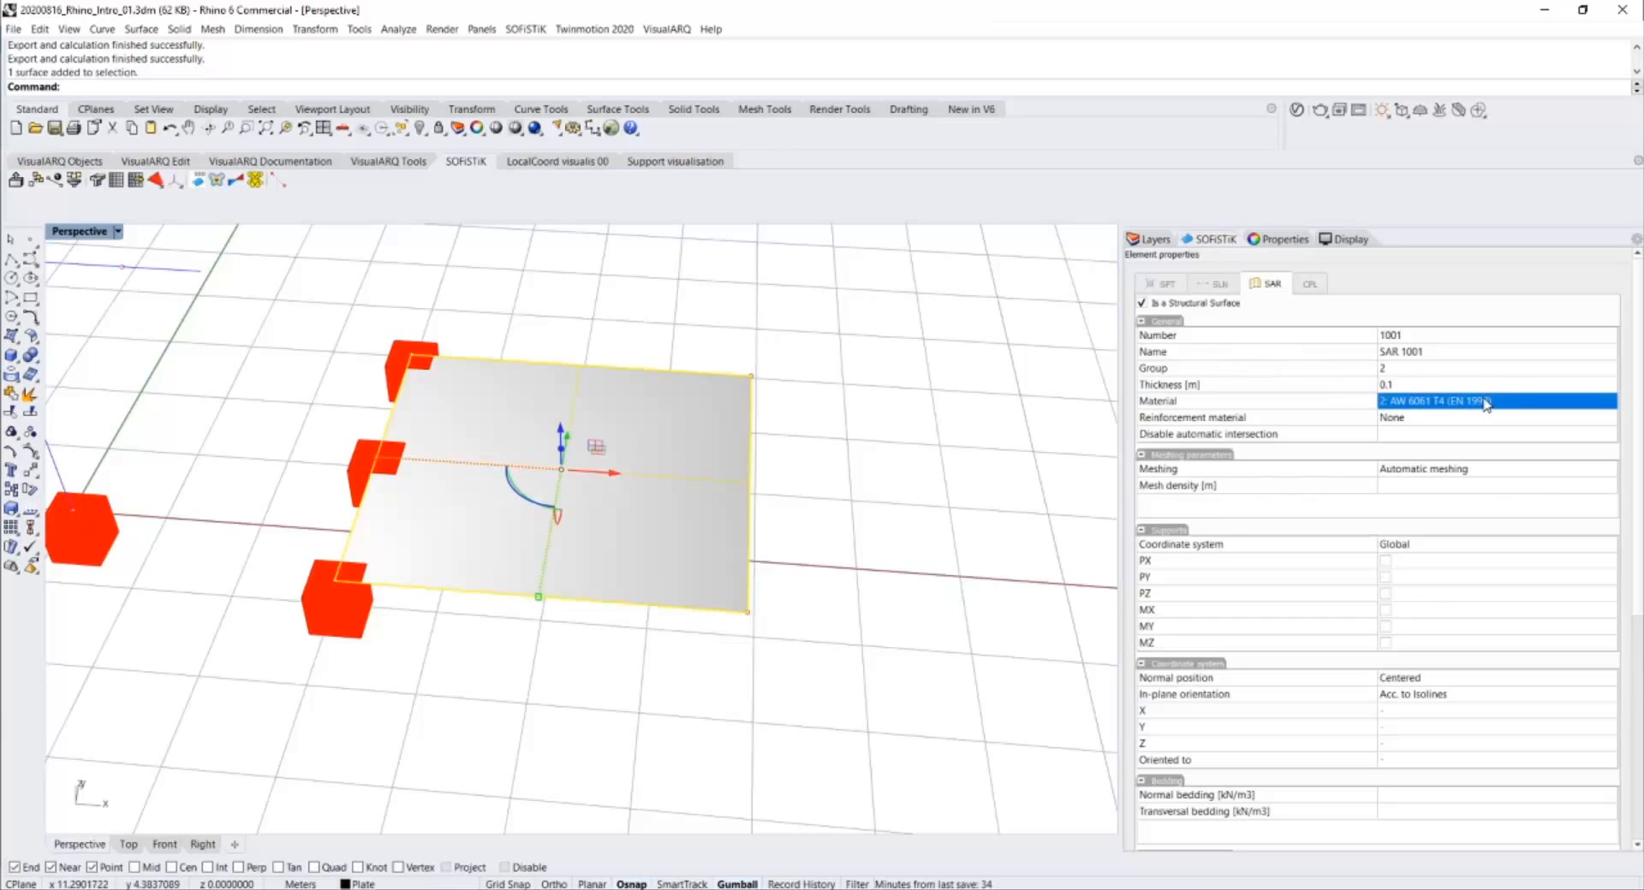
click(1078, 429)
click(709, 452)
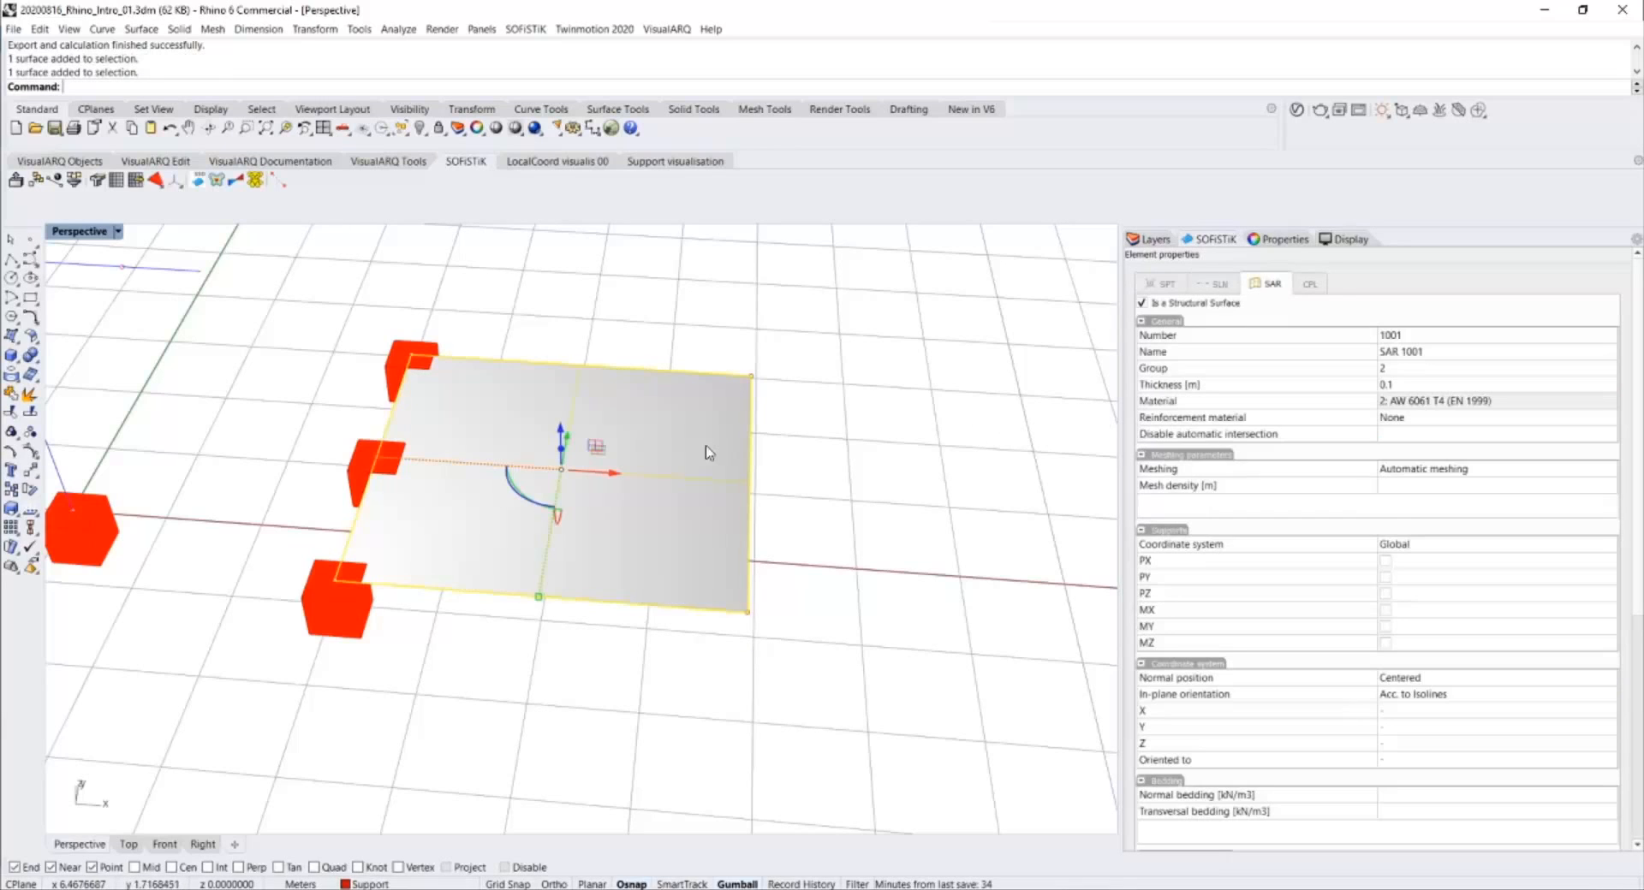
click(1430, 404)
click(1436, 406)
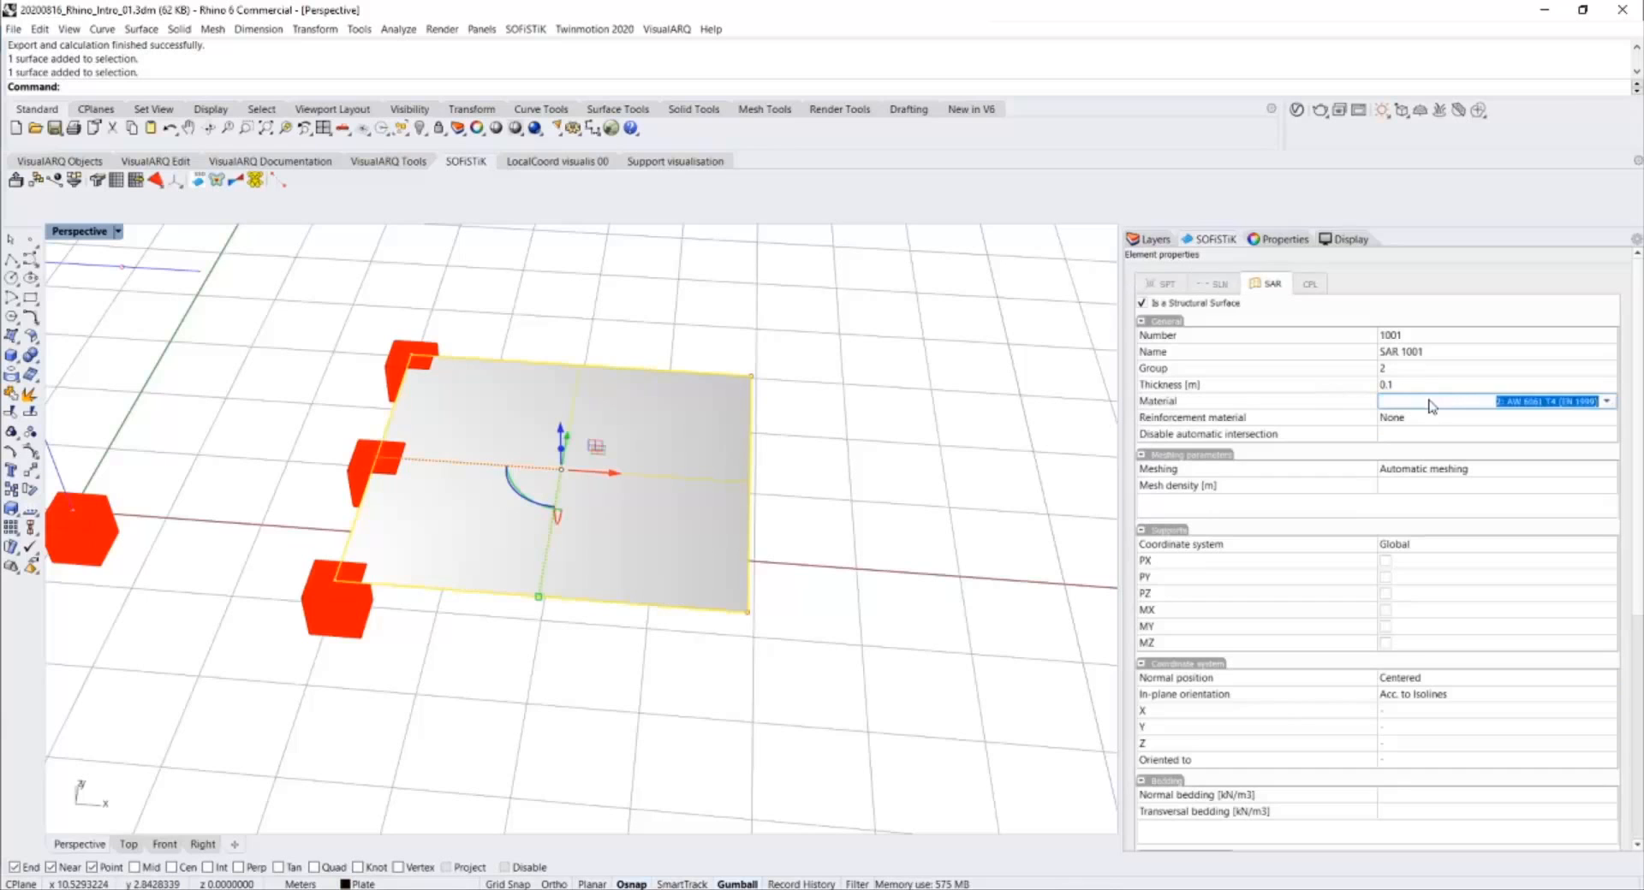
click(1587, 406)
click(1451, 446)
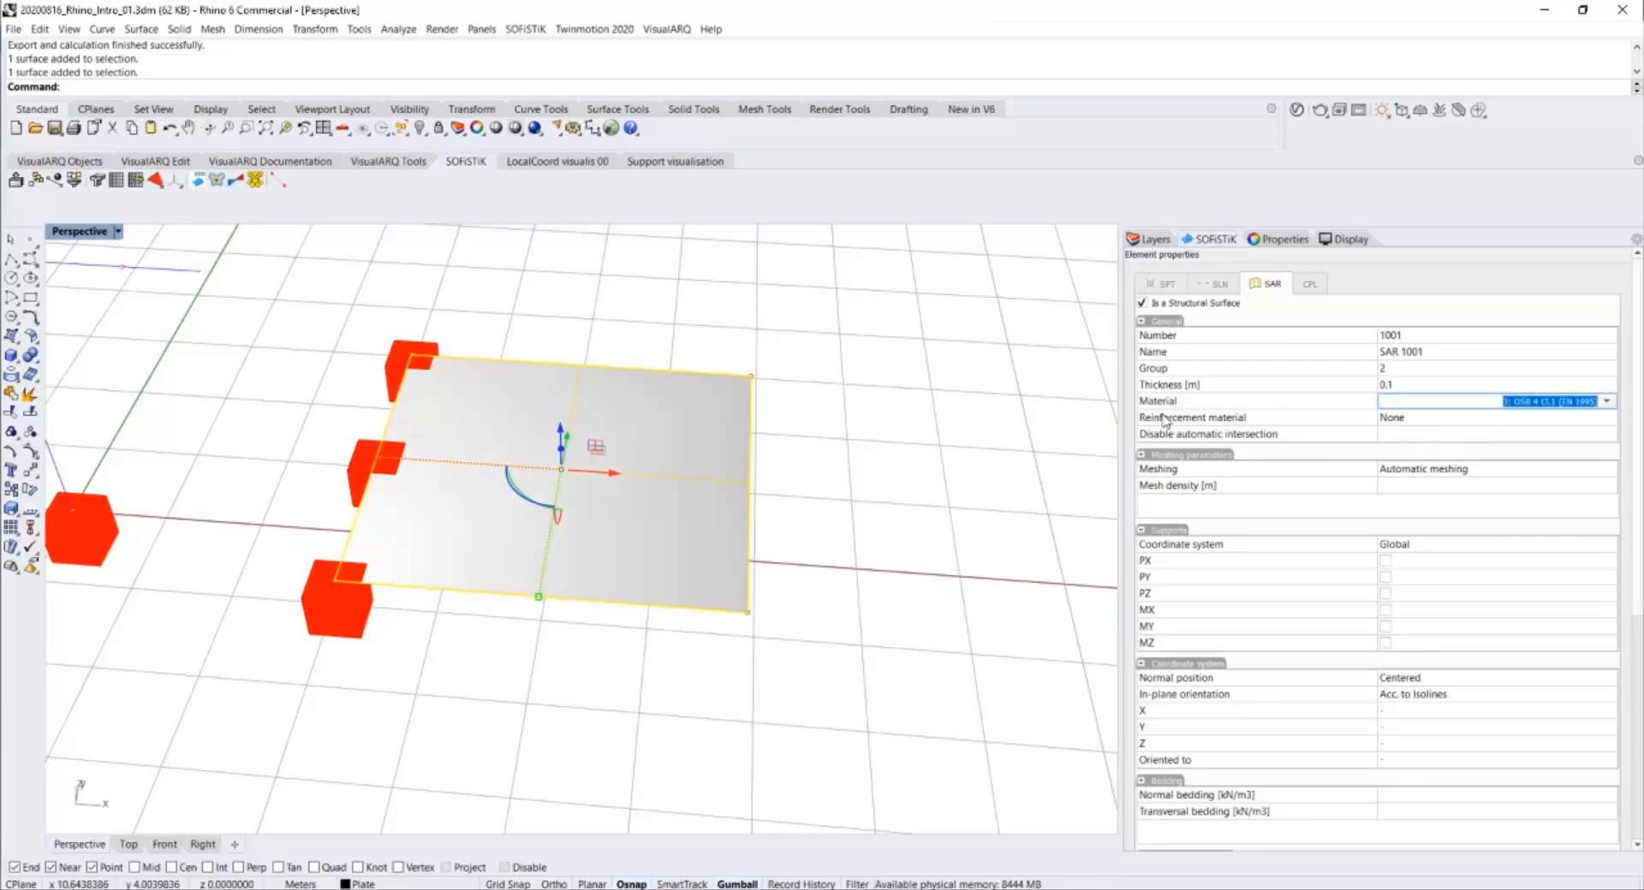
click(891, 444)
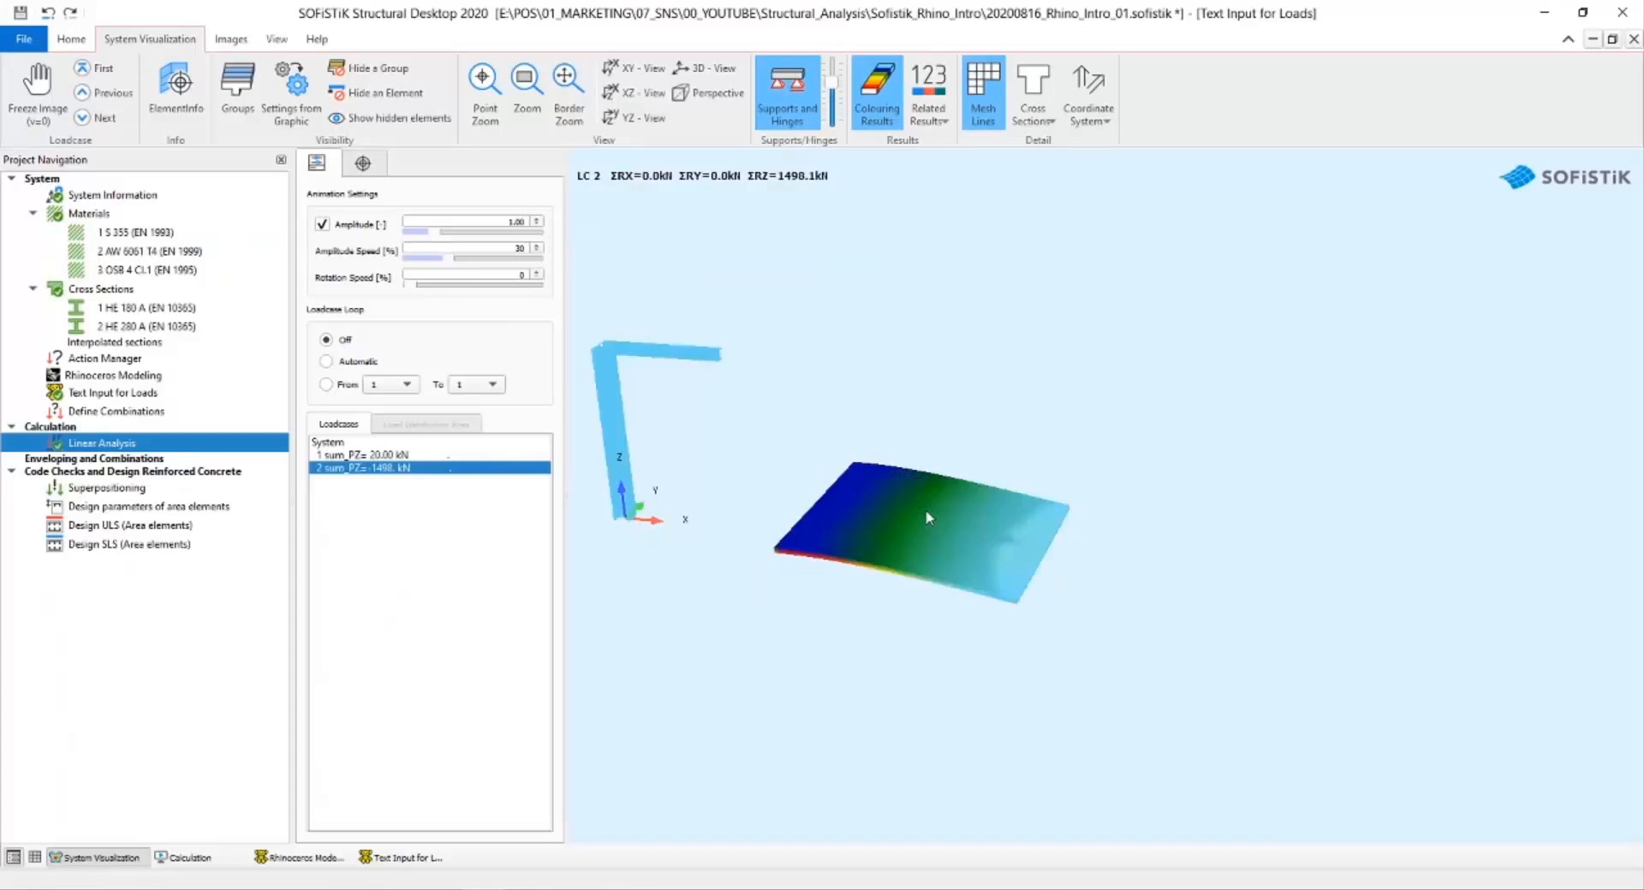
Inspect the element information of a quad in mid-plate and one at the supported front corner, including the second node's displacements.
click(928, 517)
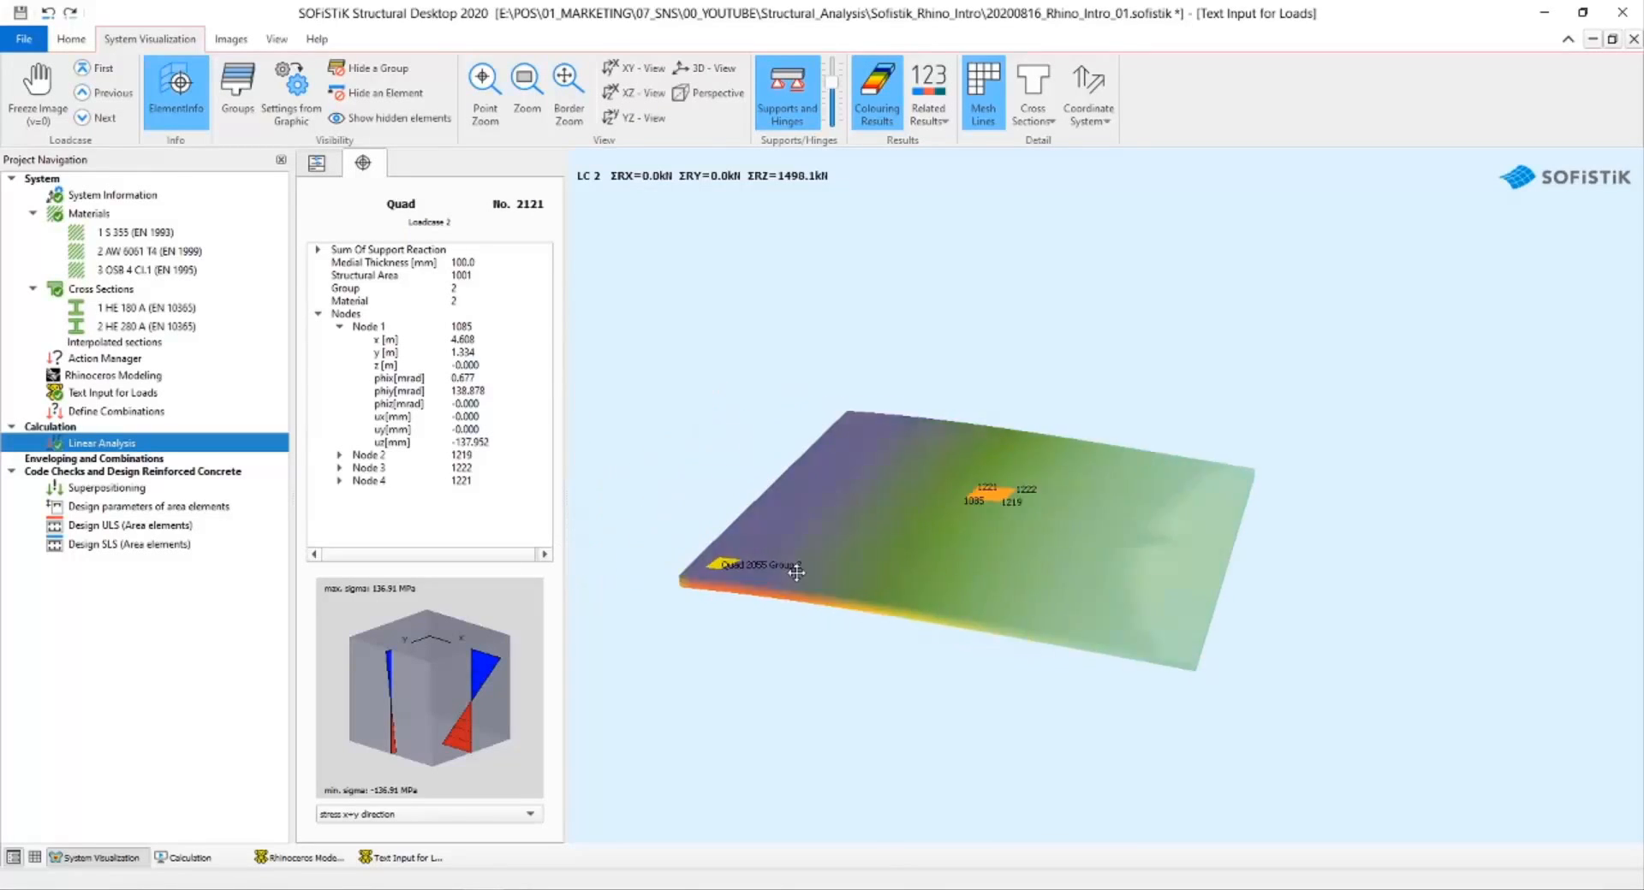
click(77, 509)
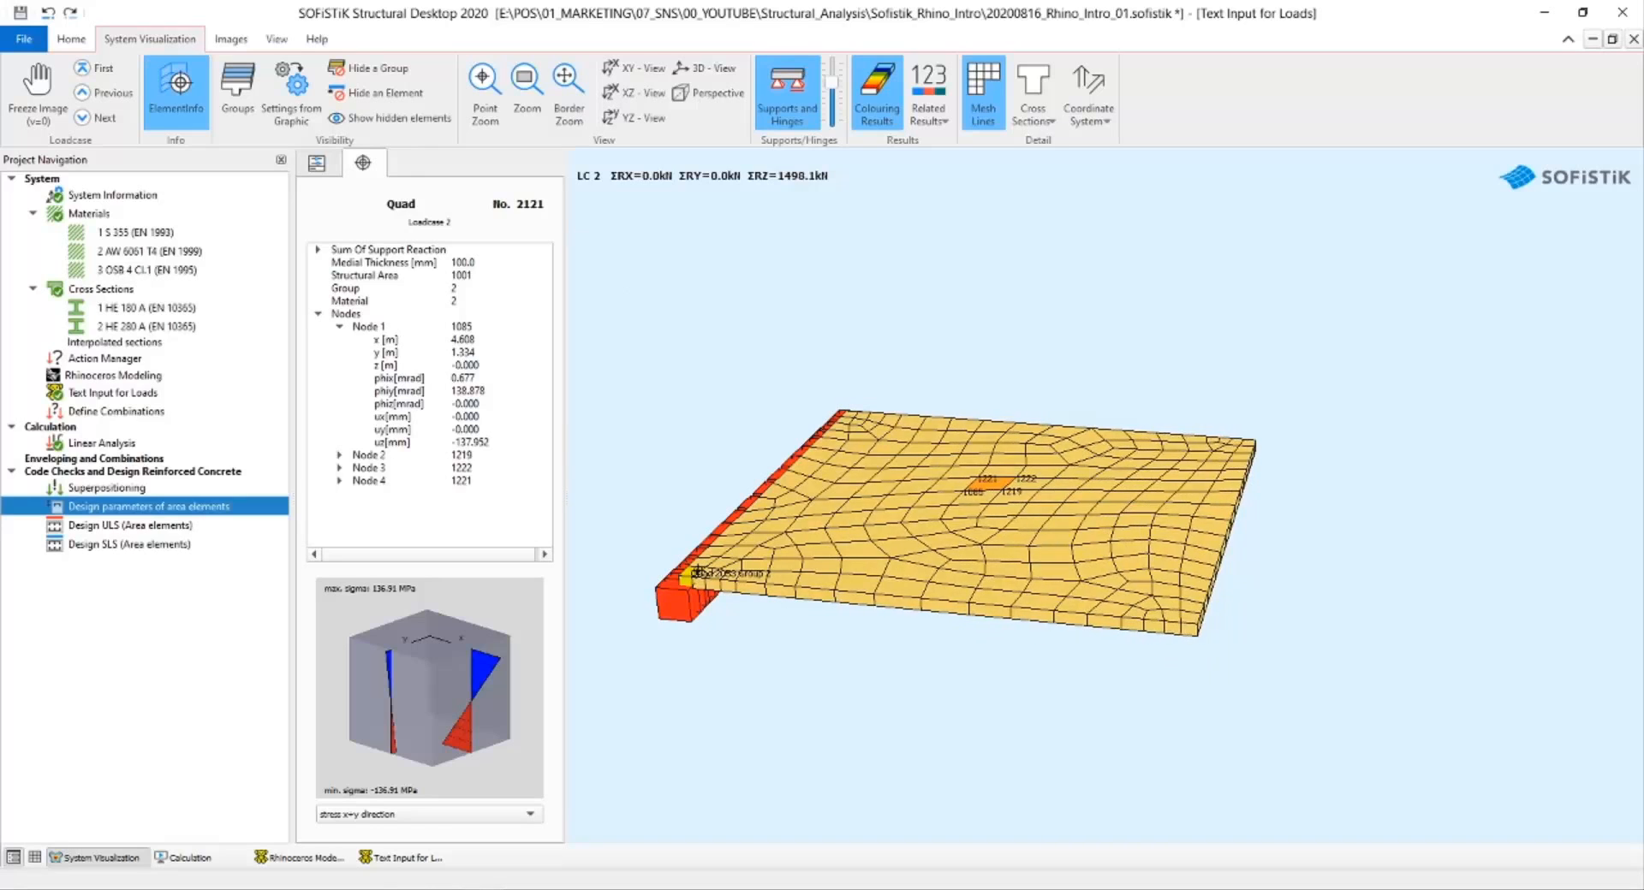
click(692, 573)
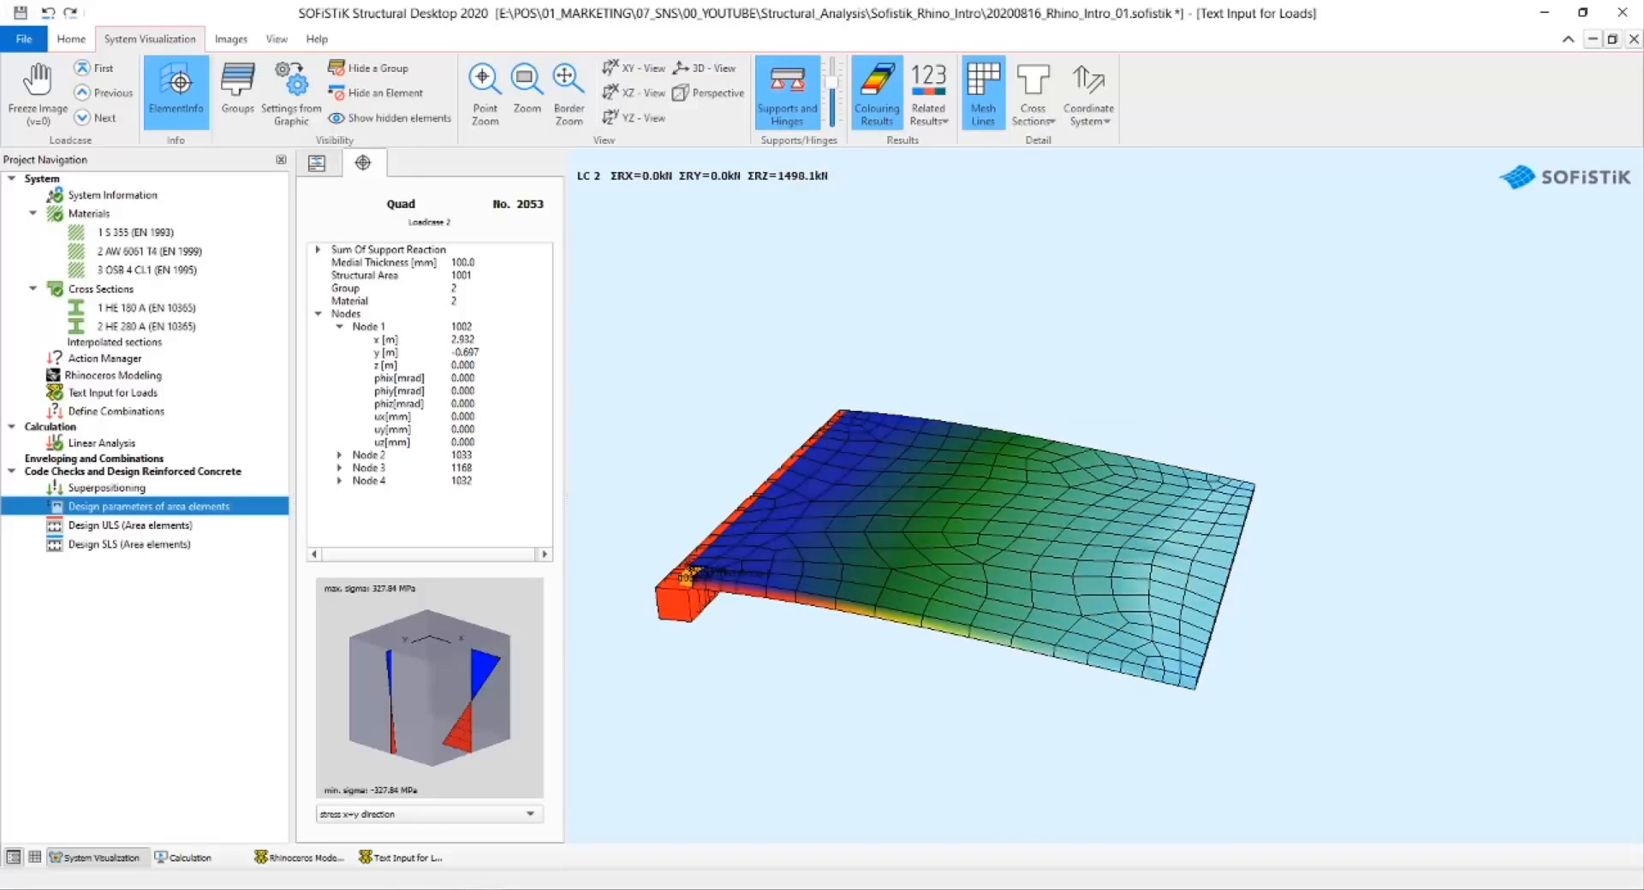
click(455, 355)
click(459, 456)
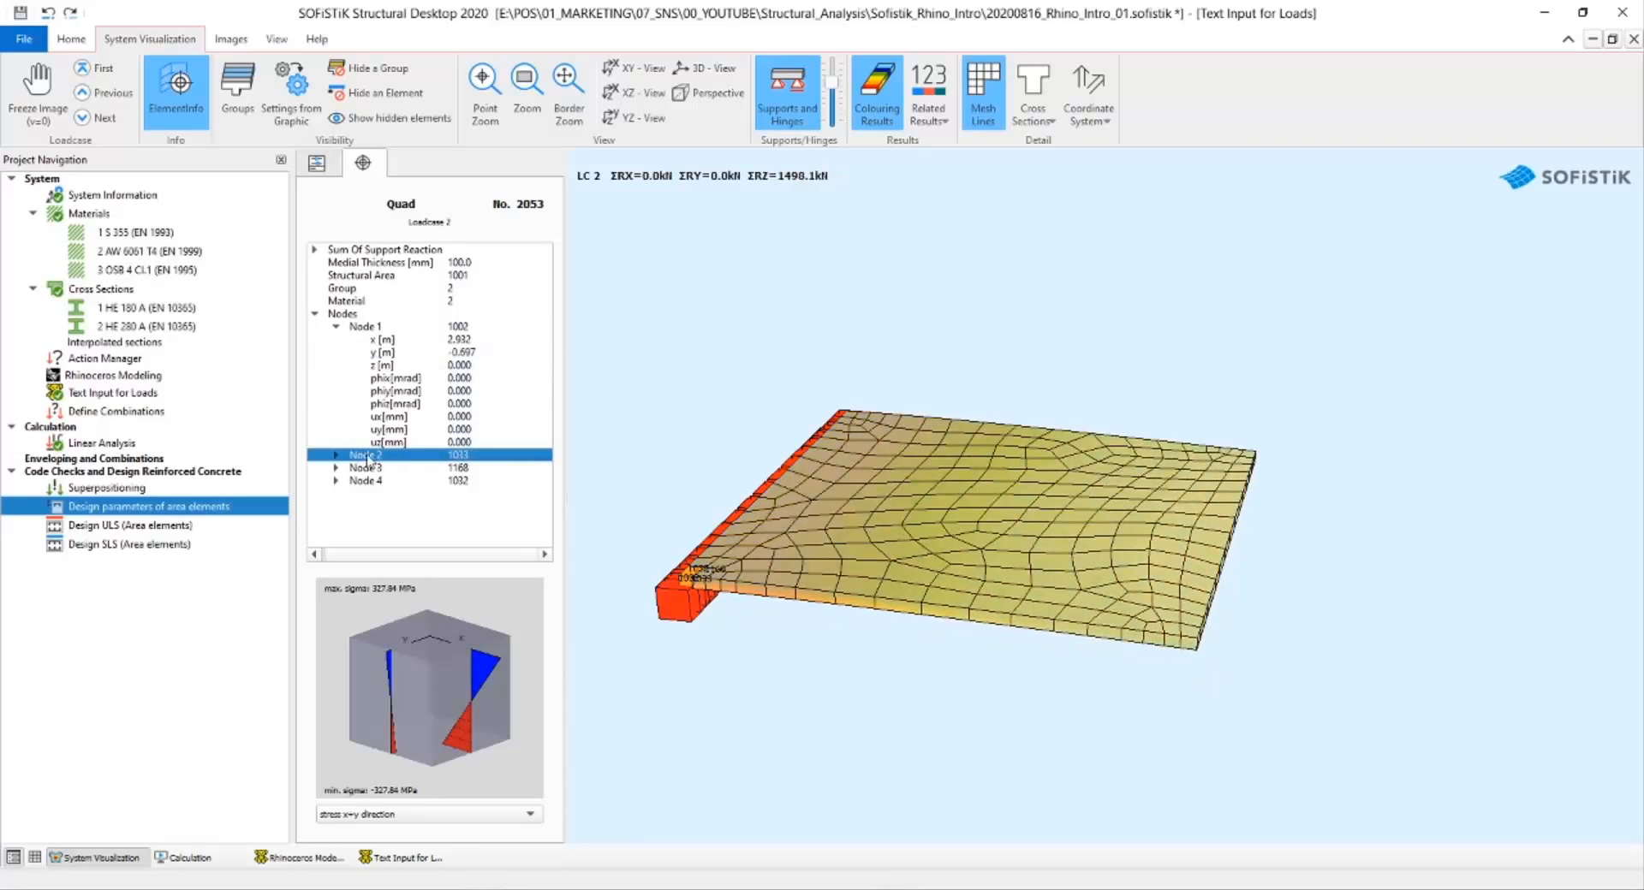
click(336, 455)
scroll(413, 481, down, 2)
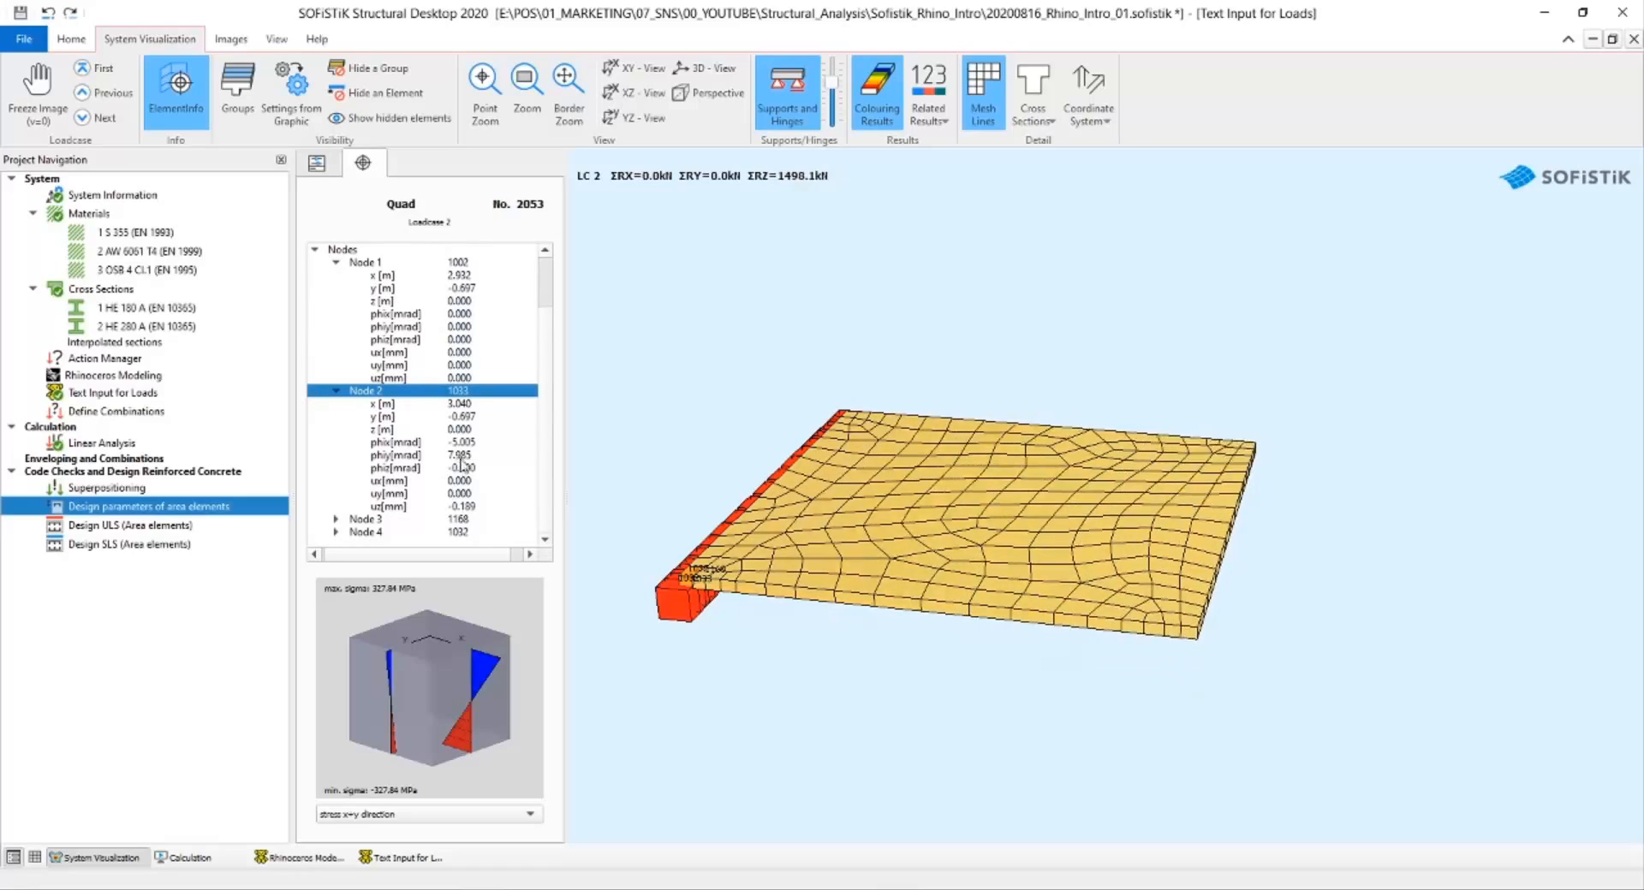
click(460, 507)
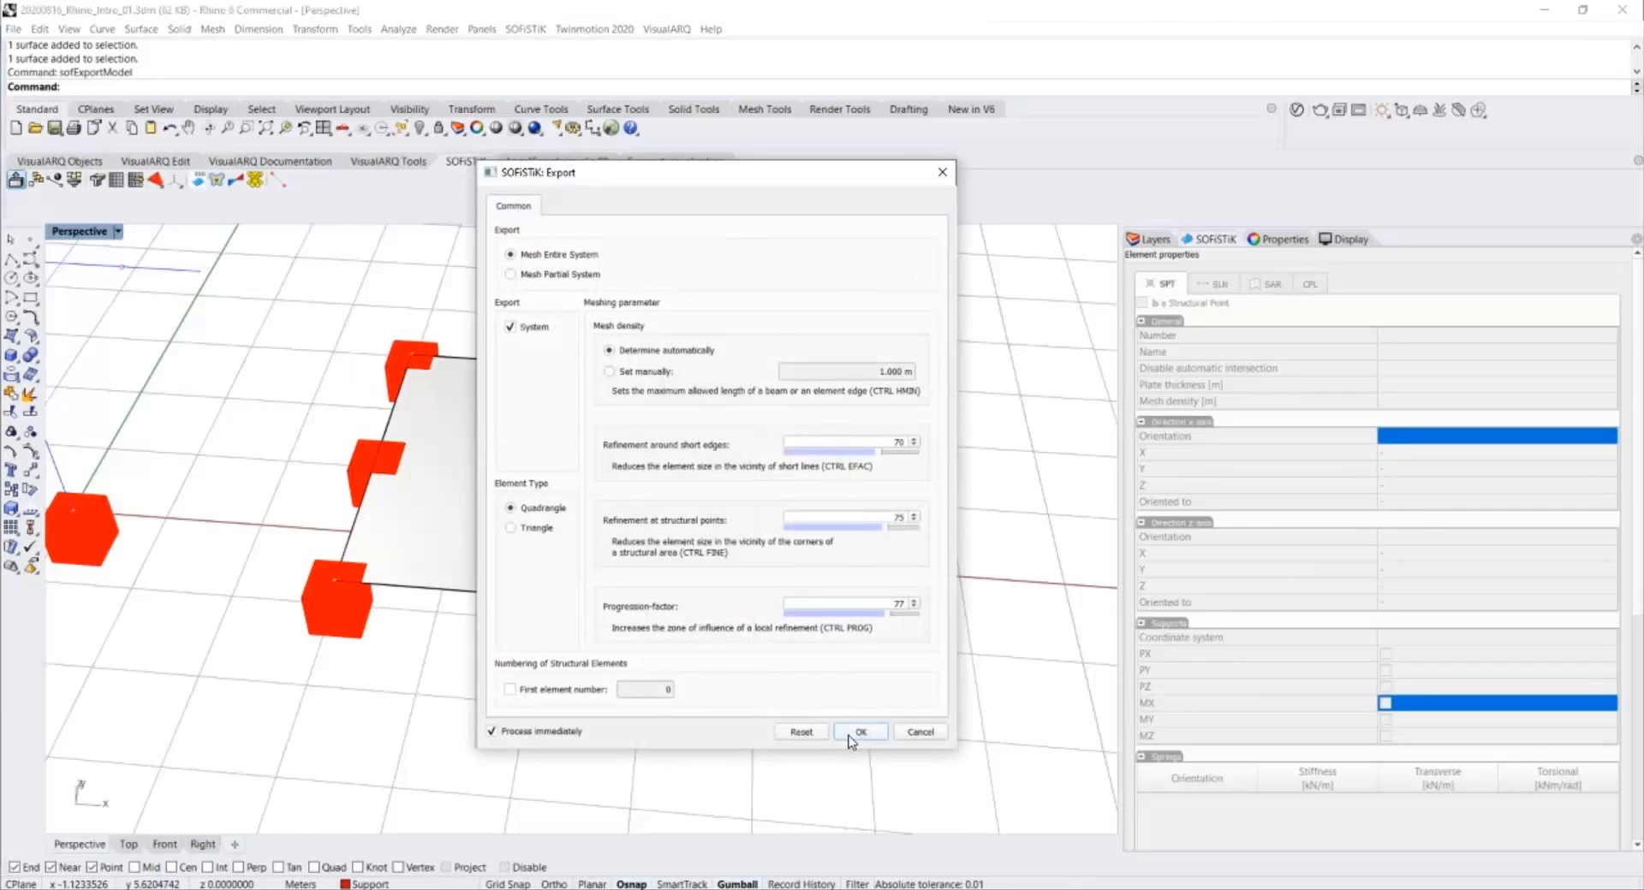
Export the entire system from Rhino to SOFiSTiK and recalculate the Text Input for Loads and Linear Analysis tasks.
click(860, 732)
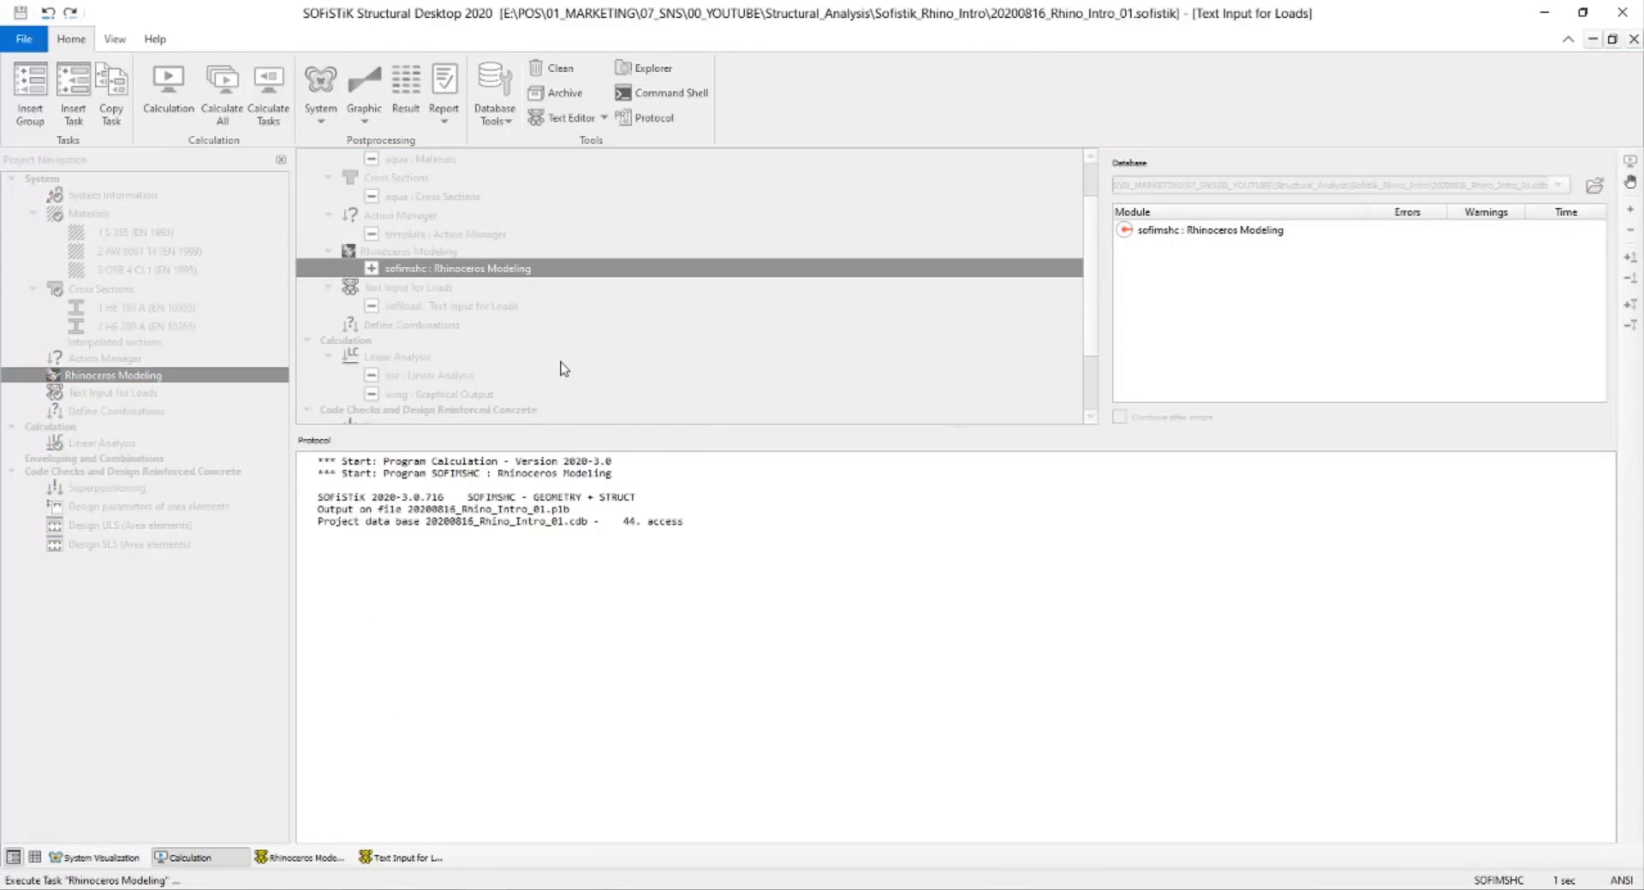
right_click(119, 399)
click(171, 471)
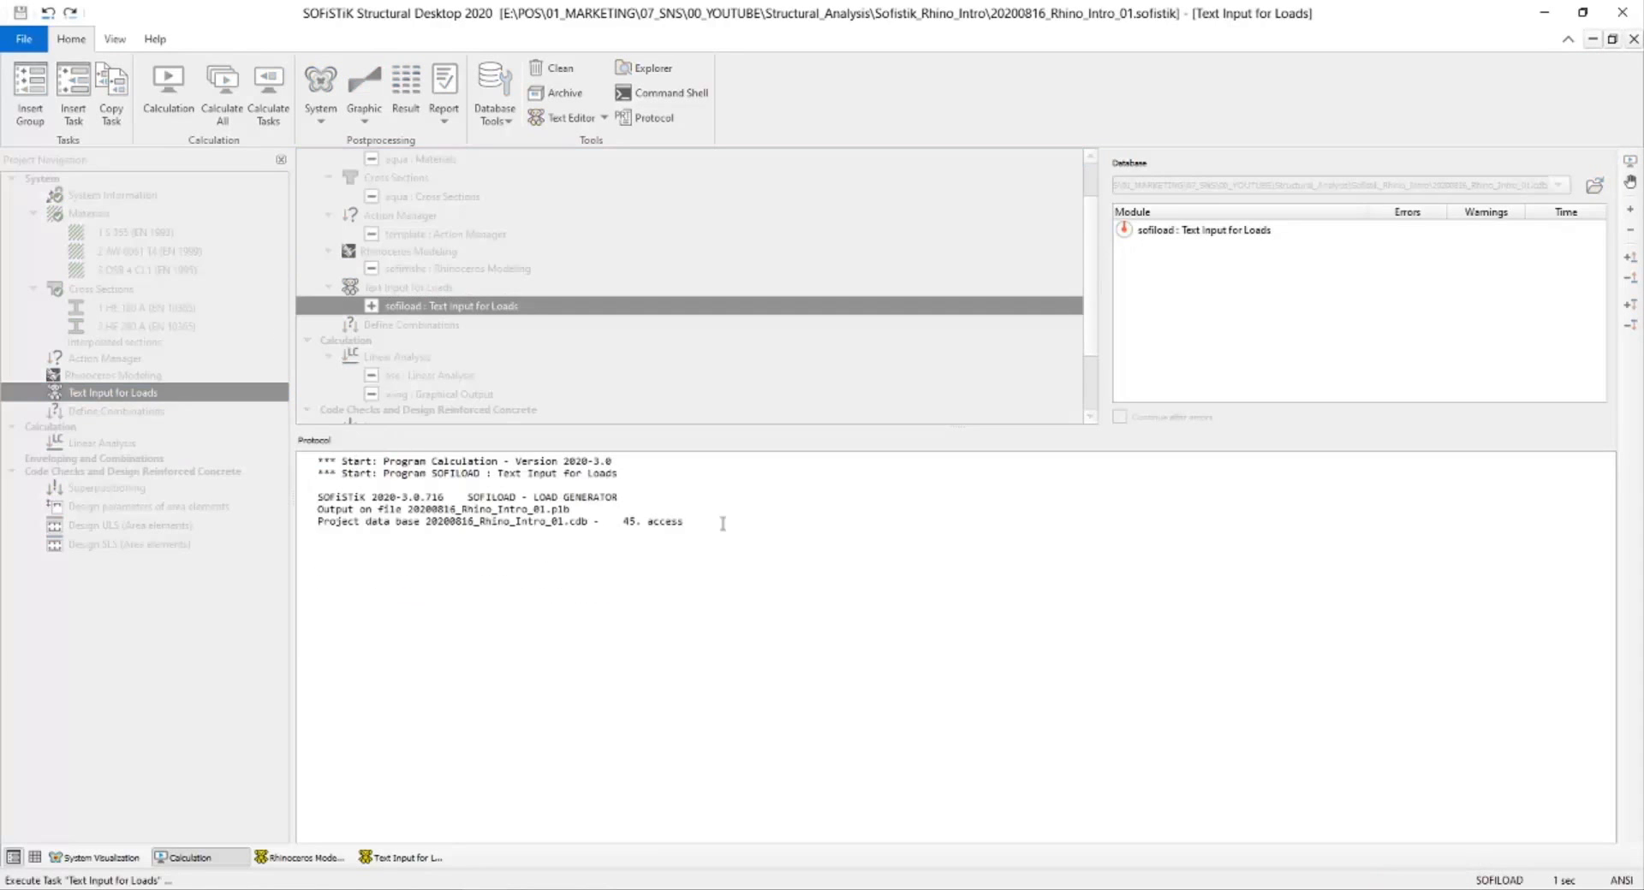
right_click(120, 458)
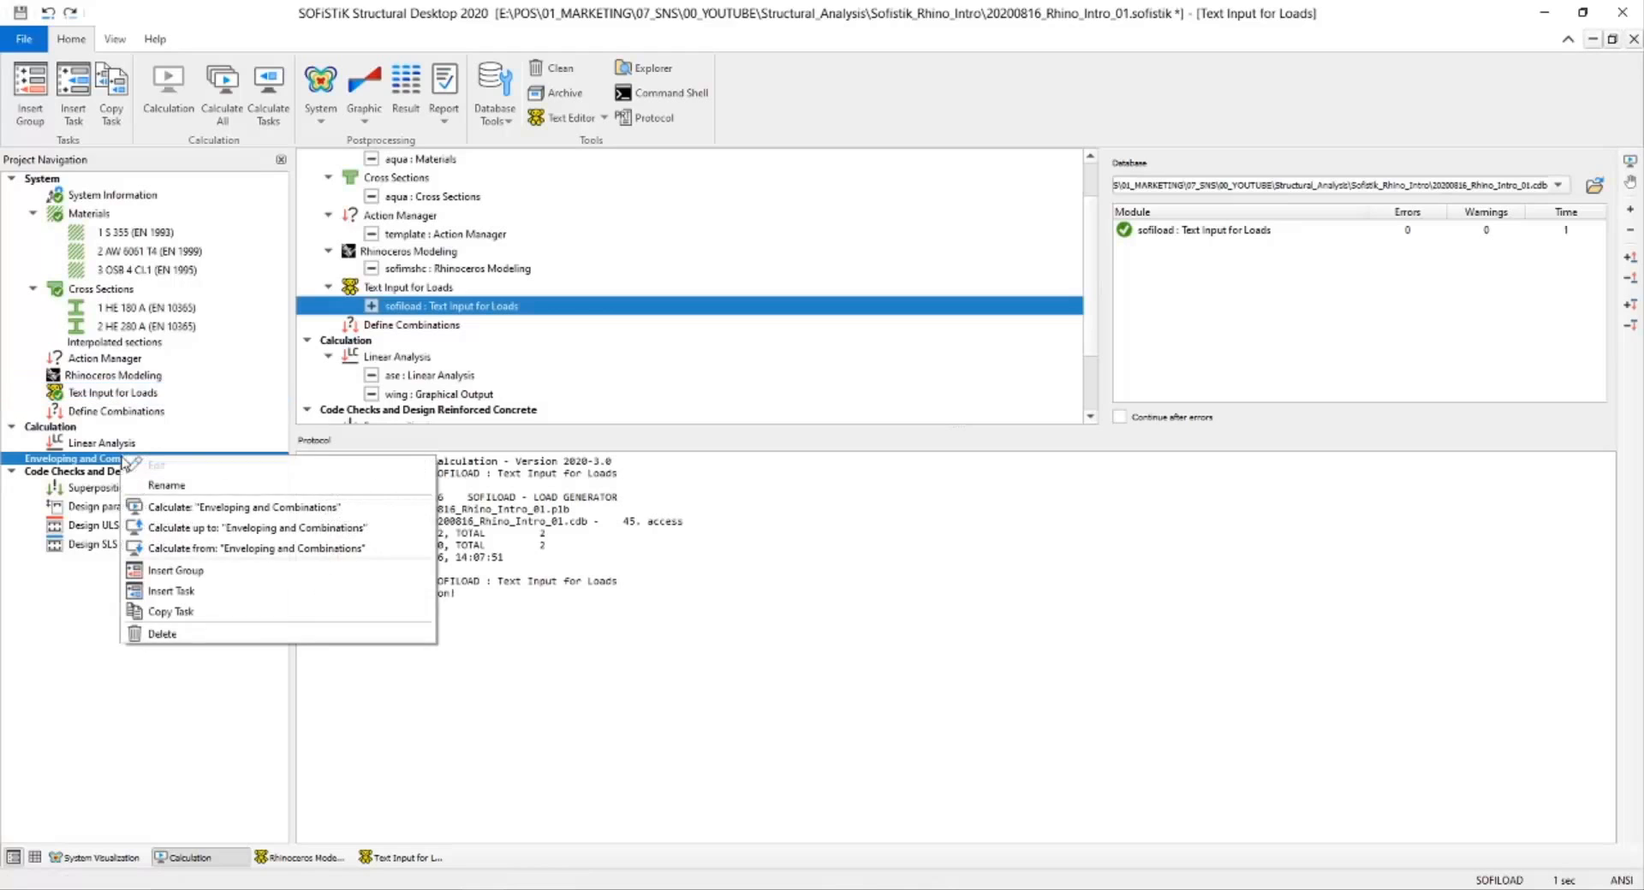
right_click(94, 440)
click(184, 509)
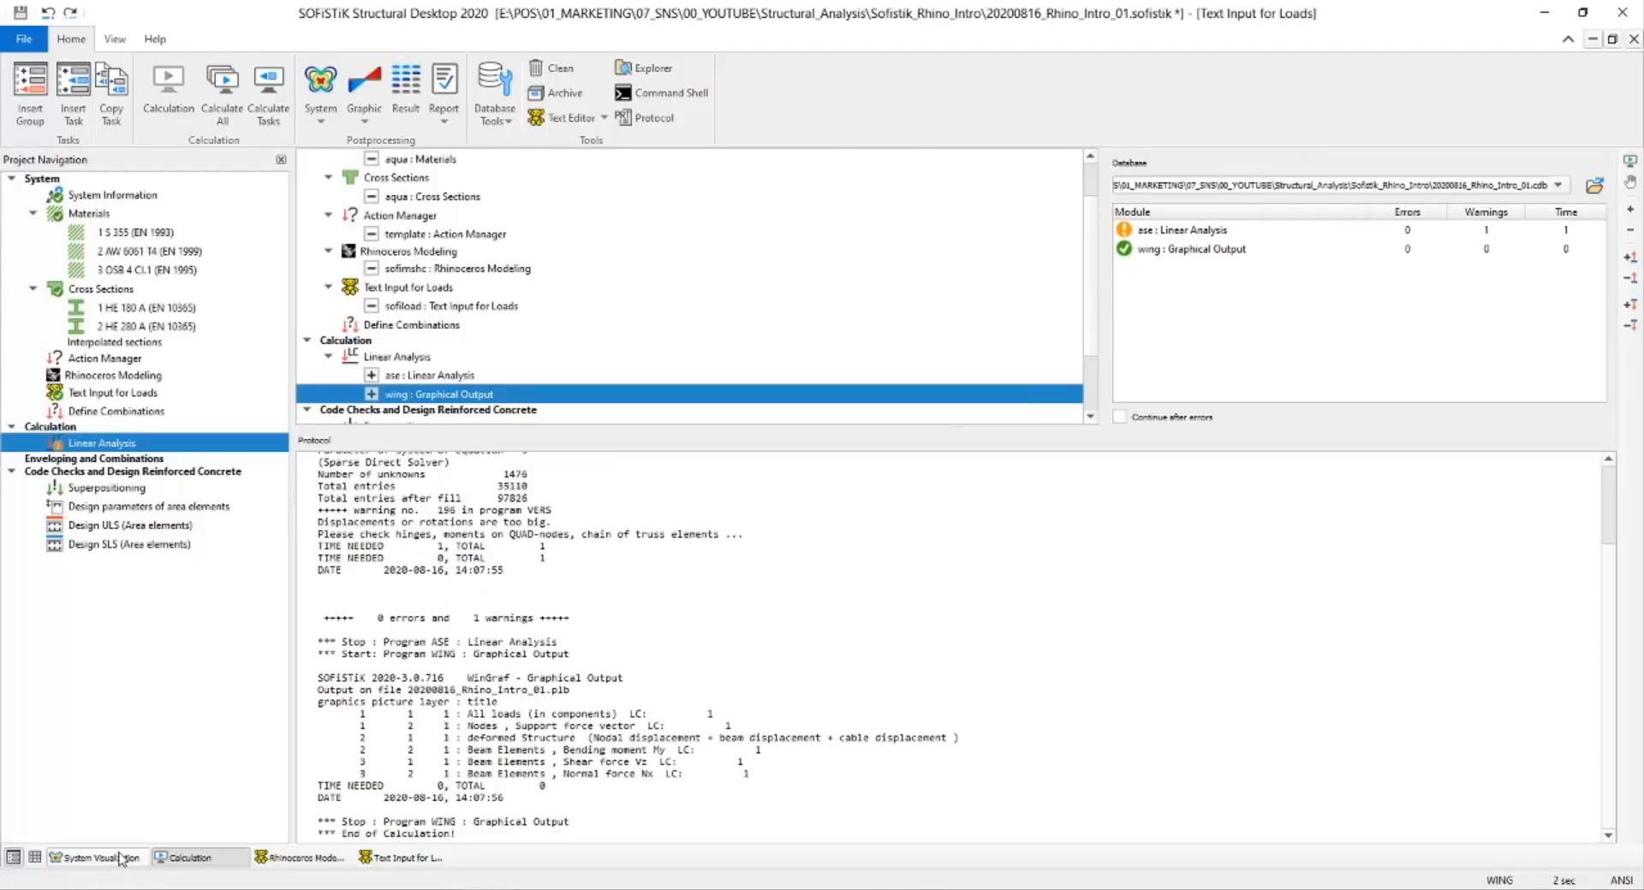
Return to the load case list in the System Visualization and display the plate's results for load case 2.
click(119, 858)
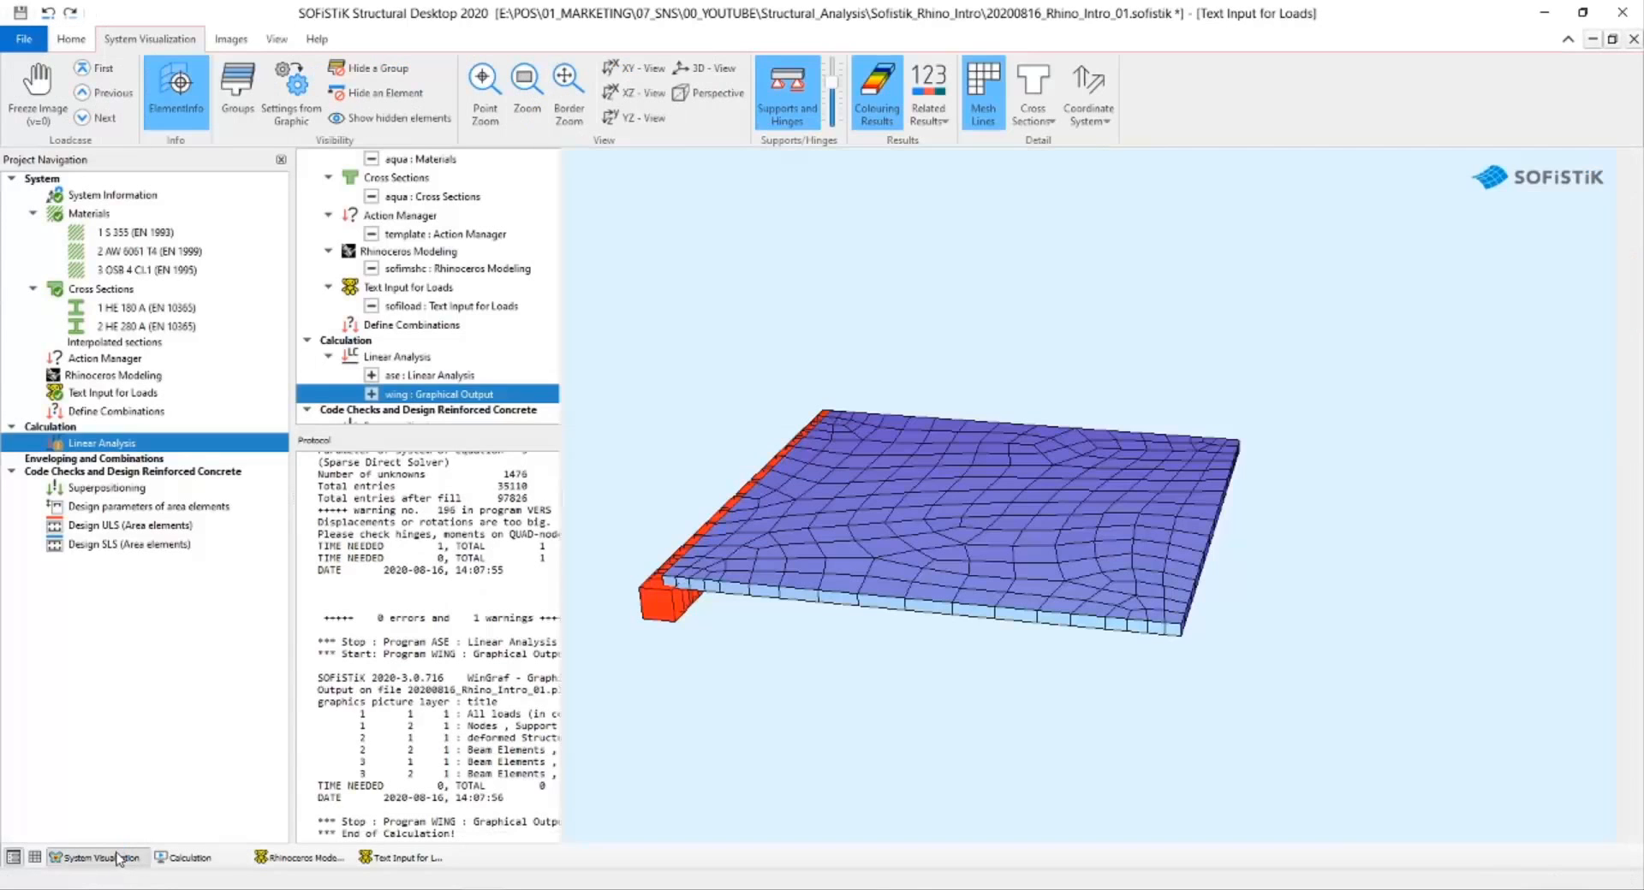
click(321, 171)
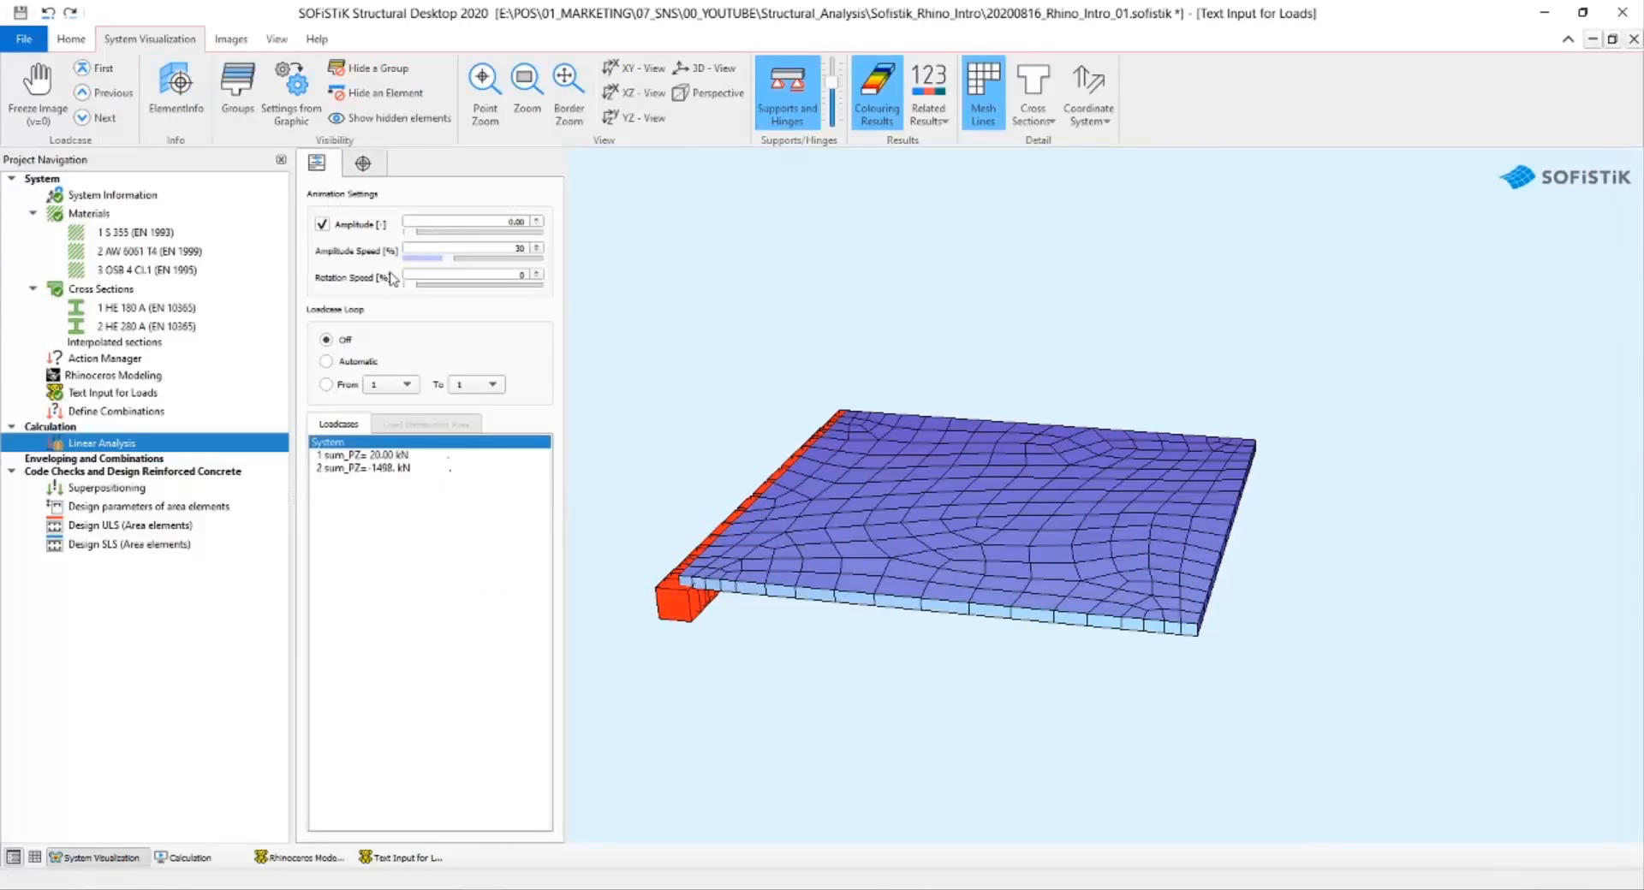
click(390, 468)
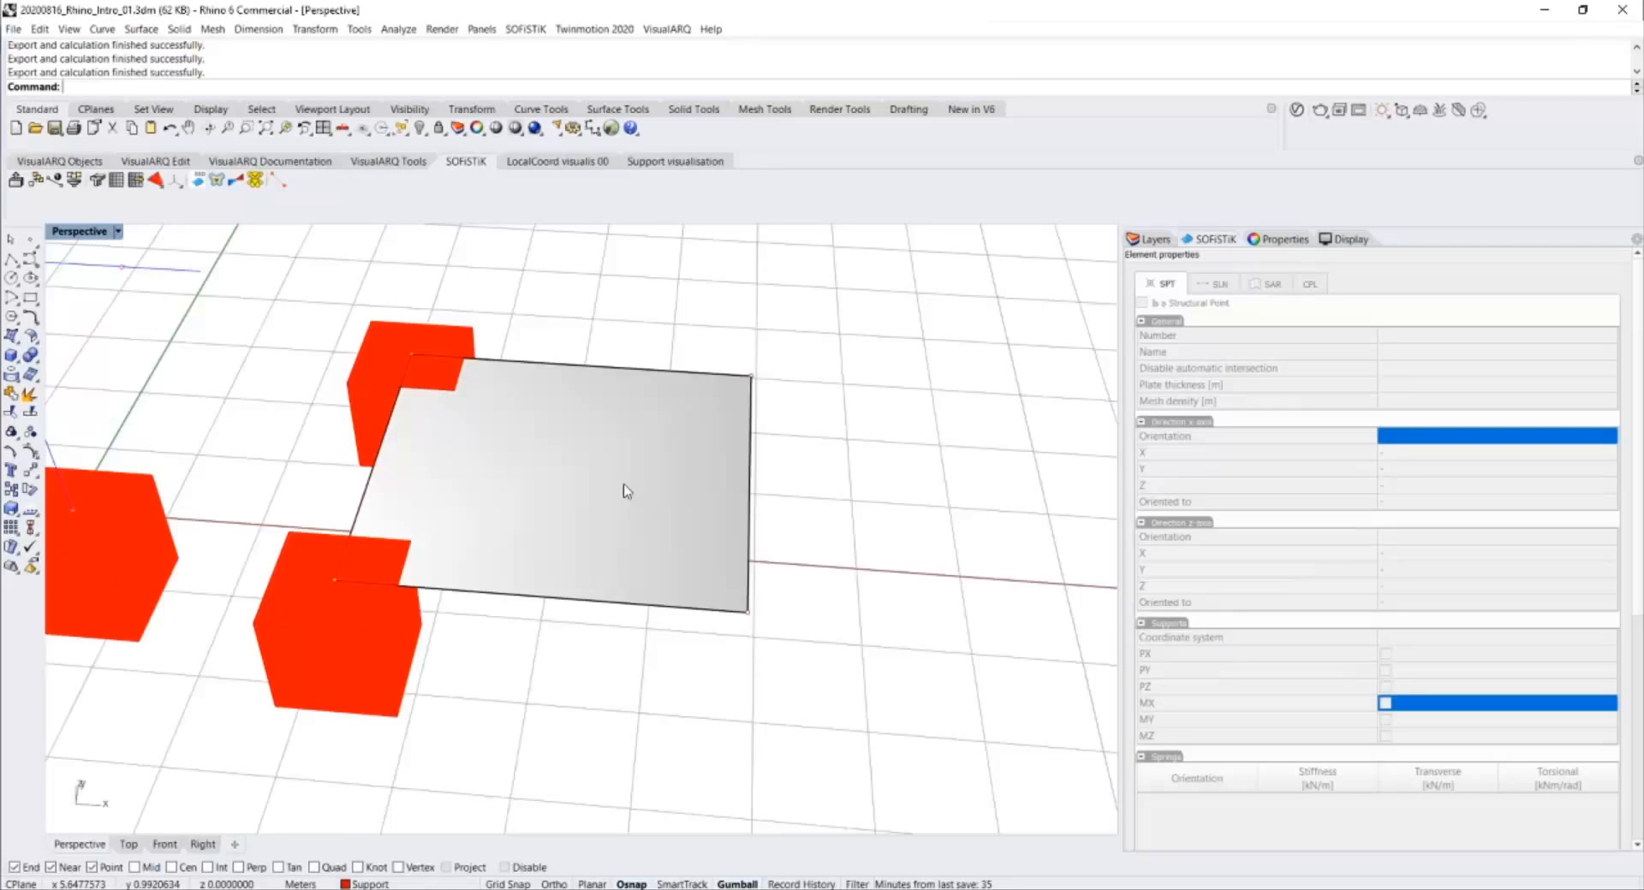
Select the load point at the free end of the frame's horizontal beam in Rhino.
scroll(624, 487, down, 3)
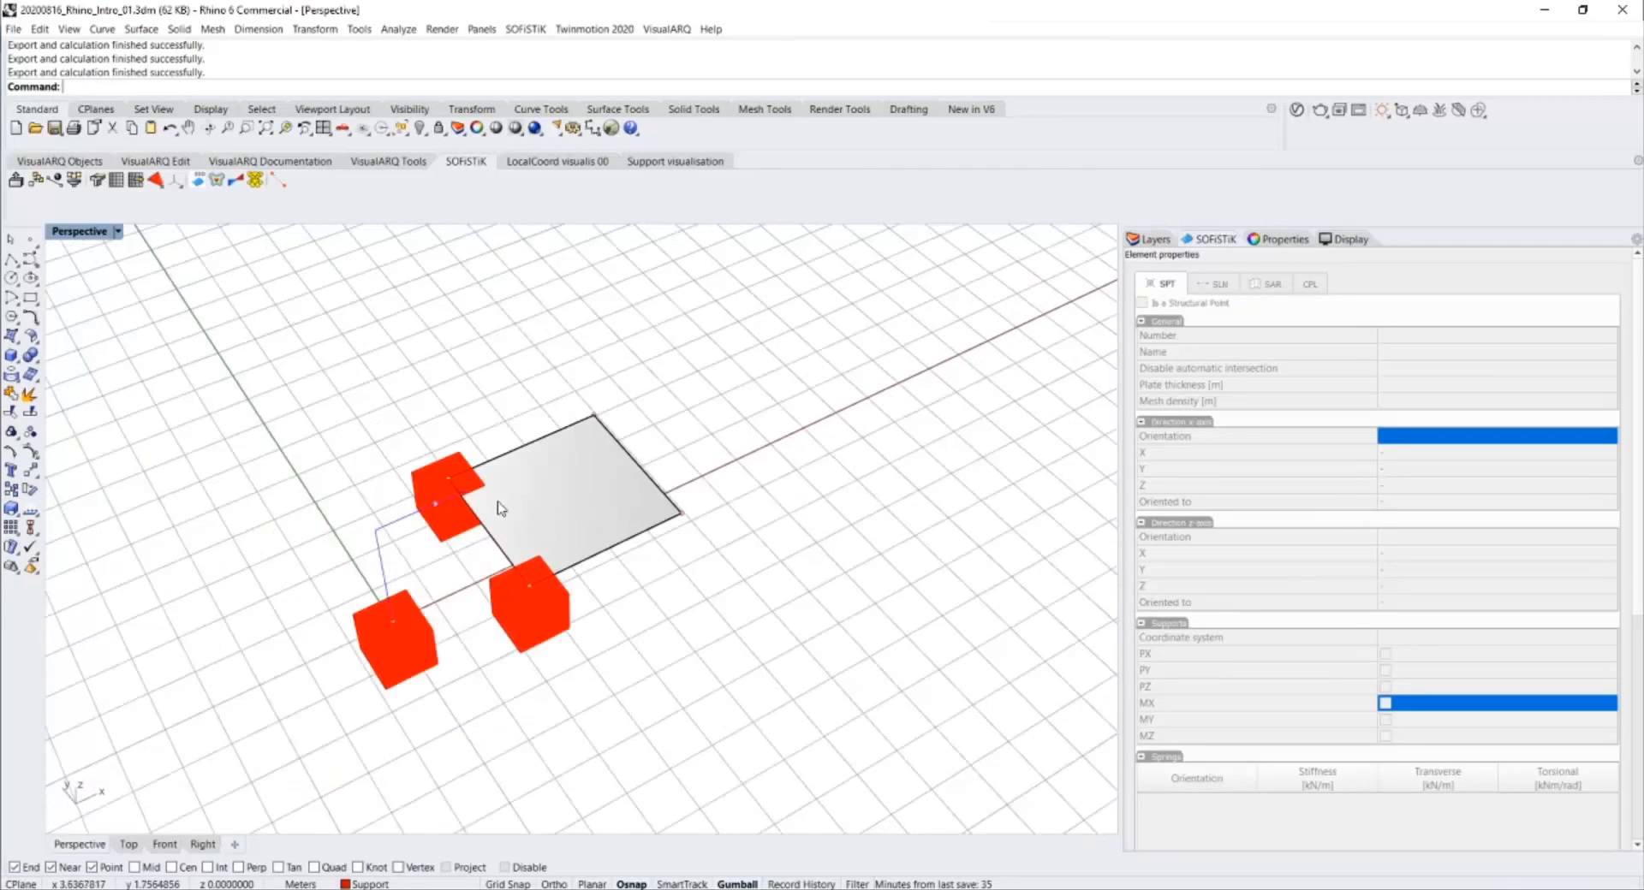
right_drag(502, 506, 573, 482)
scroll(573, 482, up, 3)
click(543, 472)
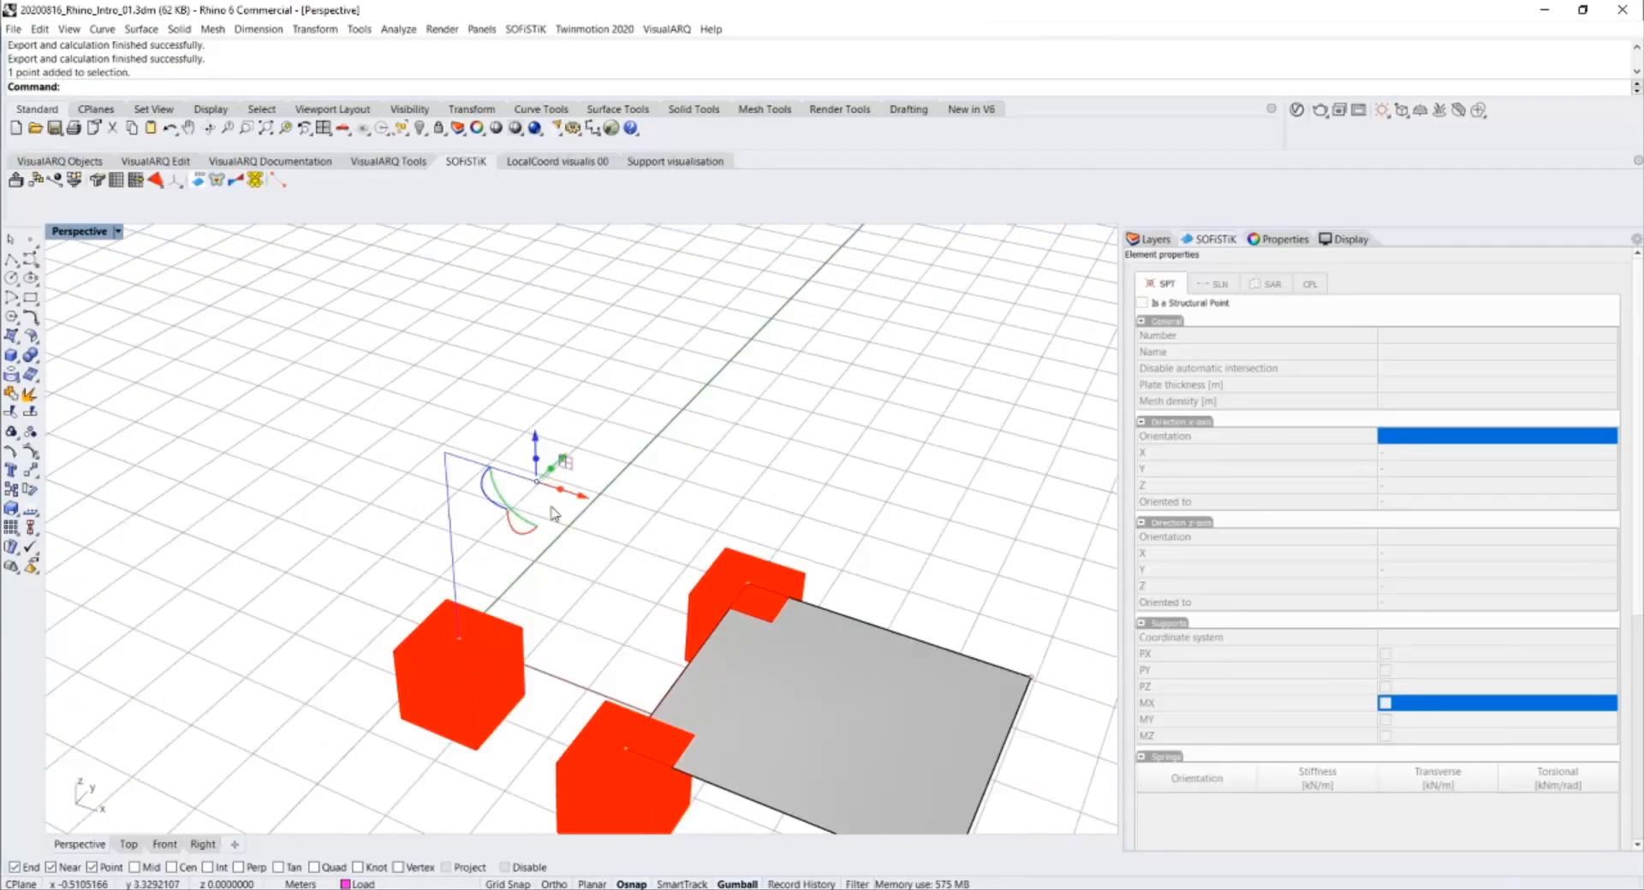
scroll(542, 530, up, 3)
scroll(538, 523, up, 4)
click(538, 523)
right_drag(538, 523, 558, 502)
drag(571, 317, 673, 441)
key(Delete)
right_drag(514, 375, 548, 395)
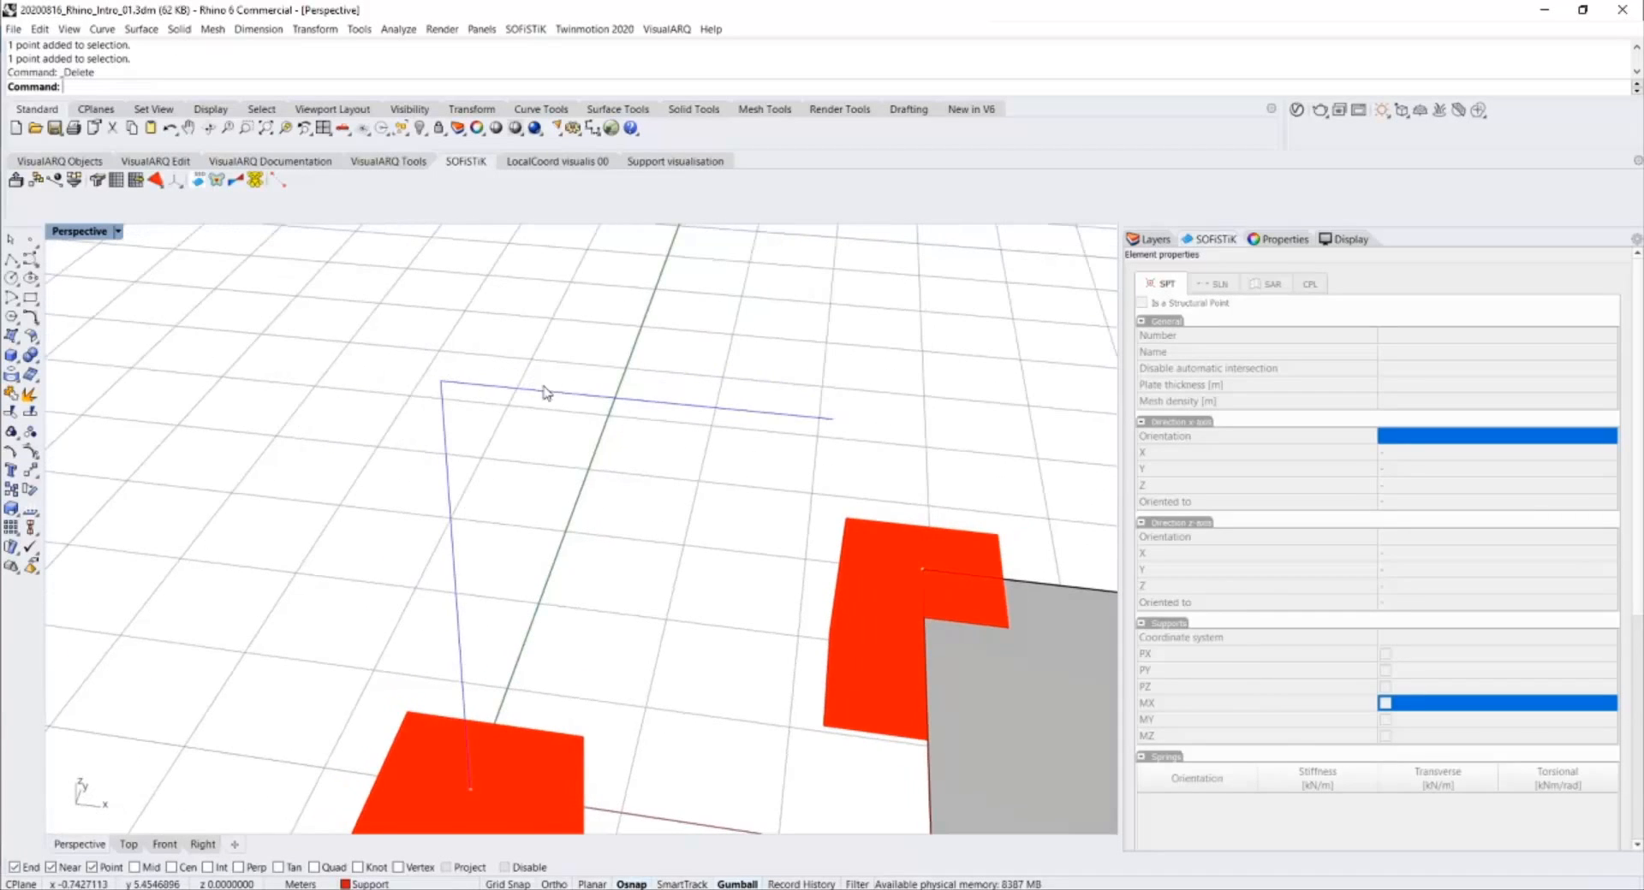
key(ctrl+z)
Move the load point from mid-beam to the free end of the frame's horizontal beam.
drag(618, 356, 687, 438)
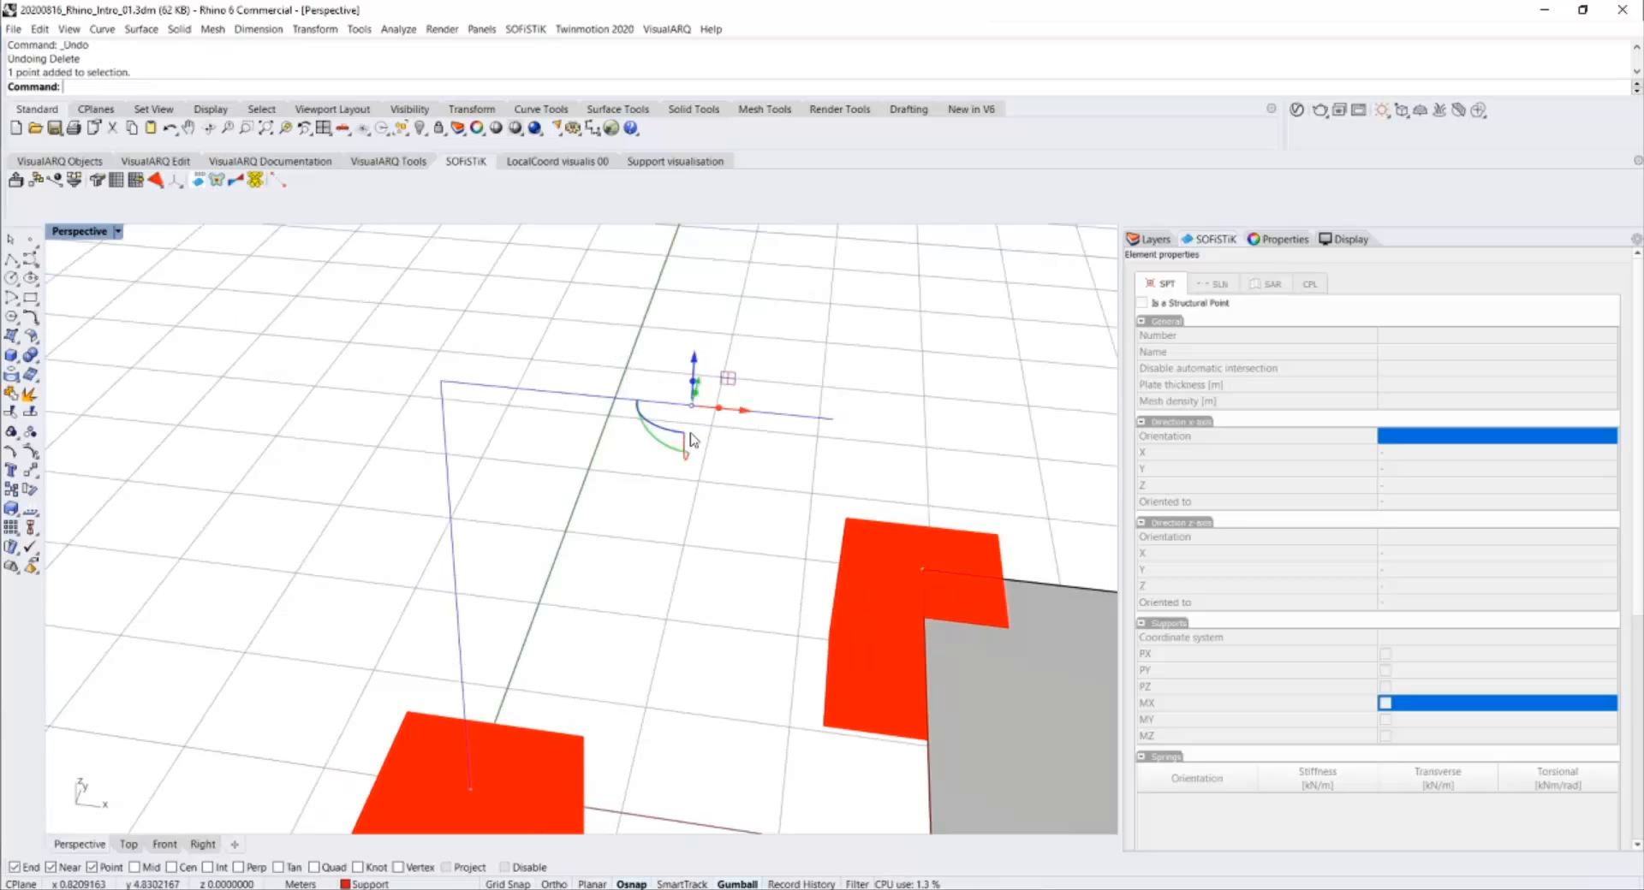
text(m)
key(Return)
click(686, 423)
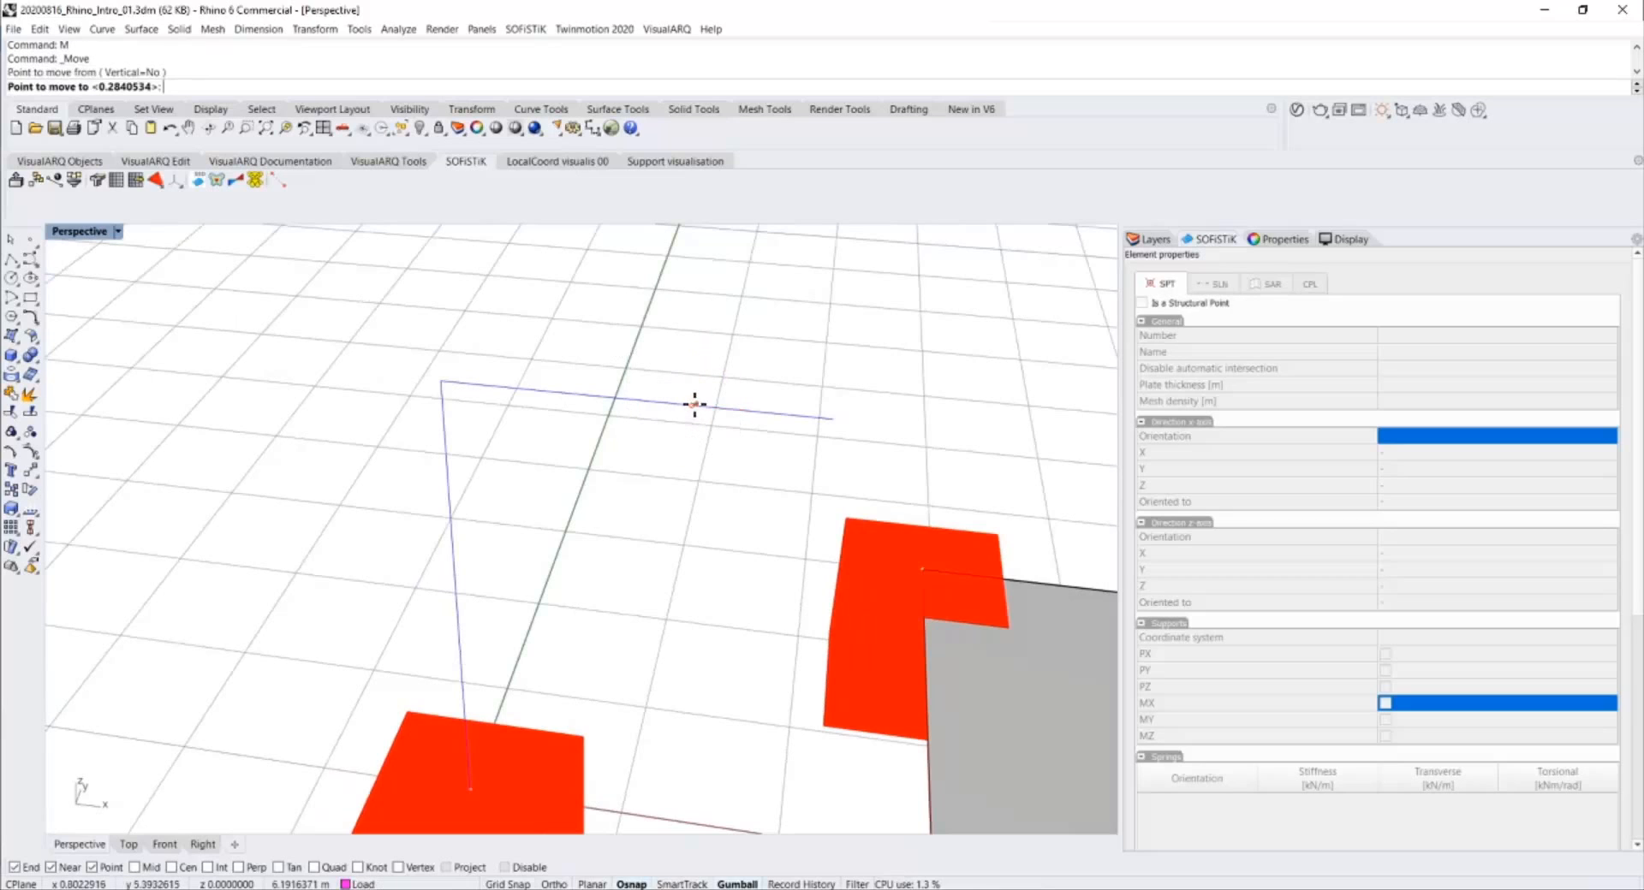
click(832, 419)
Copy the load point from the beam's free end to the frame corner at the top of the column.
drag(770, 332, 899, 489)
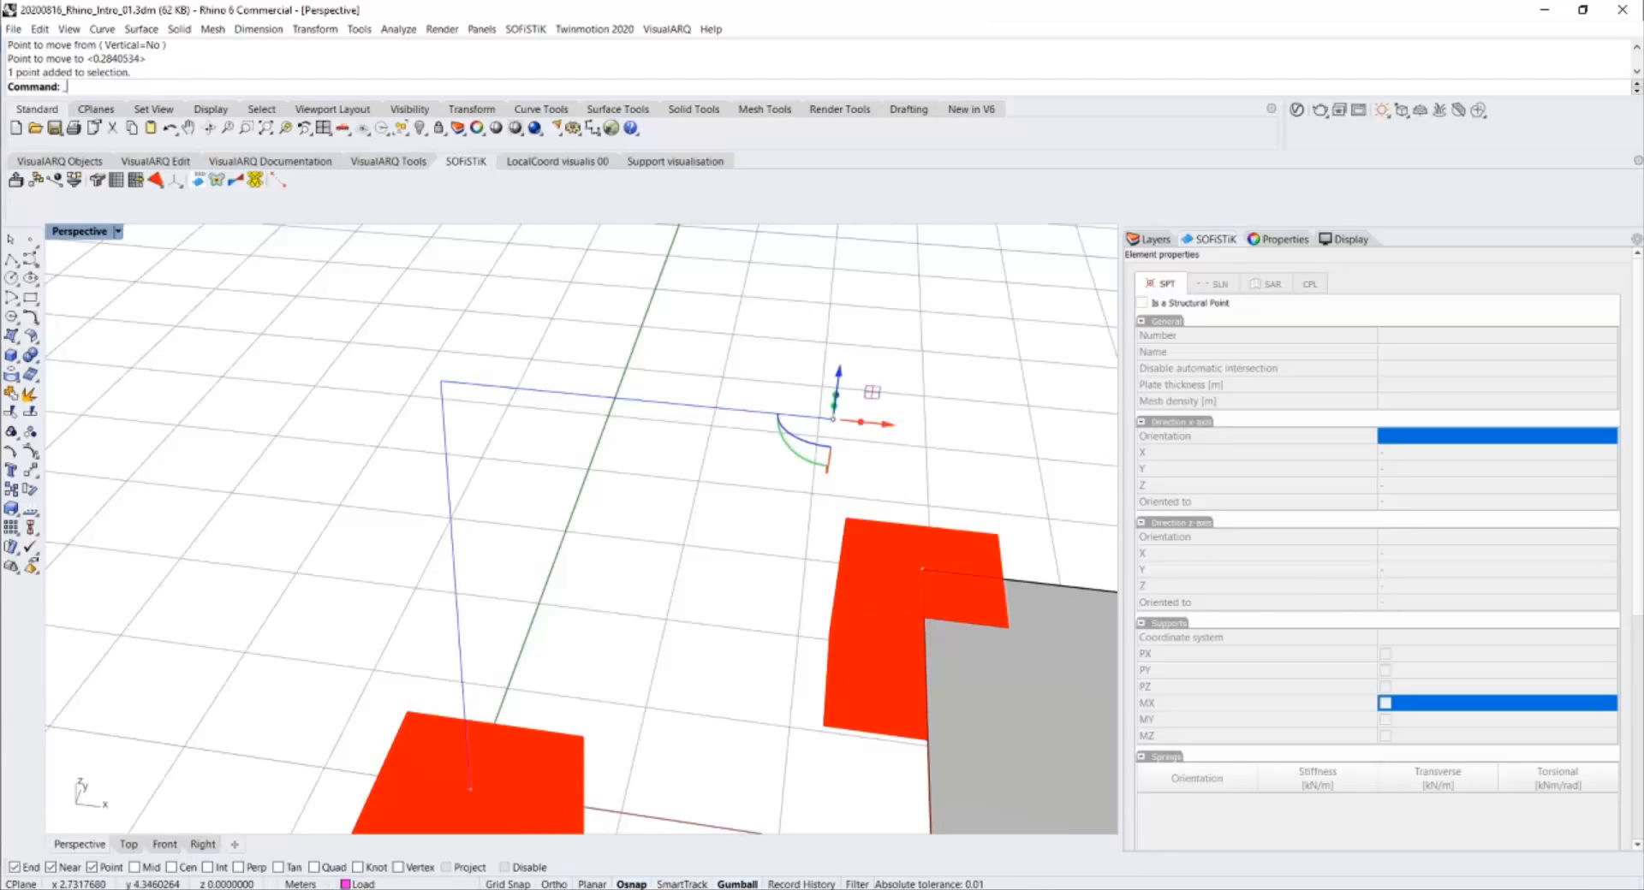
scroll(898, 489, up, 3)
click(762, 419)
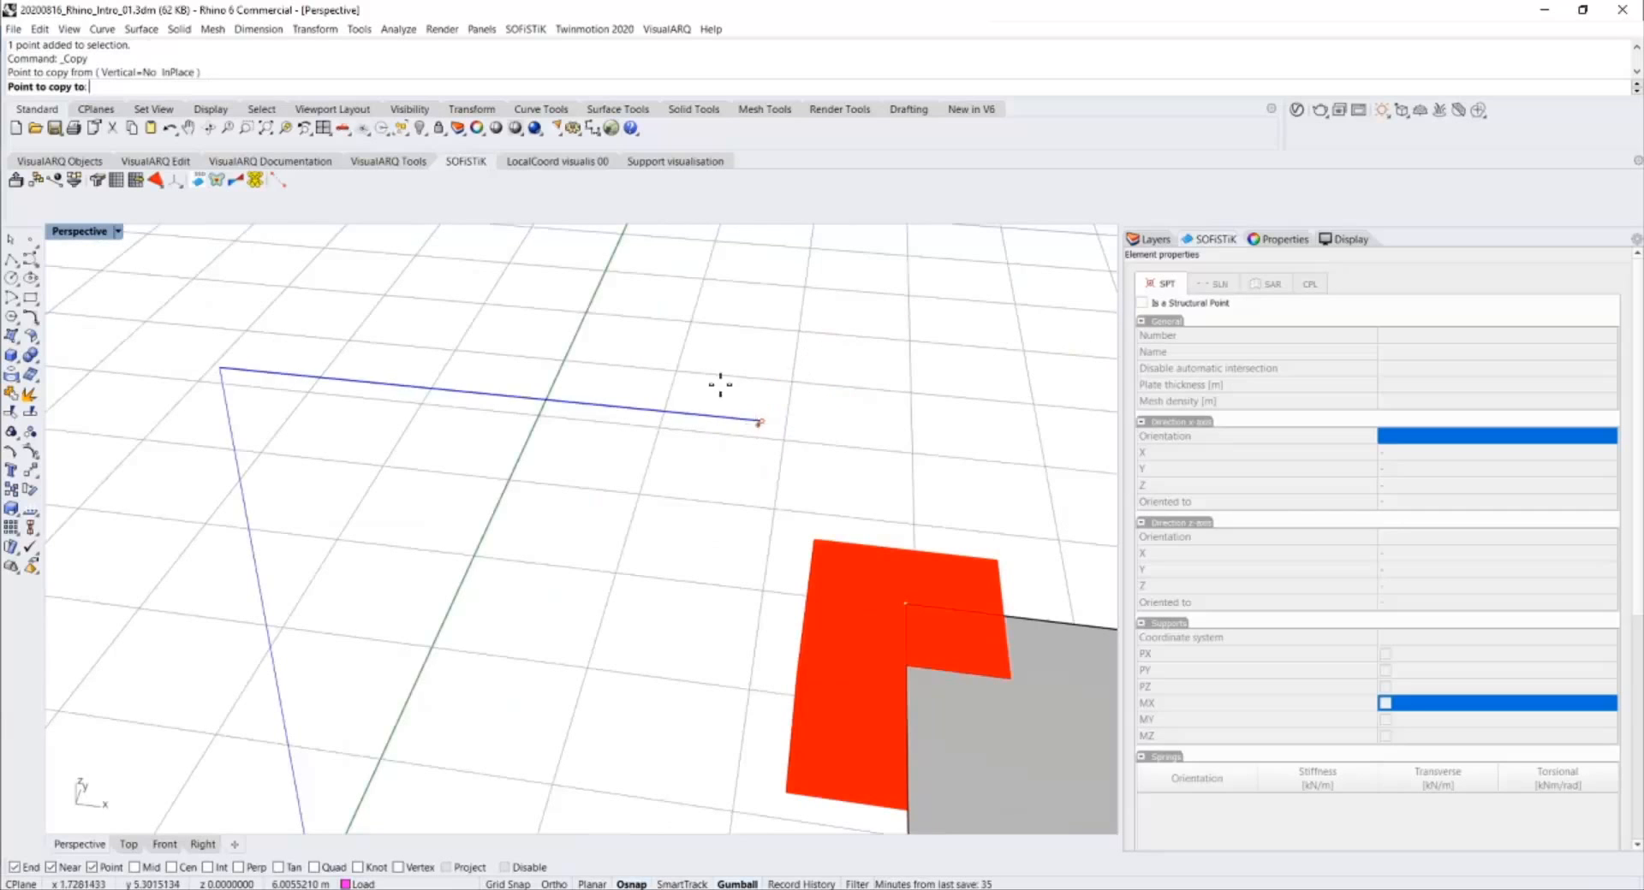
click(194, 365)
key(Return)
Switch to SOFiSTiK, open Text Input for Loads and change the load case 1 command from poin to line.
right_drag(286, 286, 494, 873)
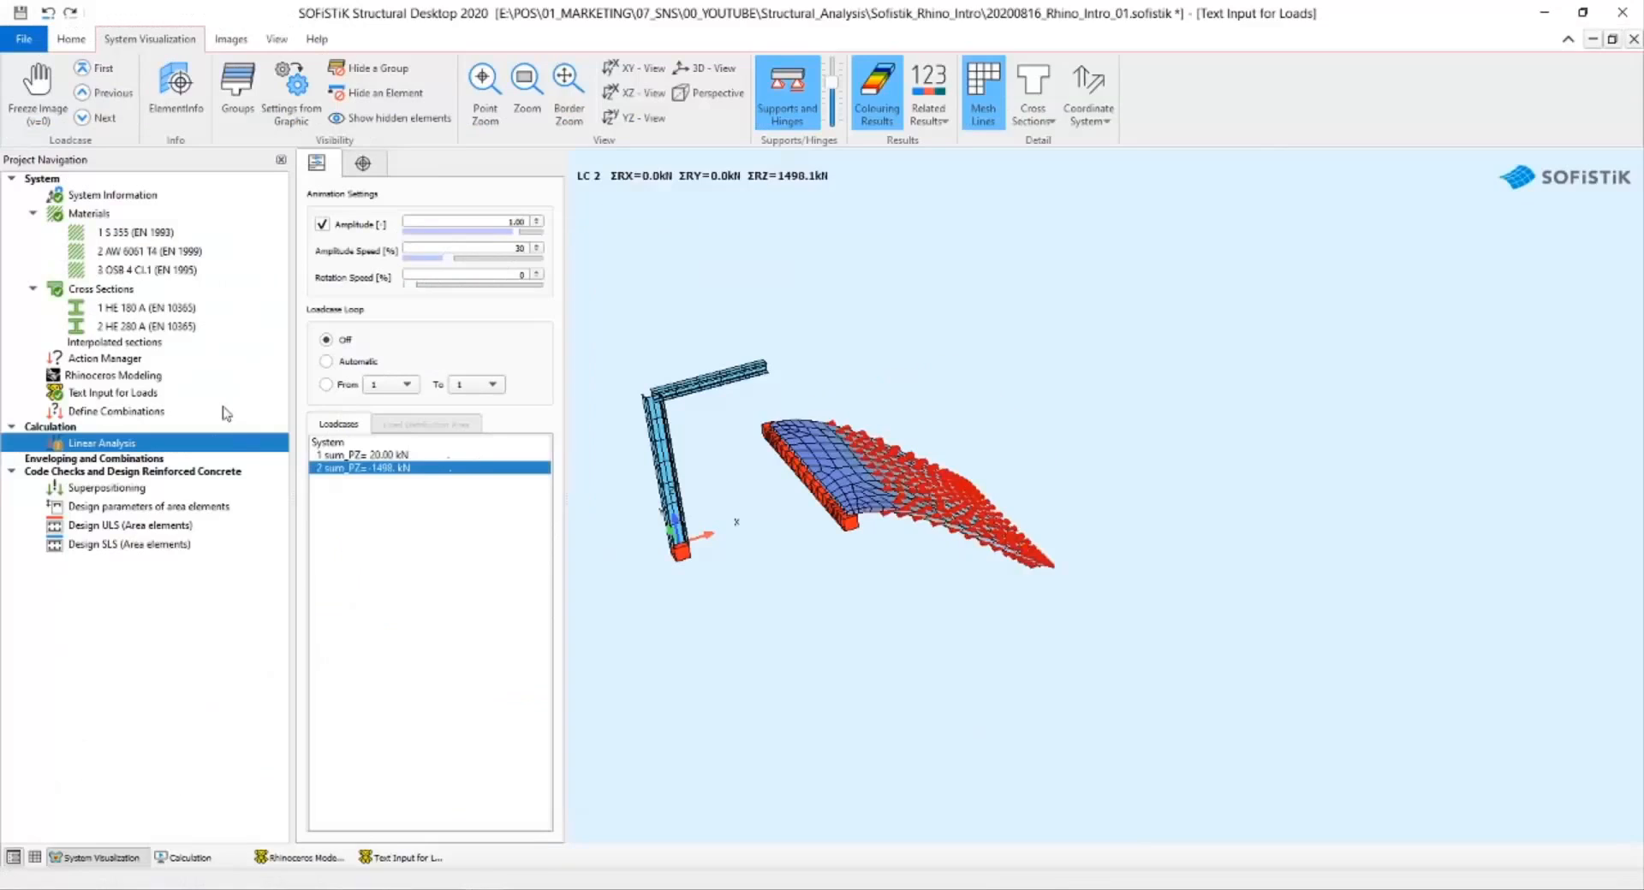
click(129, 394)
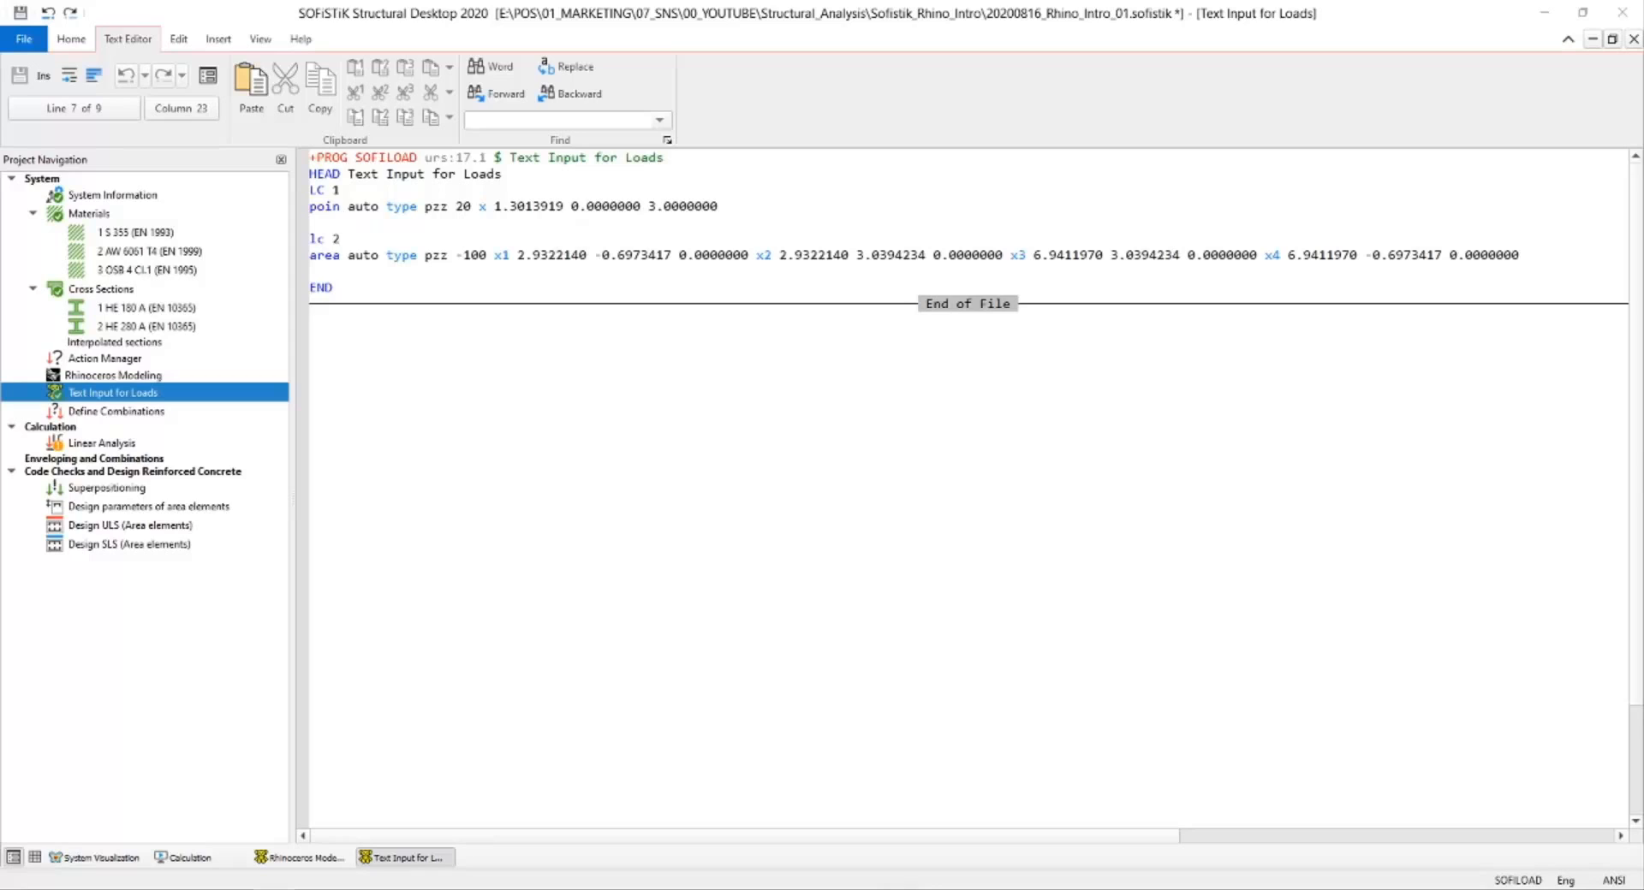
click(347, 209)
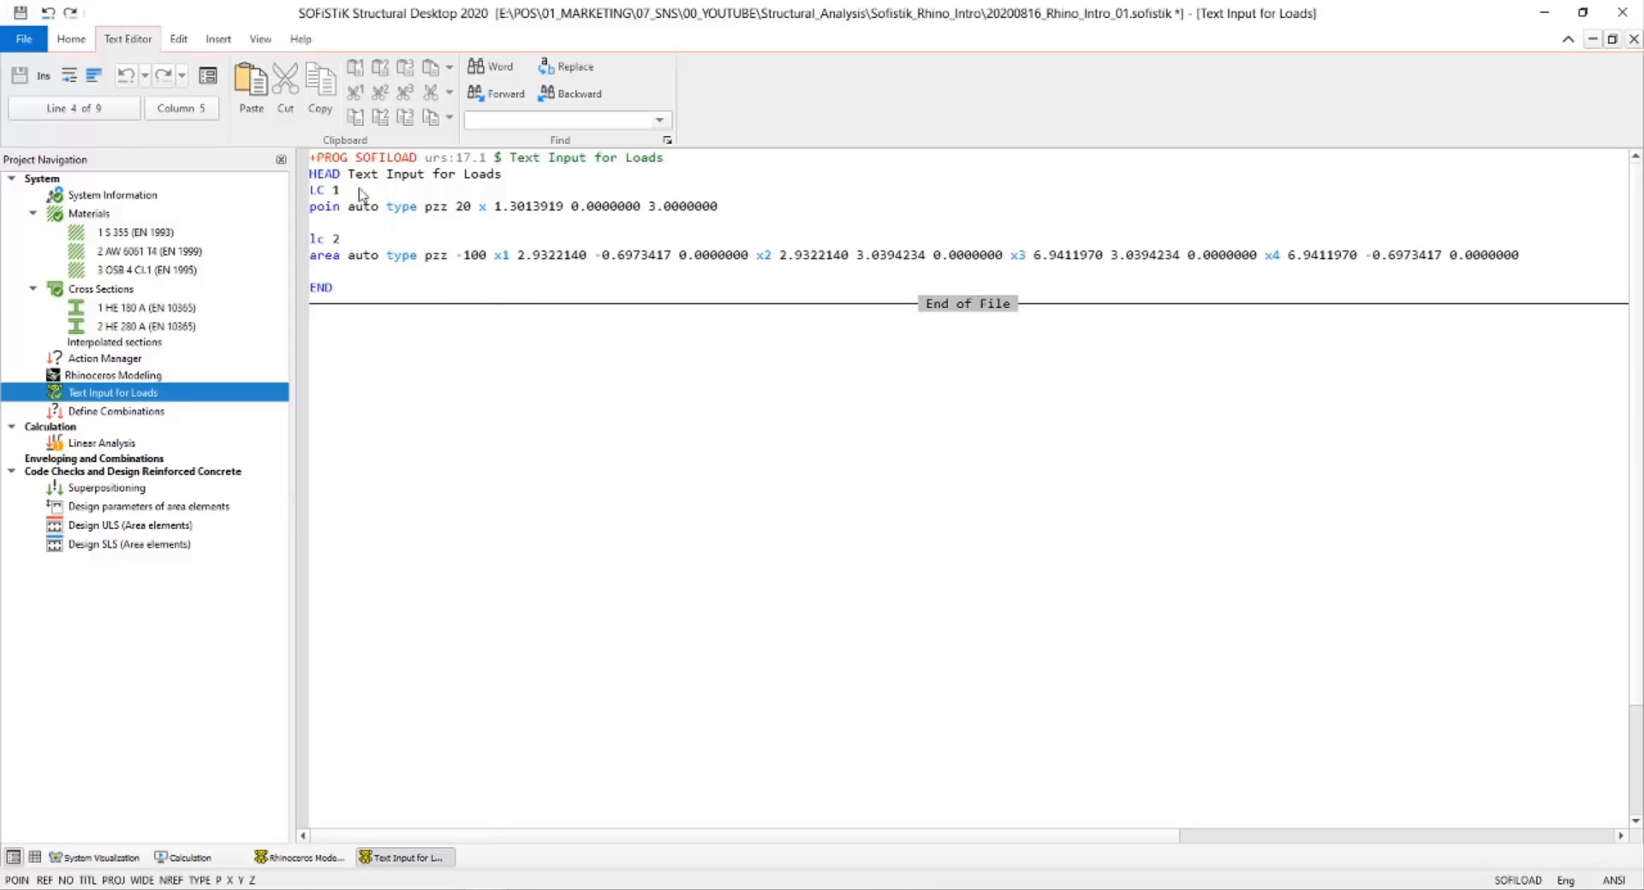
key(BackSpace)
key(BackSpace)
key(BackSpace)
key(BackSpace)
text(lin)
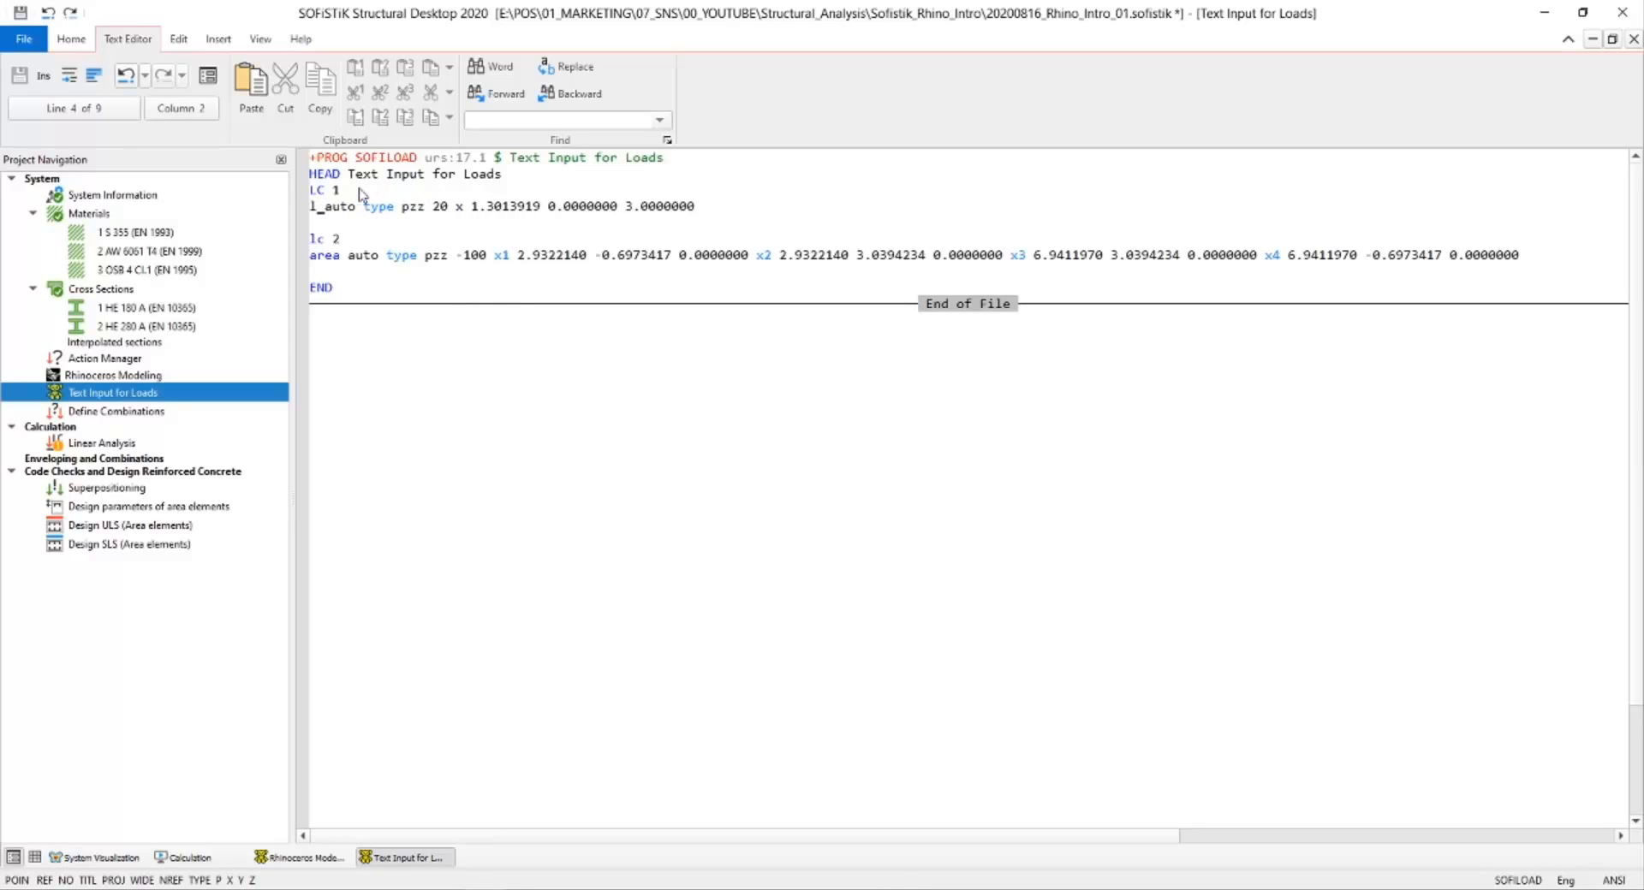
text(e)
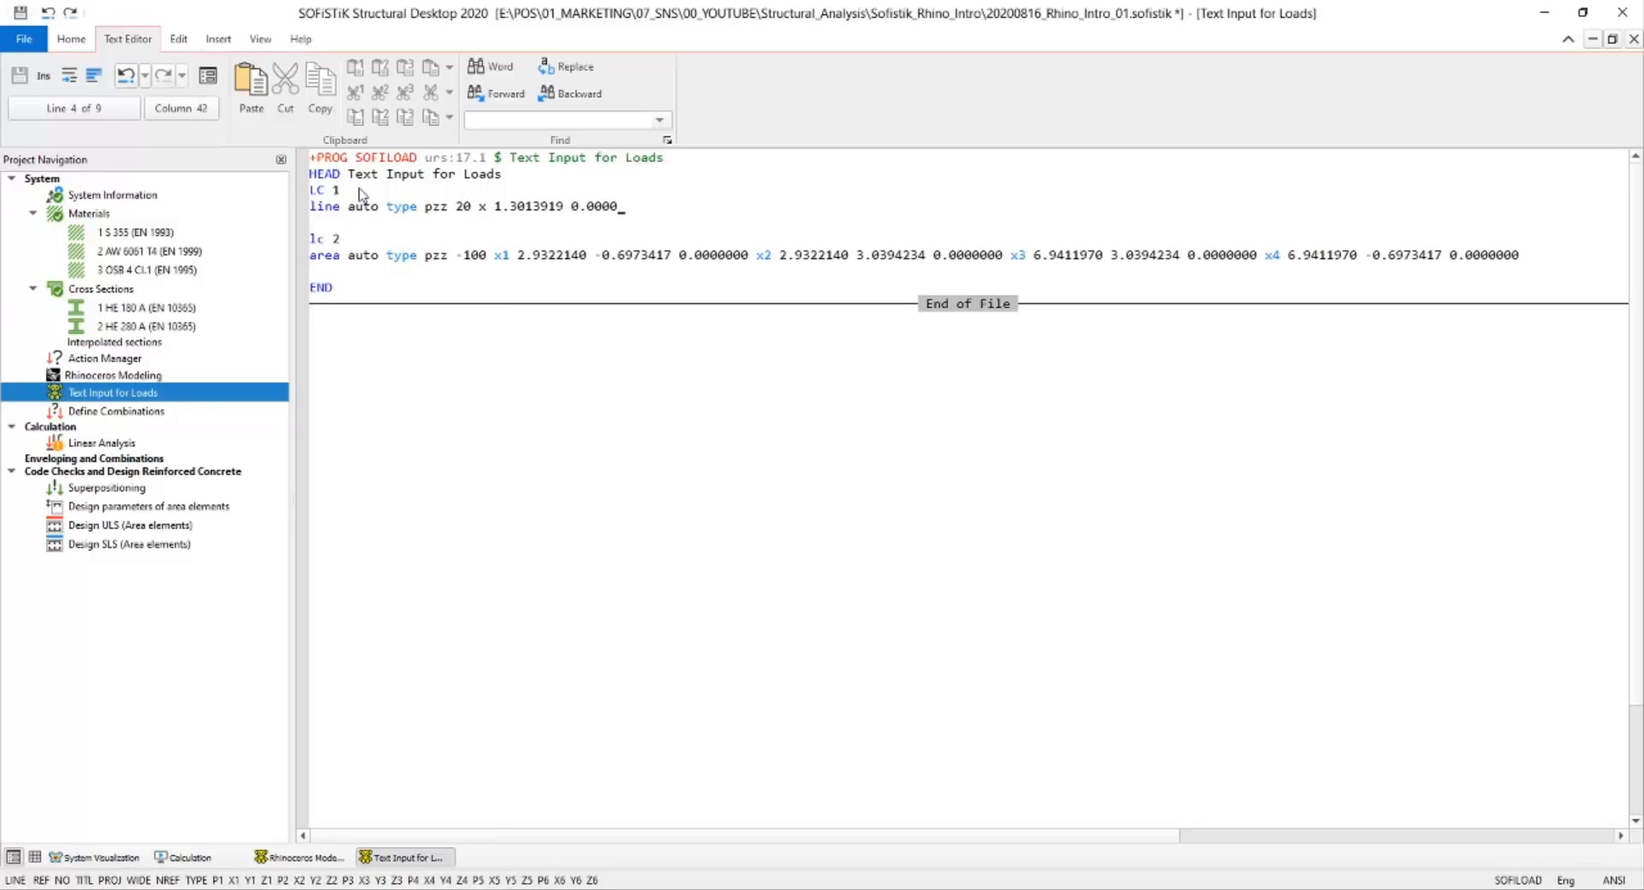
Replace the old point coordinates of the line load with the start point x1 0 0 3 and add the keyword x2.
key(BackSpace)
key(BackSpace)
key(BackSpace)
key(BackSpace)
key(BackSpace)
key(BackSpace)
key(BackSpace)
key(BackSpace)
key(BackSpace)
key(BackSpace)
key(BackSpace)
key(BackSpace)
key(BackSpace)
key(BackSpace)
key(BackSpace)
key(BackSpace)
Copy the free-end load point's coordinates from Rhino's object description and enter them as x2 2.0000000 0.0000000 3.0000000 in SOFiSTiK.
click(352, 889)
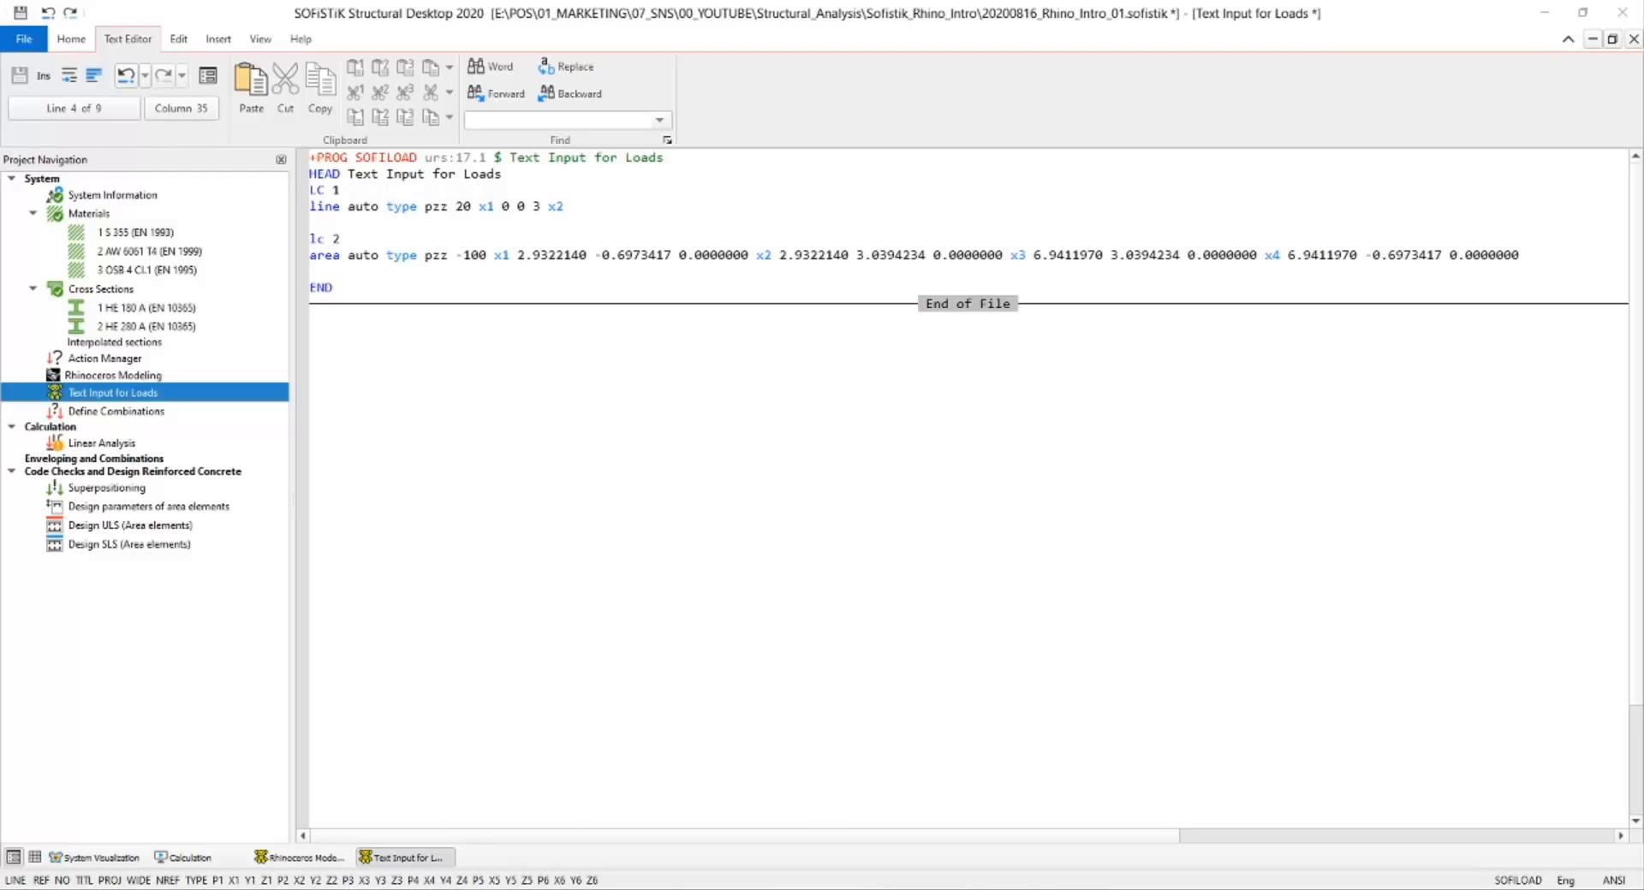
drag(561, 325, 685, 414)
key(Return)
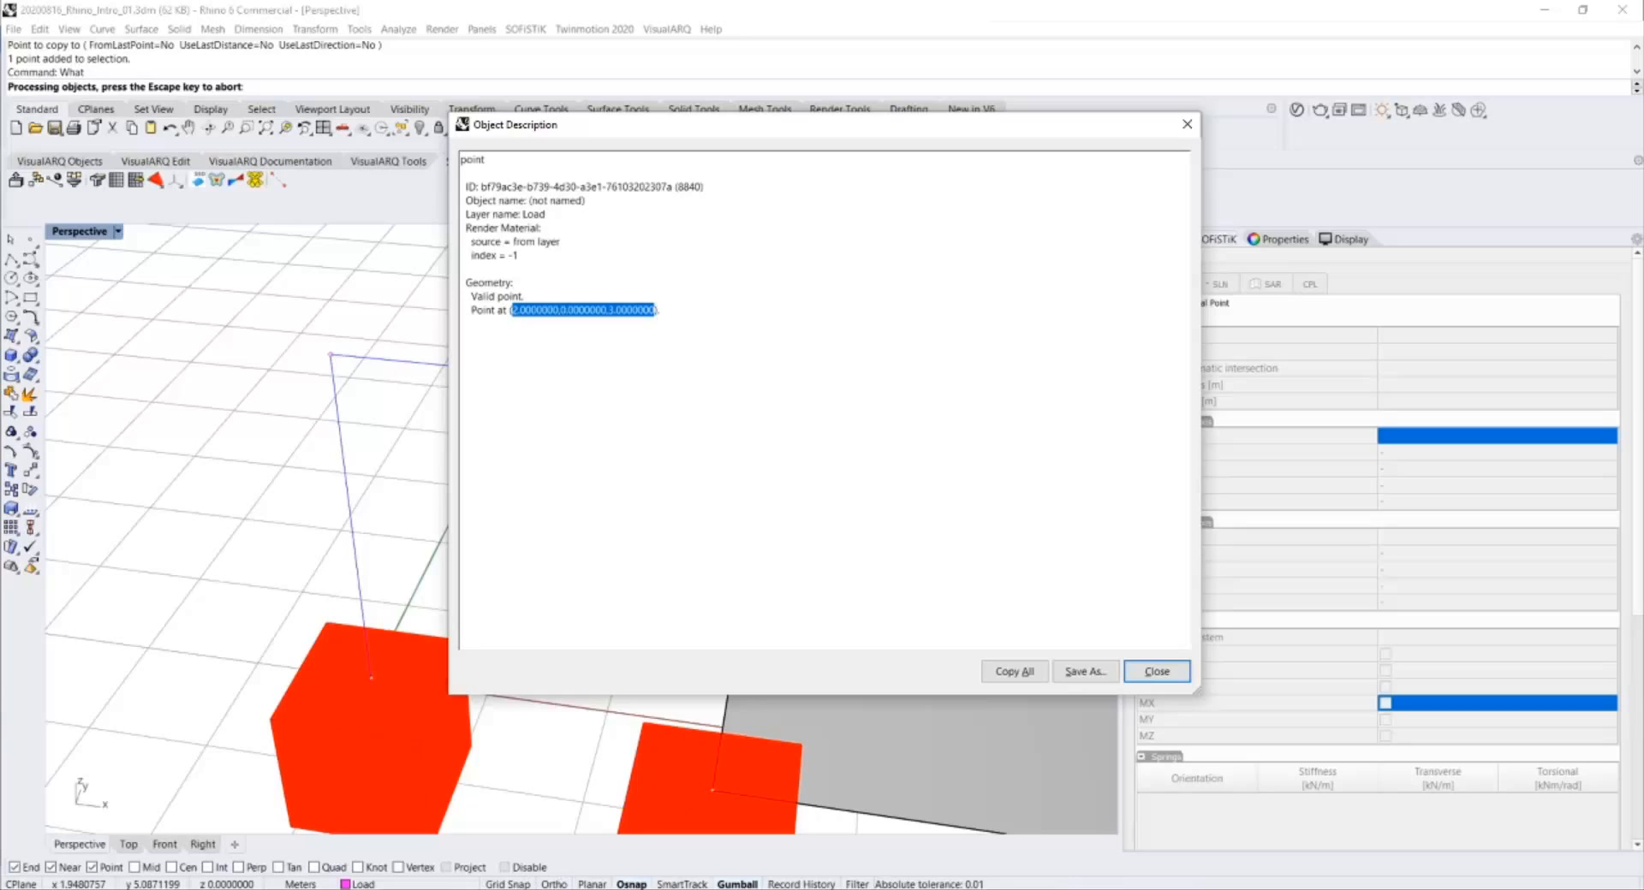
key(alt+Tab)
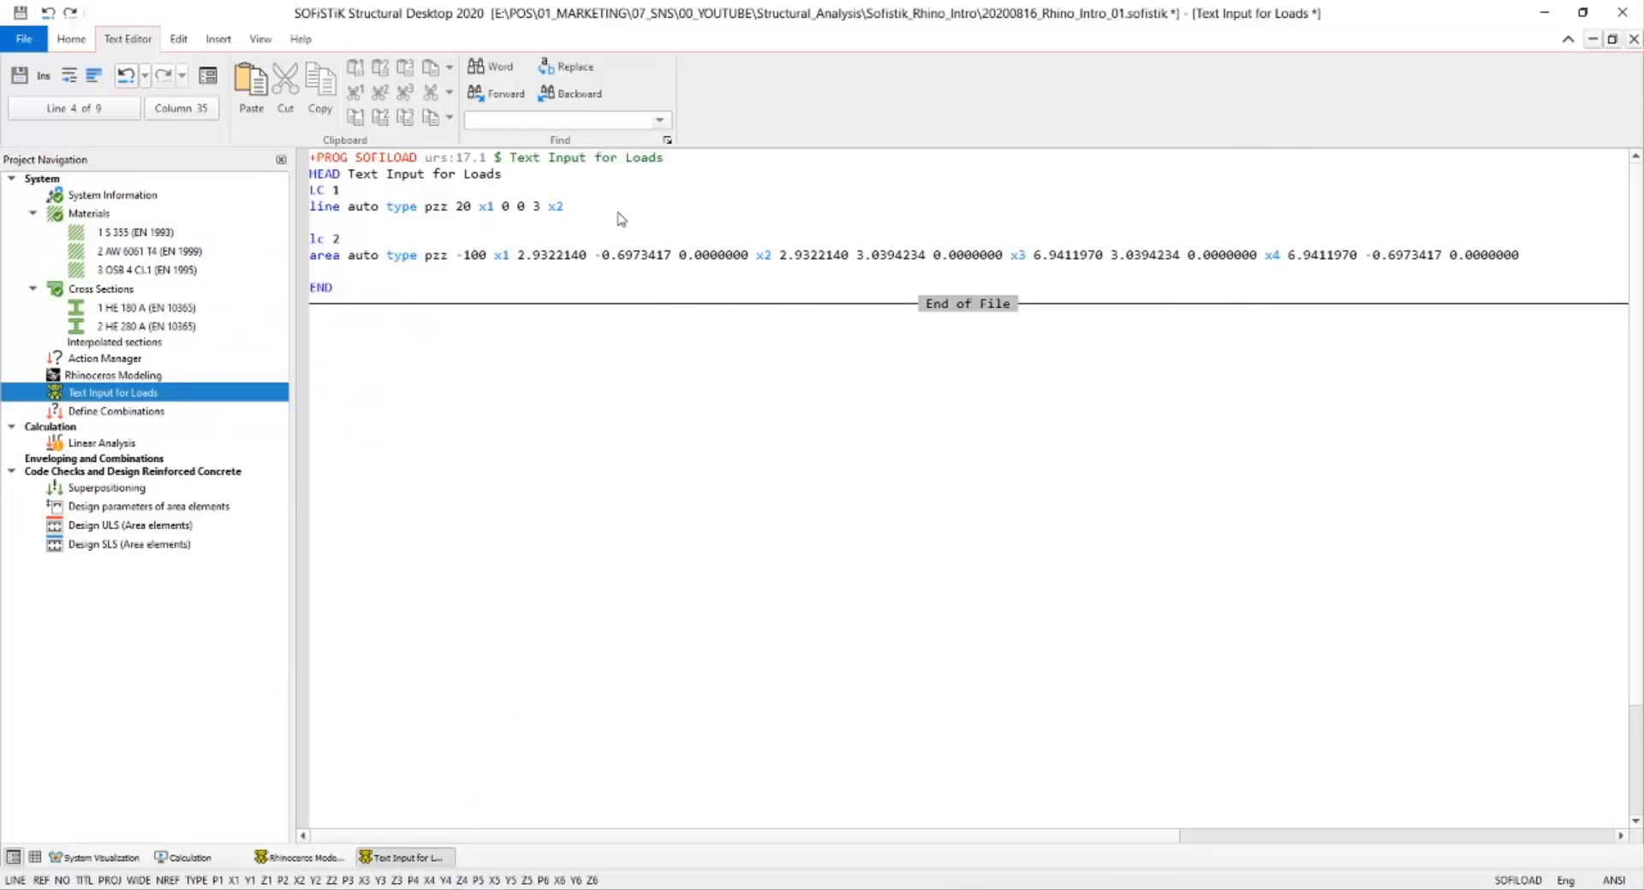
text(2.0000000,0.0000000,3.0000000)
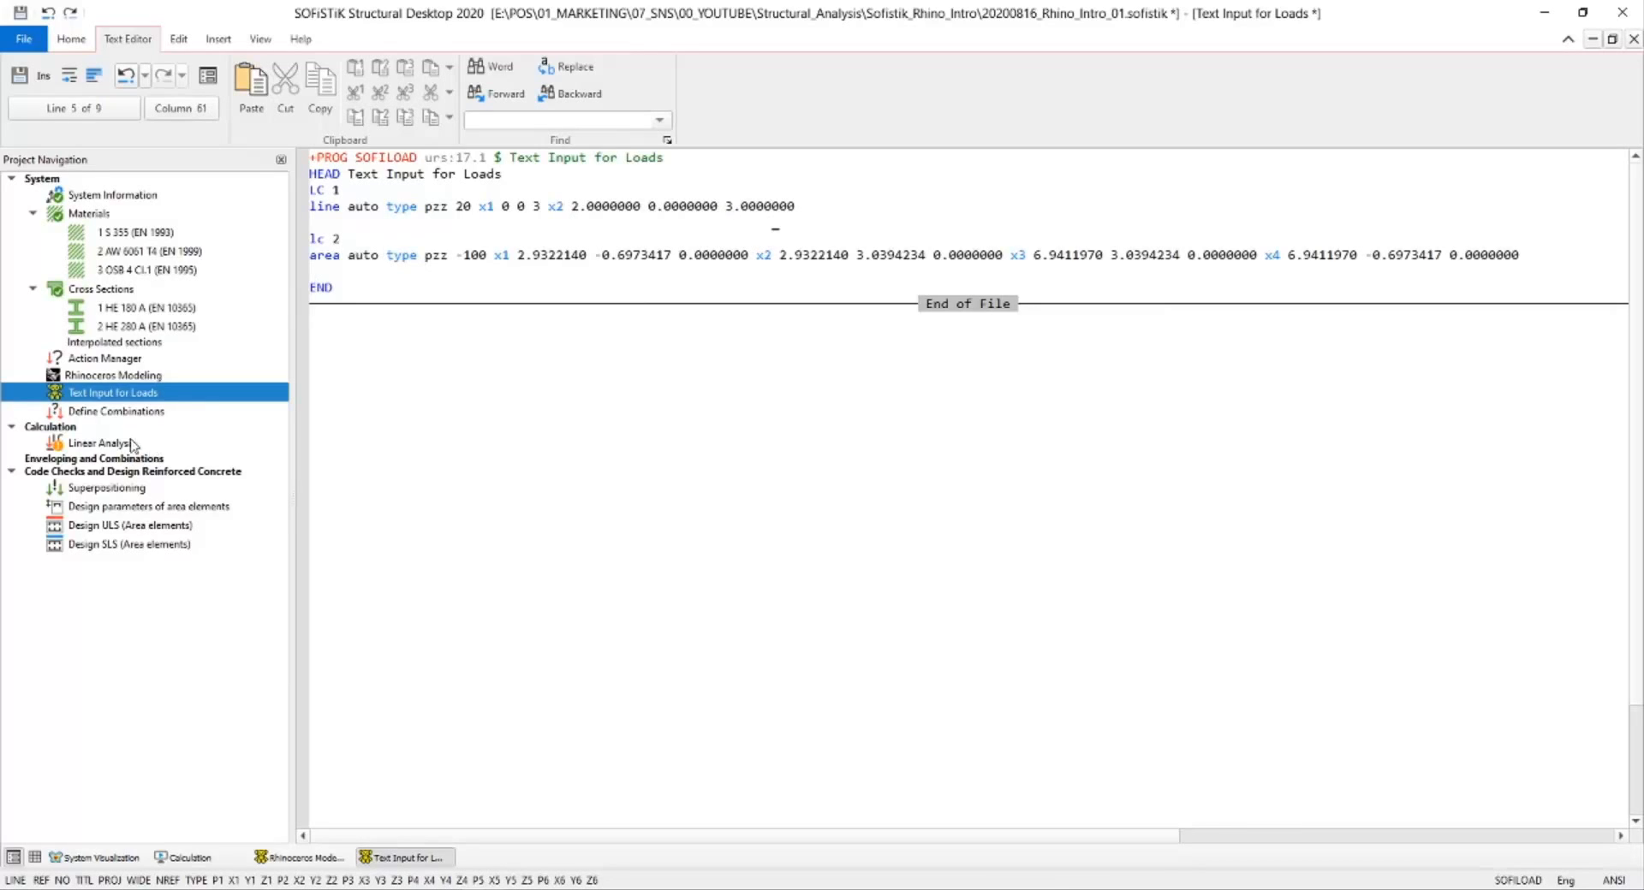
Recalculate the Text Input for Loads and Linear Analysis tasks with the line load on the beam.
right_click(130, 398)
key(Escape)
right_click(127, 394)
click(198, 462)
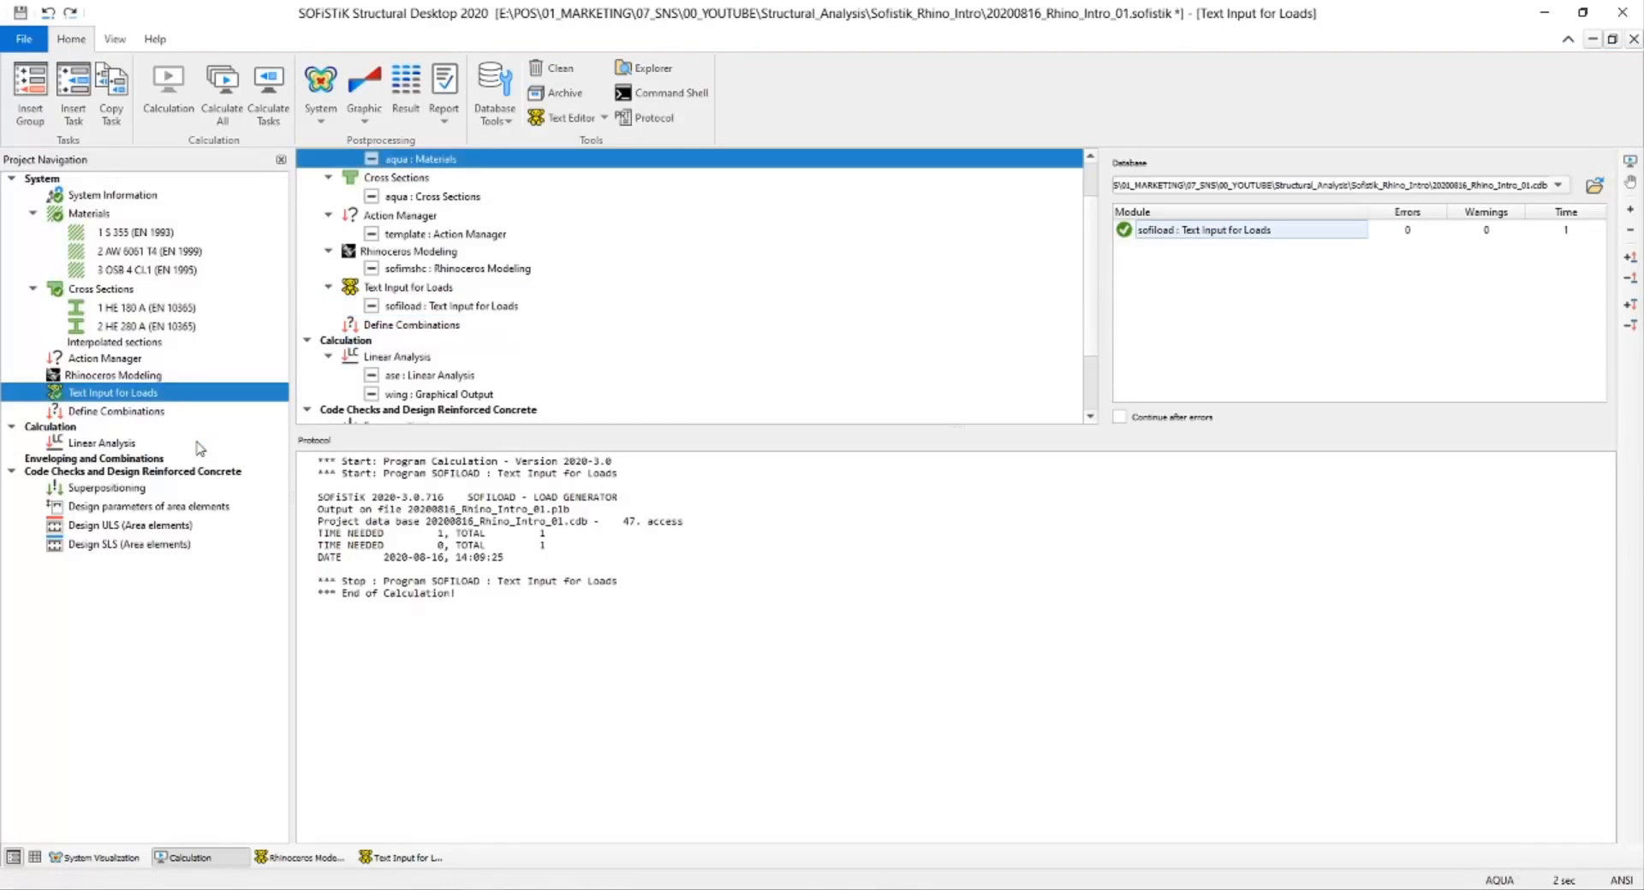
right_click(102, 442)
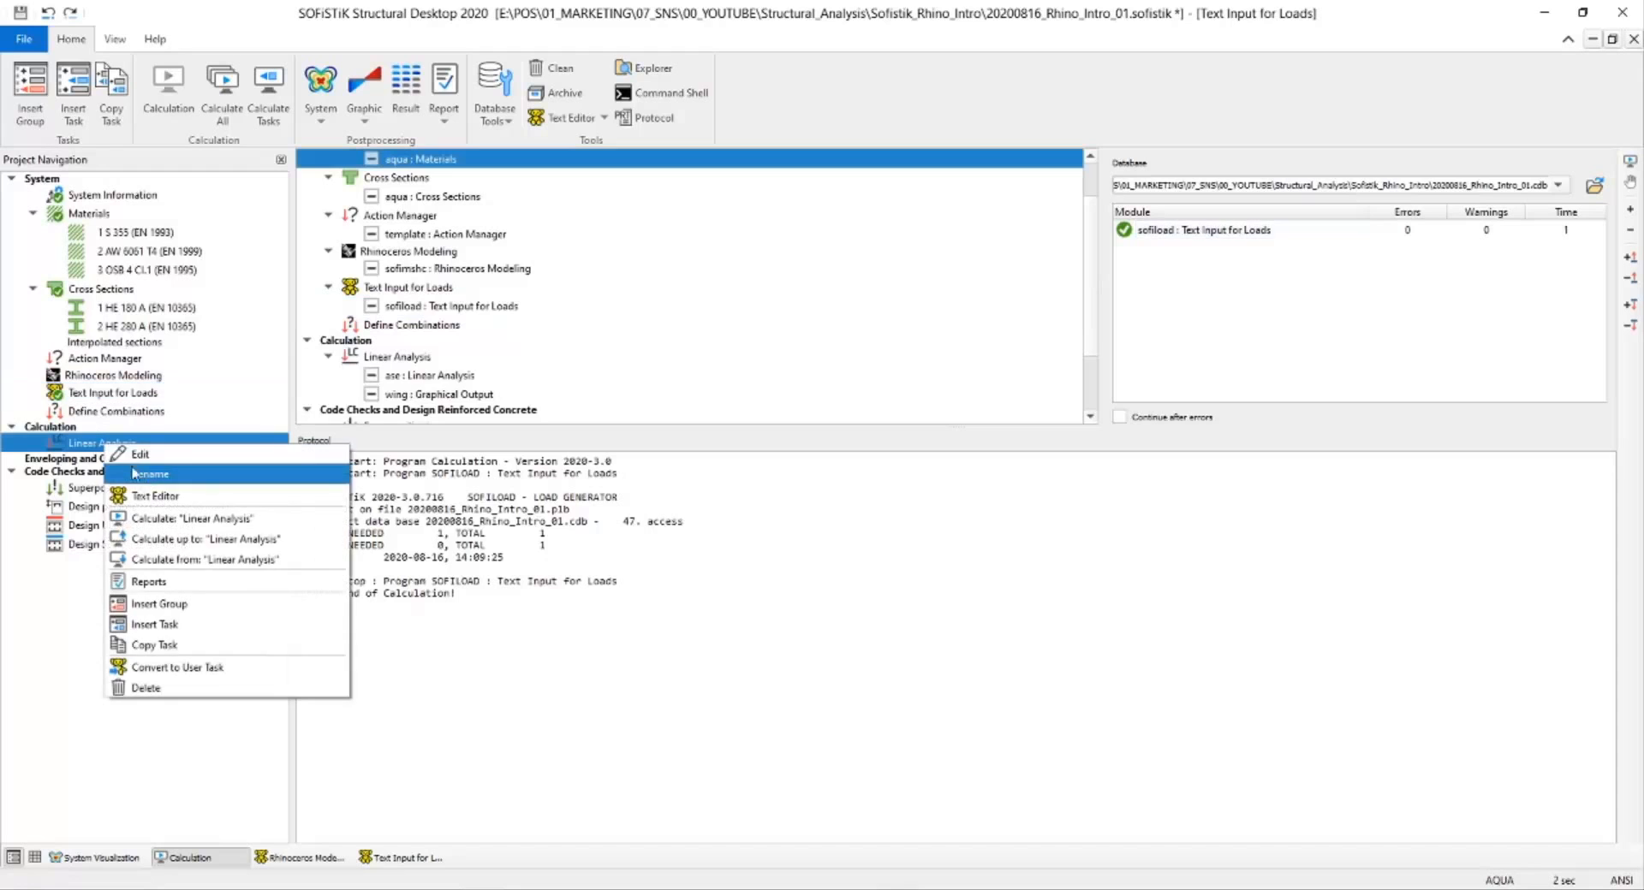
click(171, 517)
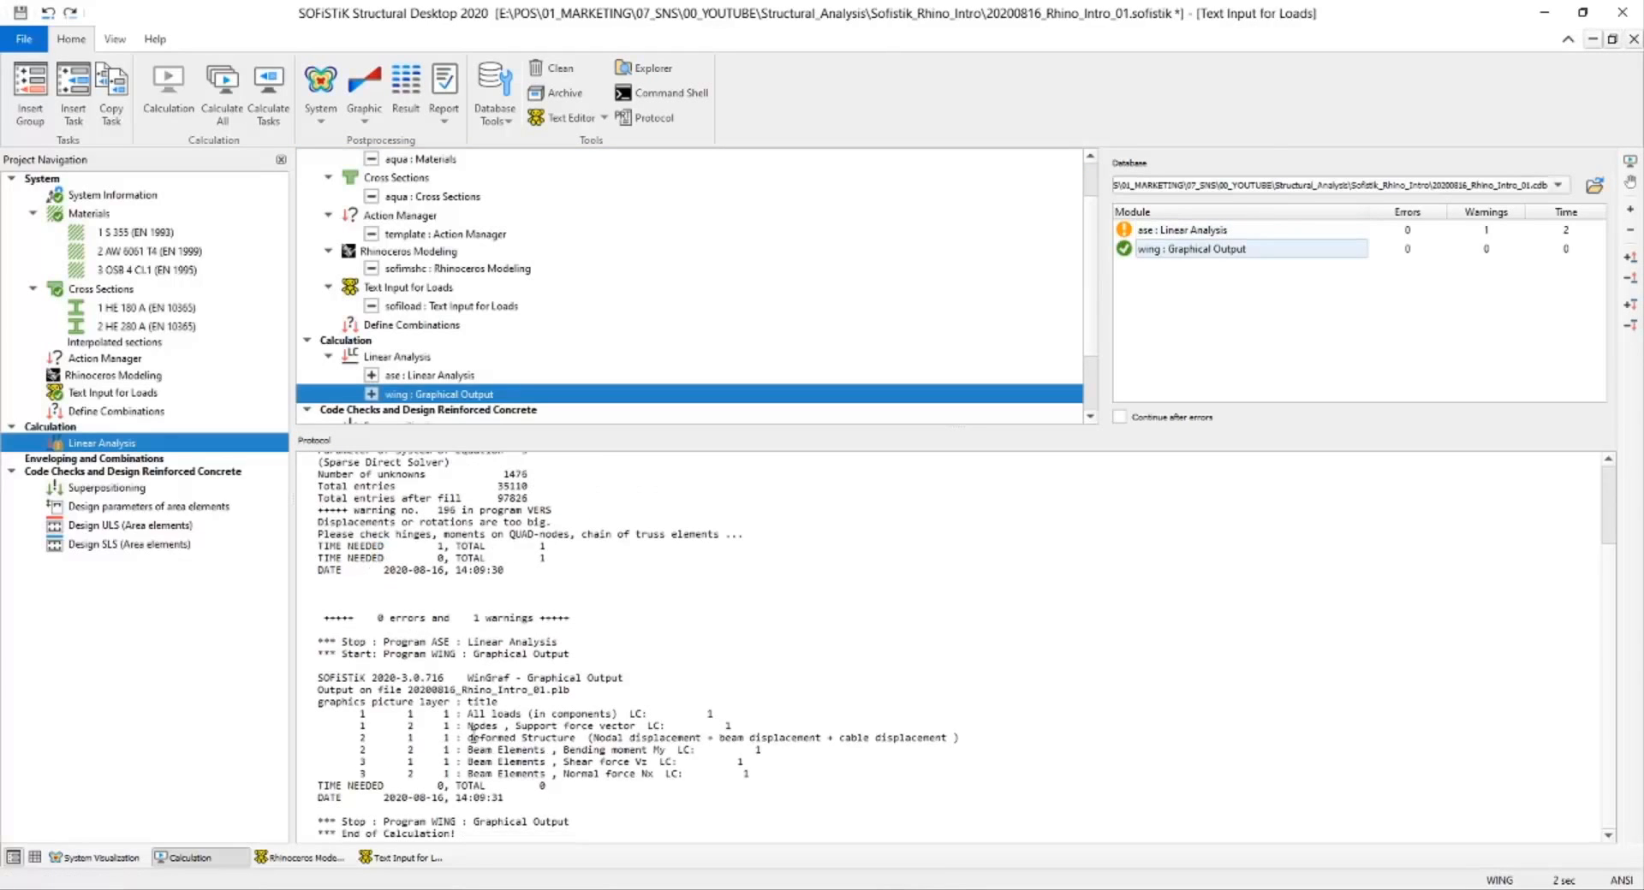
Display load case 1 in the System Visualization and examine the deformed frame from the front.
click(129, 859)
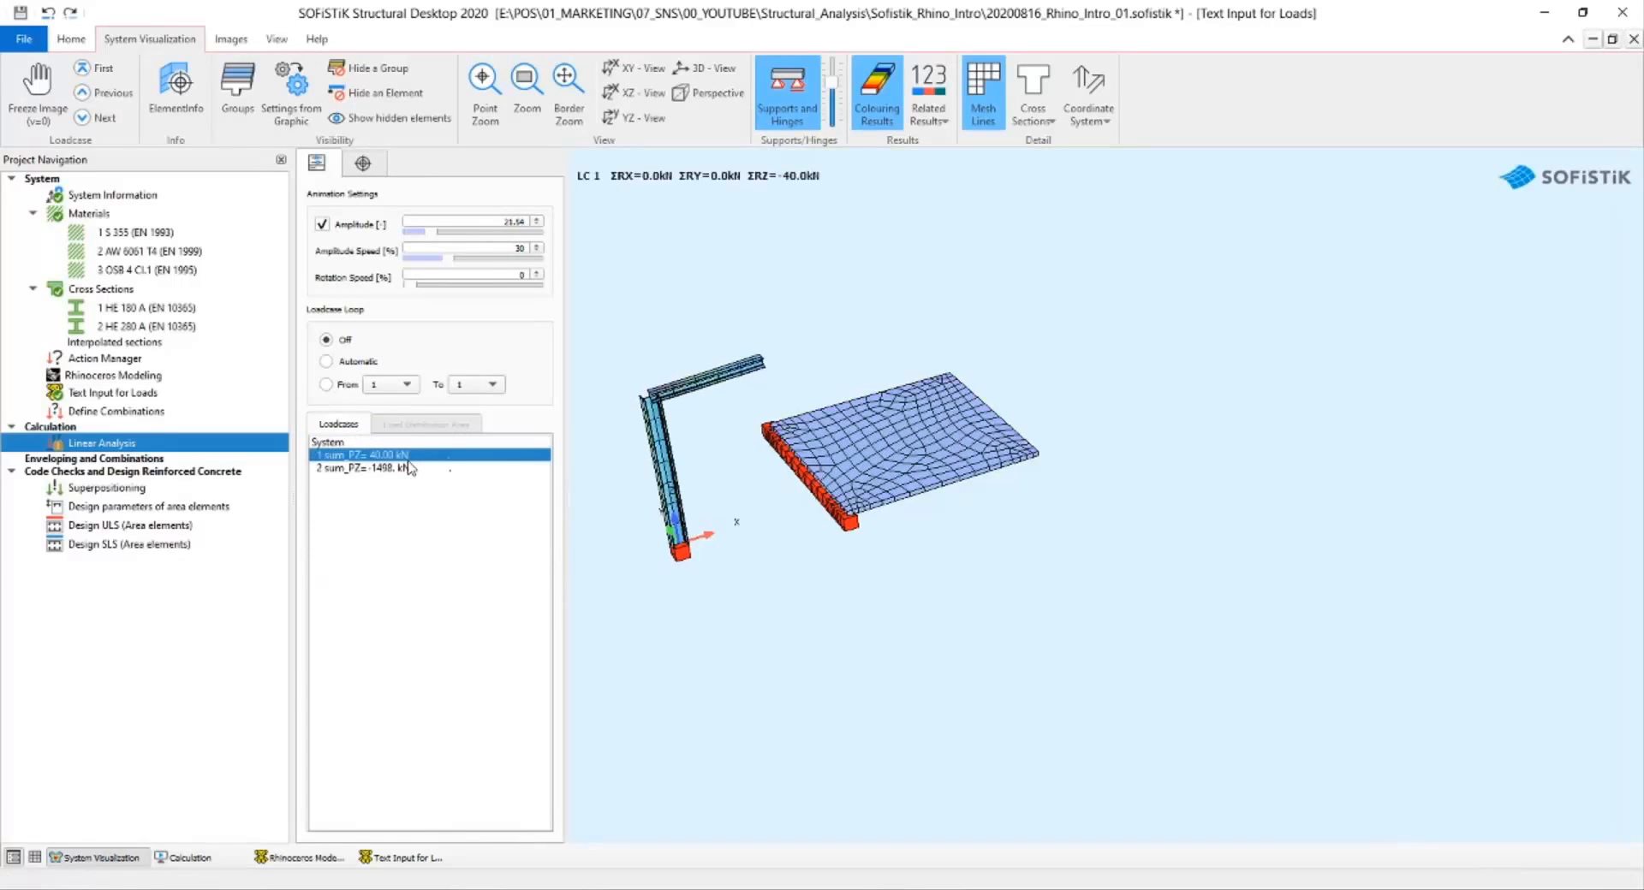
drag(790, 513, 727, 505)
scroll(618, 360, up, 5)
middle_drag(684, 394, 902, 473)
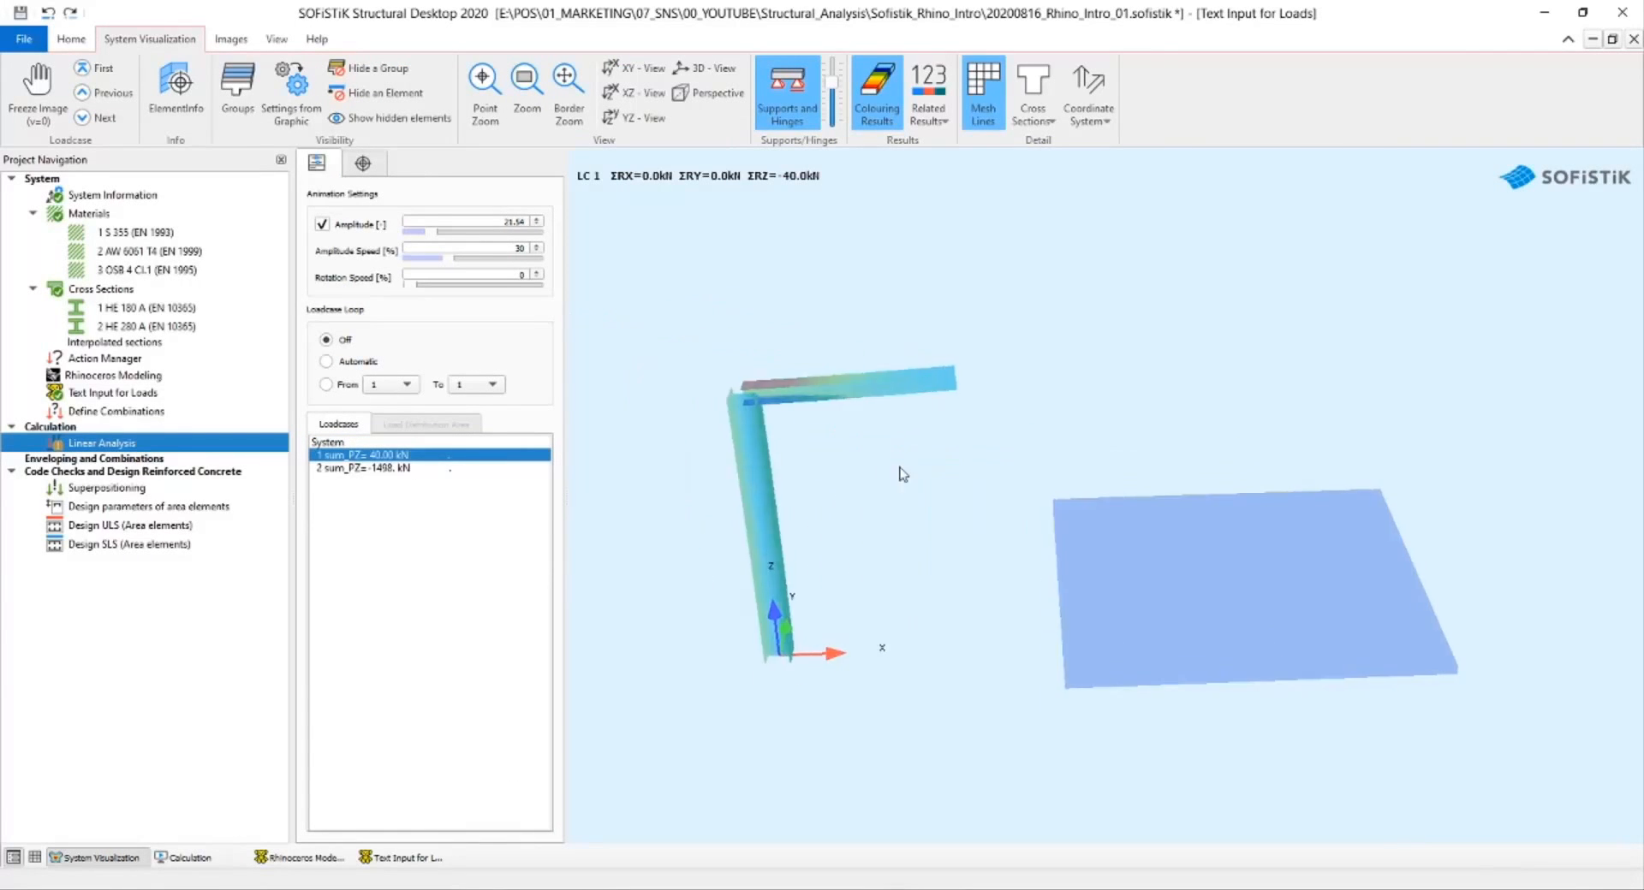
scroll(768, 418, up, 2)
scroll(767, 418, up, 1)
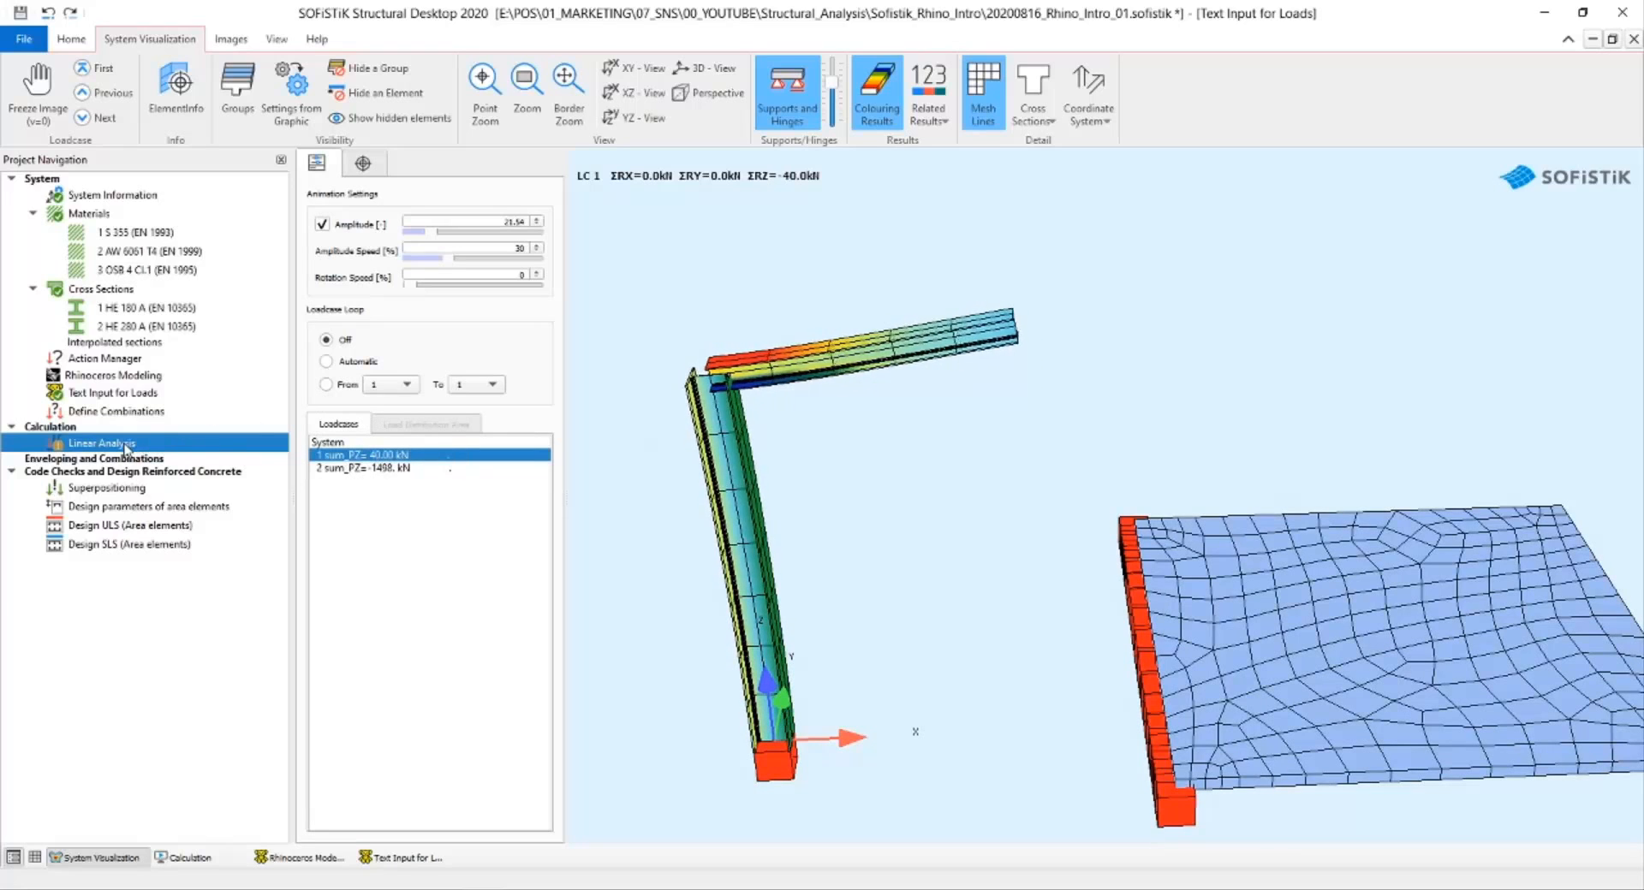
Set the line load's pzz value in load case 1 to -2 in Text Input for Loads.
click(112, 392)
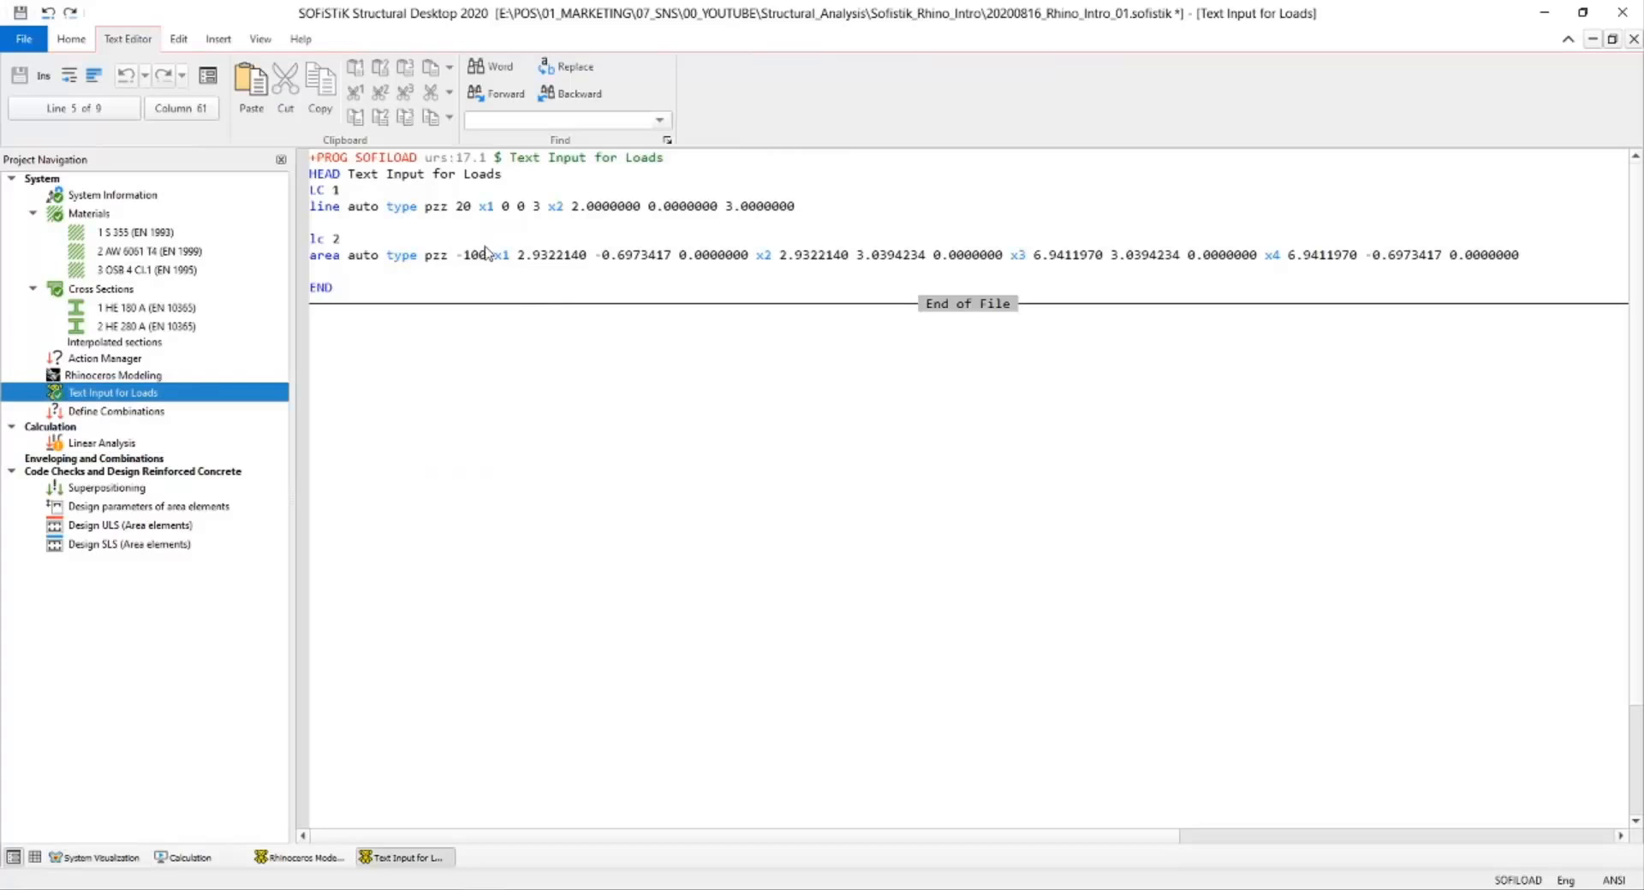
click(463, 206)
key(BackSpace)
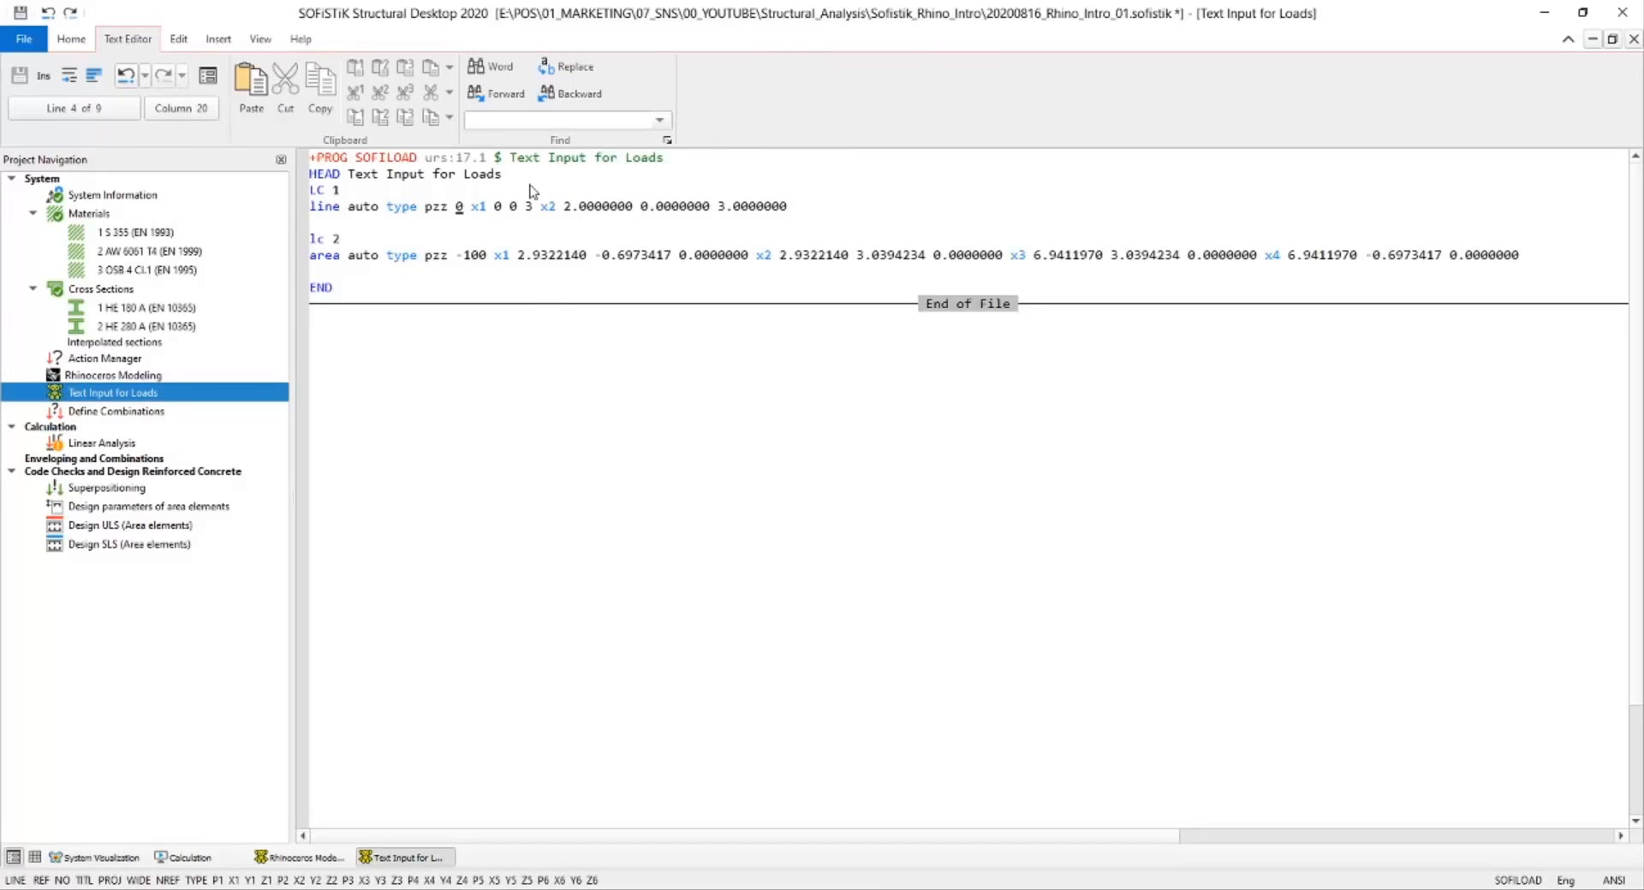
key(Delete)
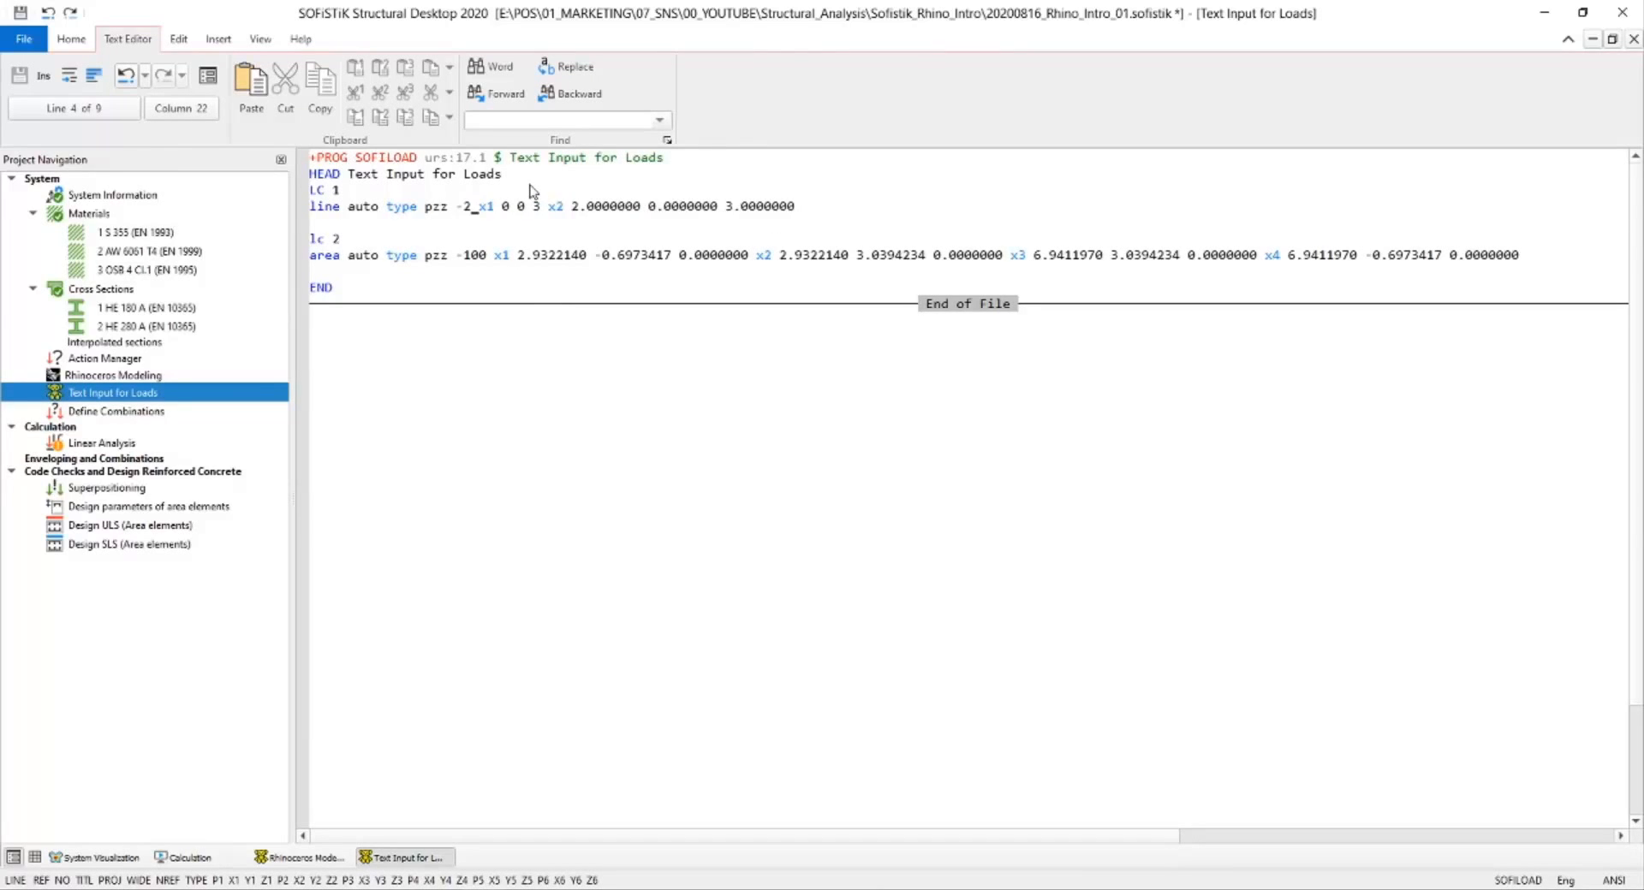
Recalculate only the Linear Analysis task and display load case 1 in the System Visualization.
click(103, 443)
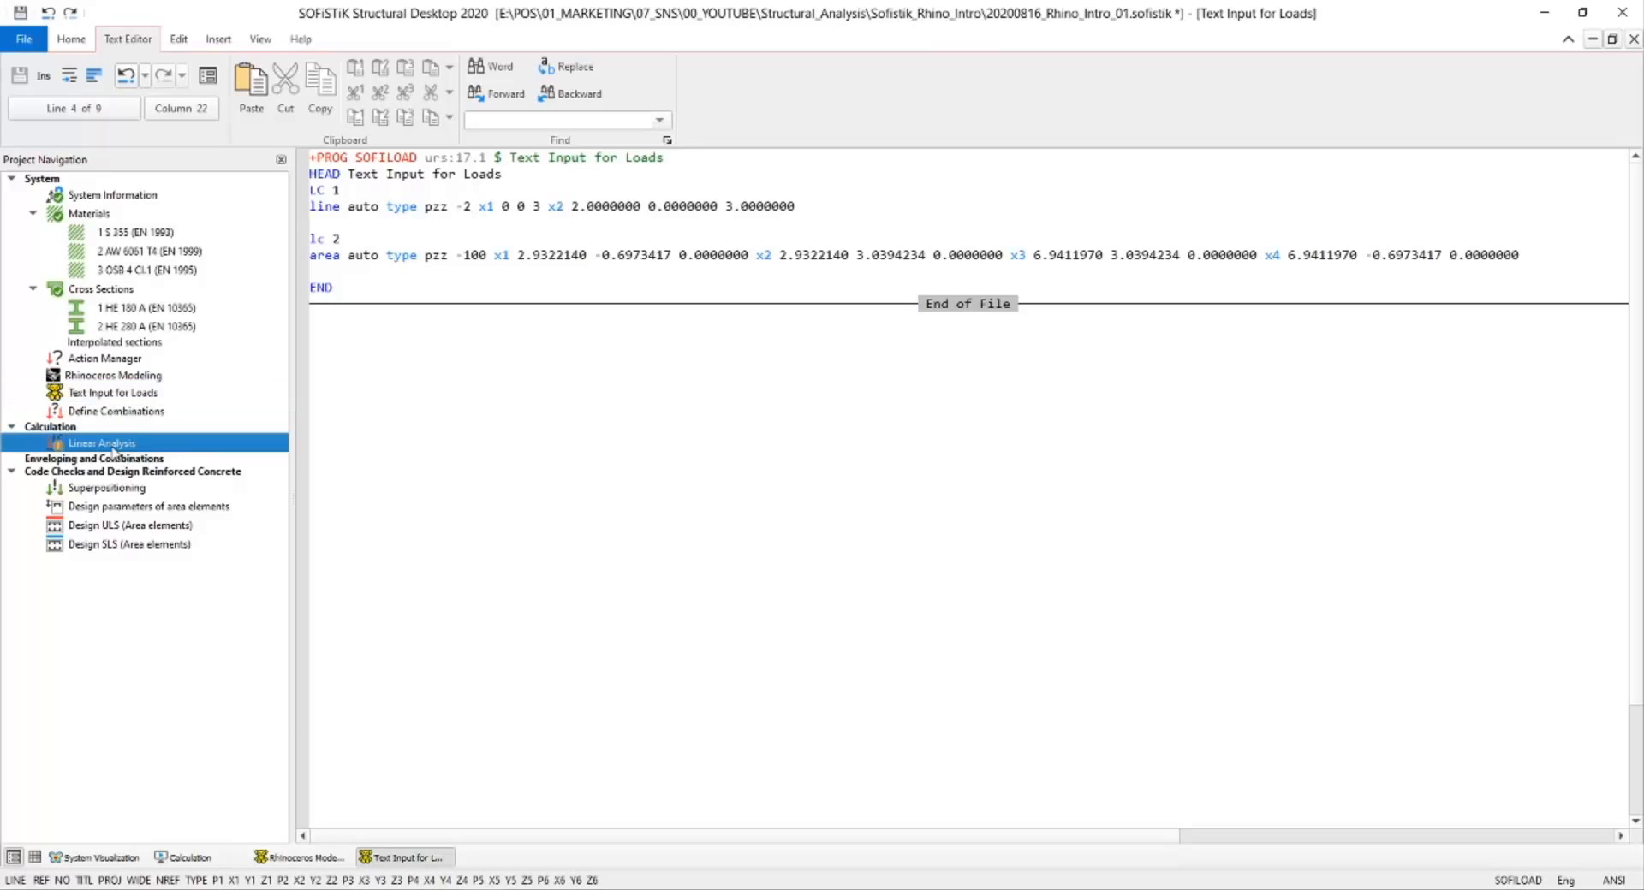
right_click(107, 444)
click(205, 517)
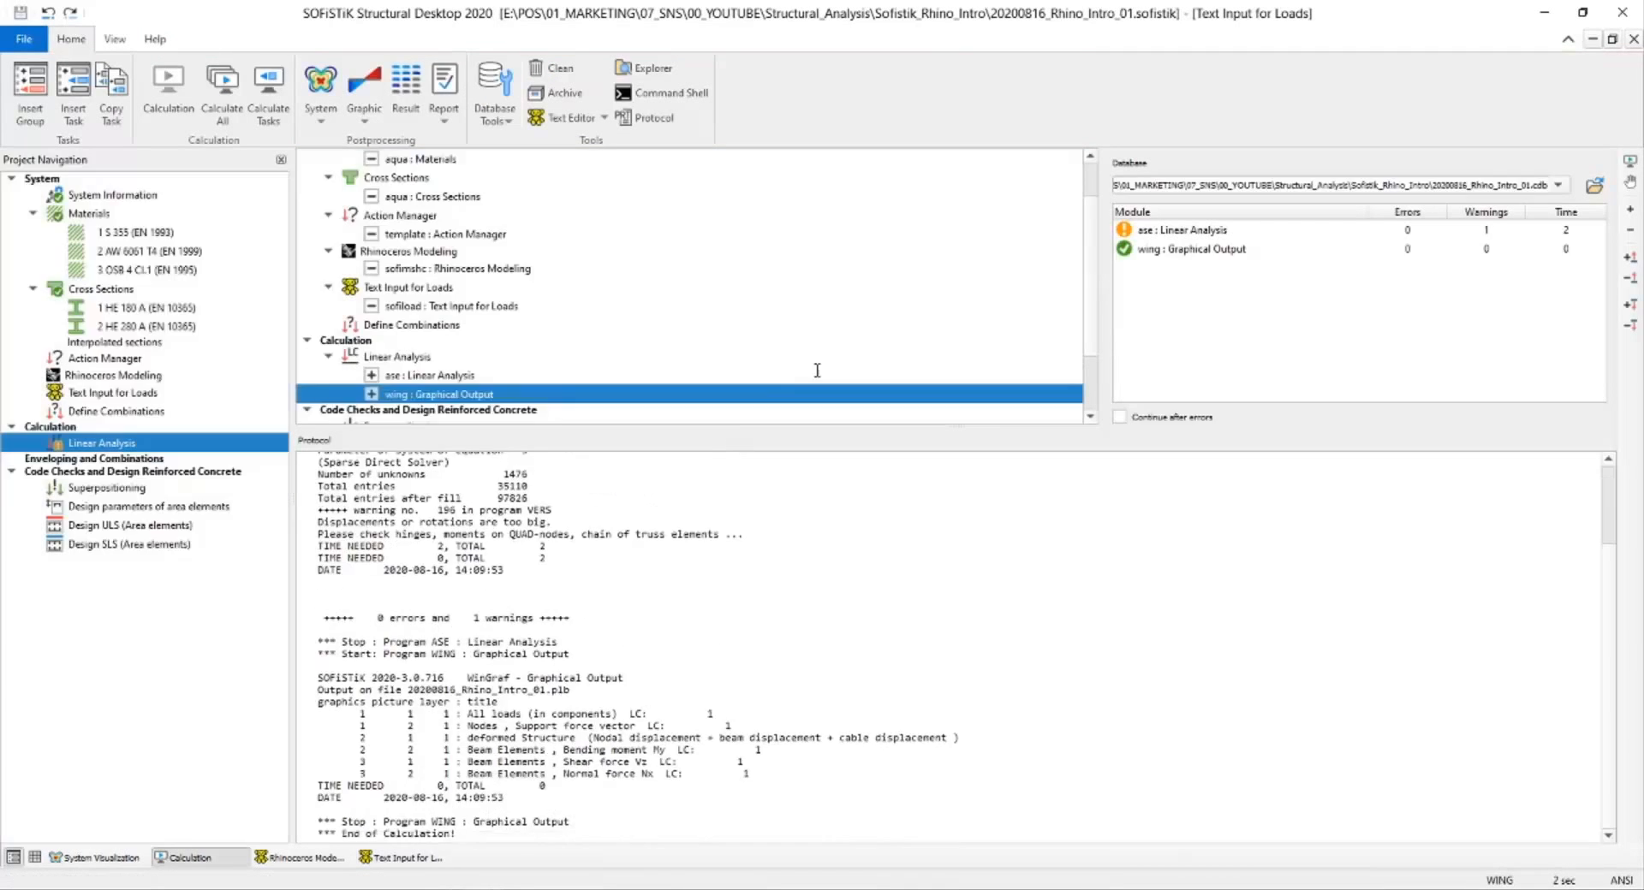
click(94, 857)
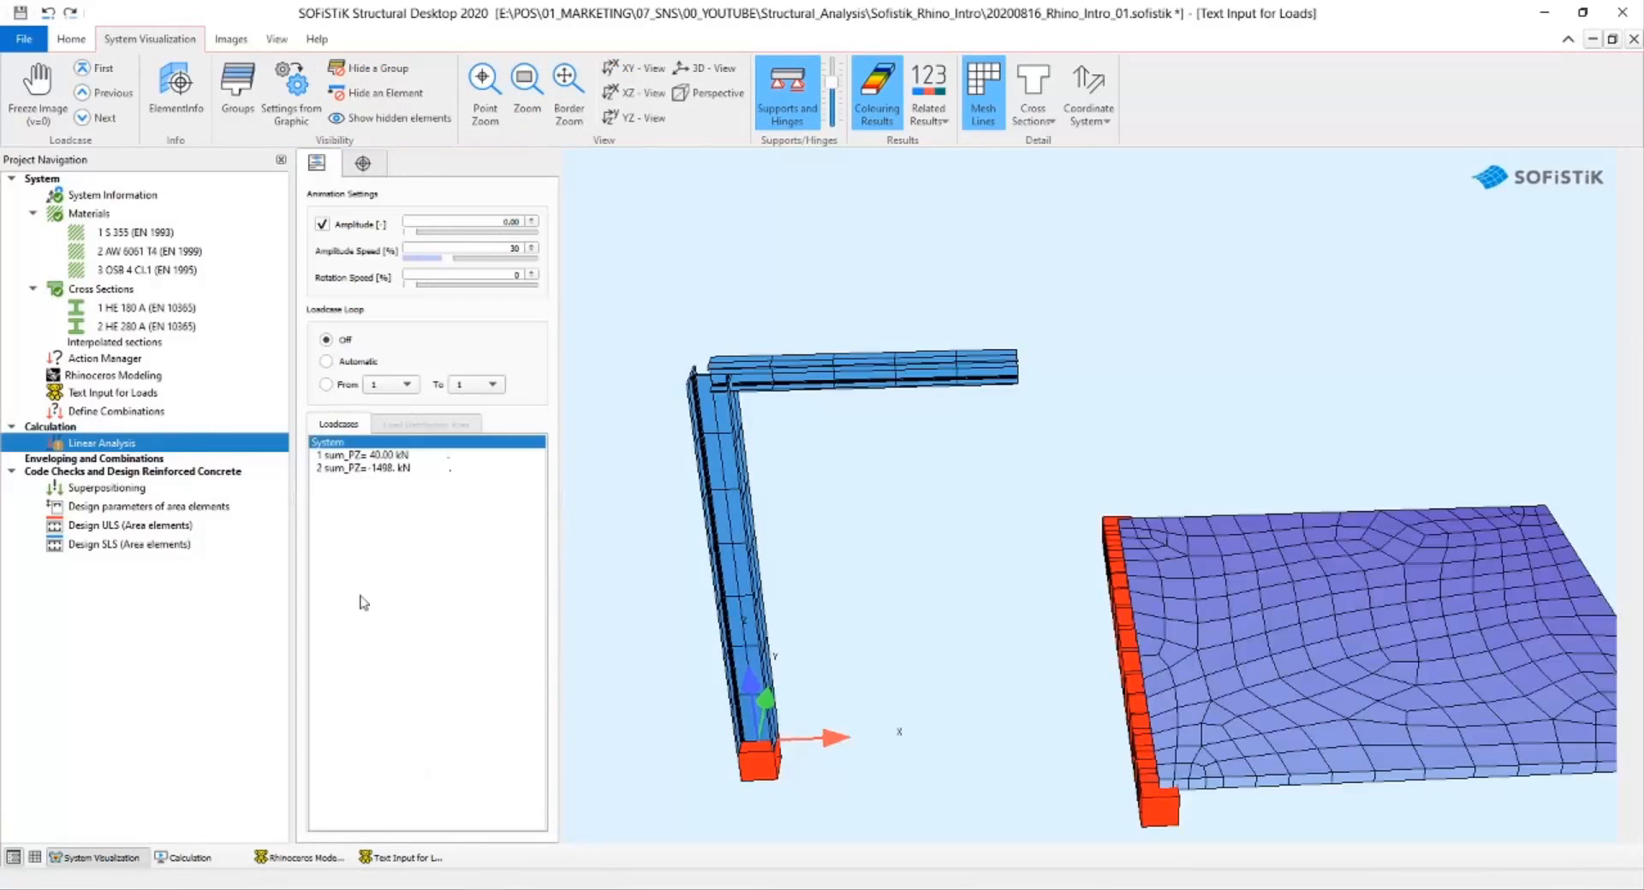
click(410, 456)
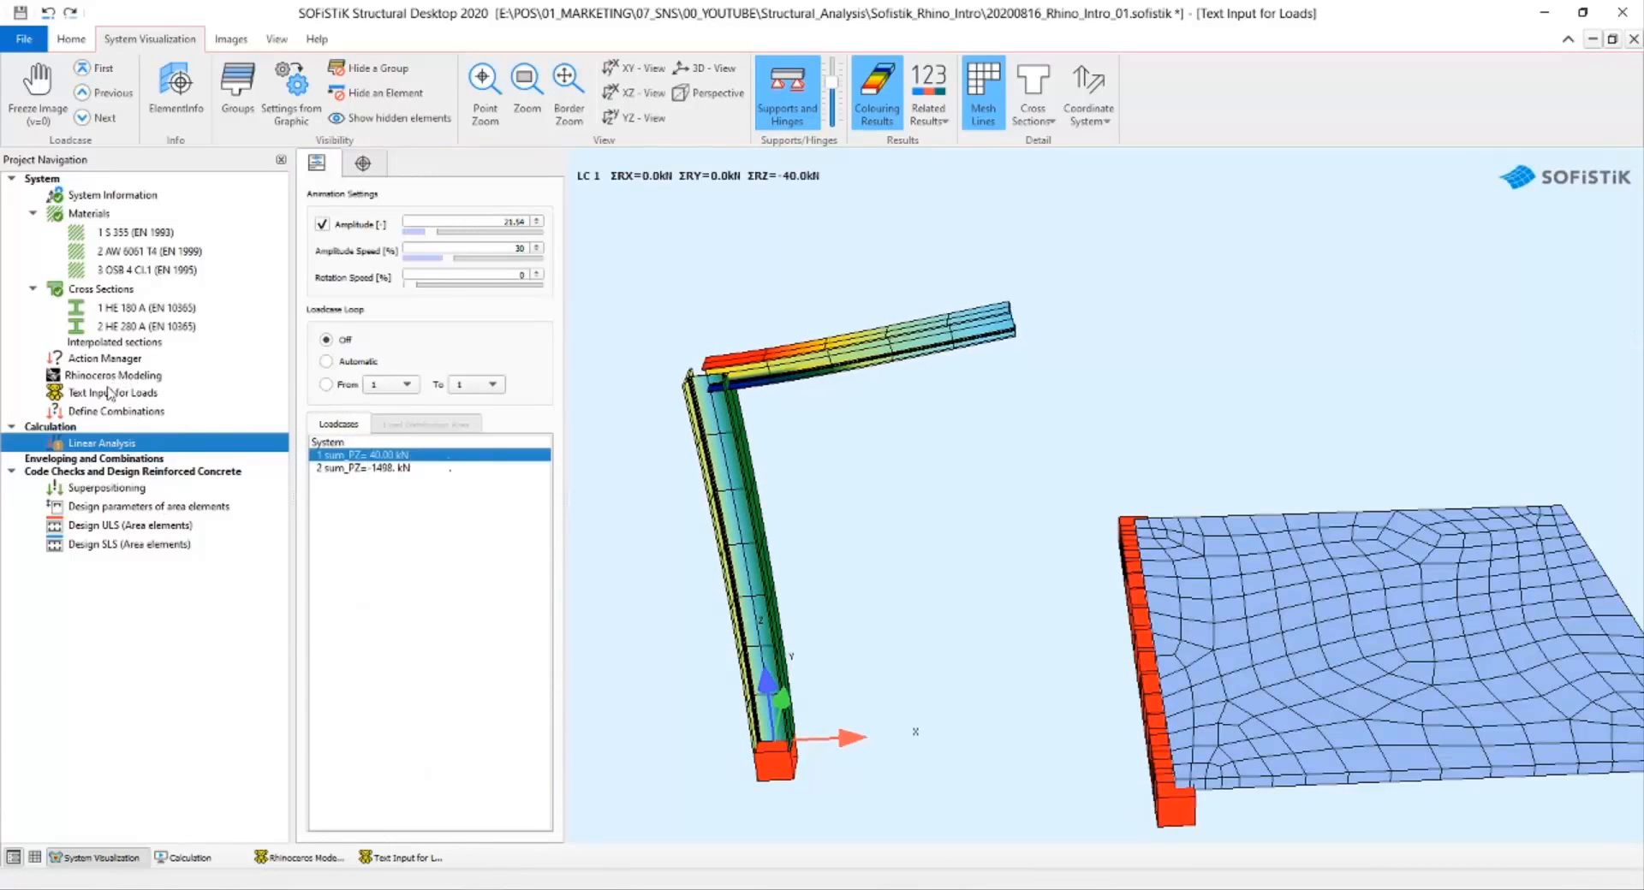
Recalculate the Text Input for Loads task followed by the Linear Analysis task to apply the downward line load.
right_click(106, 390)
click(156, 461)
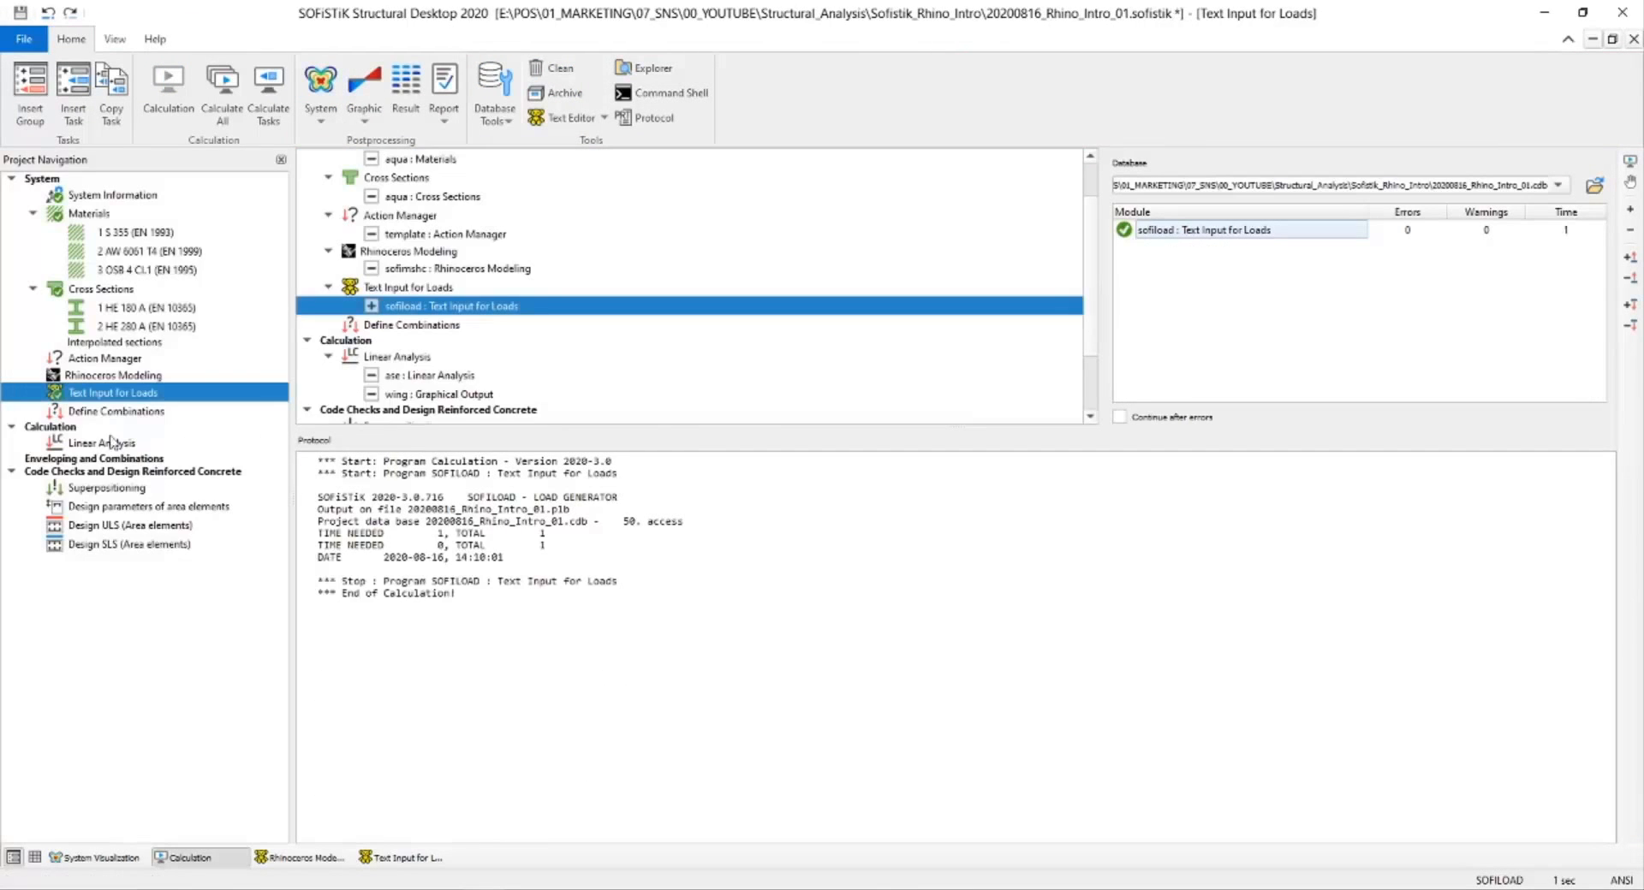
right_click(99, 441)
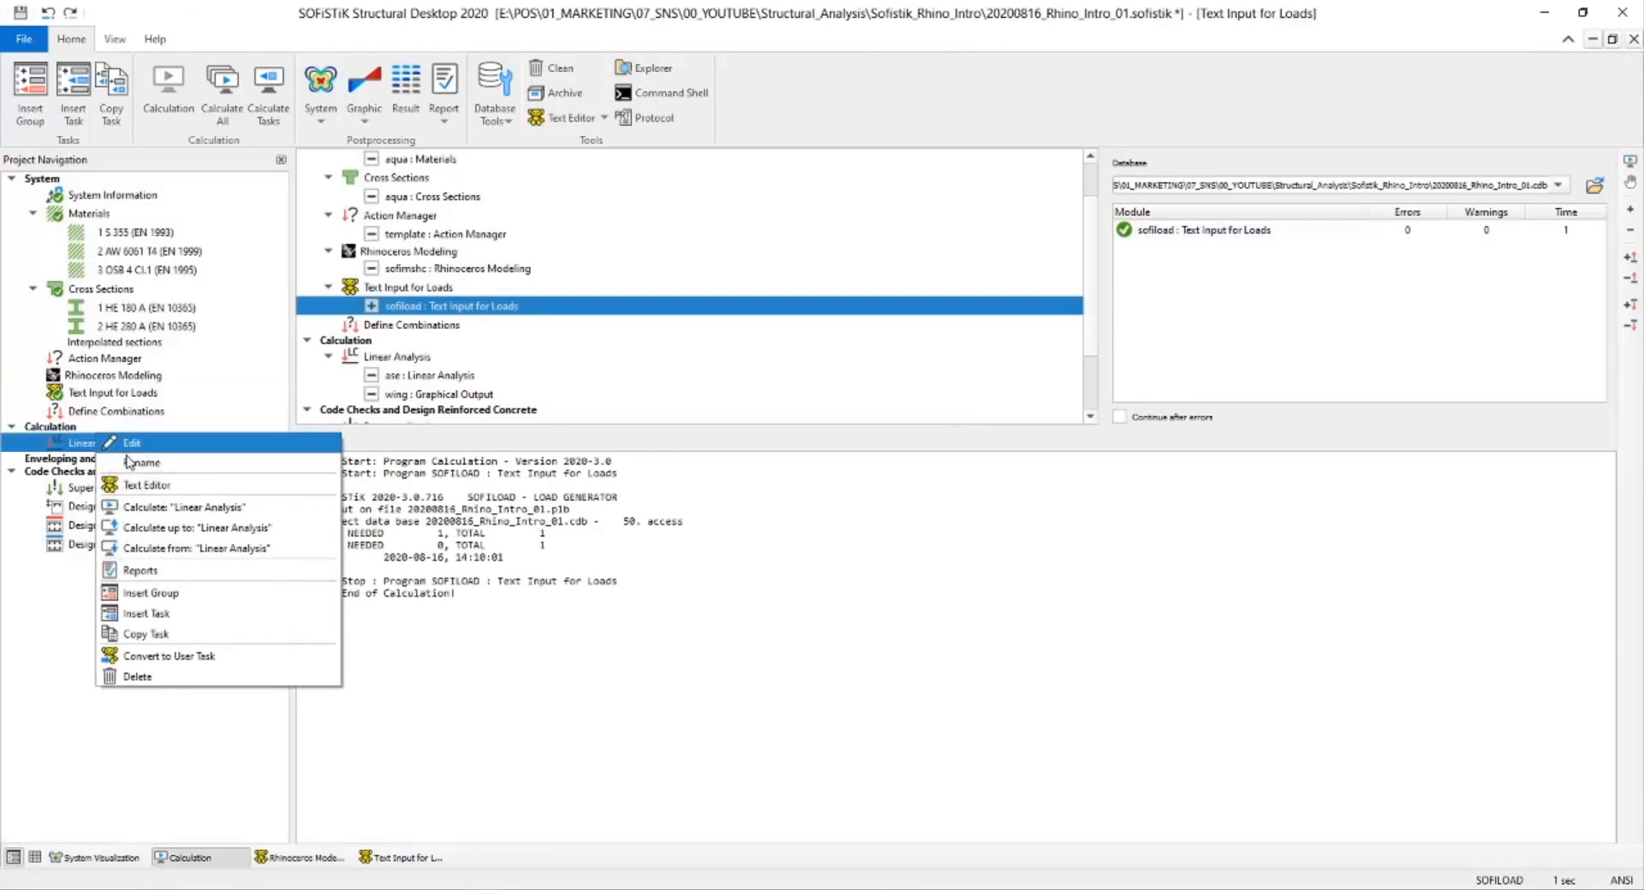
click(176, 510)
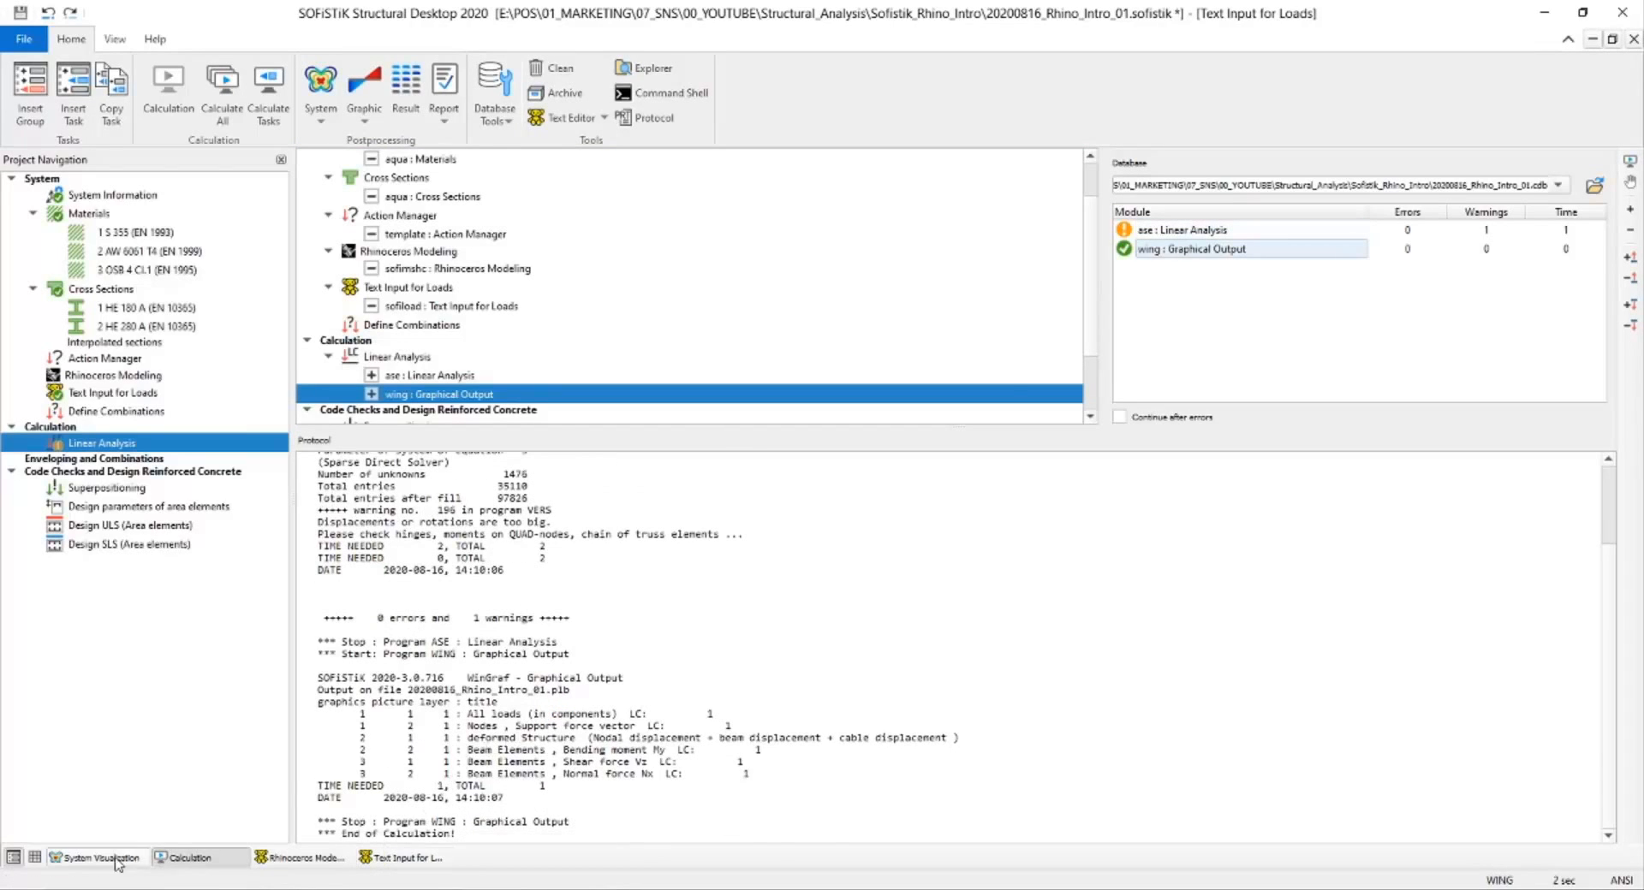
Display load case 1 in the System Visualization and set the deformation amplitude to 1.
click(115, 859)
click(364, 456)
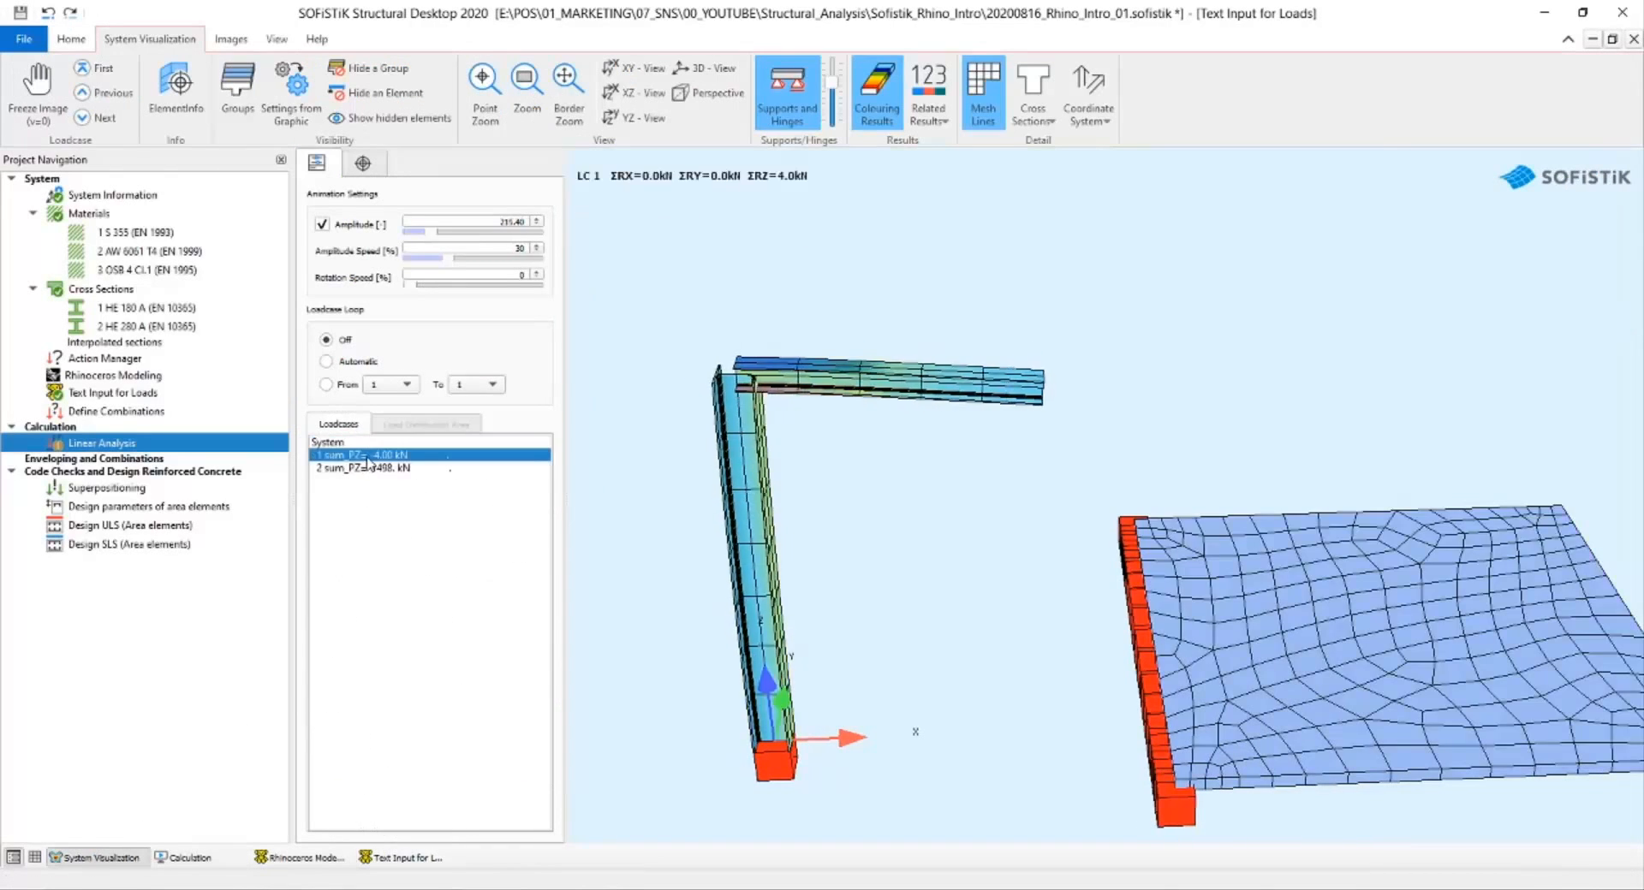
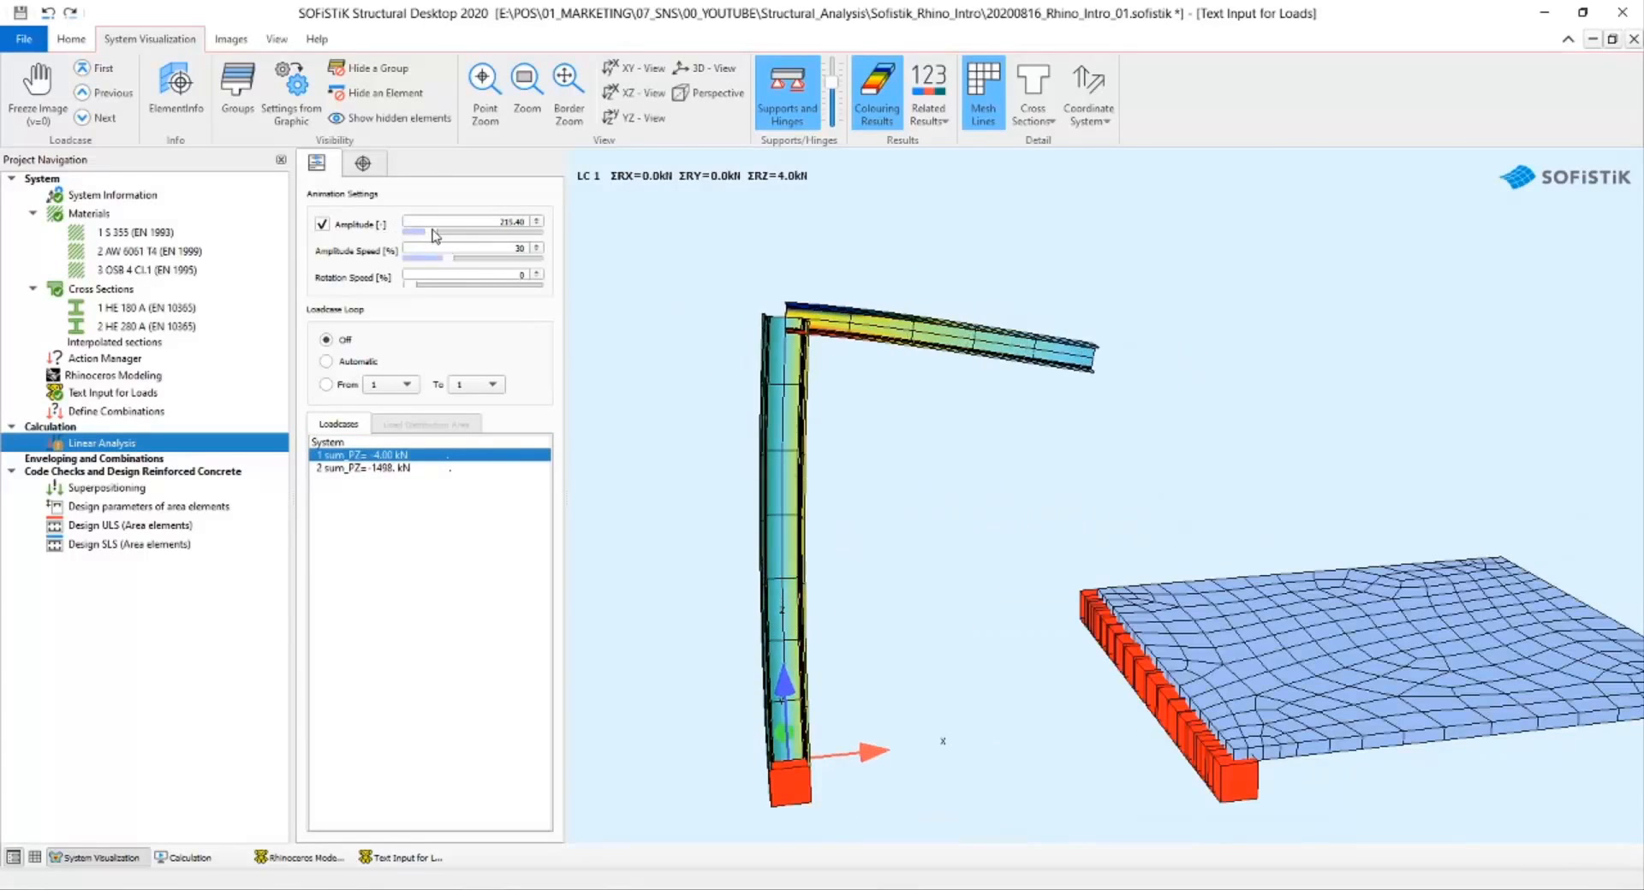
drag(431, 232, 569, 221)
text(1)
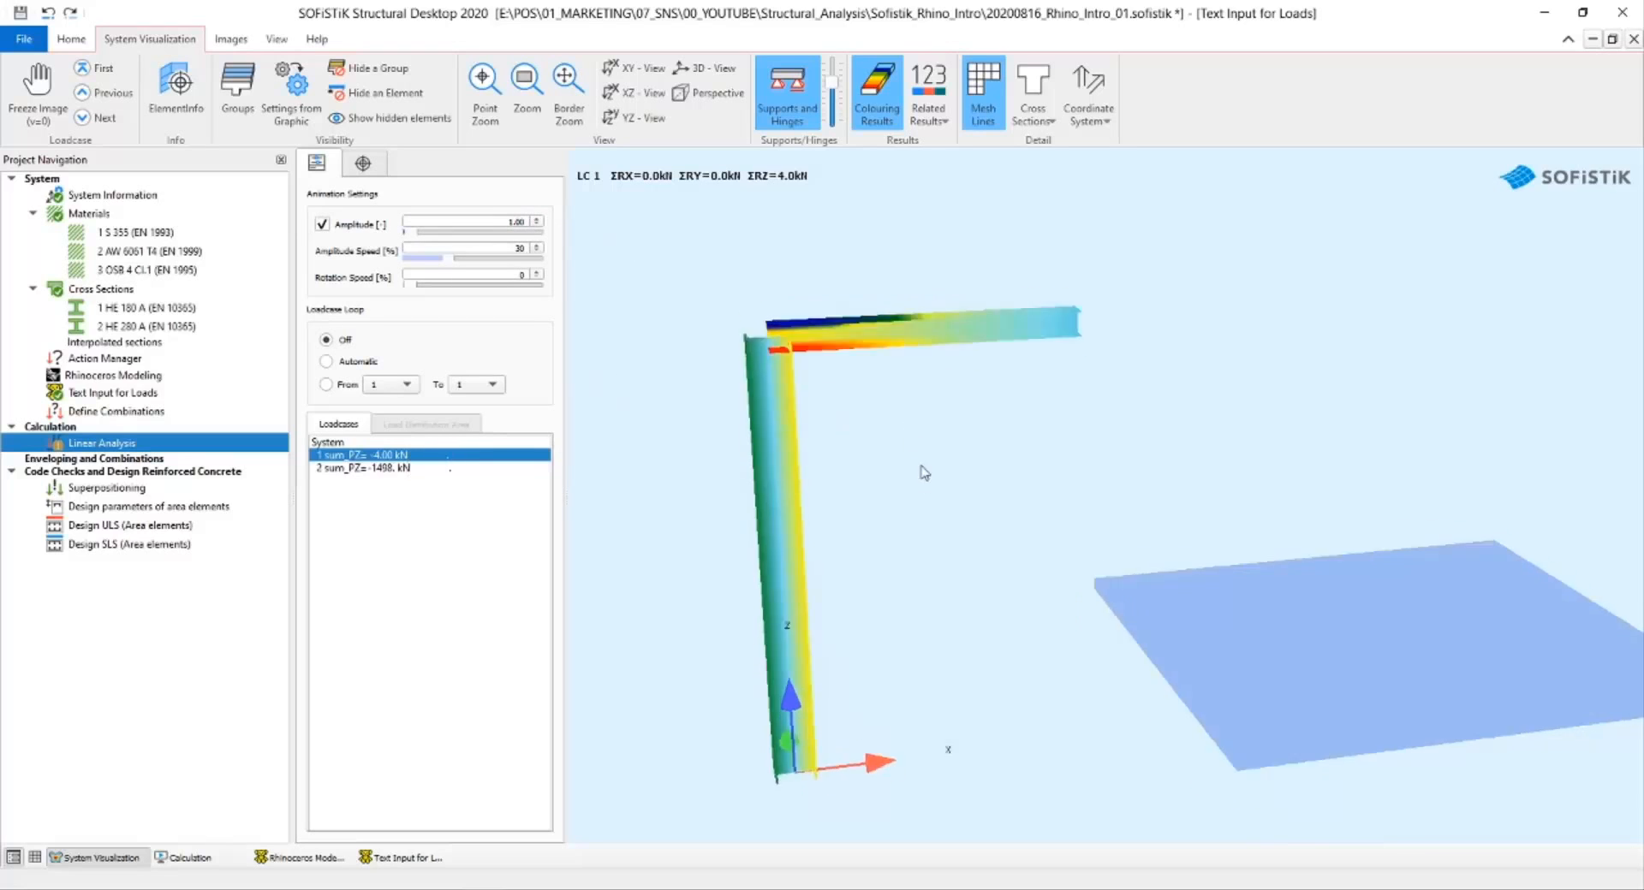
Display the deformed results of load case 2 with both the frame and the plate in view.
drag(912, 434, 918, 482)
scroll(924, 490, down, 2)
right_drag(933, 501, 872, 454)
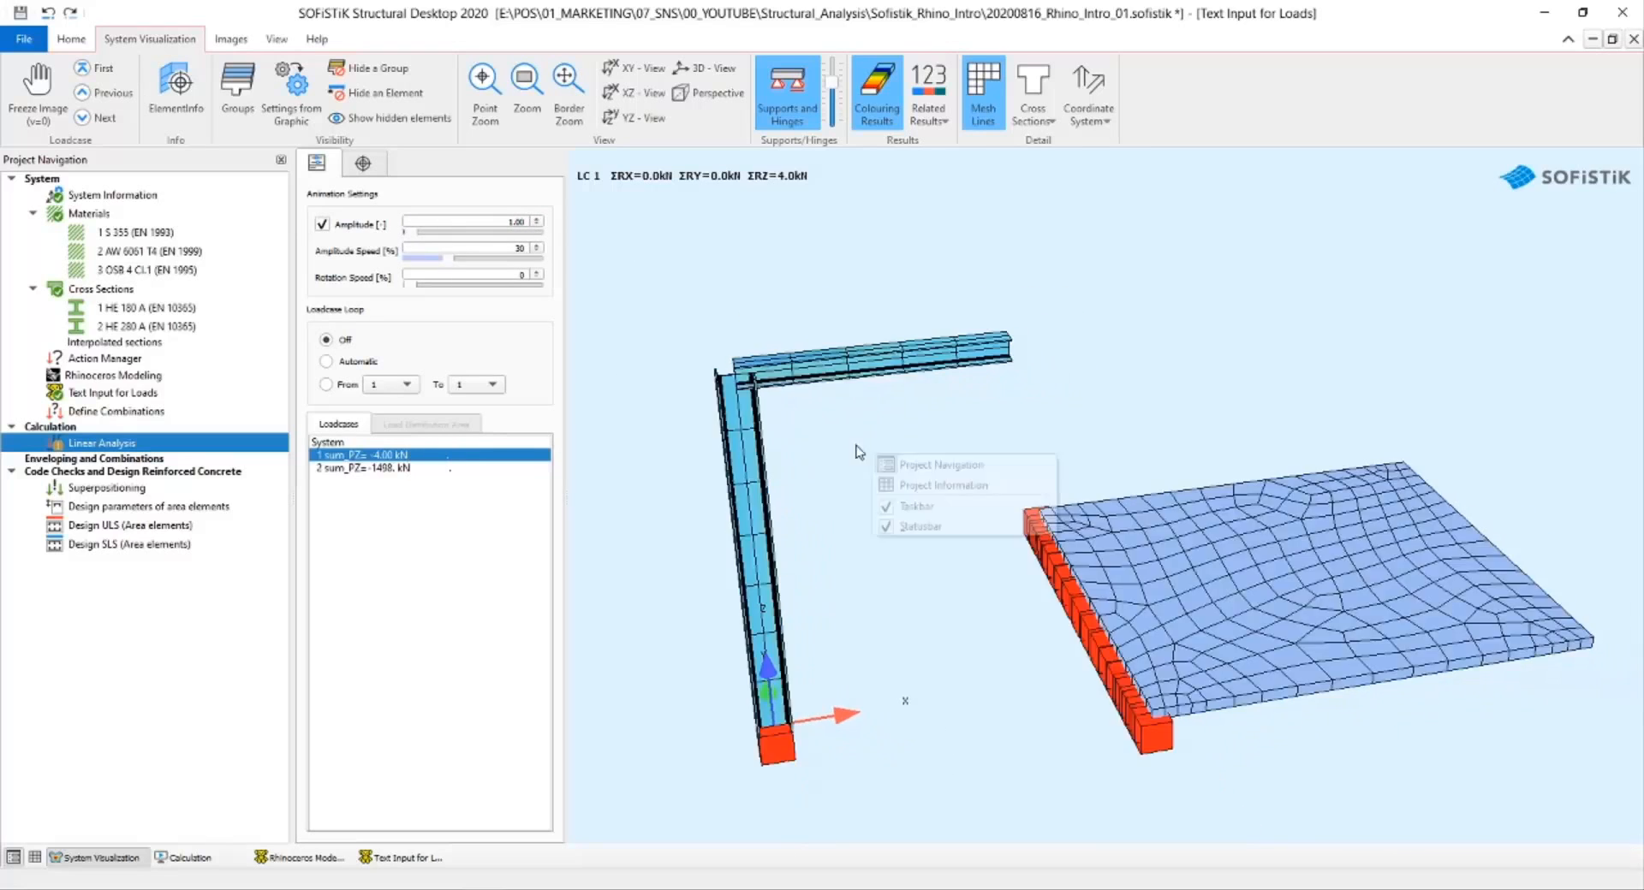
click(406, 470)
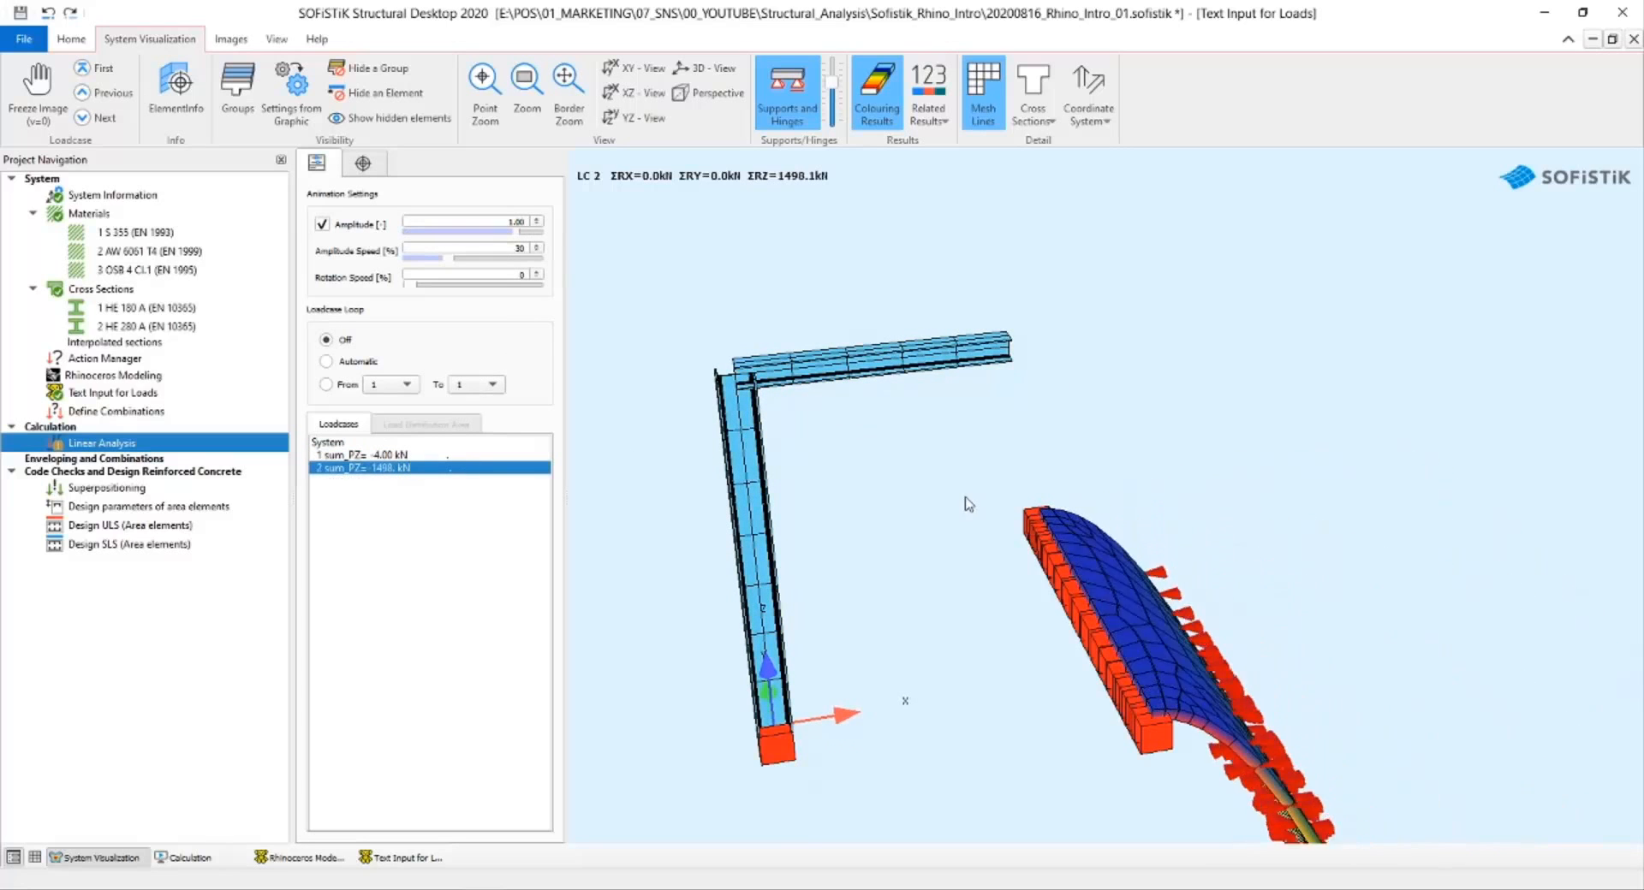
Switch to Rhino and rebuild the plate surface with 4 control points in each direction and degree 3.
drag(967, 505, 924, 476)
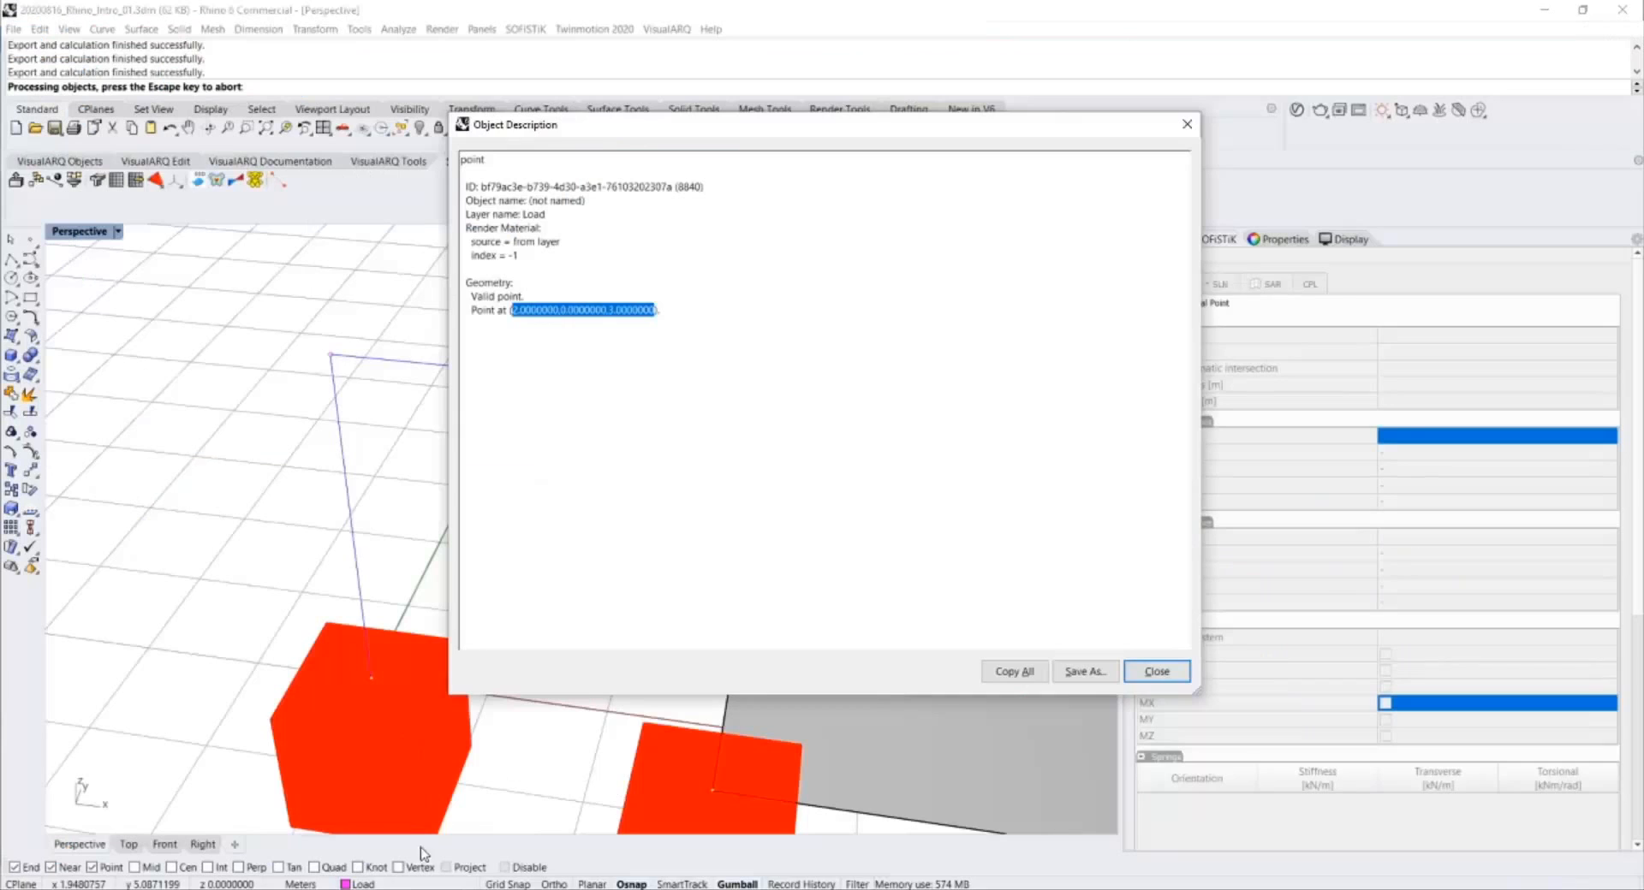
click(1156, 671)
scroll(711, 579, down, 4)
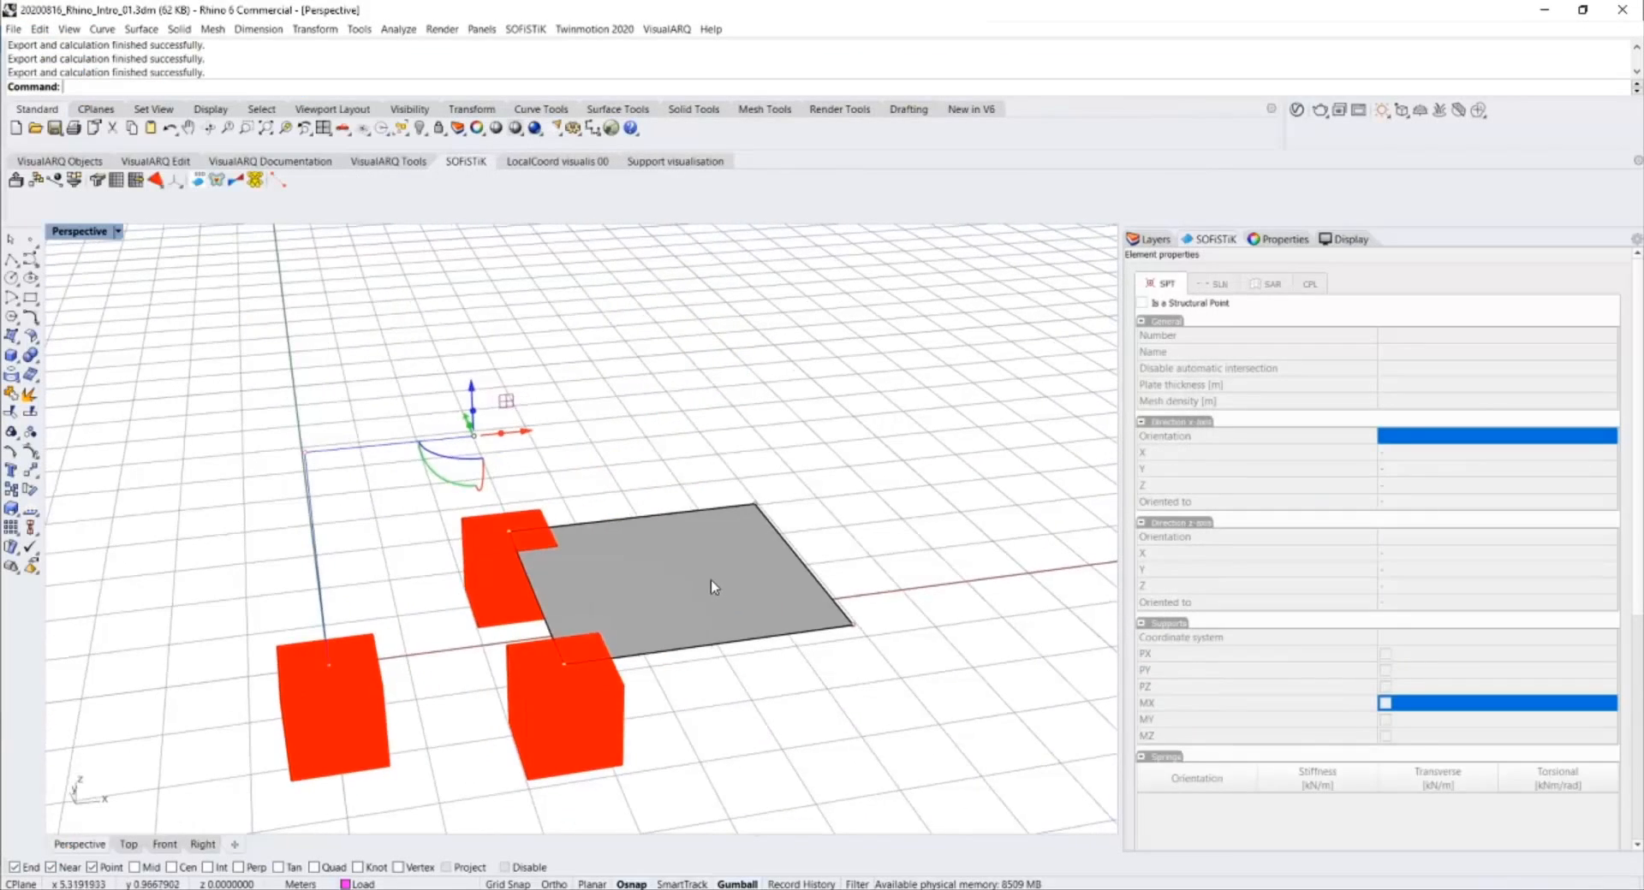
click(717, 587)
scroll(717, 587, up, 5)
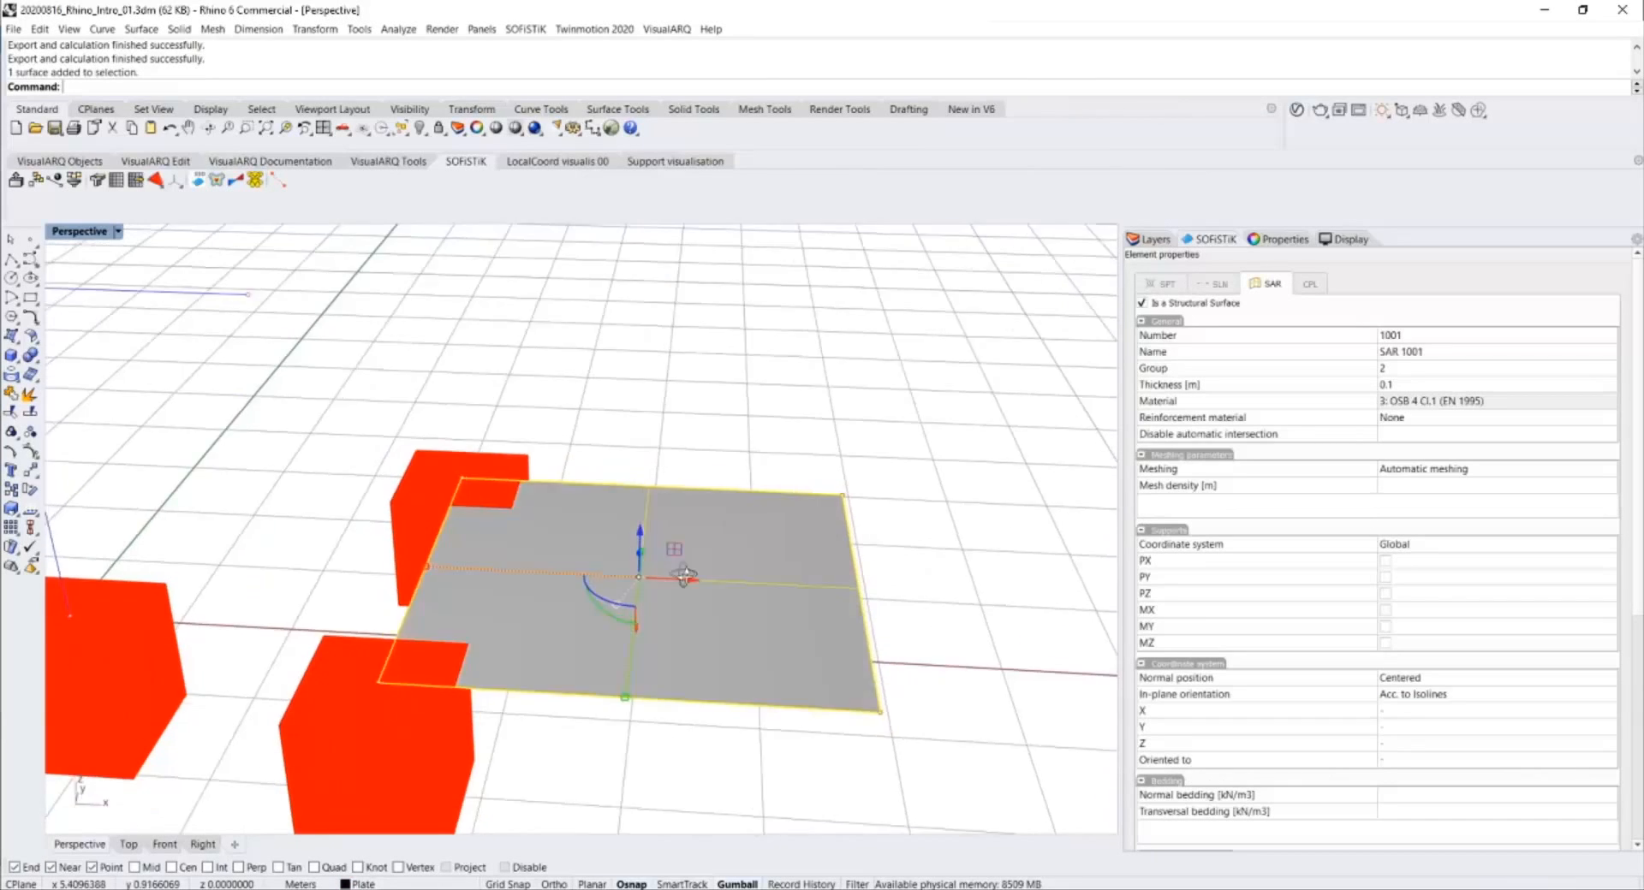
text(Rebuild)
key(Return)
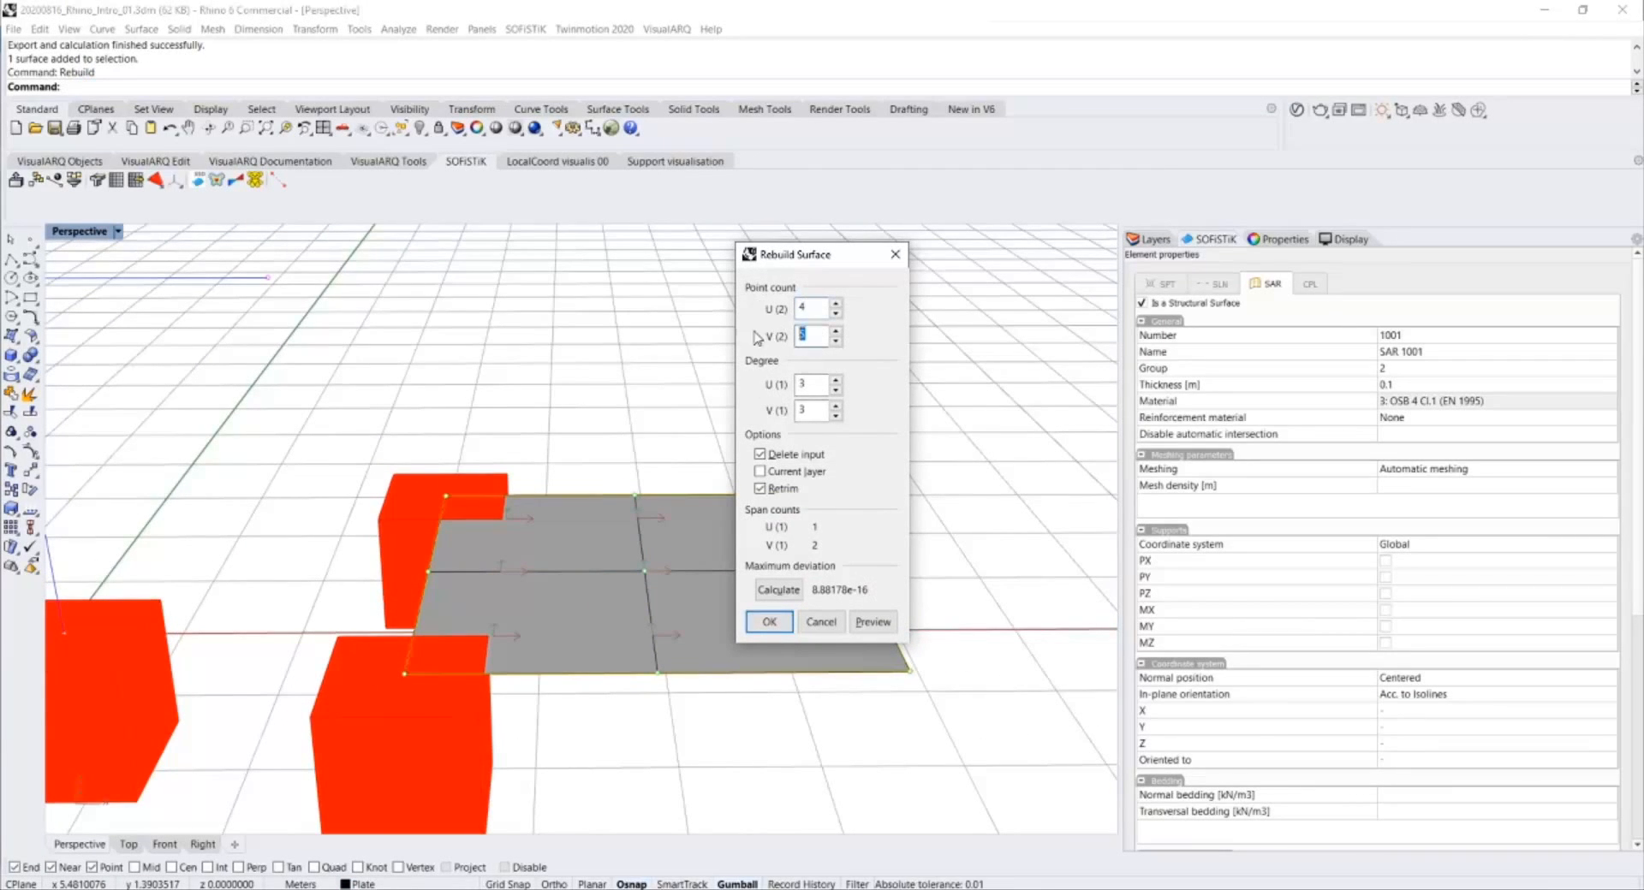
click(791, 623)
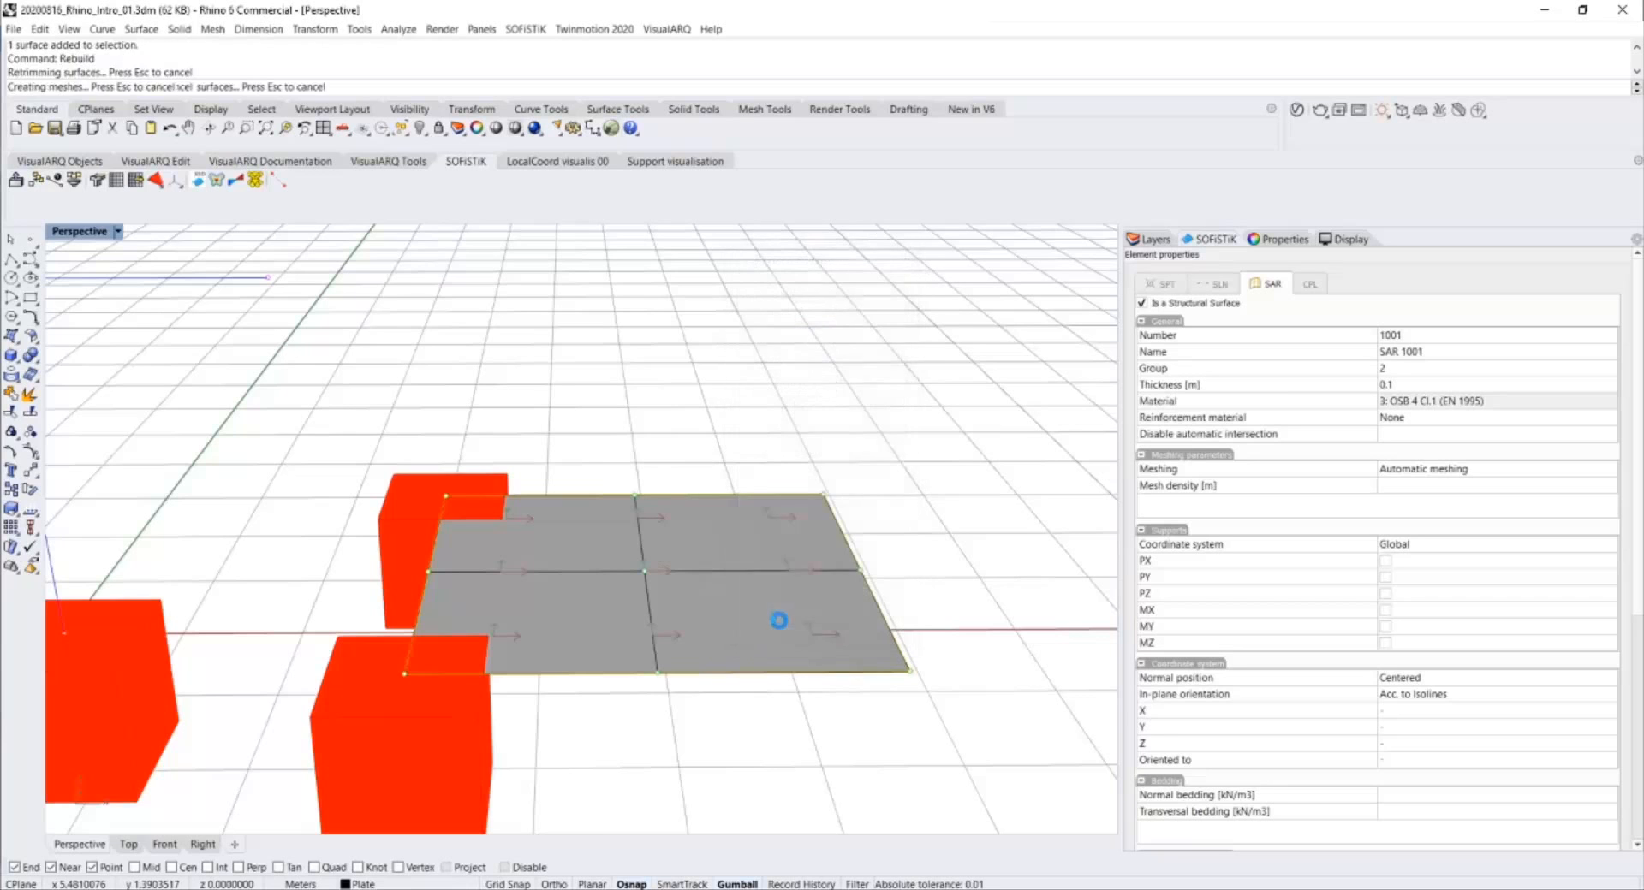
Turn on the plate's control points and raise the two middle points of its free edge vertically.
scroll(747, 569, up, 2)
key(F10)
right_drag(743, 587, 708, 492)
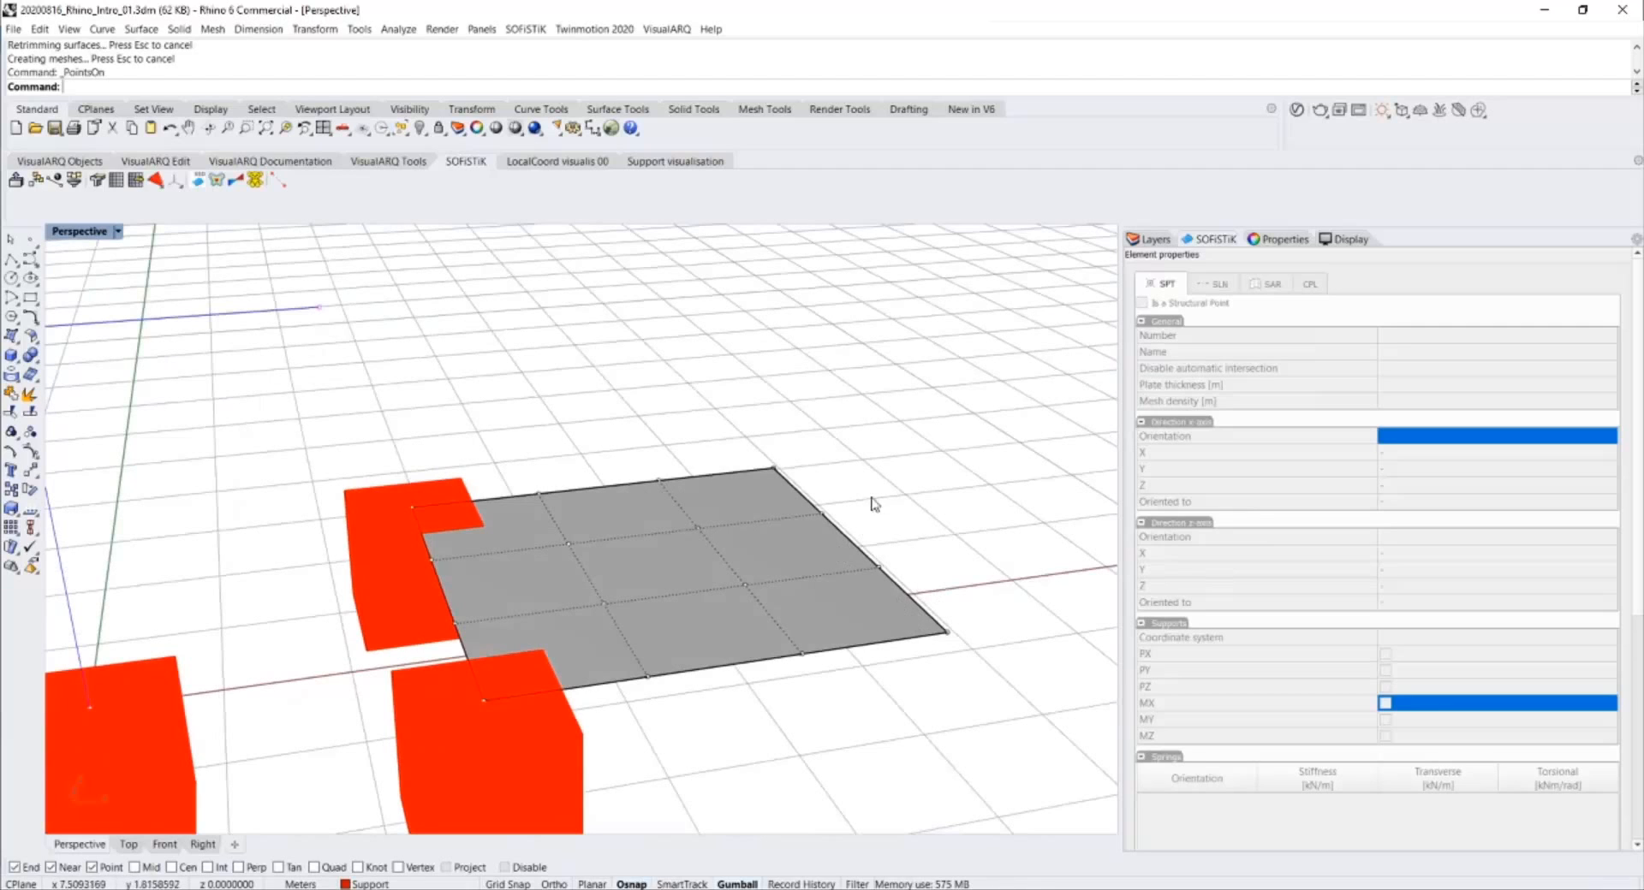
drag(809, 471, 930, 585)
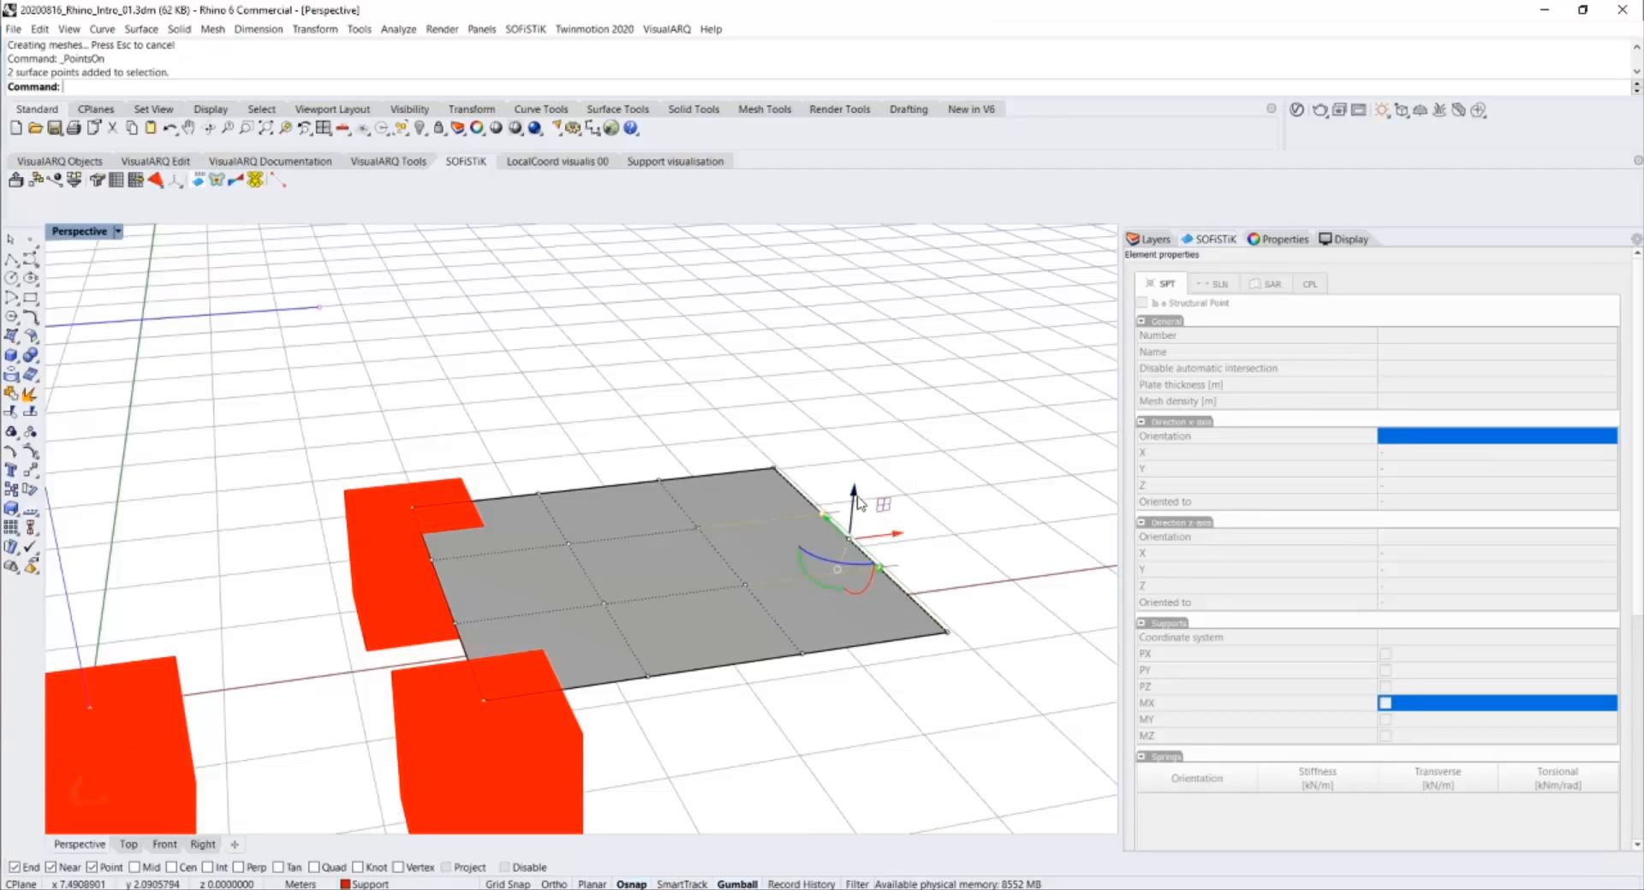
drag(854, 495, 866, 399)
In Wireframe display, lower the two interior control points nearest the supported edge, and restore the Shaded display.
right_drag(792, 524, 594, 541)
key(ctrl+alt+w)
click(548, 531)
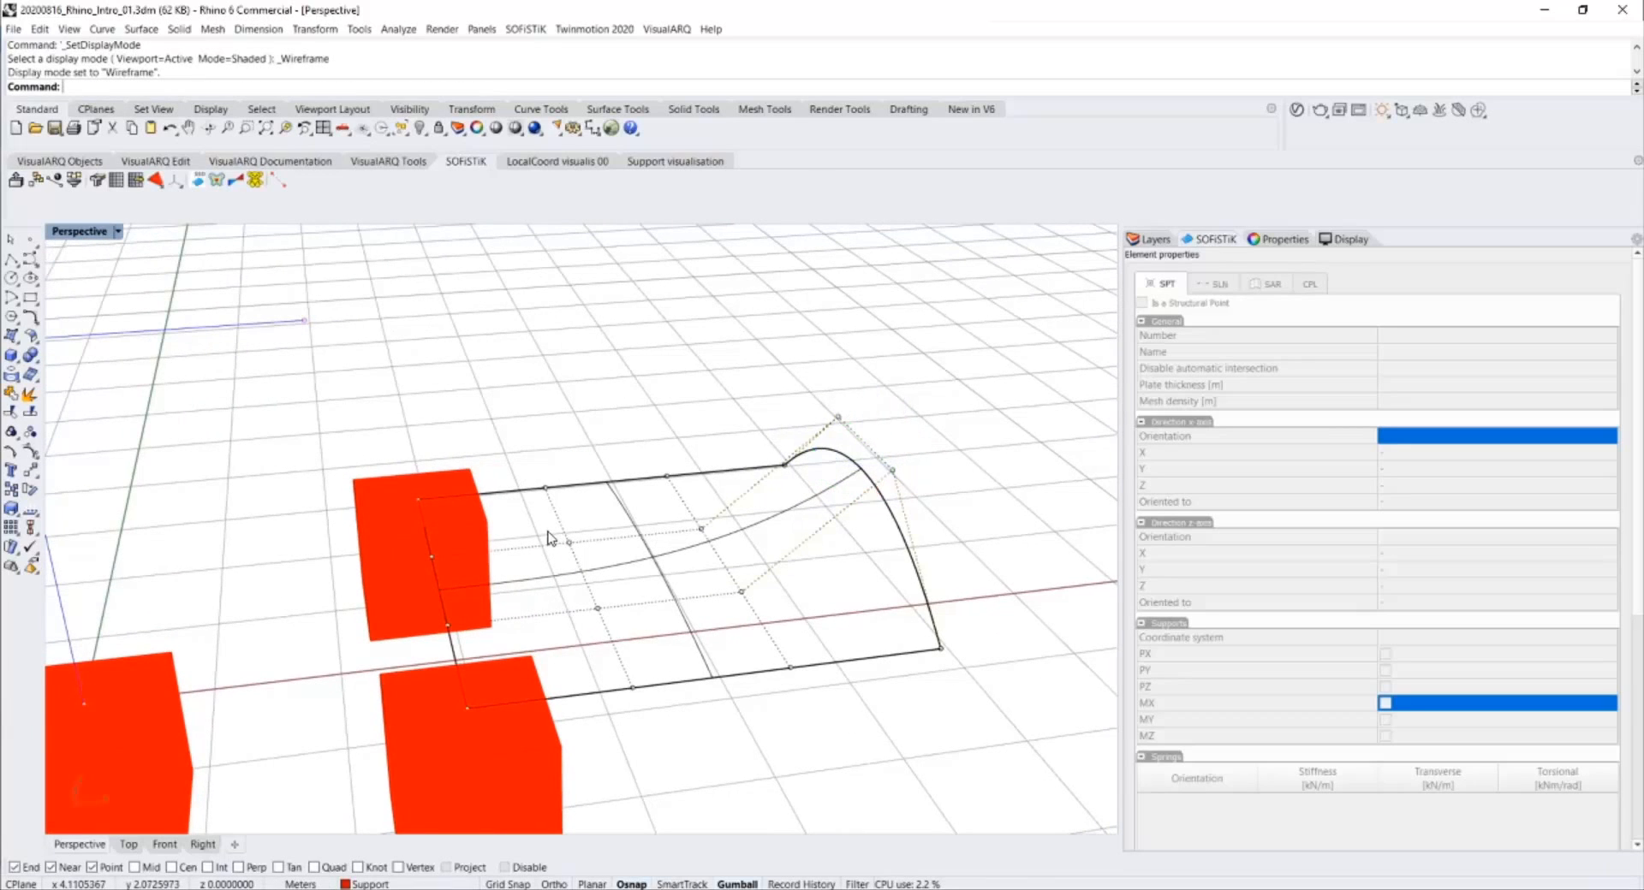
drag(547, 536, 636, 659)
drag(597, 533, 597, 610)
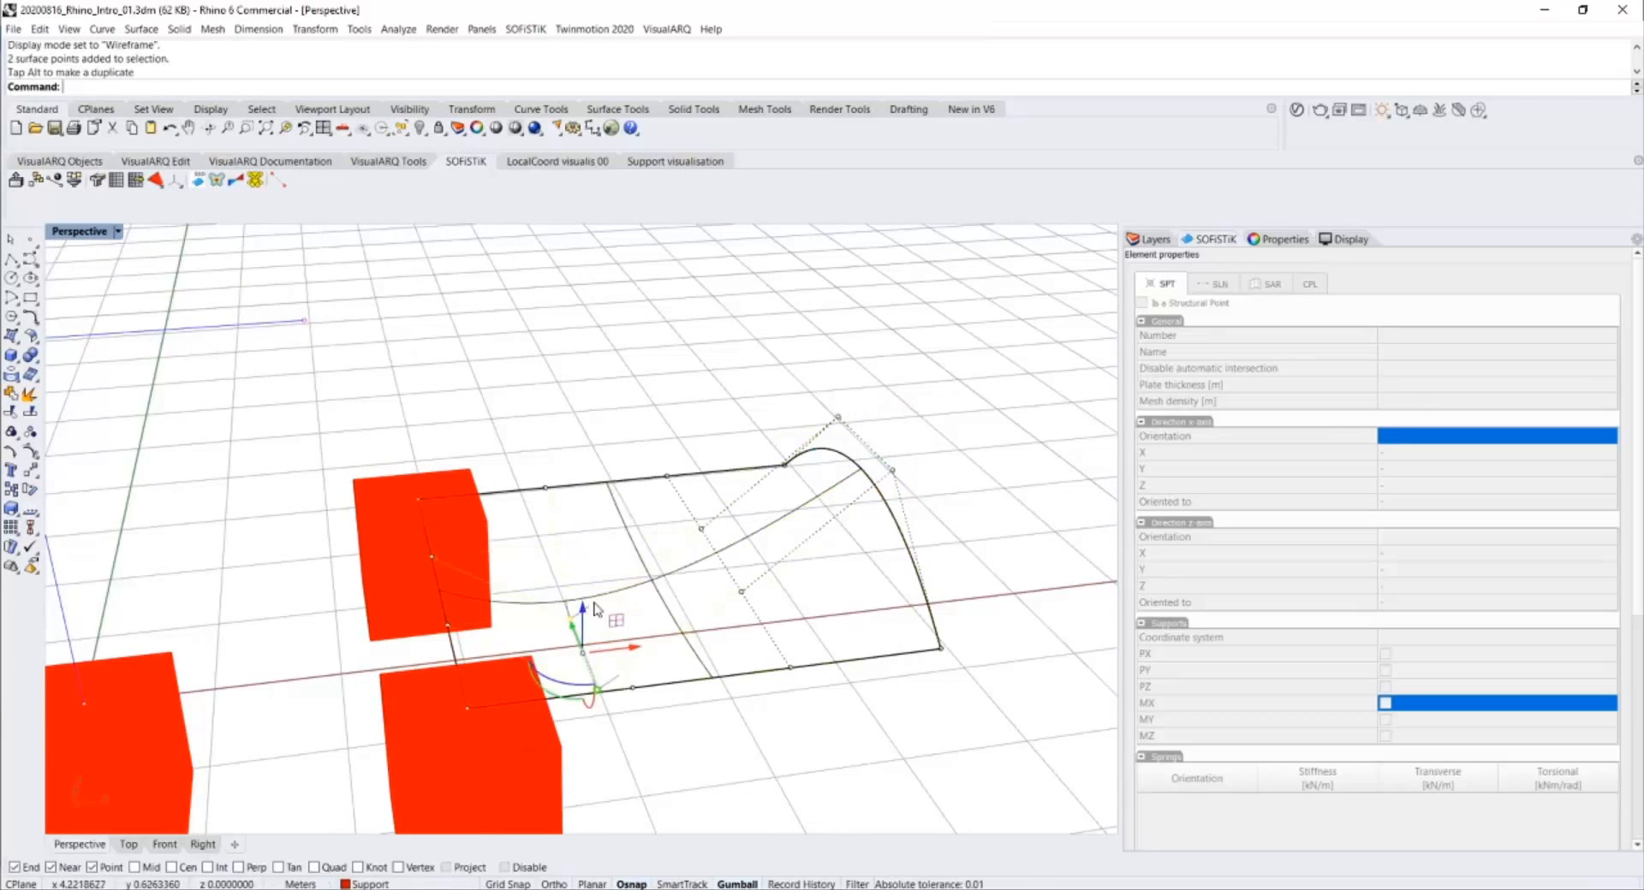
key(ctrl+alt+s)
mouse_move(698, 558)
right_down()
mouse_move(539, 562)
mouse_move(630, 534)
mouse_move(677, 591)
right_up()
scroll(638, 537, down, 3)
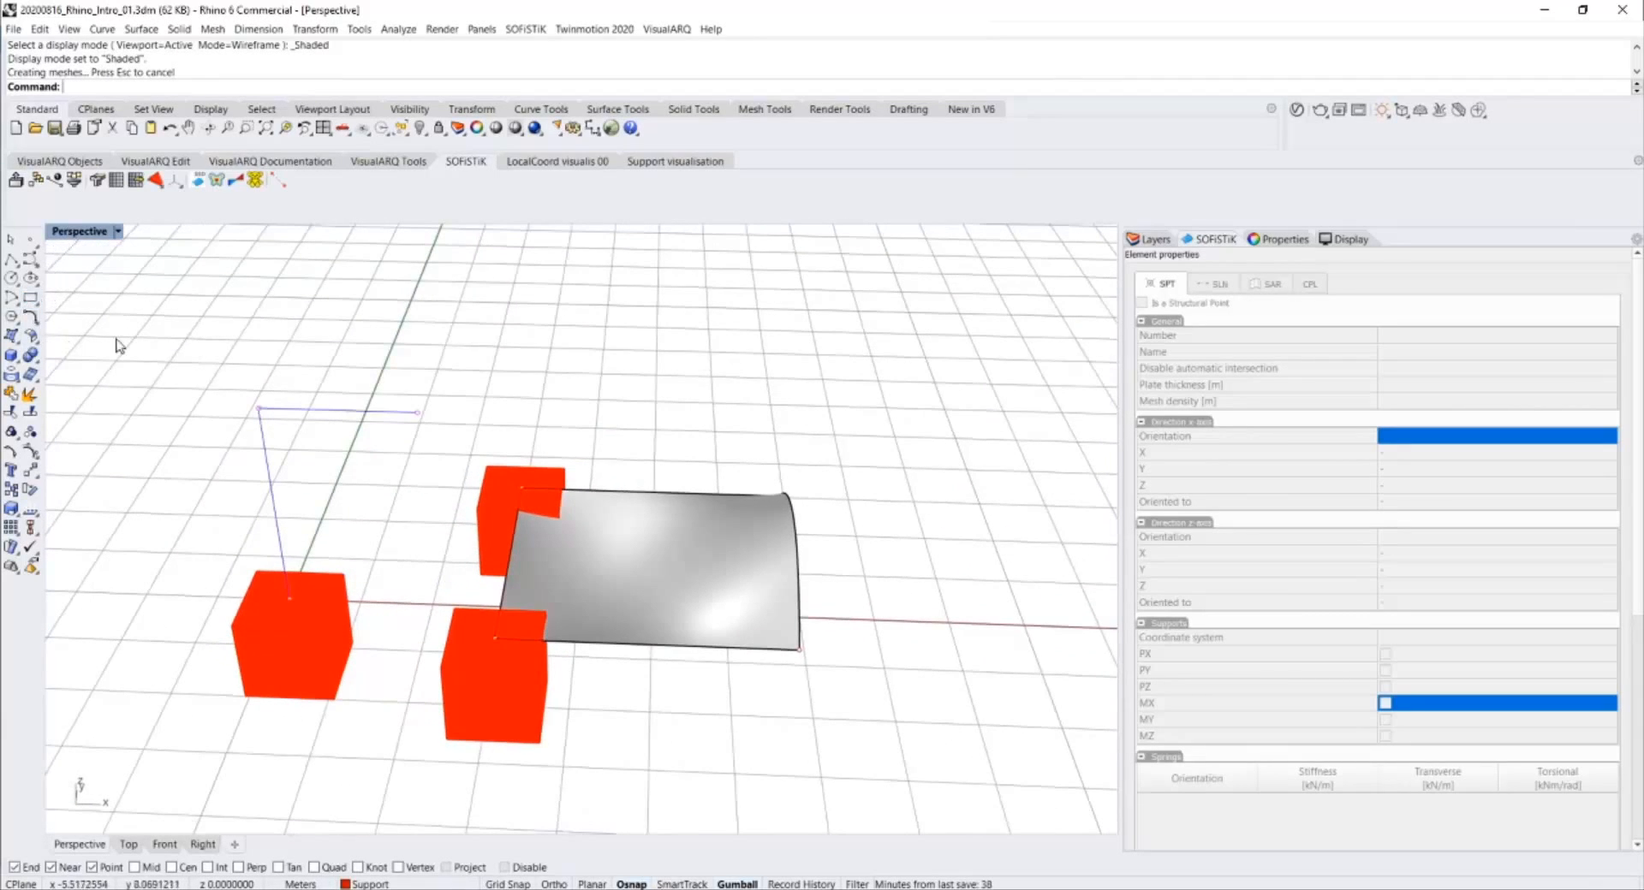
Export the curved plate model to SOFiSTiK and recalculate the Text Input for Loads task followed by Linear Analysis.
click(24, 182)
click(860, 732)
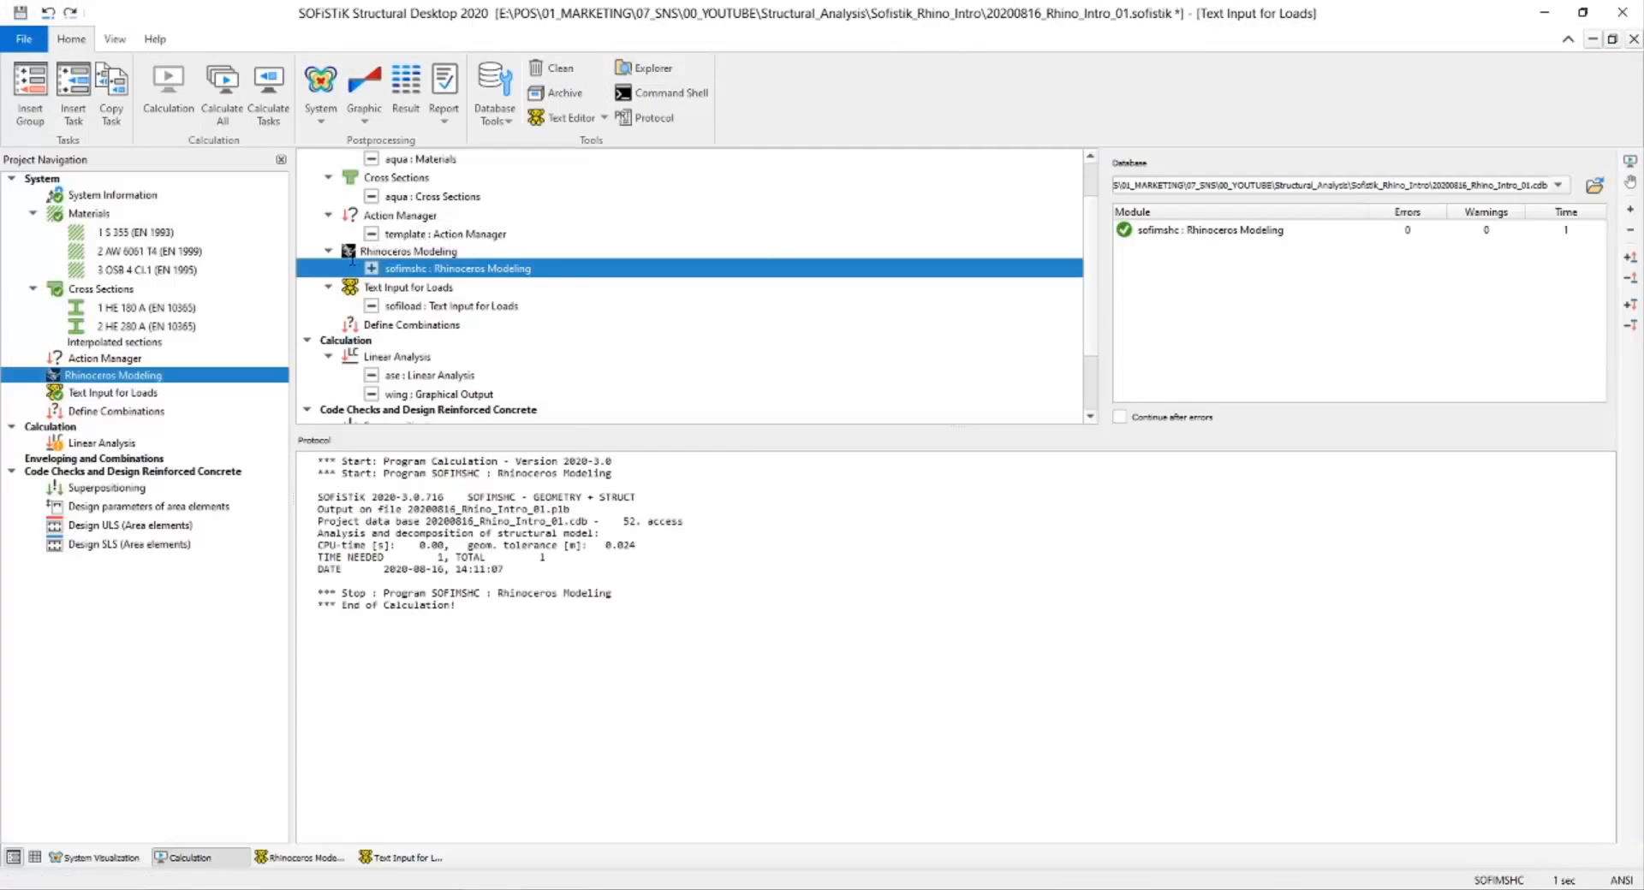
right_click(154, 395)
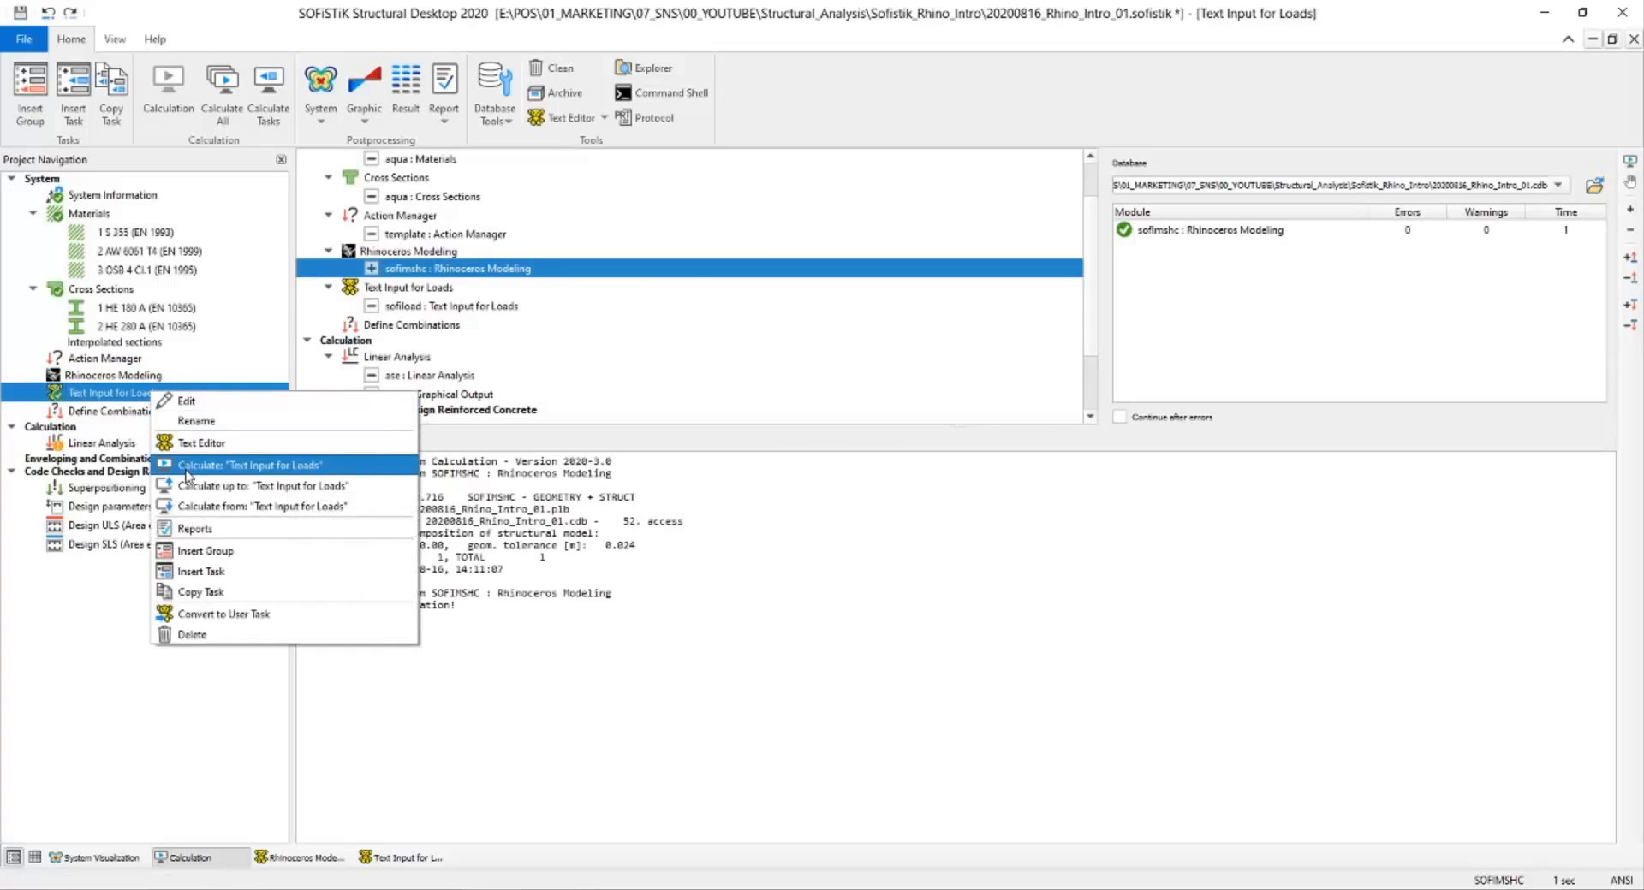
click(210, 470)
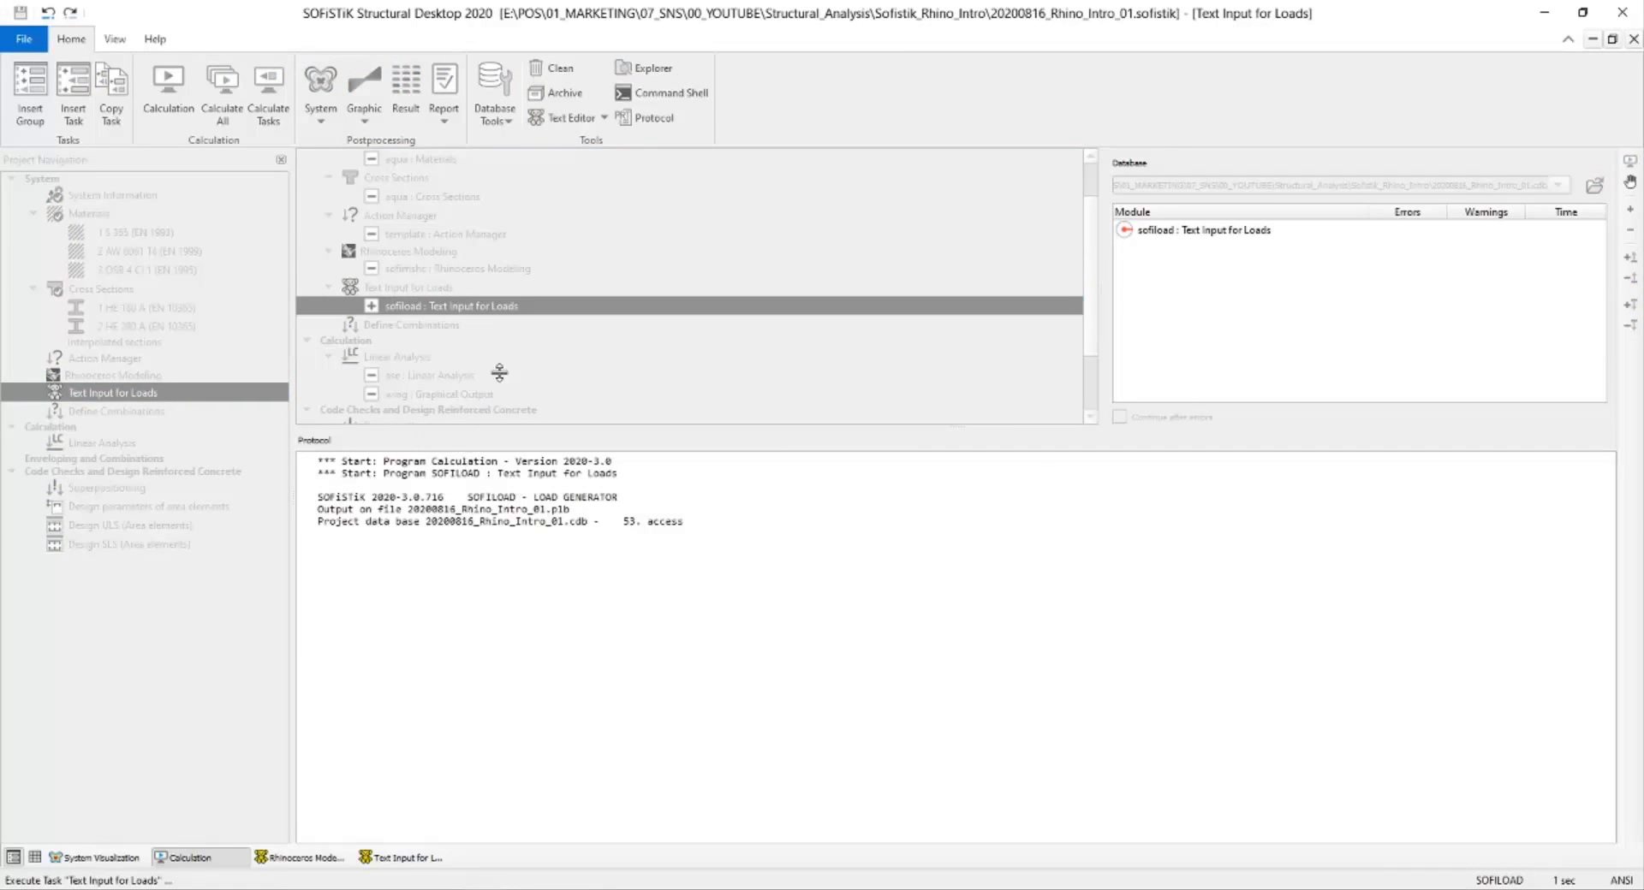
right_click(103, 443)
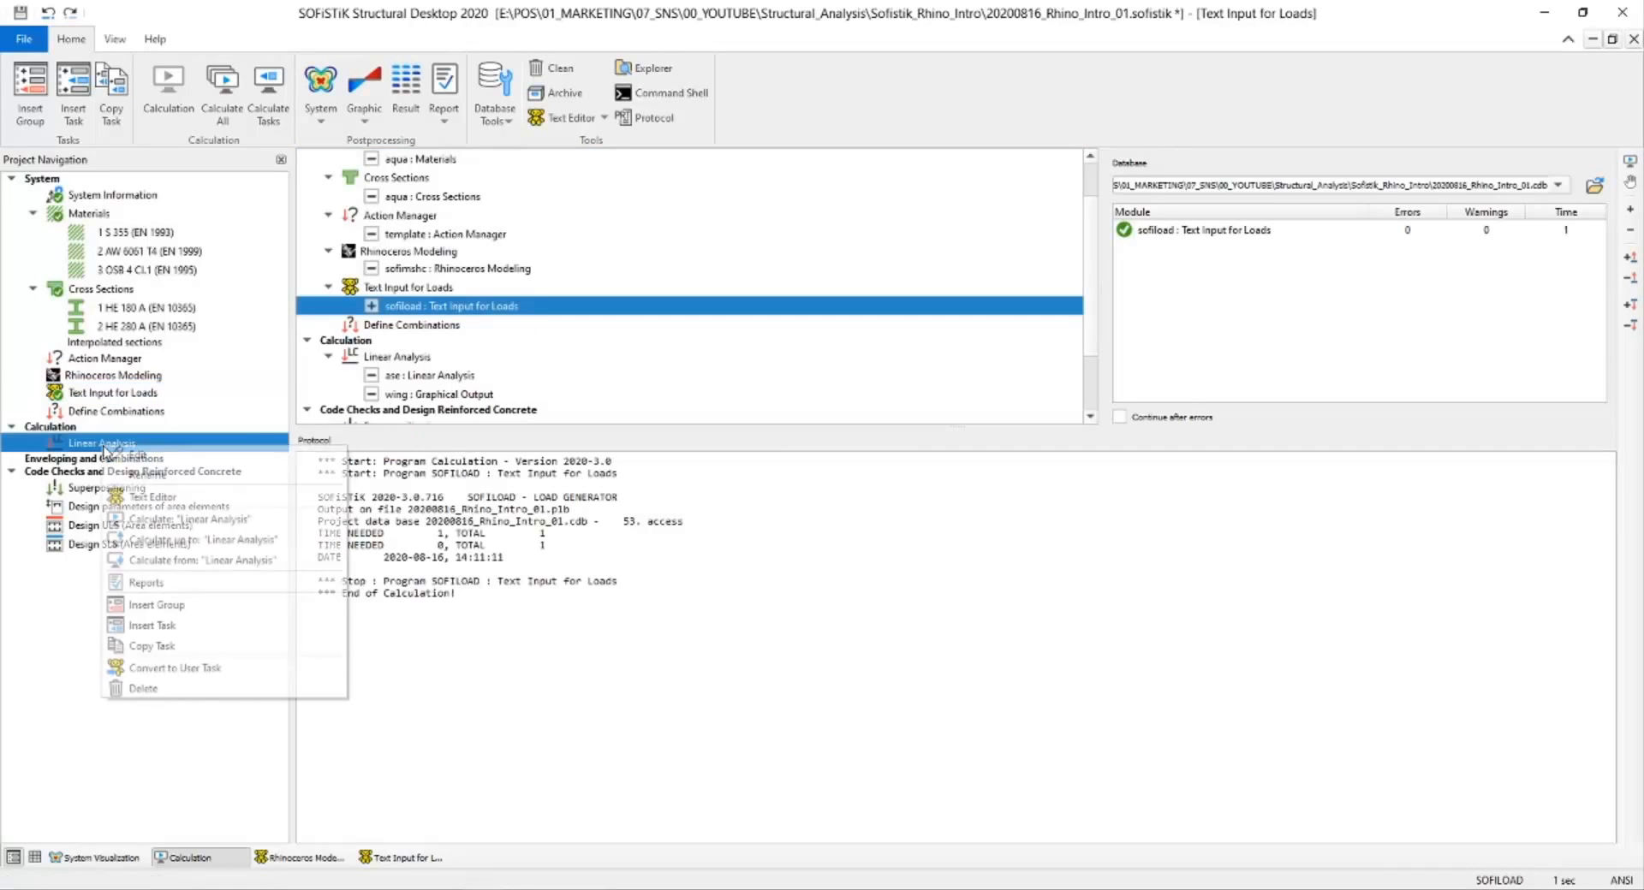
click(209, 518)
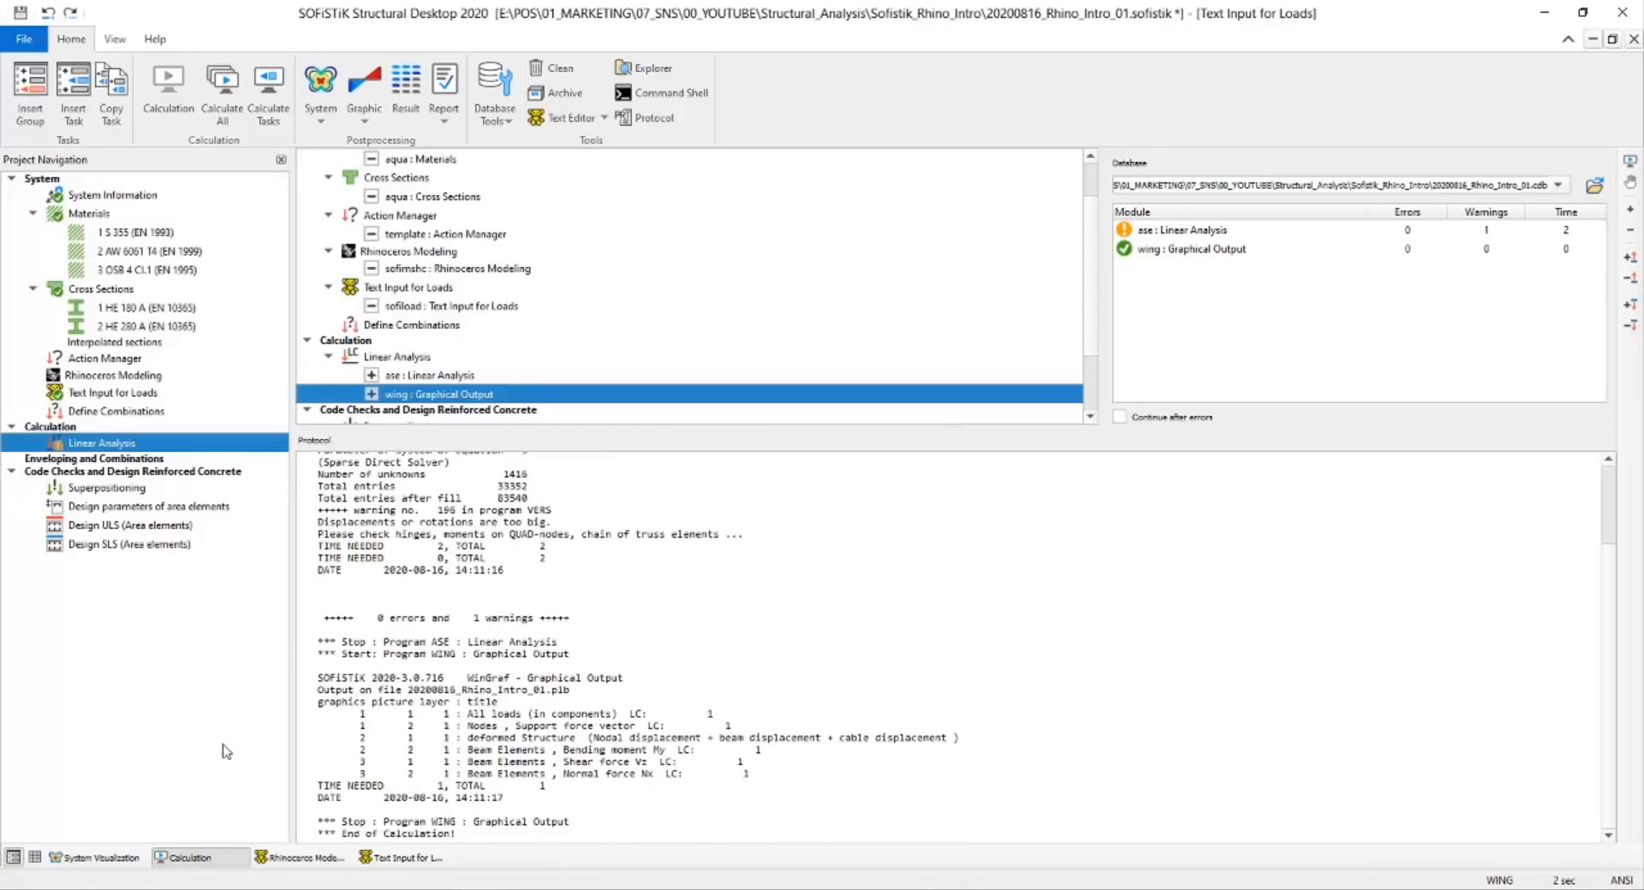
Inspect the curved plate's undeformed system from several sides in the System Visualization.
click(95, 858)
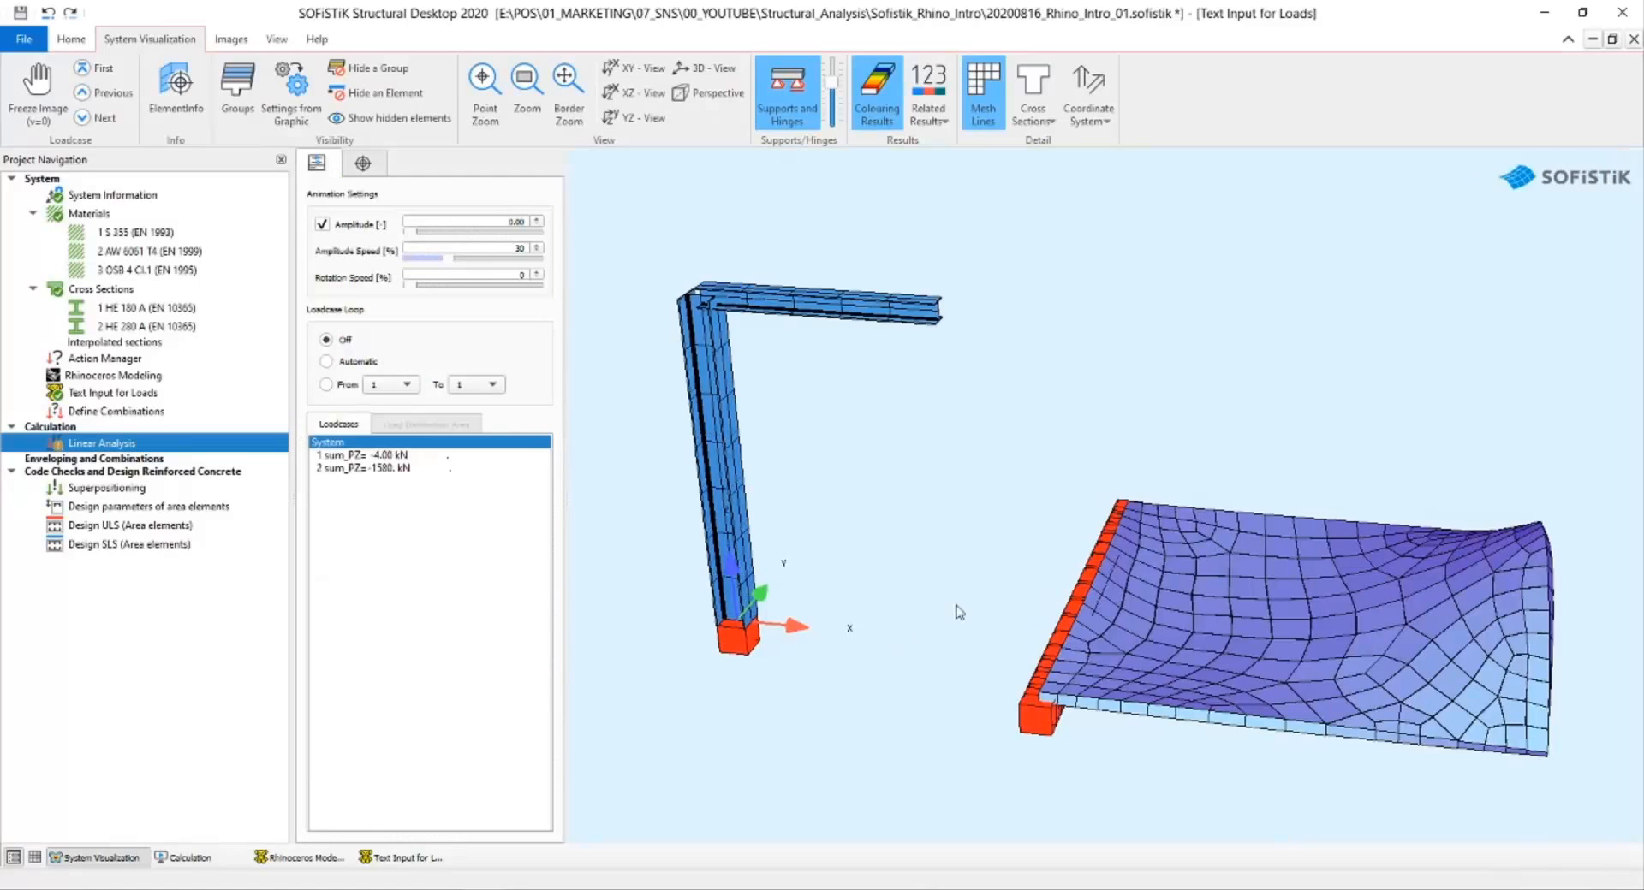
drag(1171, 440, 1372, 565)
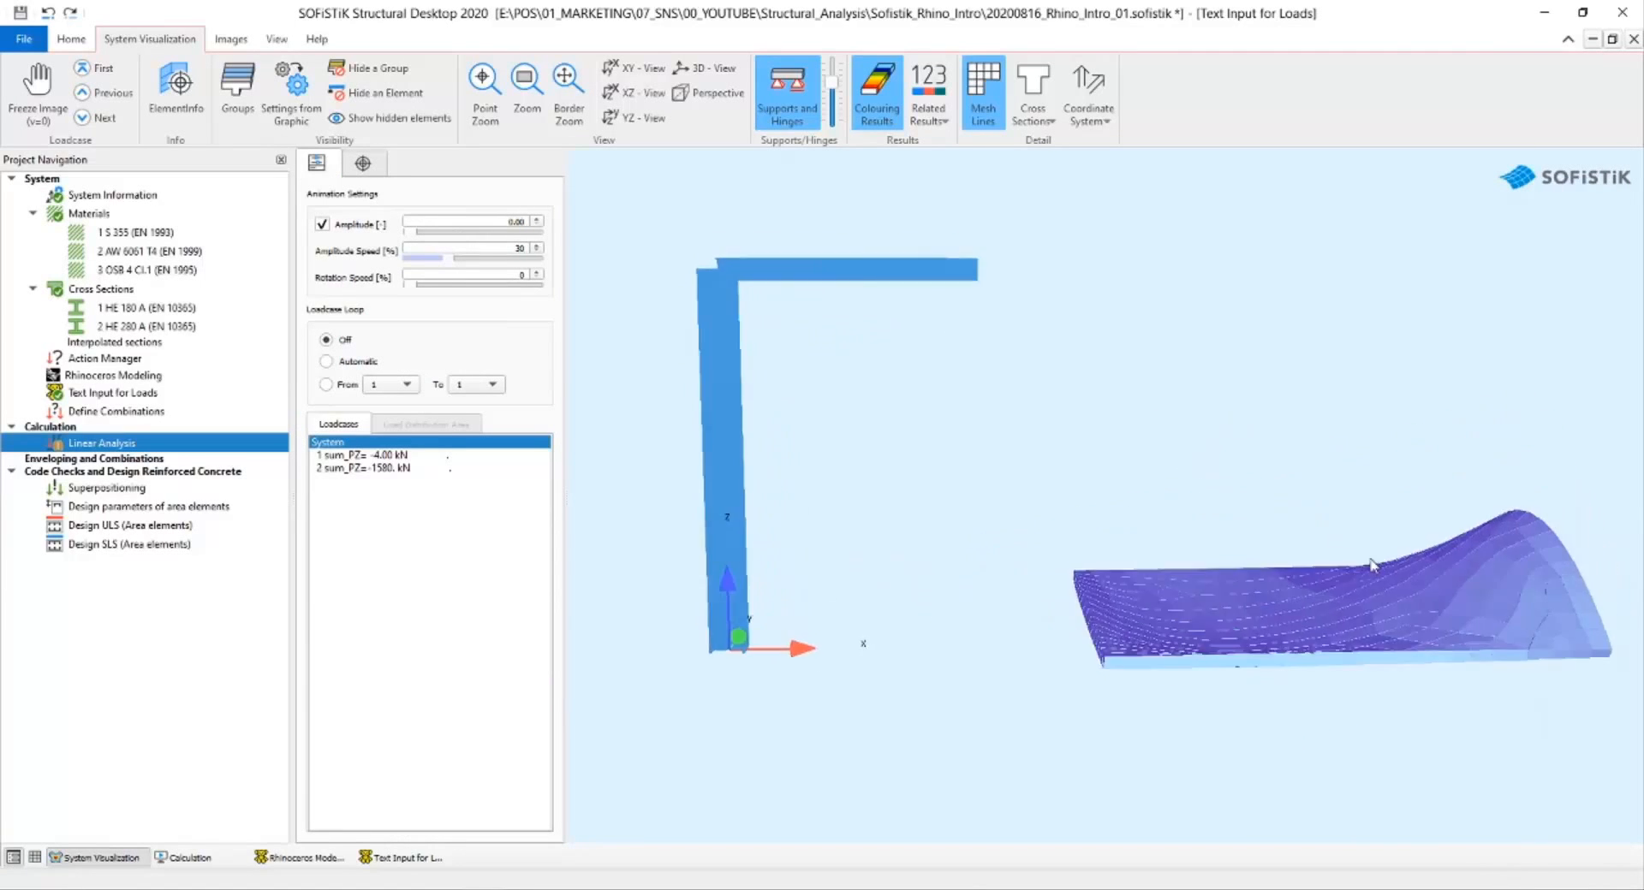
middle_drag(1173, 528, 984, 479)
scroll(1141, 604, up, 3)
drag(1141, 604, 916, 556)
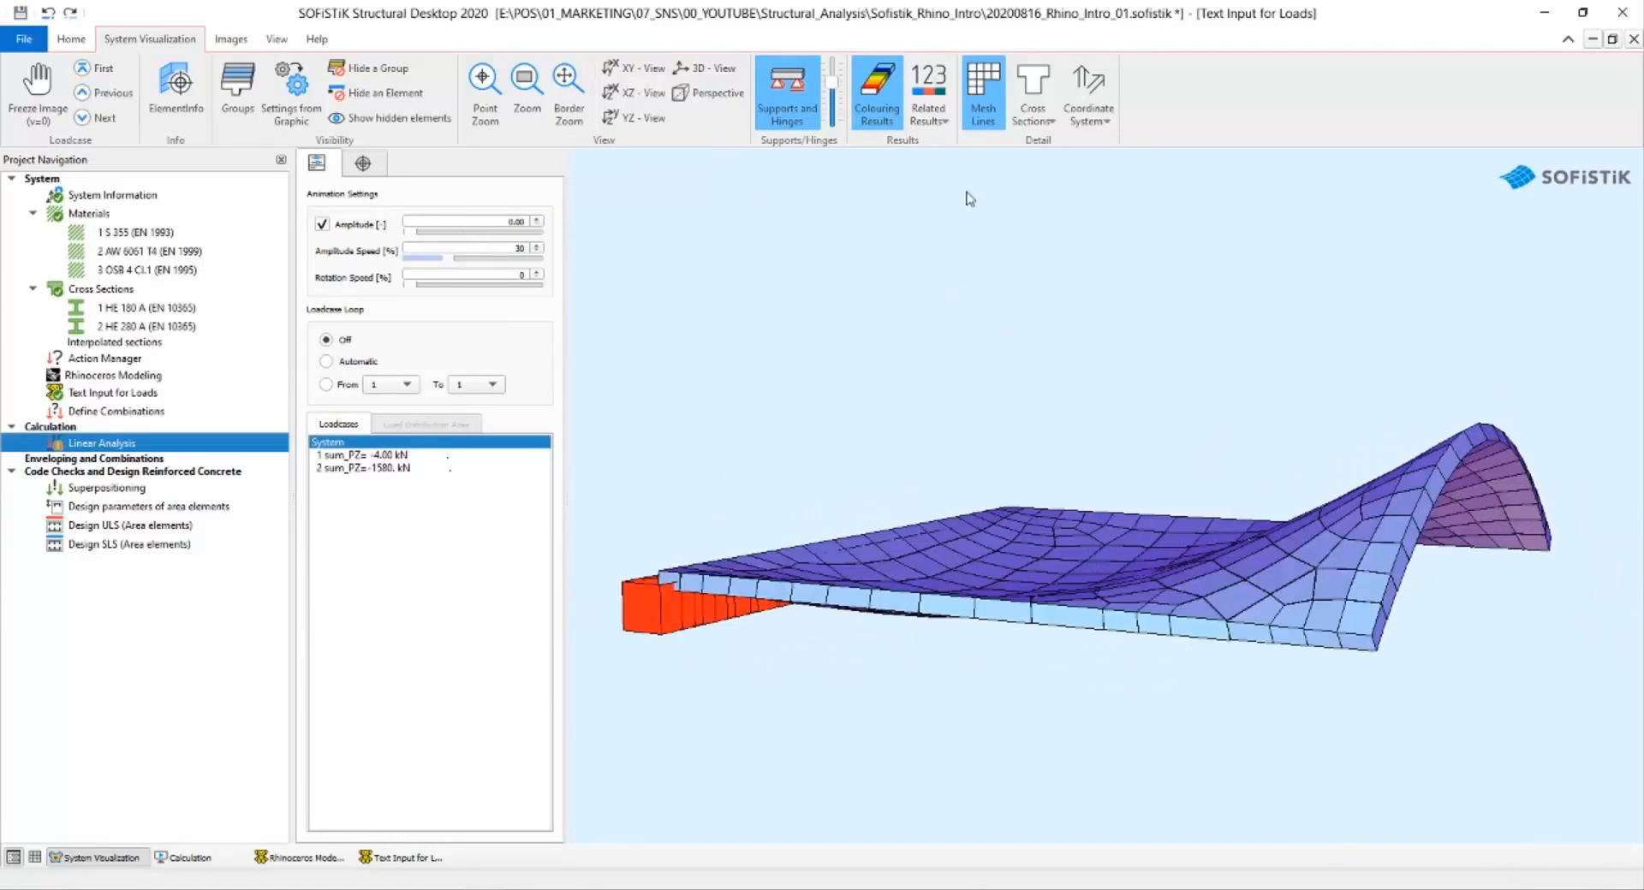
Hide the cross-section thickness of the elements and display the deformed plate under load case 2.
click(1032, 94)
drag(1040, 386, 941, 445)
scroll(907, 505, down, 2)
drag(908, 505, 918, 506)
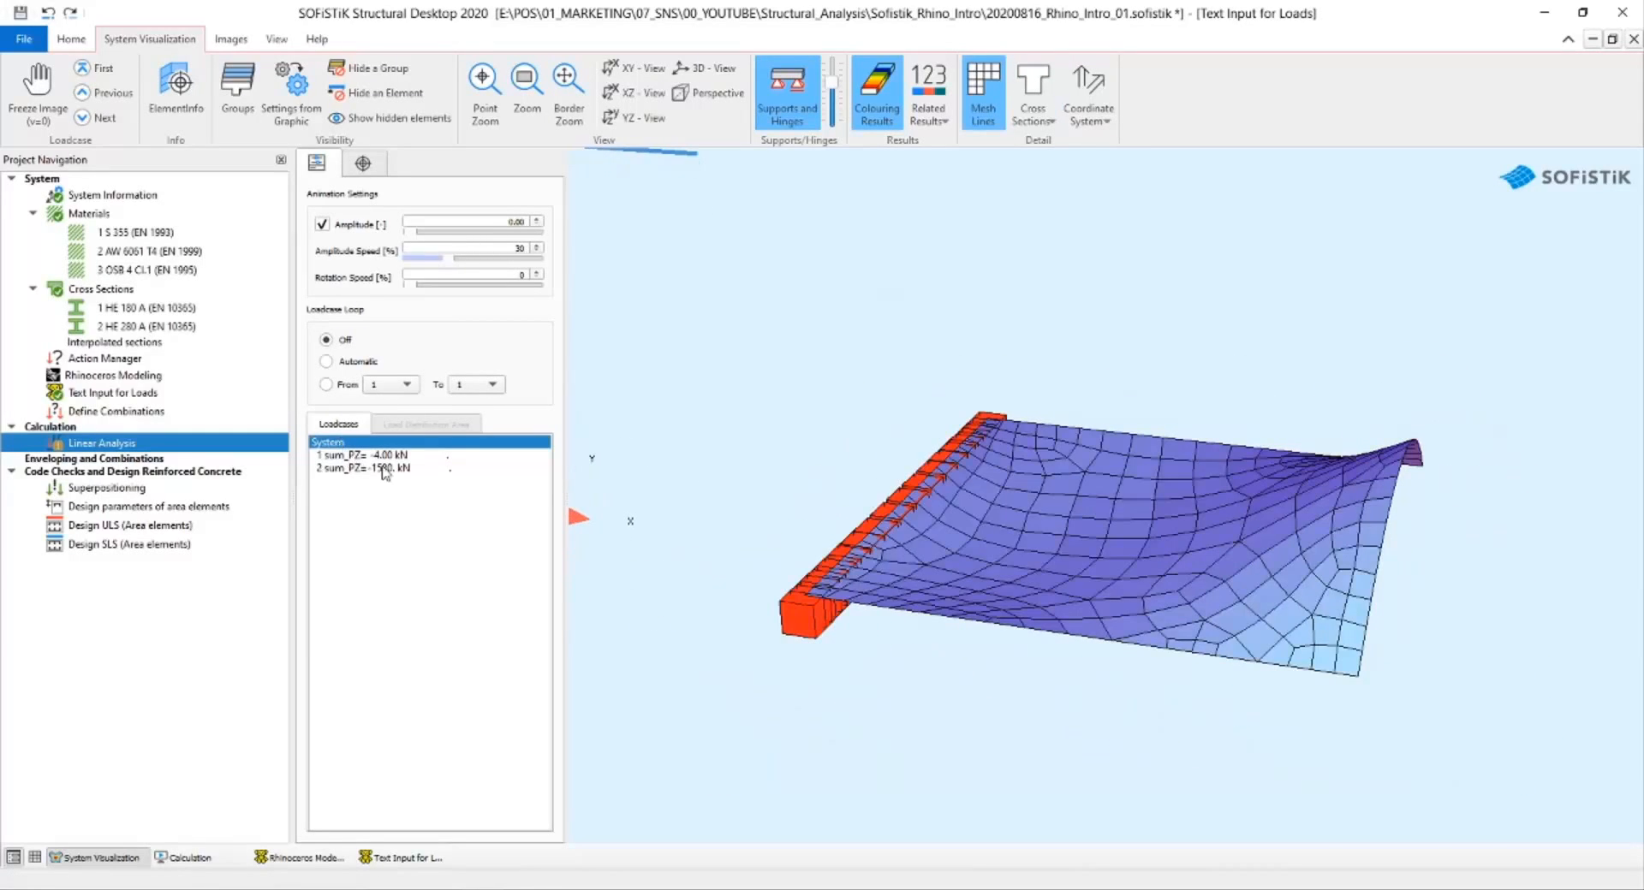
click(385, 469)
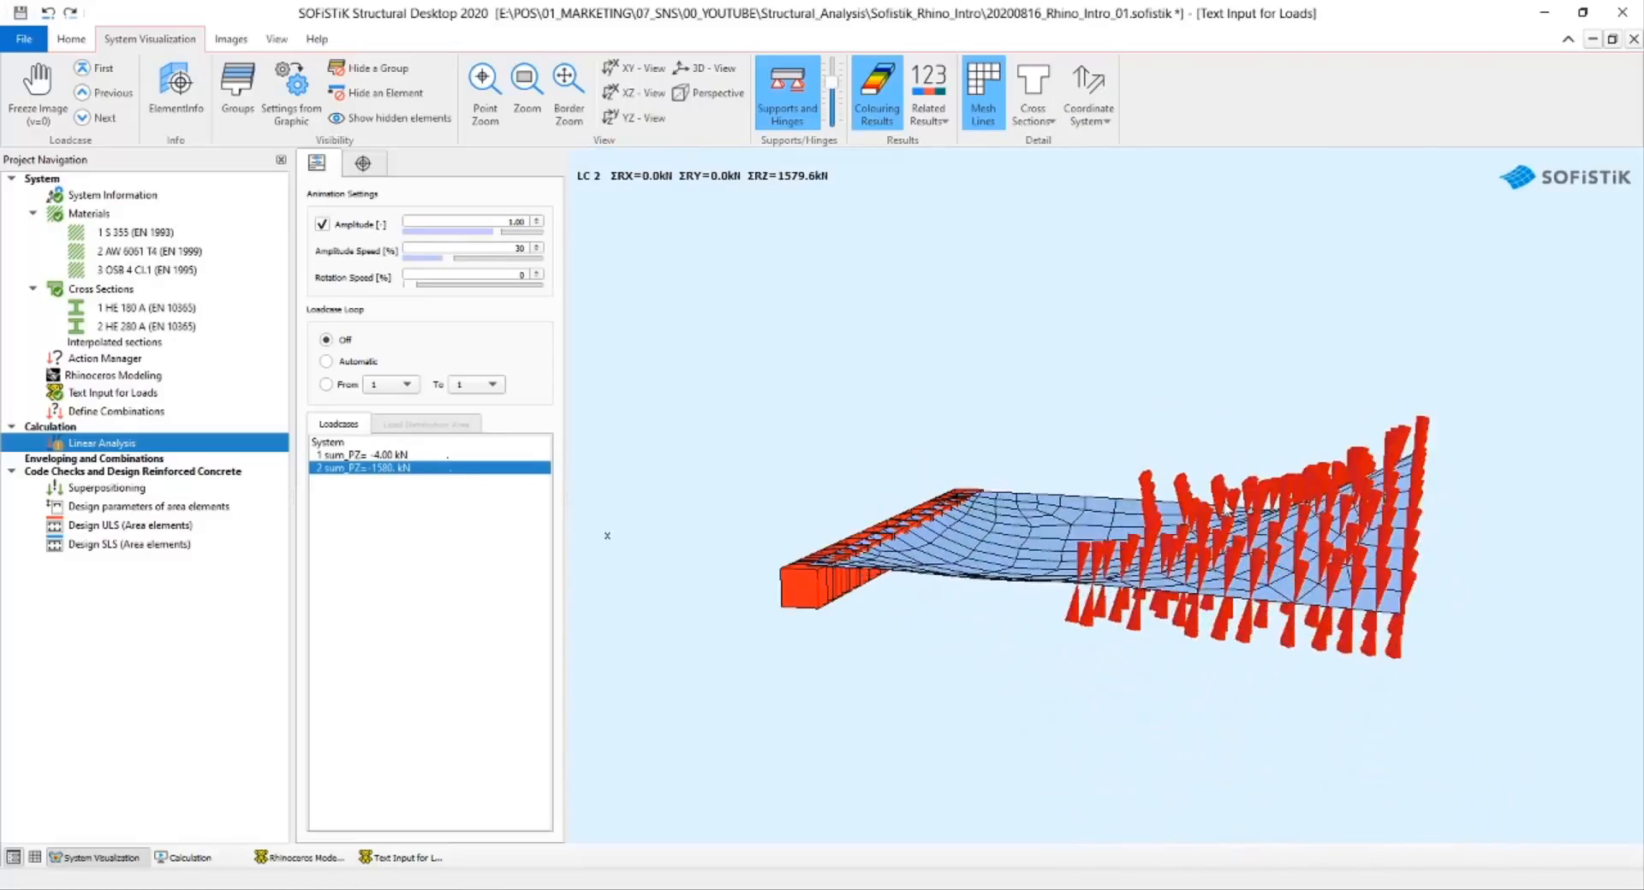
drag(1089, 489, 1263, 542)
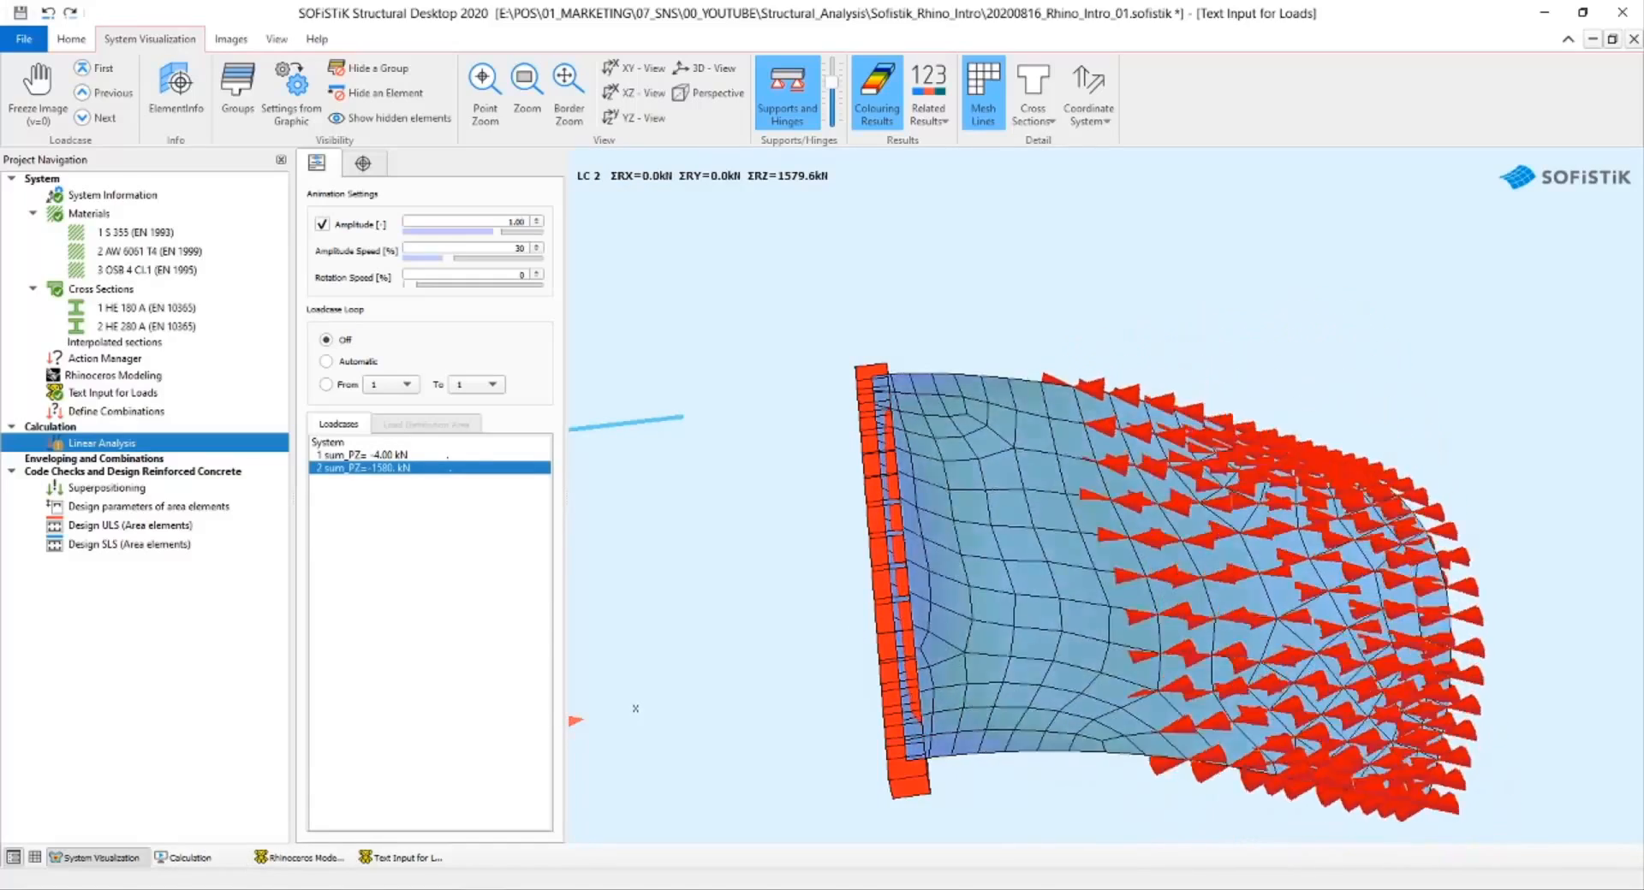
Switch to Rhino and move the front corner control point of the plate's free edge outward in the negative Y direction.
key(alt+Tab)
click(780, 639)
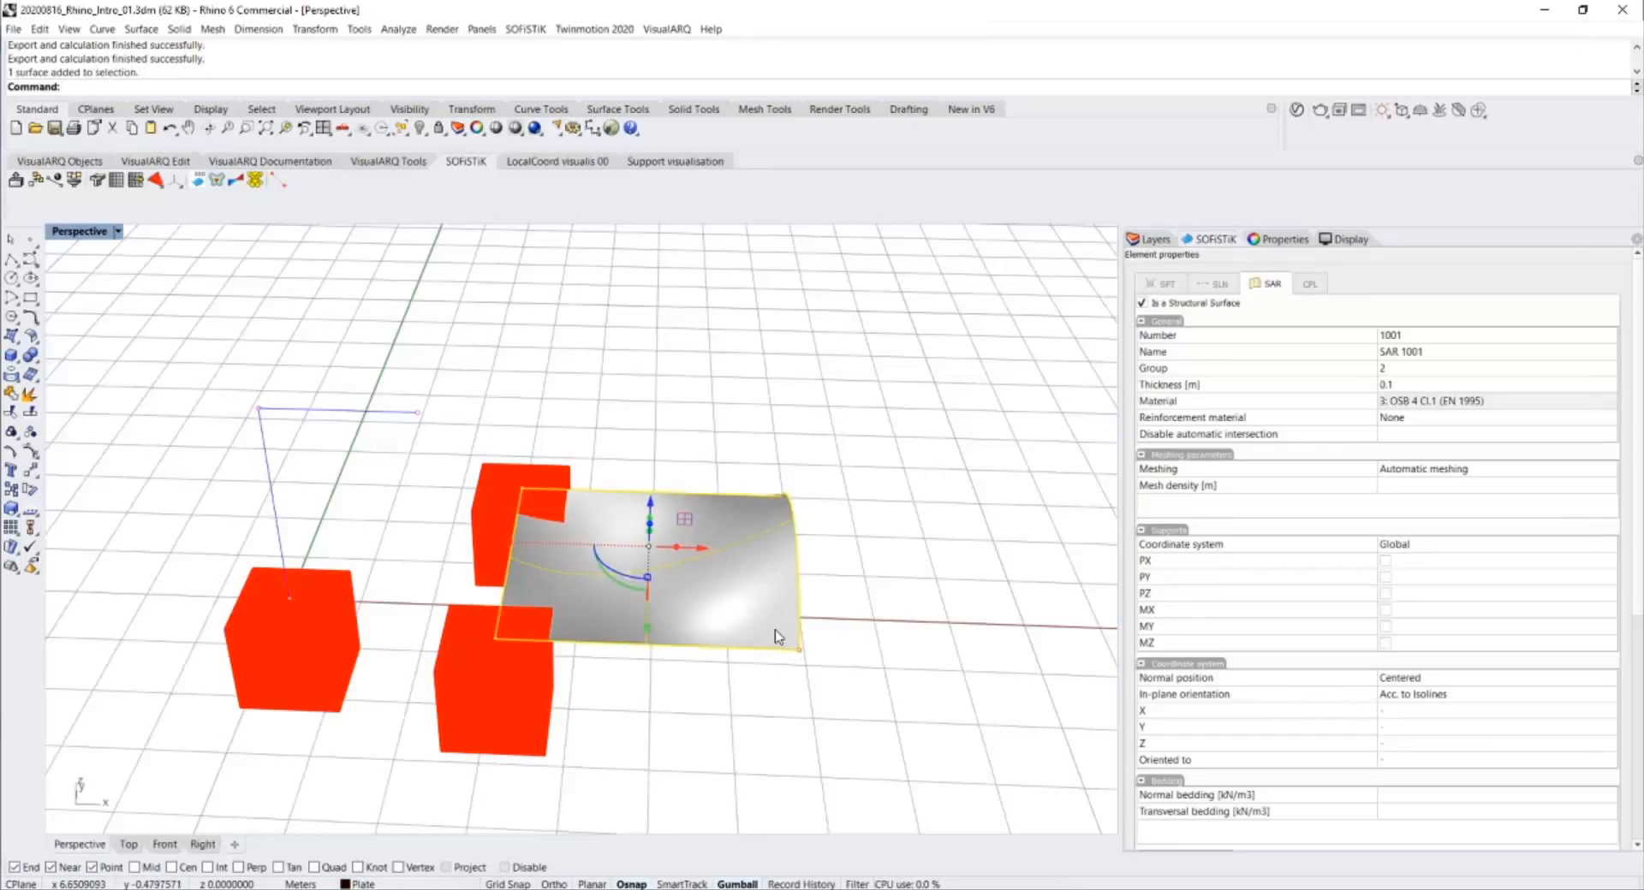
key(F10)
right_drag(936, 649, 807, 444)
drag(809, 440, 889, 575)
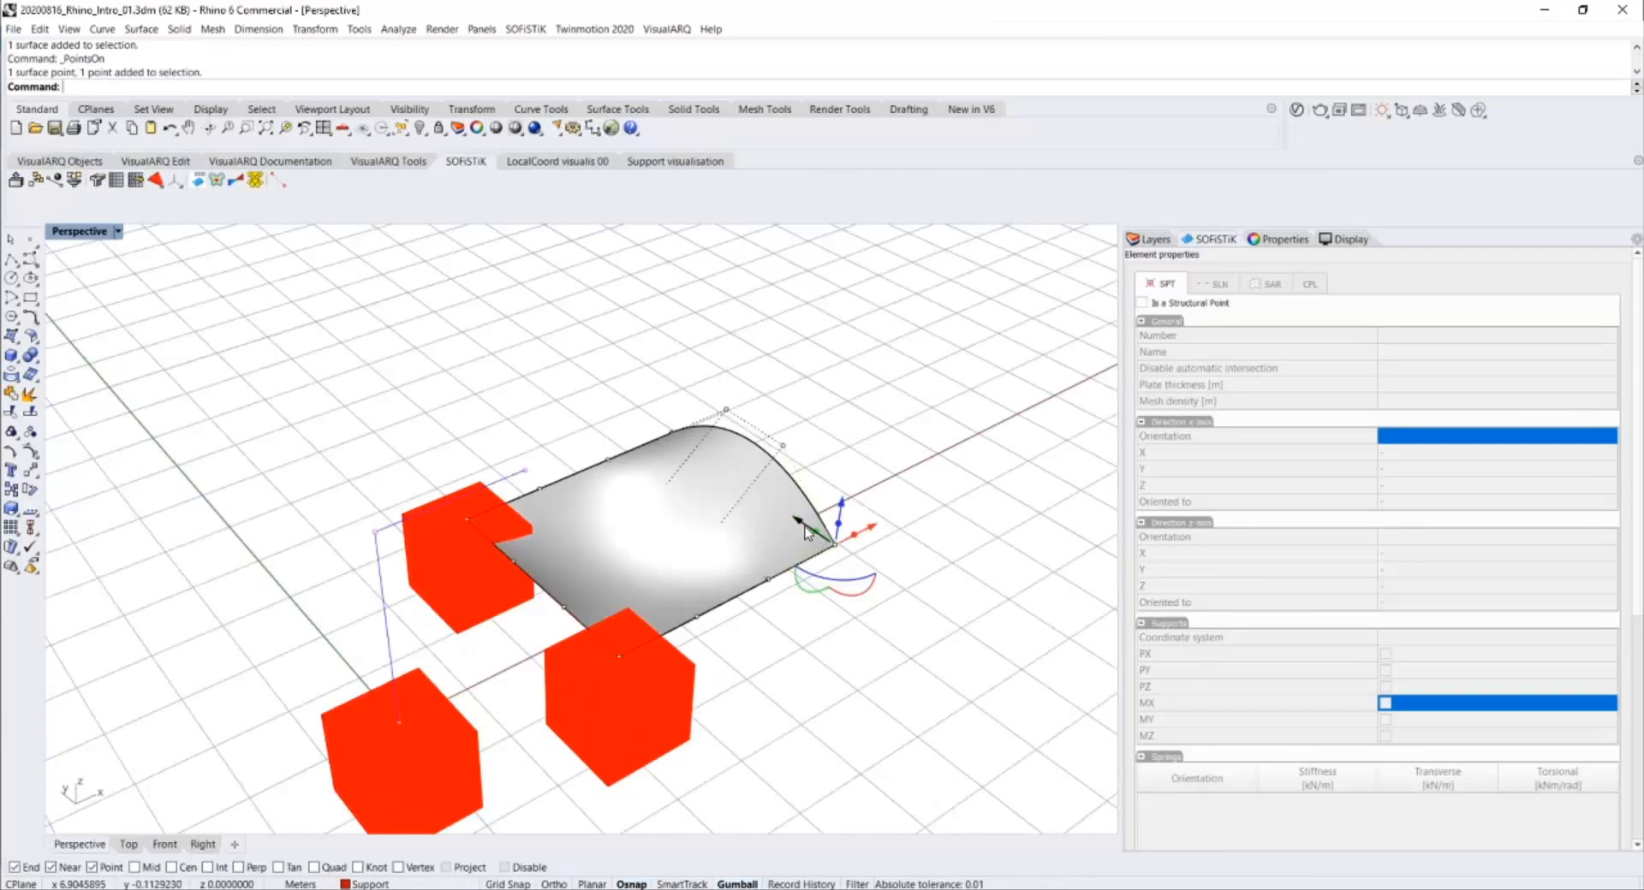
drag(804, 529, 885, 583)
click(979, 502)
right_drag(979, 501, 787, 433)
key(Escape)
right_drag(734, 507, 830, 599)
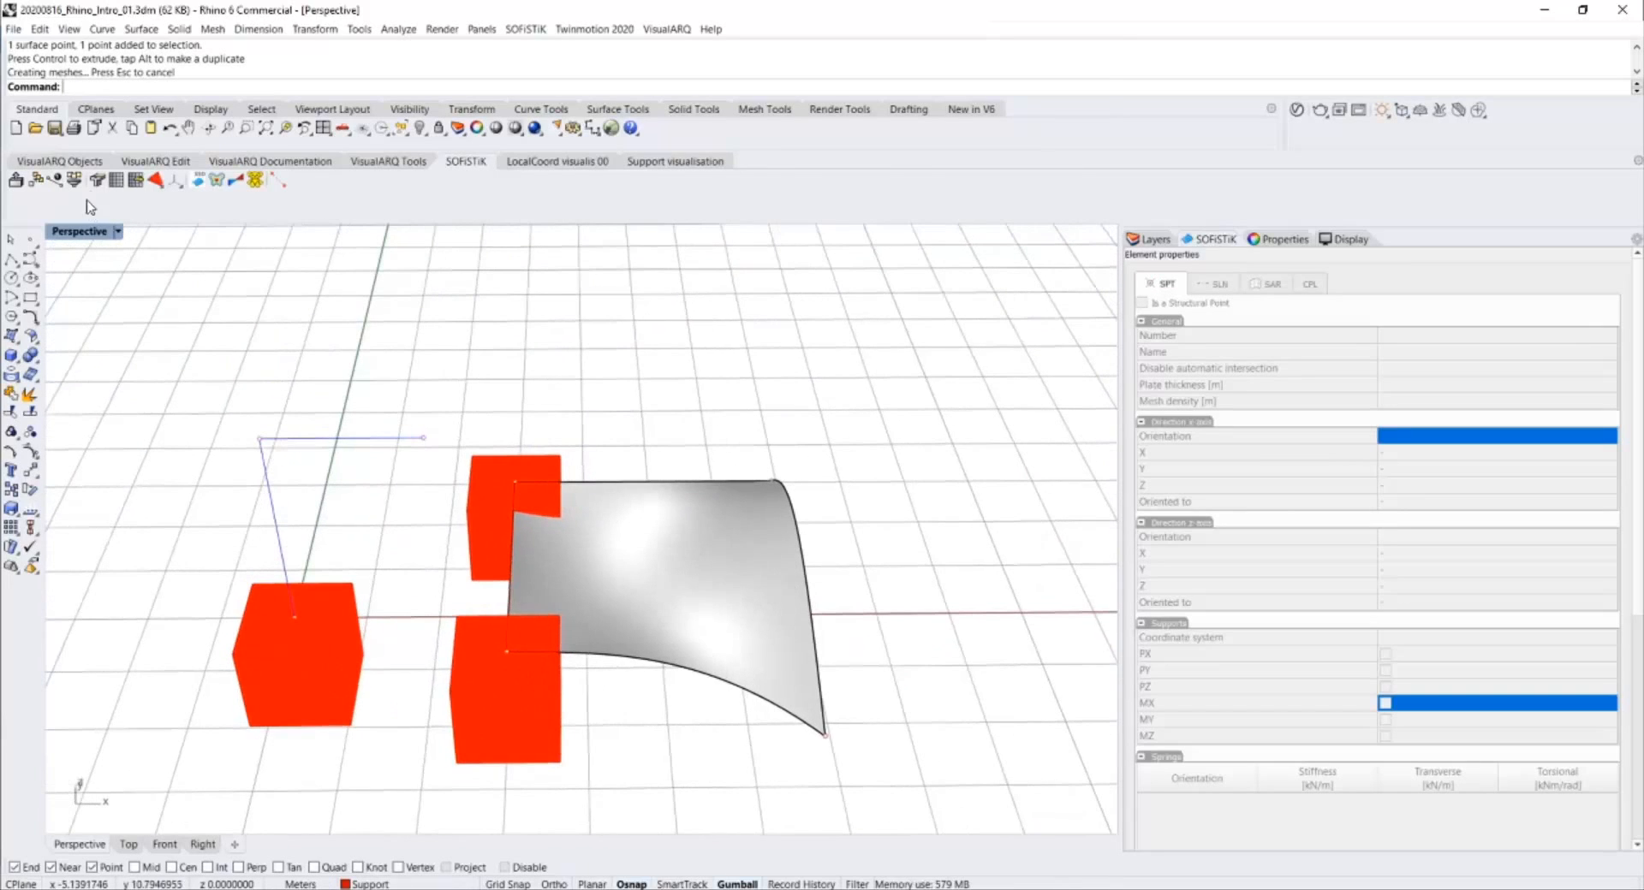
Export the plate with its extended corner to SOFiSTiK and recalculate Text Input for Loads and Linear Analysis.
click(34, 179)
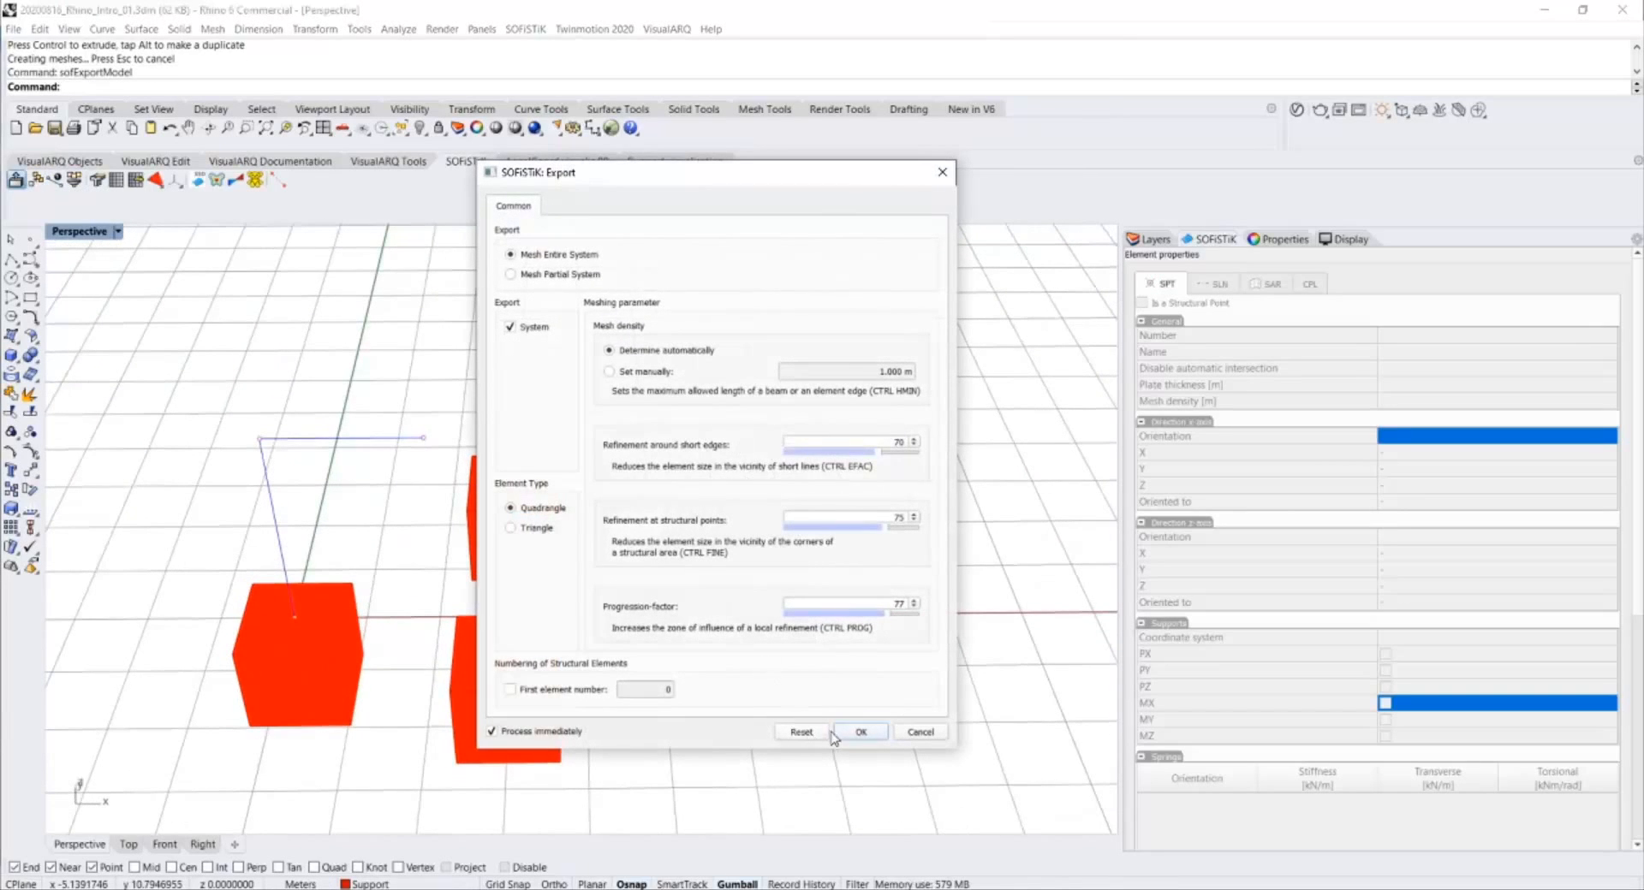
click(848, 733)
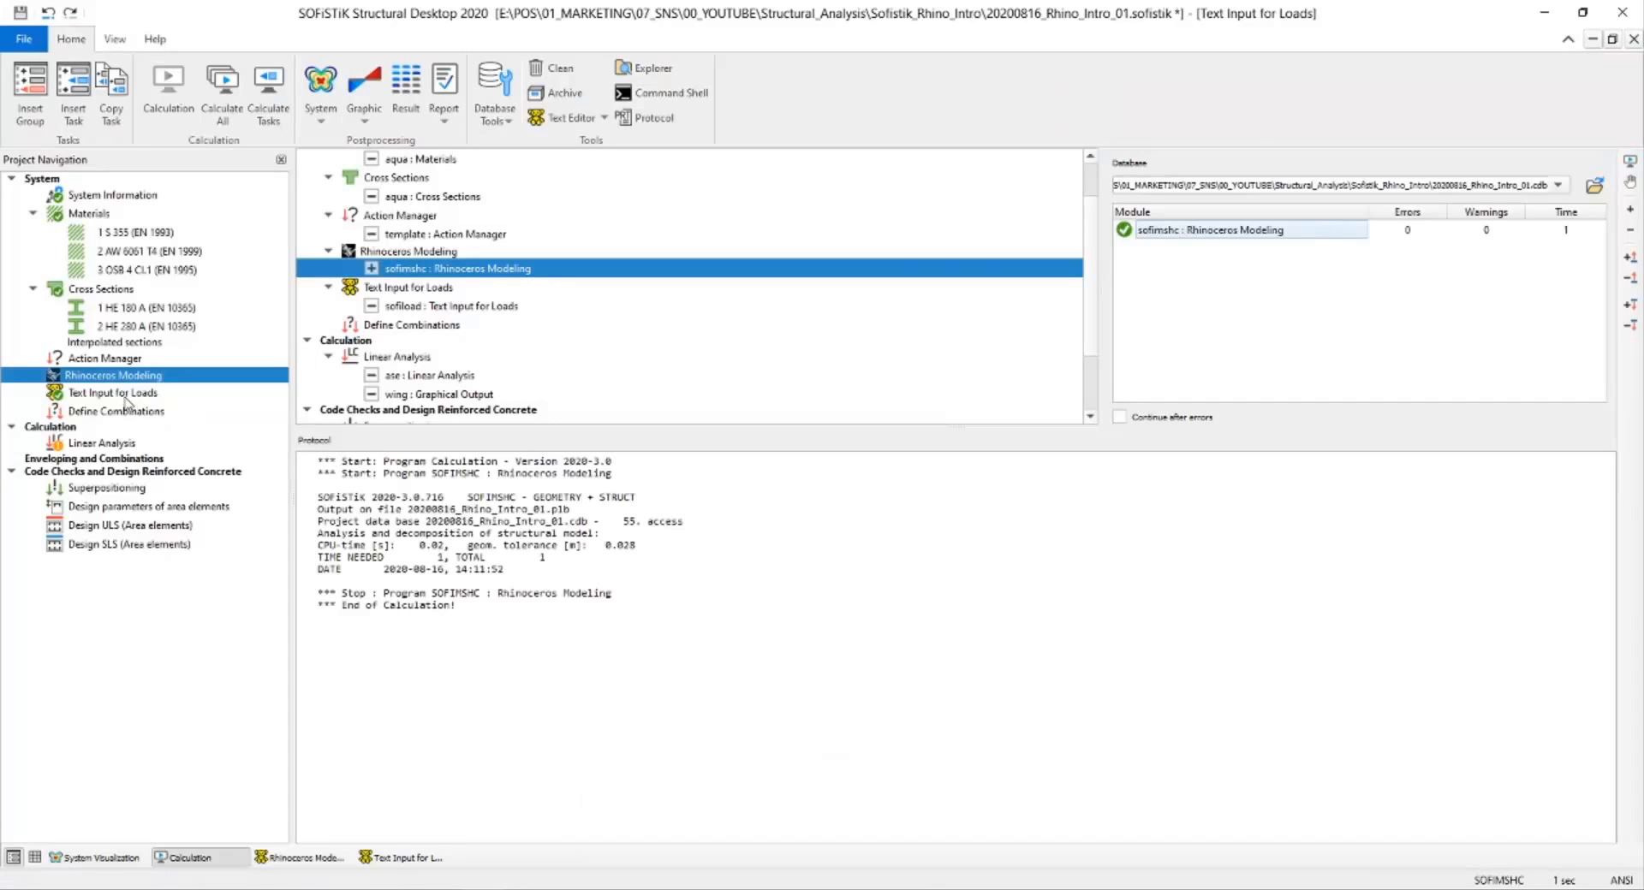
right_click(127, 395)
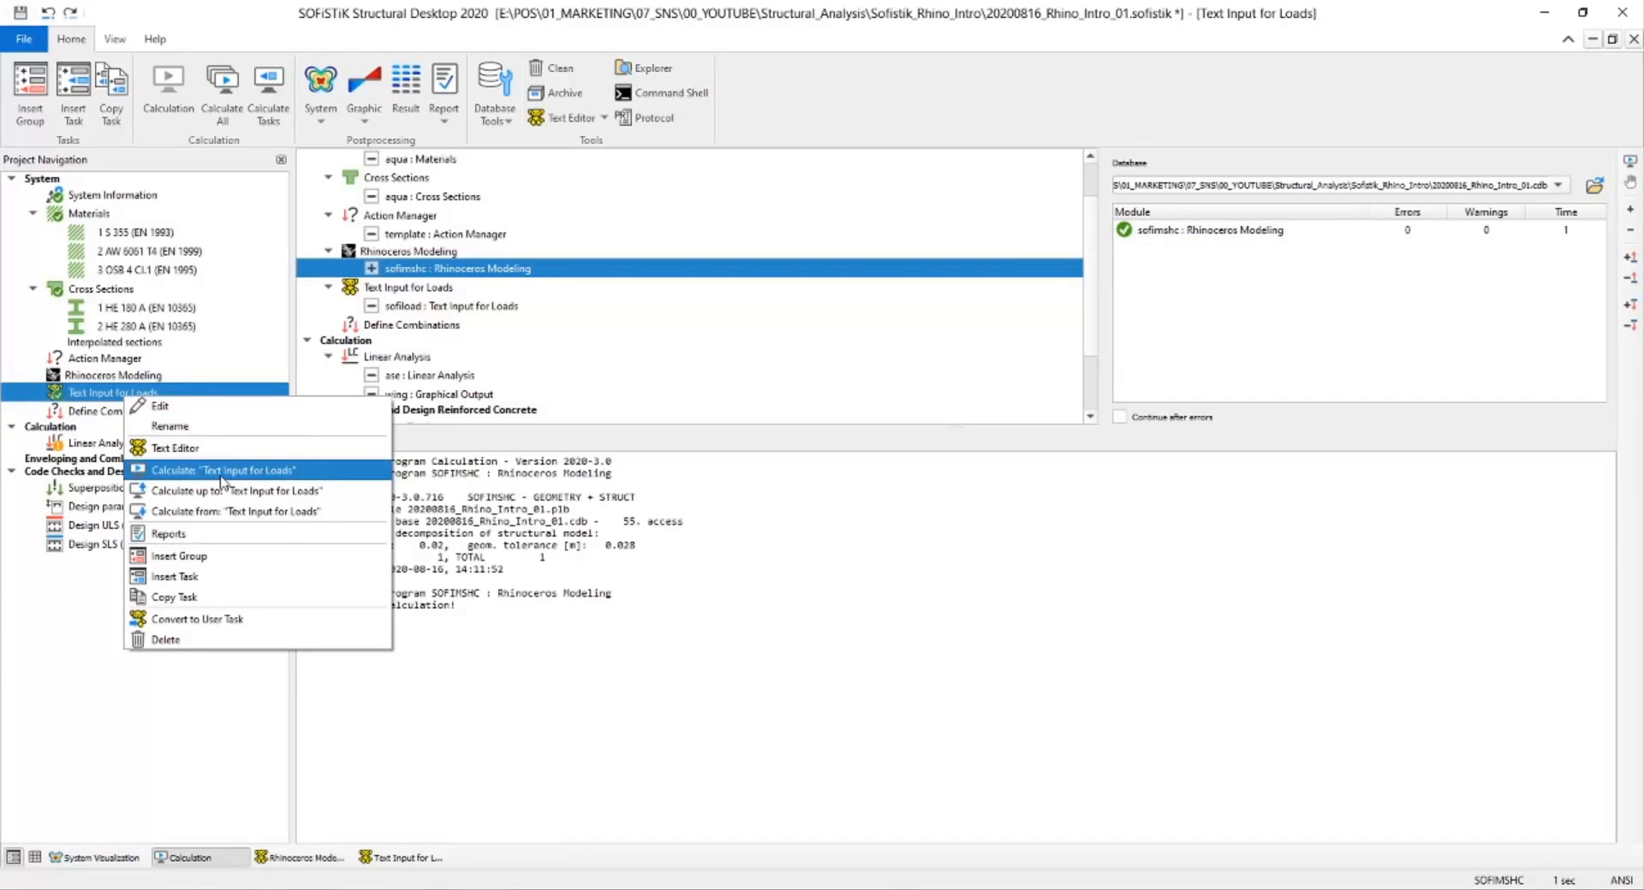
click(221, 473)
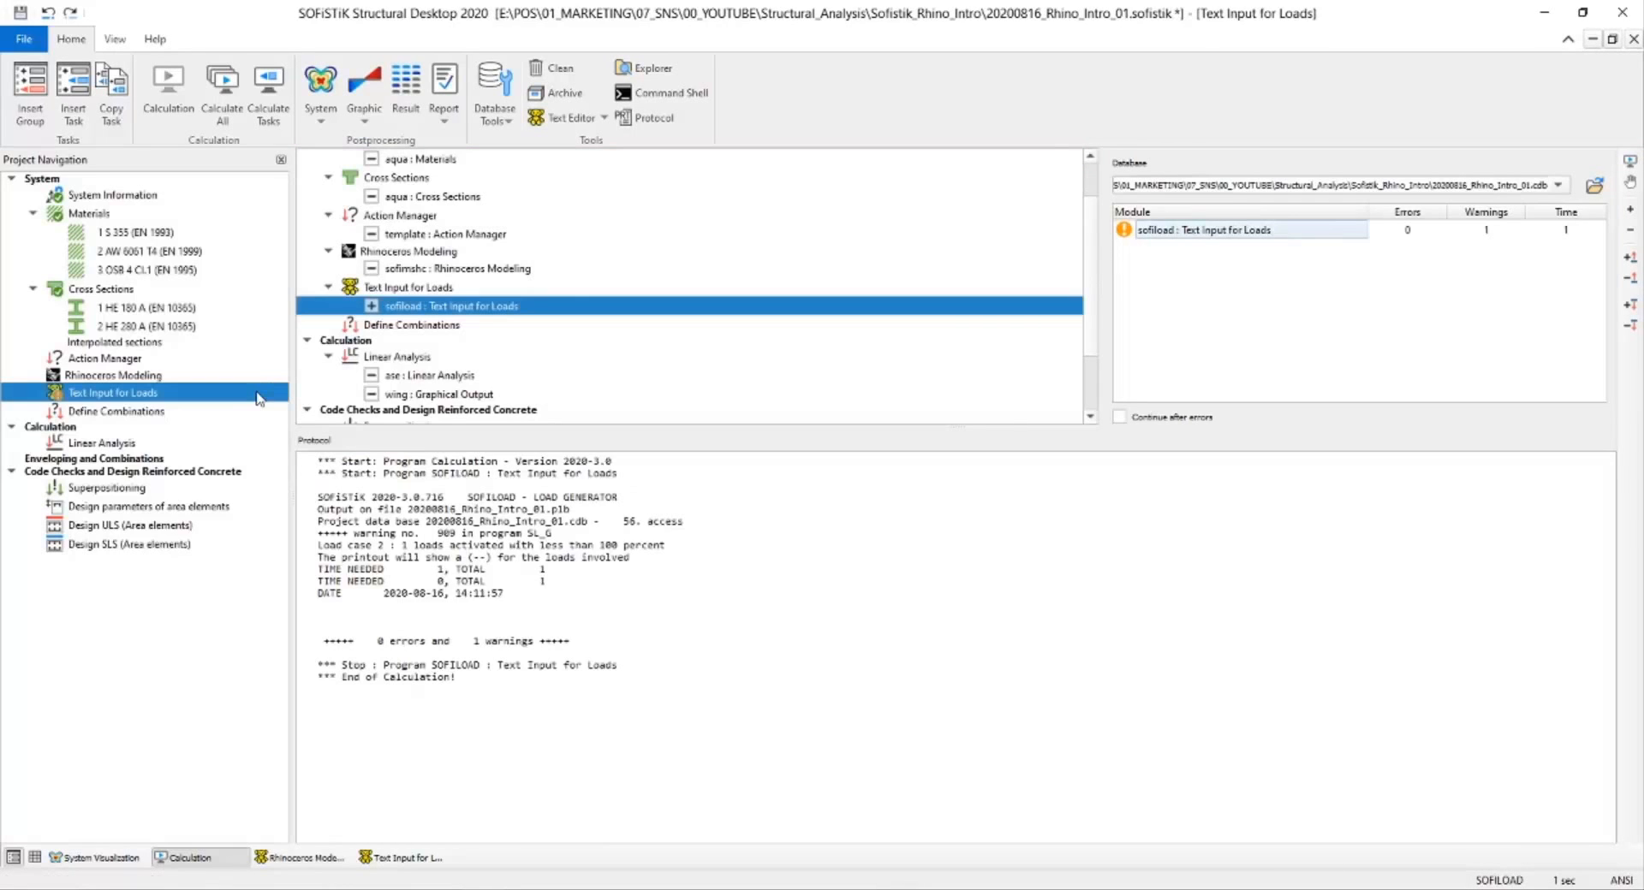
right_click(94, 444)
click(164, 523)
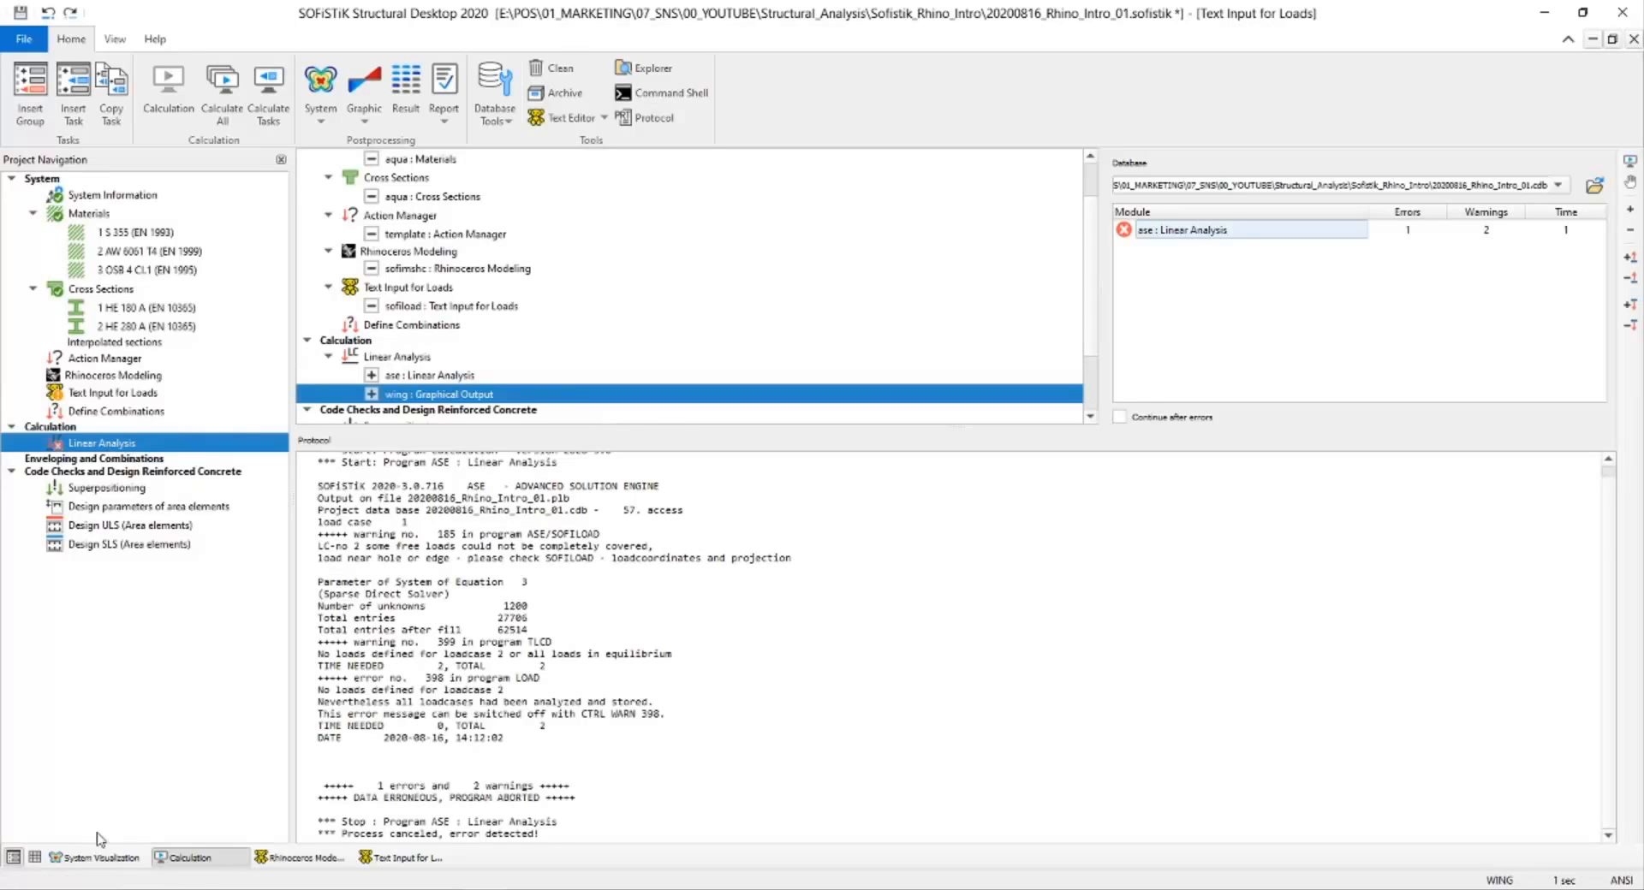
Check load case 2 in the System Visualization and read the Linear Analysis messages in the enlarged calculation protocol.
click(95, 857)
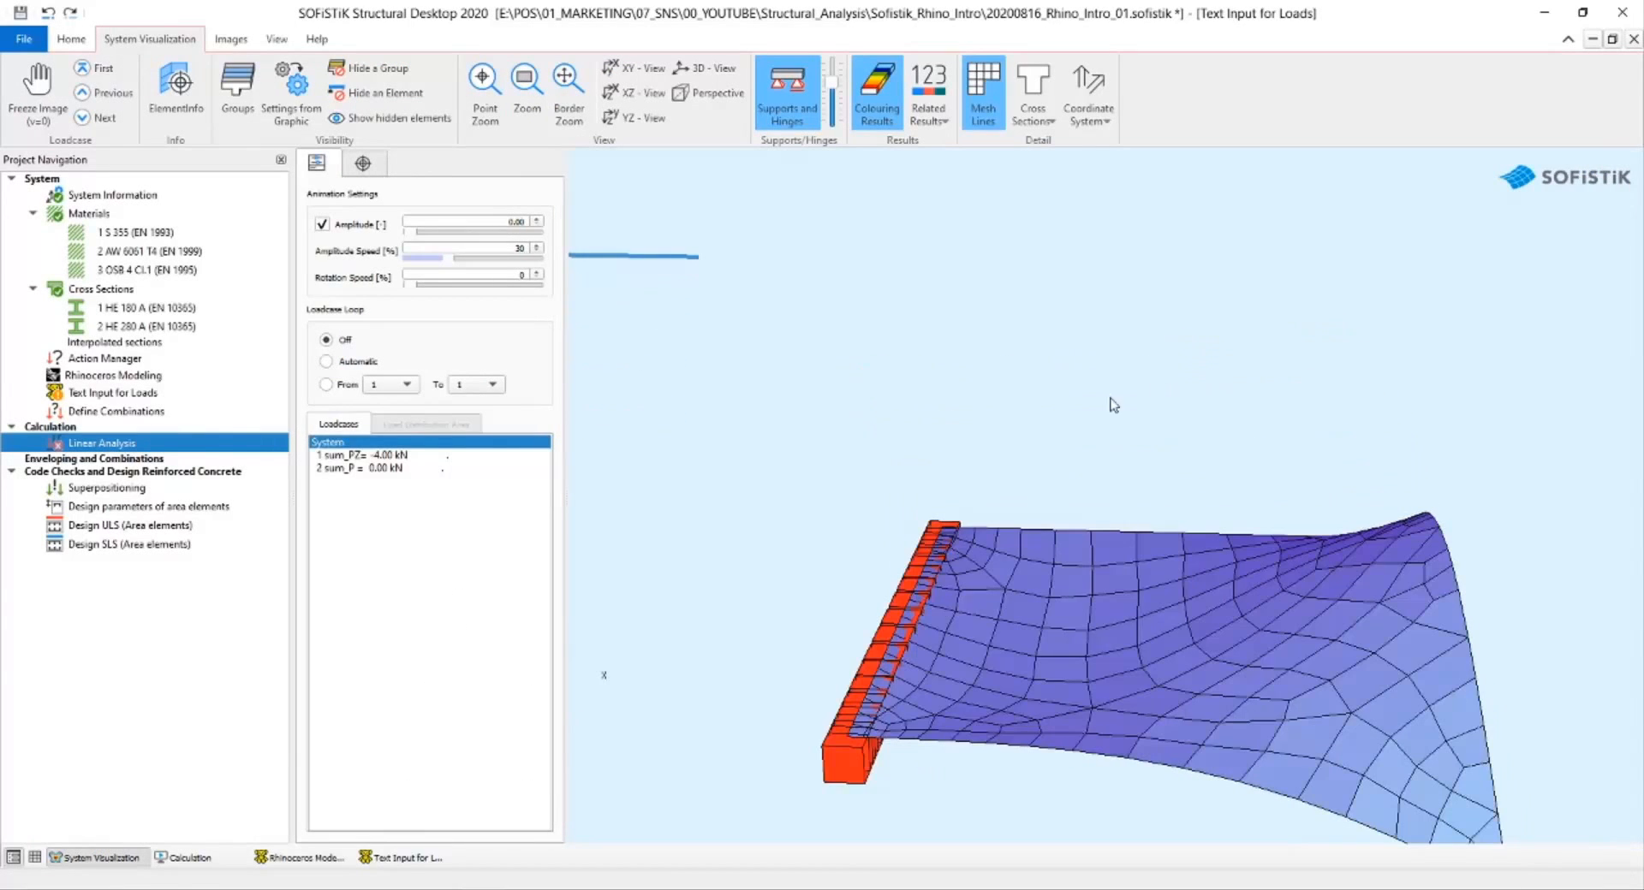
click(409, 469)
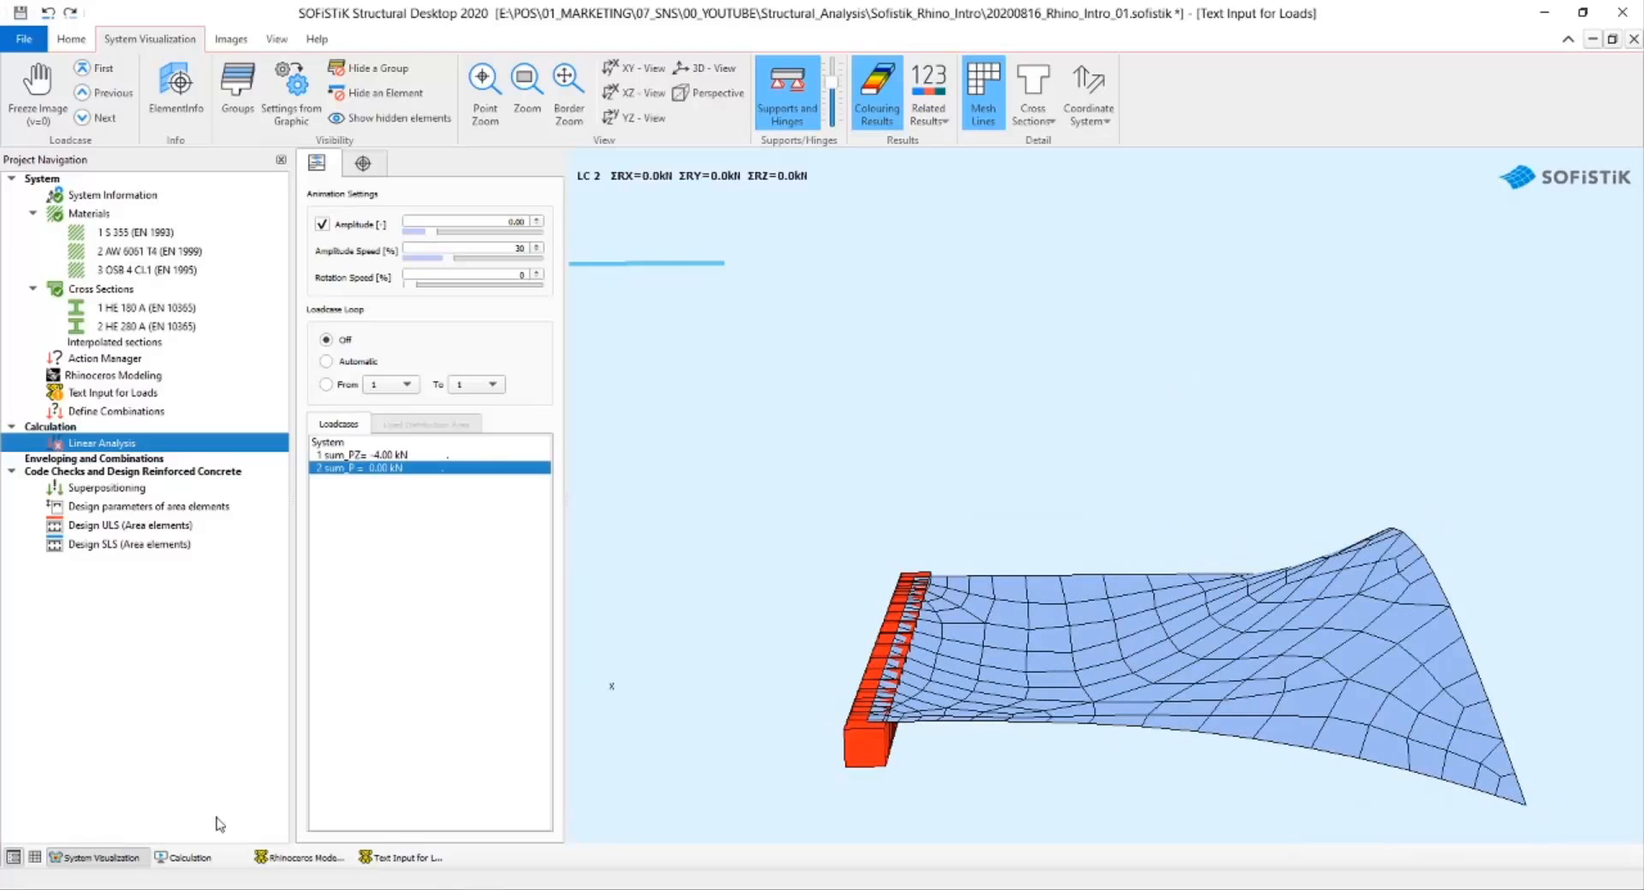
click(183, 857)
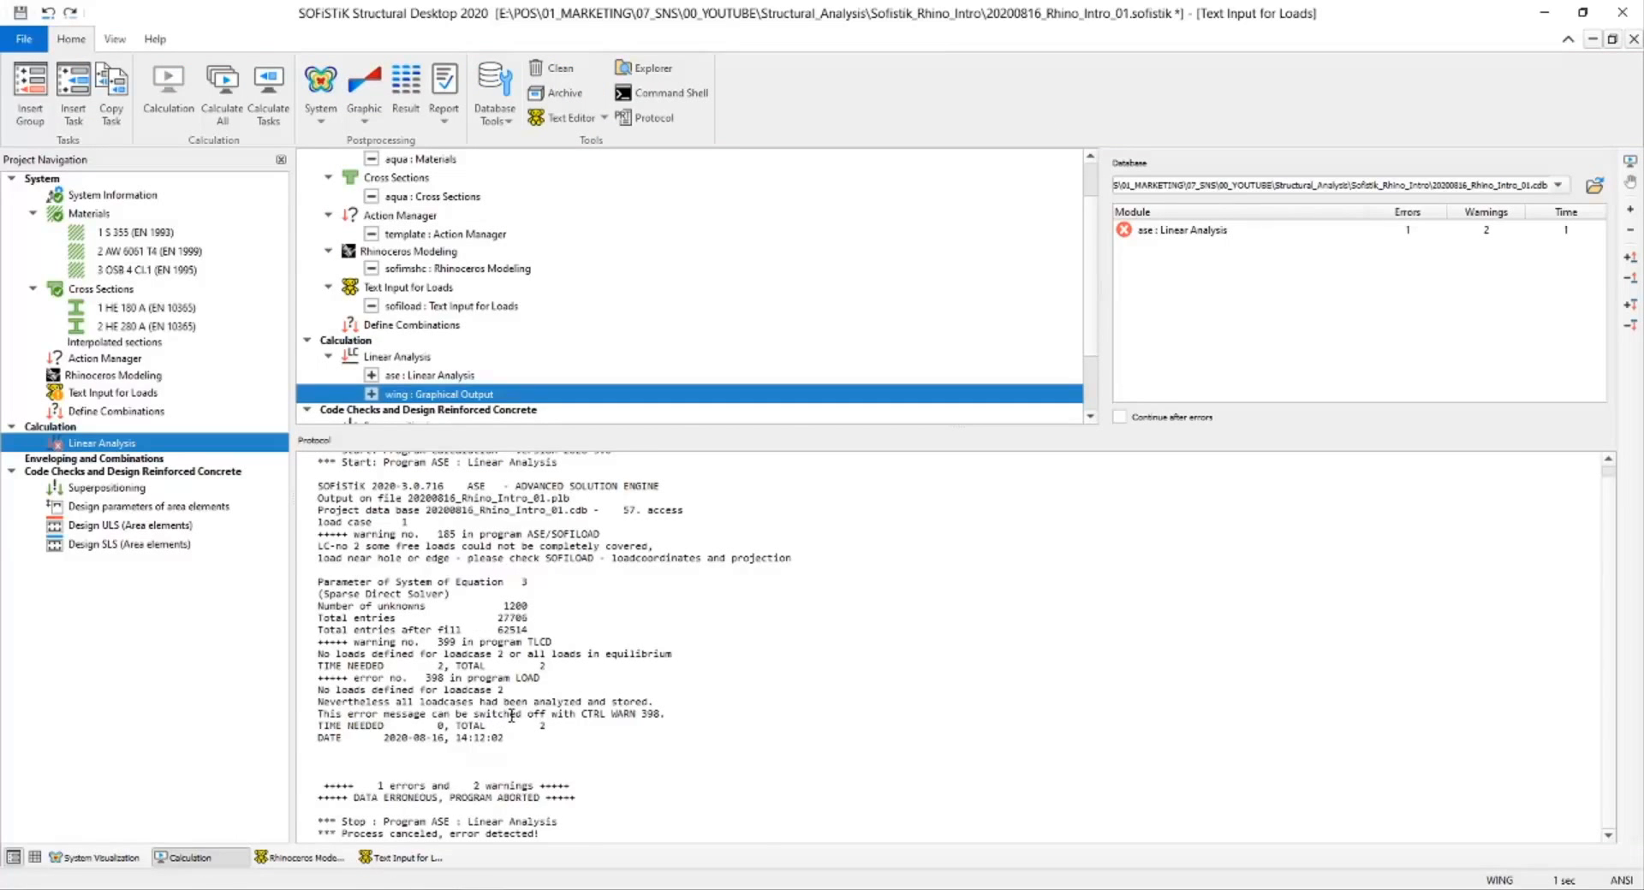
ctrl+scroll(511, 717, up, 3)
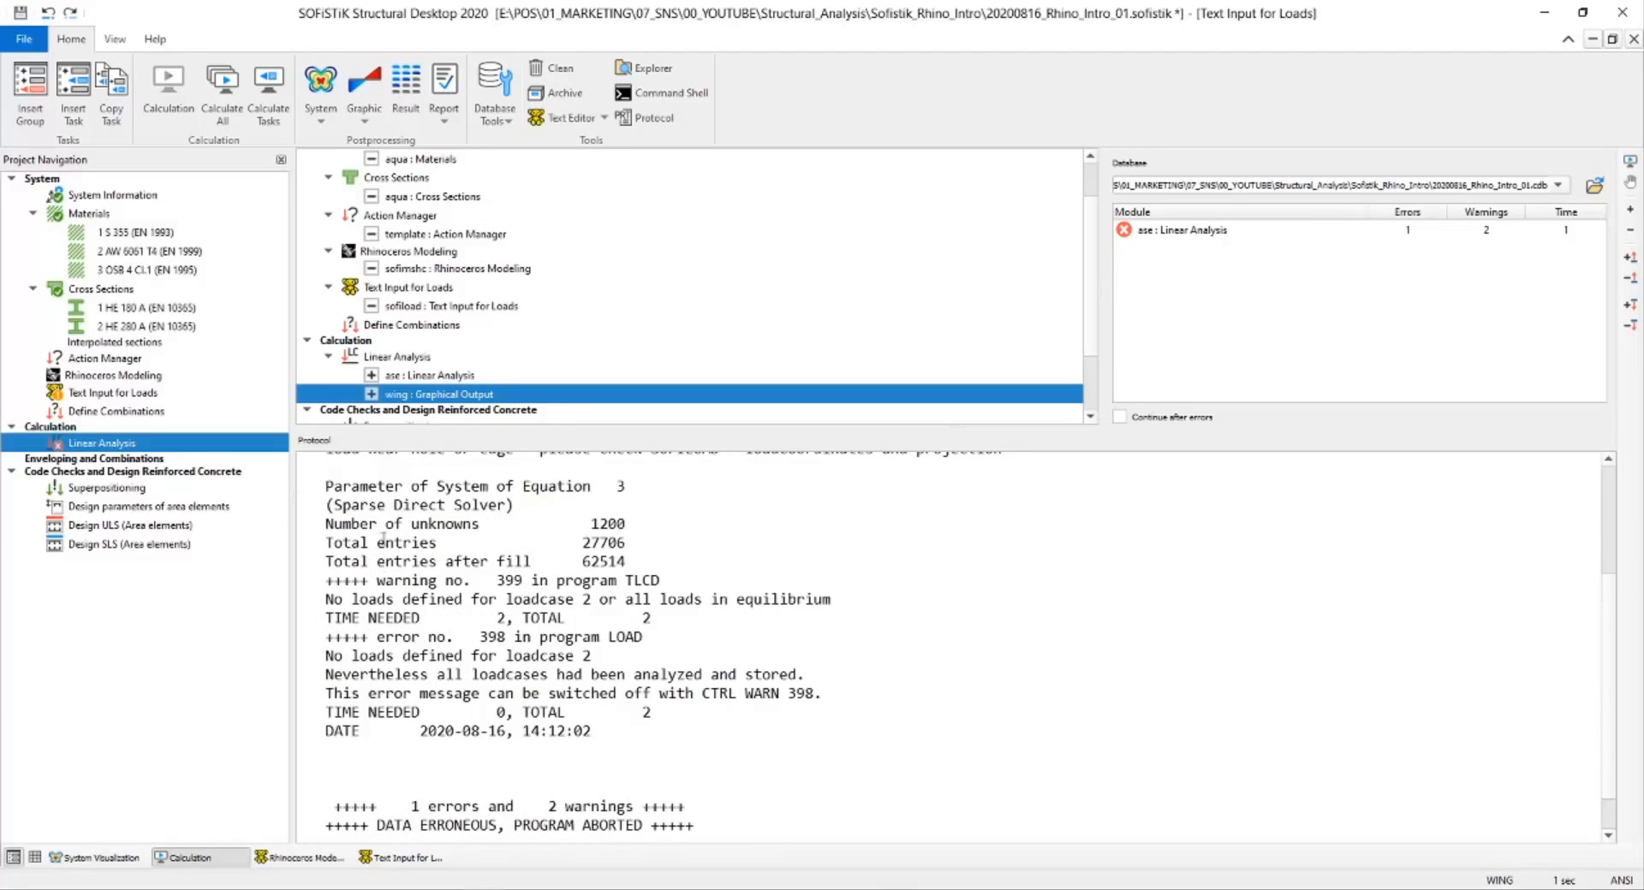
scroll(533, 599, up, 2)
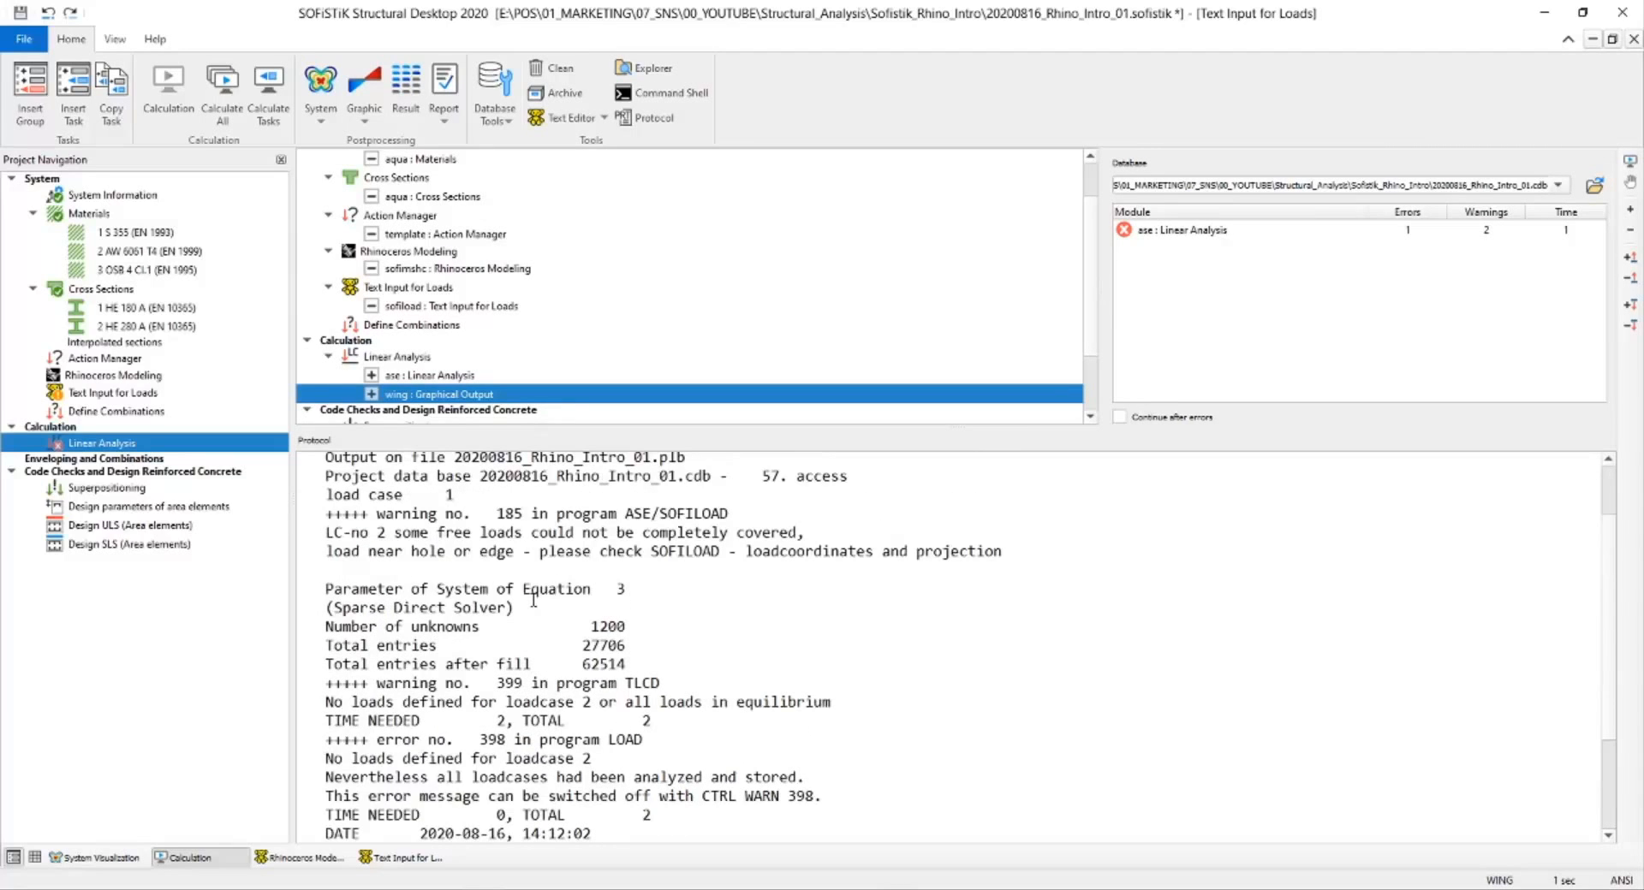
scroll(502, 543, up, 1)
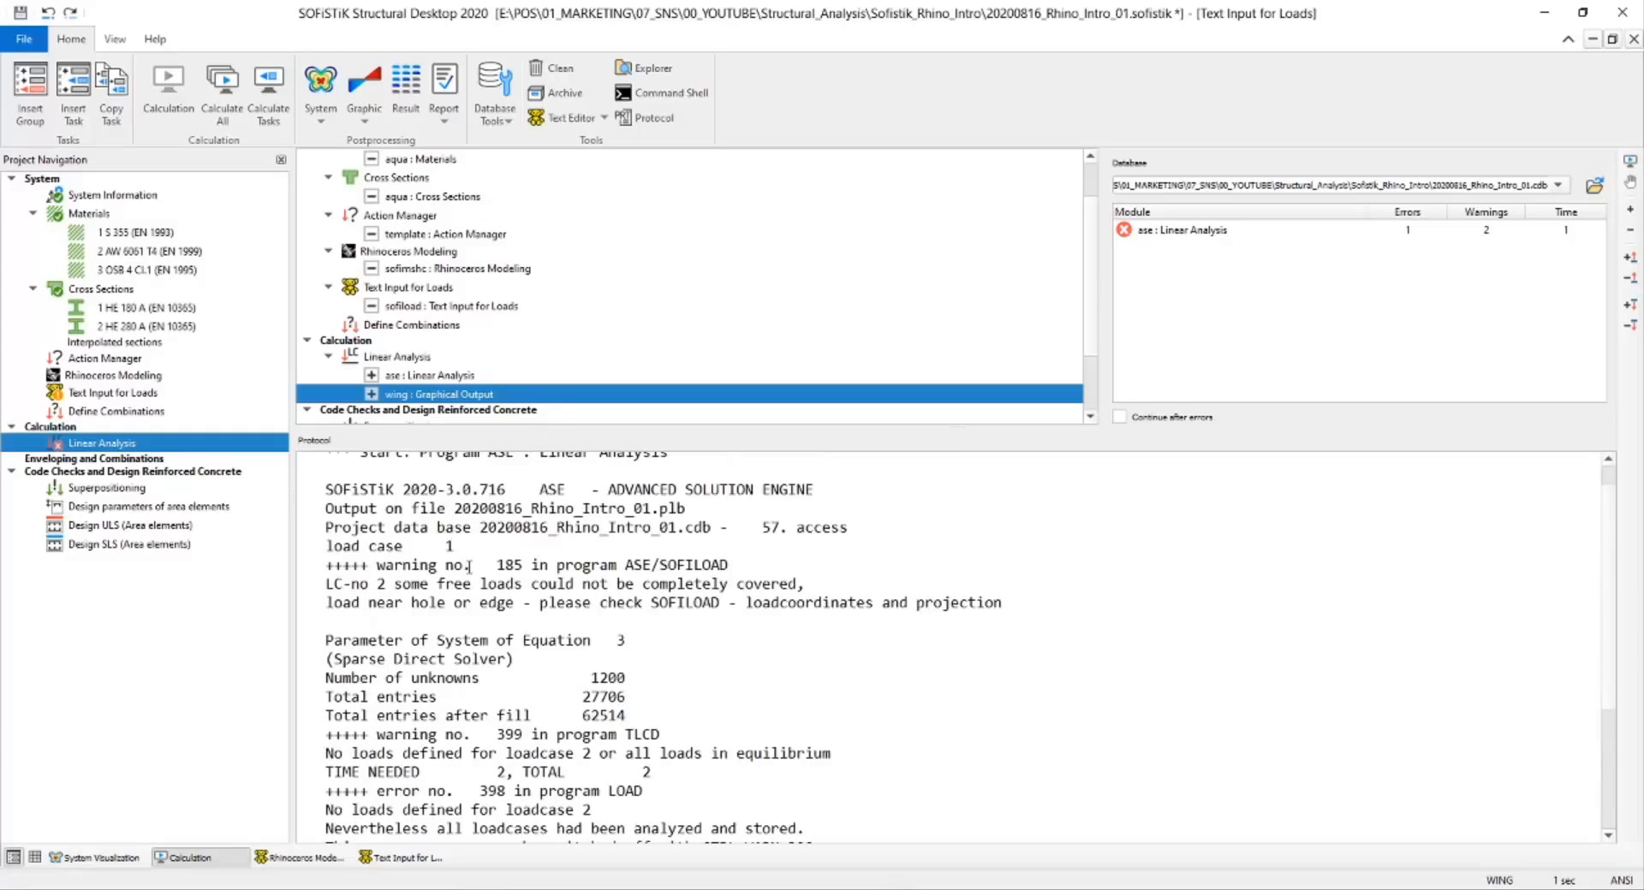
Examine the remaining Linear Analysis protocol for the load case 2 error and compare it with the plate in the System Visualization.
scroll(484, 587, down, 4)
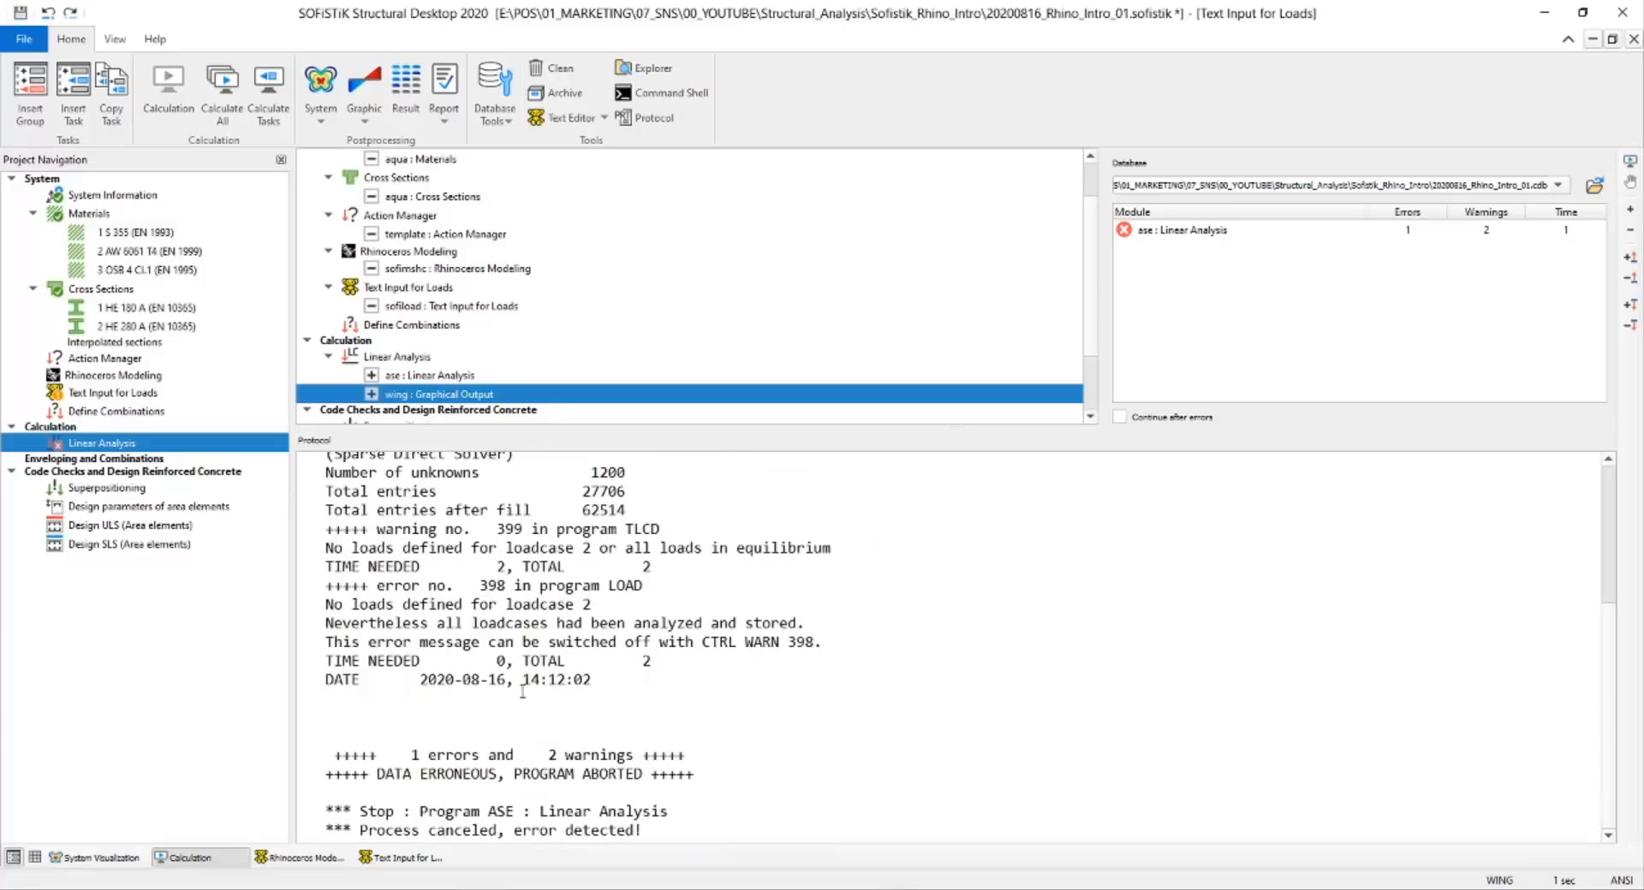
drag(336, 608, 597, 605)
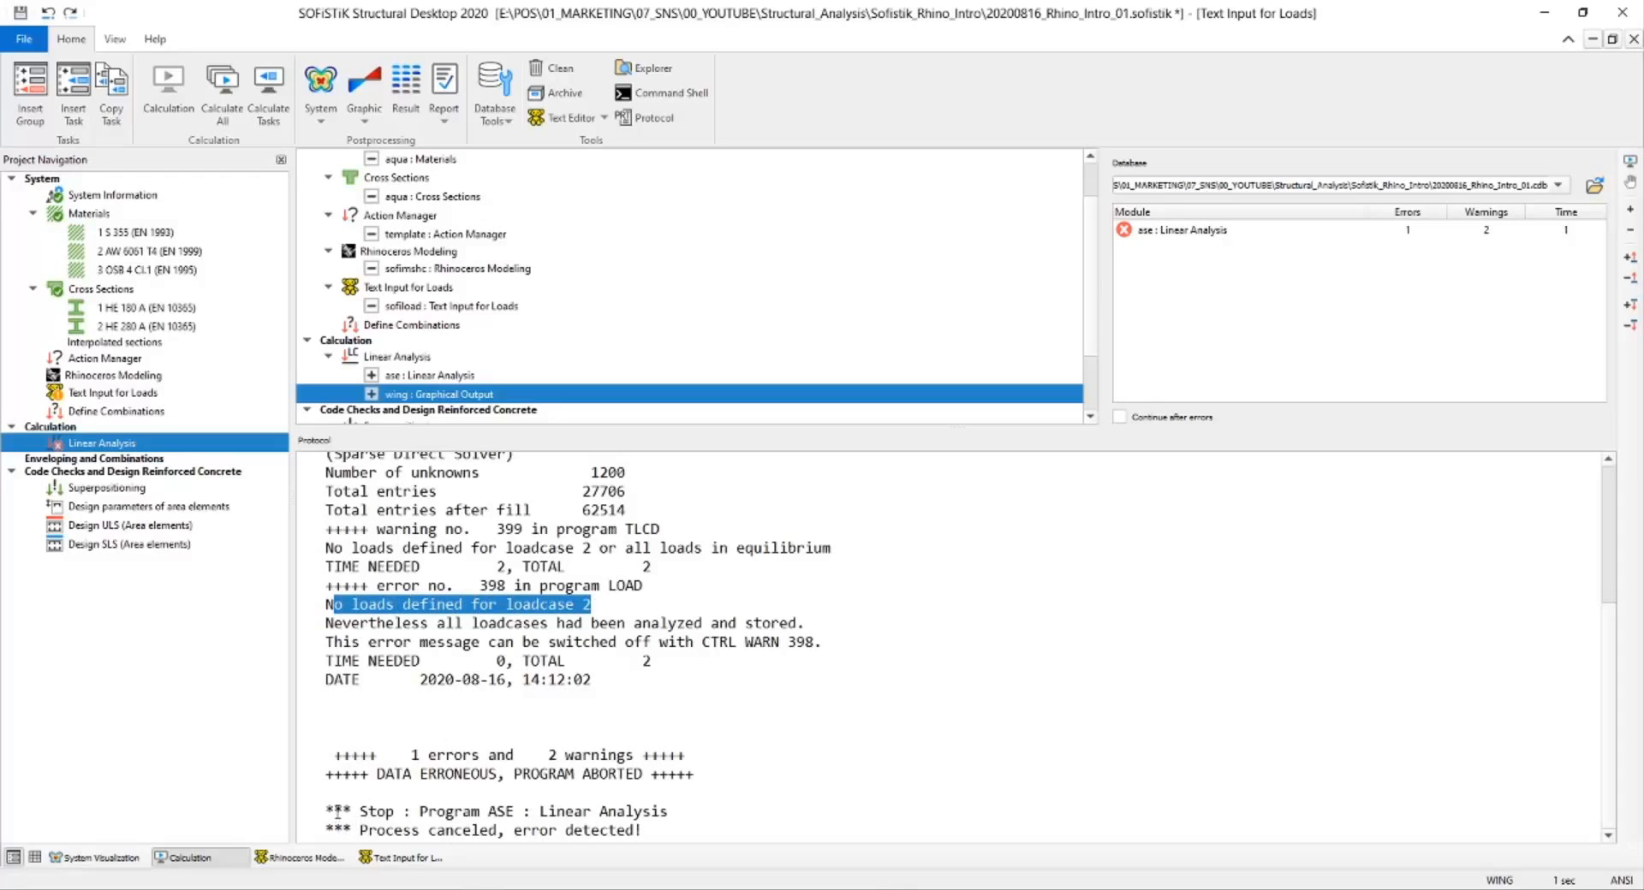
click(122, 858)
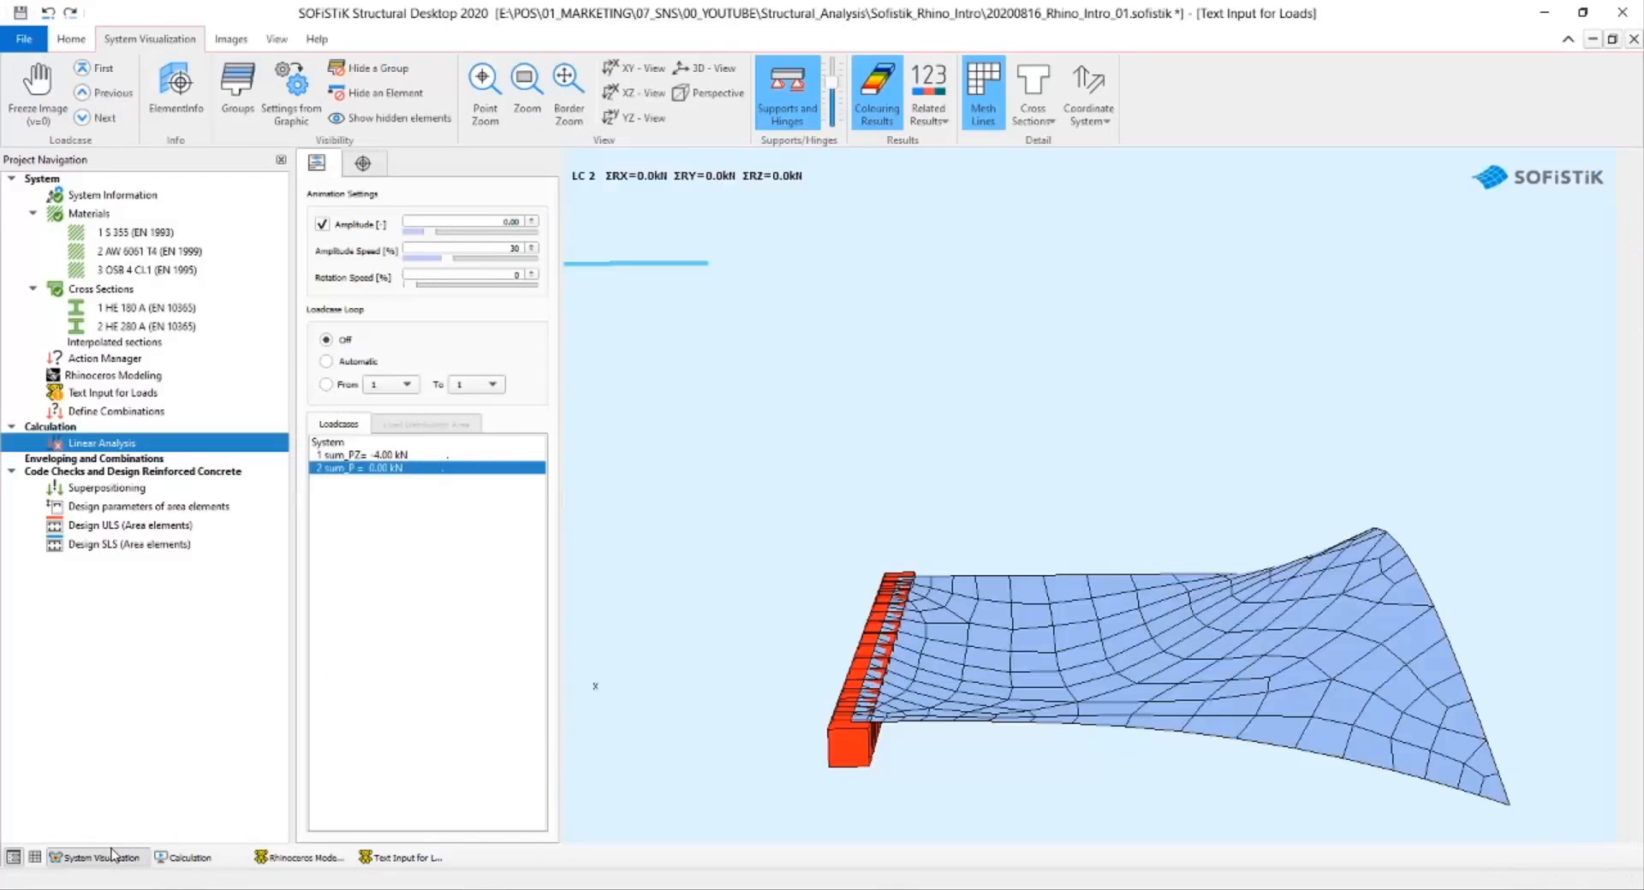
click(301, 858)
click(187, 857)
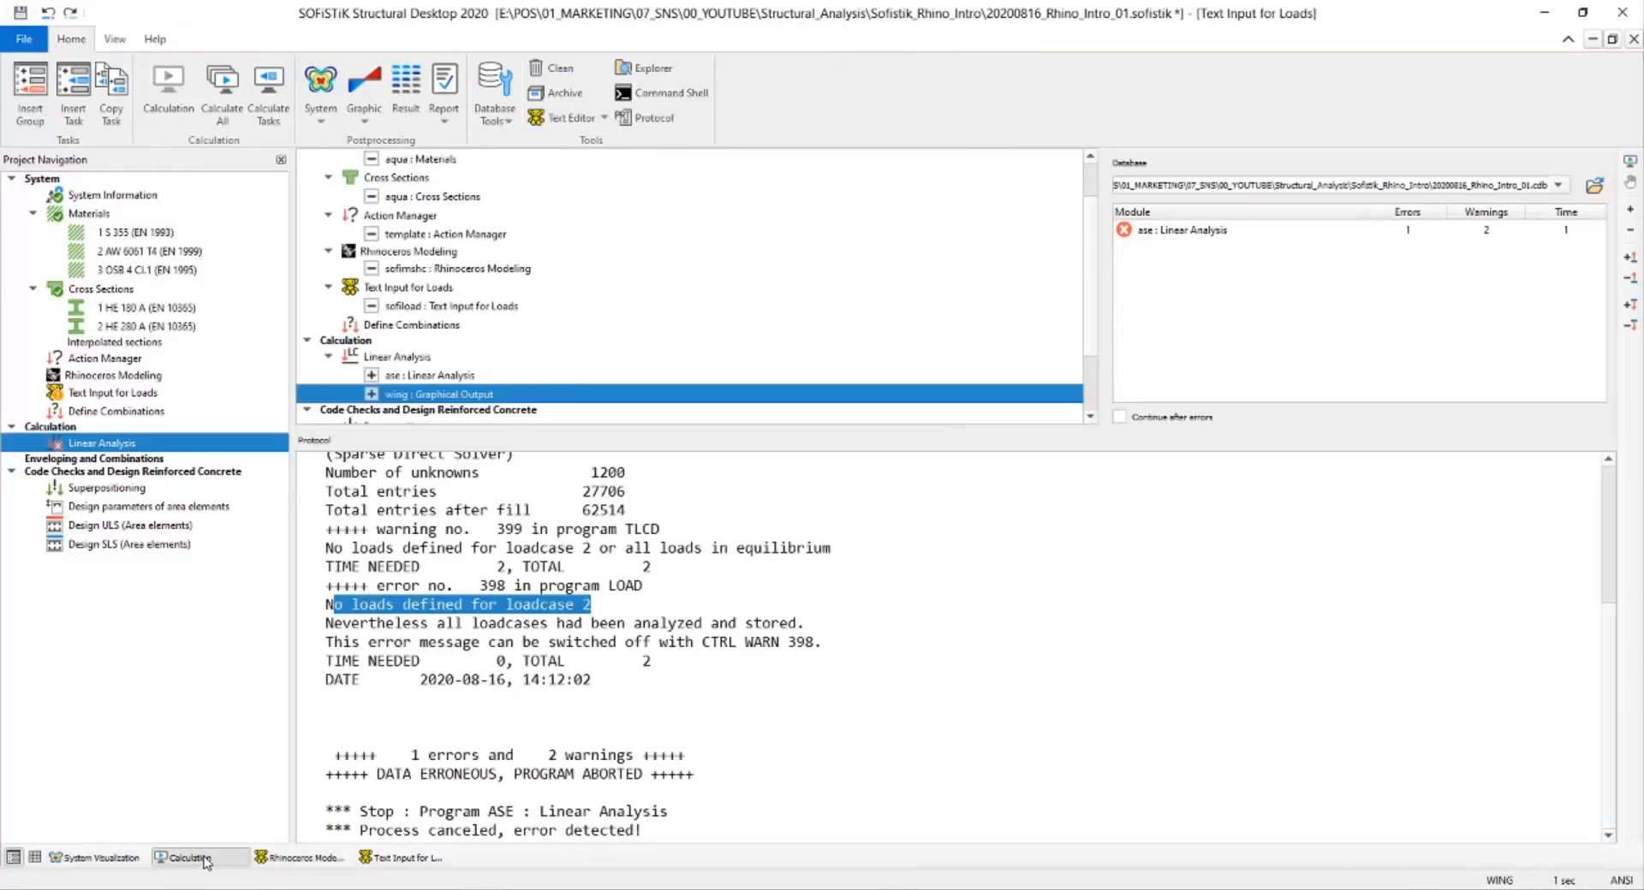
Switch to Rhino and copy the coordinates of the point at the plate's extended corner from its object description.
key(alt+Tab)
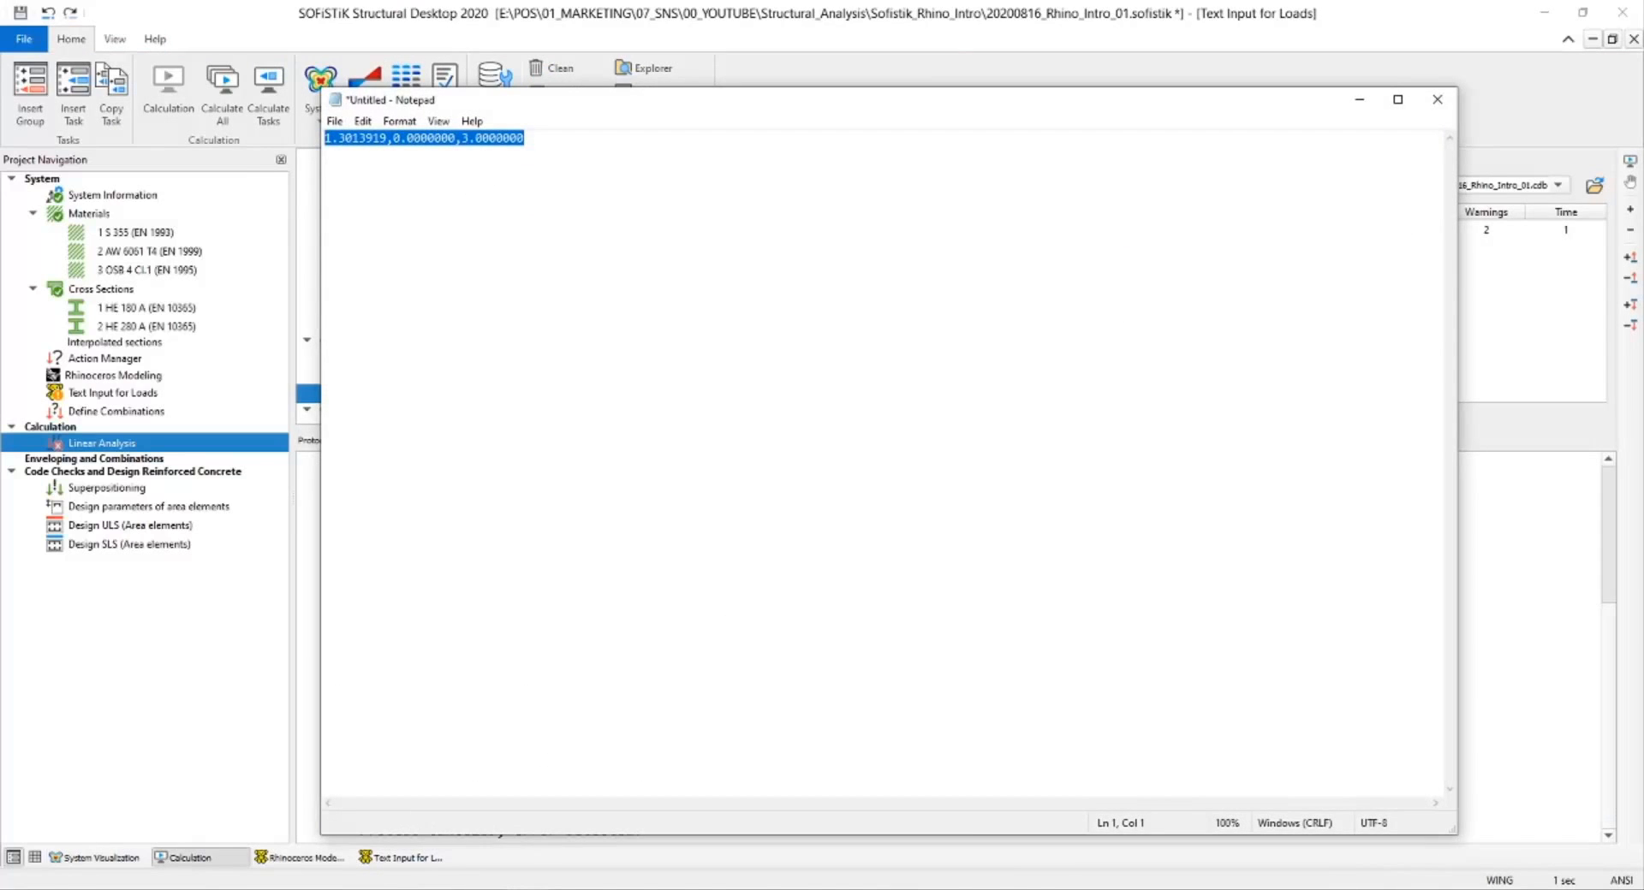
key(alt+Tab)
right_drag(656, 642, 804, 726)
scroll(804, 726, up, 4)
right_drag(897, 586, 928, 434)
click(950, 493)
text(What)
key(Return)
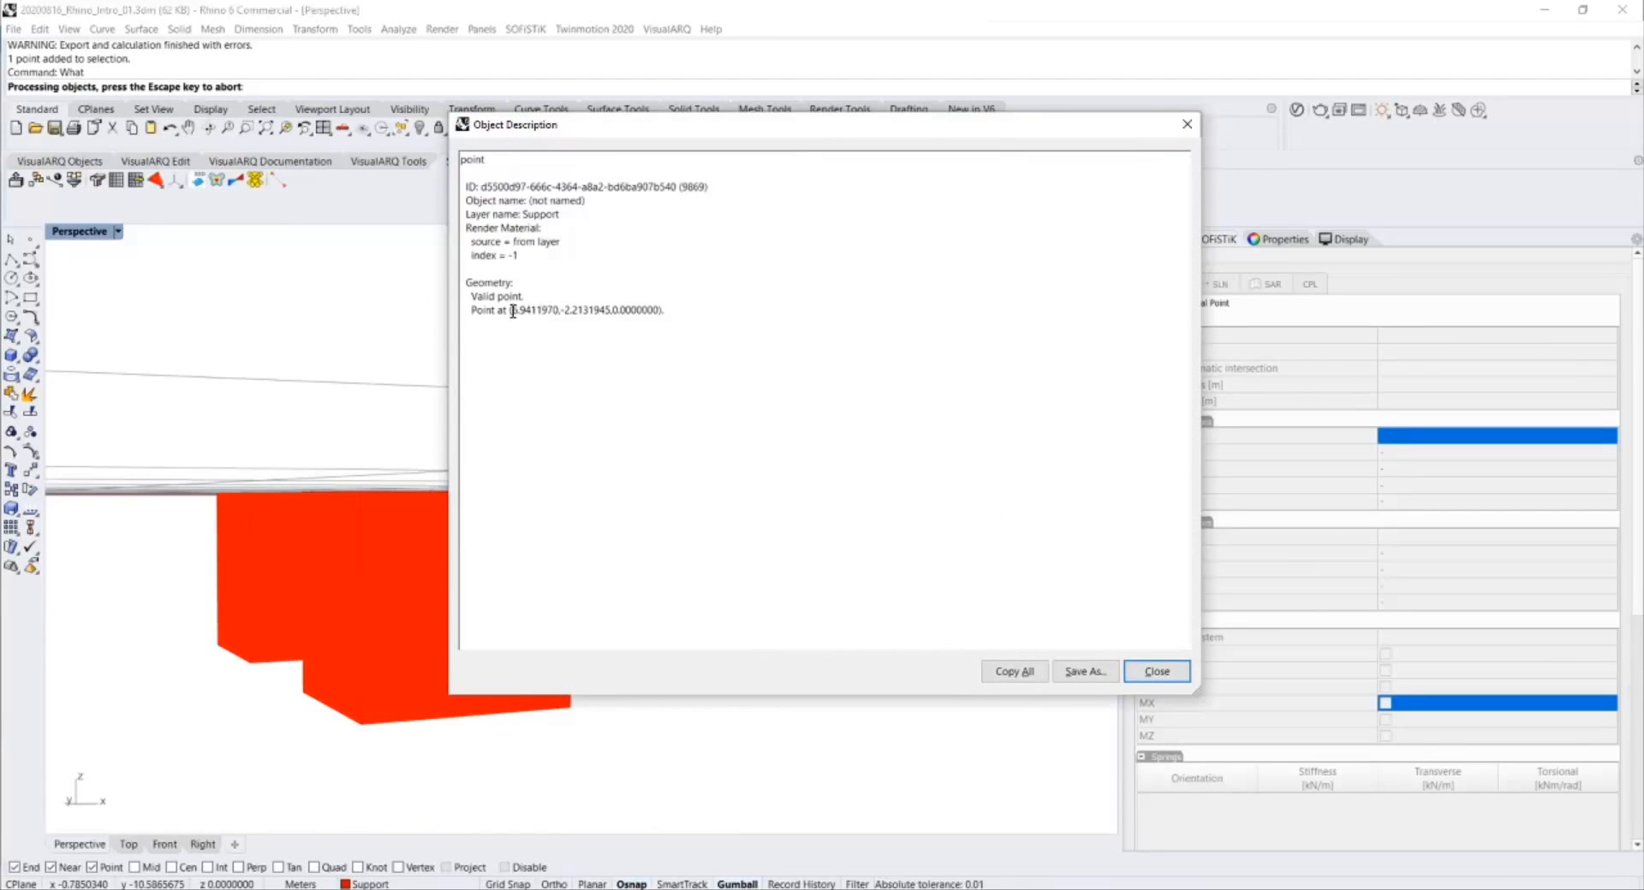
drag(511, 311, 621, 321)
key(ctrl+c)
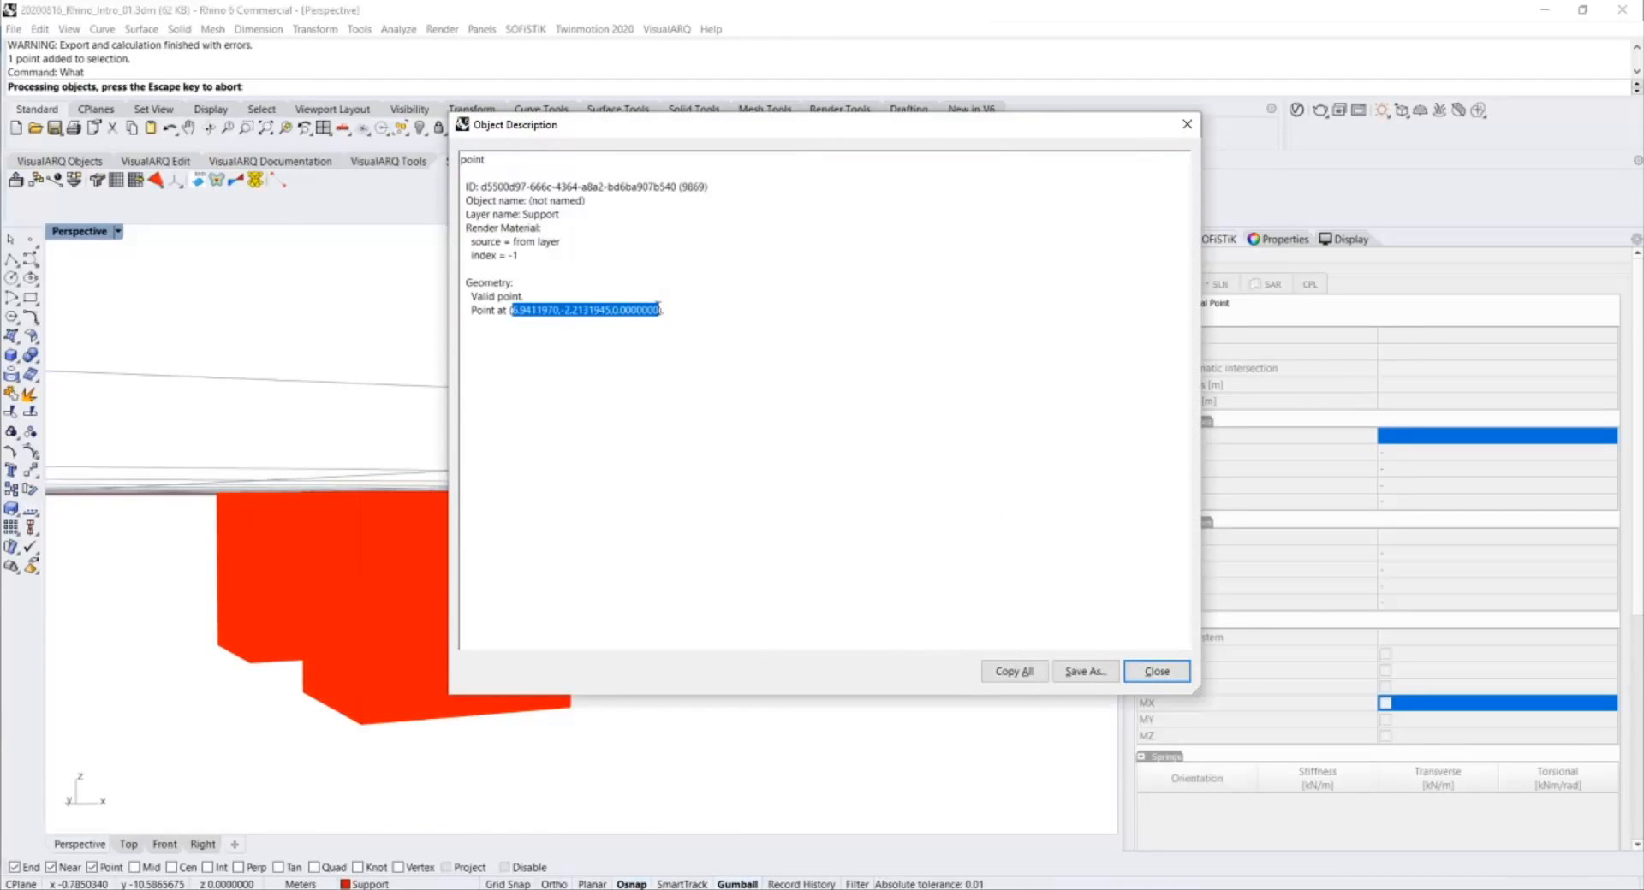
Switch to SOFiSTiK and set the x4 coordinates of the load case 2 area load to 6.9411970 -2.2131945 0.0000000.
key(alt+Tab)
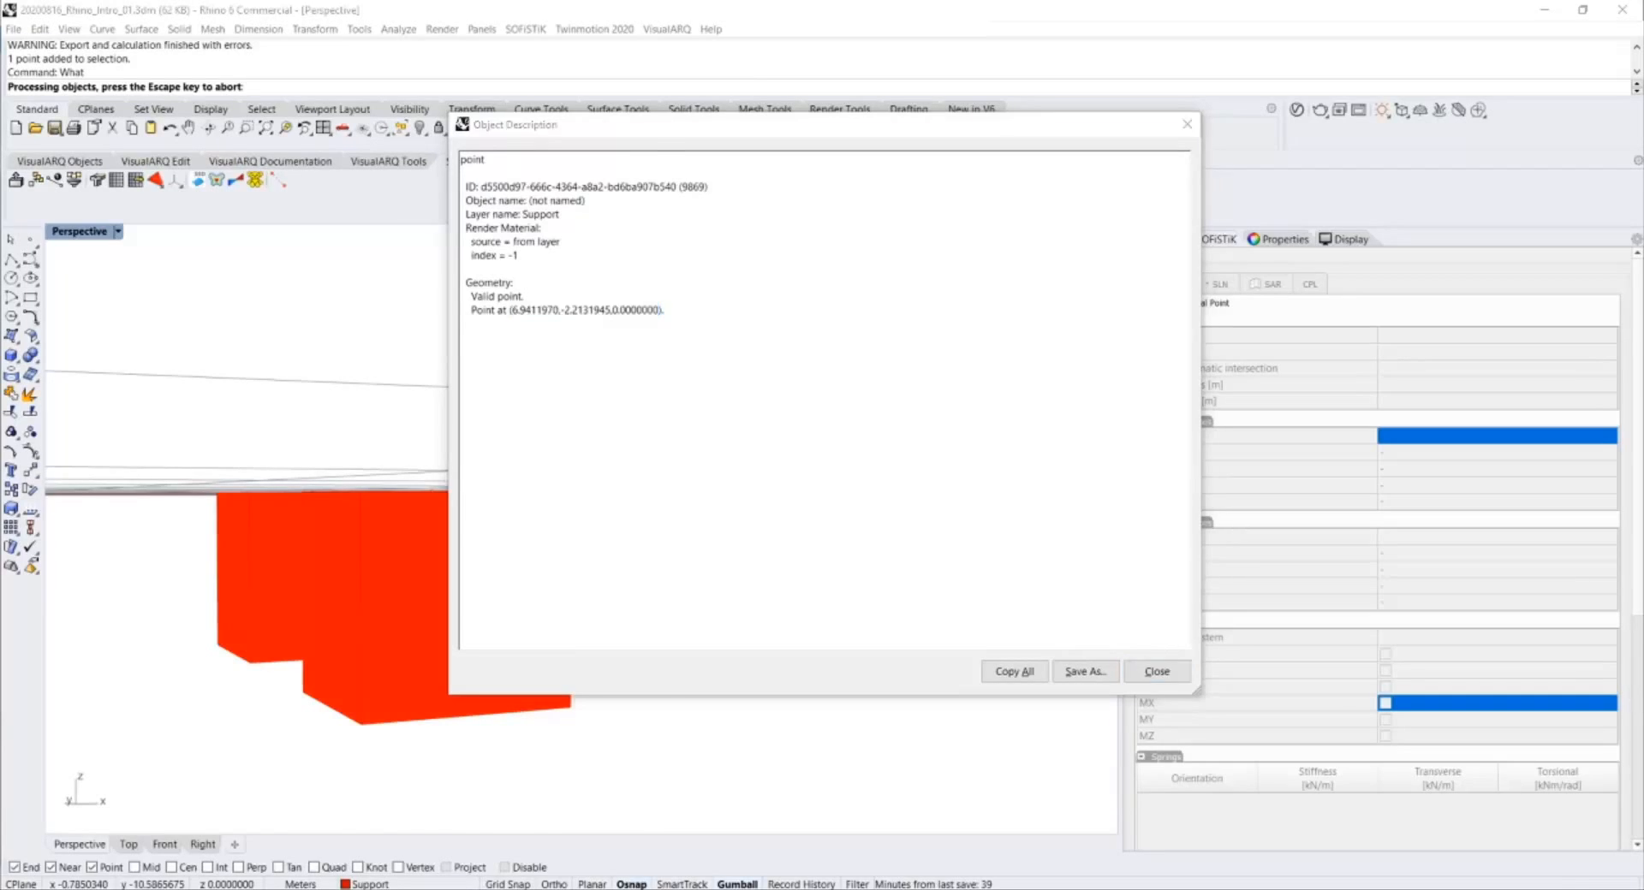
click(114, 393)
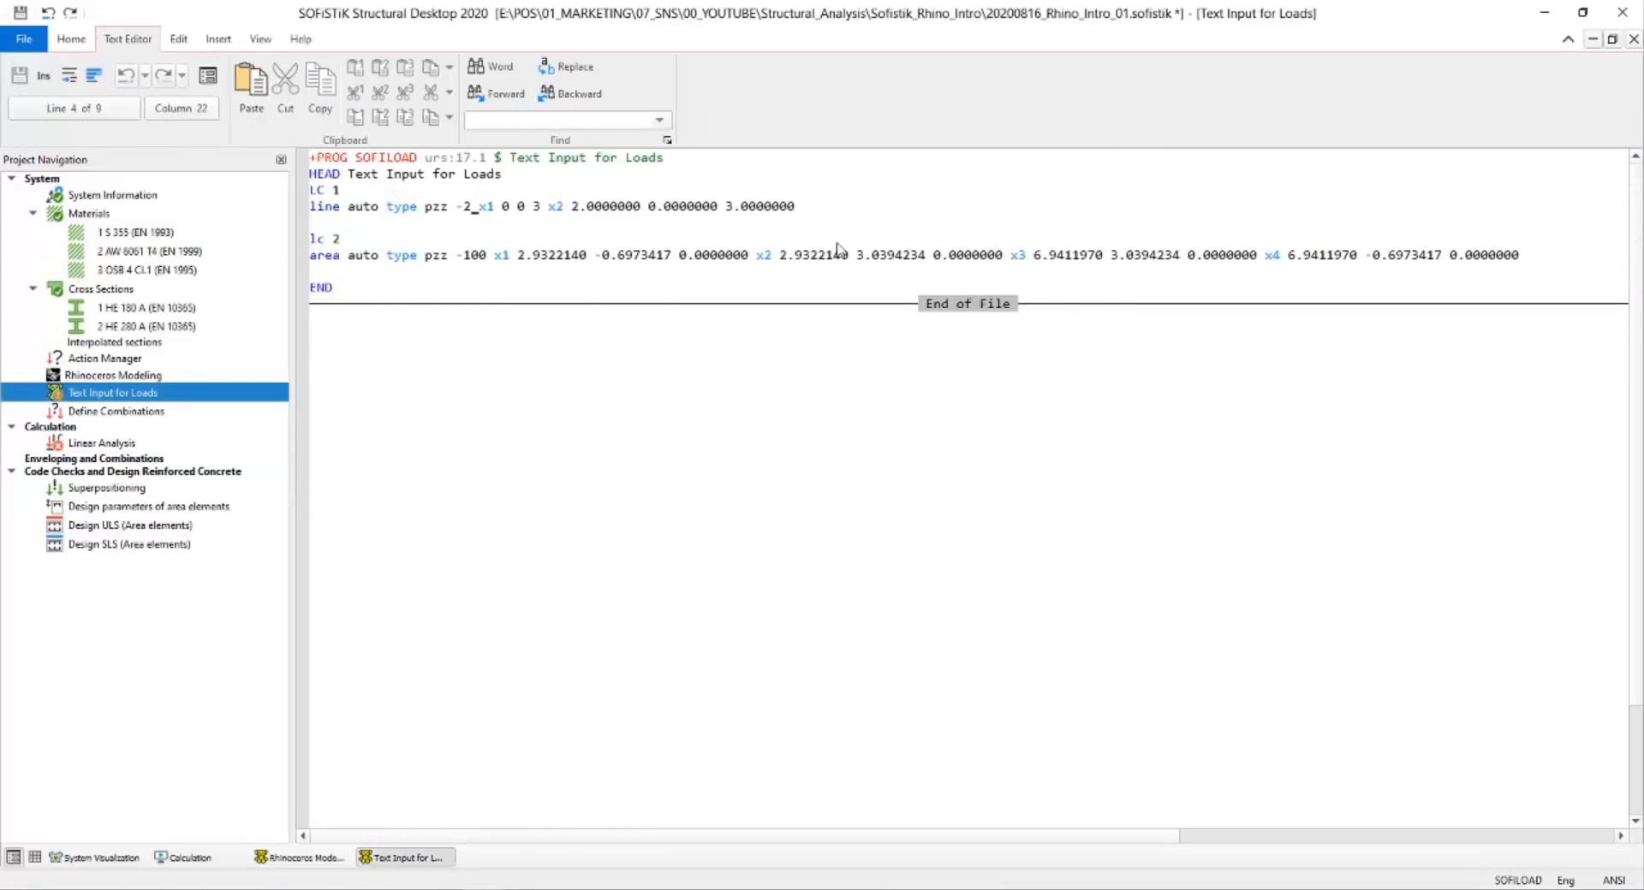
drag(1288, 254, 1515, 258)
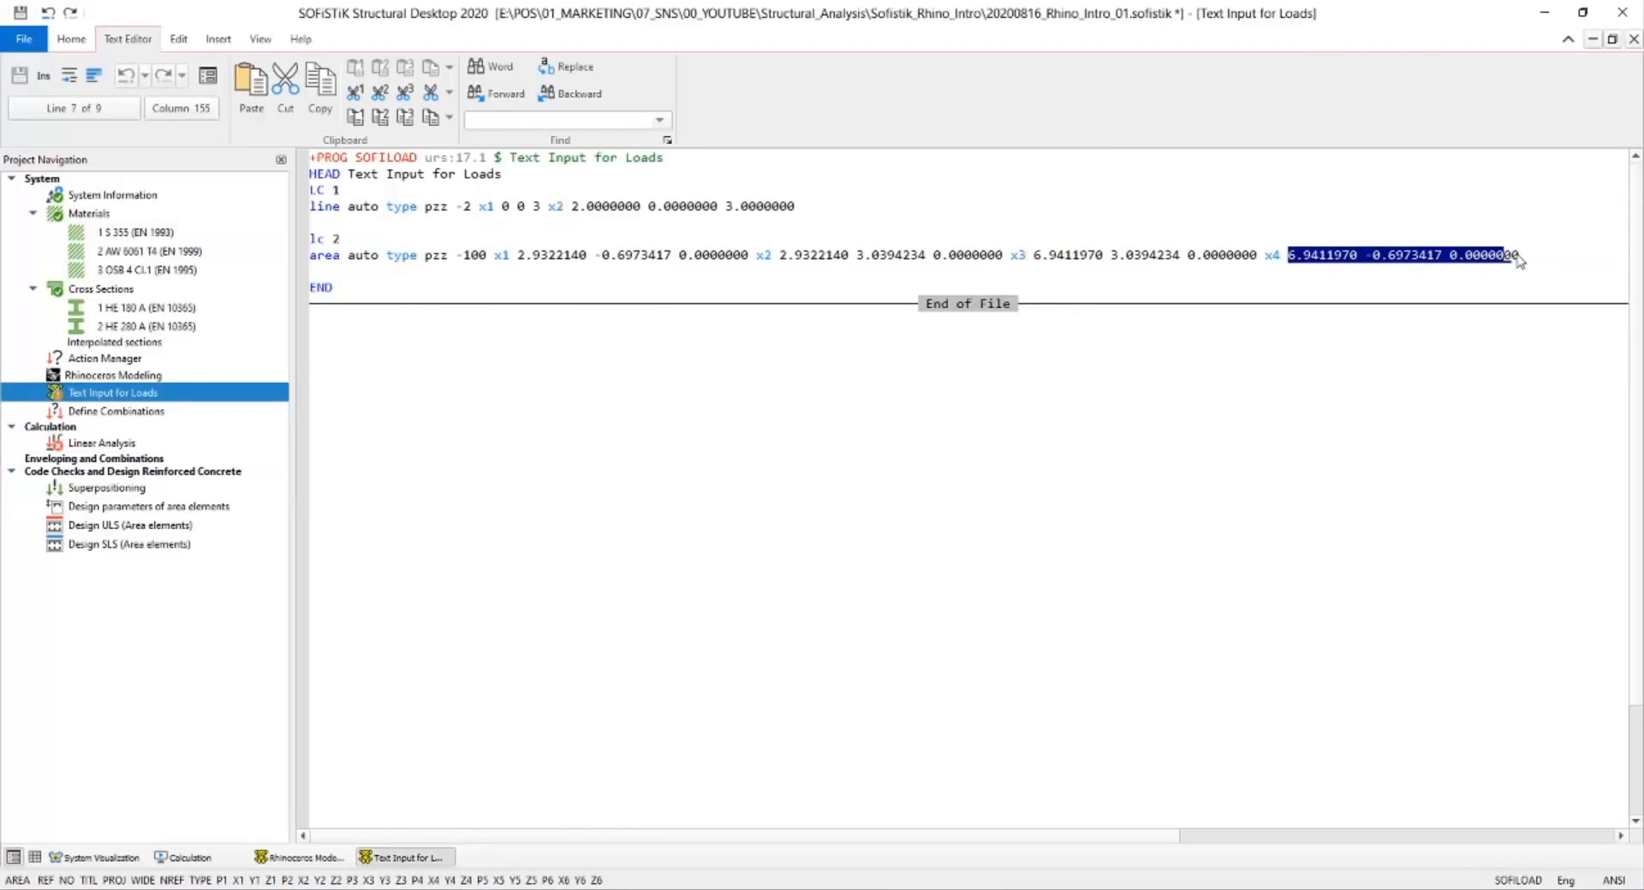
key(ctrl+v)
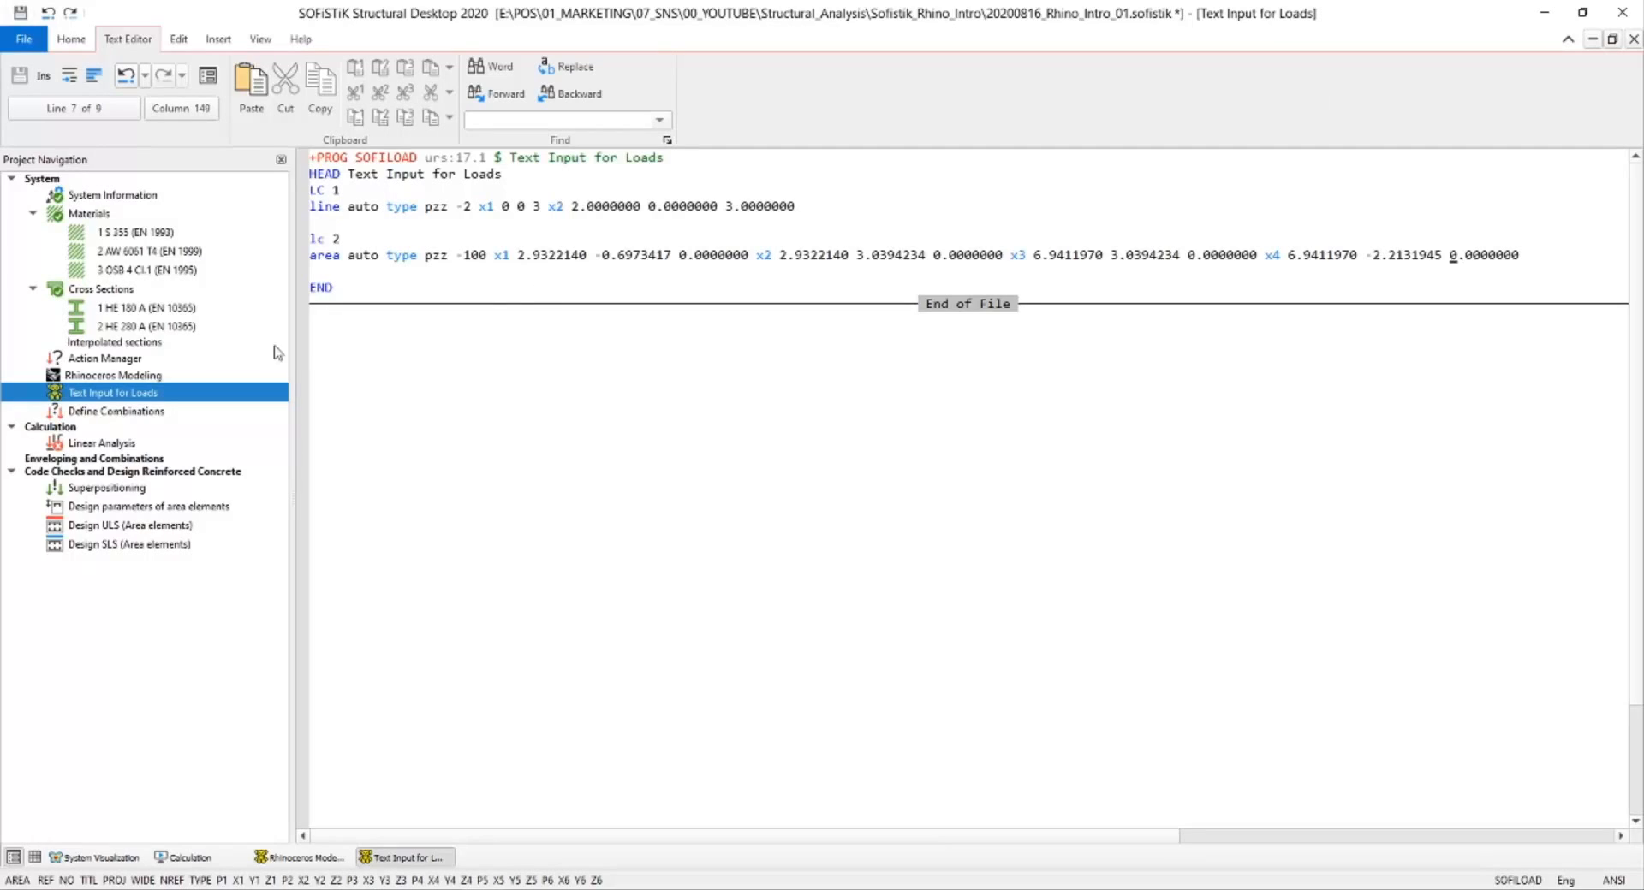
Recalculate Text Input for Loads and Linear Analysis, and display load case 2 in the System Visualization.
right_click(171, 390)
click(265, 444)
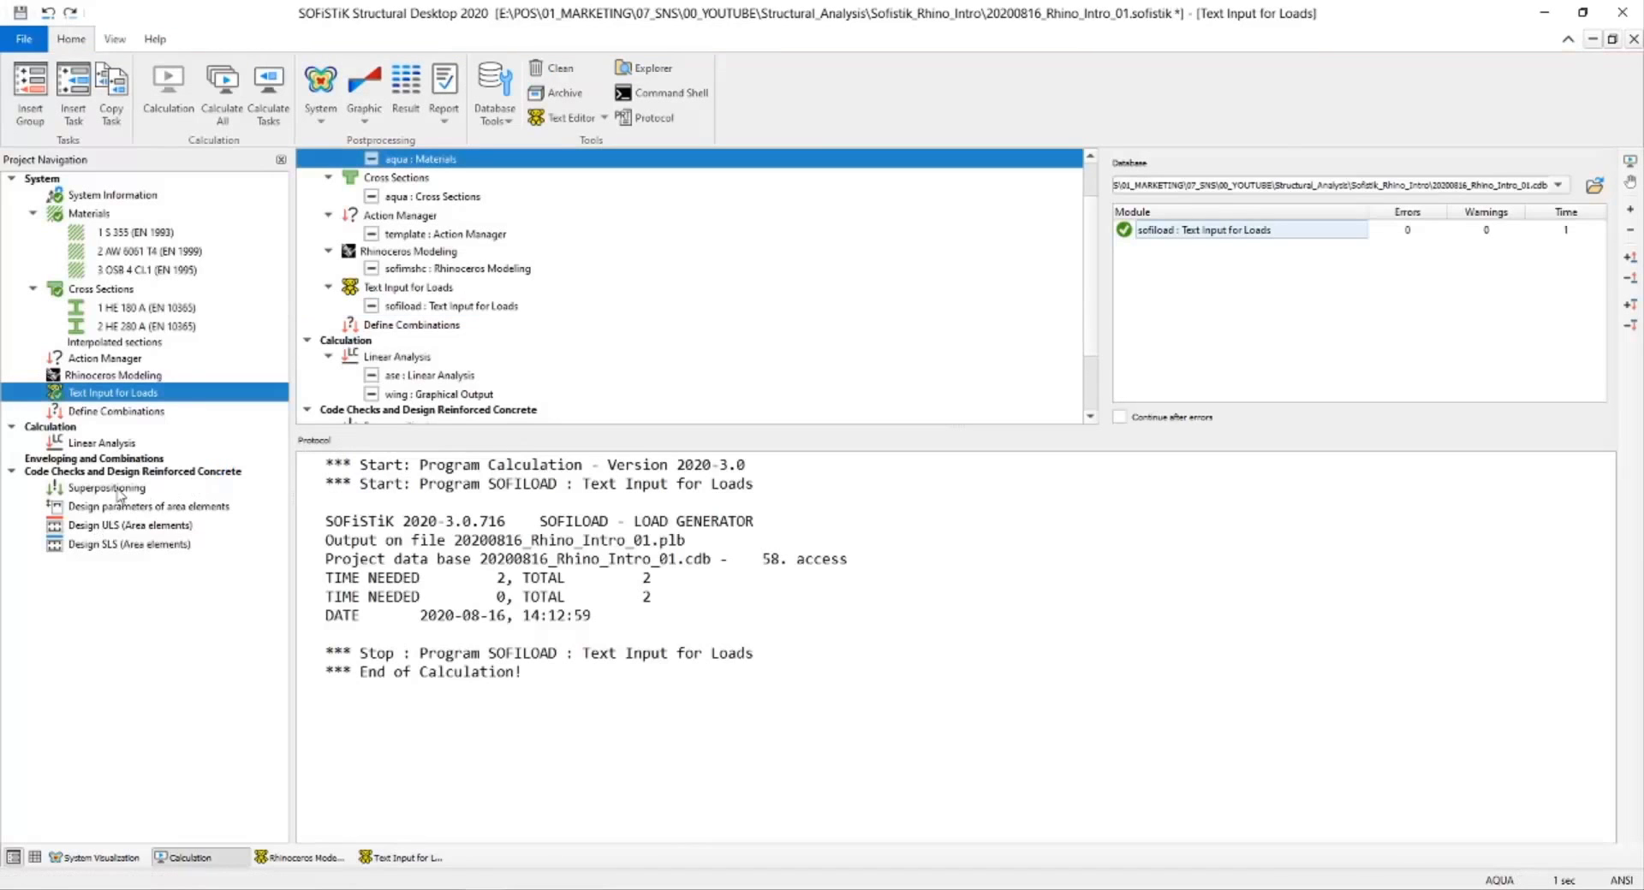
right_click(107, 445)
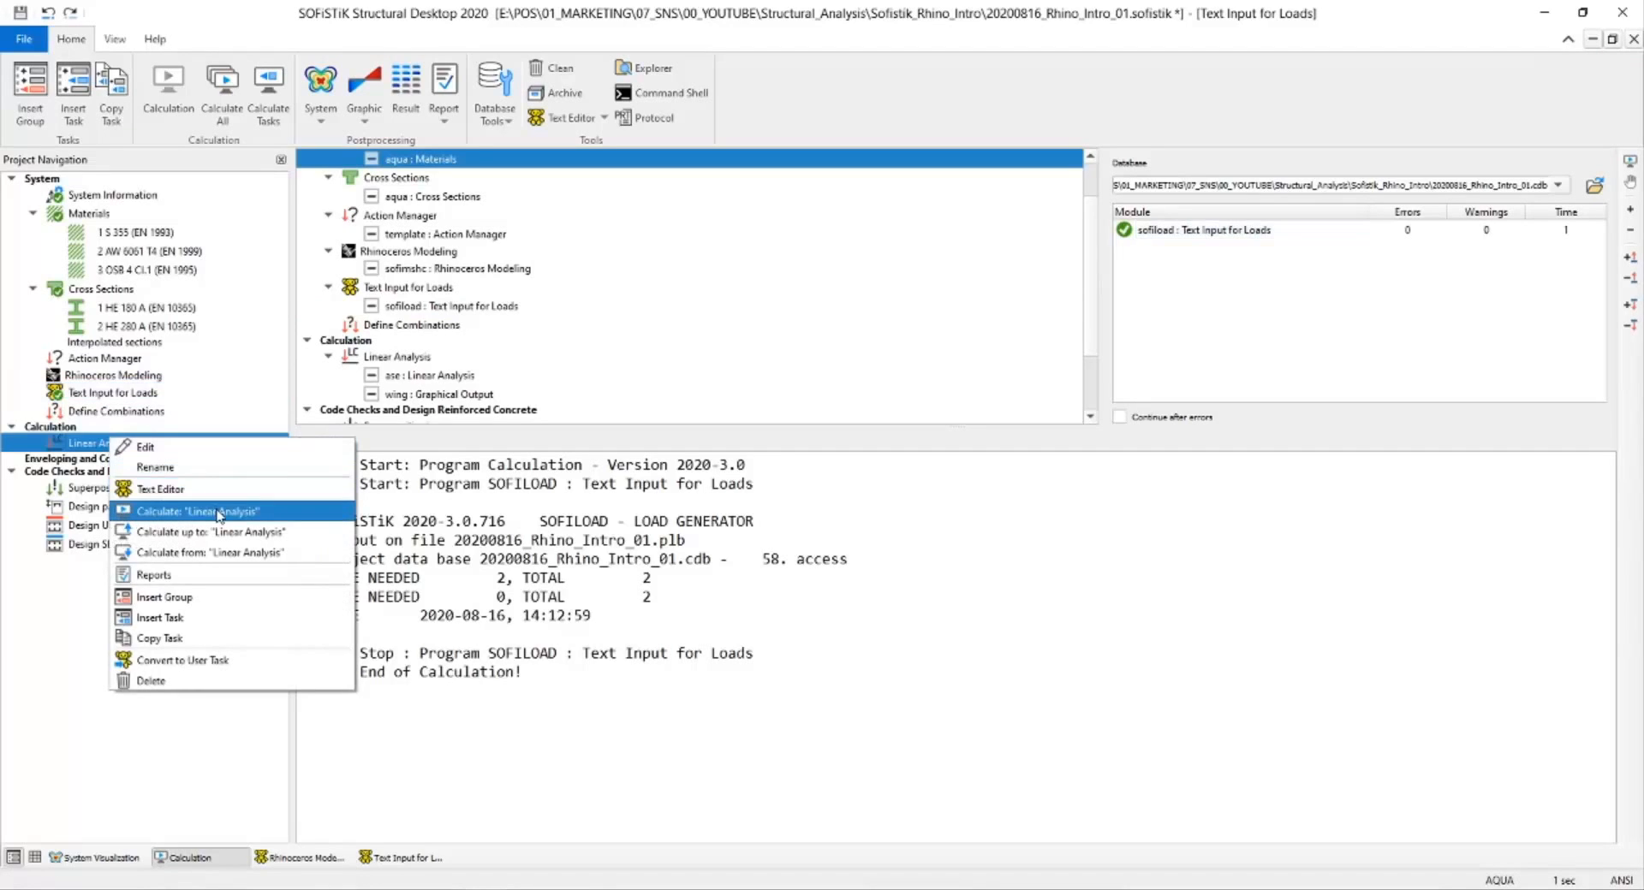
click(162, 510)
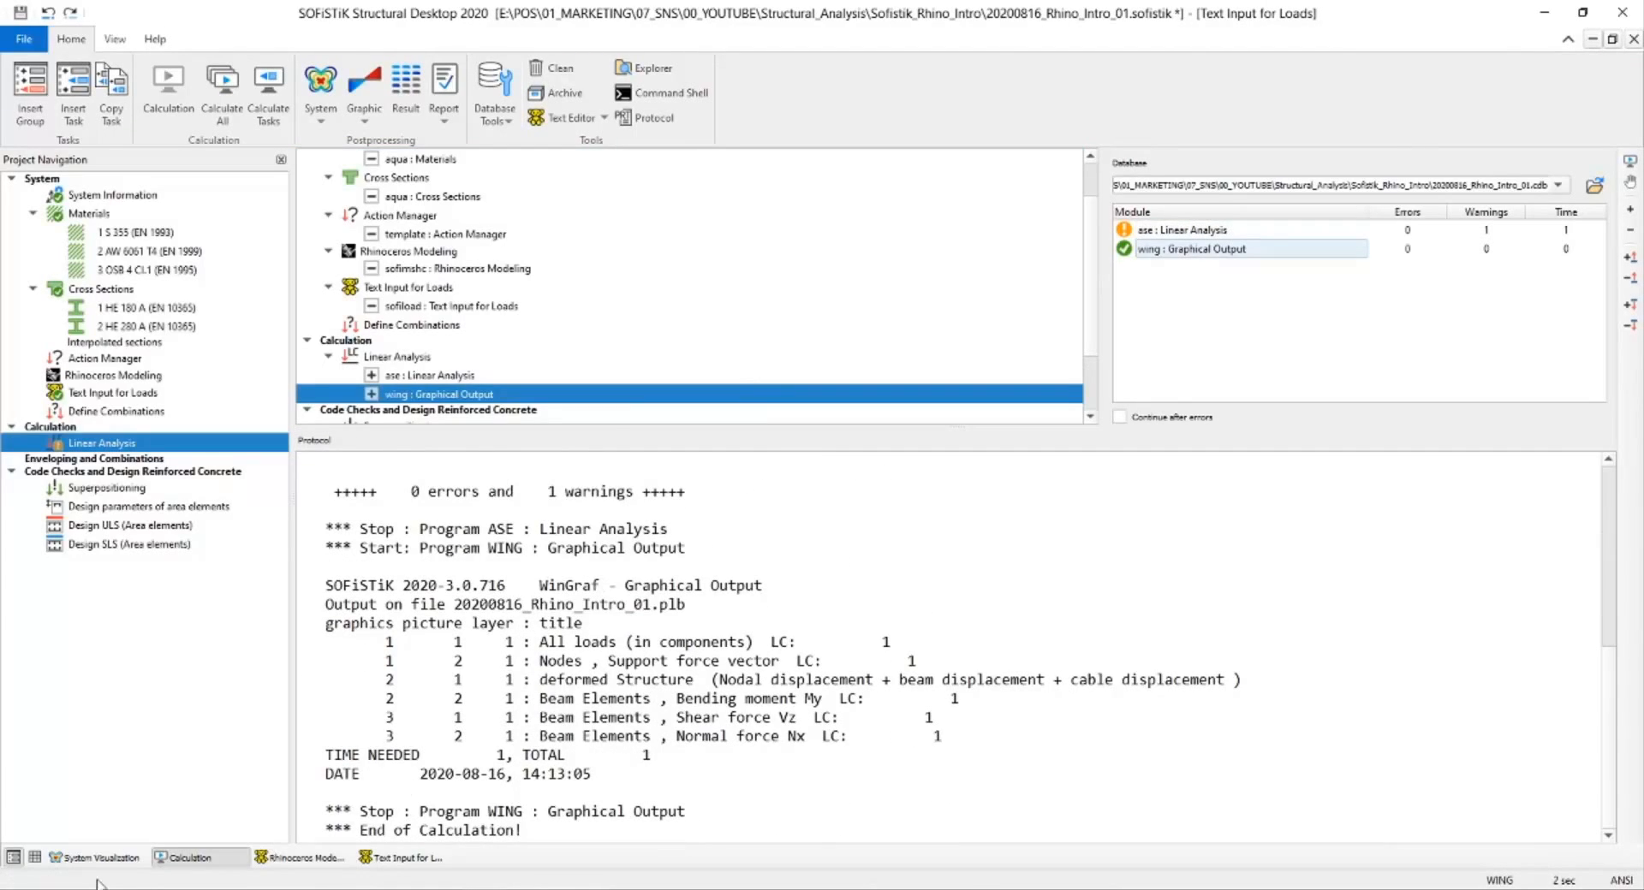
click(80, 862)
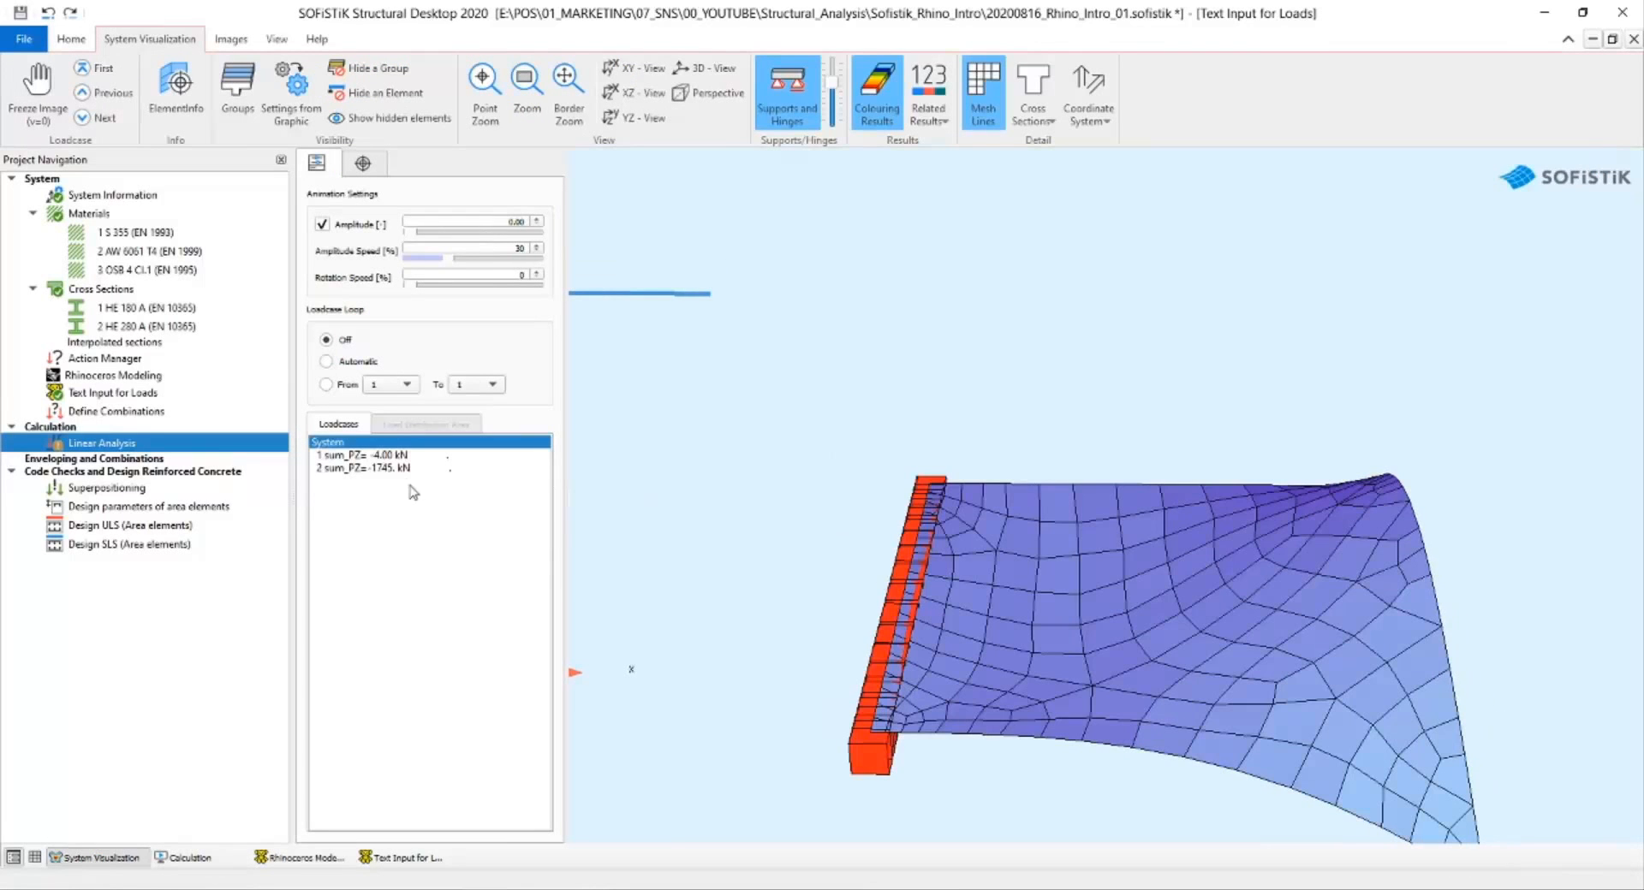
click(408, 468)
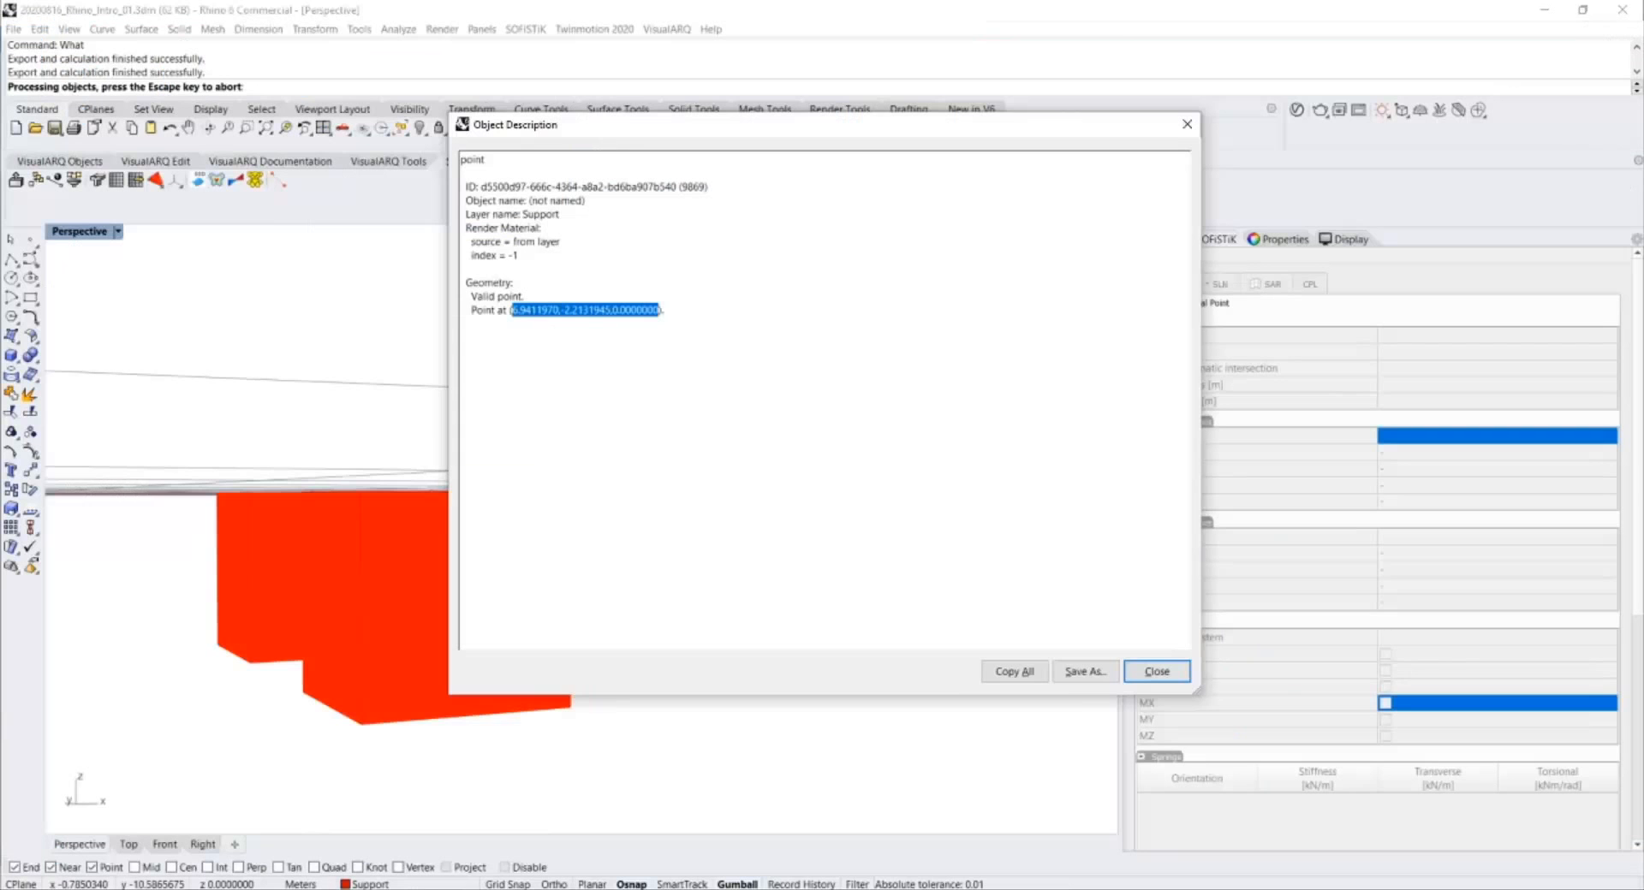
Switch to Rhino, close the object description and set the plate's material to 2: AW 6061 T4 (EN 1999).
click(1162, 678)
click(759, 583)
scroll(759, 583, down, 7)
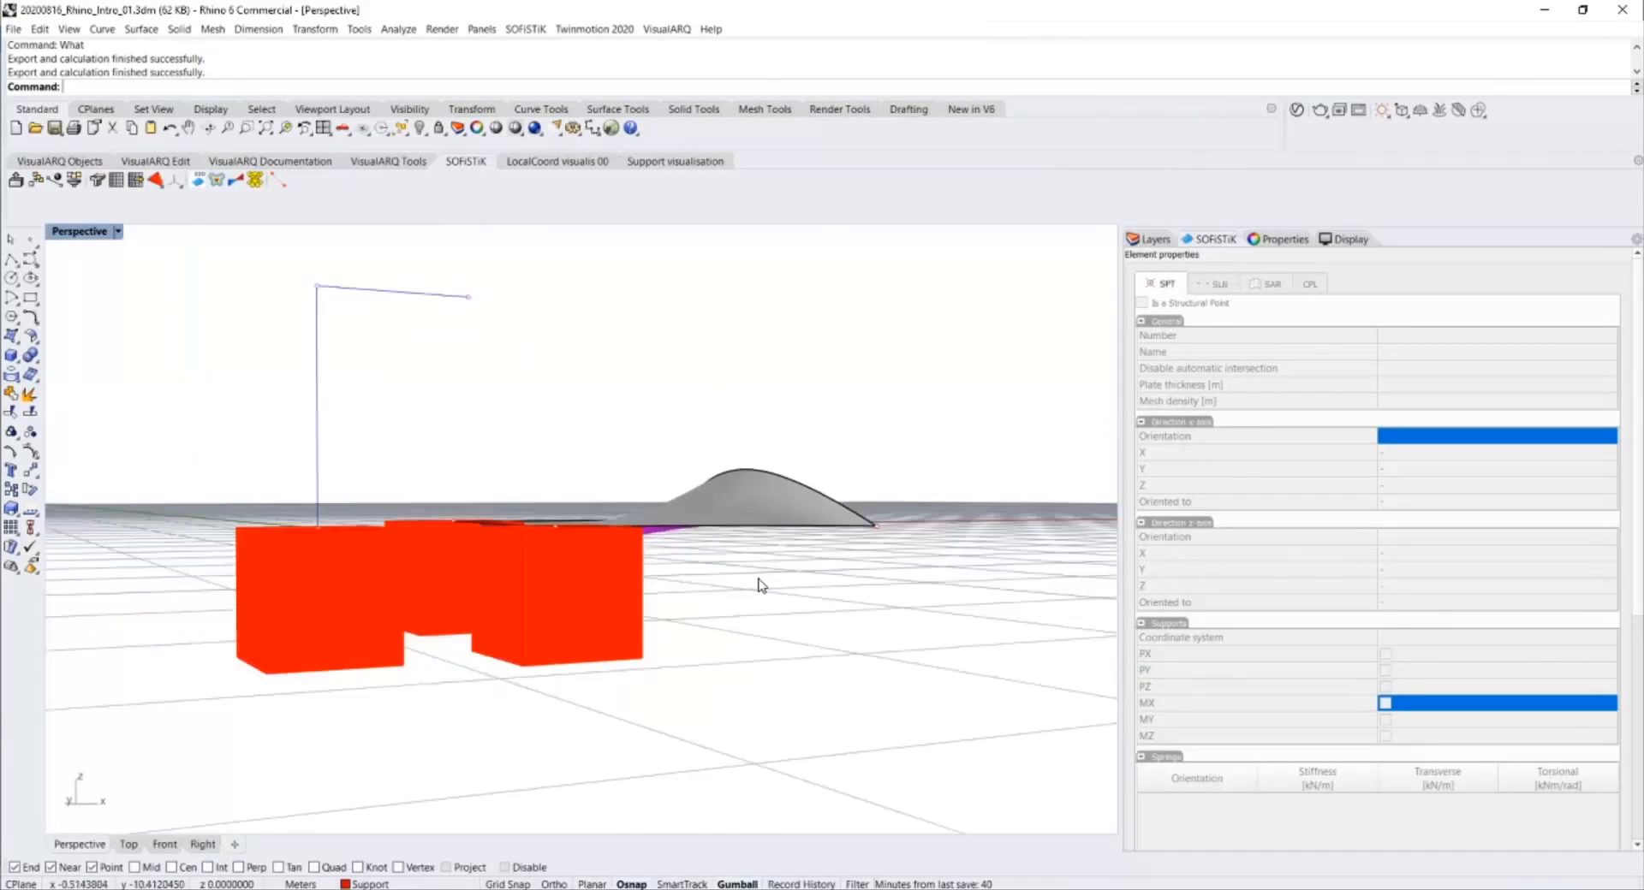
right_drag(759, 583, 723, 542)
click(722, 543)
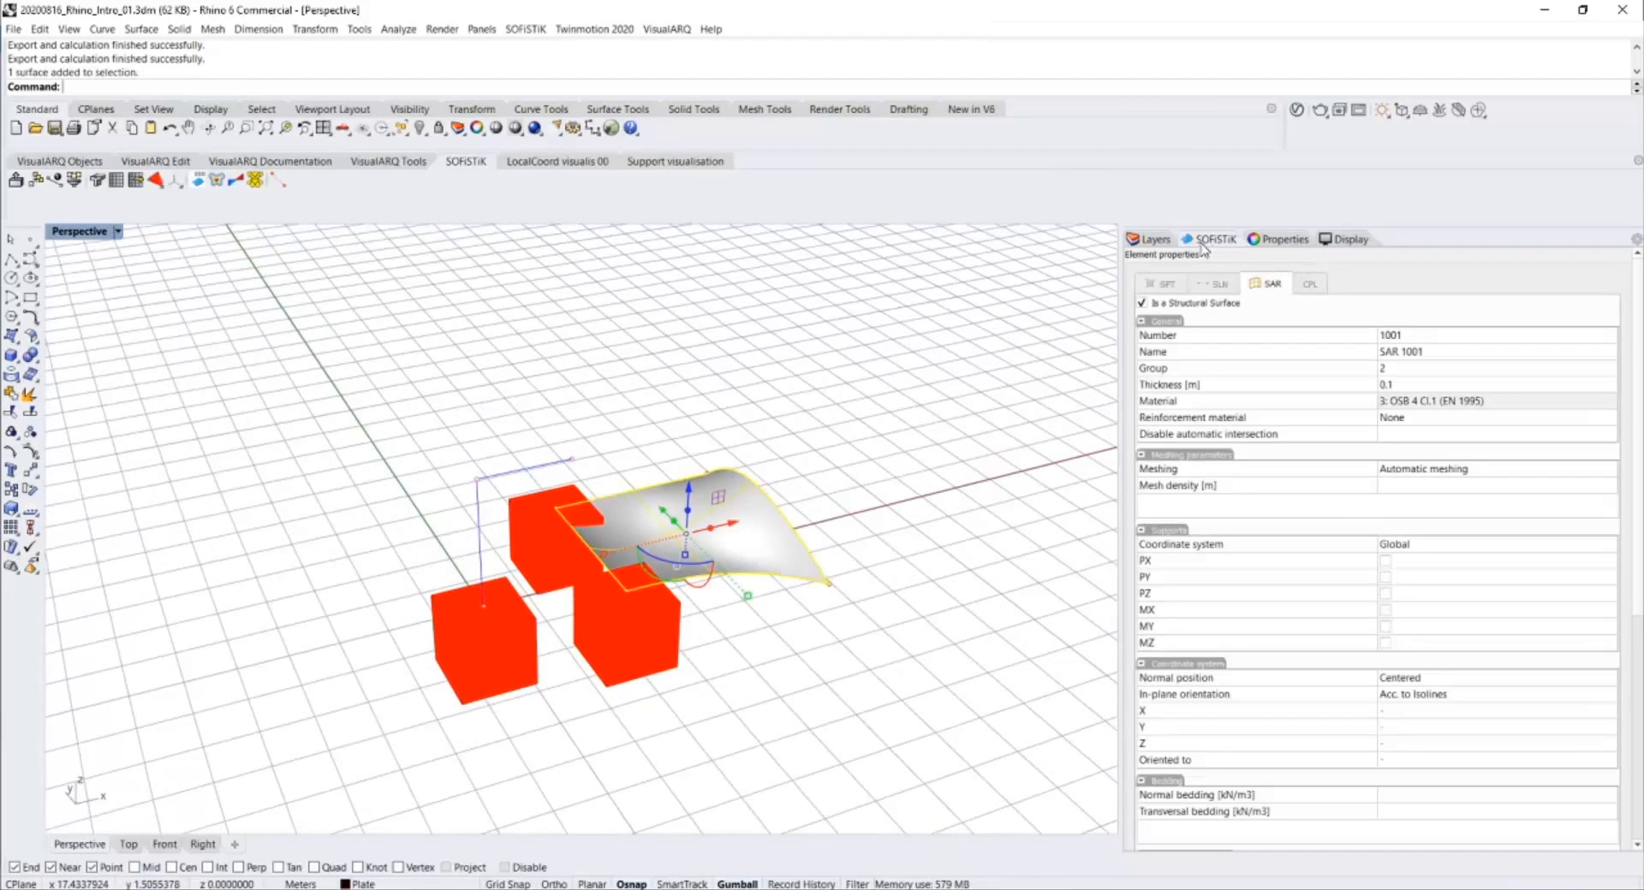
click(1458, 404)
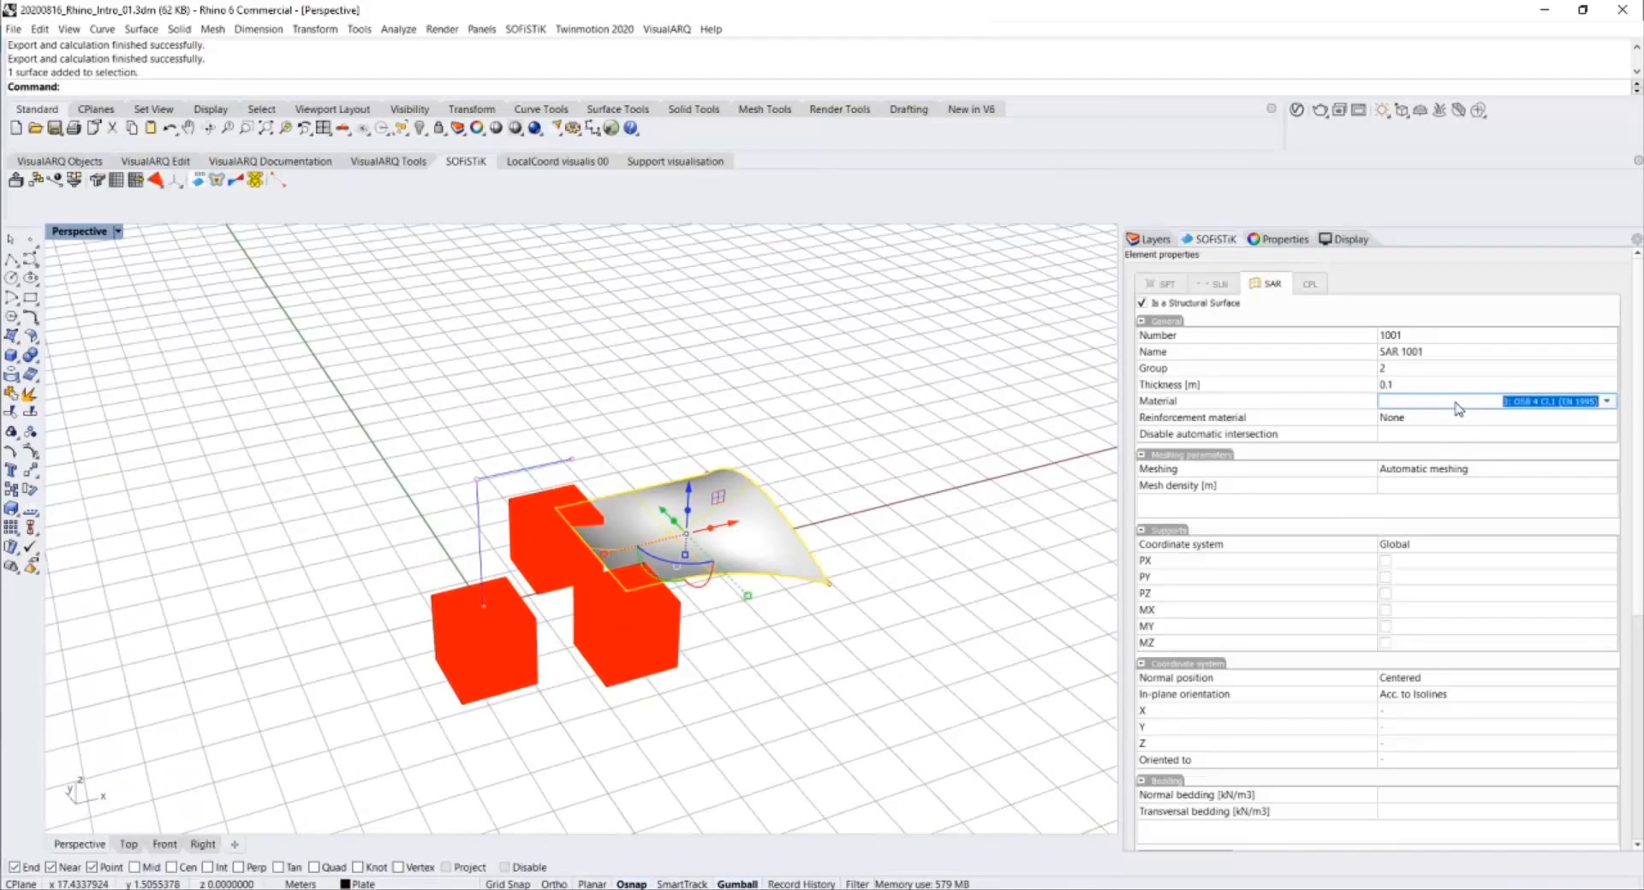
click(1458, 404)
click(1473, 439)
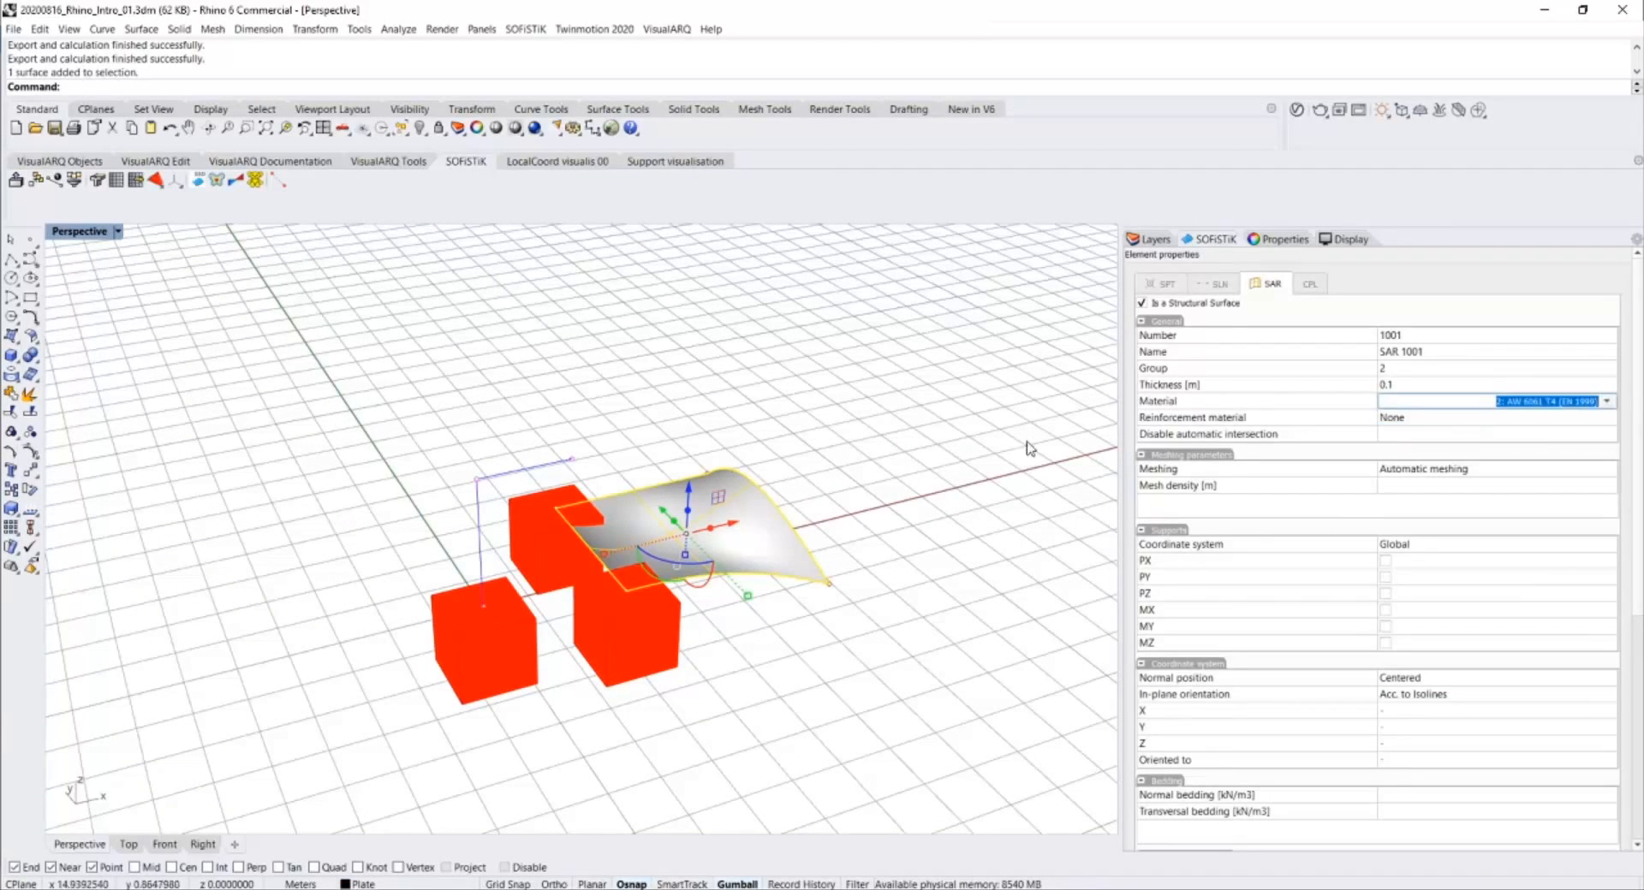
click(1029, 426)
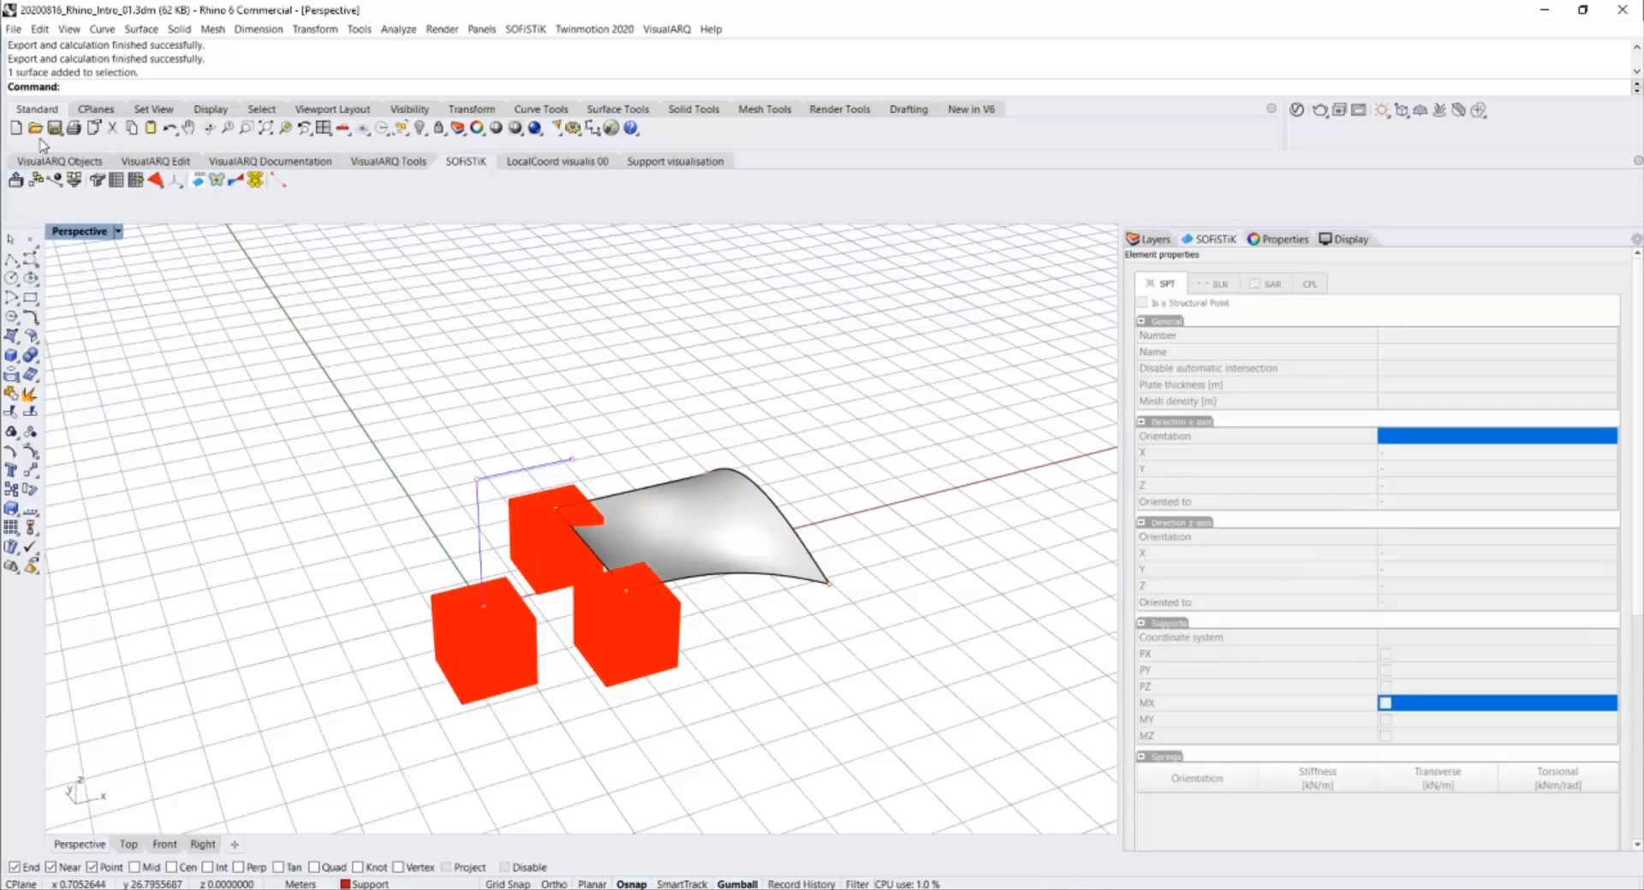
Export the aluminium plate to SOFiSTiK with the entire system meshed, and recalculate Text Input for Loads and Linear Analysis.
click(11, 181)
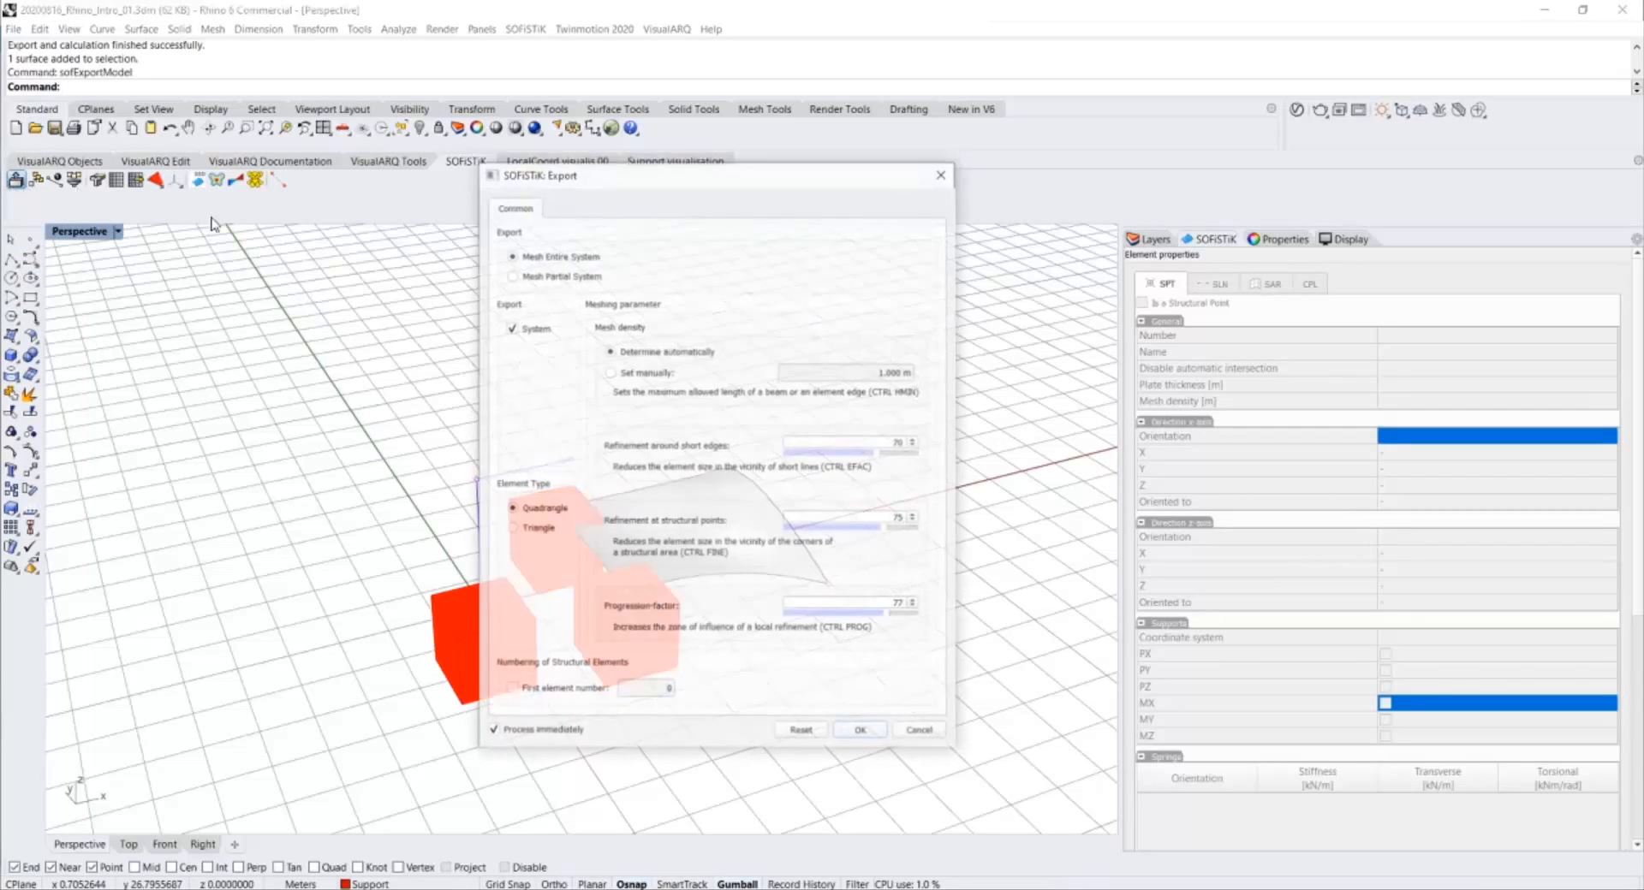
click(852, 736)
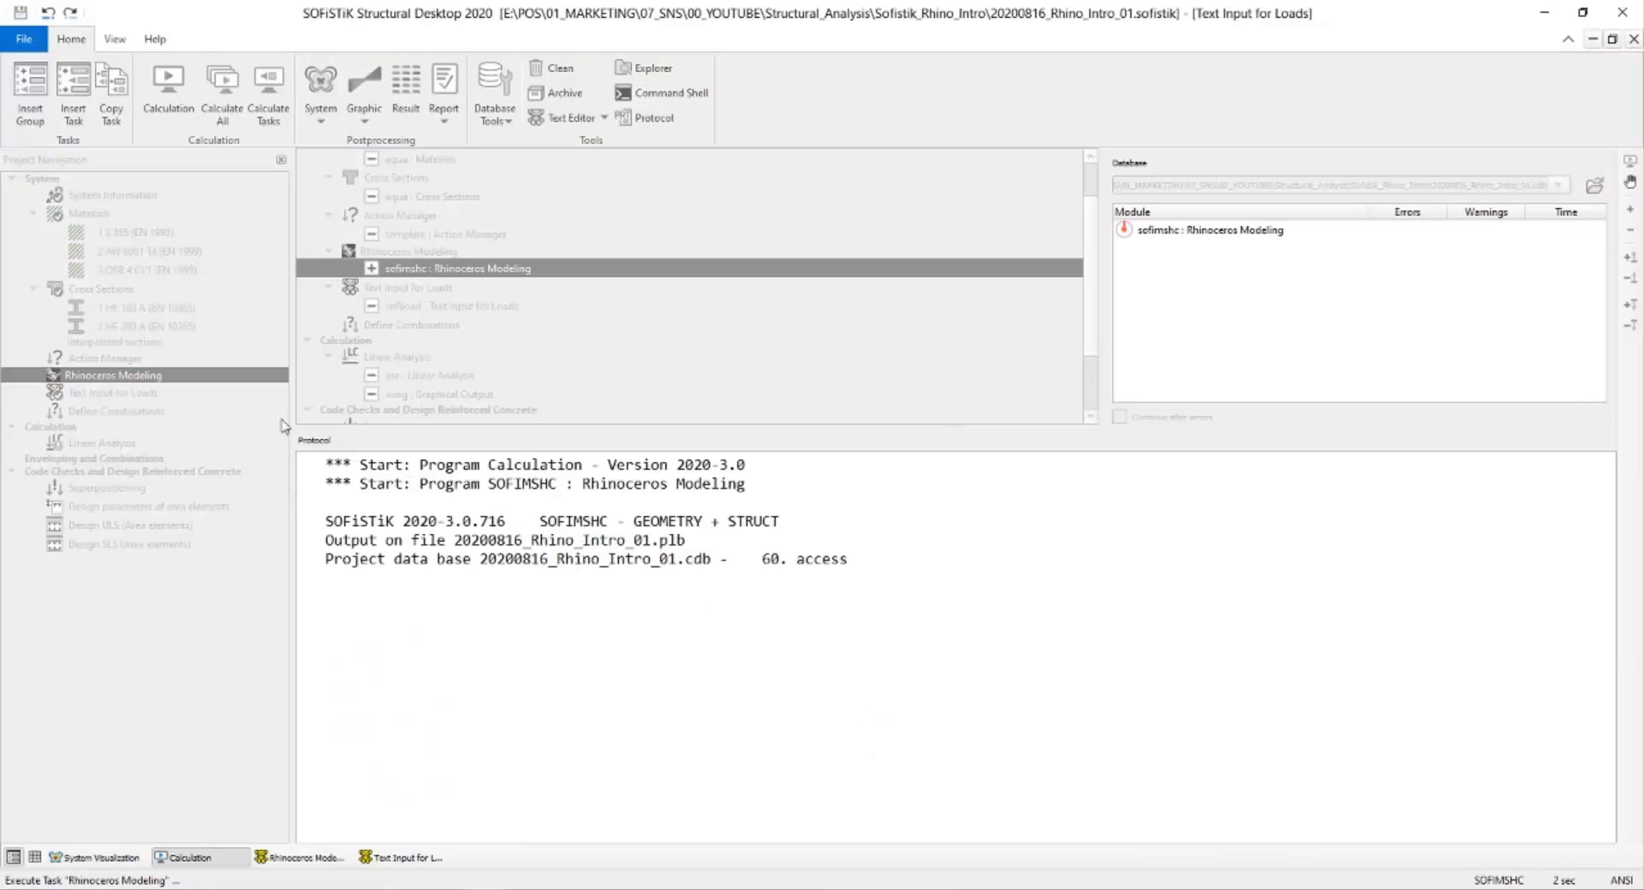
right_click(126, 390)
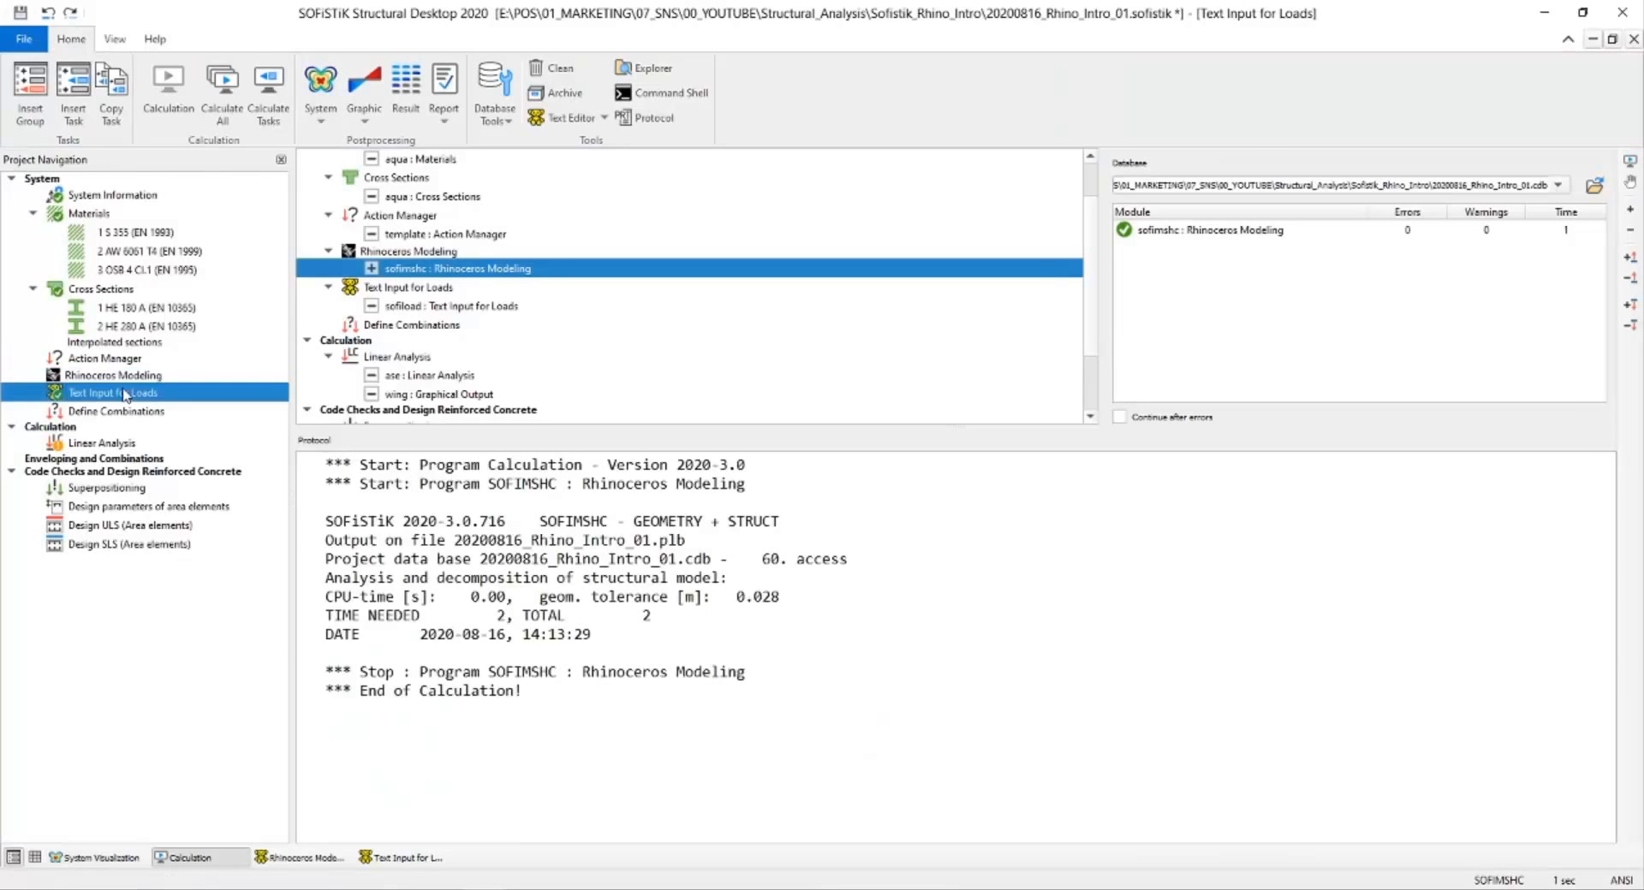
click(190, 461)
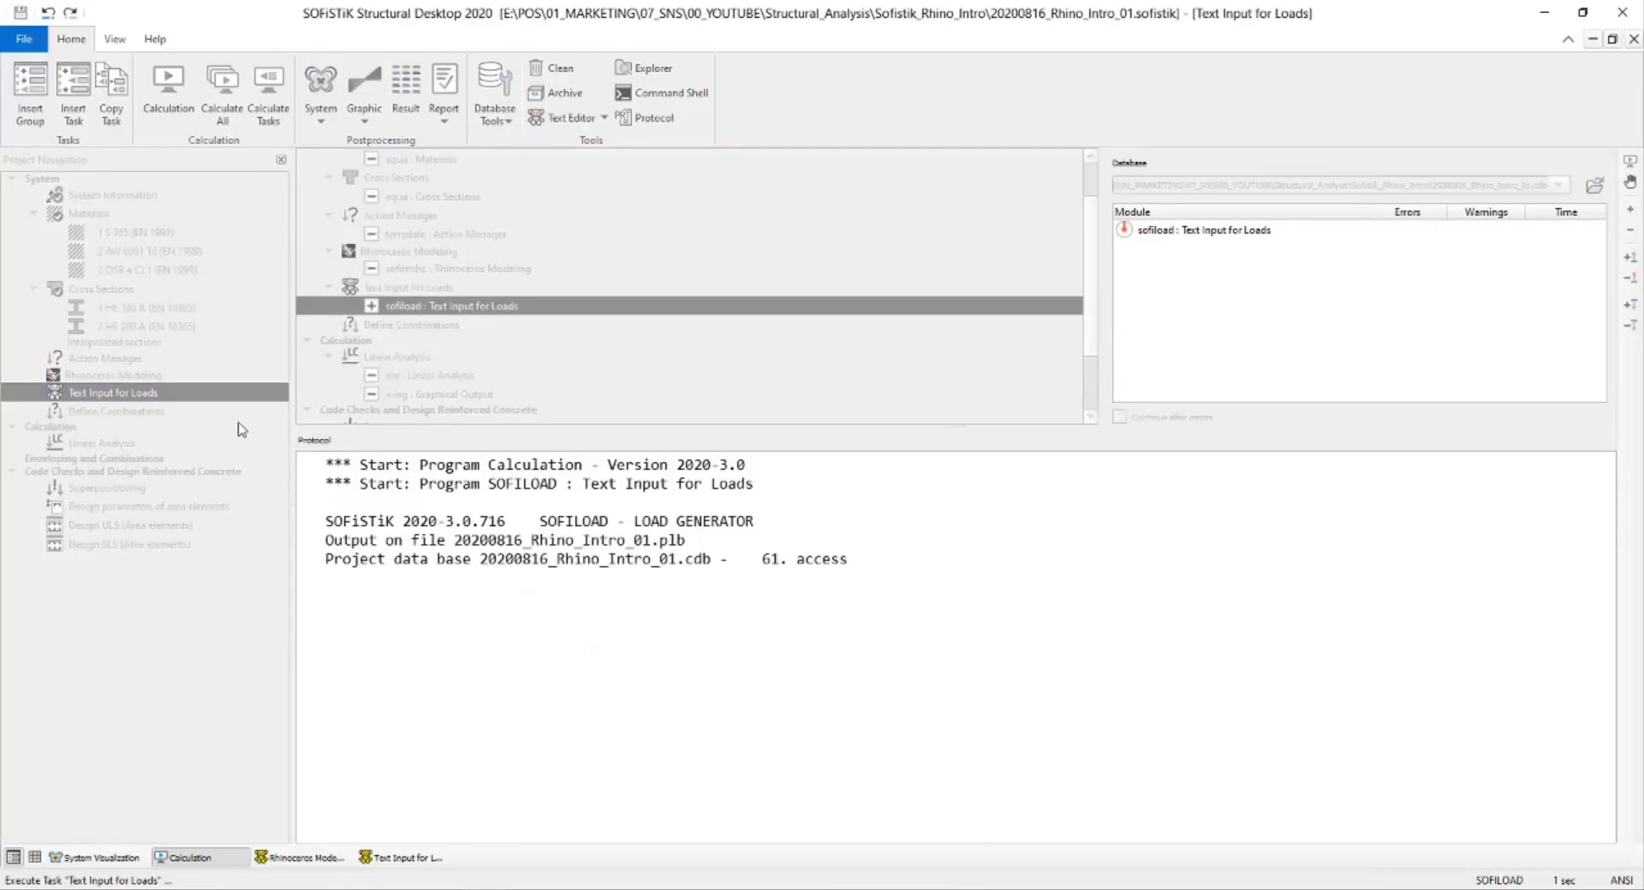
right_click(107, 442)
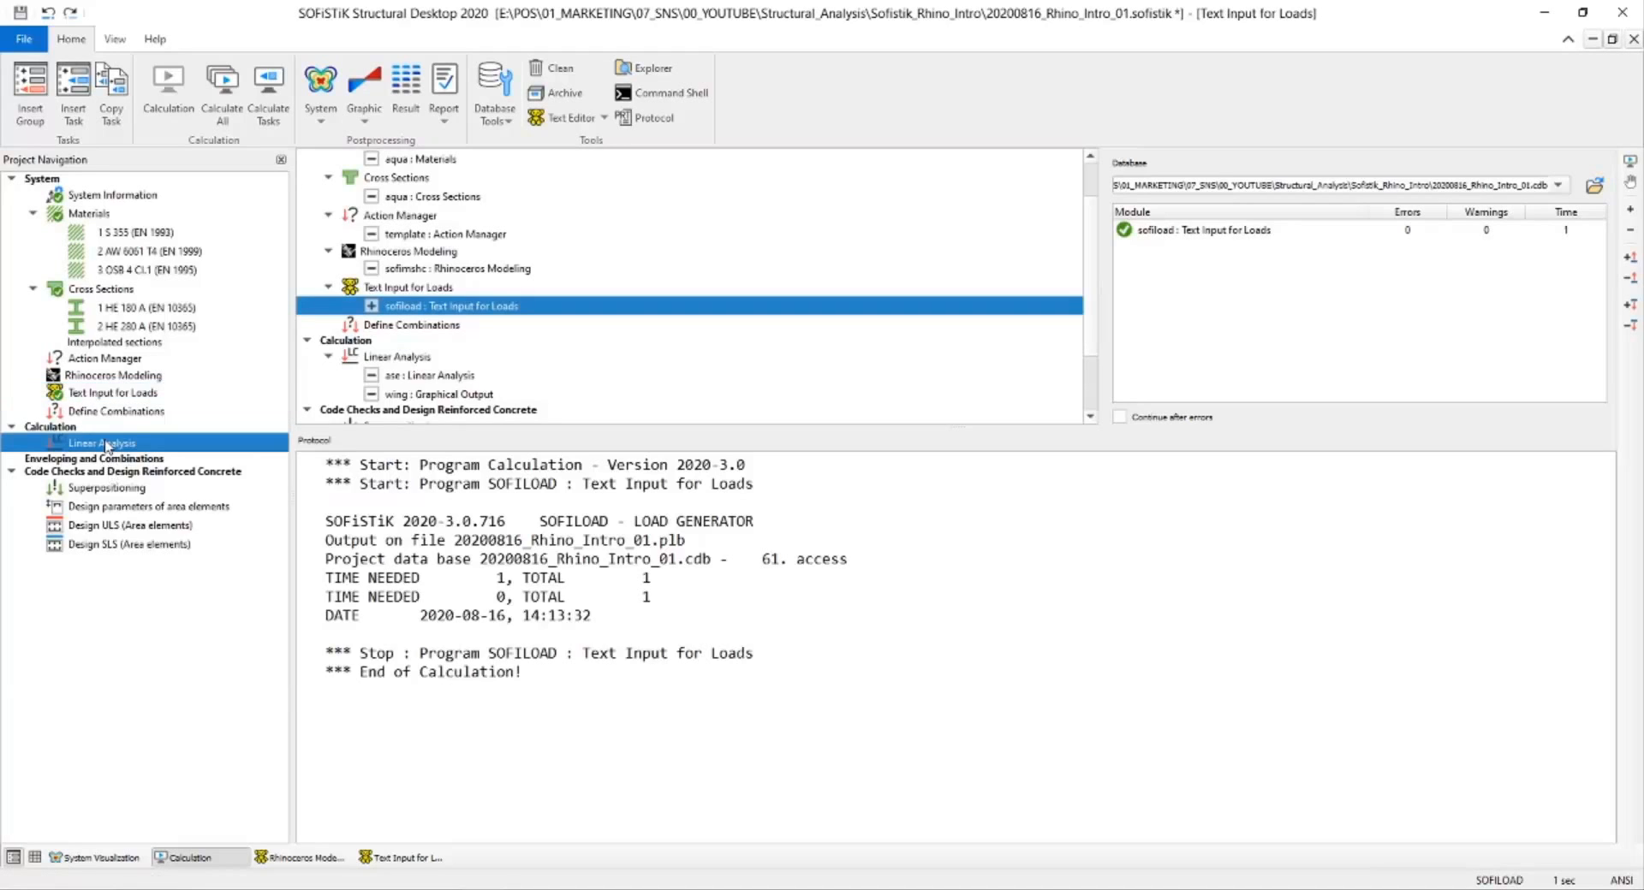
click(190, 513)
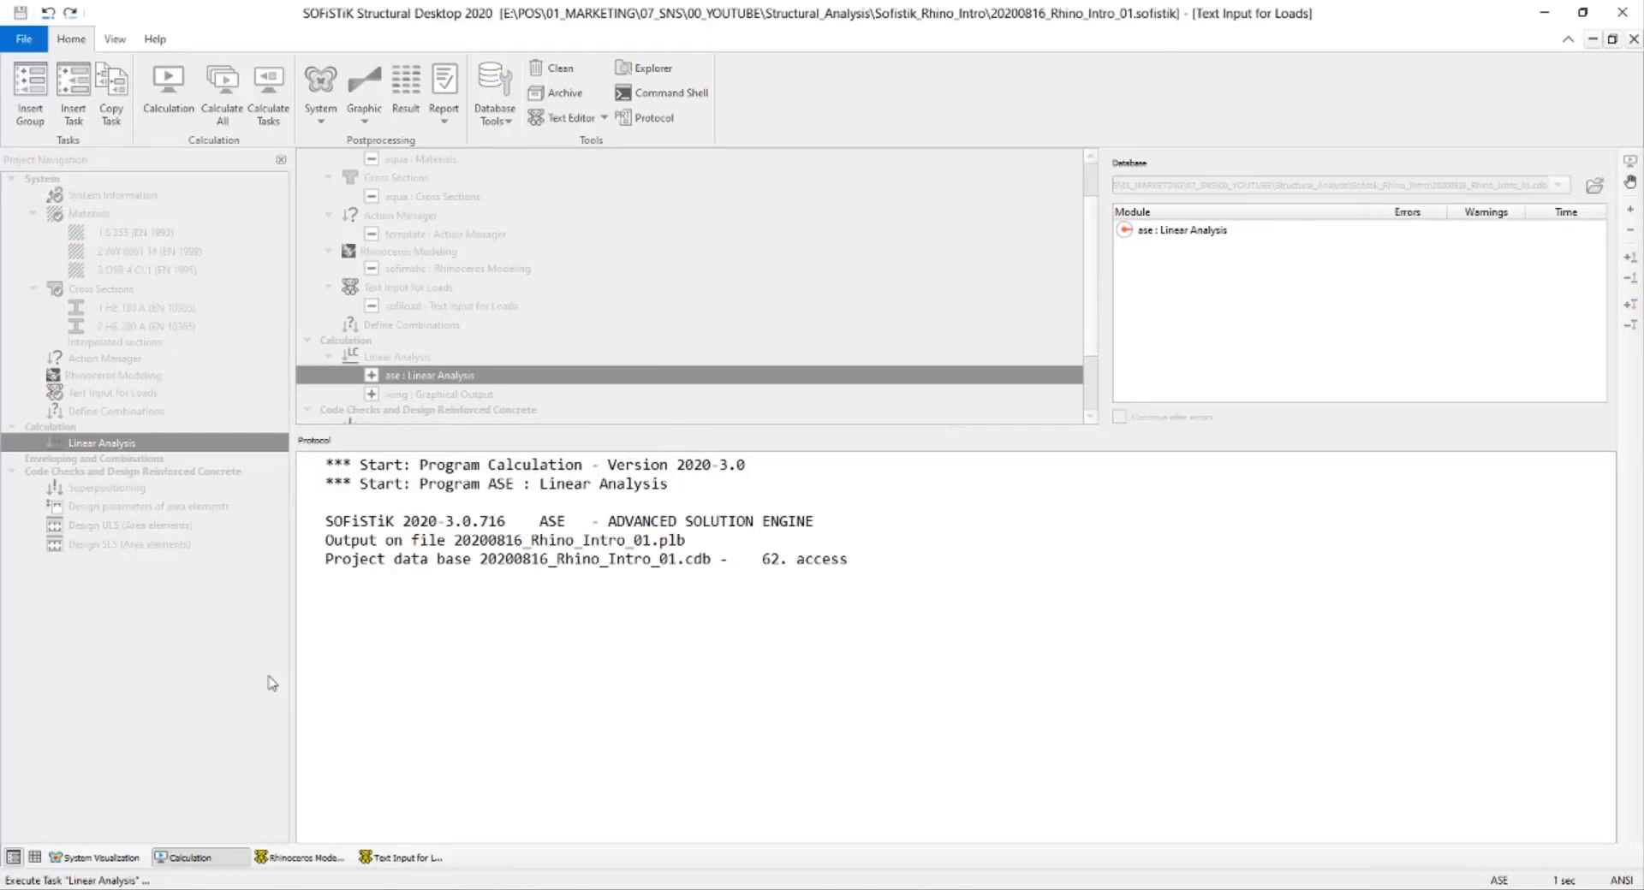
Display load case 2 with full cross-section visualization and examine the deformed plate from several directions.
click(107, 858)
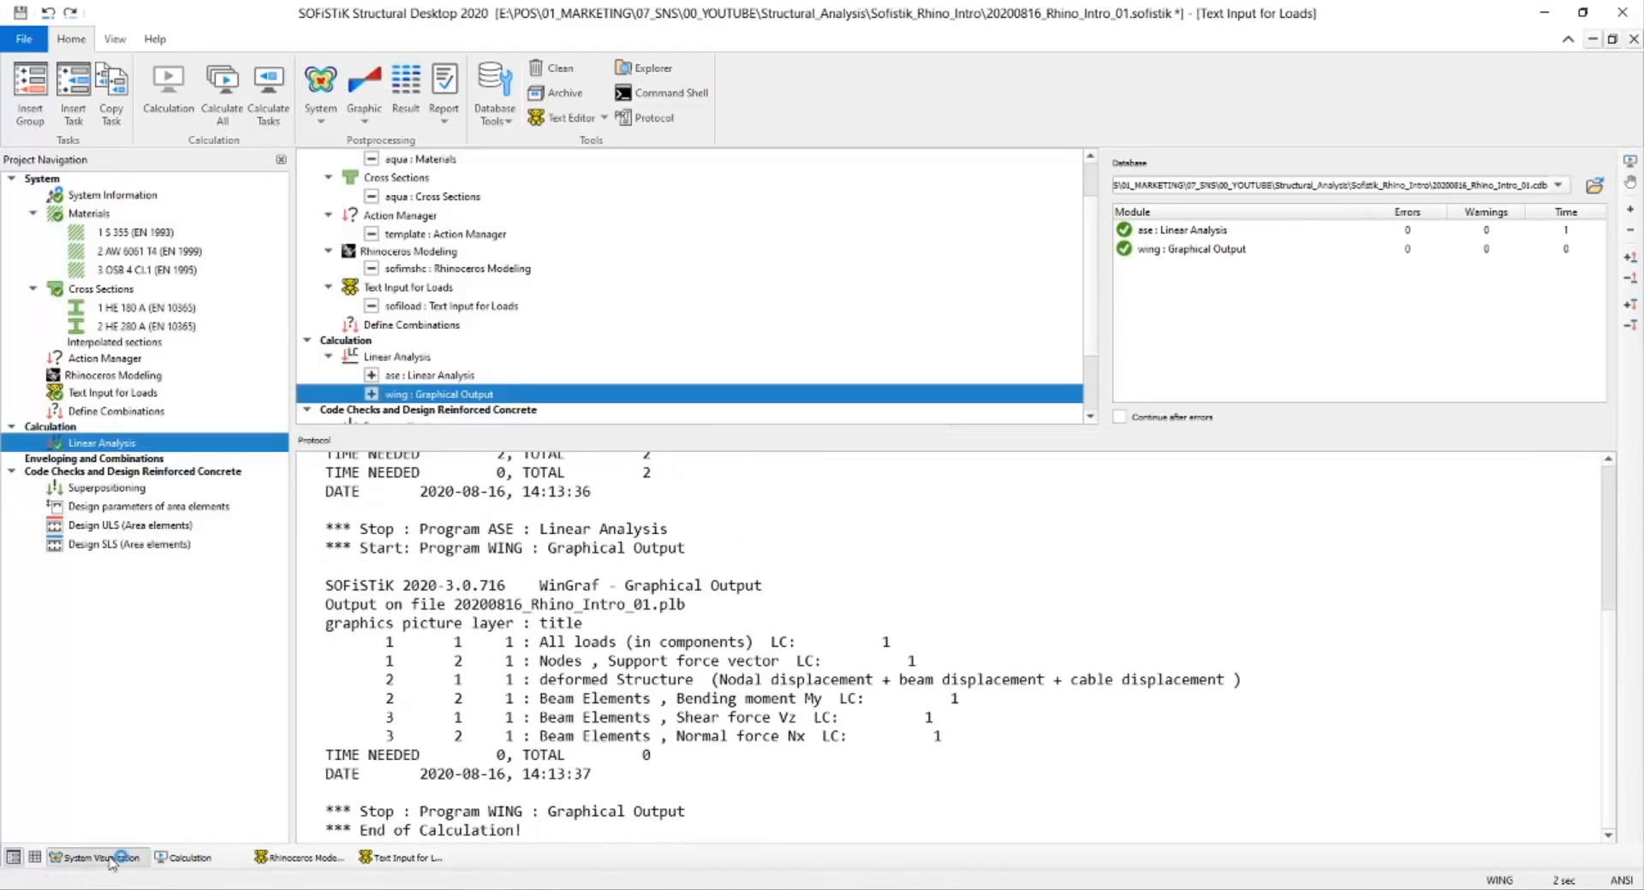
click(382, 468)
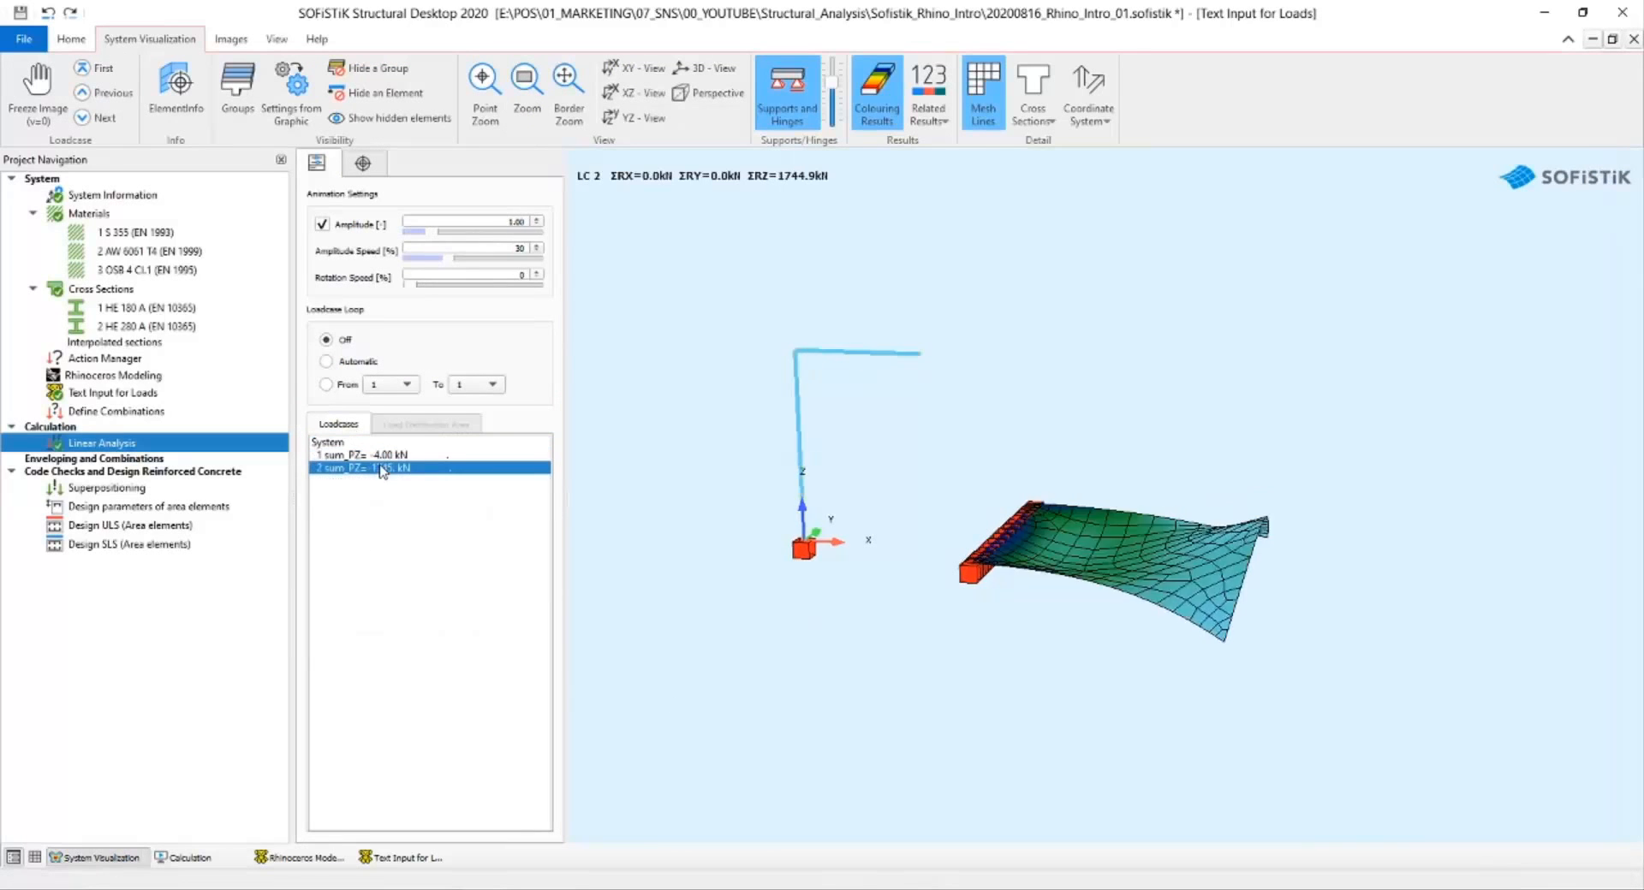
scroll(995, 494, up, 5)
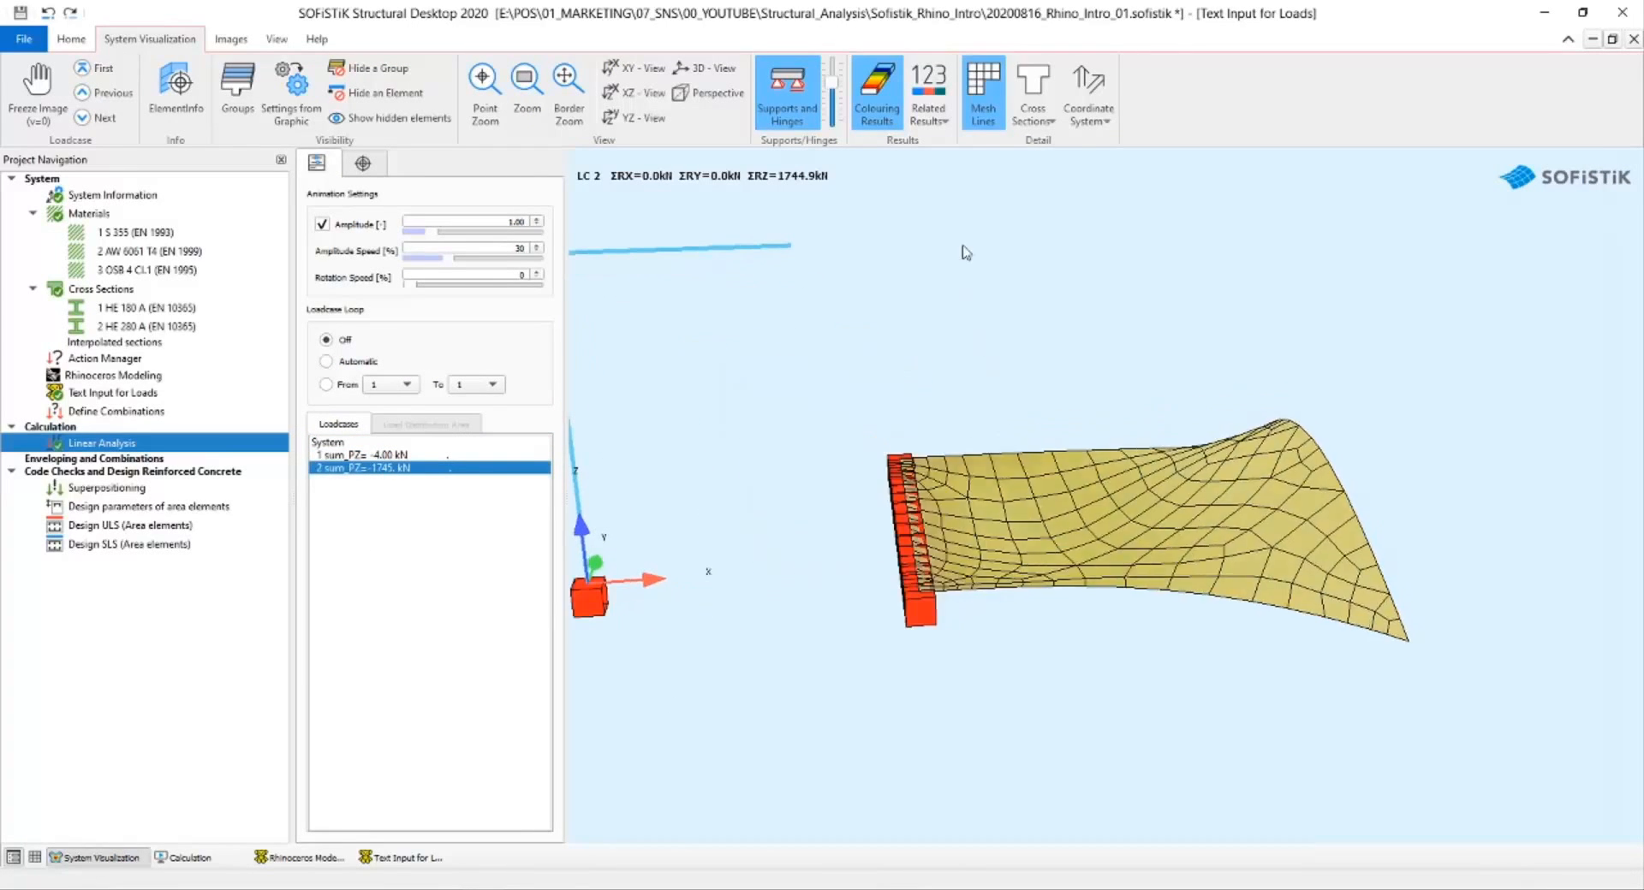
click(1032, 89)
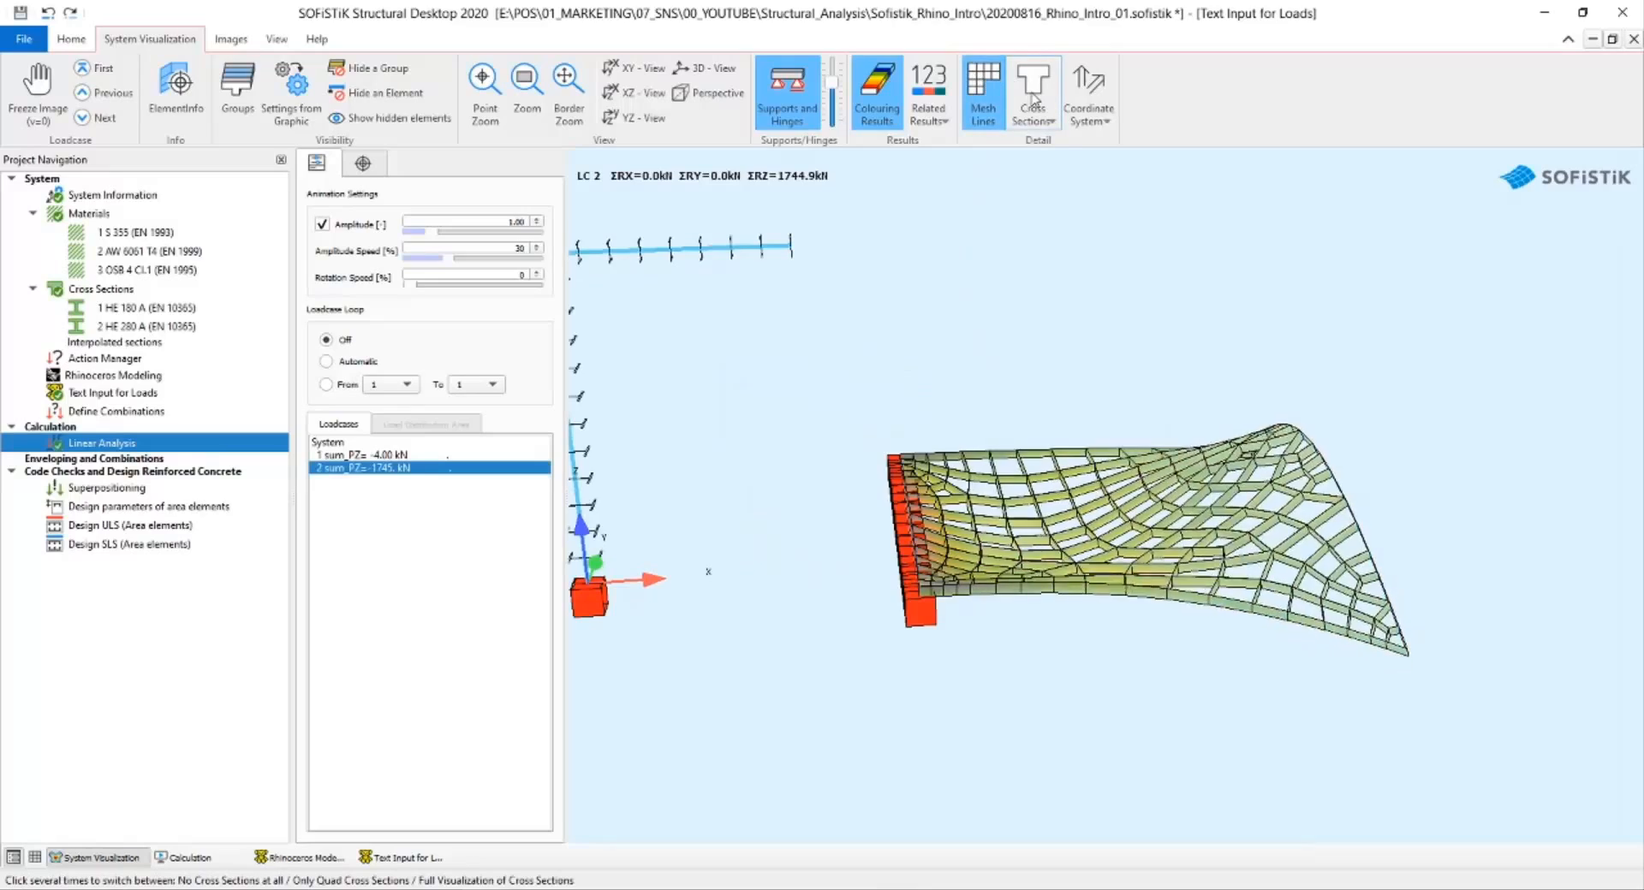
click(1033, 100)
drag(1199, 382, 957, 390)
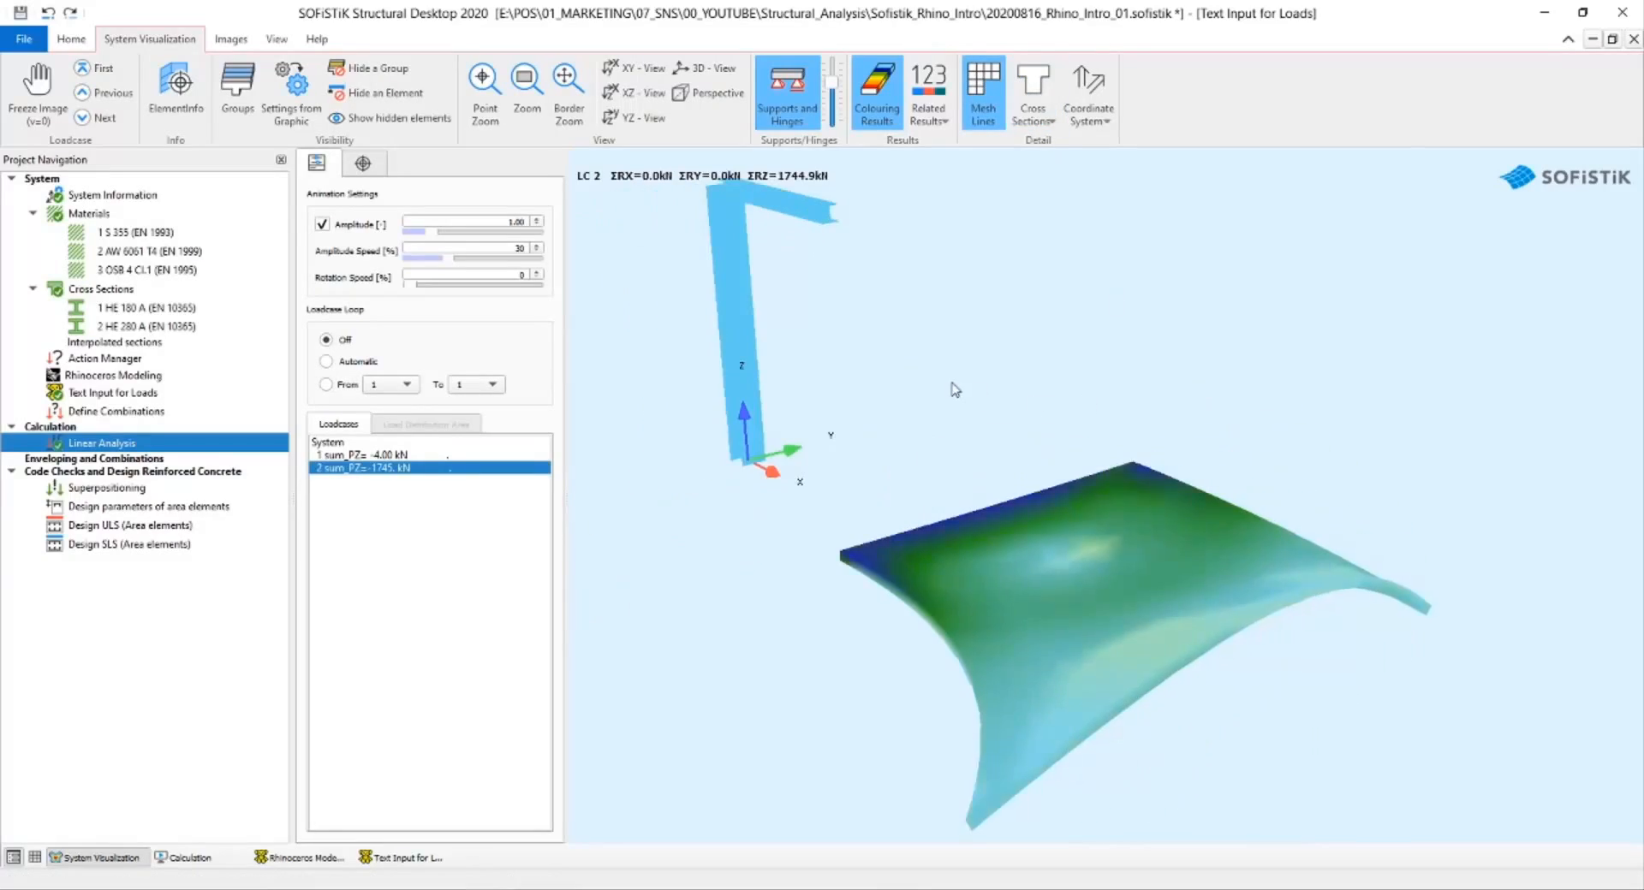
drag(1021, 579, 1183, 636)
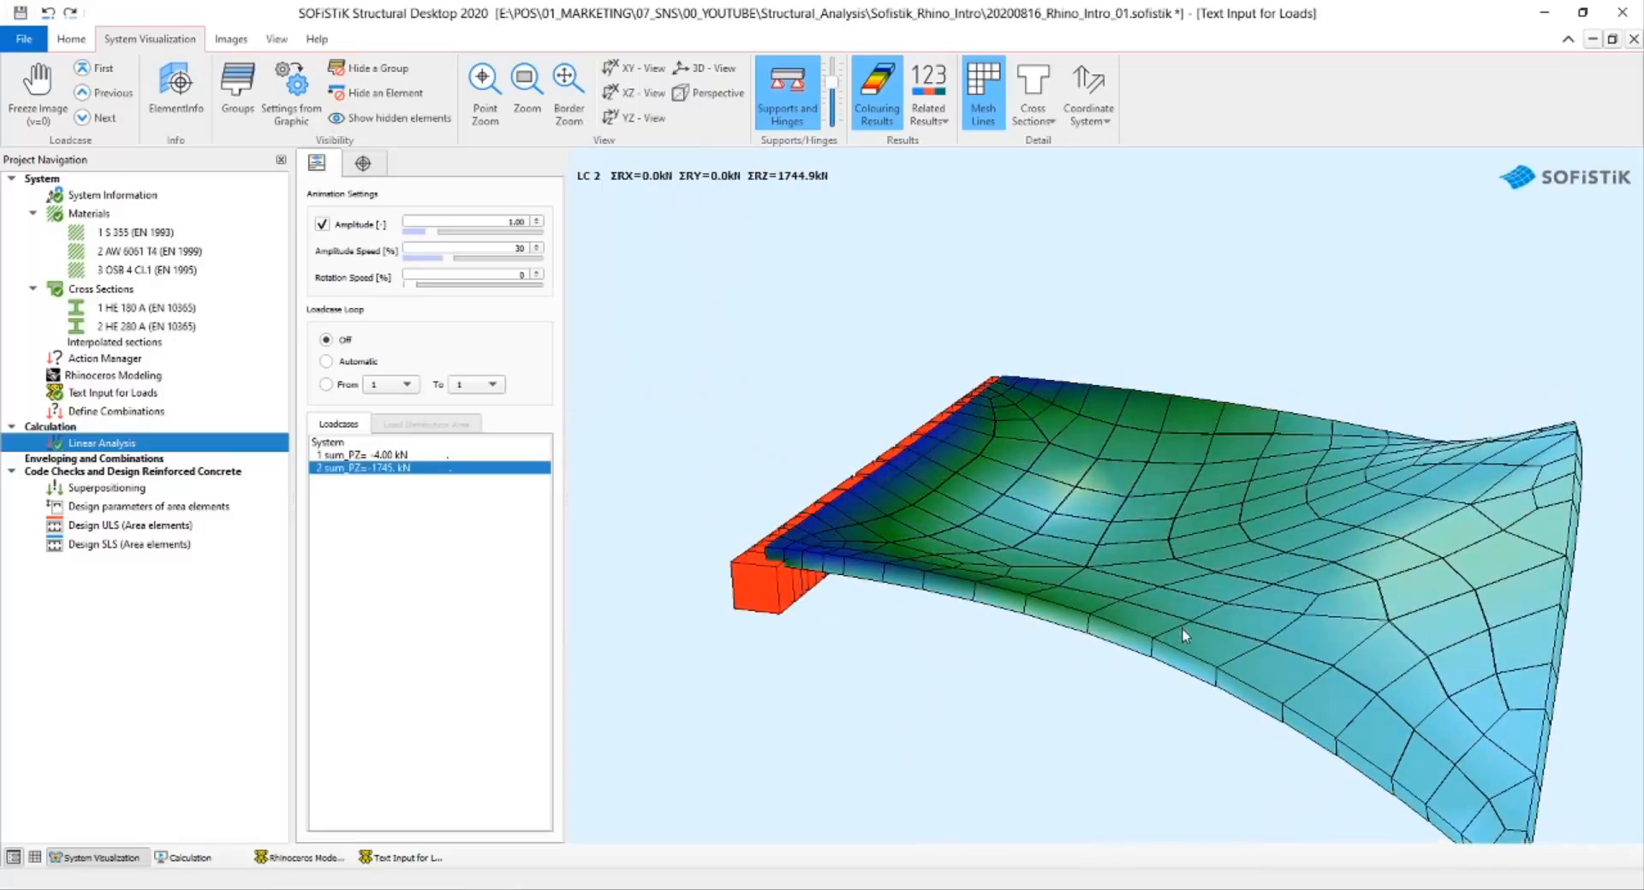
scroll(1093, 361, down, 2)
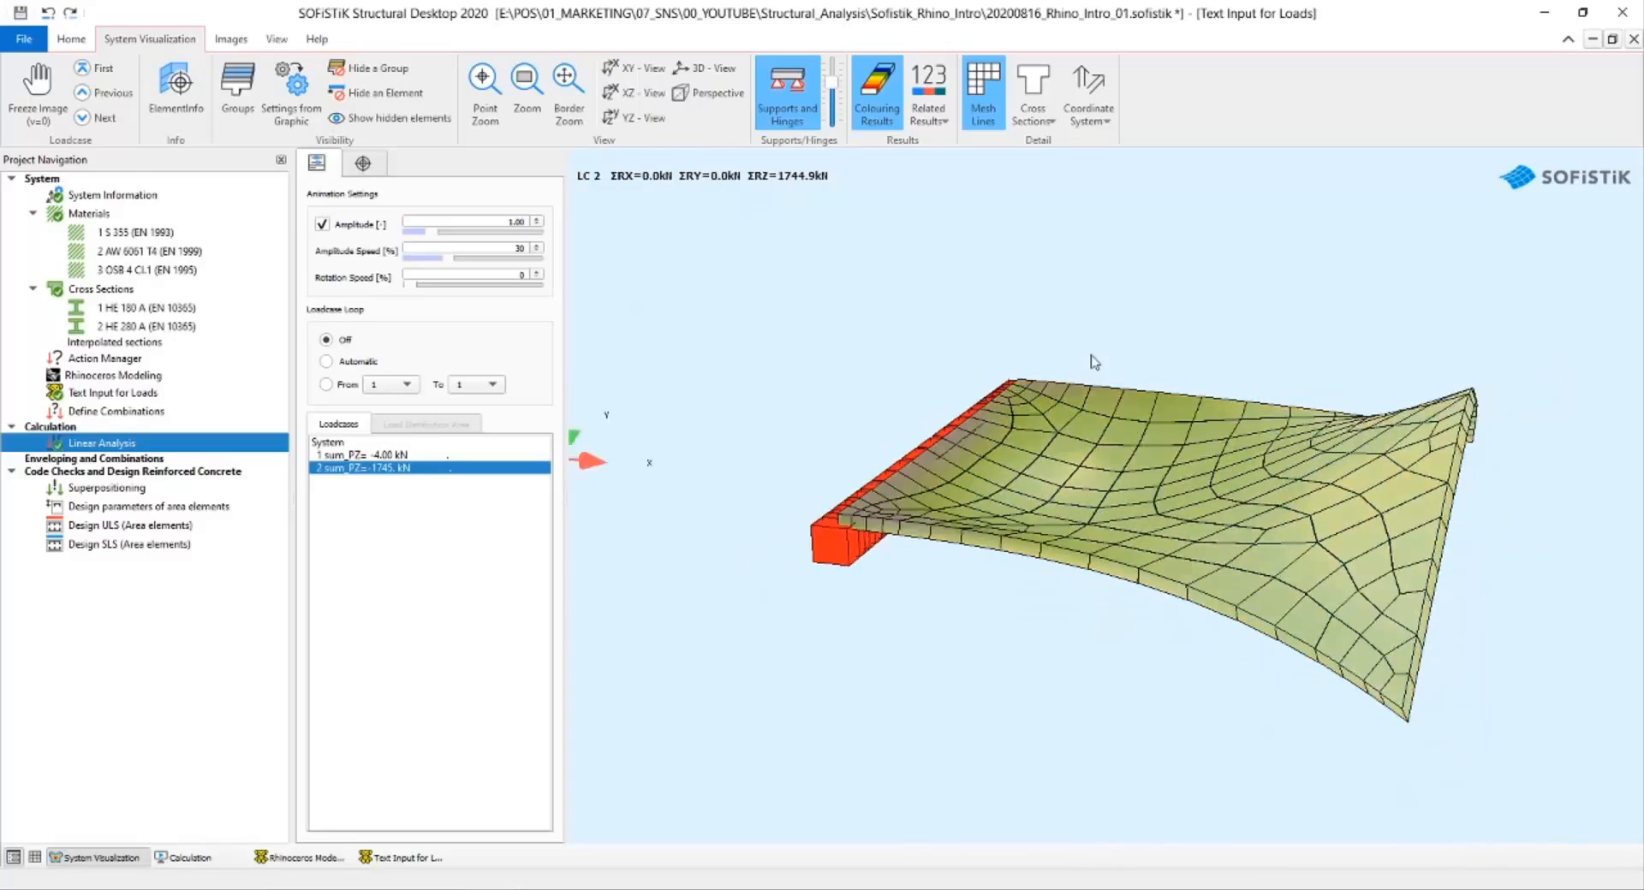
mouse_move(1093, 360)
mouse_down()
mouse_move(841, 423)
mouse_move(973, 552)
mouse_move(1082, 560)
mouse_move(1152, 511)
mouse_move(990, 521)
mouse_up()
scroll(972, 552, down, 2)
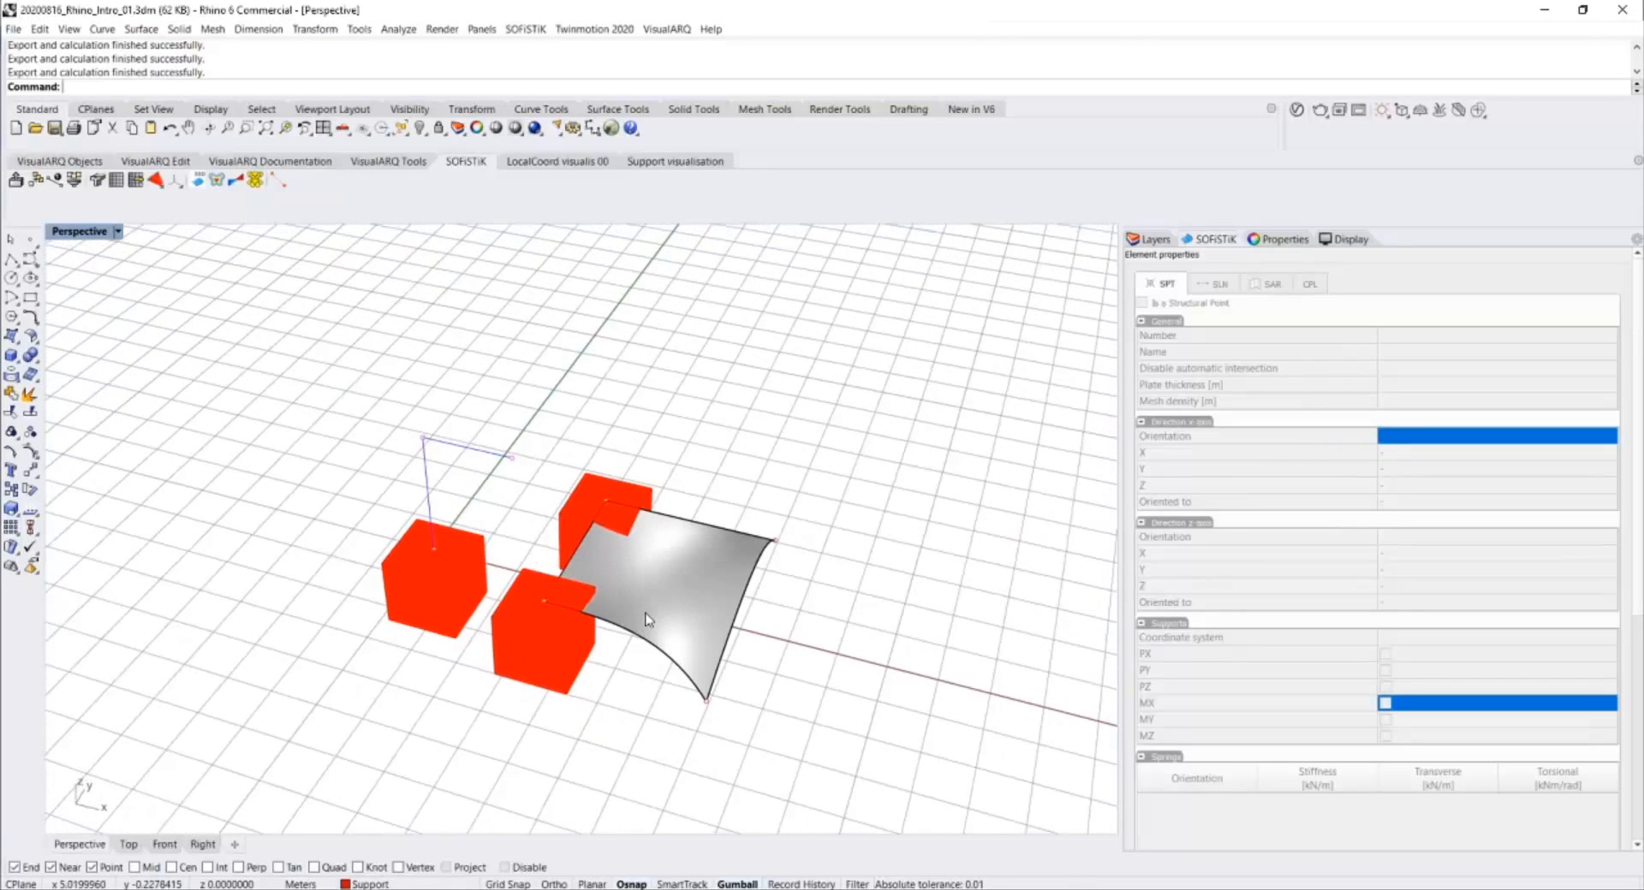
Display the surface mesh on the deformed plate and extract it from the plate surface as a separate mesh object.
click(116, 180)
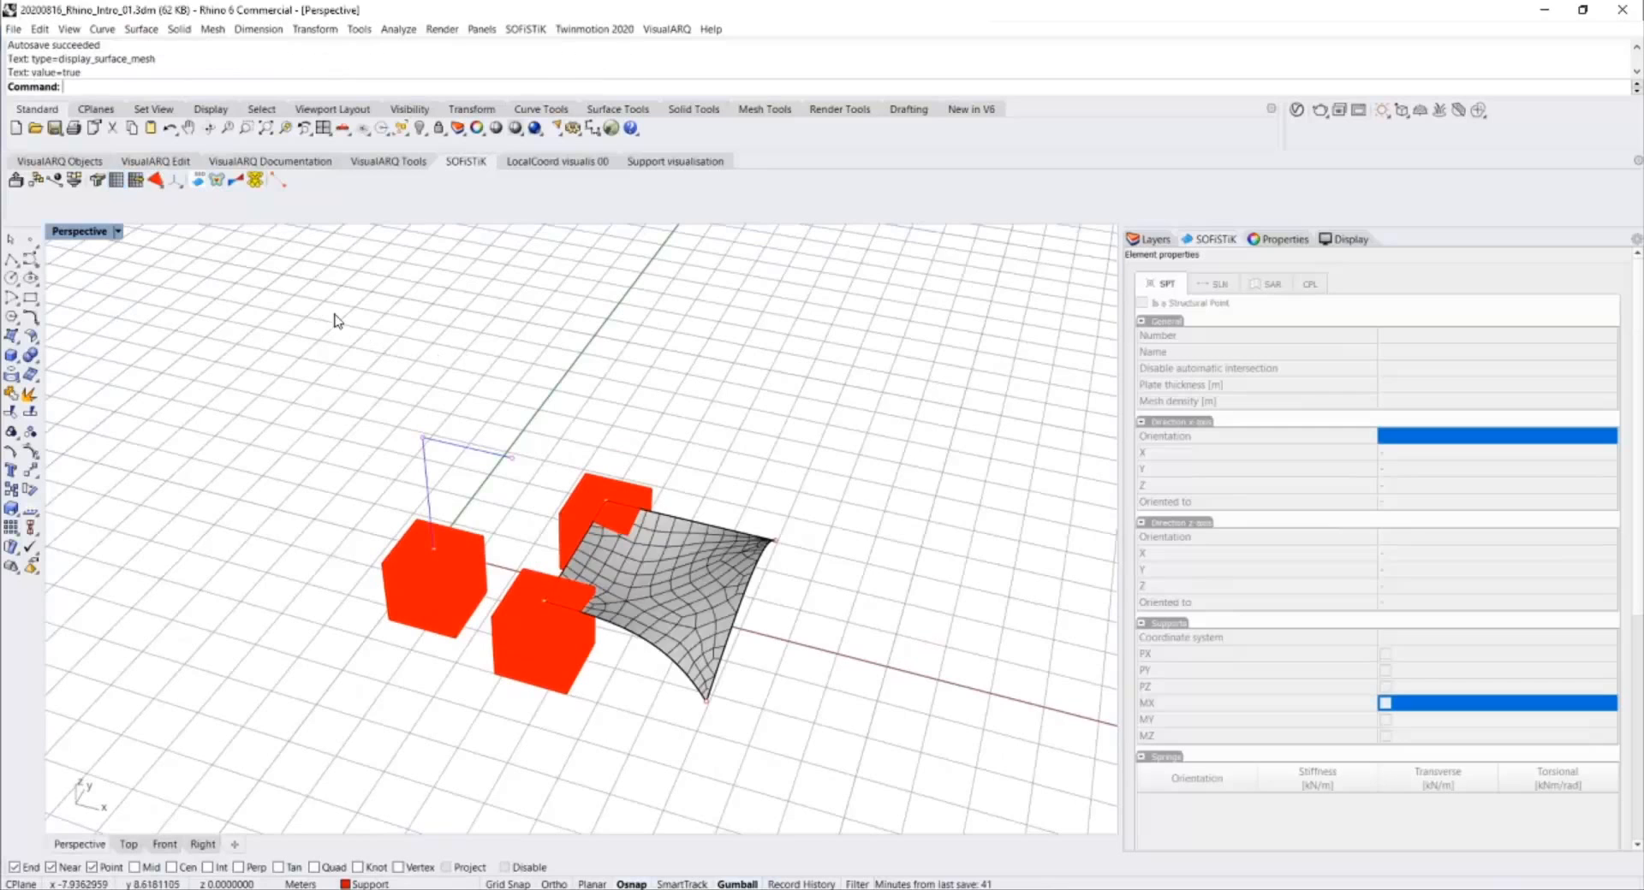
scroll(652, 588, up, 3)
scroll(652, 588, up, 2)
click(671, 573)
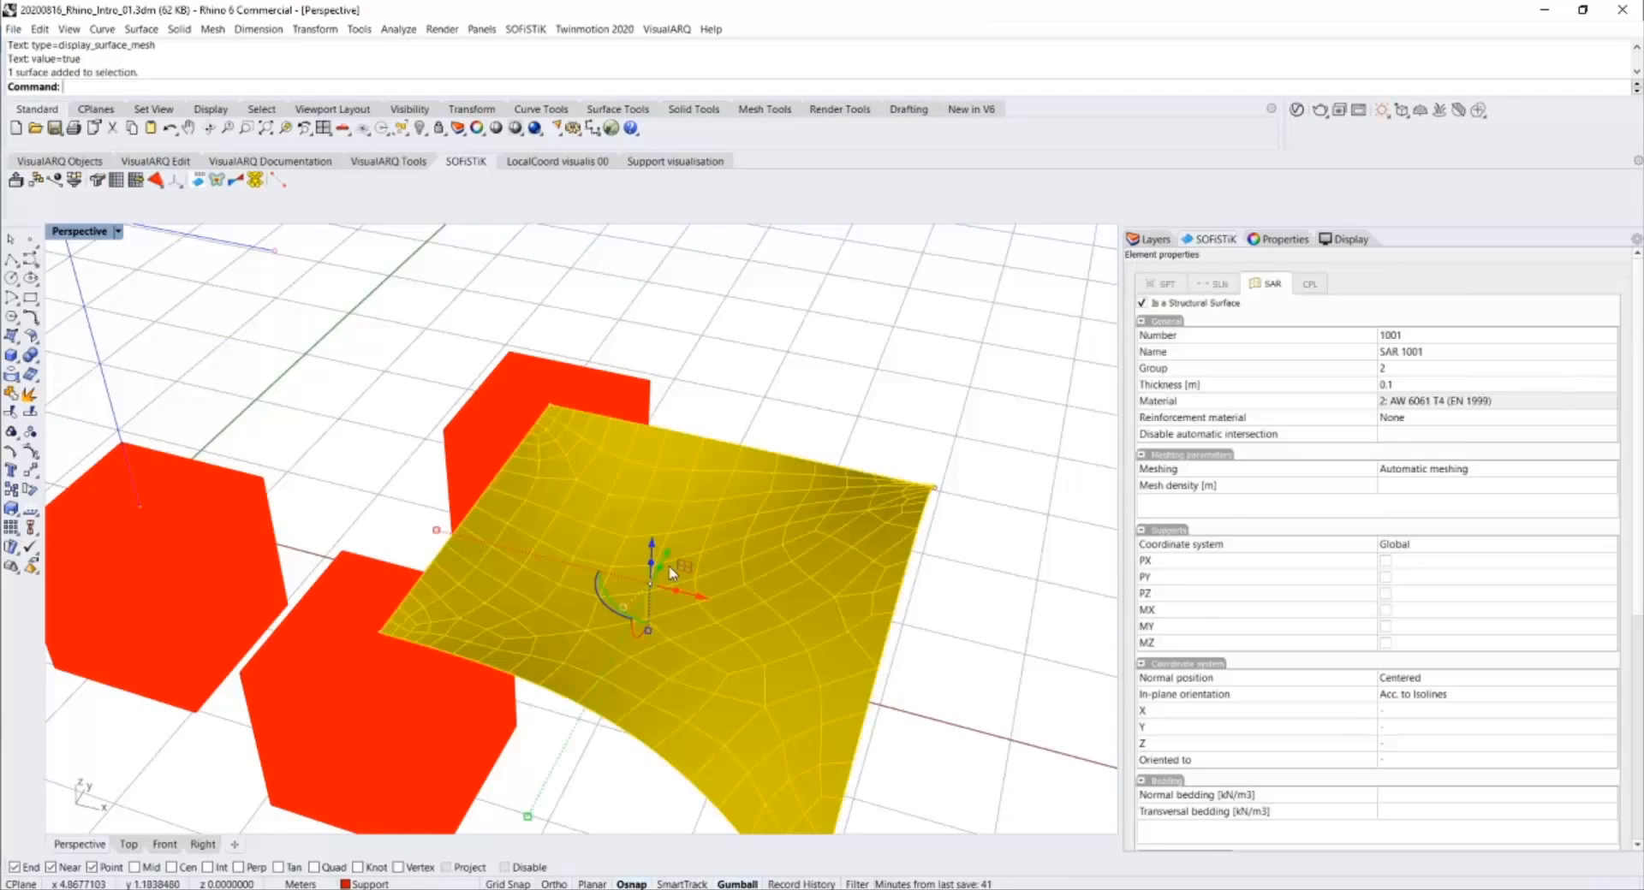
click(136, 181)
scroll(706, 528, down, 1)
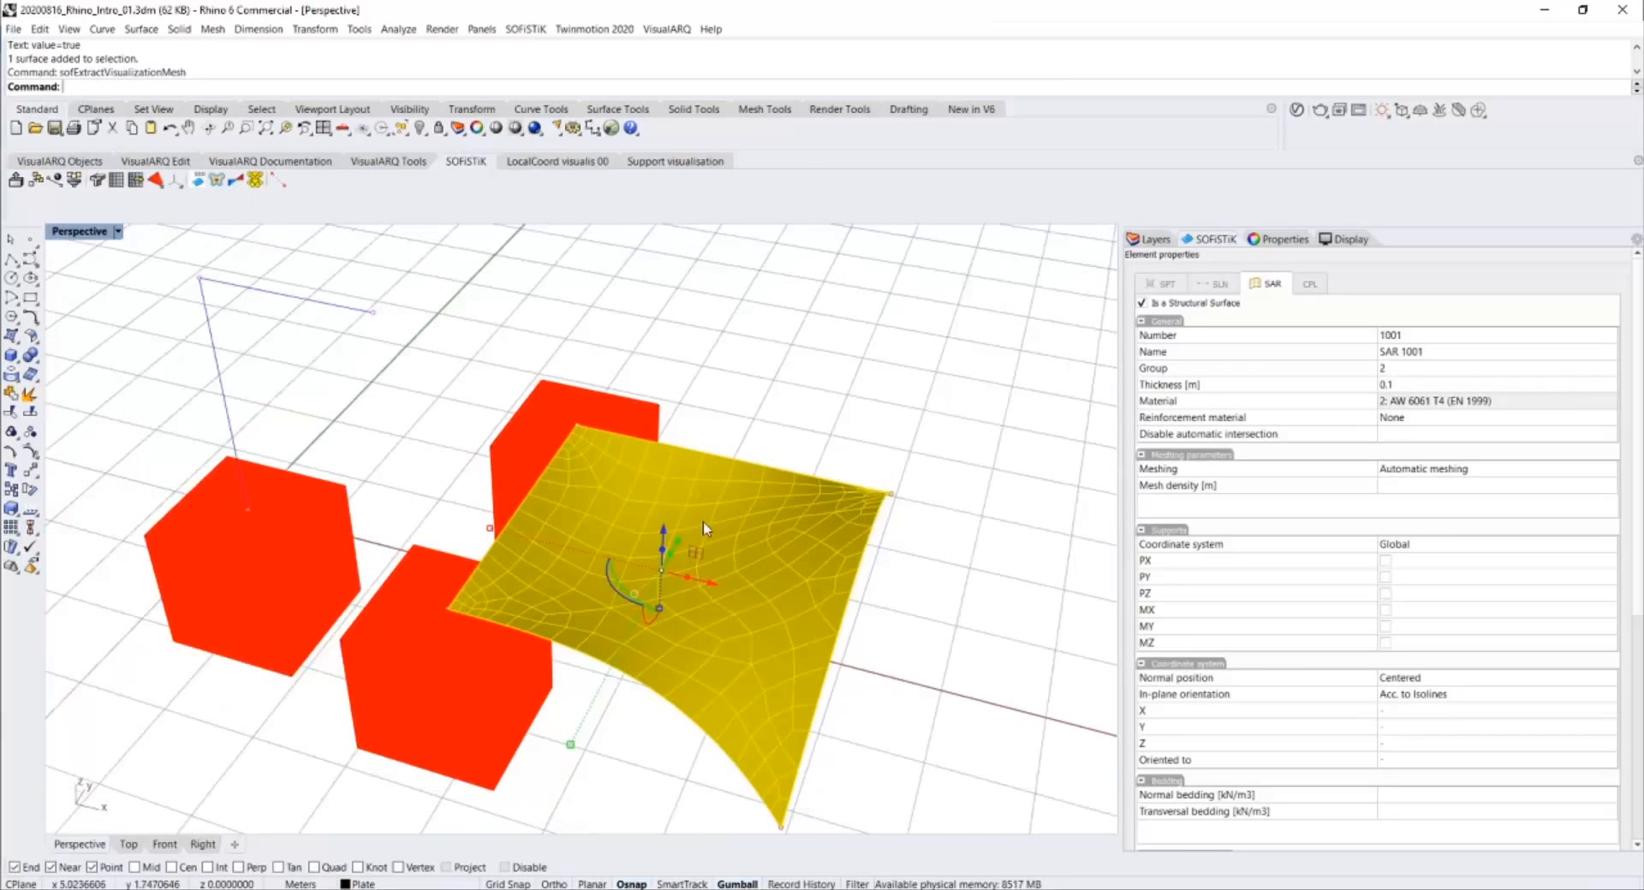
Select the extracted mesh with SelMesh and move it away from the plate into free space.
key(Escape)
text(_S)
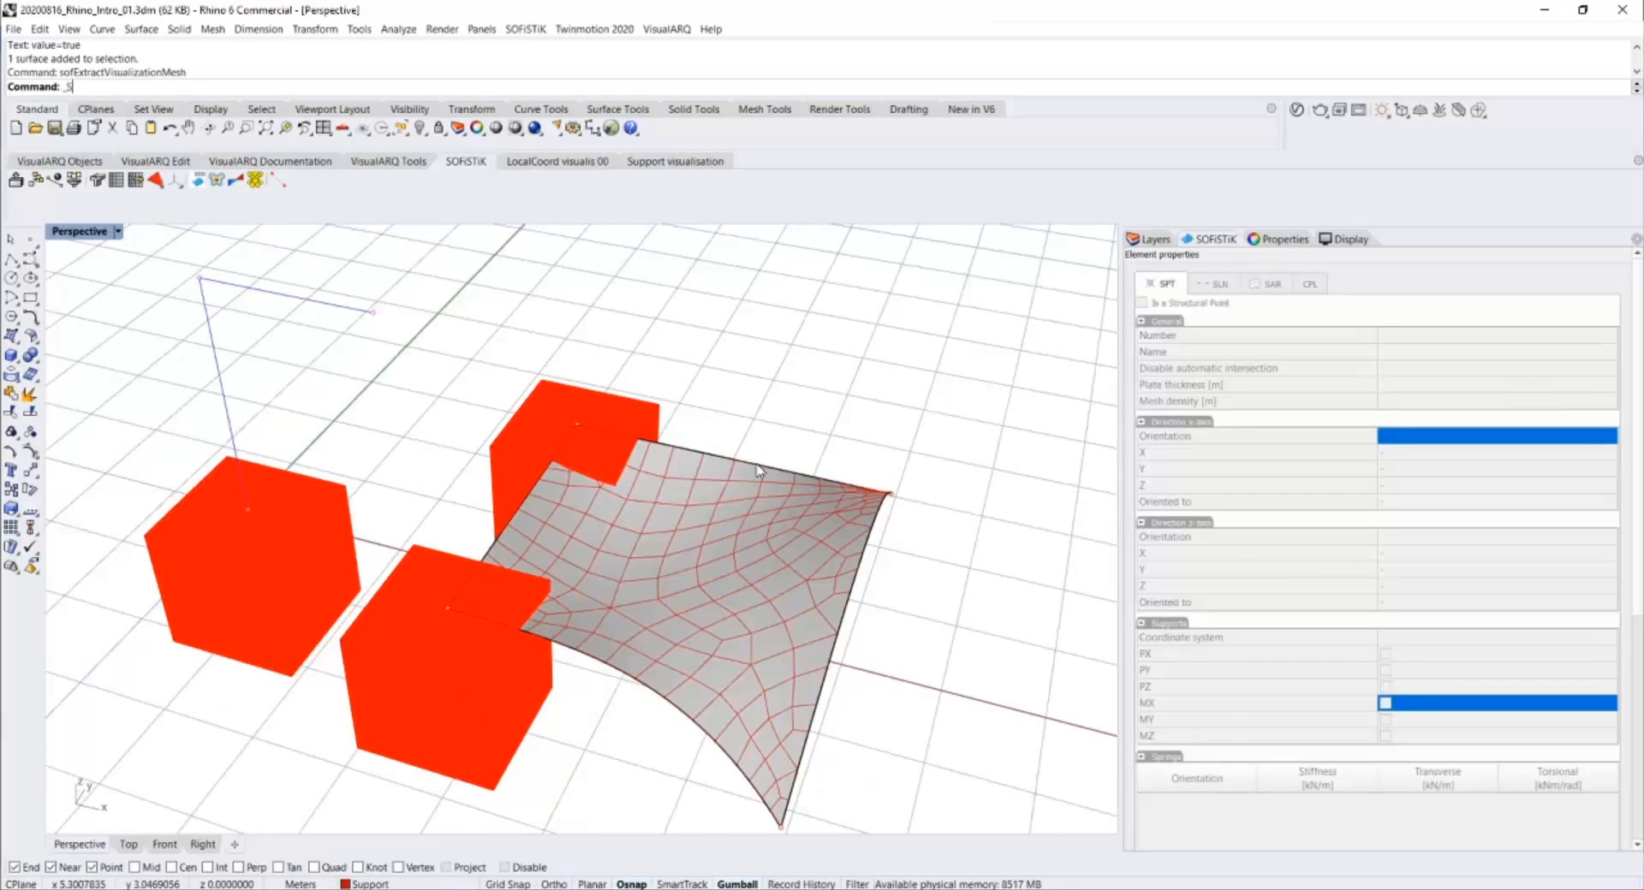
text(elMesh)
key(Return)
scroll(757, 465, down, 6)
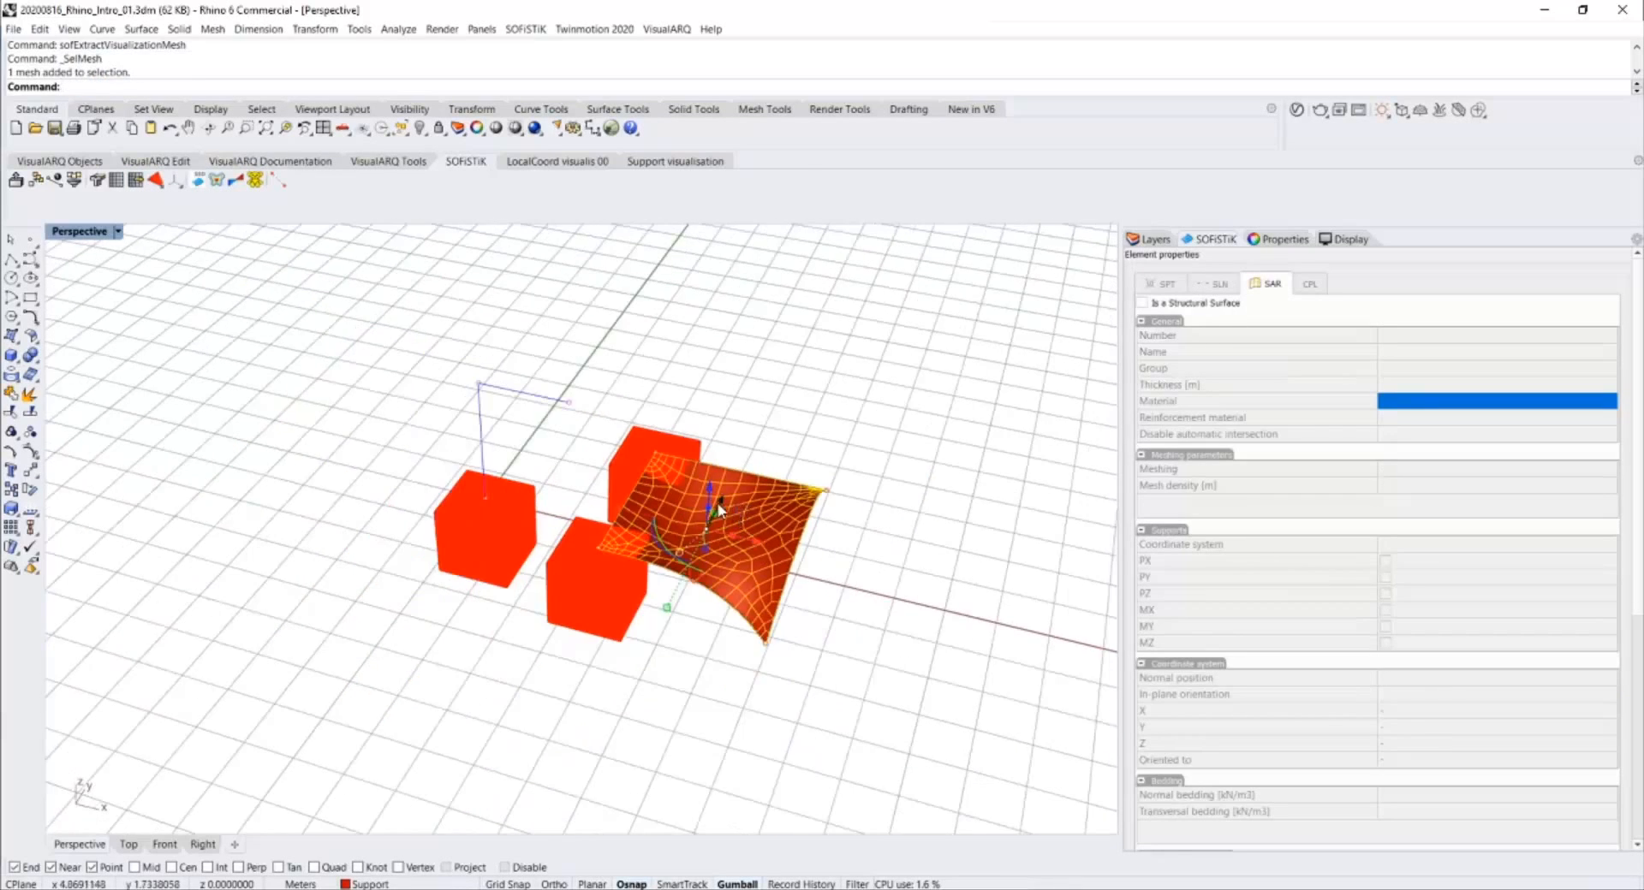
drag(710, 492, 803, 331)
key(Escape)
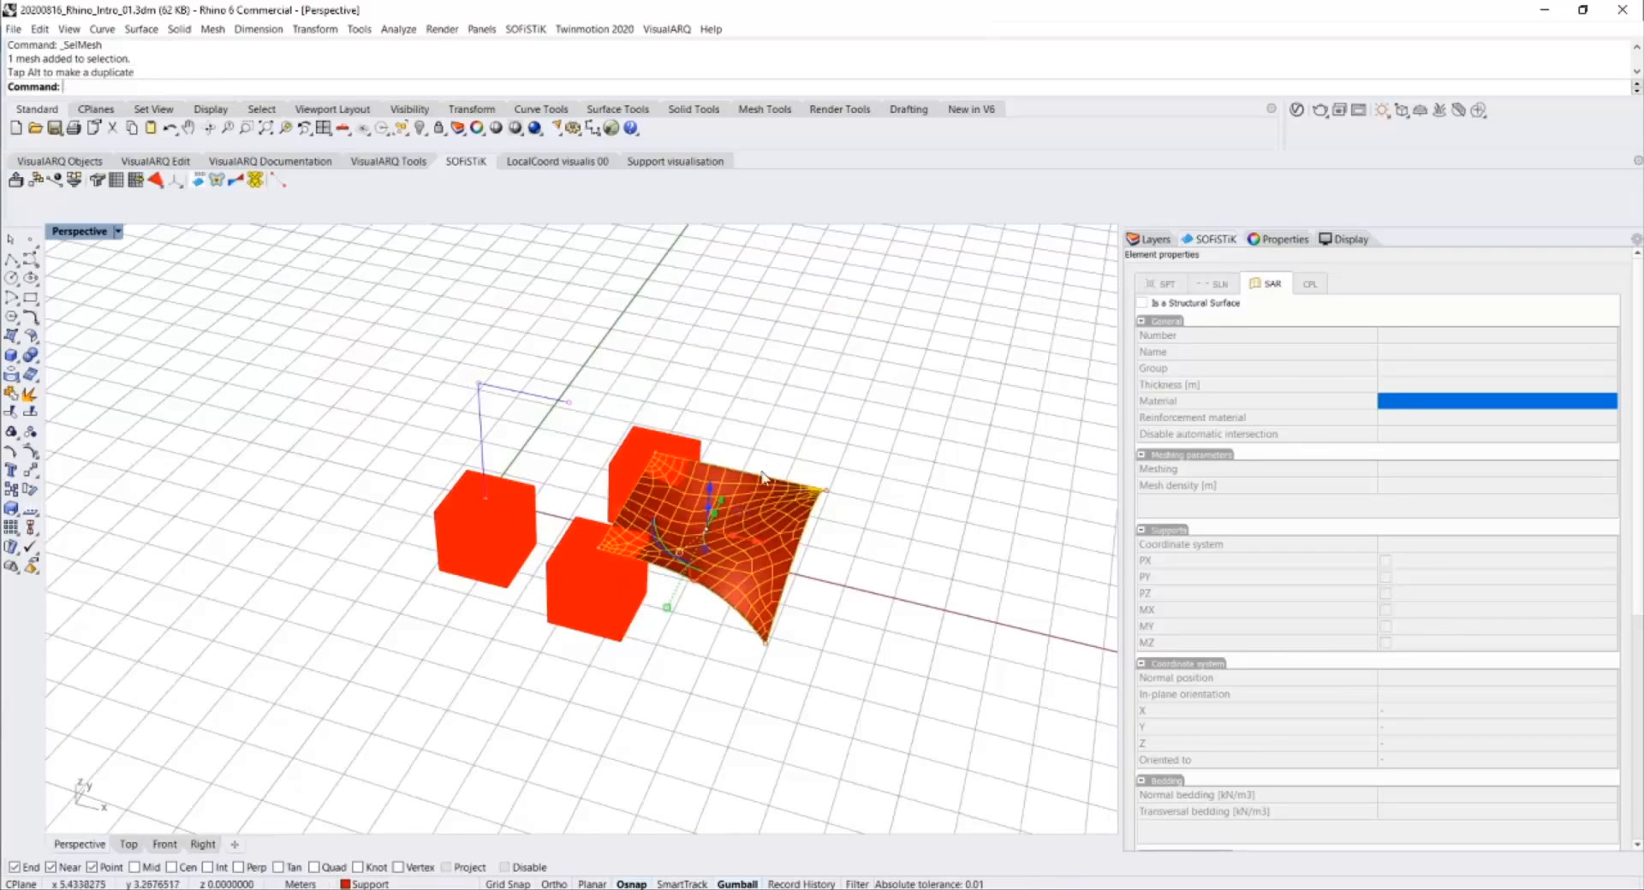
drag(727, 493, 775, 317)
key(Escape)
Select the moved mesh and try to assign it to the Plate layer.
scroll(836, 323, up, 5)
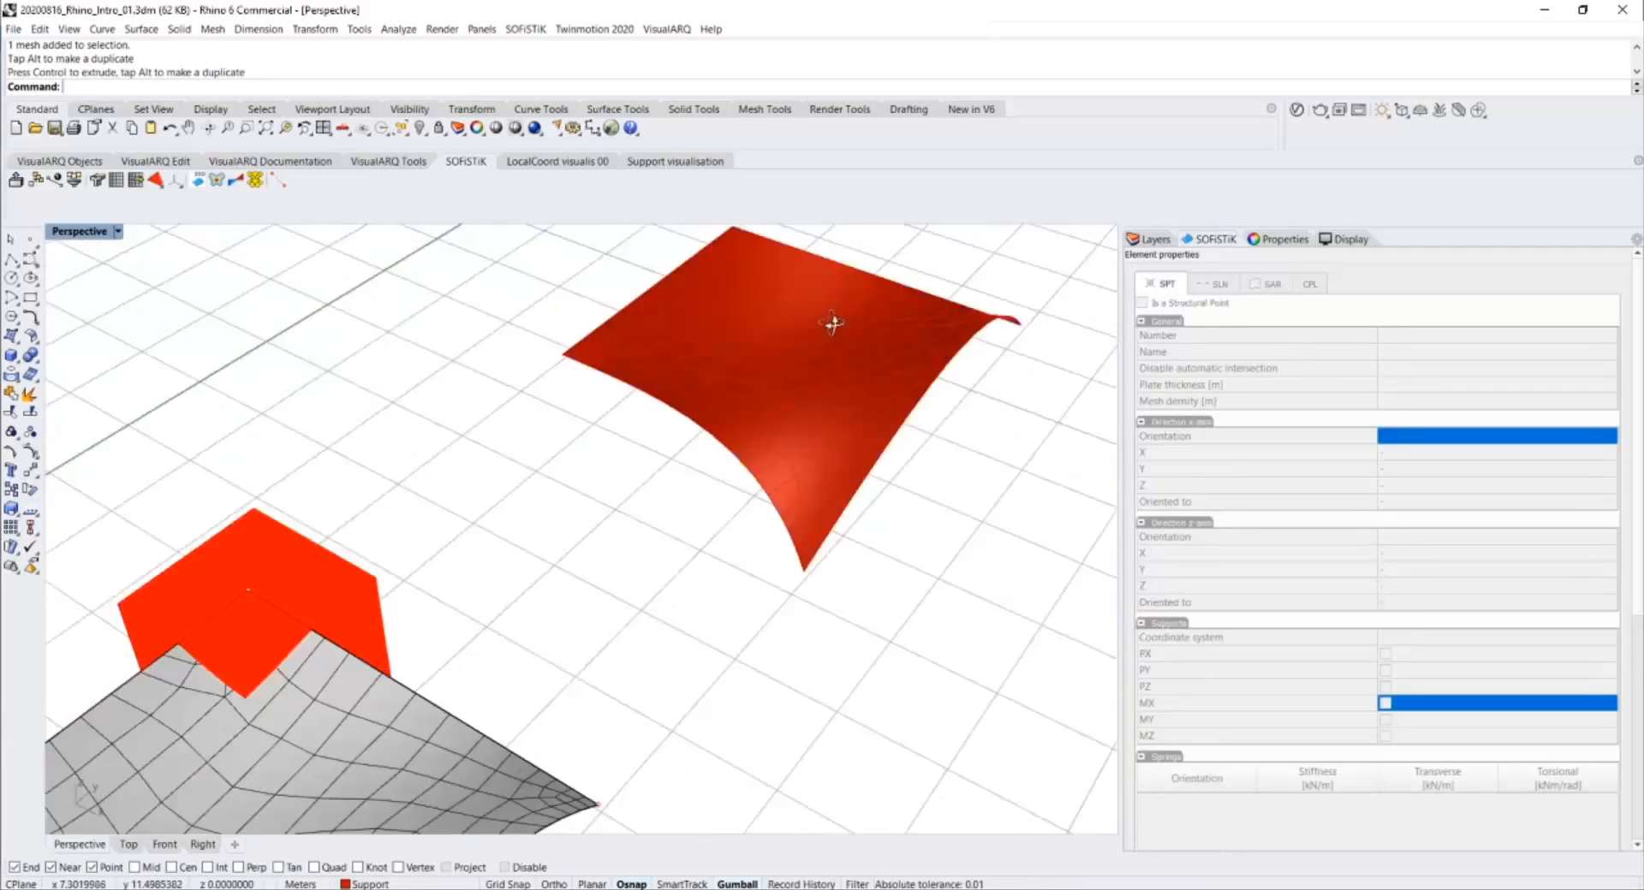
click(565, 466)
click(1156, 239)
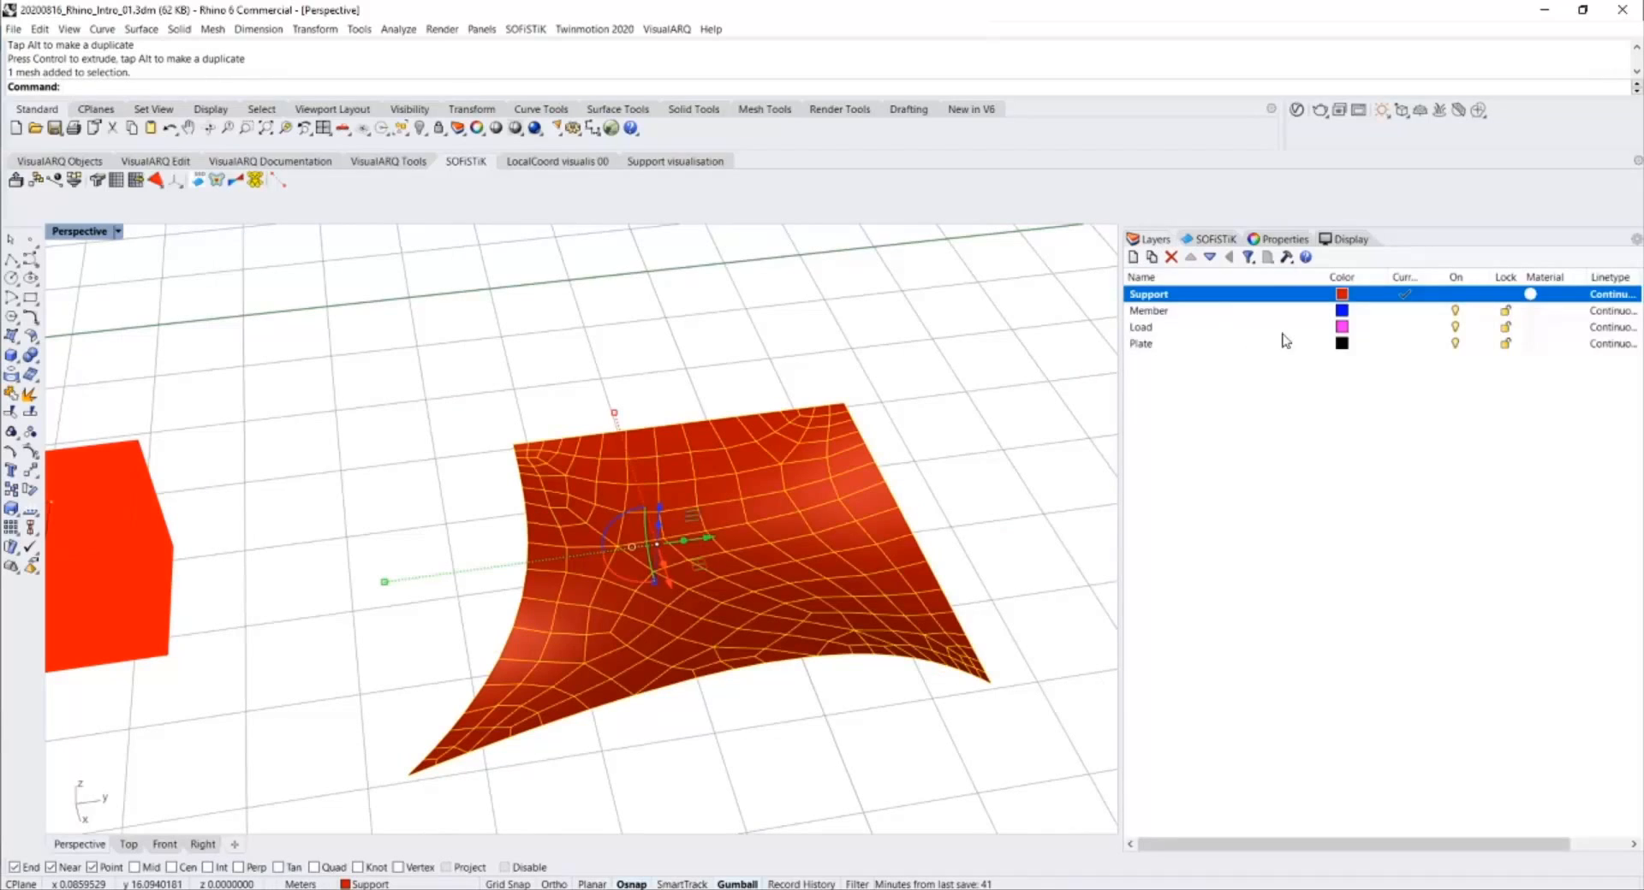
right_click(1232, 343)
click(1319, 600)
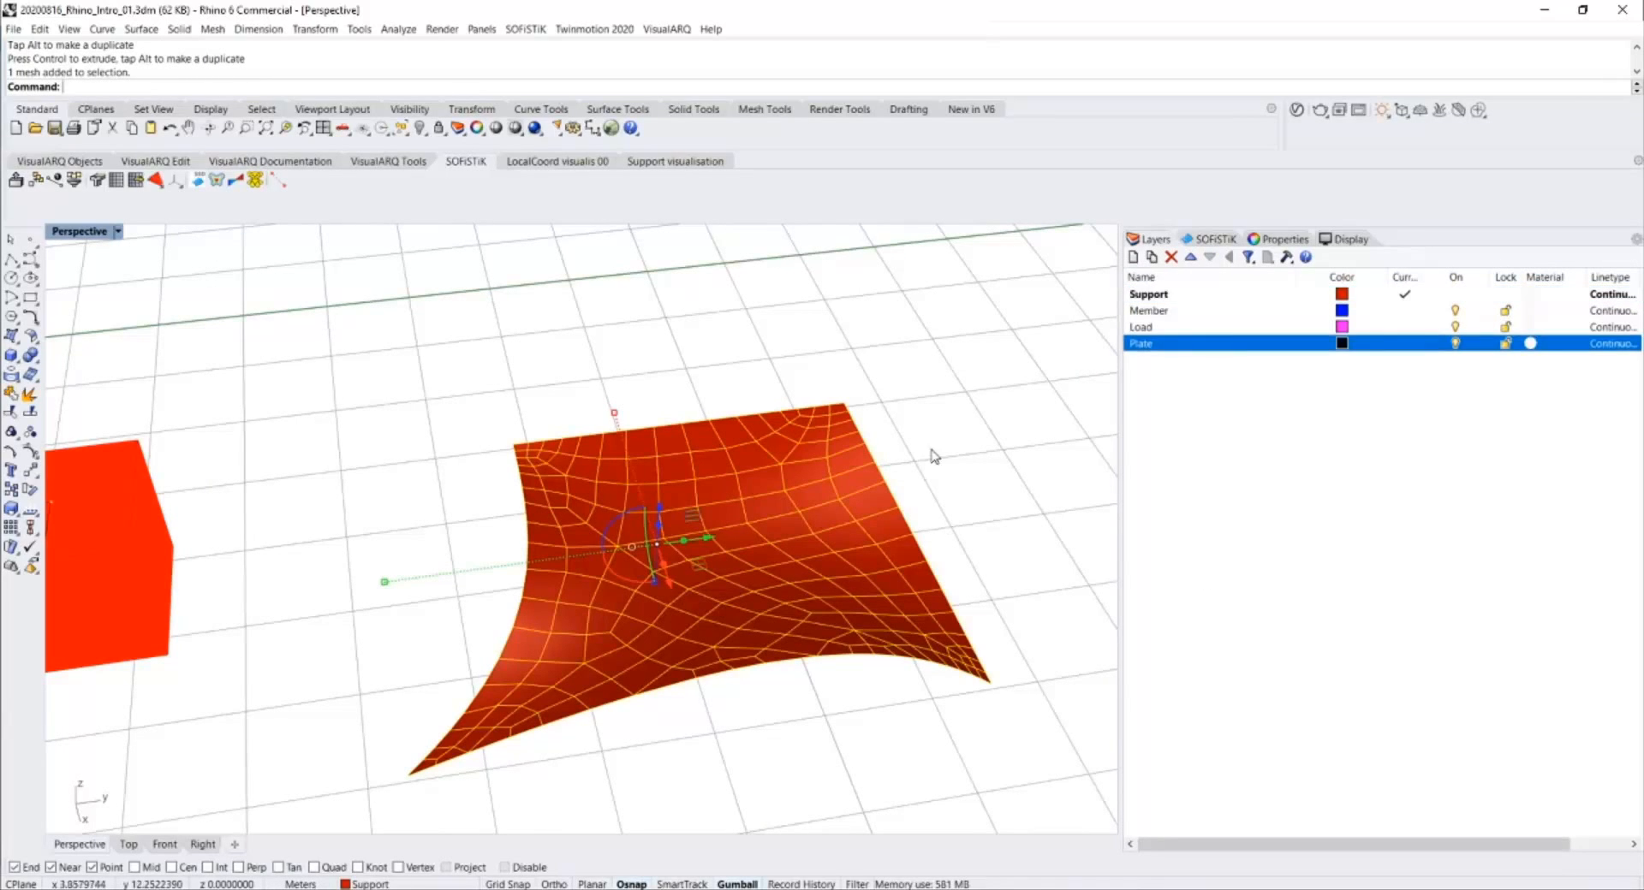
Set the extracted mesh's display color to Black in its object properties, leaving its linetype By Layer, and deselect it.
click(1345, 240)
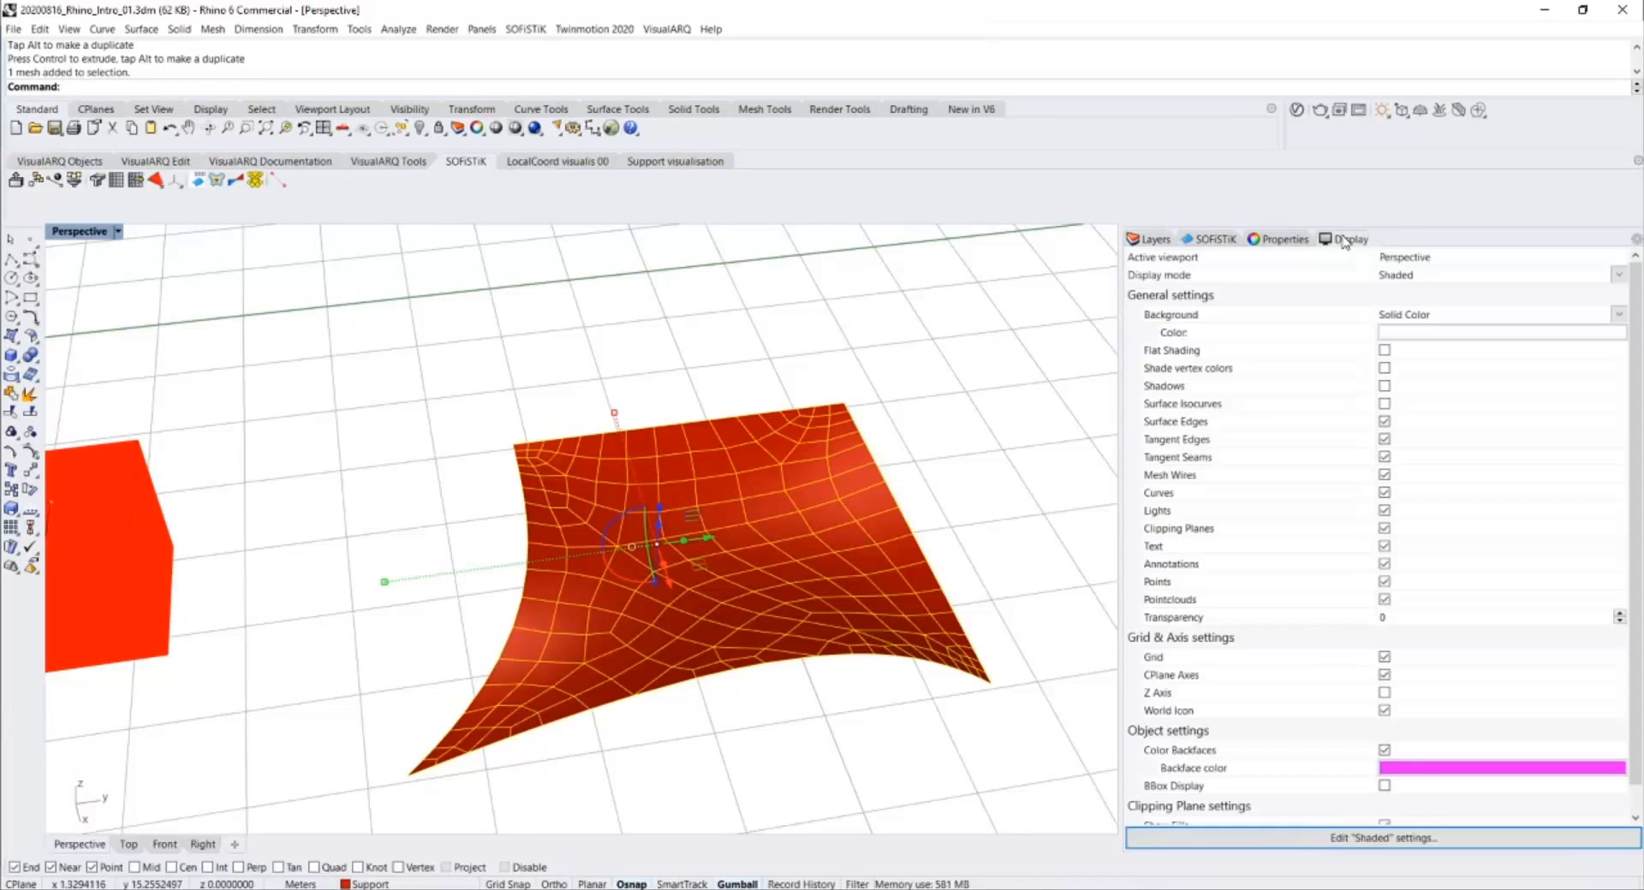
click(1155, 240)
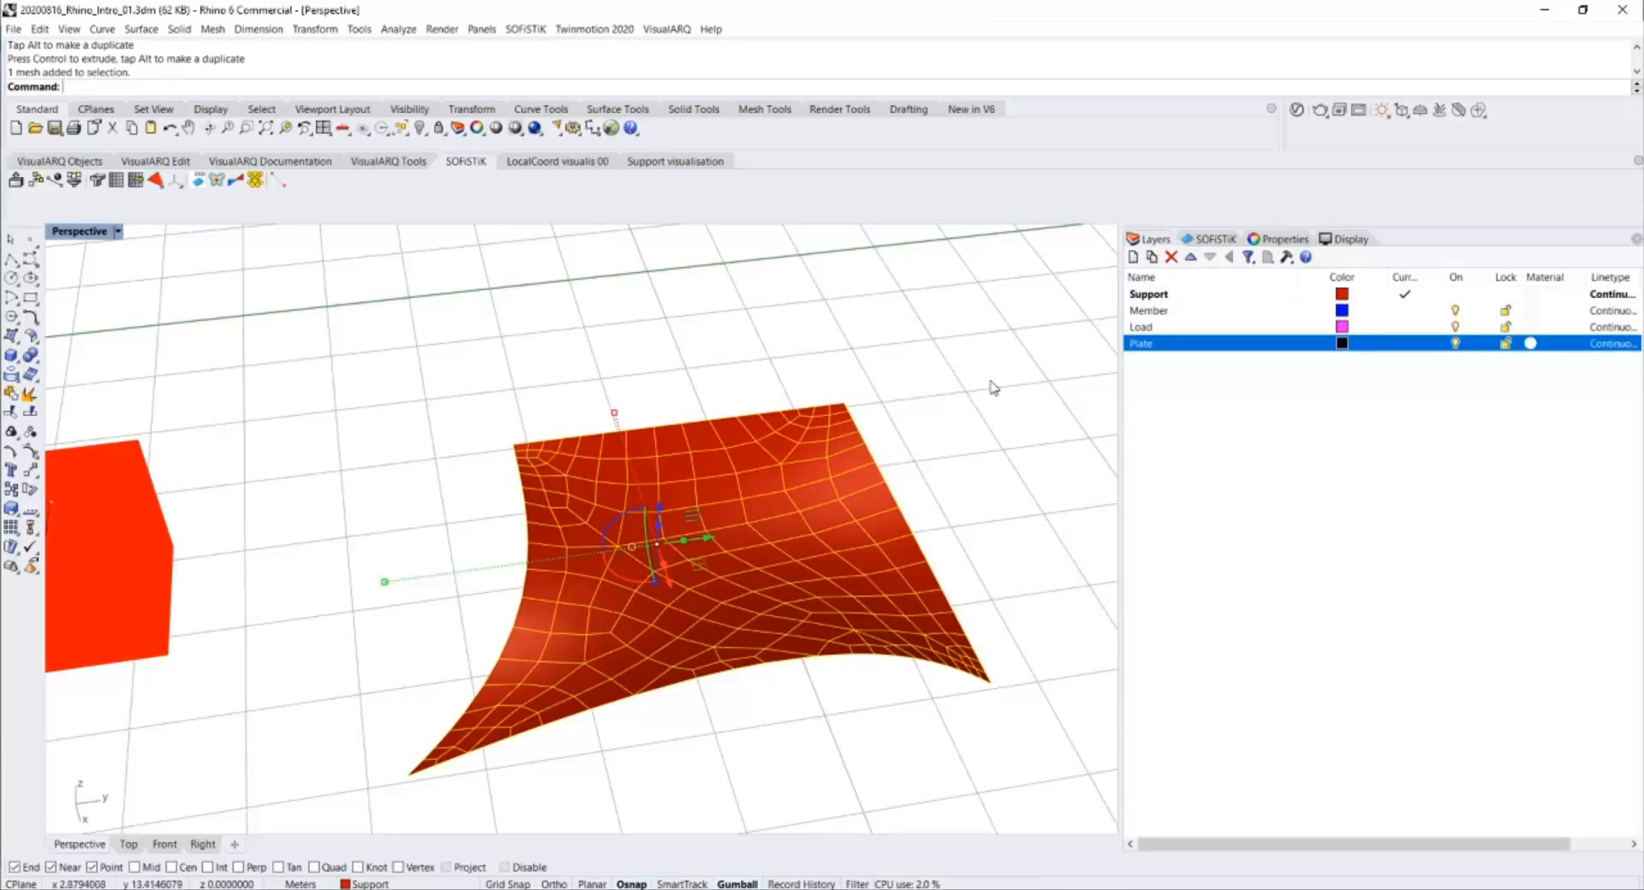
click(1292, 241)
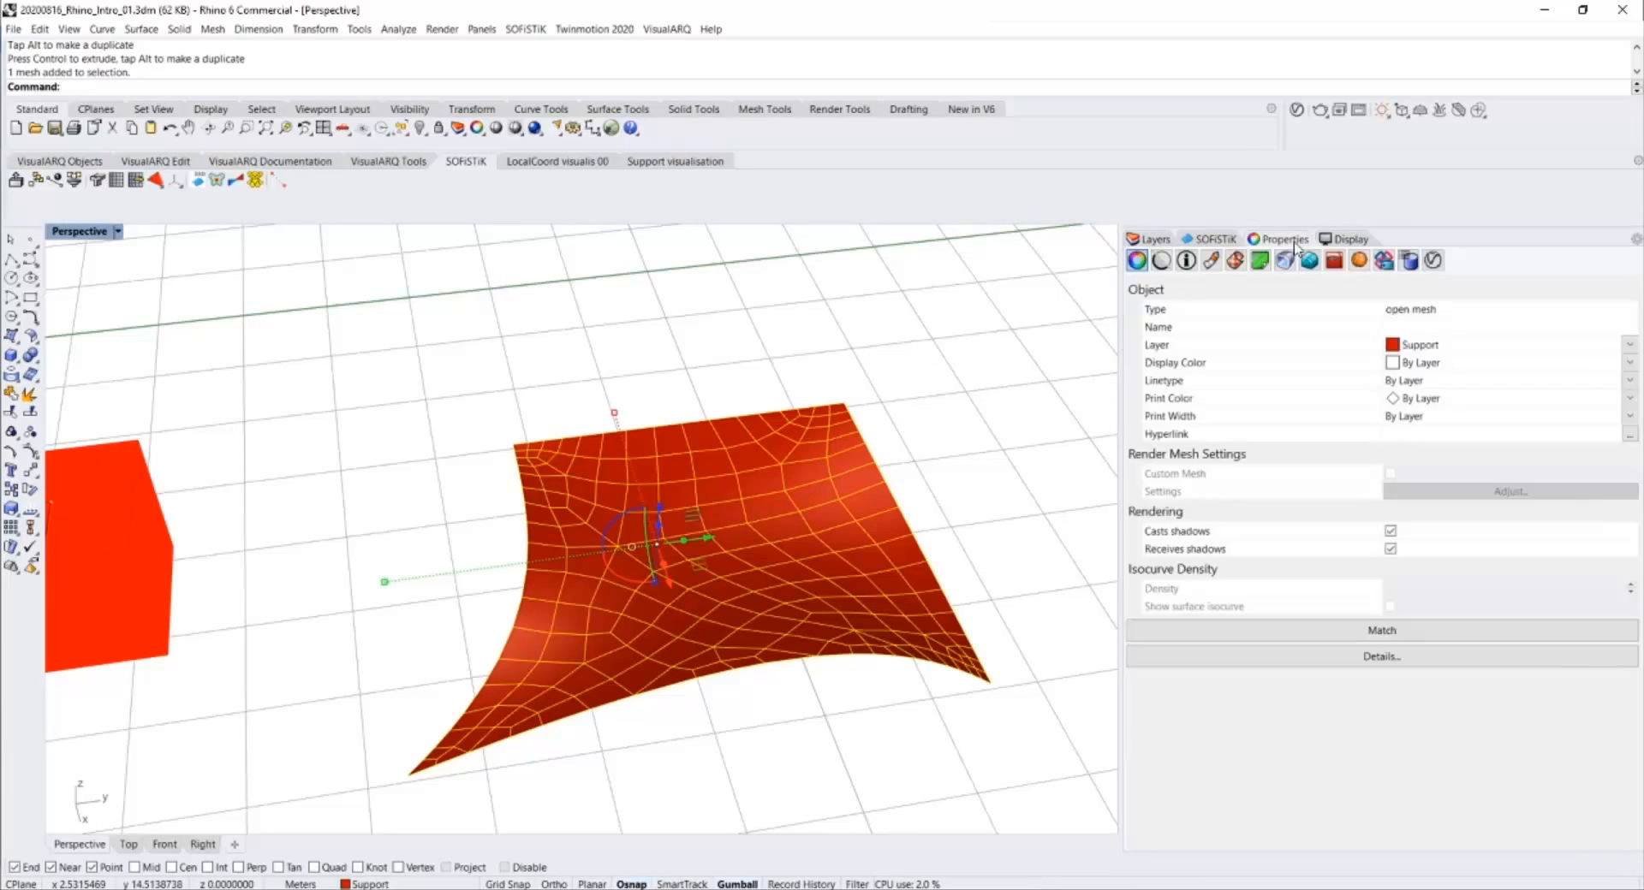
click(1453, 363)
click(1430, 383)
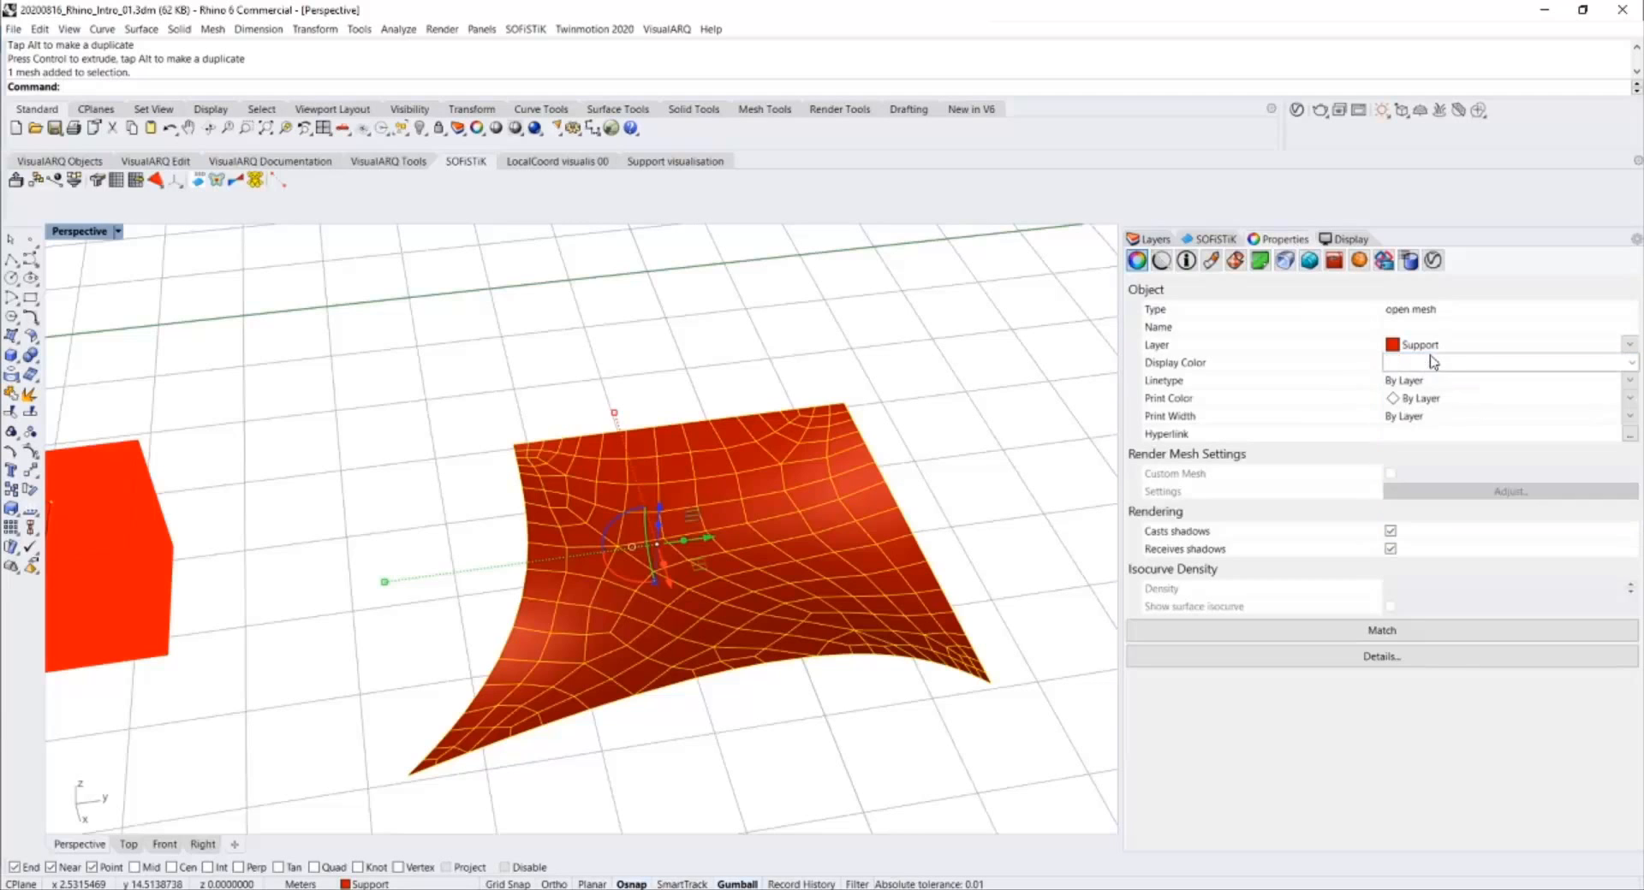
click(1430, 362)
click(1414, 410)
click(1431, 381)
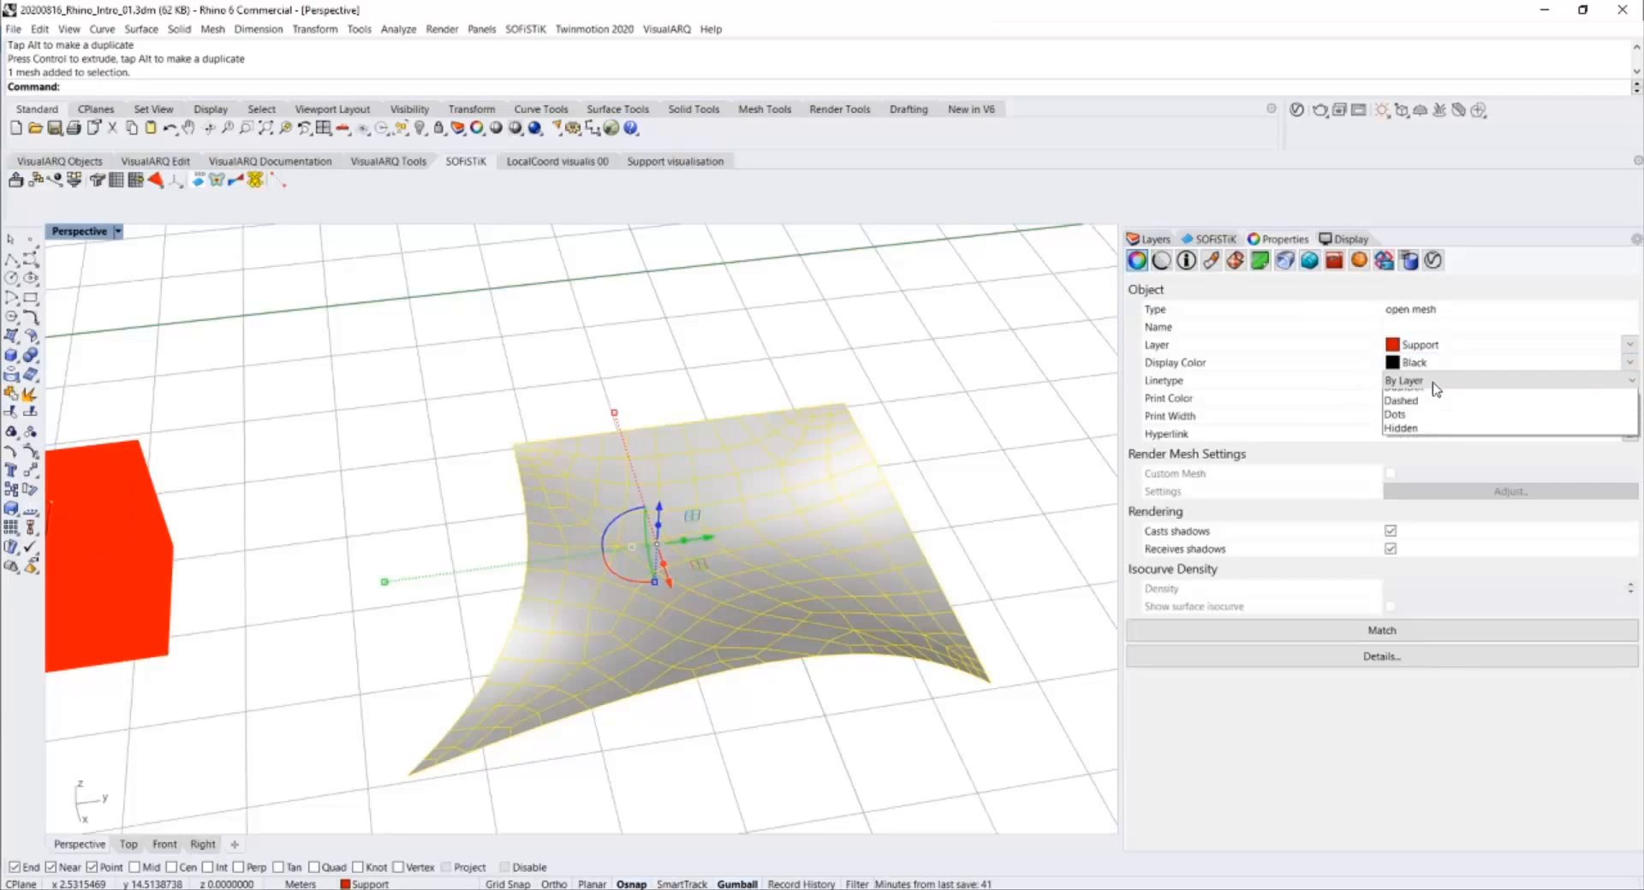
click(1427, 399)
click(921, 356)
Examine the black extracted mesh beside the plate from several directions and at close range.
right_drag(908, 376, 568, 404)
scroll(572, 411, down, 4)
right_drag(577, 492, 762, 467)
scroll(653, 586, up, 16)
scroll(762, 467, down, 11)
scroll(624, 587, up, 11)
right_drag(522, 513, 445, 528)
scroll(719, 561, down, 12)
scroll(428, 411, down, 3)
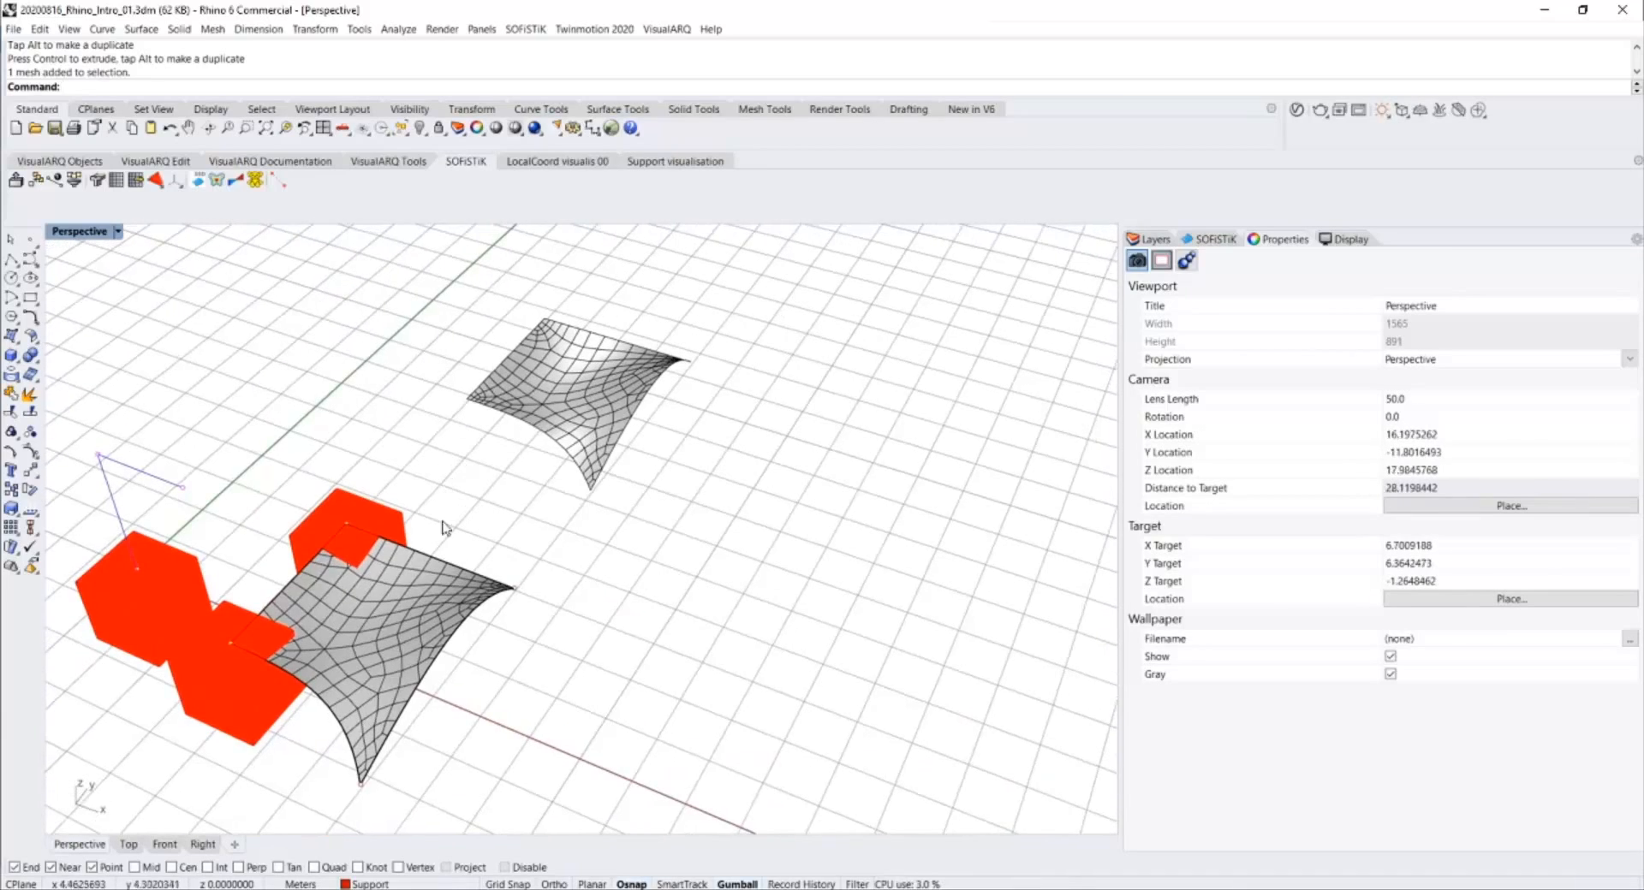
Turn off the surface mesh display on the plate and compare the plate with the extracted mesh.
right_click(127, 182)
scroll(514, 411, up, 10)
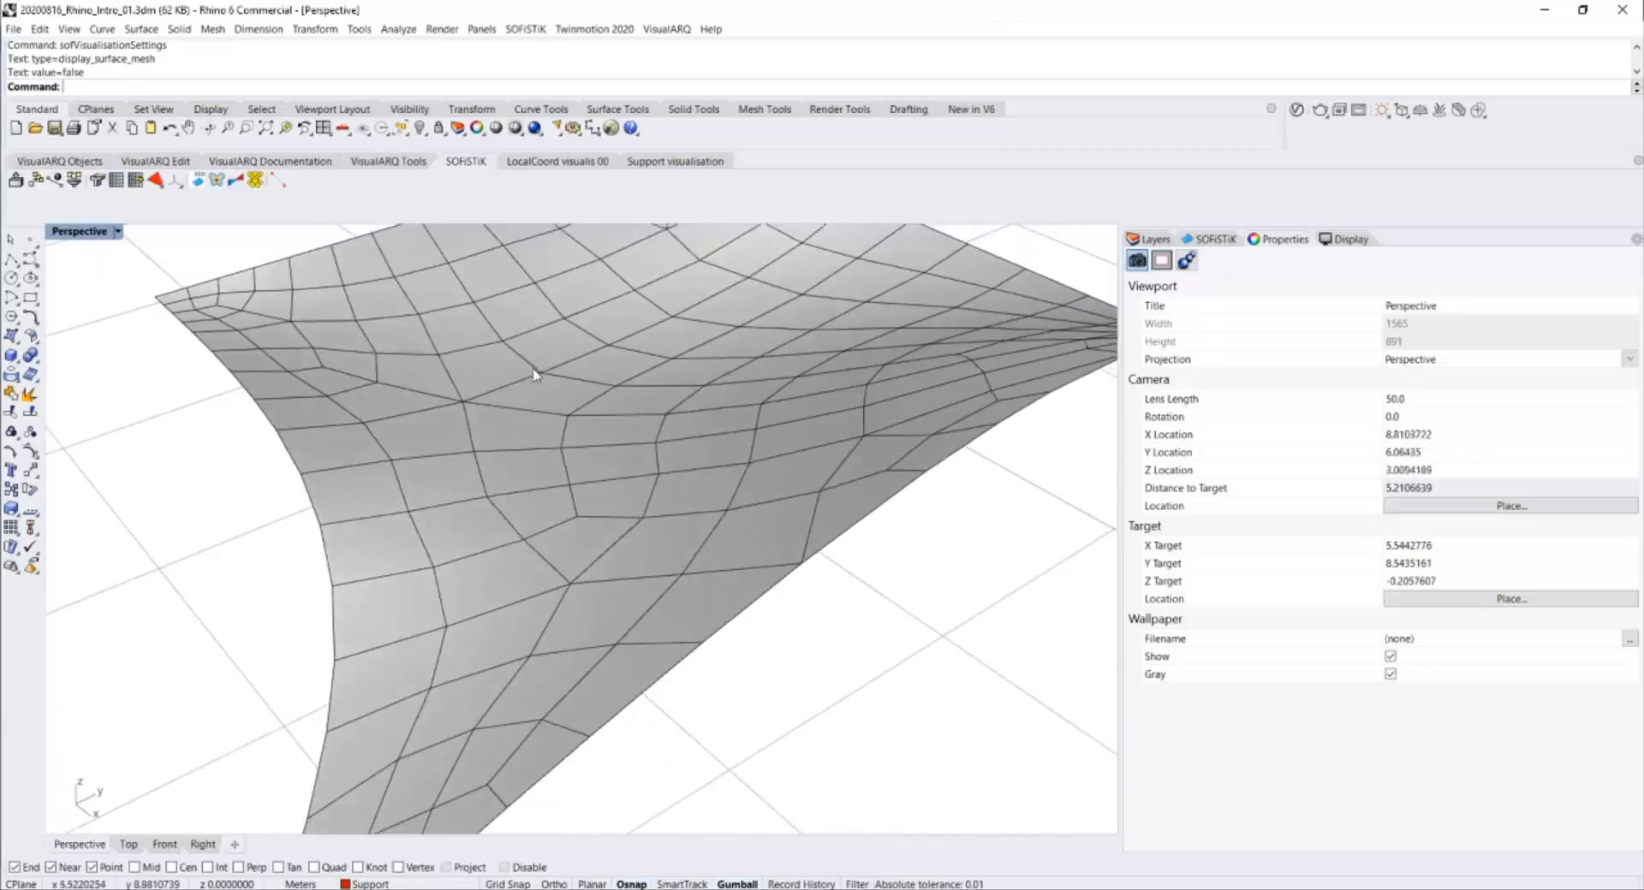
scroll(532, 375, down, 6)
right_drag(532, 375, 814, 485)
scroll(770, 325, down, 4)
scroll(387, 430, down, 4)
scroll(455, 433, down, 8)
scroll(650, 489, up, 8)
Turn on the plate surface's control points and switch the viewport to Wireframe display.
click(813, 484)
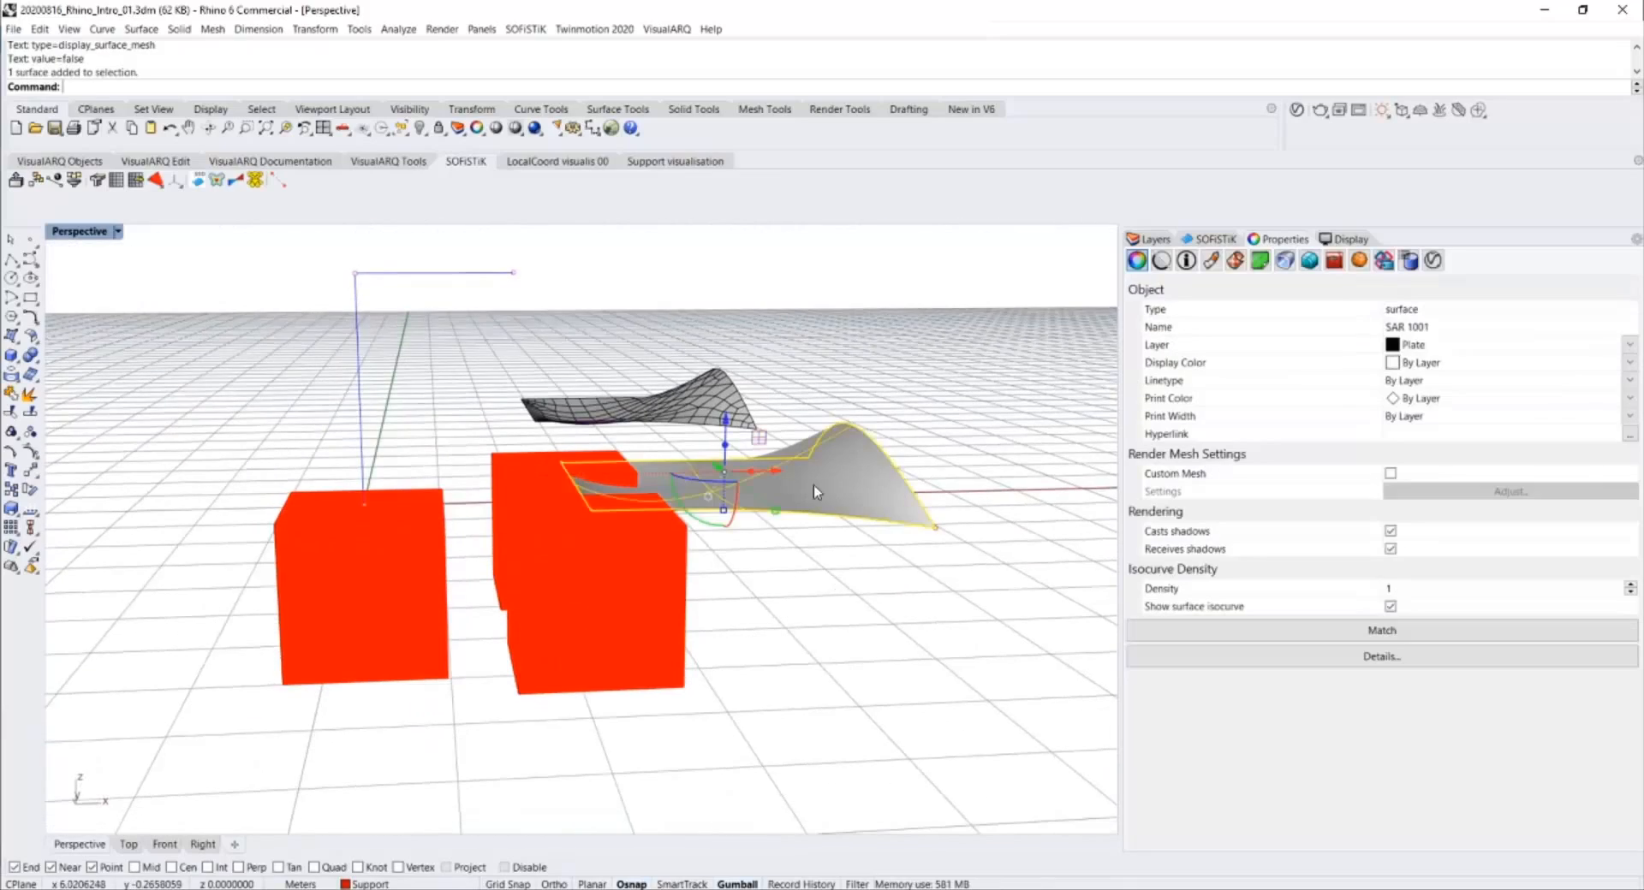
right_drag(868, 402, 836, 524)
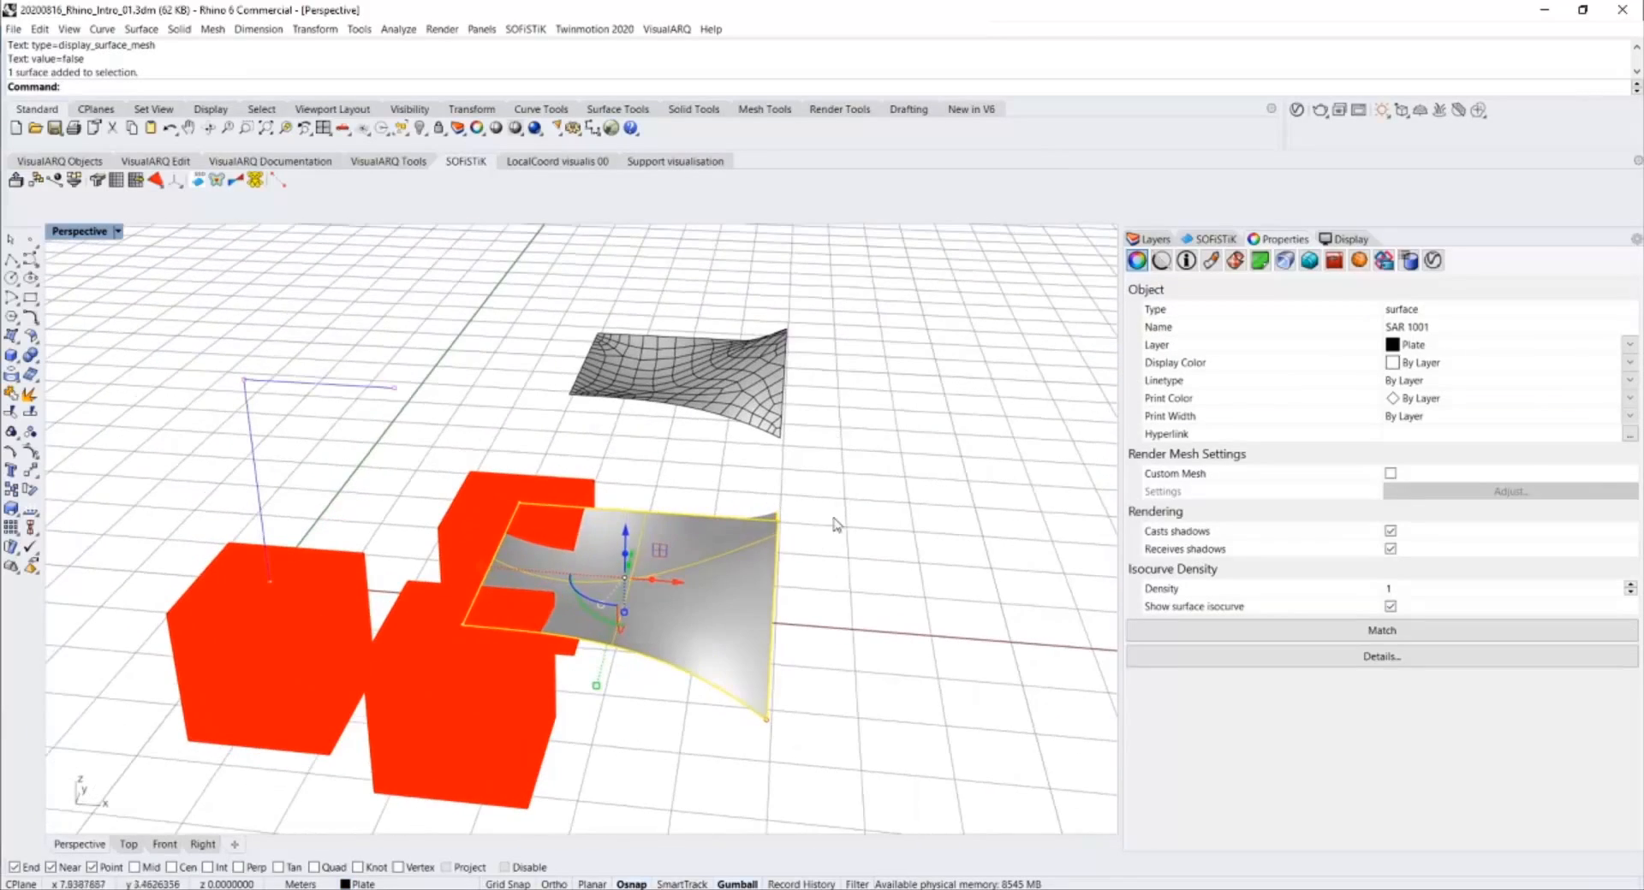
click(766, 581)
key(F10)
right_drag(766, 580, 730, 524)
right_drag(633, 464, 753, 594)
key(ctrl+alt+w)
Reshape the plate by moving control points at its edges, and return the viewport to Shaded display.
mouse_move(739, 564)
mouse_down()
mouse_move(825, 669)
mouse_move(777, 490)
mouse_up()
right_drag(659, 479, 815, 460)
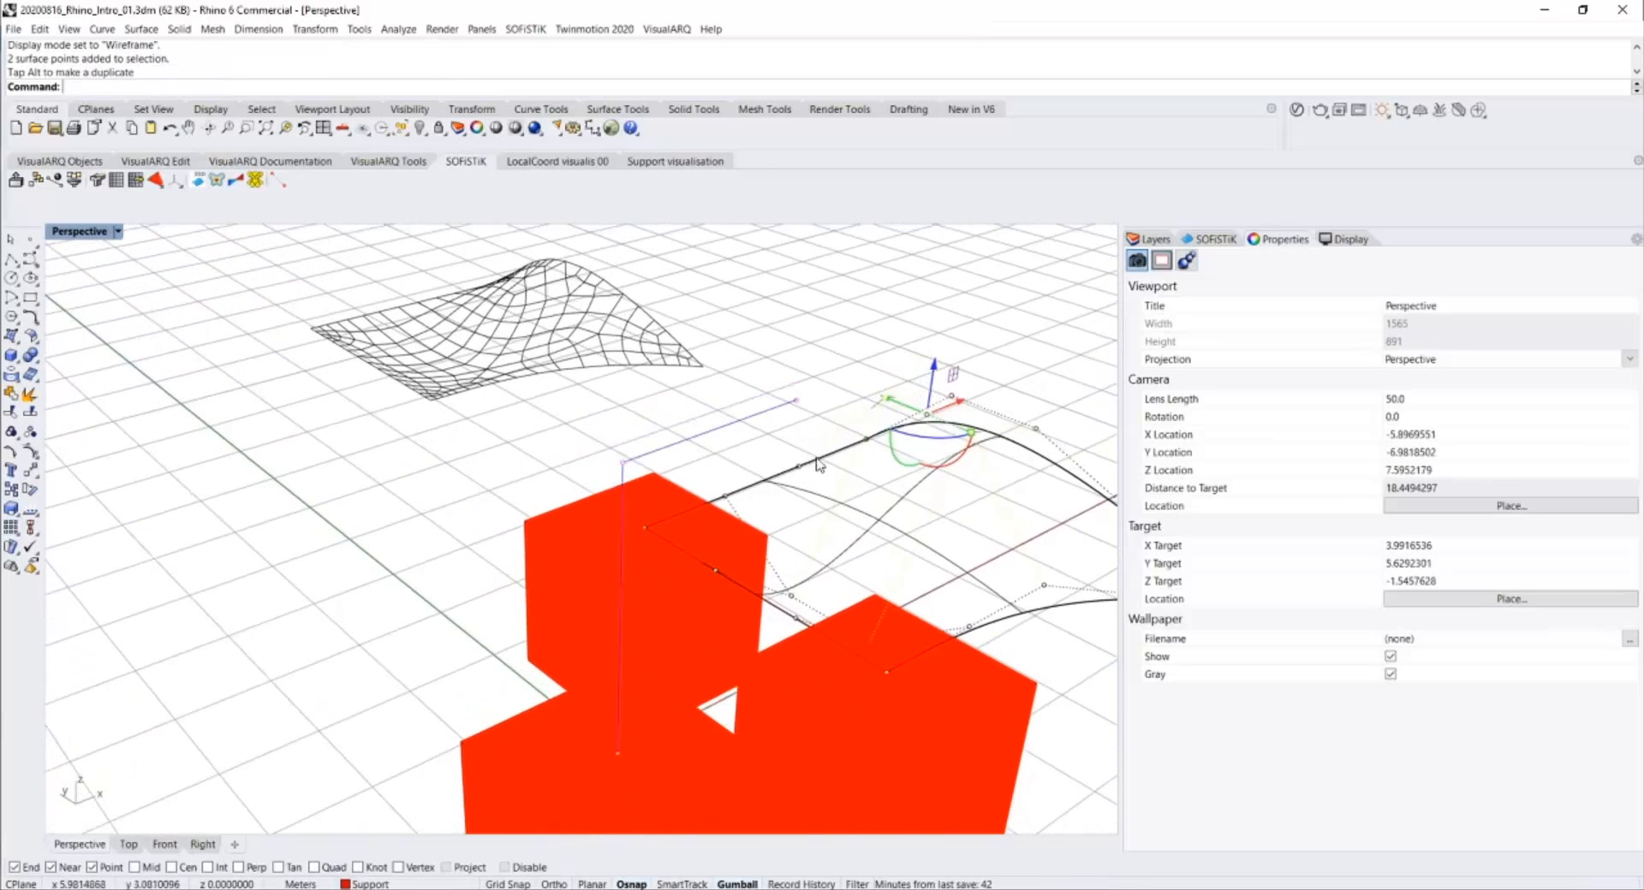
drag(784, 419, 841, 510)
mouse_move(616, 463)
right_down()
mouse_move(741, 456)
mouse_move(543, 536)
mouse_move(671, 528)
mouse_move(642, 543)
mouse_move(781, 510)
mouse_move(809, 490)
mouse_move(825, 403)
mouse_move(781, 426)
right_up()
key(ctrl+alt+s)
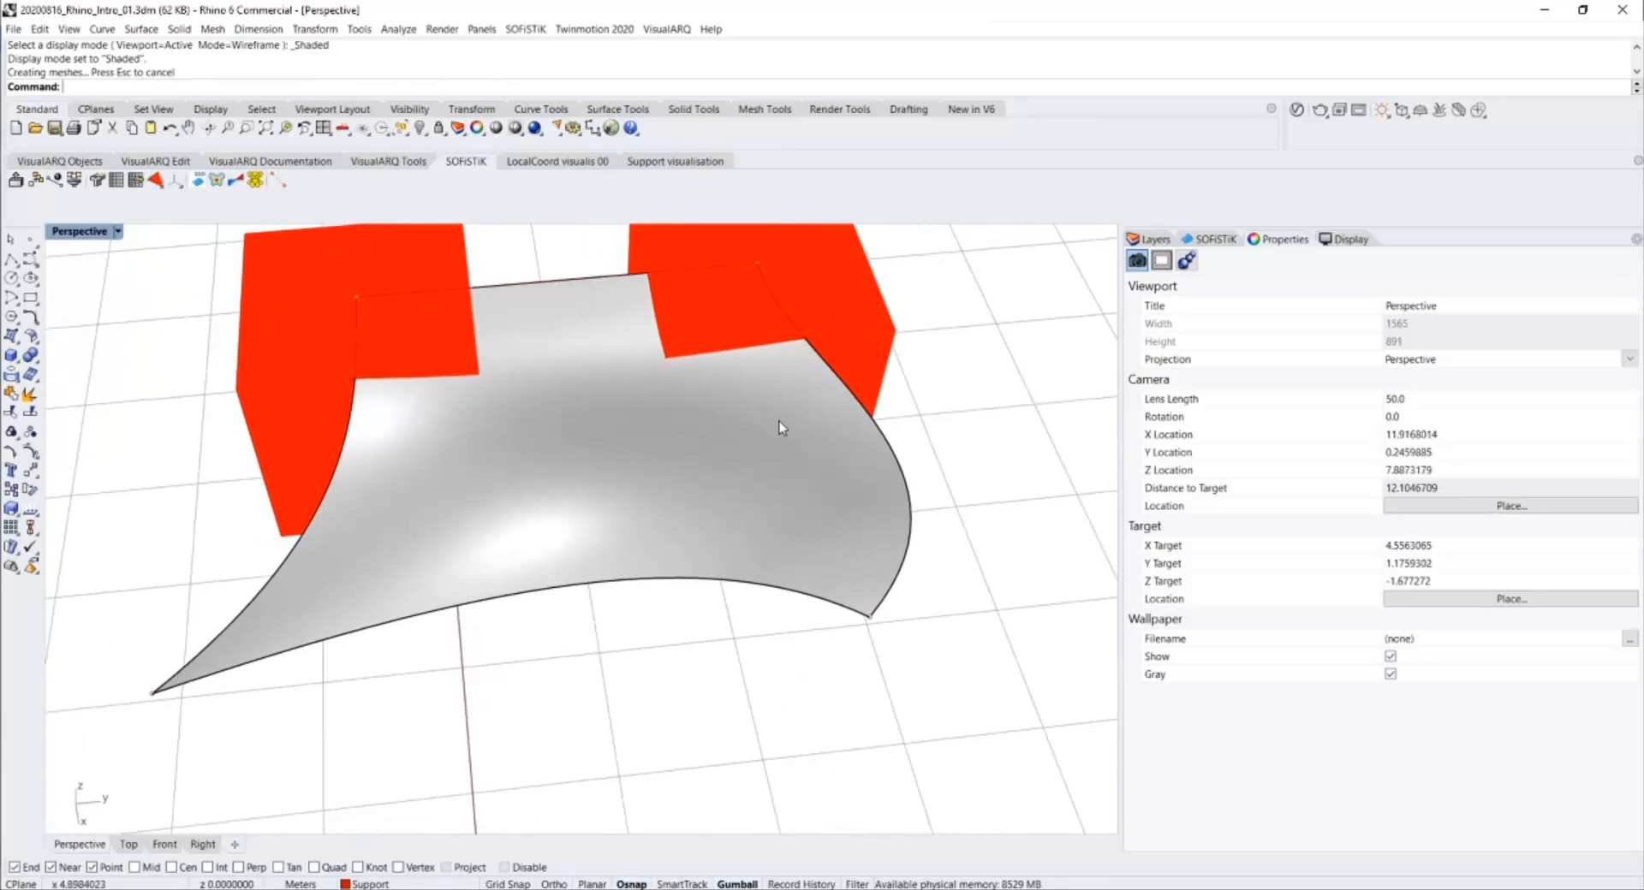
Inspect the reshaped plate and export the model to SOFiSTiK with the entire system meshed.
scroll(832, 477, down, 5)
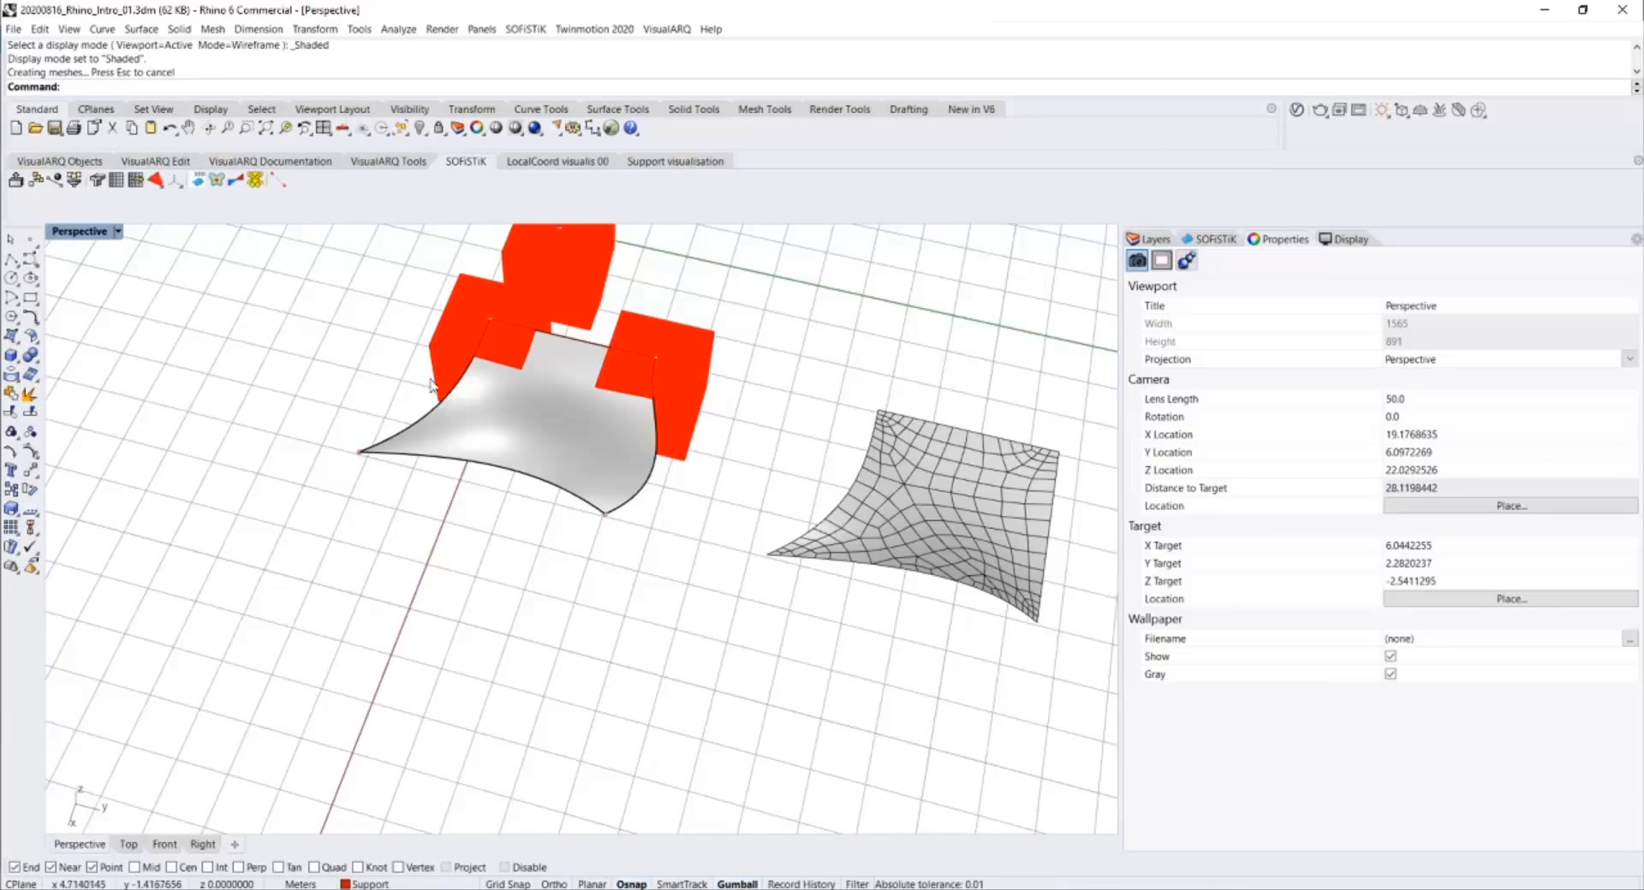
right_drag(431, 385, 717, 522)
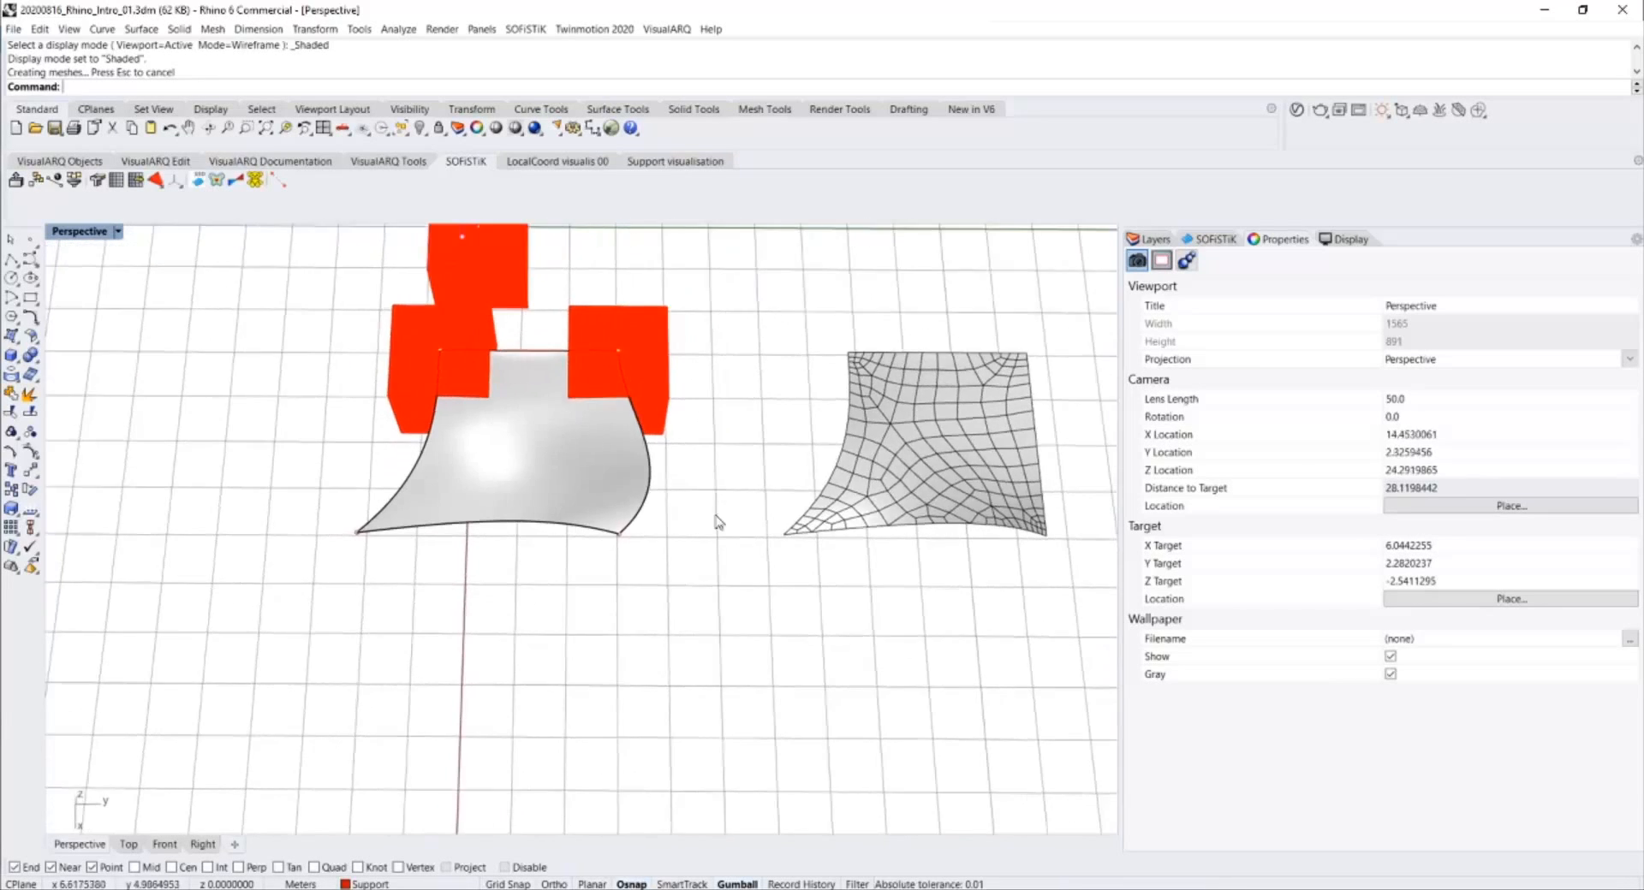
scroll(621, 475, up, 4)
scroll(613, 398, down, 1)
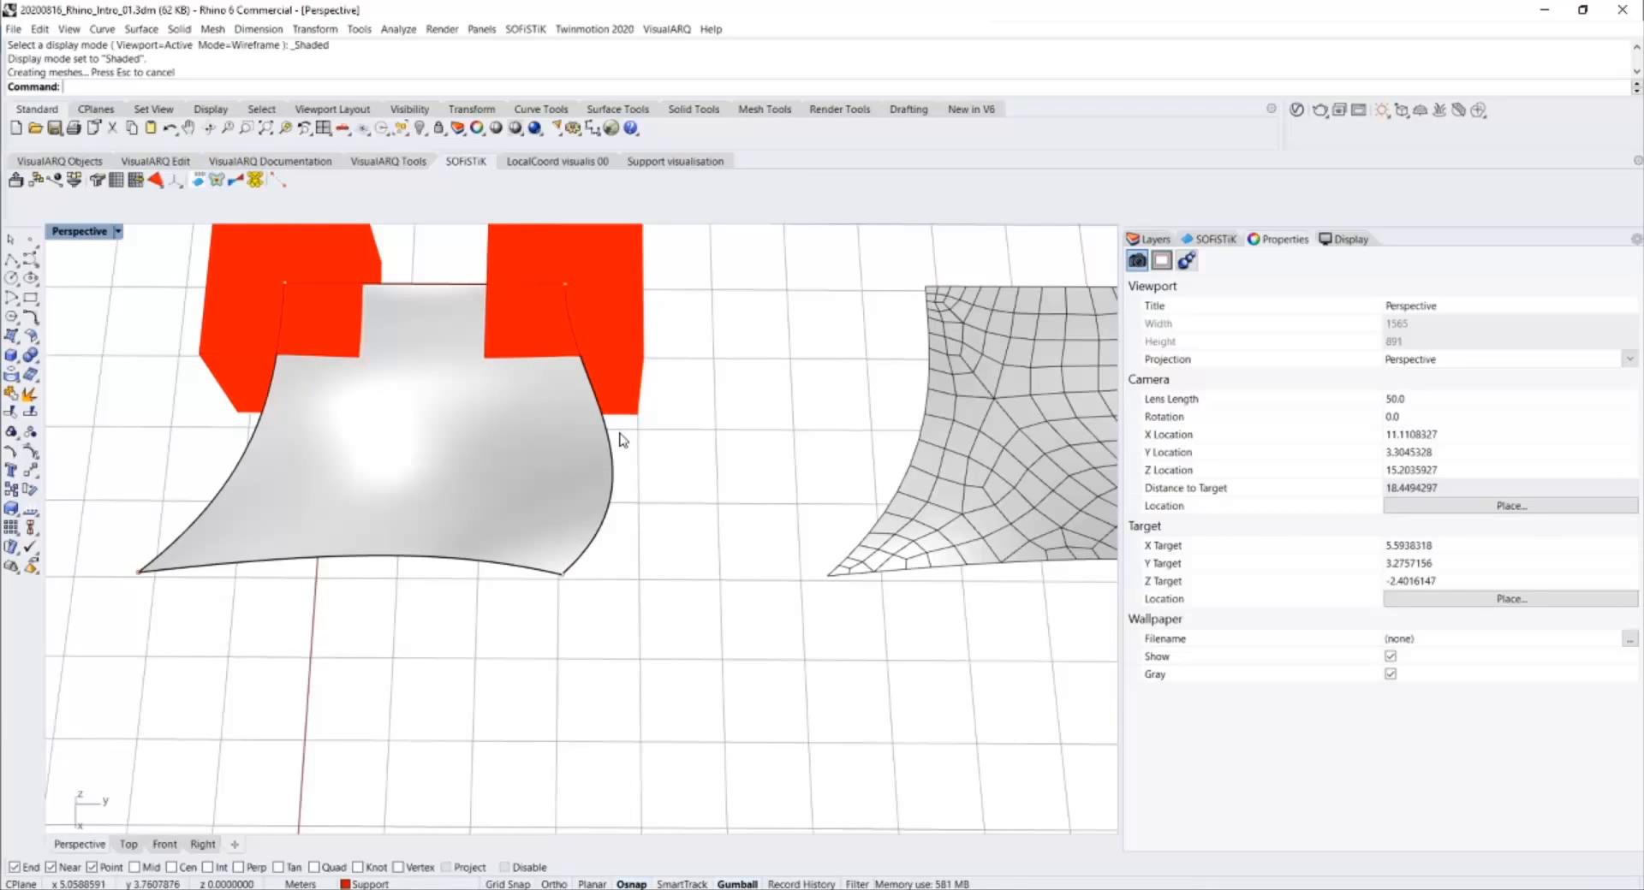
right_drag(621, 438, 756, 392)
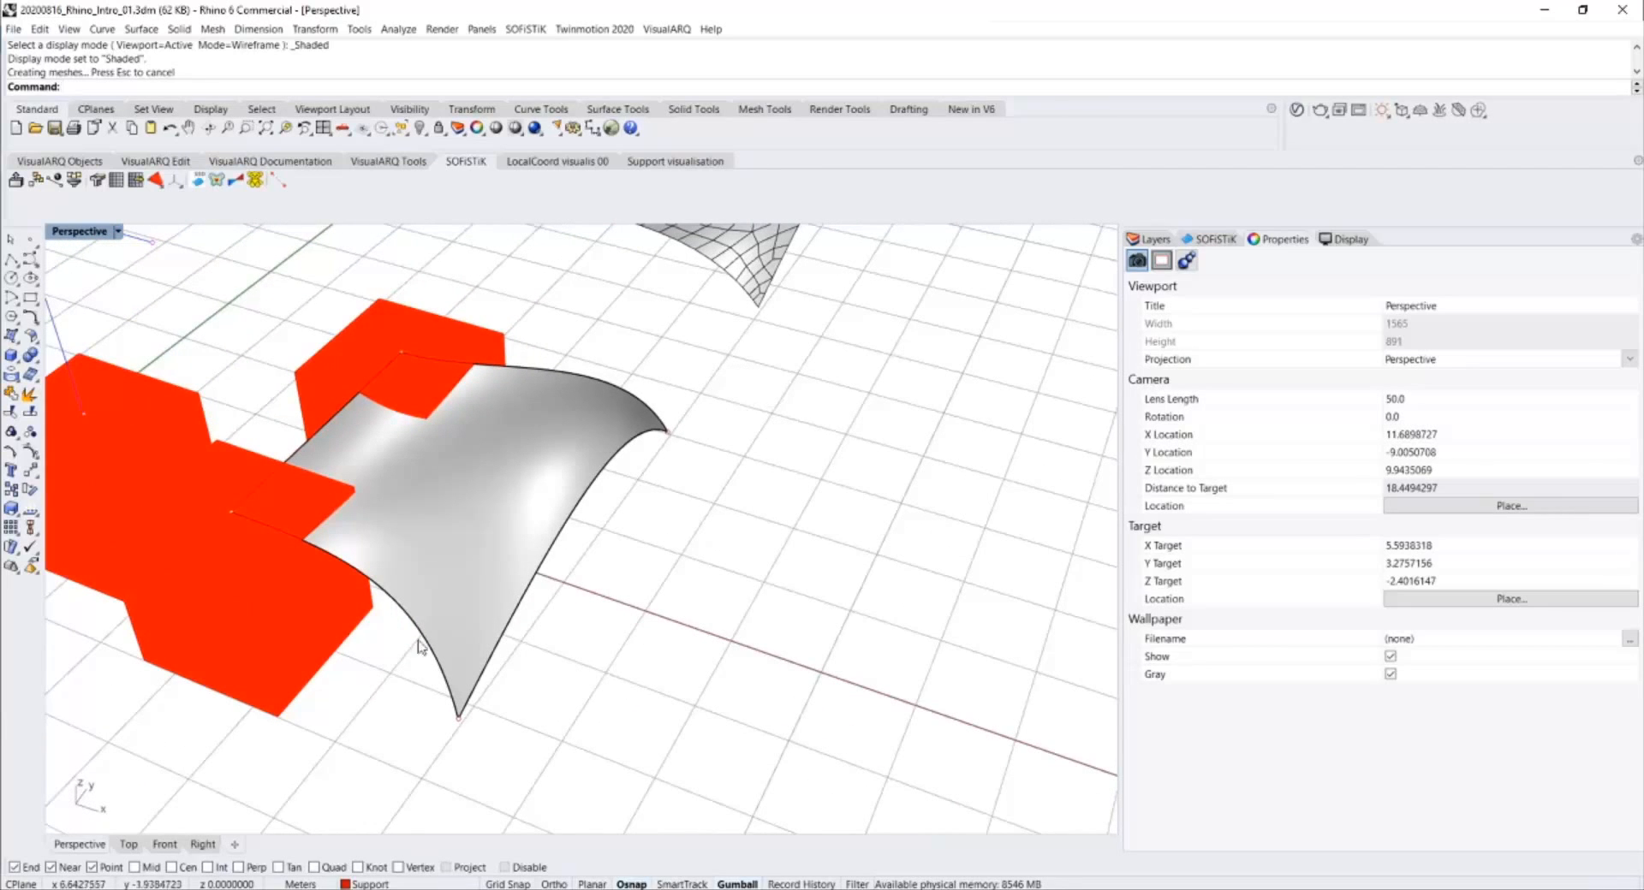
click(15, 180)
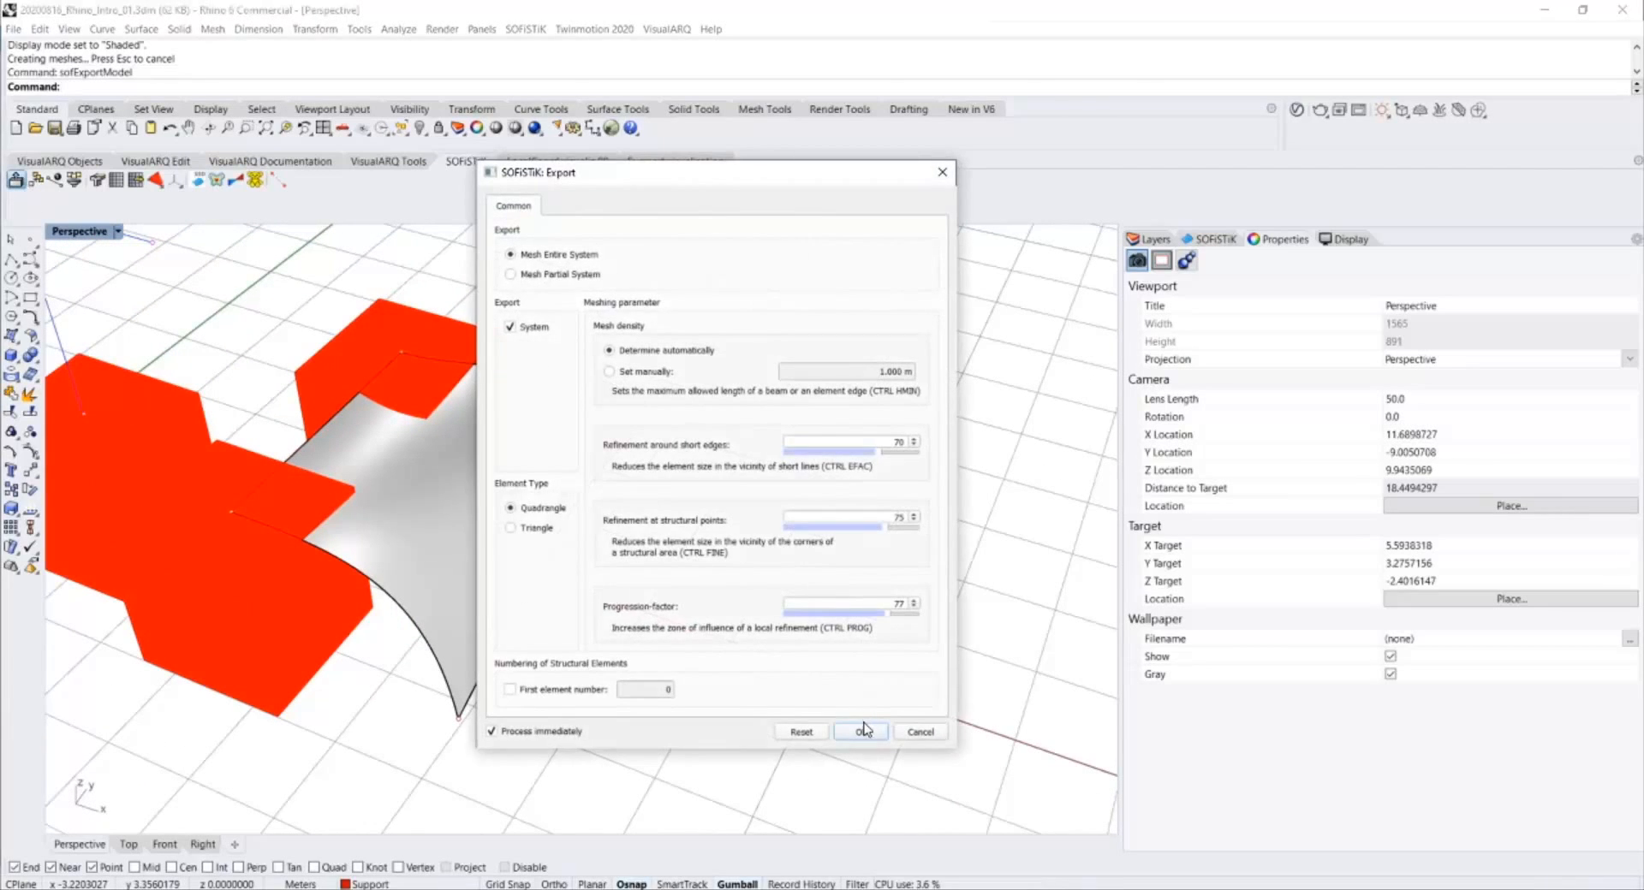
click(863, 730)
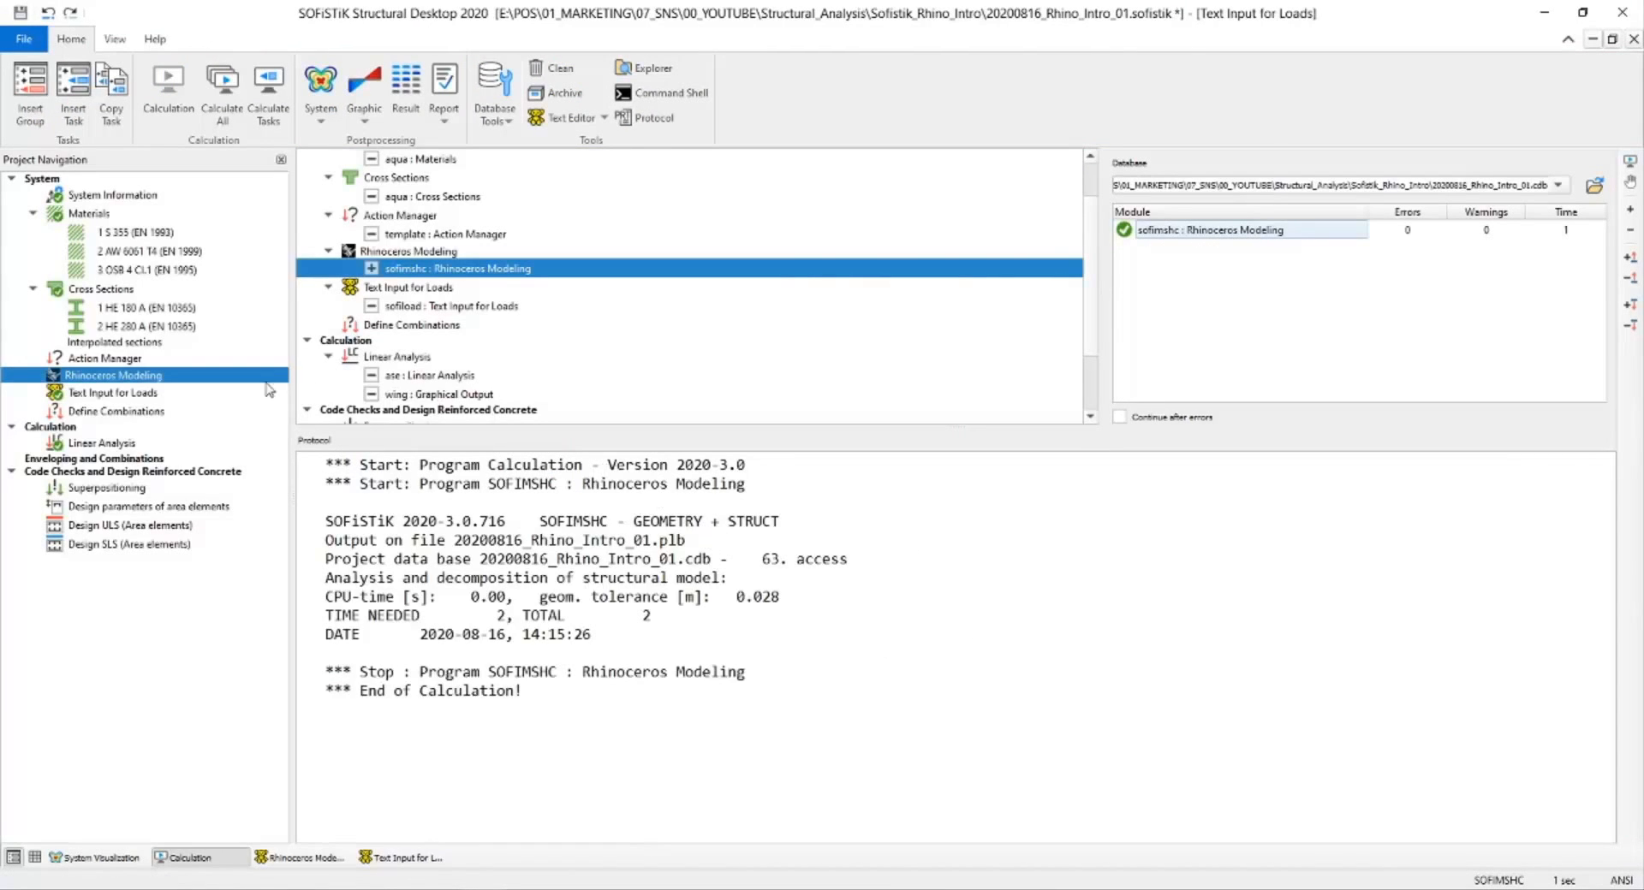
In SOFiSTiK's Text Input for Loads, remove load case 2's automatic area load arguments with their coordinates and write ref after area.
click(111, 393)
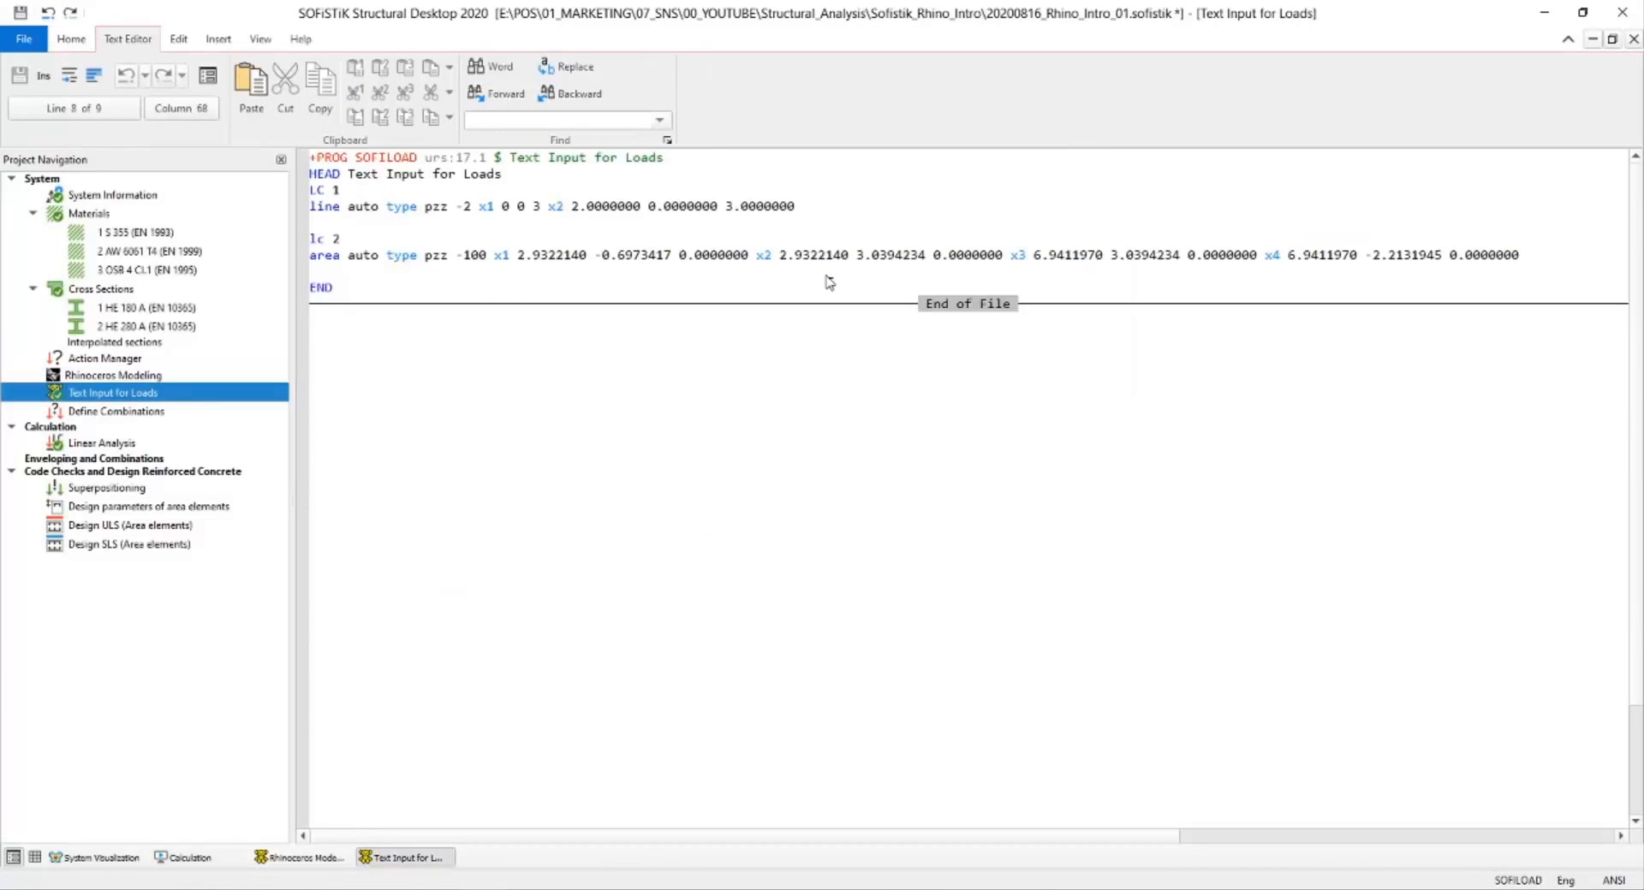
drag(1538, 268, 416, 262)
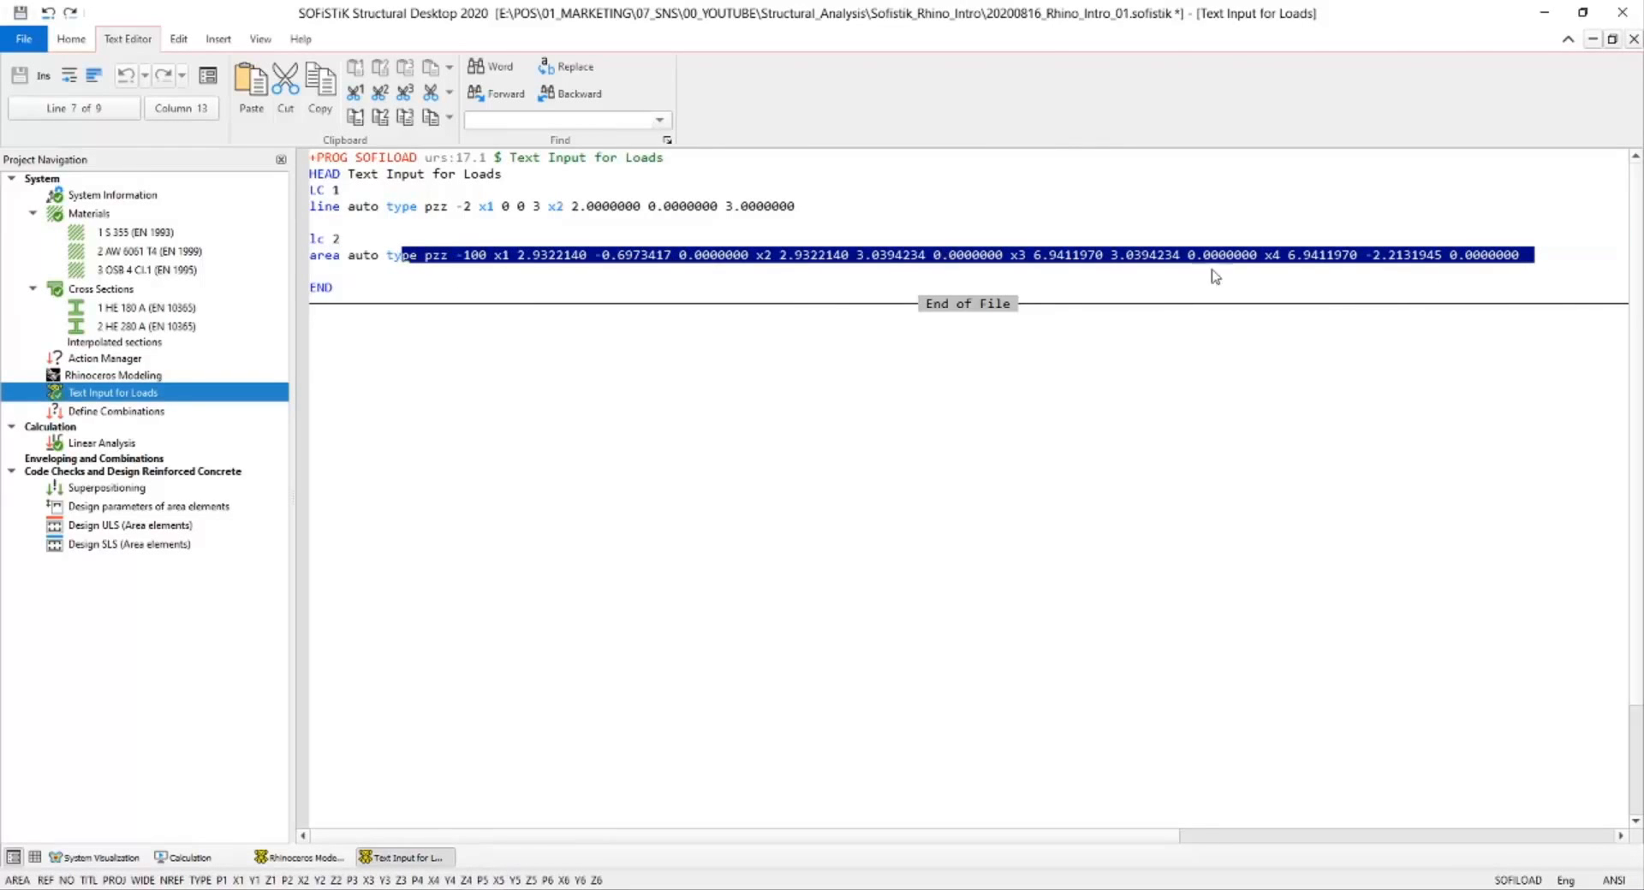
key(Delete)
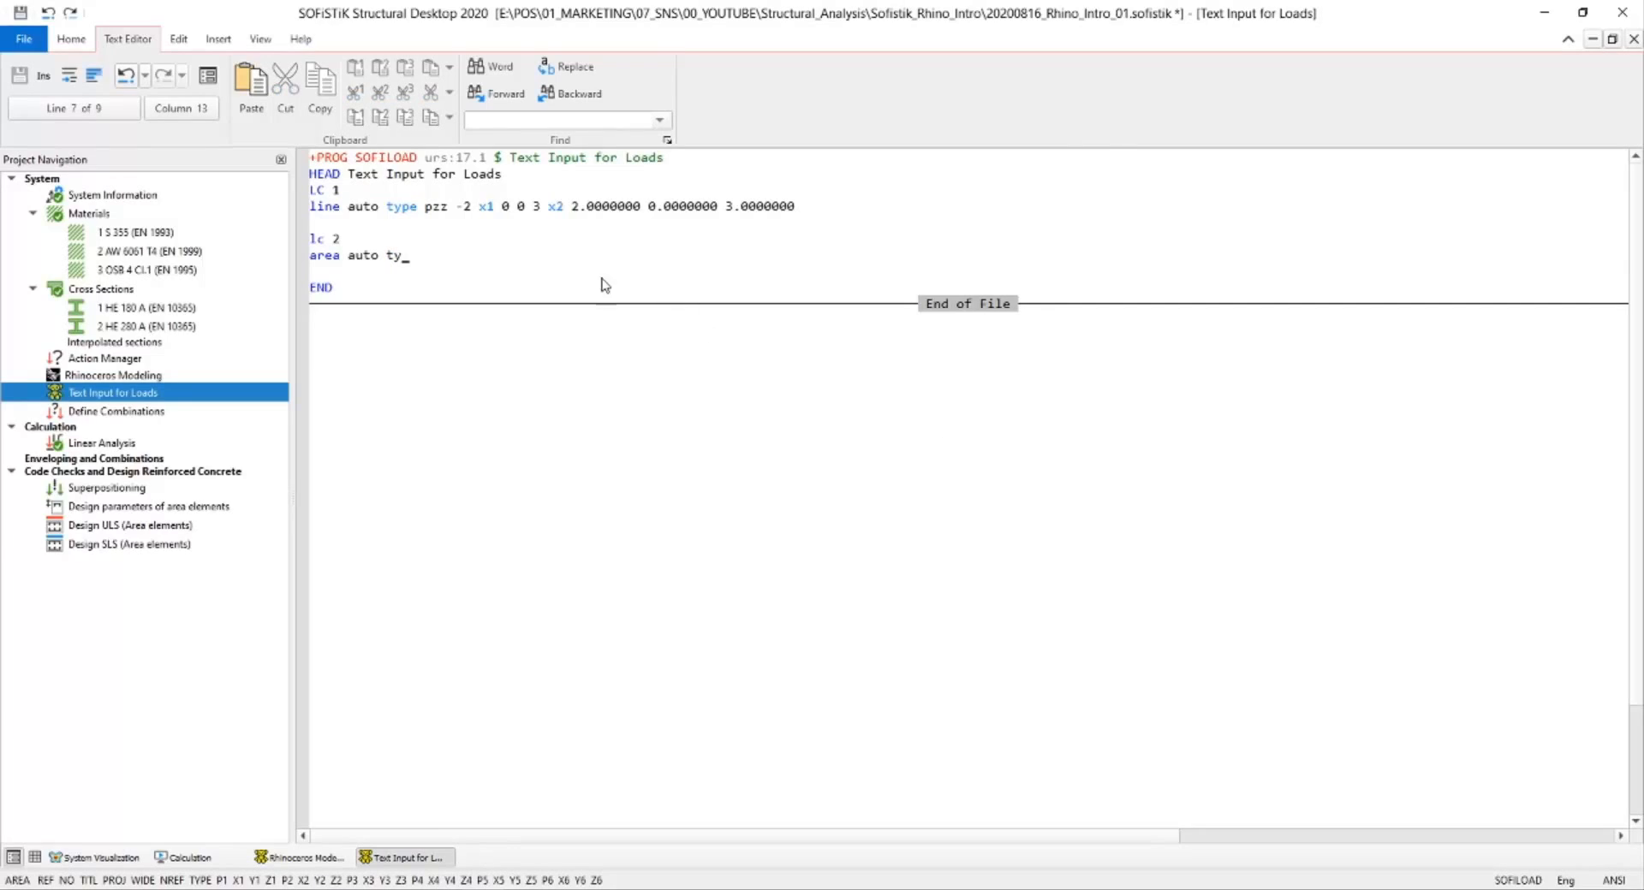
key(BackSpace)
key(BackSpace)
key(BackSpace)
key(BackSpace)
Open the help for the AREA command and read the available REF reference types, including the QUAD element group option.
key(F1)
scroll(552, 304, down, 2)
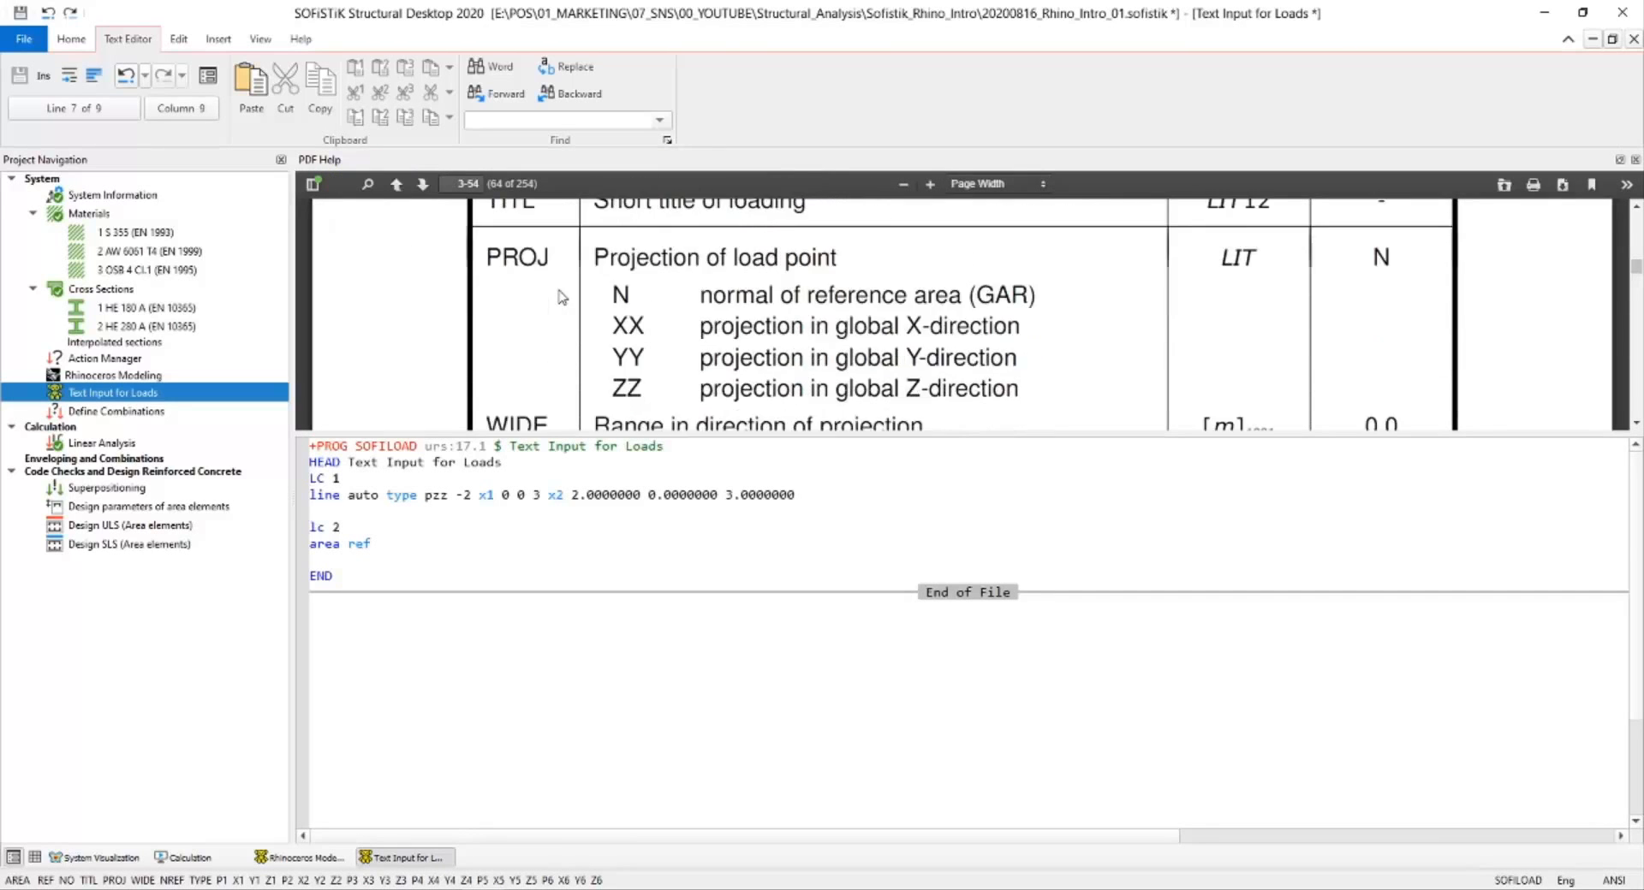
scroll(564, 298, down, 4)
scroll(580, 299, up, 6)
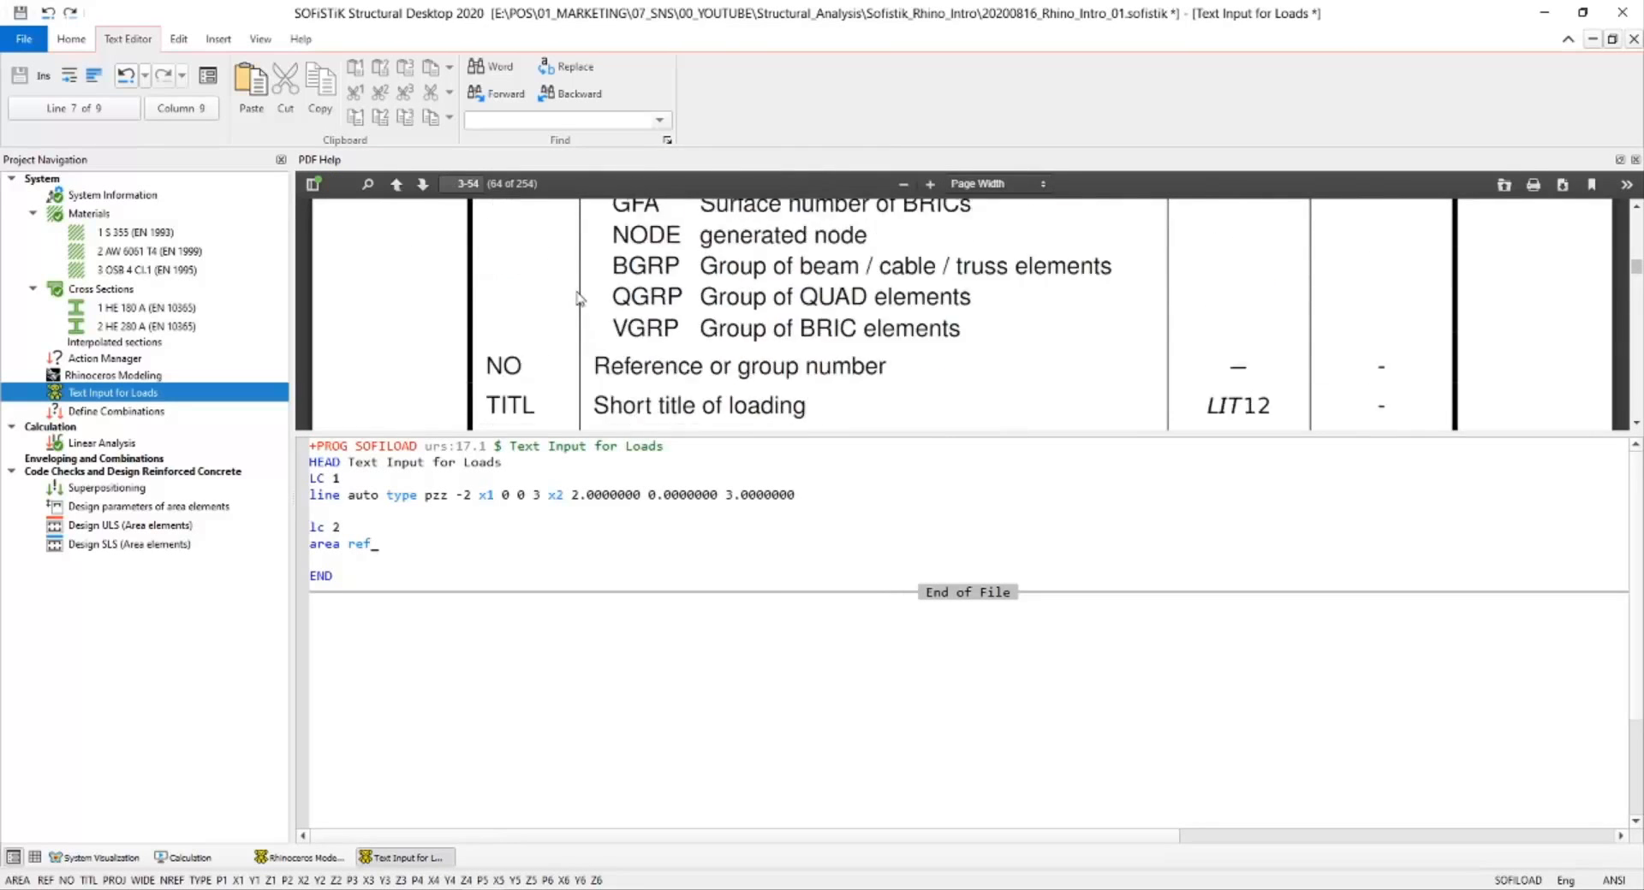
scroll(580, 298, up, 5)
scroll(608, 291, down, 1)
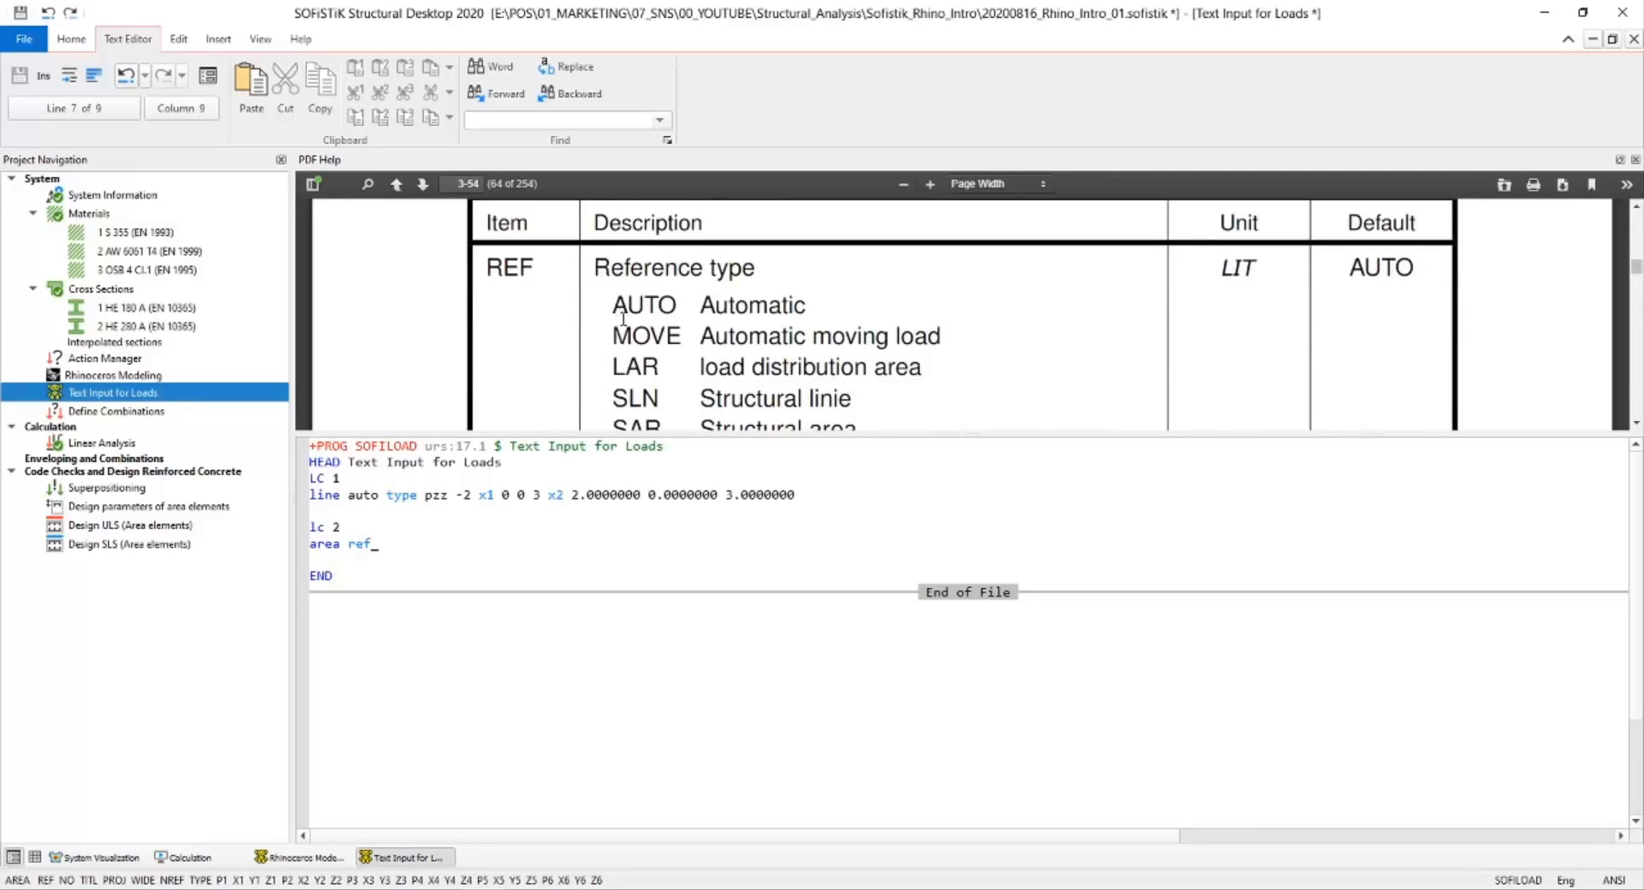
scroll(625, 321, down, 1)
scroll(629, 323, down, 1)
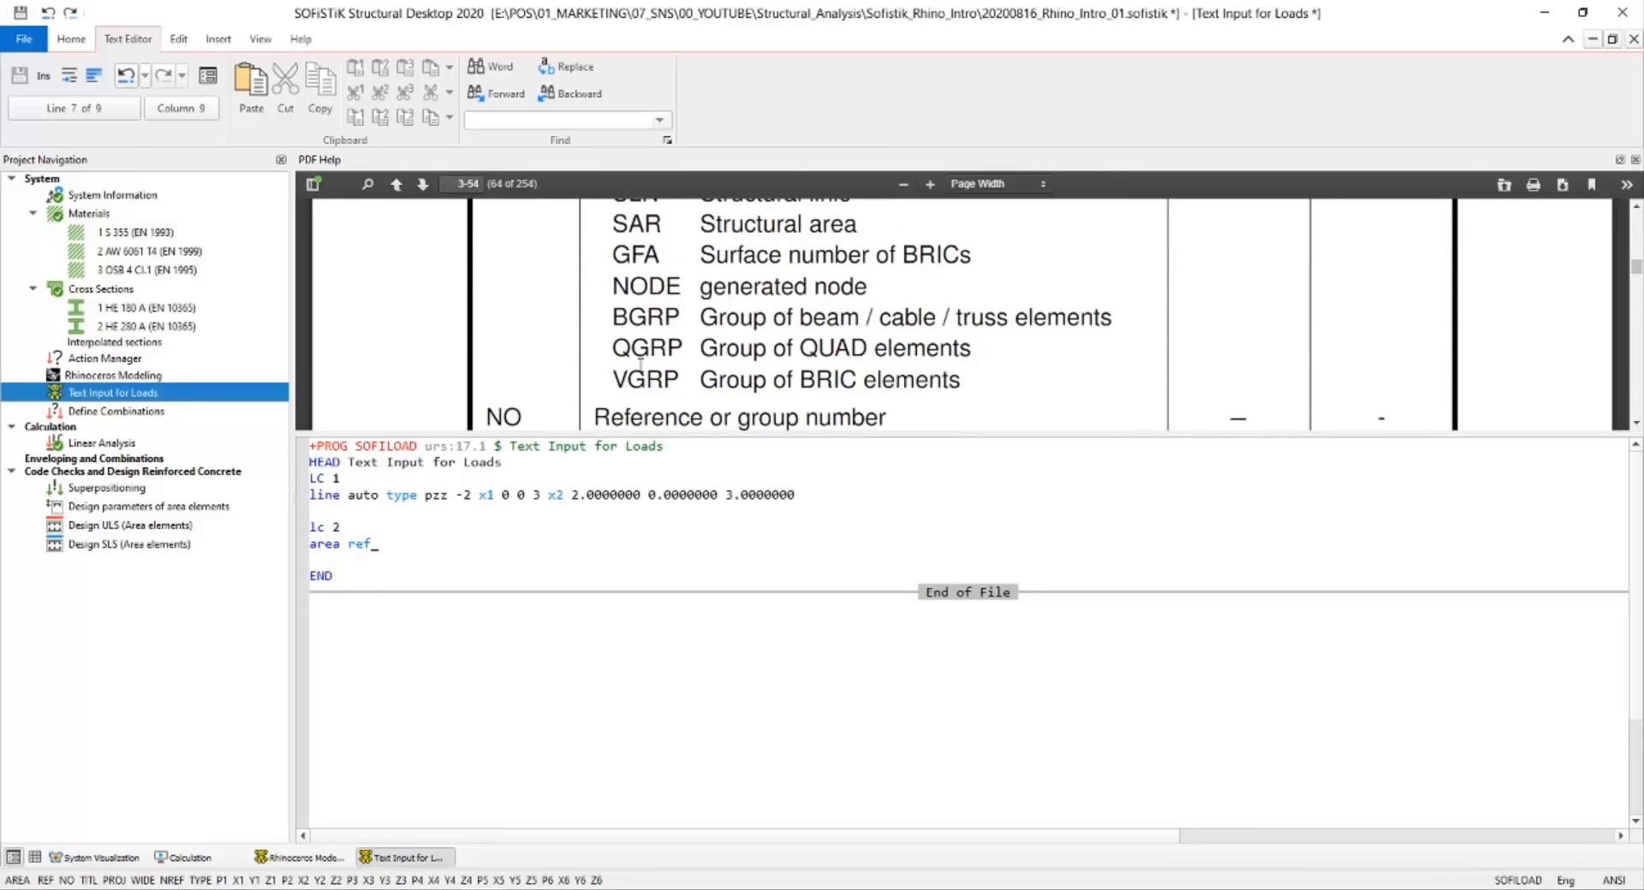
drag(627, 340, 673, 346)
drag(786, 348, 859, 349)
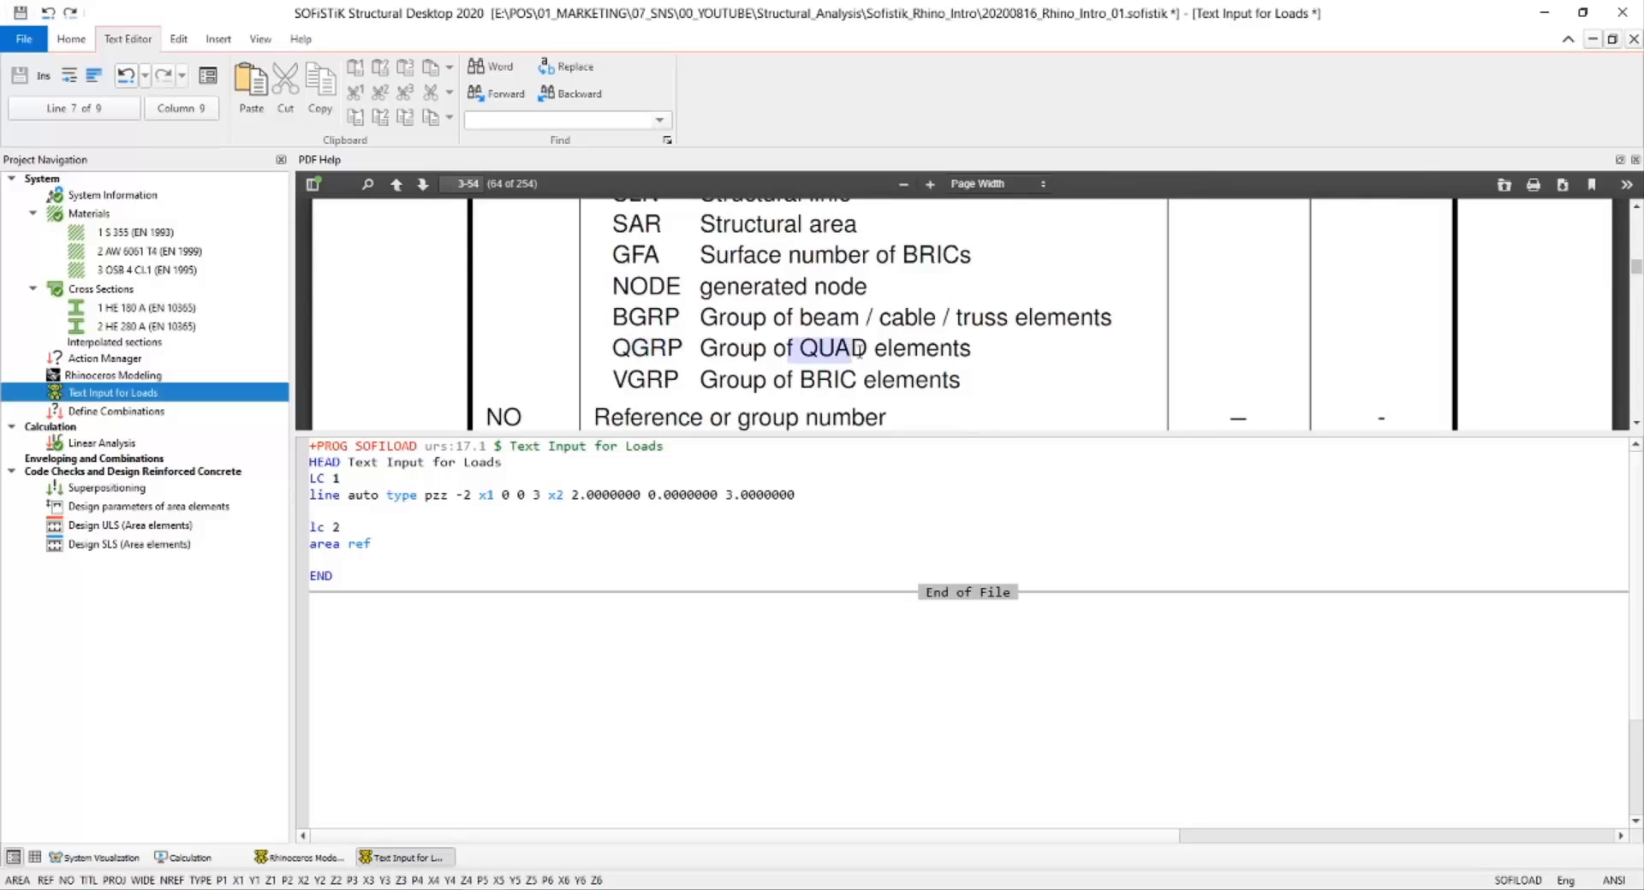
Add qgrp no 2 to load case 2's area ref line, looking up the plate's group number in its SOFiSTiK properties in Rhino.
click(384, 549)
scroll(758, 399, down, 1)
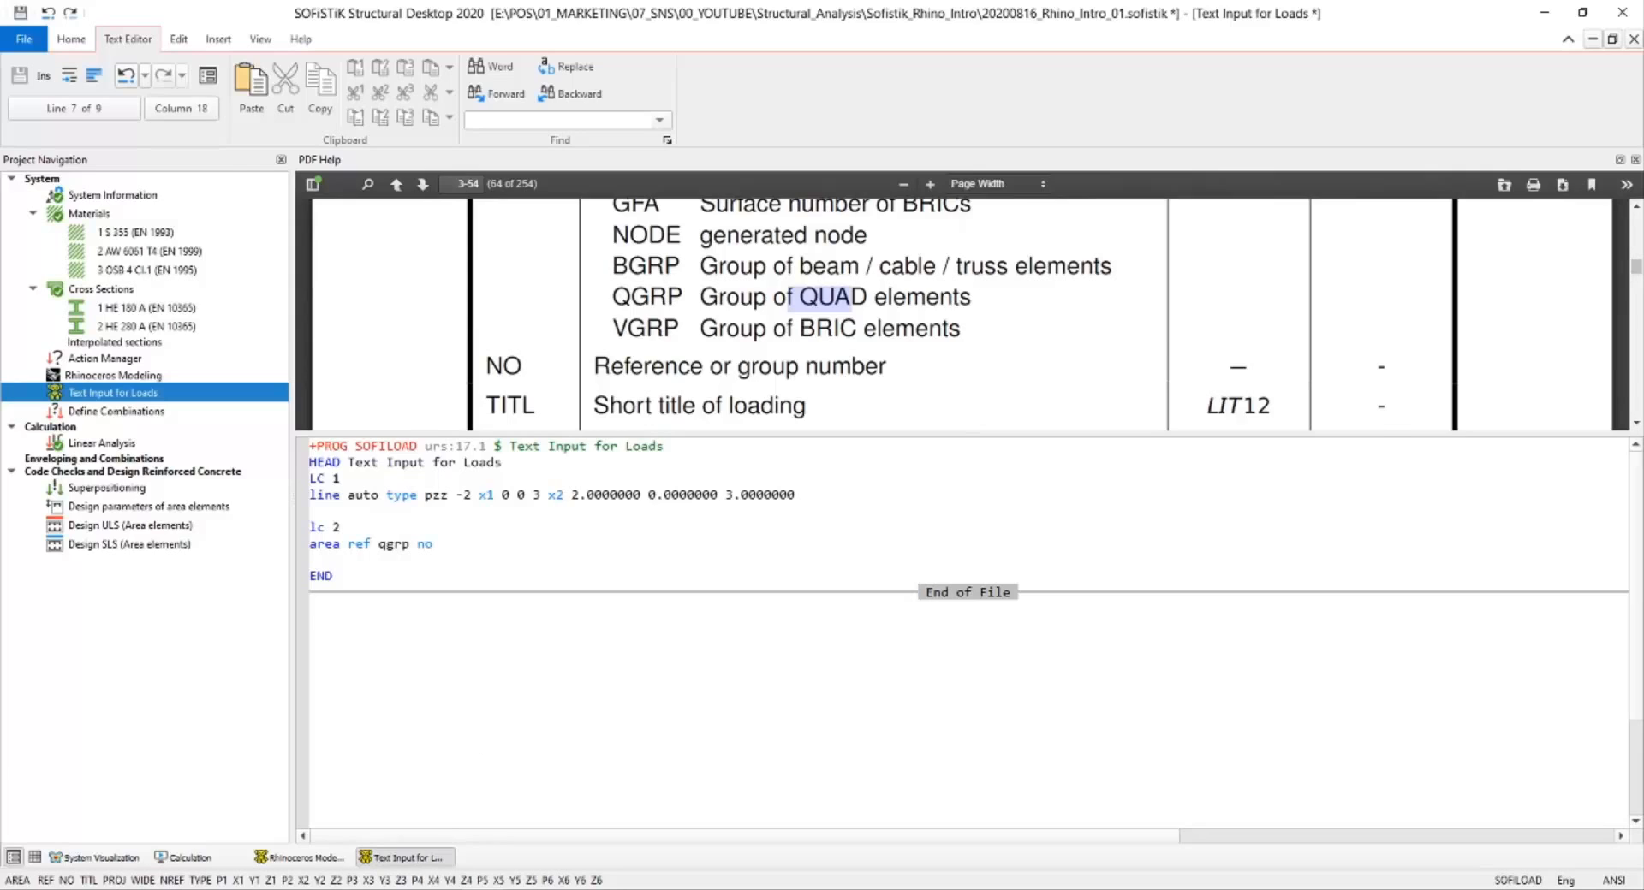
key(alt+Tab)
click(504, 432)
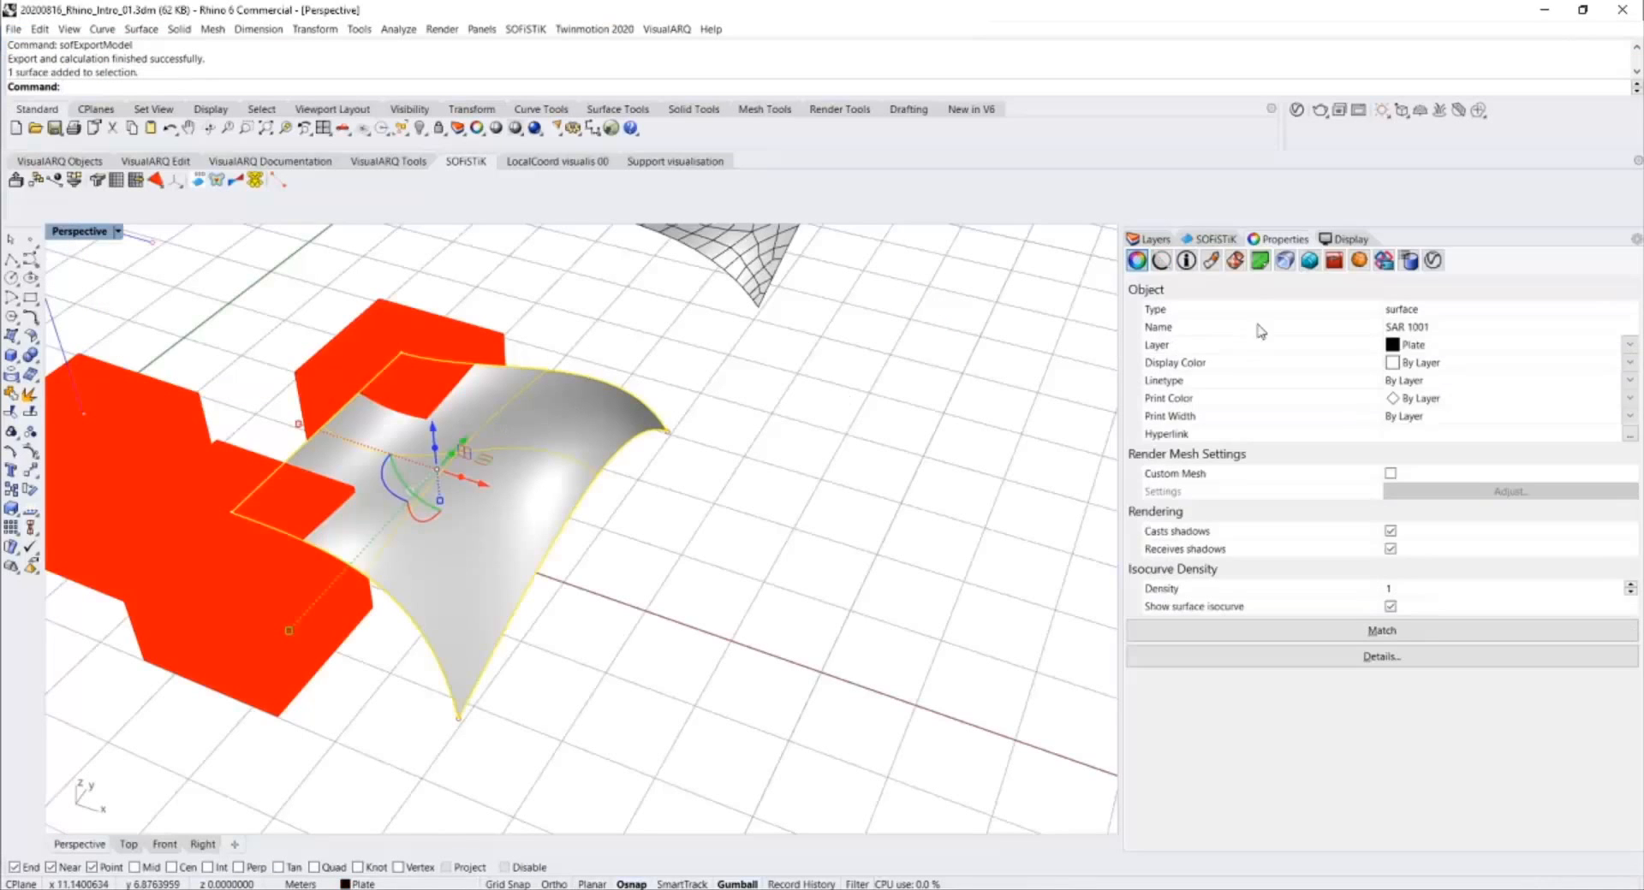
click(1210, 240)
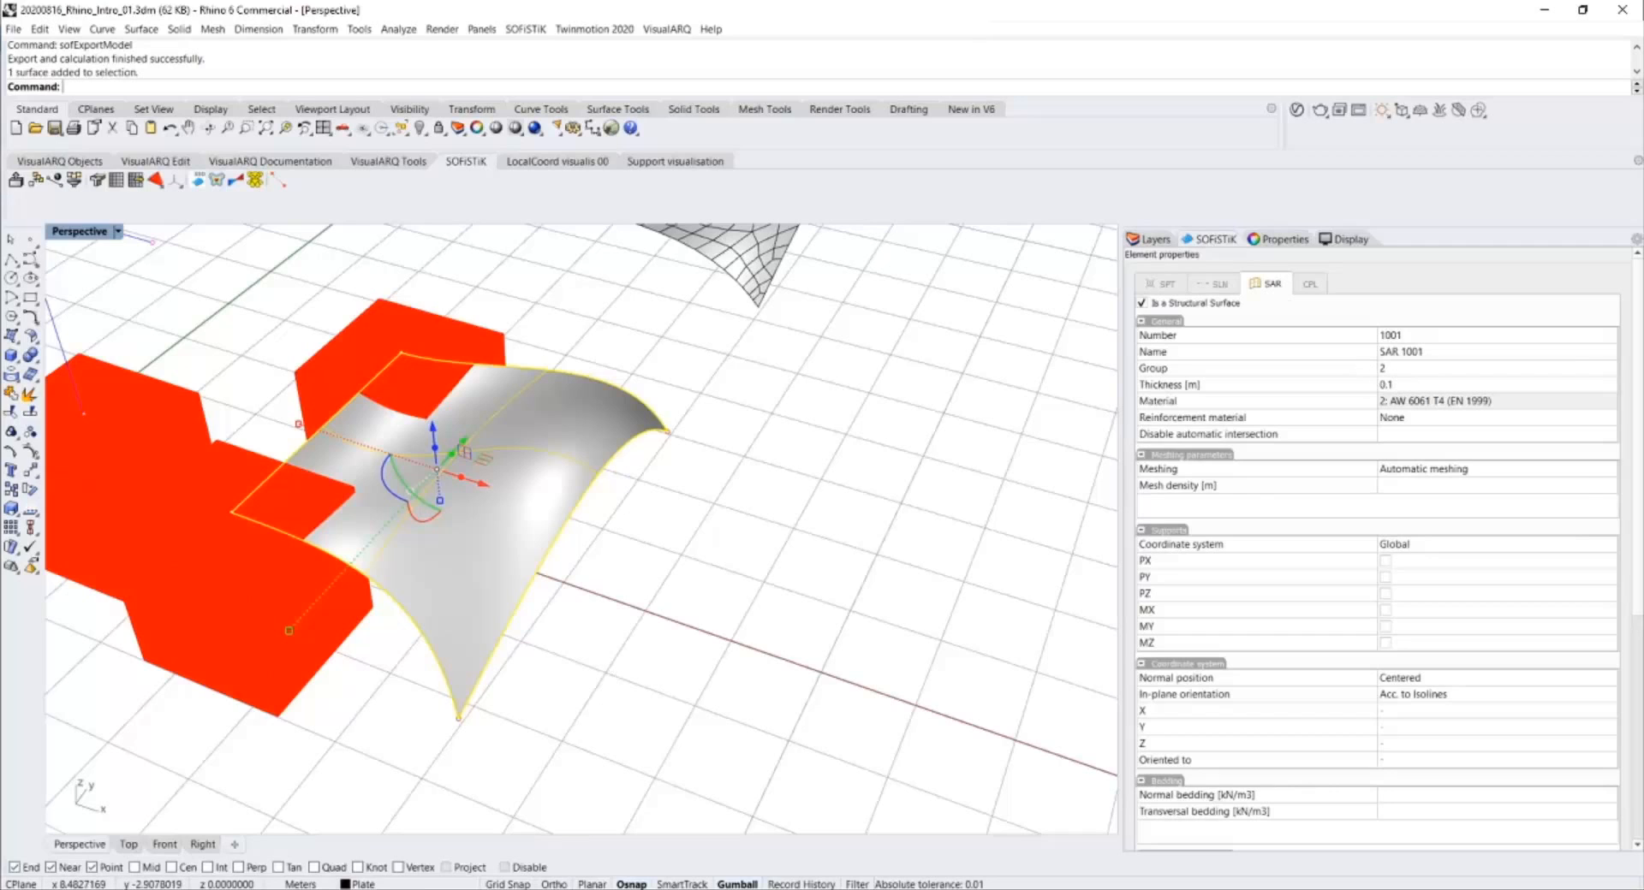
key(alt+Tab)
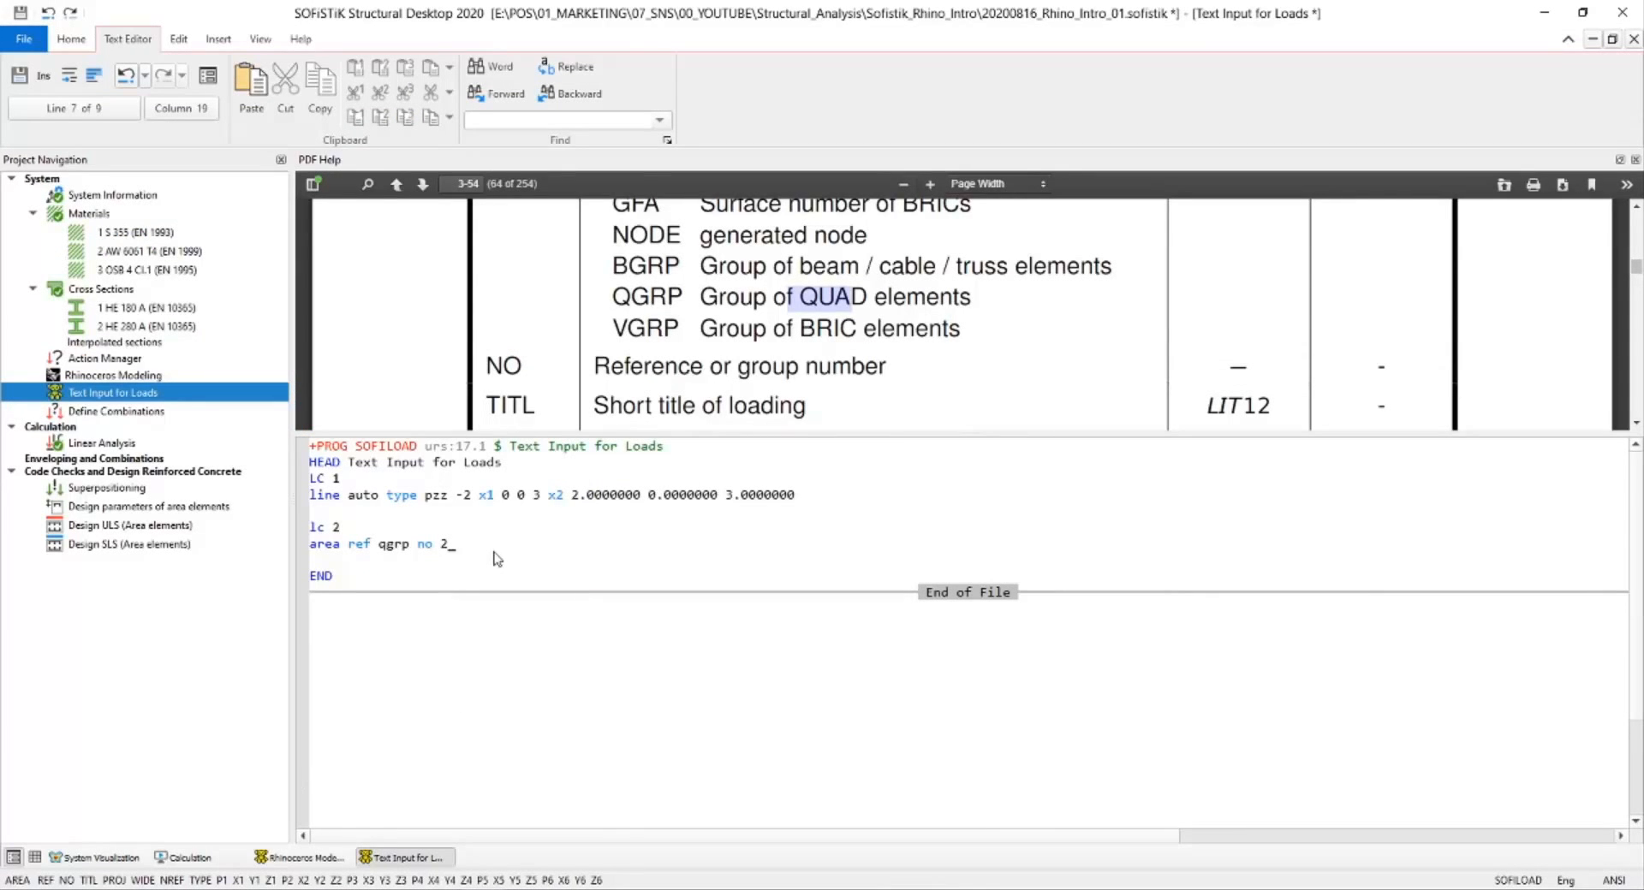
Continue load case 2's area line with proj zz type pg, consulting the TYPE entry in the help.
text(oj)
text(zz type)
scroll(885, 374, down, 5)
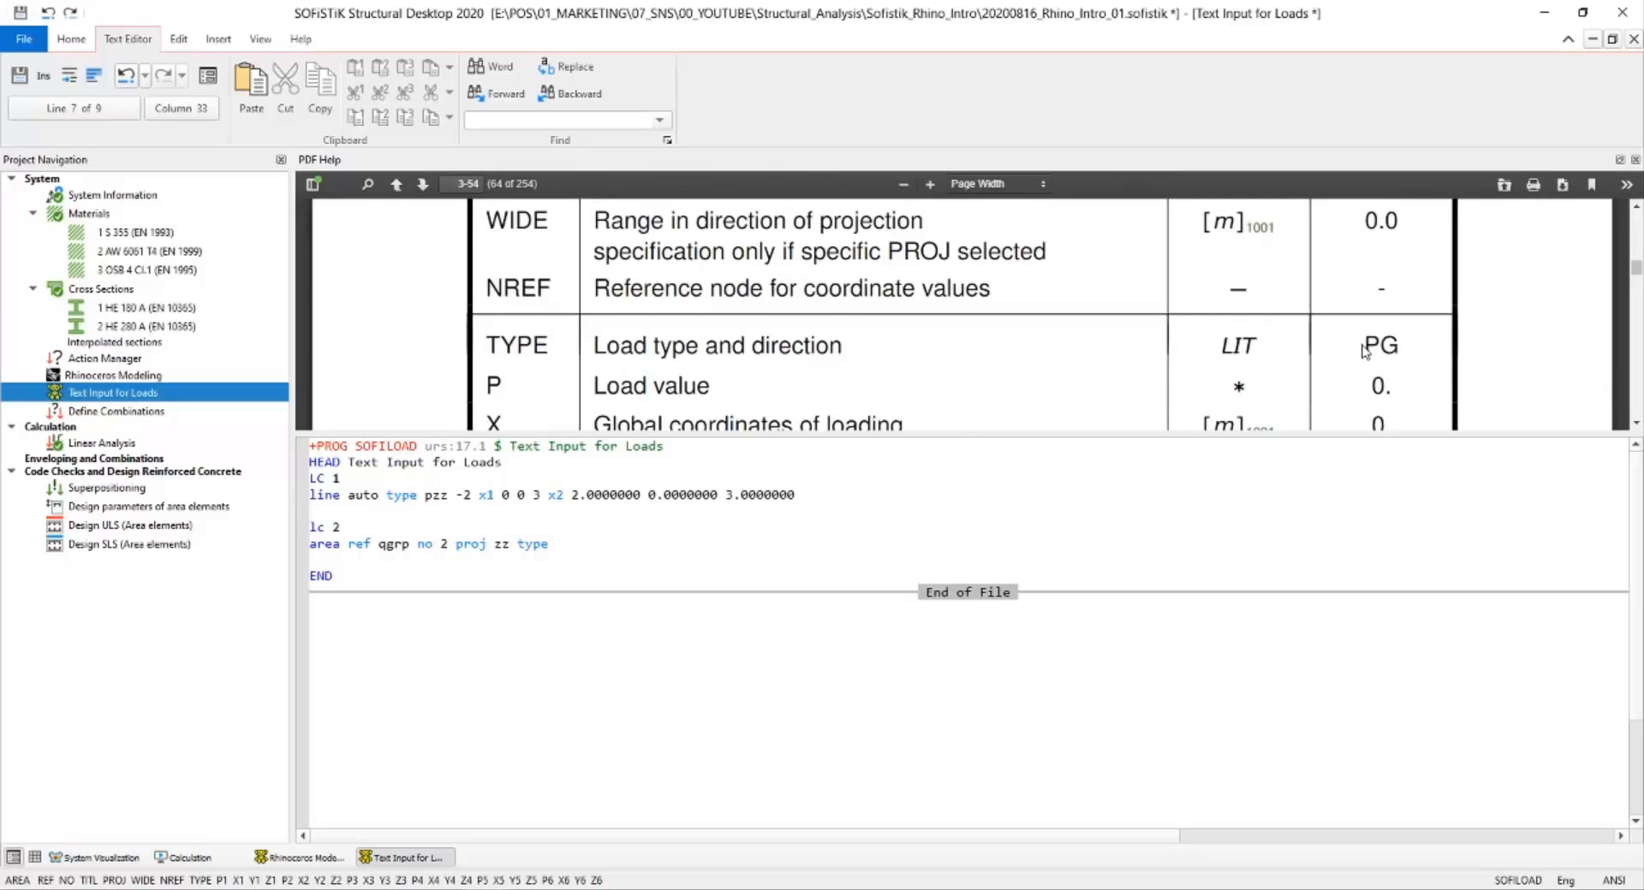
drag(1363, 350, 1387, 344)
click(702, 341)
drag(1372, 346, 1387, 424)
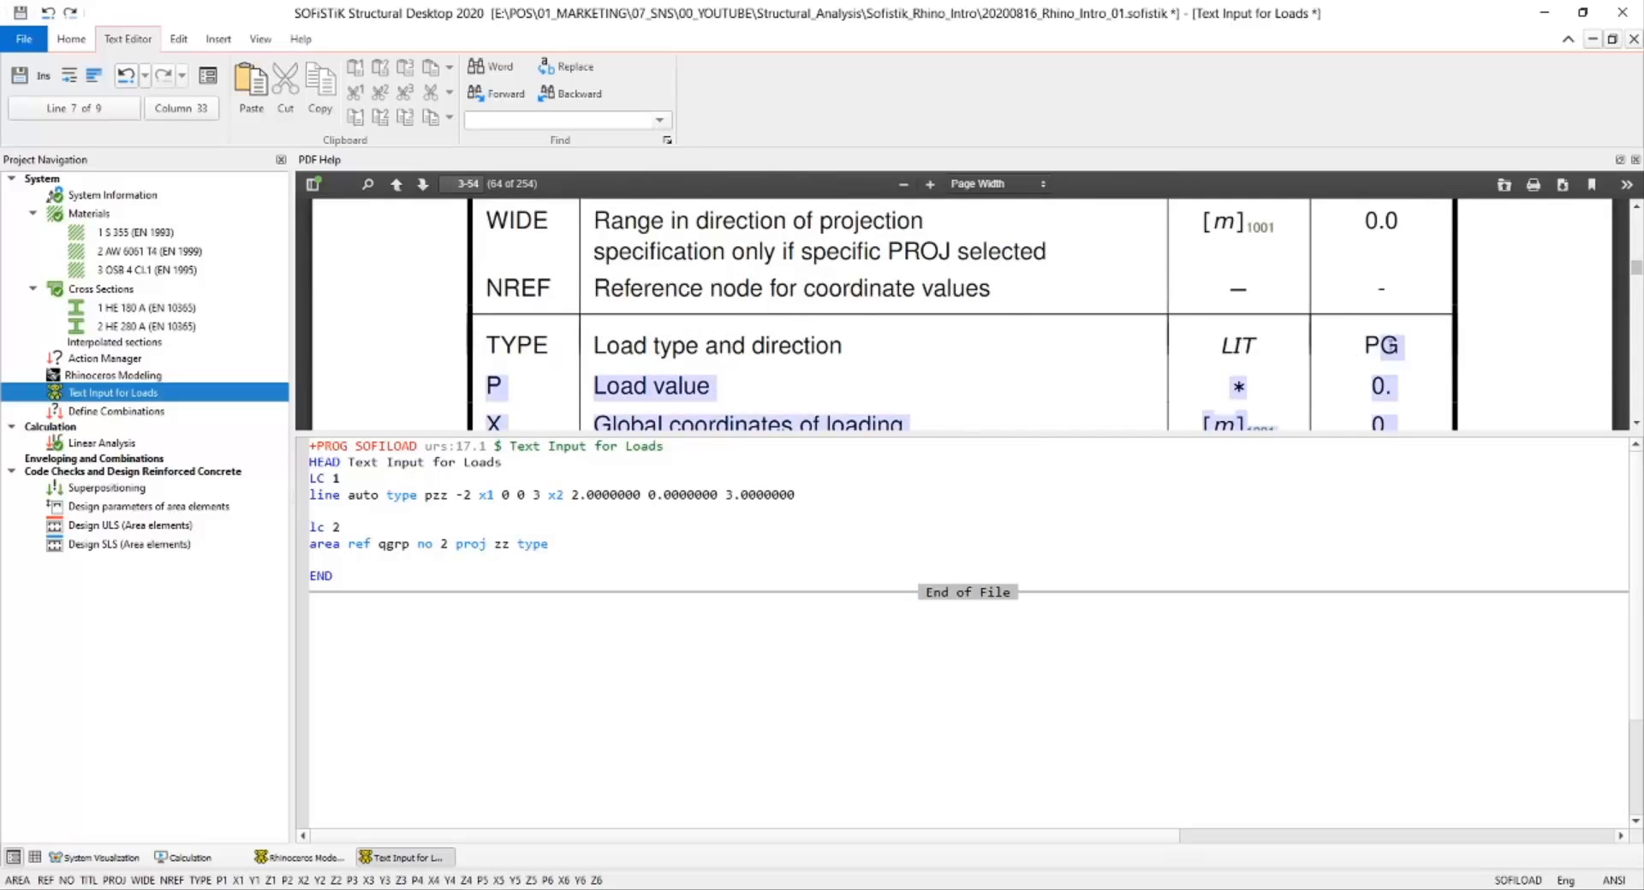
scroll(861, 353, up, 10)
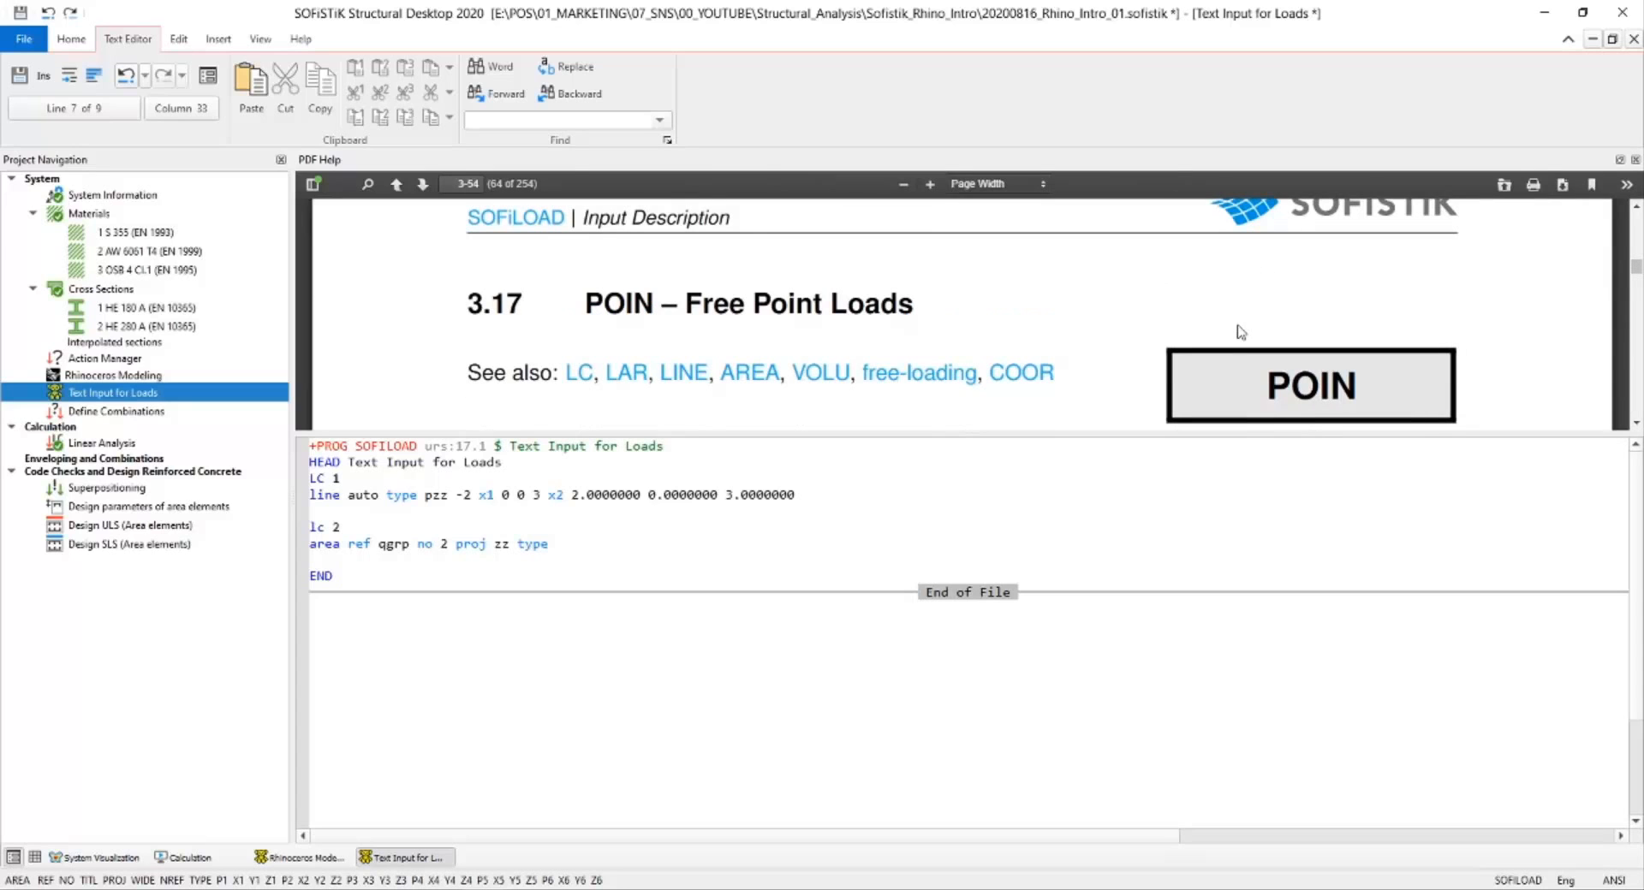
scroll(918, 351, down, 10)
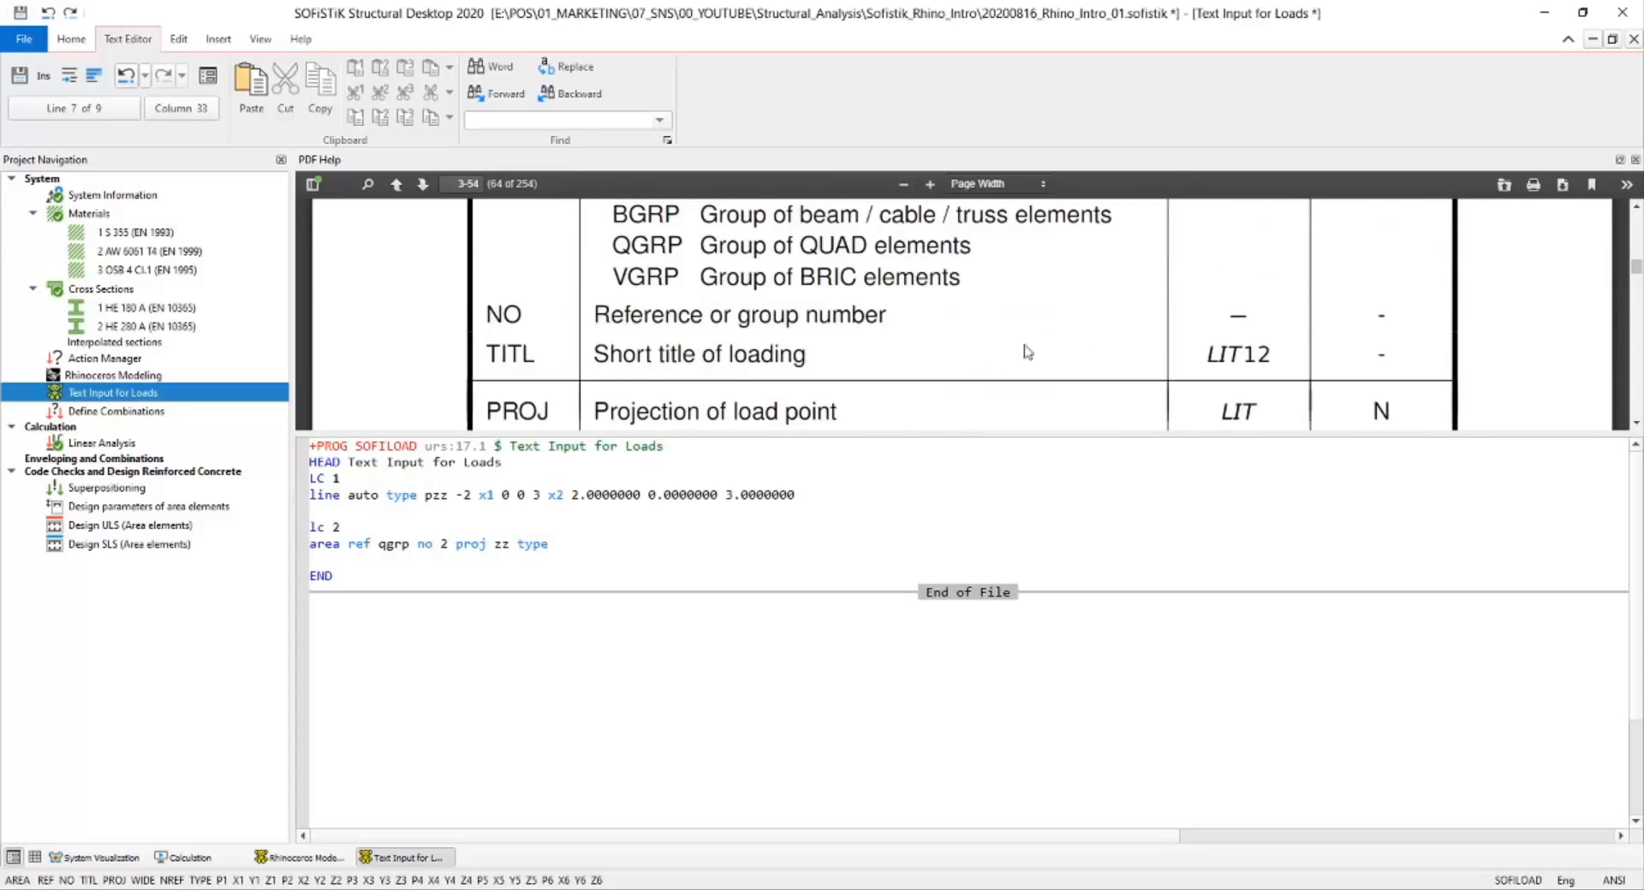
click(548, 543)
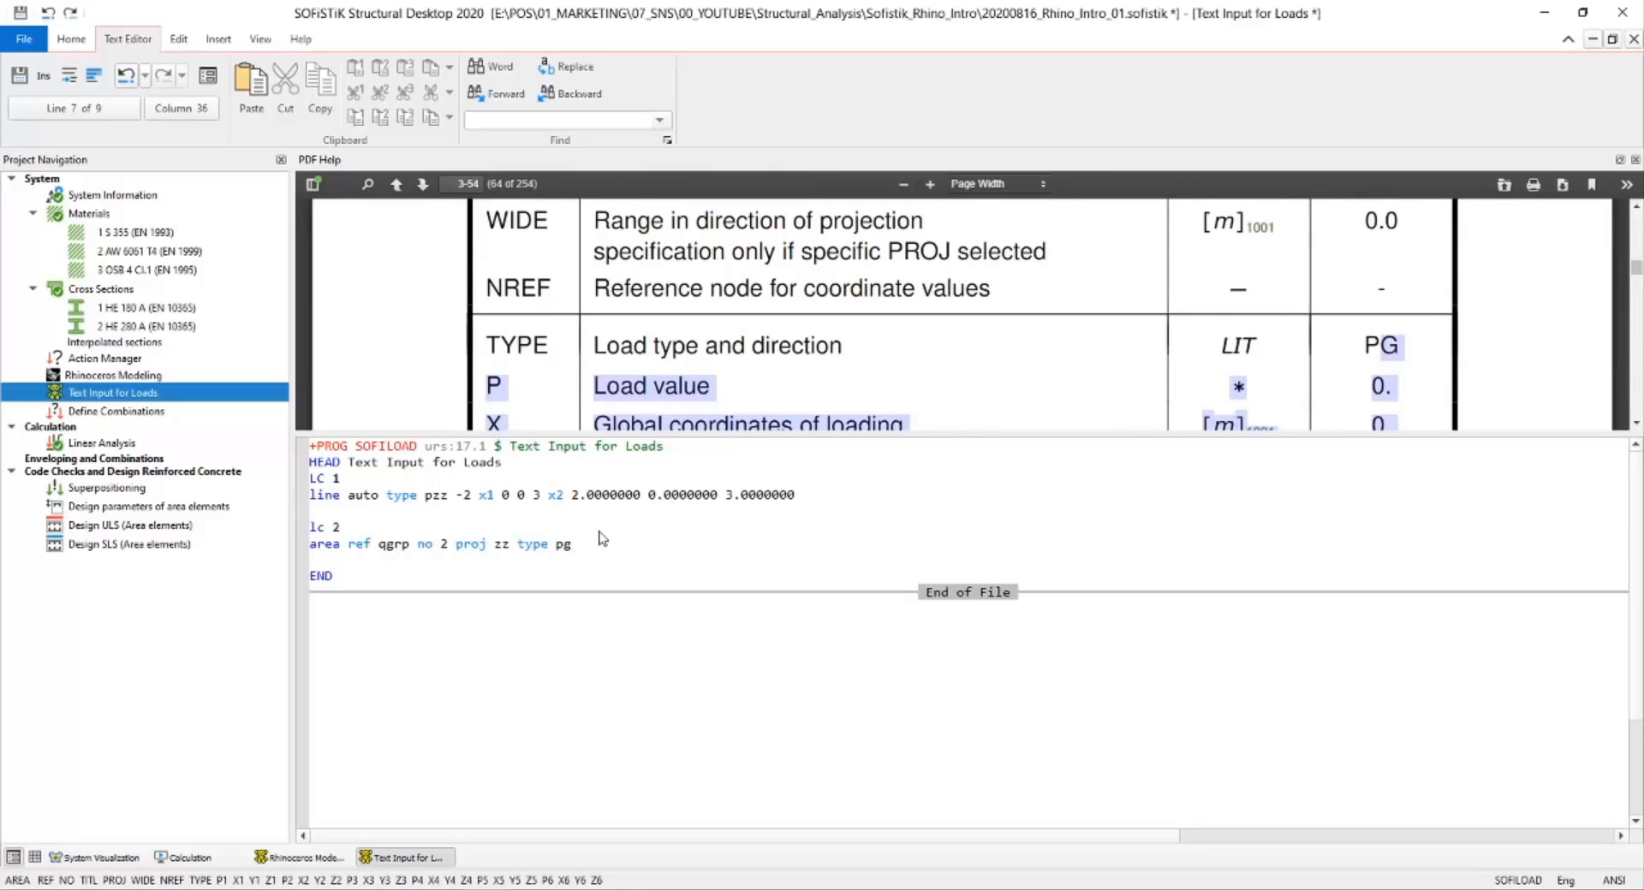
Look up the load value parameter in the help and complete load case 2's area line with p1 -10.
scroll(664, 403, down, 6)
scroll(665, 403, up, 3)
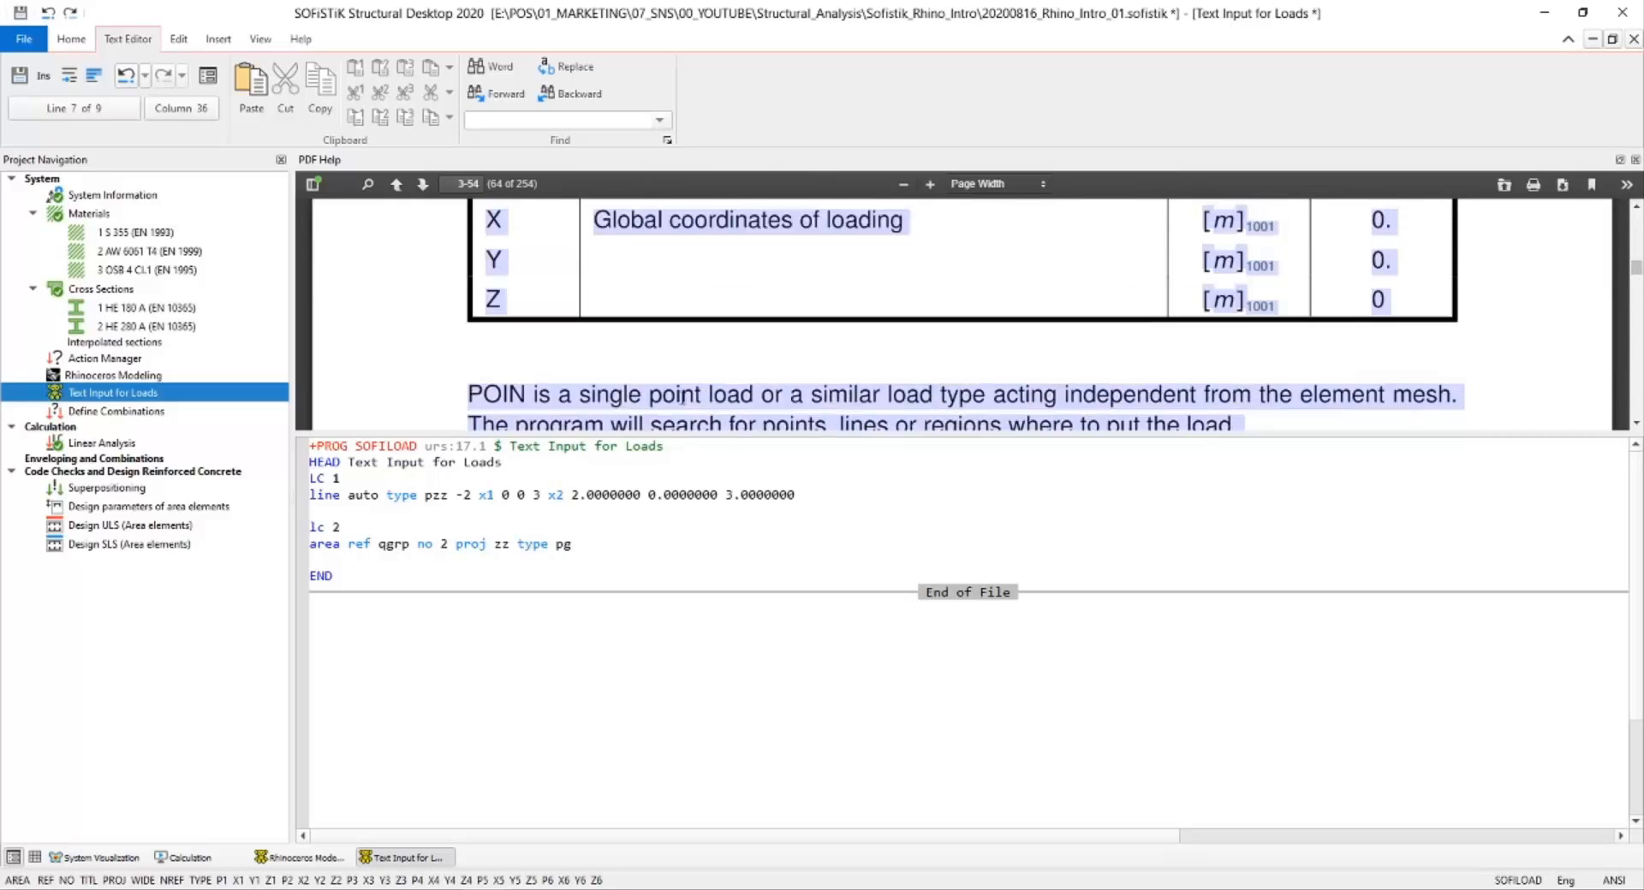
click(618, 244)
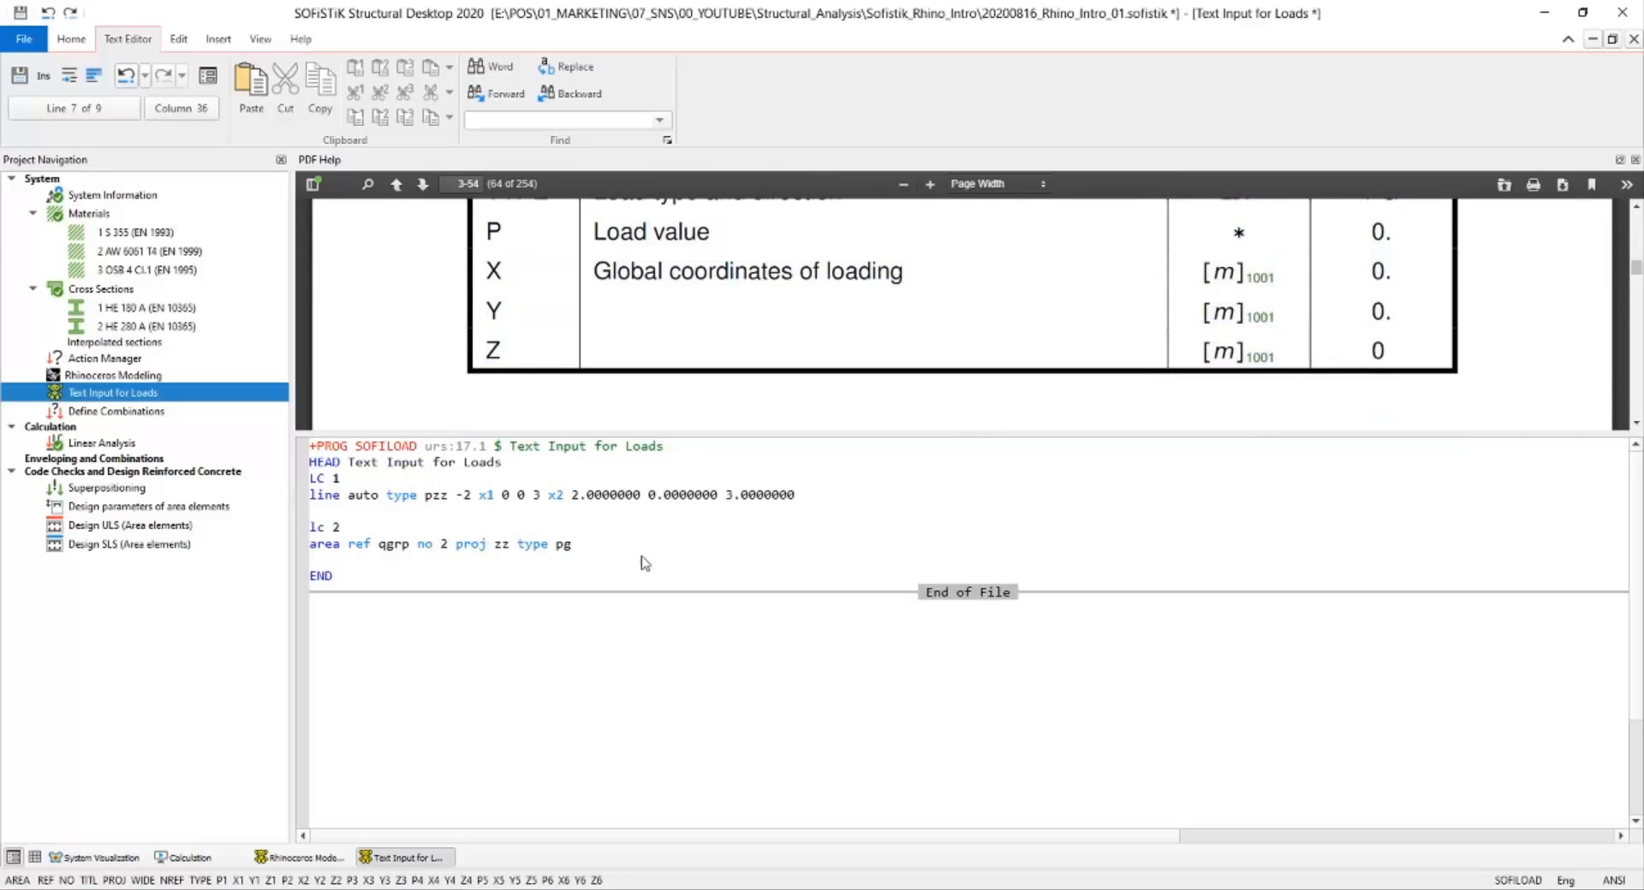
click(575, 552)
Calculate the Text Input for Loads task and the Linear Analysis task.
right_click(184, 392)
click(298, 483)
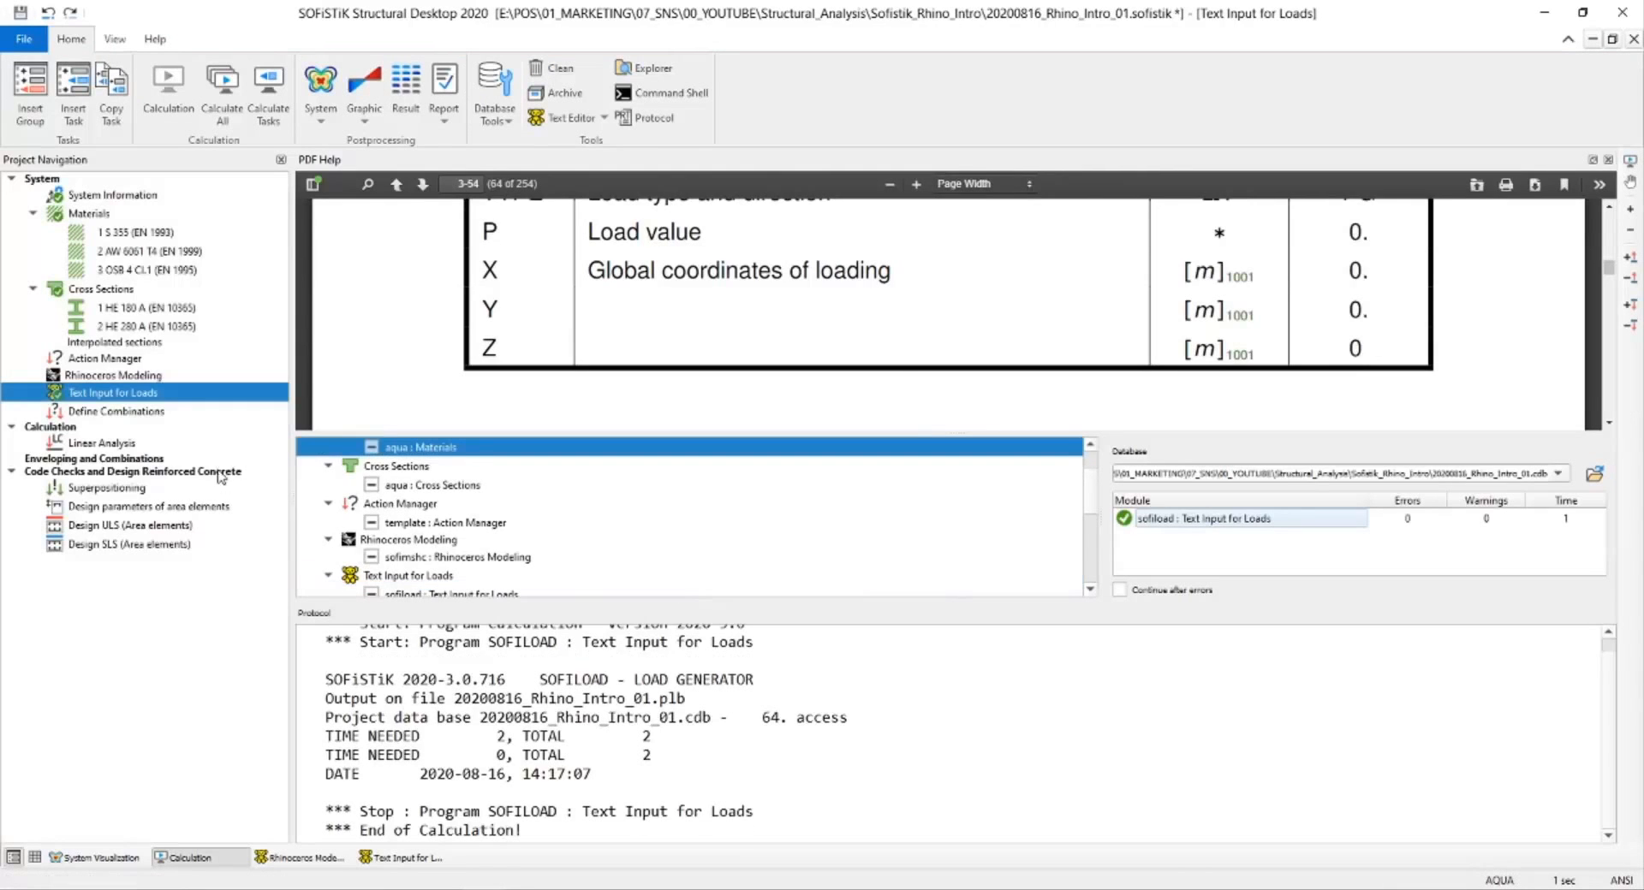
right_click(113, 442)
click(179, 520)
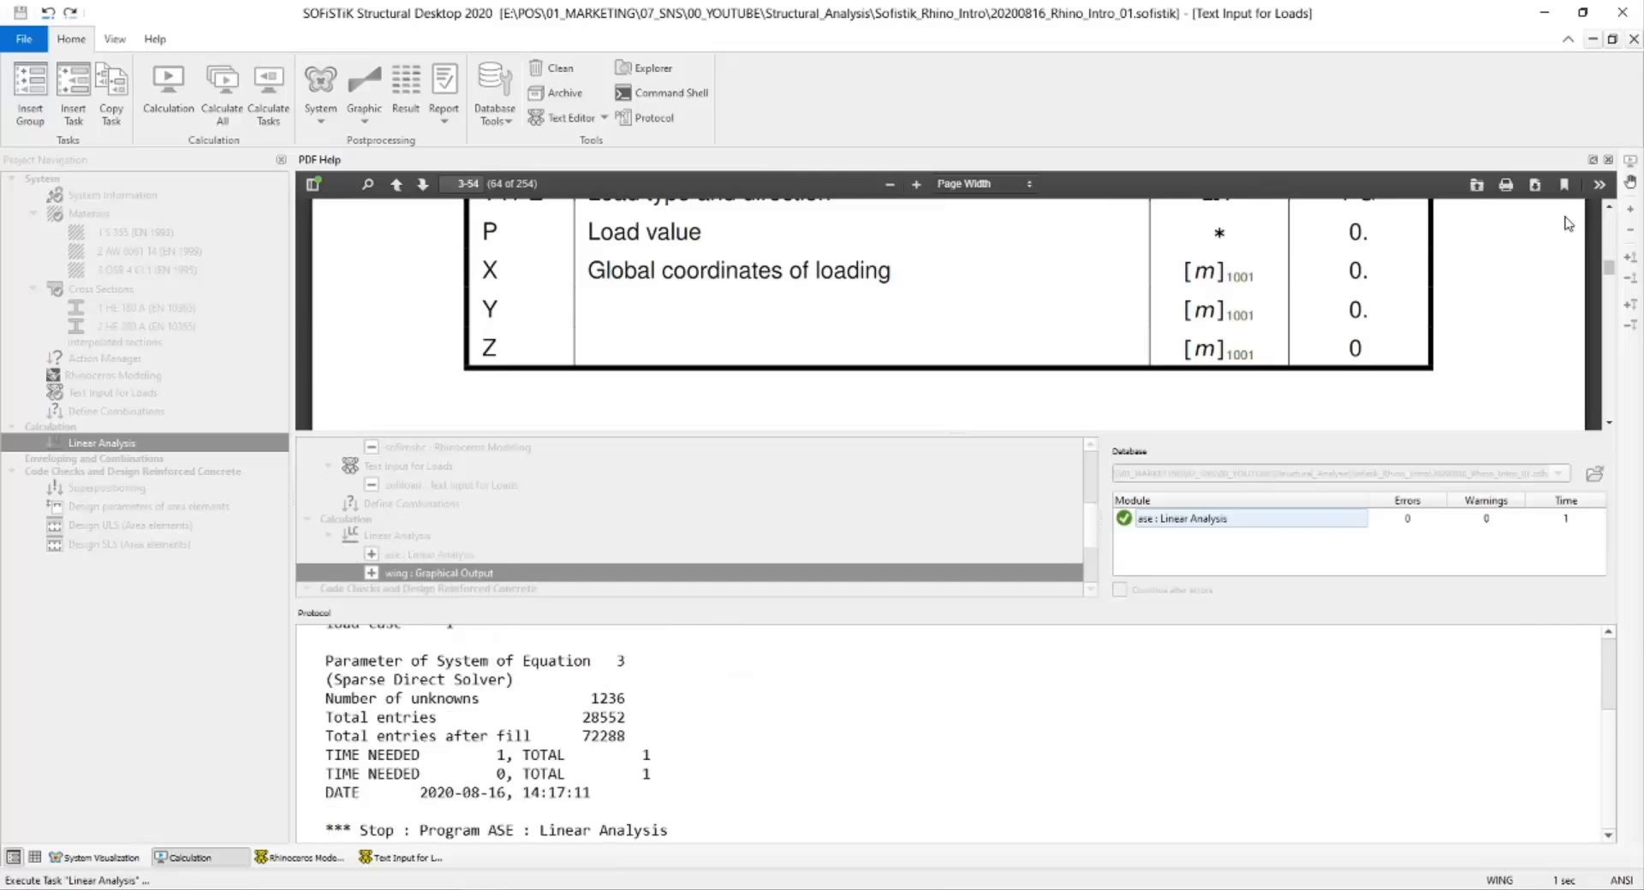
View load case 2 in System Visualization with a larger deformation amplitude, and switch to load case 1.
click(96, 858)
click(401, 469)
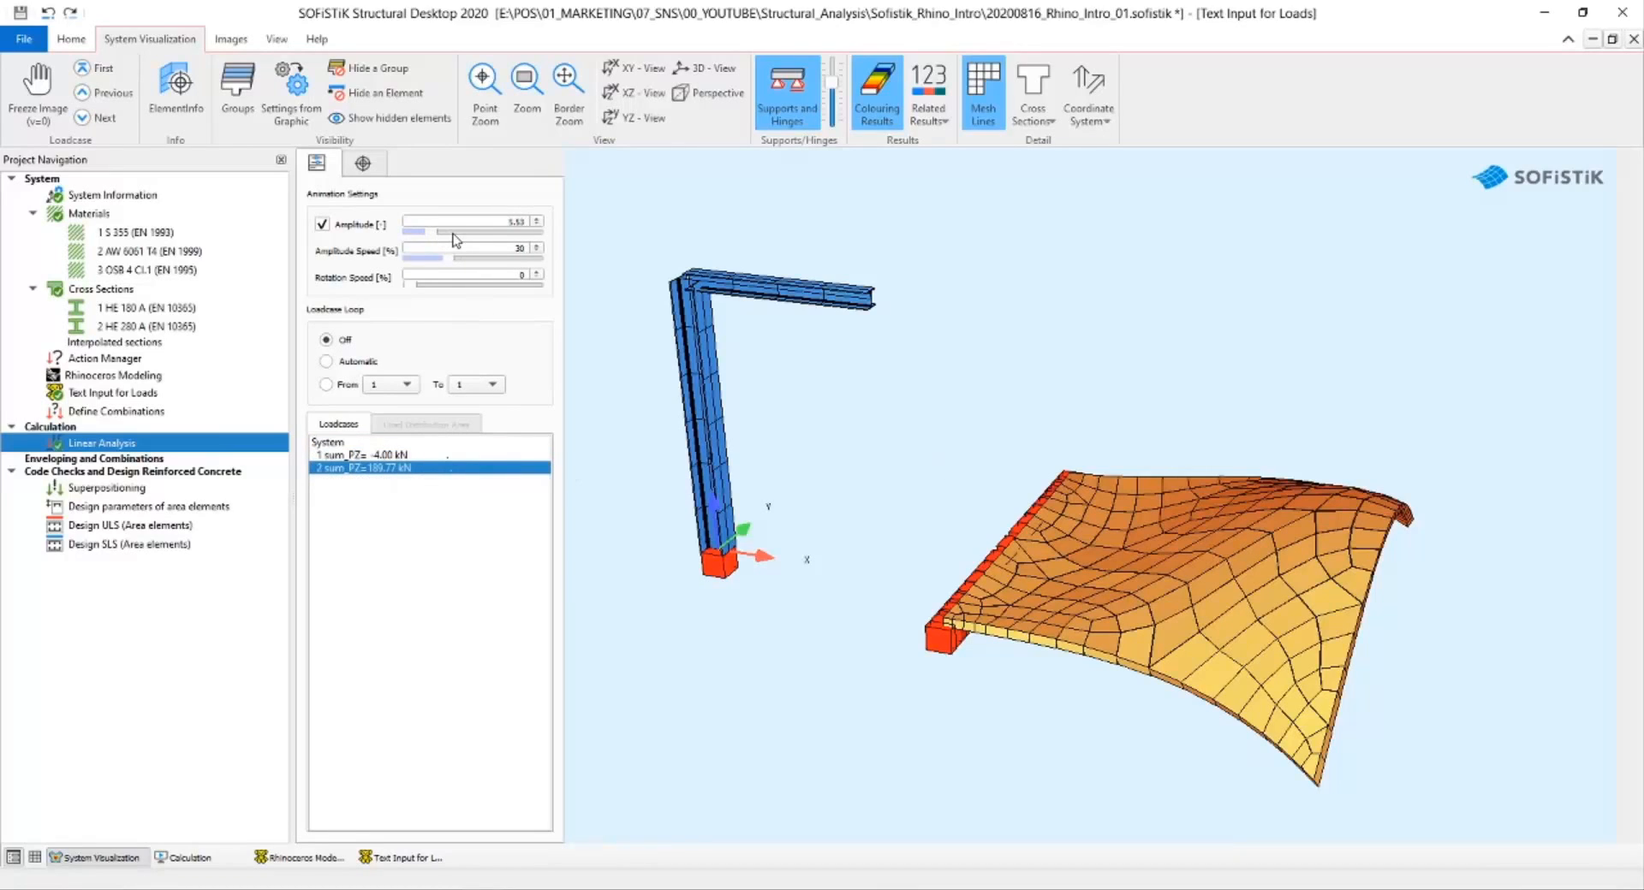
drag(449, 233, 463, 233)
click(398, 456)
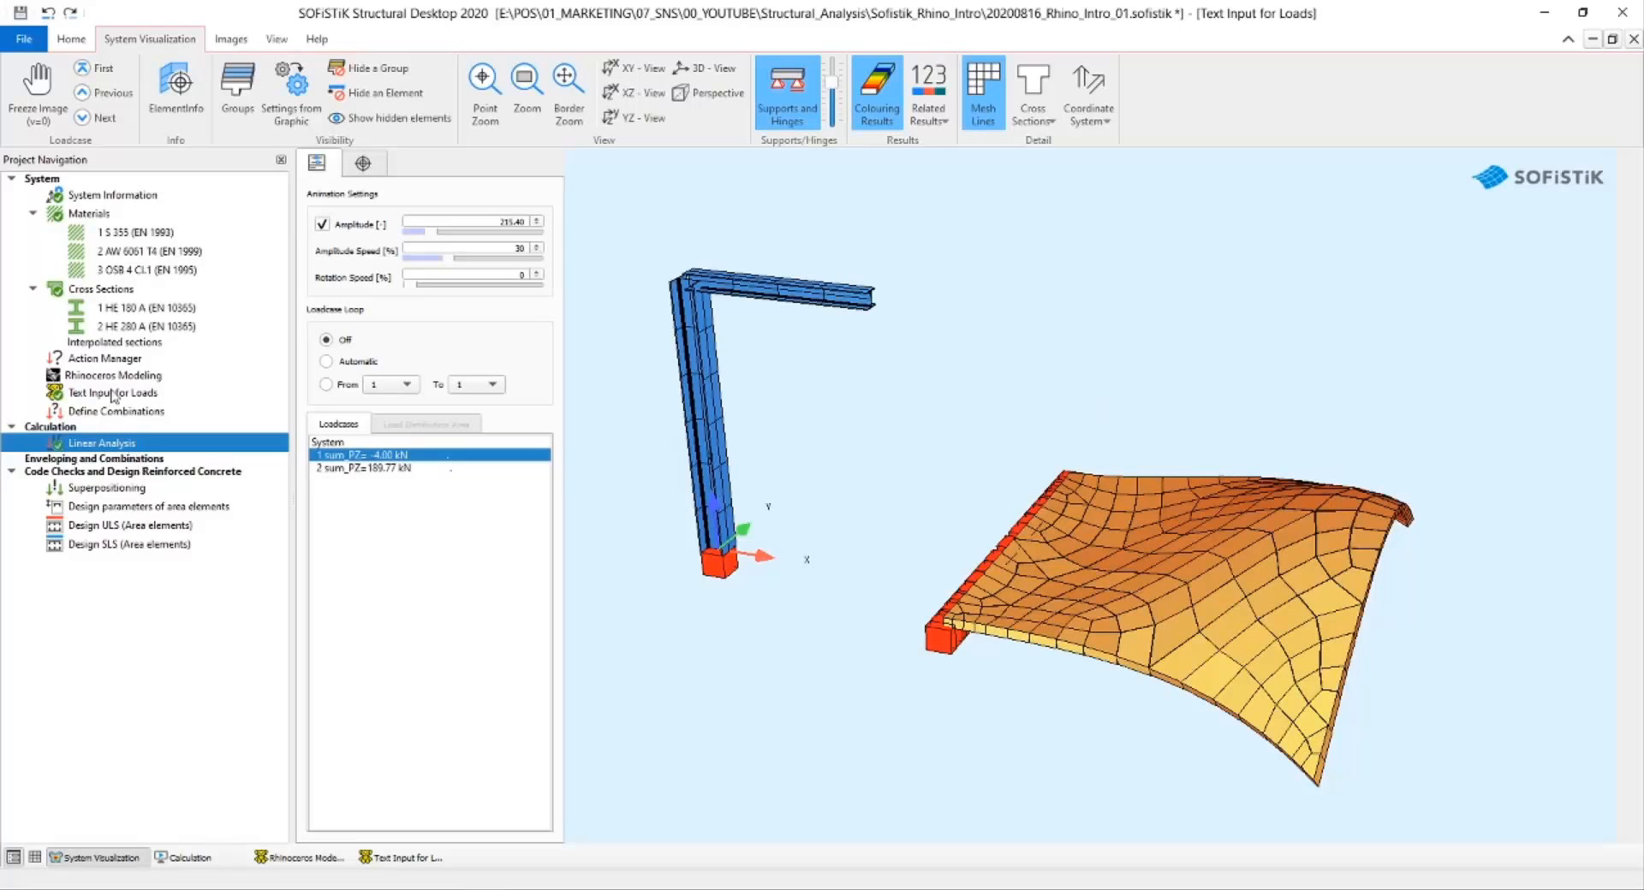
Switch to Rhino, deselect the plate and export the model to SOFiSTiK again with the entire system meshed.
key(alt+Tab)
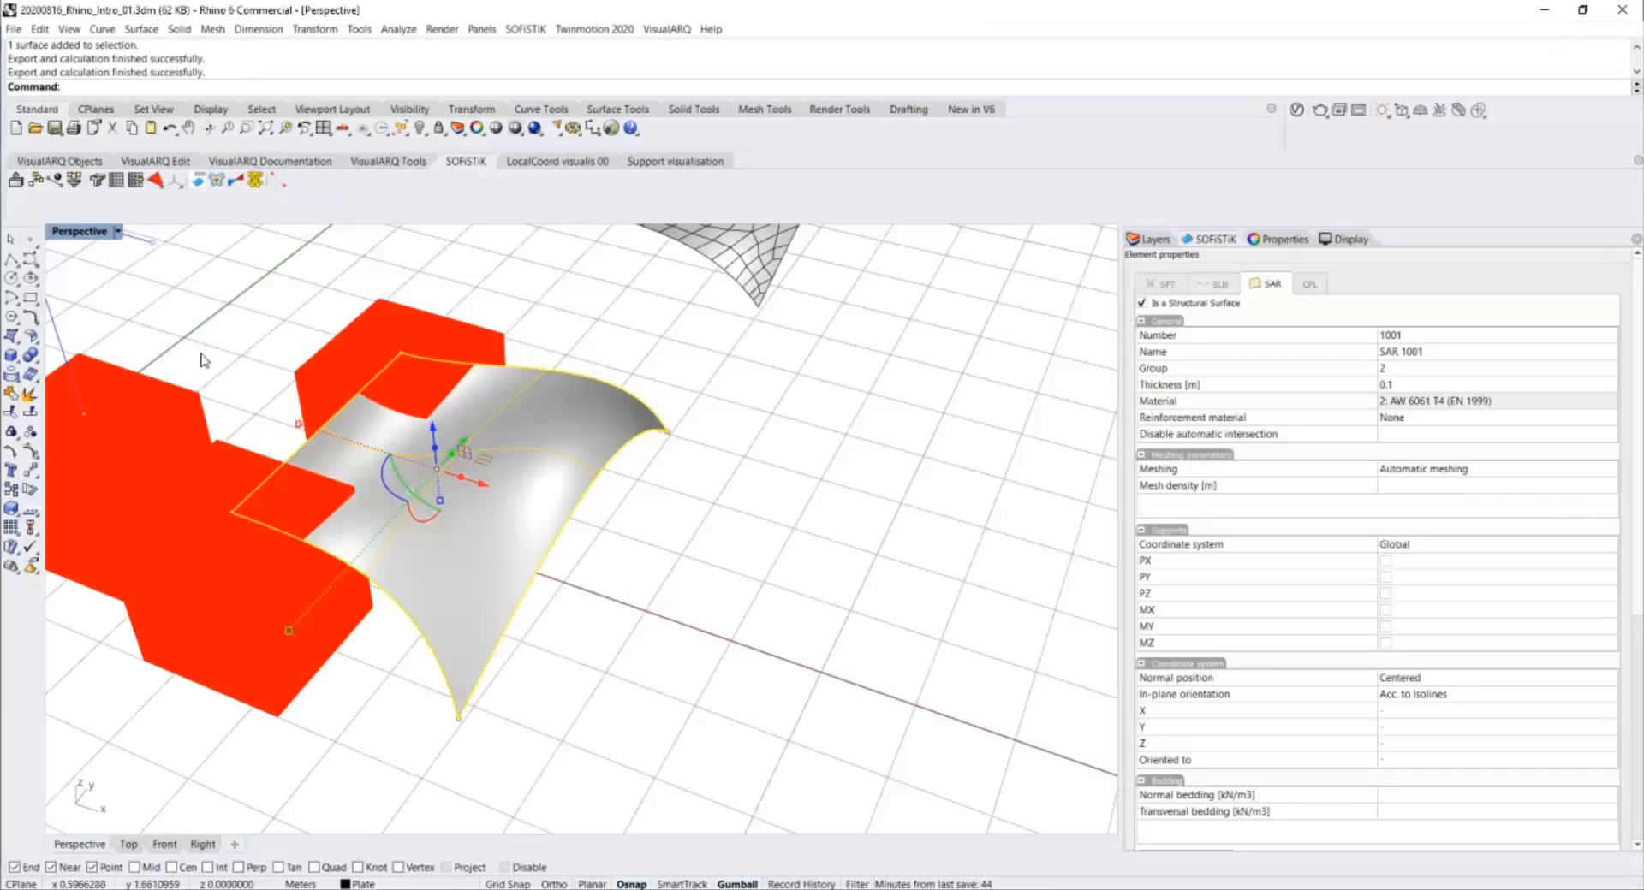
click(902, 292)
click(17, 181)
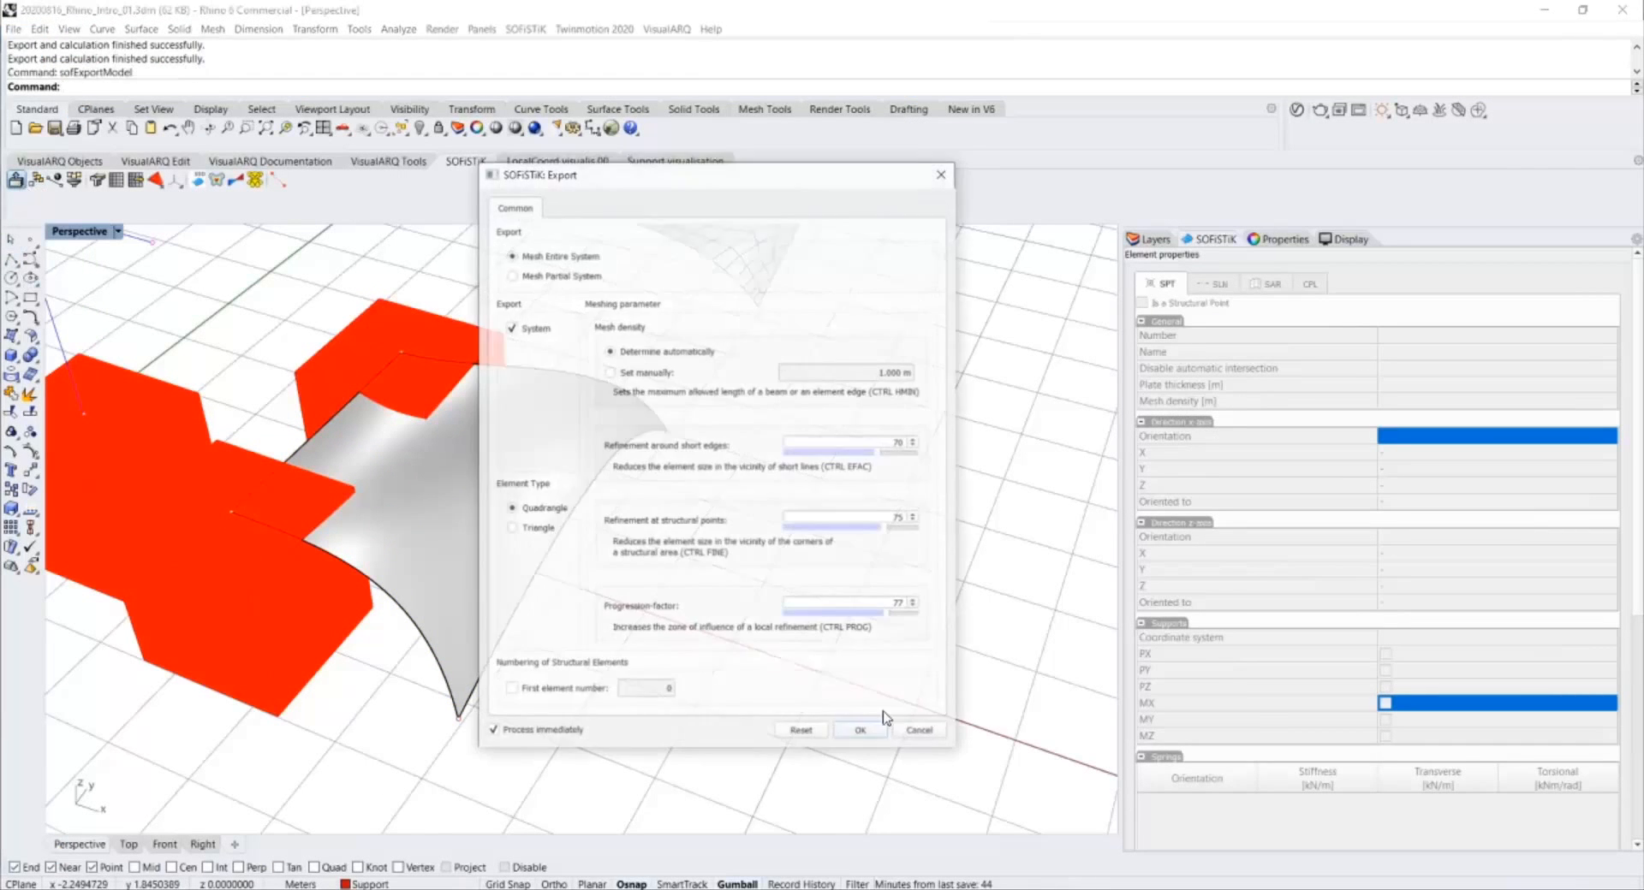
click(861, 733)
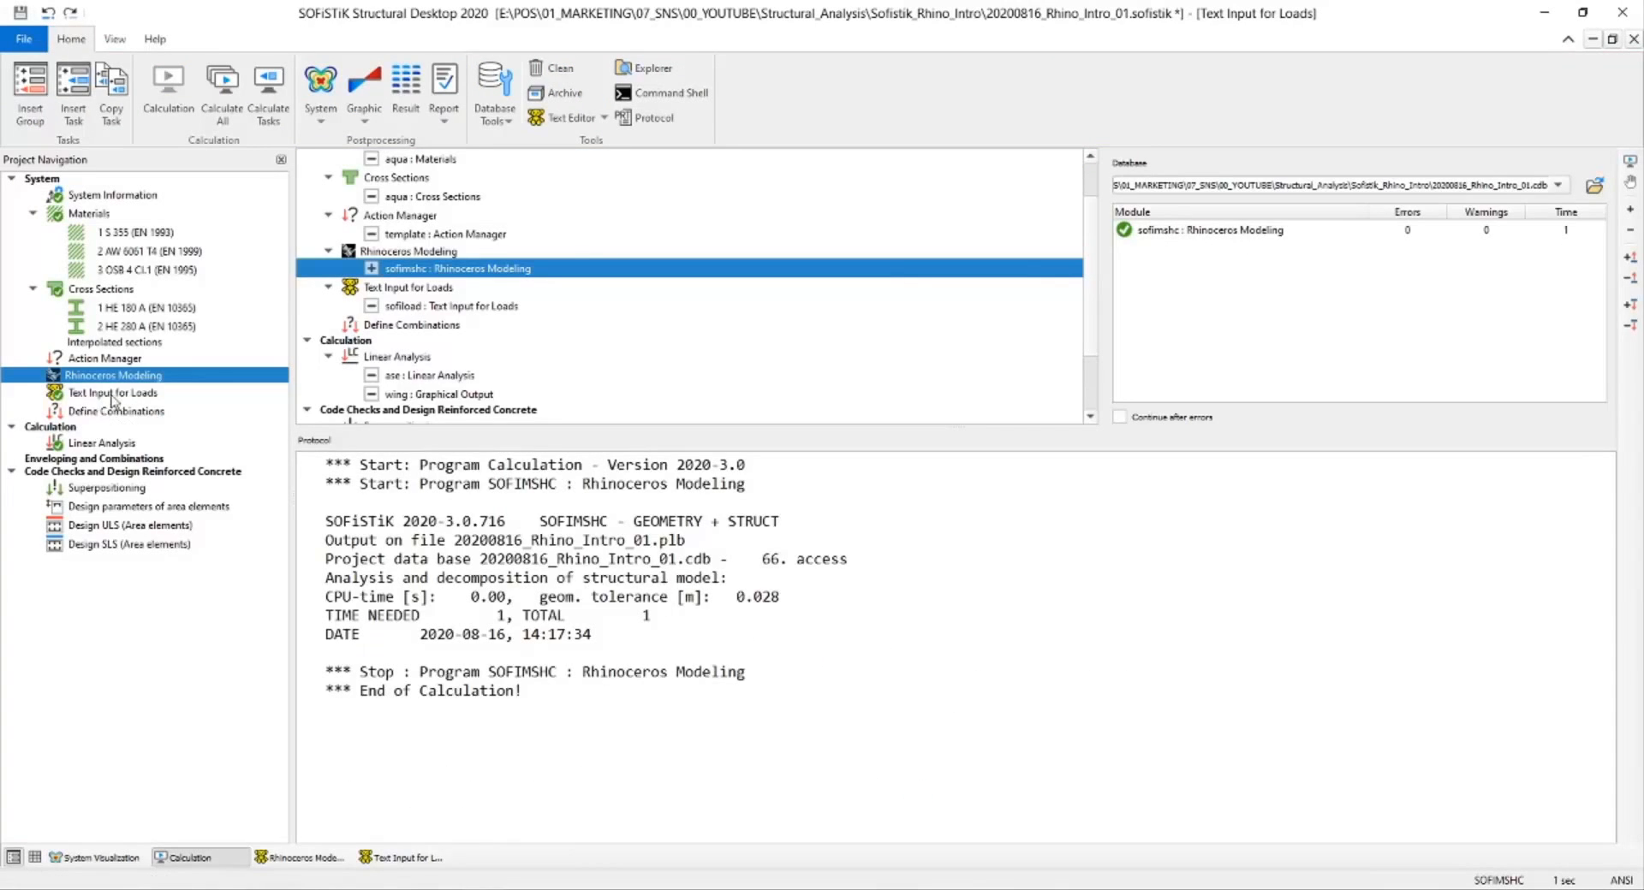
Recalculate the Text Input for Loads and Linear Analysis tasks for the re-exported model.
click(114, 393)
right_click(114, 394)
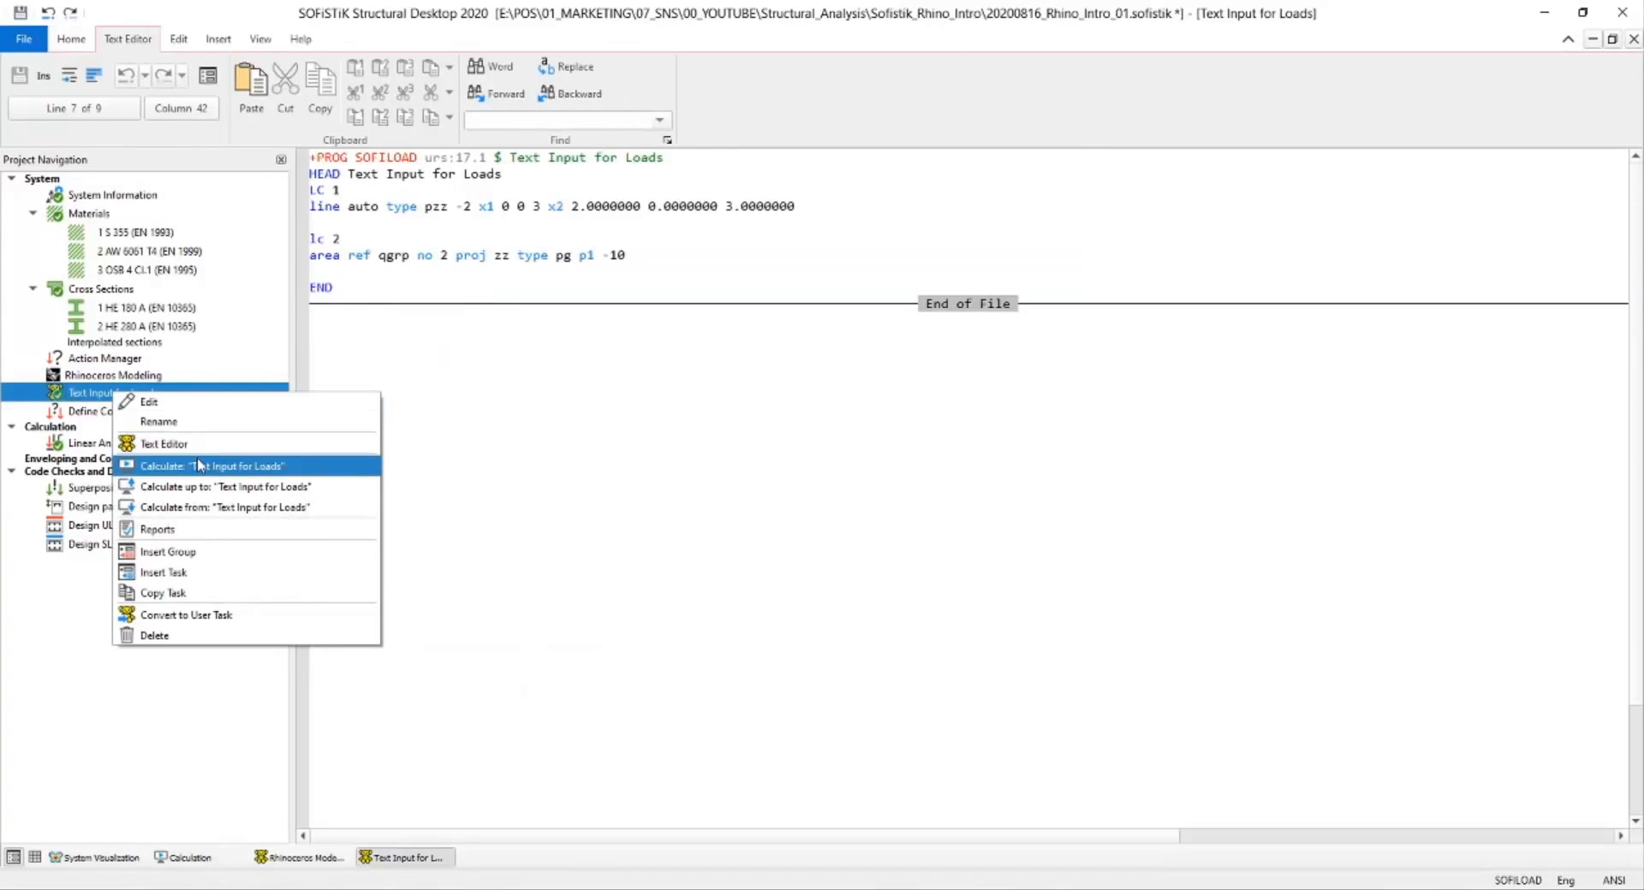
click(200, 466)
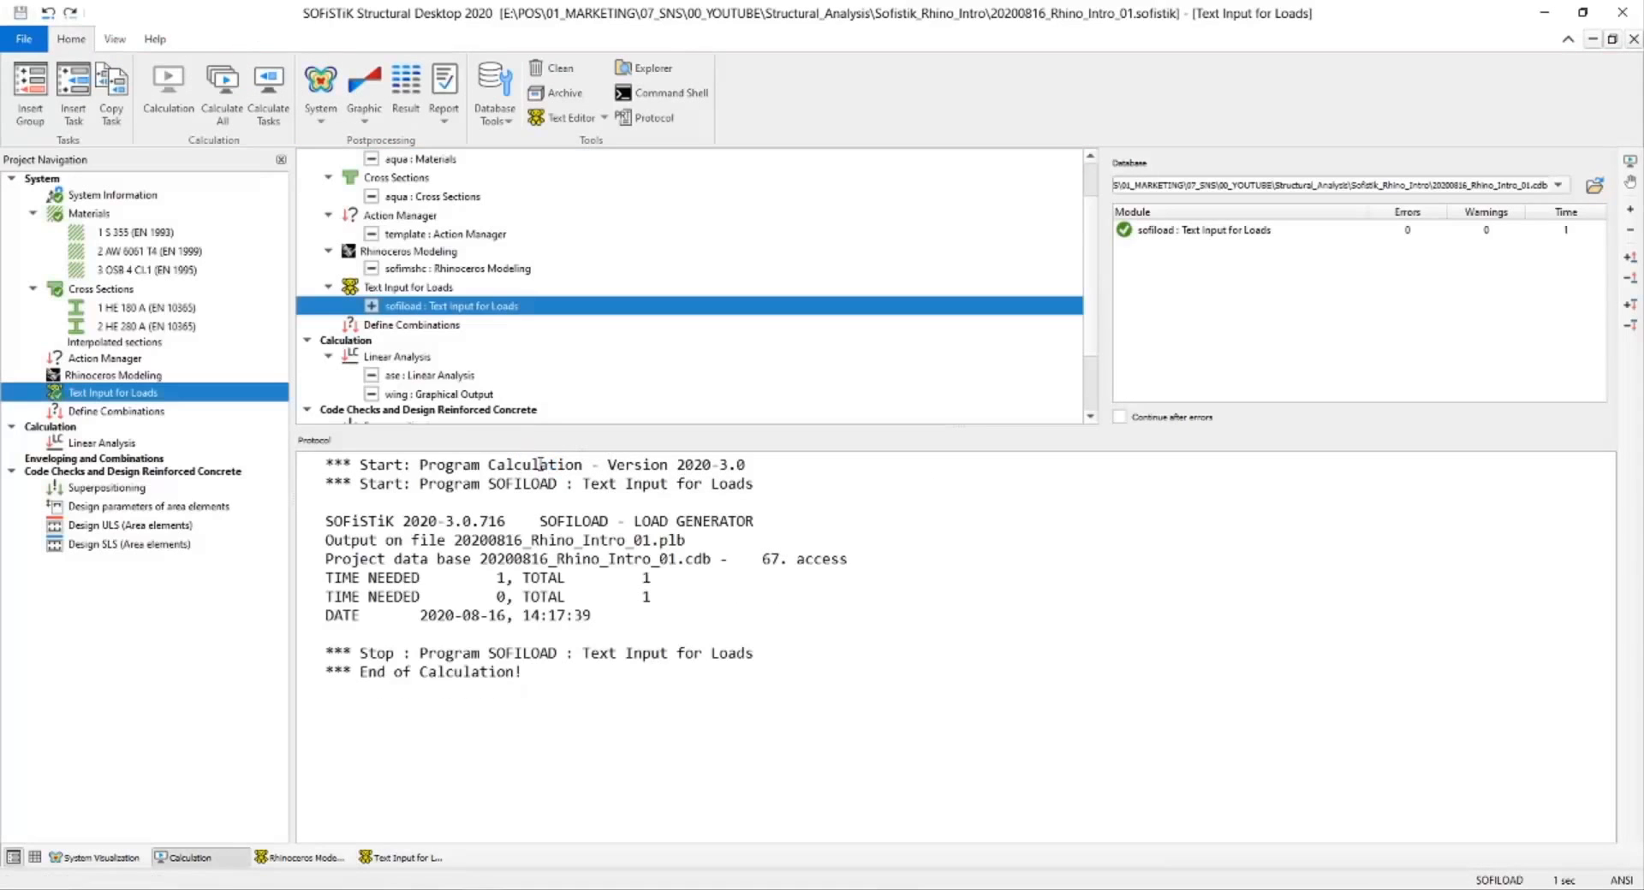
click(128, 443)
right_click(128, 443)
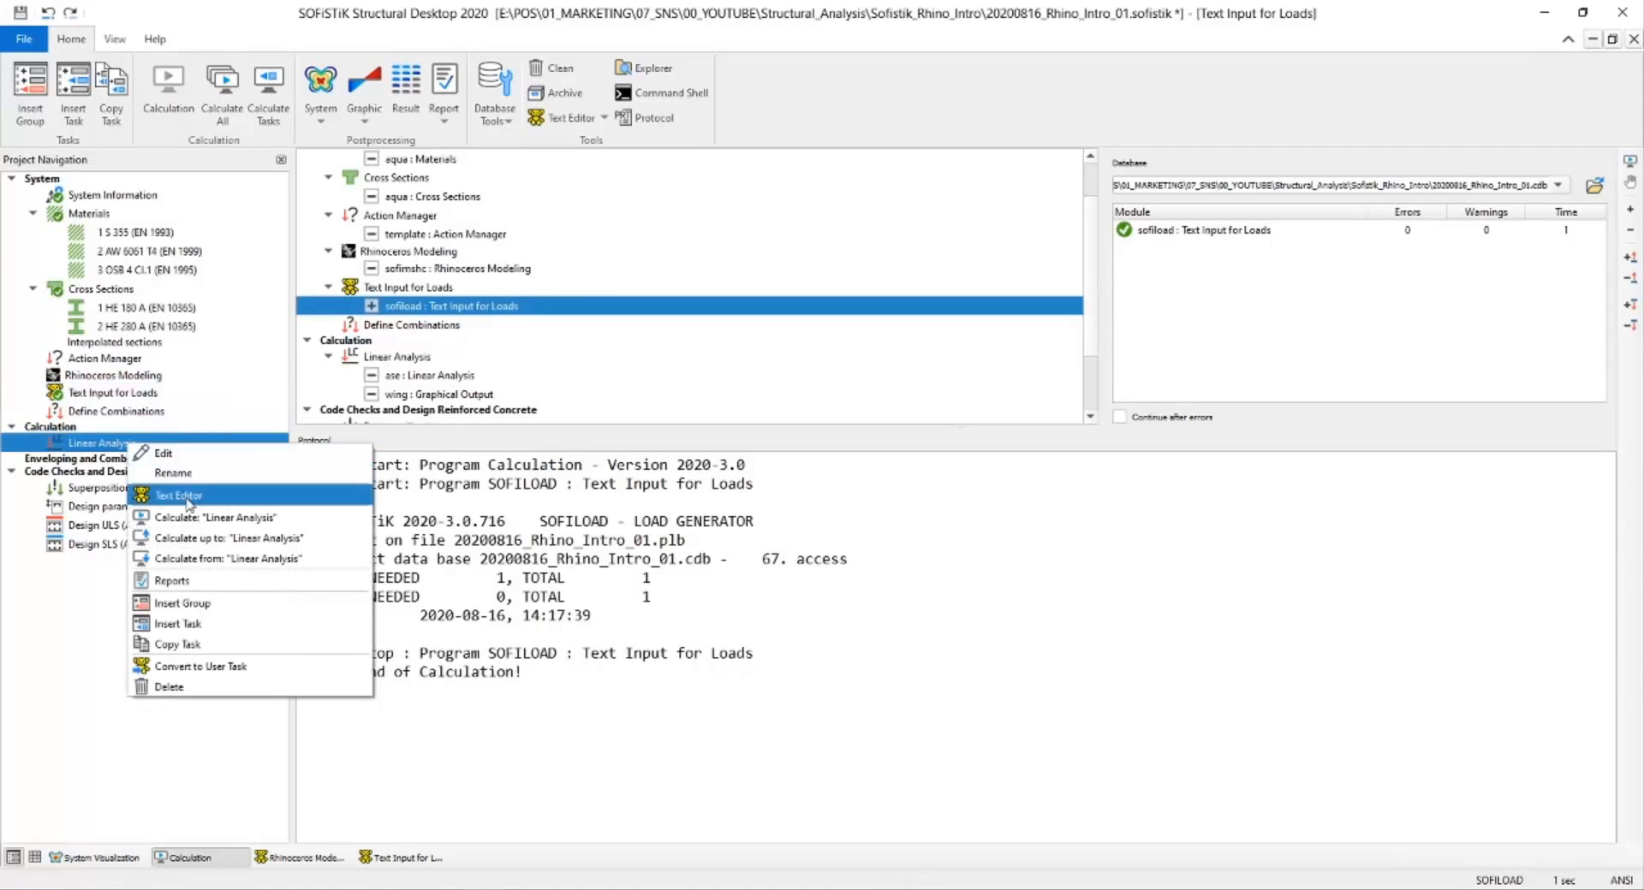
click(214, 514)
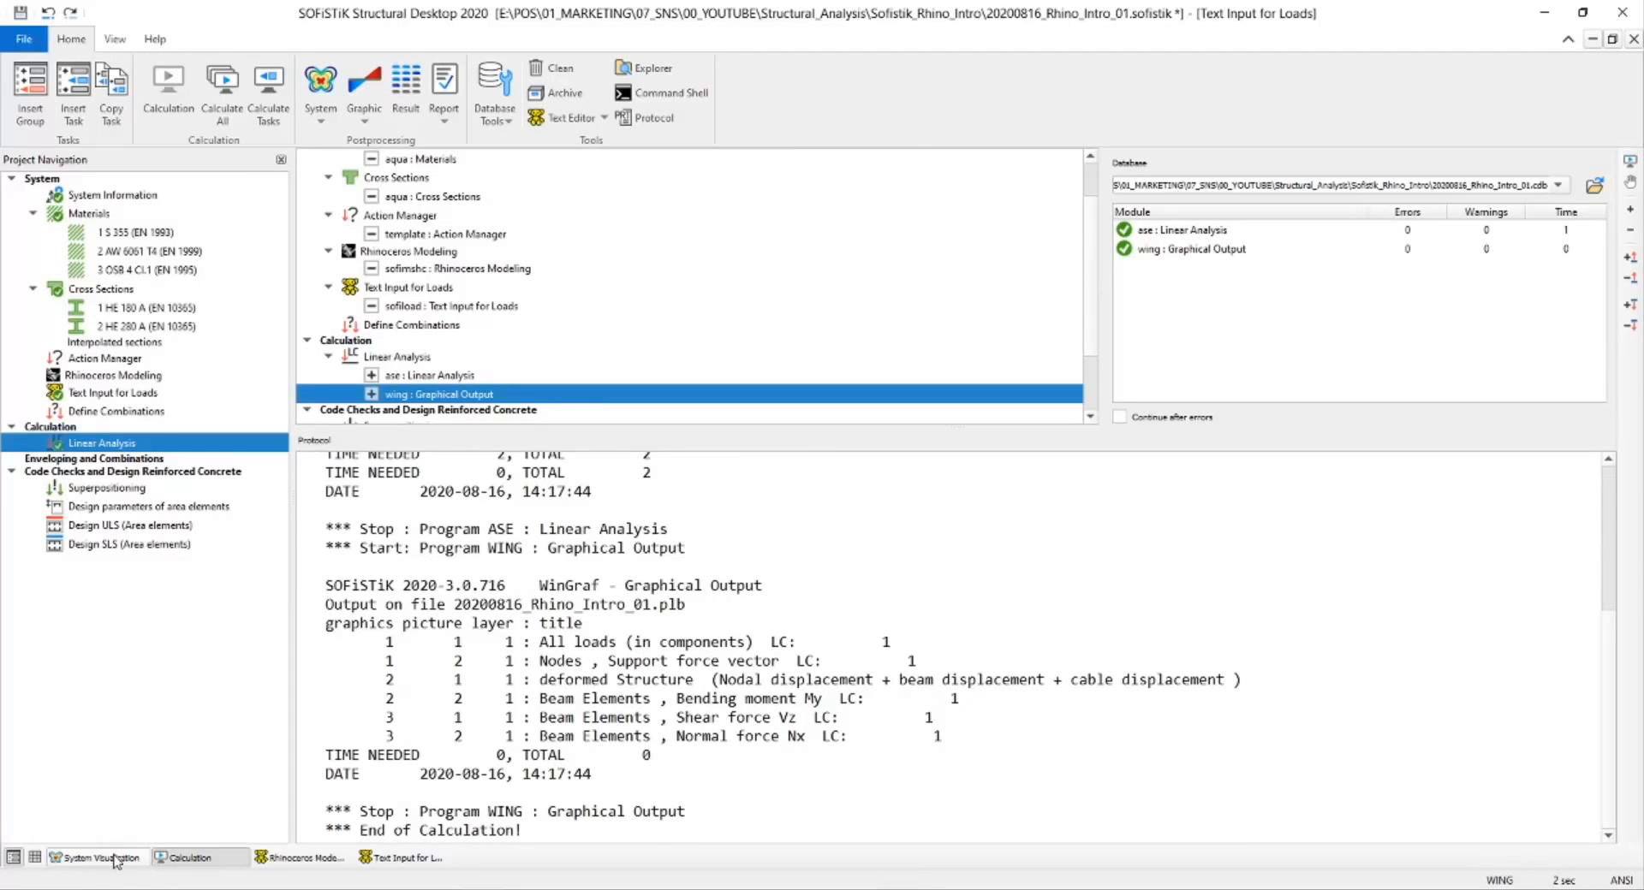
Reopen System Visualization for load case 1 and try to refresh the model display by changing zoom modes and switching views.
click(94, 858)
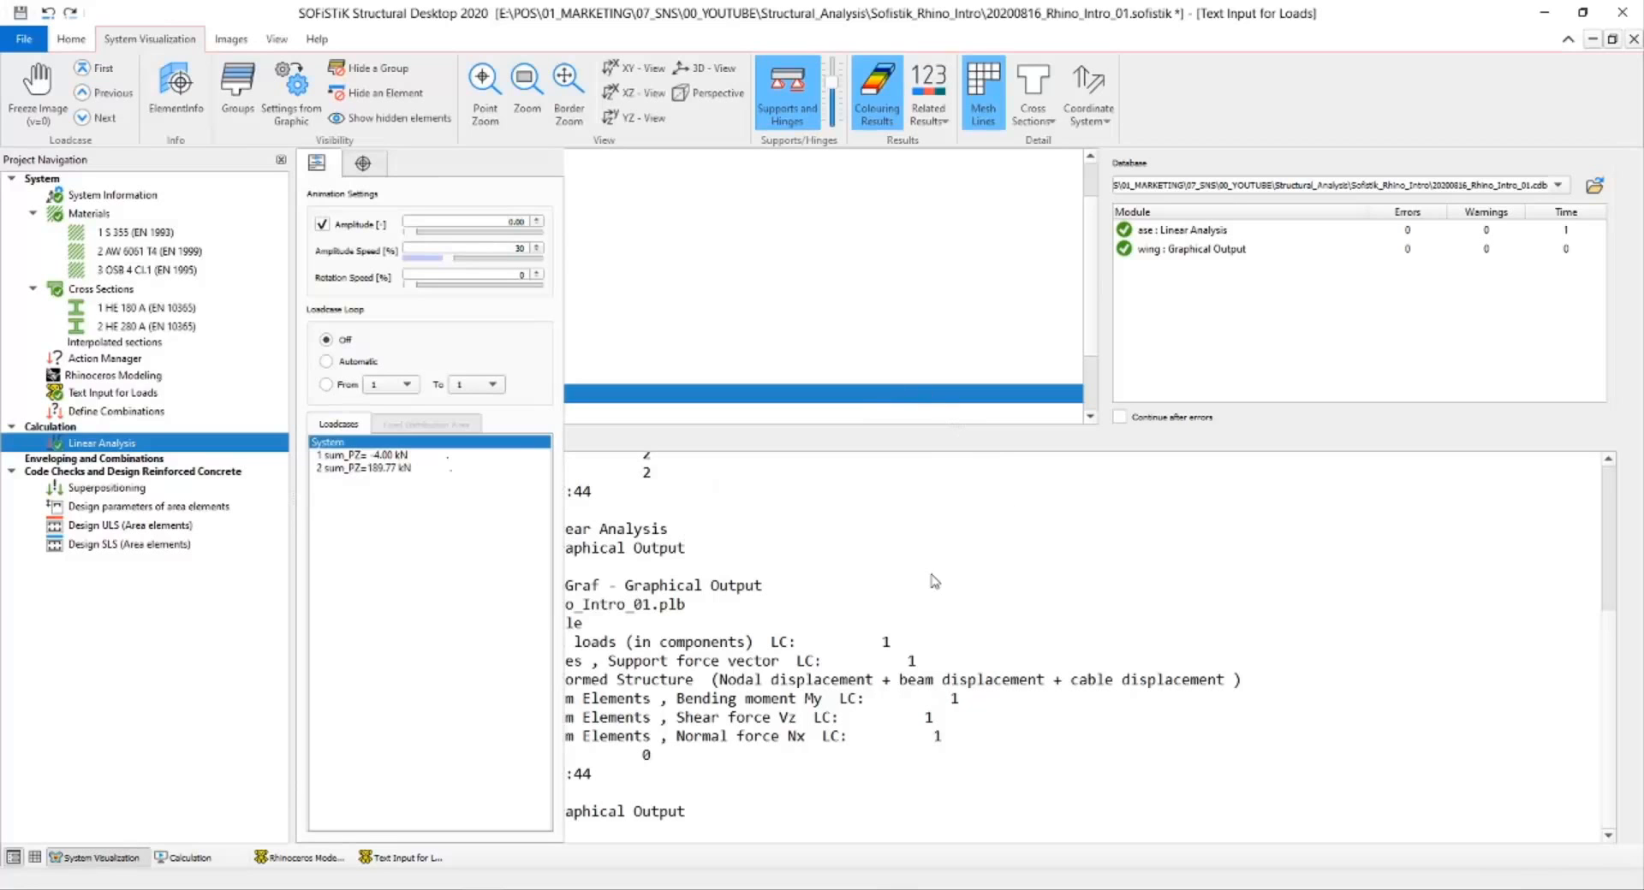
click(1544, 13)
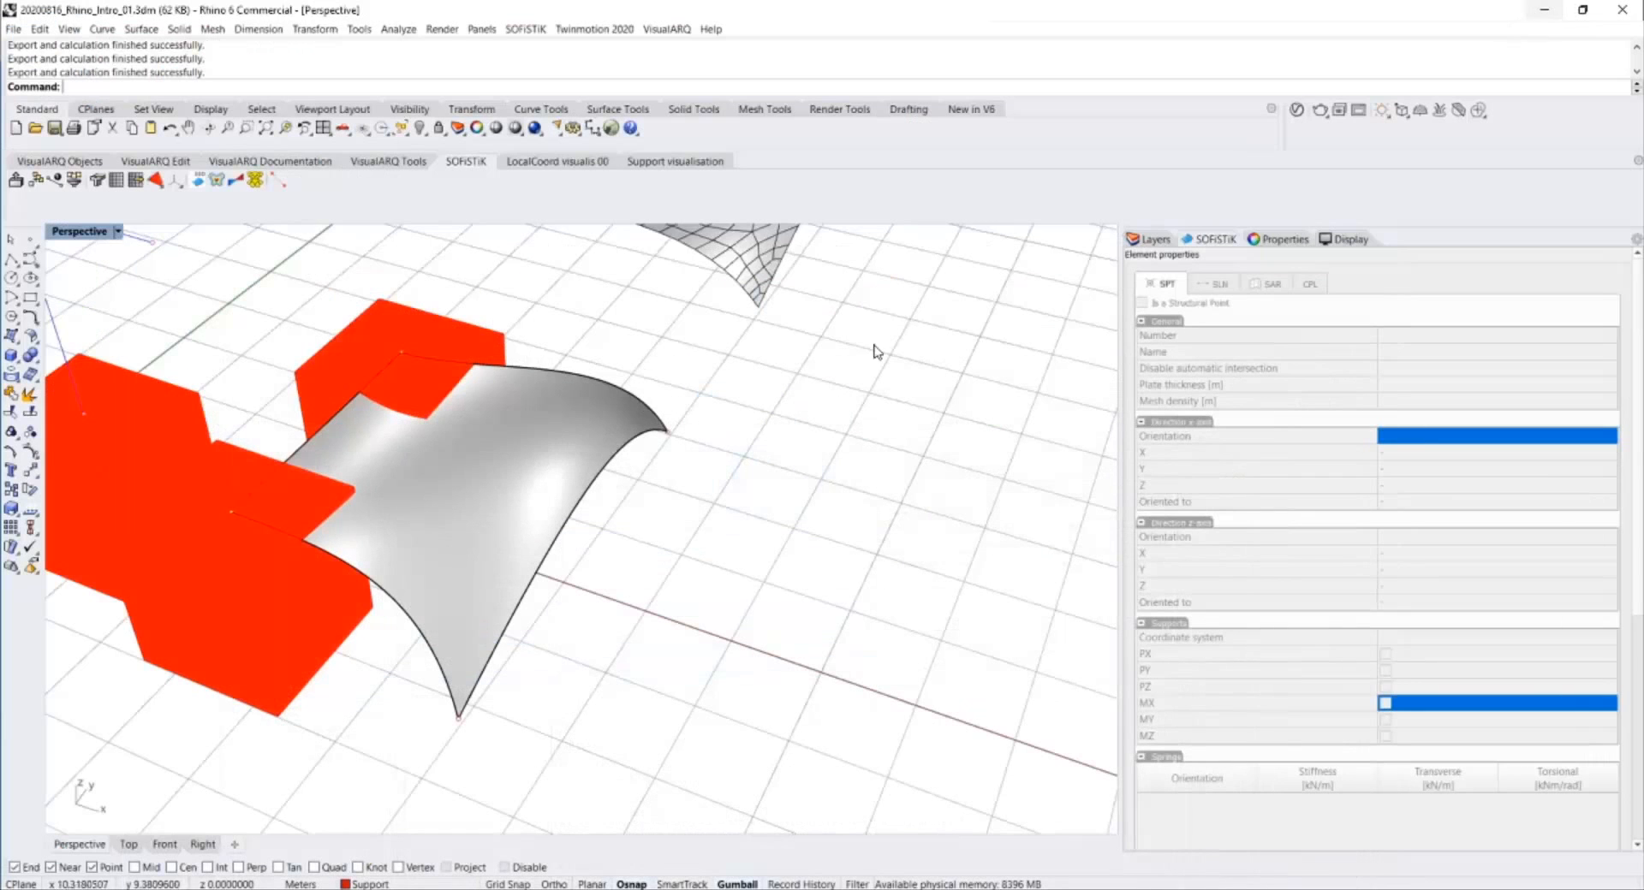
key(alt+Tab)
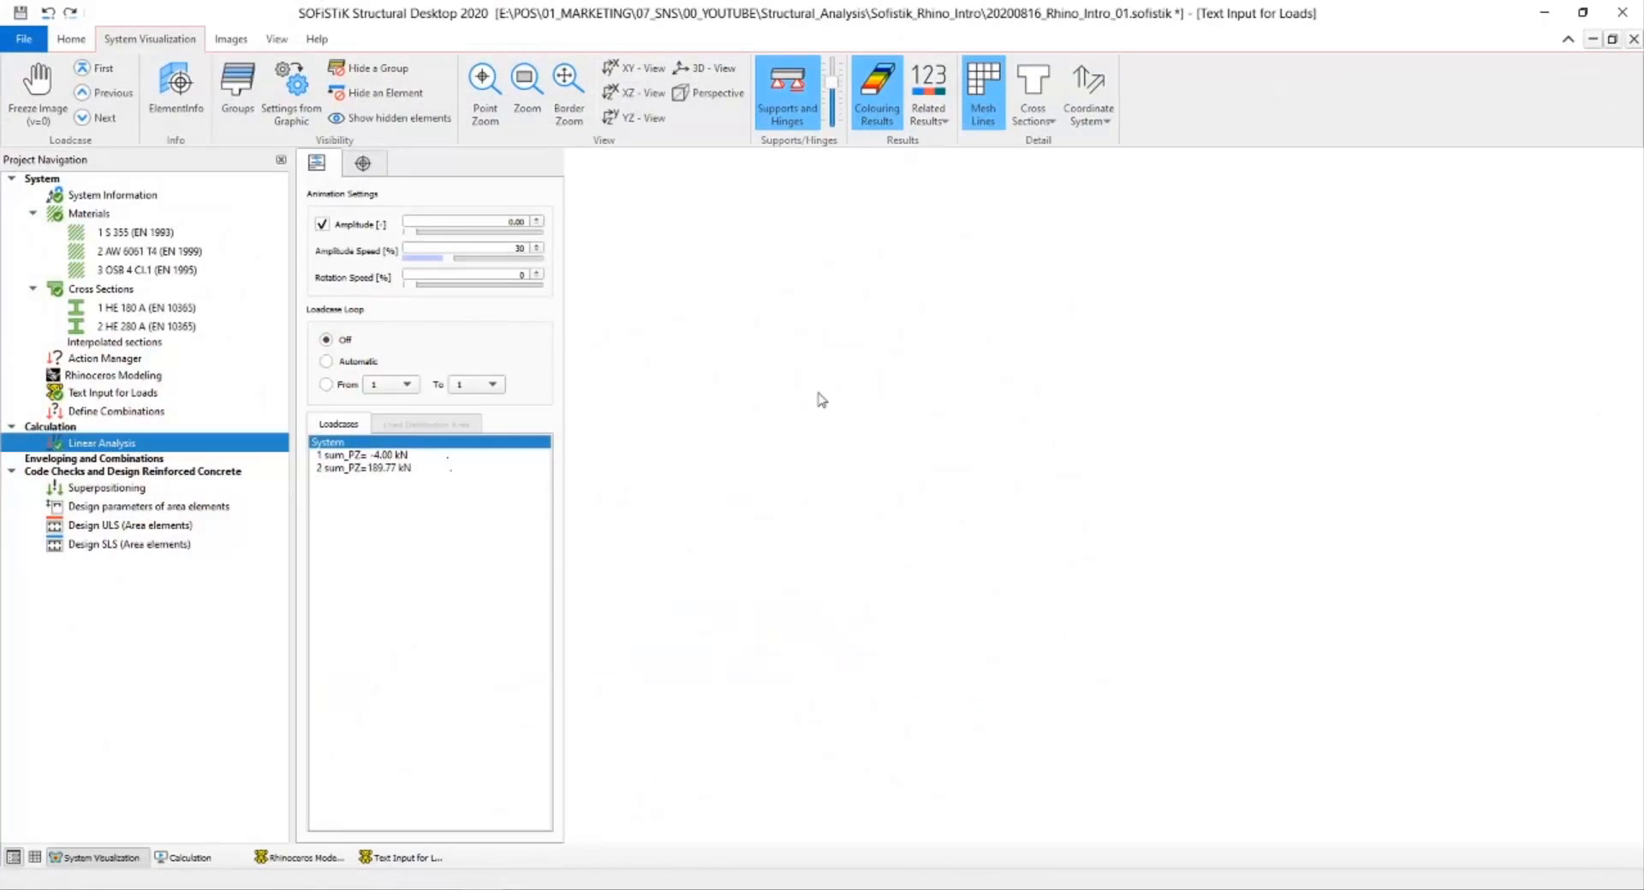
click(495, 86)
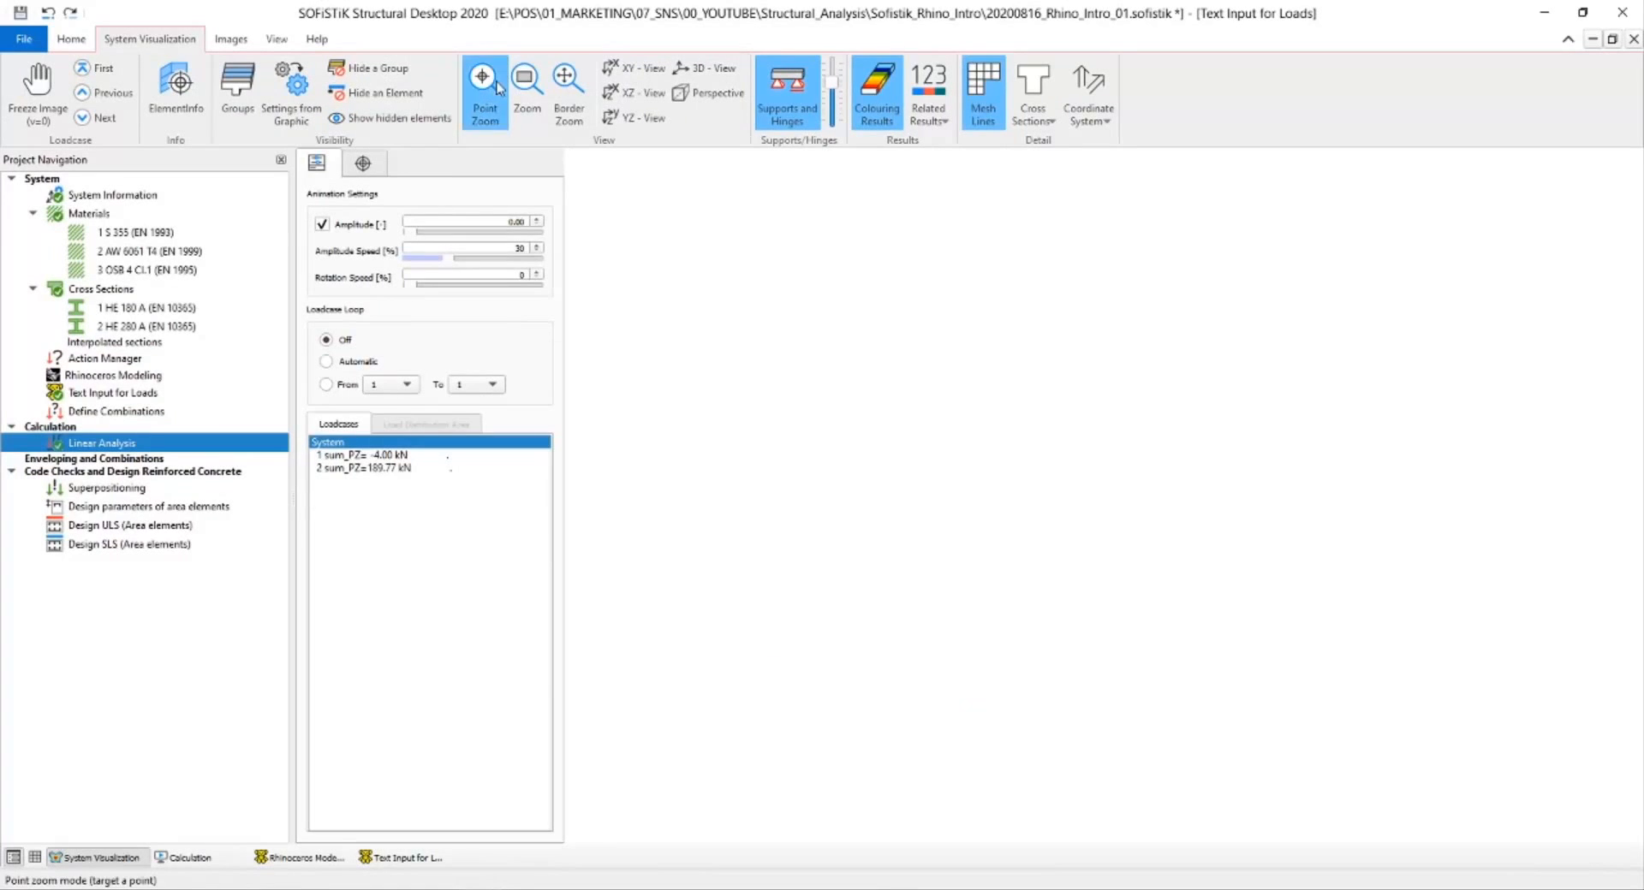
click(888, 421)
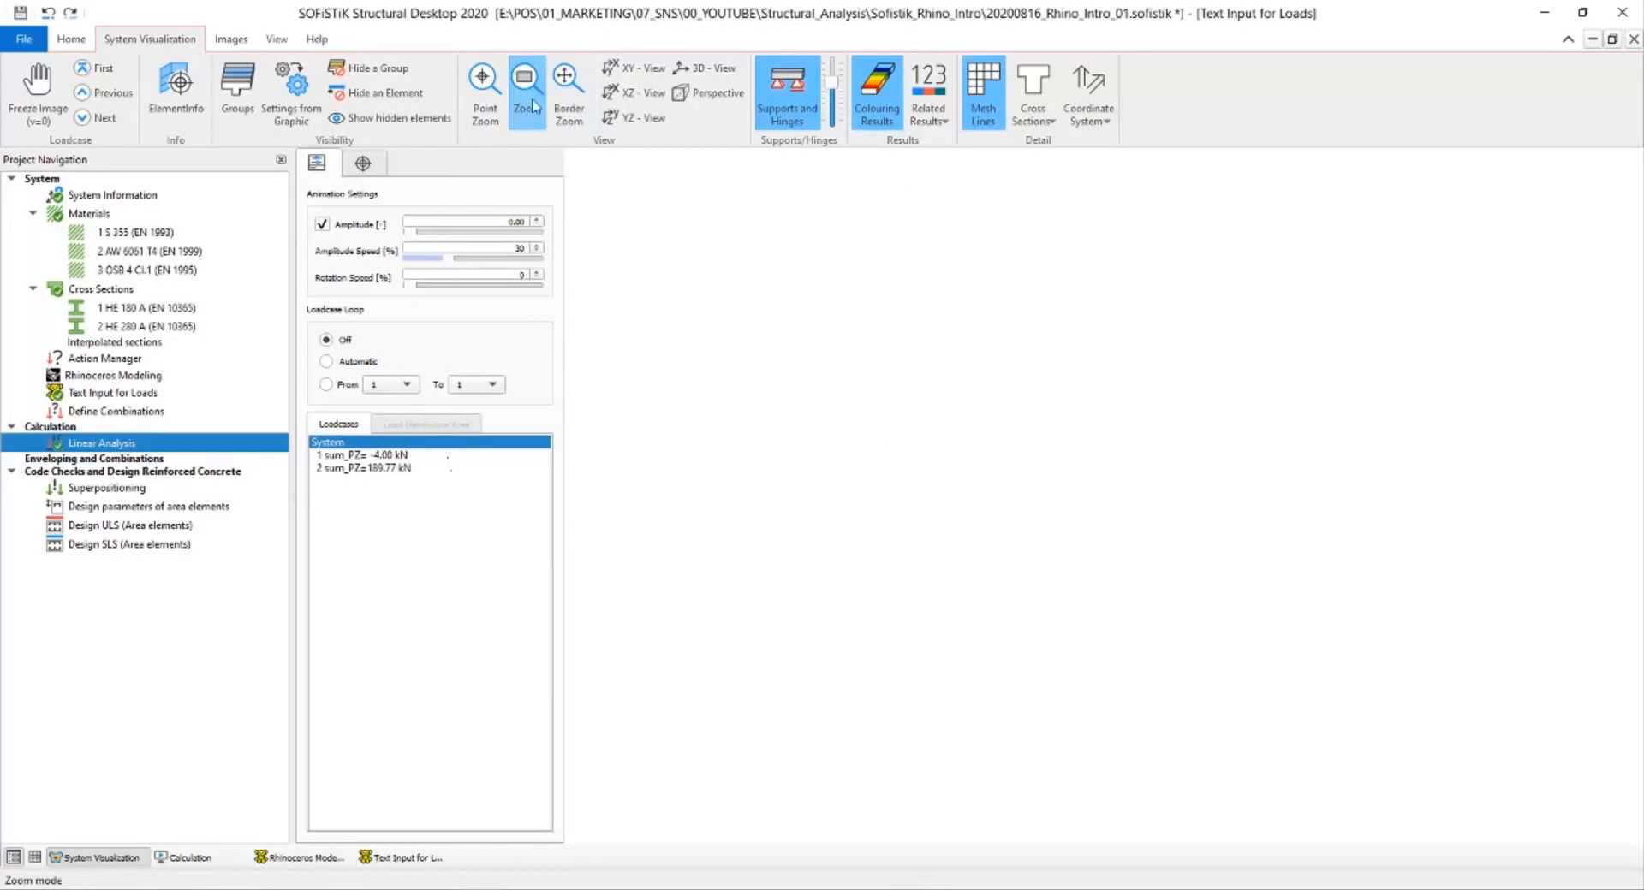
click(394, 455)
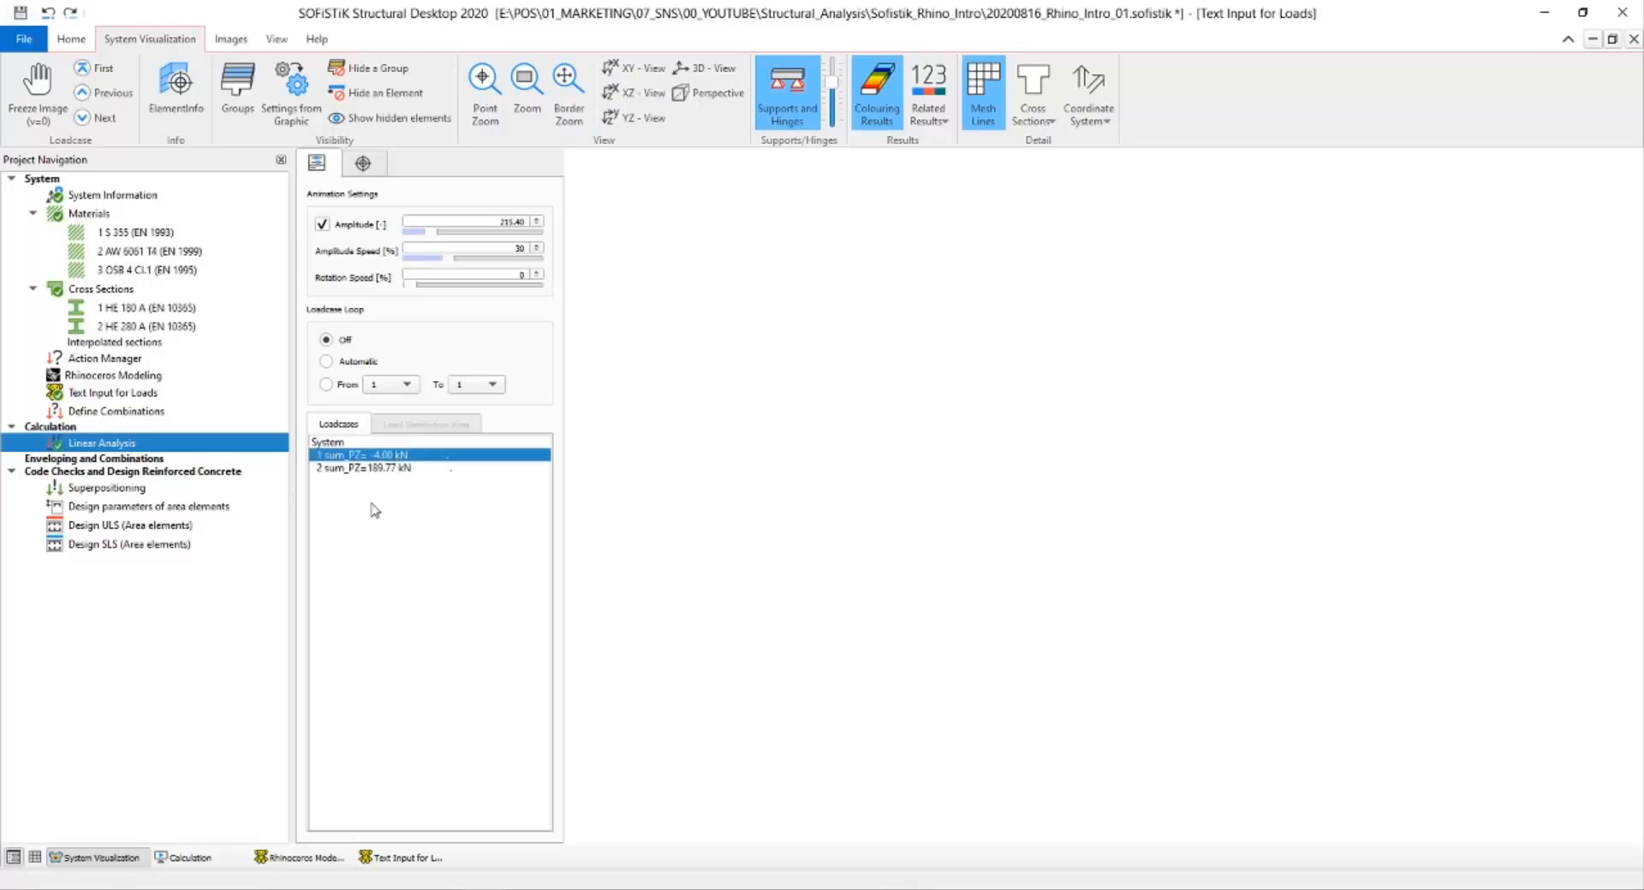
click(195, 858)
click(282, 858)
click(136, 856)
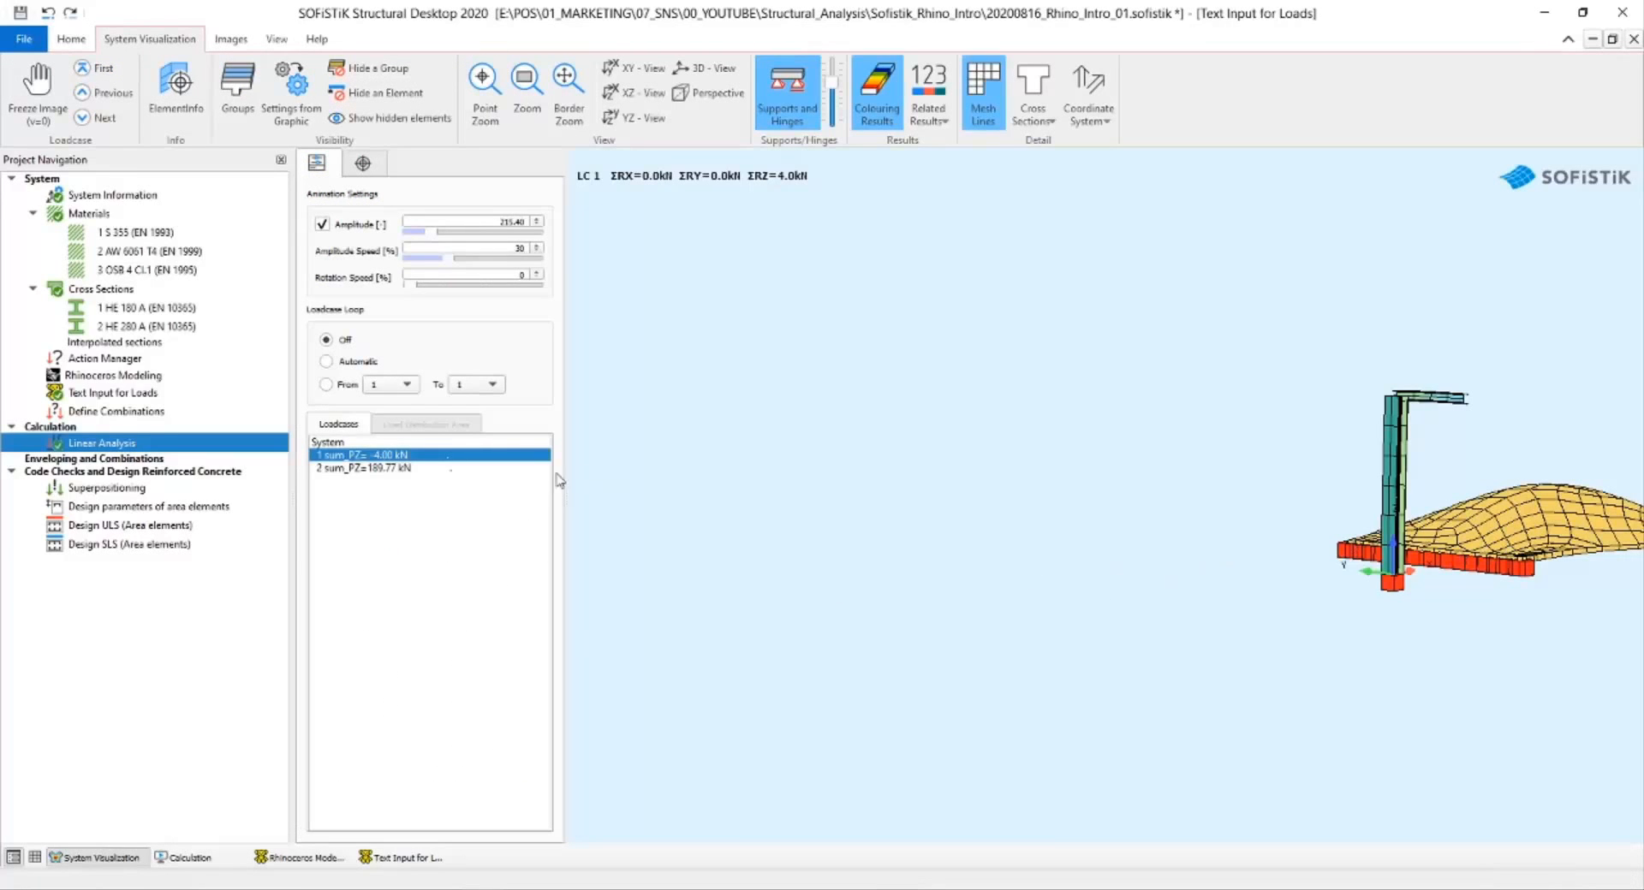
Adjust the deformation amplitude, select load case 2 and try to zoom in on the model.
mouse_move(413, 233)
mouse_down()
mouse_move(431, 229)
mouse_move(418, 237)
mouse_up()
click(417, 469)
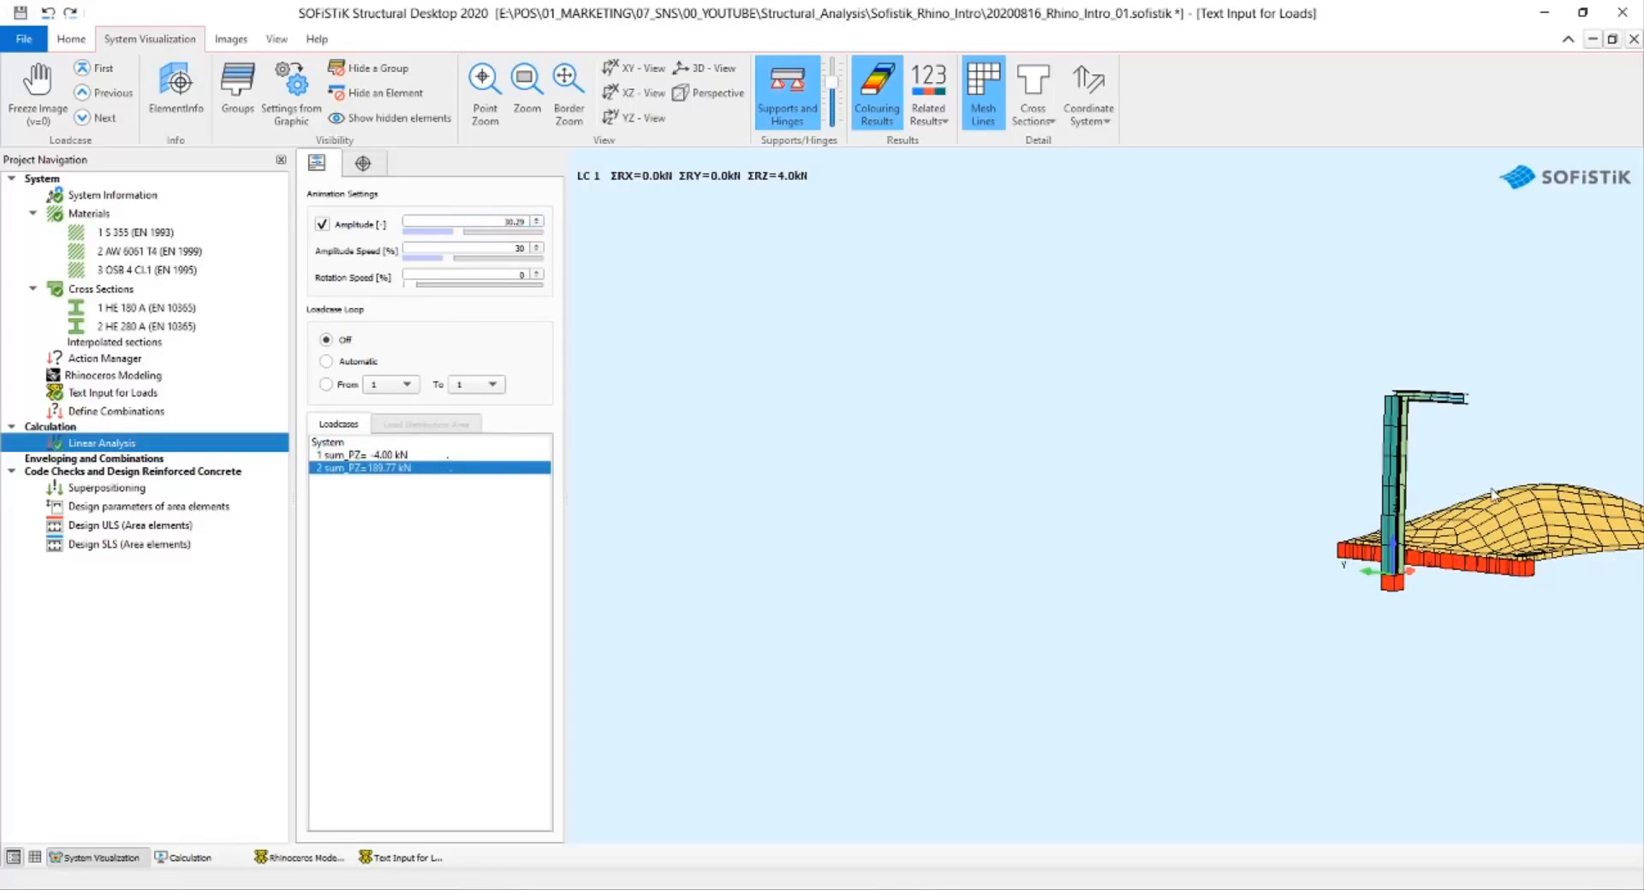
right_click(1124, 539)
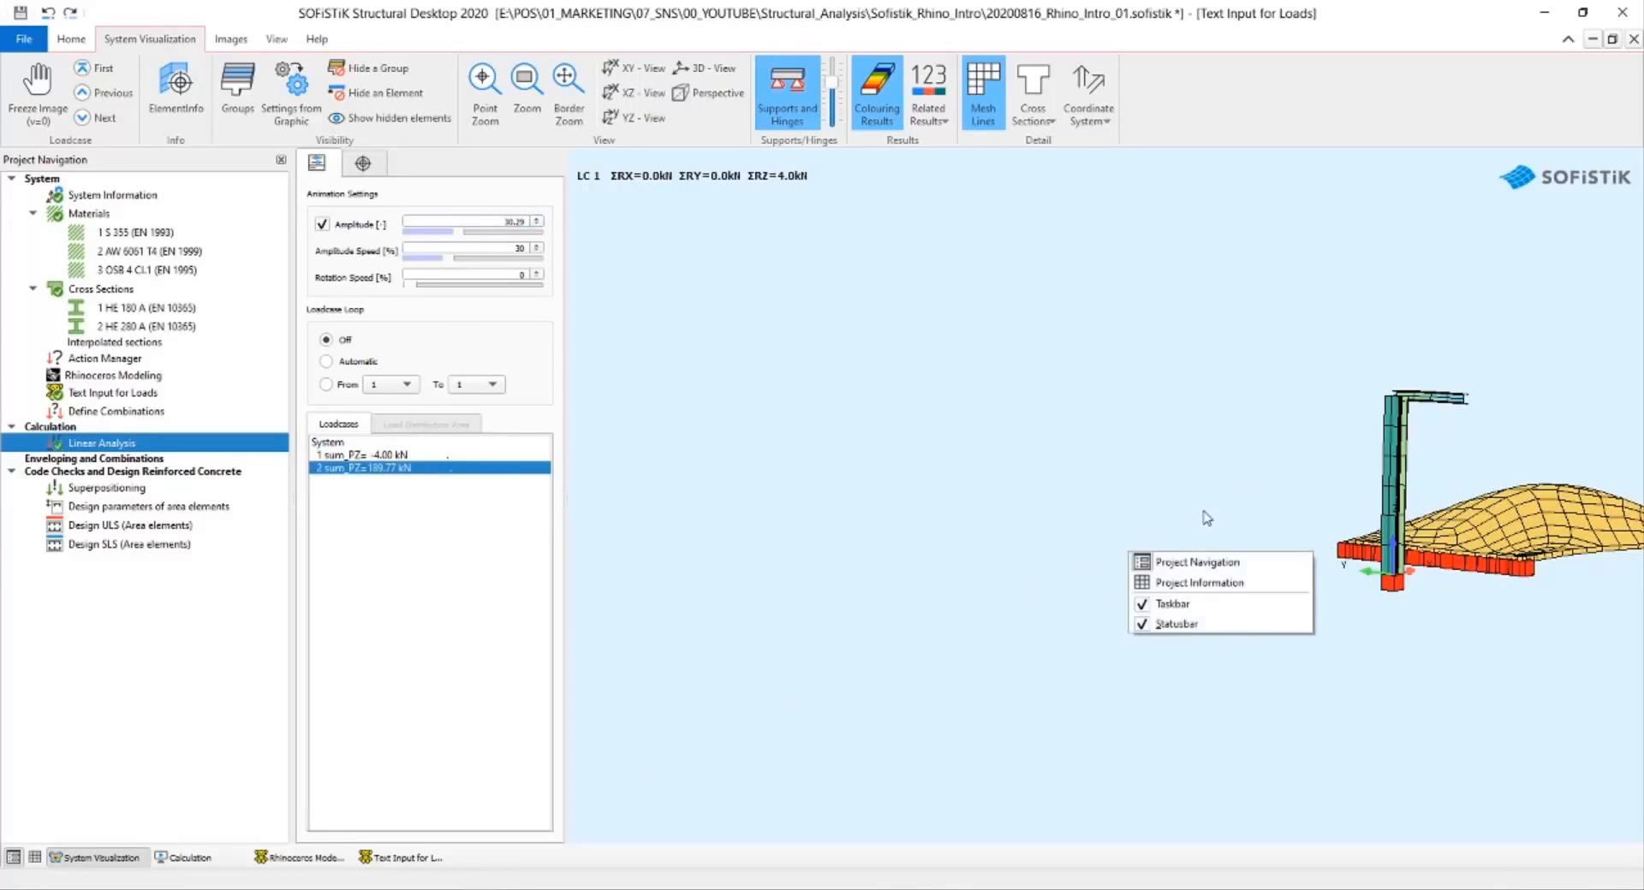
click(1170, 506)
click(526, 85)
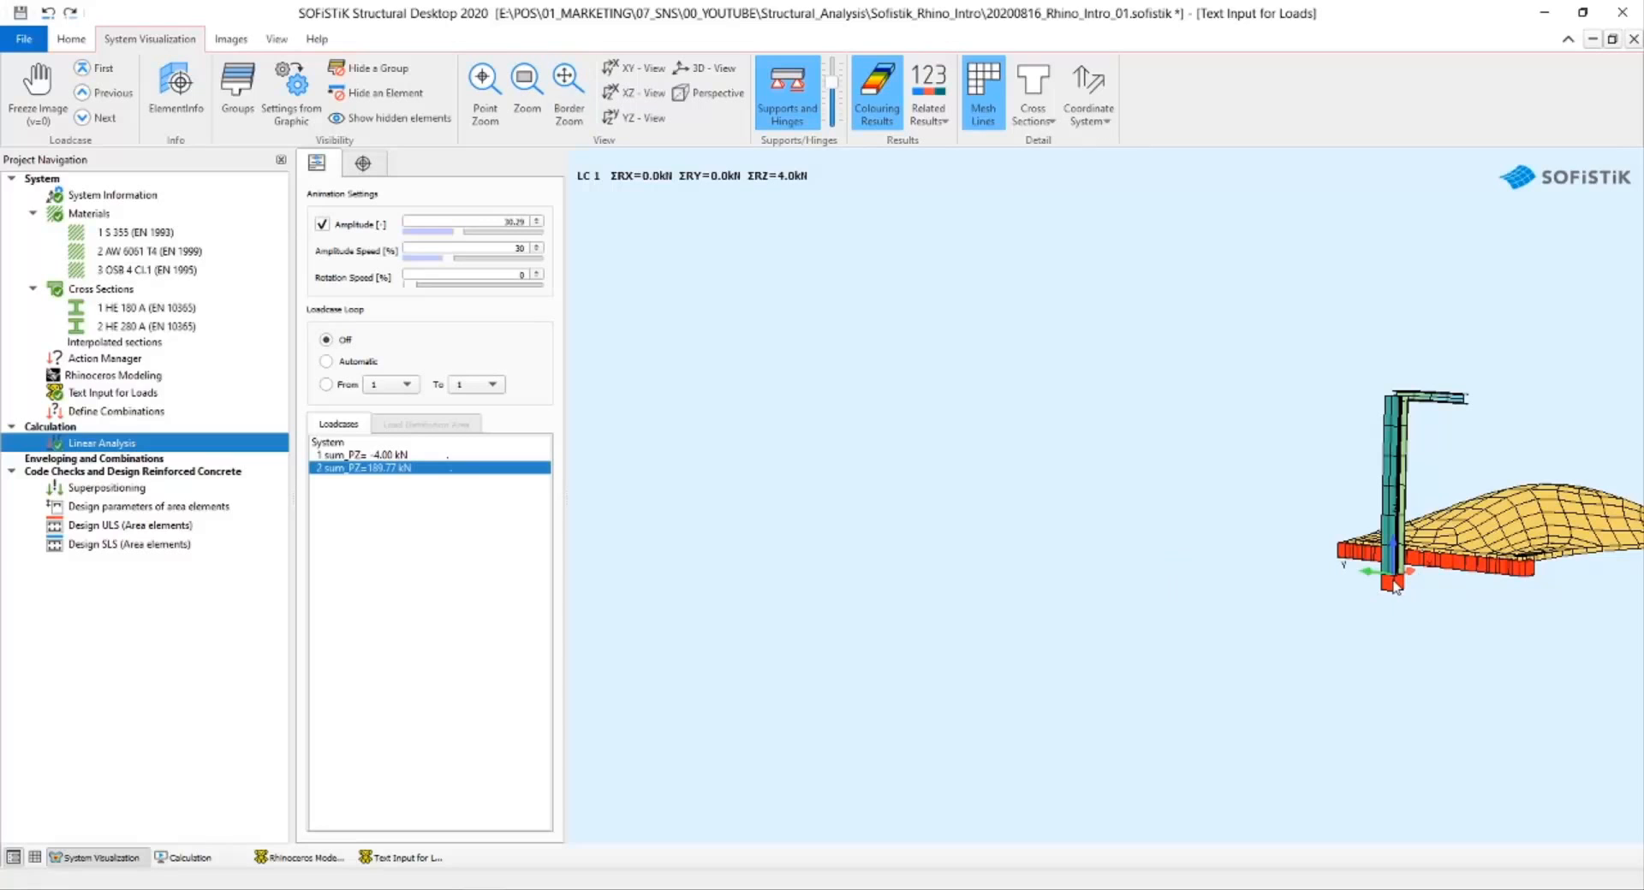
Resize the SOFiSTiK Structural Desktop window to try refreshing its display, then close the program and save the project modifications.
click(1582, 12)
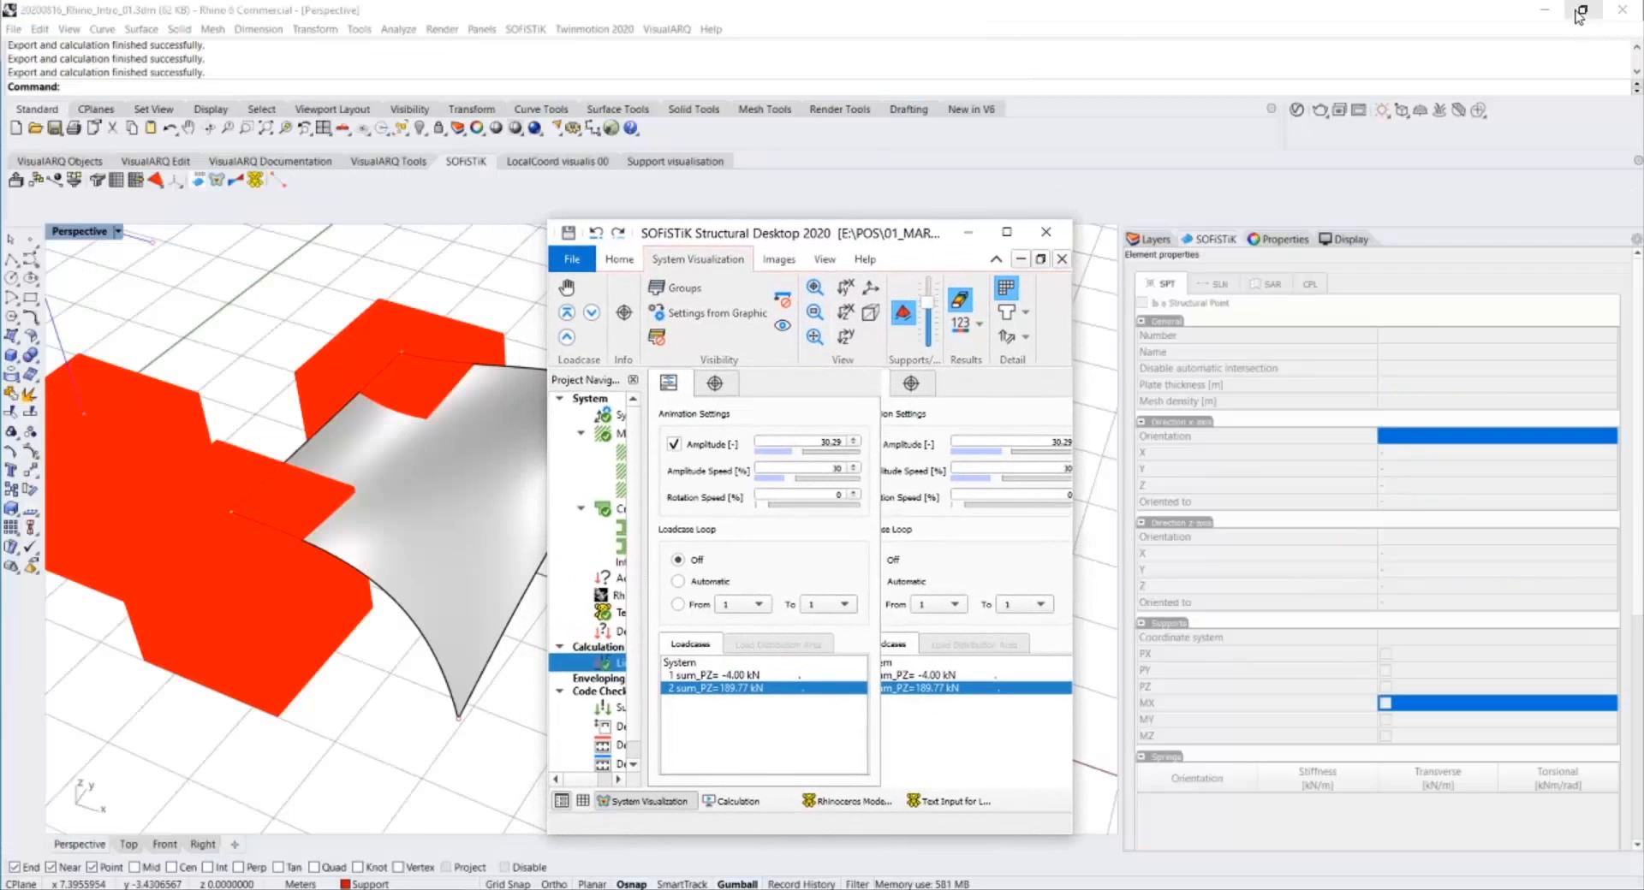
click(1020, 237)
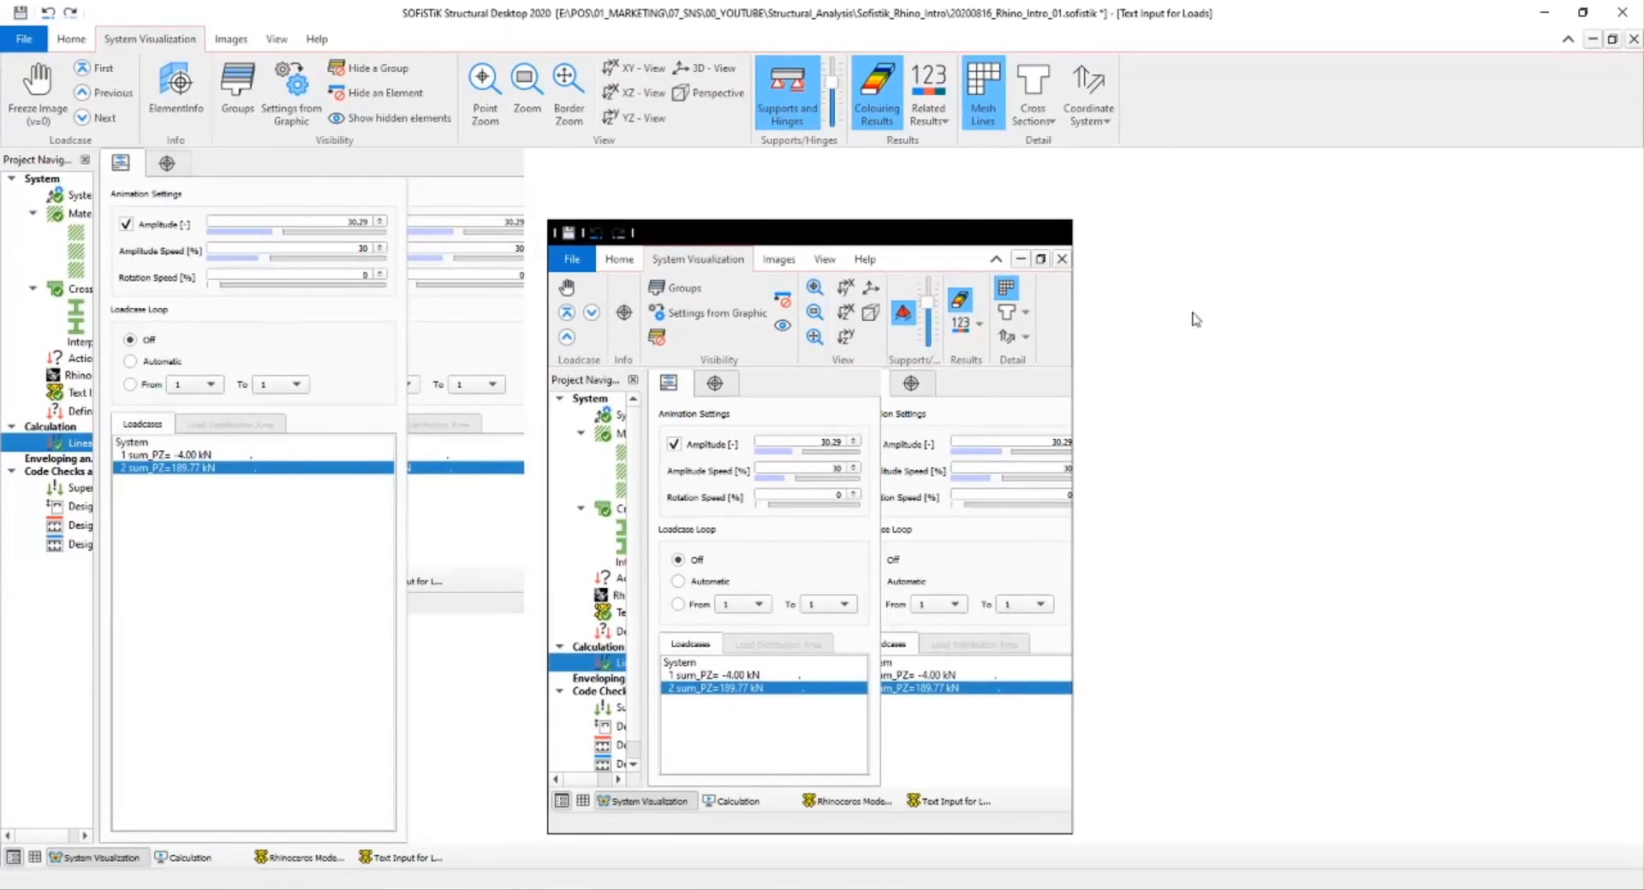
key(alt+Tab)
key(alt+Tab)
click(1621, 12)
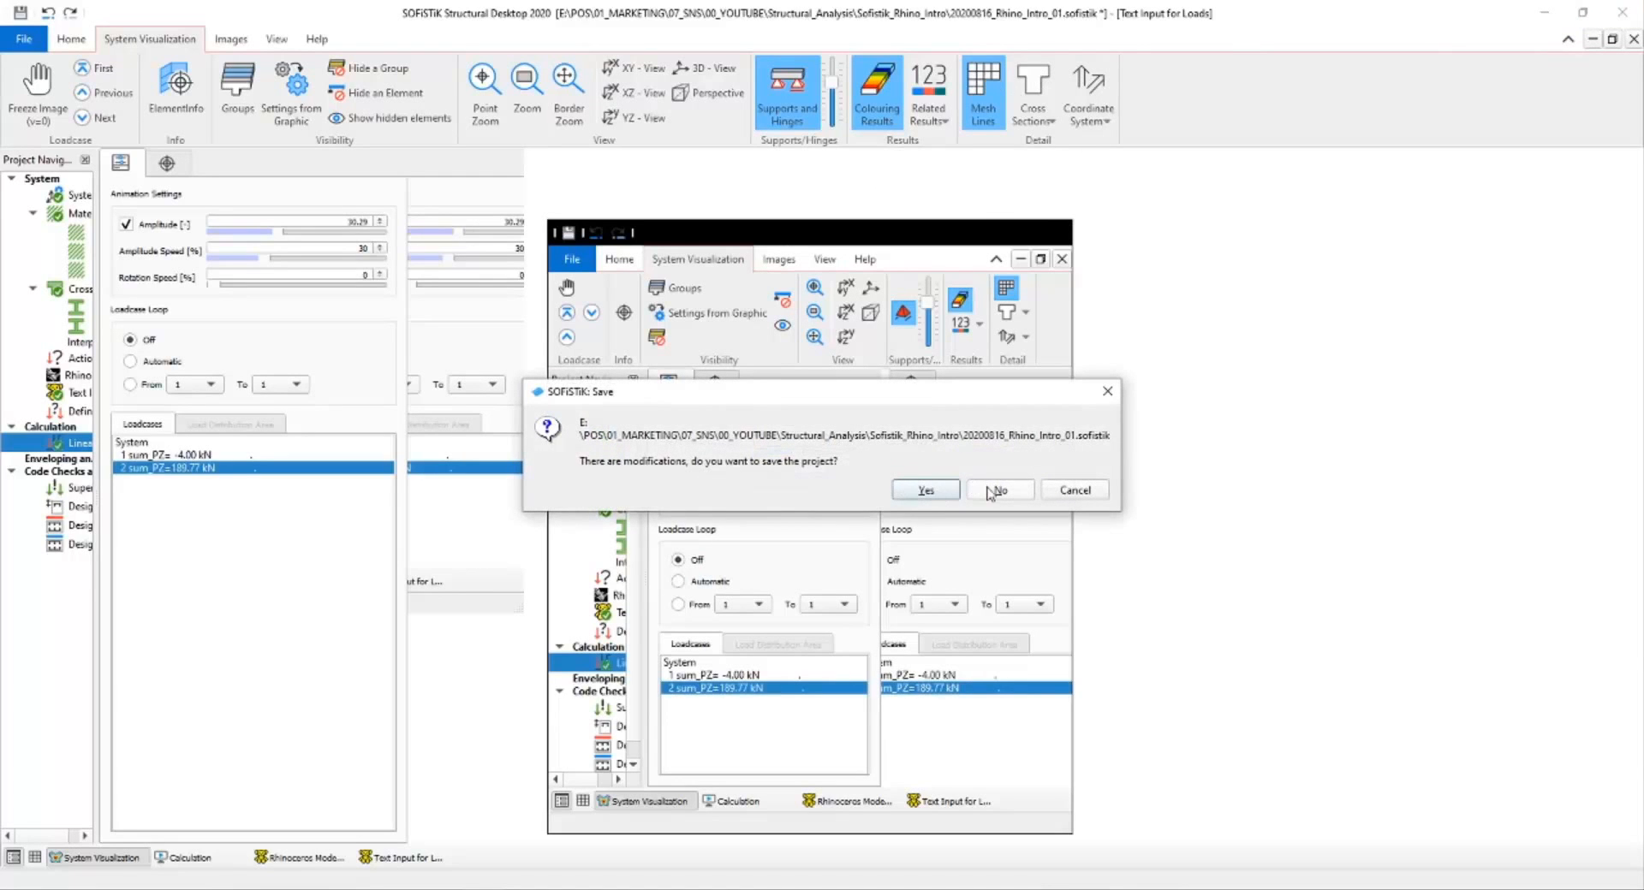
click(943, 495)
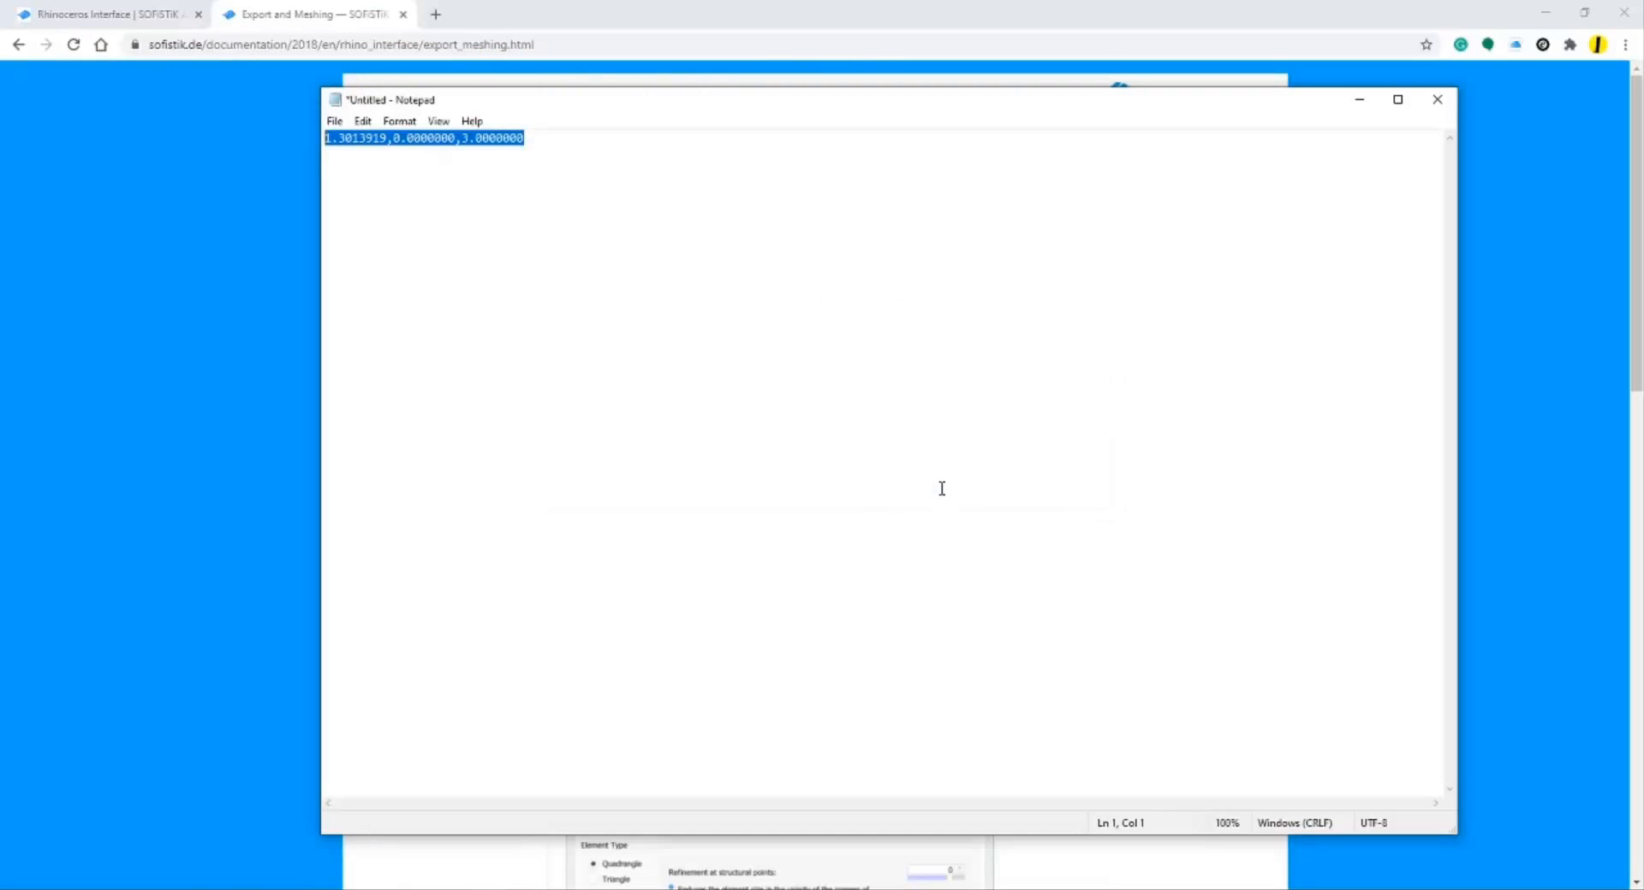
Switch to Rhino and reopen the project in SOFiSTiK Structural Desktop in a maximized window.
click(523, 889)
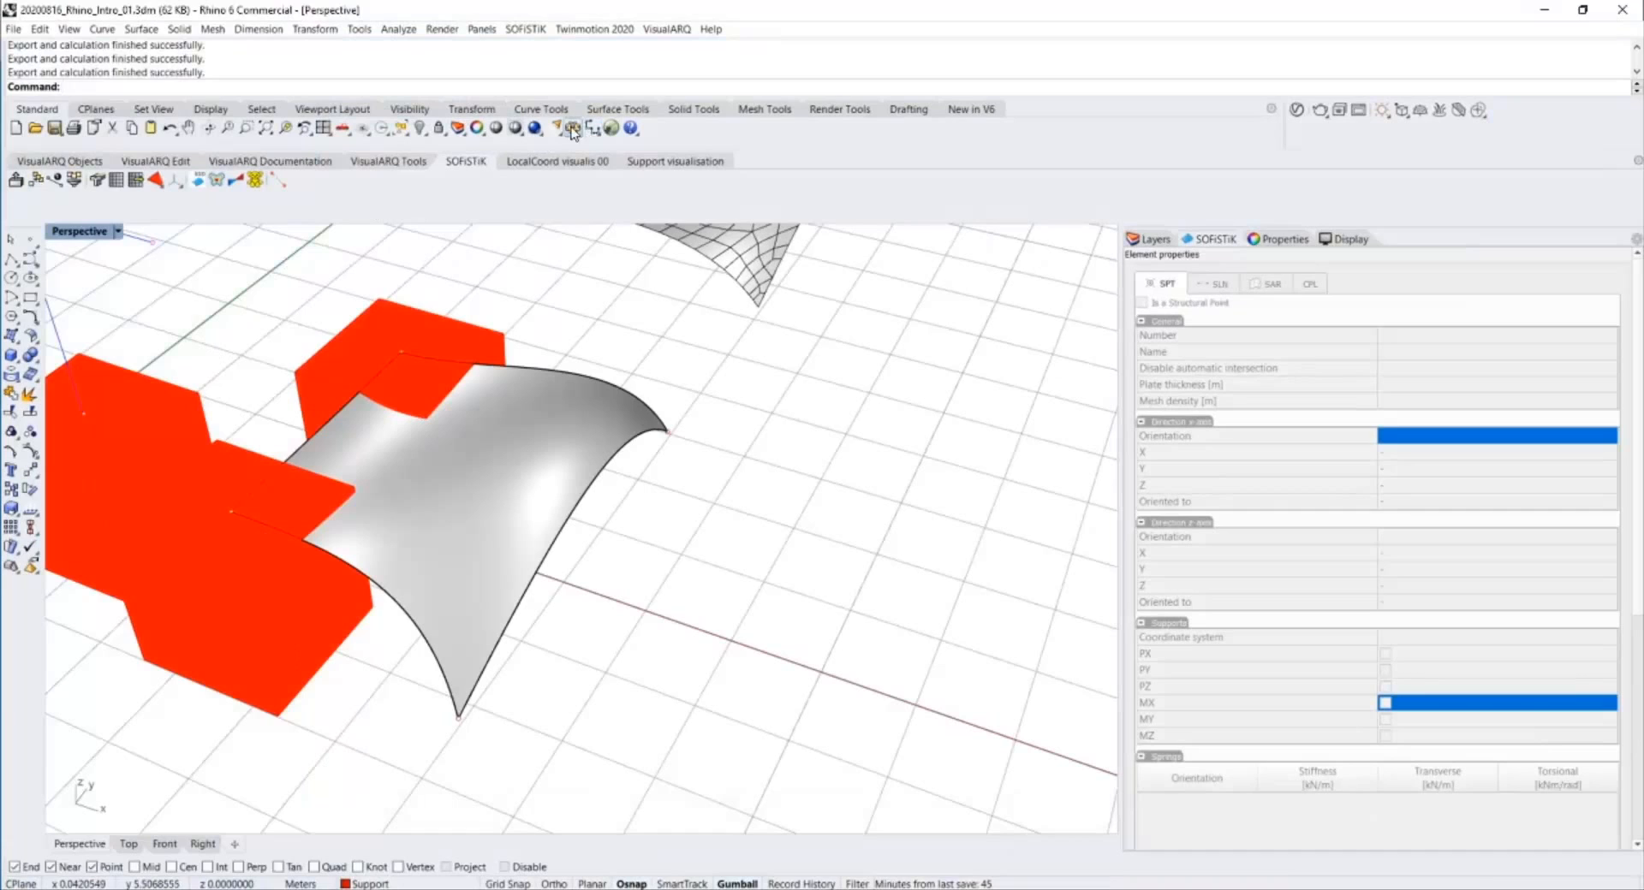
click(198, 179)
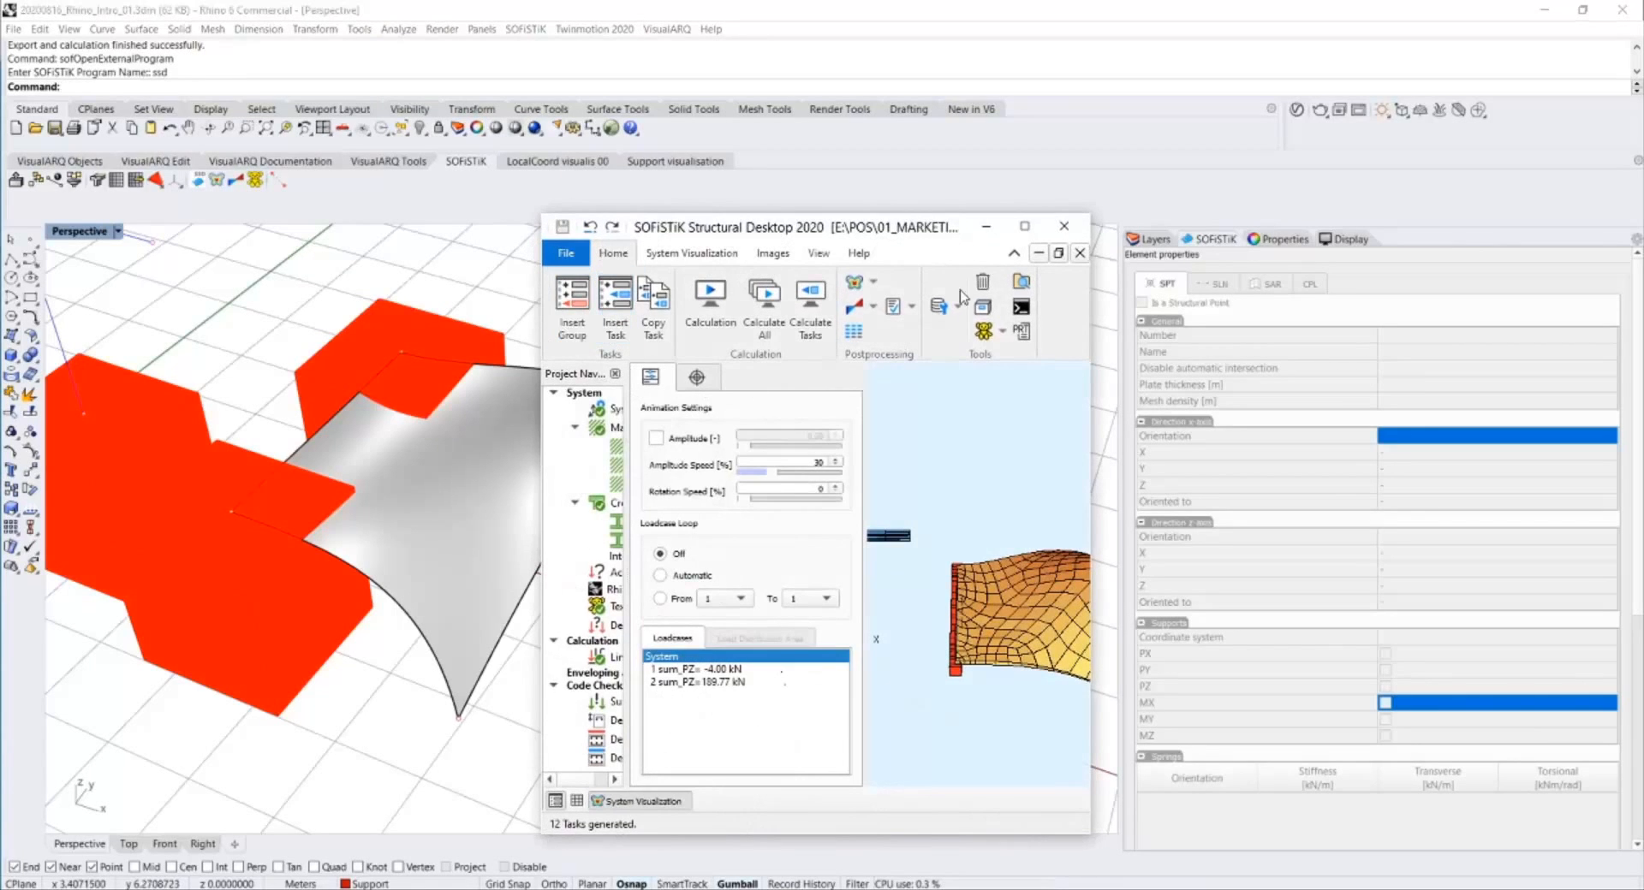
click(1037, 237)
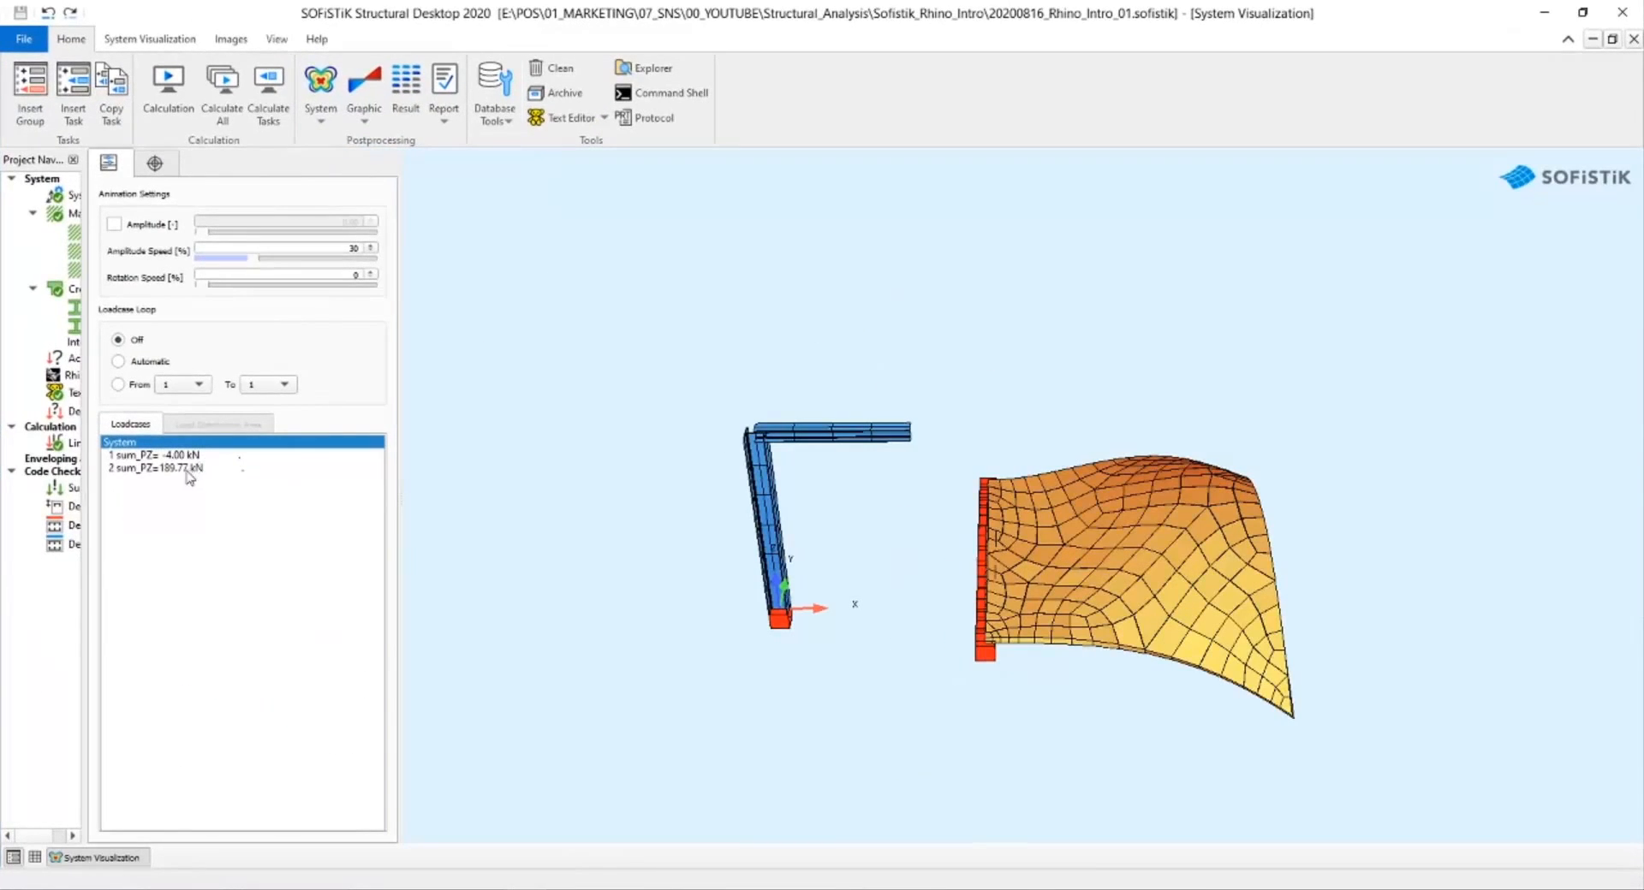
Display load case 2 in System Visualization and examine the deformed plate from a closer, rotated view.
click(188, 469)
drag(1036, 551, 1104, 498)
scroll(1061, 539, up, 5)
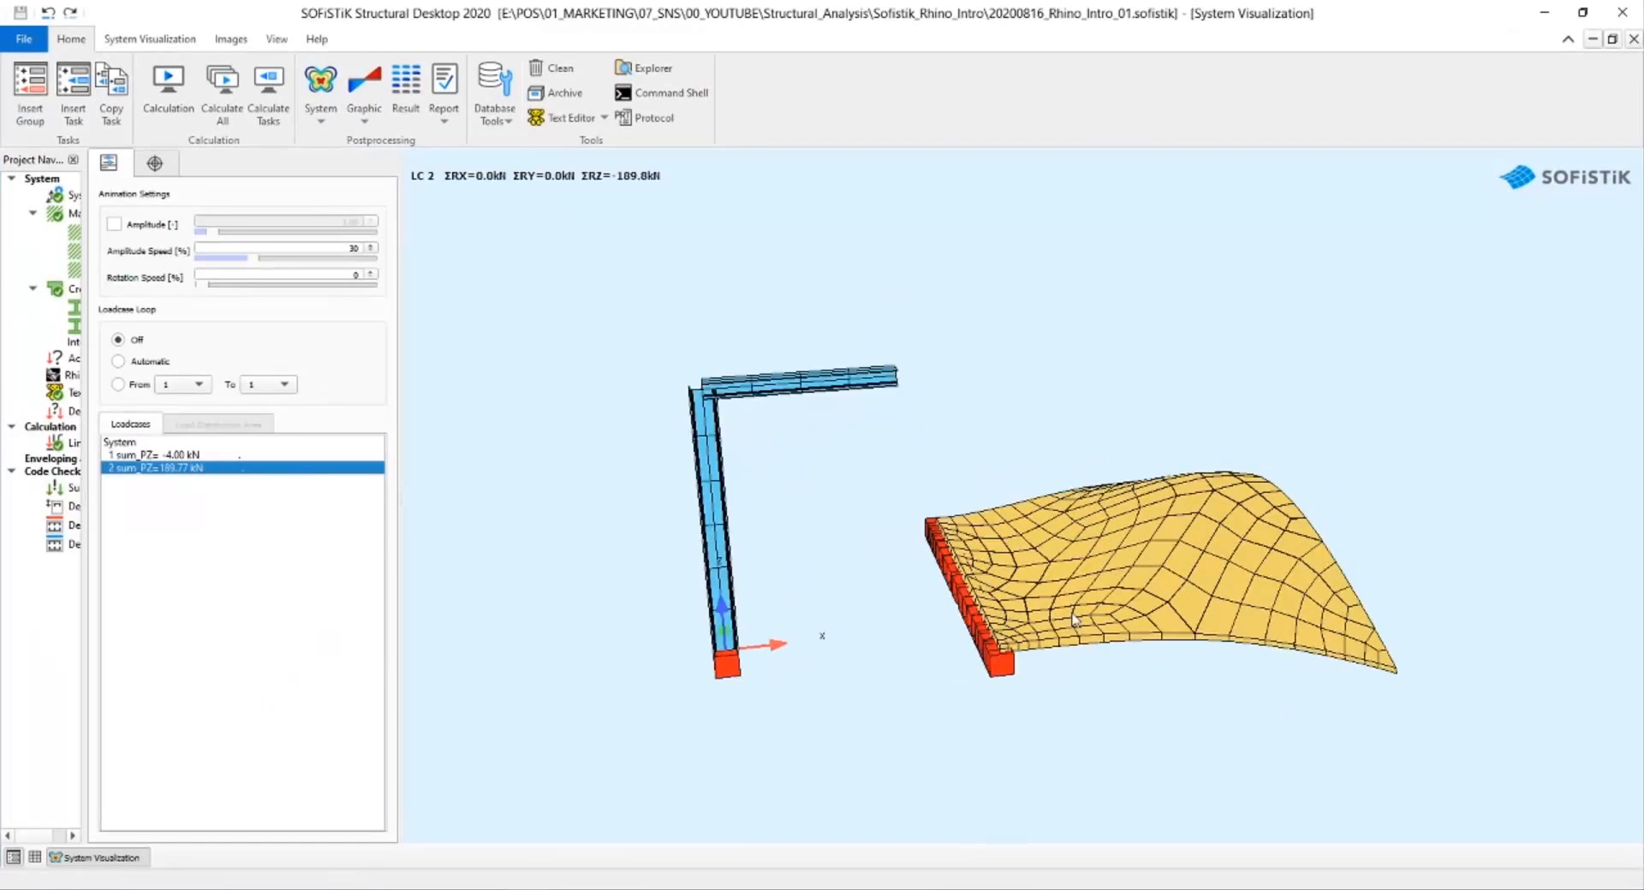
drag(1017, 586, 952, 546)
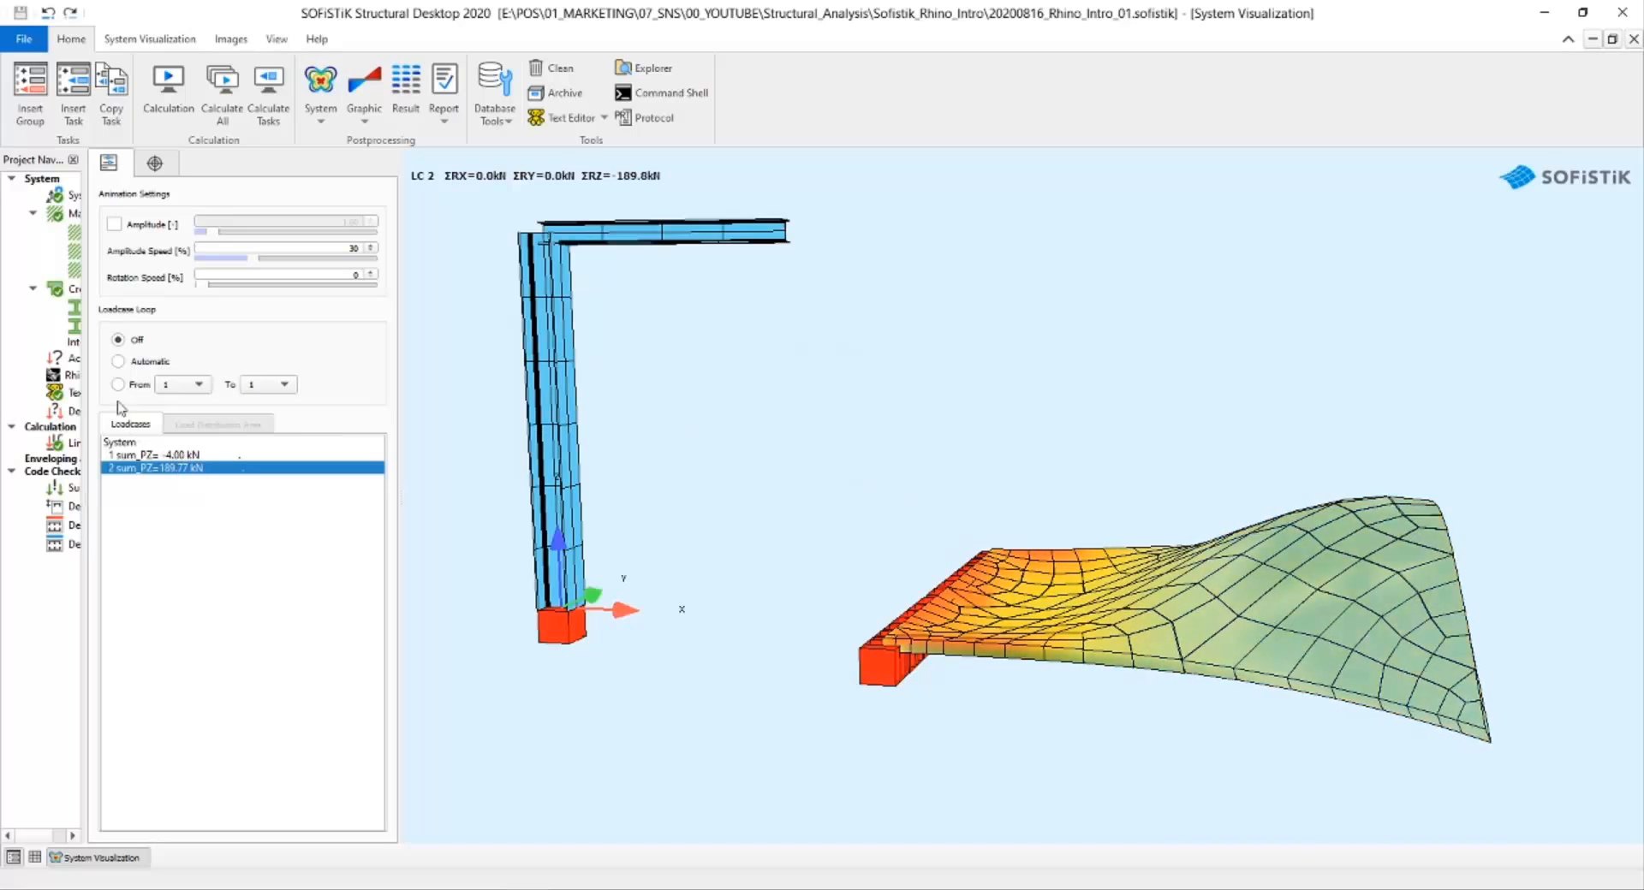
Open the Text Input for Loads task and set p1 of the area load in load case 2 to -200.
double_click(73, 392)
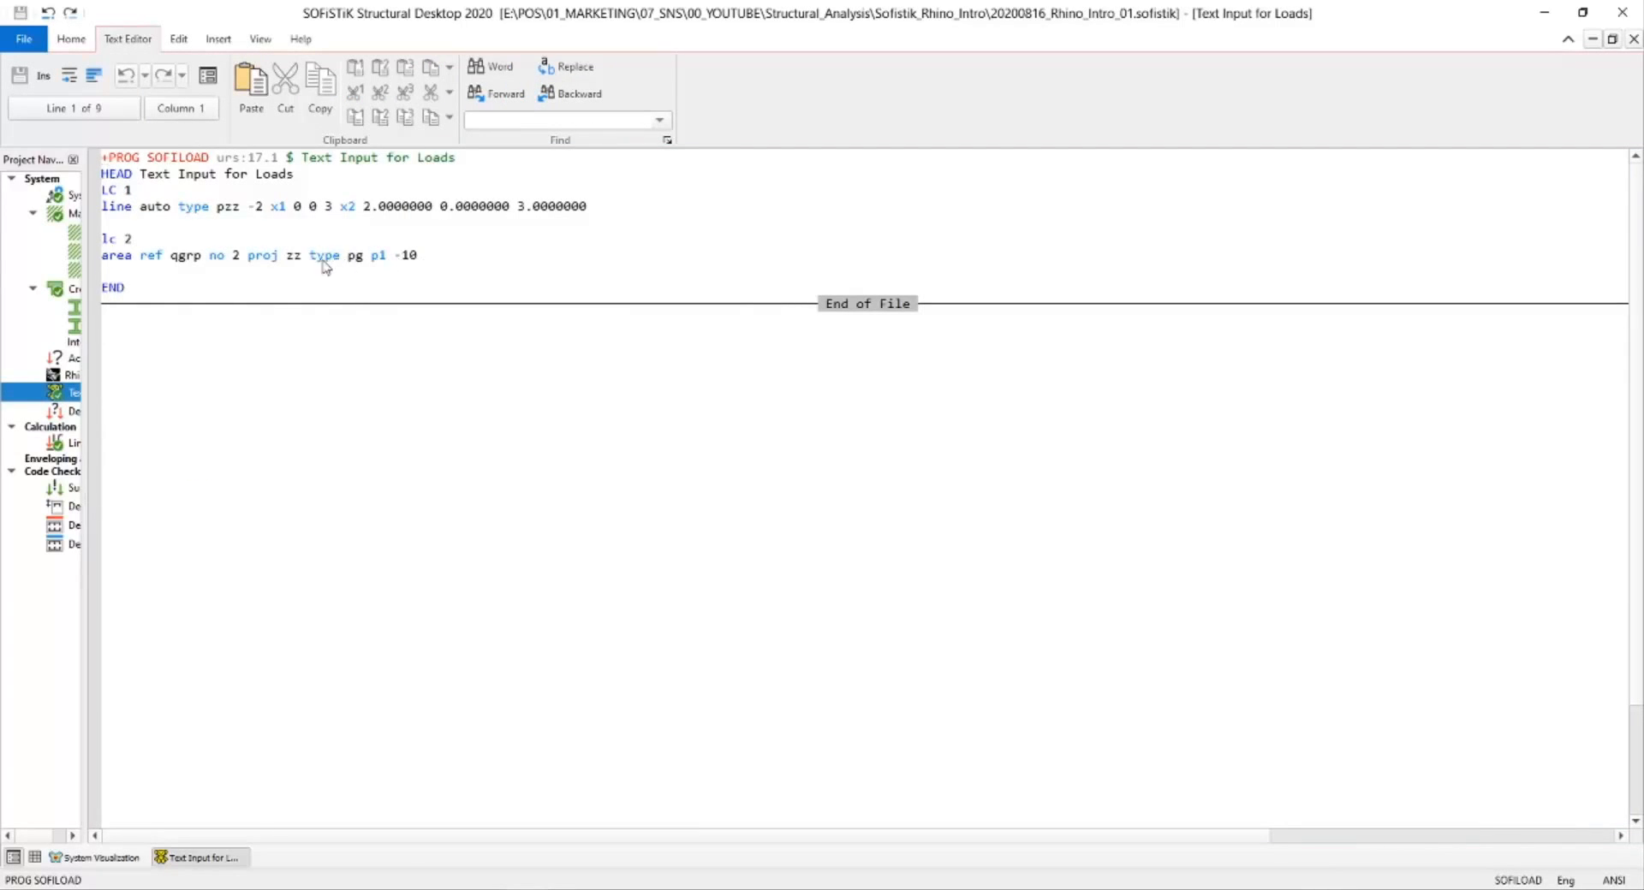
drag(85, 333, 237, 333)
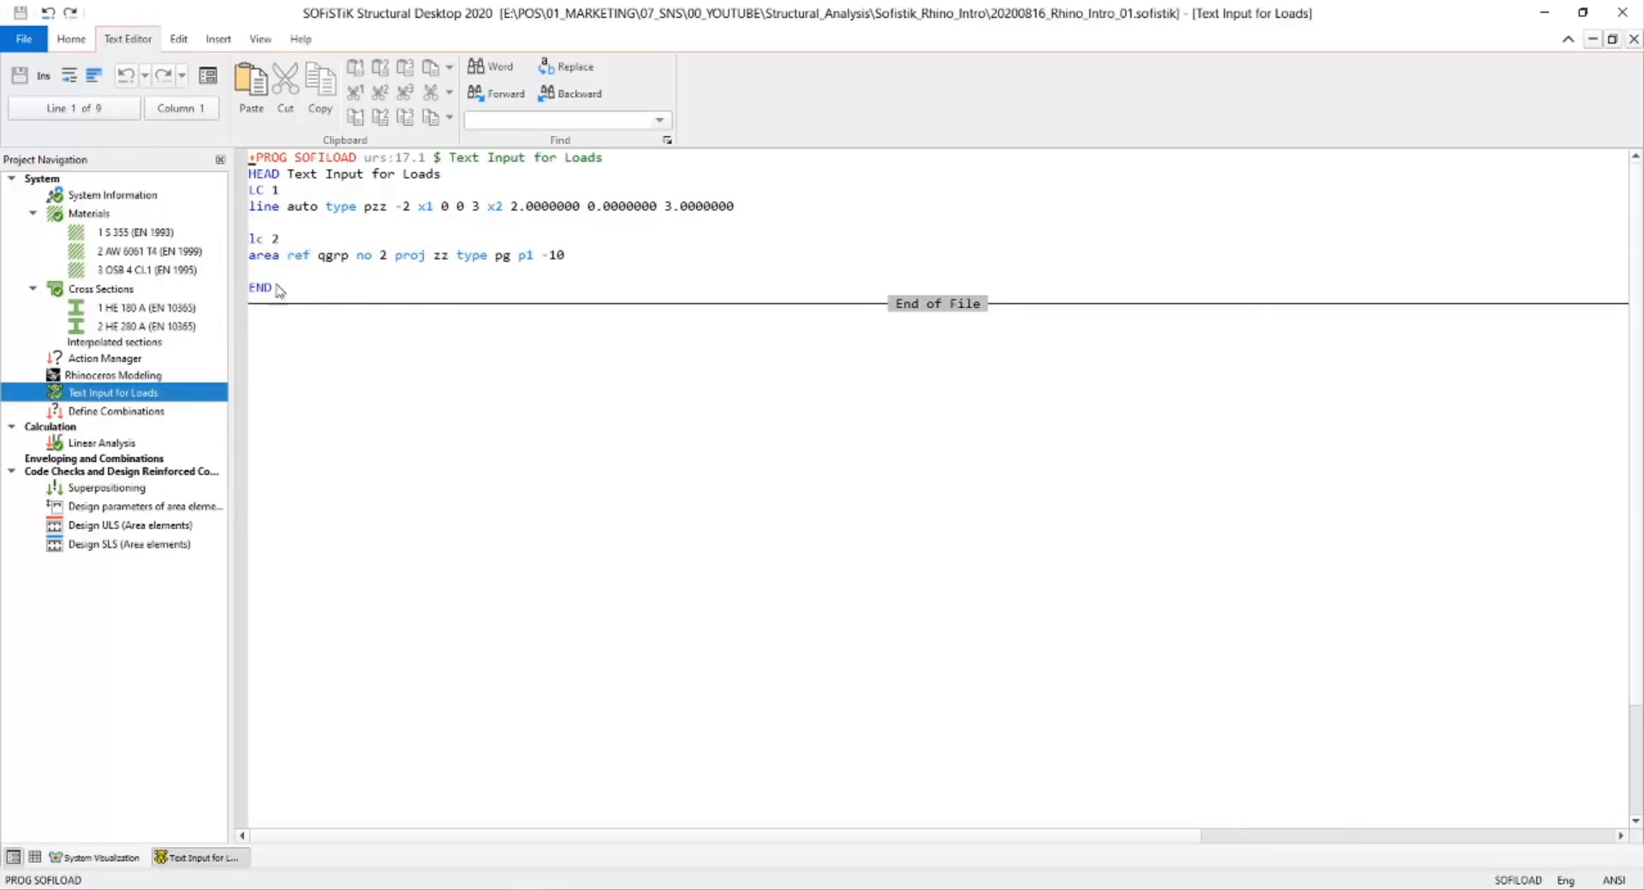
click(295, 260)
drag(291, 260, 359, 260)
click(345, 261)
click(412, 251)
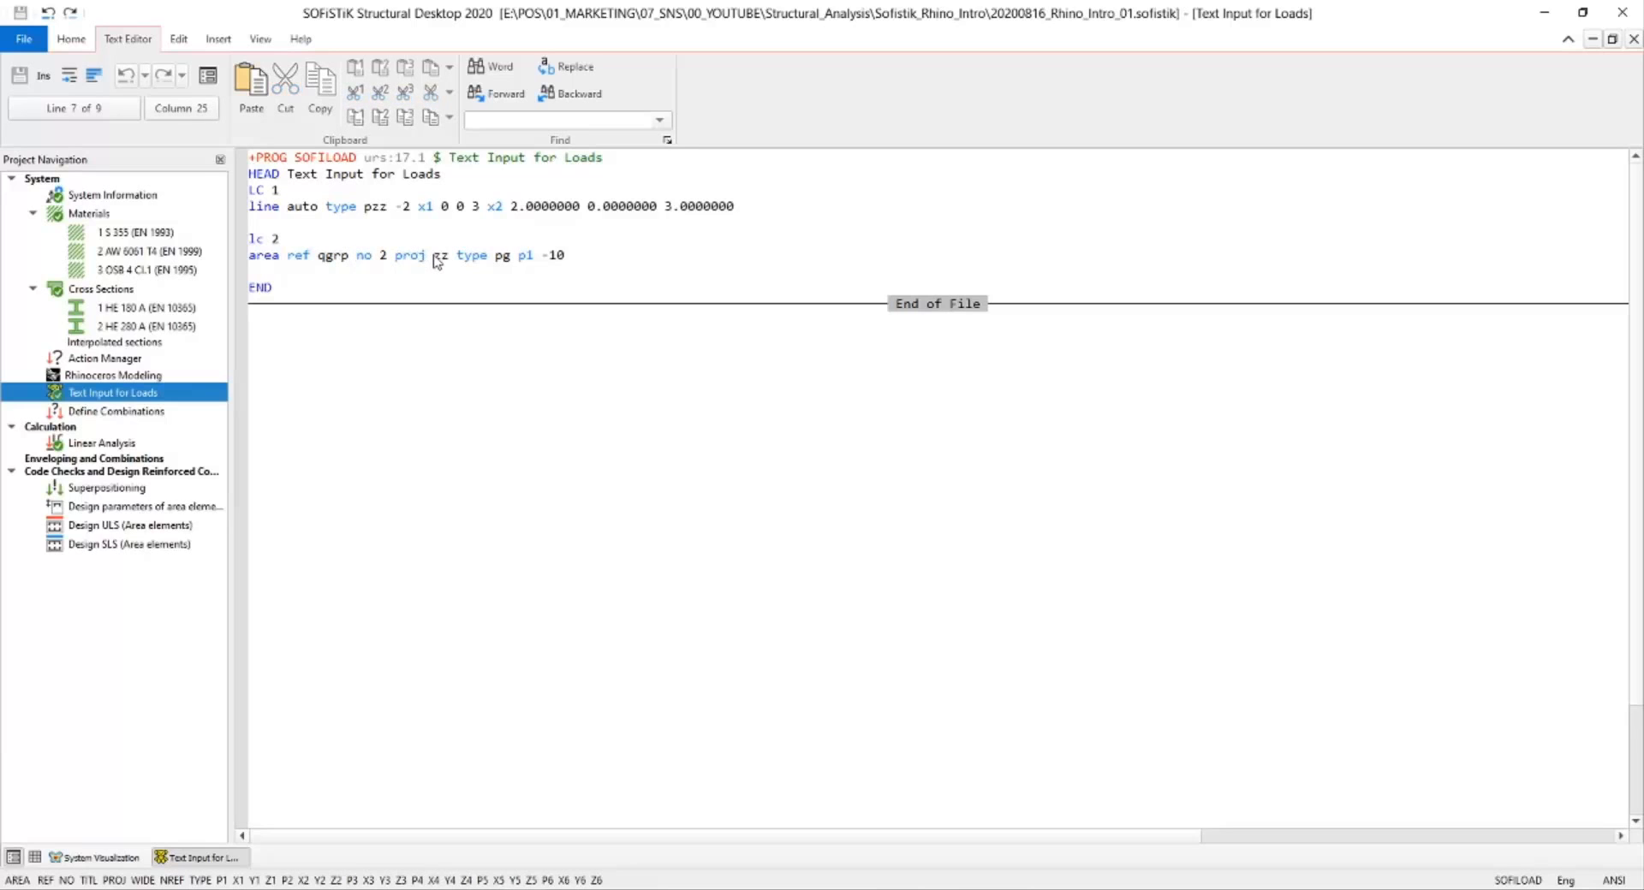
click(525, 260)
click(562, 262)
key(BackSpace)
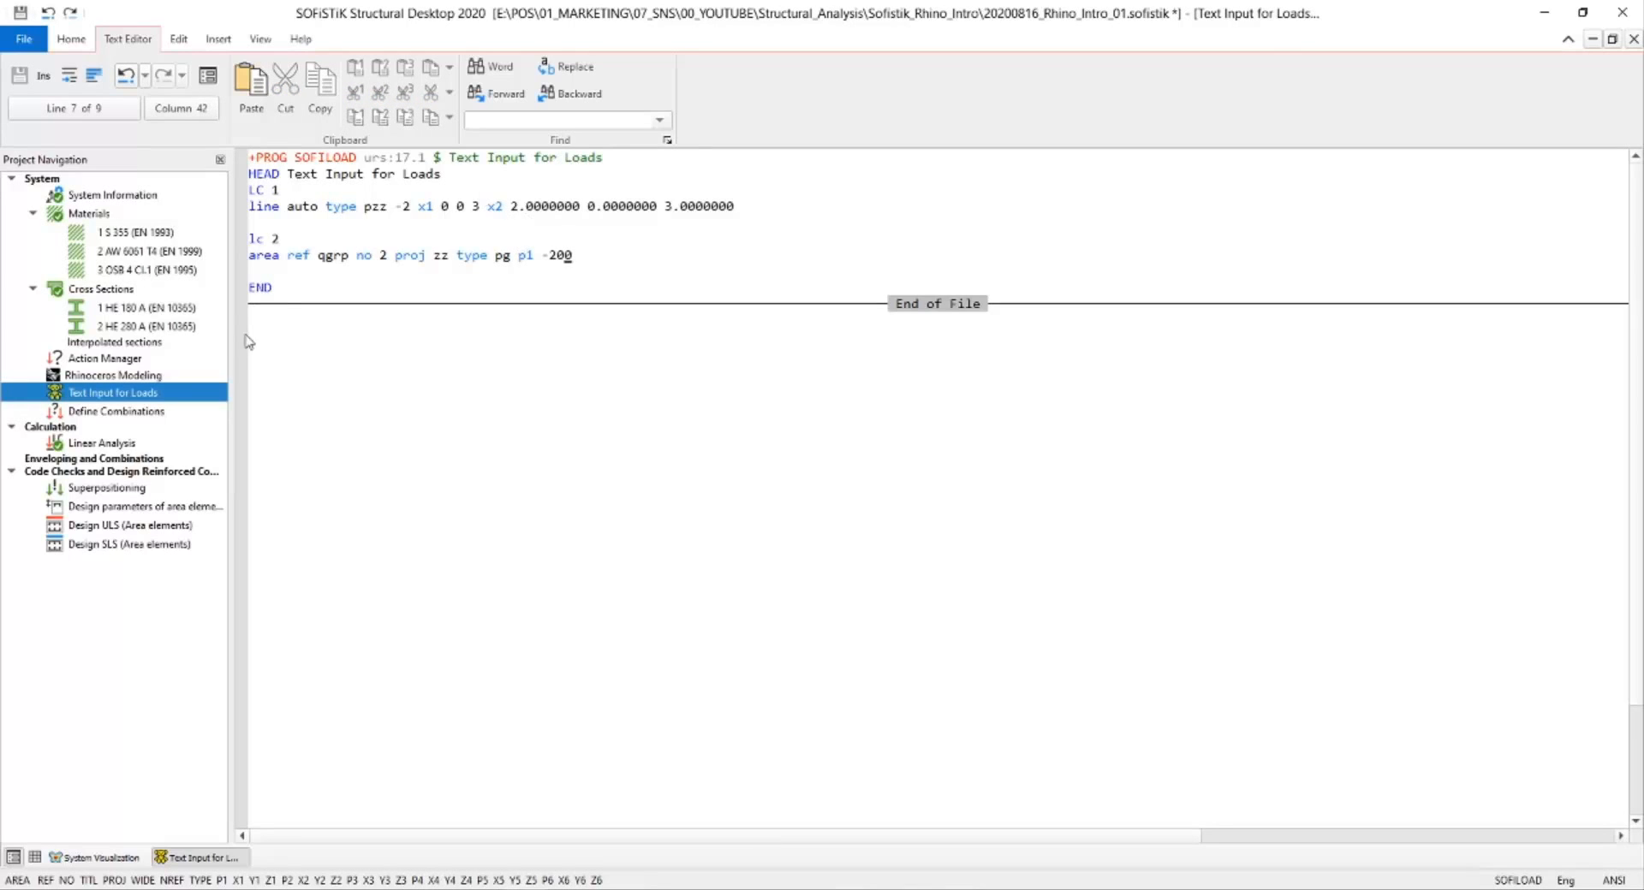
Recalculate the Text Input for Loads and Linear Analysis tasks with the increased area load.
right_click(169, 394)
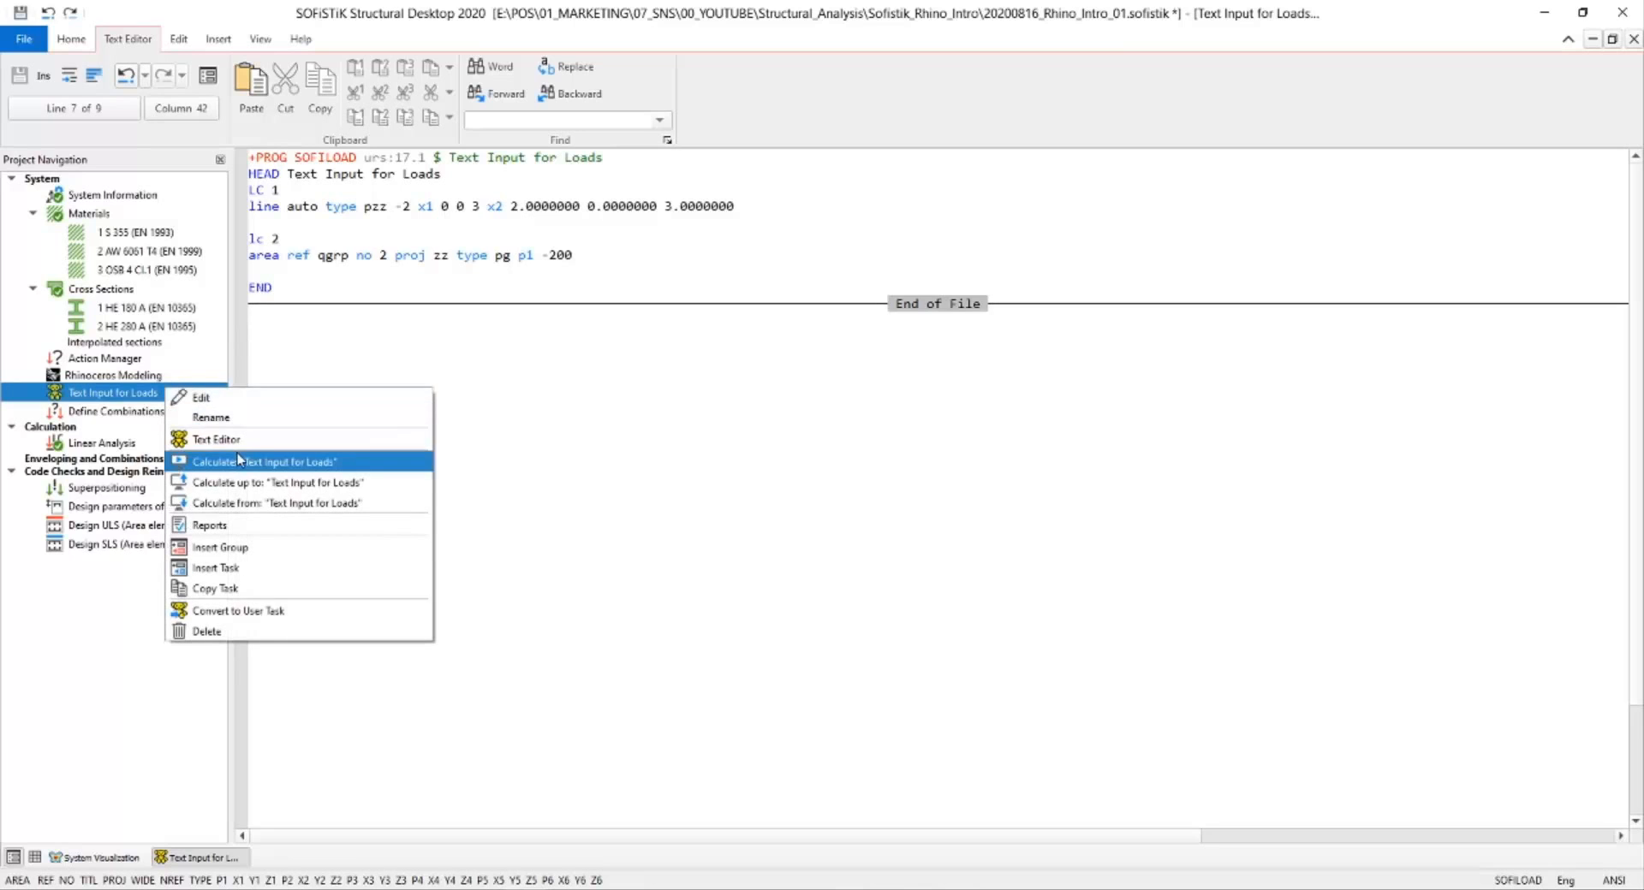
click(238, 454)
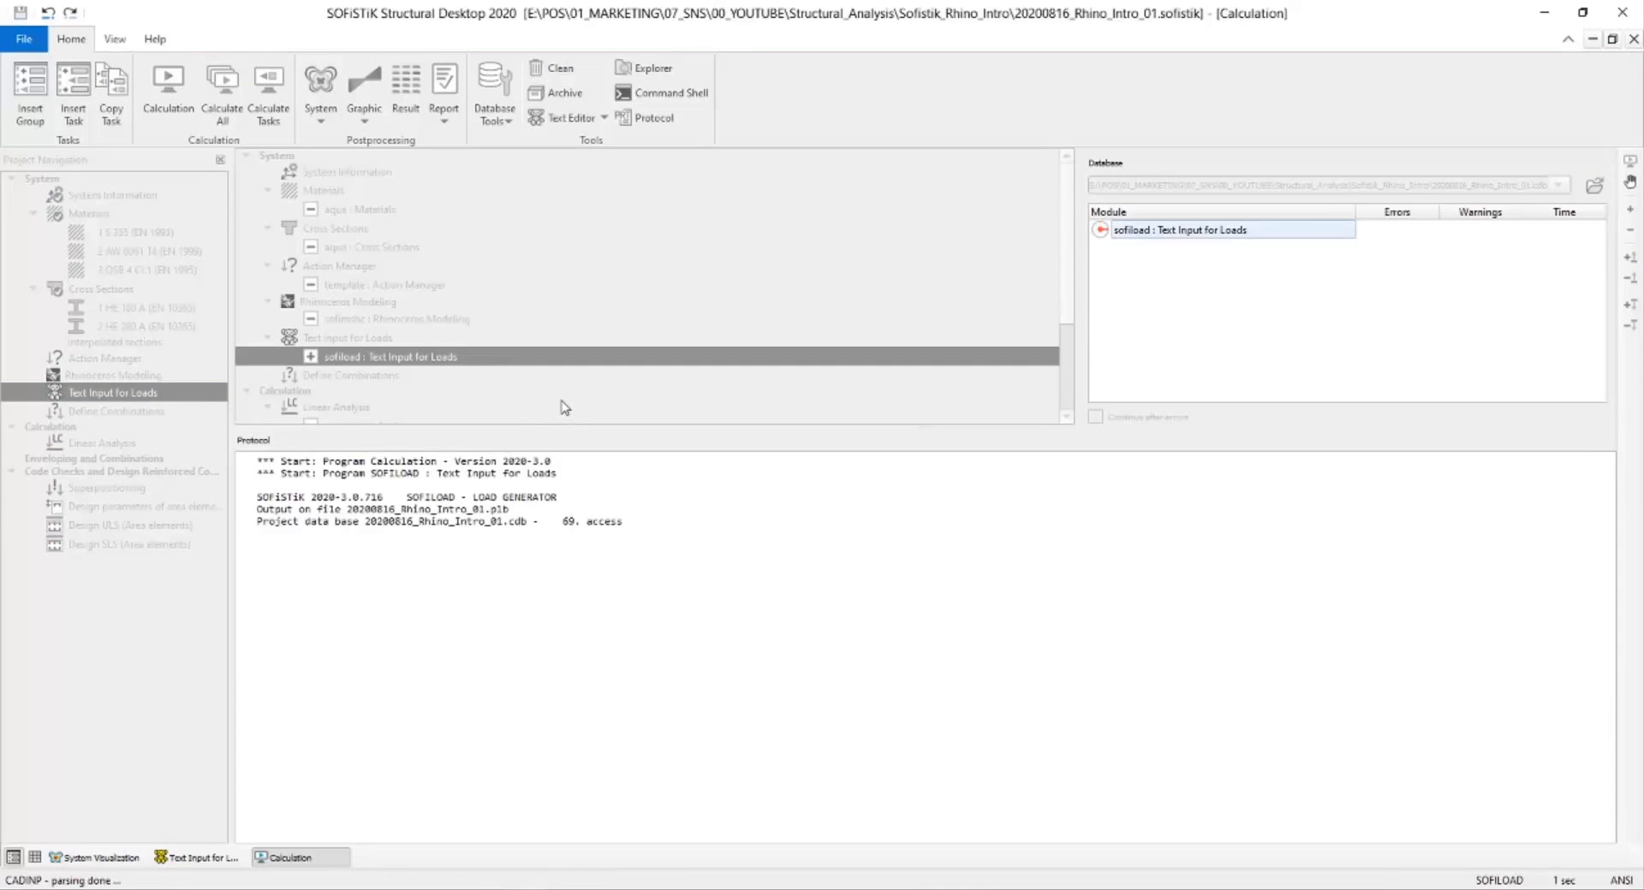
right_click(124, 443)
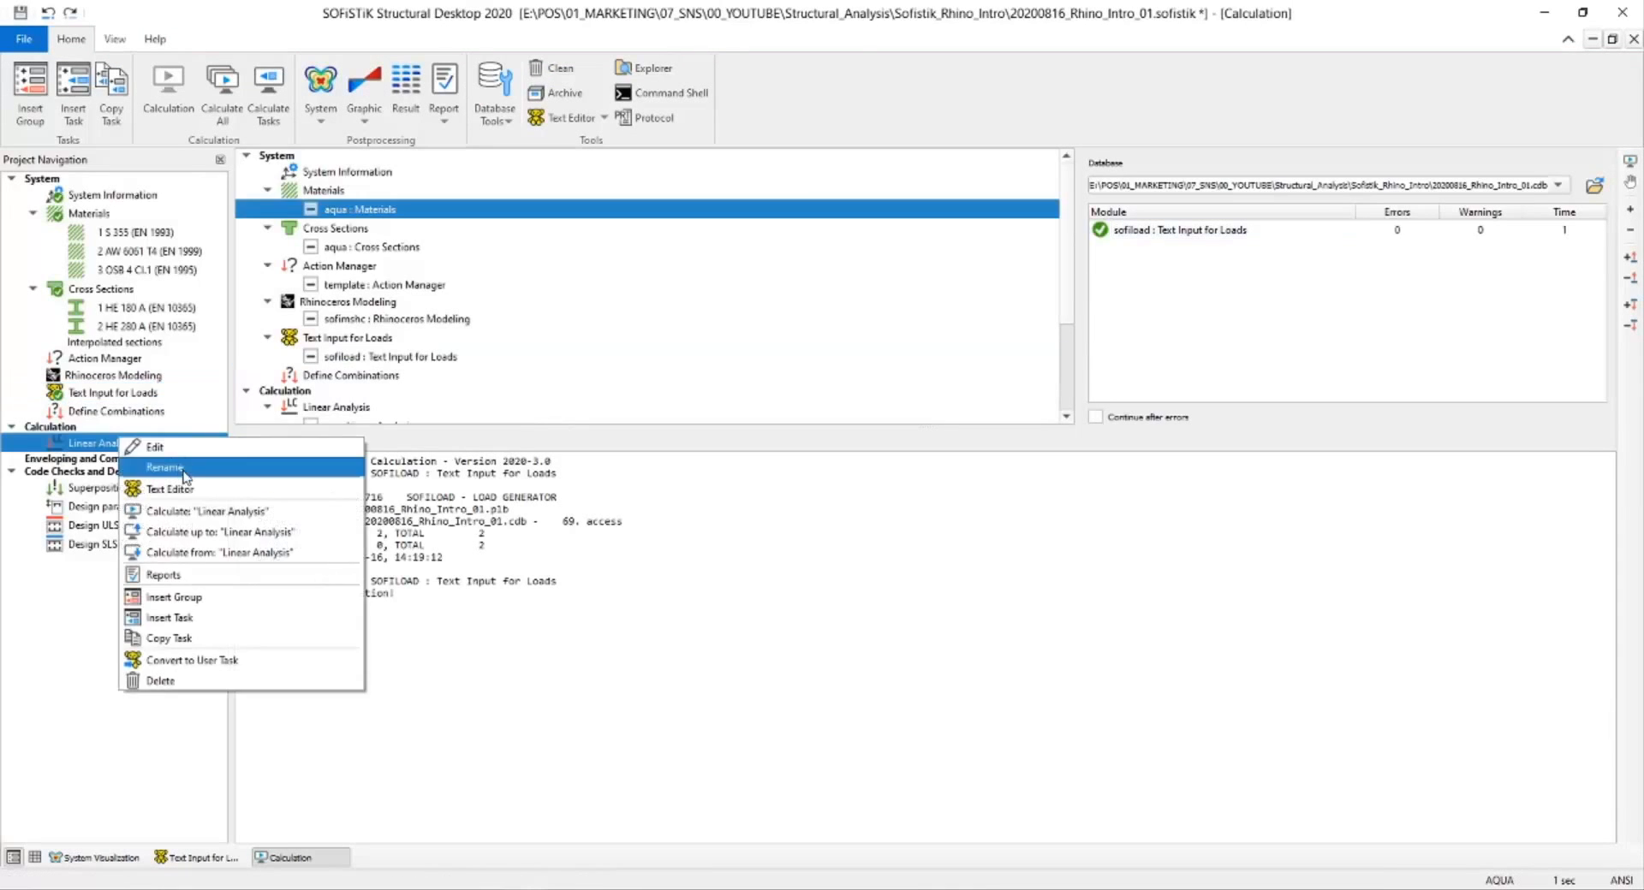
click(214, 505)
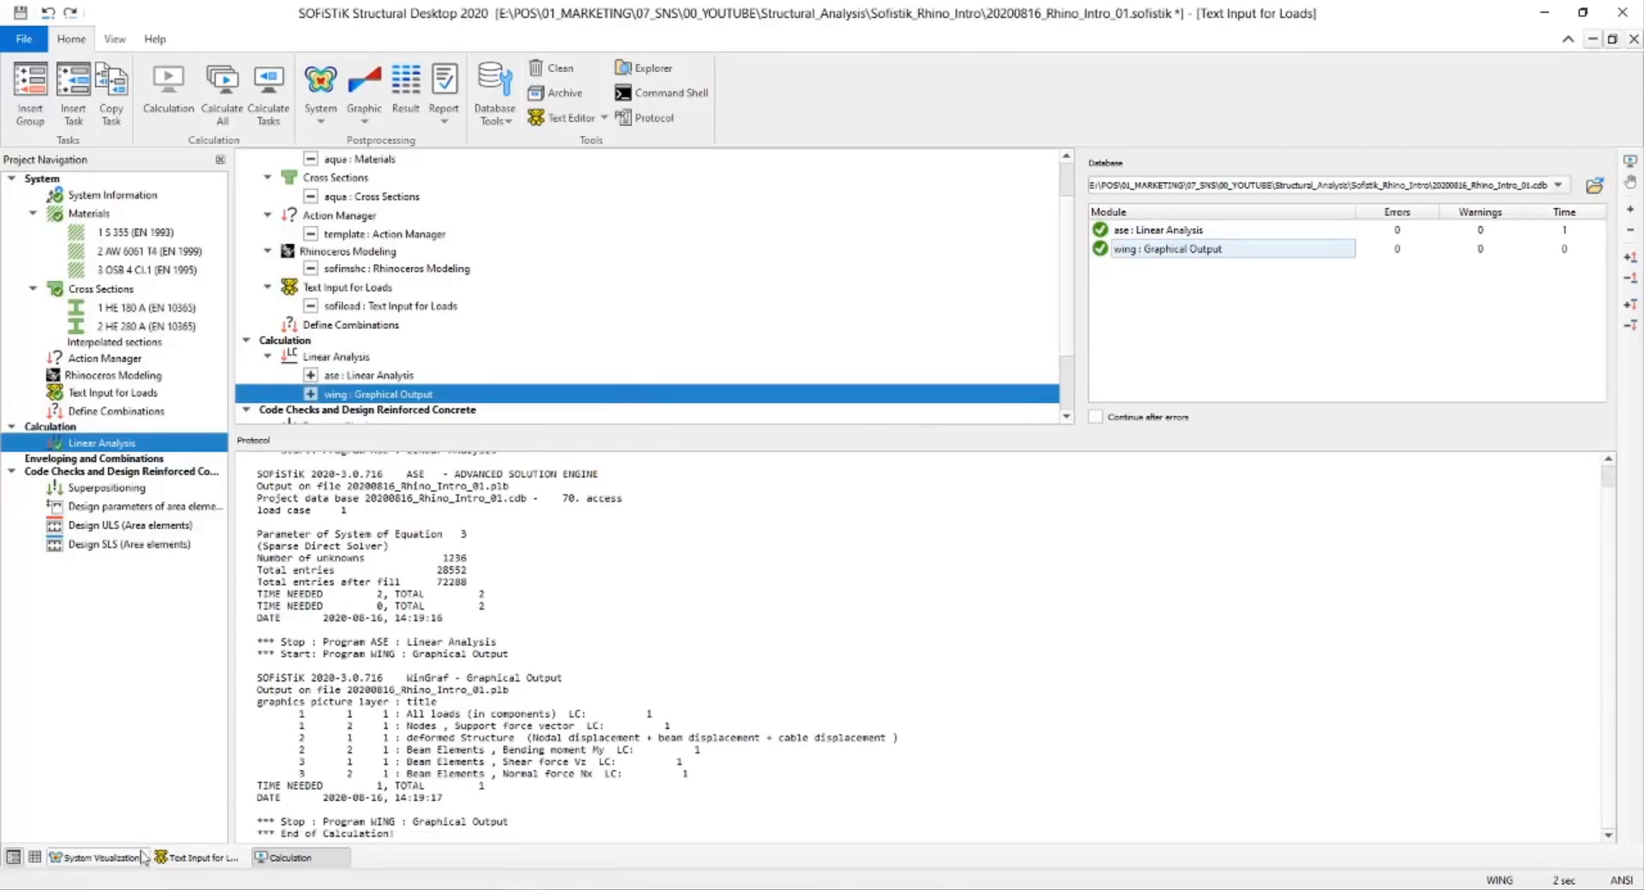
Return to System Visualization and examine the deformation for load case 2 and load case 1.
click(99, 858)
click(326, 467)
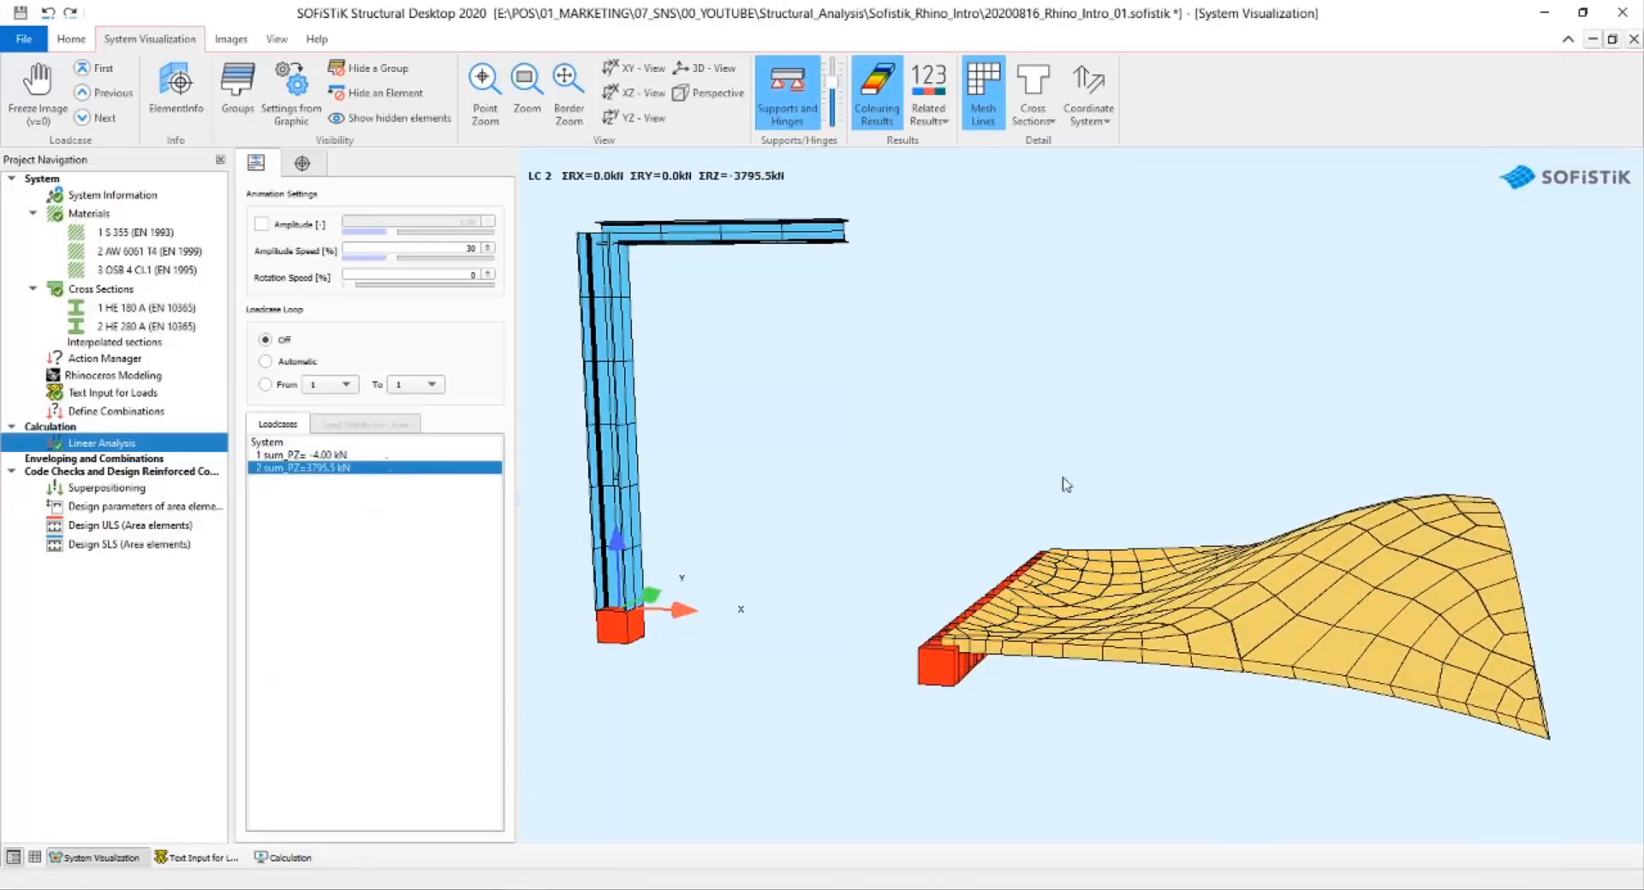
drag(970, 458, 1030, 480)
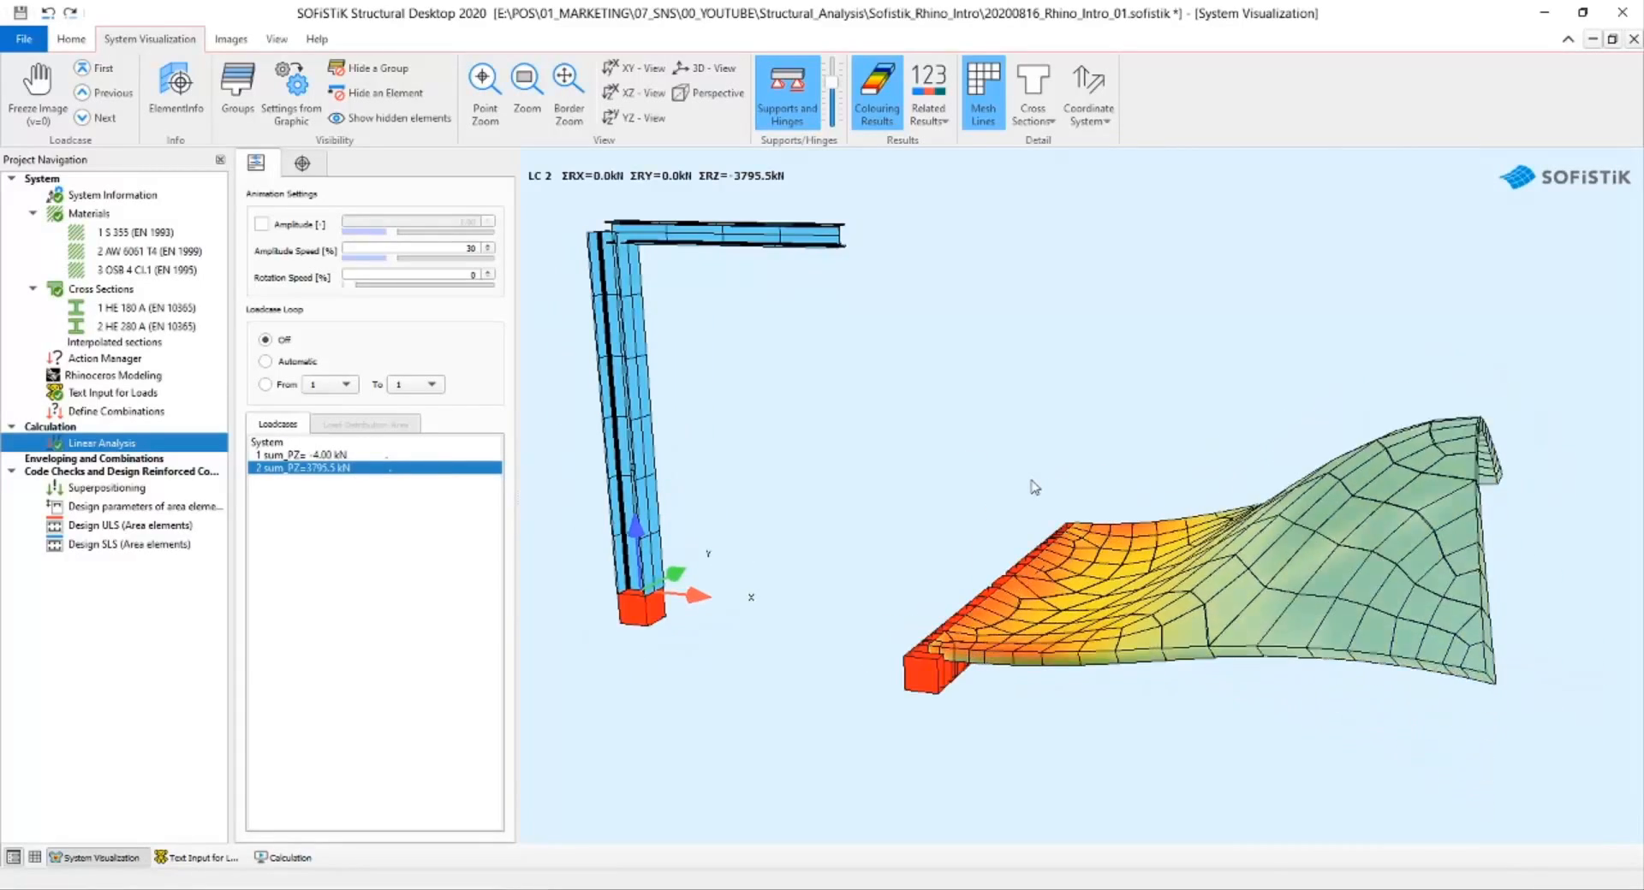
click(355, 458)
drag(853, 425, 972, 443)
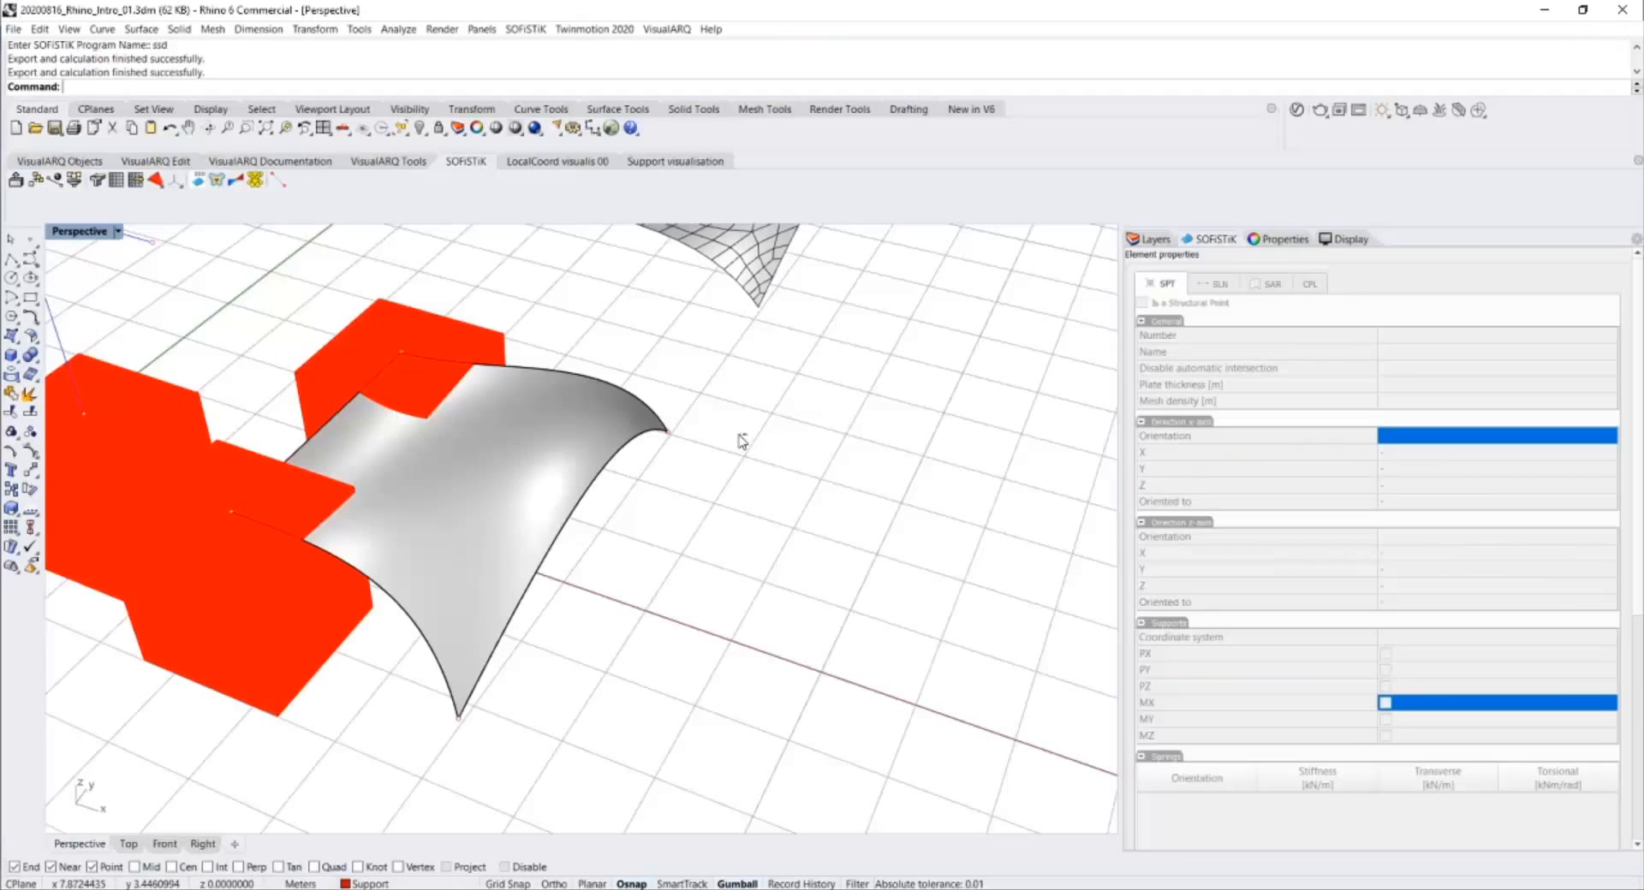
Switch to Rhino, show the VisualARQ Objects tools and look over the whole model.
scroll(742, 442, down, 8)
right_drag(742, 442, 494, 231)
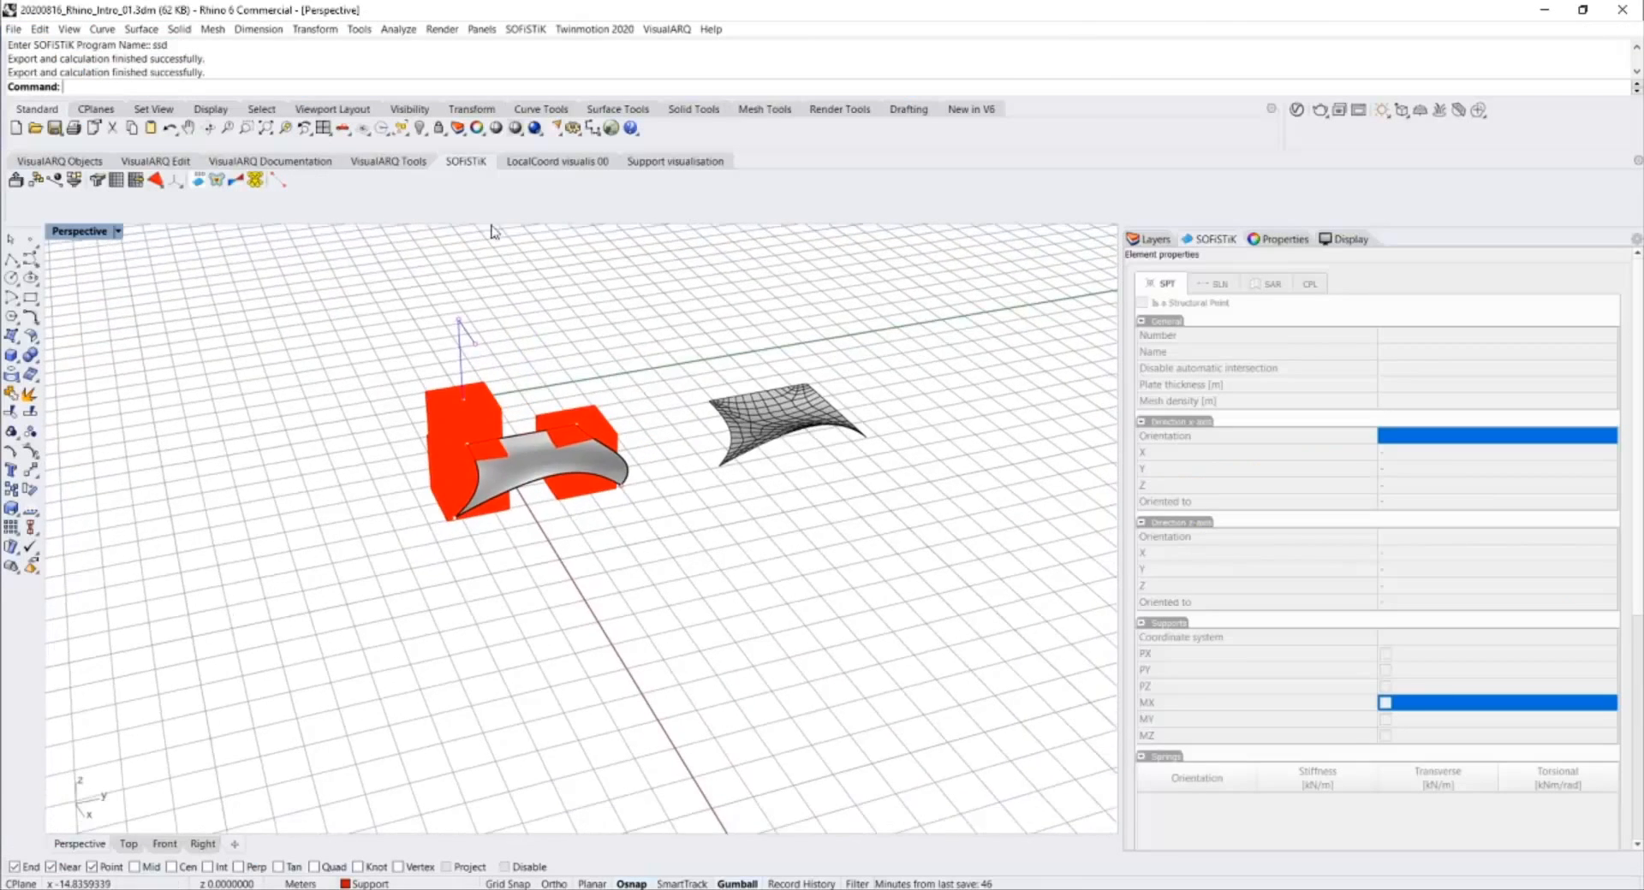
click(77, 164)
right_drag(457, 263, 509, 224)
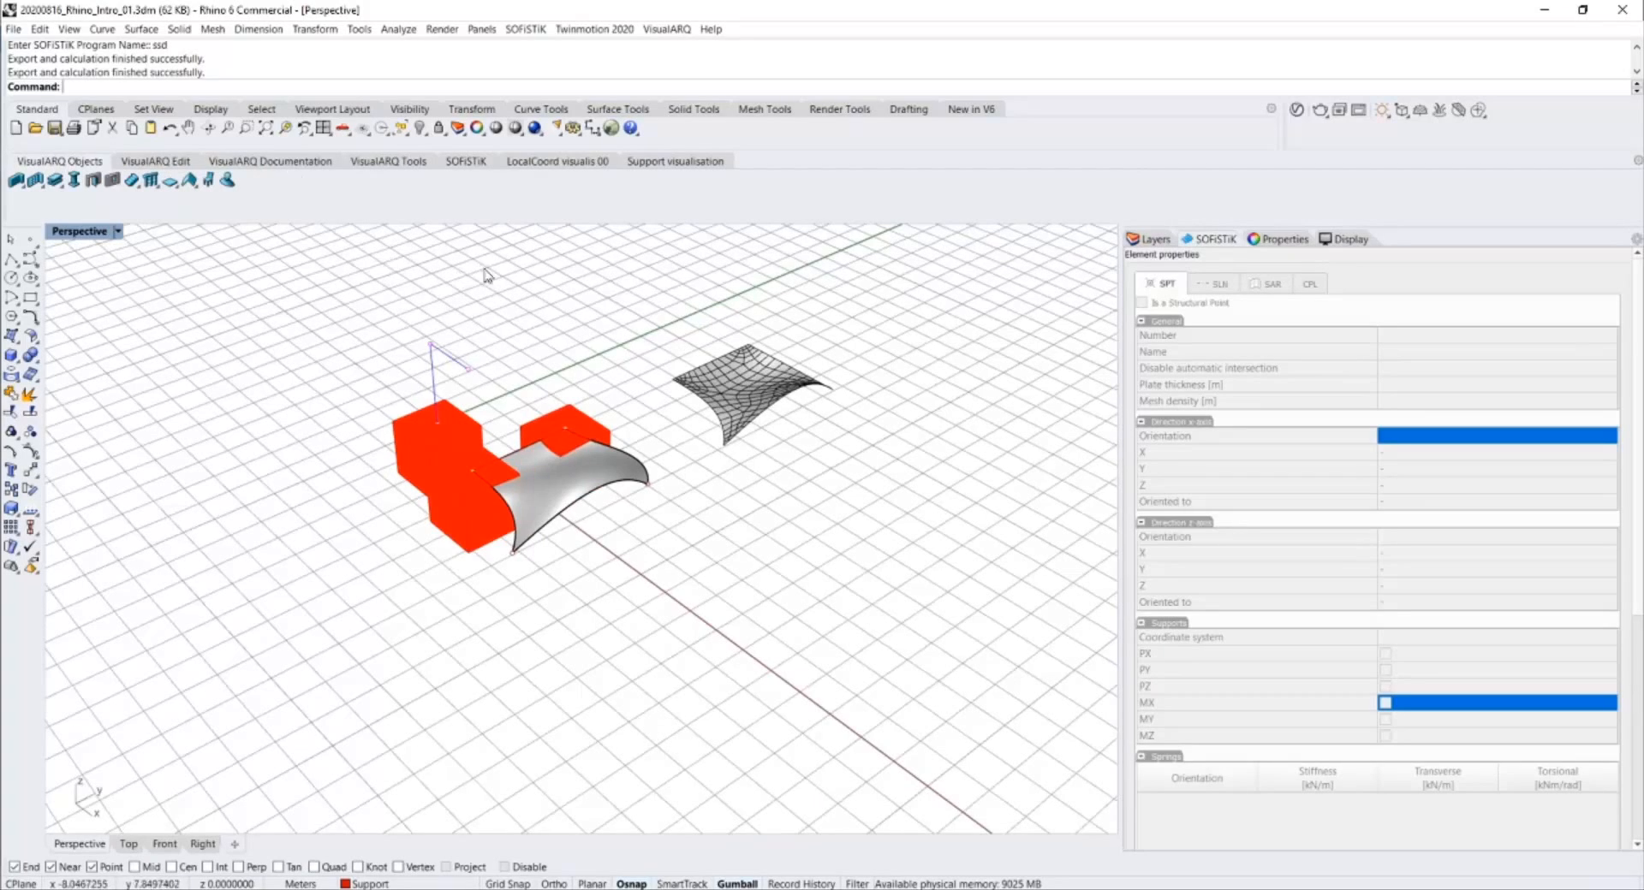
right_drag(574, 292, 596, 365)
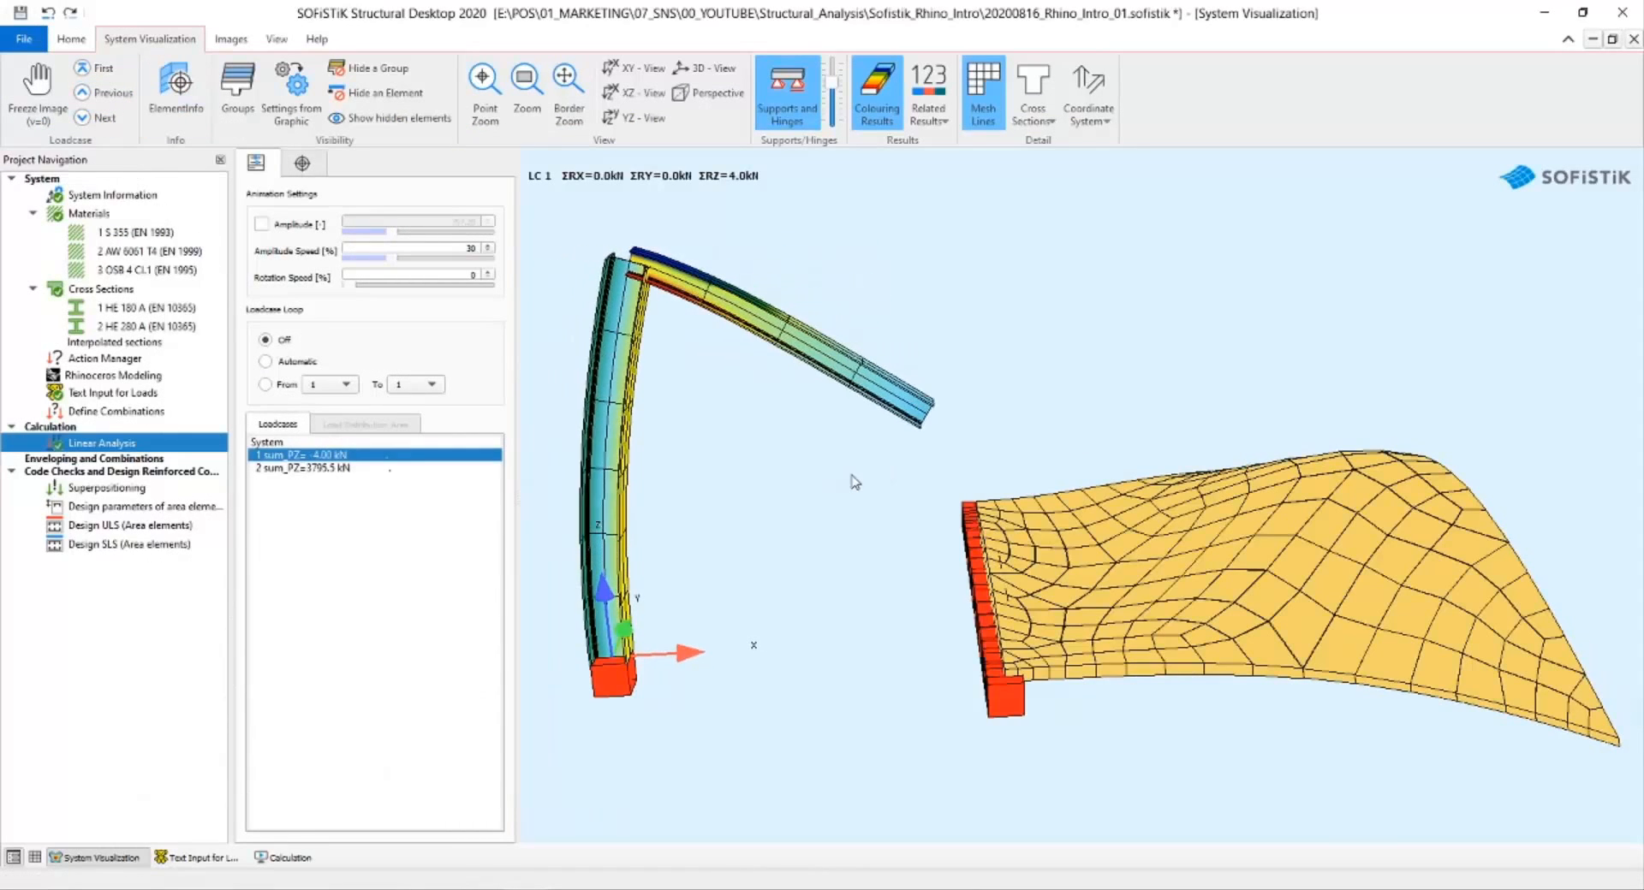
Open the IFC export in SOFiSTiK, choose the IFC 2x3 Coordination View variant and review the group and filter options.
click(44, 43)
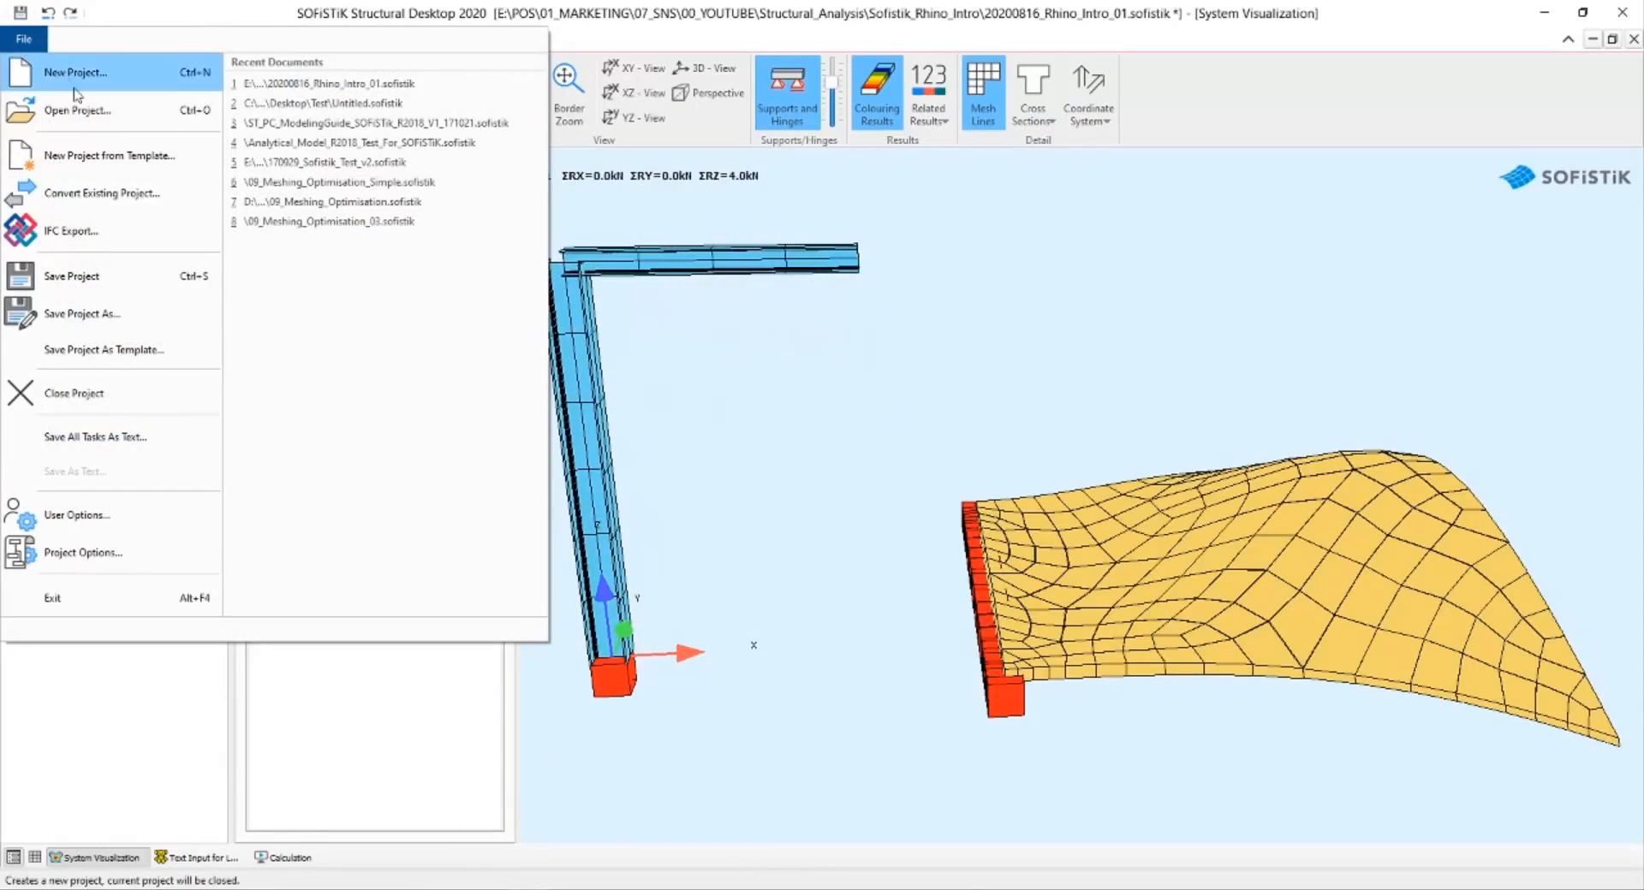
click(114, 229)
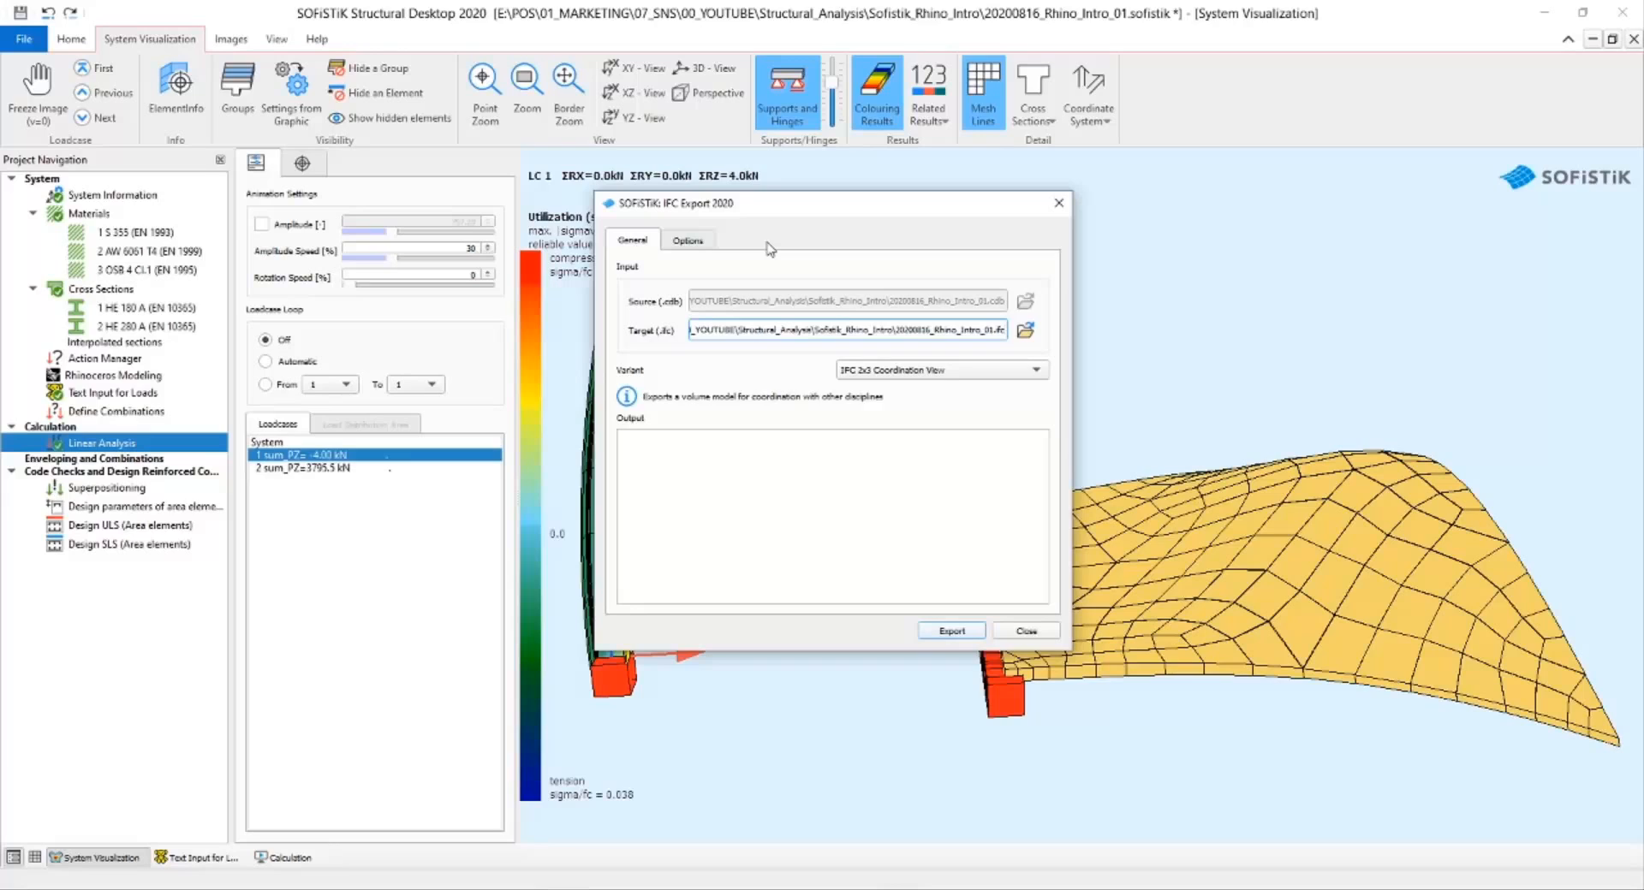
click(861, 373)
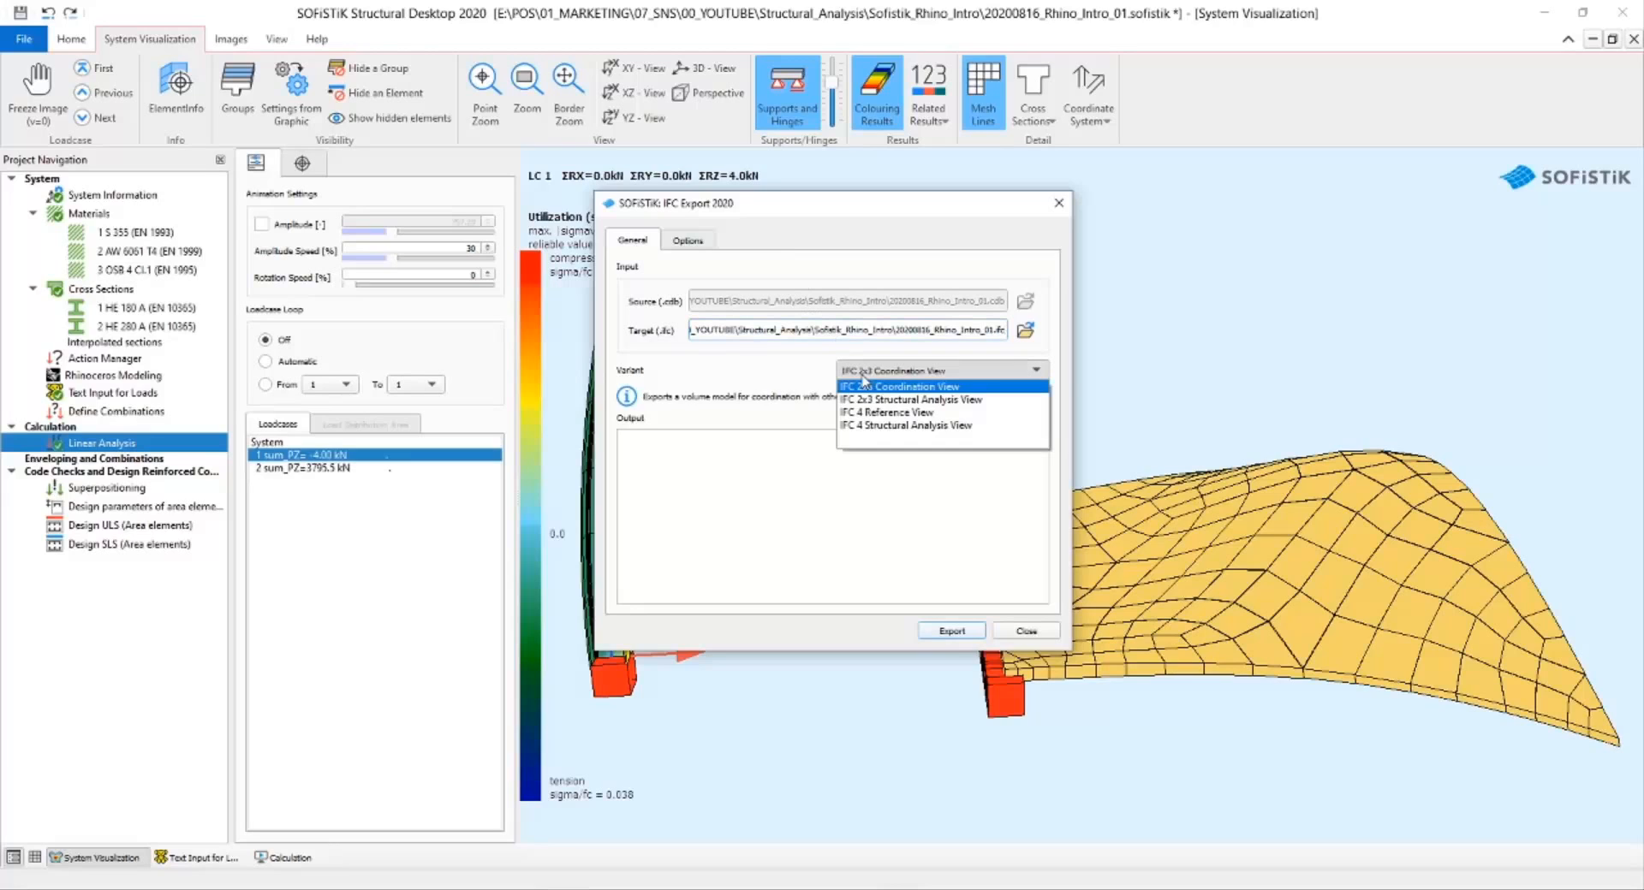
click(971, 387)
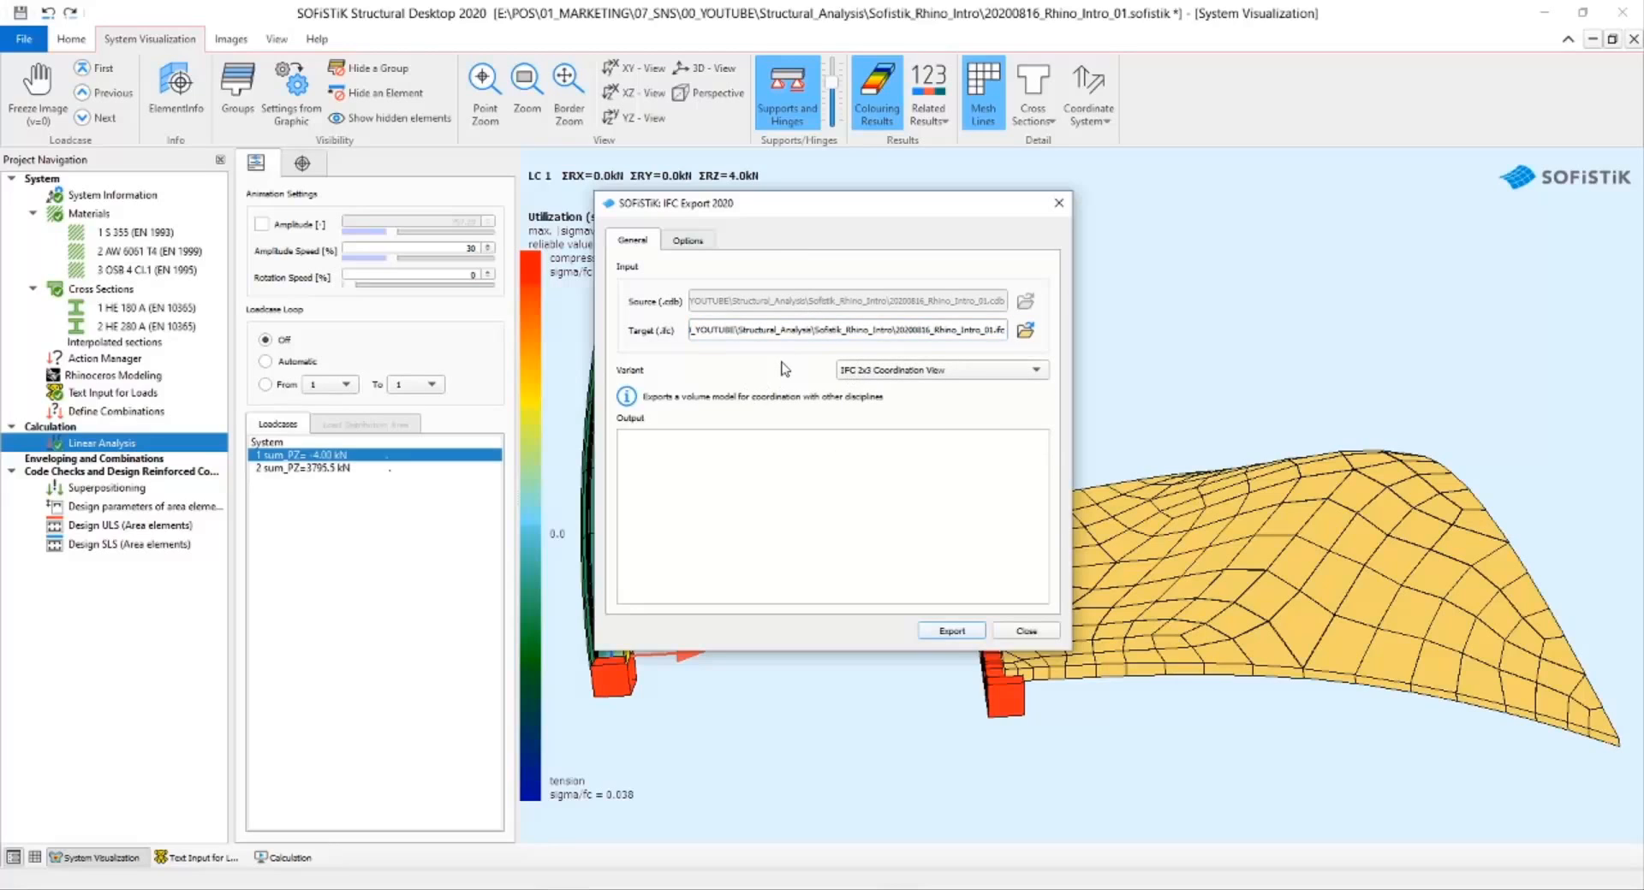
click(689, 242)
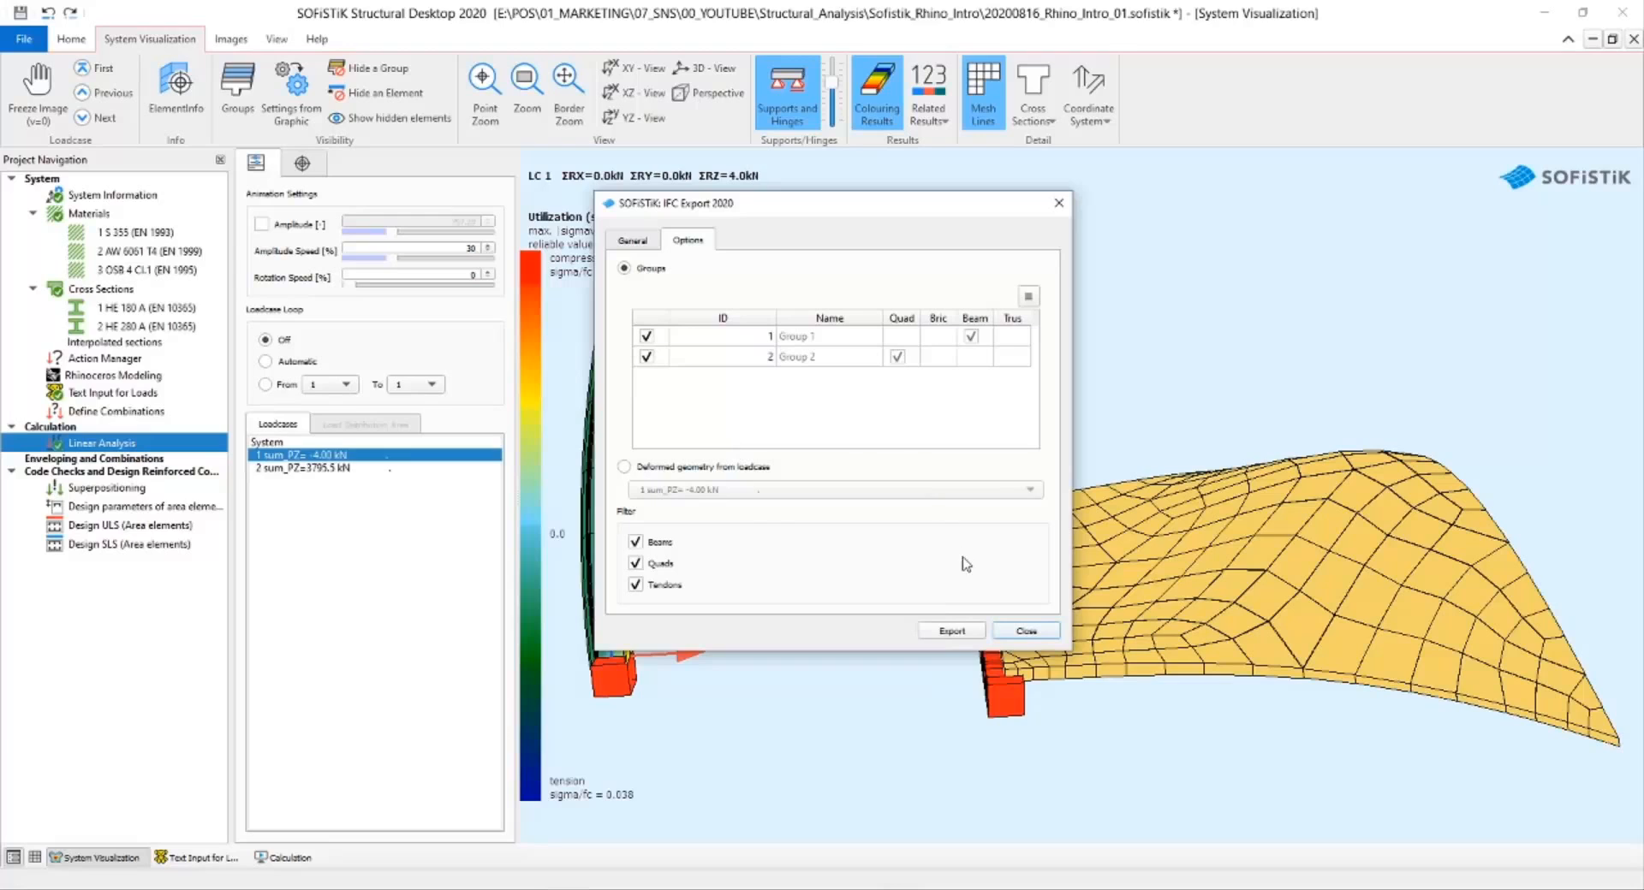
Check the existing target file 20200816_Rhino_Intro_01.ifc without overwriting it and close the IFC export.
click(951, 632)
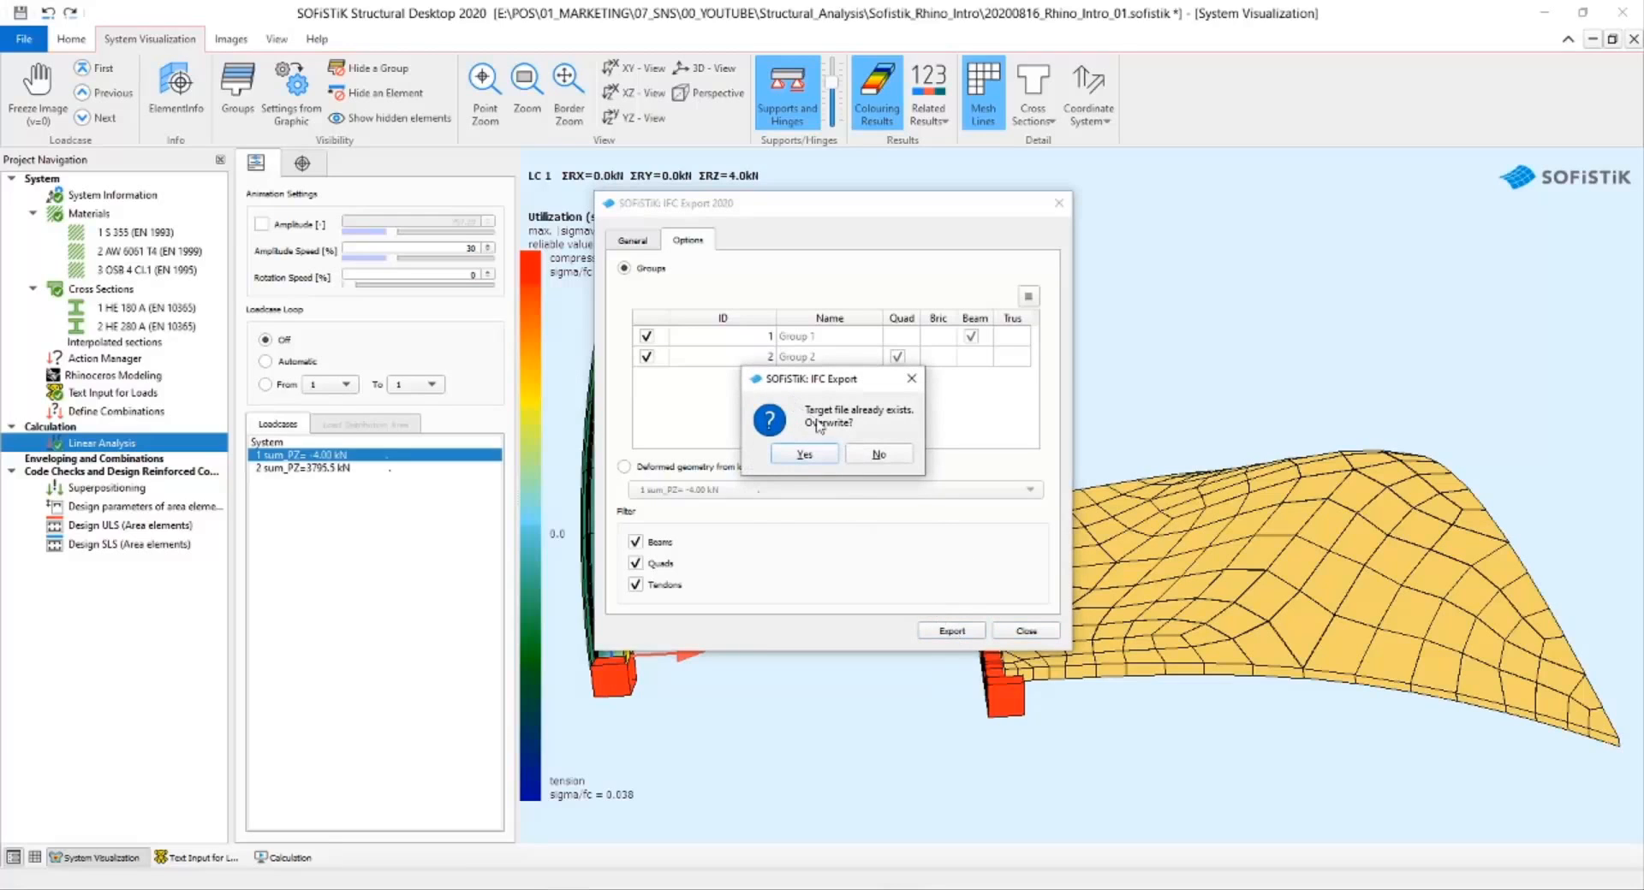
click(877, 455)
click(640, 243)
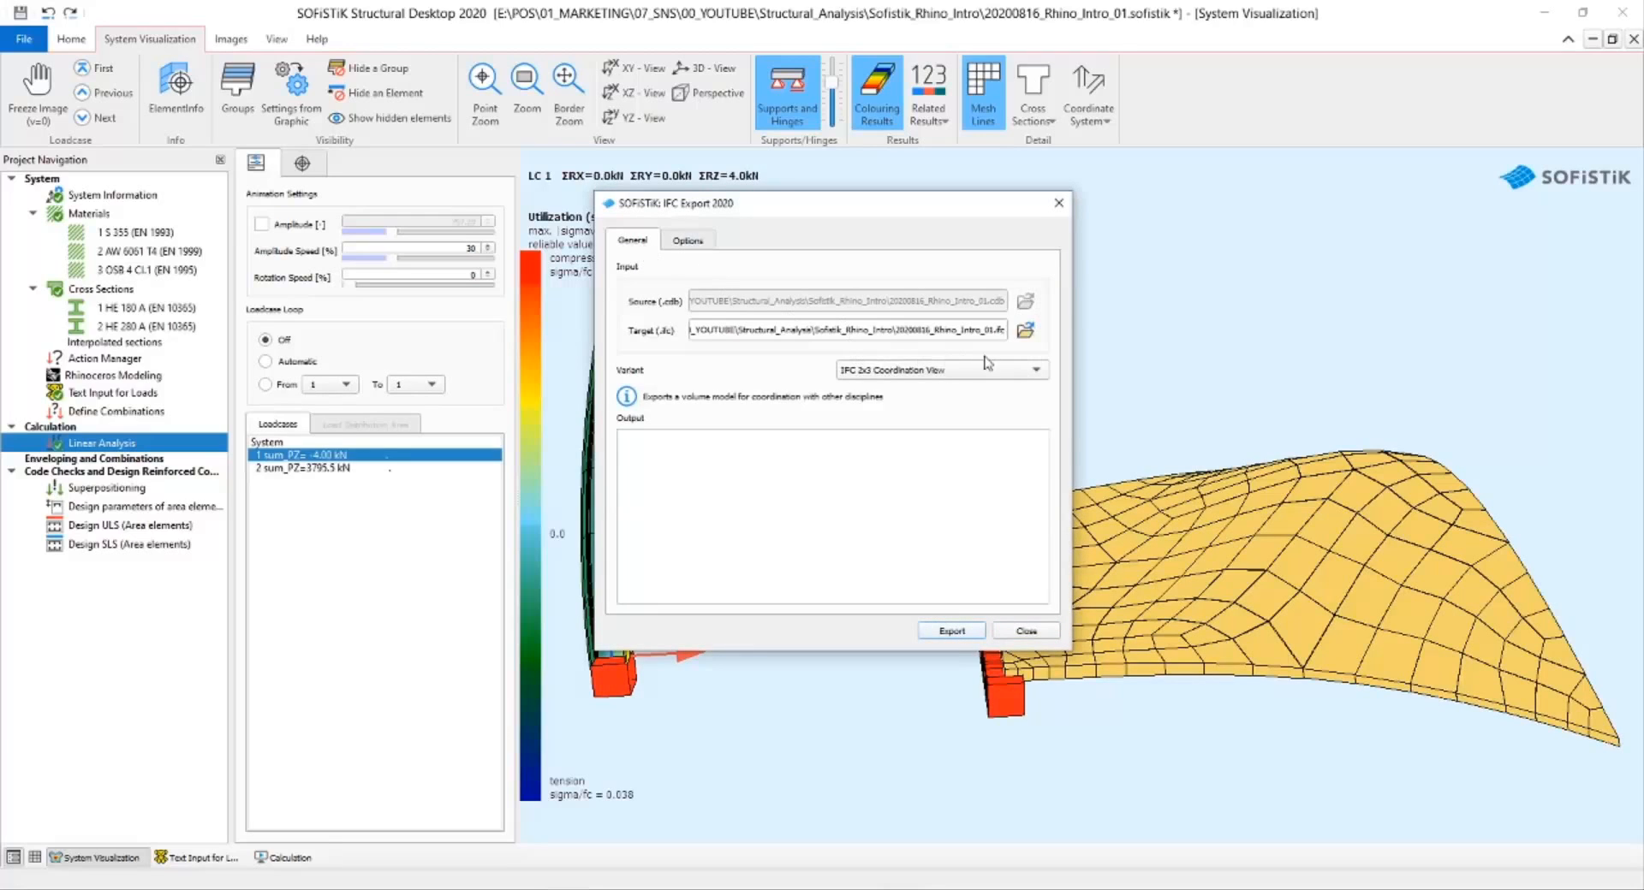
click(1026, 331)
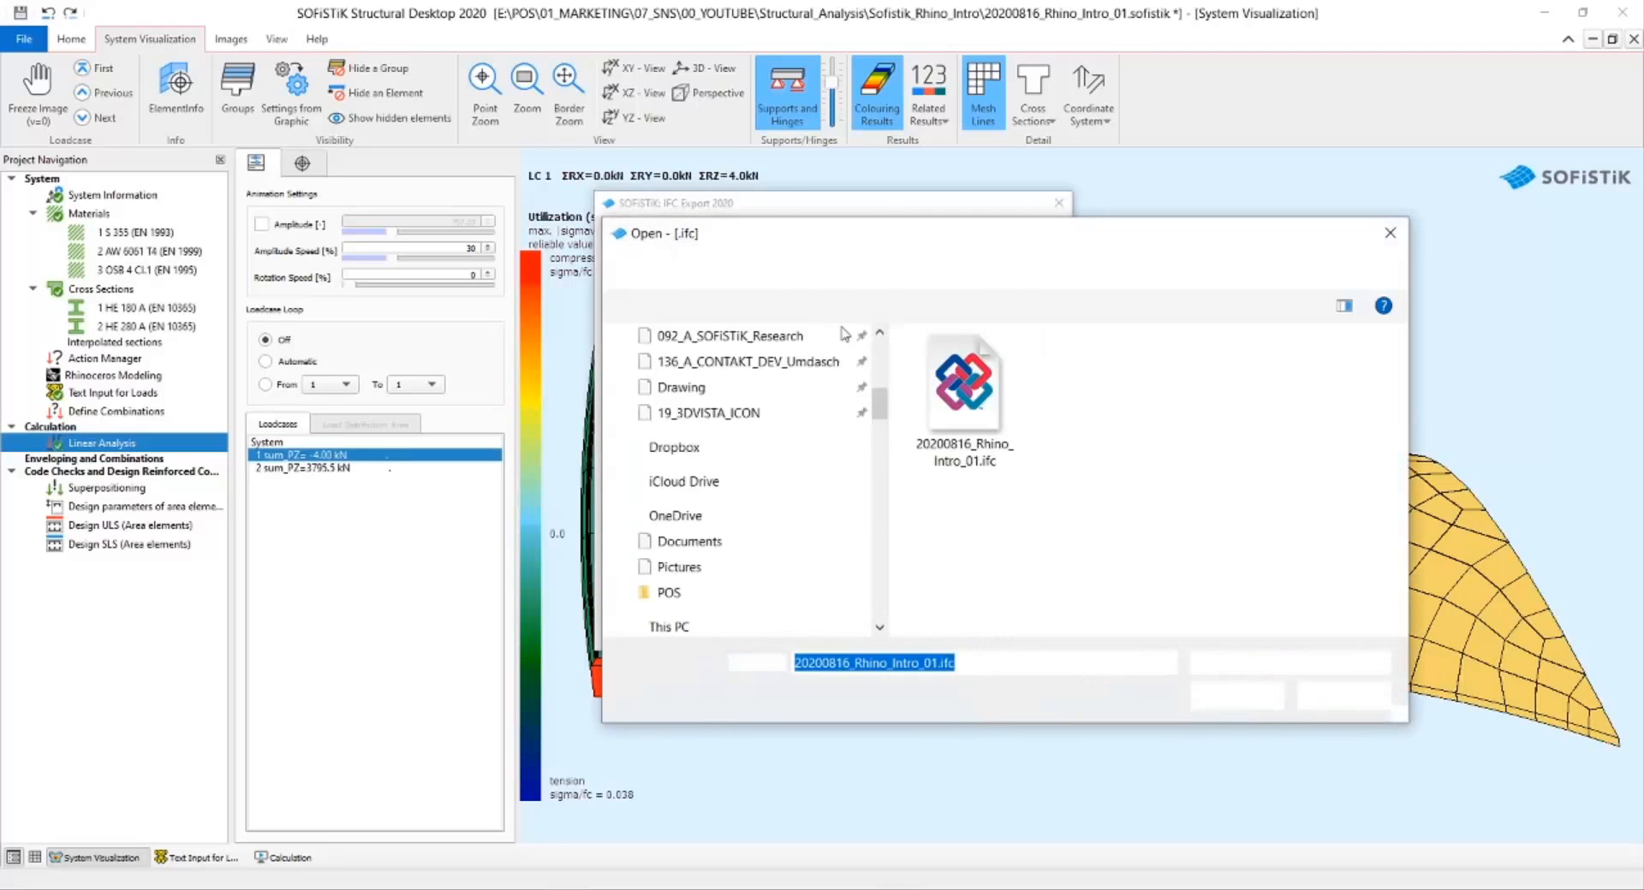
click(1236, 691)
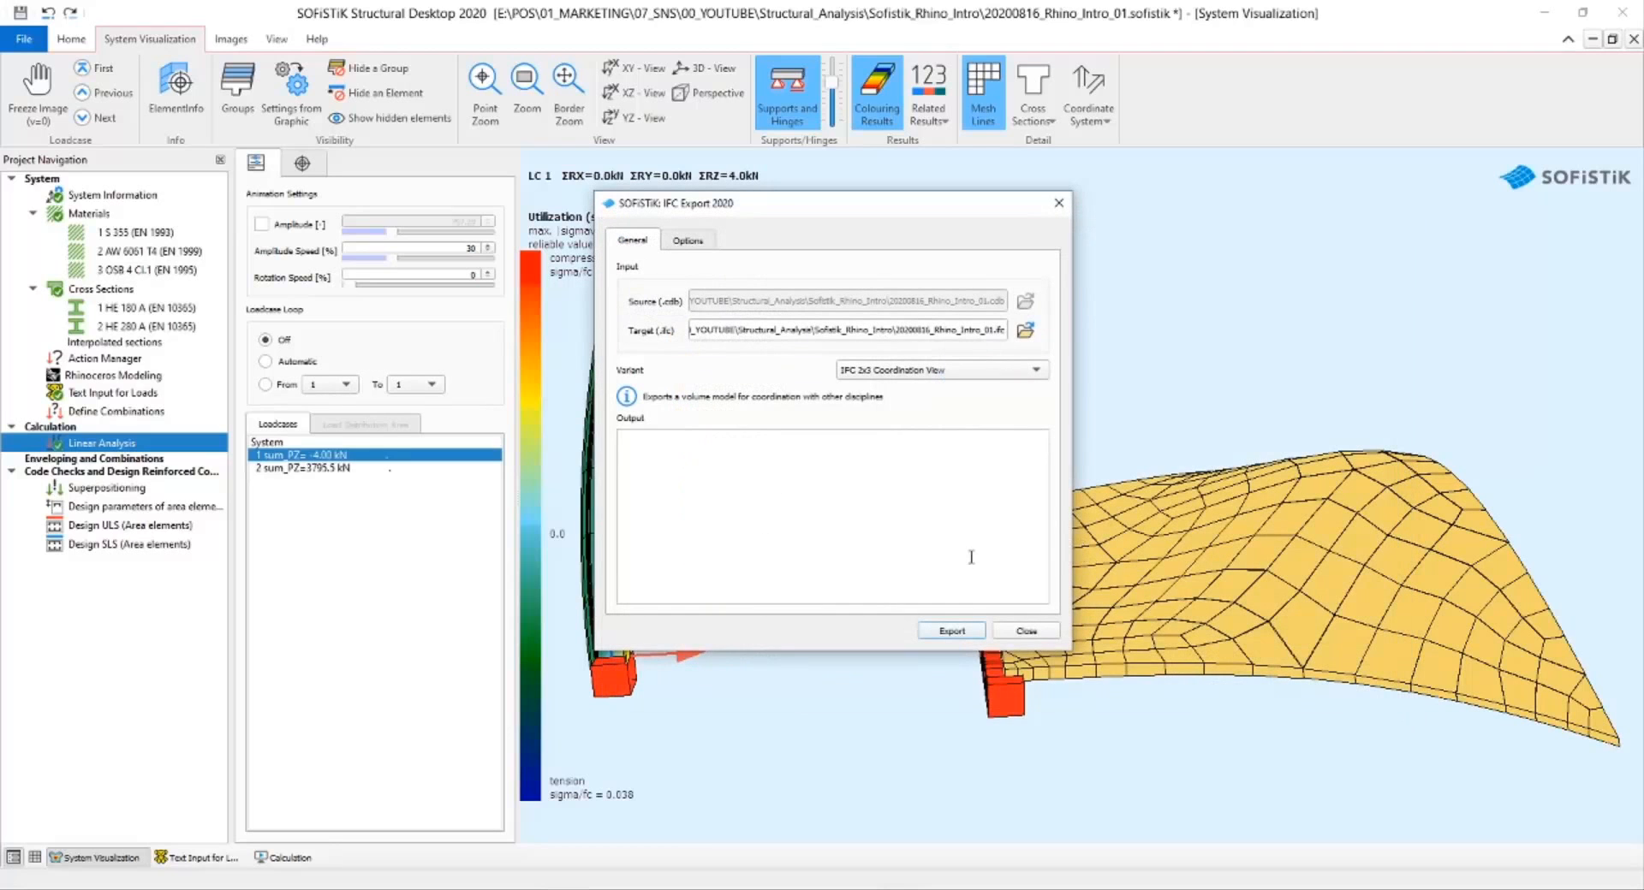
click(1027, 630)
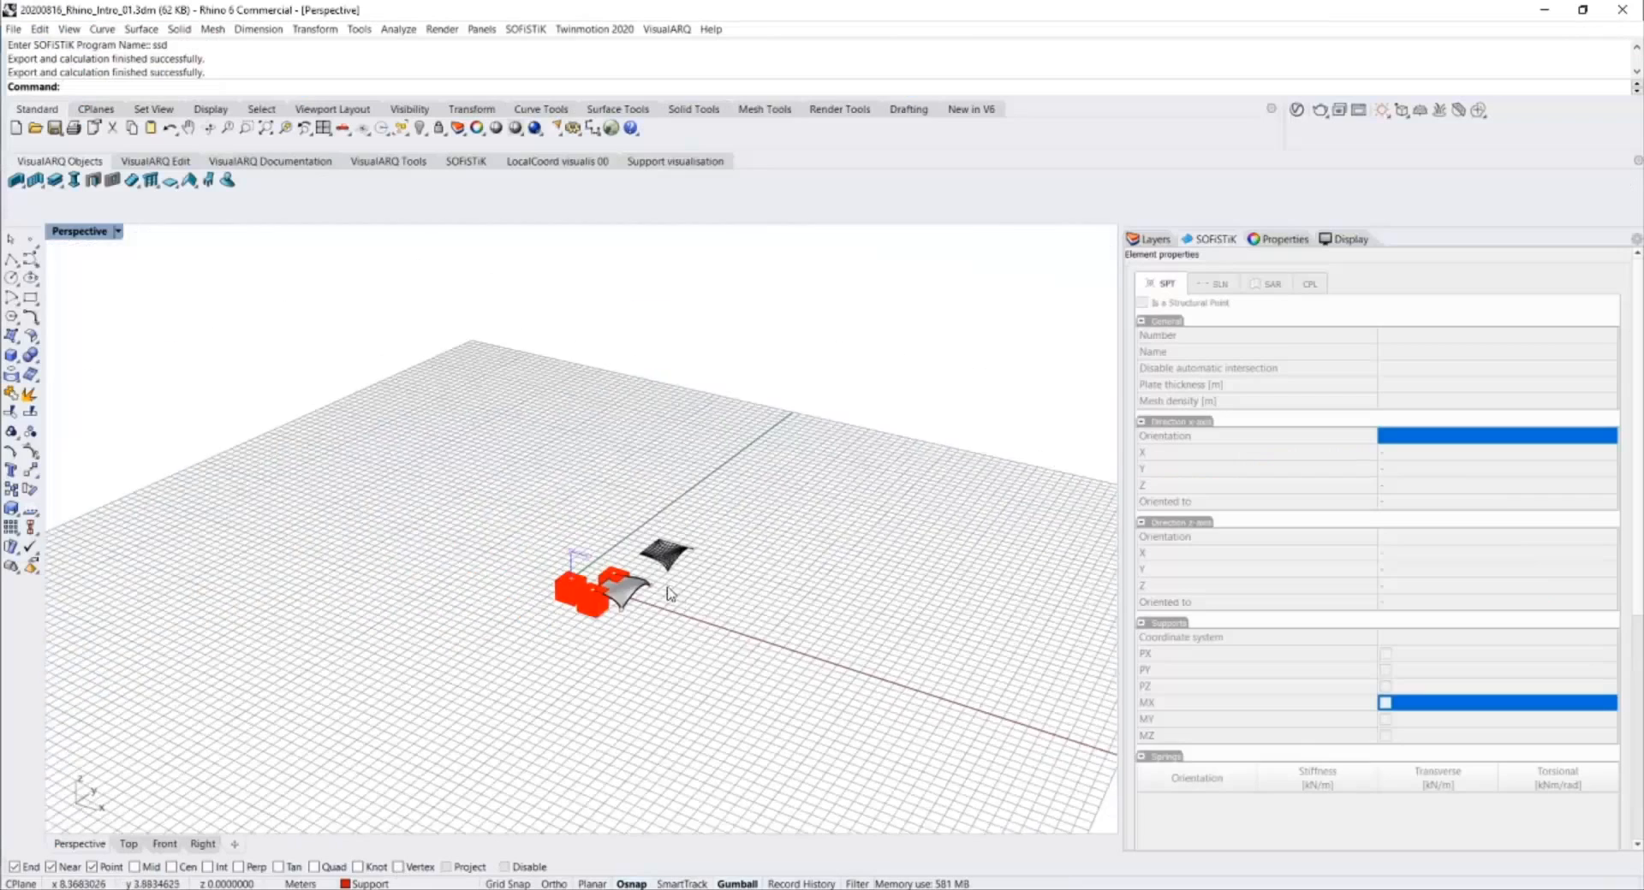
Import the IFC file 20200816_Rhino_Intro_01.ifc from the Sofistik_Rhino_Intro project folder.
right_drag(670, 594, 696, 632)
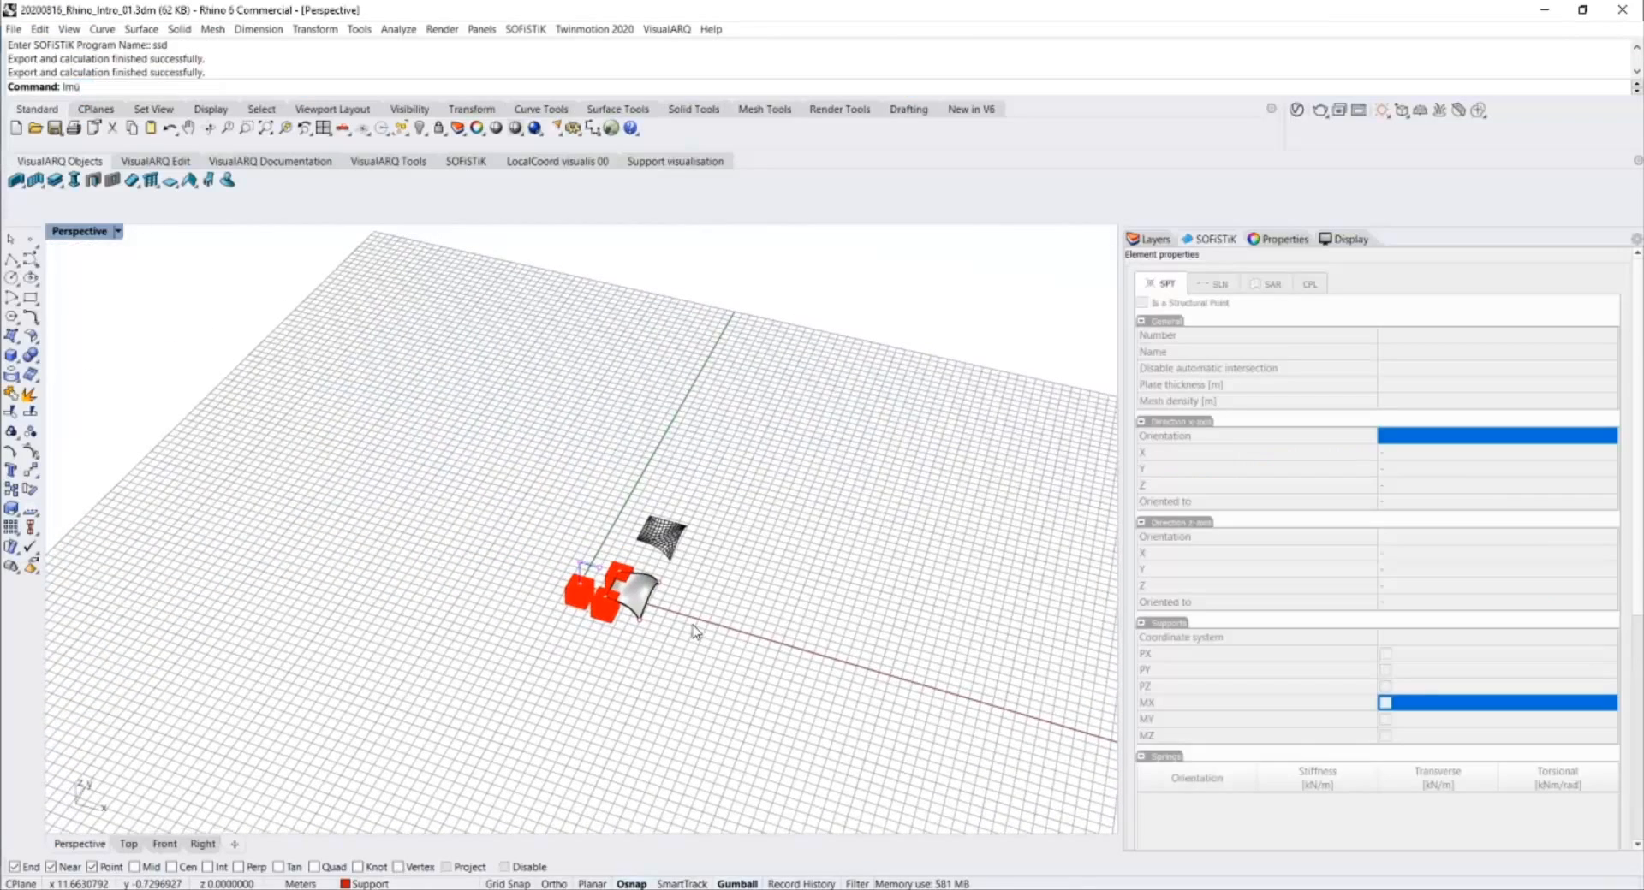
text(ort)
key(Return)
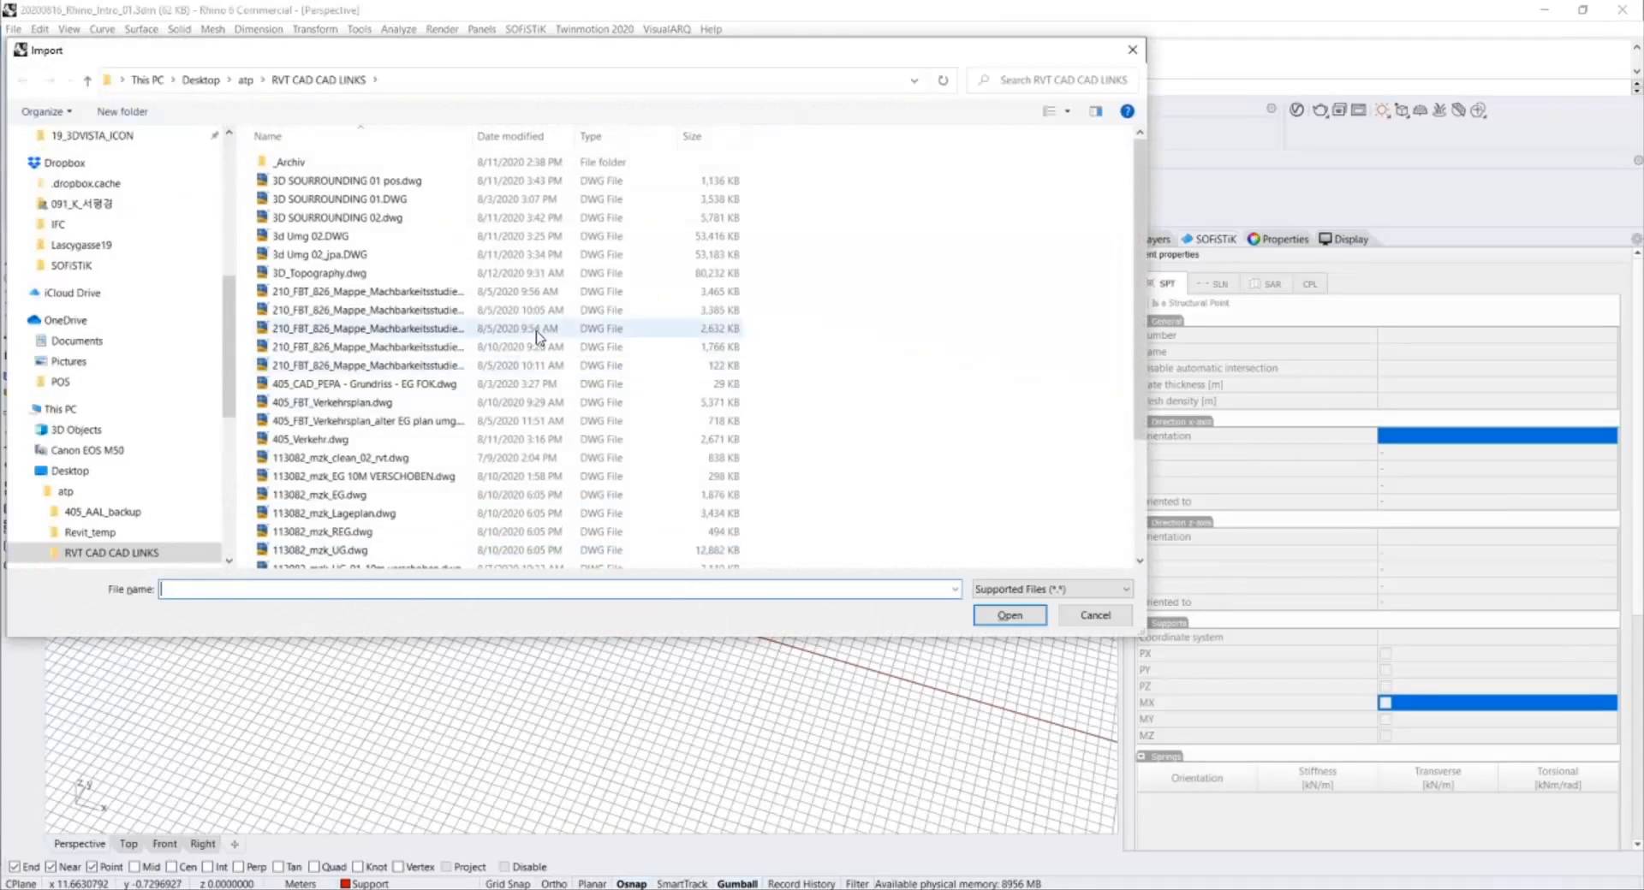
double_click(538, 335)
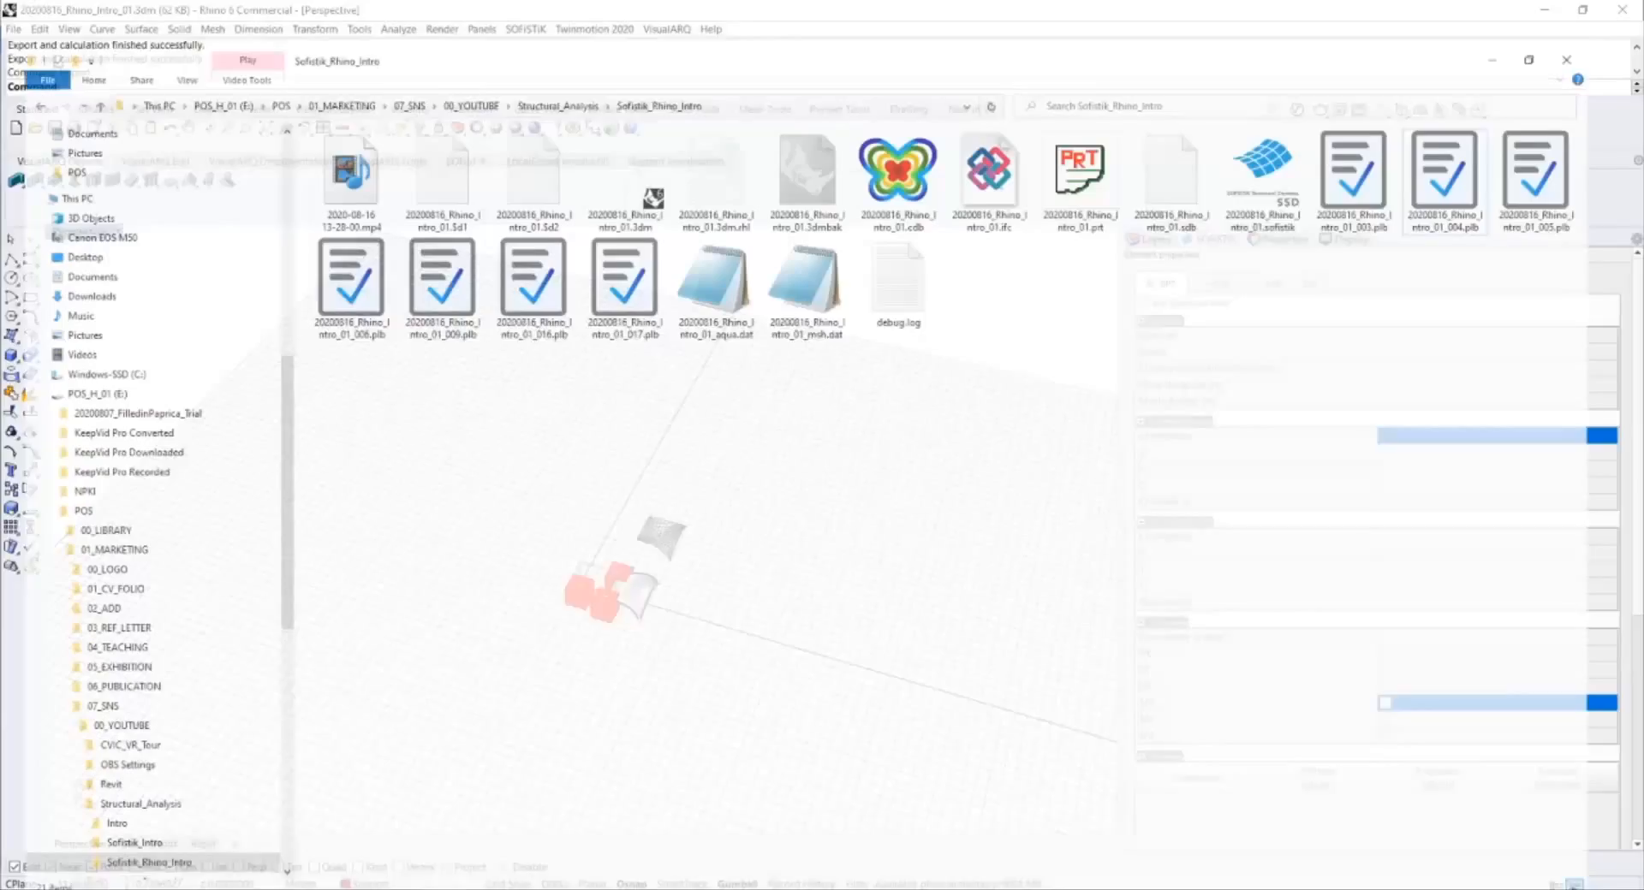
click(768, 57)
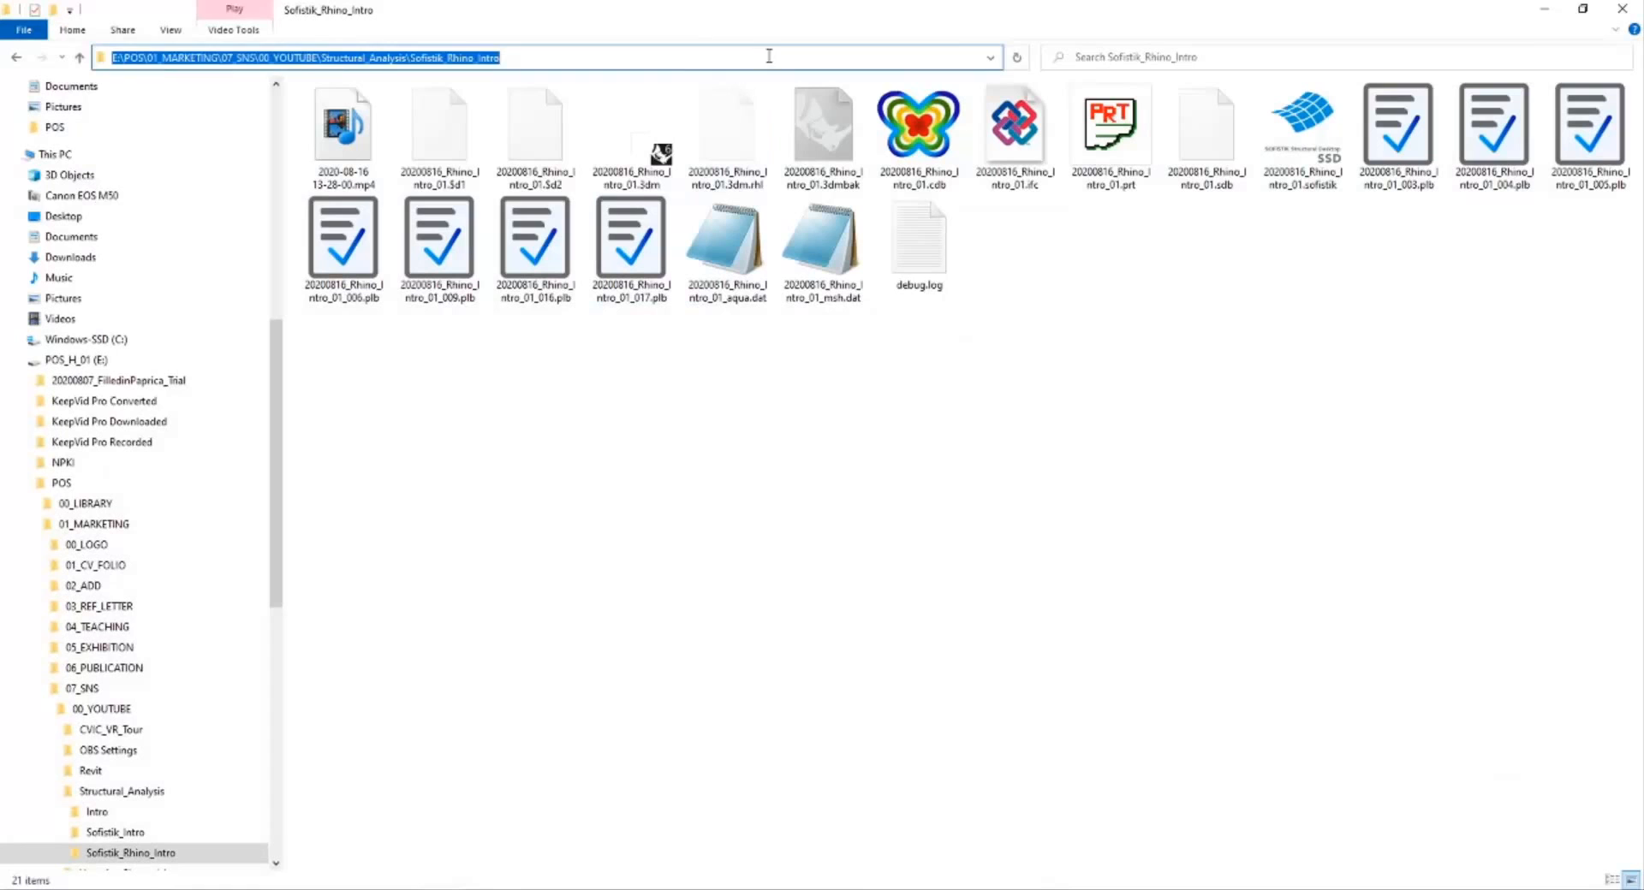
click(1531, 11)
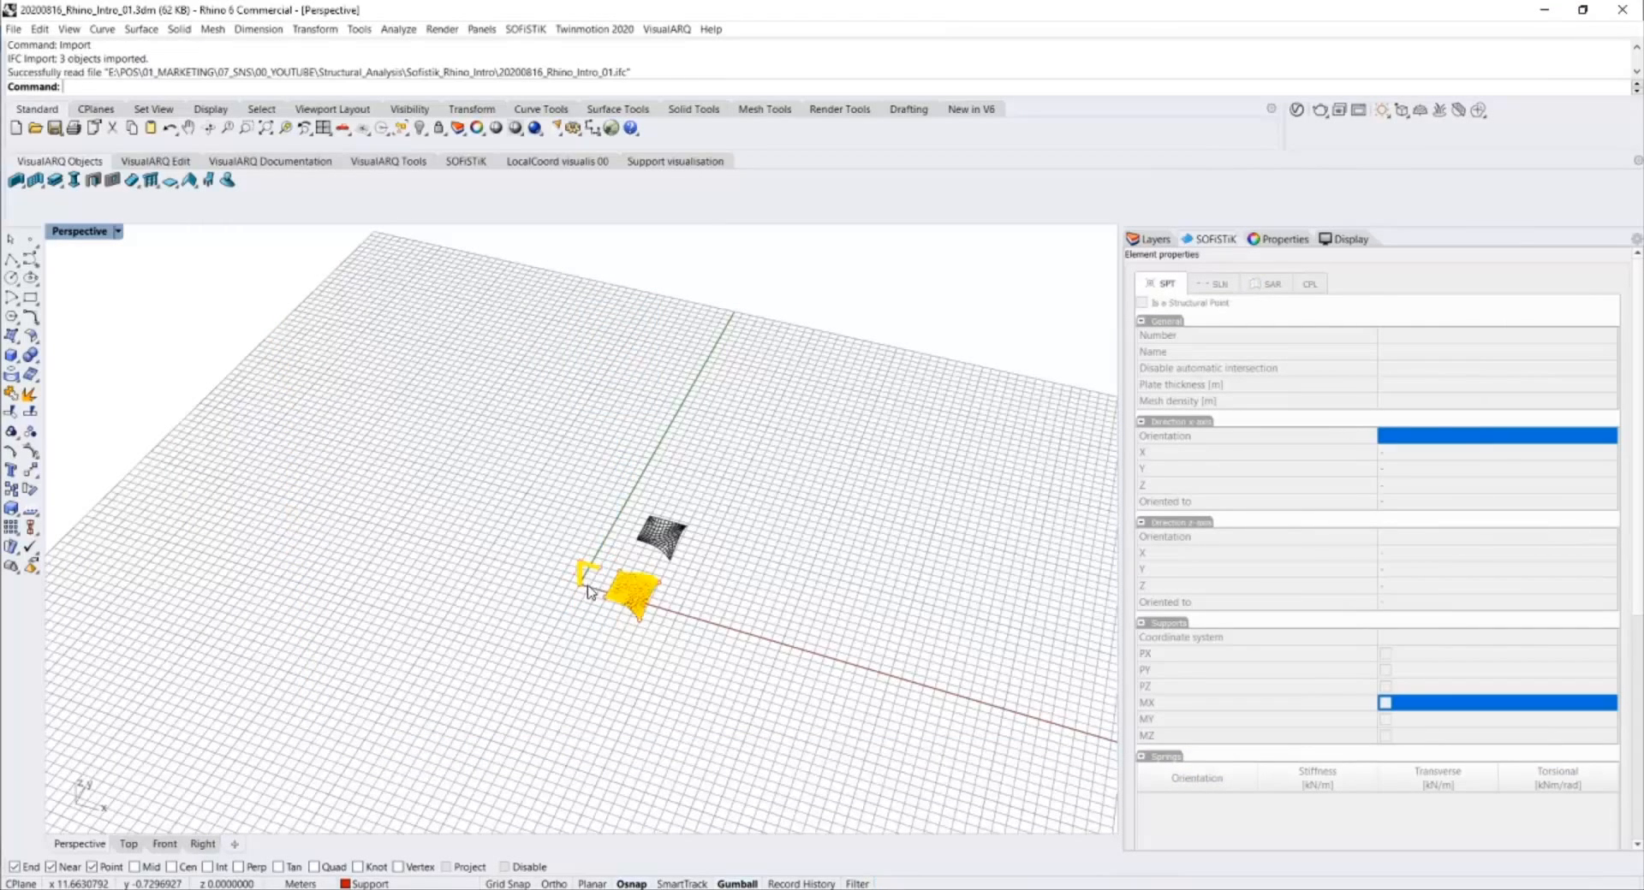
Move the imported IFC beams and shell along the negative X direction, clear of the original model.
scroll(586, 610, up, 5)
right_drag(588, 609, 696, 559)
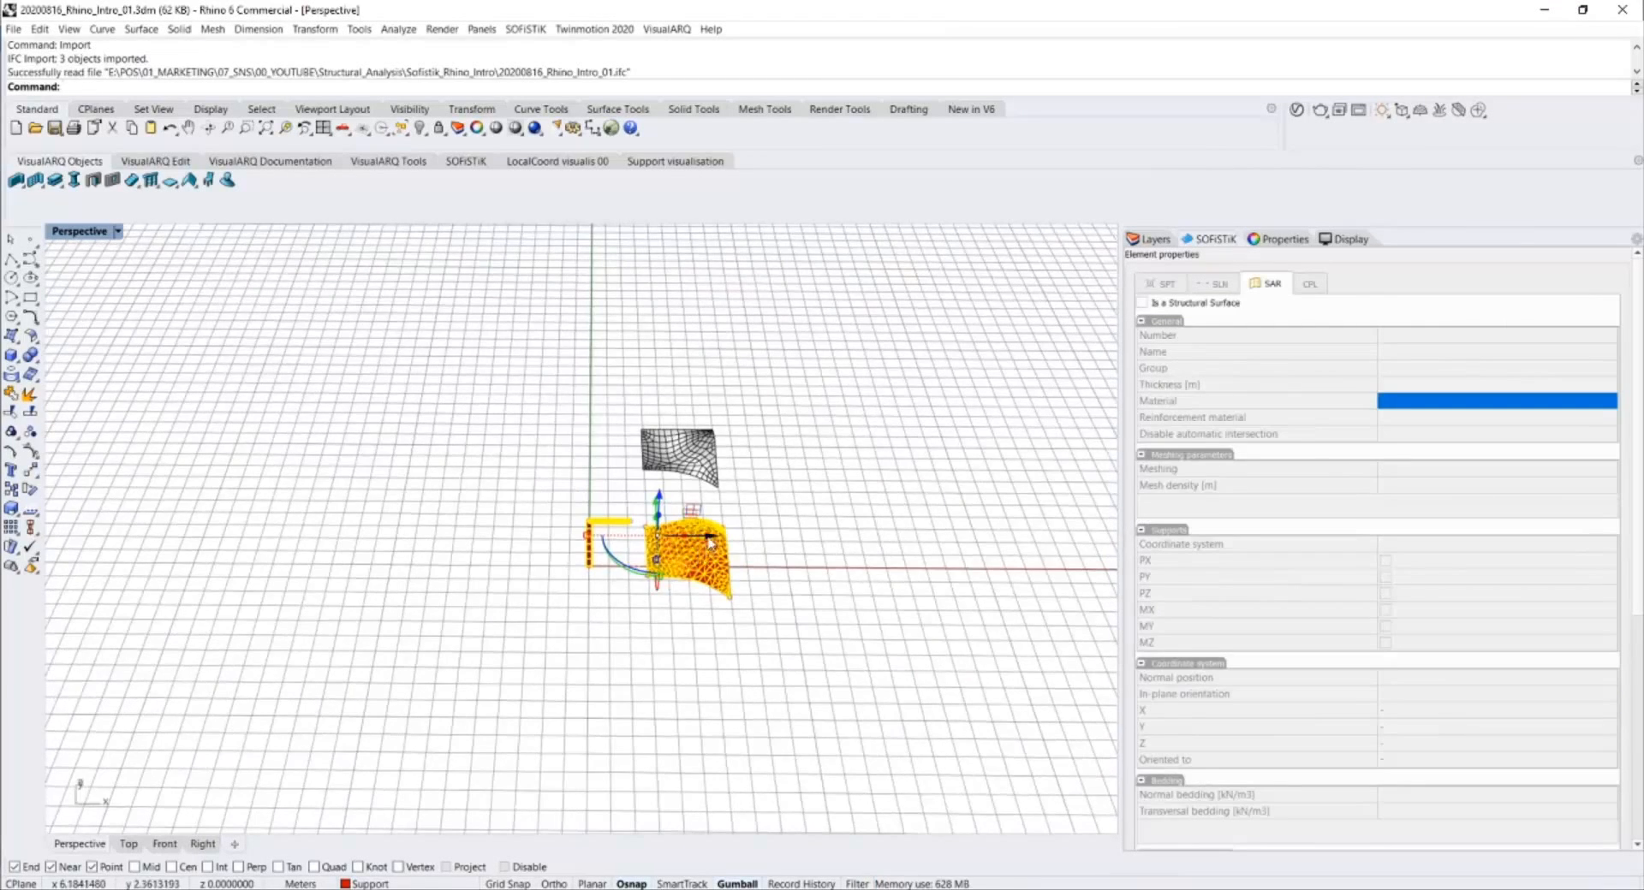
drag(709, 540, 360, 541)
click(416, 535)
right_drag(421, 541, 351, 467)
Inspect the IFC tag, name and type properties of the two imported beams and the shell mesh.
scroll(355, 446, up, 5)
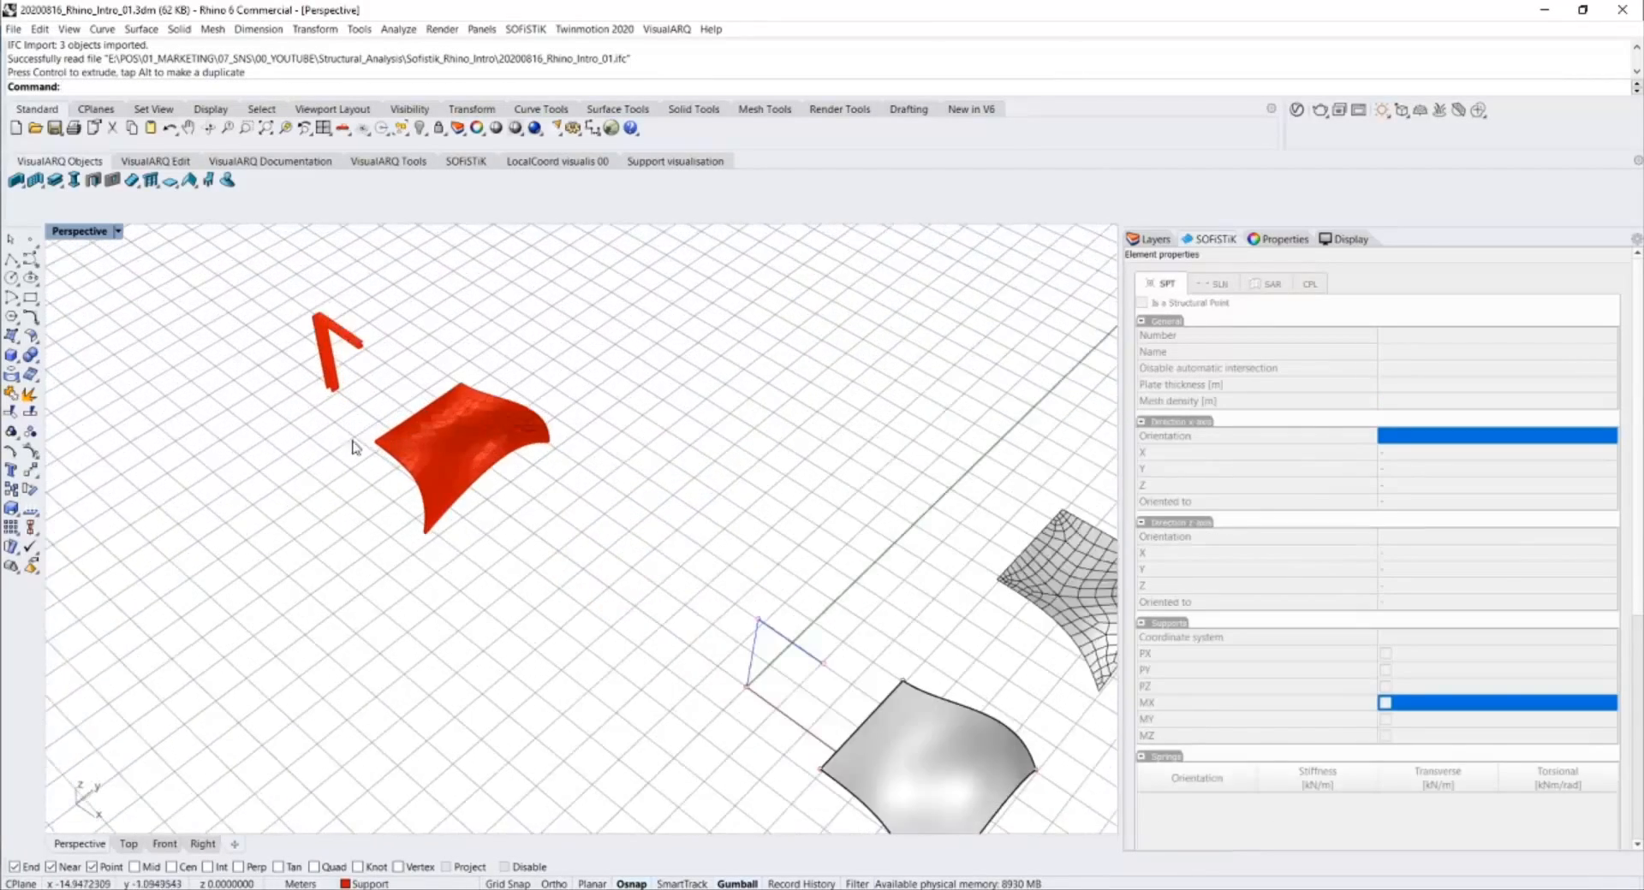
scroll(352, 447, up, 10)
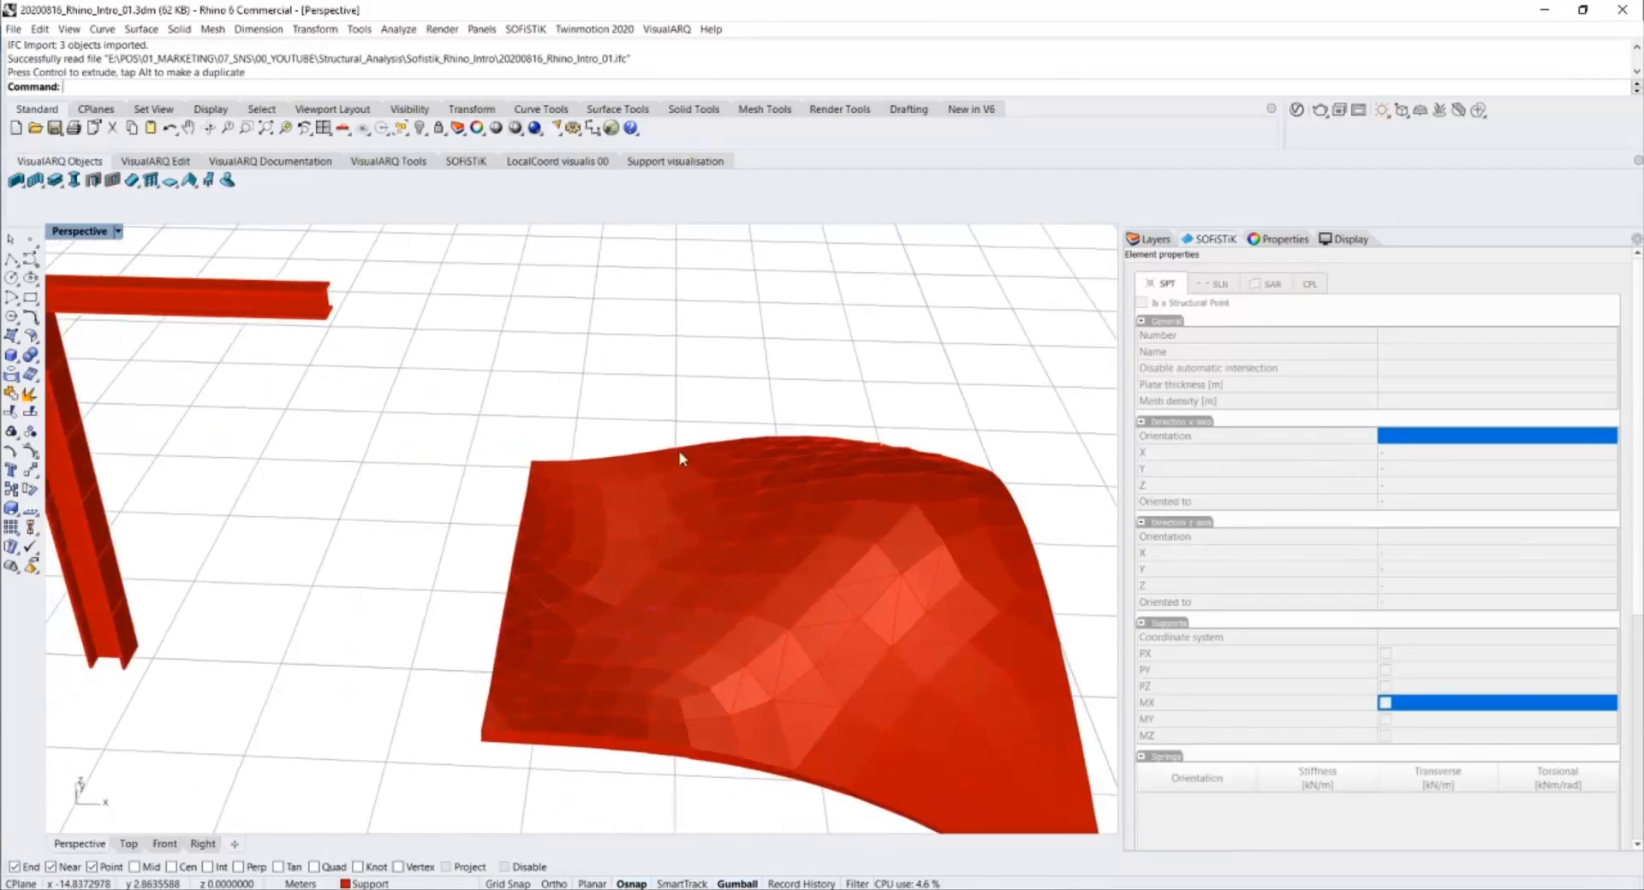
scroll(488, 484, down, 5)
click(257, 432)
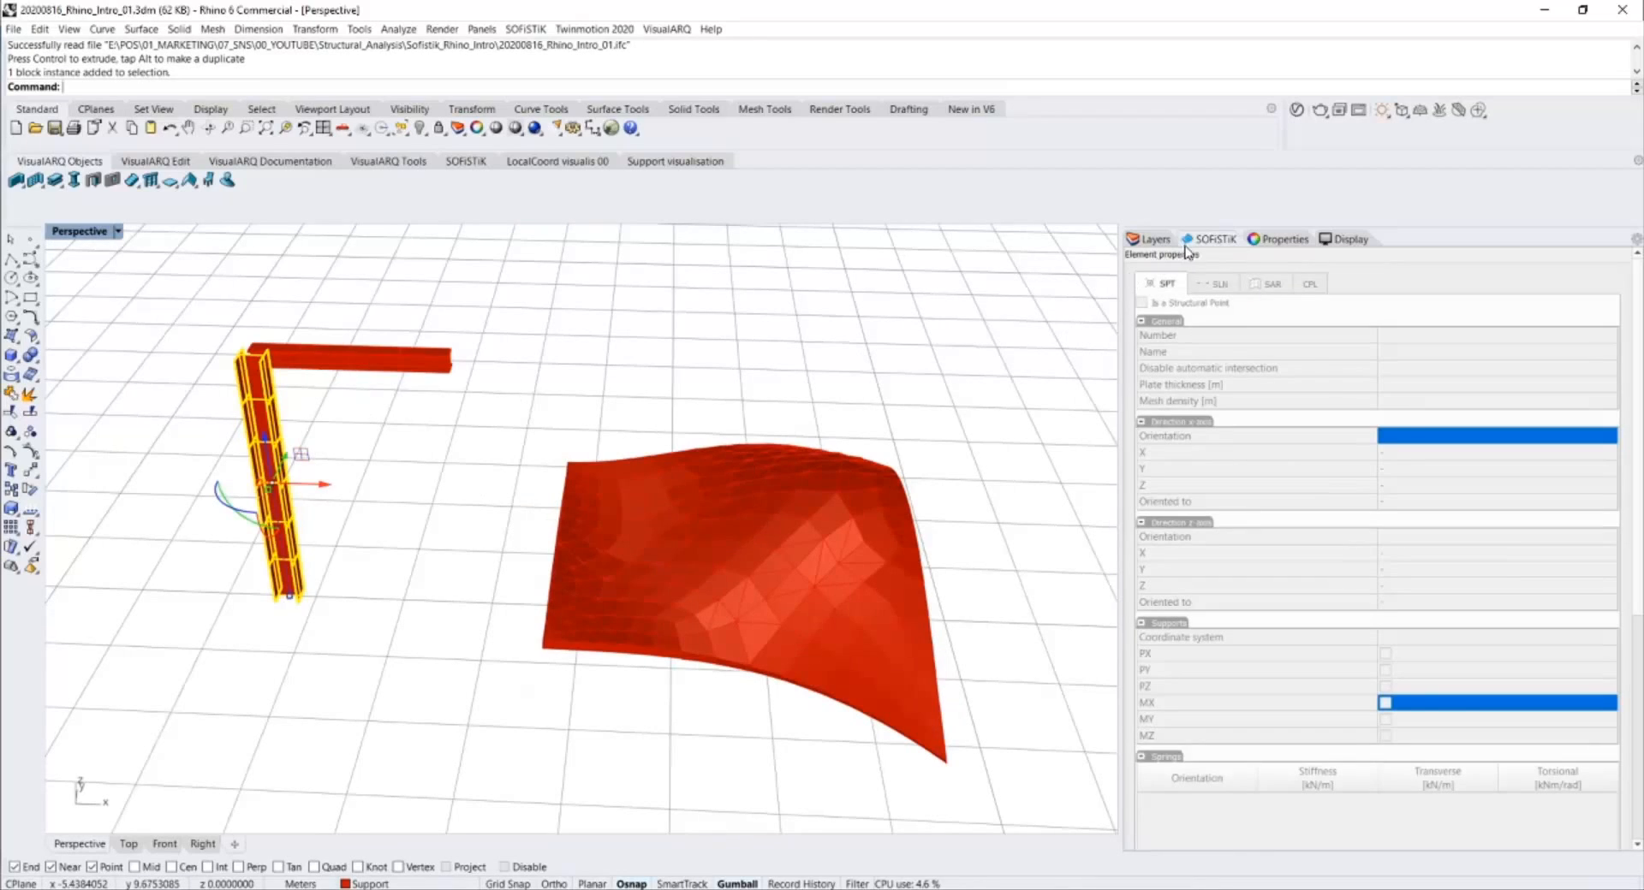
click(1155, 240)
click(1284, 240)
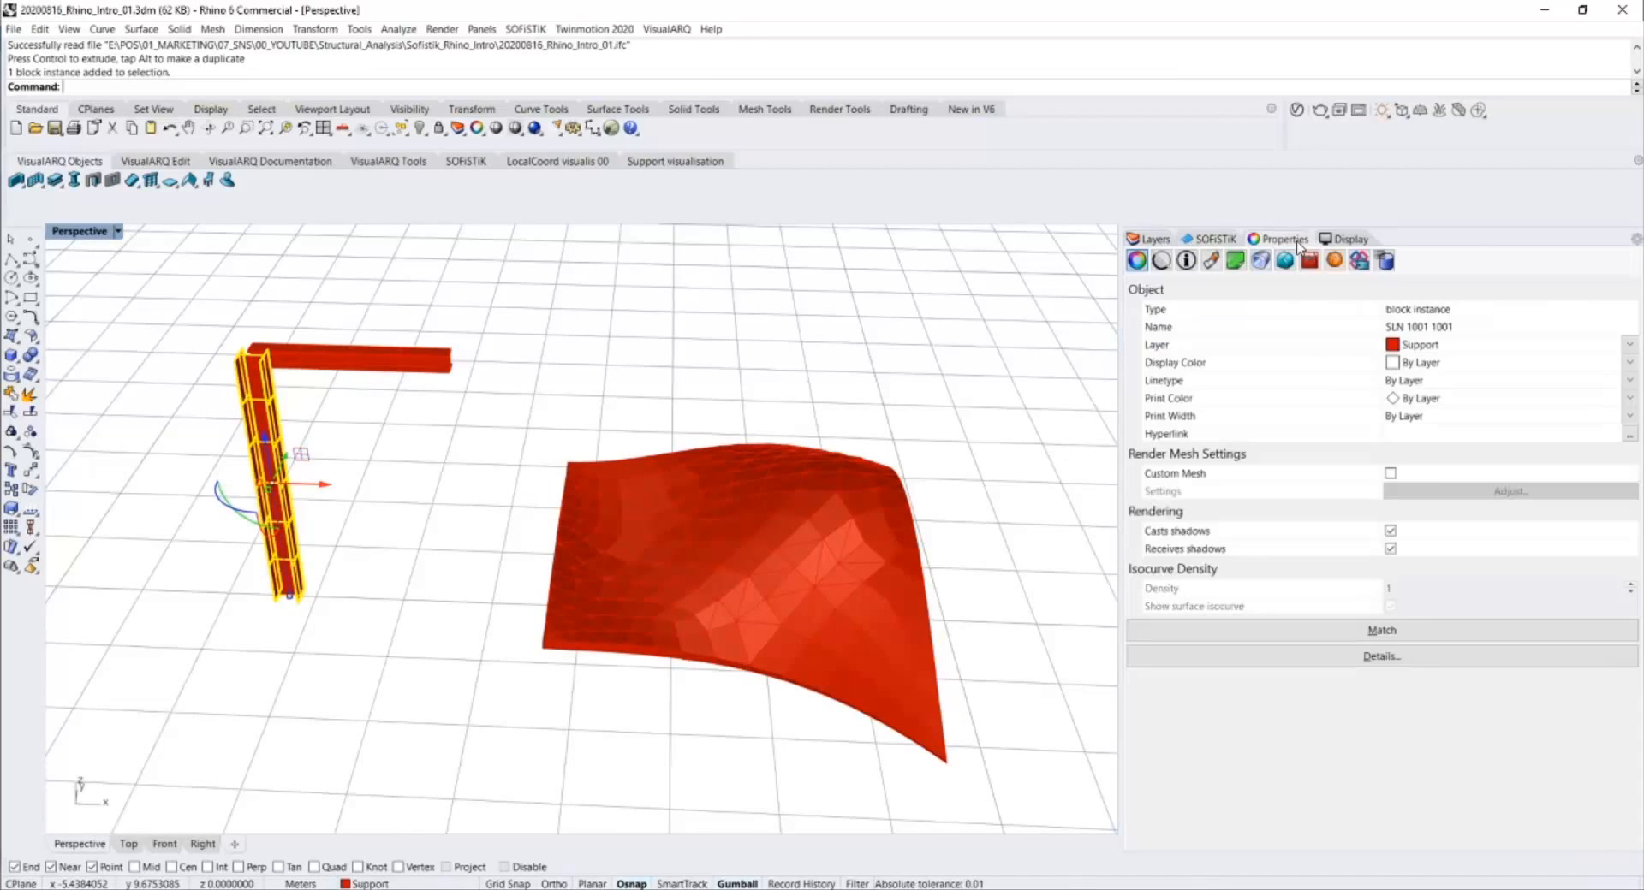
click(1360, 263)
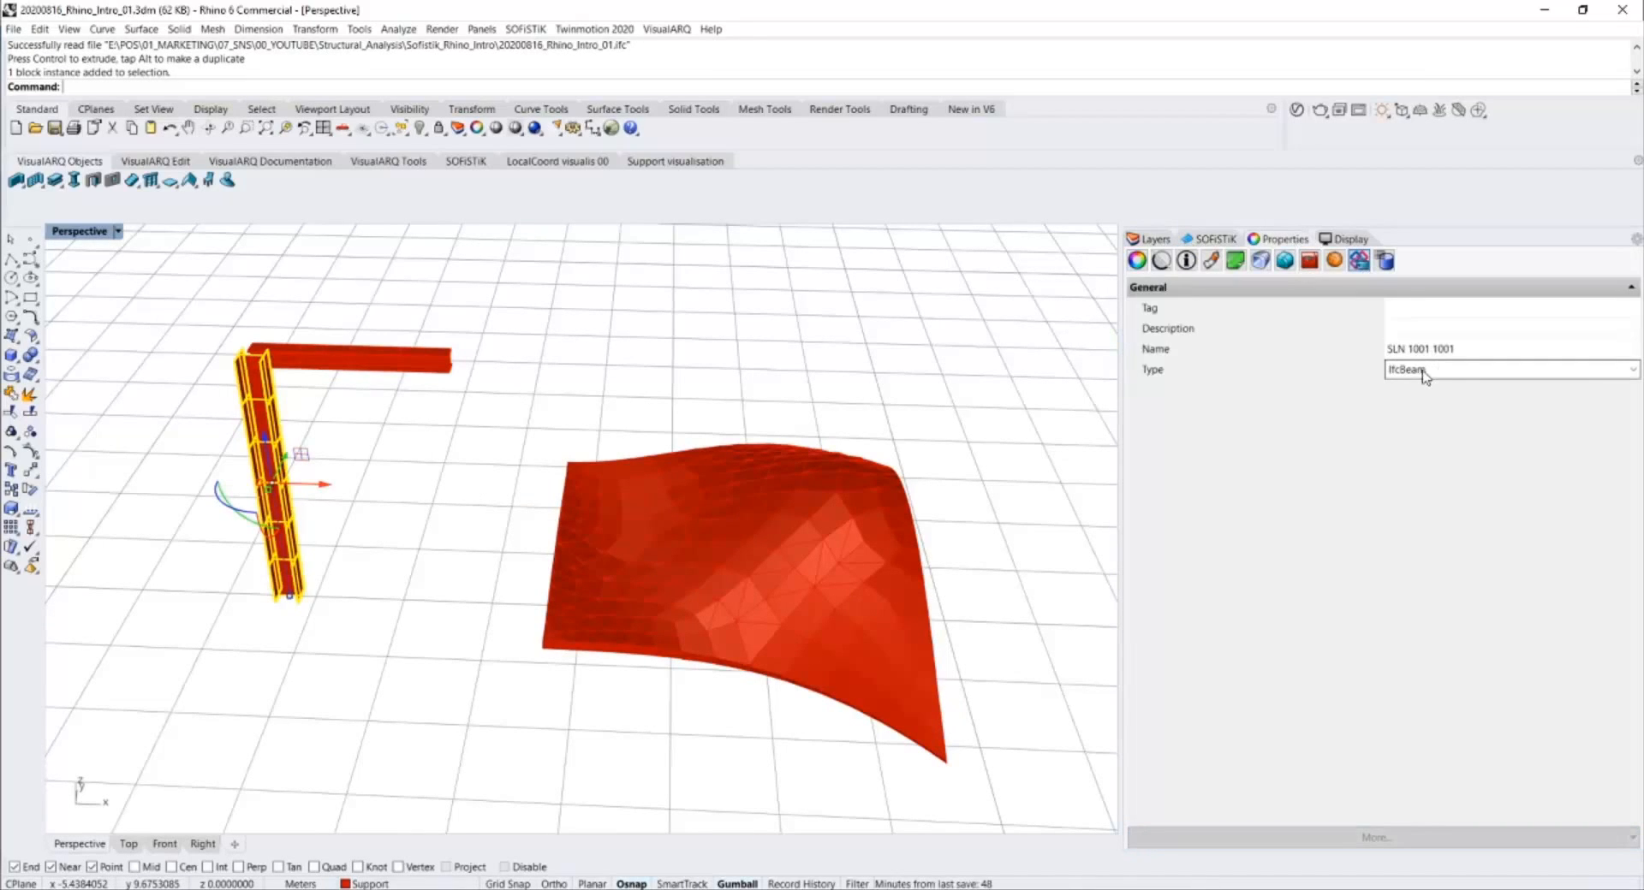
click(379, 372)
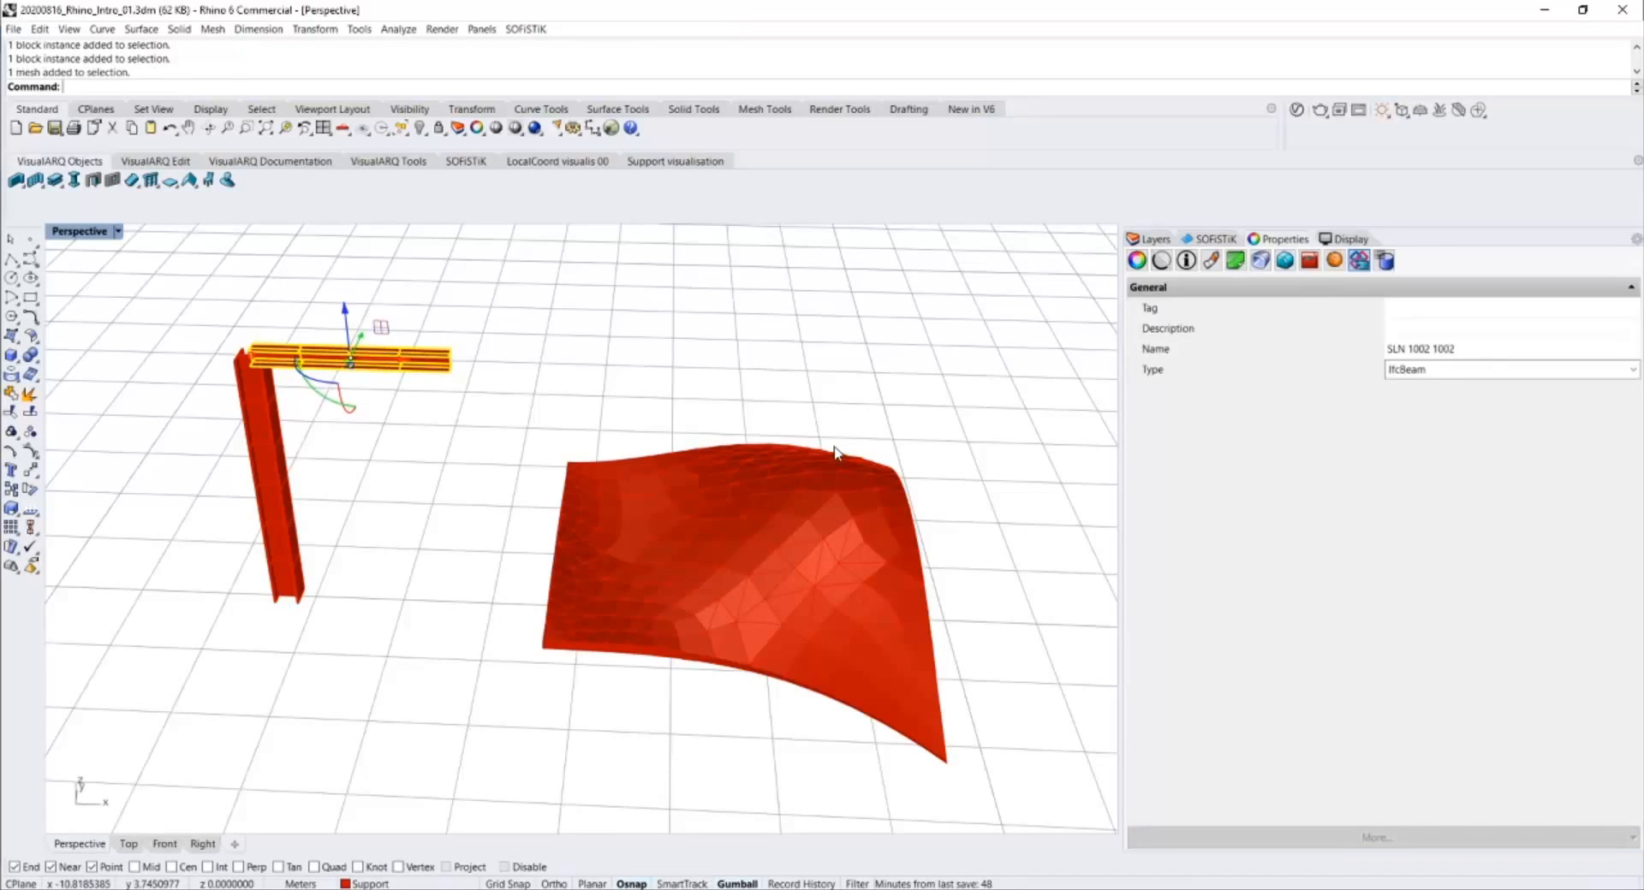
click(839, 514)
Examine the imported beams and shell up close from several angles, including from below.
right_drag(777, 486, 370, 334)
scroll(814, 648, down, 3)
key(Escape)
scroll(501, 514, up, 4)
right_drag(501, 514, 526, 595)
scroll(411, 357, up, 20)
scroll(451, 363, down, 20)
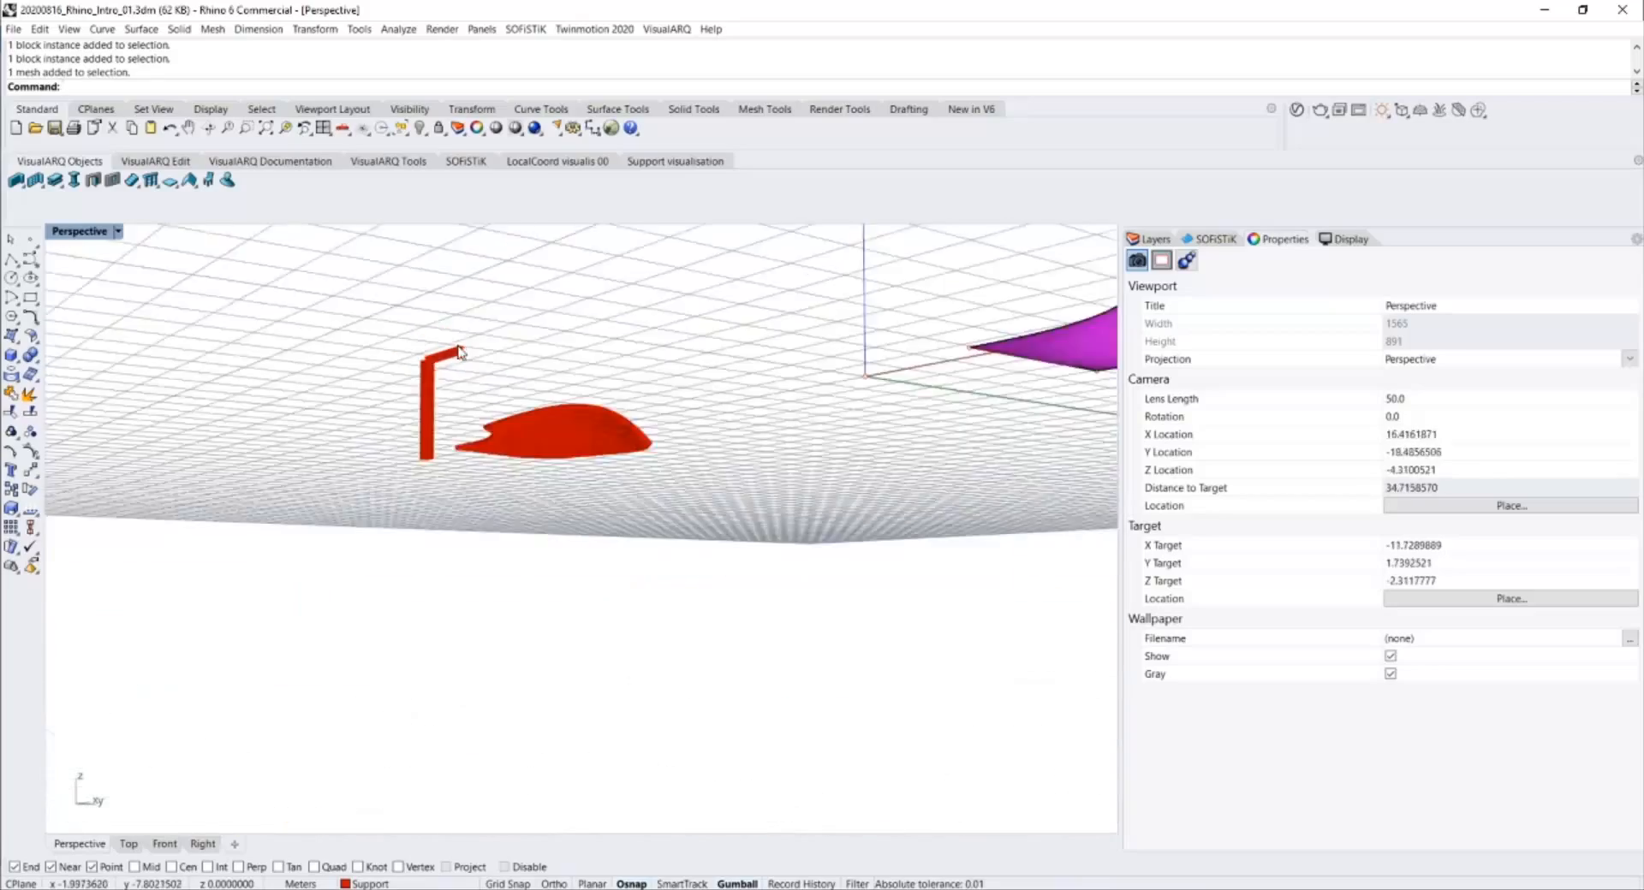
scroll(539, 459, up, 8)
right_drag(456, 359, 447, 401)
shift+right_drag(447, 401, 381, 515)
scroll(445, 462, down, 10)
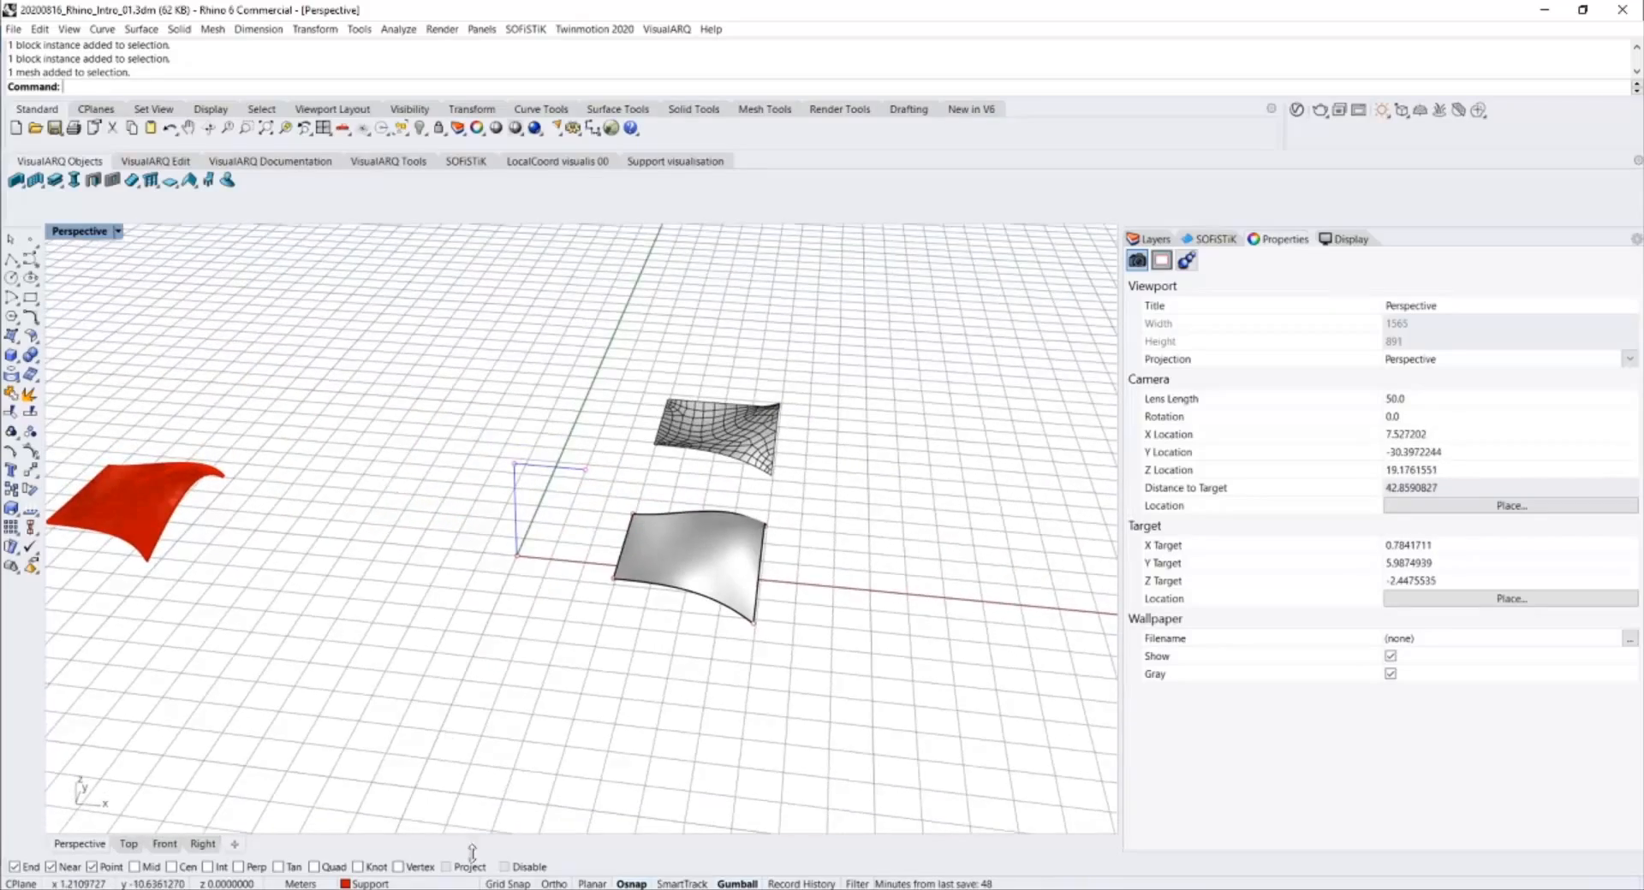
Switch to SOFiSTiK, open the IFC export and set it to use the deformed geometry from load case 2.
click(475, 888)
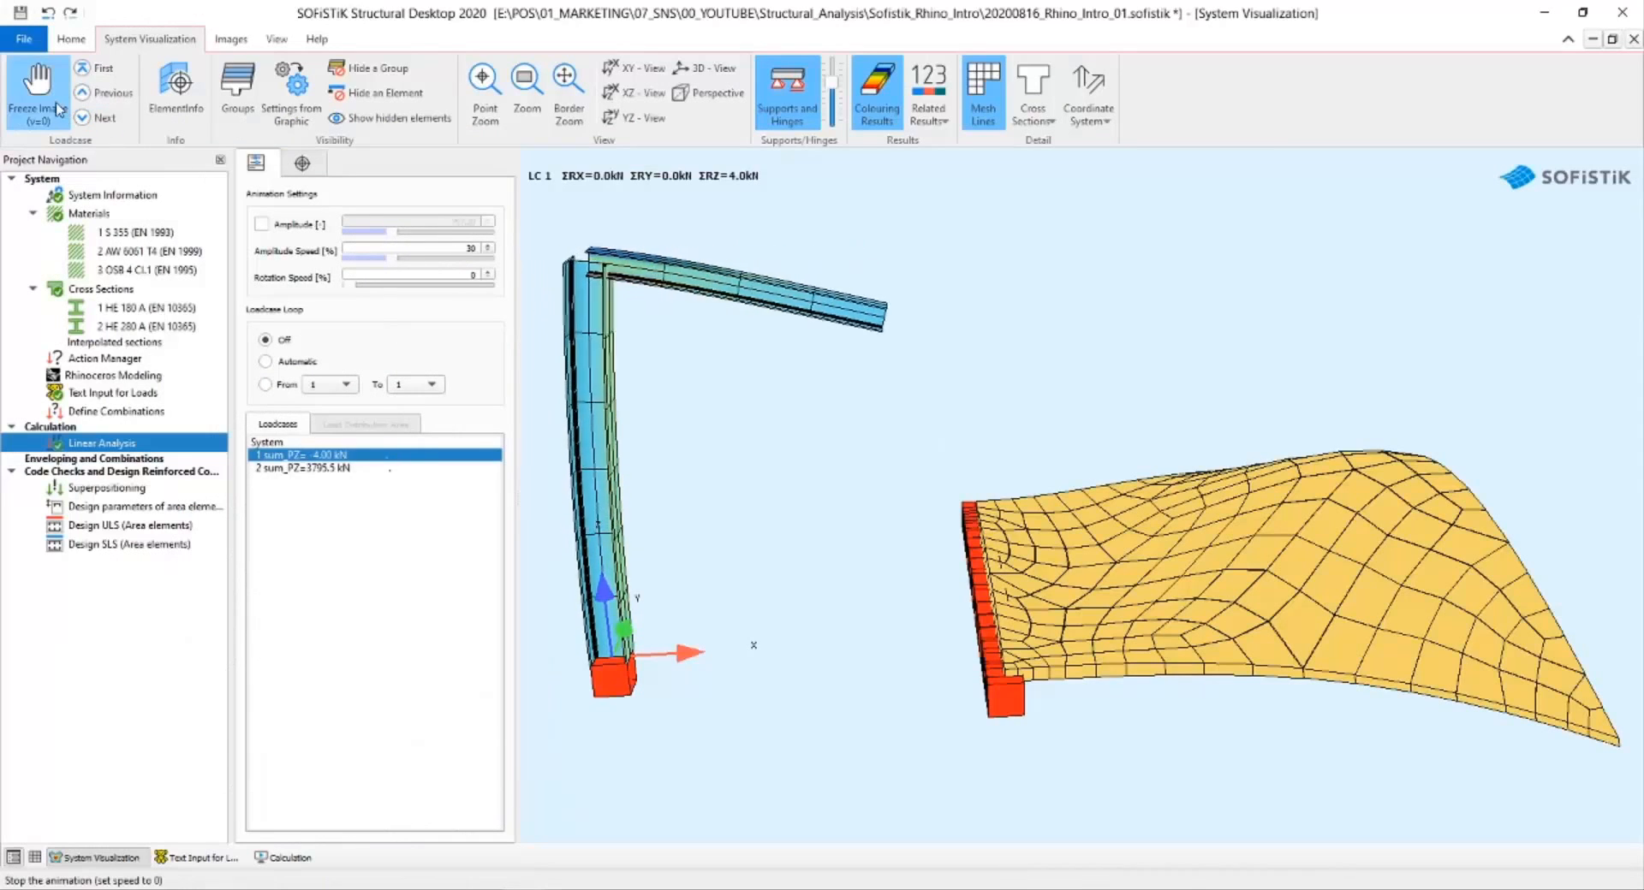
click(24, 39)
click(90, 229)
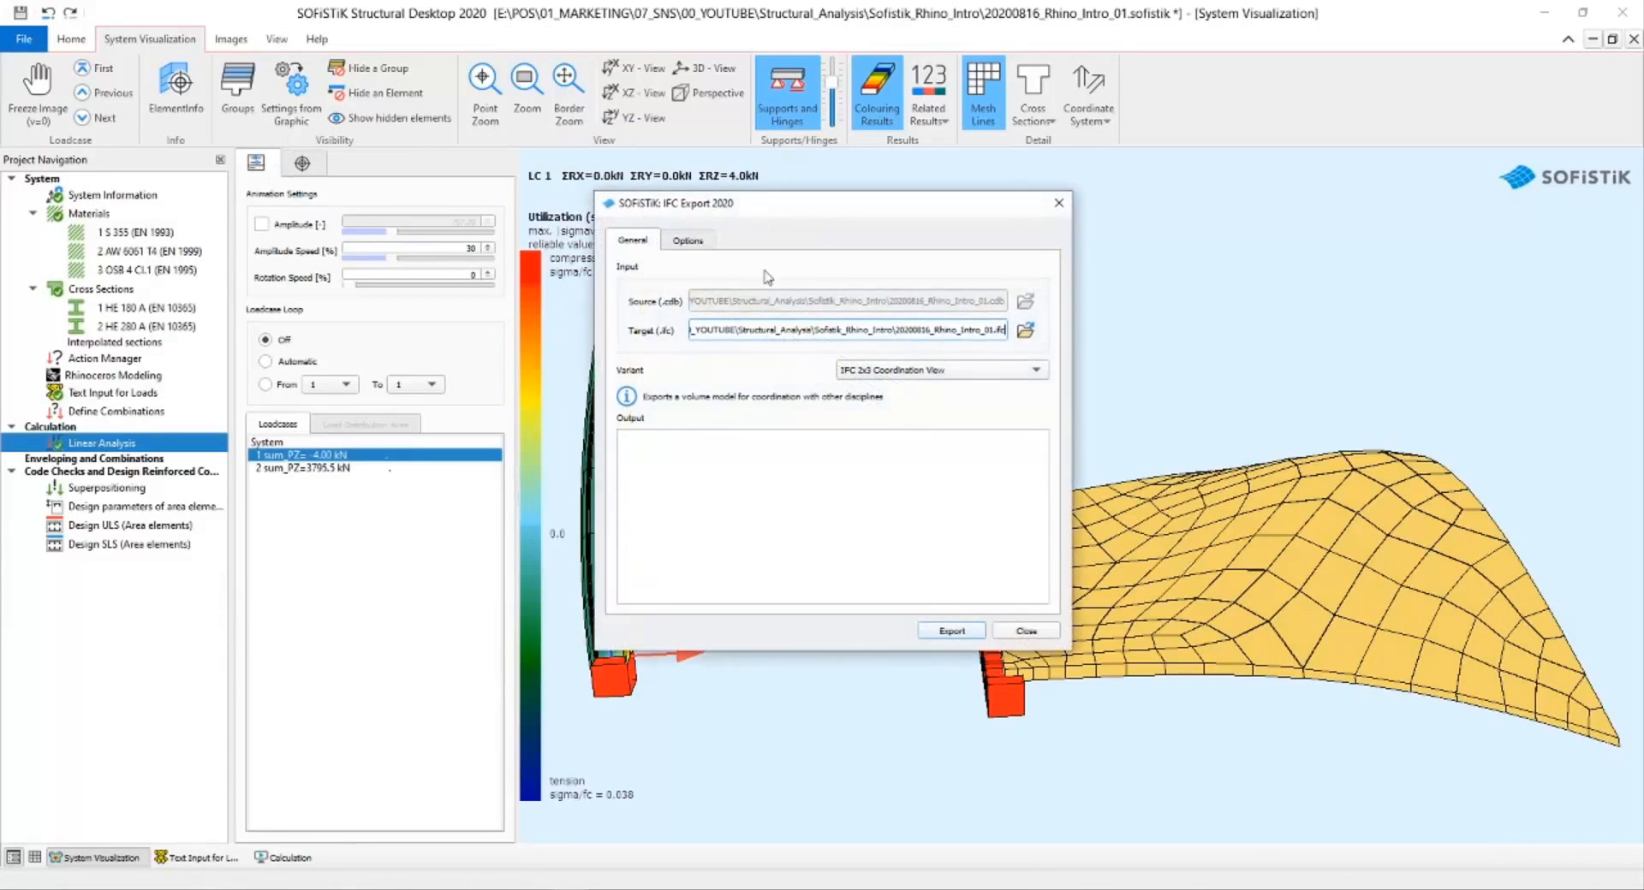
click(680, 244)
click(646, 468)
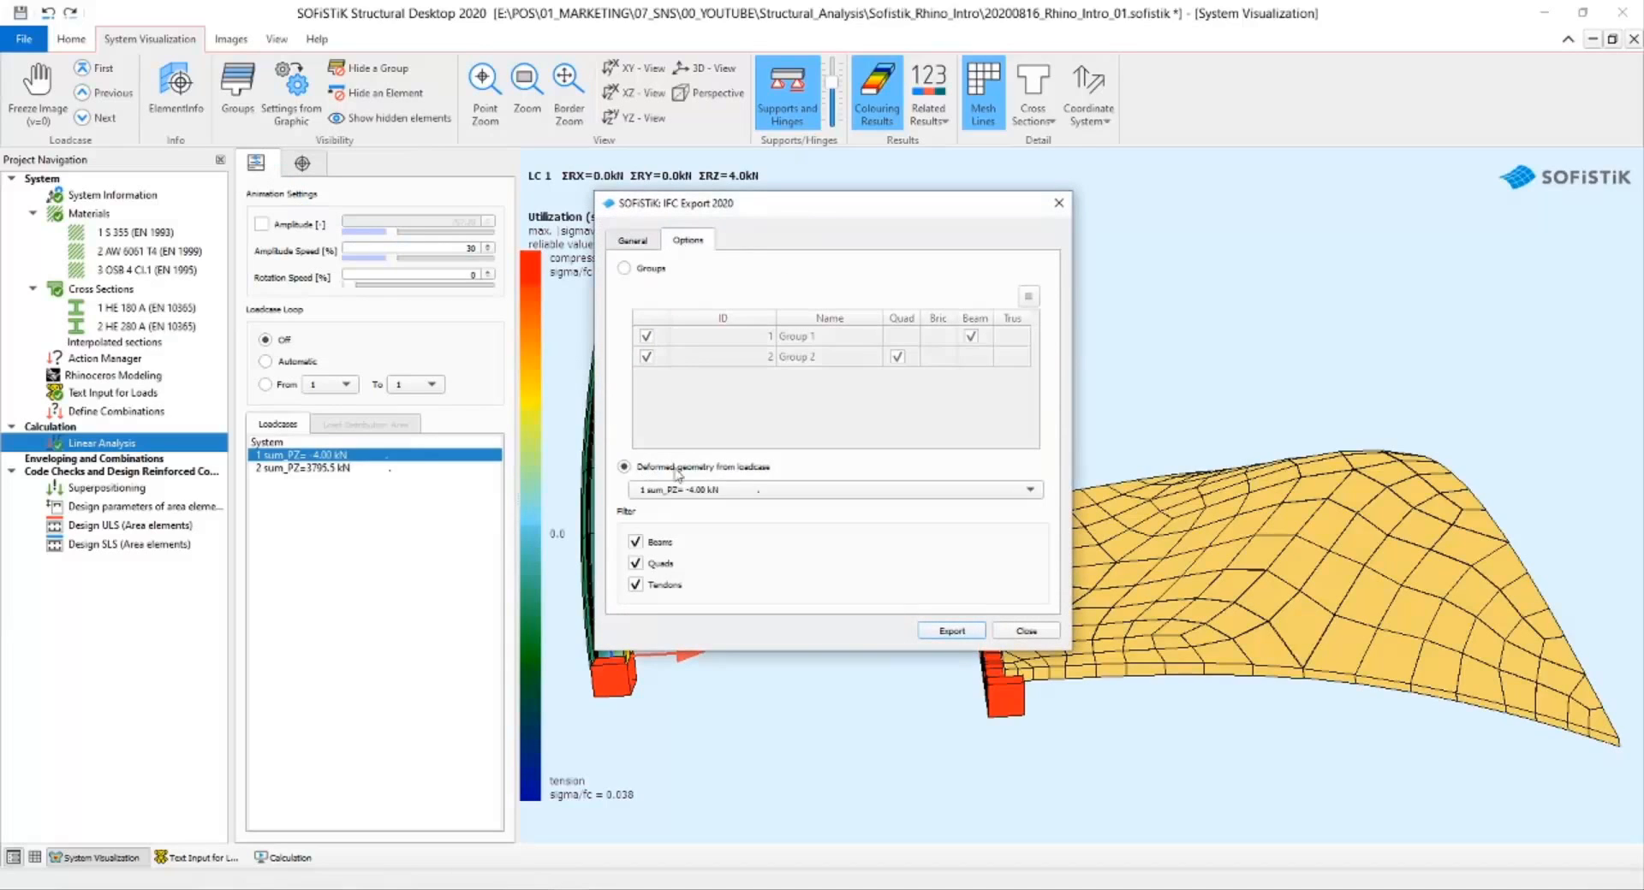
click(731, 492)
click(730, 519)
Set the export target to 20200816_Rhino_Intro_01_deformed.ifc, run the IFC export and close it.
click(607, 240)
click(1027, 330)
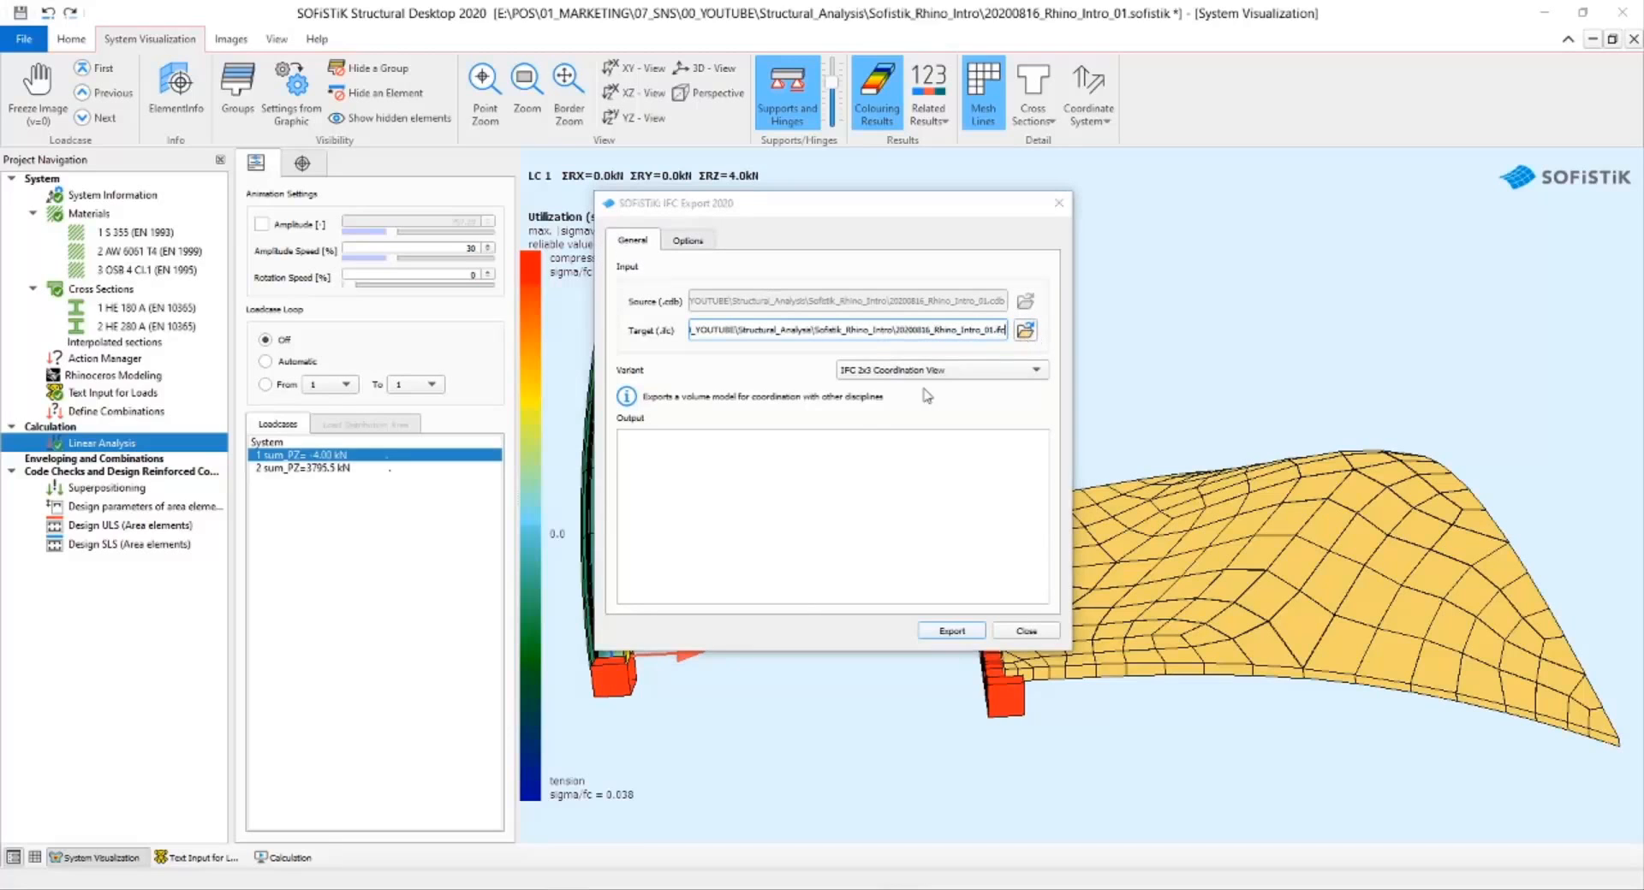
click(926, 661)
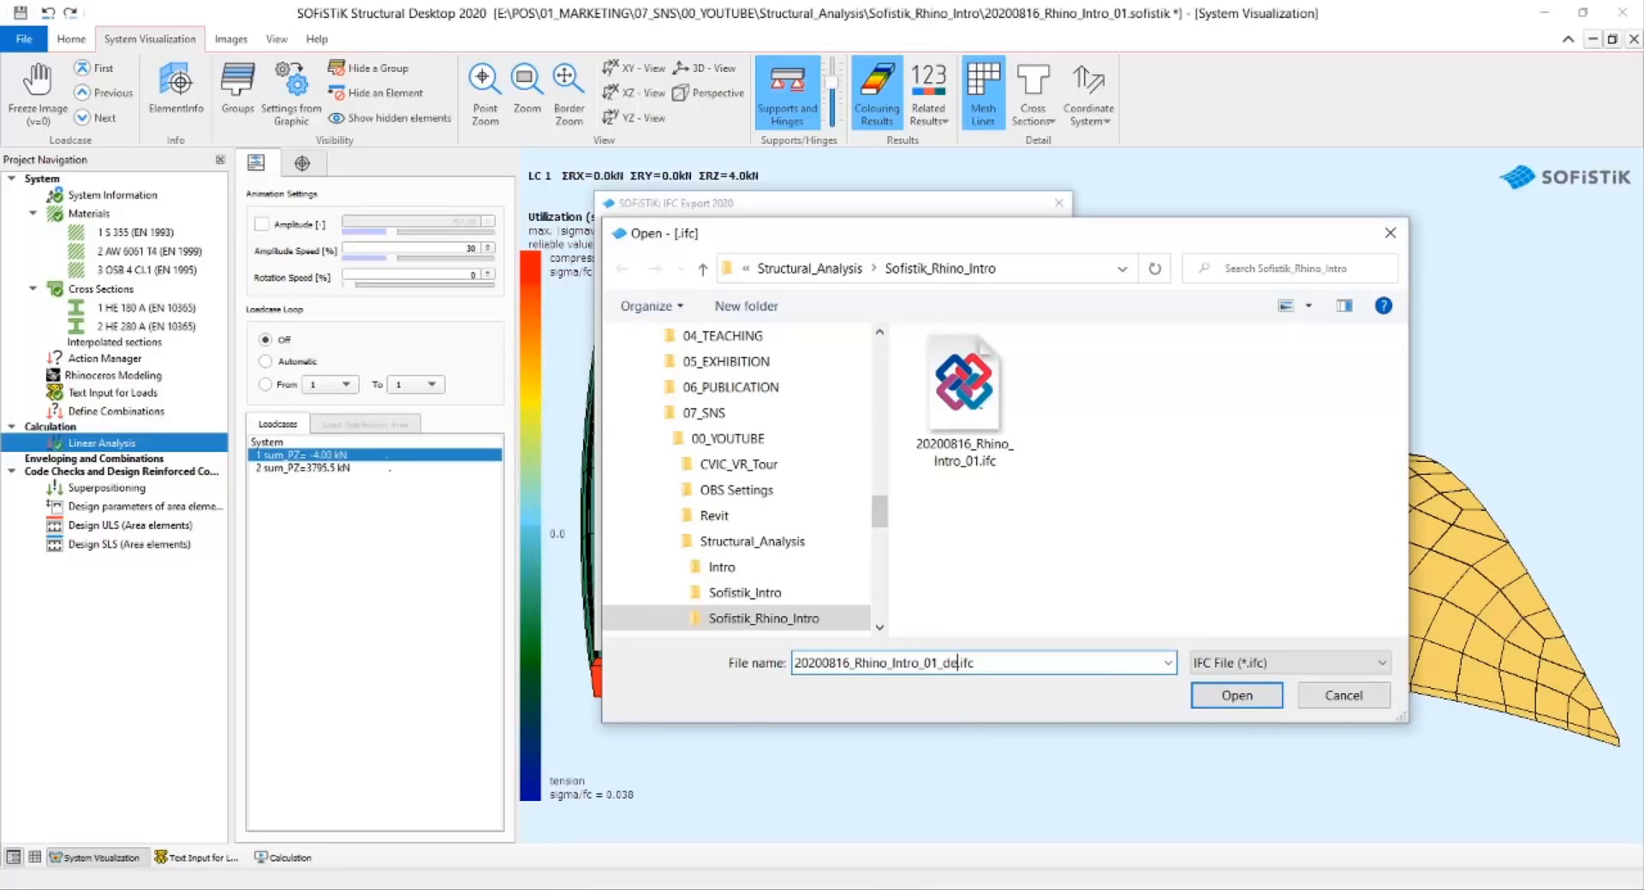
text(_deformed)
key(Return)
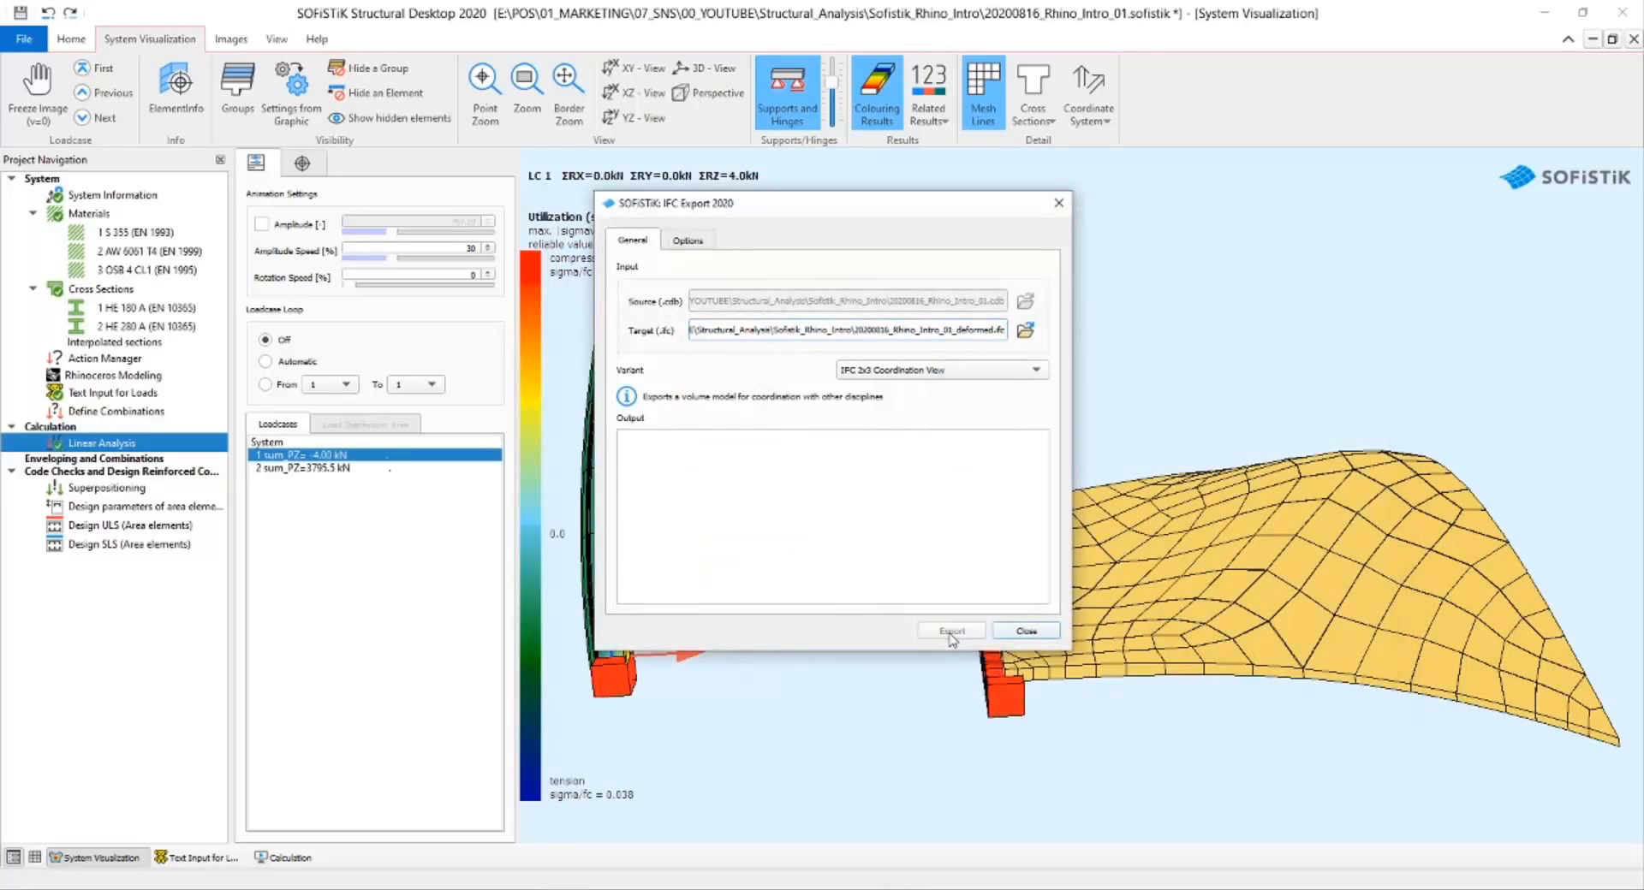
click(1024, 631)
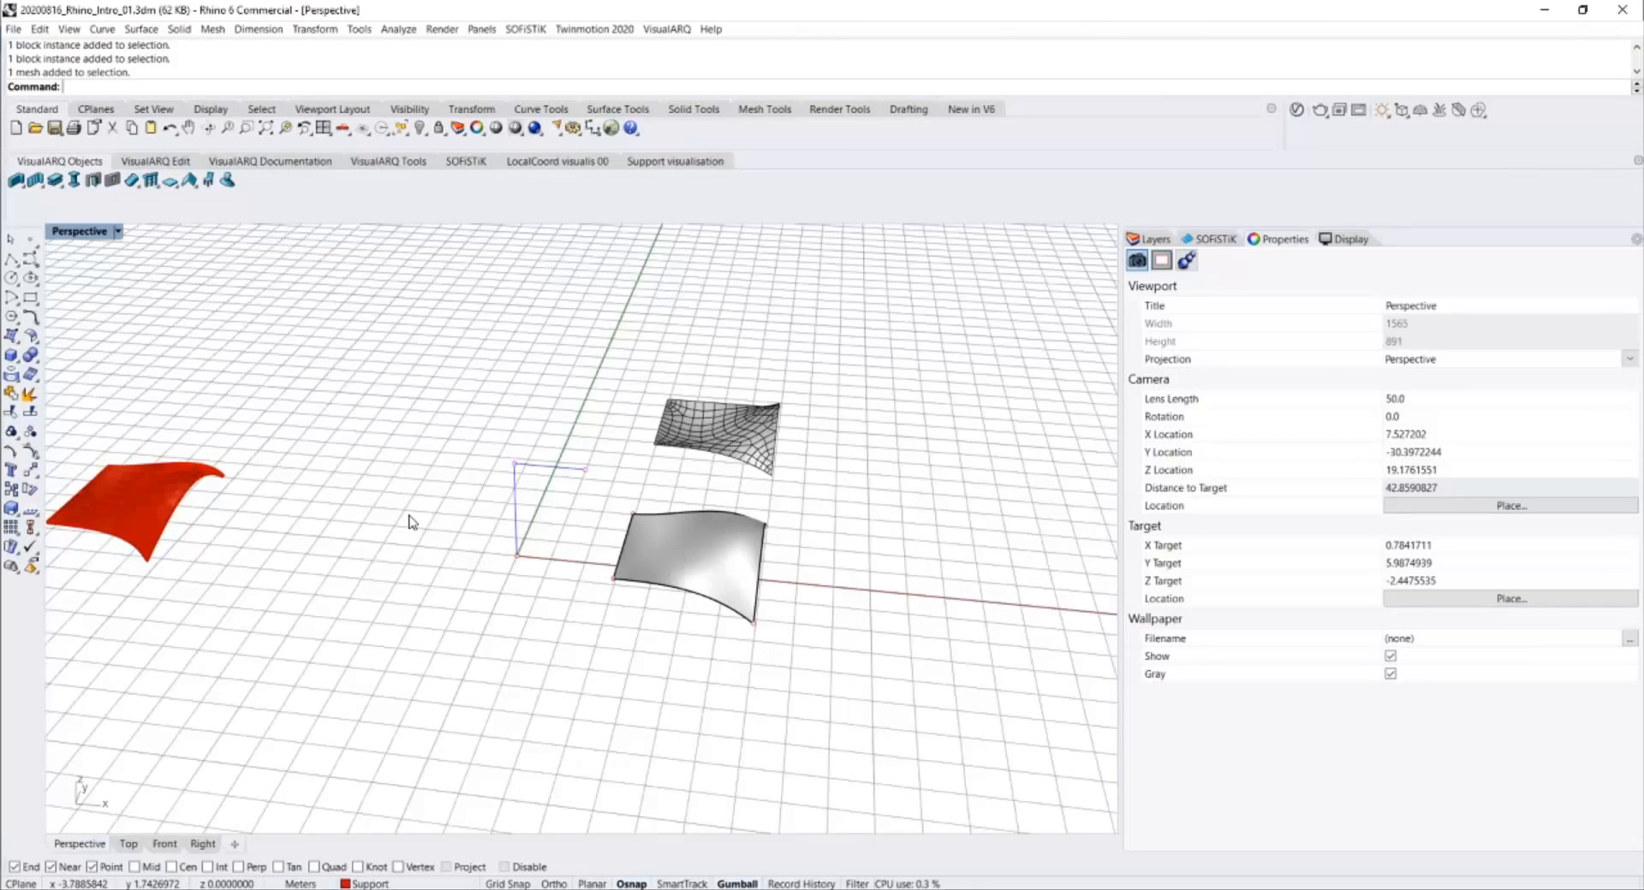
Switch to Rhino and import the IFC file 20200816_Rhino_Intro_01_deformed.ifc.
text(import)
key(Return)
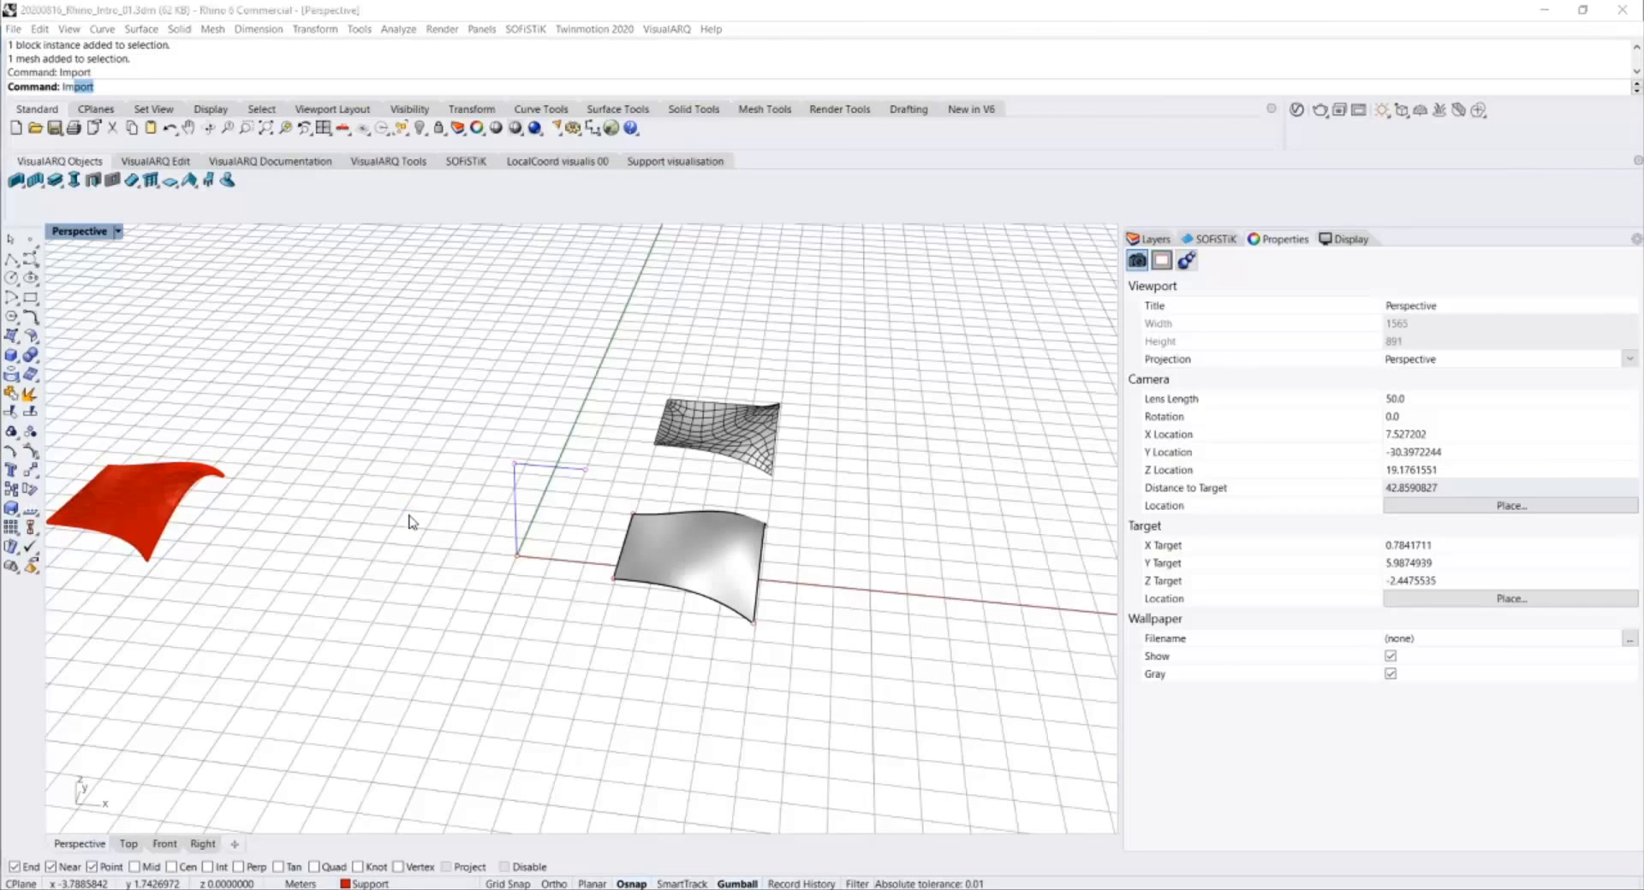
click(627, 353)
double_click(616, 349)
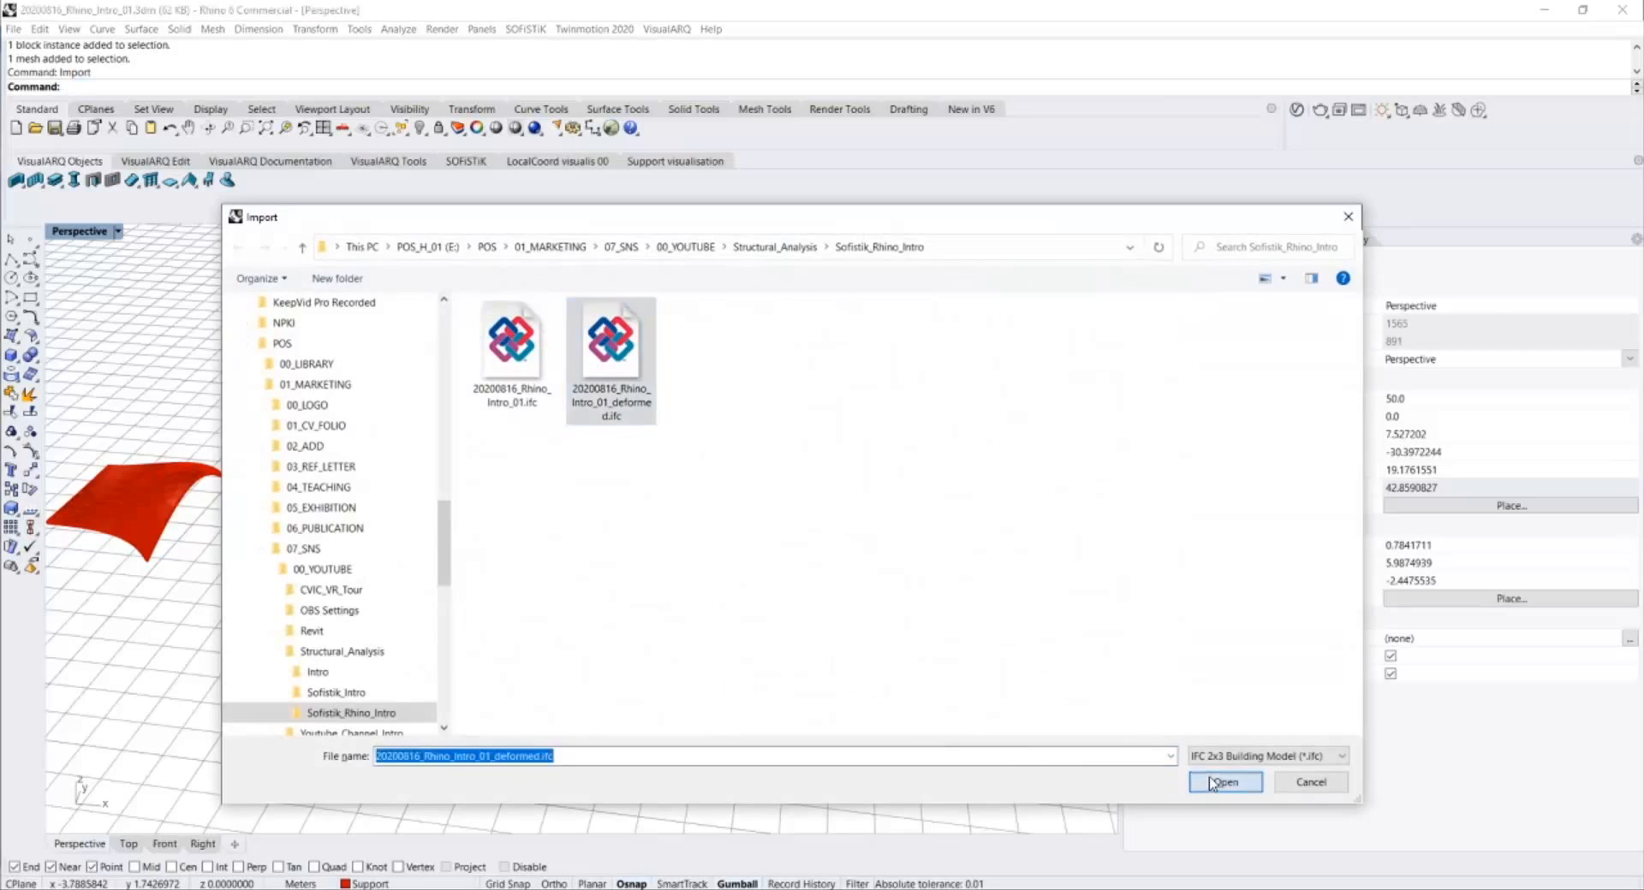
Move the imported deformed beams and shell next to the undeformed IFC copy, on its far side.
right_drag(557, 379, 584, 455)
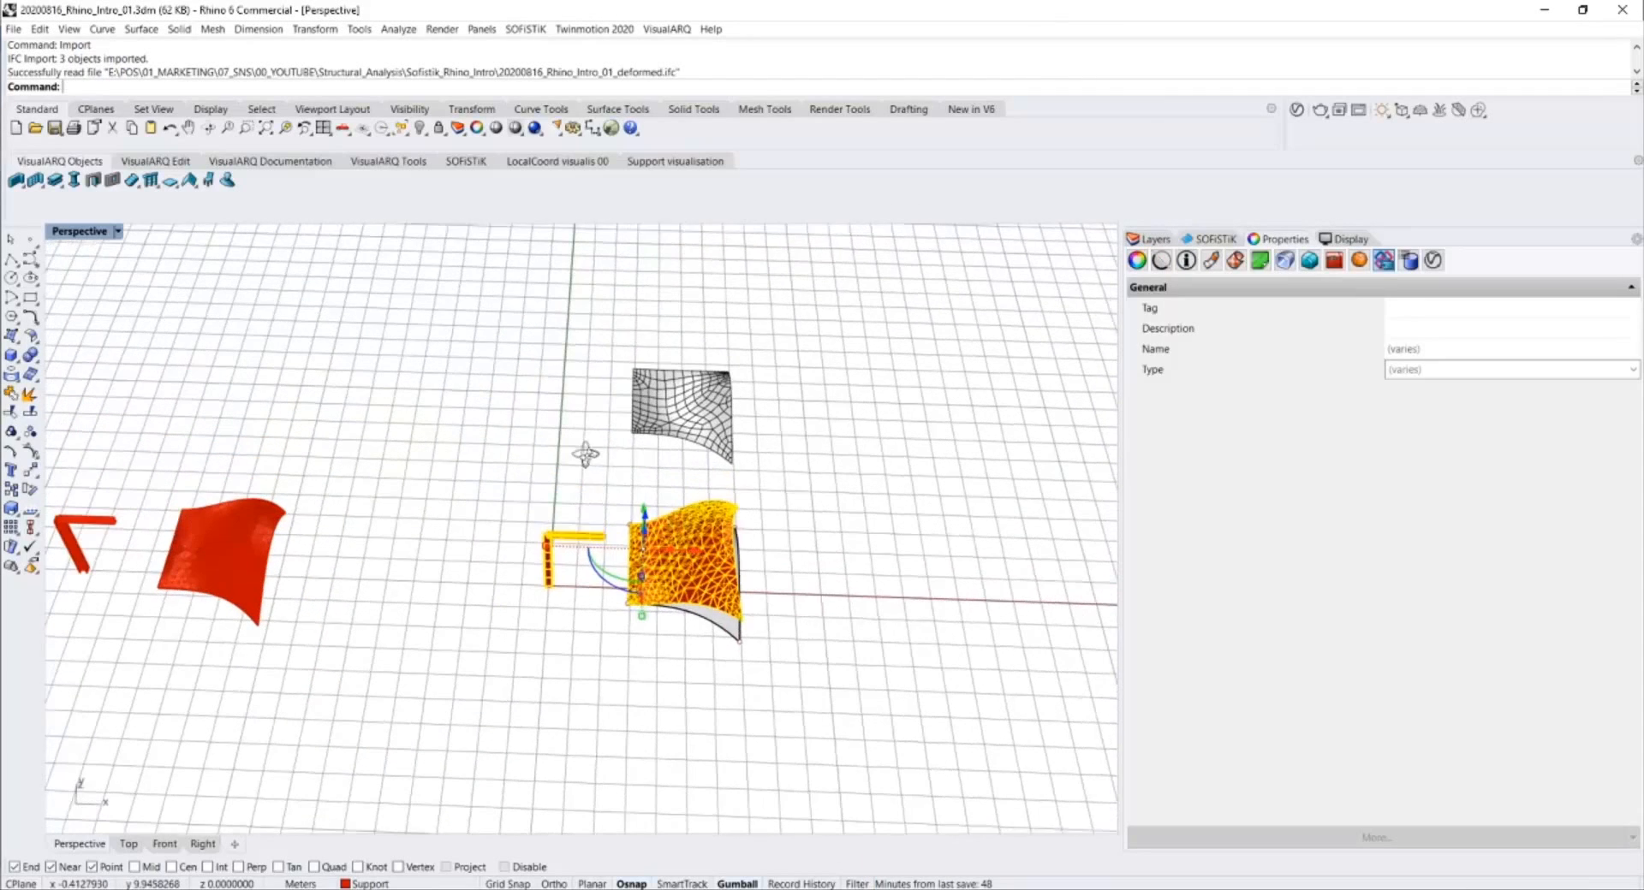
drag(685, 550, 205, 391)
key(Escape)
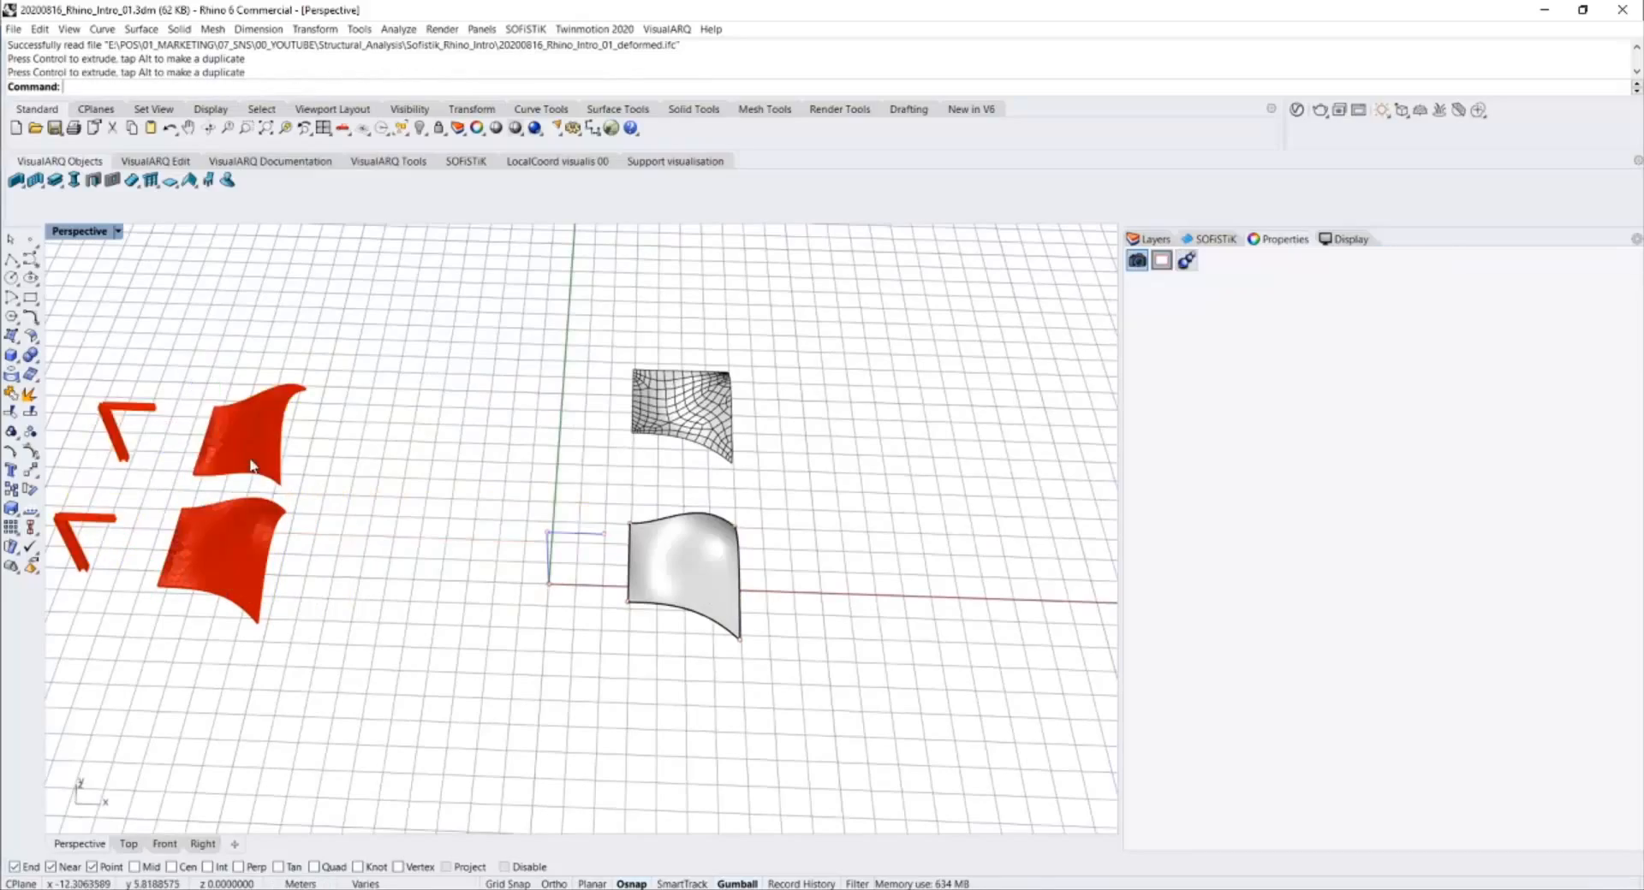
Compare the deformed IFC beams and shell with the undeformed copy up close.
right_drag(249, 466, 140, 385)
scroll(560, 456, up, 5)
shift+right_drag(330, 368, 370, 513)
scroll(513, 546, up, 9)
right_drag(522, 549, 929, 518)
scroll(753, 548, up, 6)
right_drag(578, 440, 683, 465)
scroll(612, 436, down, 5)
scroll(332, 351, up, 6)
click(387, 320)
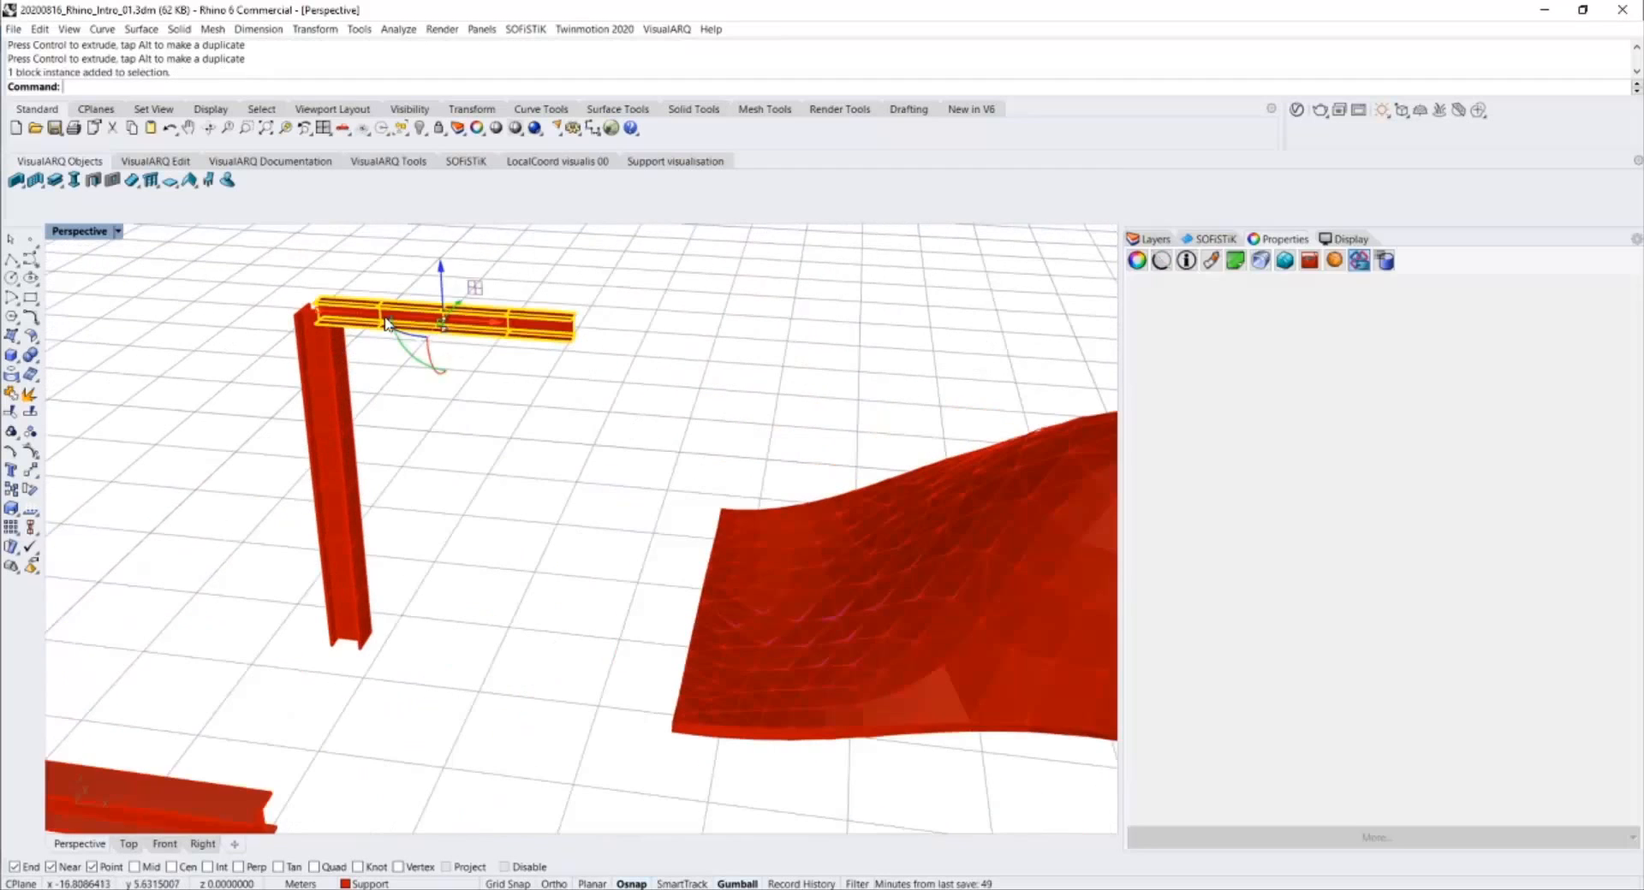
key(Escape)
scroll(332, 394, down, 4)
right_drag(361, 576, 396, 617)
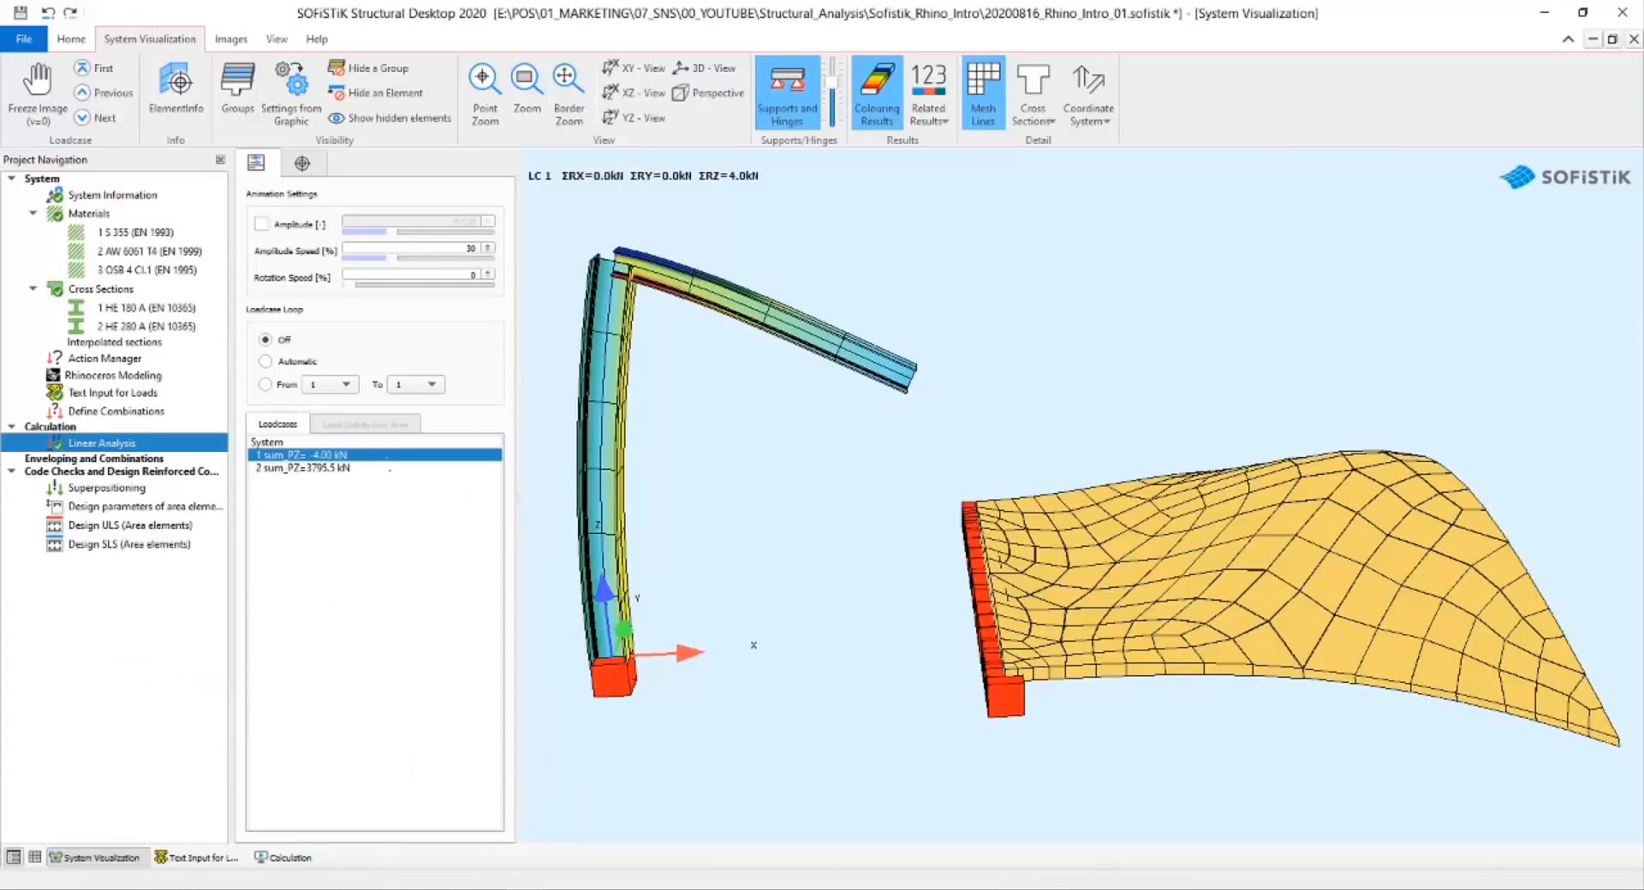
Switch to SOFiSTiK and export the deformed geometry of load case 1 to IFC, overwriting the existing target file.
click(24, 40)
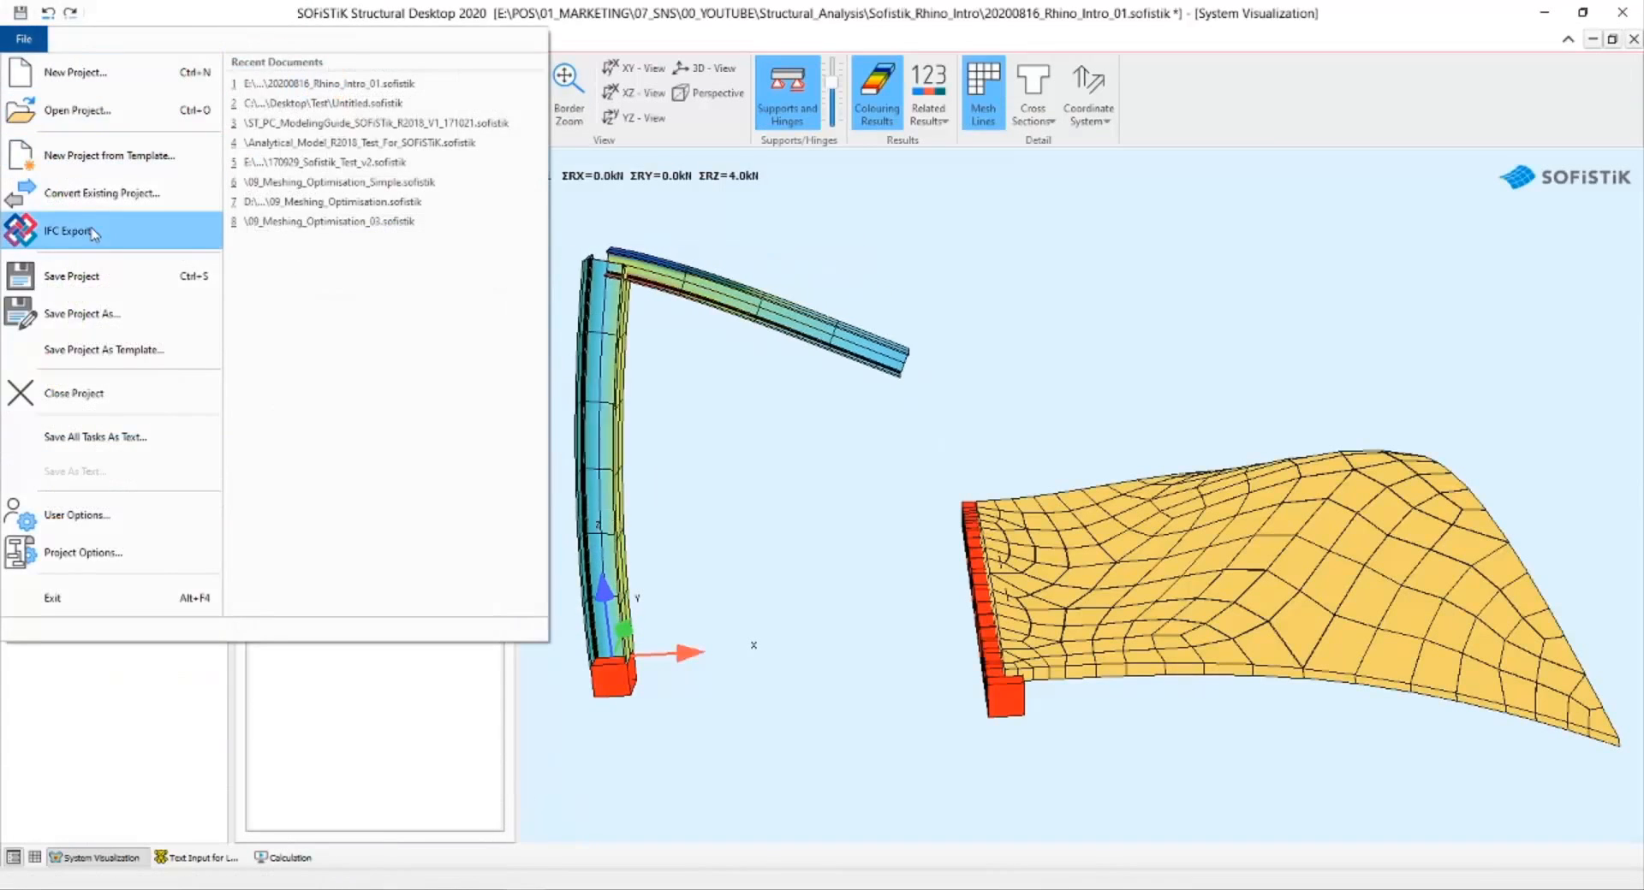
click(97, 228)
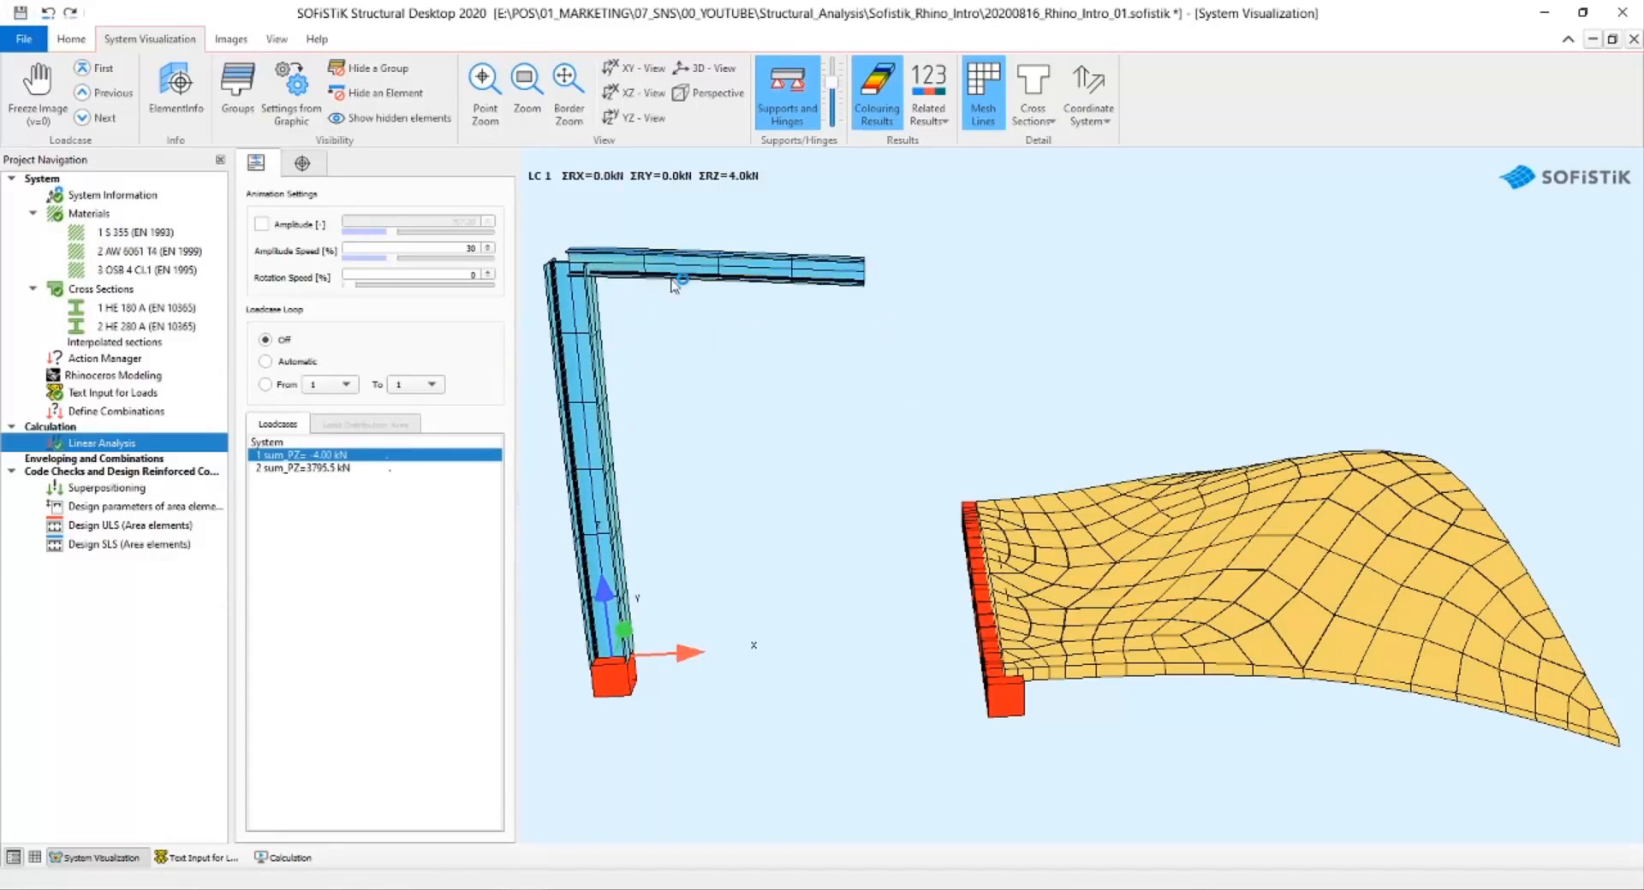
click(687, 242)
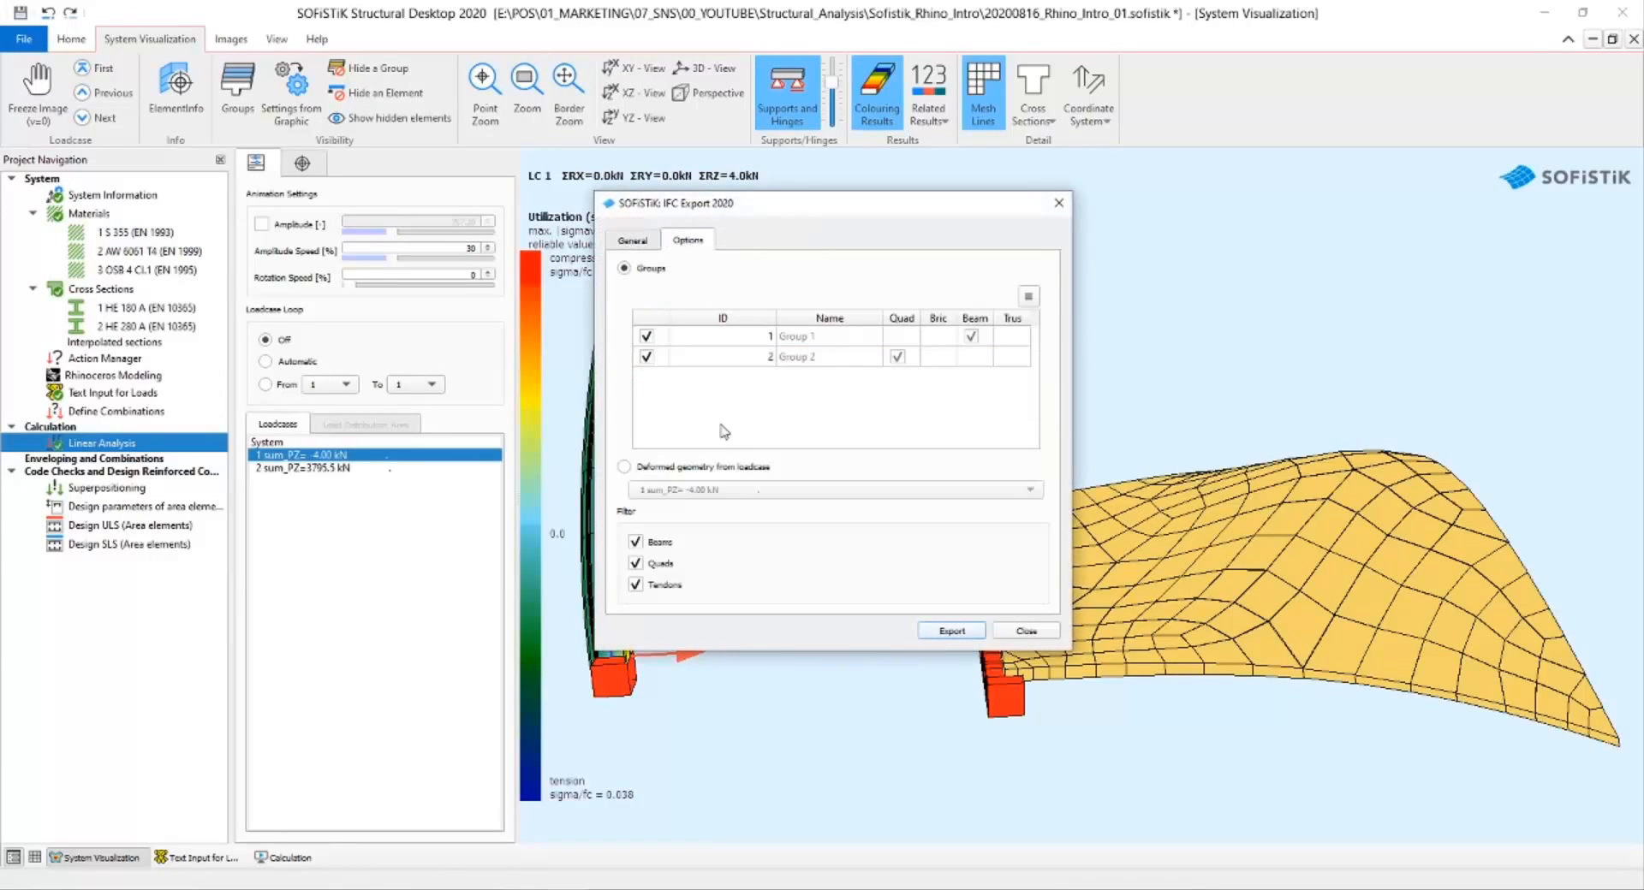
click(709, 468)
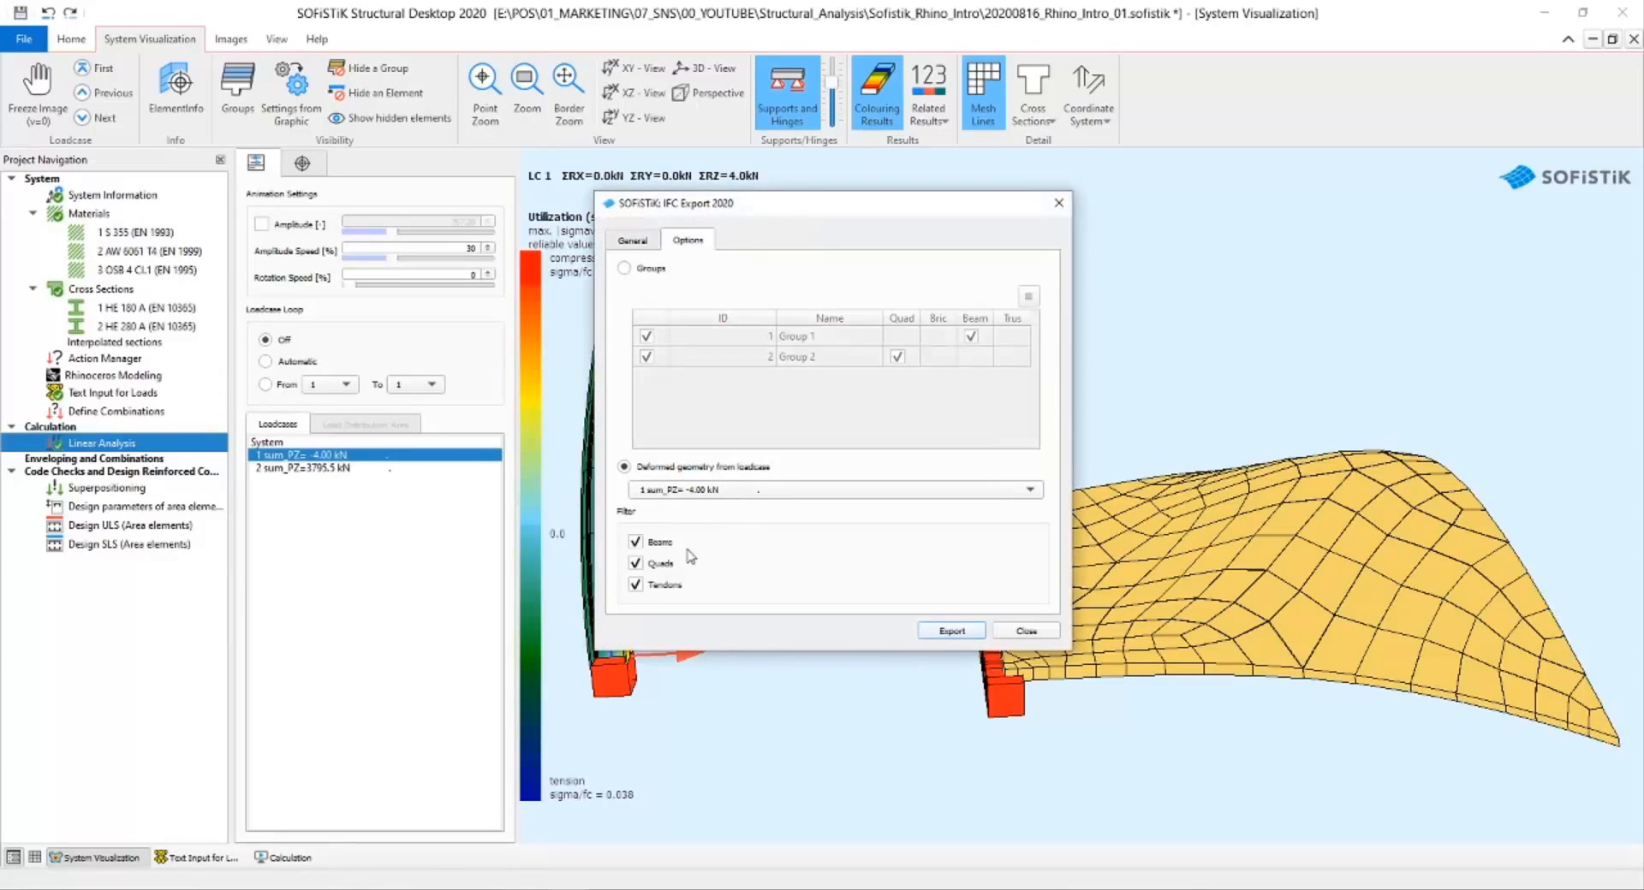
click(951, 631)
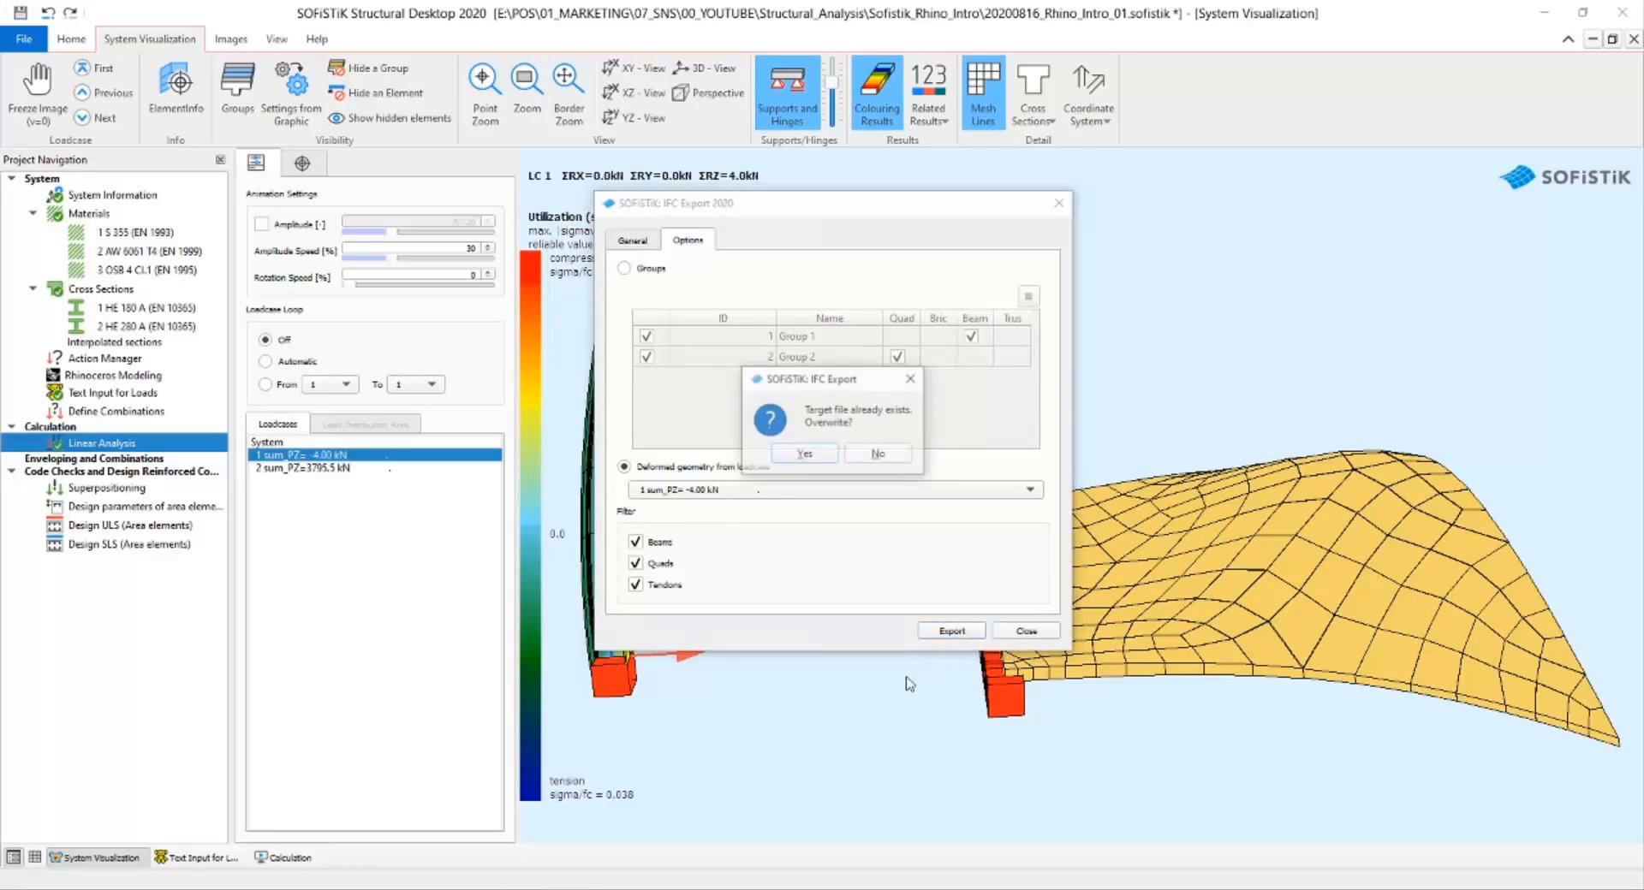
click(826, 458)
click(1024, 631)
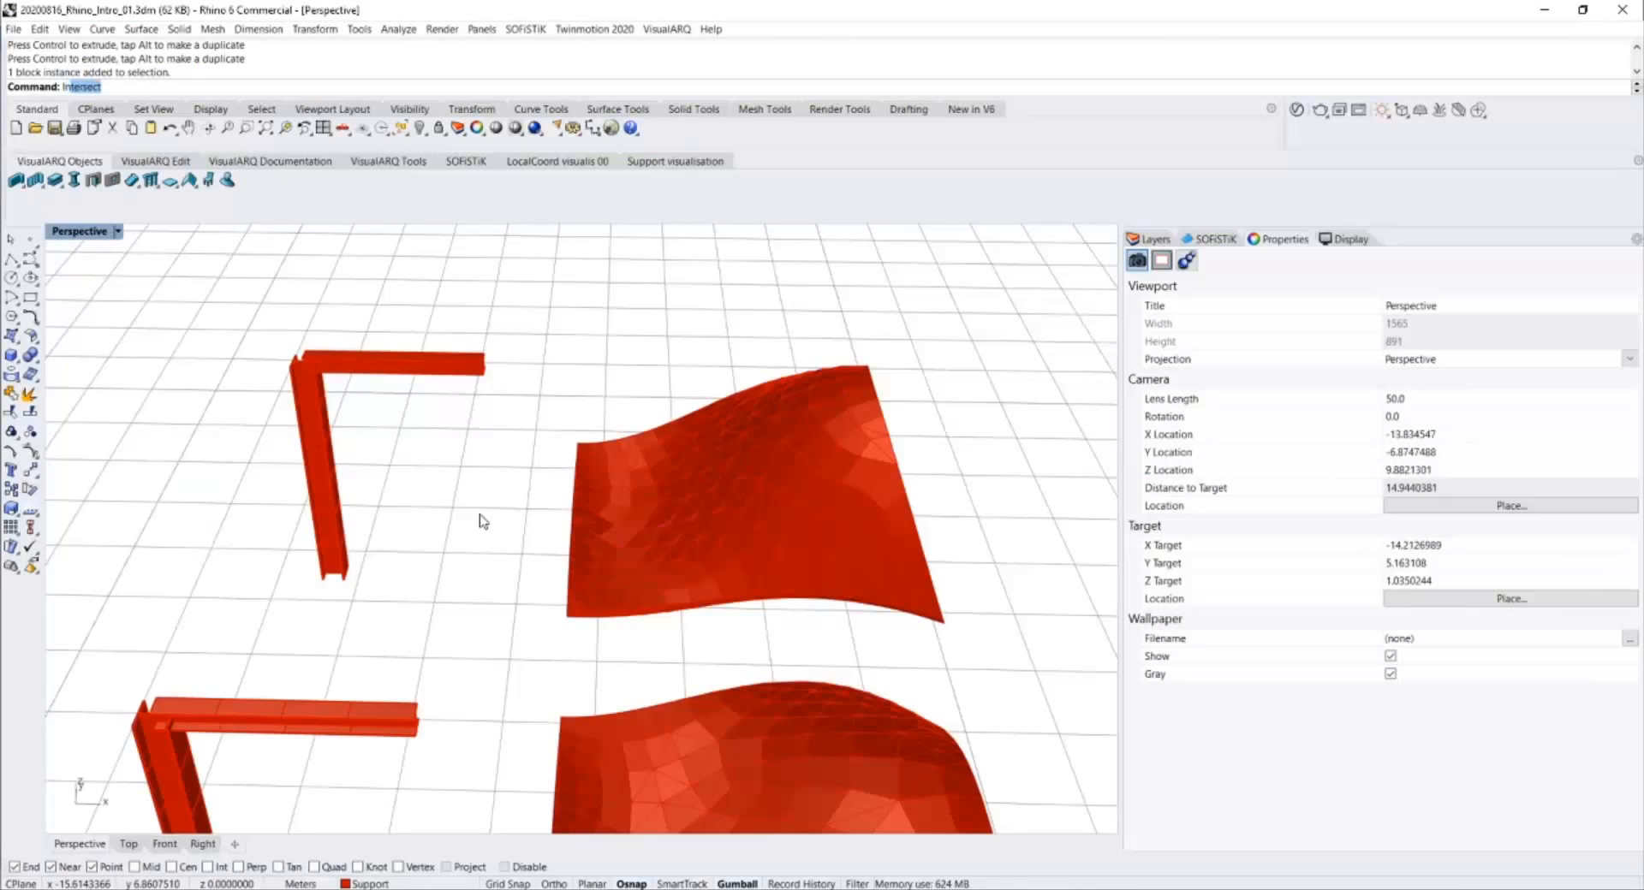
text(sert)
key(Return)
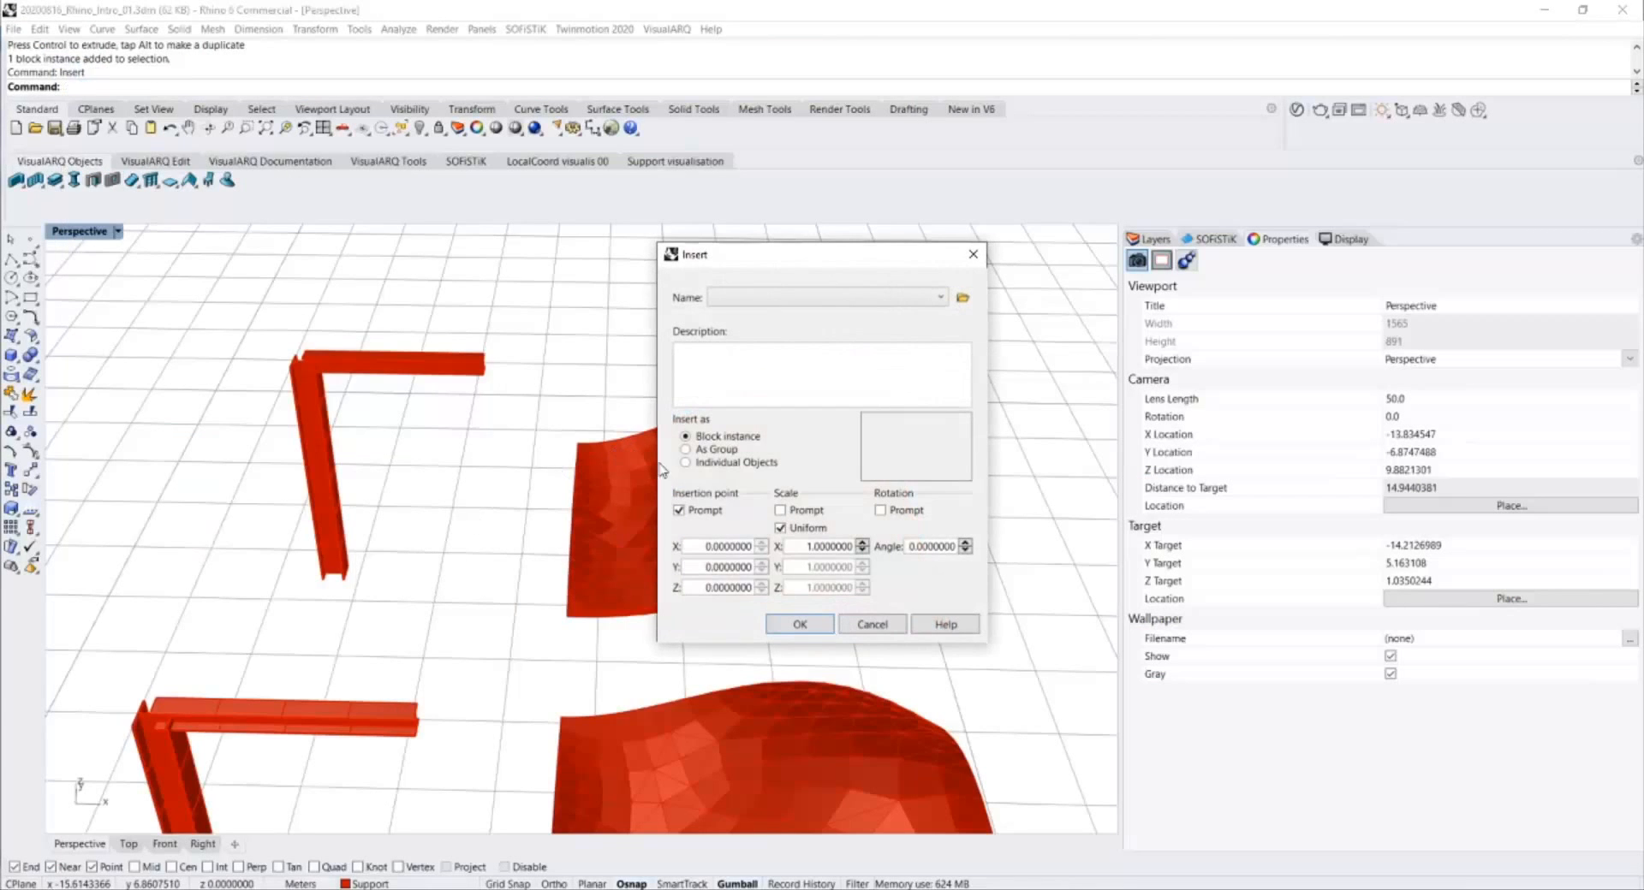
key(Escape)
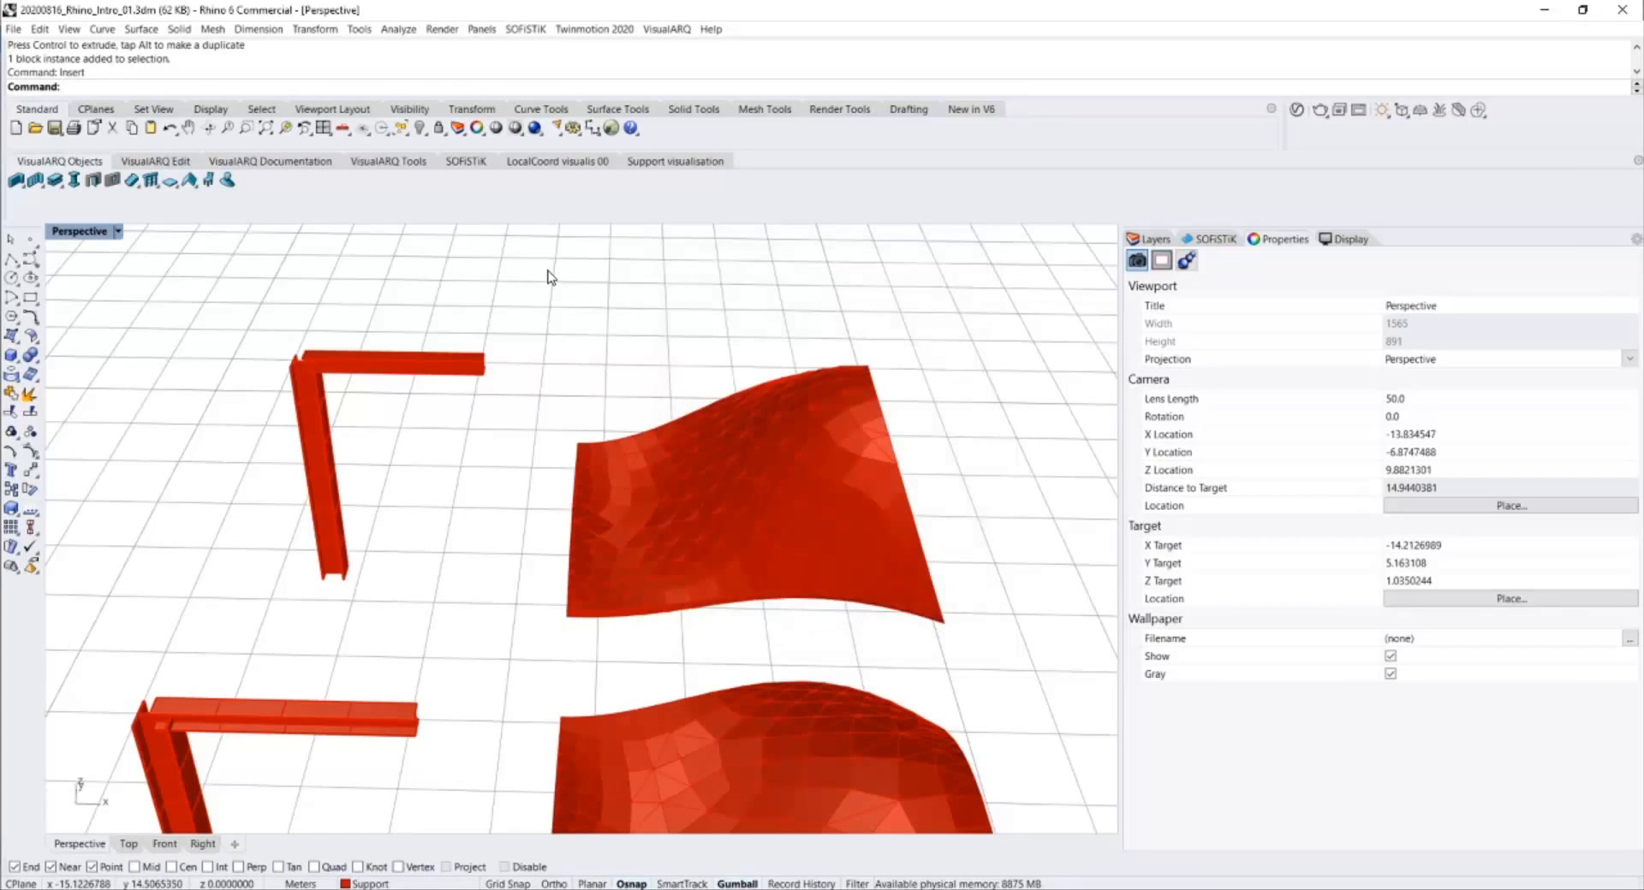
Try to attach the file 20200816_Rhino_Intro_01_deformed.ifc from the Sofistik_Rhino_Intro folder to the Rhino model.
click(584, 889)
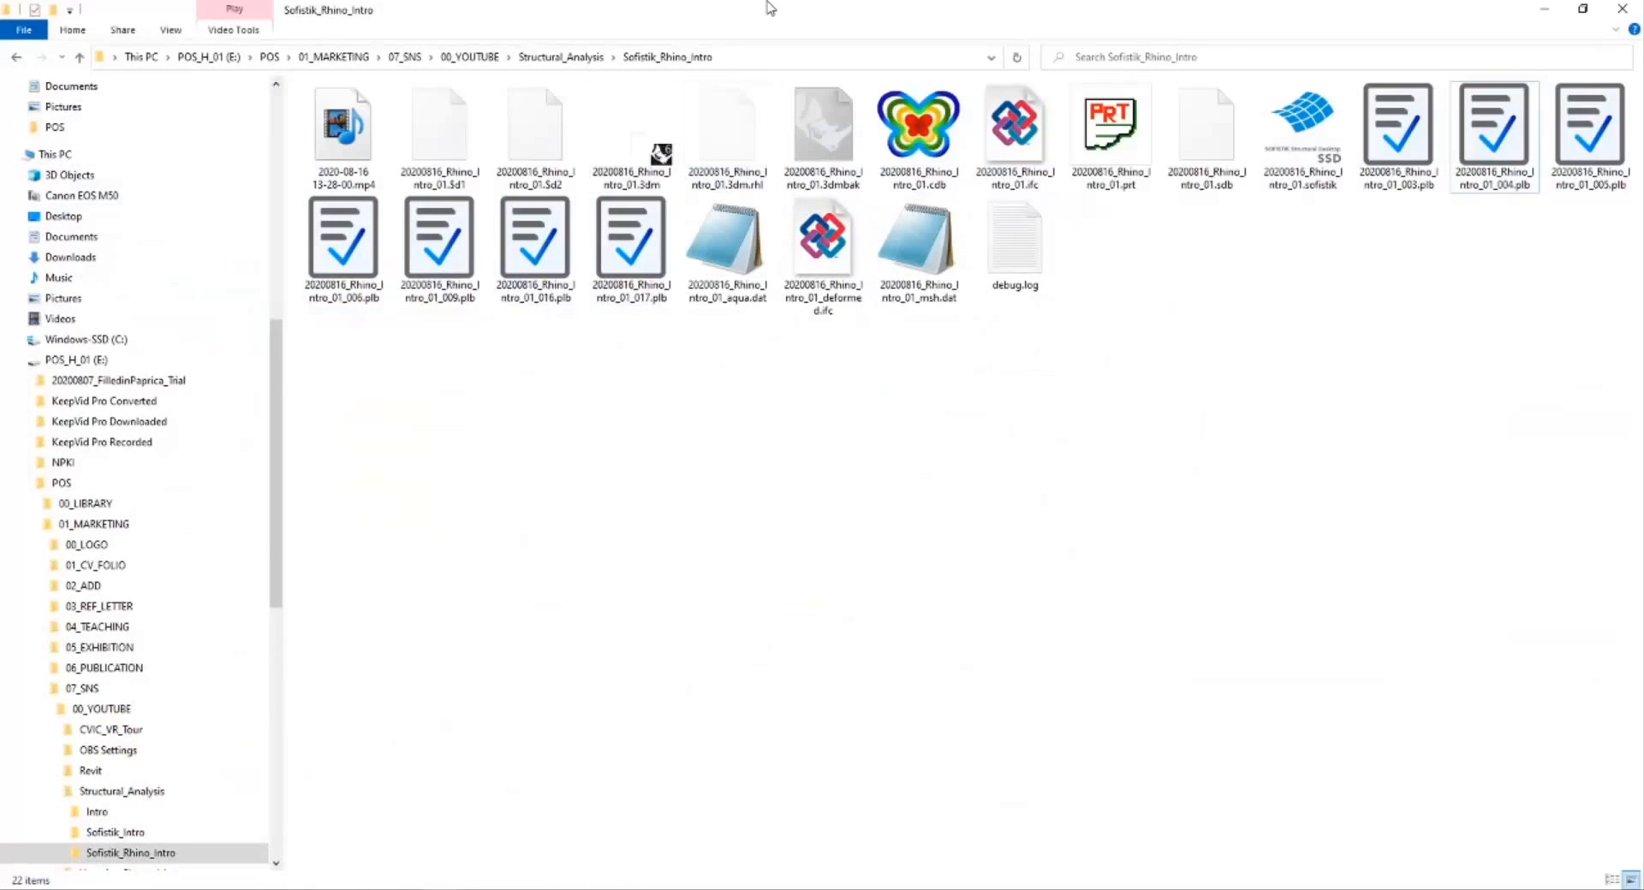
drag(767, 7, 1087, 229)
click(1095, 676)
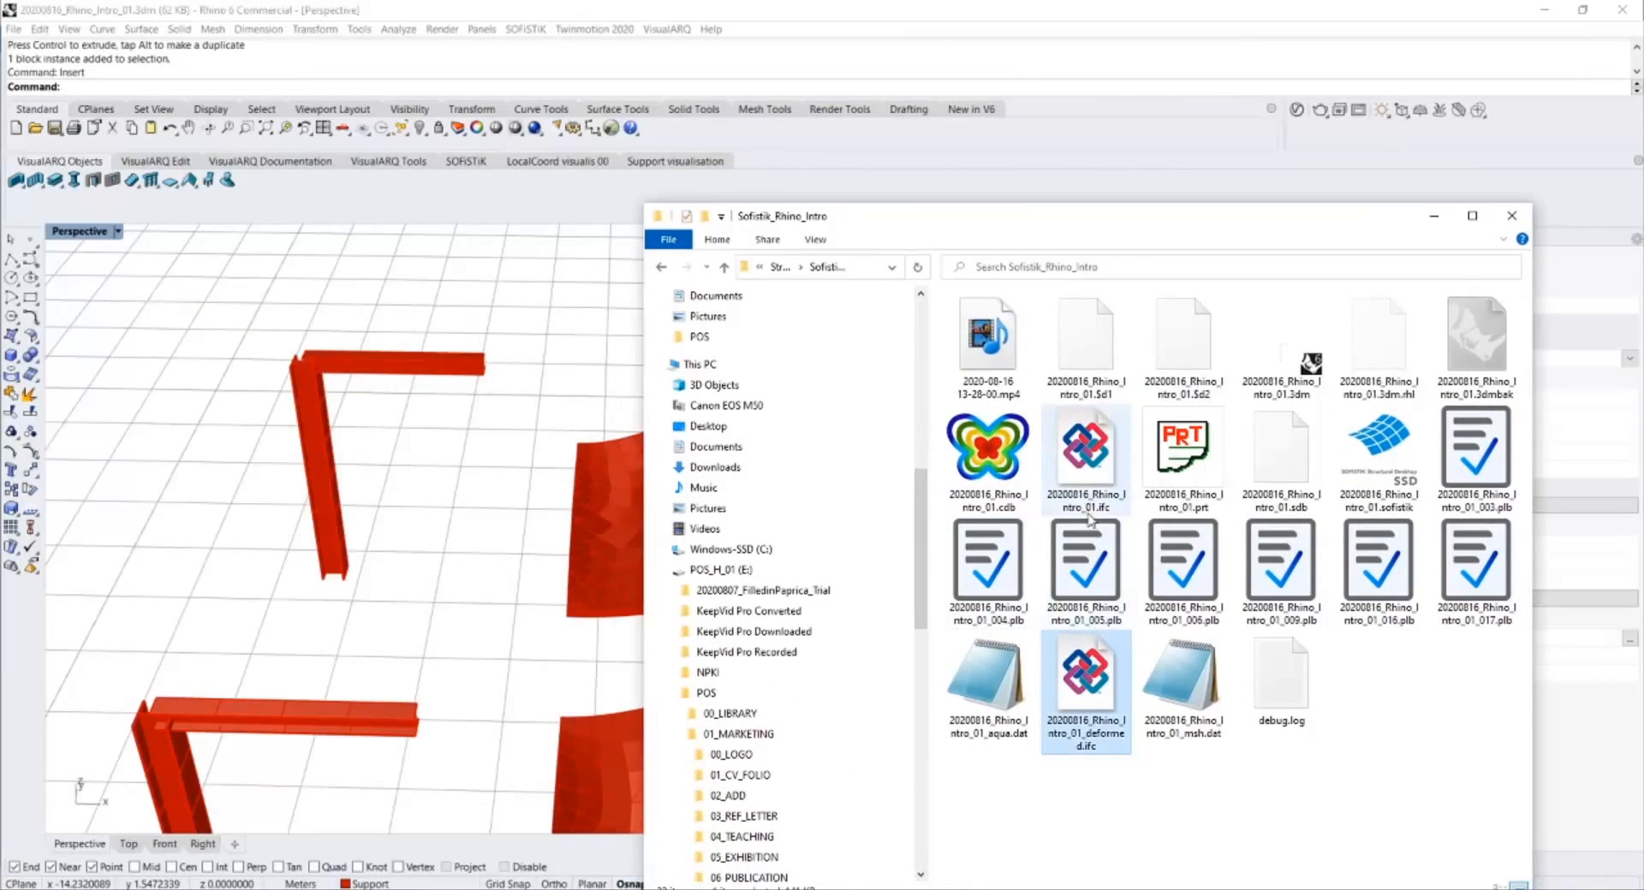
drag(1089, 514, 376, 227)
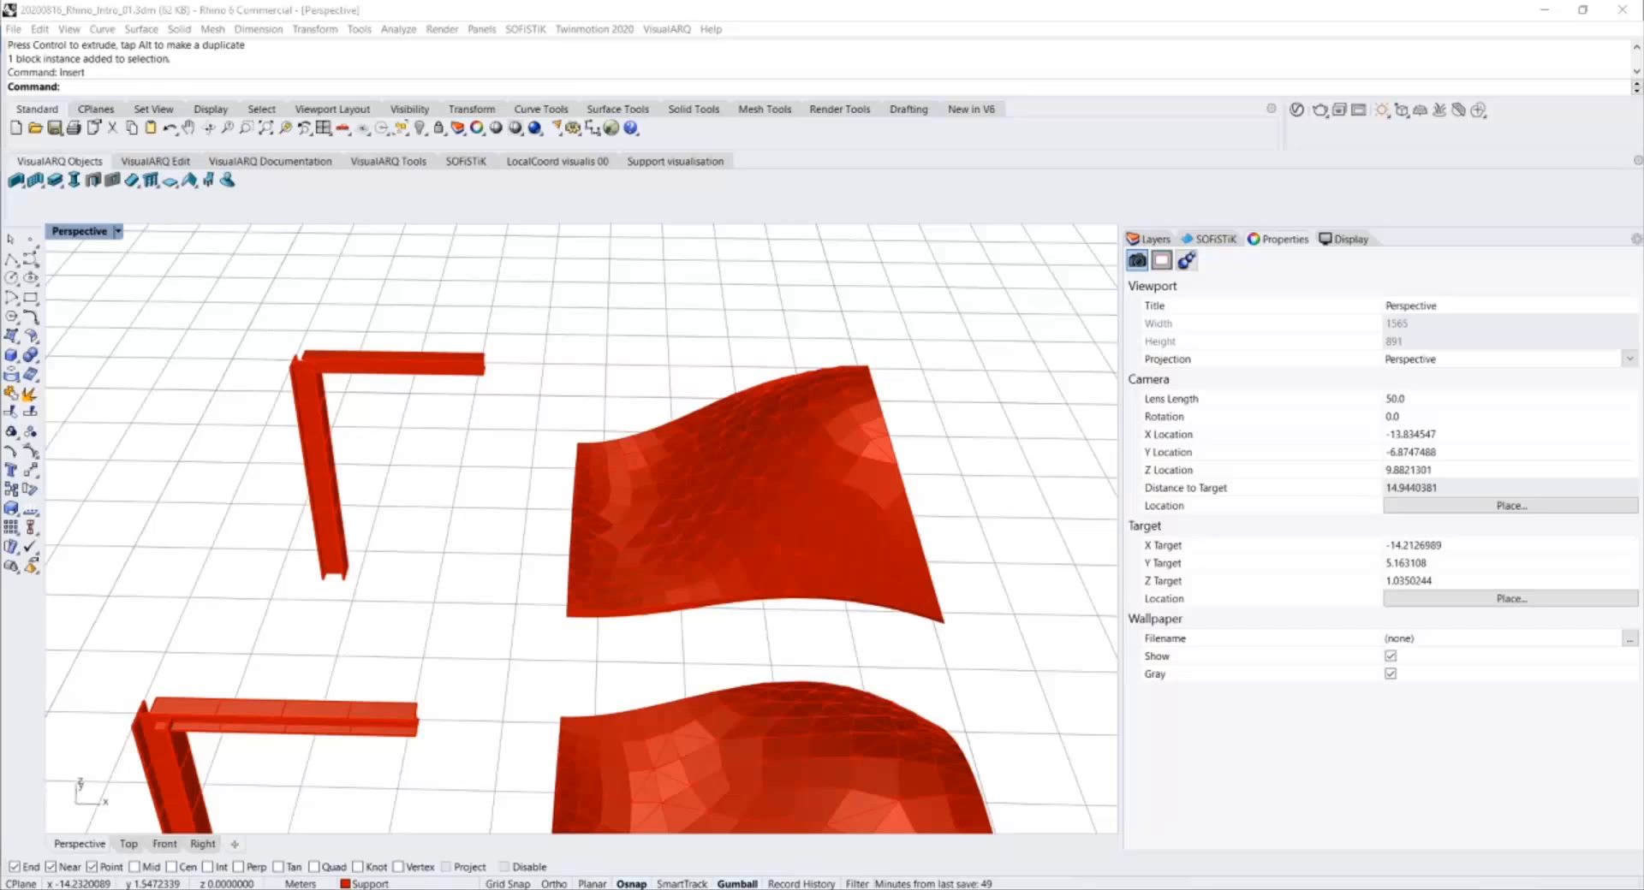
click(630, 375)
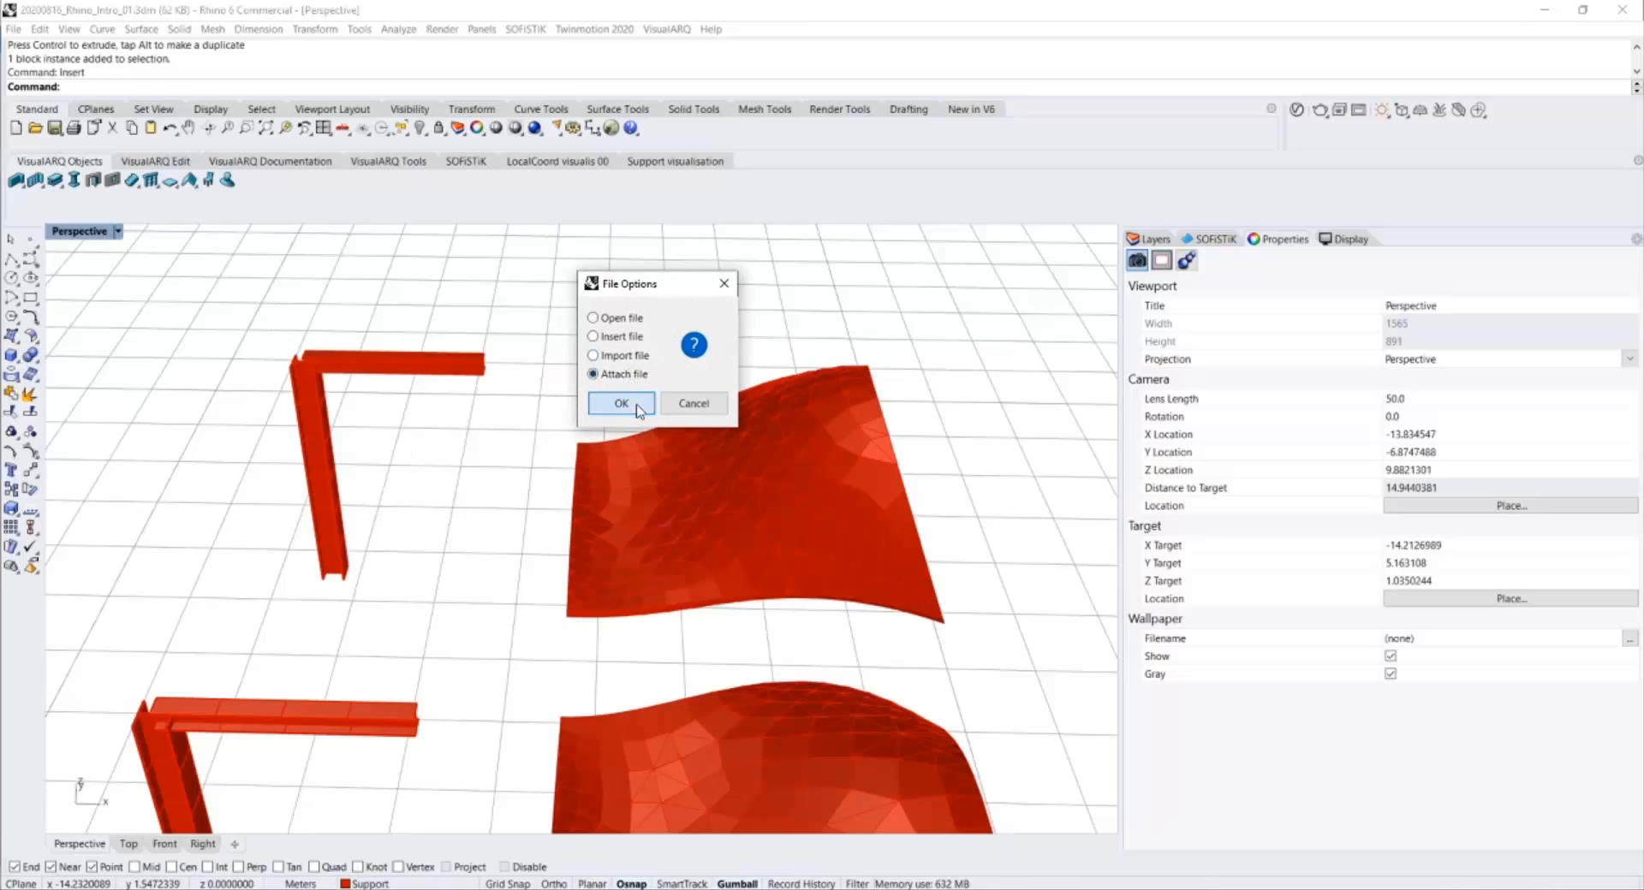
click(633, 404)
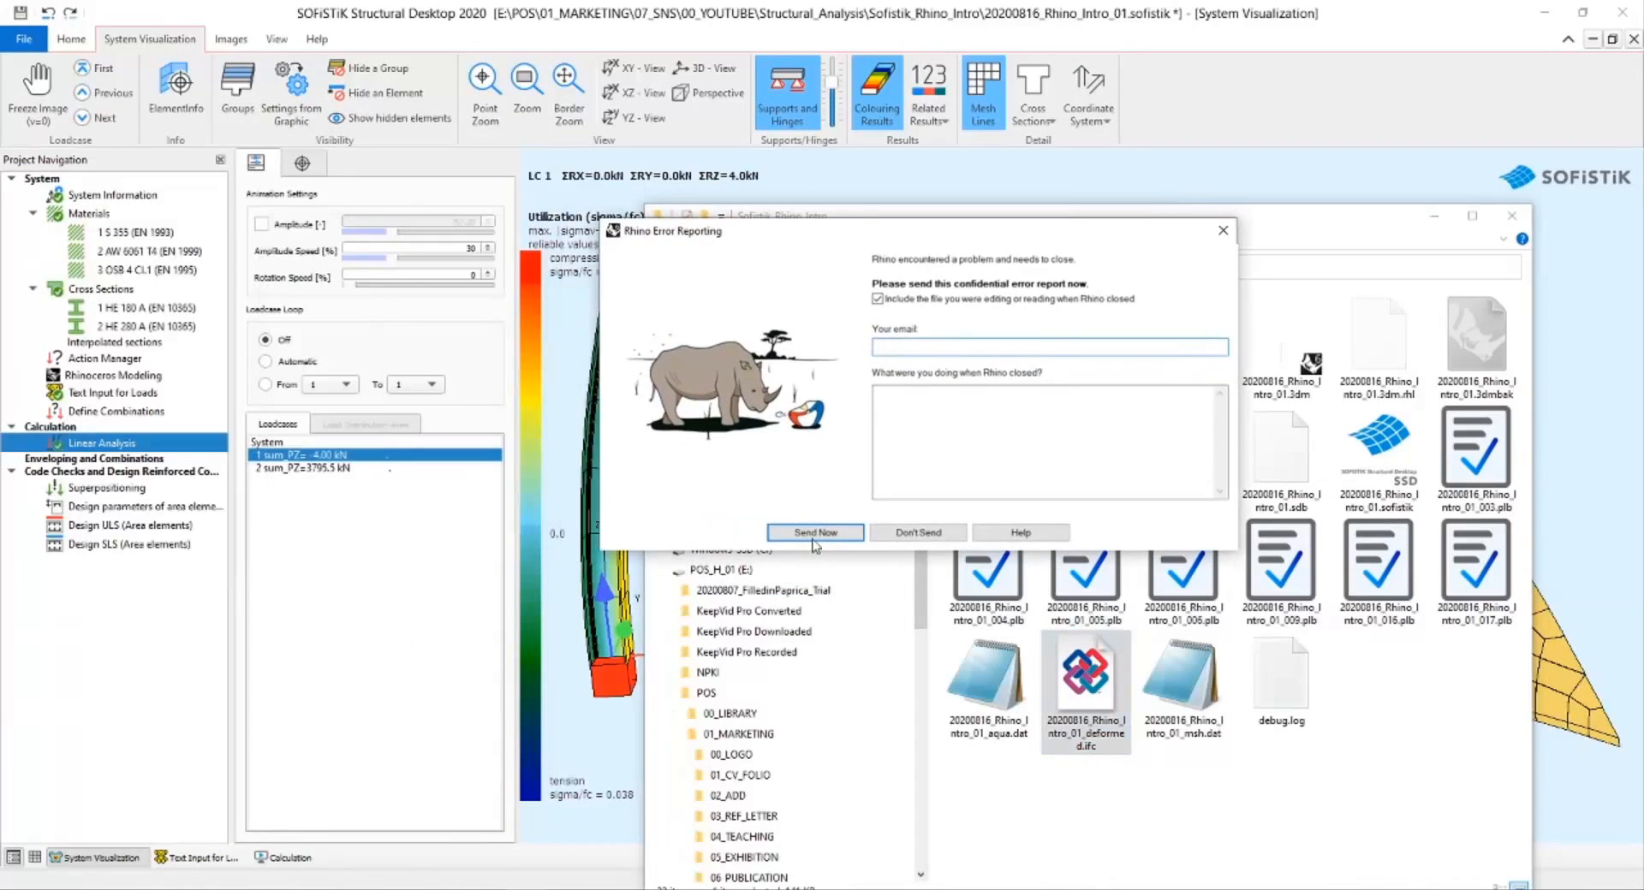
Dismiss the Rhino error report without sending it and reopen 20200816_Rhino_Intro_01.3dm, recovering the autosaved model.
click(918, 532)
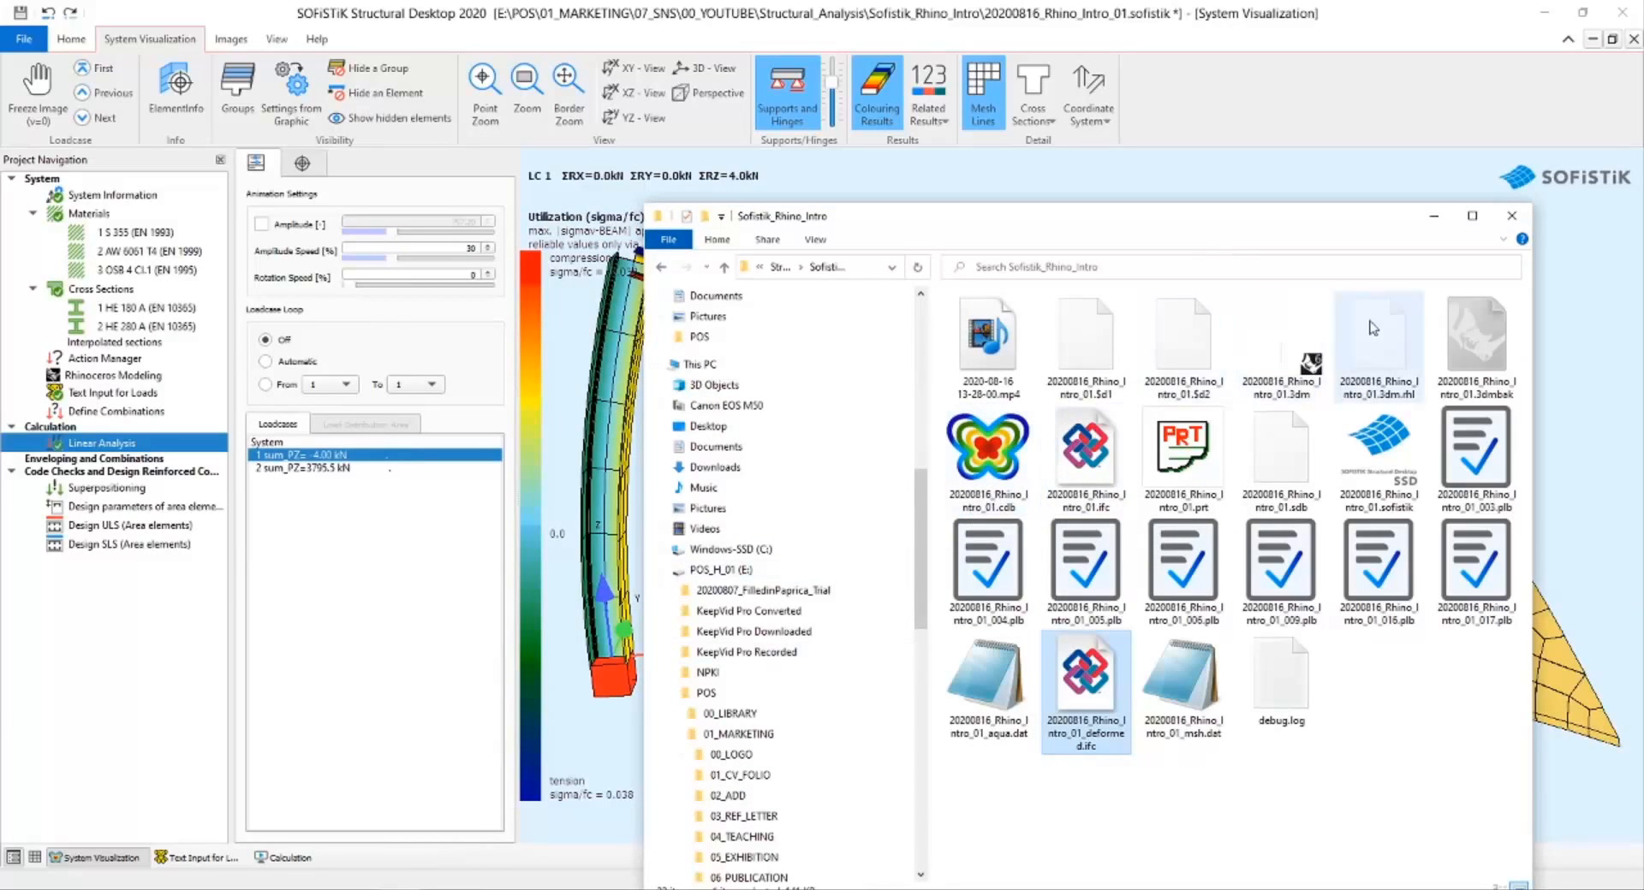
click(1305, 367)
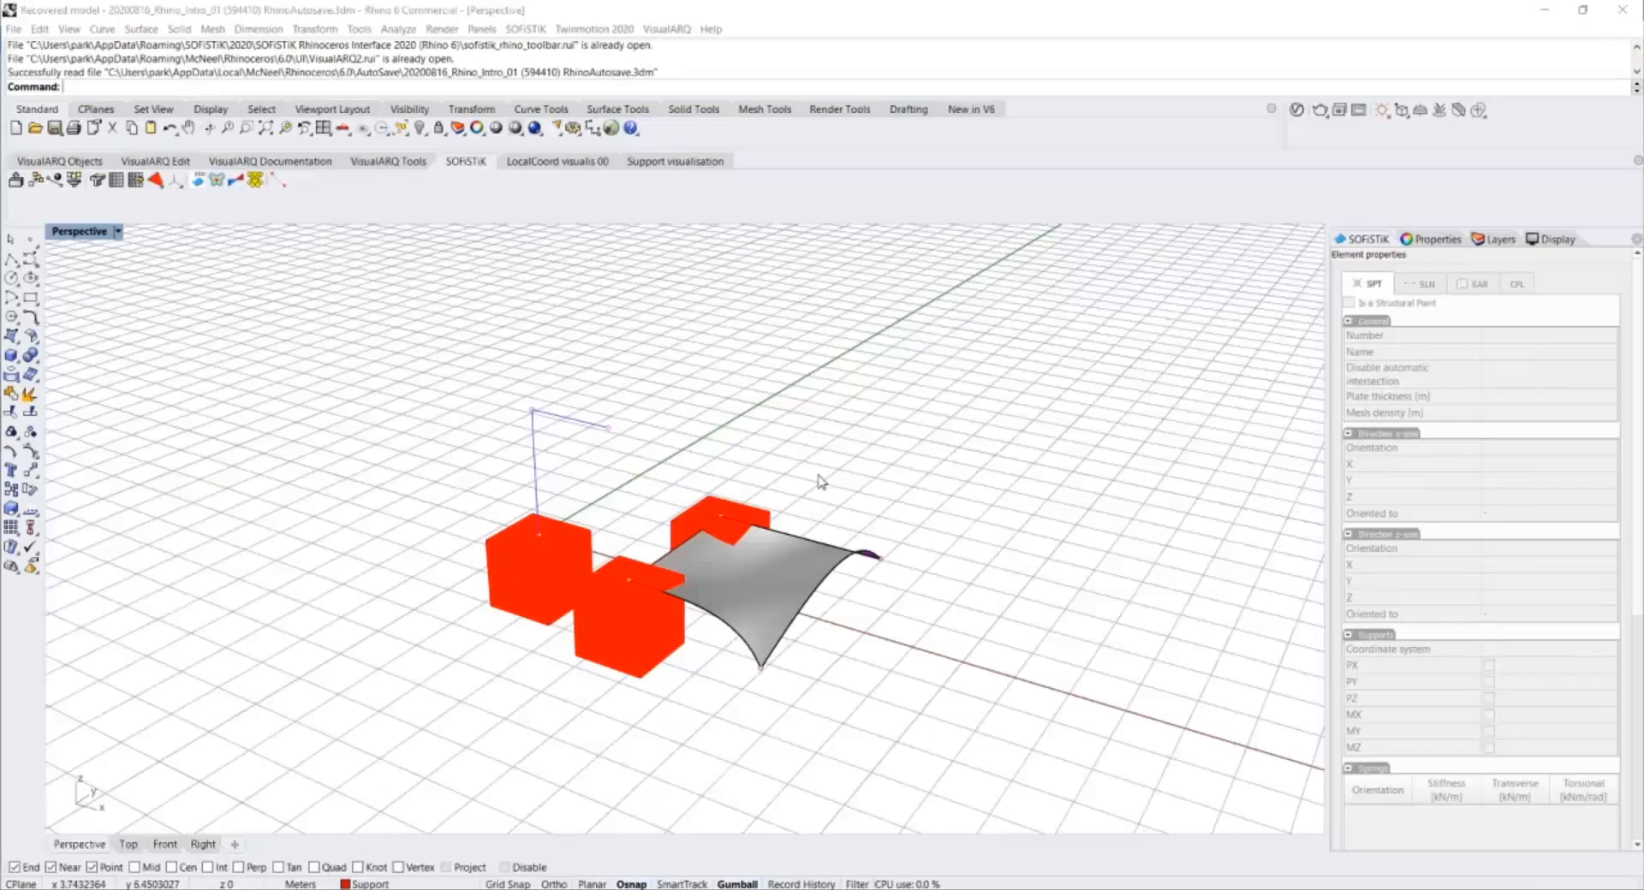
right_drag(822, 477, 698, 429)
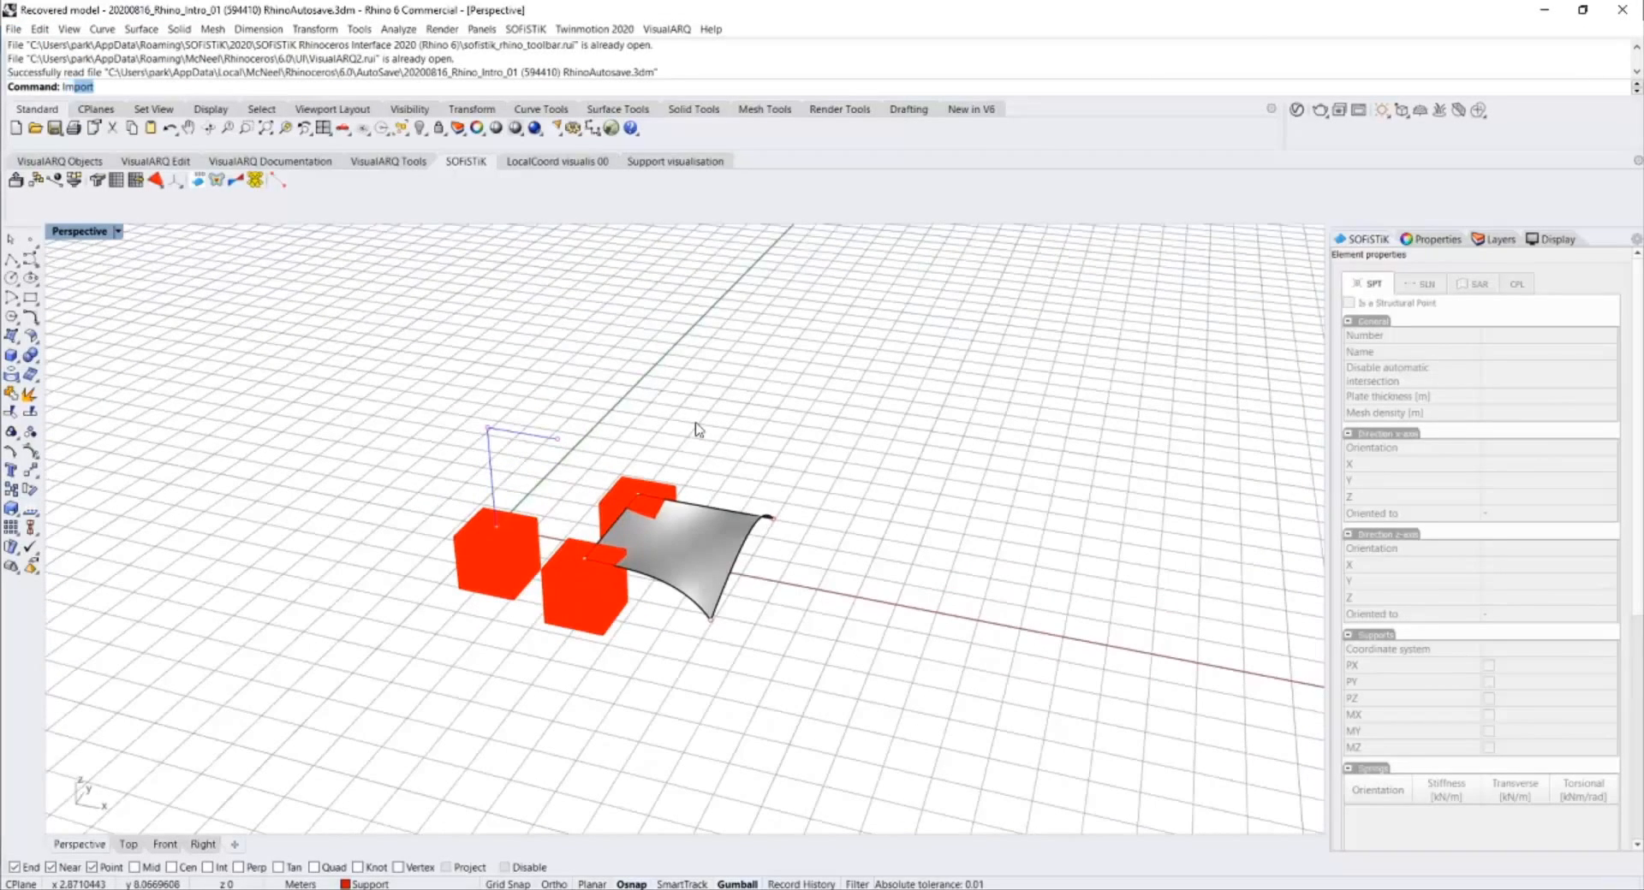
Import 20200816_Rhino_Intro_01_deformed.ifc from the Sofistik_Rhino_Intro project folder into the recovered model.
key(Return)
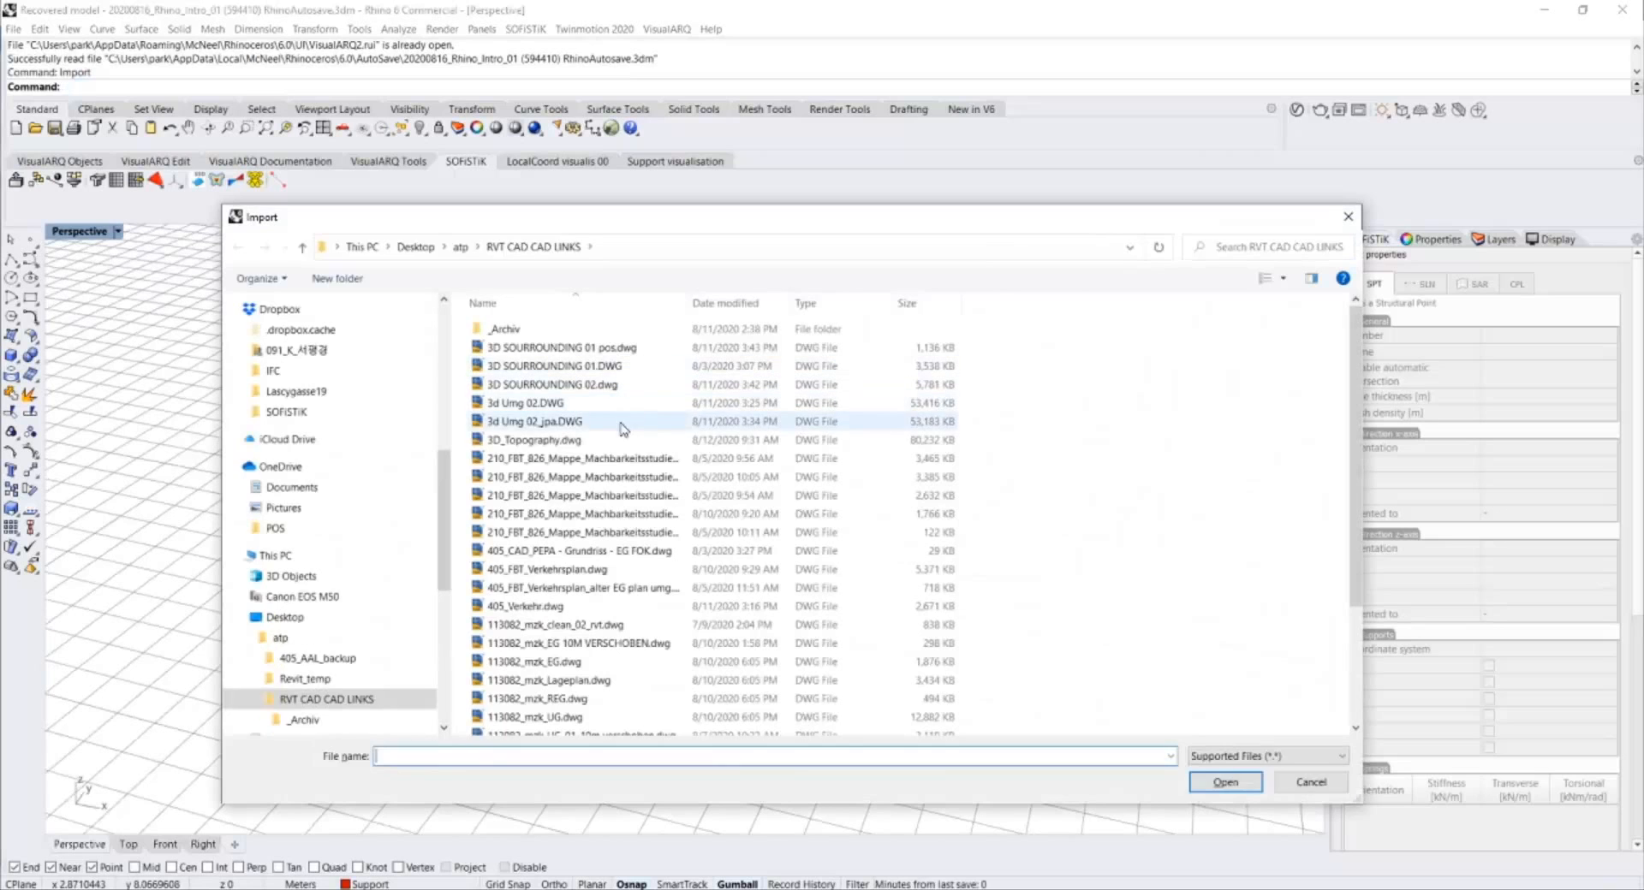
click(838, 244)
text(E:\POS\01_MARKETING\07_SNS\00_YOUTUBE\Structural_Analysis\Sofistik_Rhino_Intro)
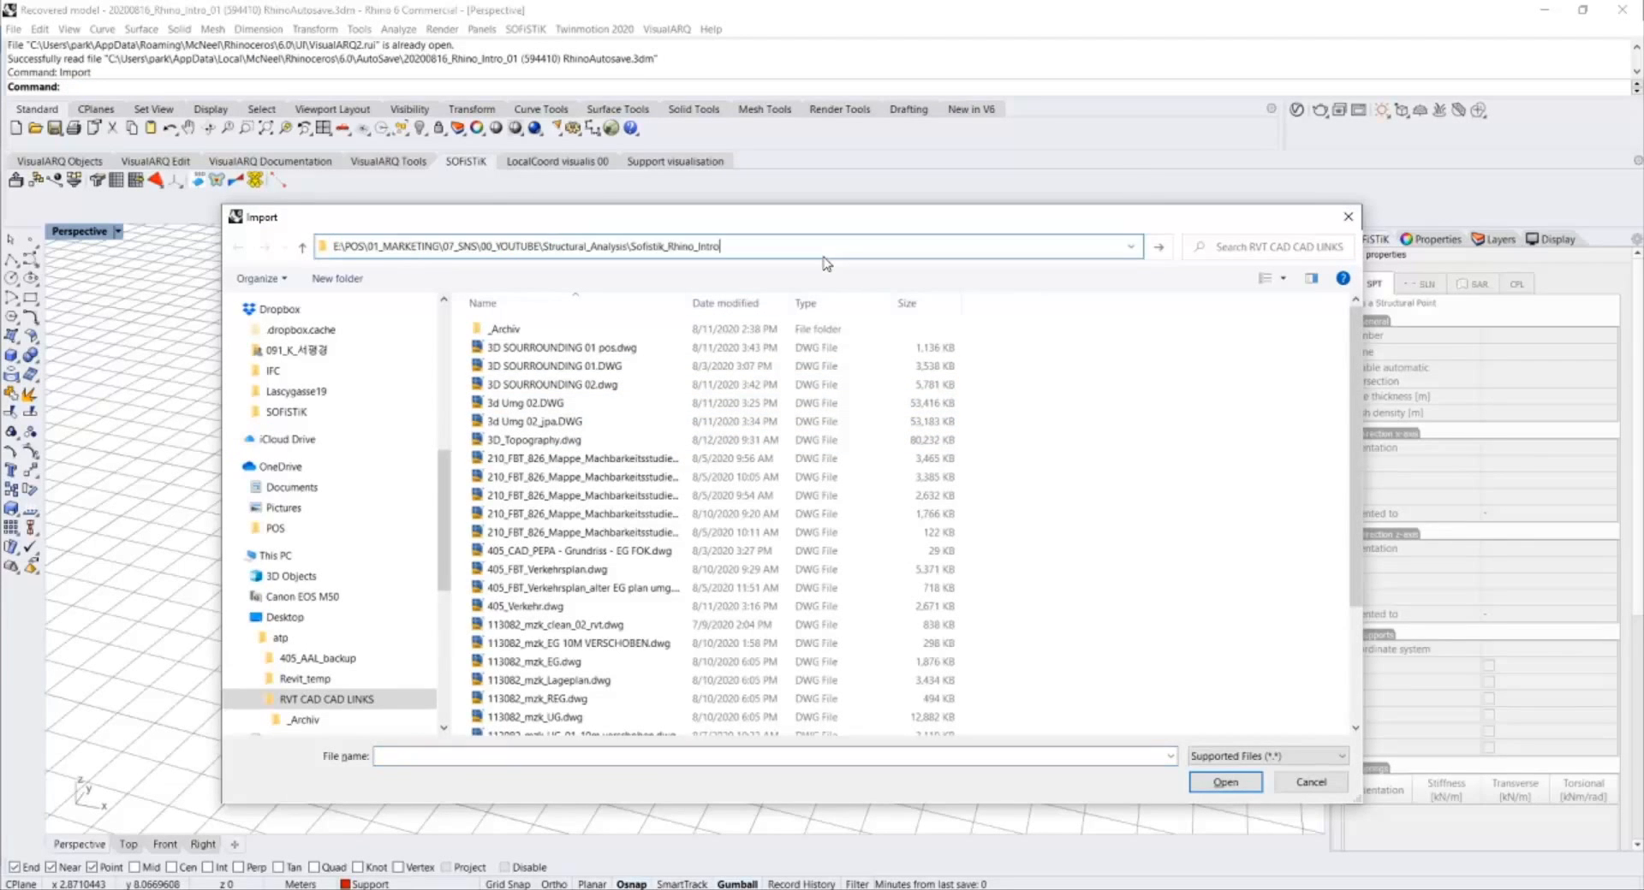
key(Return)
click(689, 377)
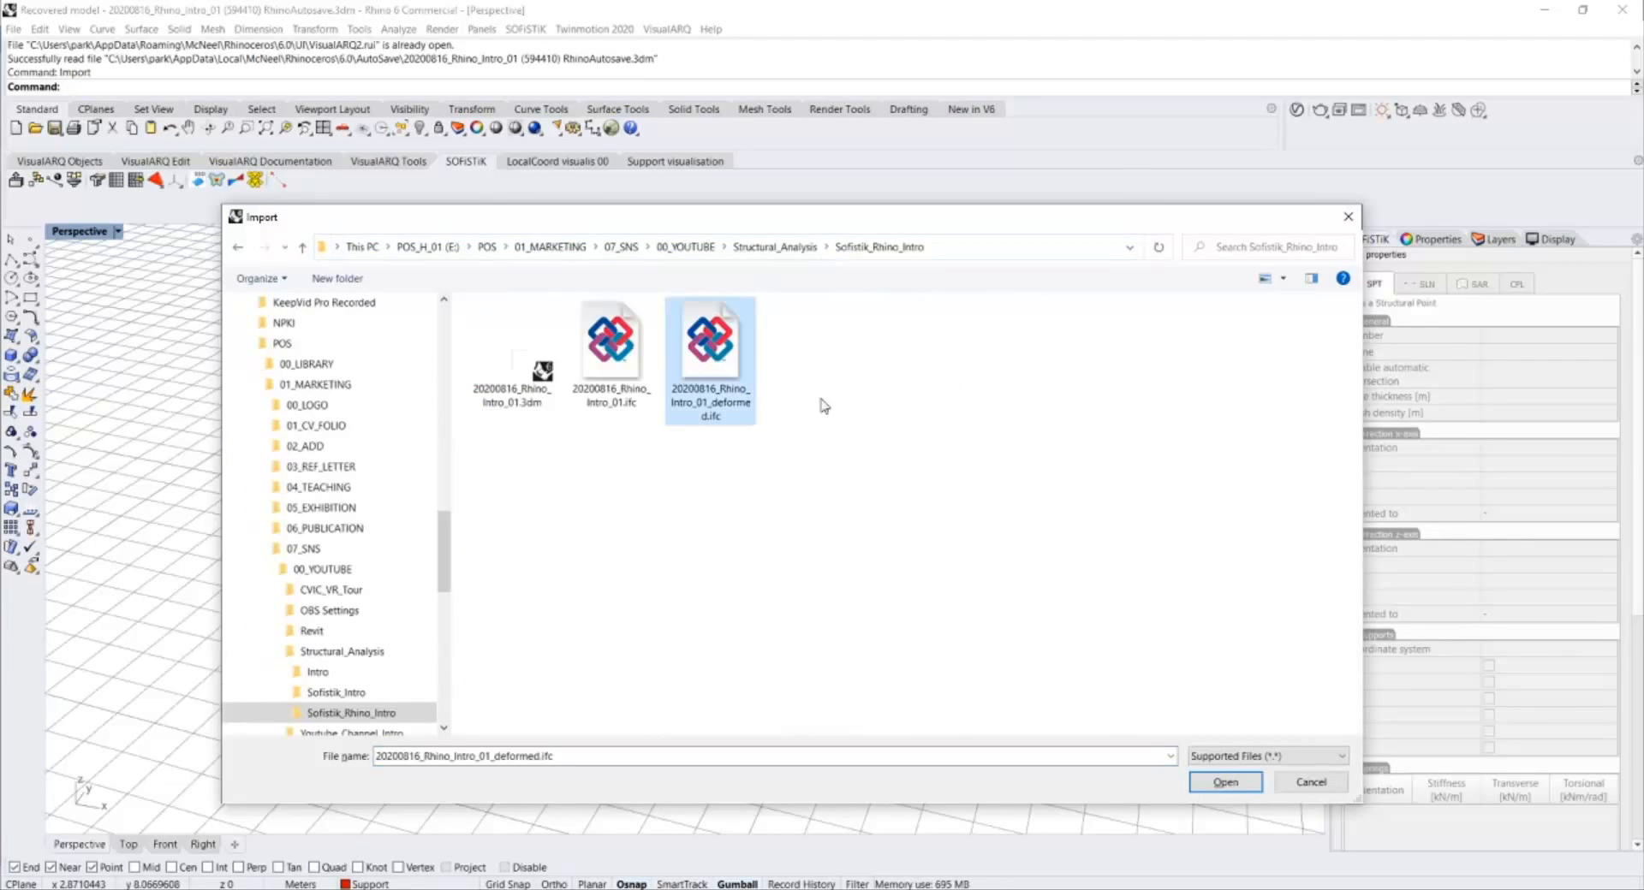
click(1223, 786)
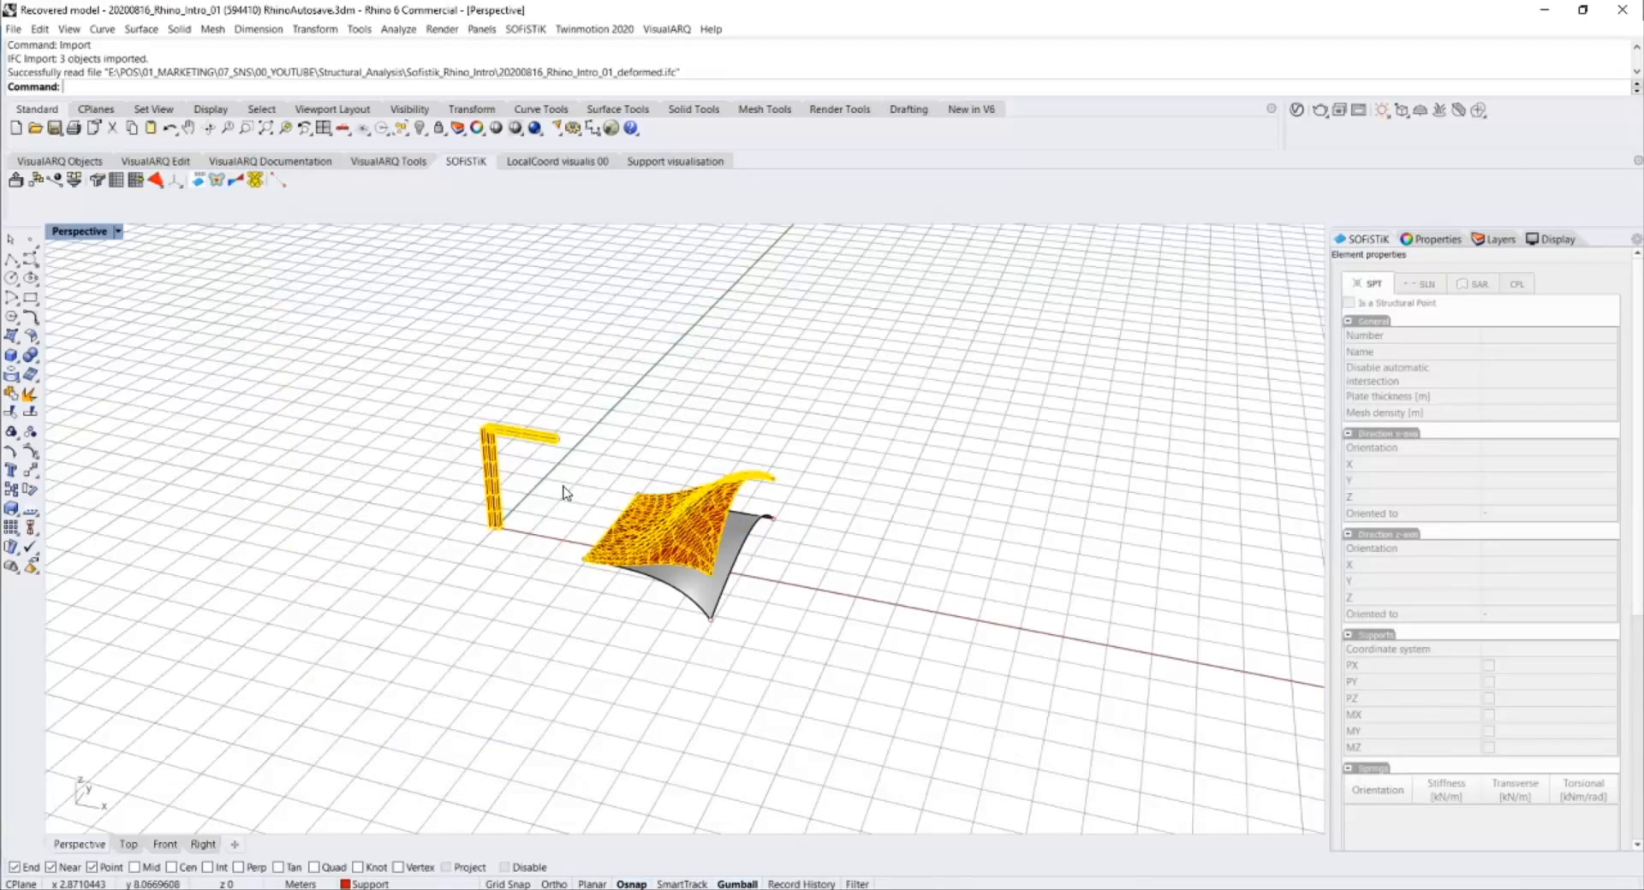
Move the imported deformed beams and shell along the Y axis, clear of the original model, and deselect them.
right_drag(563, 487, 480, 534)
drag(653, 462, 942, 391)
key(Escape)
Examine the imported beams and shell up close from several angles for visible deformation.
scroll(801, 302, up, 10)
shift+right_drag(844, 301, 612, 629)
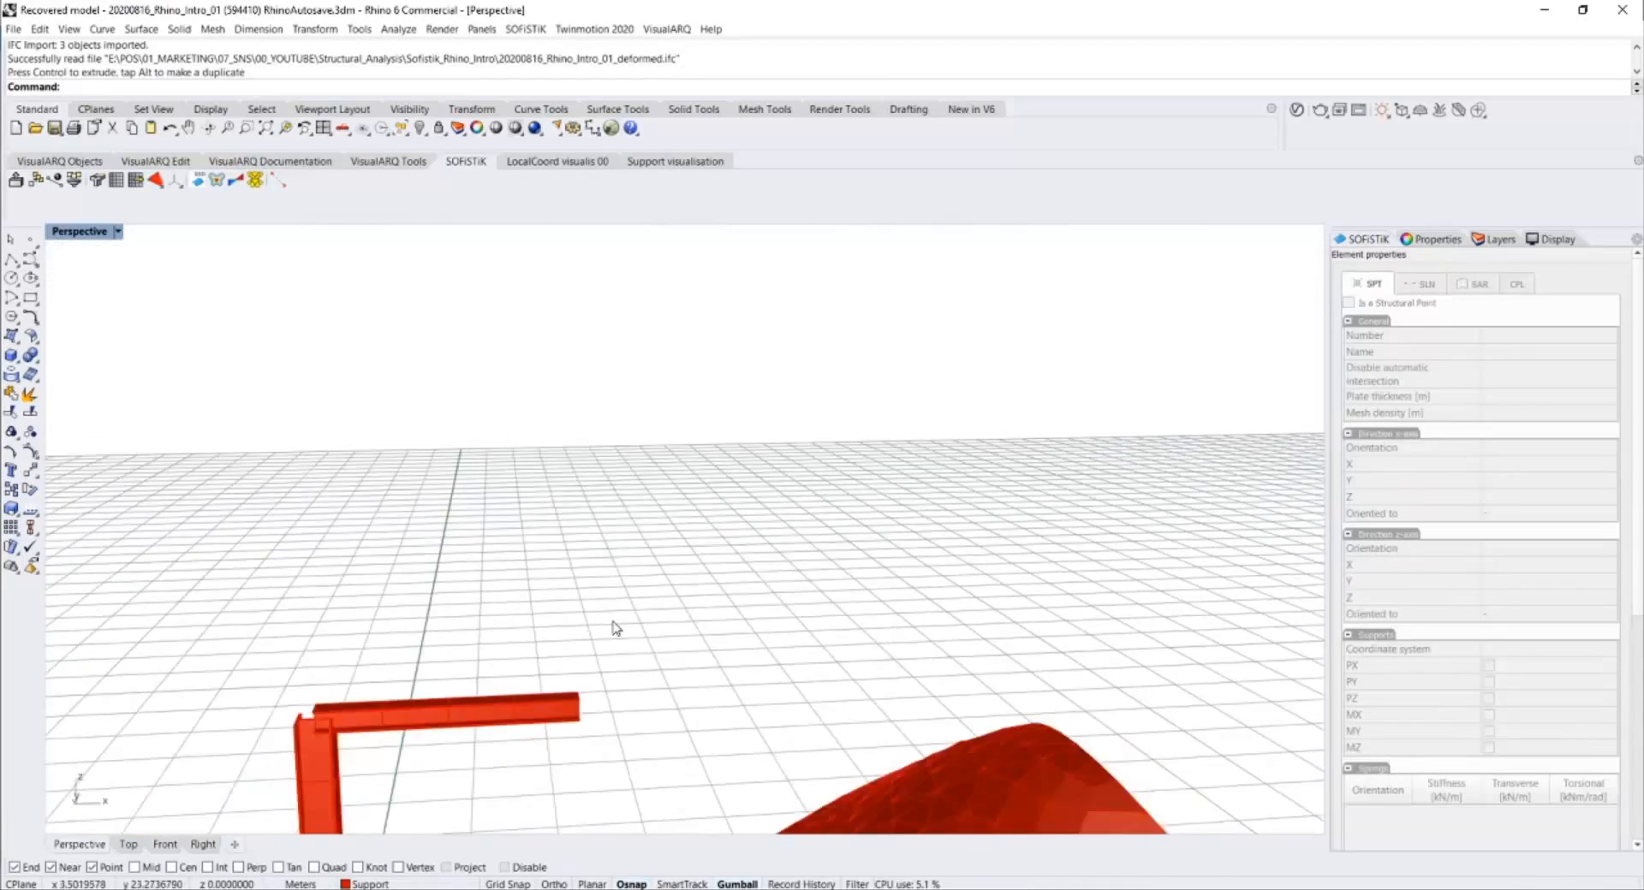
shift+right_drag(446, 762, 569, 634)
scroll(568, 634, up, 8)
shift+right_drag(578, 560, 477, 512)
scroll(624, 433, down, 6)
scroll(625, 441, up, 5)
scroll(613, 472, down, 13)
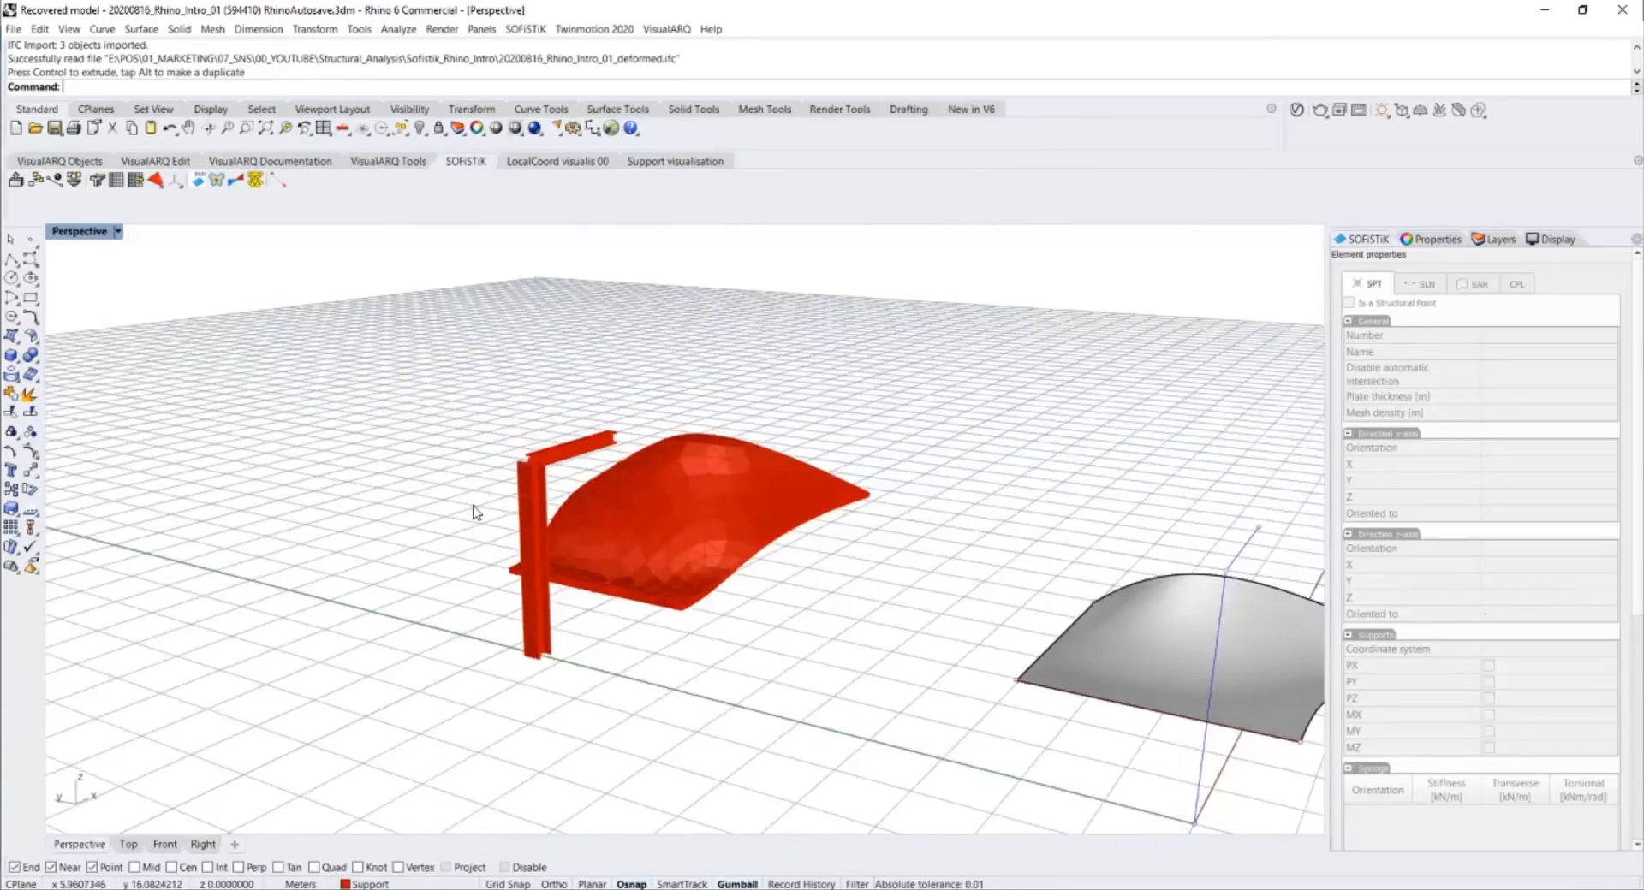
scroll(524, 506, up, 10)
right_drag(741, 433, 414, 442)
scroll(506, 447, down, 6)
right_drag(674, 402, 791, 445)
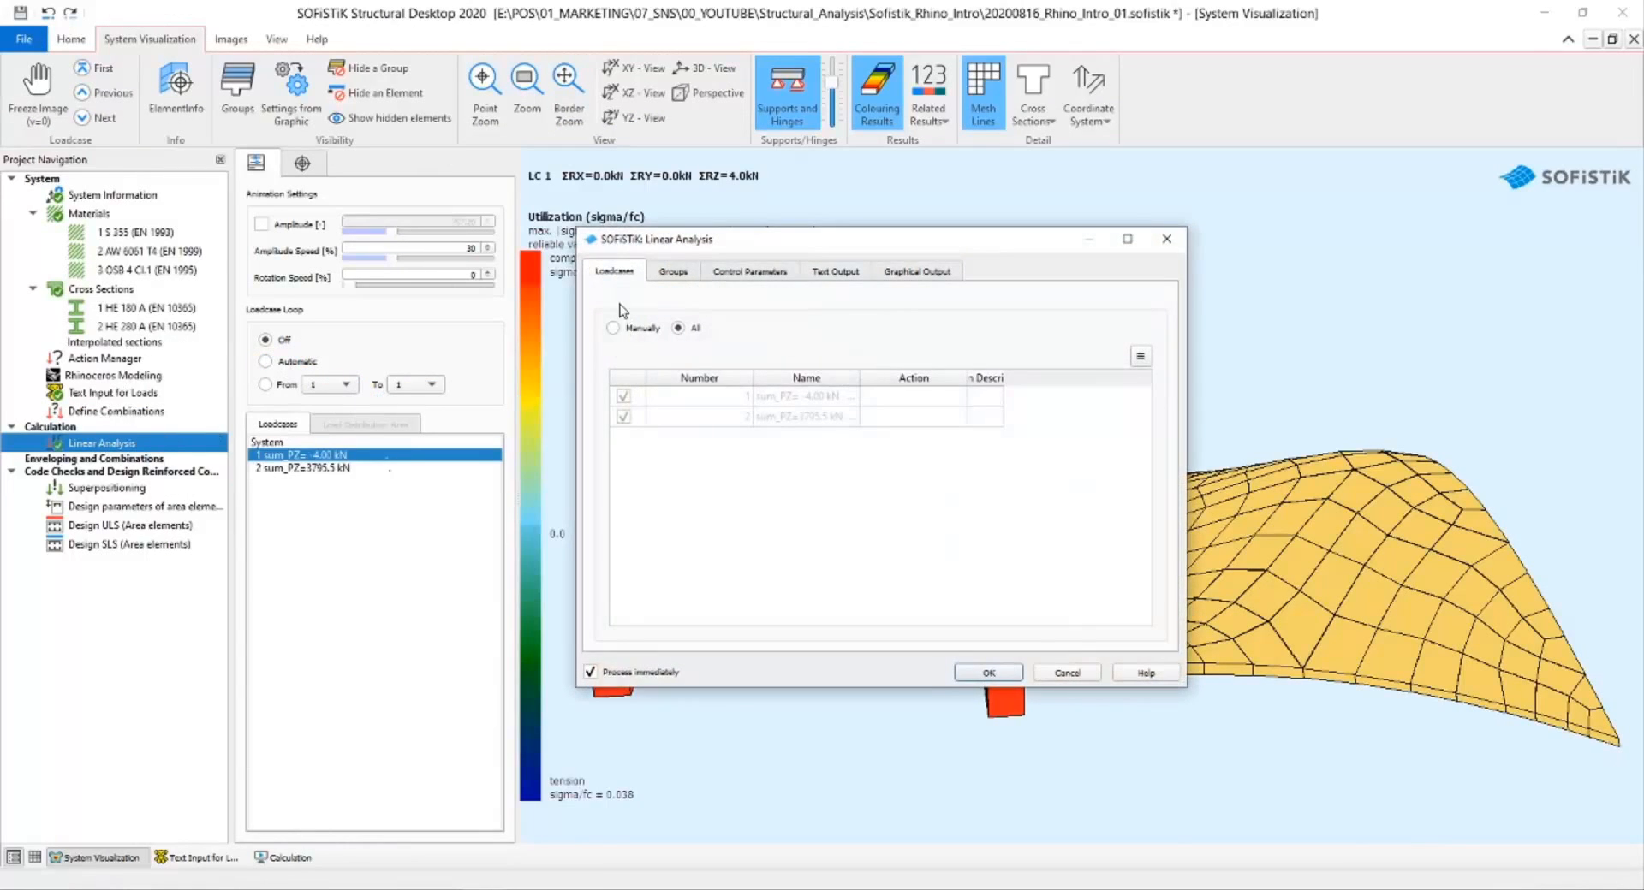
Switch to SOFiSTiK and set the load case 1 line load pzz to -2000 in Text Input for Loads.
click(1167, 240)
double_click(105, 393)
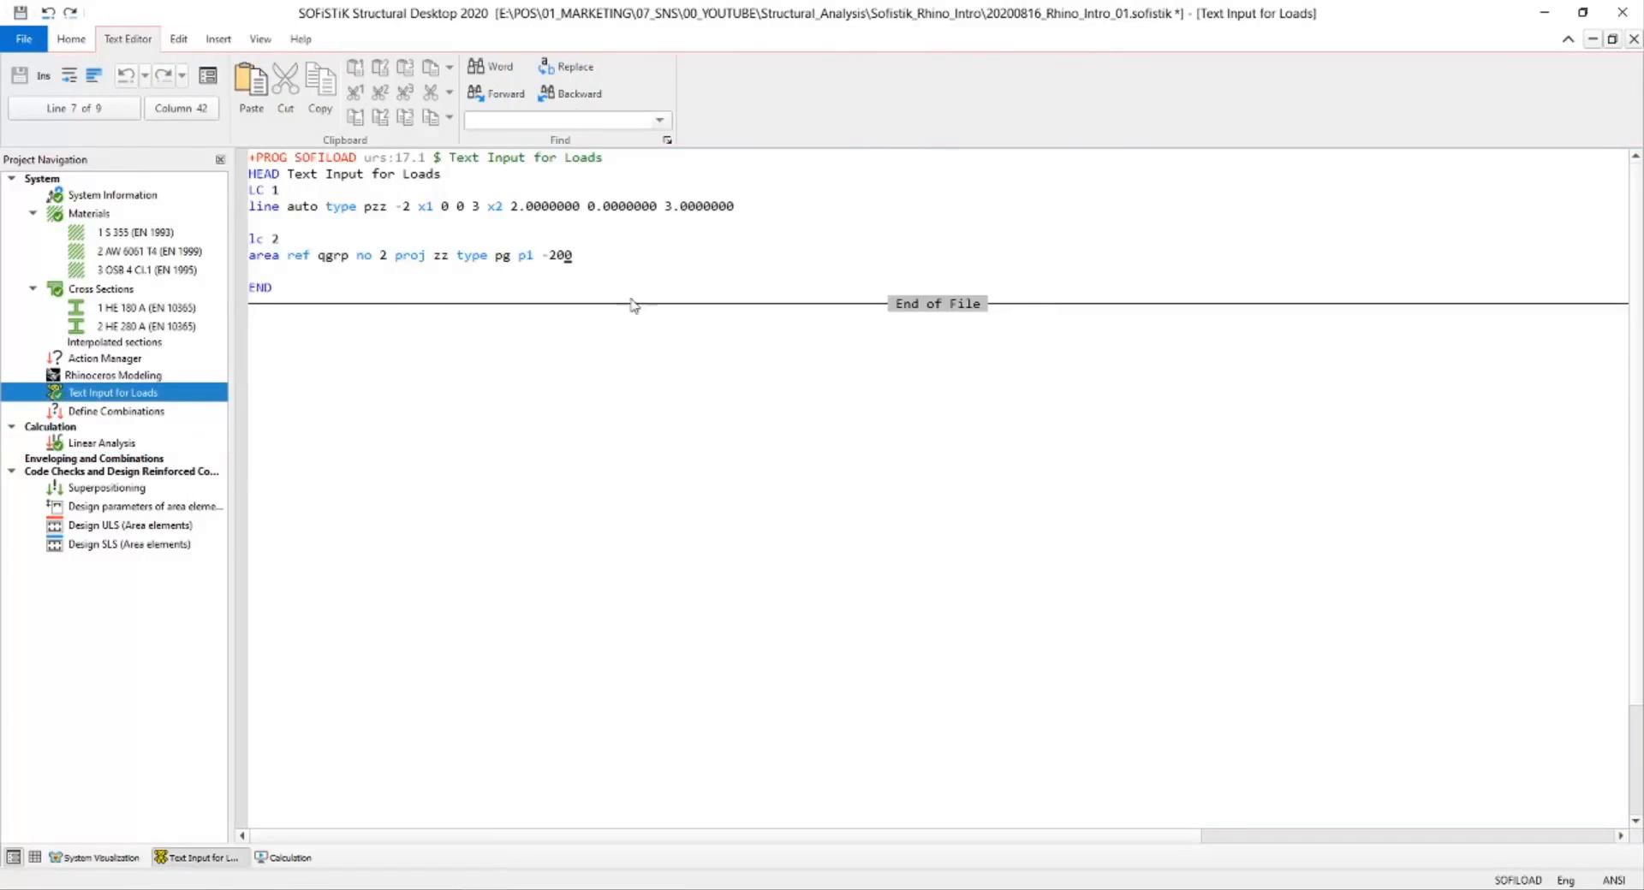
click(406, 207)
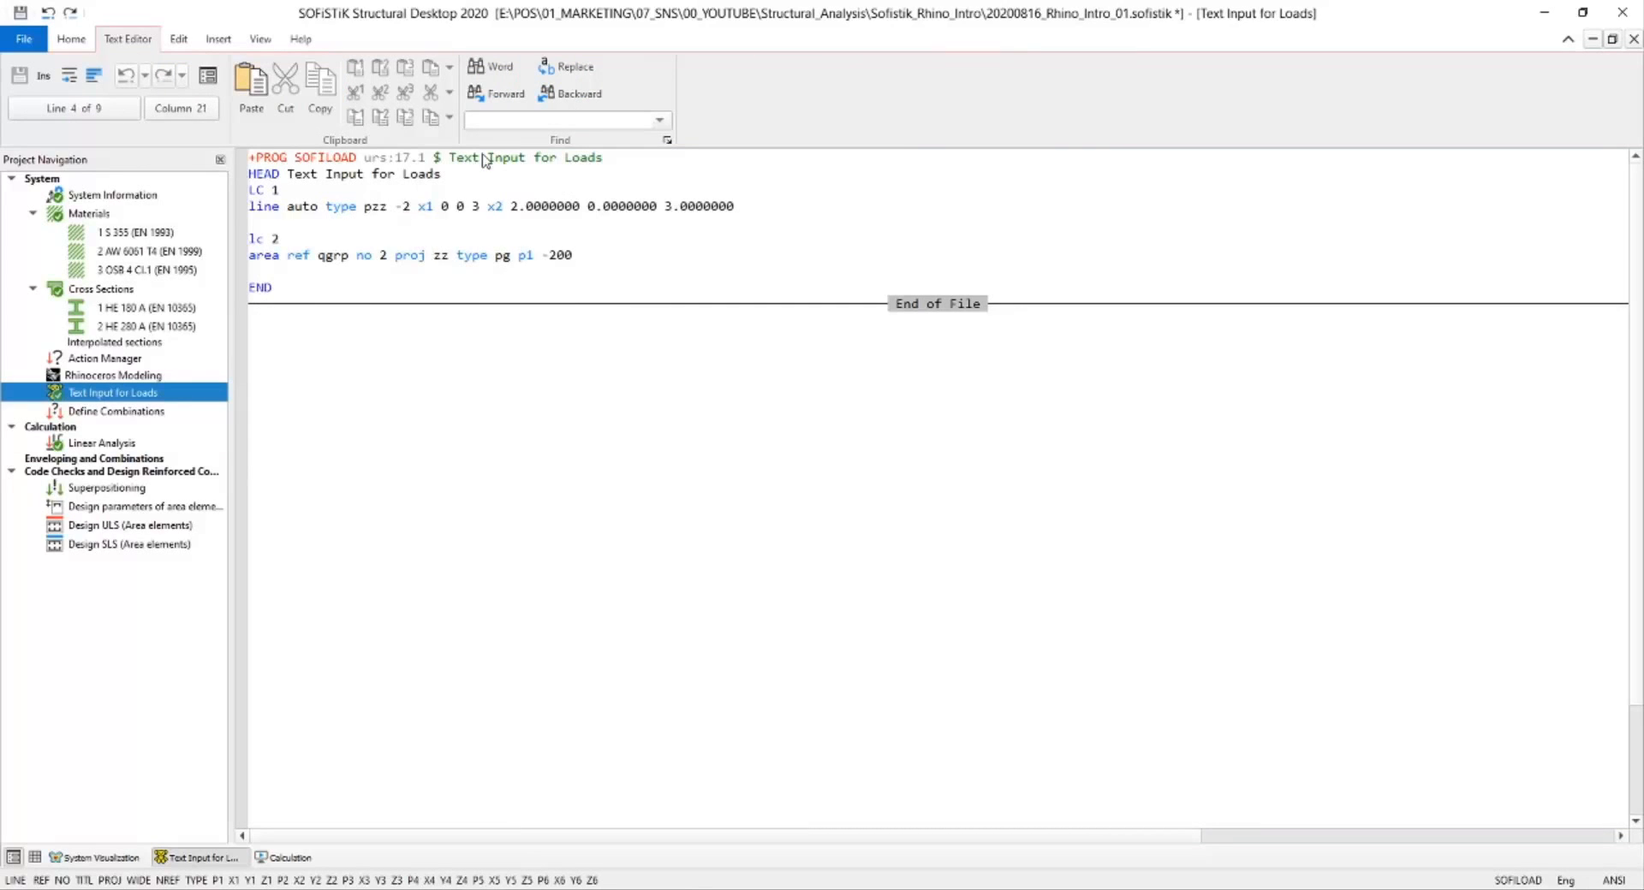
text(080)
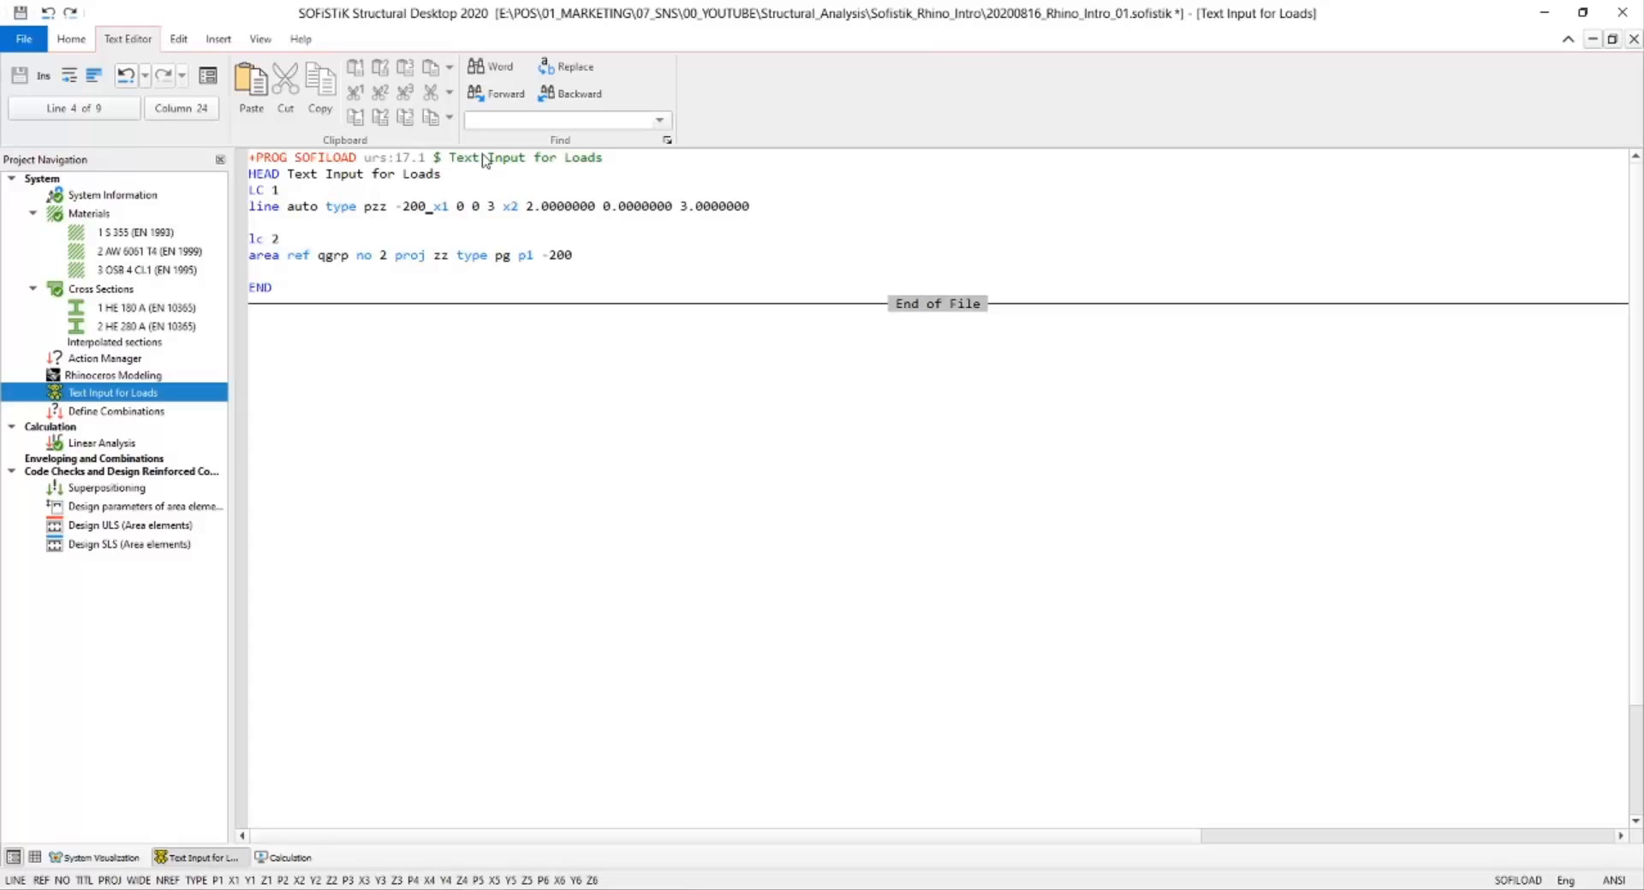
Recalculate the Text Input for Loads task and the Linear Analysis task.
right_click(116, 393)
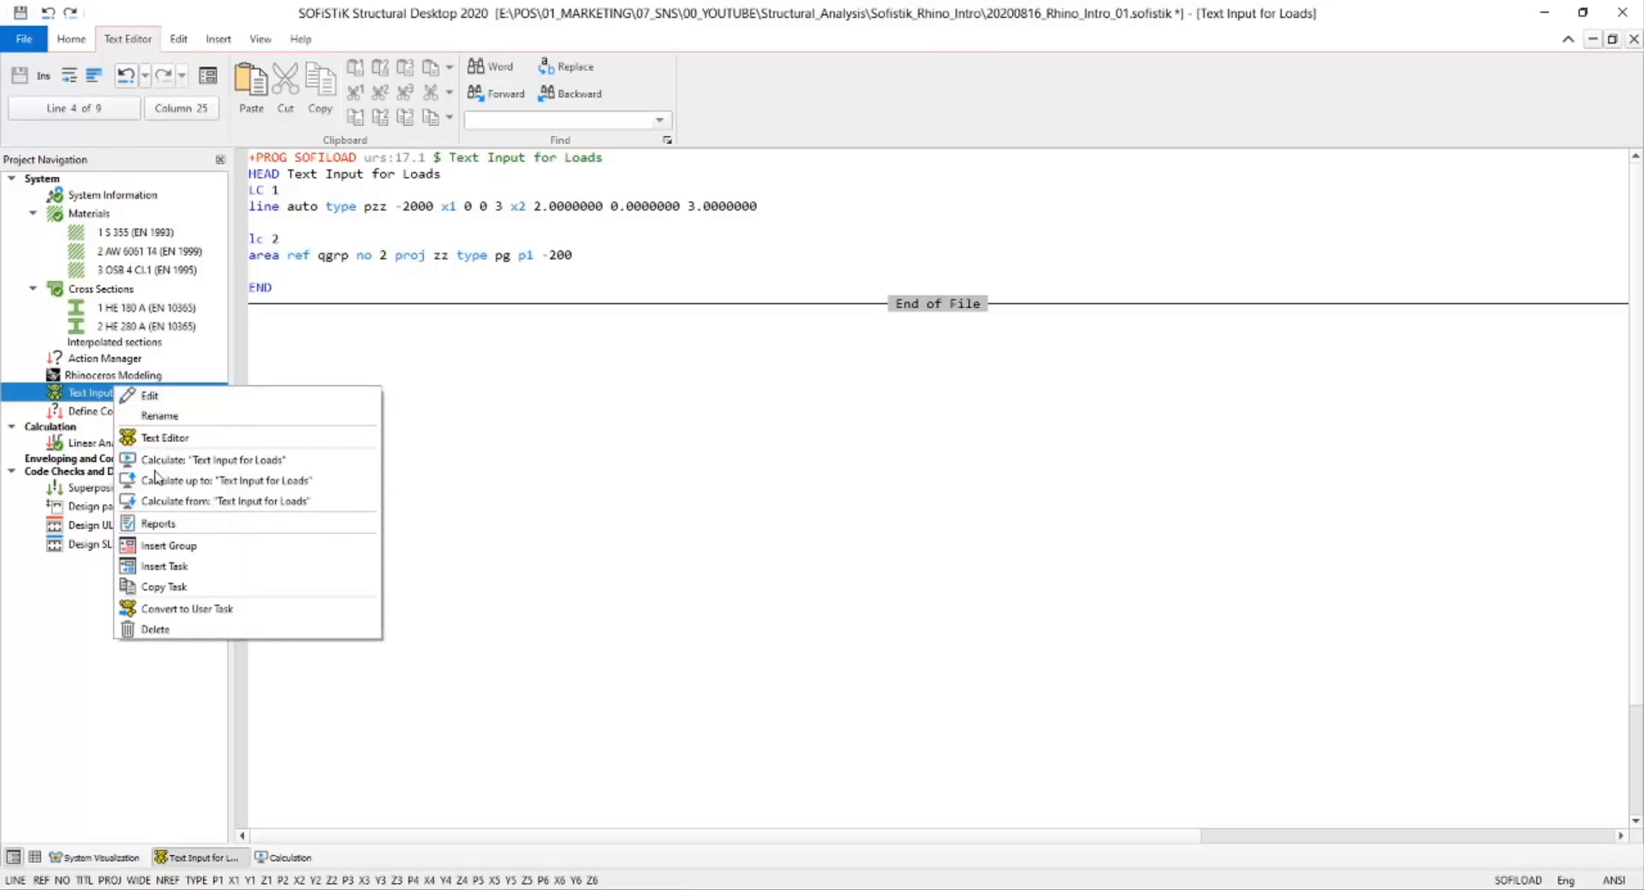
click(184, 463)
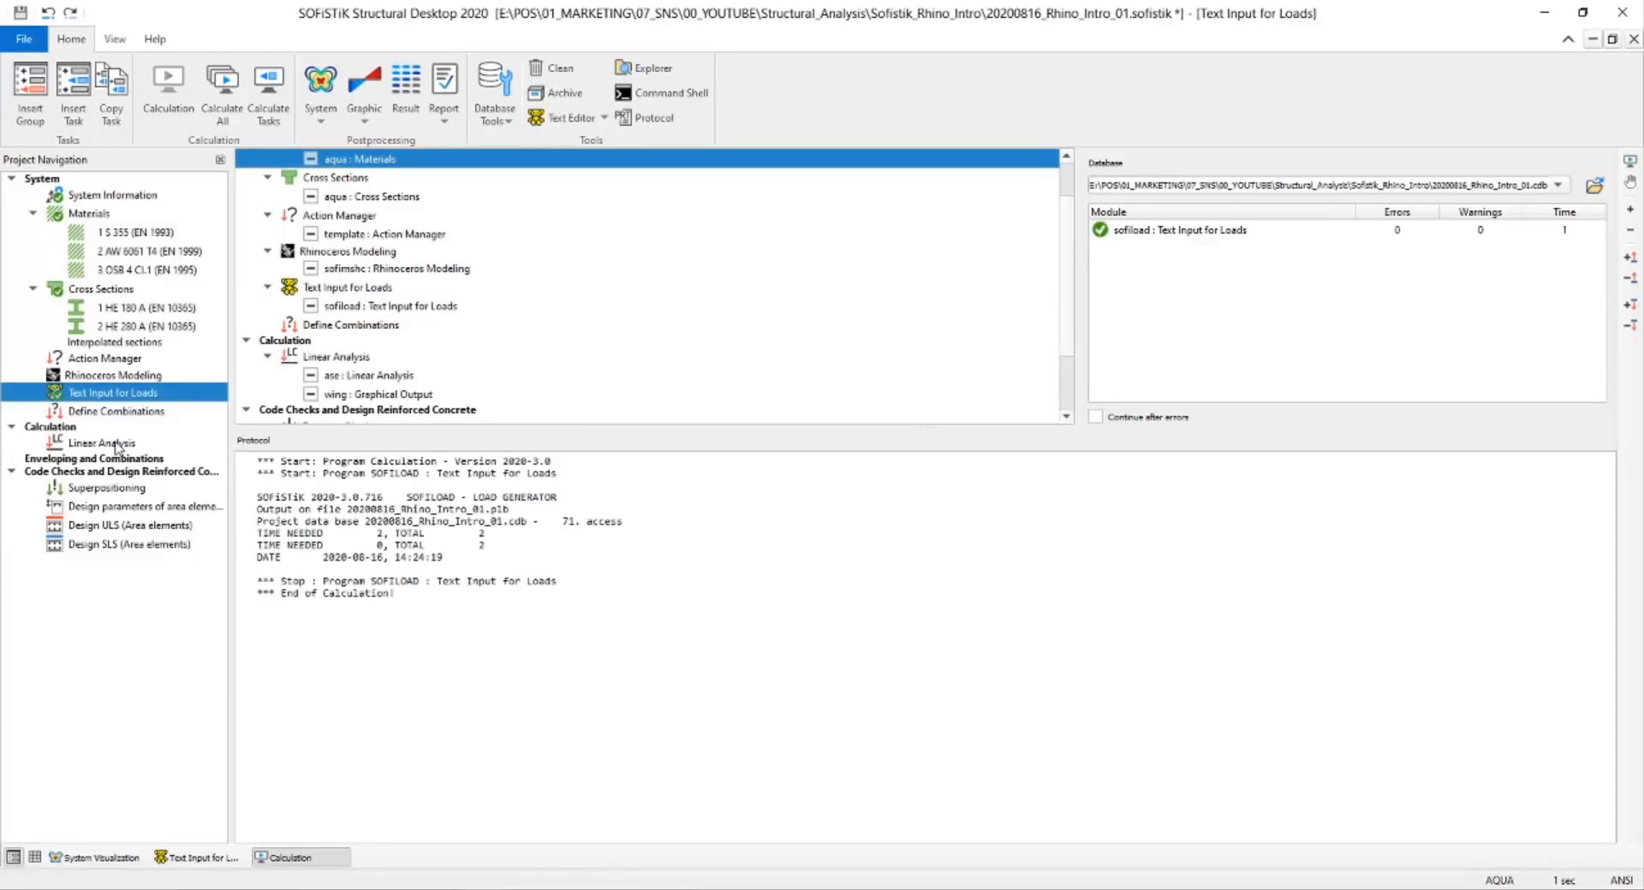
right_click(117, 445)
click(178, 508)
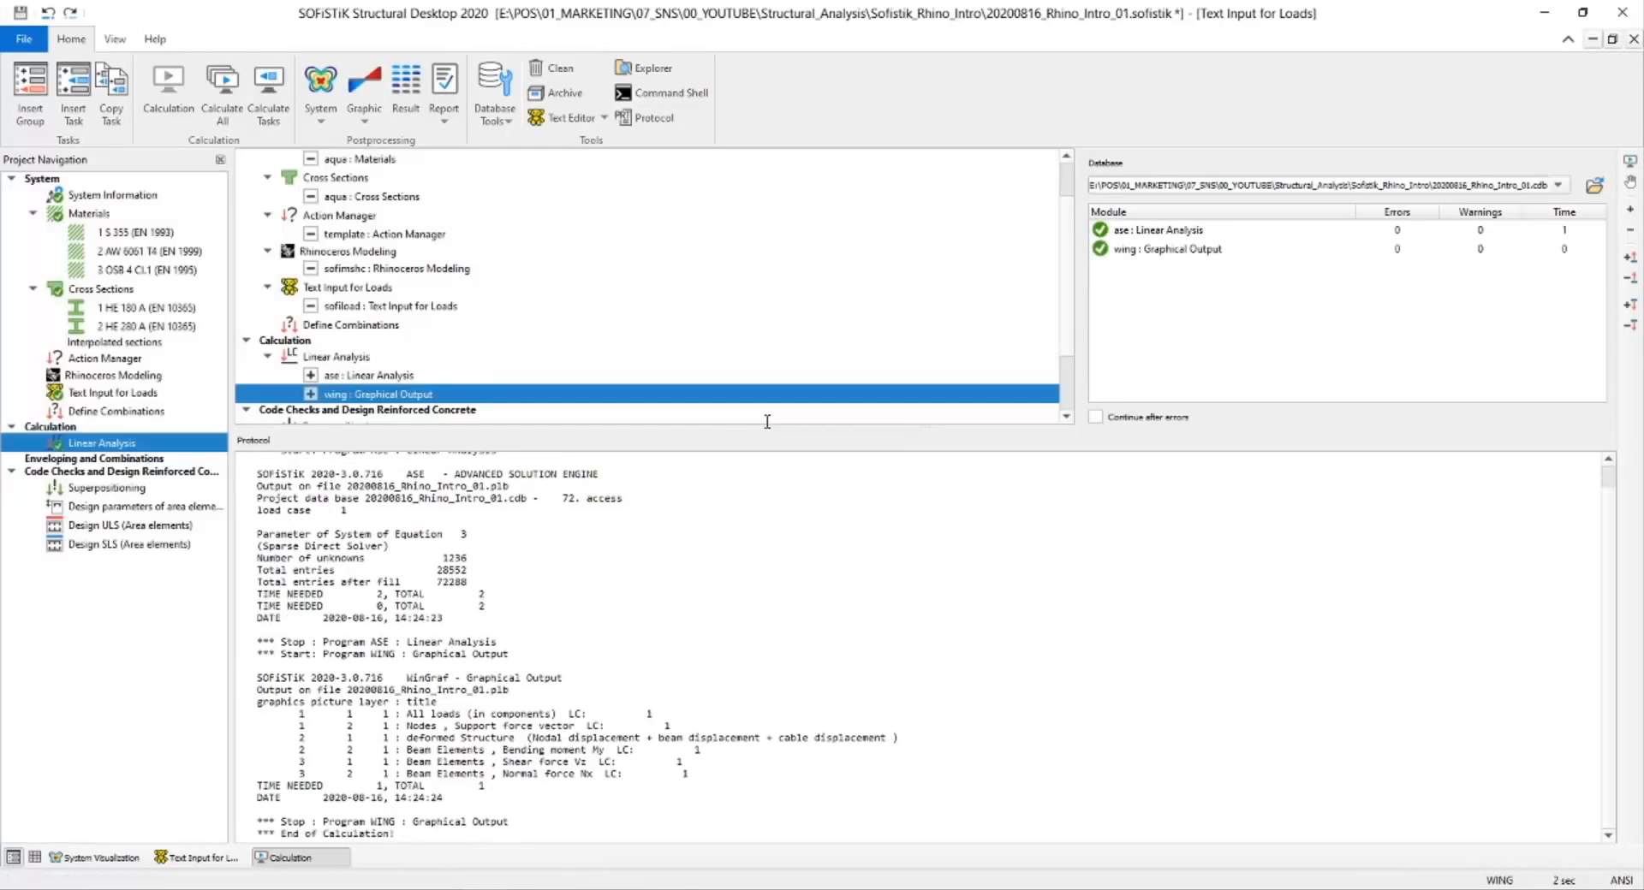
Display load case 1 in System Visualization and animate its deformation by enabling Amplitude.
click(97, 858)
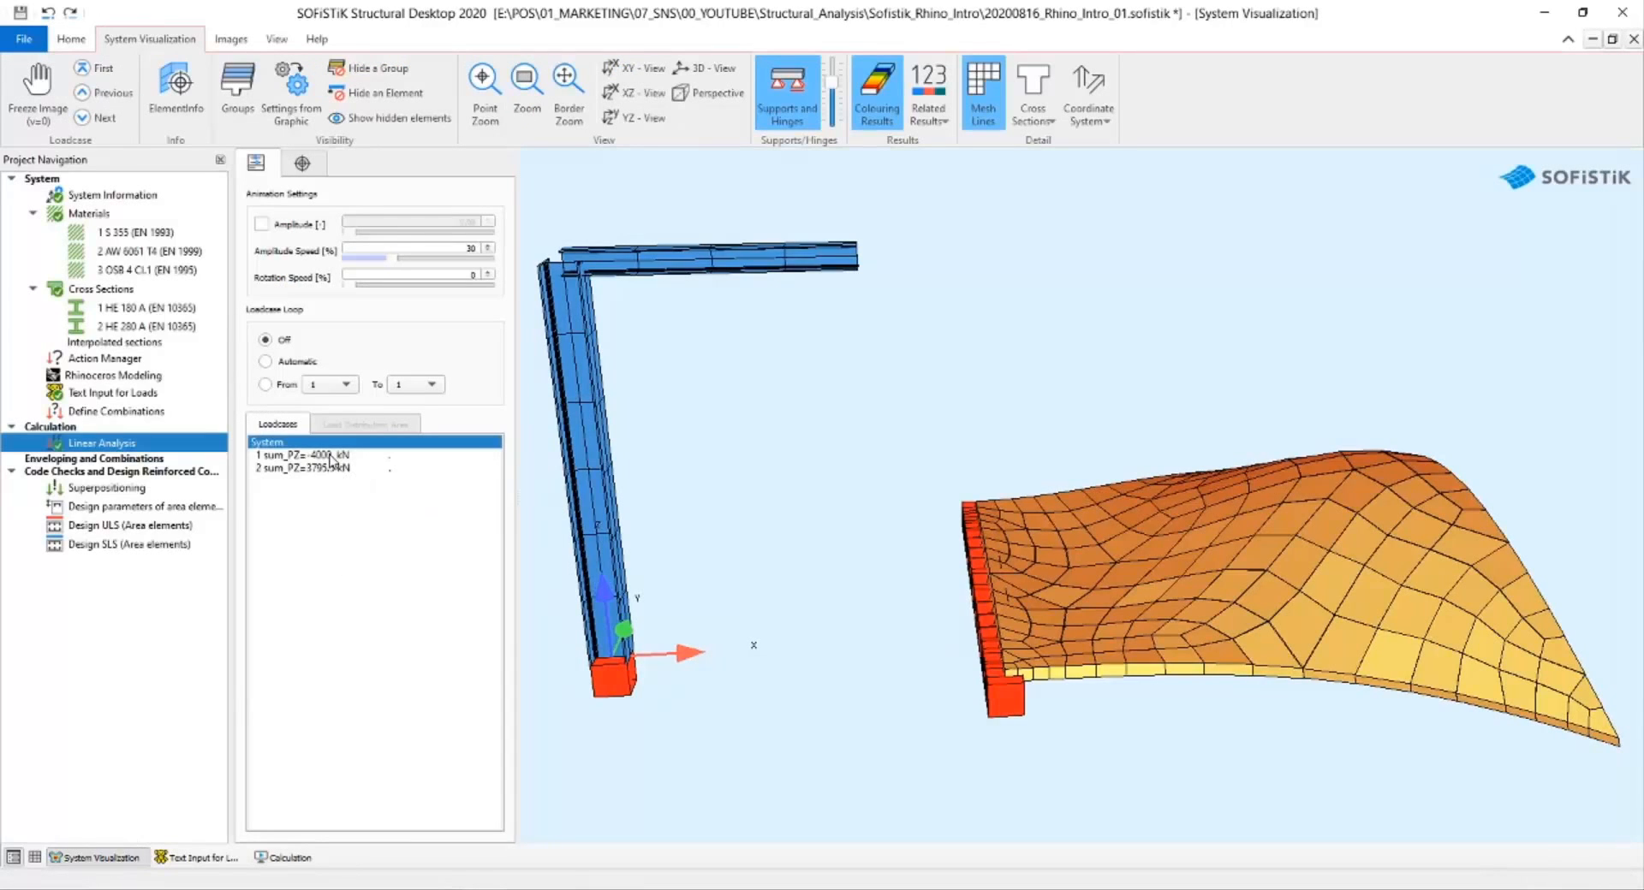
click(308, 456)
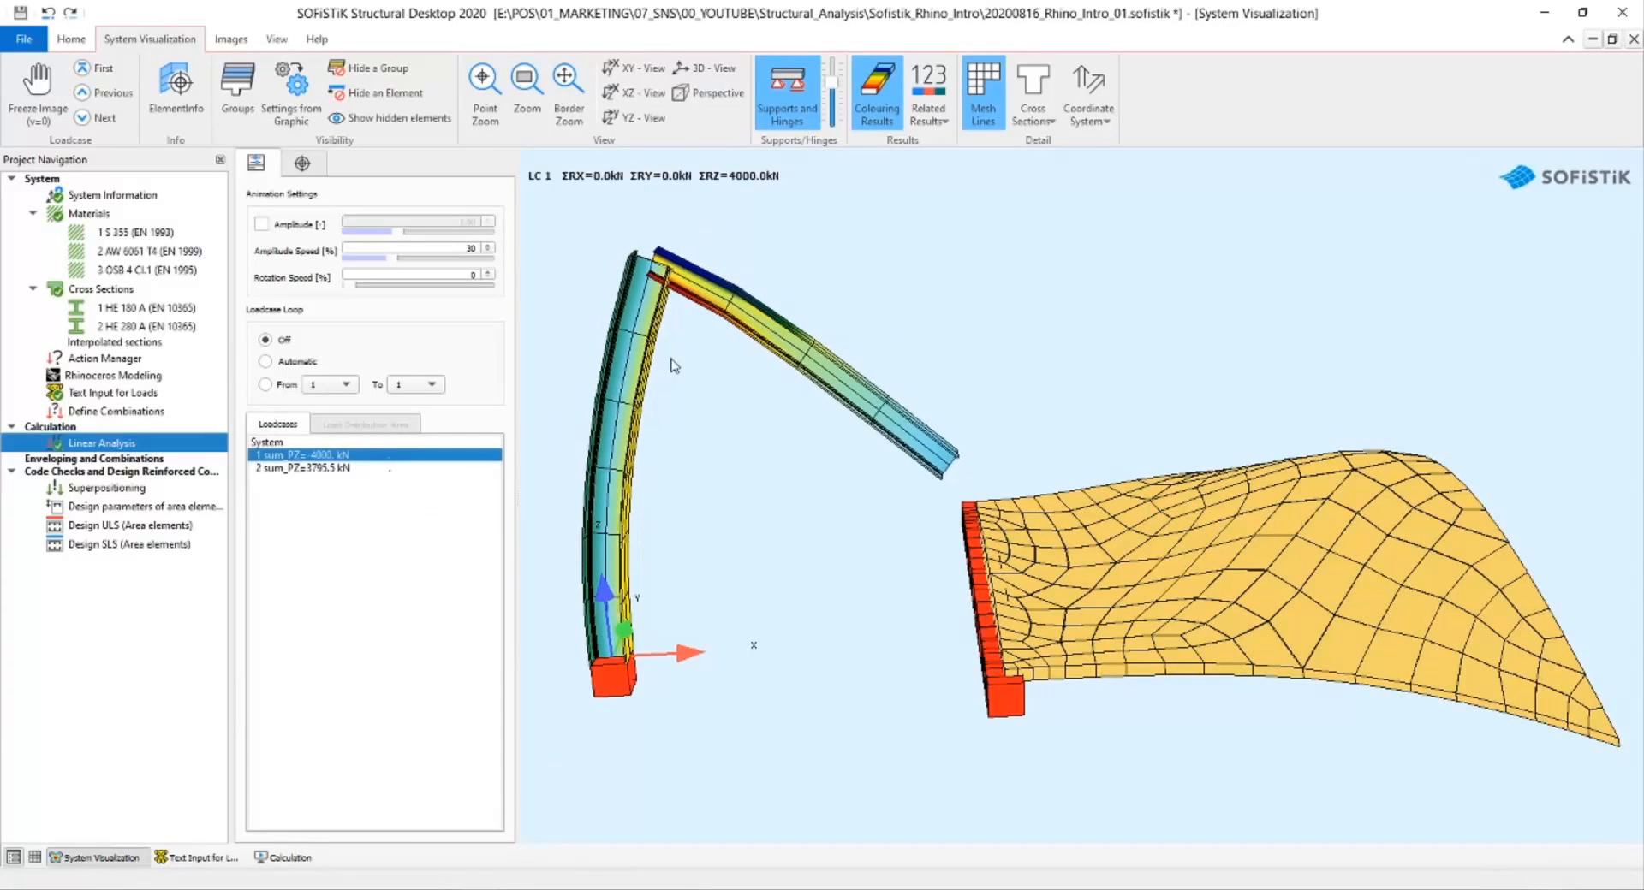
click(276, 226)
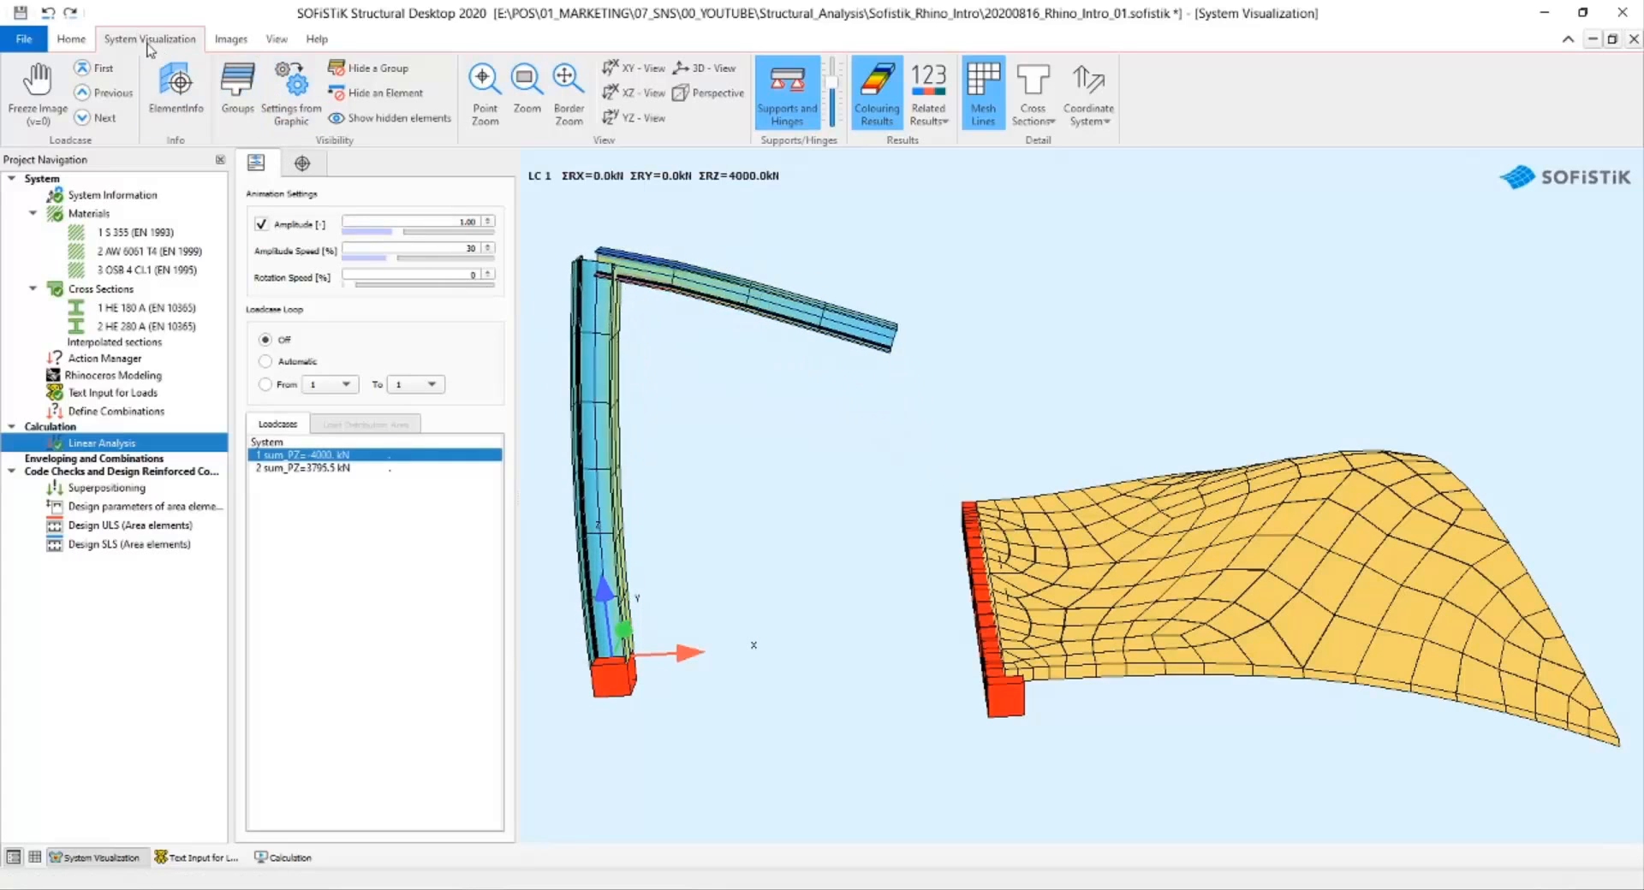
Export the deformed geometry of load case 1 to IFC, overwriting the existing 20200816_Rhino_Intro_01_deformed.ifc.
click(27, 40)
key(Escape)
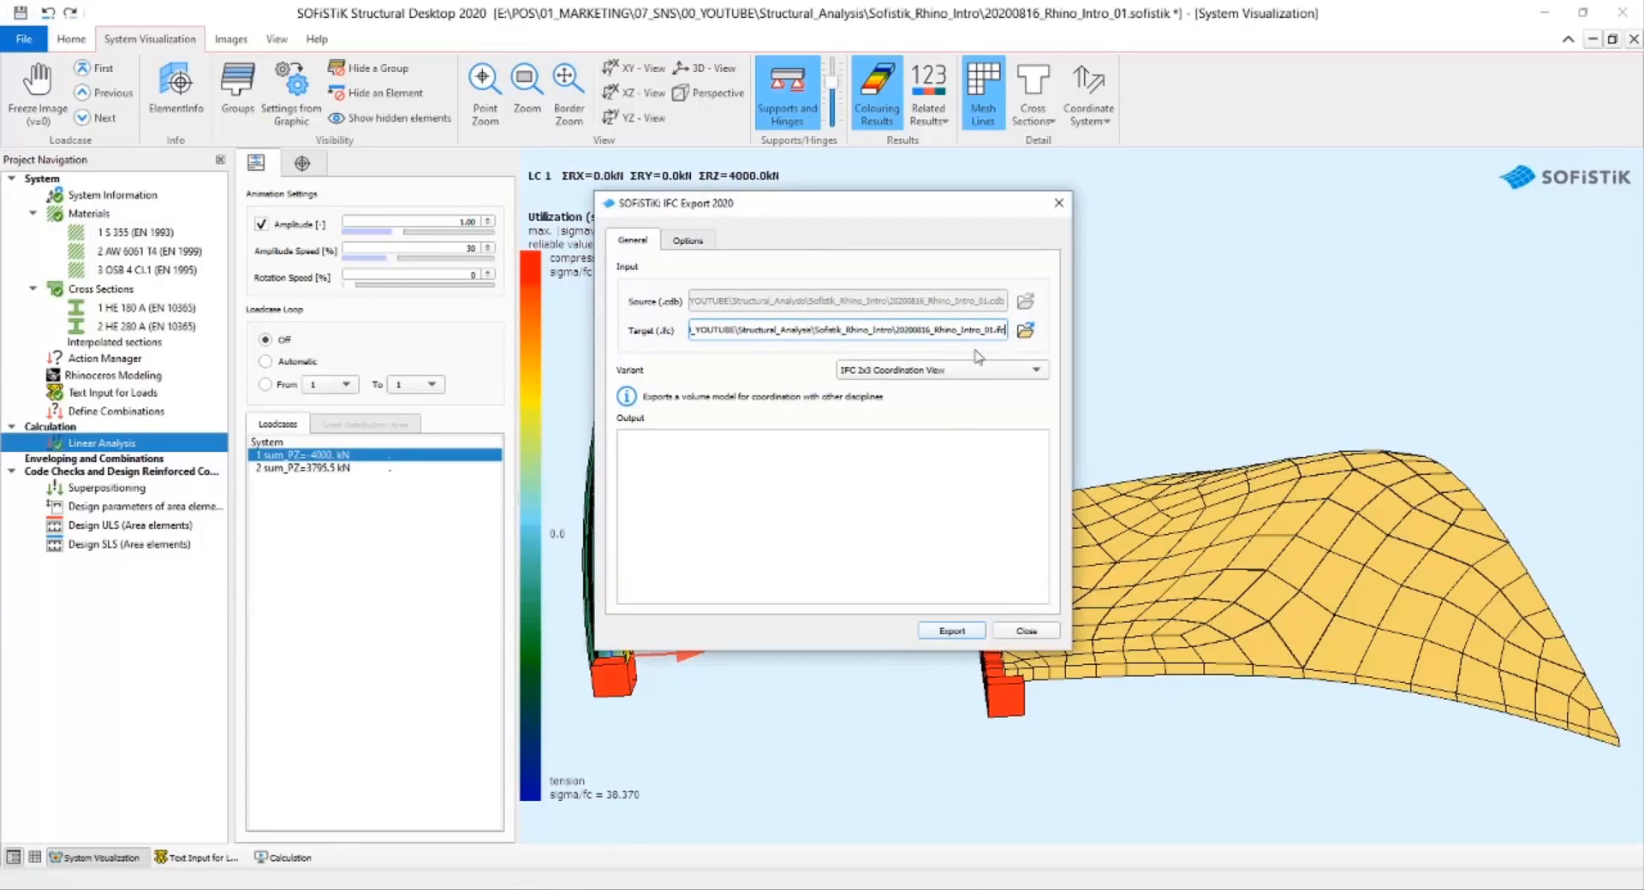
click(1025, 329)
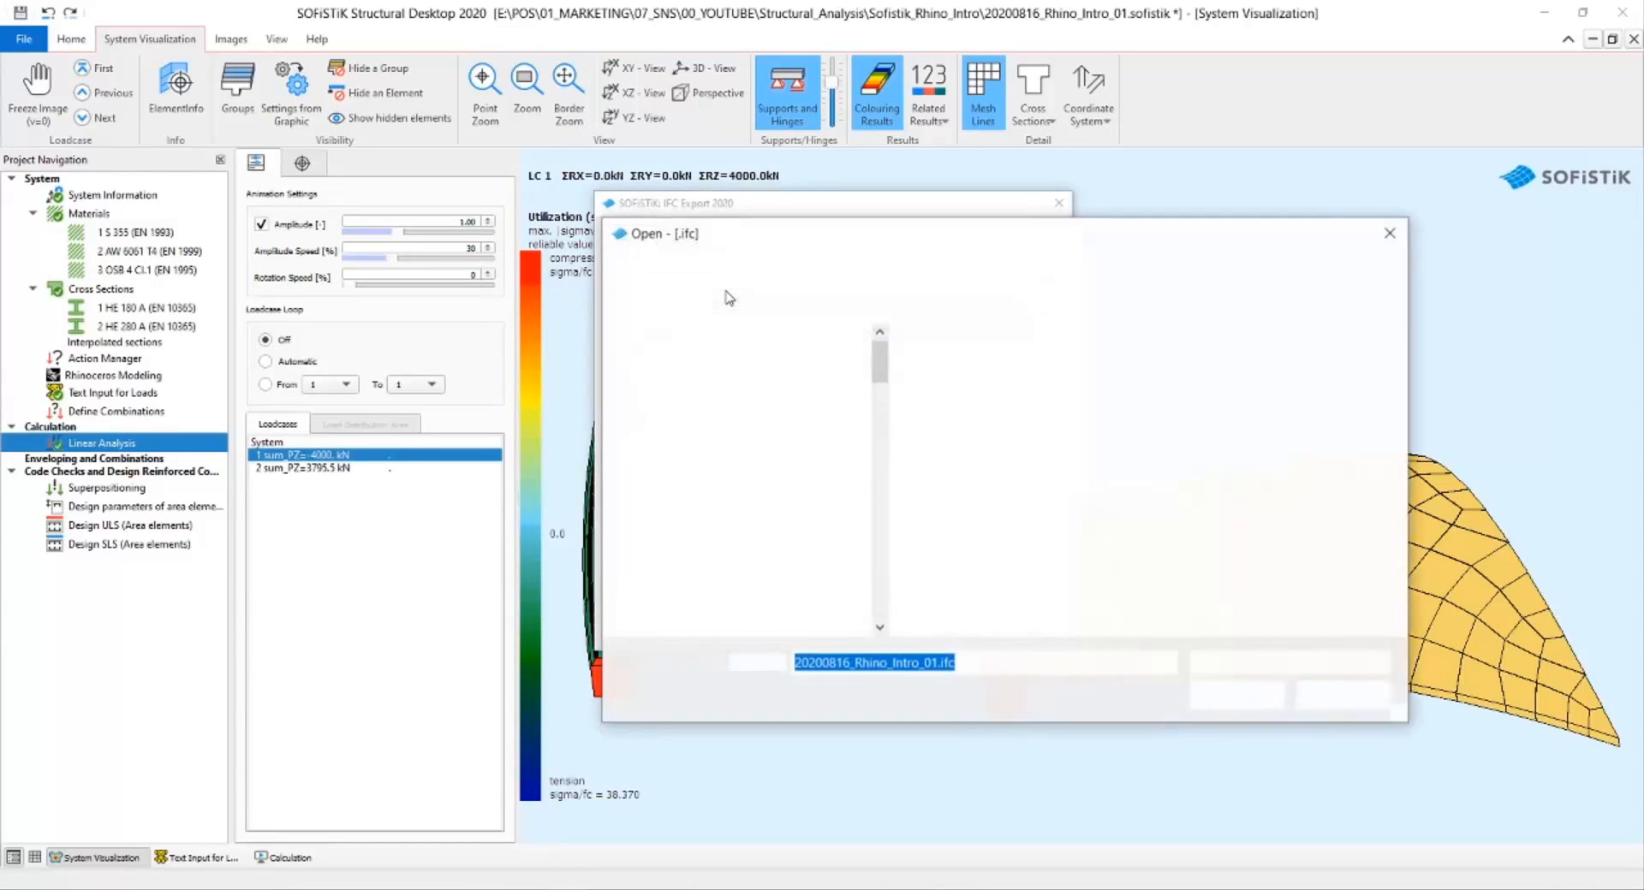
double_click(1086, 402)
click(700, 240)
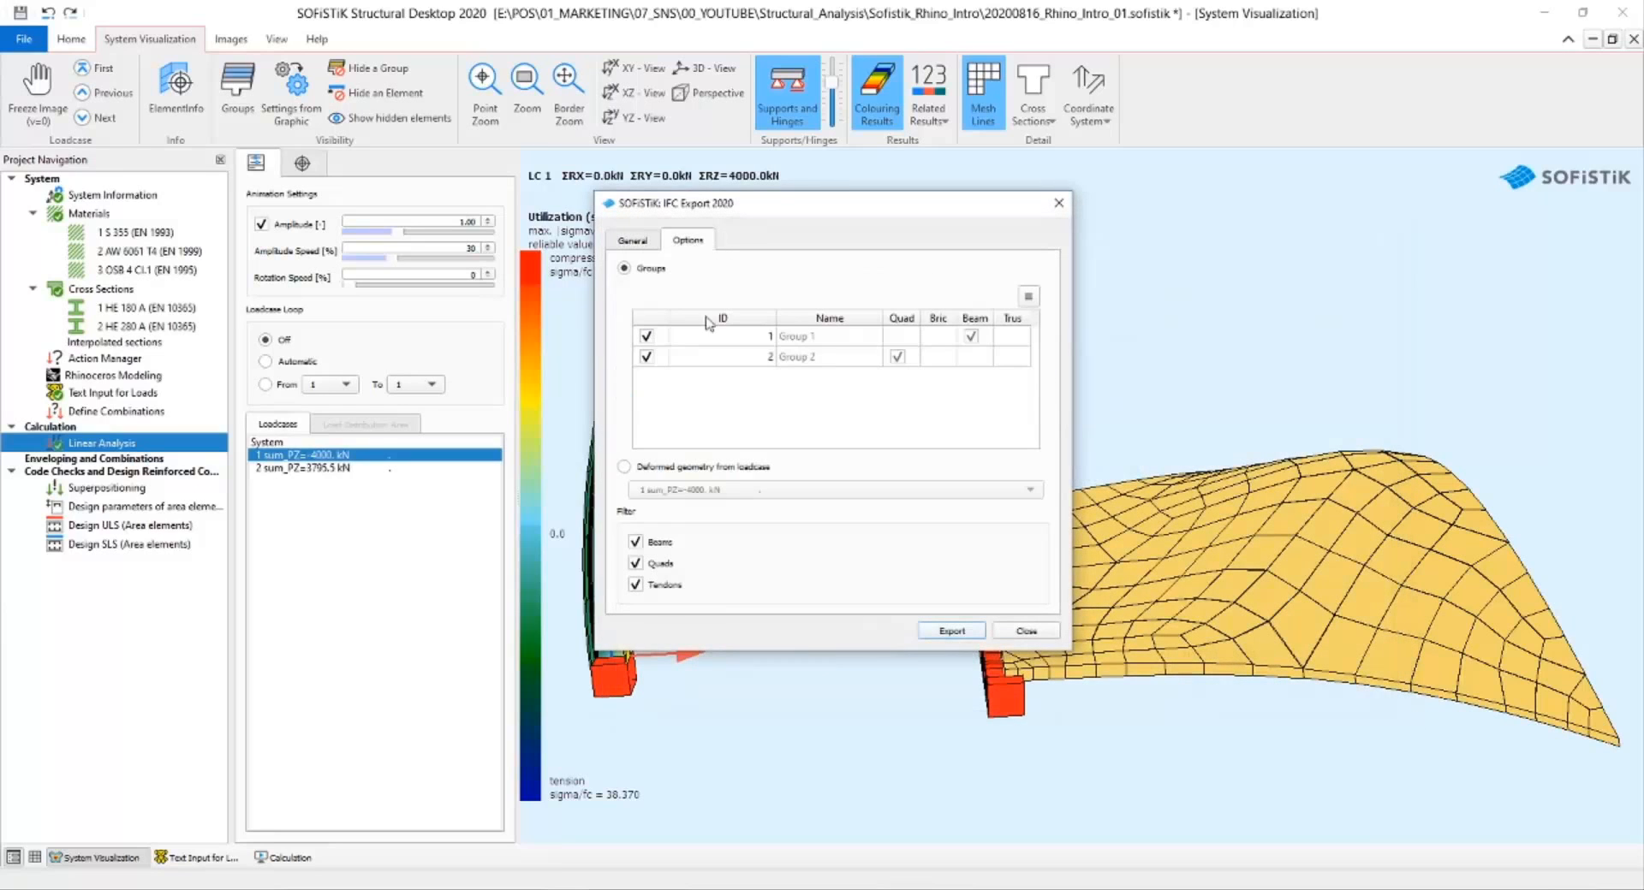
click(655, 469)
click(921, 634)
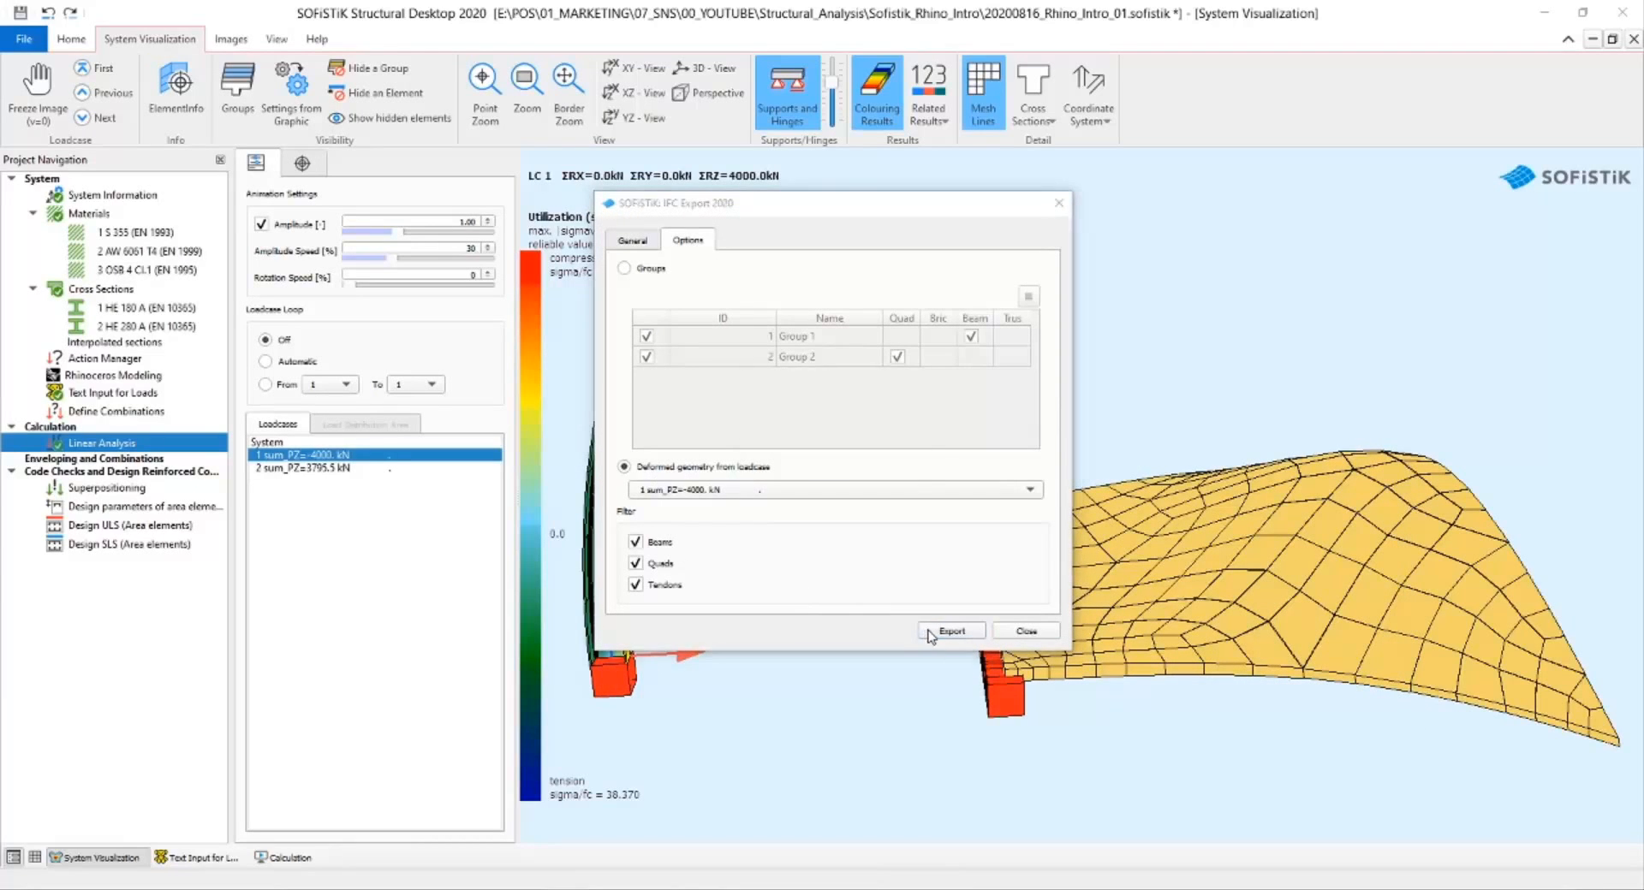
click(824, 460)
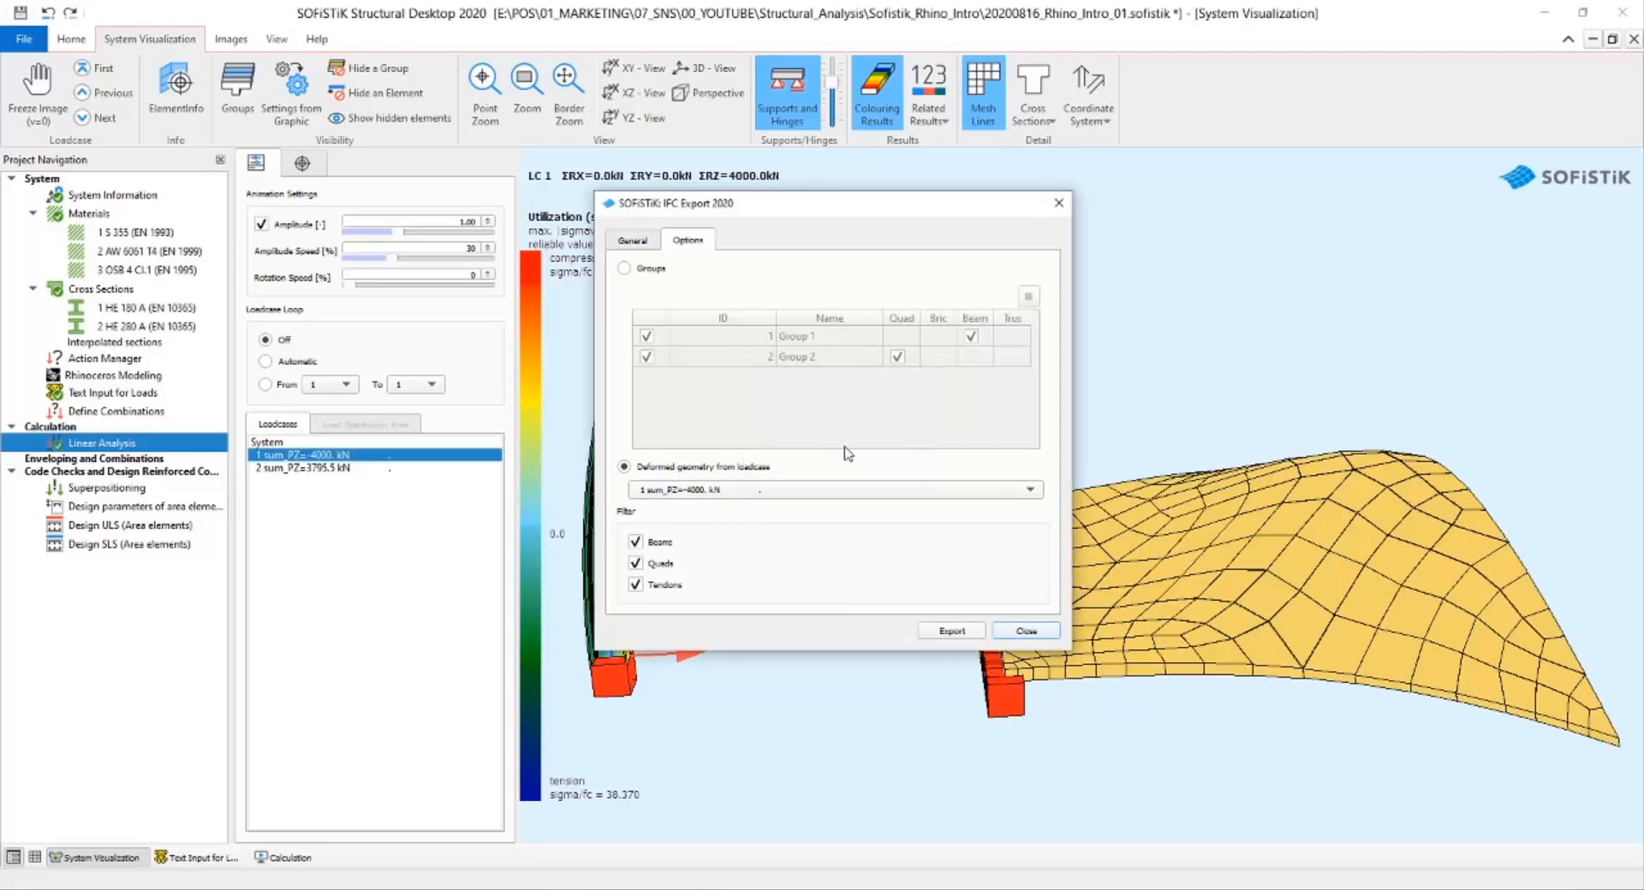
click(1020, 634)
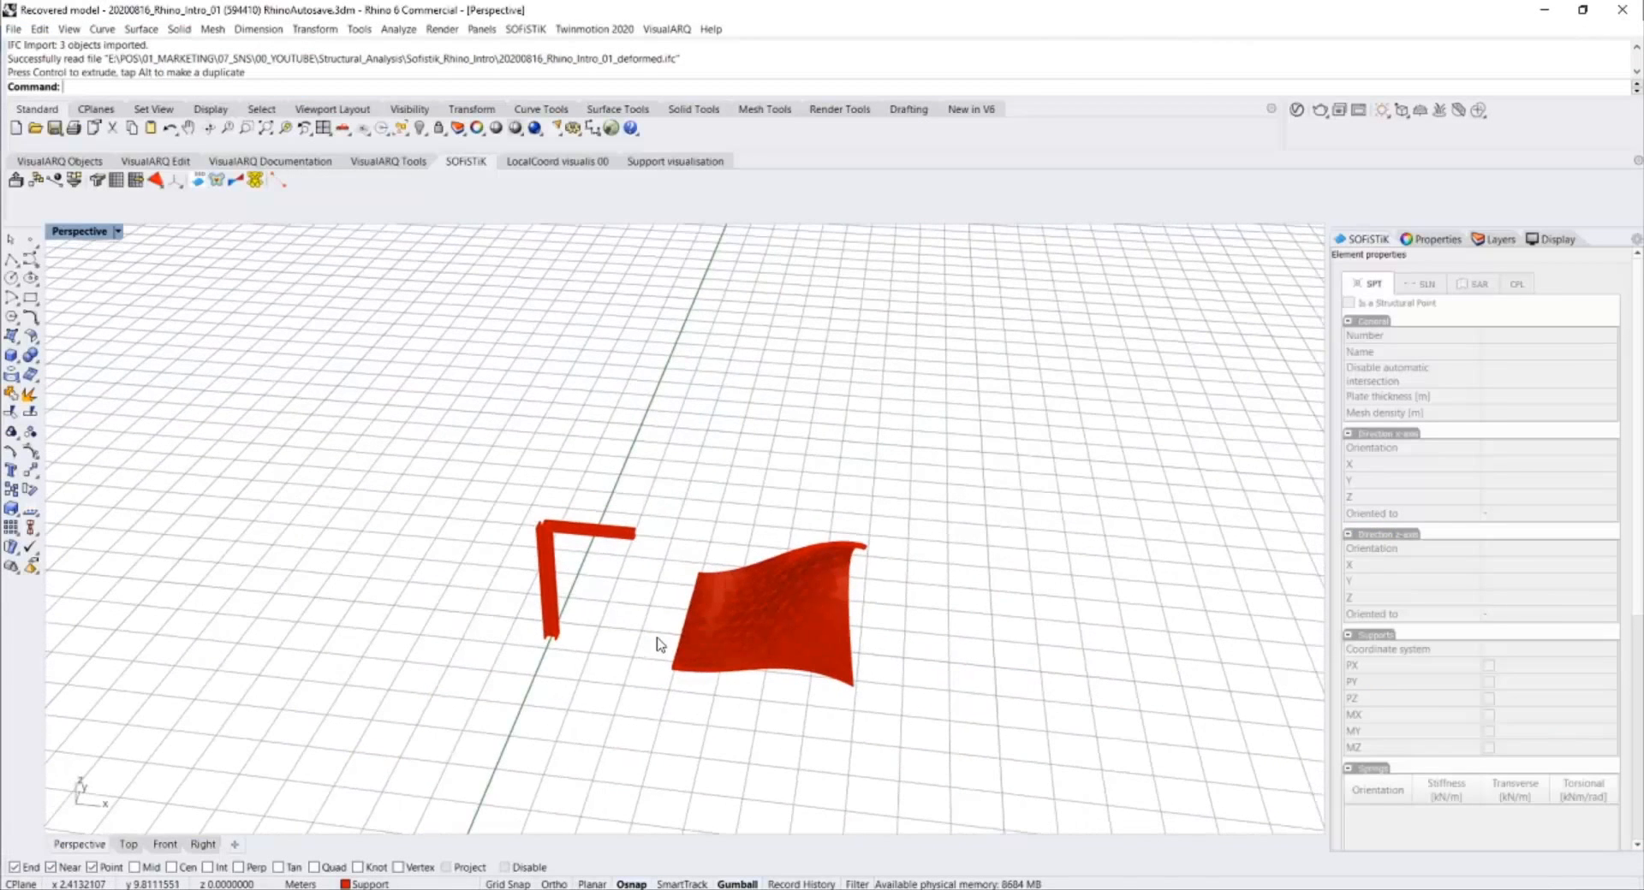
Switch to Rhino, import the updated 20200816_Rhino_Intro_01_deformed.ifc and move it along the Y axis beyond the earlier import.
key(Return)
double_click(605, 348)
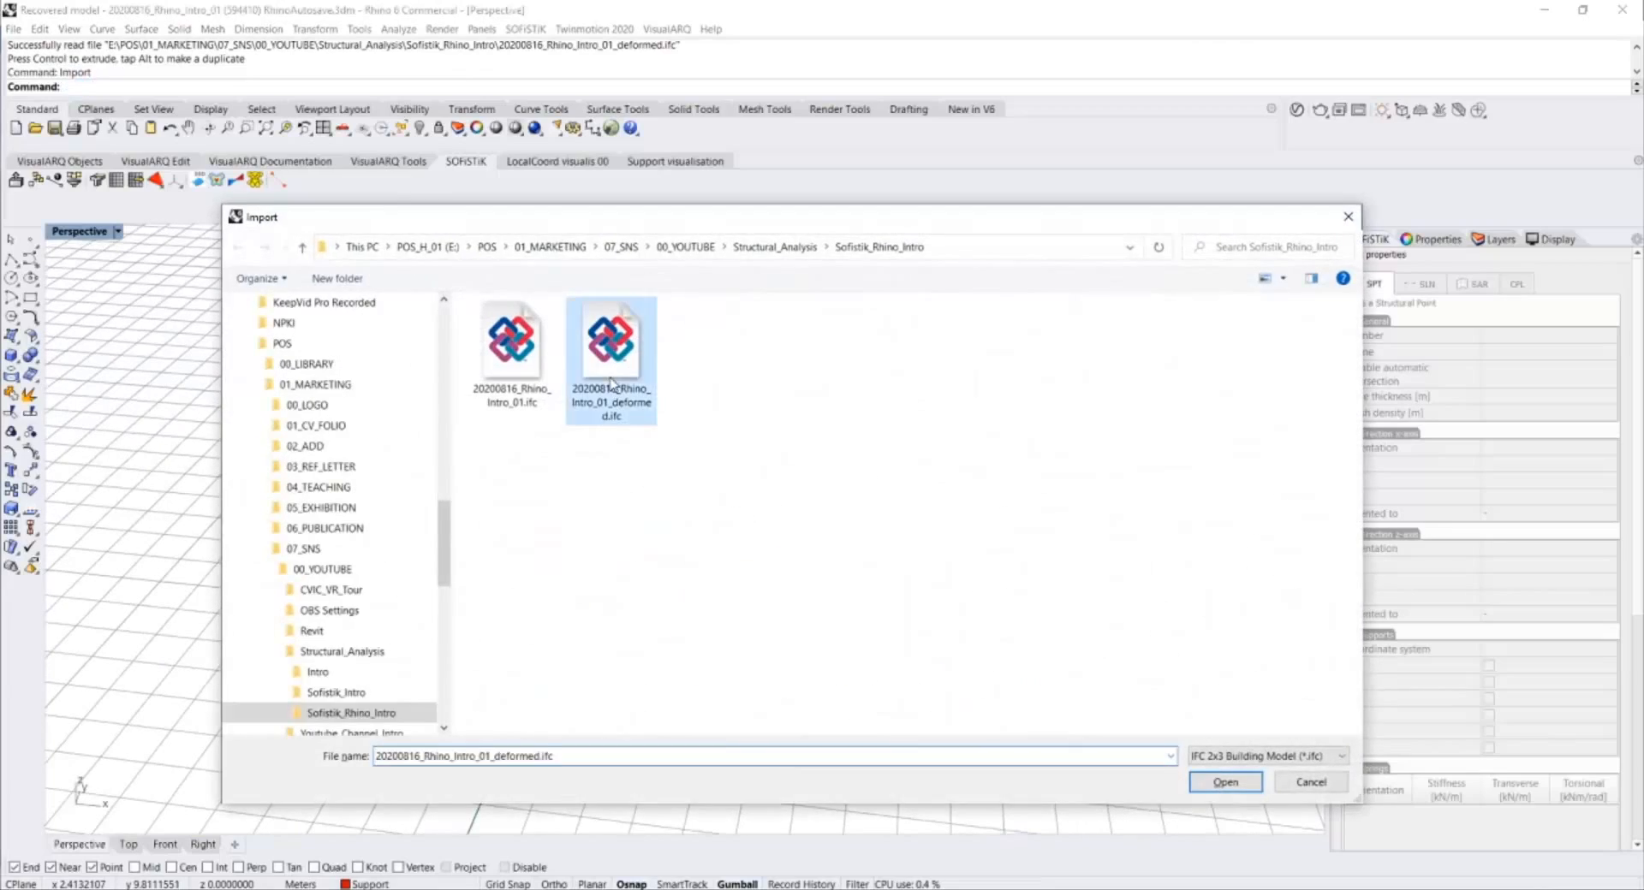
scroll(711, 539, down, 10)
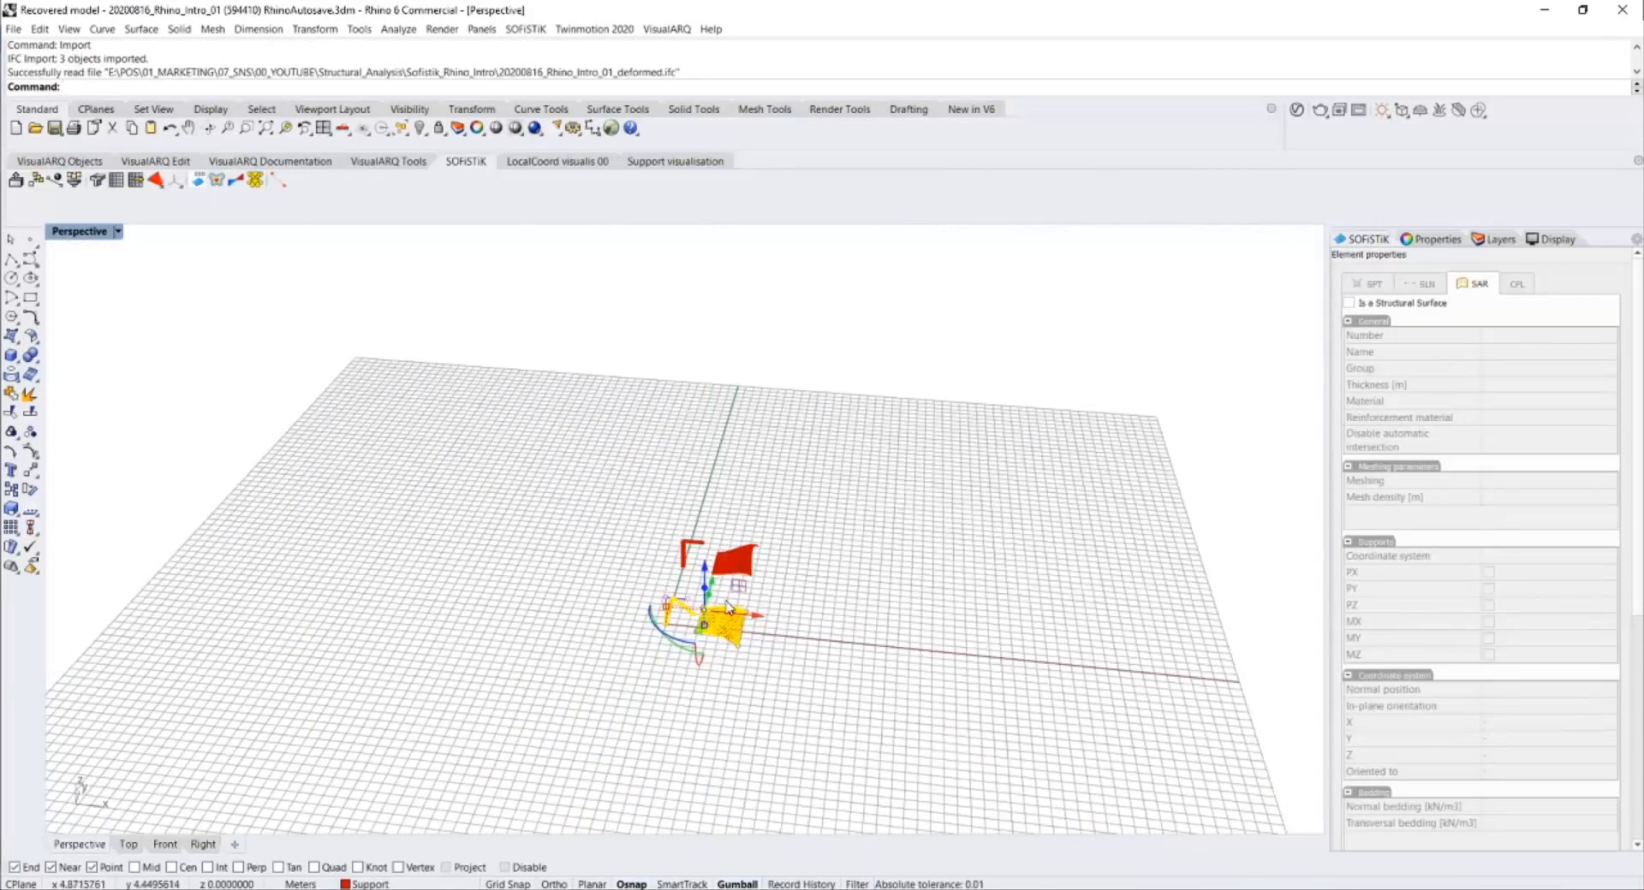
scroll(706, 603, up, 9)
drag(641, 589, 749, 281)
right_drag(721, 334, 800, 345)
click(801, 345)
Compare both deformed IFC imports with the original model from several angles and display the layer list.
scroll(453, 332, up, 8)
right_drag(451, 337, 805, 481)
scroll(752, 400, down, 8)
click(699, 517)
click(587, 554)
scroll(984, 630, down, 6)
right_drag(939, 484, 1310, 420)
click(1436, 241)
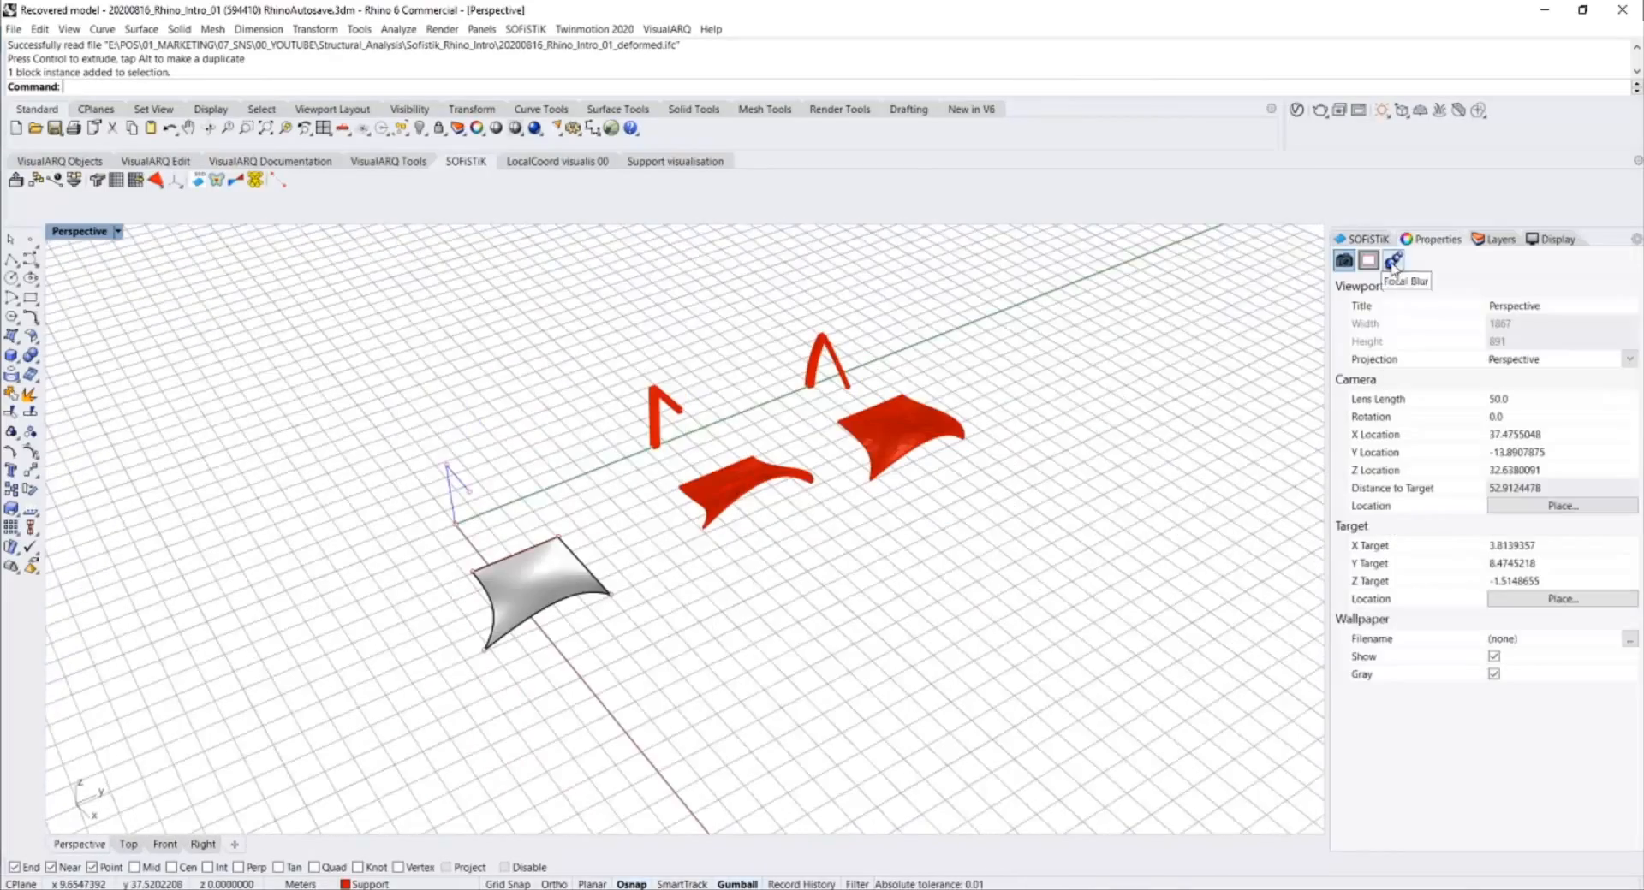
click(1494, 240)
right_drag(1016, 461, 602, 445)
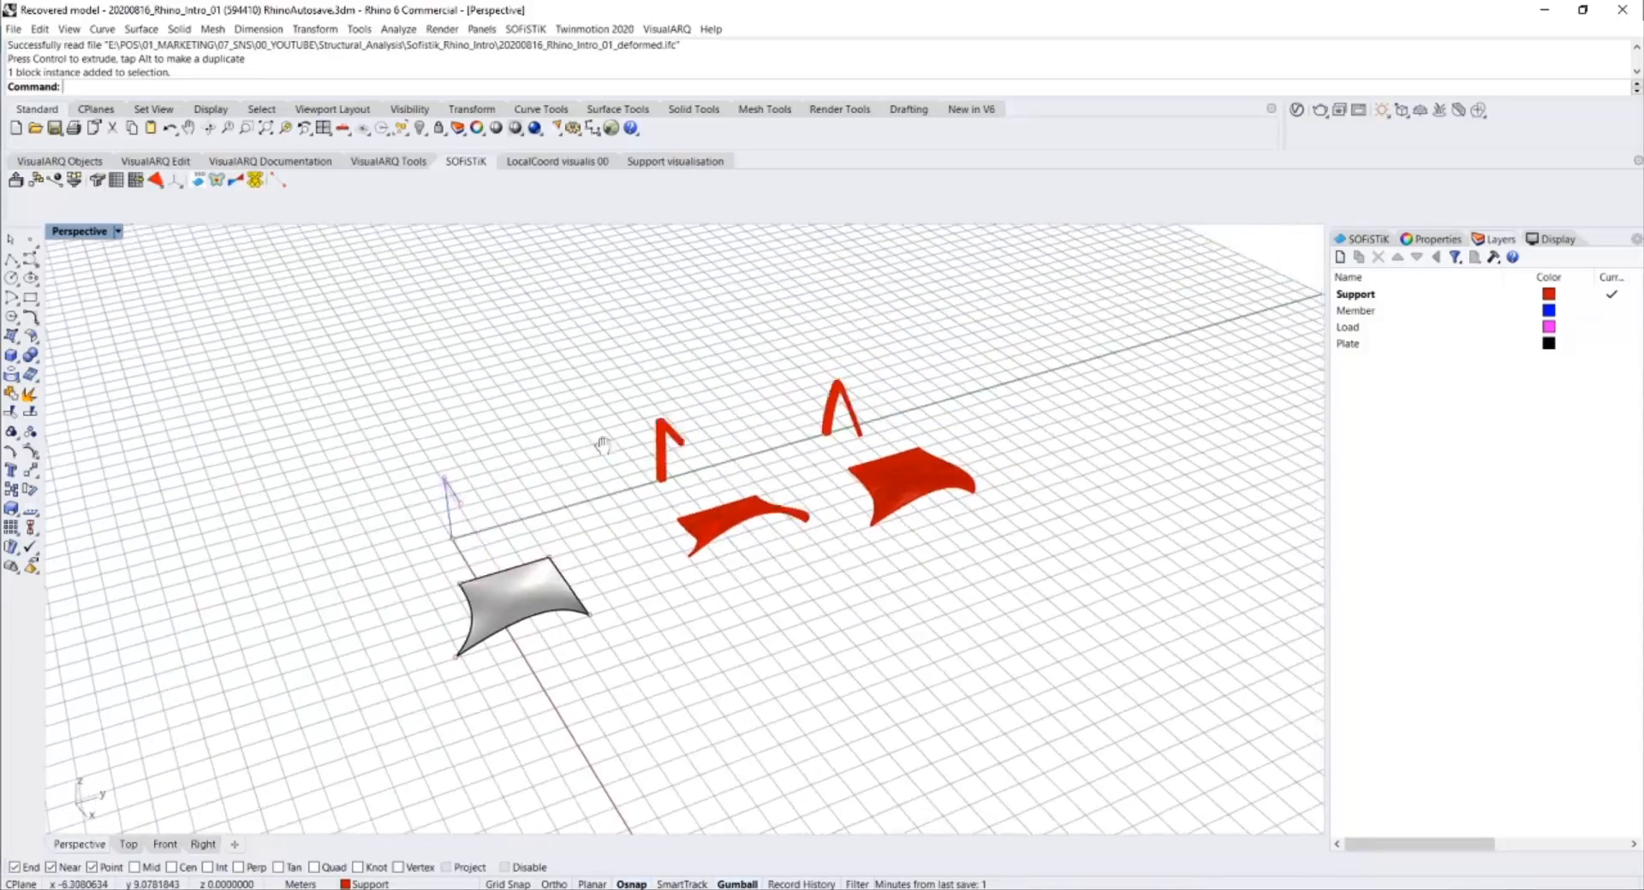
scroll(599, 447, up, 3)
right_drag(557, 496, 521, 490)
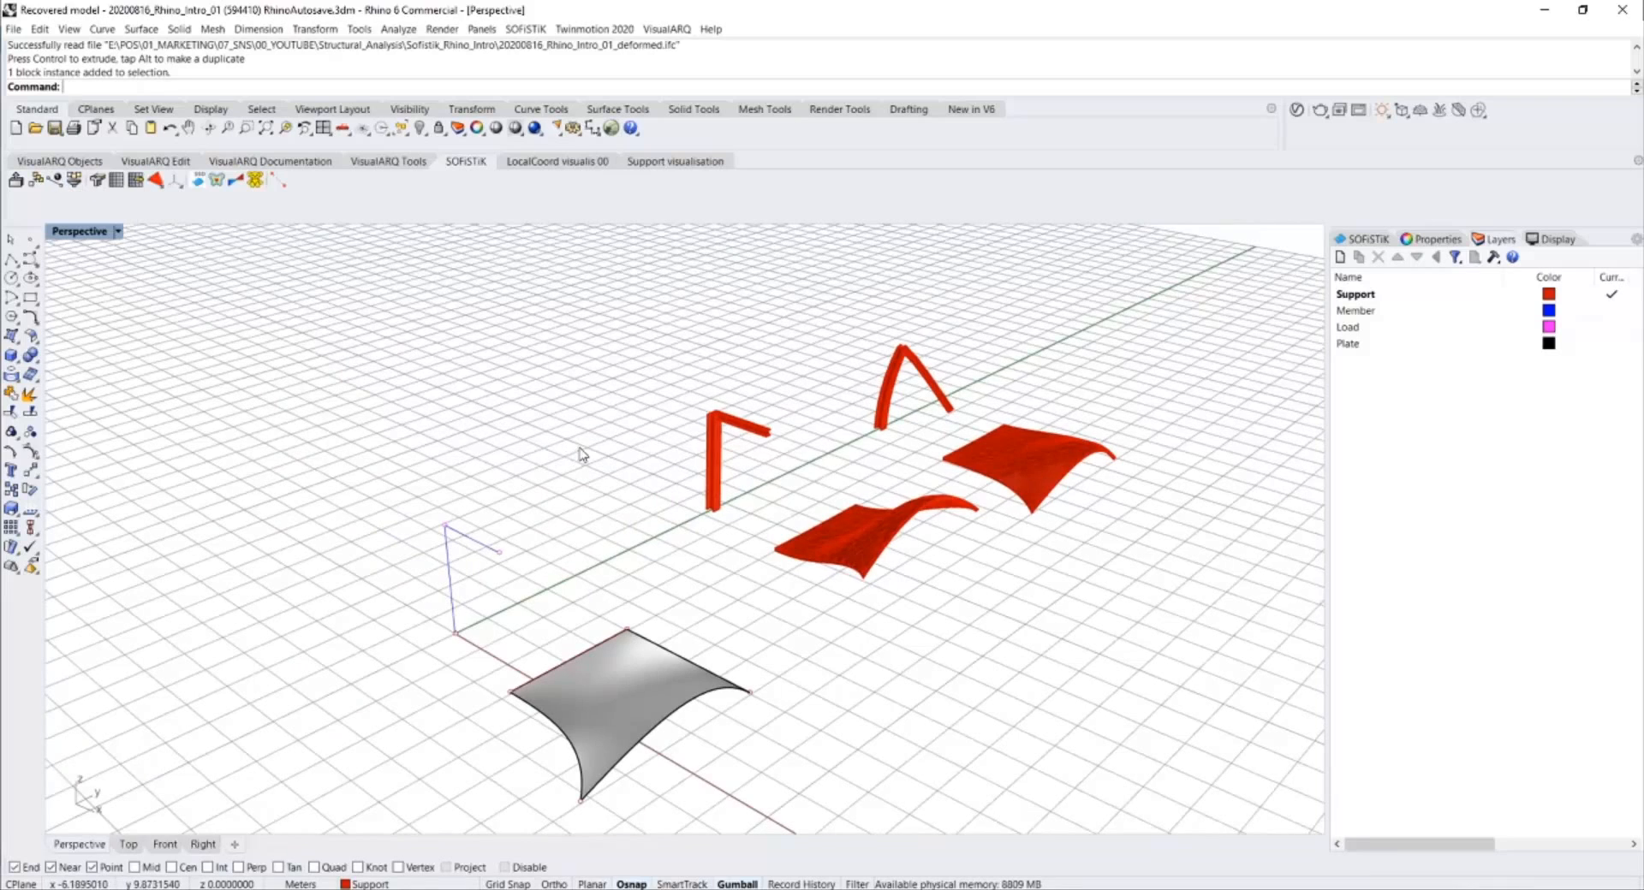
Switch to SOFiSTiK and review the definitions of load cases 1 and 2 in Text Input for Loads.
right_drag(583, 455, 575, 447)
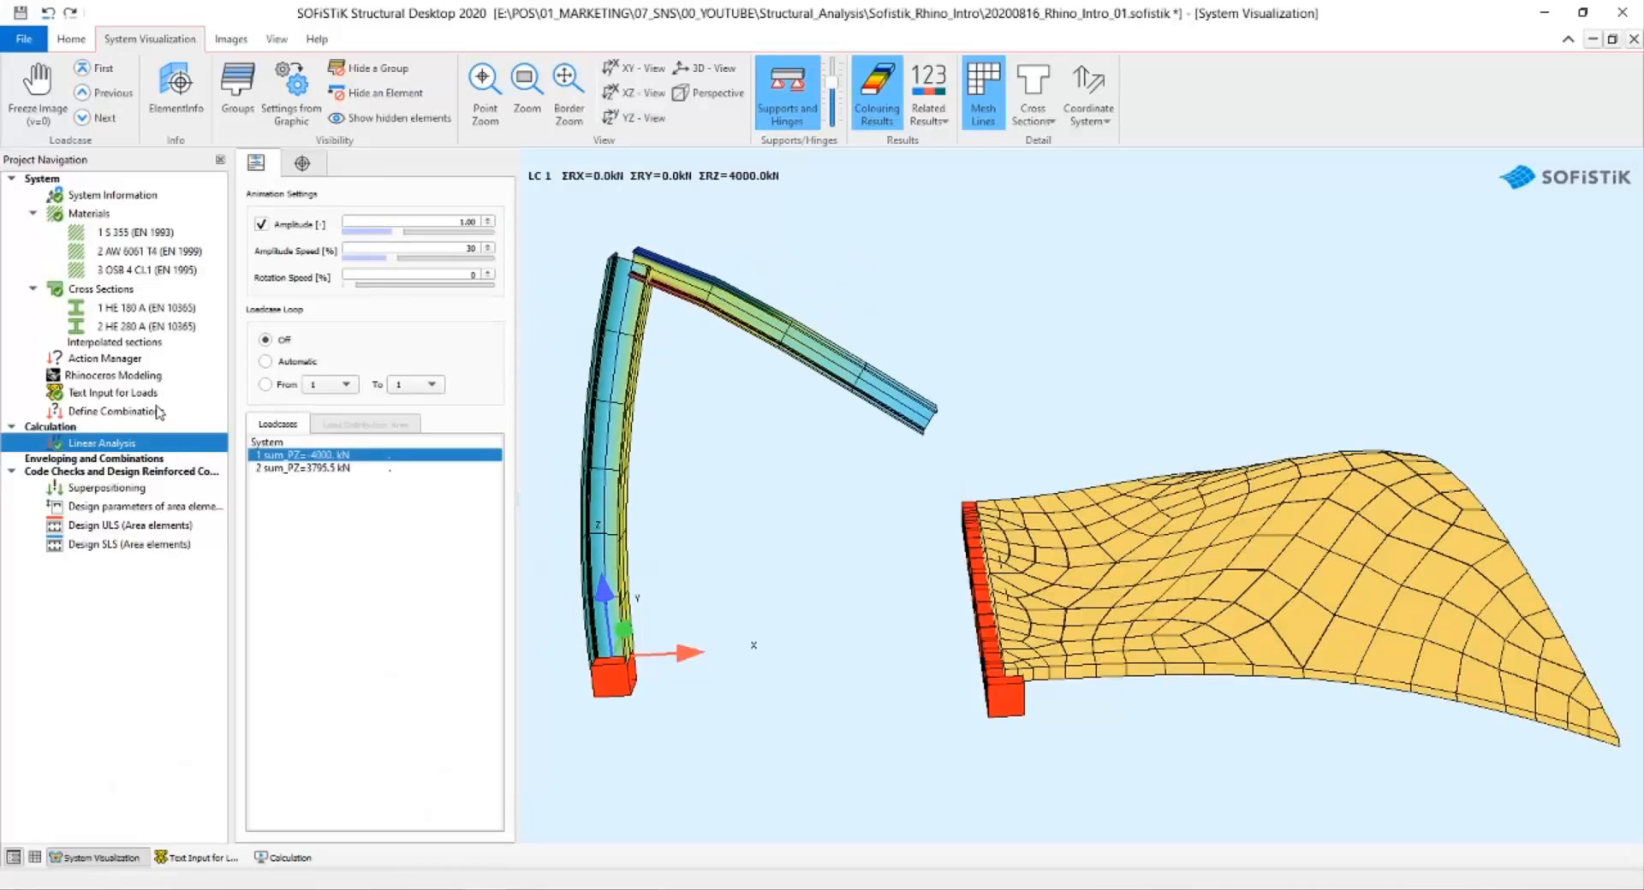
click(120, 392)
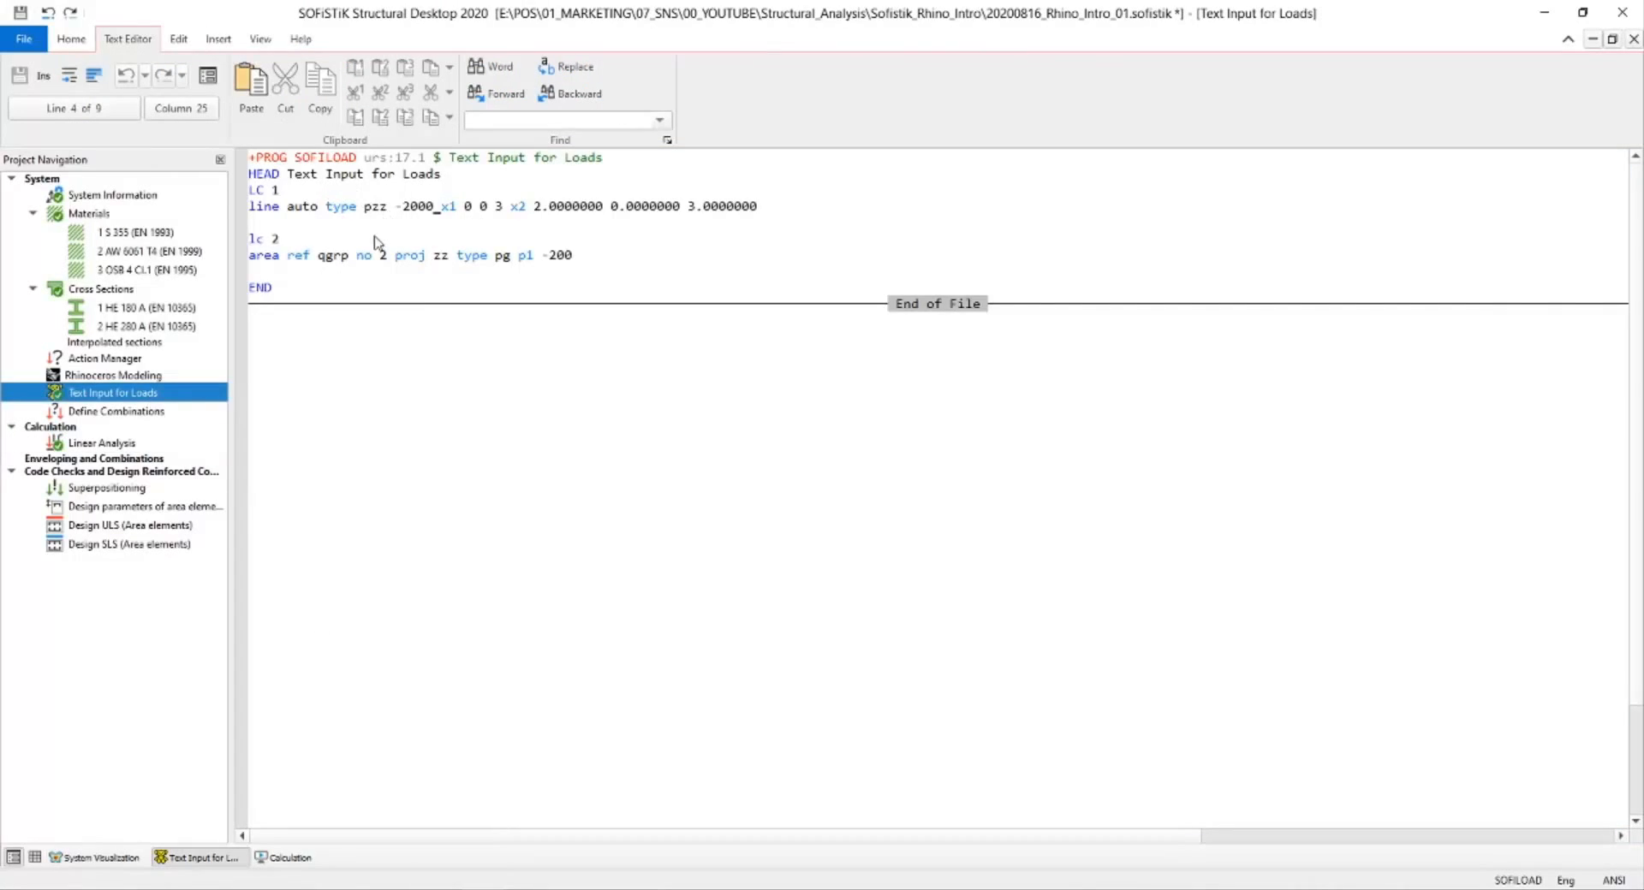
click(394, 257)
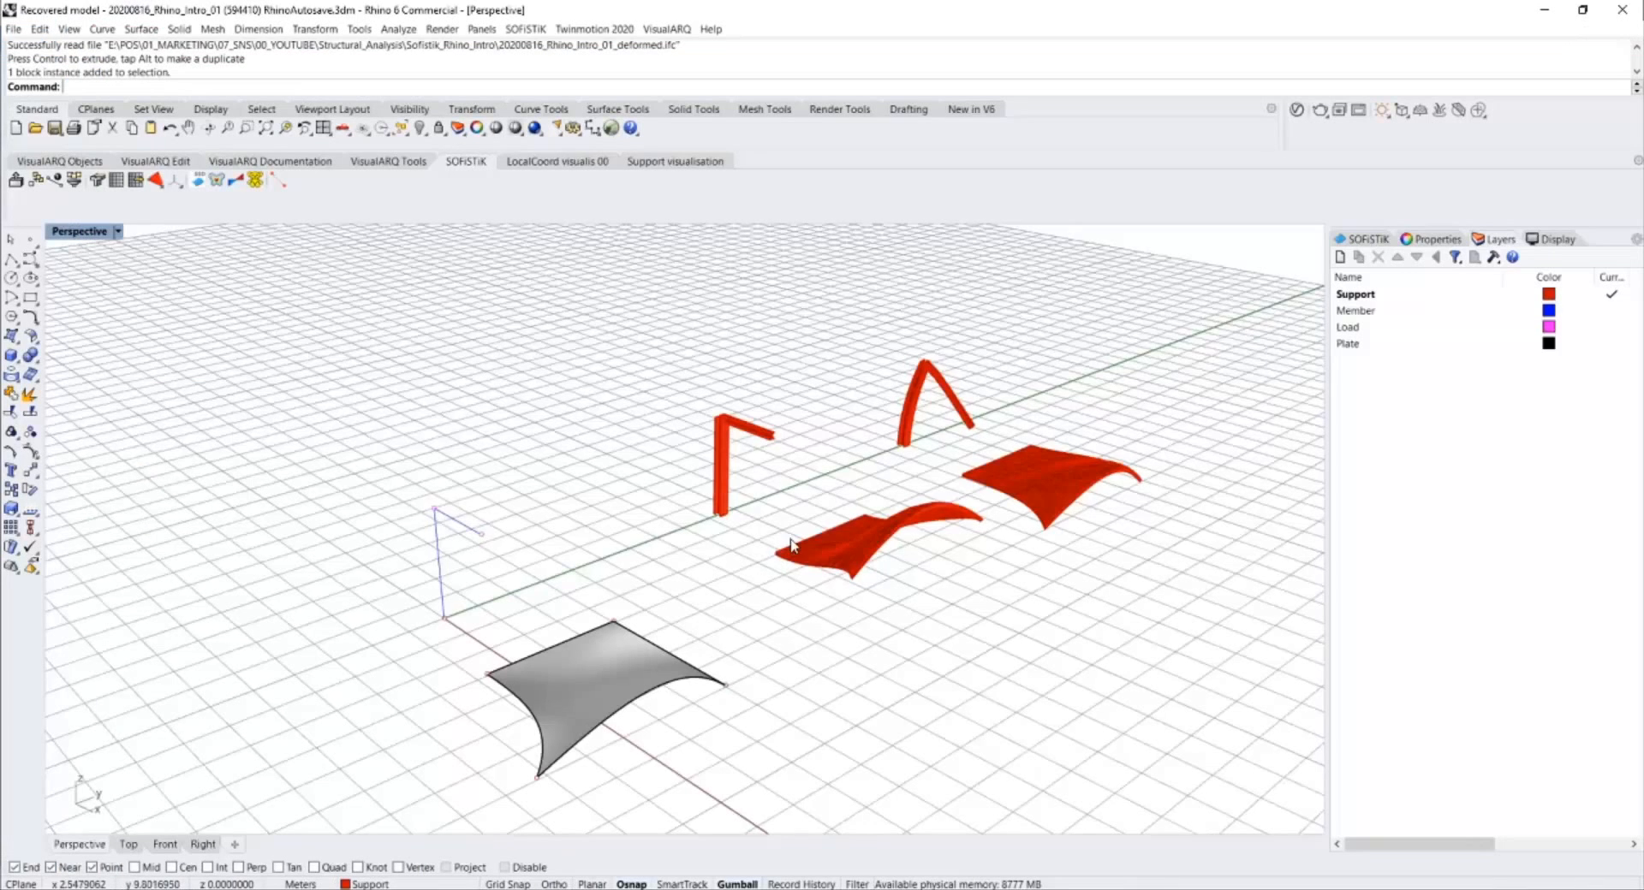
Return to Rhino and examine the original frame and plate alongside both deformed imports from different sides.
right_drag(856, 548, 518, 538)
right_drag(272, 420, 495, 587)
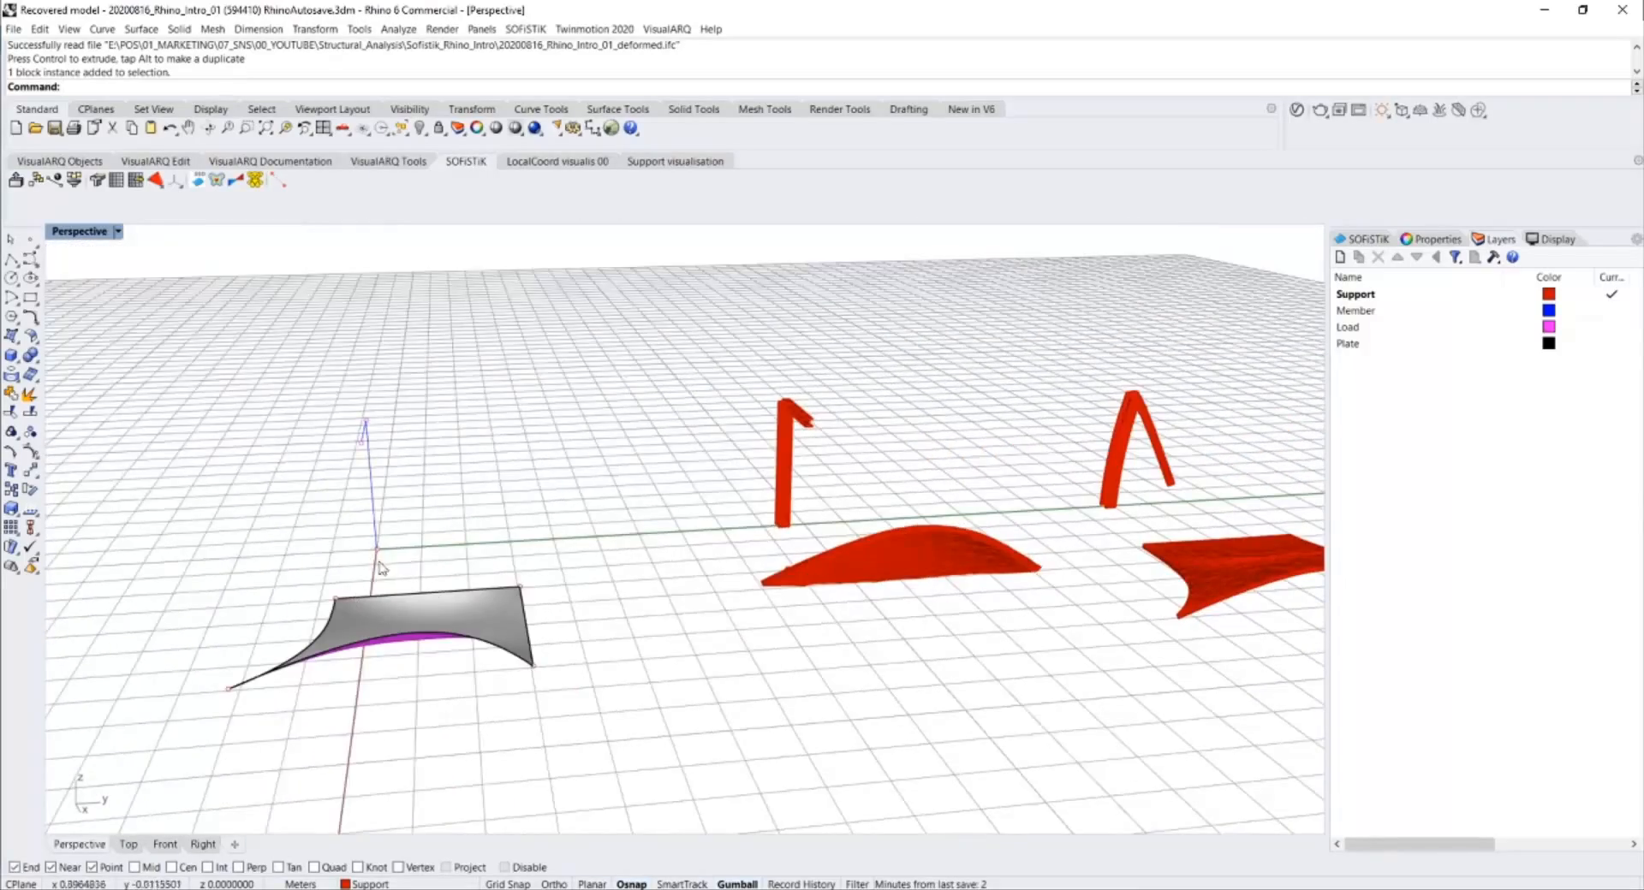
right_drag(382, 567, 645, 514)
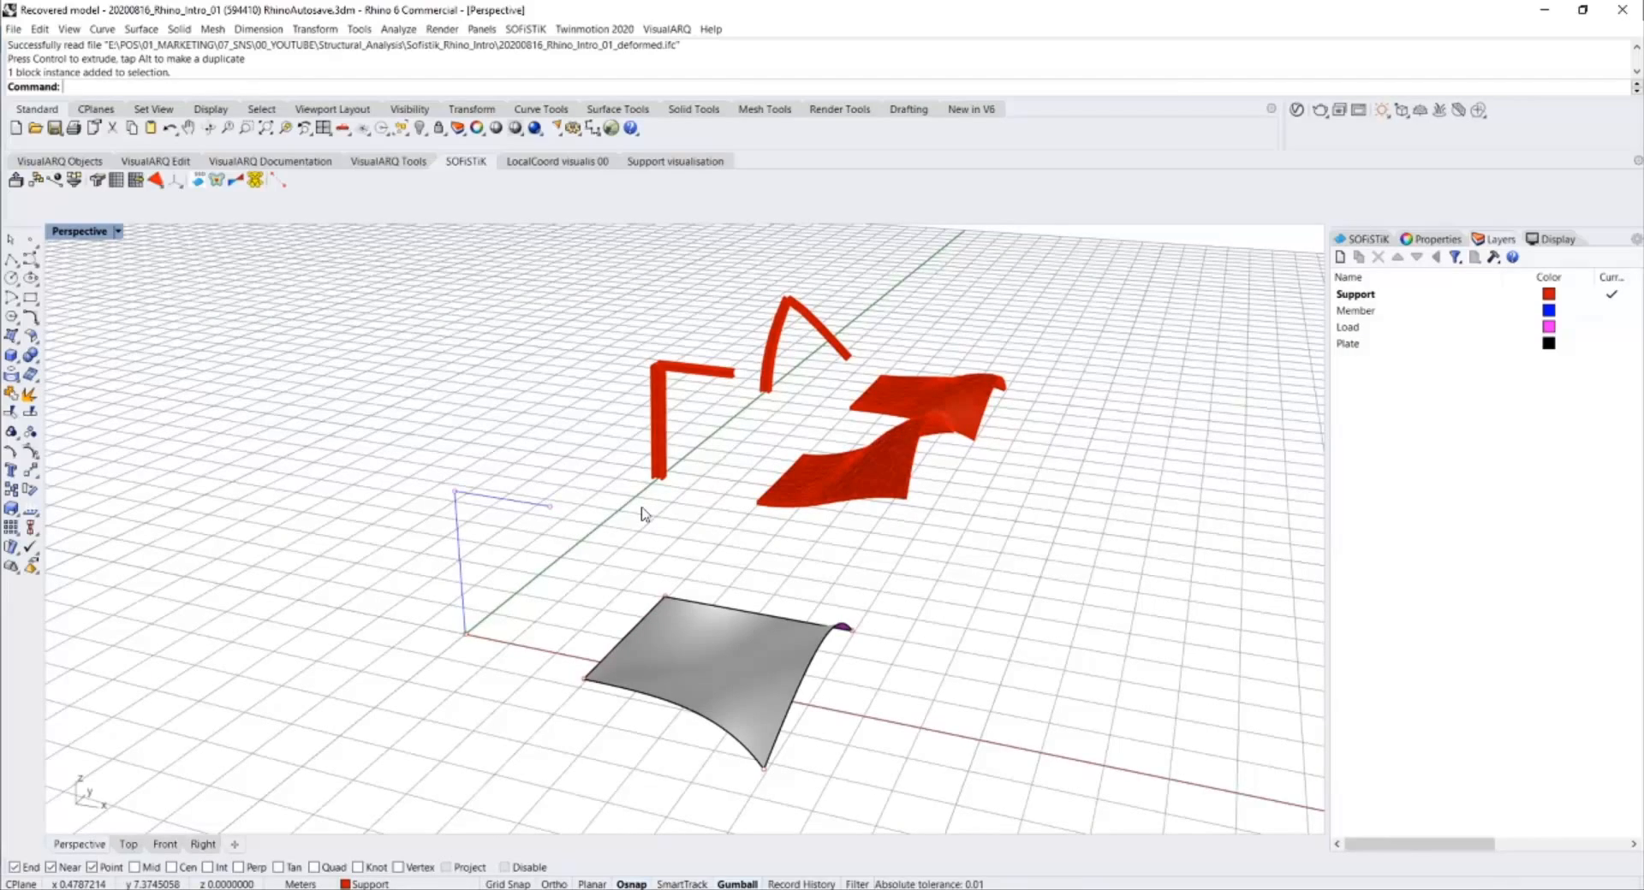
right_drag(641, 518, 602, 544)
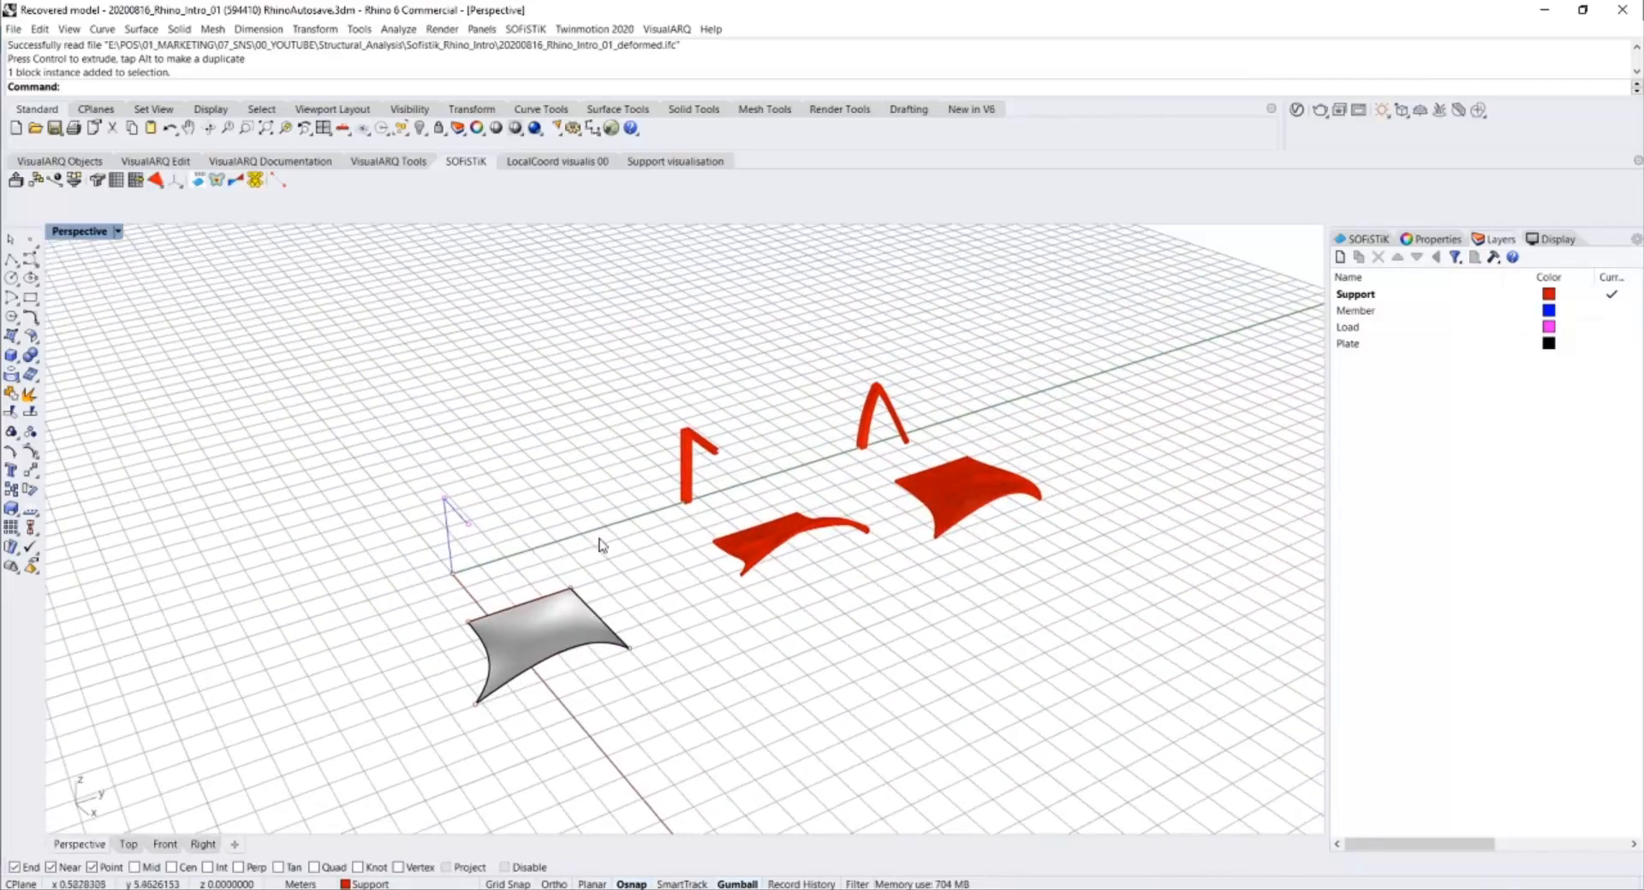